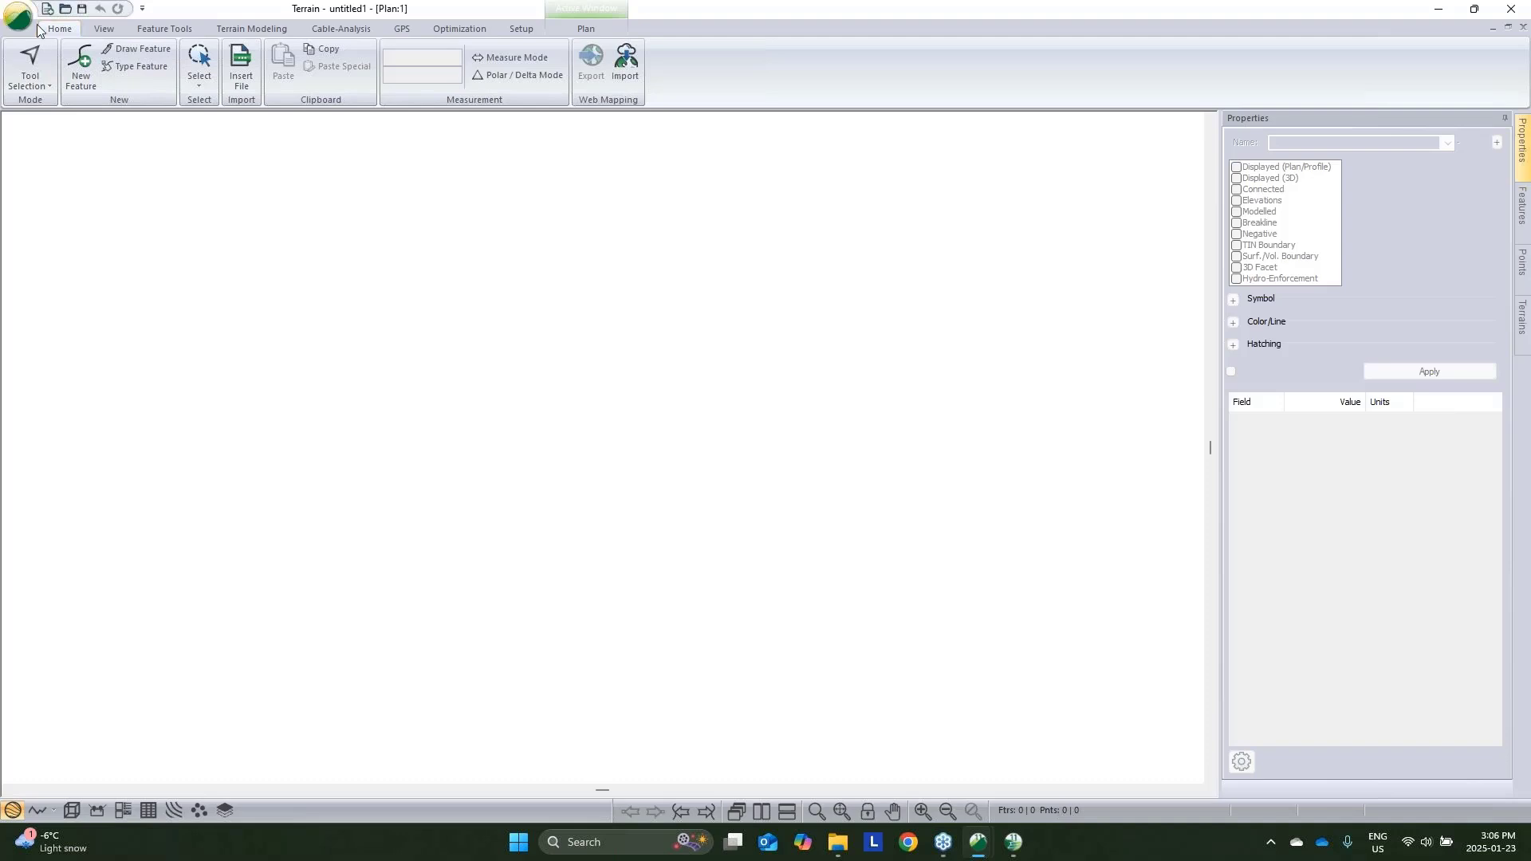
Import DEM.tif from the Spatial folder as a Raster DEM using the NAD83(CSRS) / UTM zone 15N projection in metres
click(241, 68)
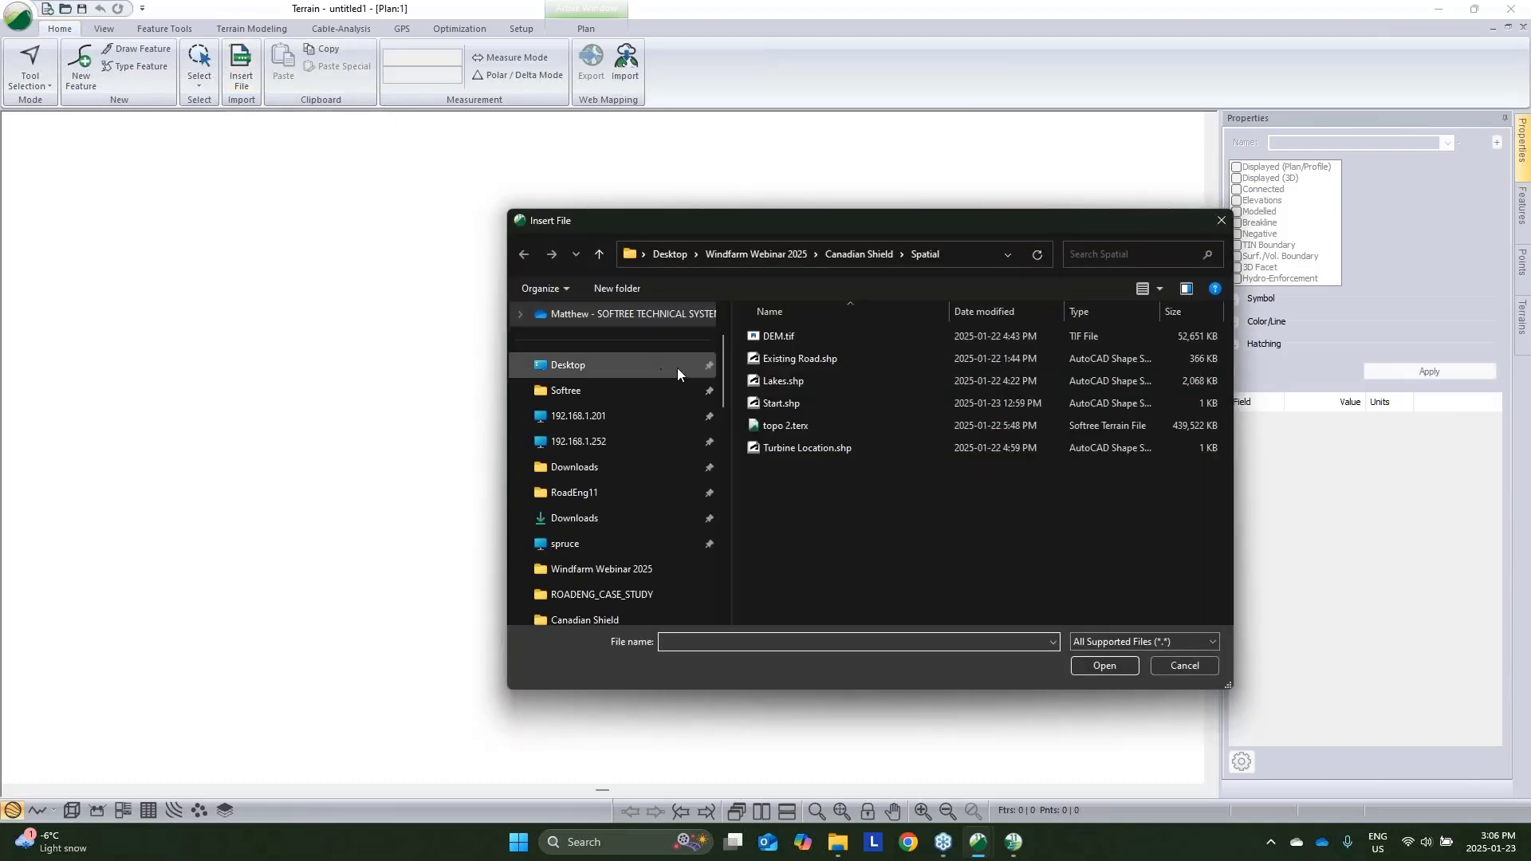
click(771, 335)
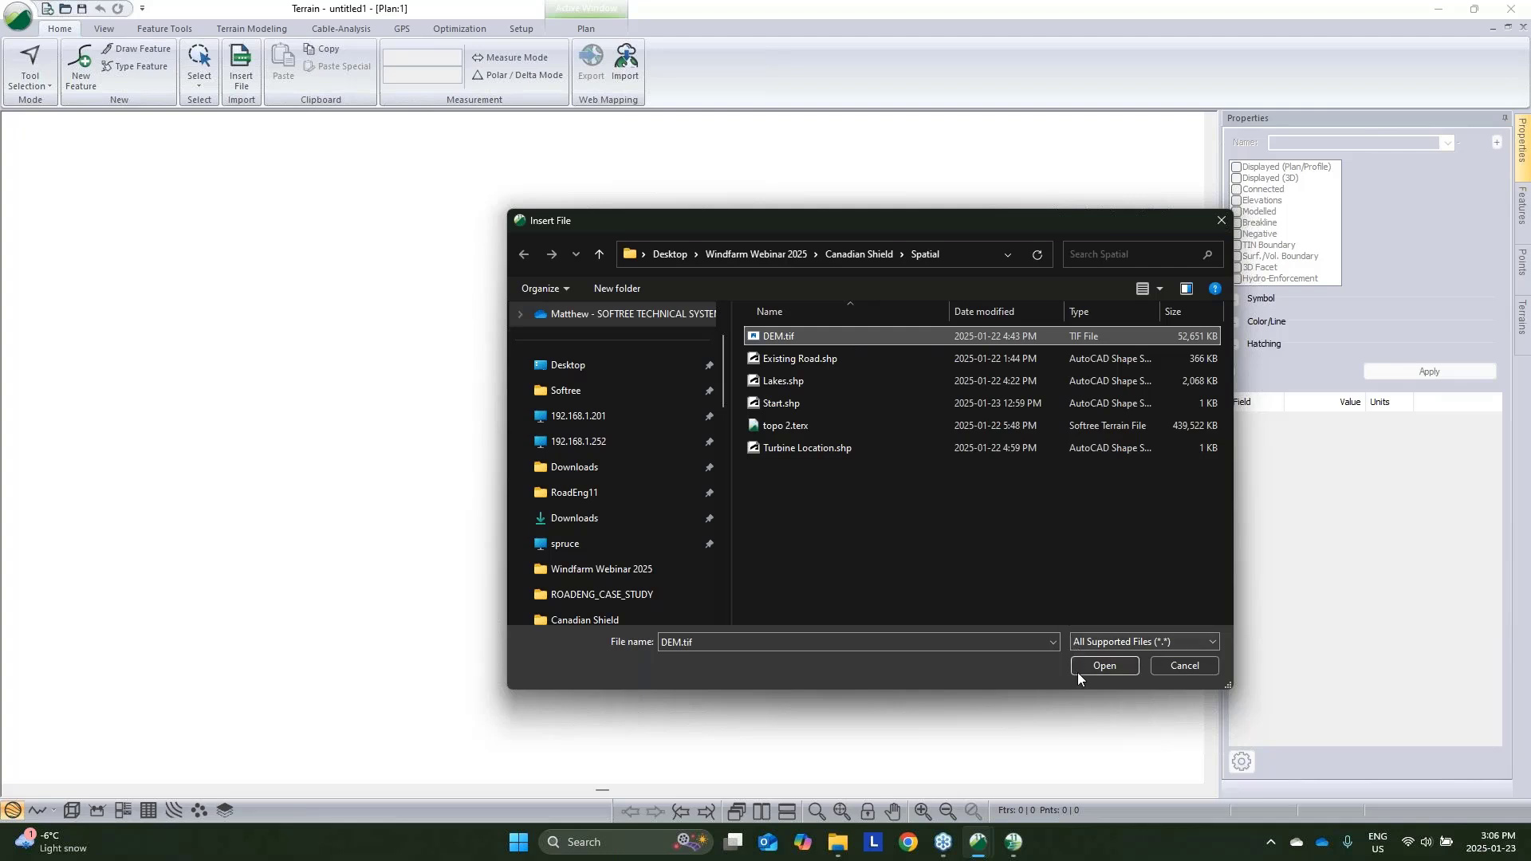
click(1104, 666)
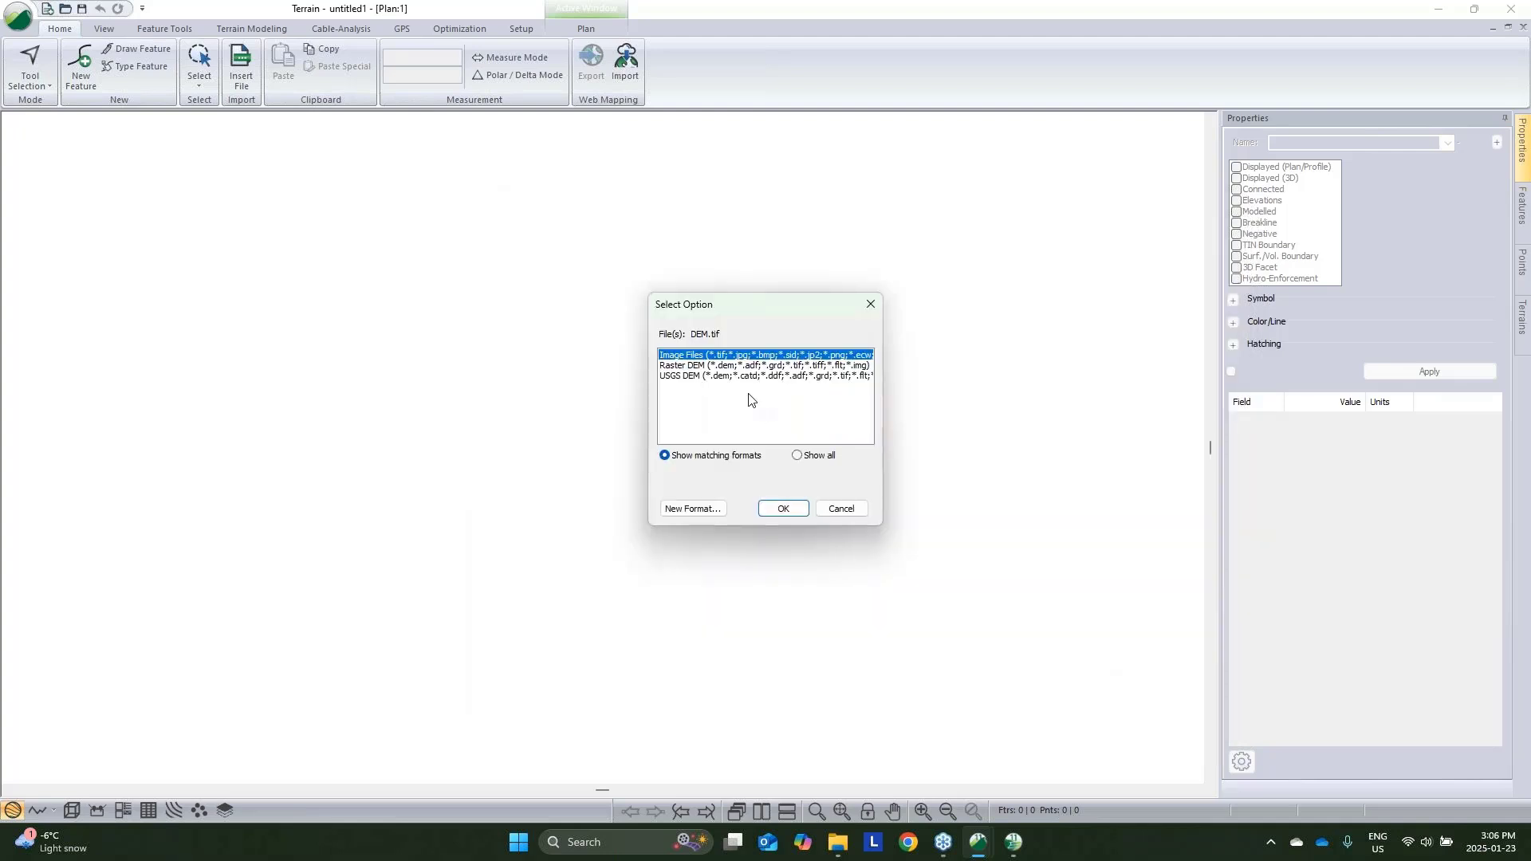
click(764, 367)
click(784, 509)
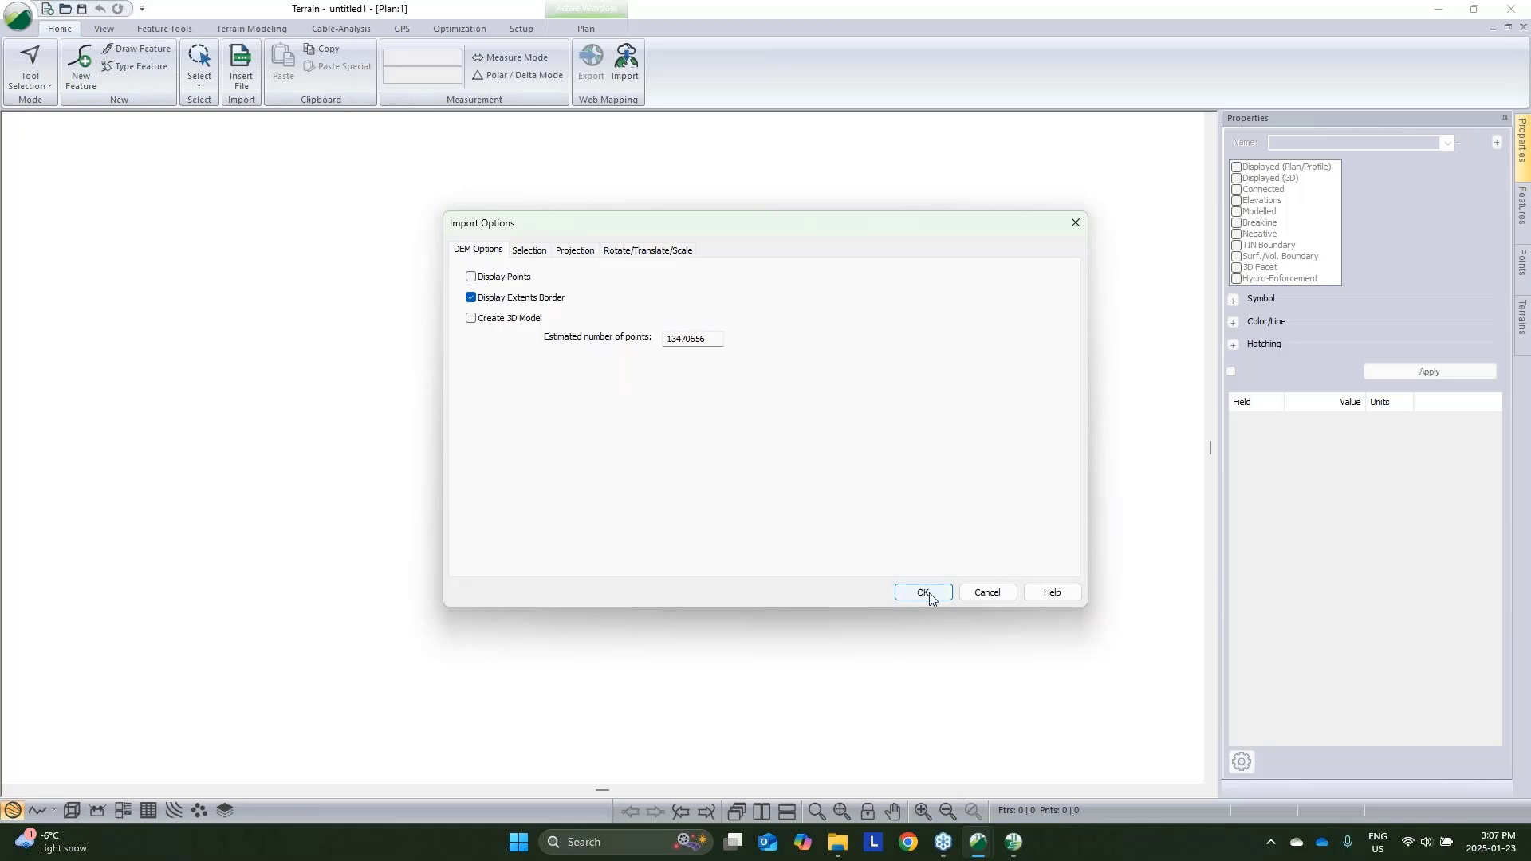
click(576, 250)
click(989, 295)
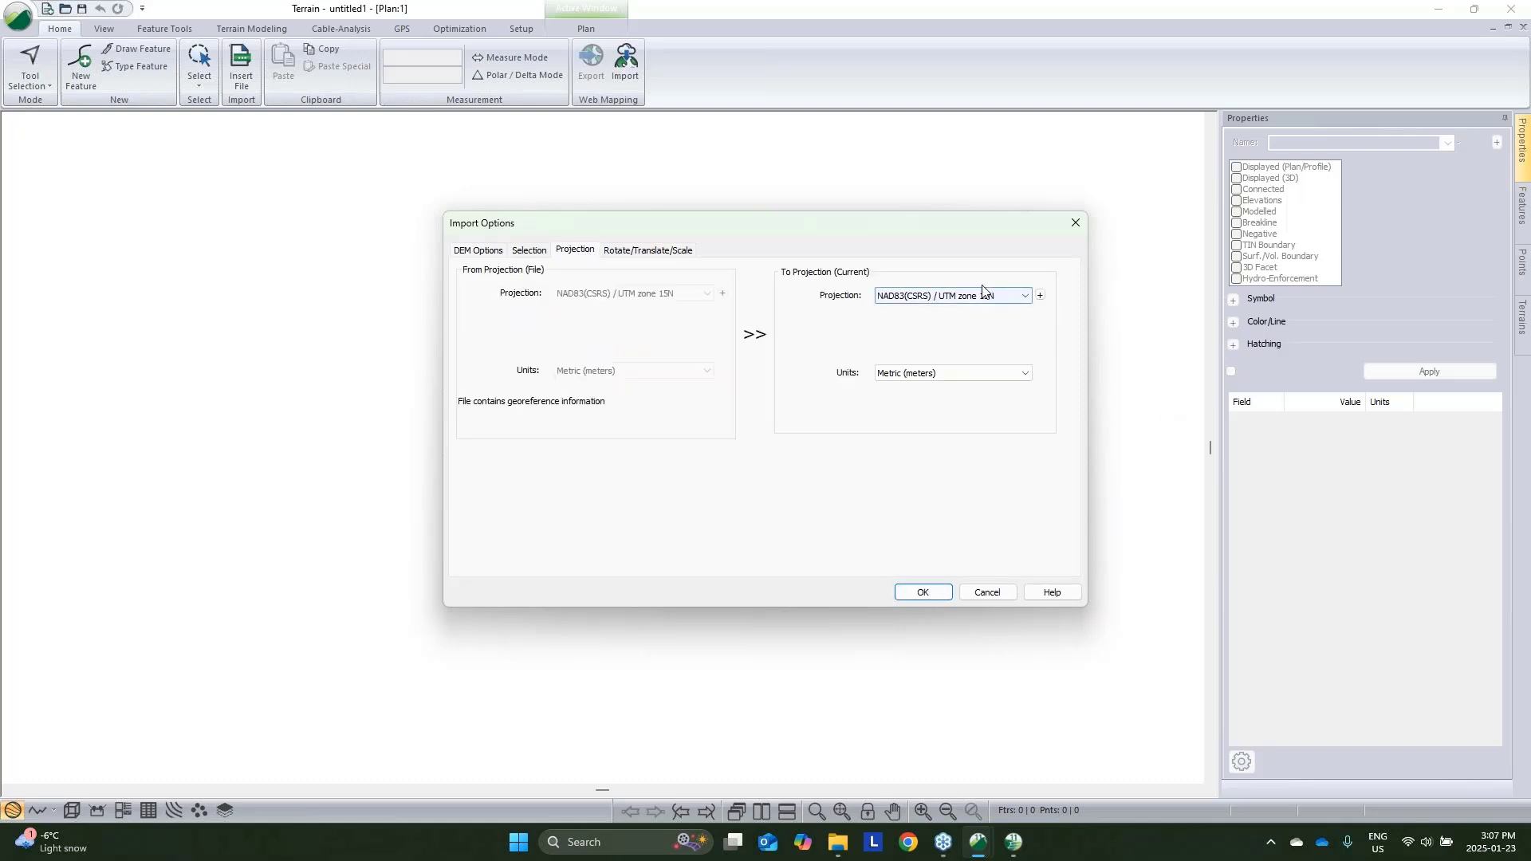
click(922, 593)
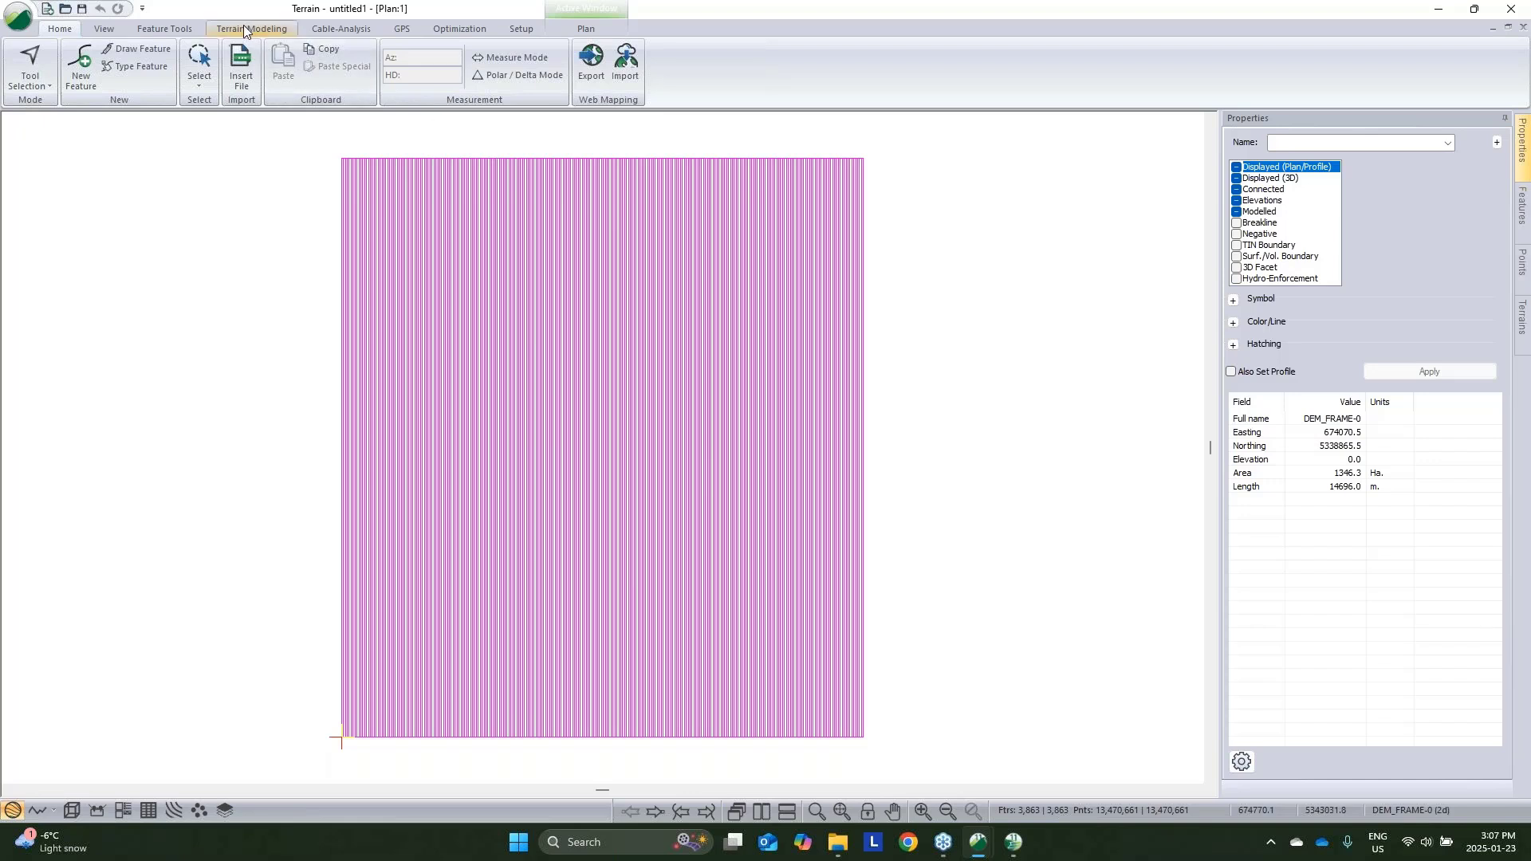
Simplify the imported DEM features to remove non-essential points, accepting that the operation cannot be undone, and clear the selection
click(164, 29)
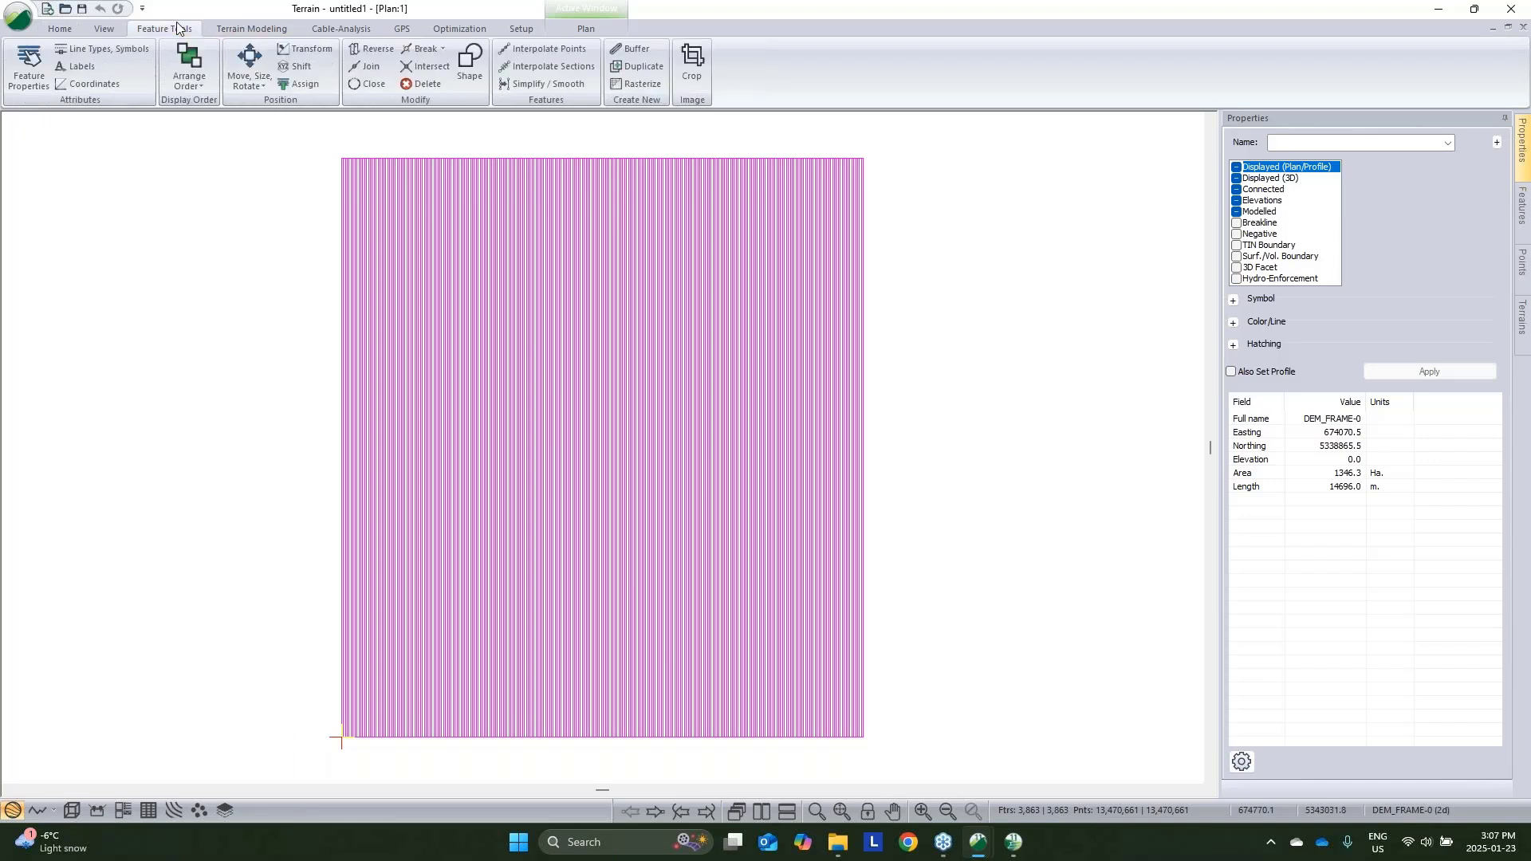
click(539, 83)
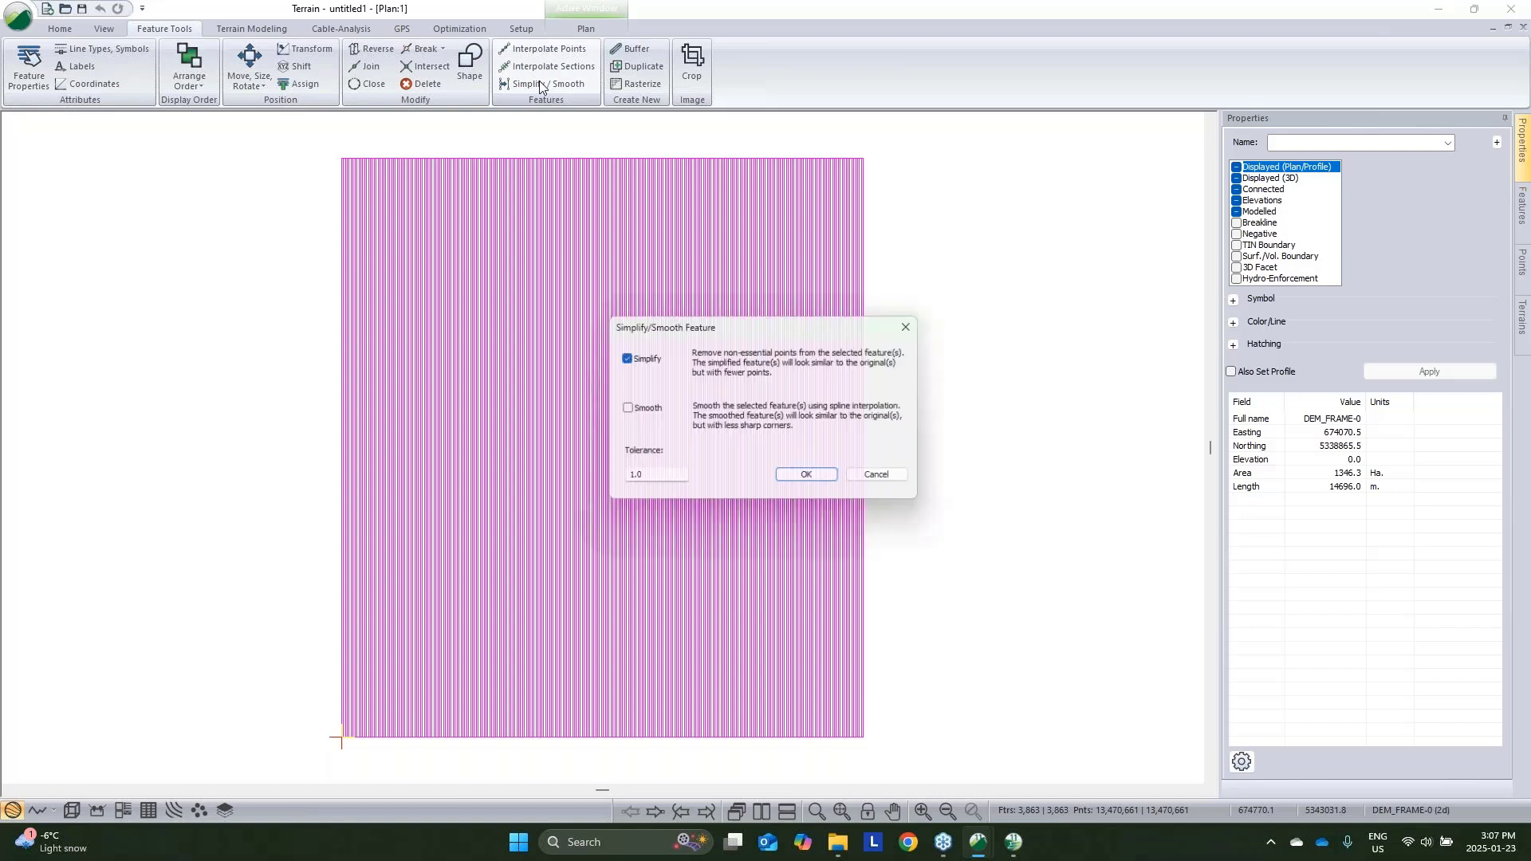
double_click(655, 477)
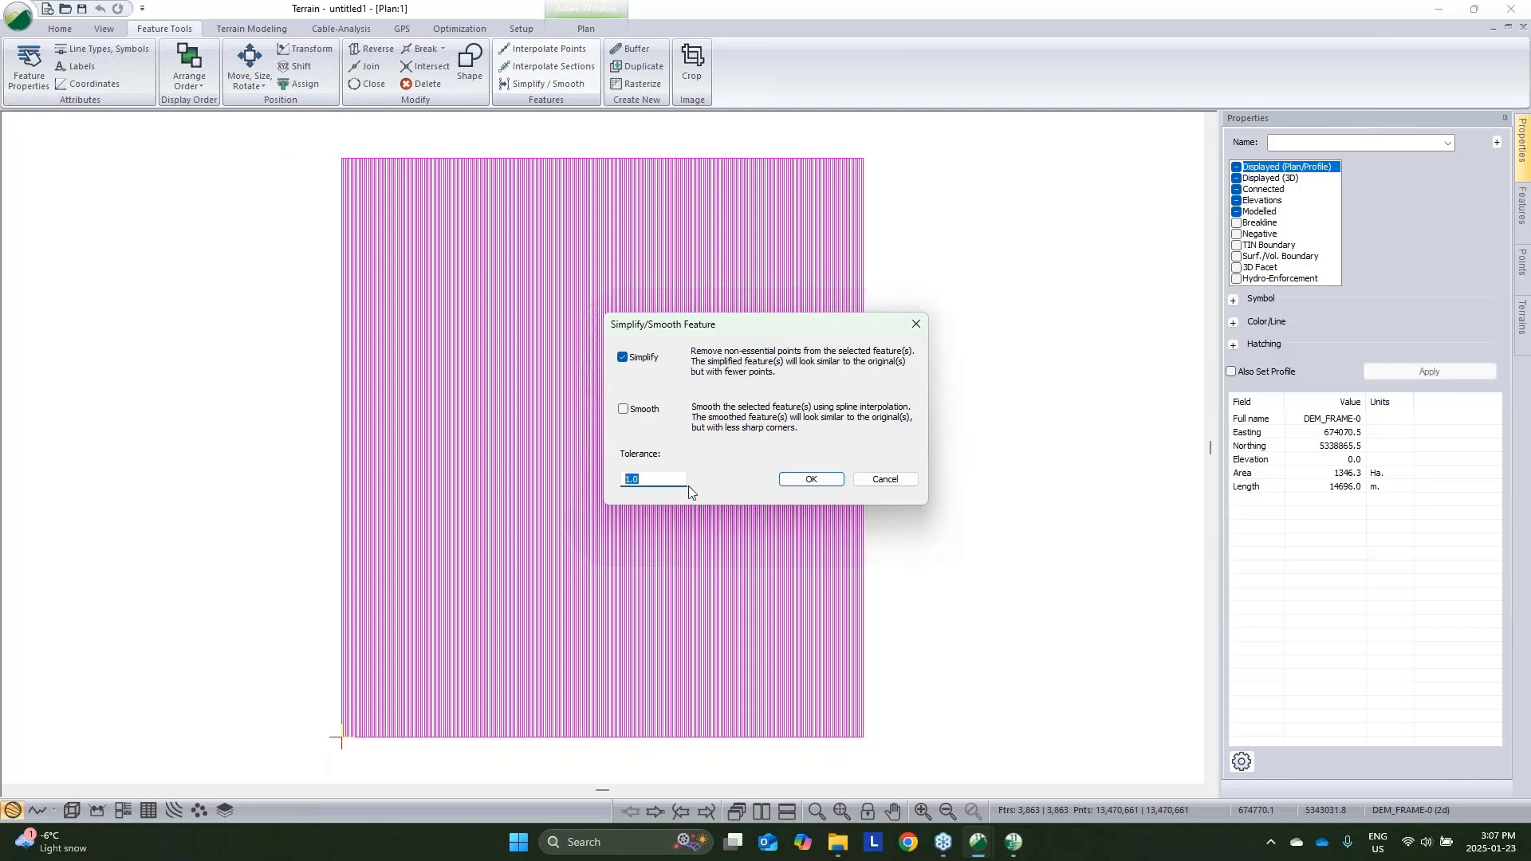
drag(630, 496, 621, 492)
text(.0)
click(812, 480)
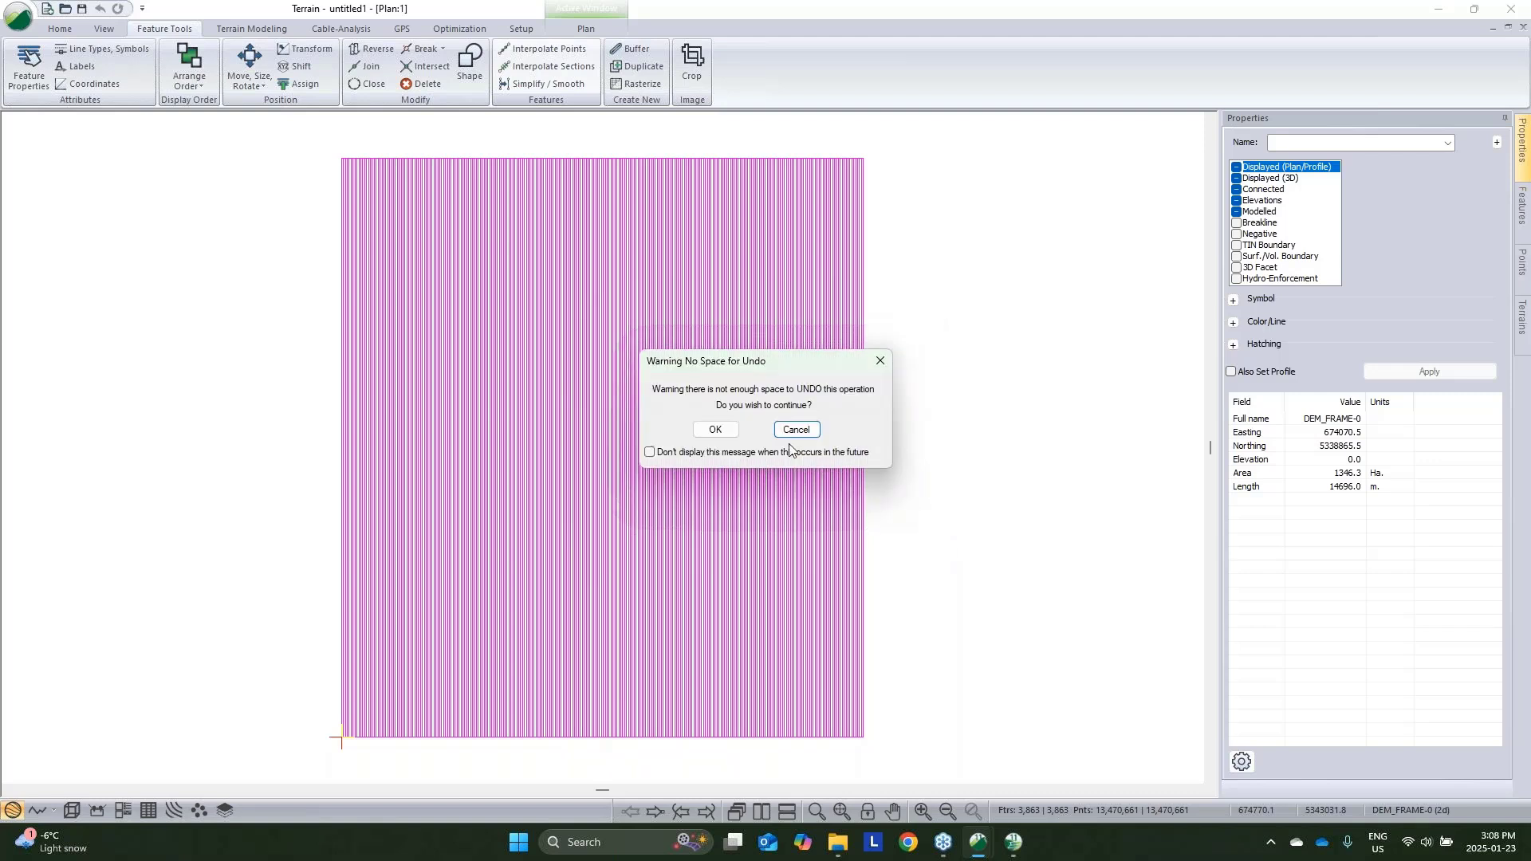
click(715, 429)
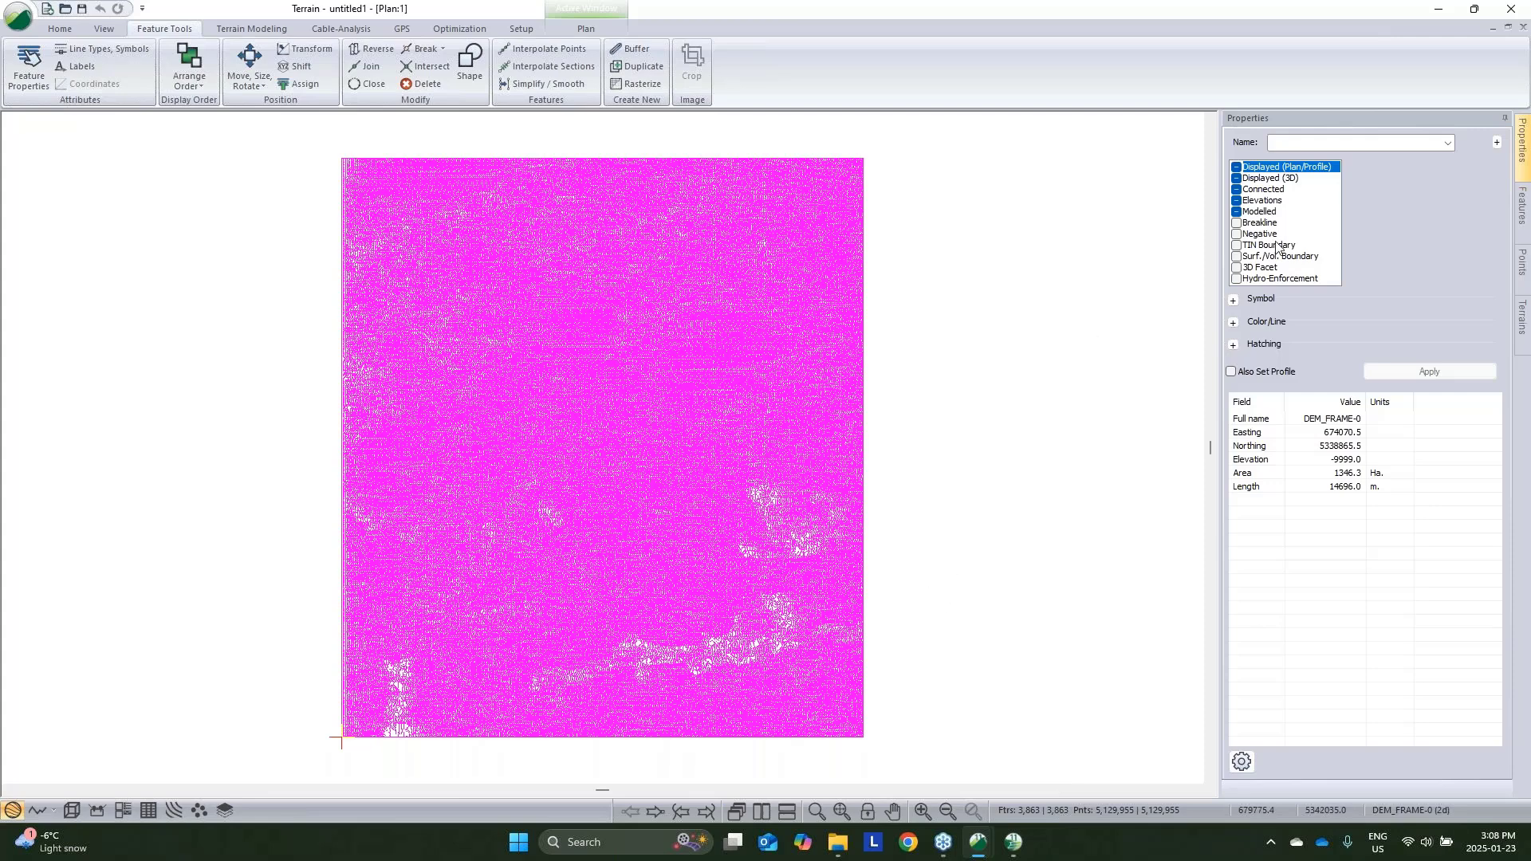
click(986, 529)
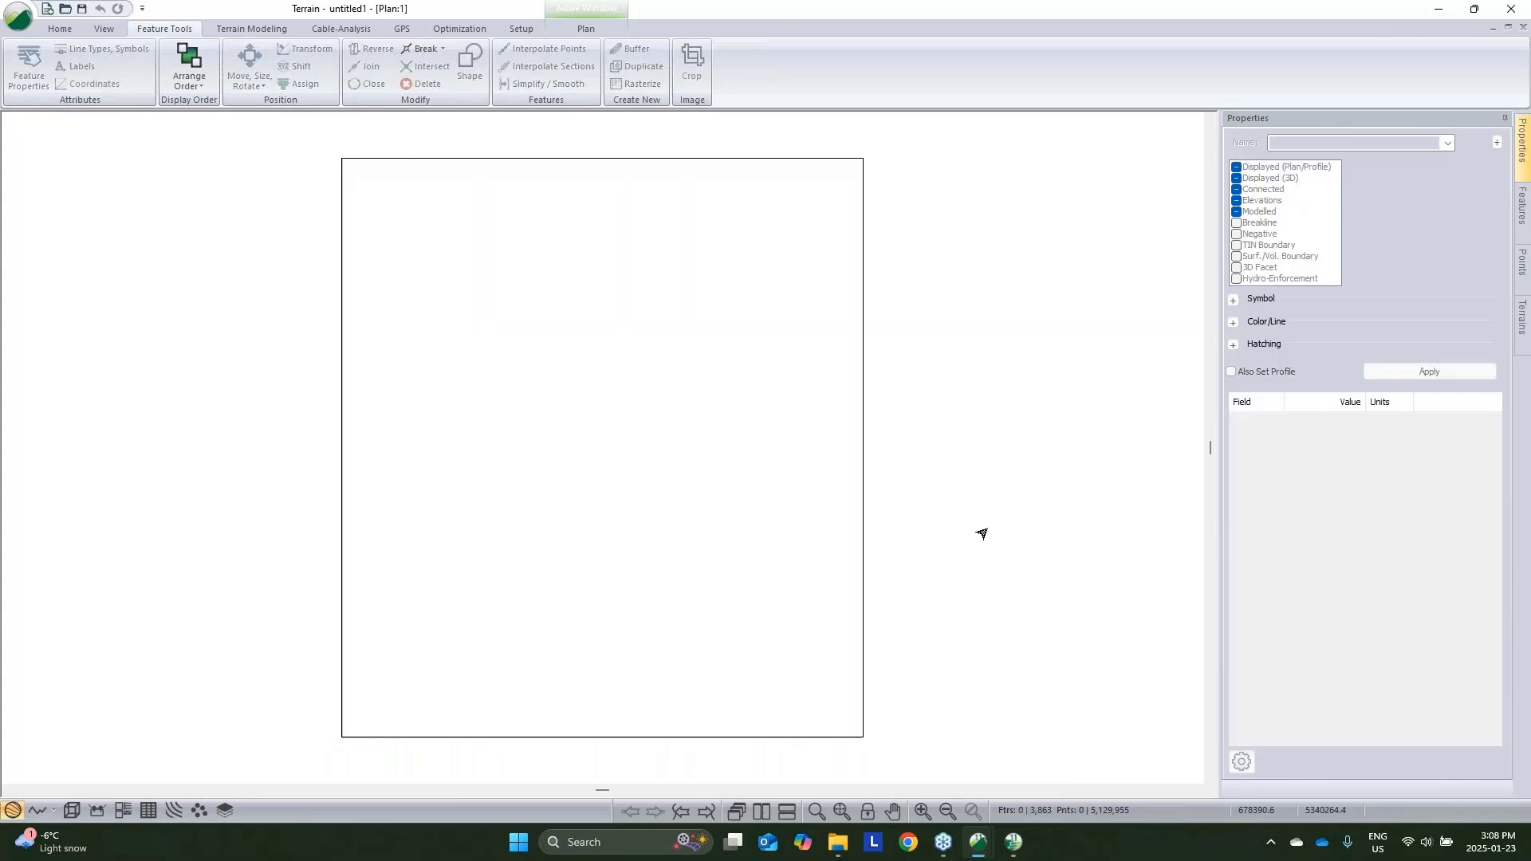
Generate the terrain TIN with both major and minor contours turned off
click(249, 28)
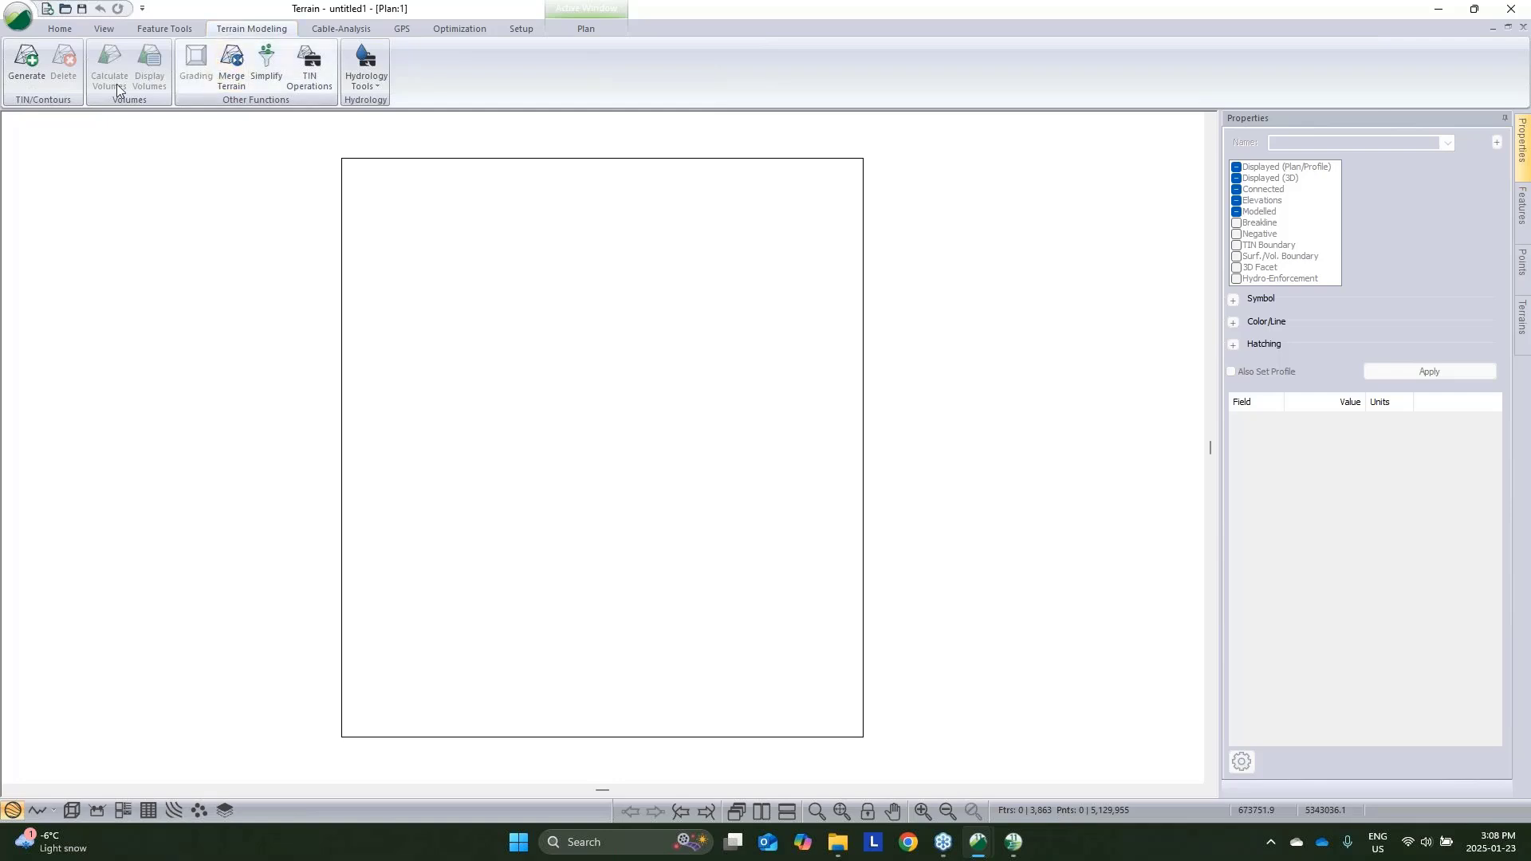
click(26, 60)
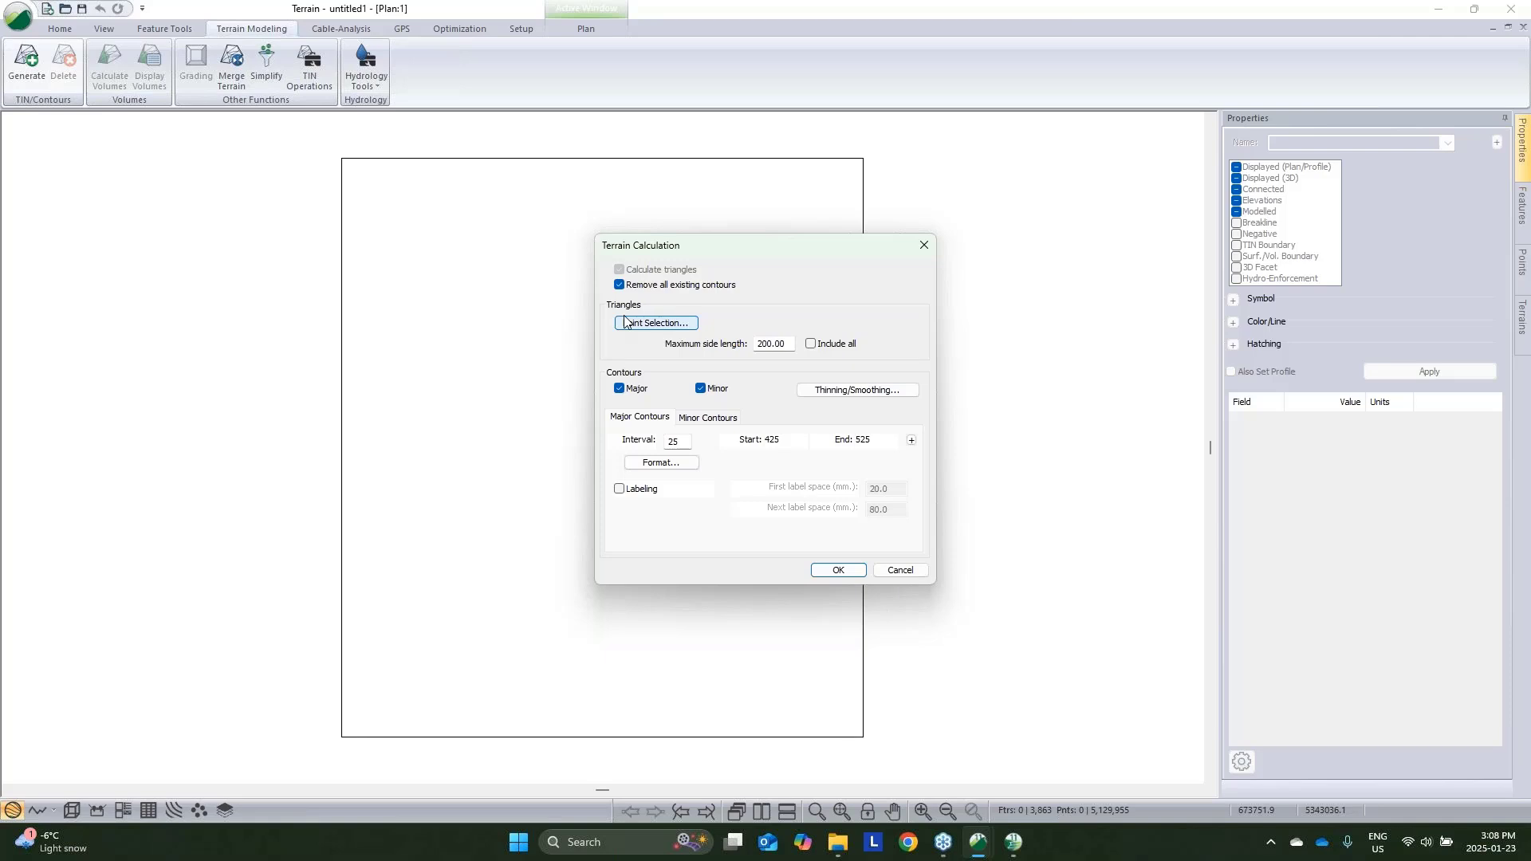
click(619, 388)
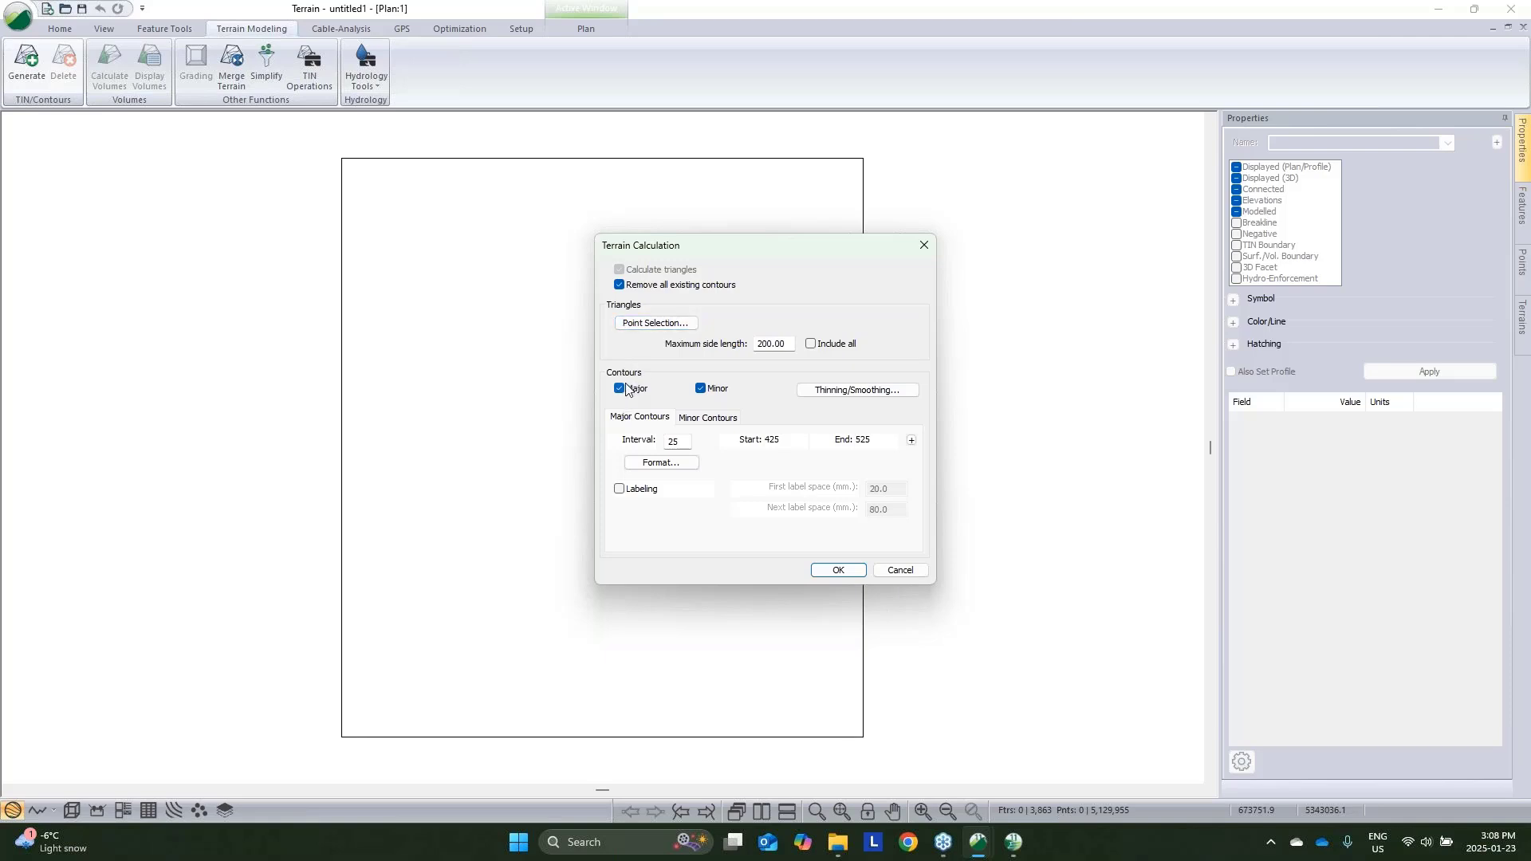
click(701, 389)
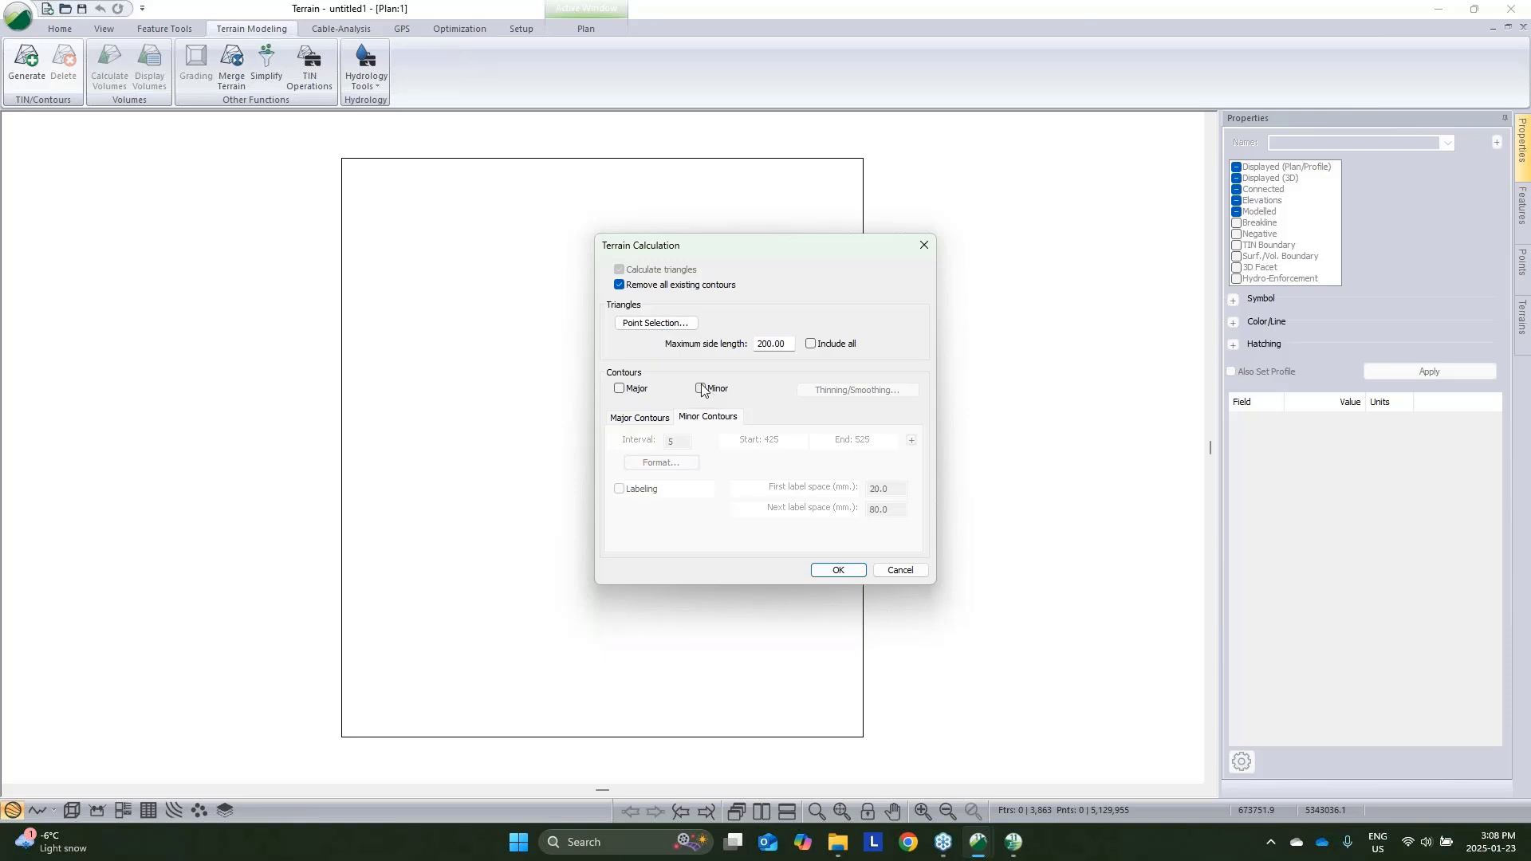
click(850, 571)
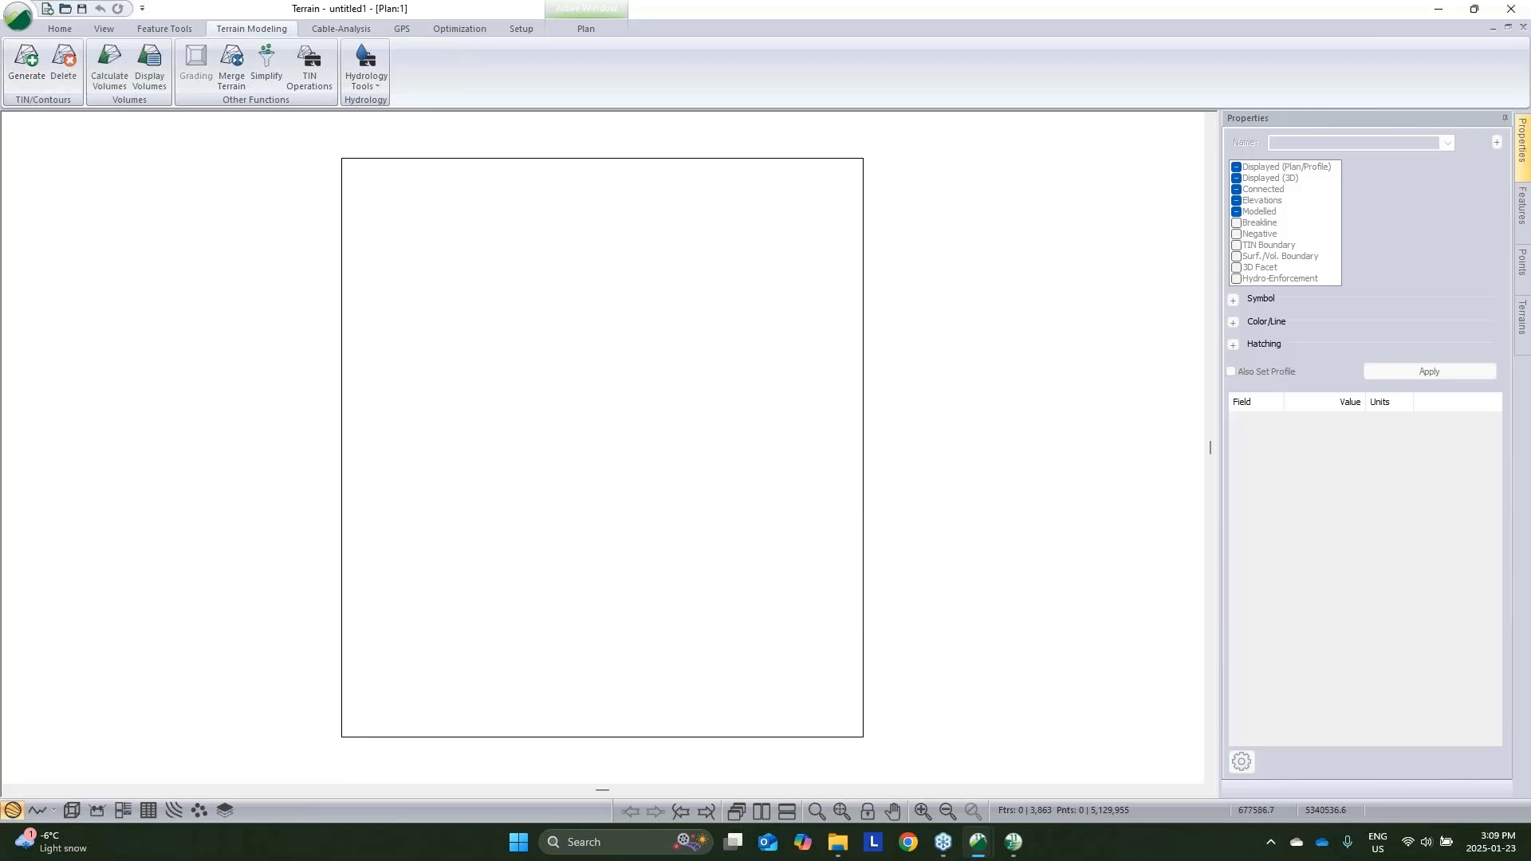
Show the whole terrain in a 3D view and tile it side by side with the plan view
click(71, 810)
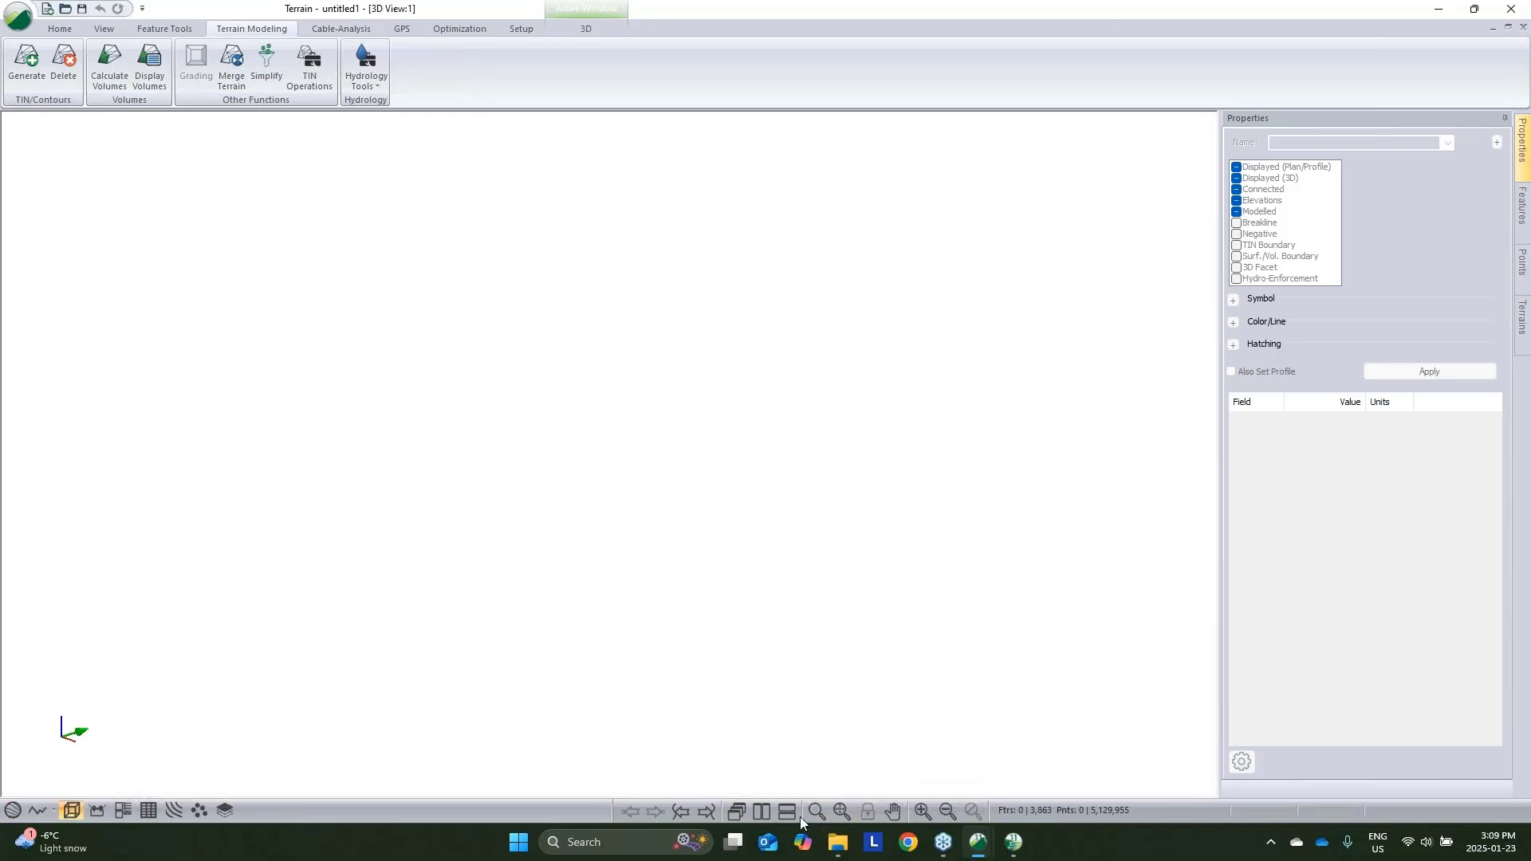
click(843, 810)
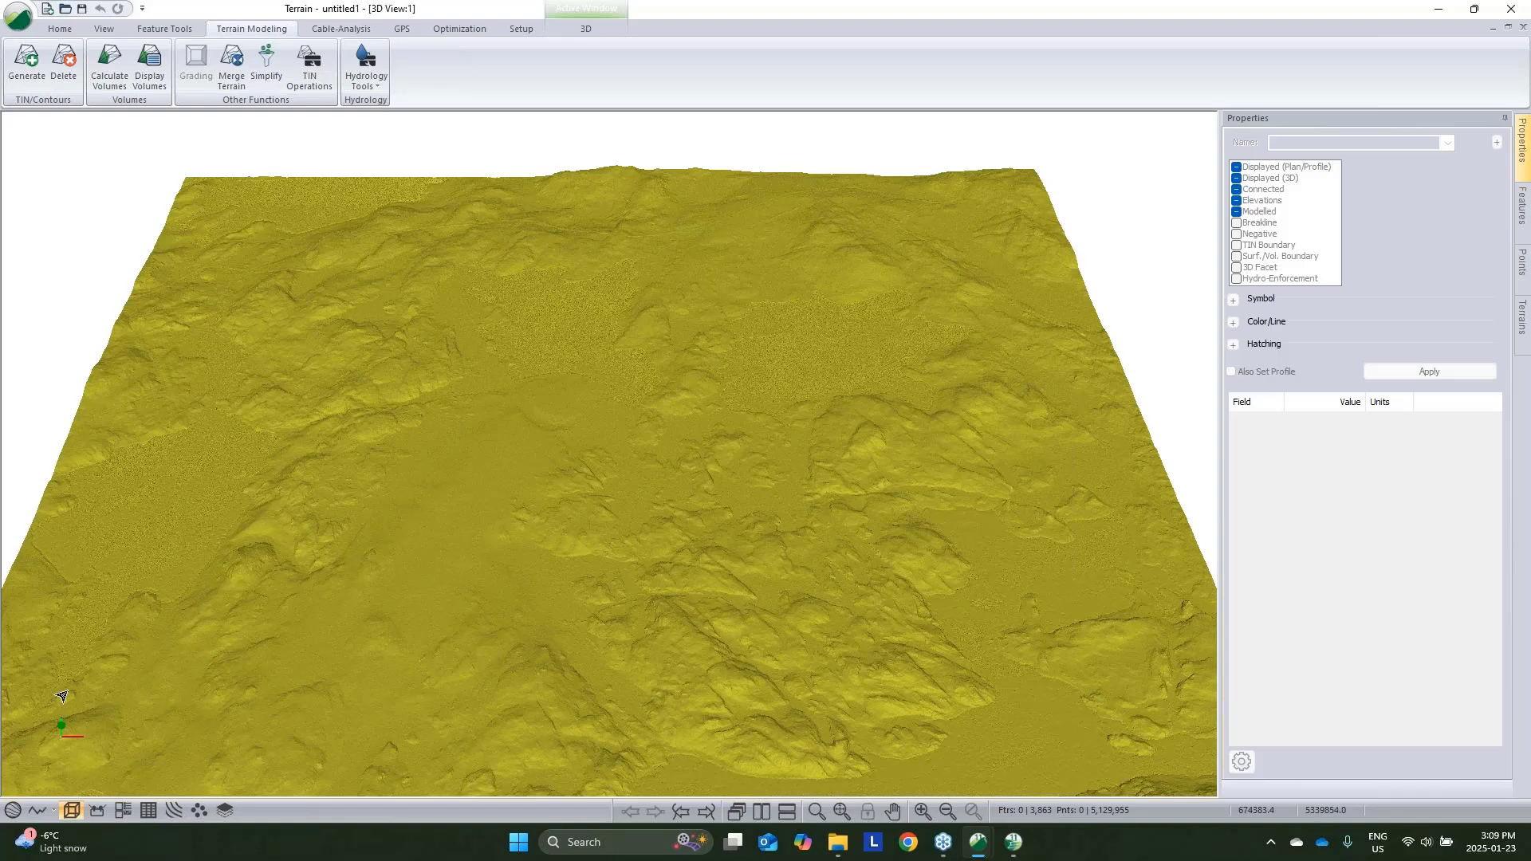
click(762, 810)
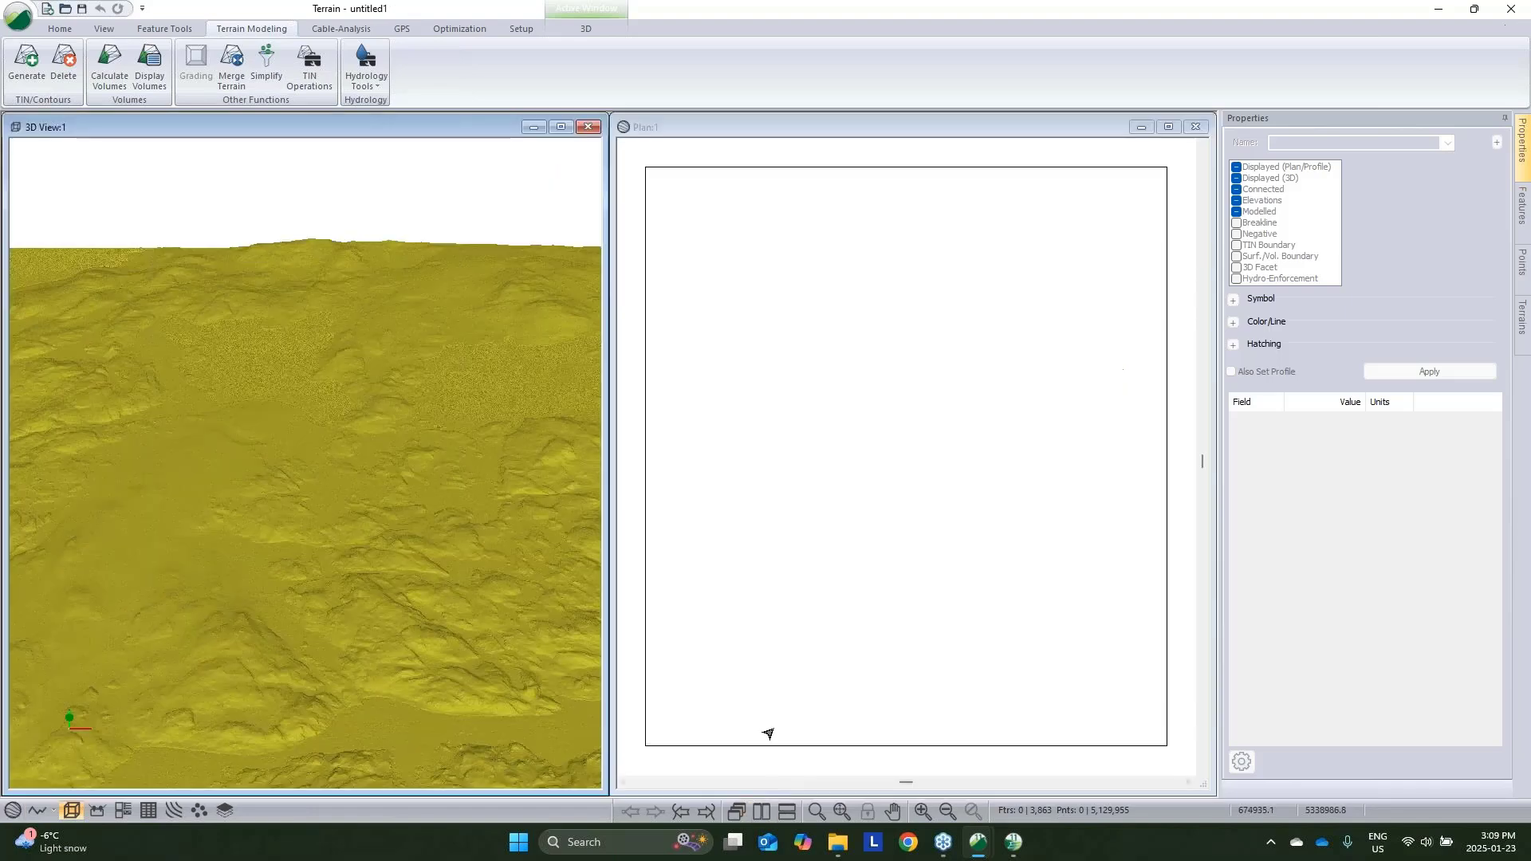
drag(156, 519, 275, 526)
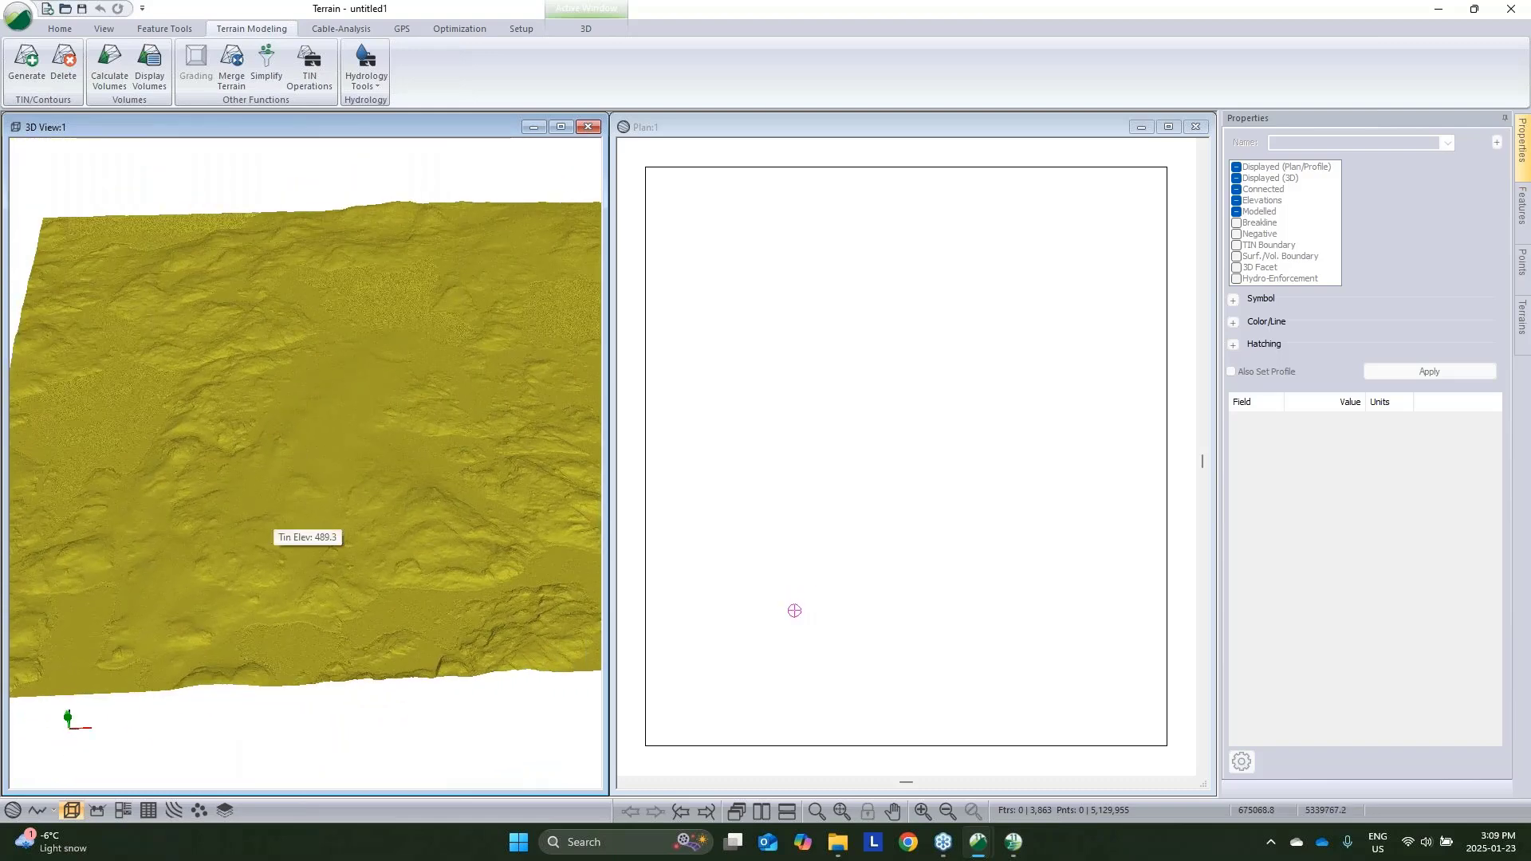
drag(342, 250, 447, 404)
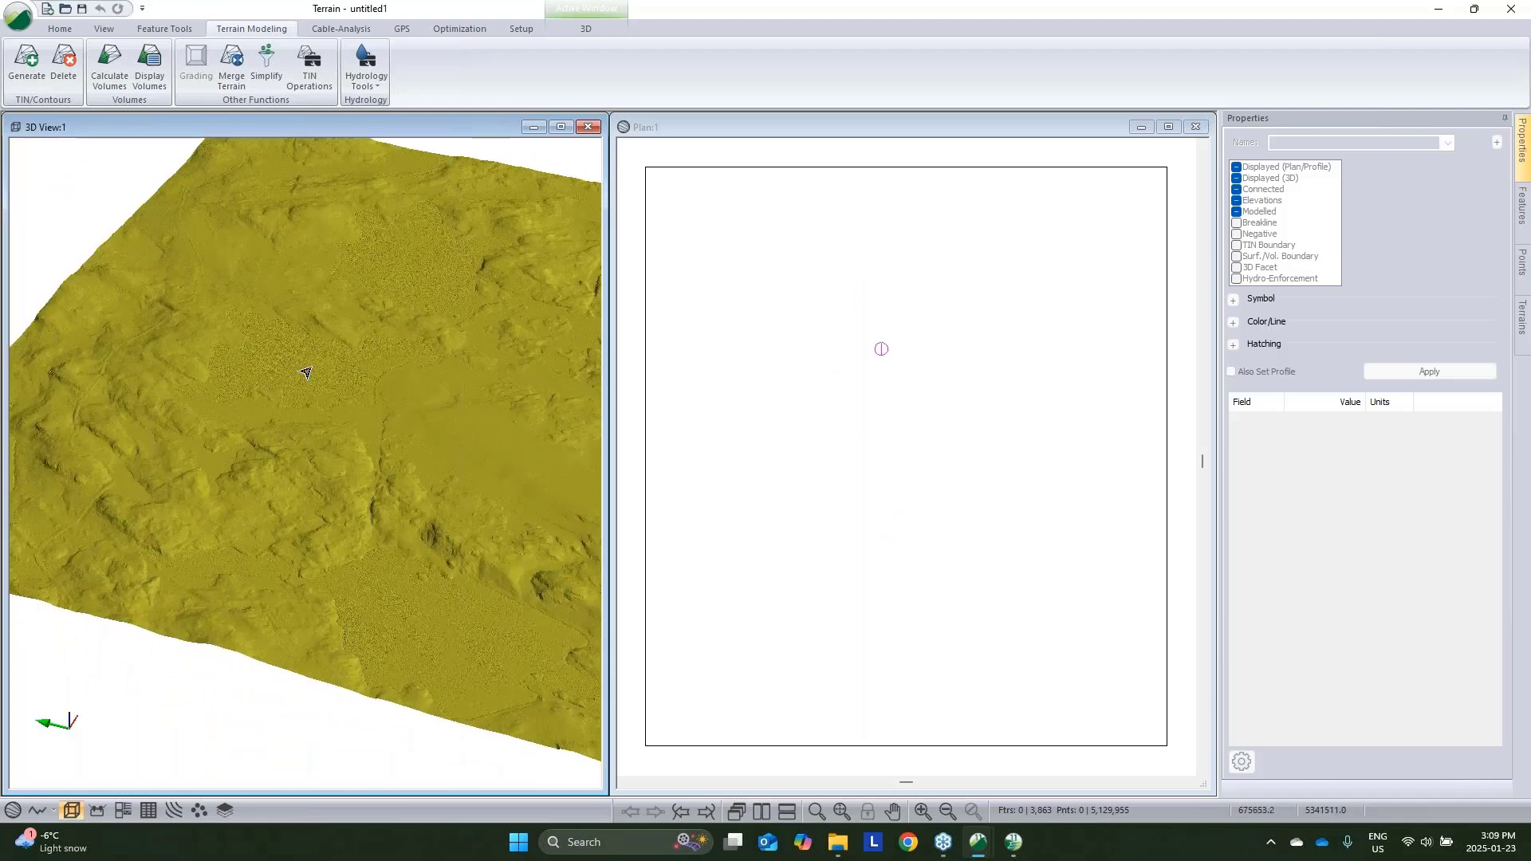
Import Existing Road.shp with the default import options
click(58, 33)
click(240, 67)
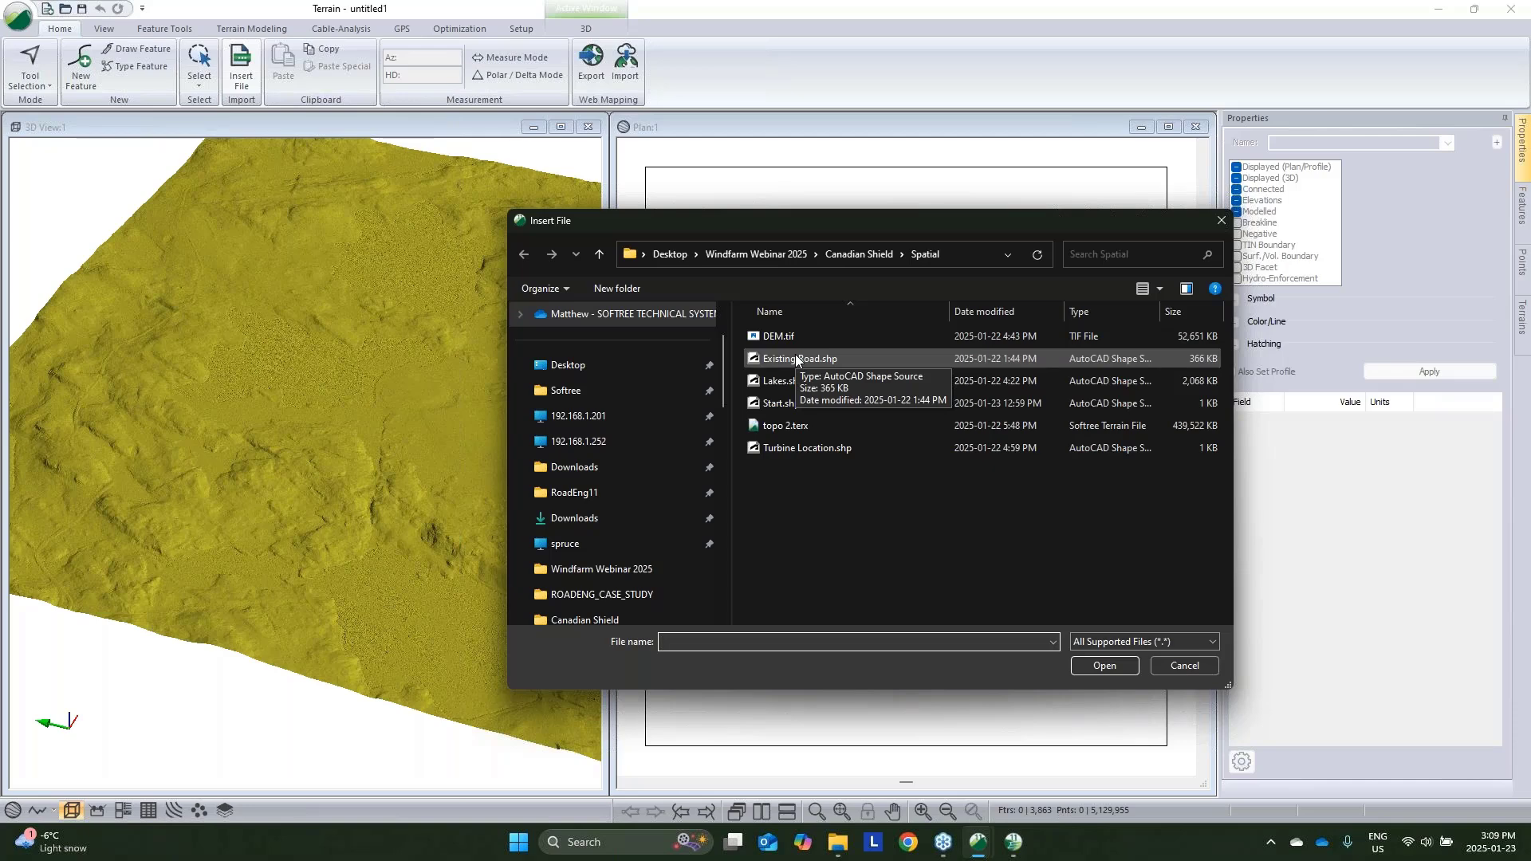
click(796, 358)
click(1105, 666)
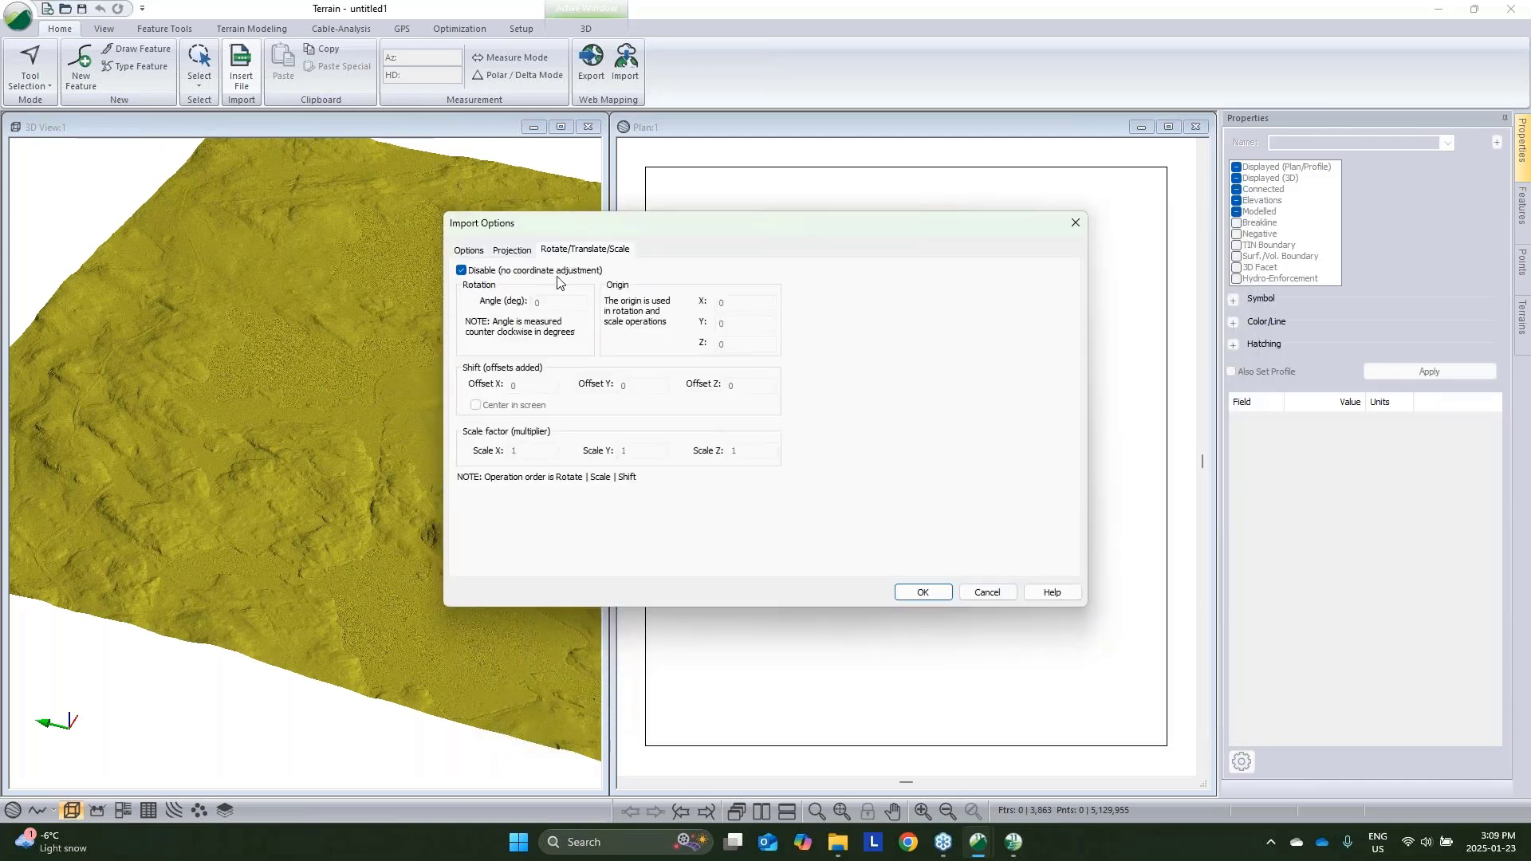
click(923, 593)
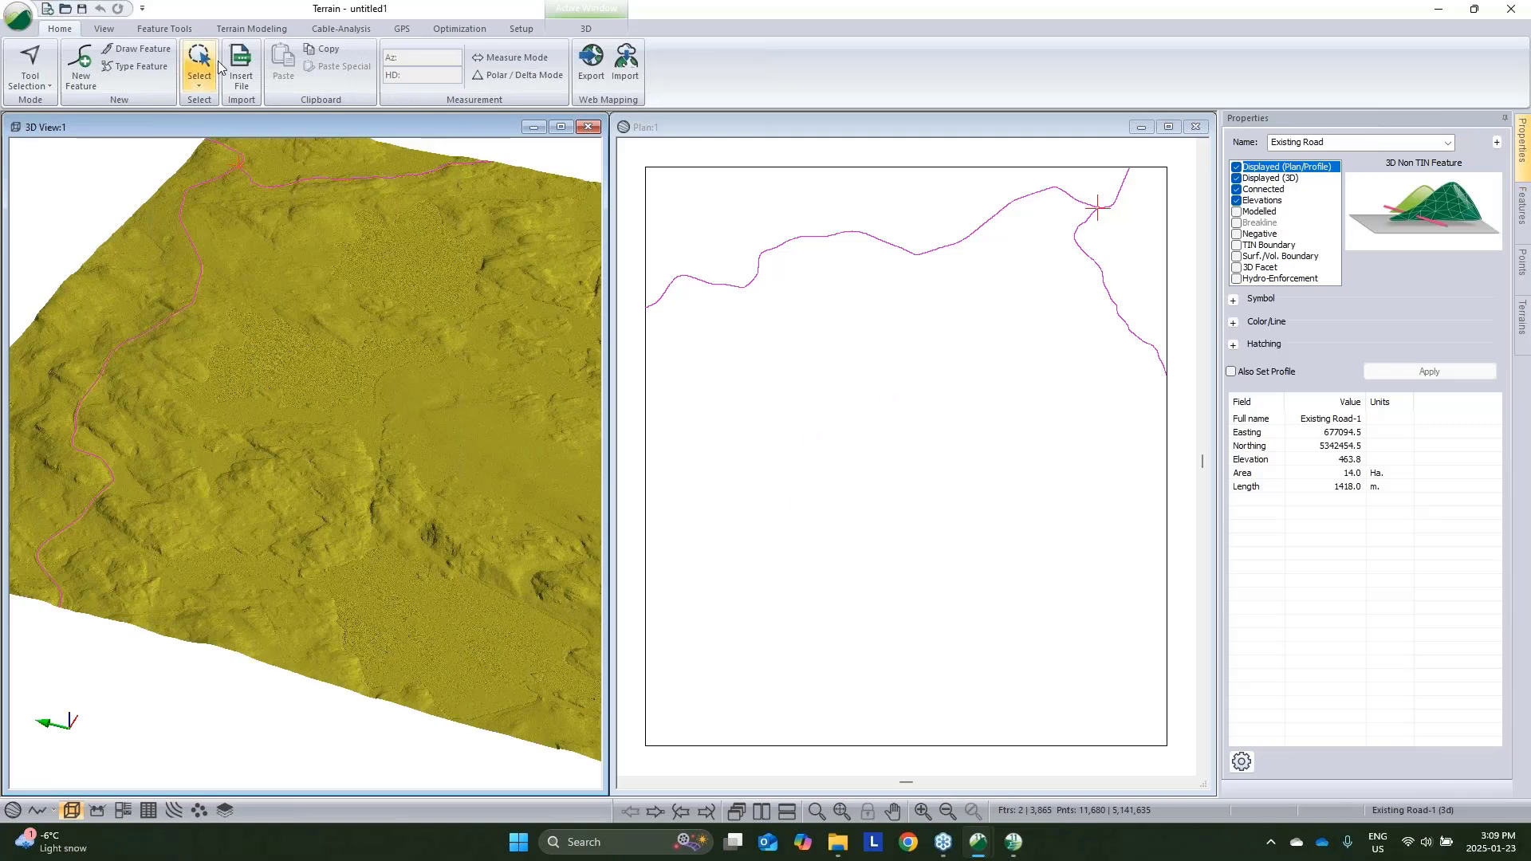
Import Turbine Location.shp with the default import options
click(246, 75)
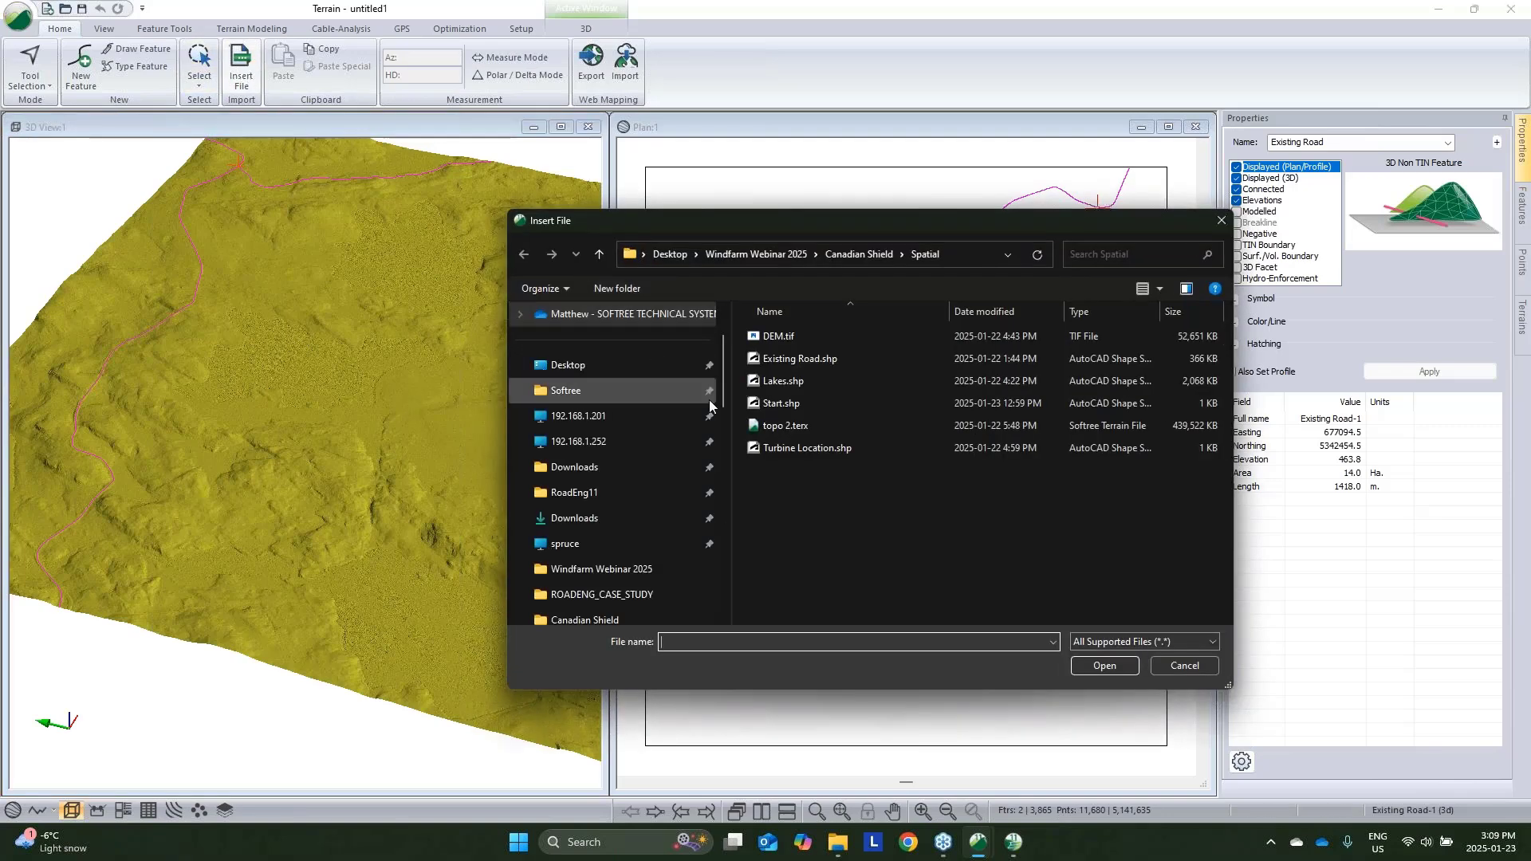
click(790, 447)
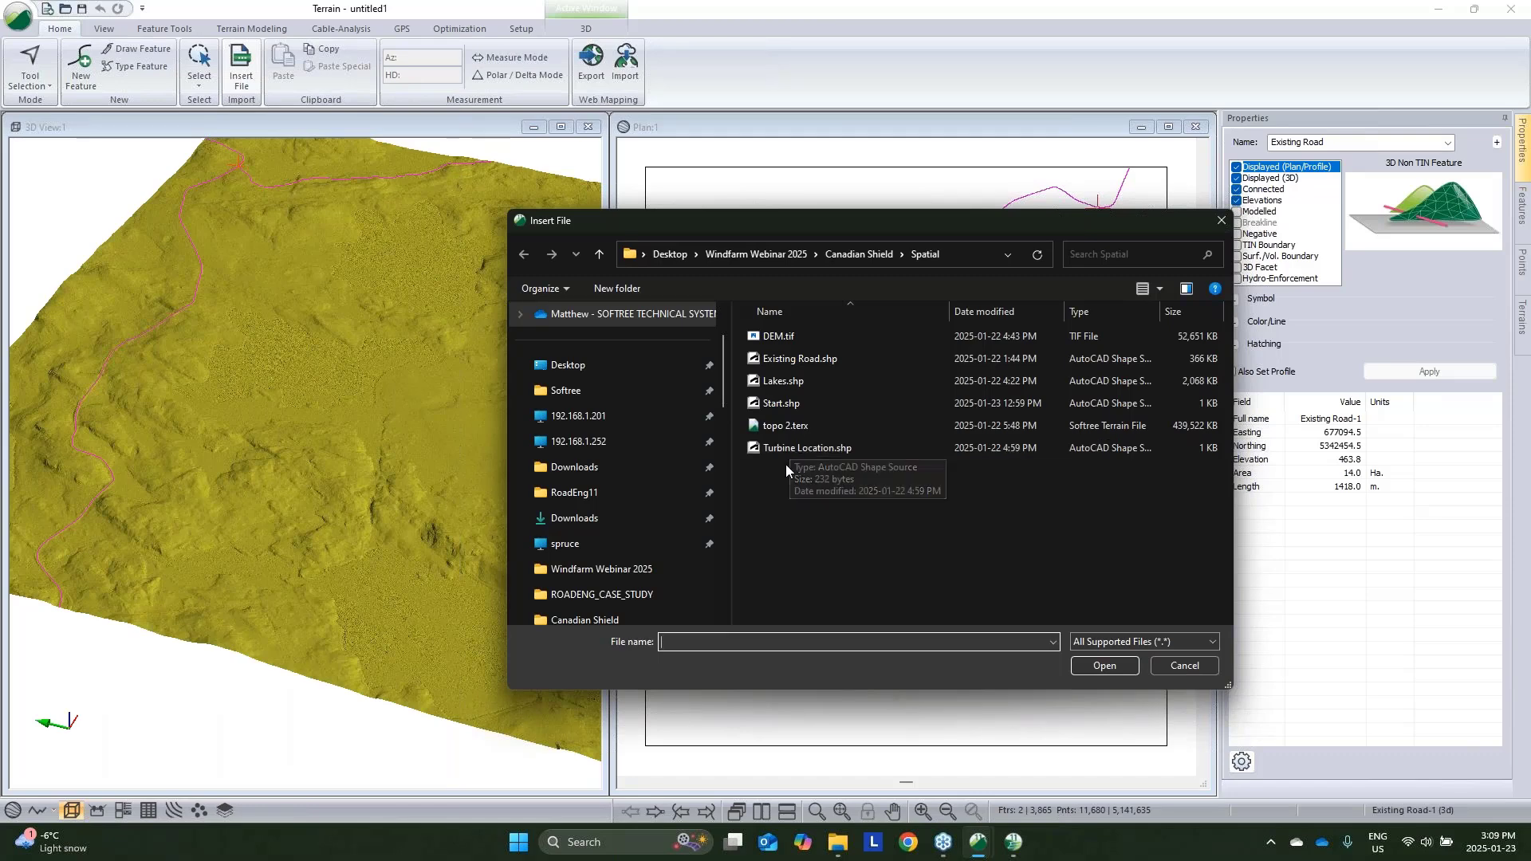
click(1103, 667)
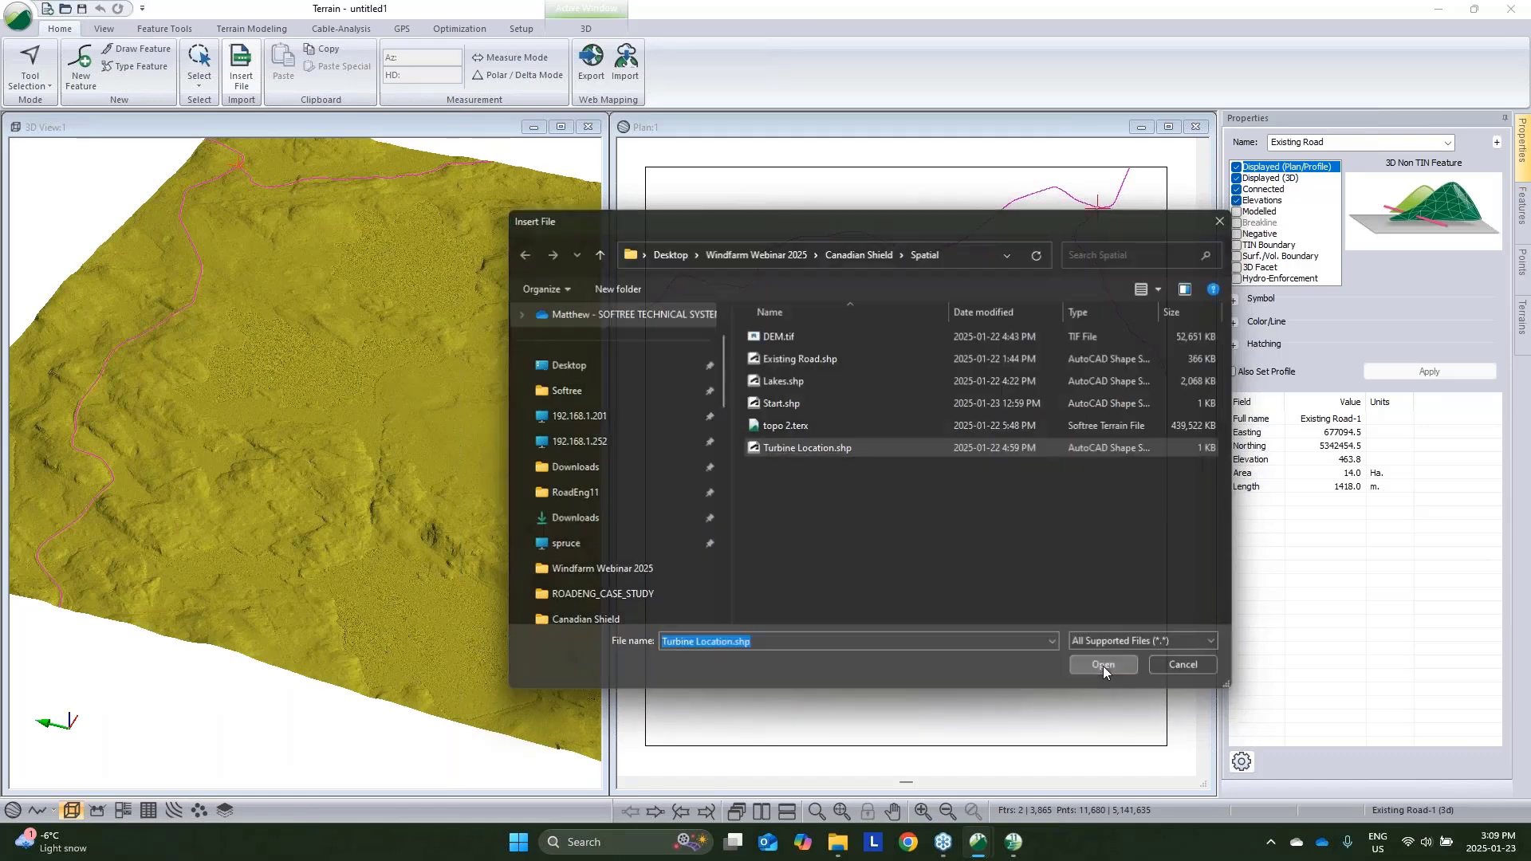
click(925, 591)
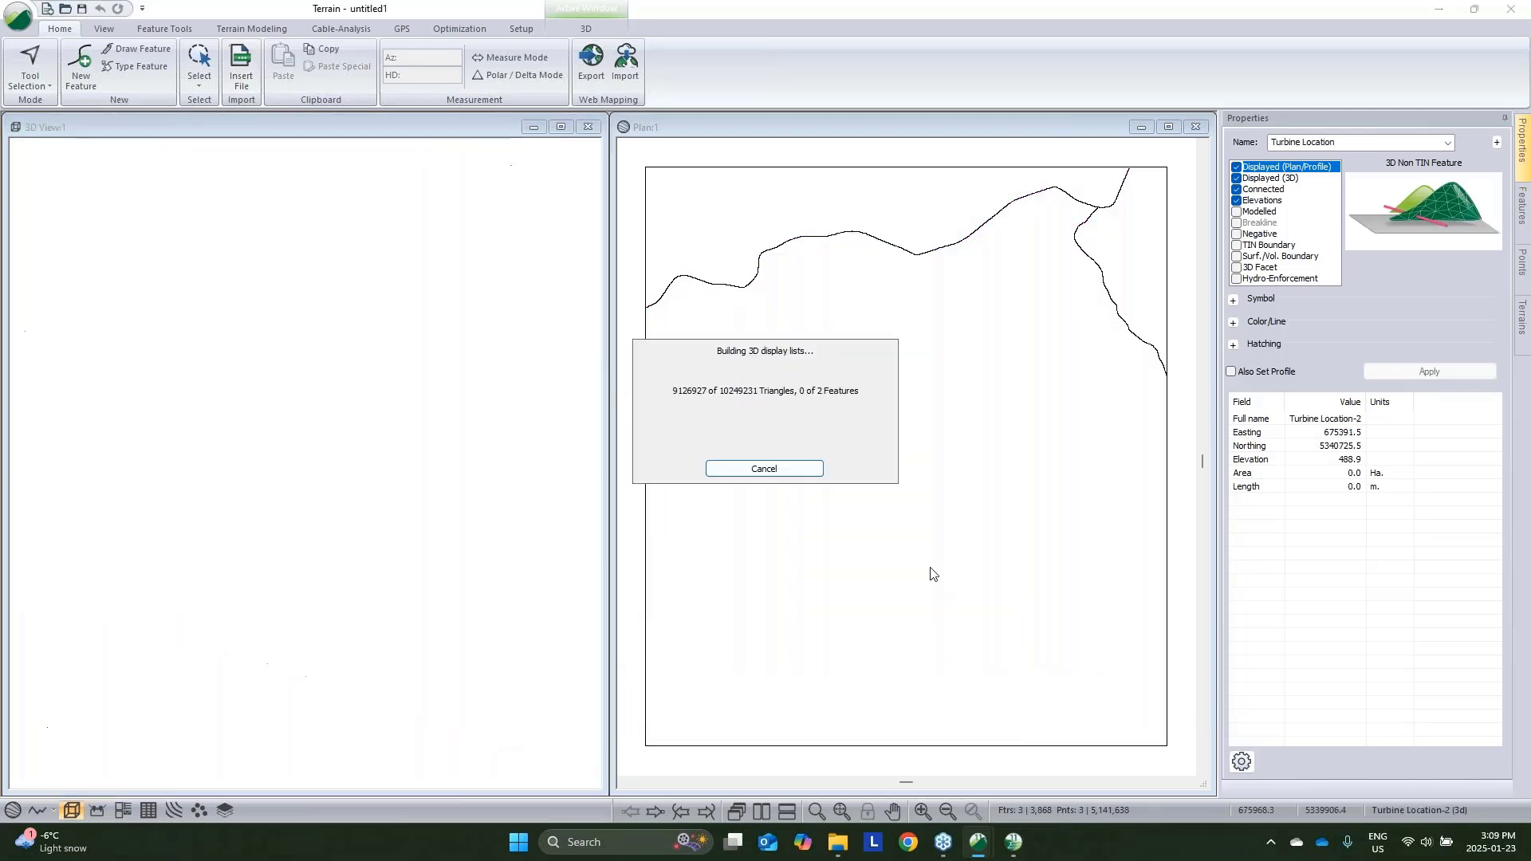
Give the turbine location features a Circle Filled (Large) symbol and the Wind turbine 3D type
click(1234, 301)
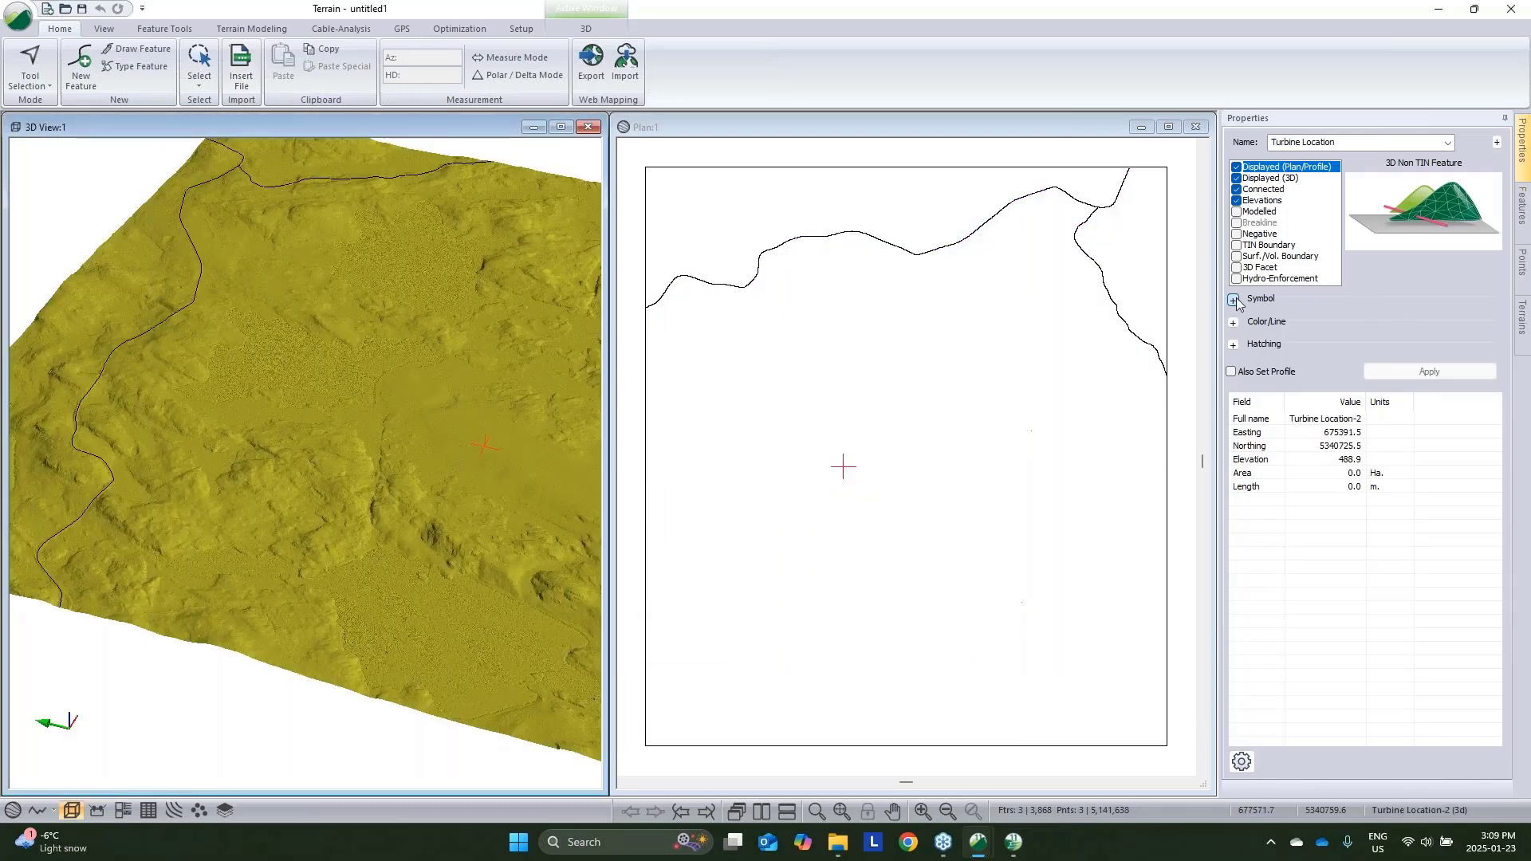
click(1466, 315)
click(1410, 522)
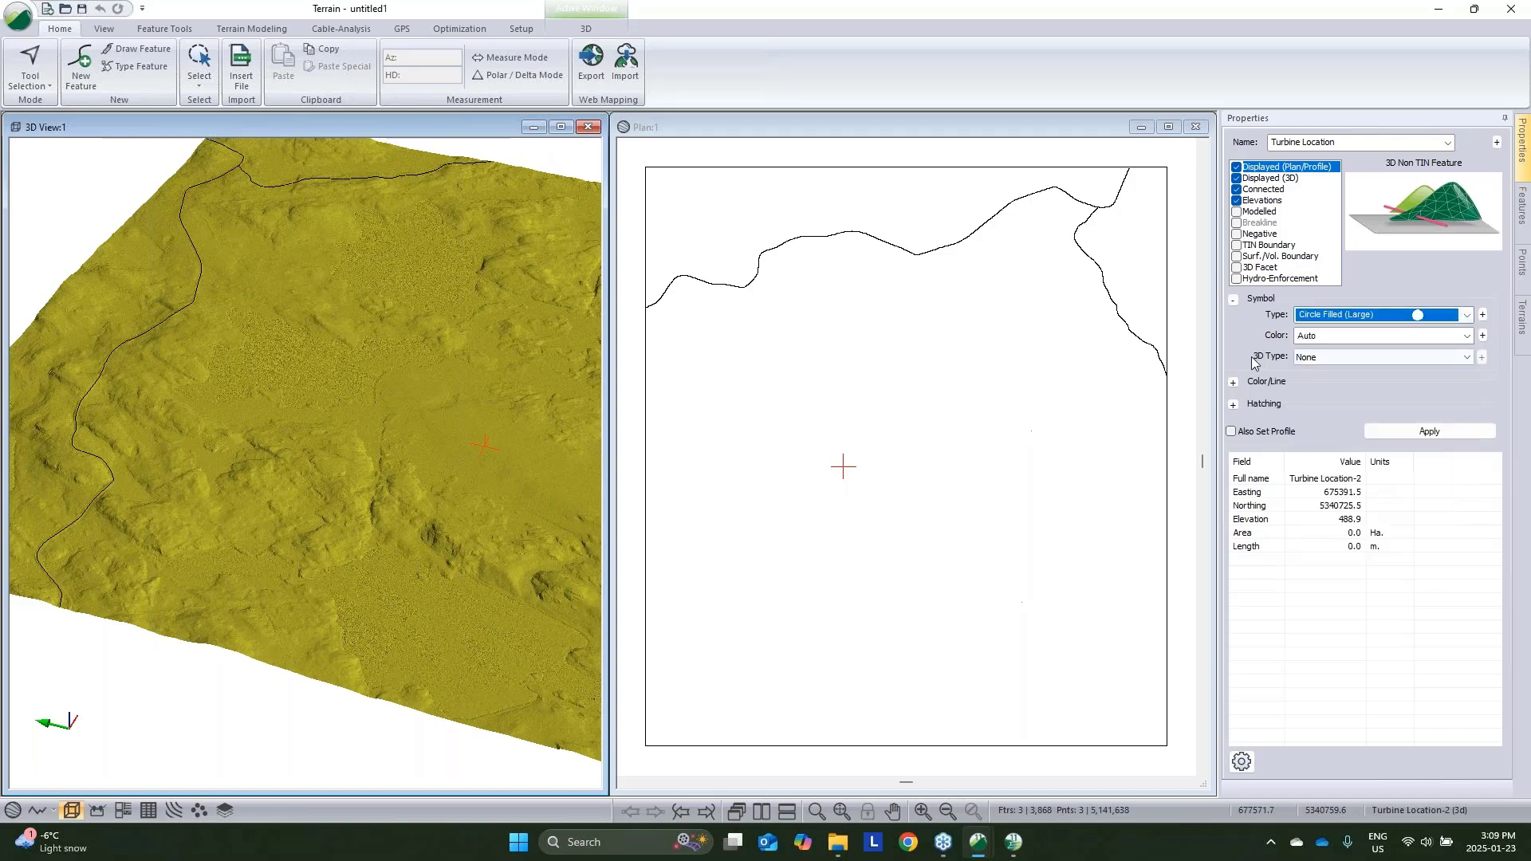
click(1345, 359)
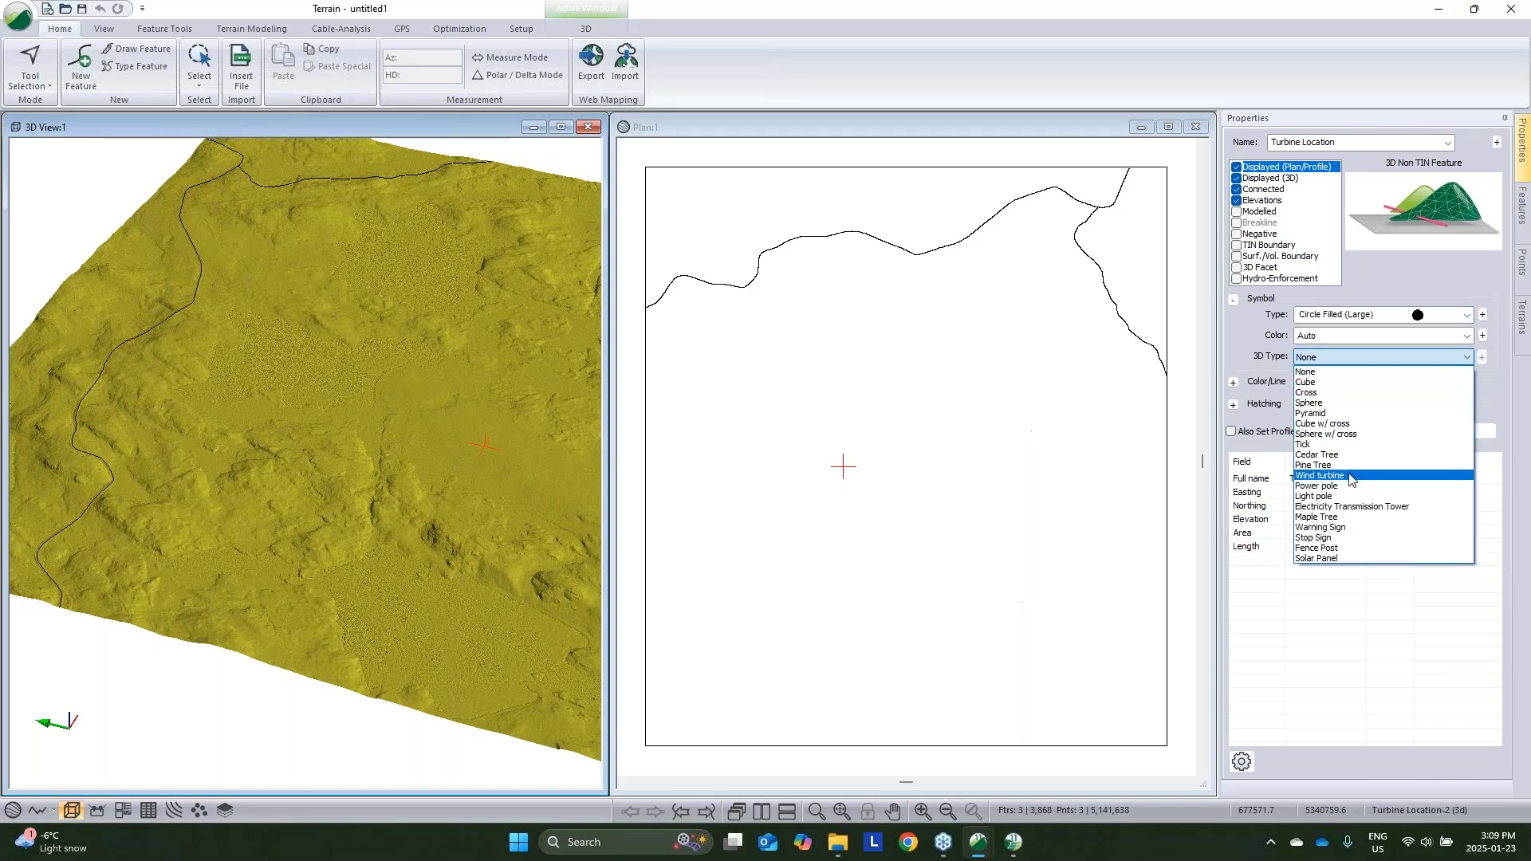
click(1348, 476)
click(1372, 432)
drag(477, 388, 224, 413)
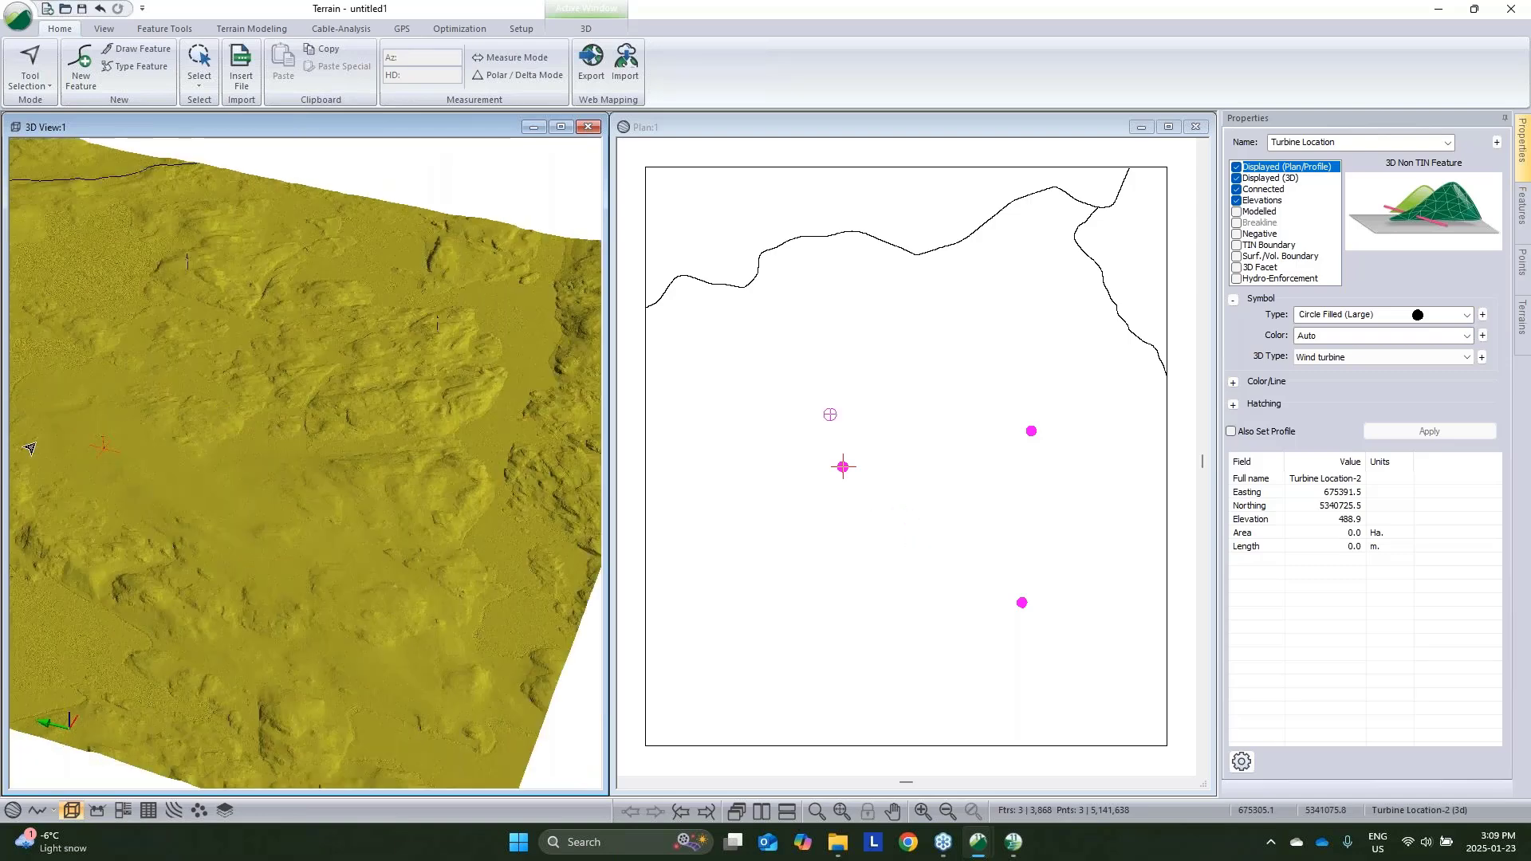
Import Lakes.shp into the terrain
click(240, 72)
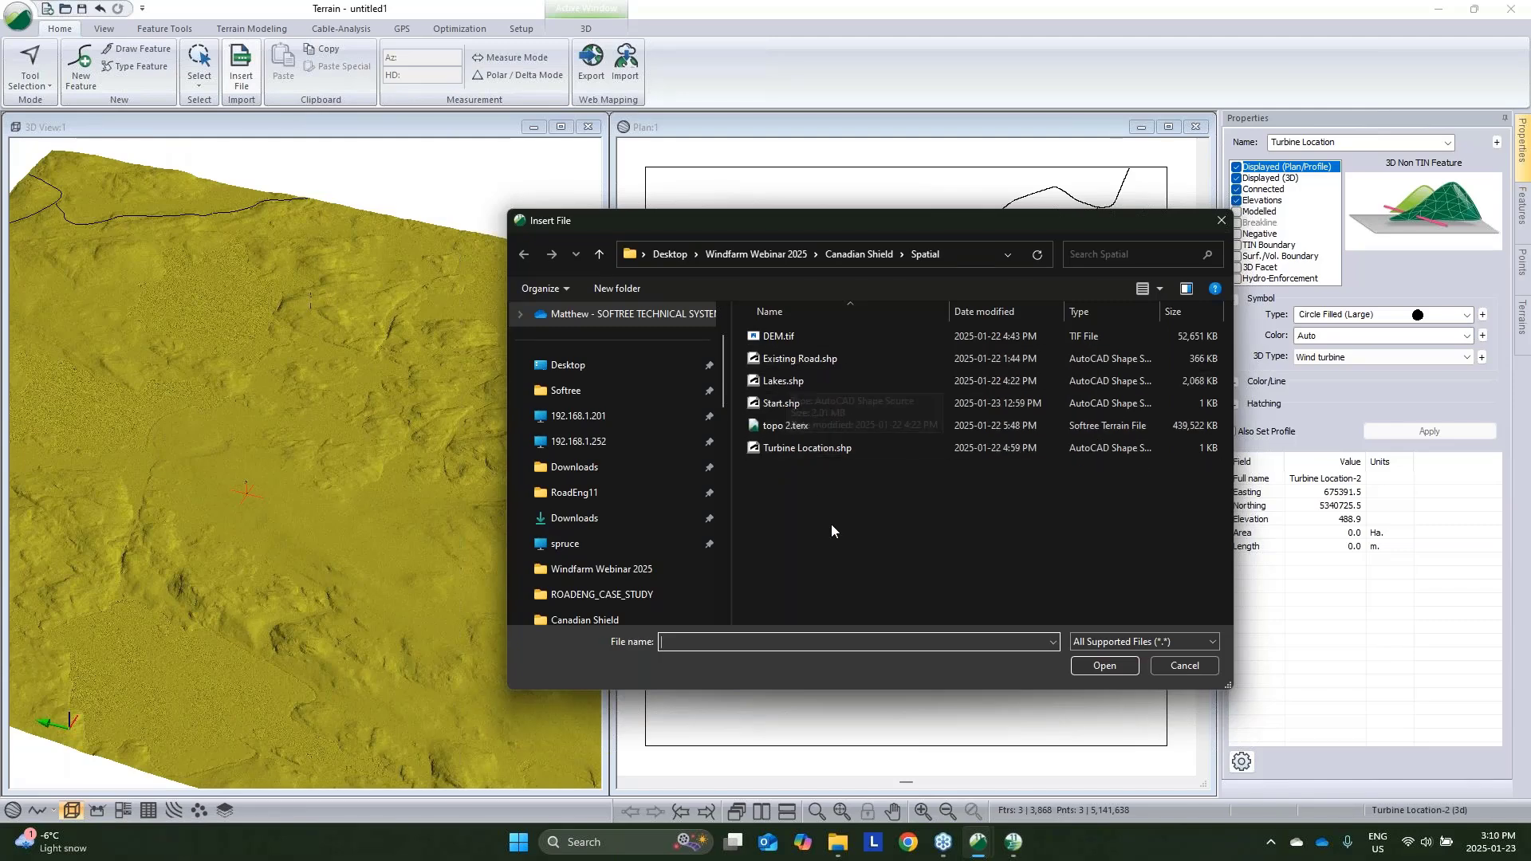
click(800, 383)
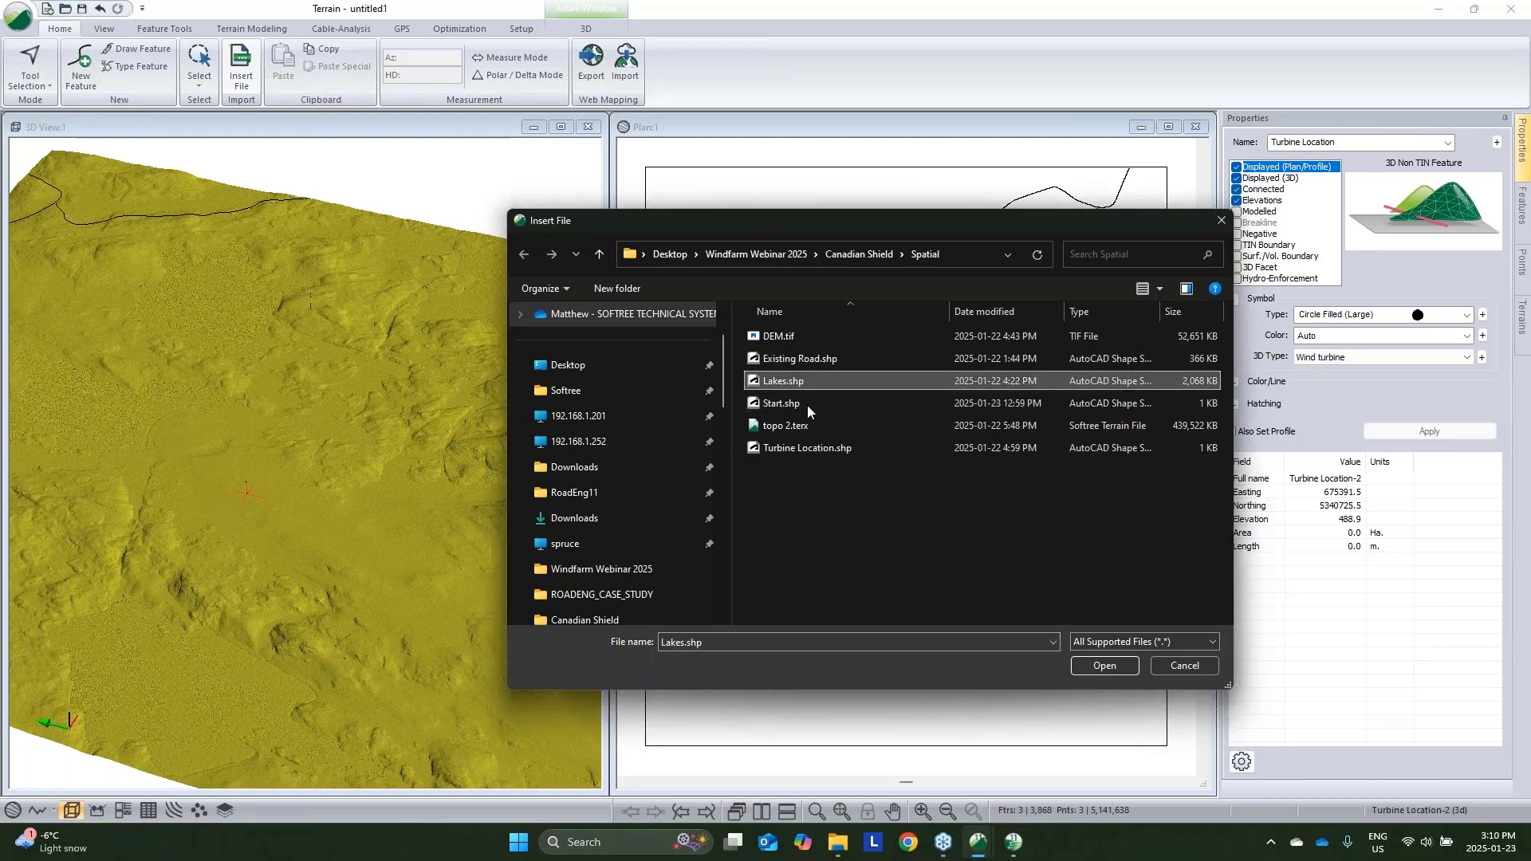
click(1109, 662)
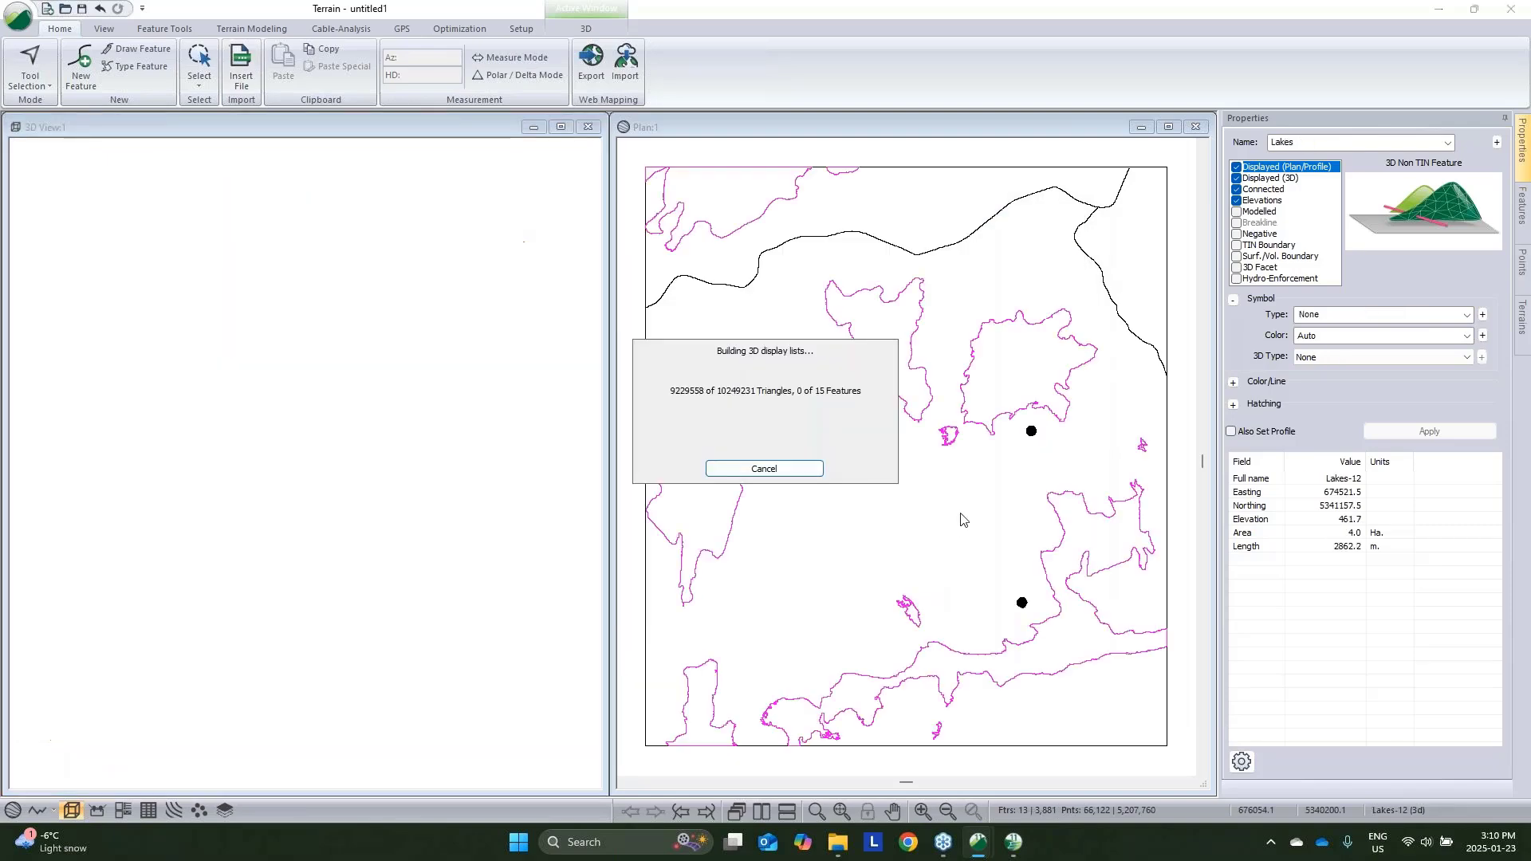
Turn the Lakes features into 3D facets and set their line color to blue
click(1238, 267)
drag(284, 356, 367, 382)
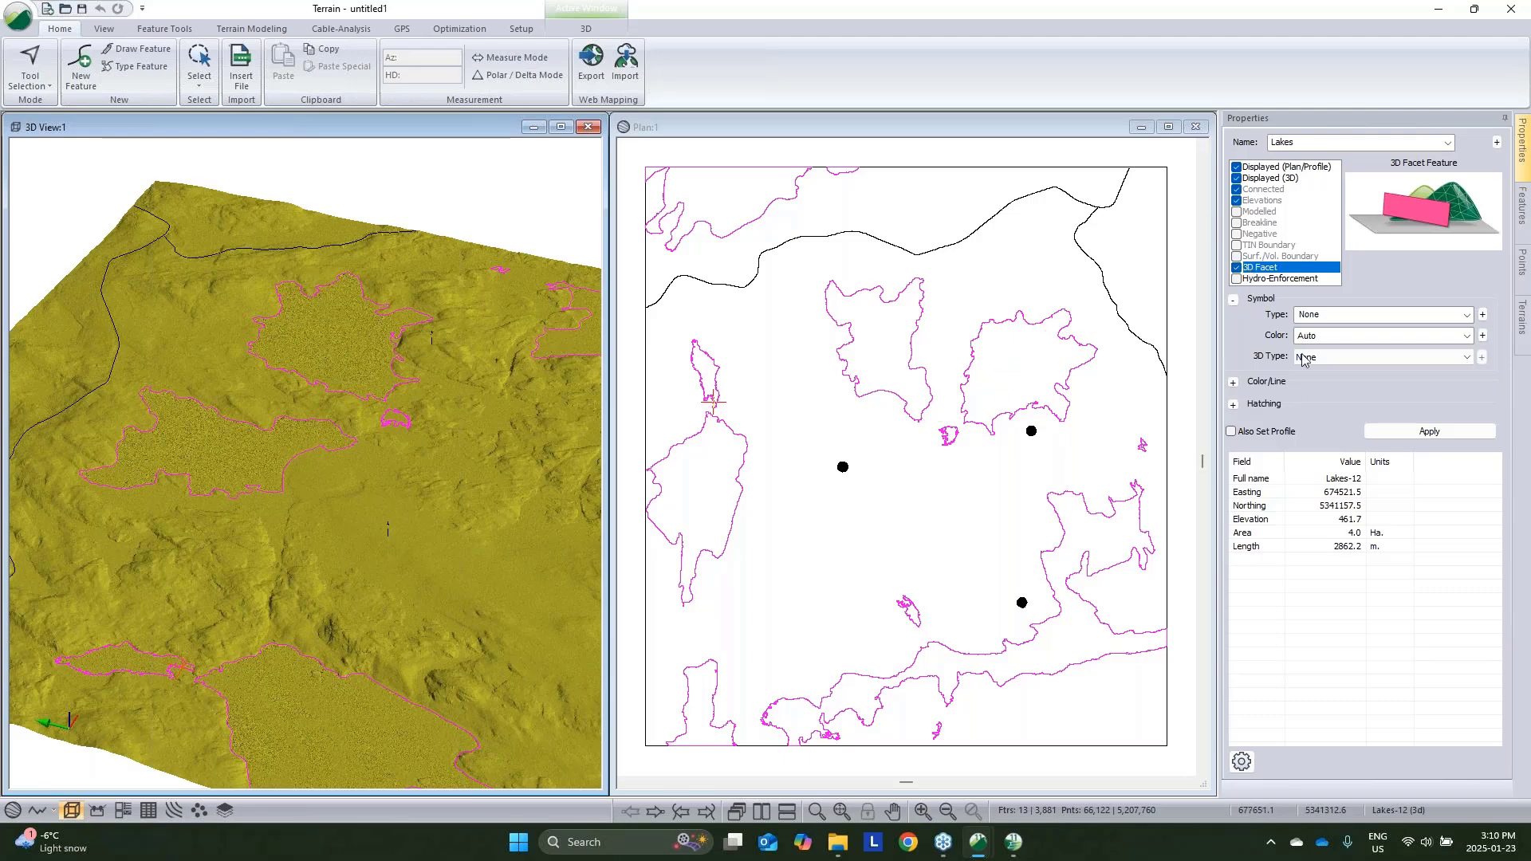
click(1234, 382)
click(1466, 419)
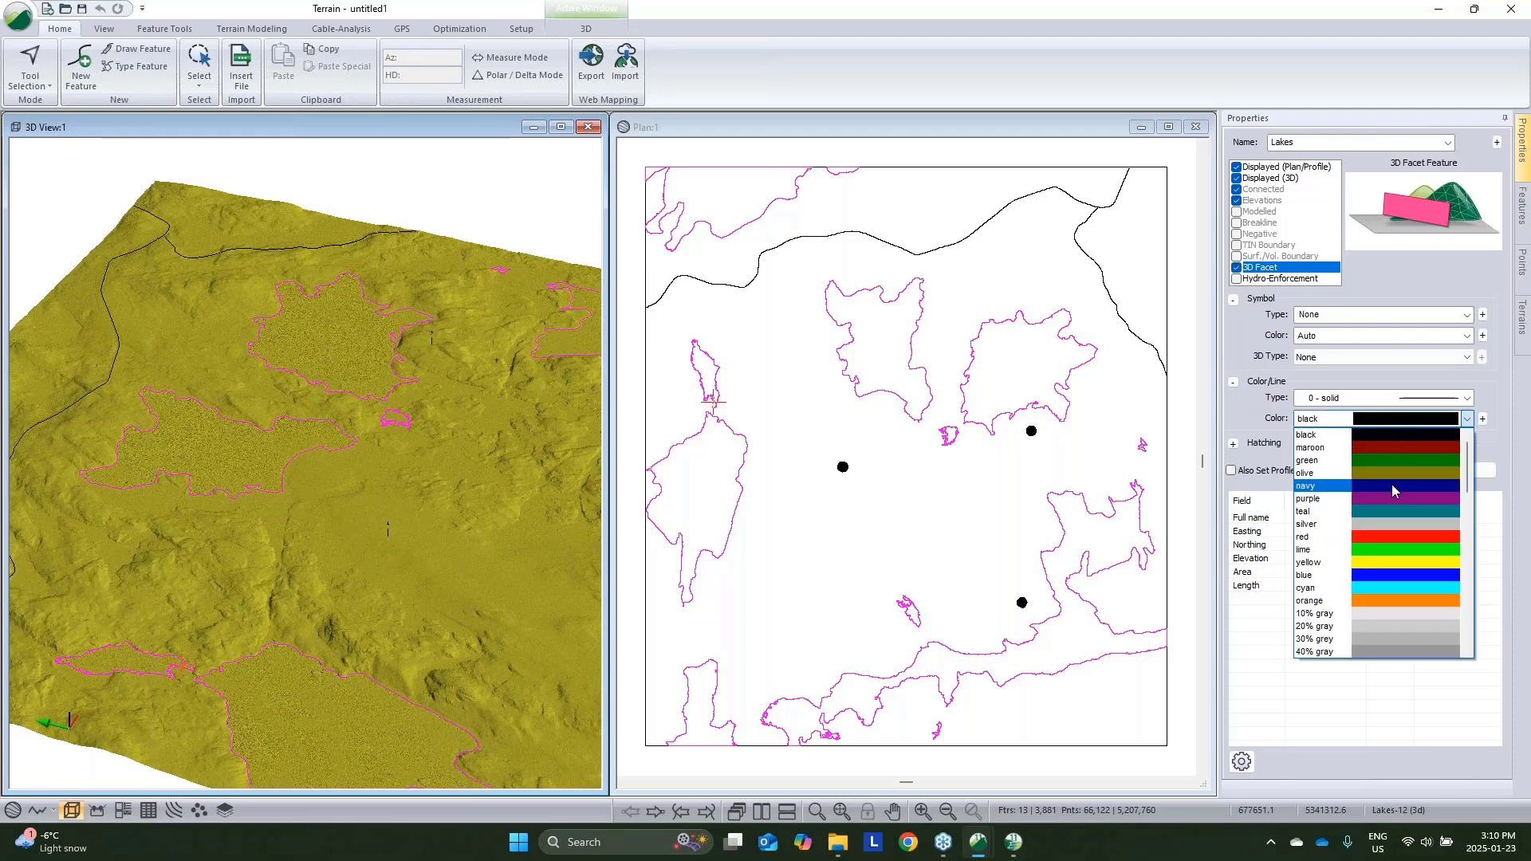
click(1396, 575)
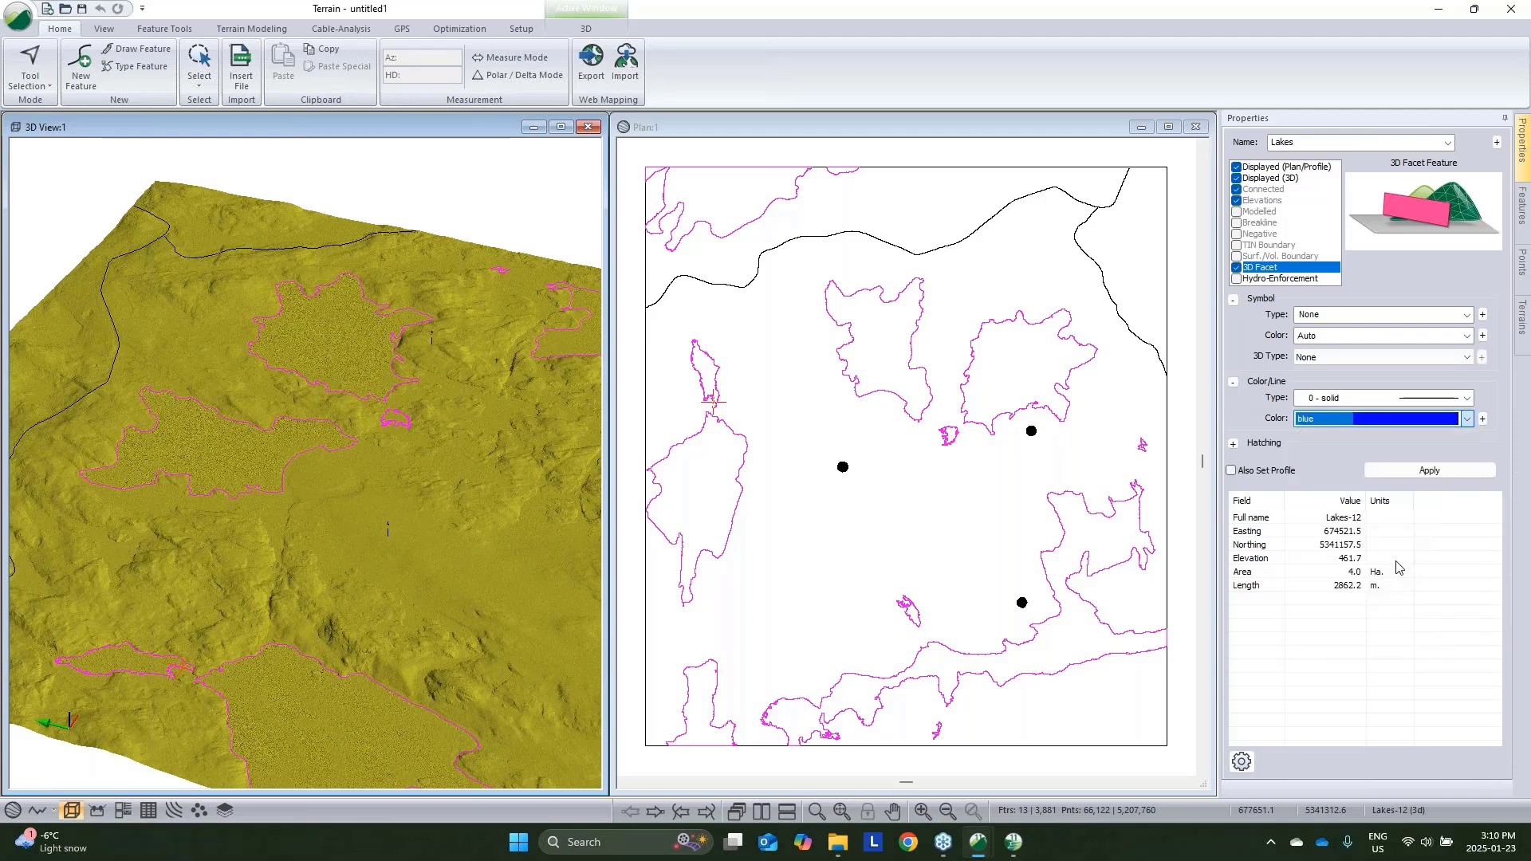
Give the Lakes features Solid (opaque) hatching, apply the property changes and deselect them
click(1251, 446)
click(1467, 458)
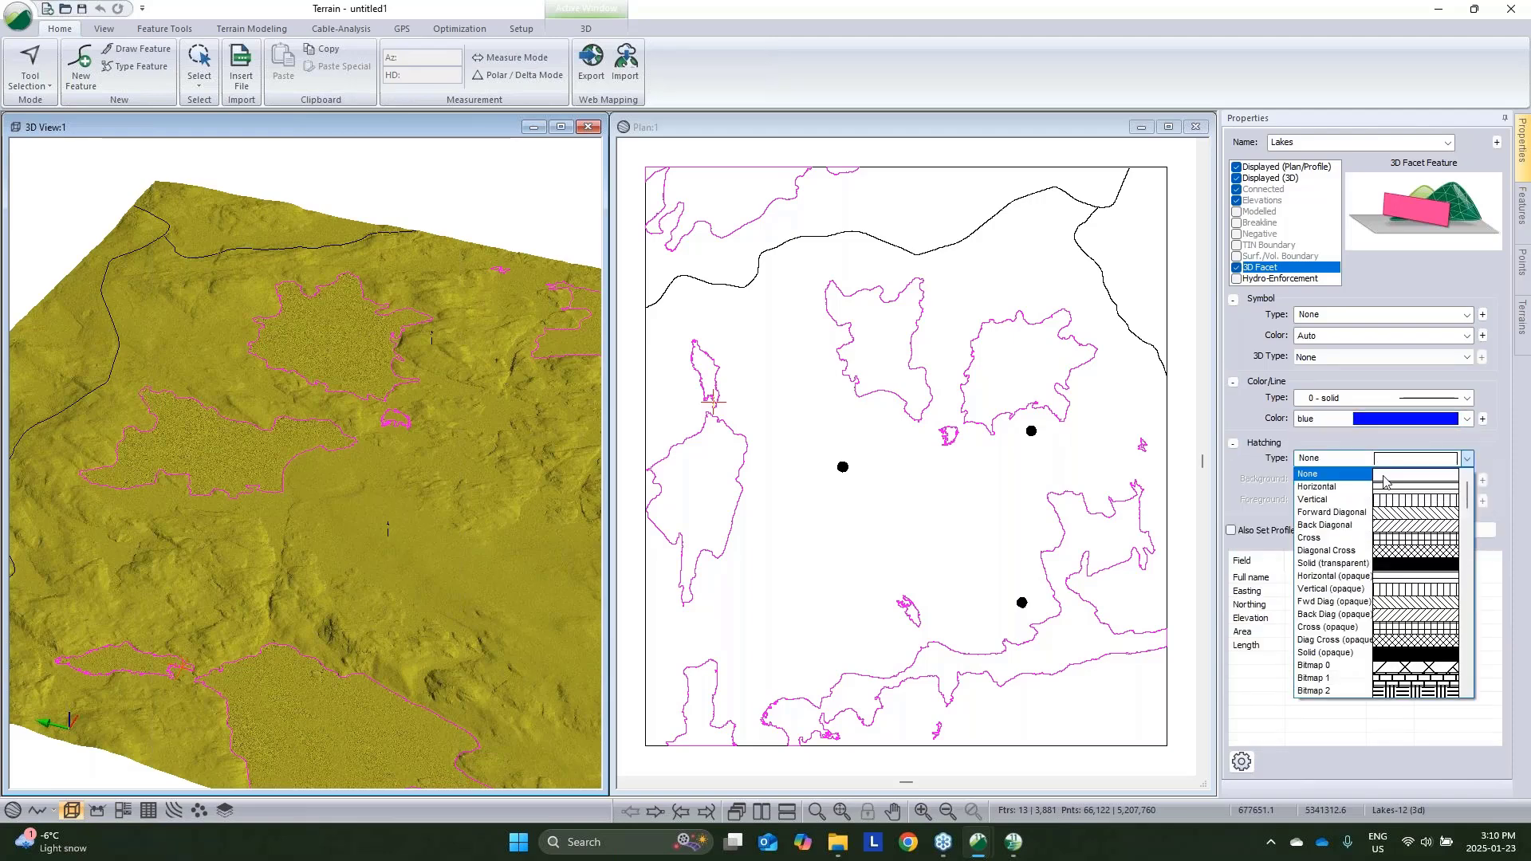
click(1397, 653)
click(1430, 530)
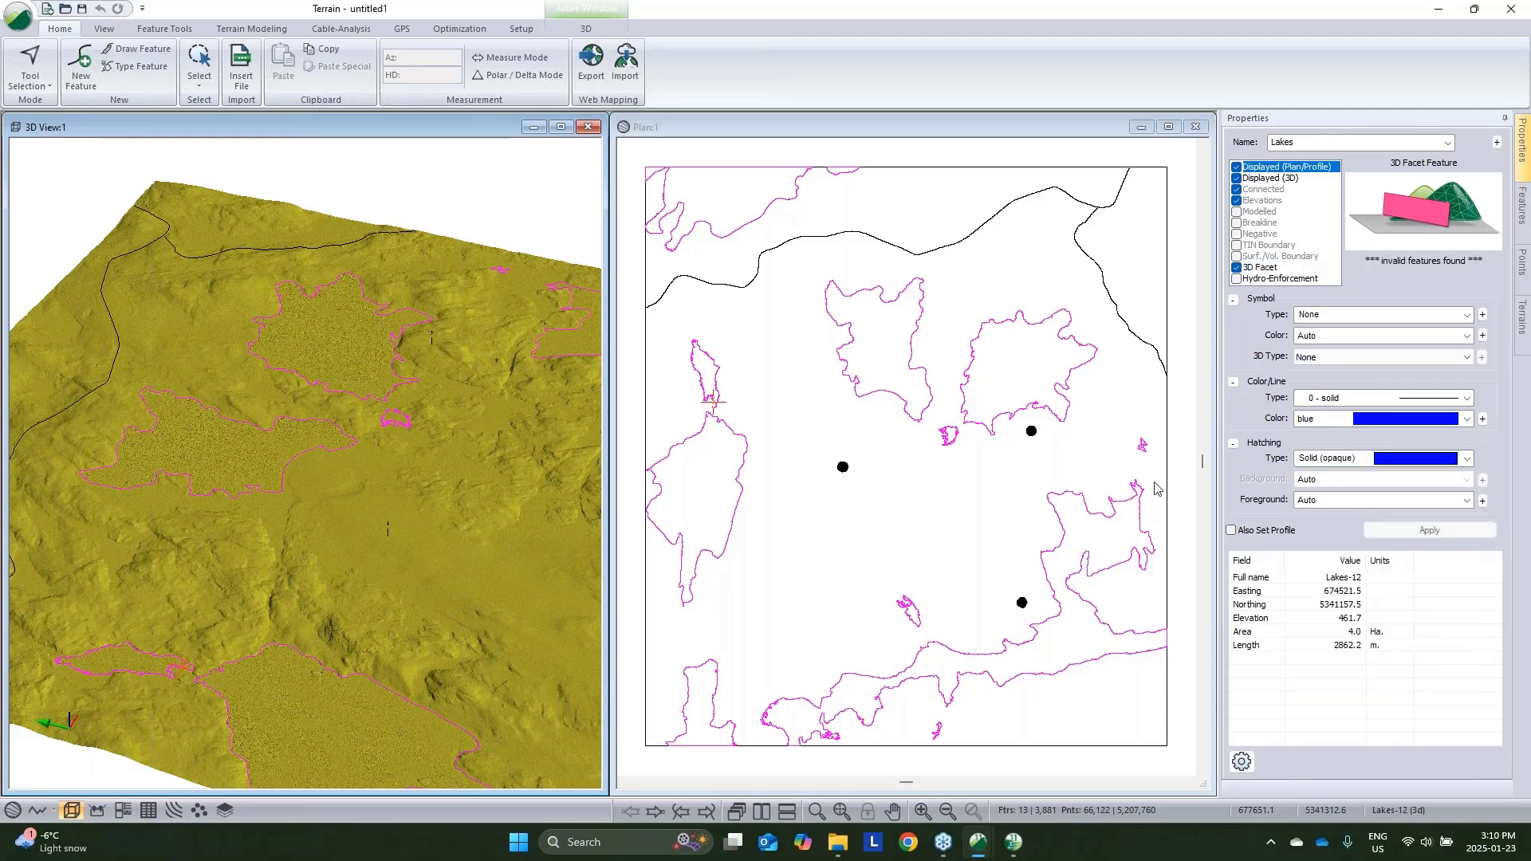
click(949, 519)
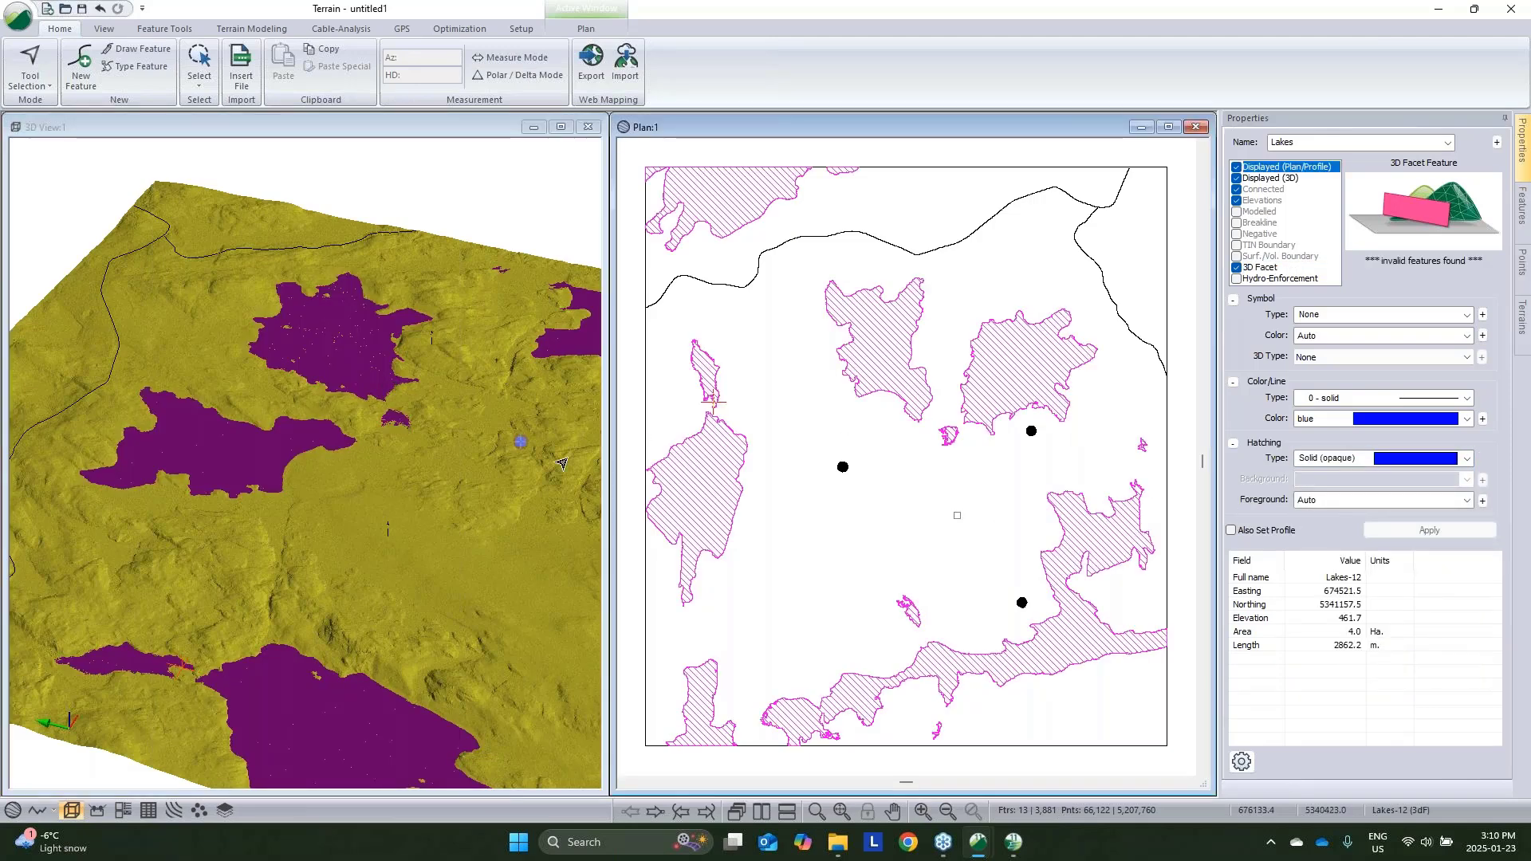
Generate stream and pond features from the current TIN with 1 m cells, 5 m depression fill depth and 50 sq. m minimum pond area
click(447, 460)
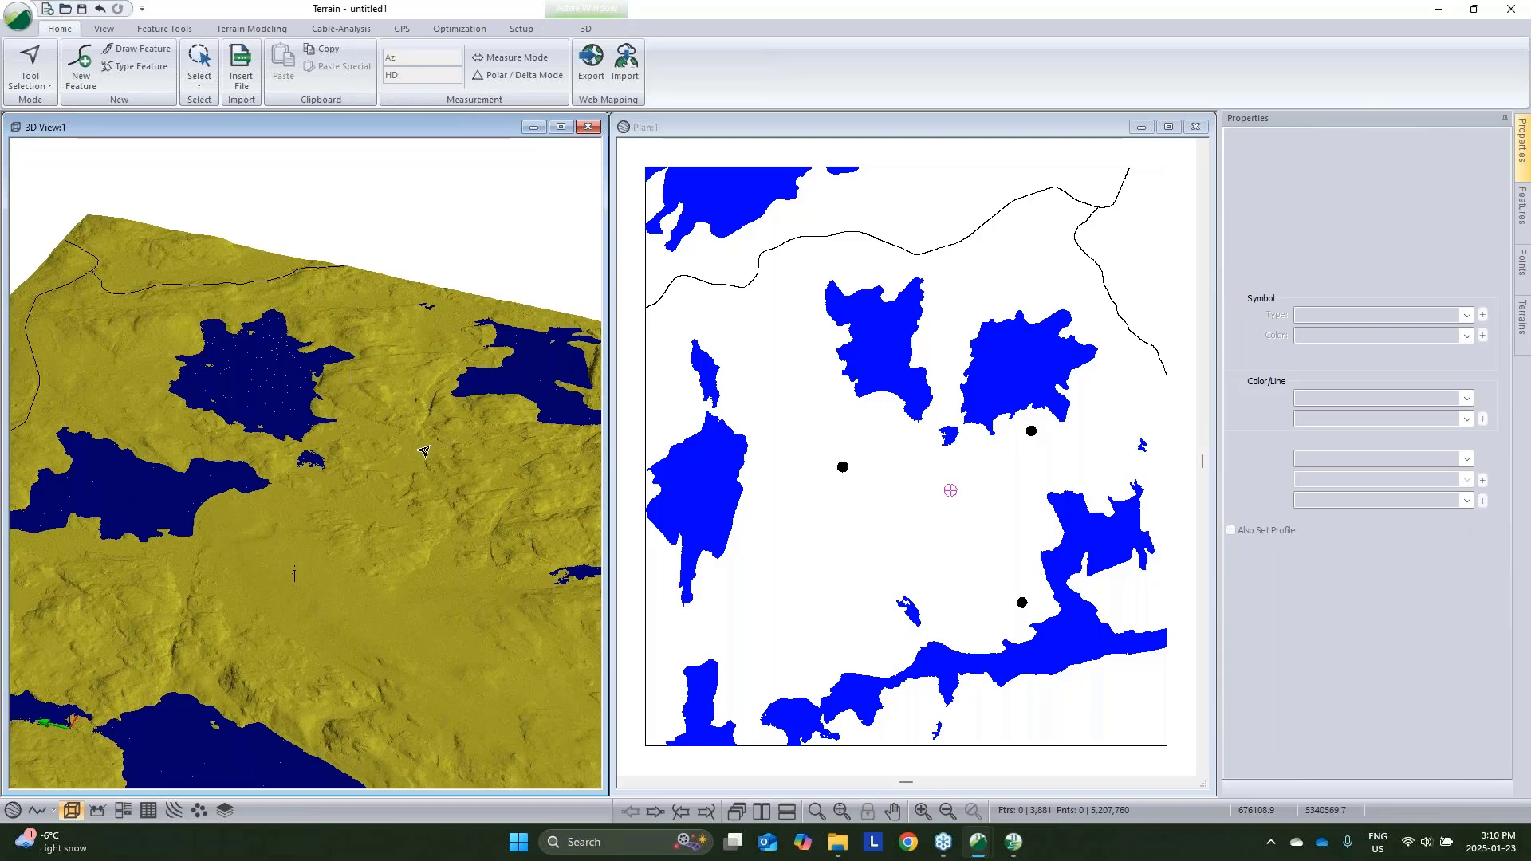
drag(424, 451, 438, 437)
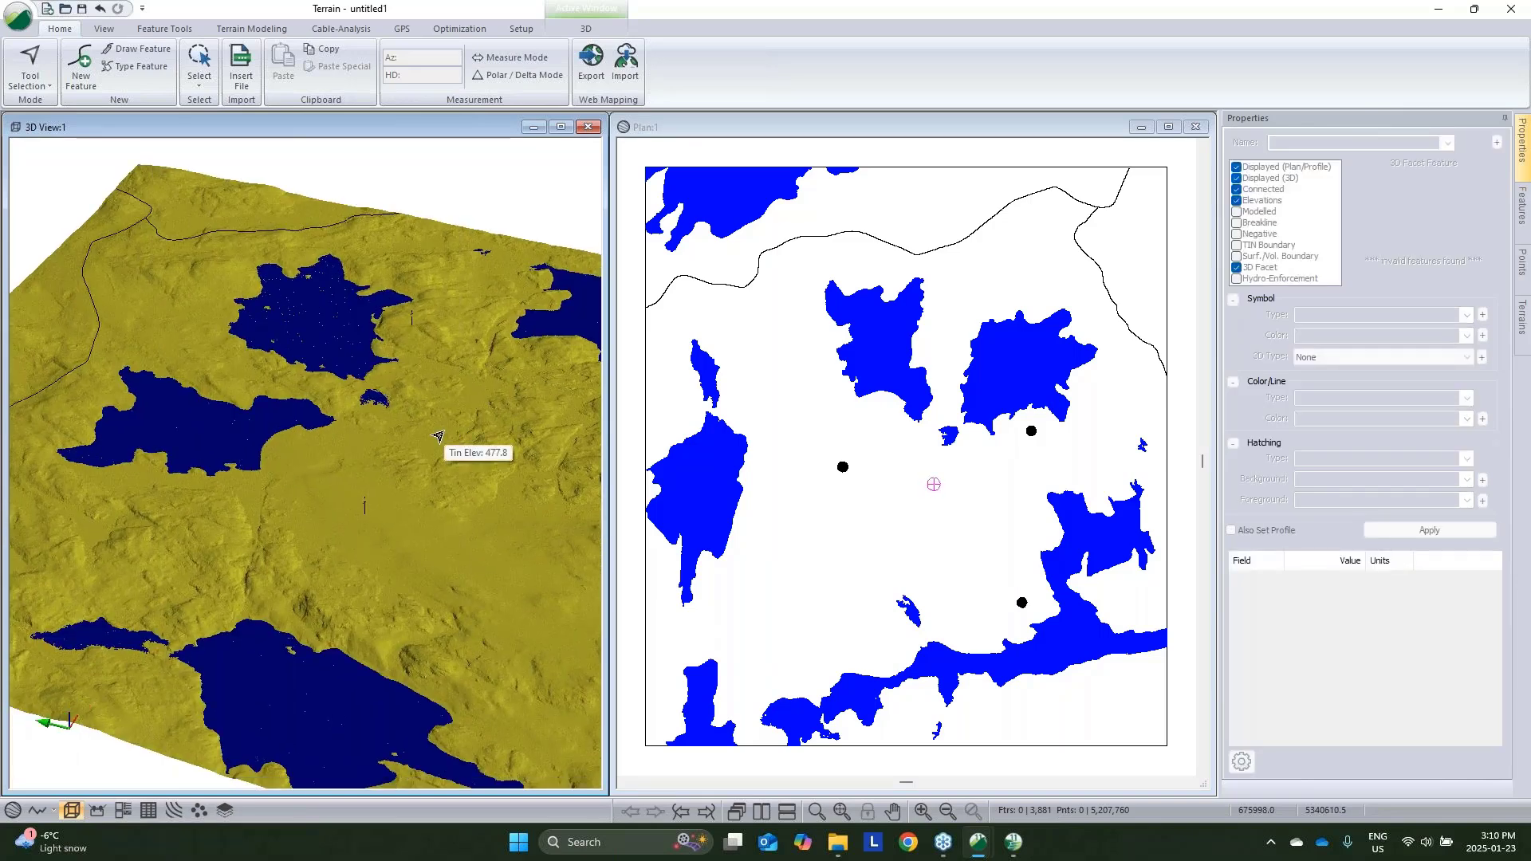
drag(375, 435, 348, 439)
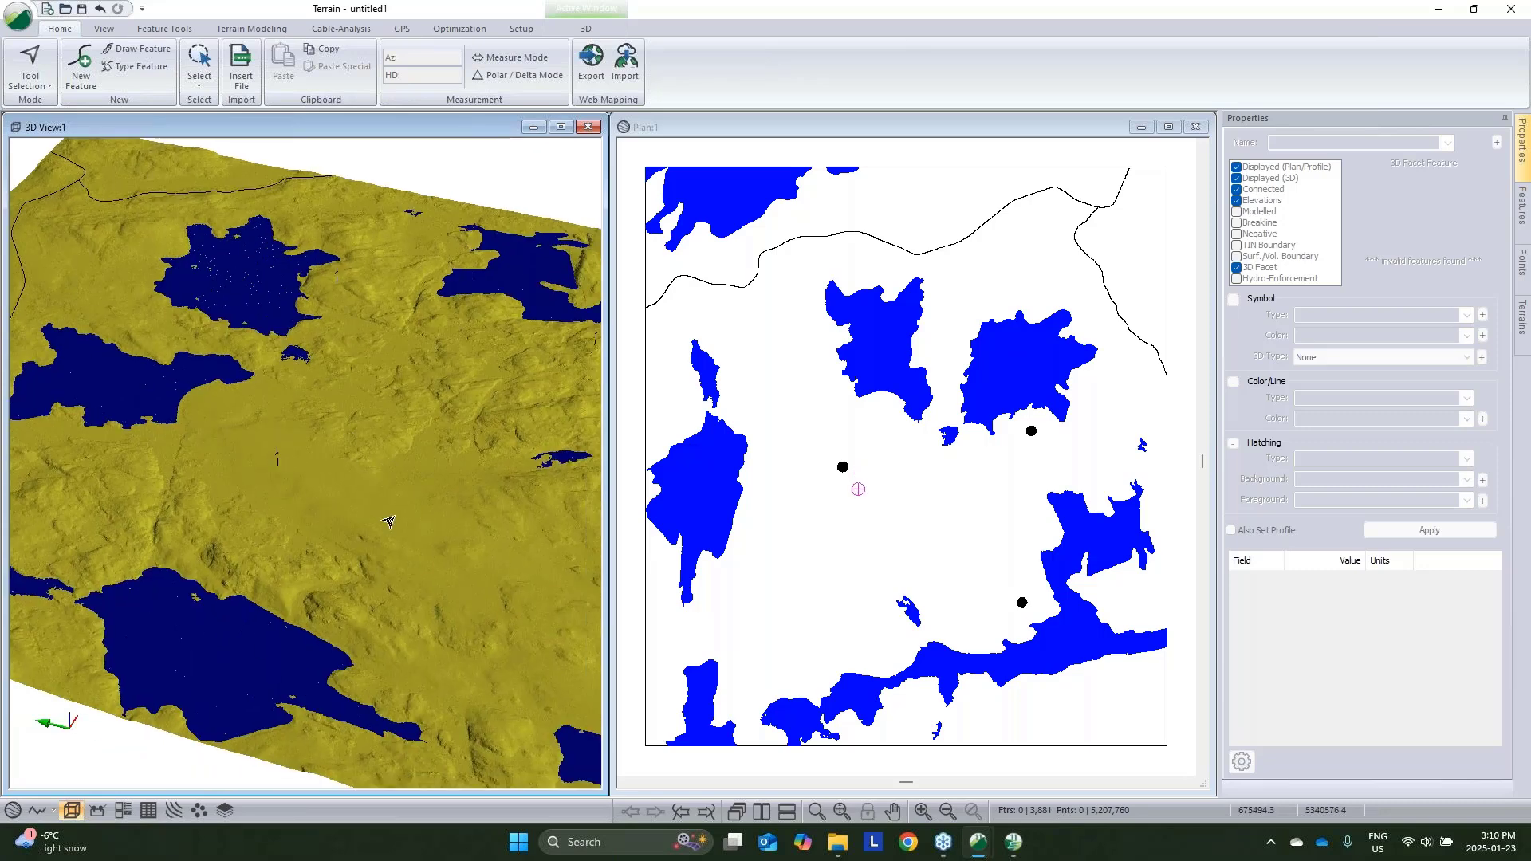
mouse_move(389, 522)
mouse_down()
mouse_move(201, 511)
mouse_move(289, 483)
mouse_move(188, 558)
mouse_move(232, 551)
mouse_move(231, 504)
mouse_move(205, 504)
mouse_up()
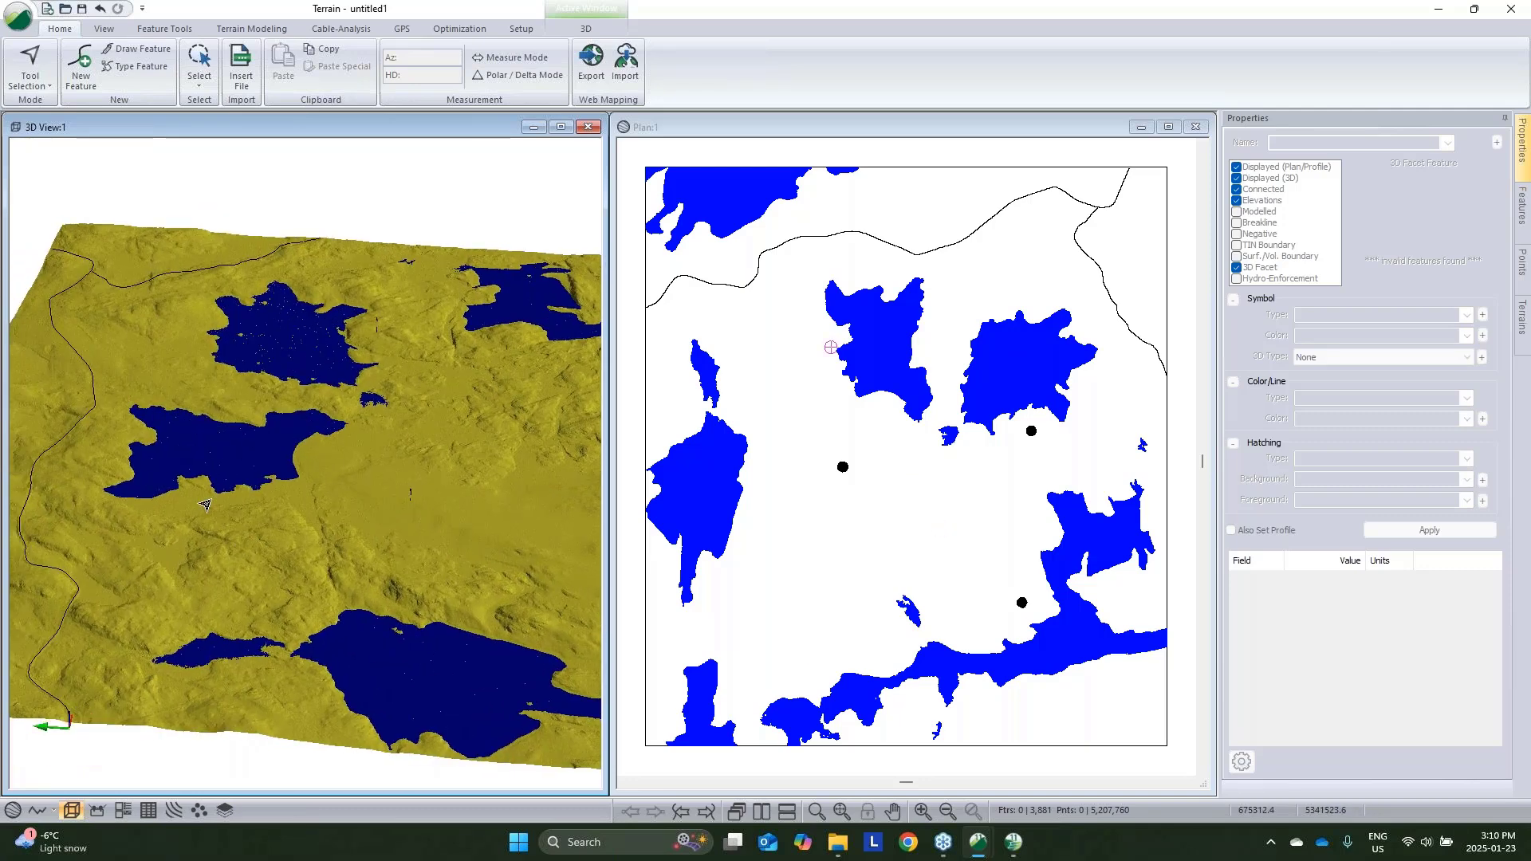
scroll(205, 504, up, 1)
scroll(205, 504, up, 1)
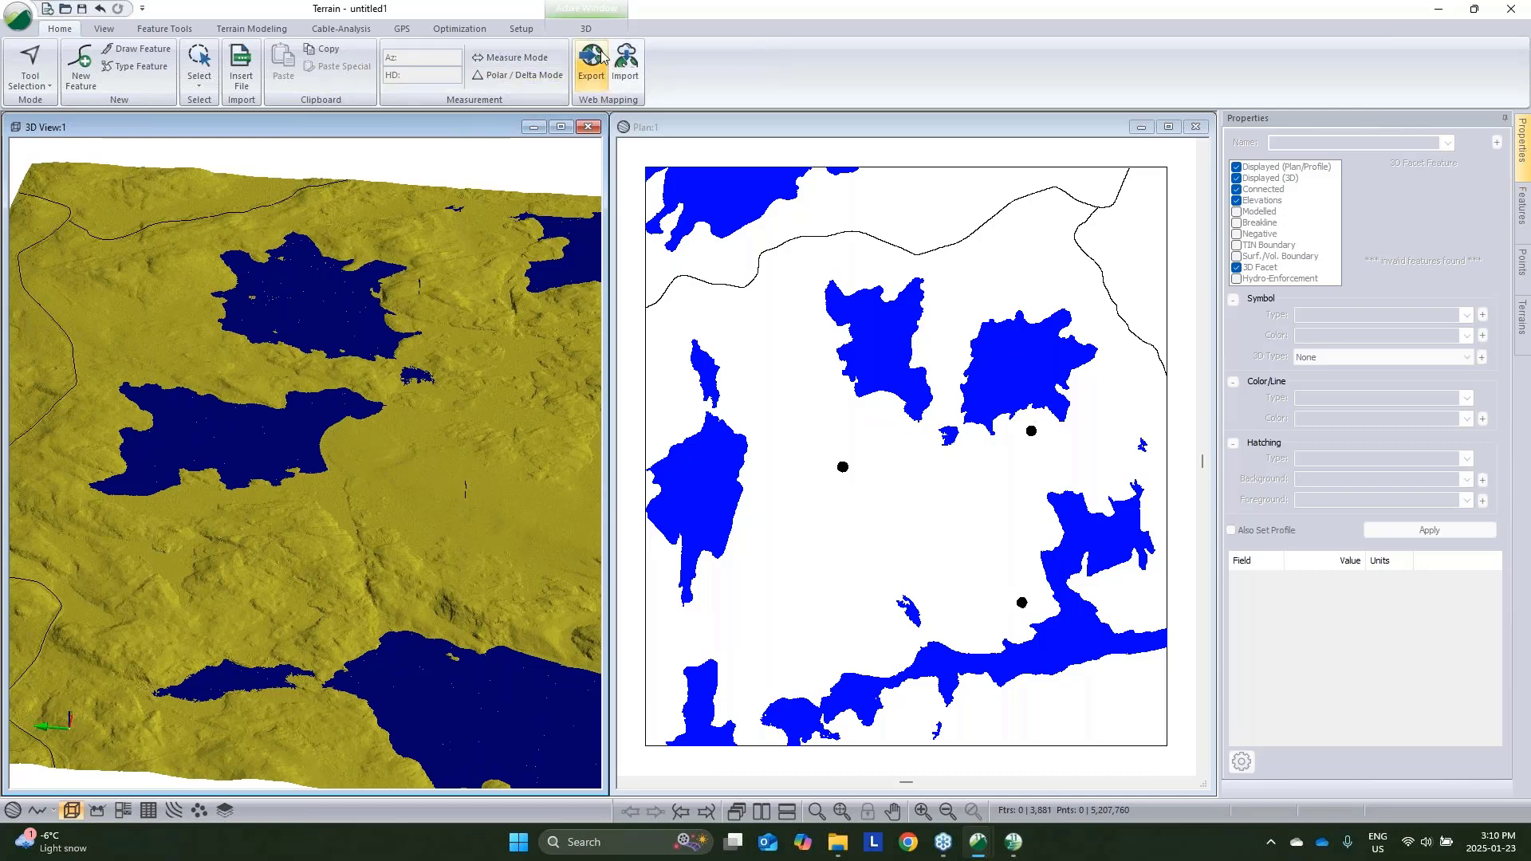
click(251, 29)
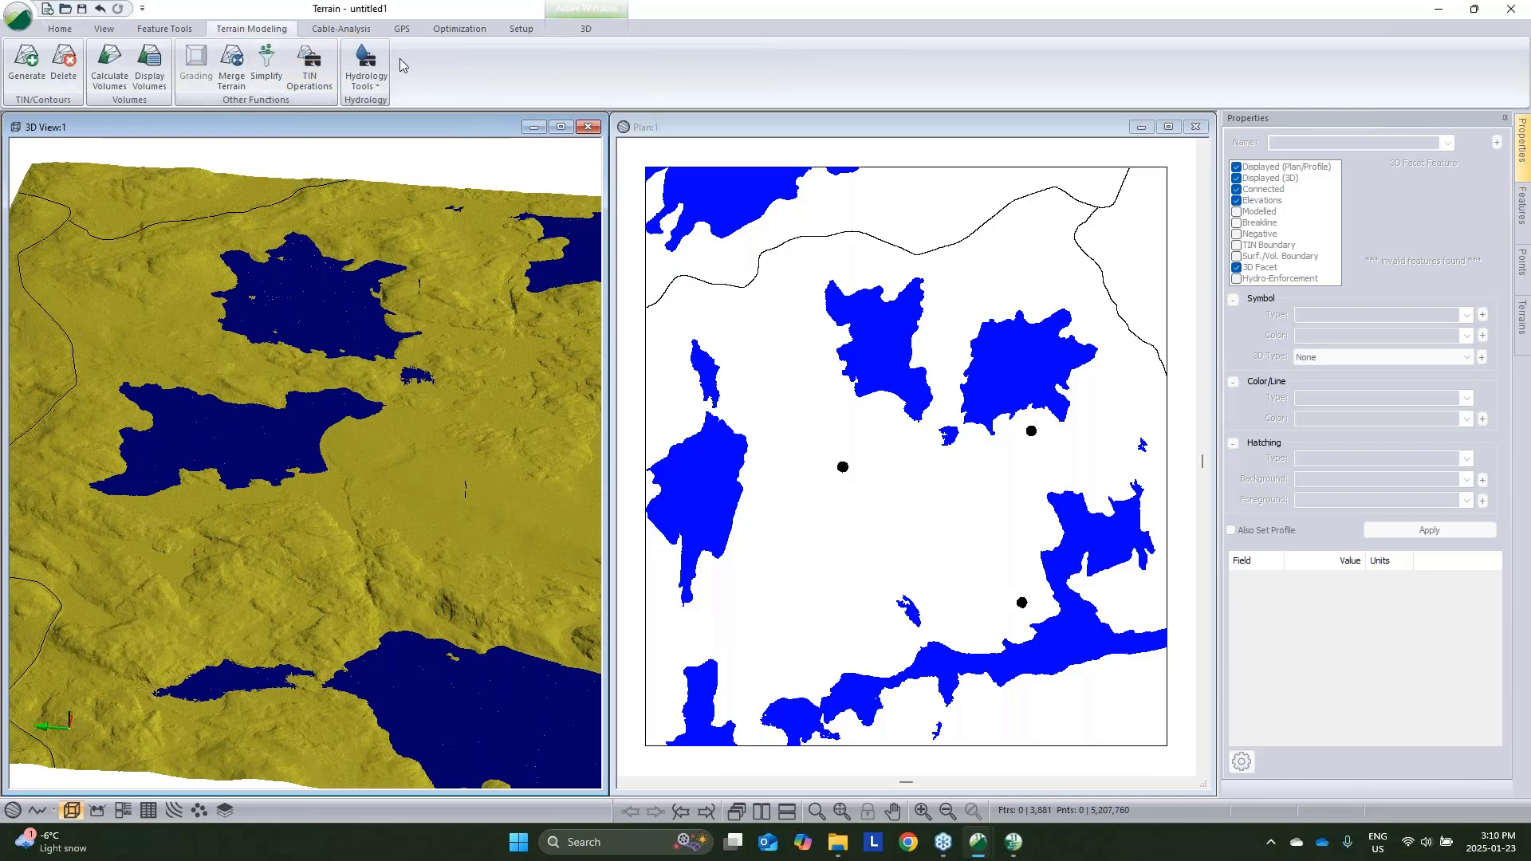
click(370, 88)
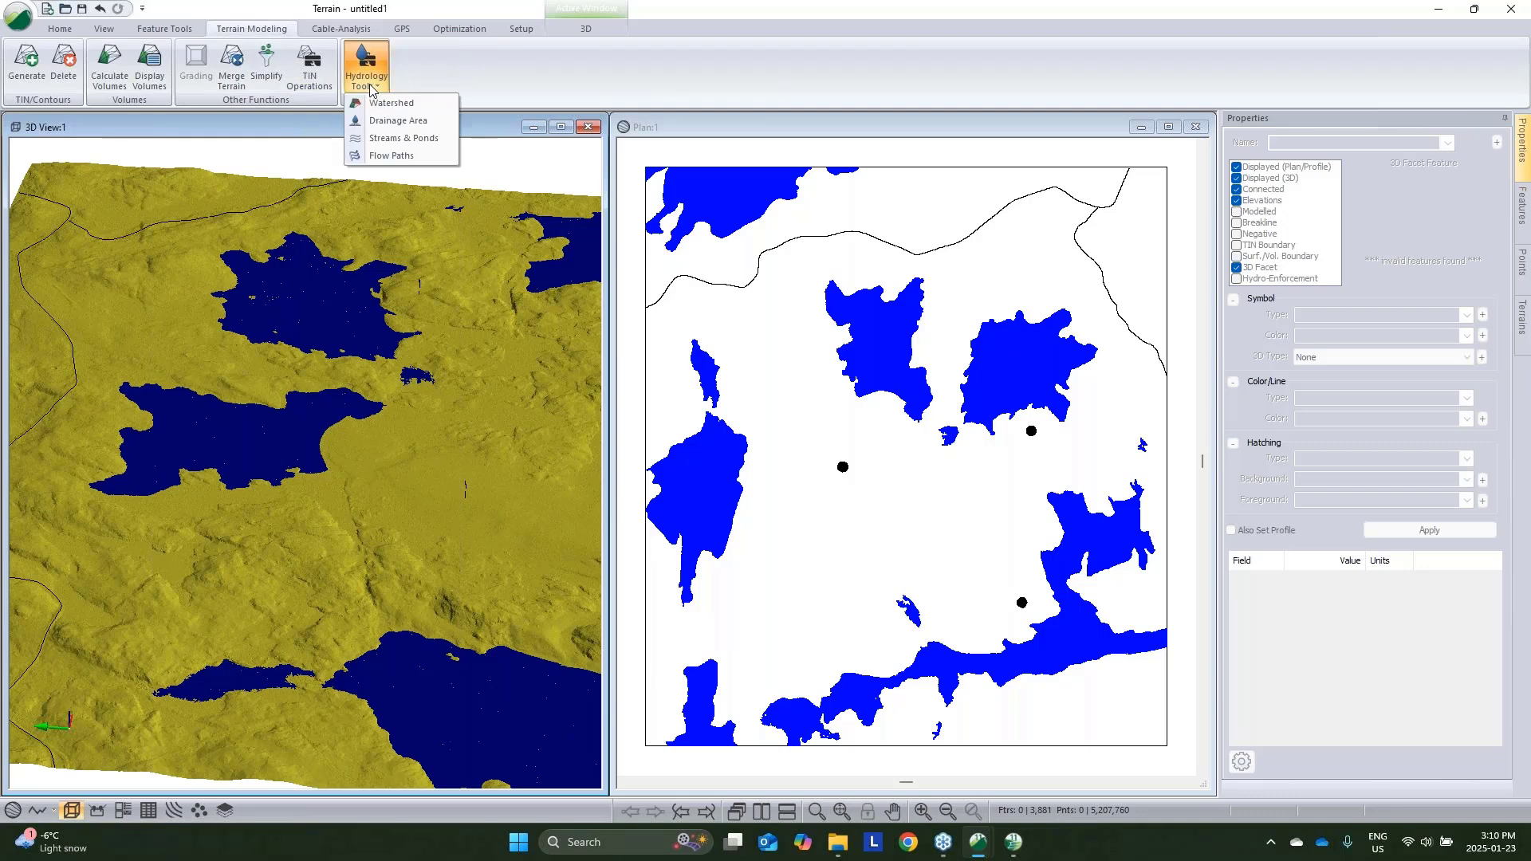
click(403, 139)
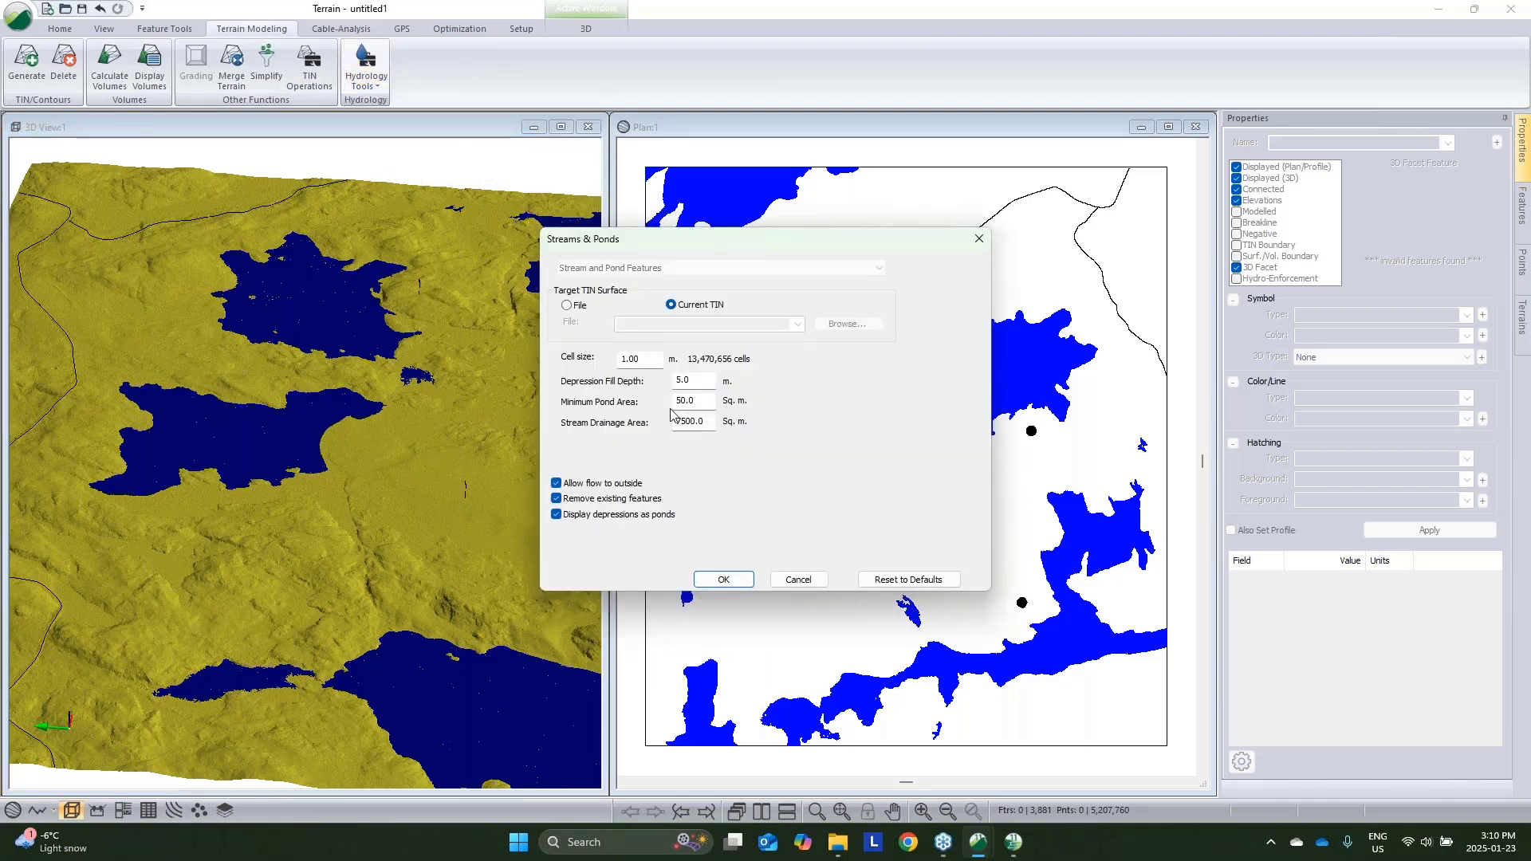
click(748, 583)
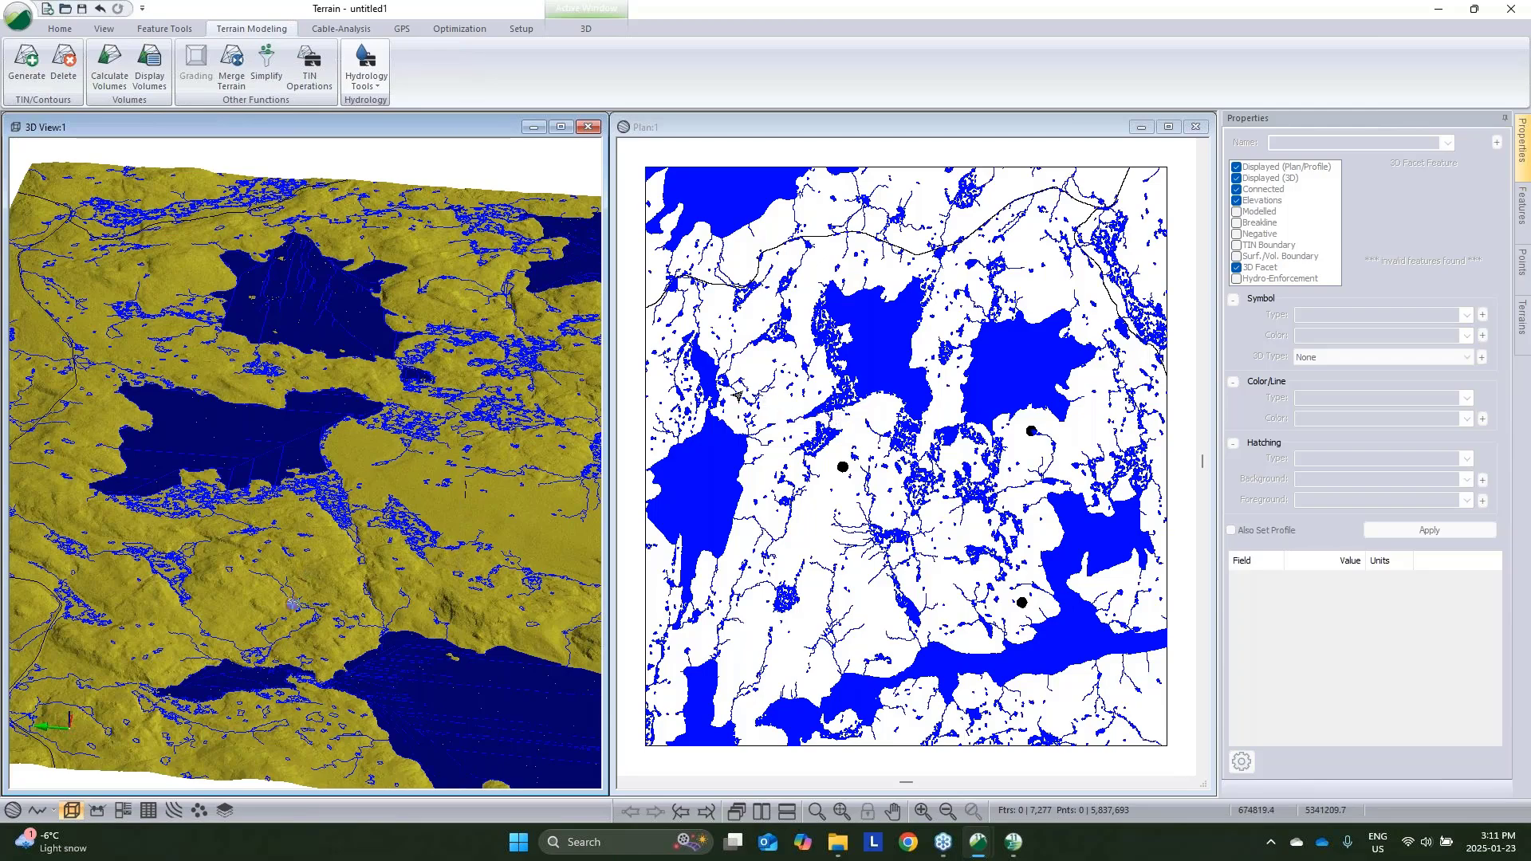
Import Start.shp with the default import options
drag(397, 481, 256, 494)
scroll(255, 495, down, 1)
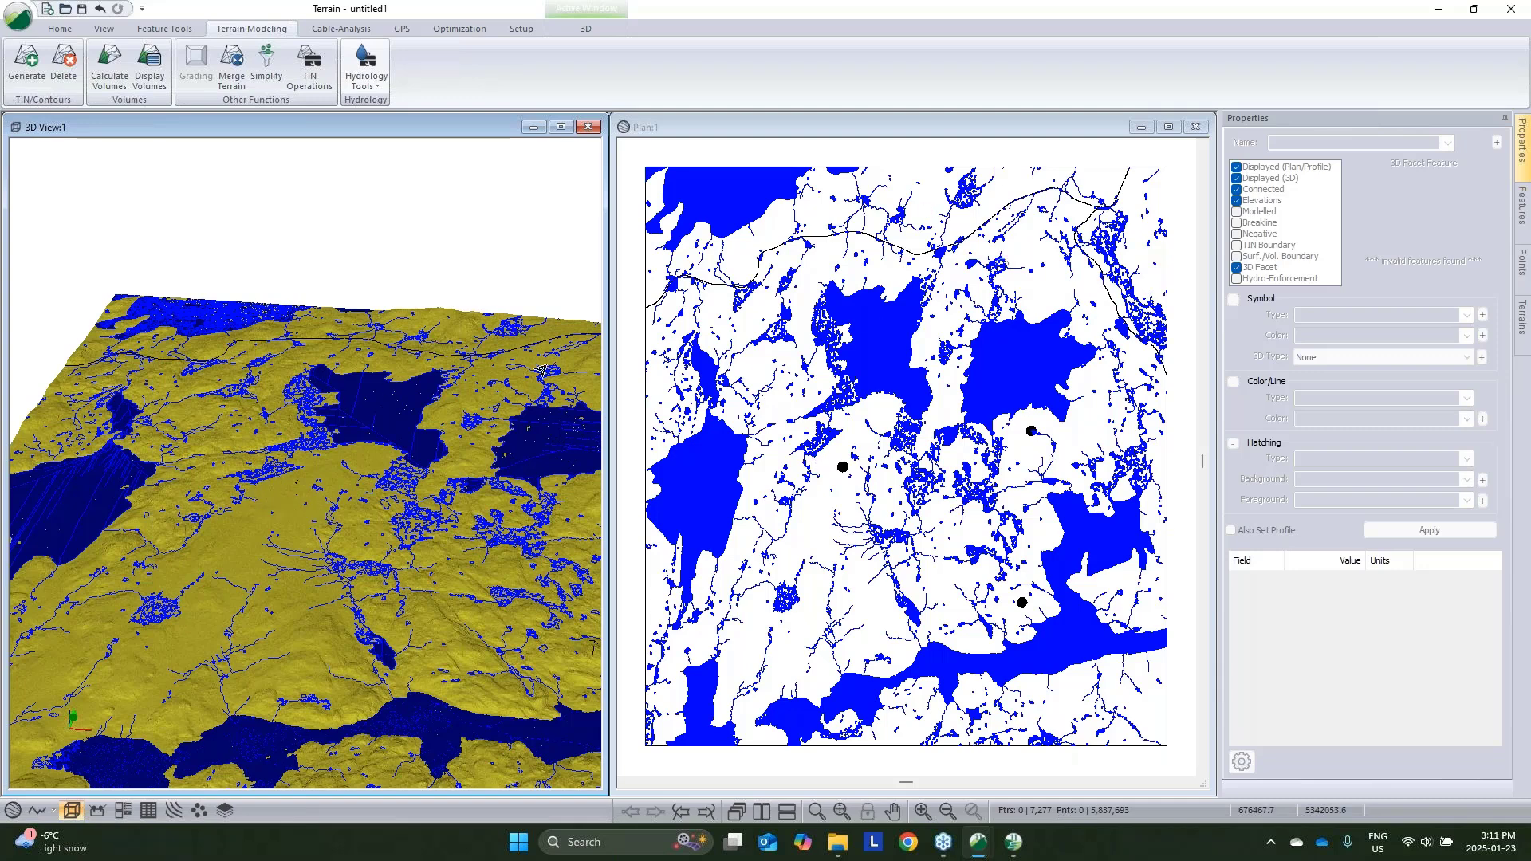
mouse_move(394, 393)
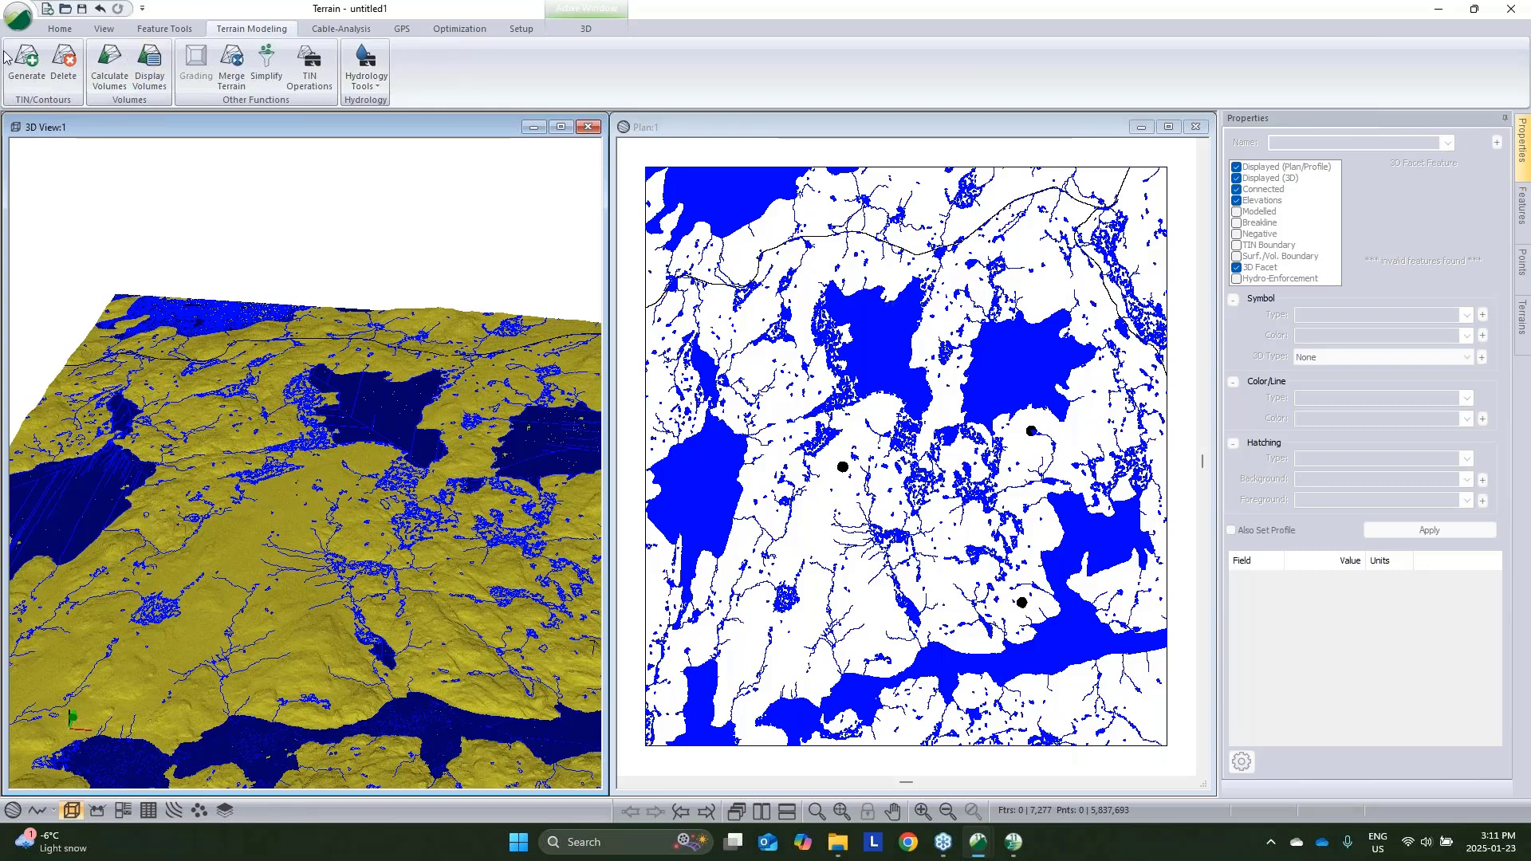
click(60, 29)
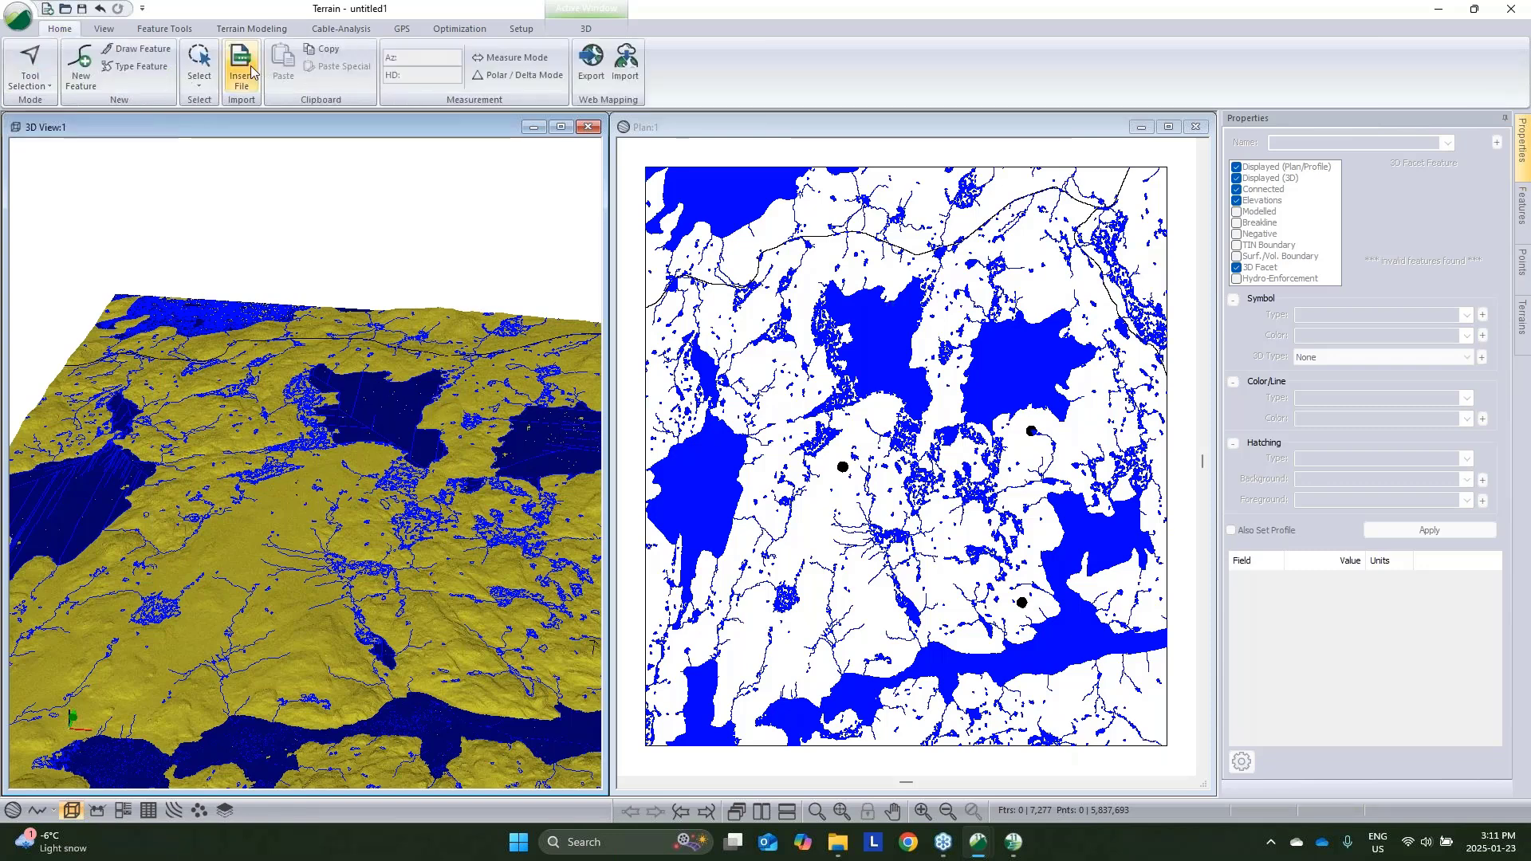
click(249, 72)
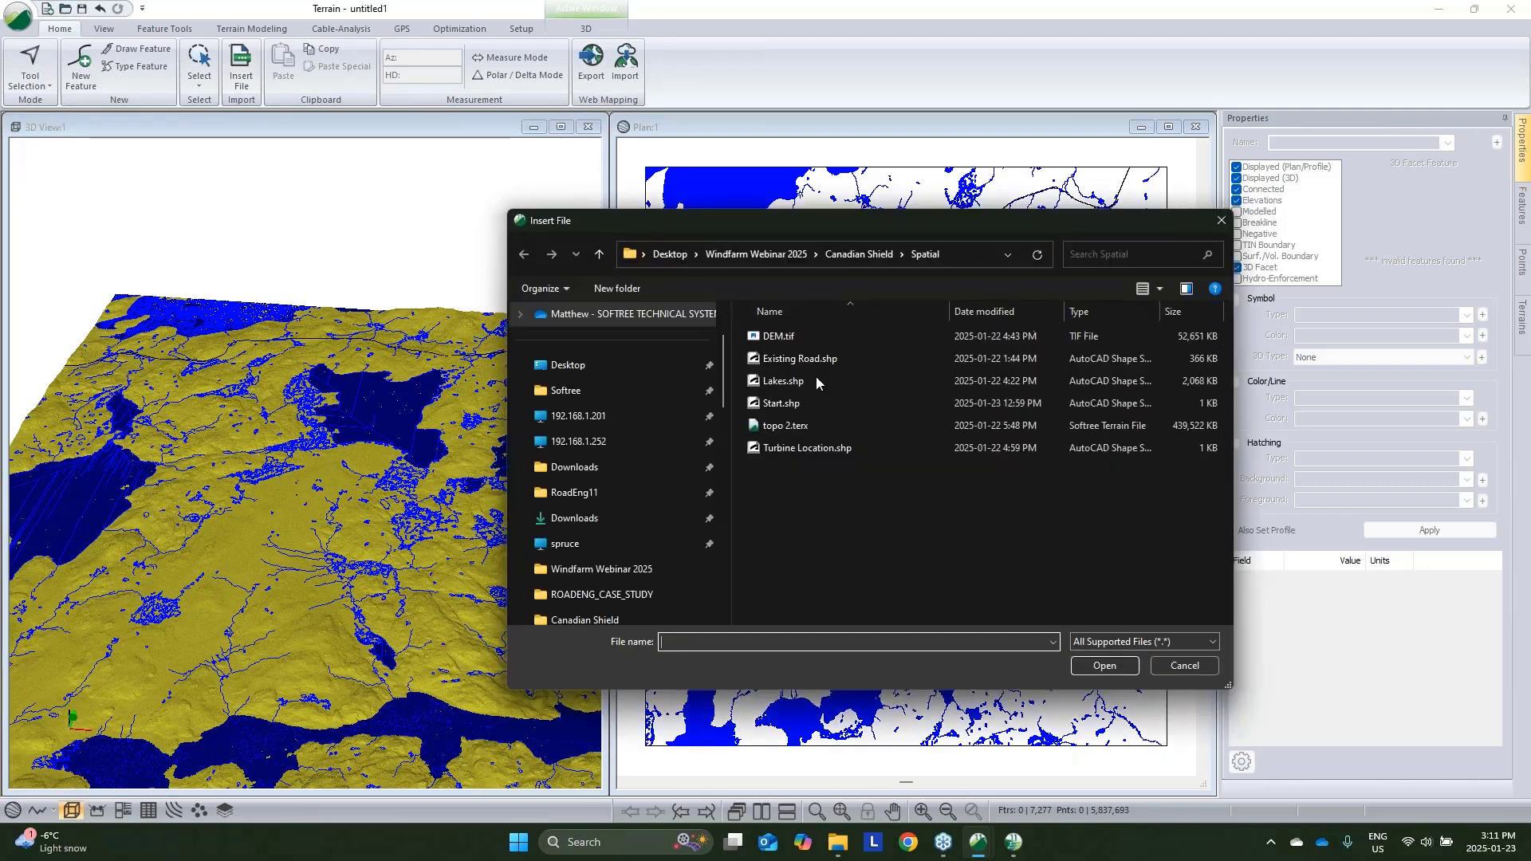
click(790, 403)
click(1099, 667)
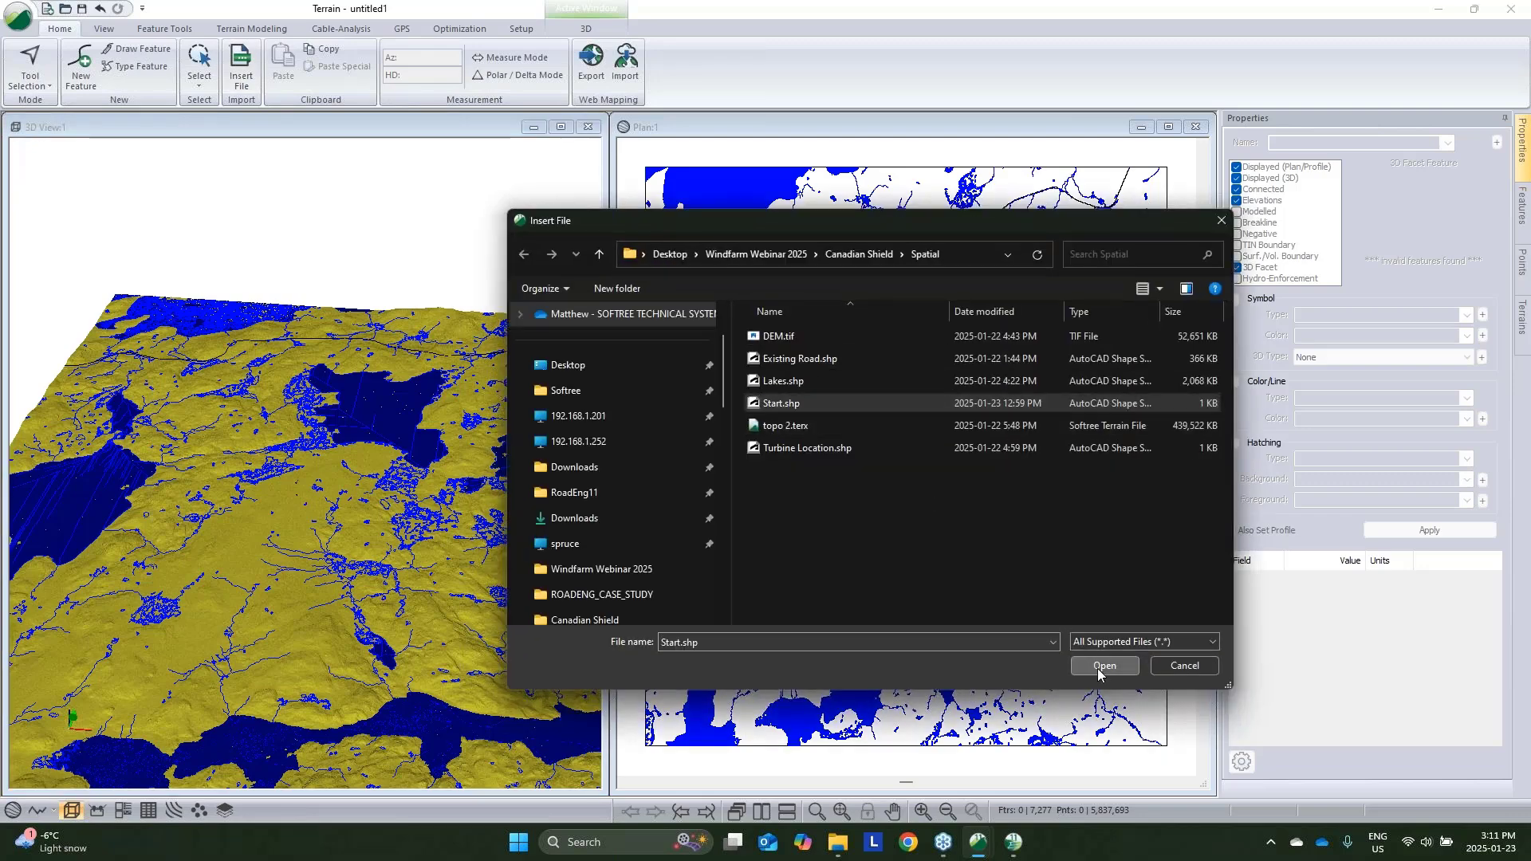
click(923, 592)
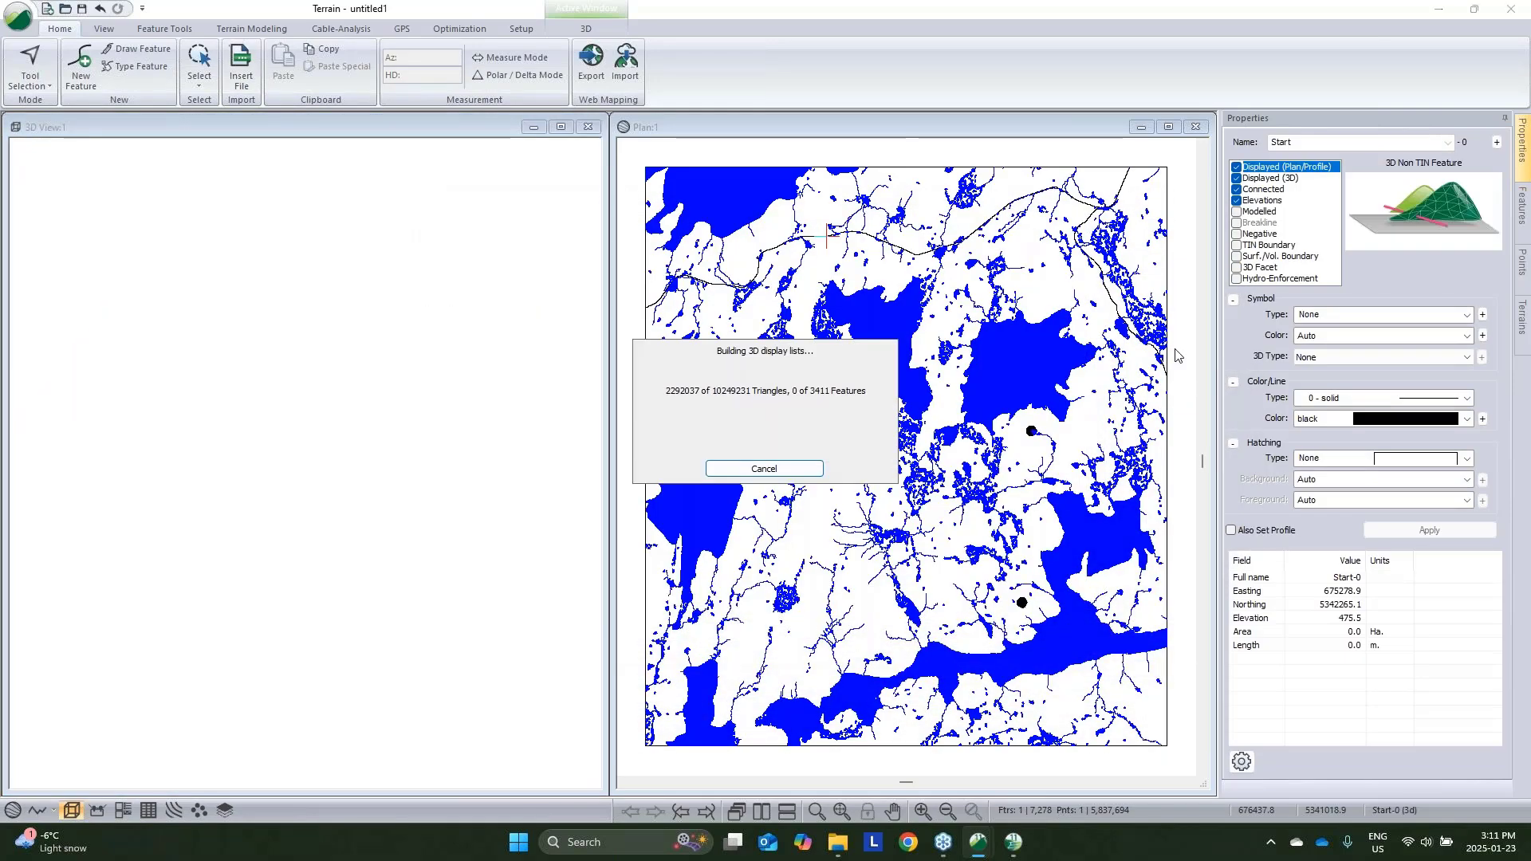
Give the Start feature a Circle Filled (Large) symbol and a lime line color
click(1420, 316)
click(1412, 511)
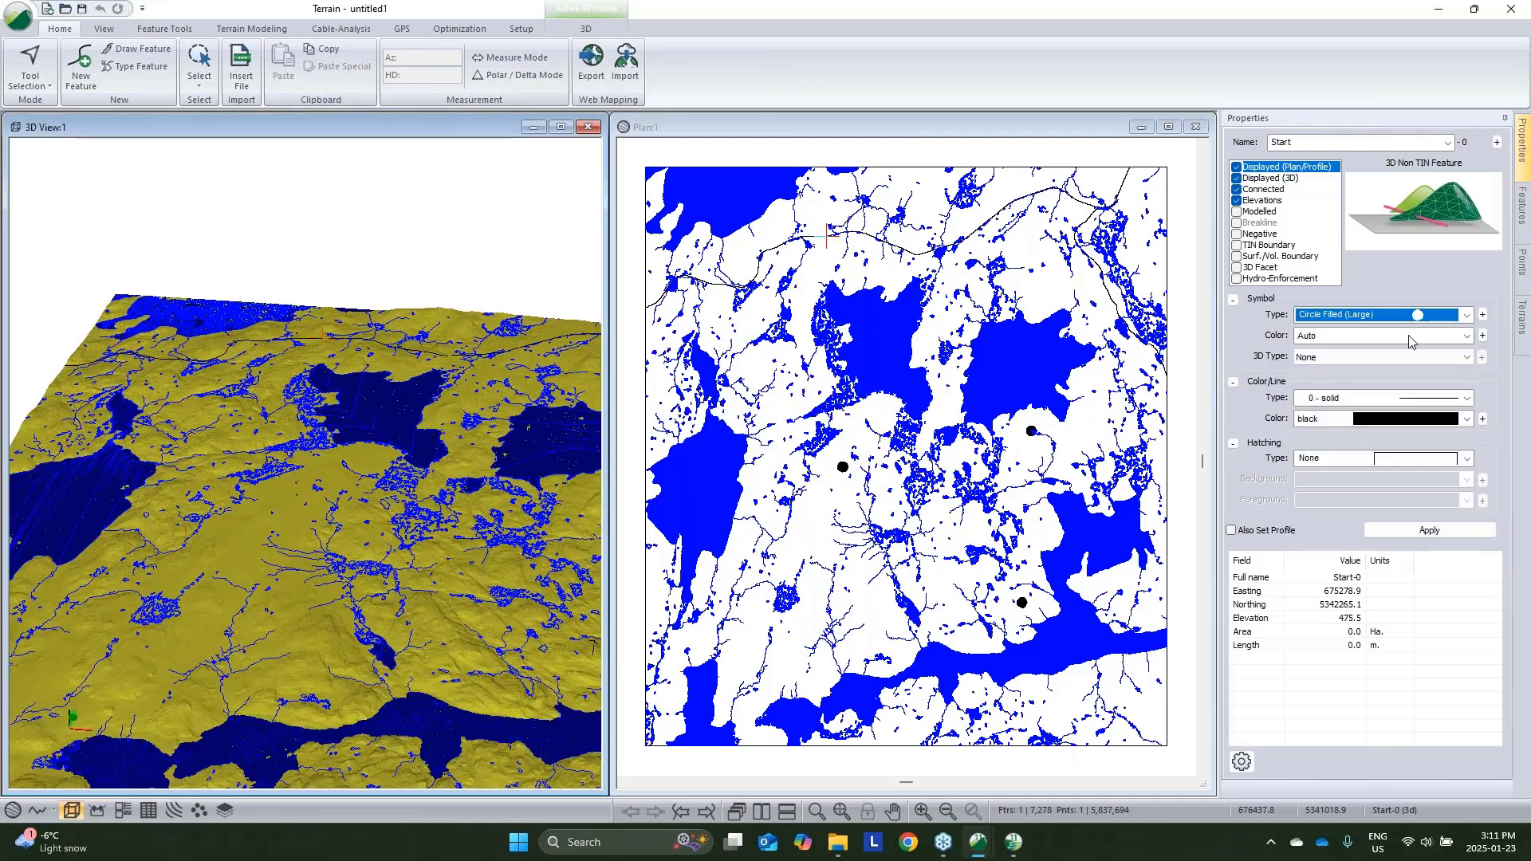
click(1403, 419)
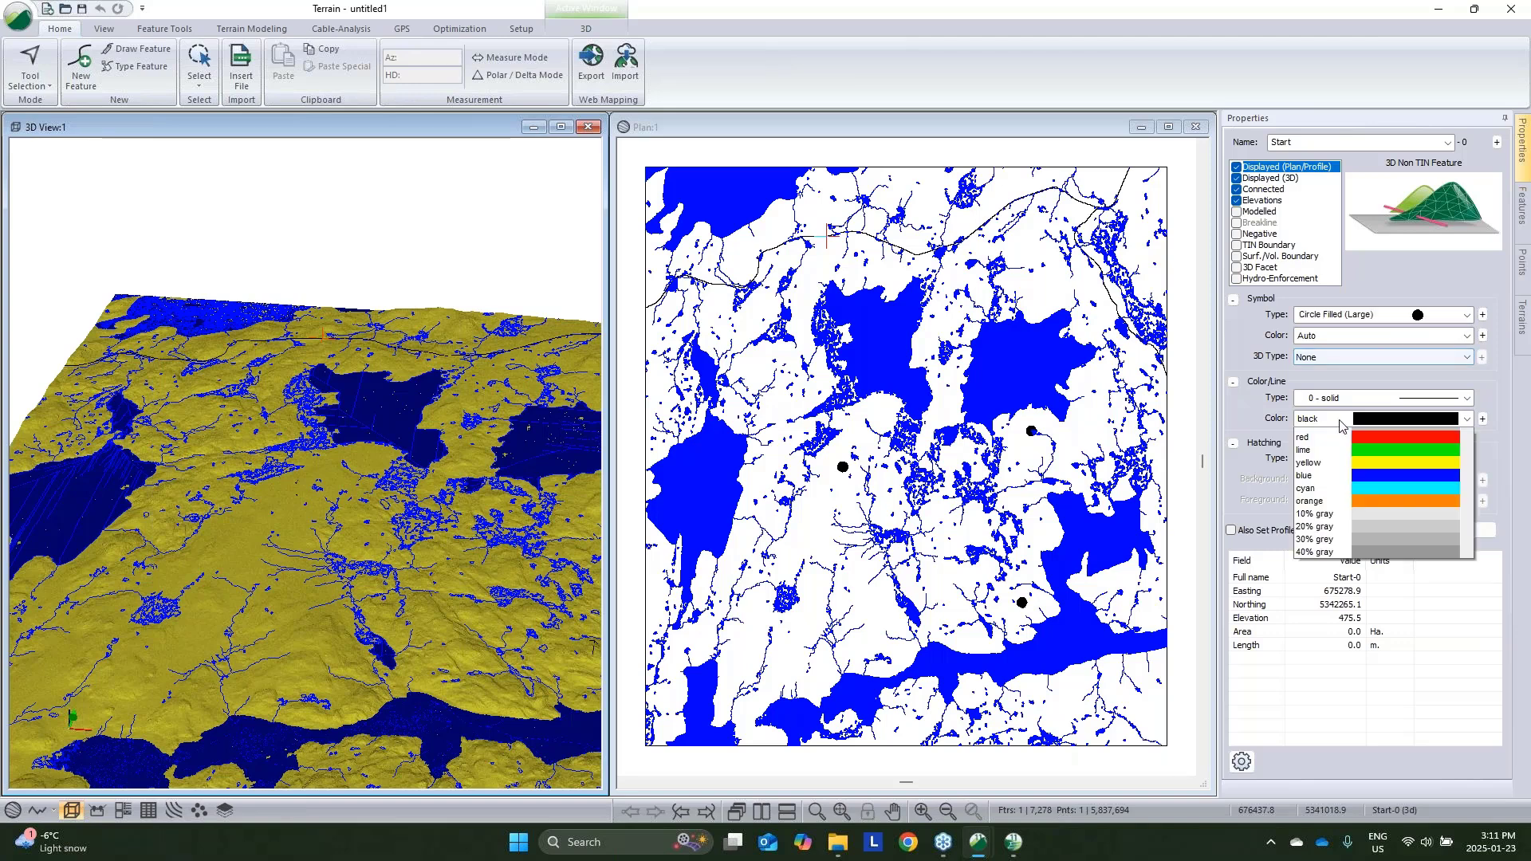
click(1407, 550)
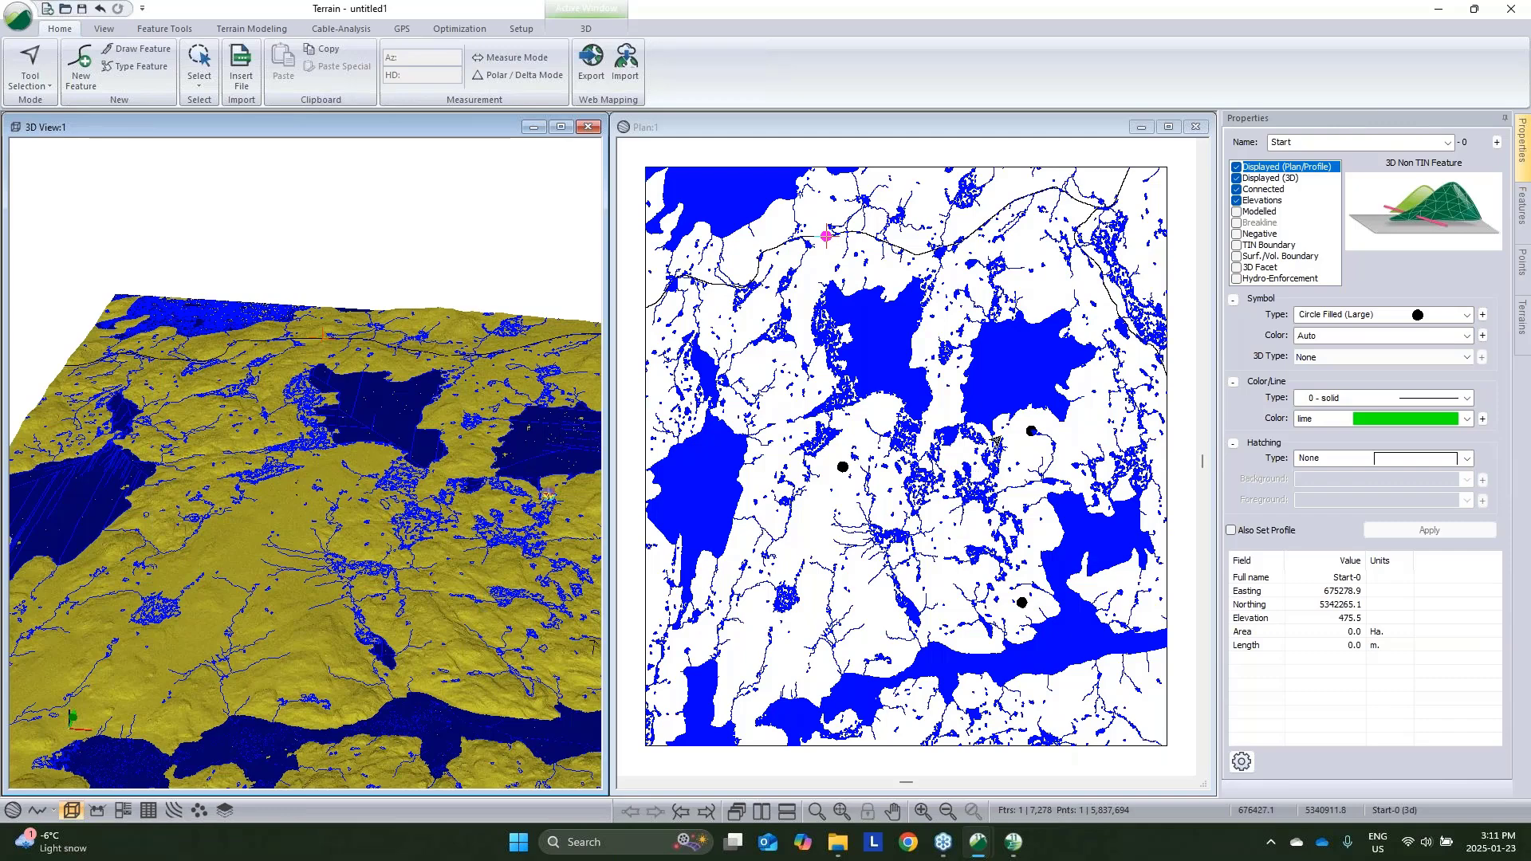
Extend the Start feature with a second point at the westernmost turbine location, and return to selecting features
mouse_move(495, 427)
mouse_down()
mouse_move(275, 385)
mouse_move(303, 364)
mouse_up()
mouse_move(312, 360)
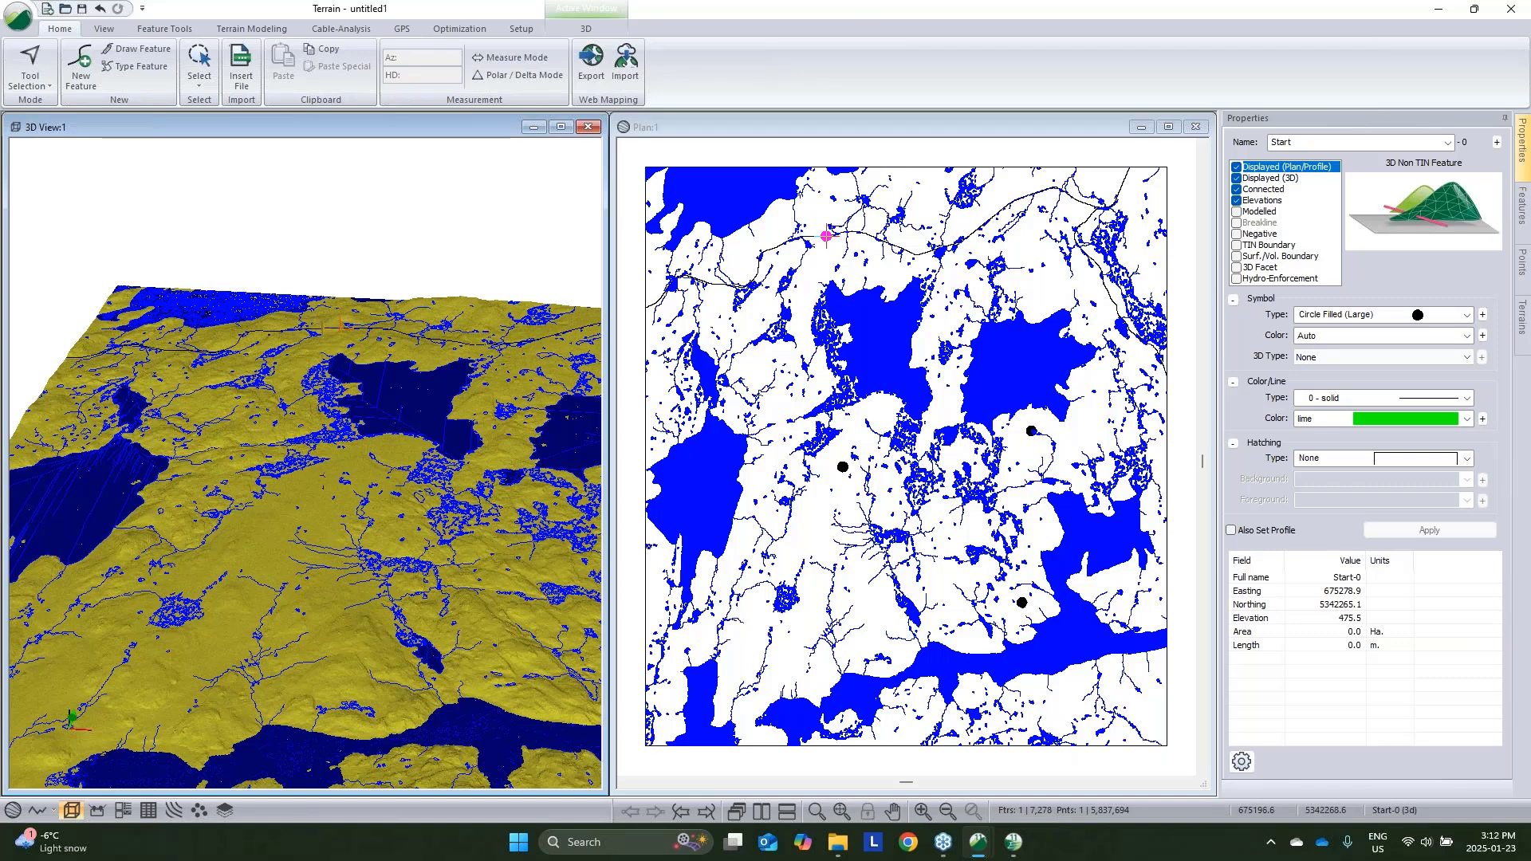
mouse_move(826, 236)
mouse_move(808, 302)
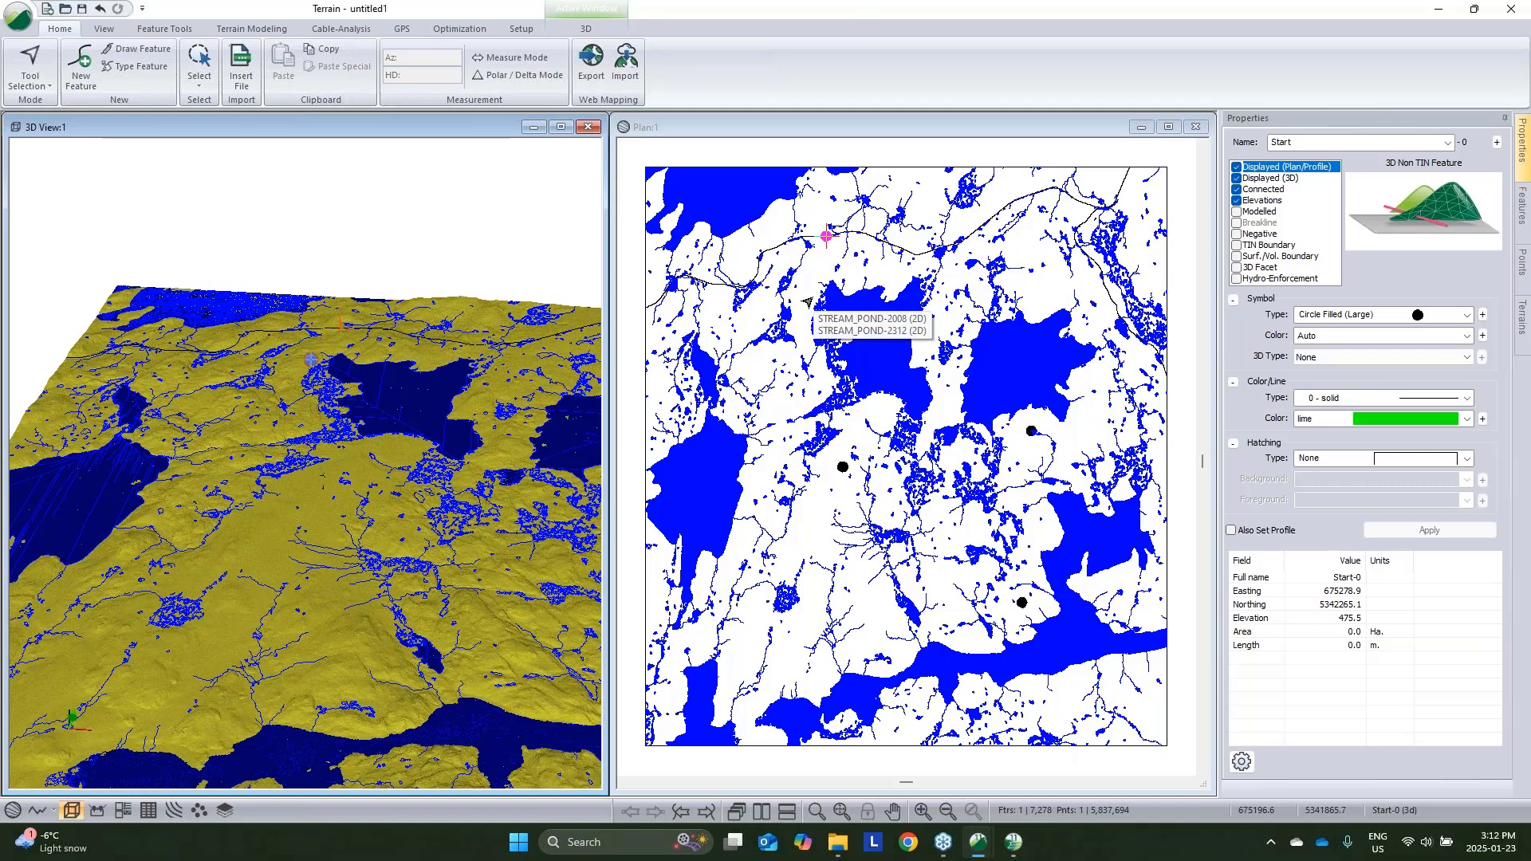
right_click(915, 256)
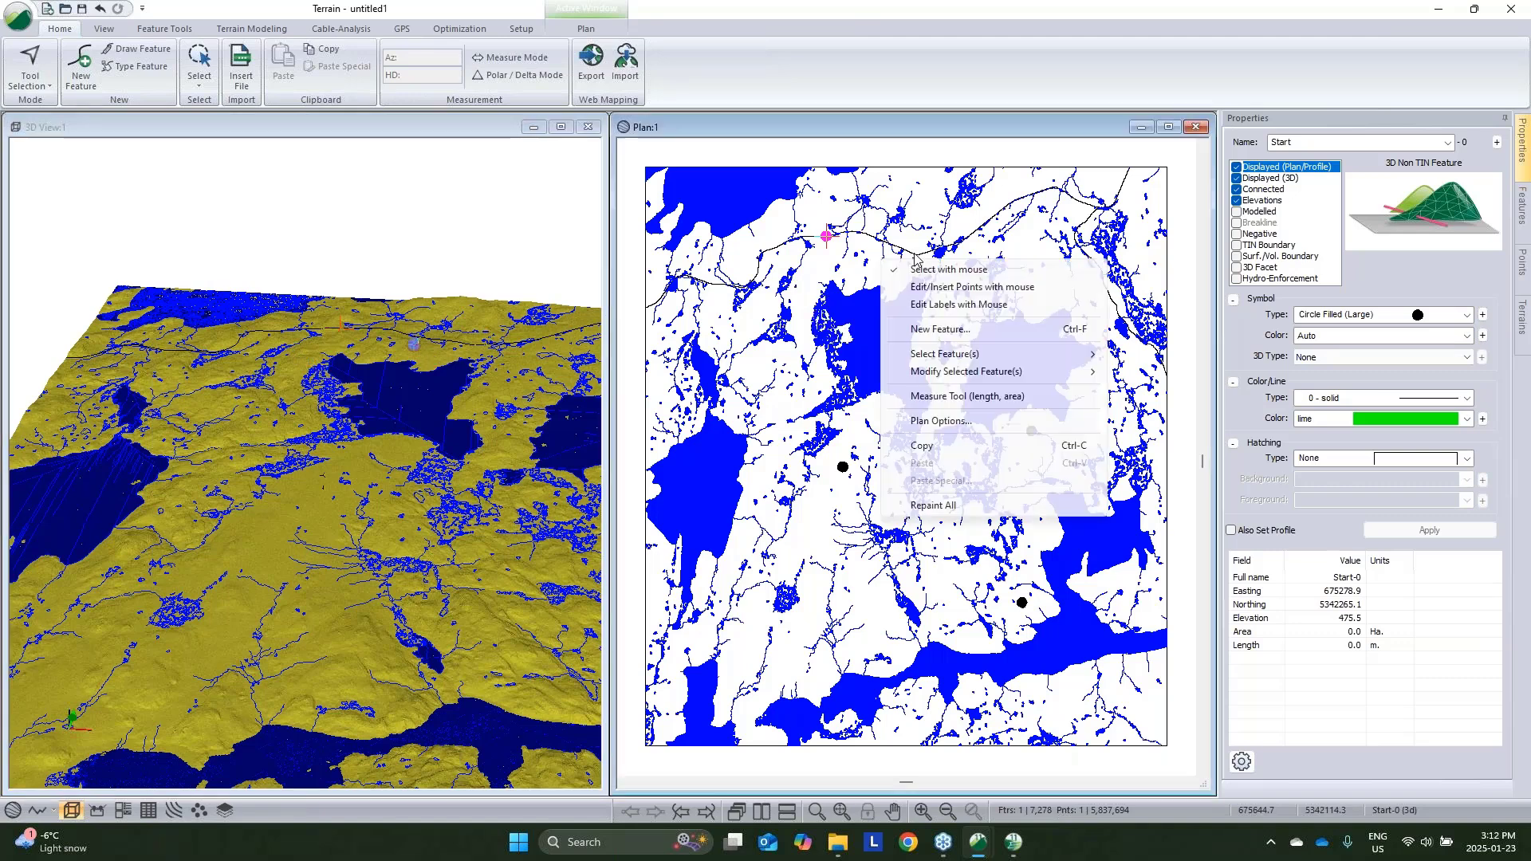
click(972, 286)
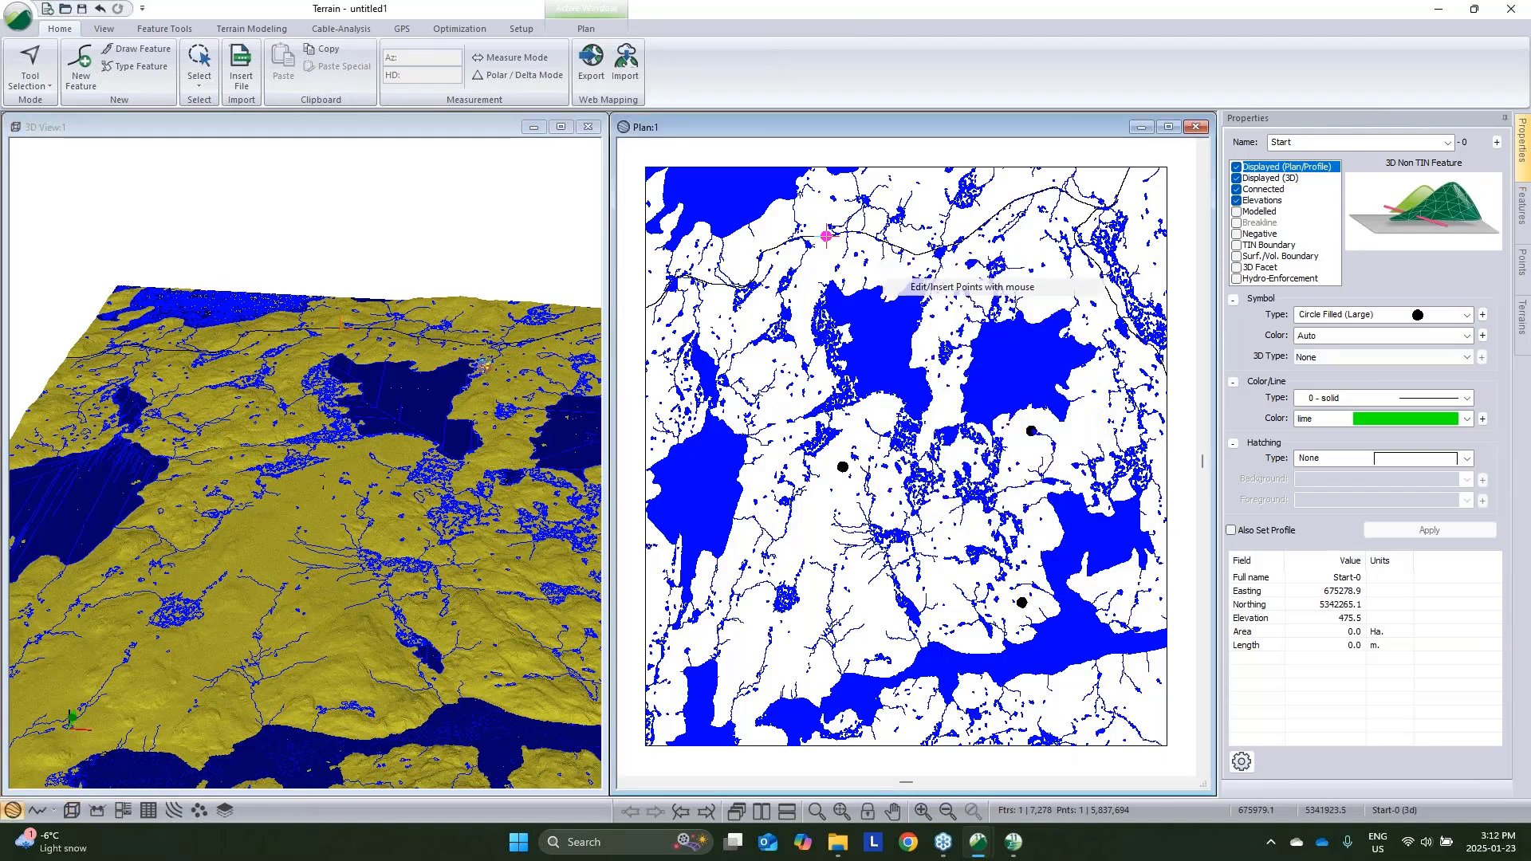
click(843, 466)
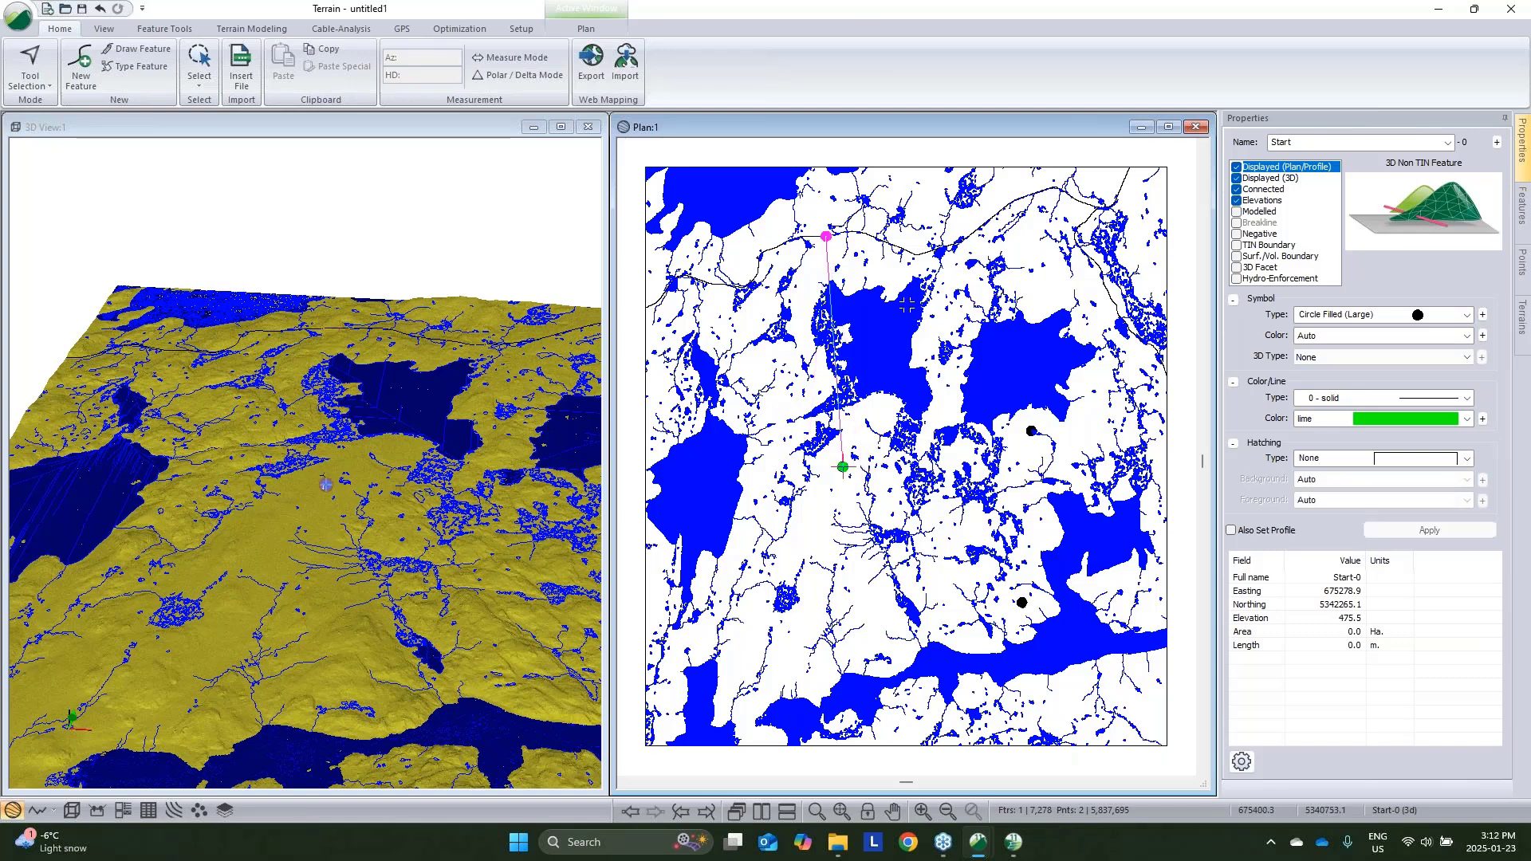
right_click(964, 303)
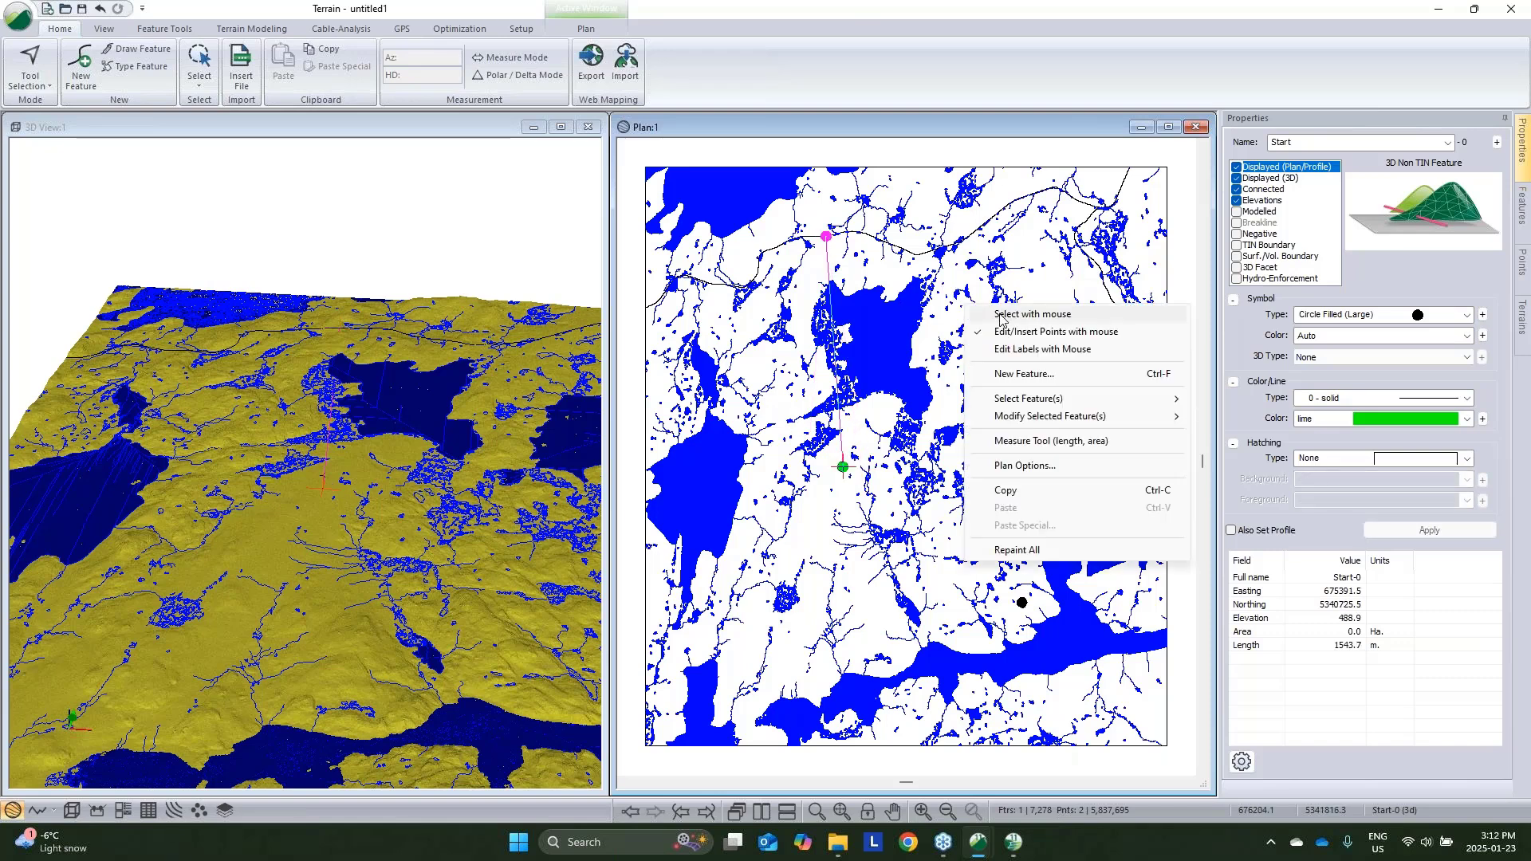
click(1004, 314)
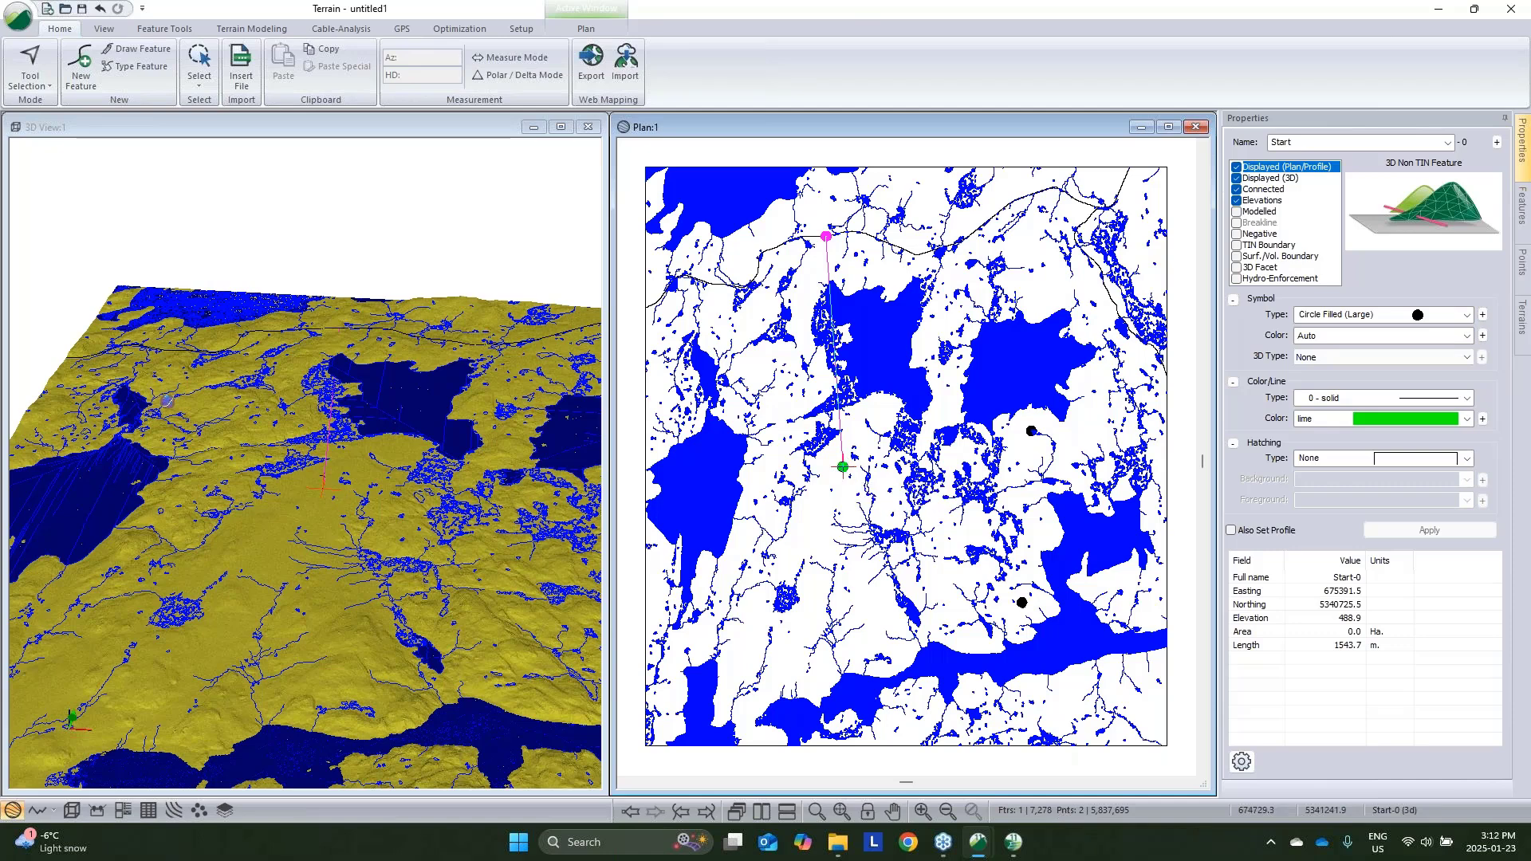
Start Path Explorer on the current TIN with a 50 m minimum horizontal curve radius and a 12% maximum grade
click(459, 29)
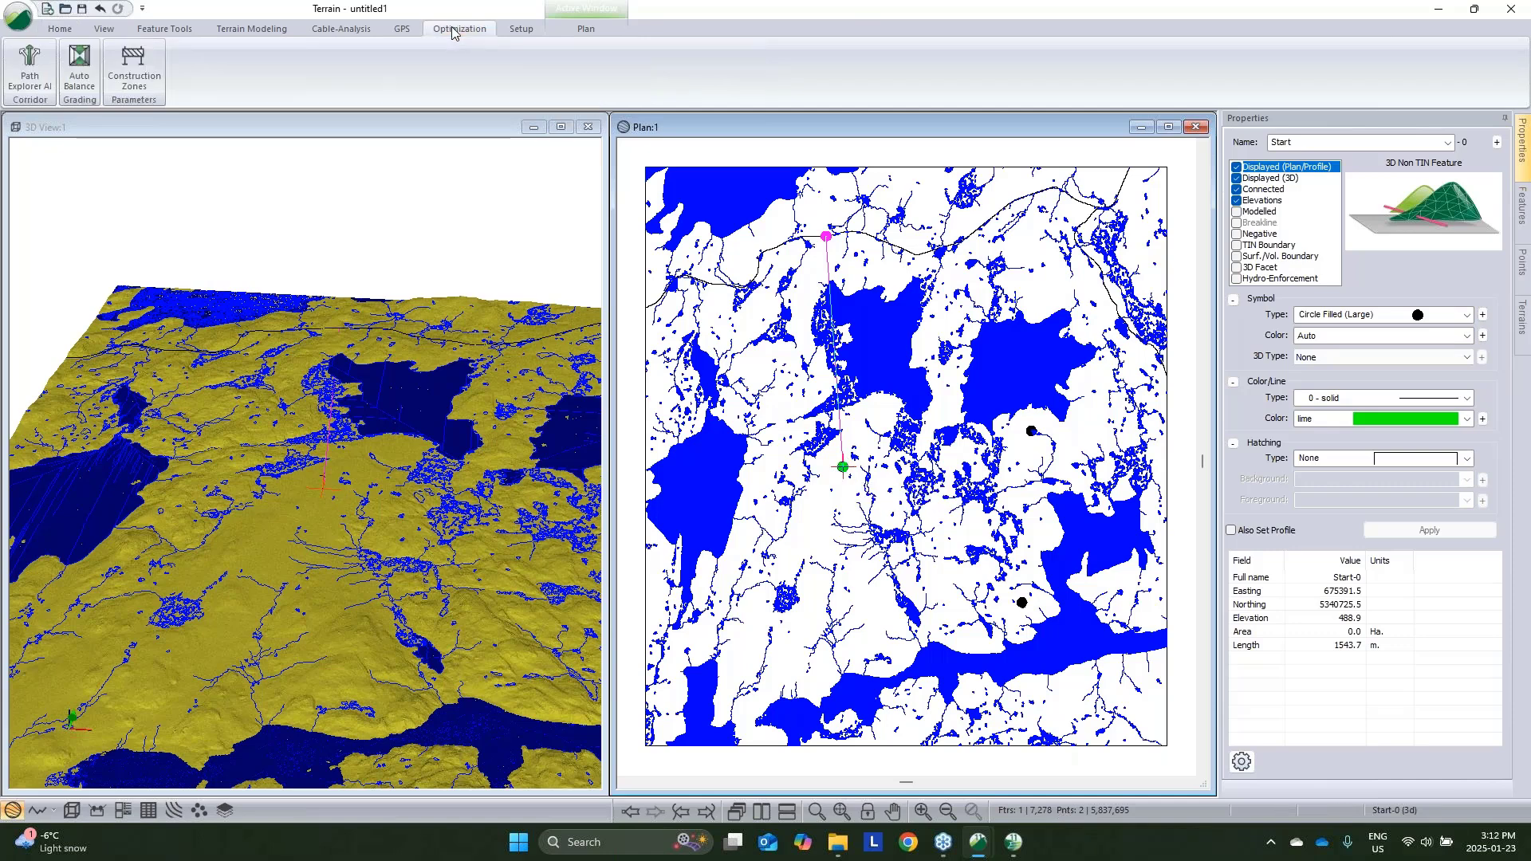
click(29, 63)
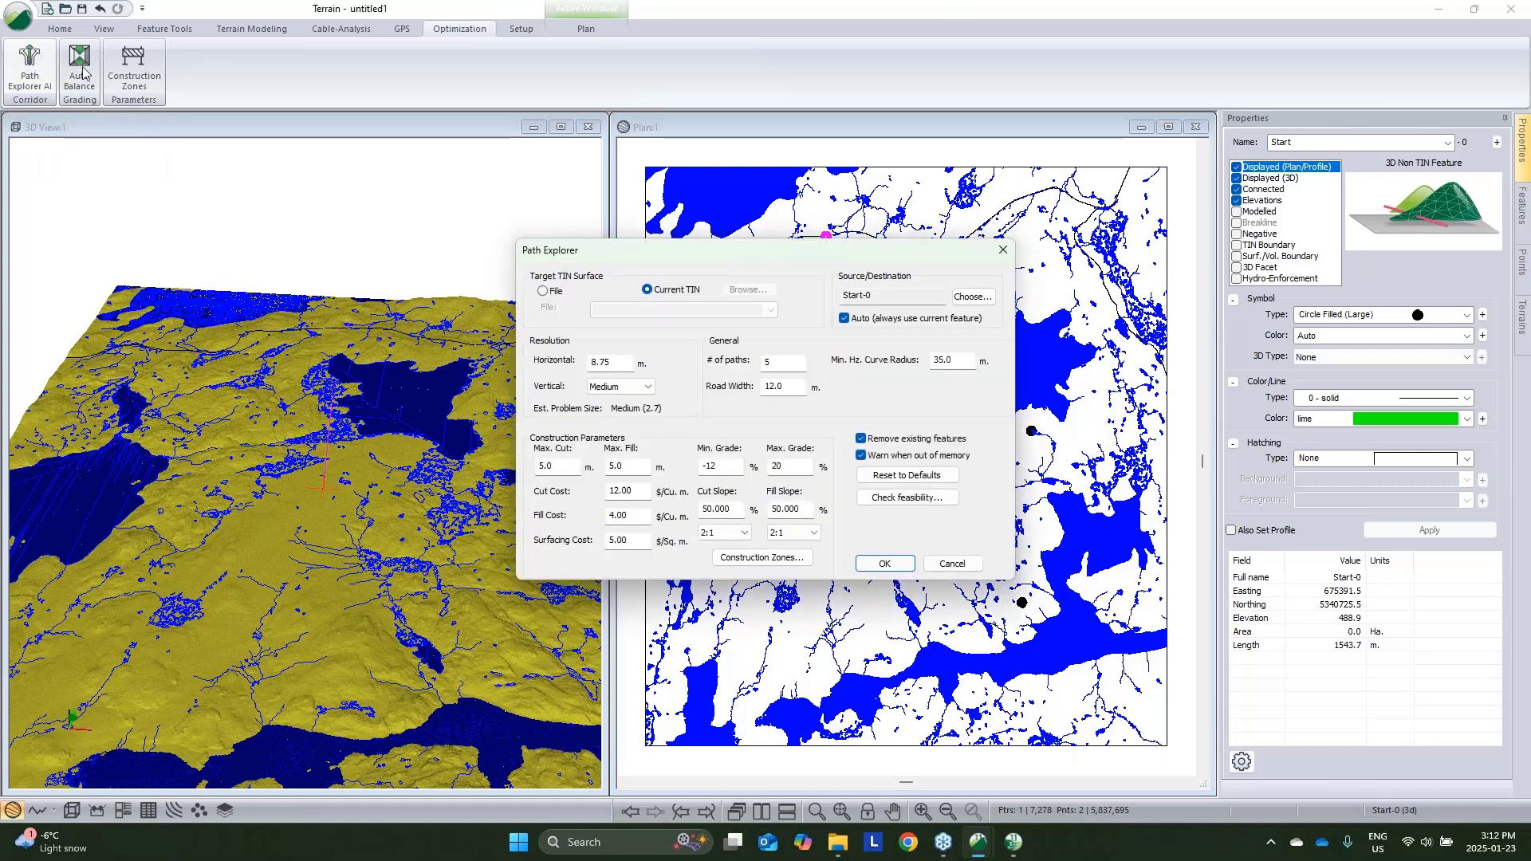
drag(807, 254, 464, 137)
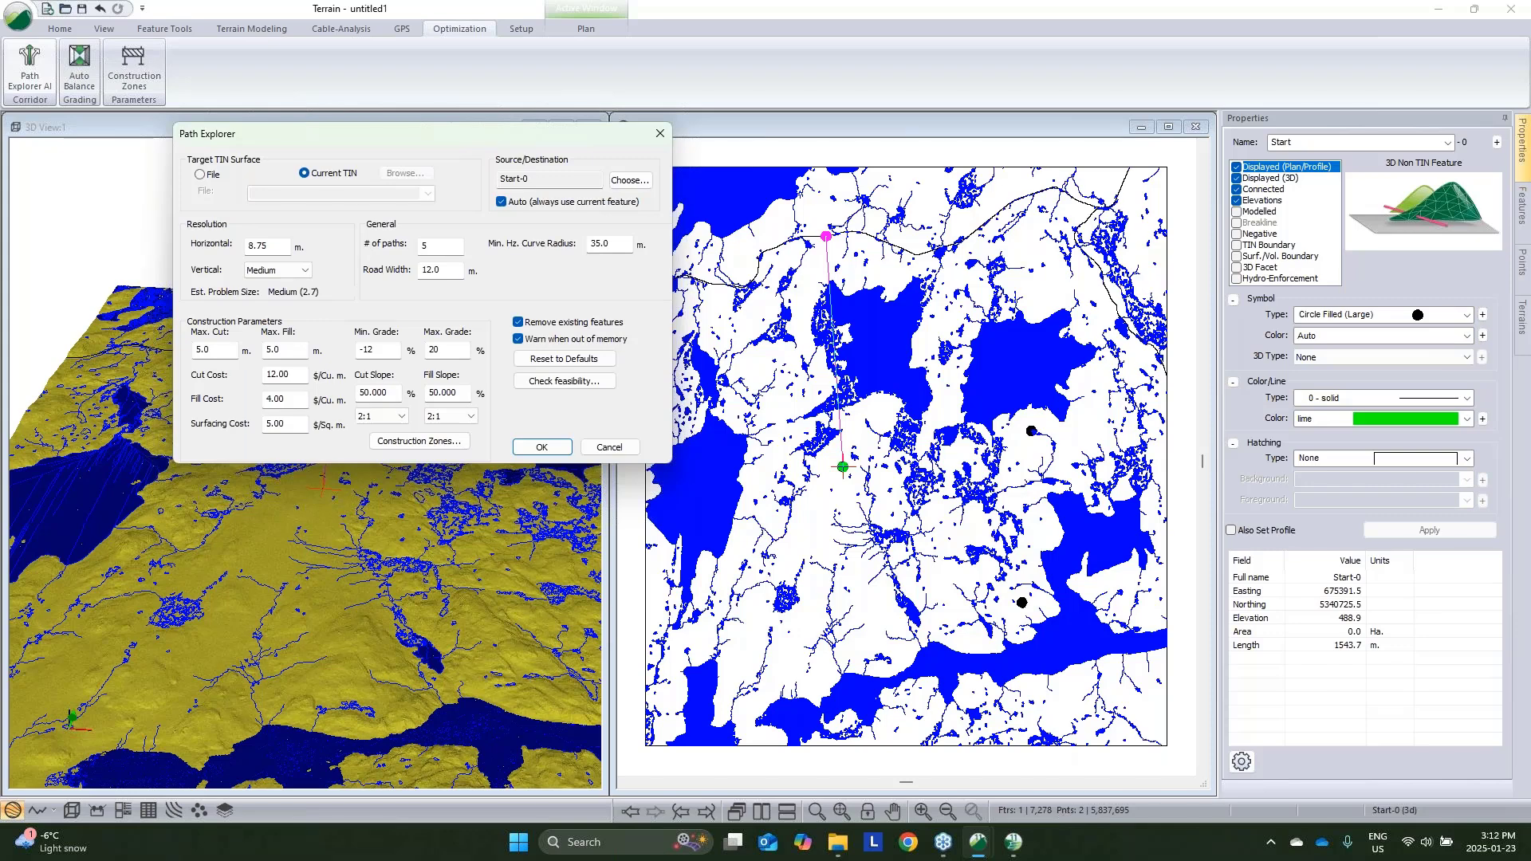
double_click(602, 241)
double_click(437, 350)
text(1)
Restrict the allowable approach directions to southwest, south and southeast at the source, and to west at the destination
click(630, 181)
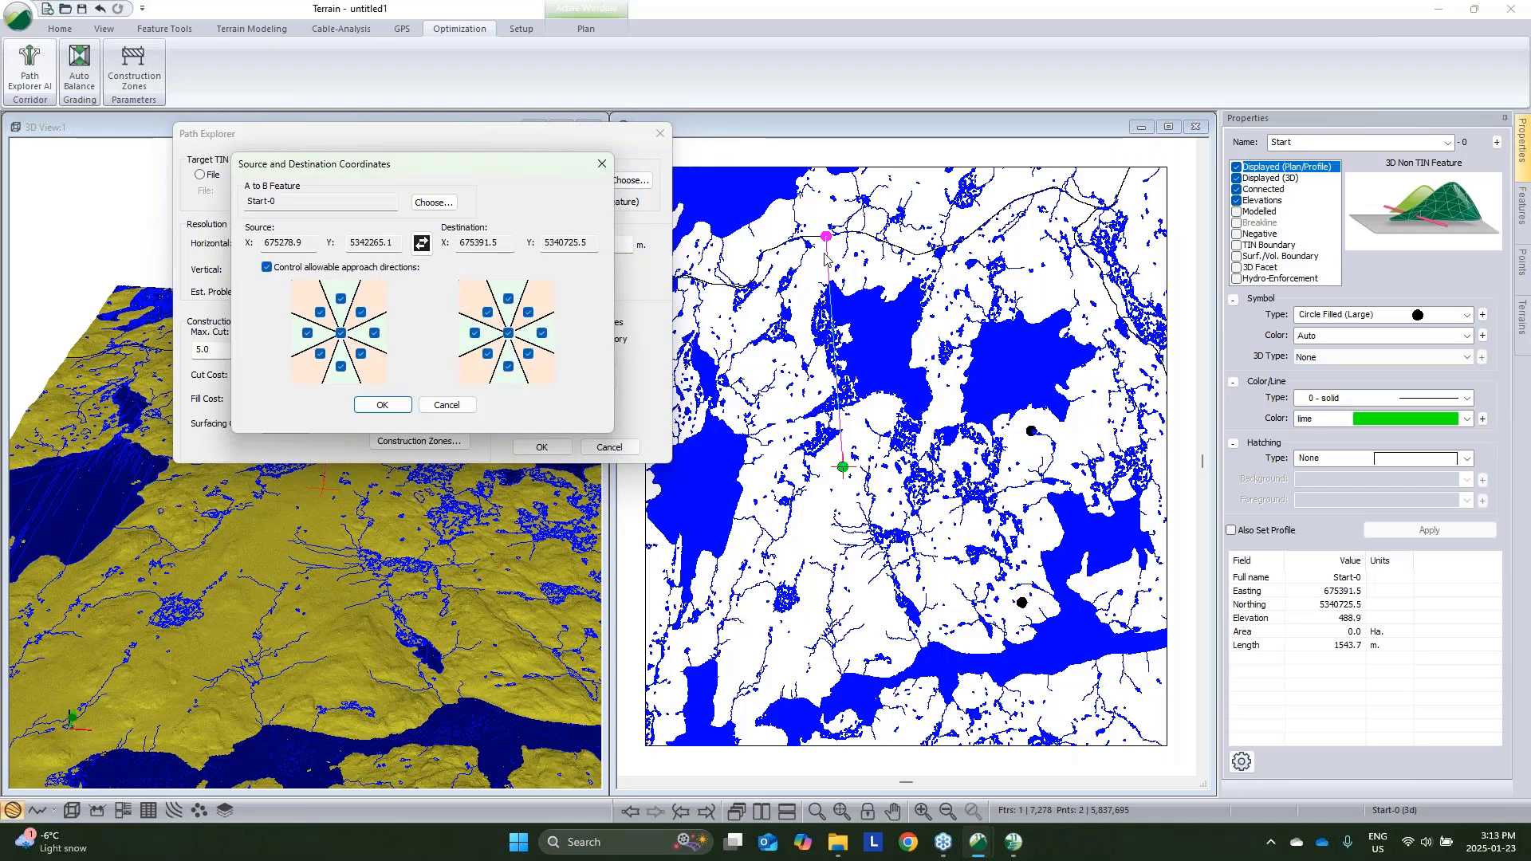
click(341, 333)
click(320, 353)
click(341, 367)
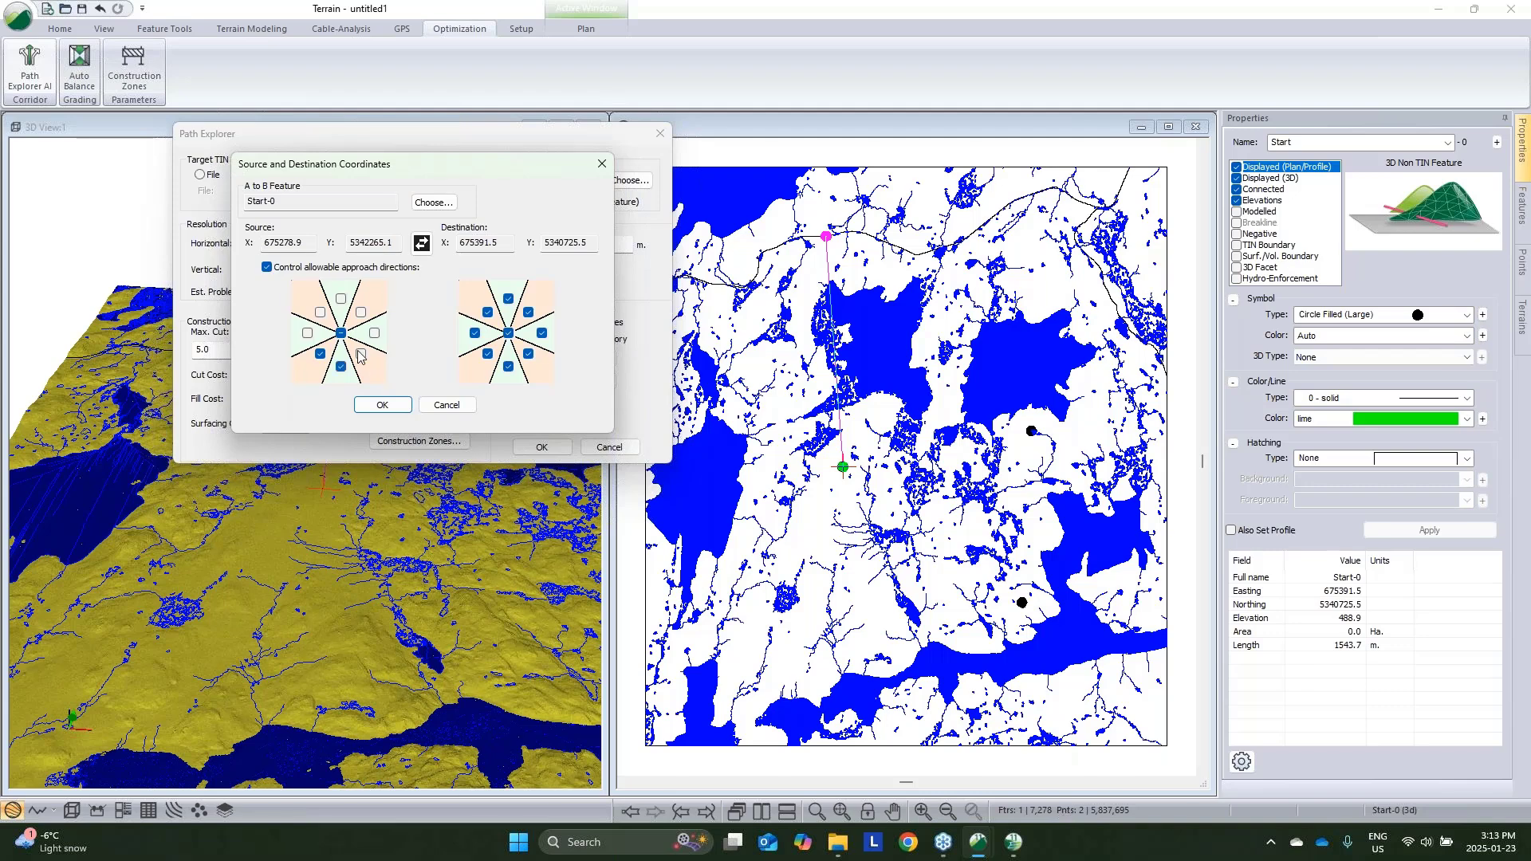
click(360, 355)
click(509, 335)
click(475, 333)
click(389, 404)
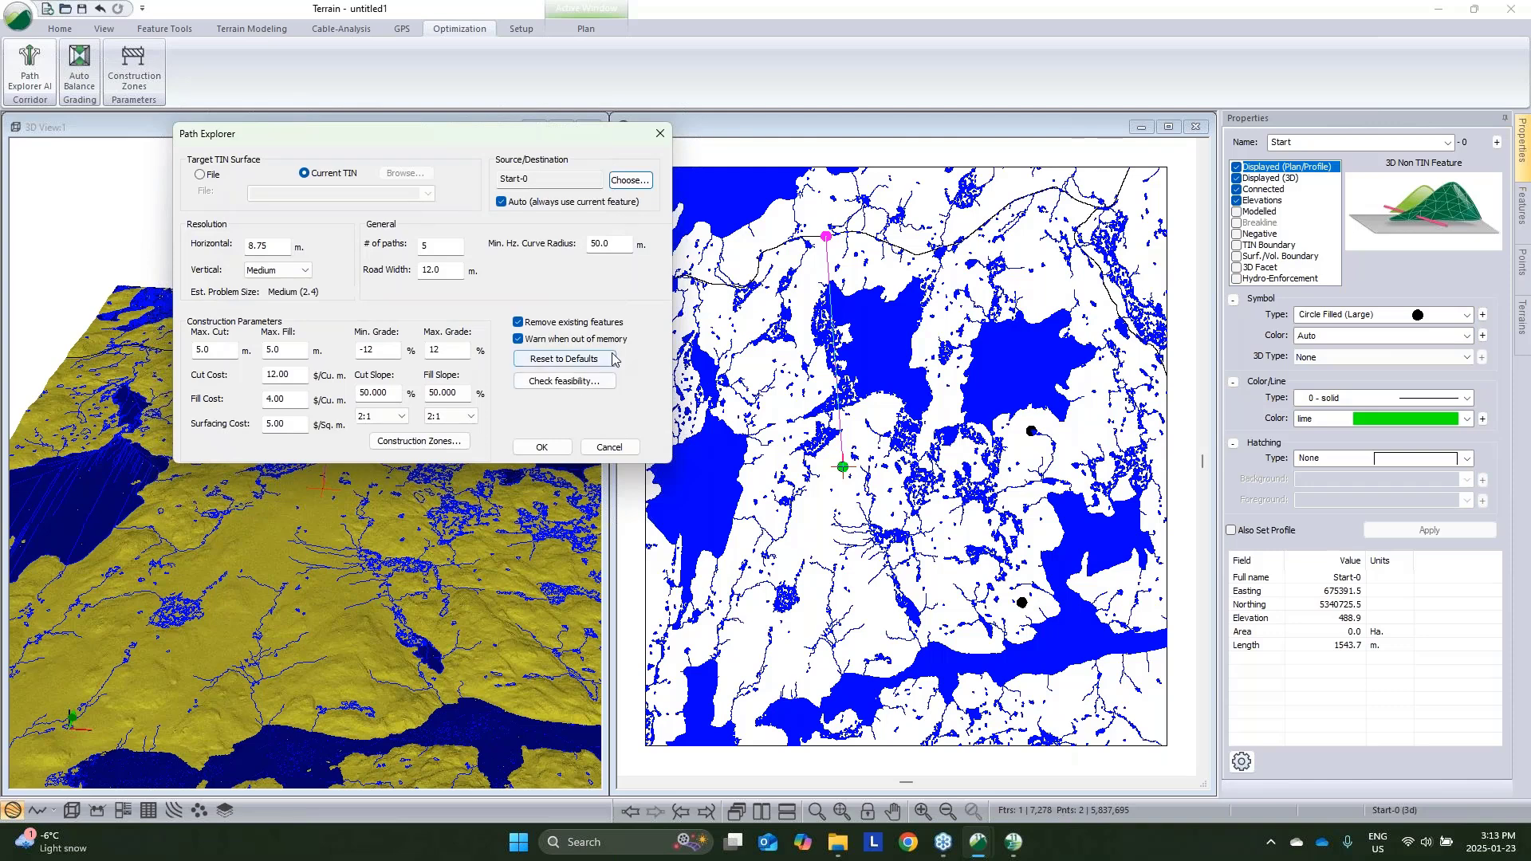
click(586, 360)
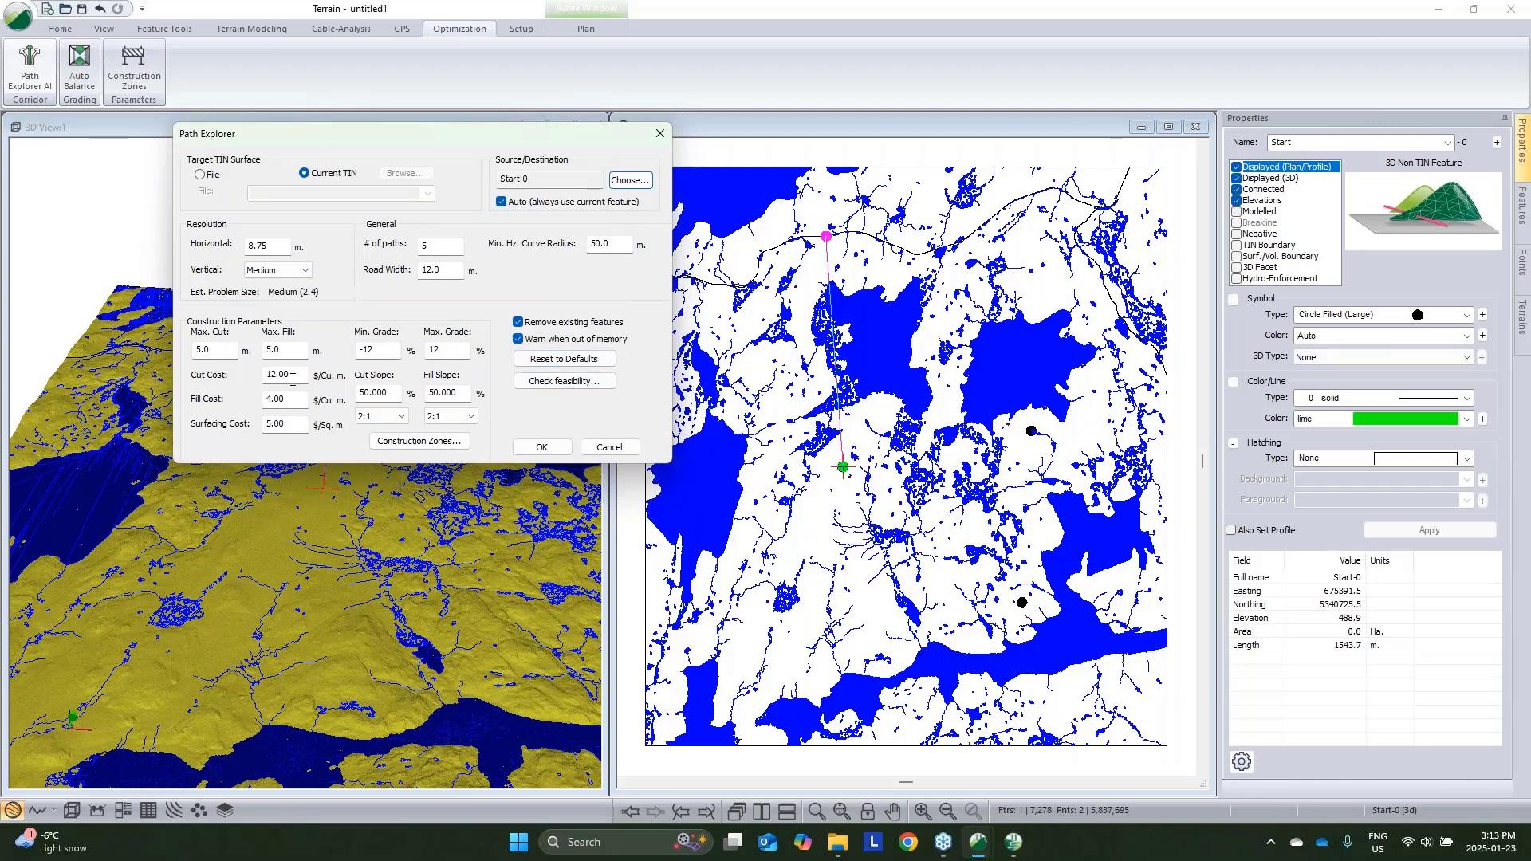
drag(307, 375, 256, 380)
click(283, 398)
click(303, 424)
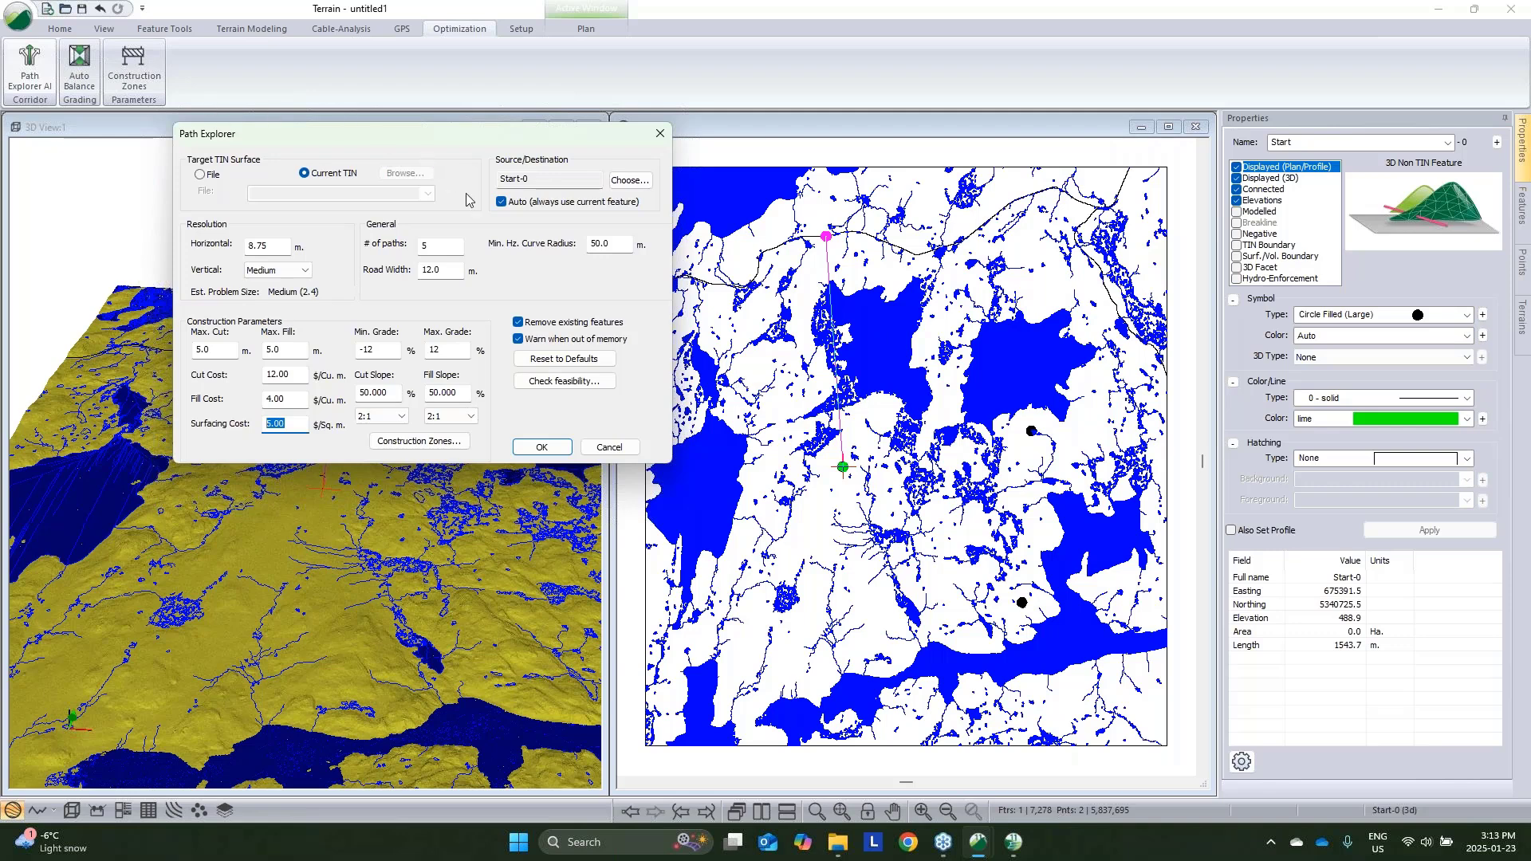
Create a No-Go Polygons construction zone set containing the features Lakes-0 through Lakes-12
click(442, 443)
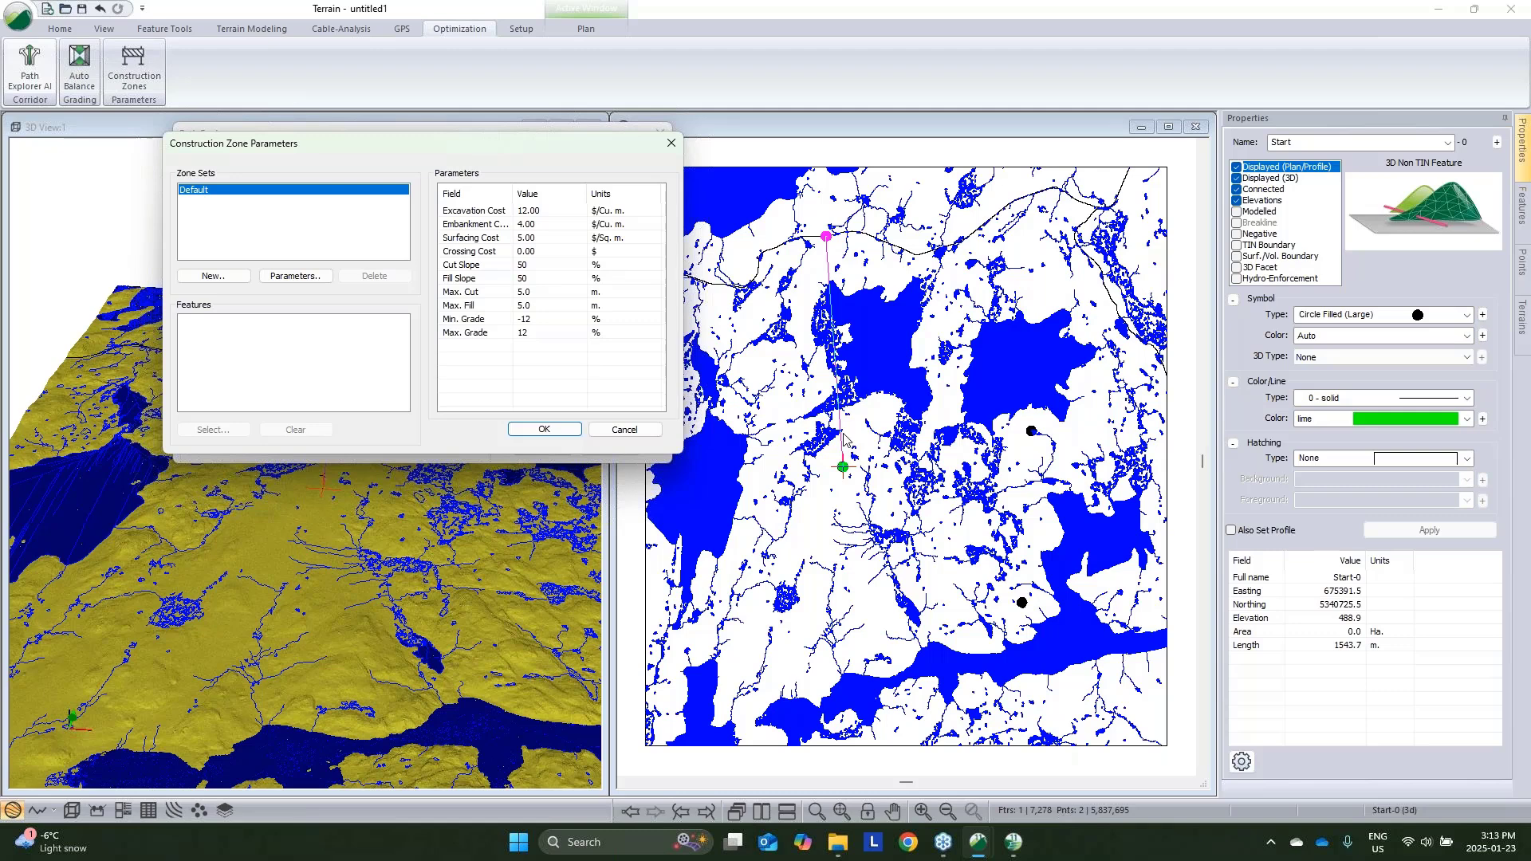
click(232, 283)
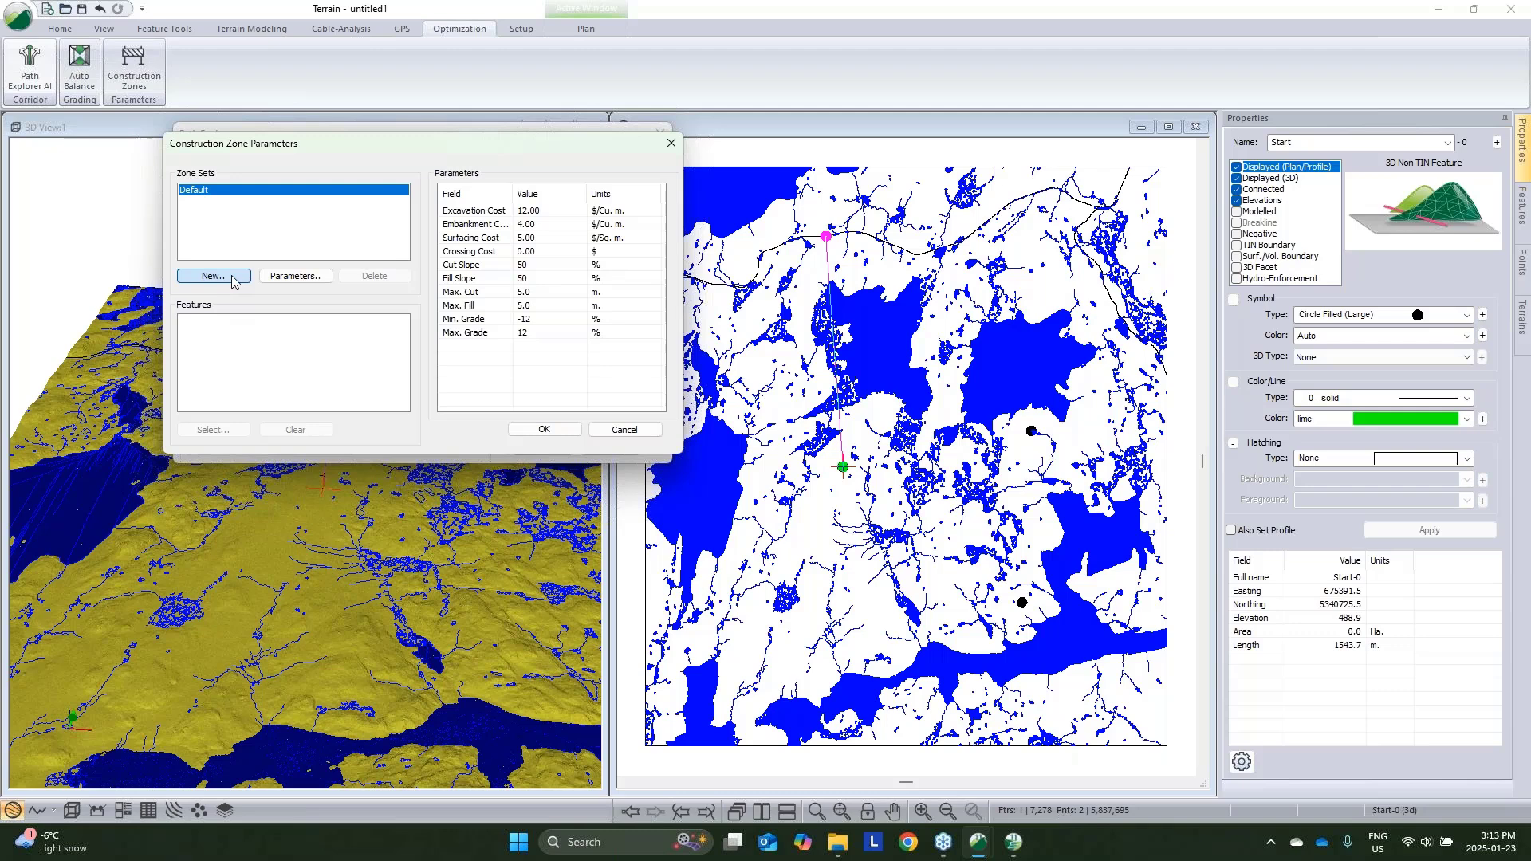
click(358, 247)
click(358, 252)
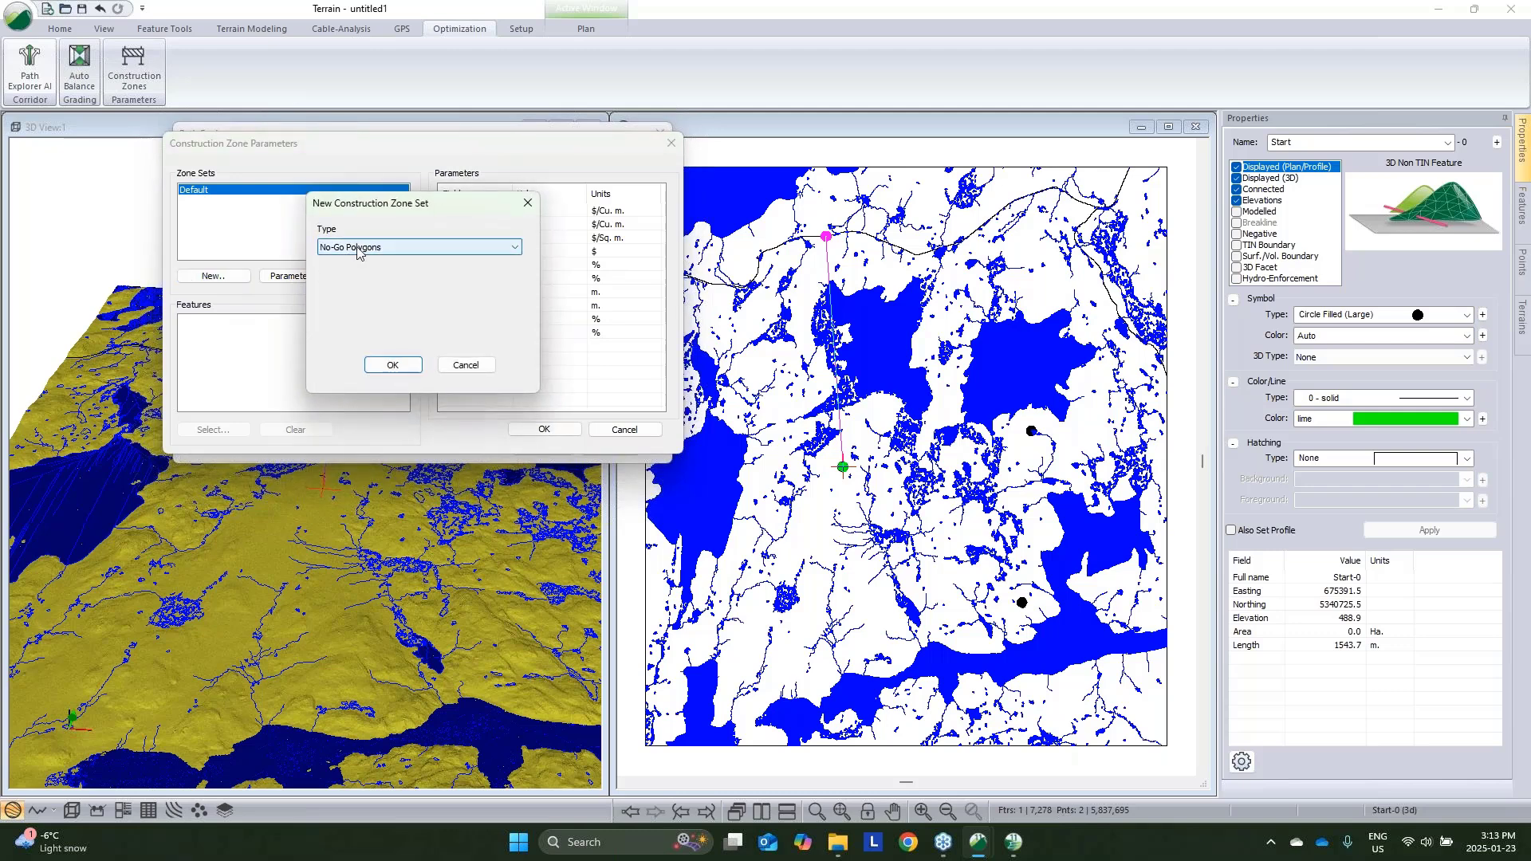
click(366, 249)
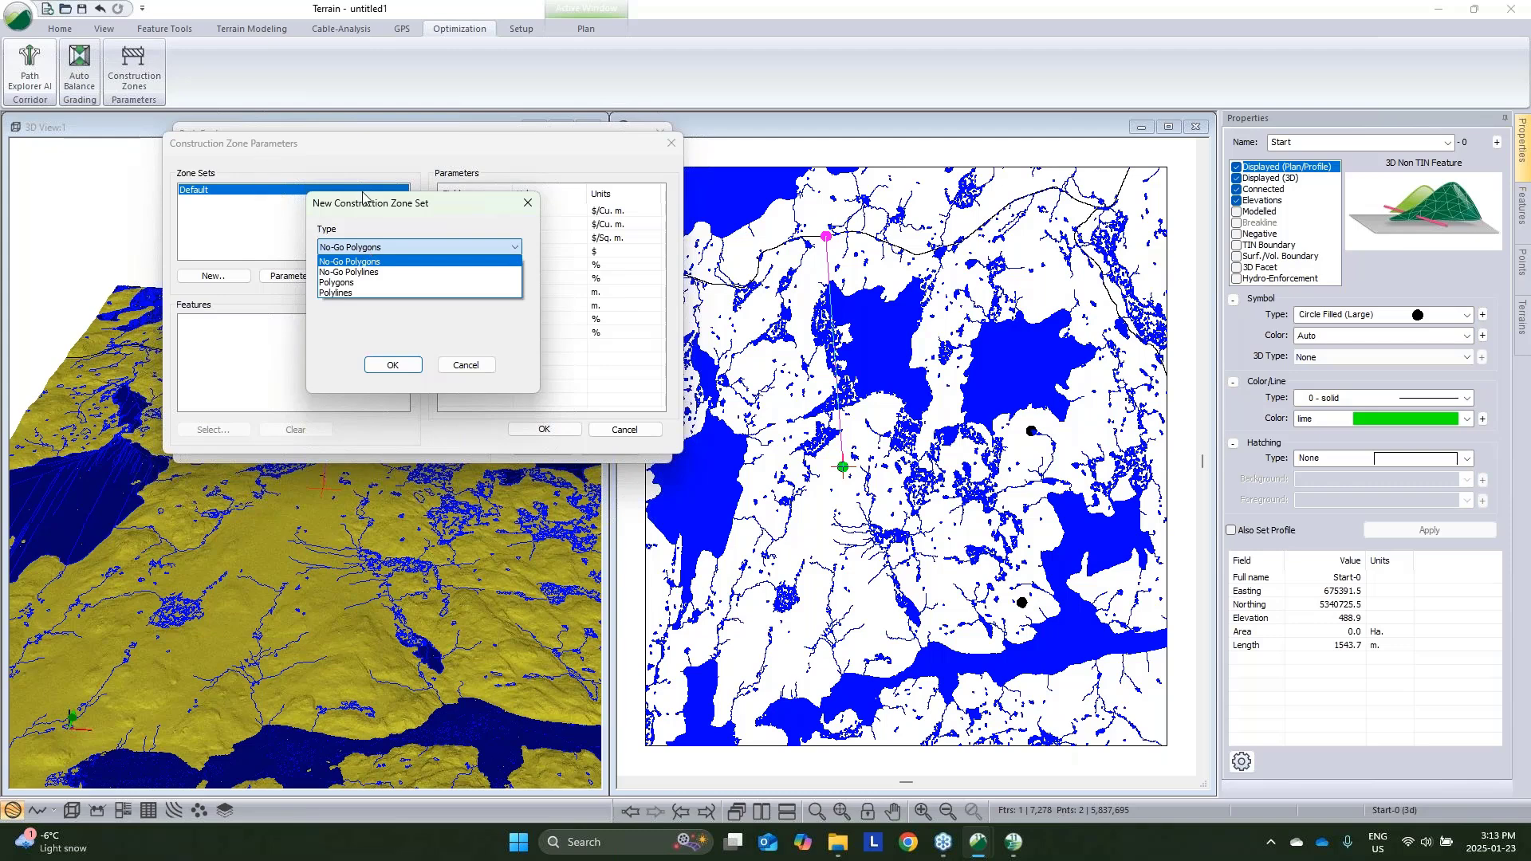
click(368, 265)
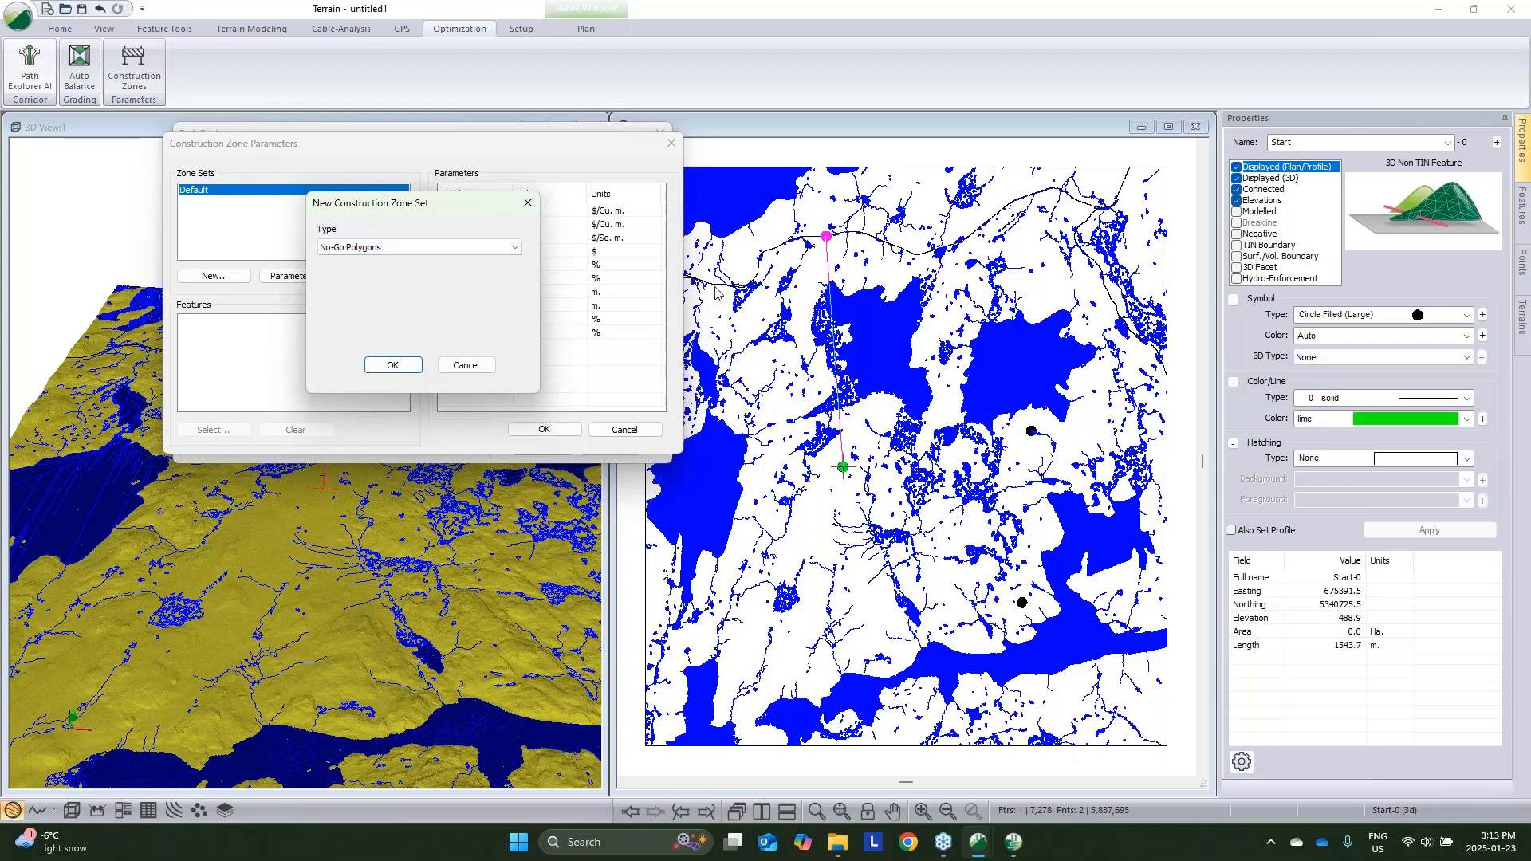
click(394, 366)
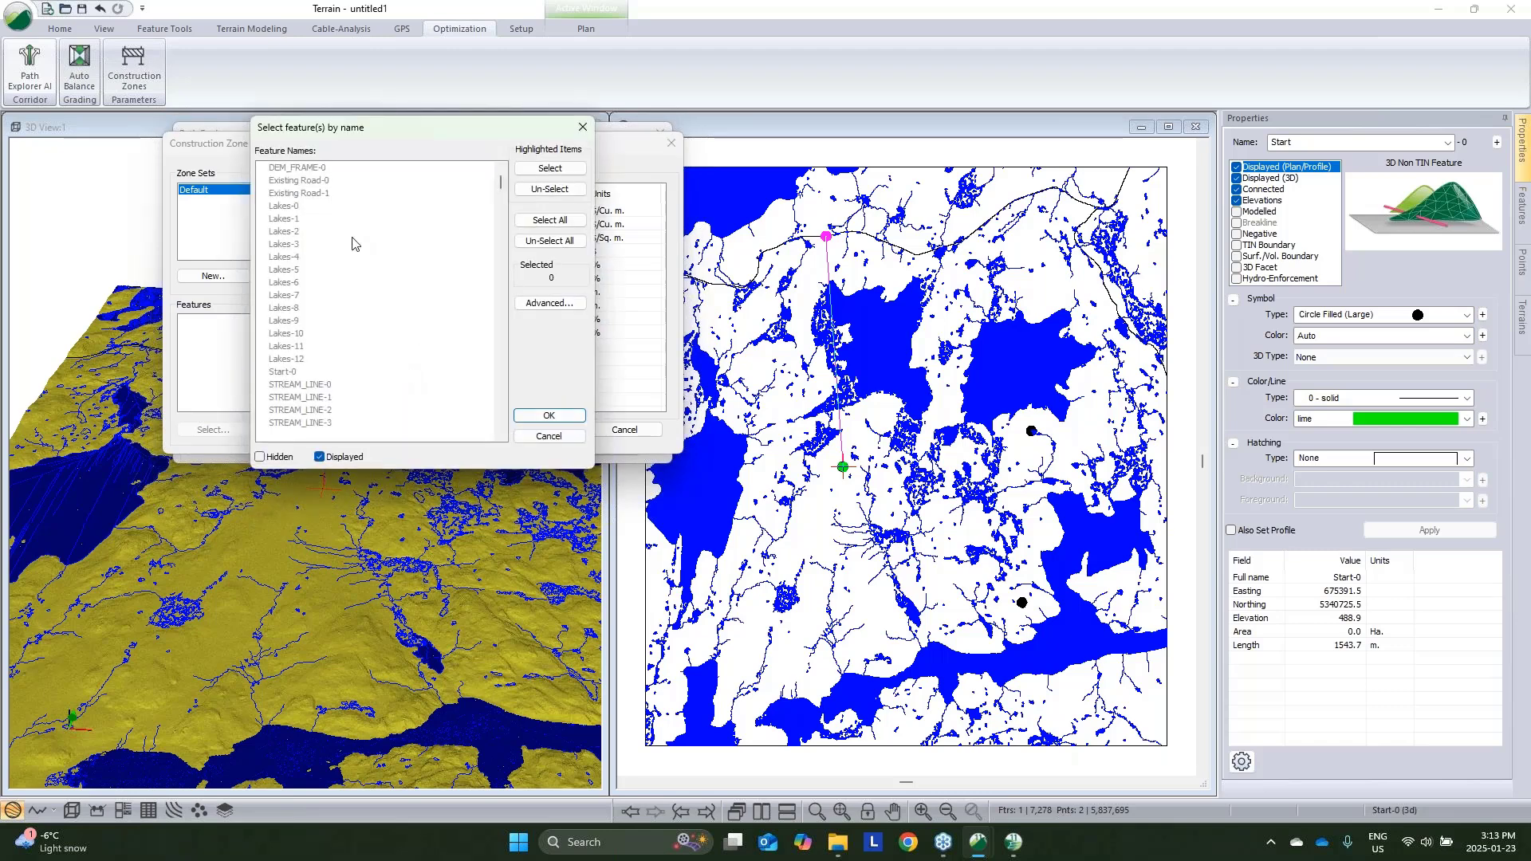
shift+click(300, 361)
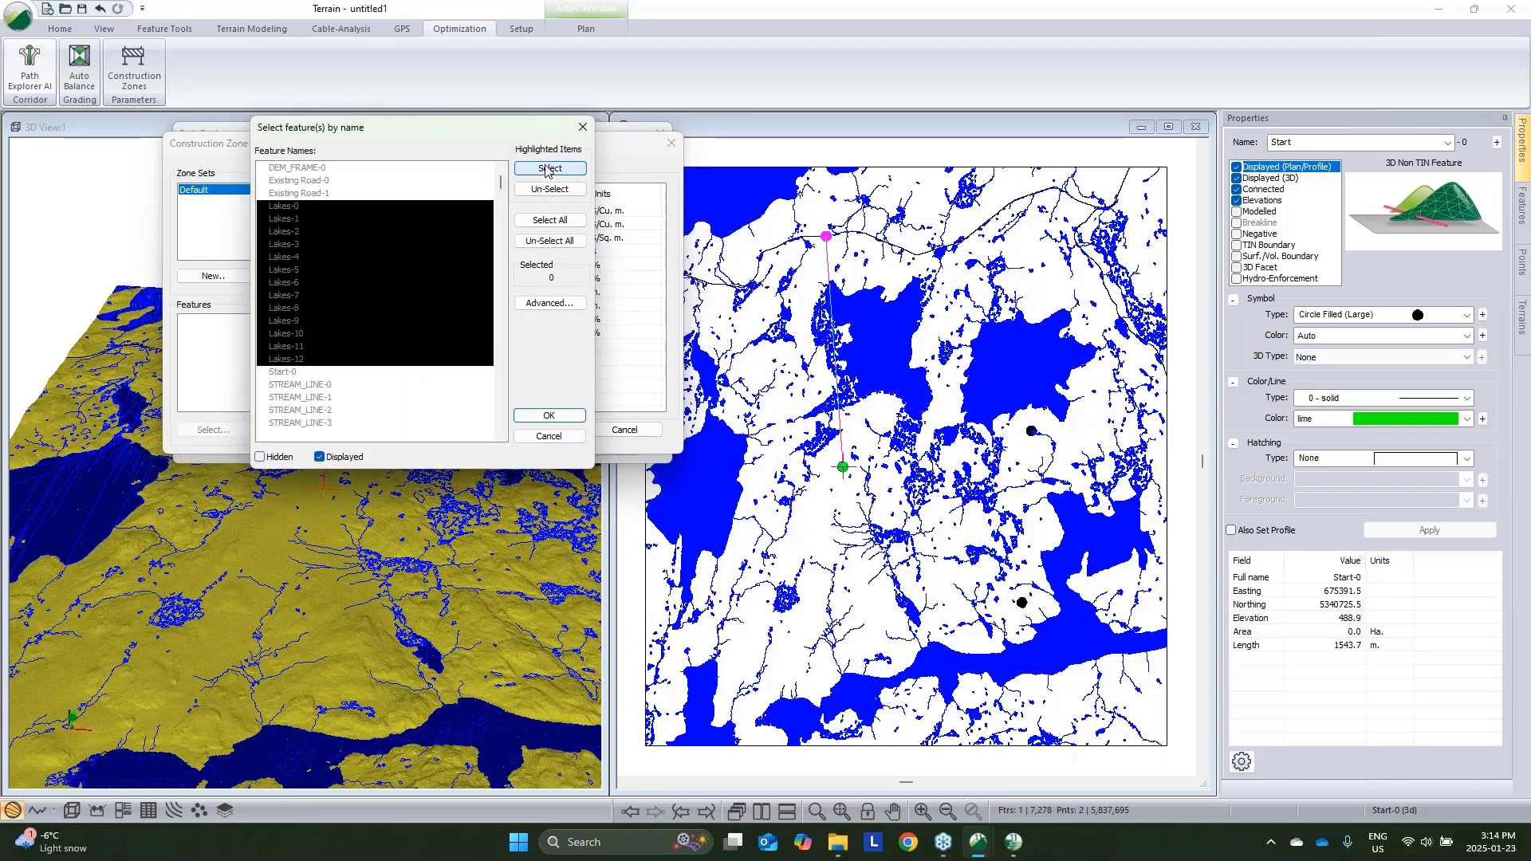
click(551, 168)
click(549, 416)
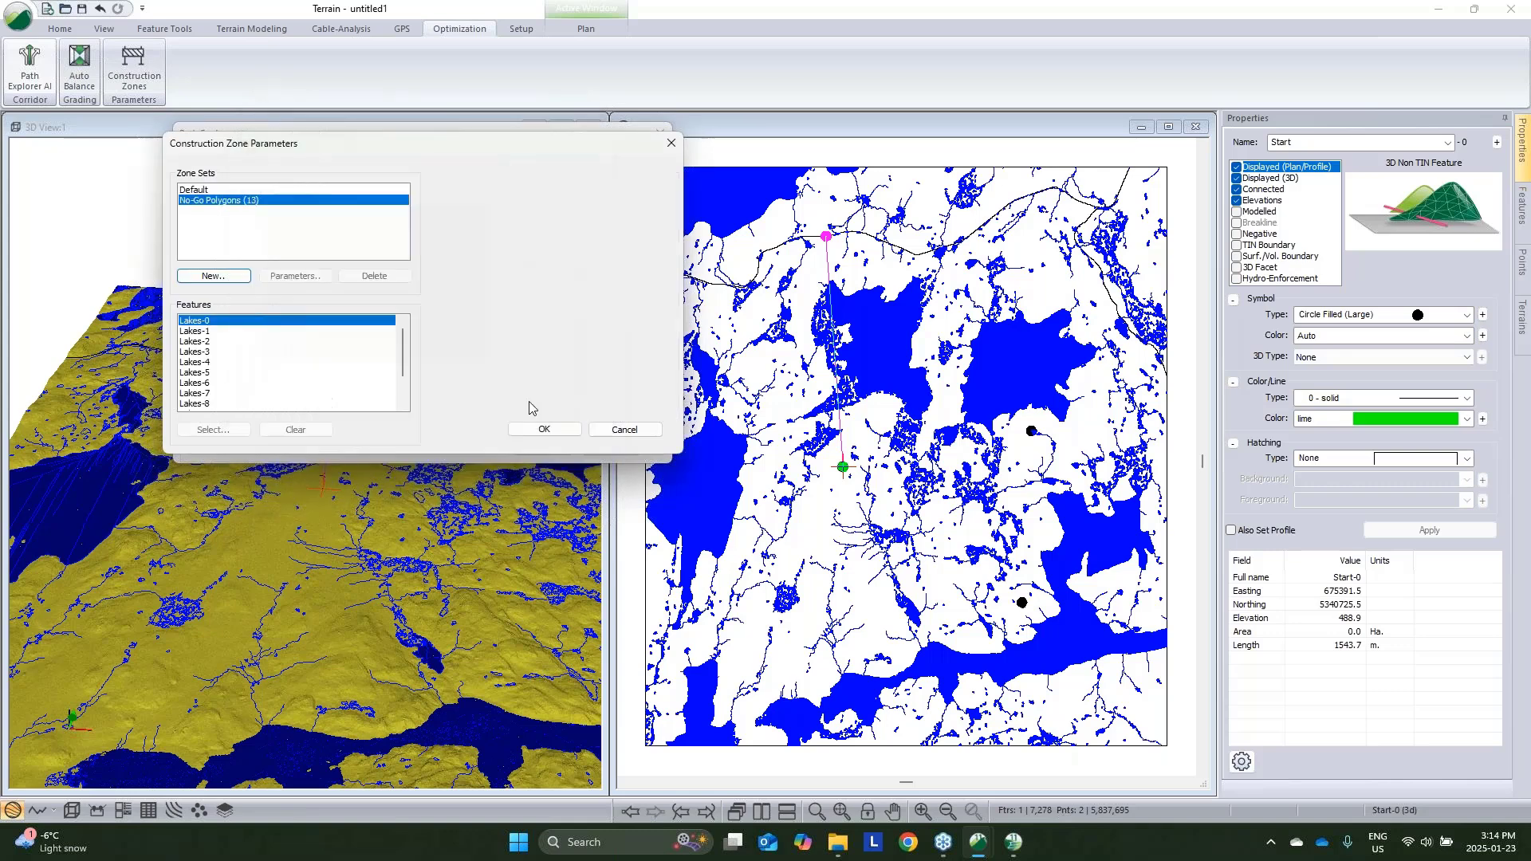
Create a Polylines construction zone set from all features in the predefined streams, rivers and creeks layer
click(214, 276)
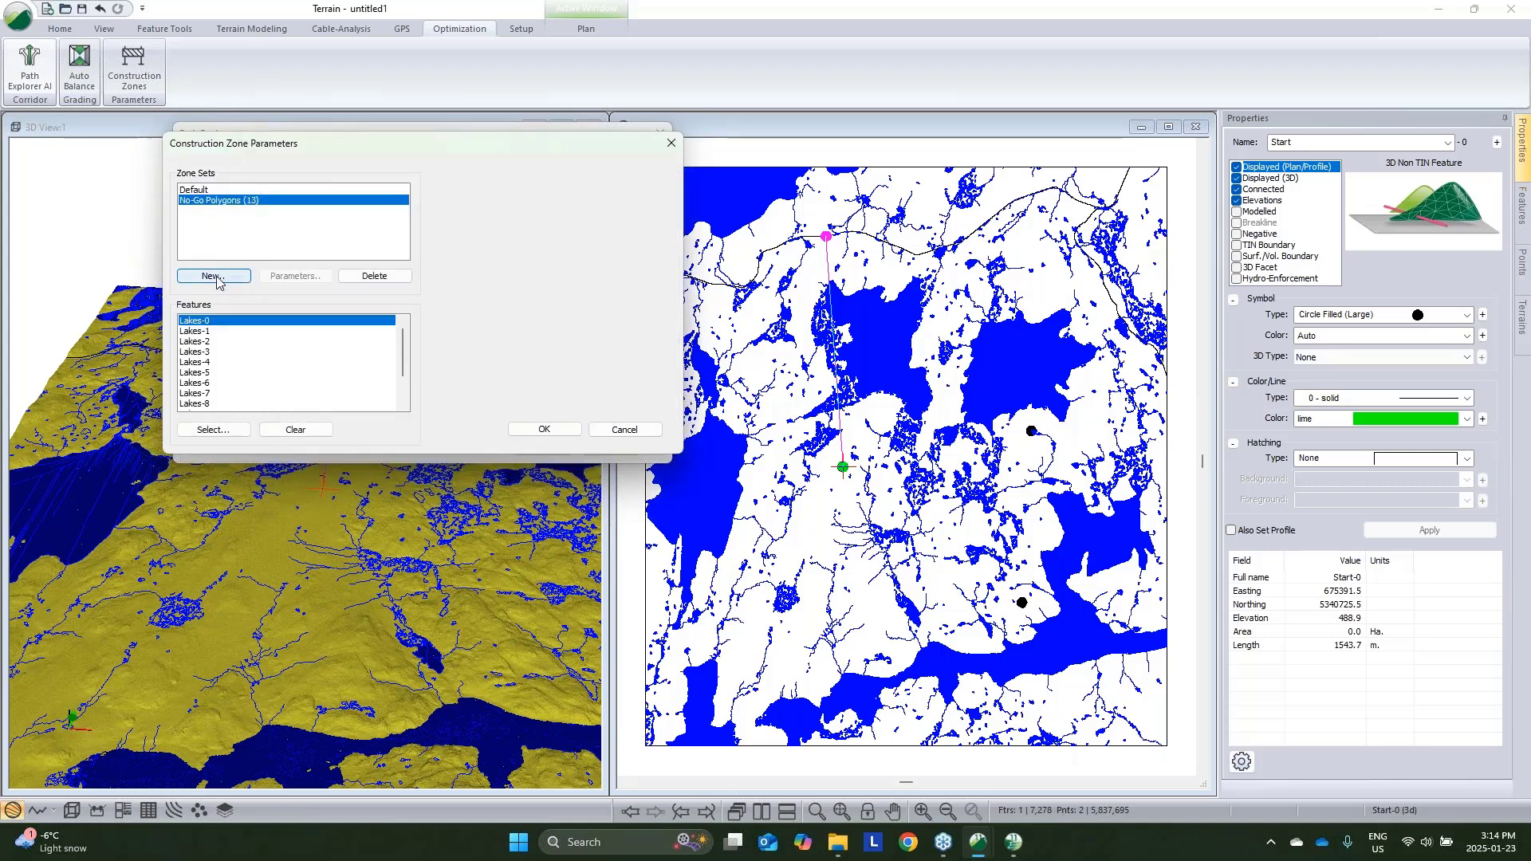
click(338, 244)
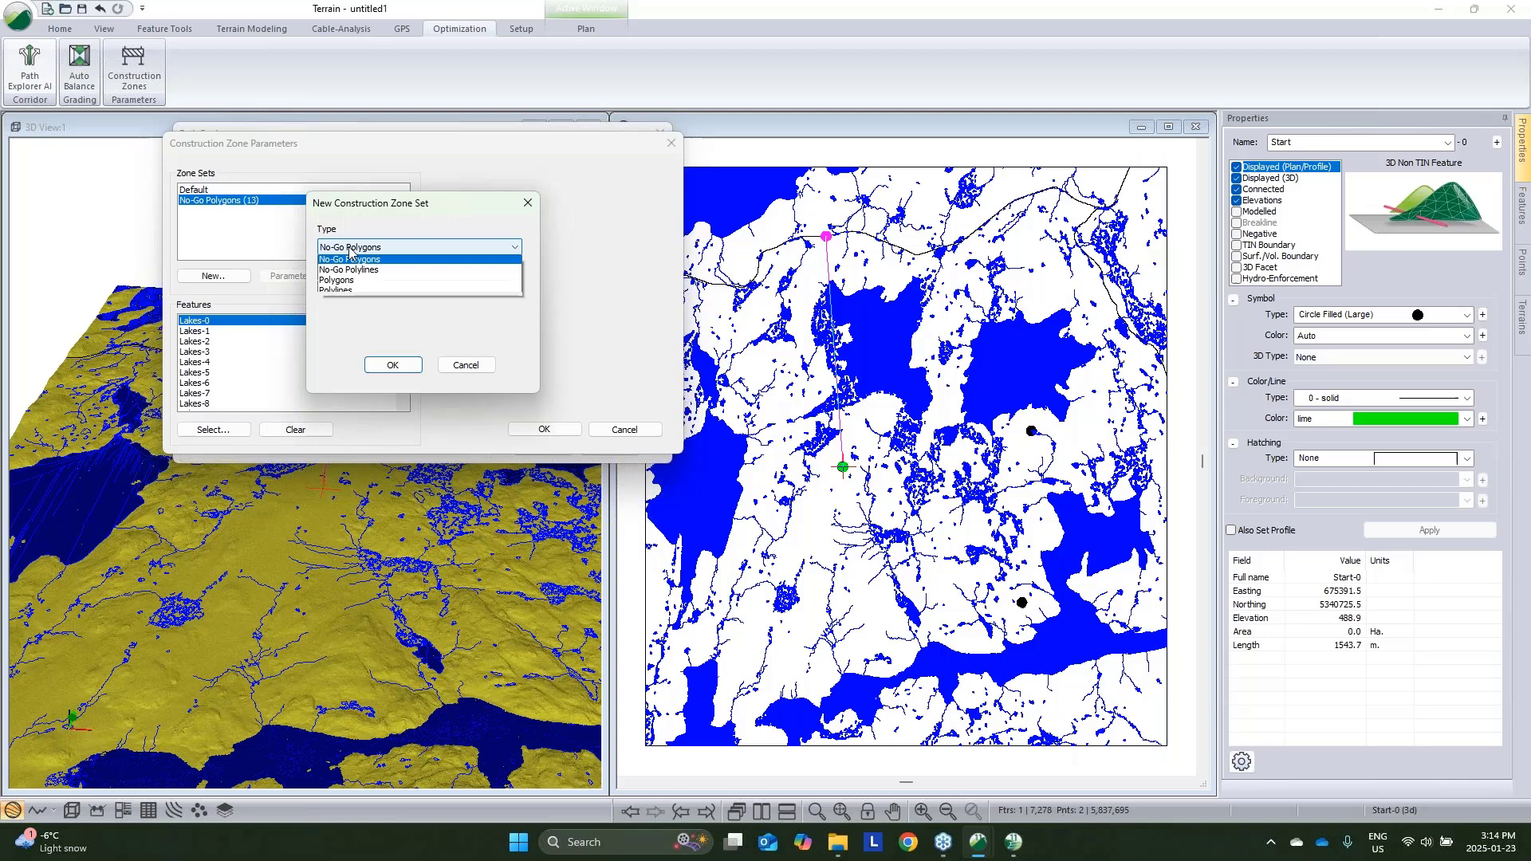
click(351, 293)
click(394, 365)
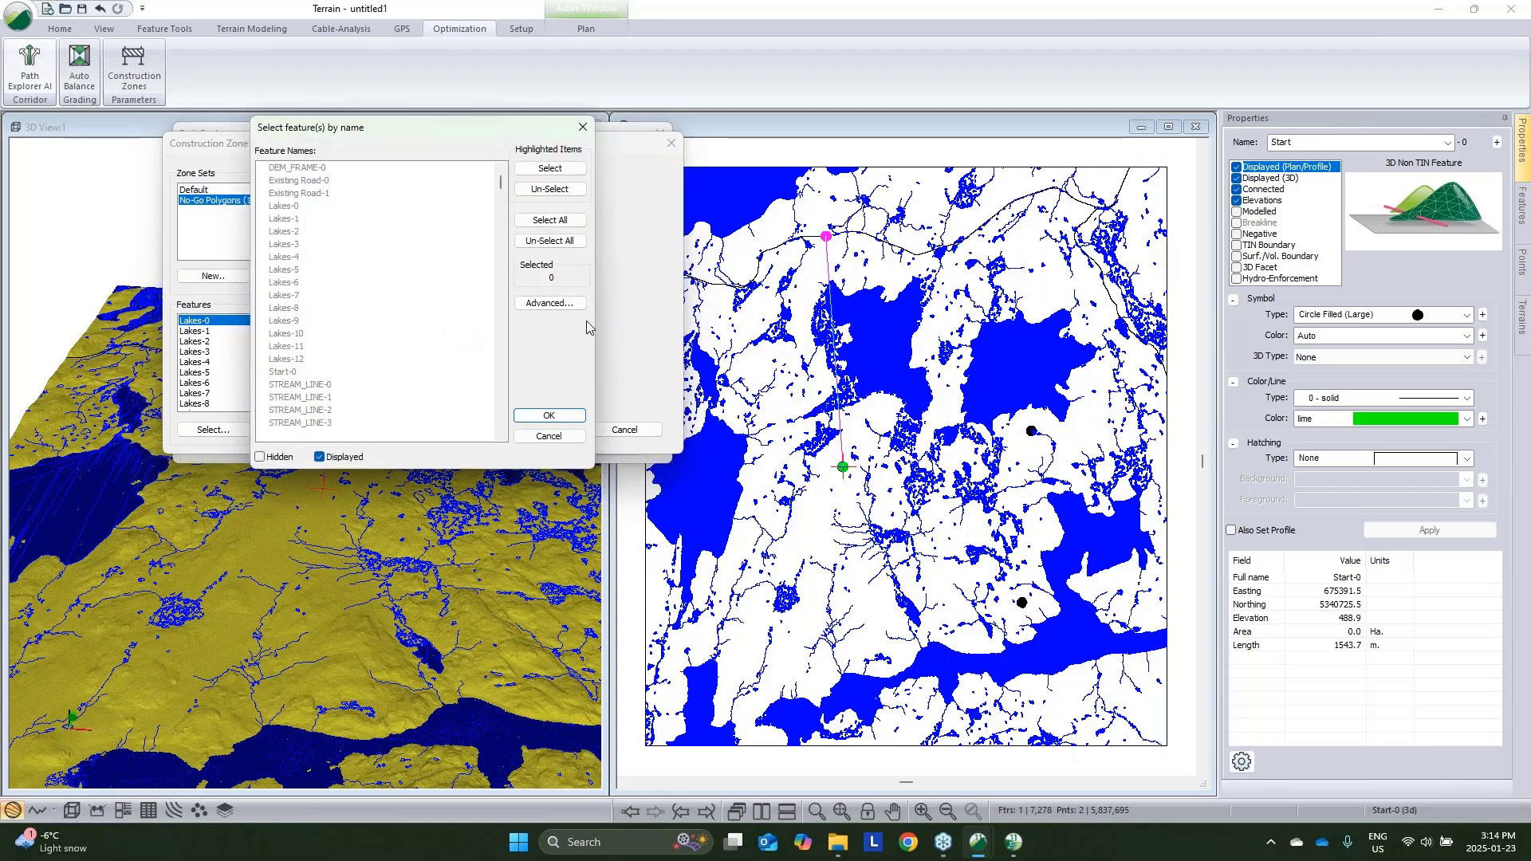
click(343, 387)
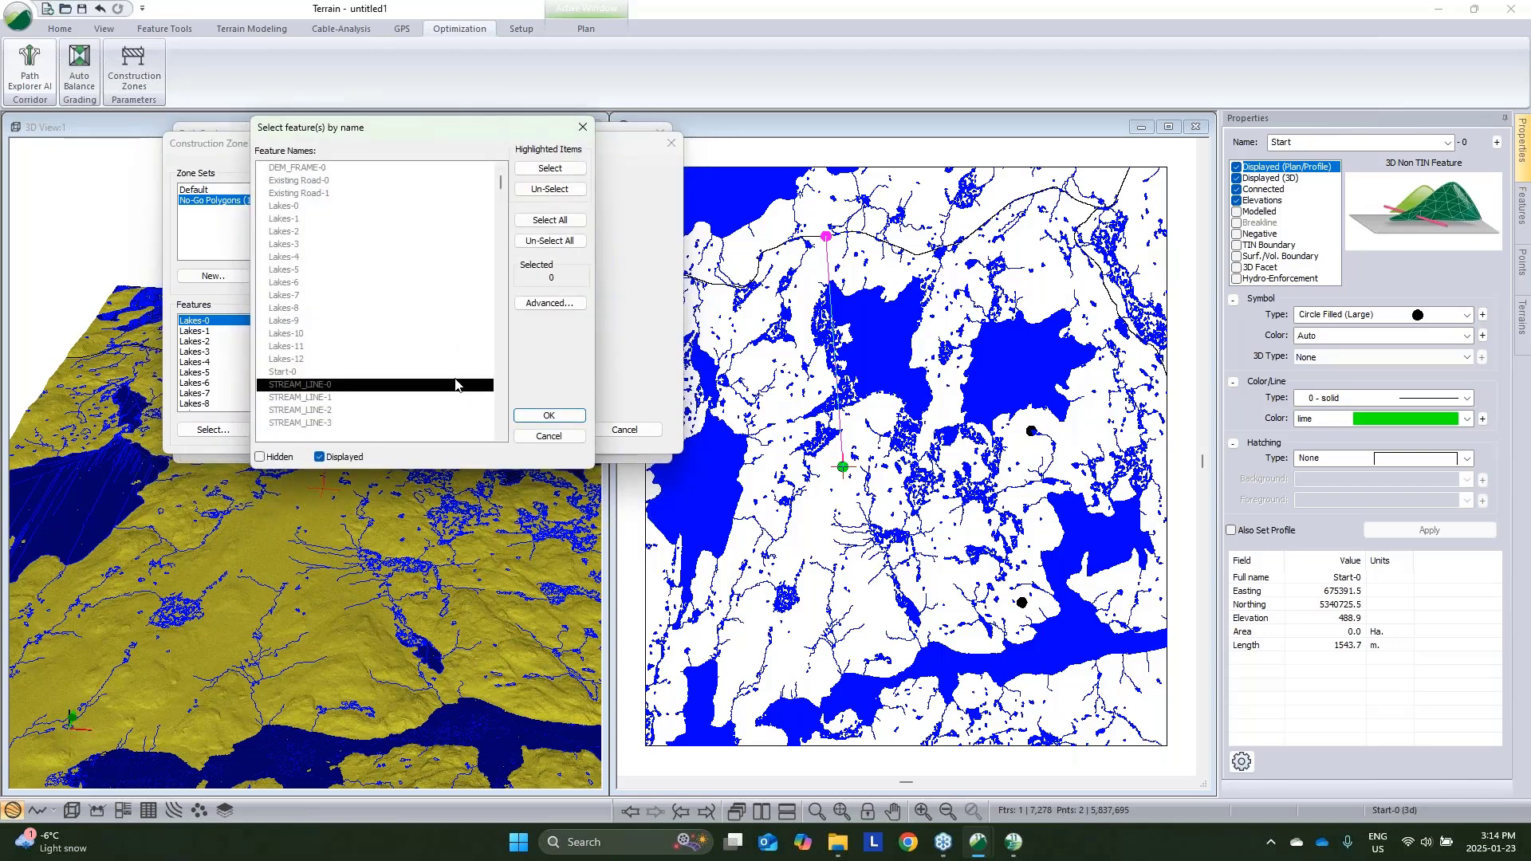
click(550, 303)
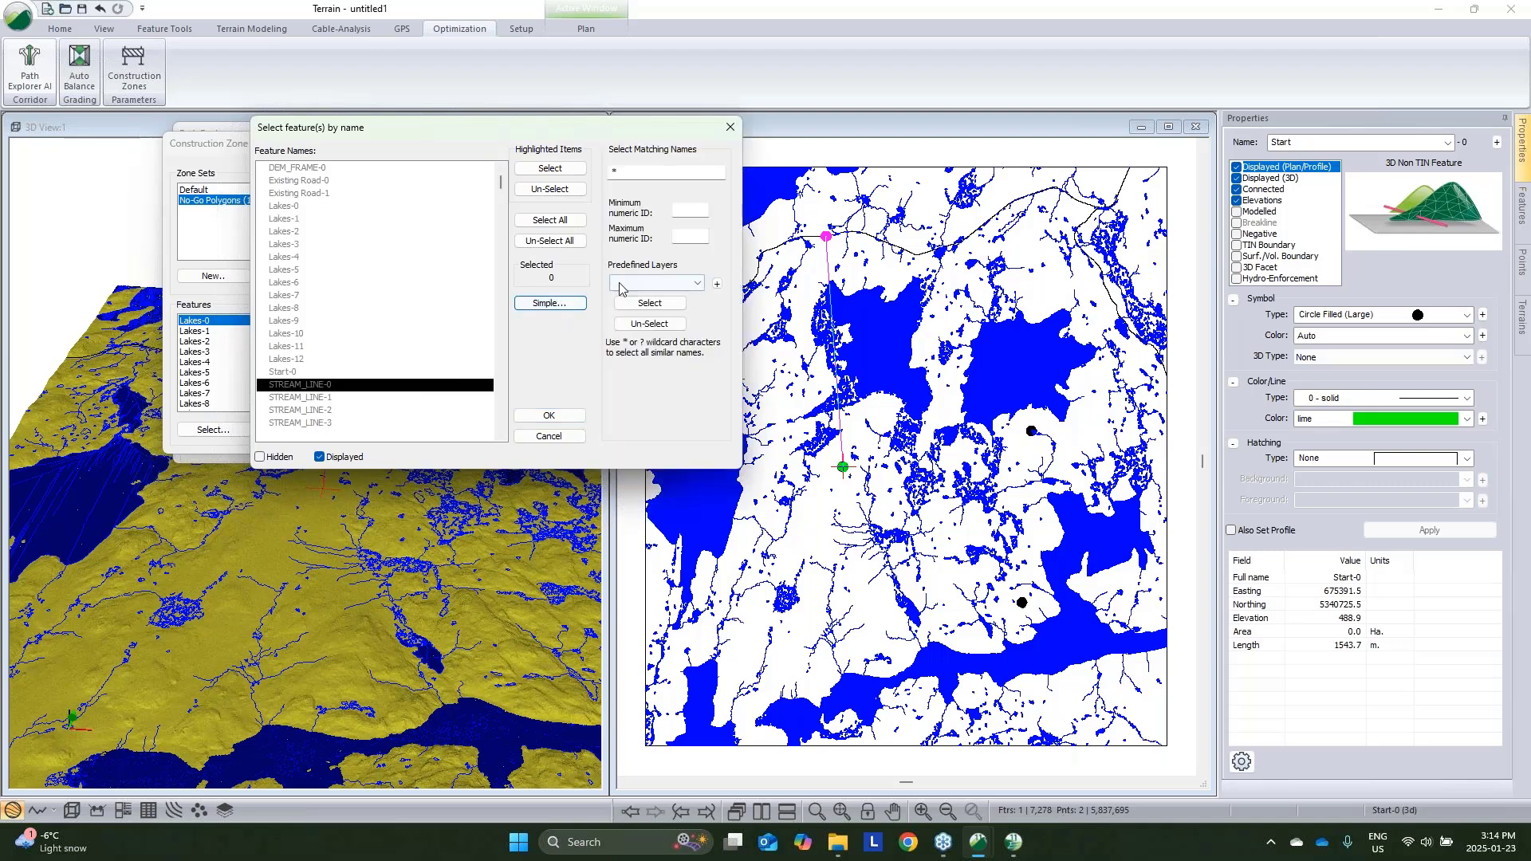
click(622, 285)
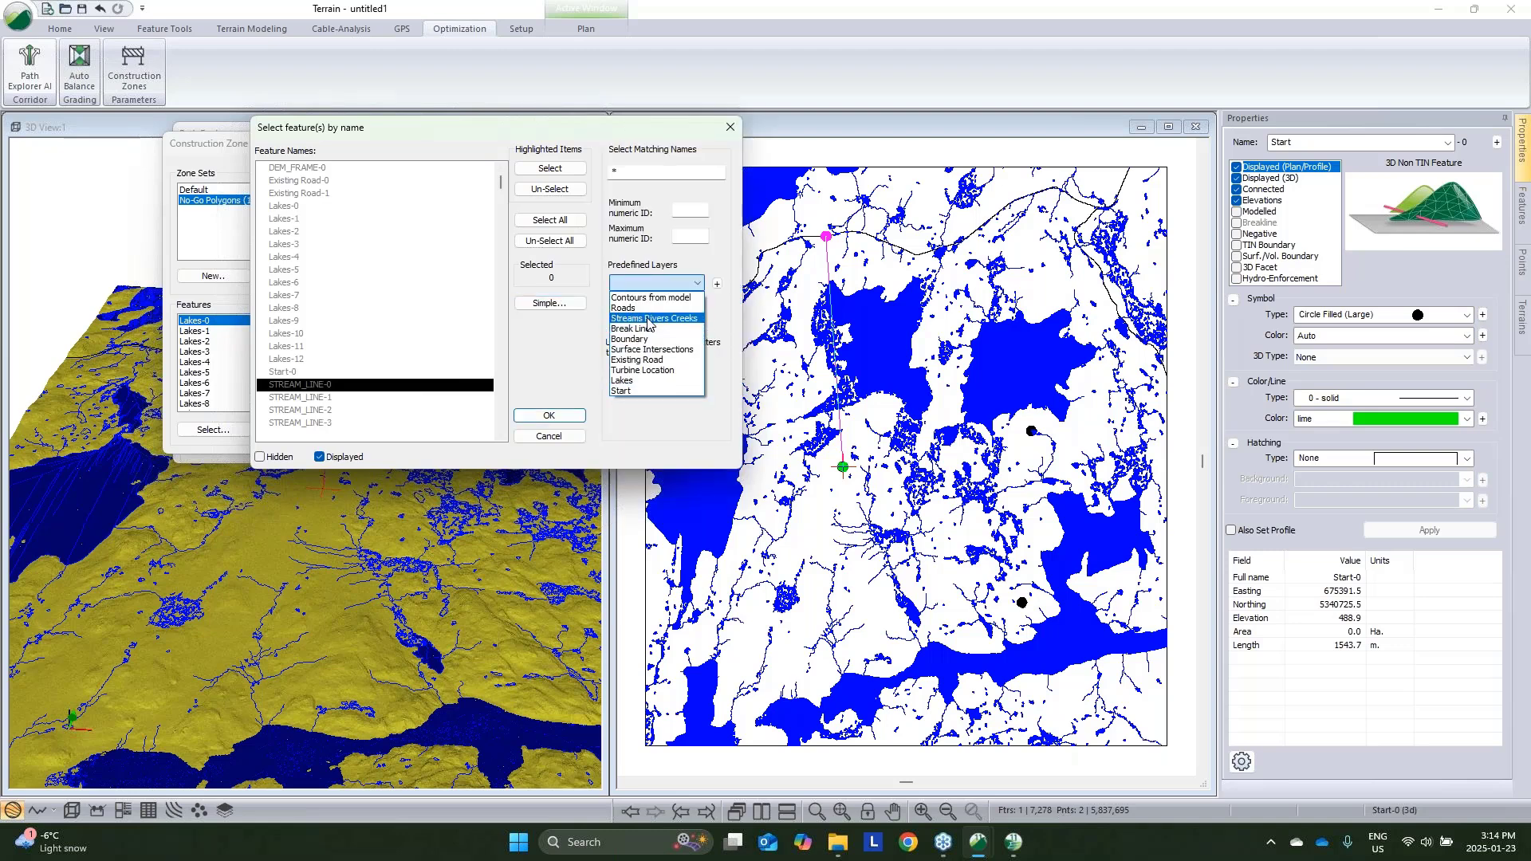
click(647, 318)
click(650, 303)
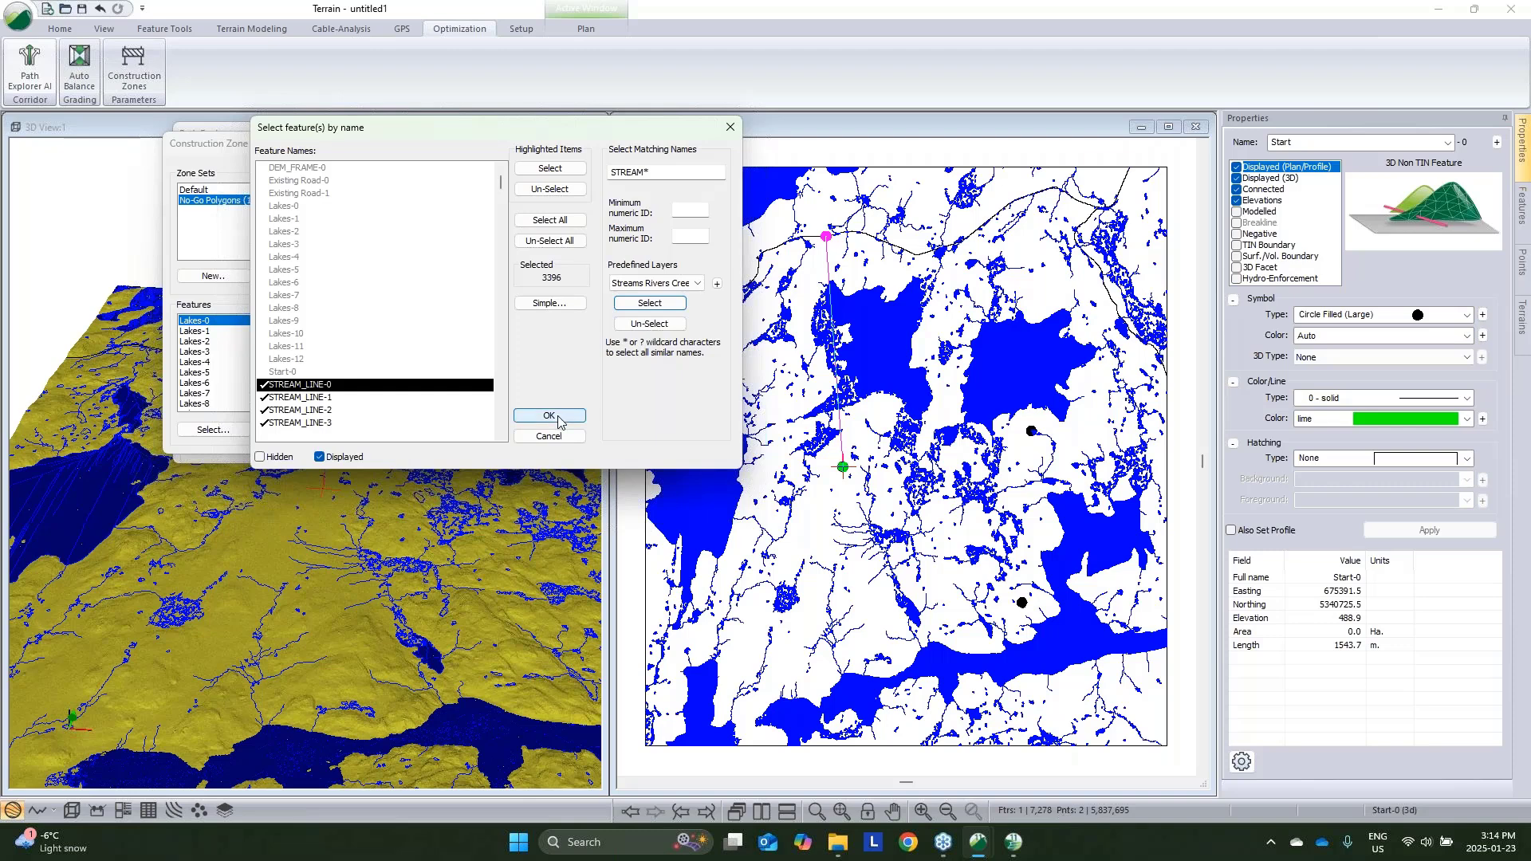
click(549, 415)
Set the stream polylines' crossing cost to $8000 and accept the construction zones
text(8000)
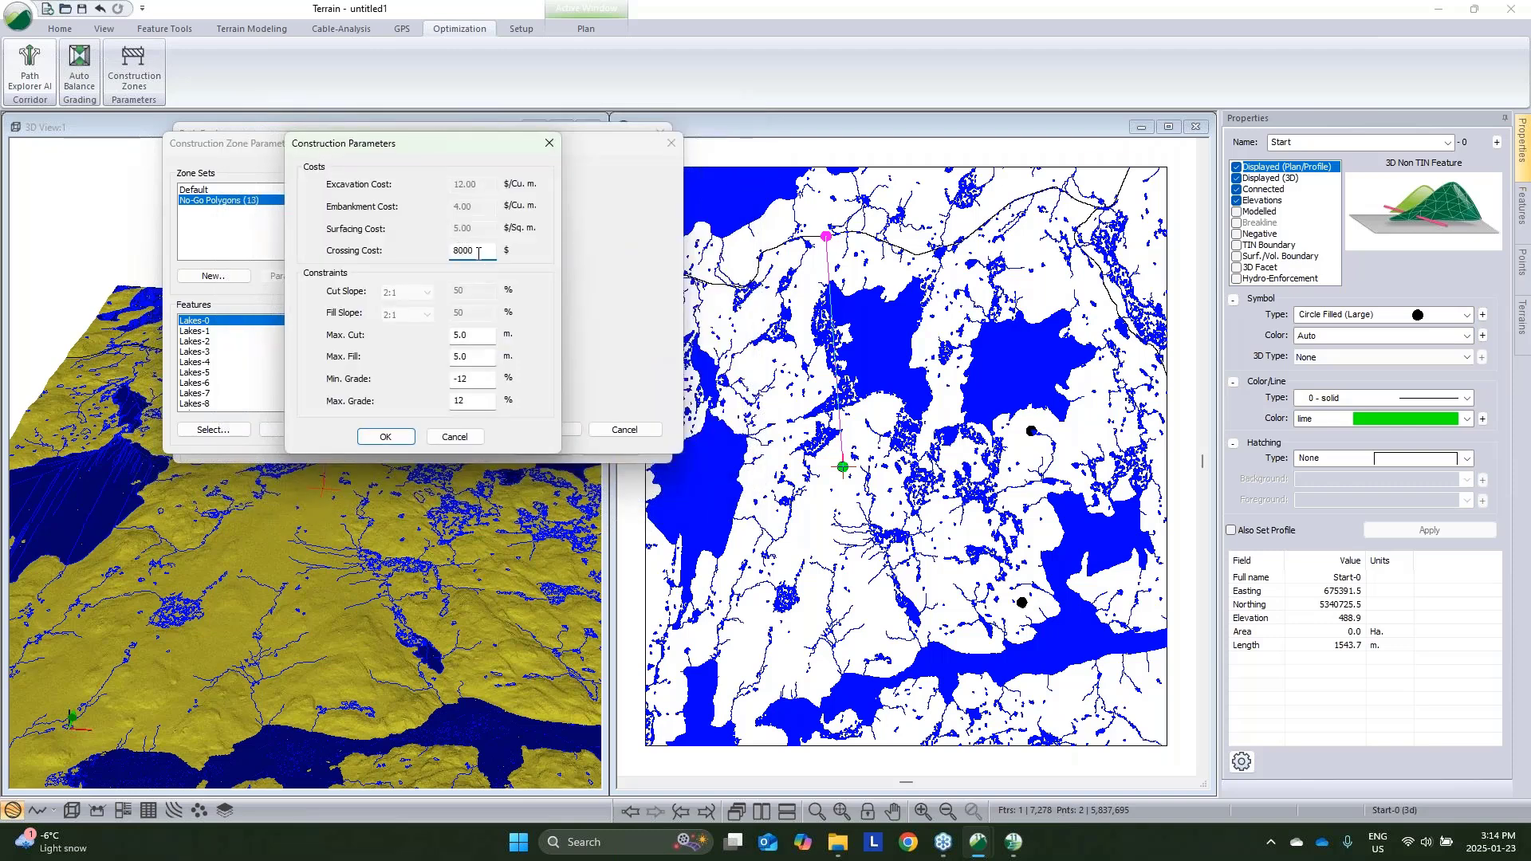
click(377, 438)
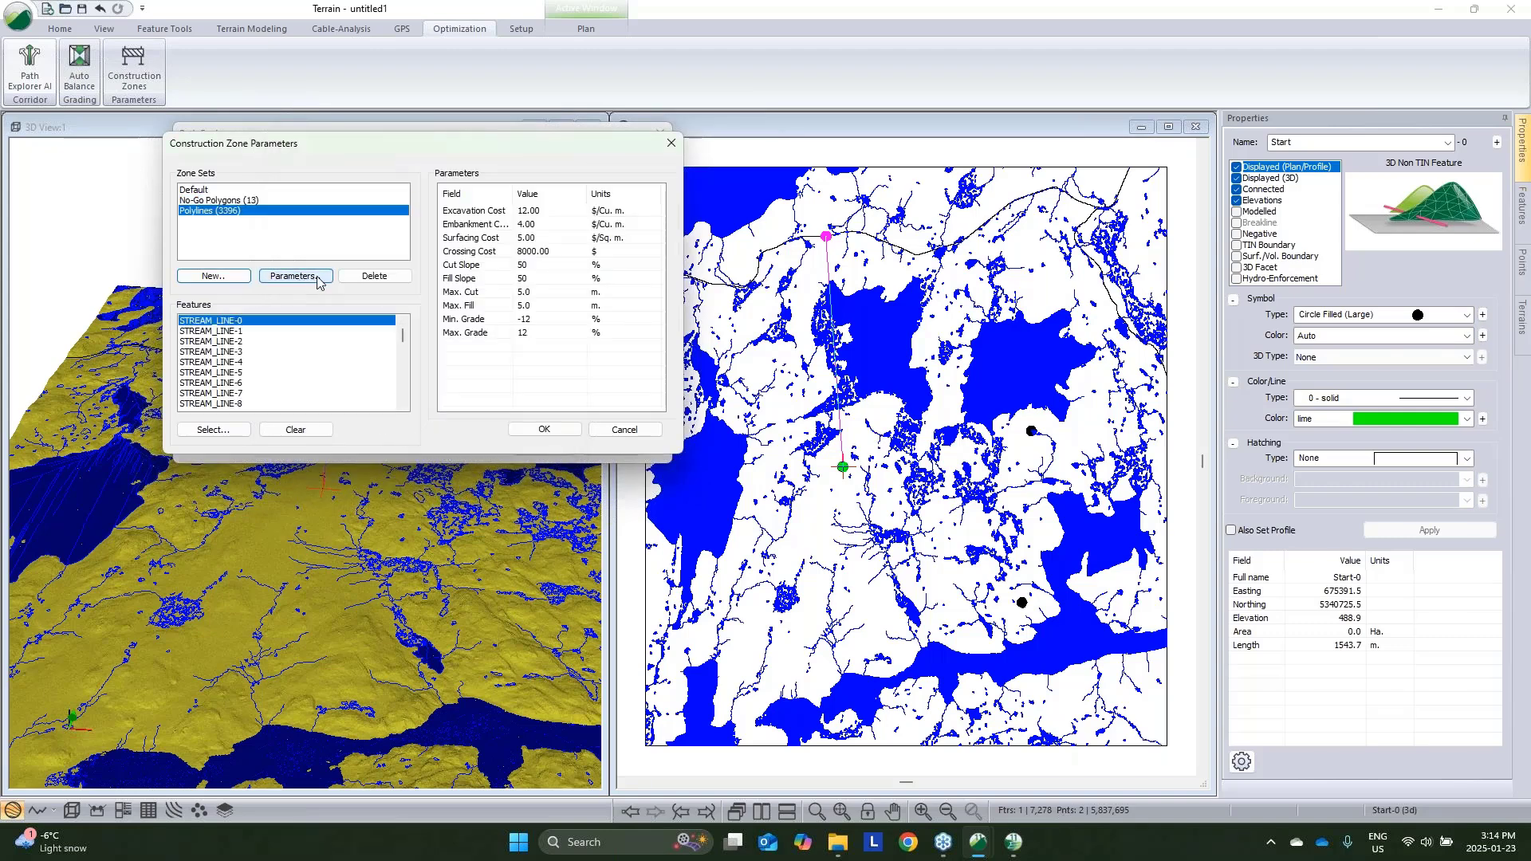
click(544, 429)
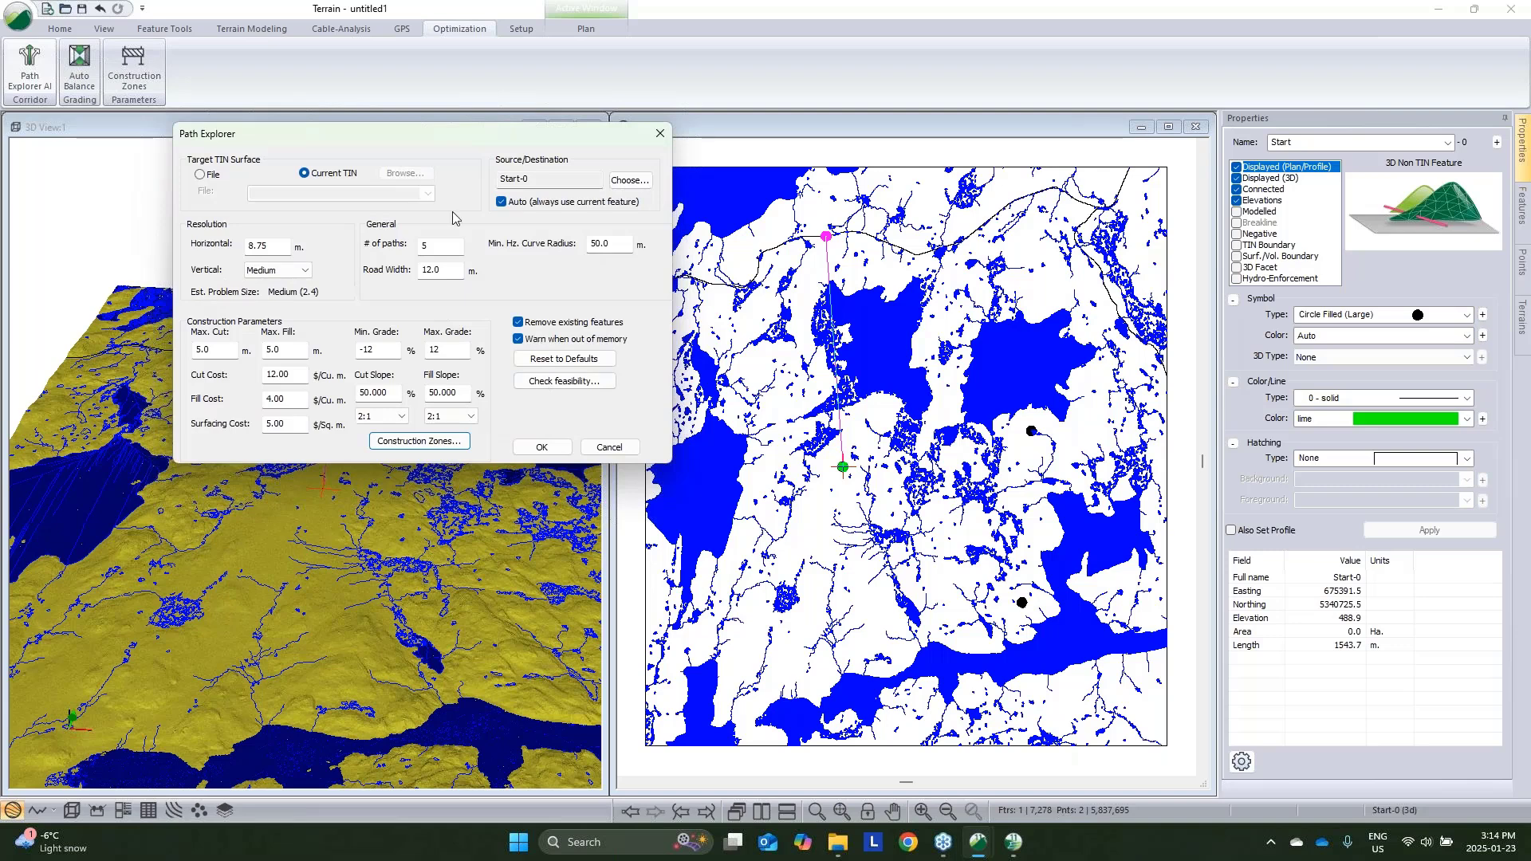
Run the path exploration for 5 paths with 12 m road width, and stop it early to accept the current solutions
click(541, 447)
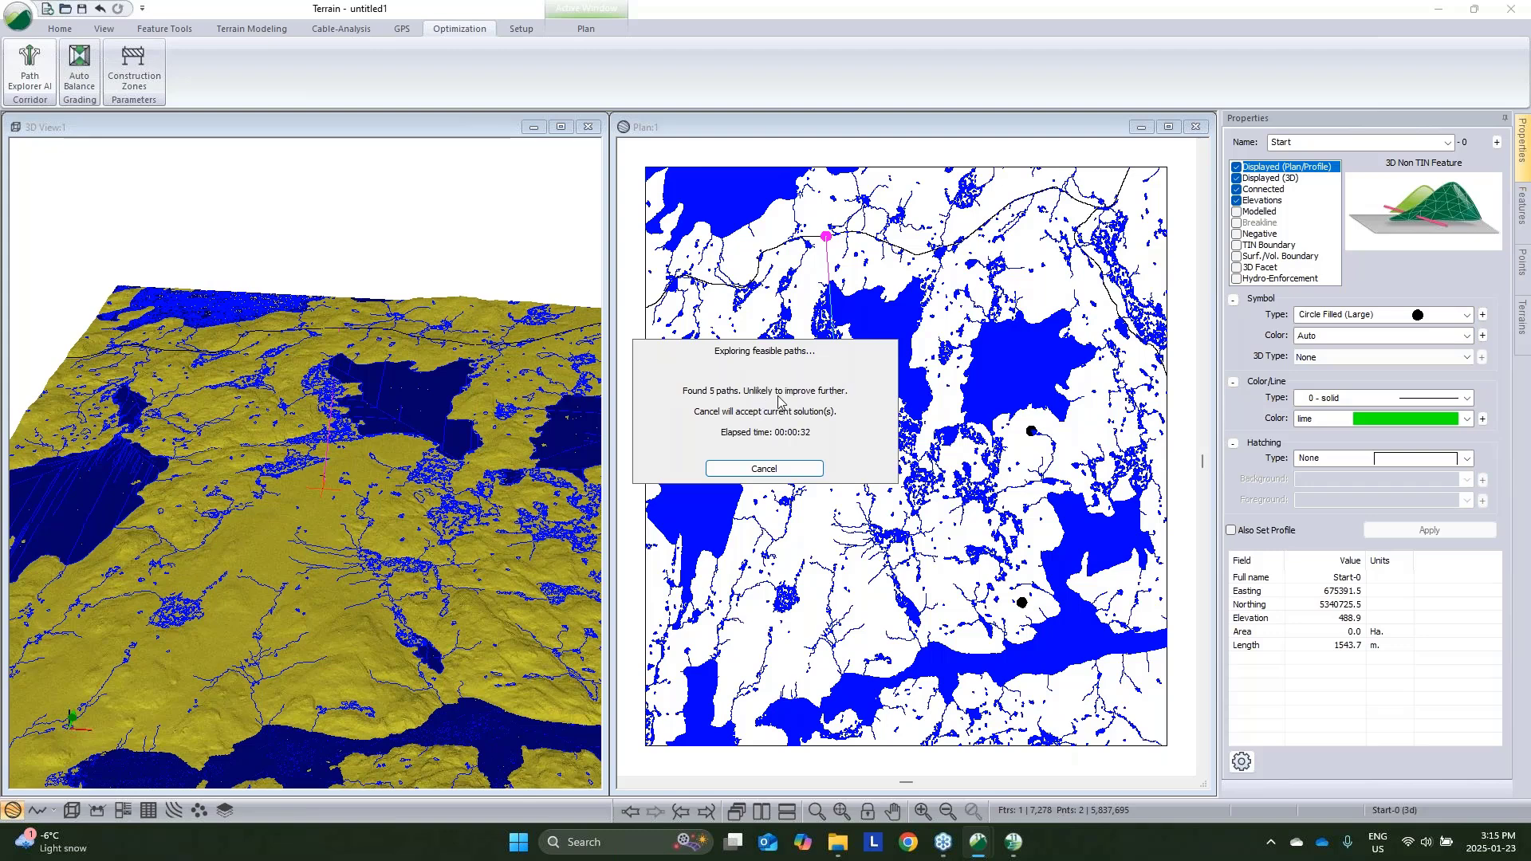
click(771, 470)
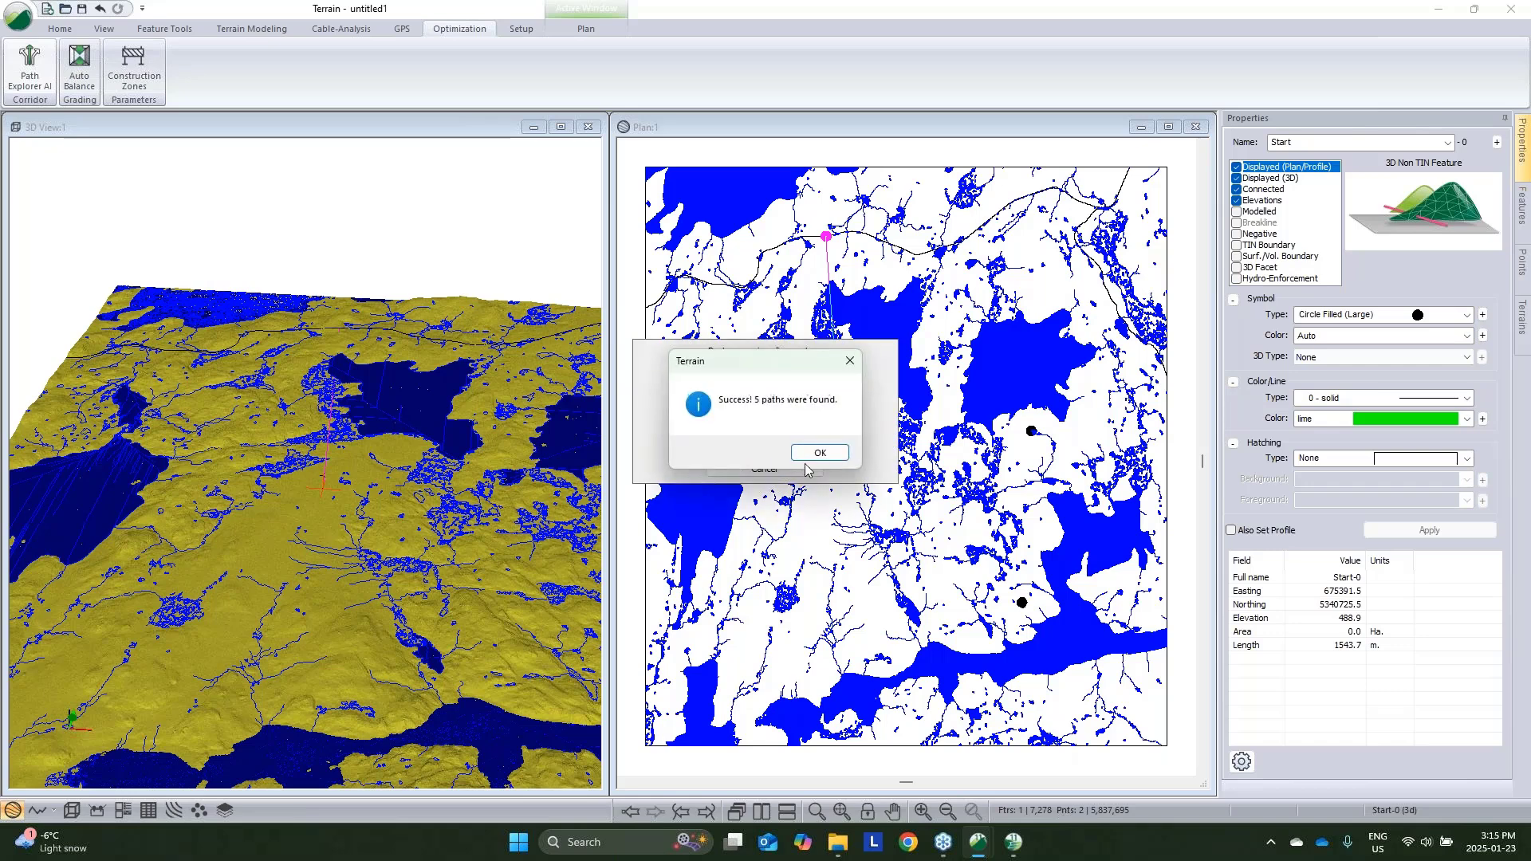
click(807, 457)
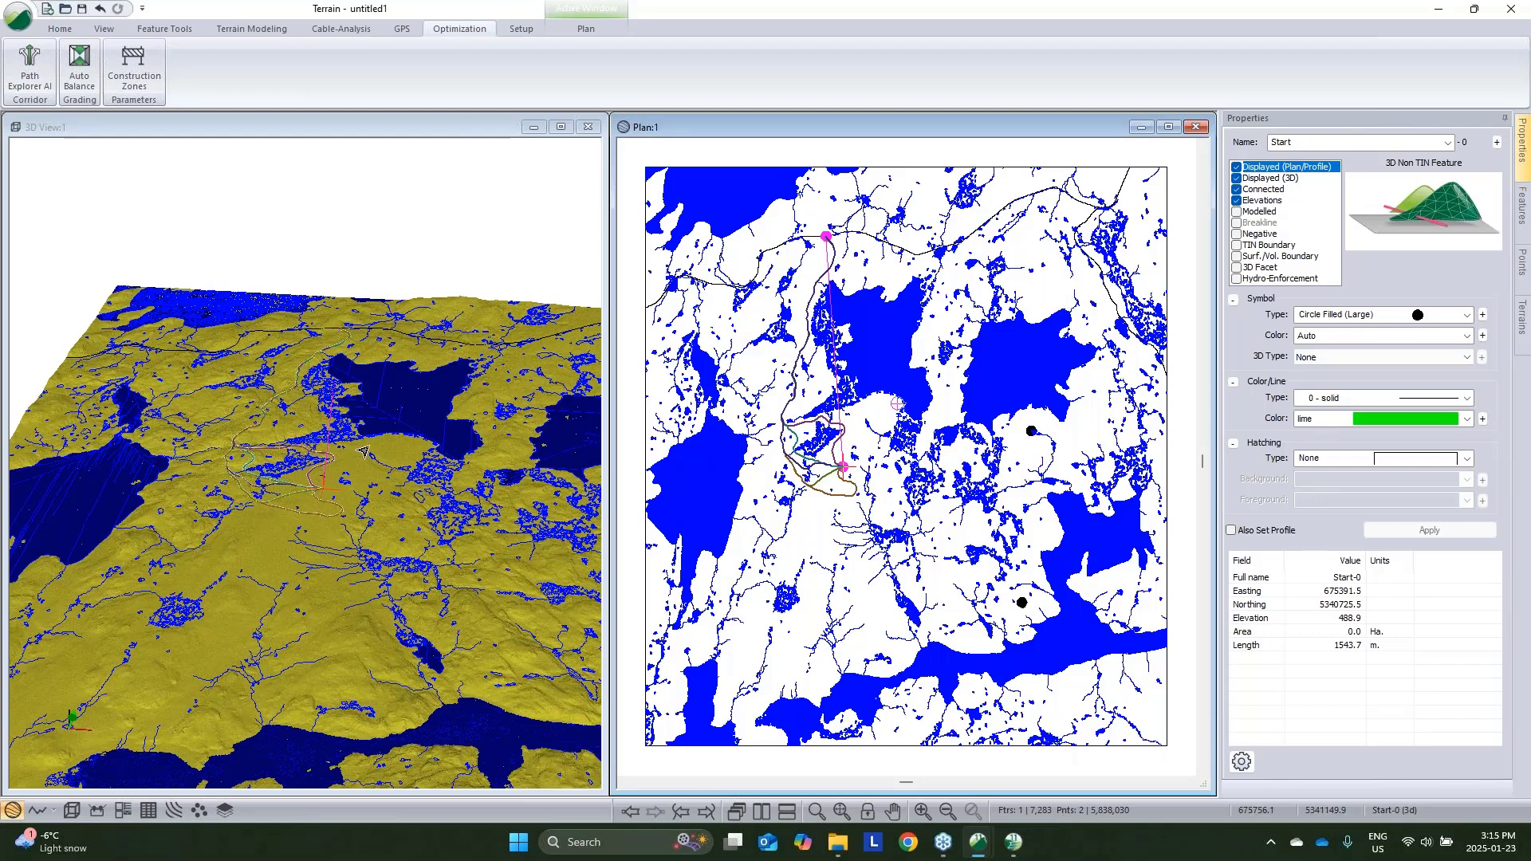
Examine the generated access road paths between the start point and the turbine in the 3D and plan views
middle_drag(326, 436, 331, 470)
scroll(313, 382, up, 2)
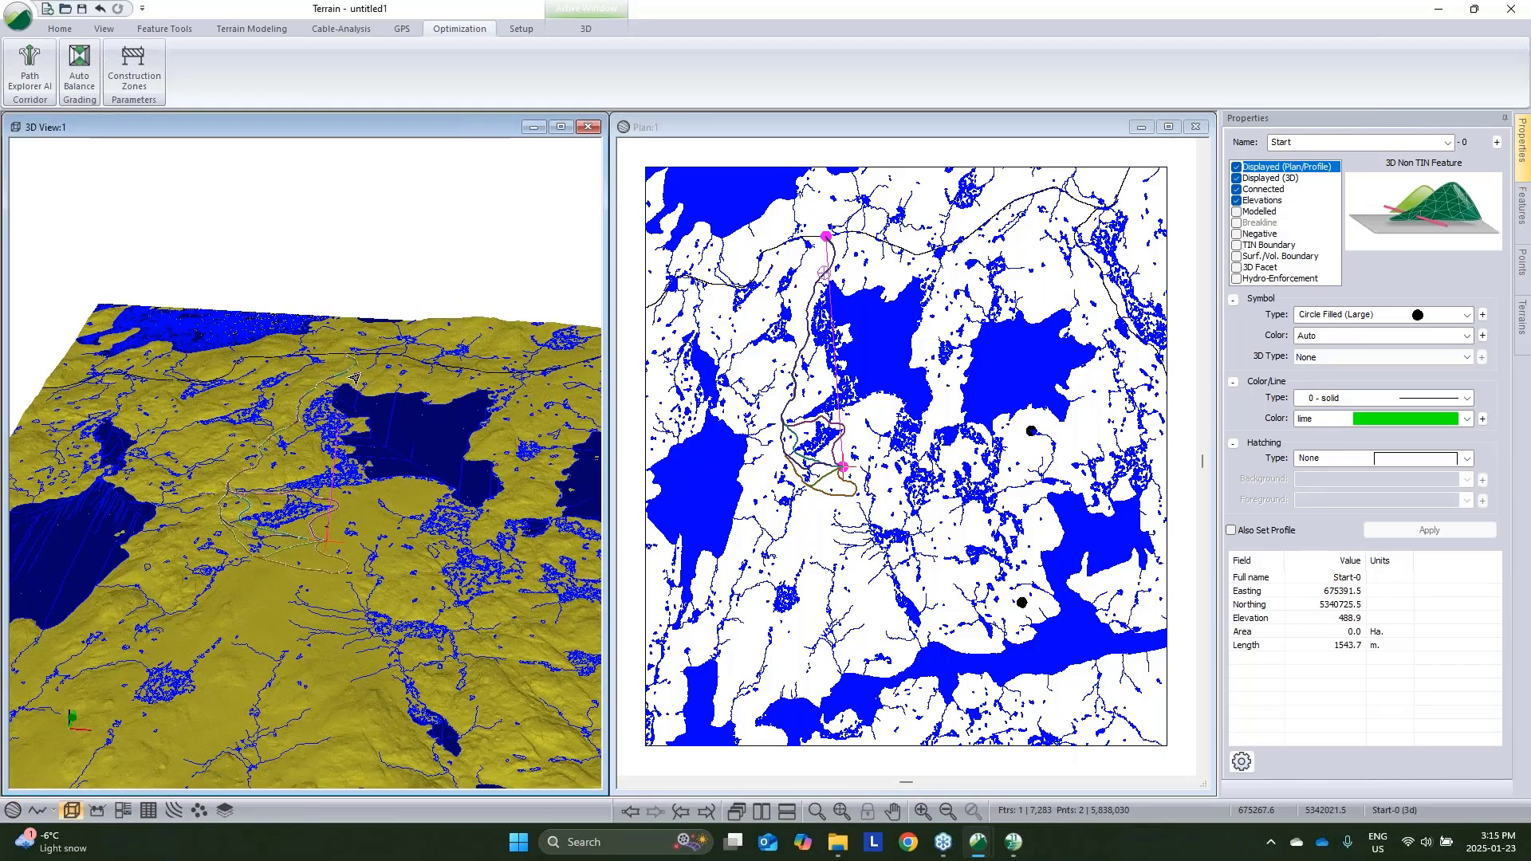
scroll(344, 354, up, 2)
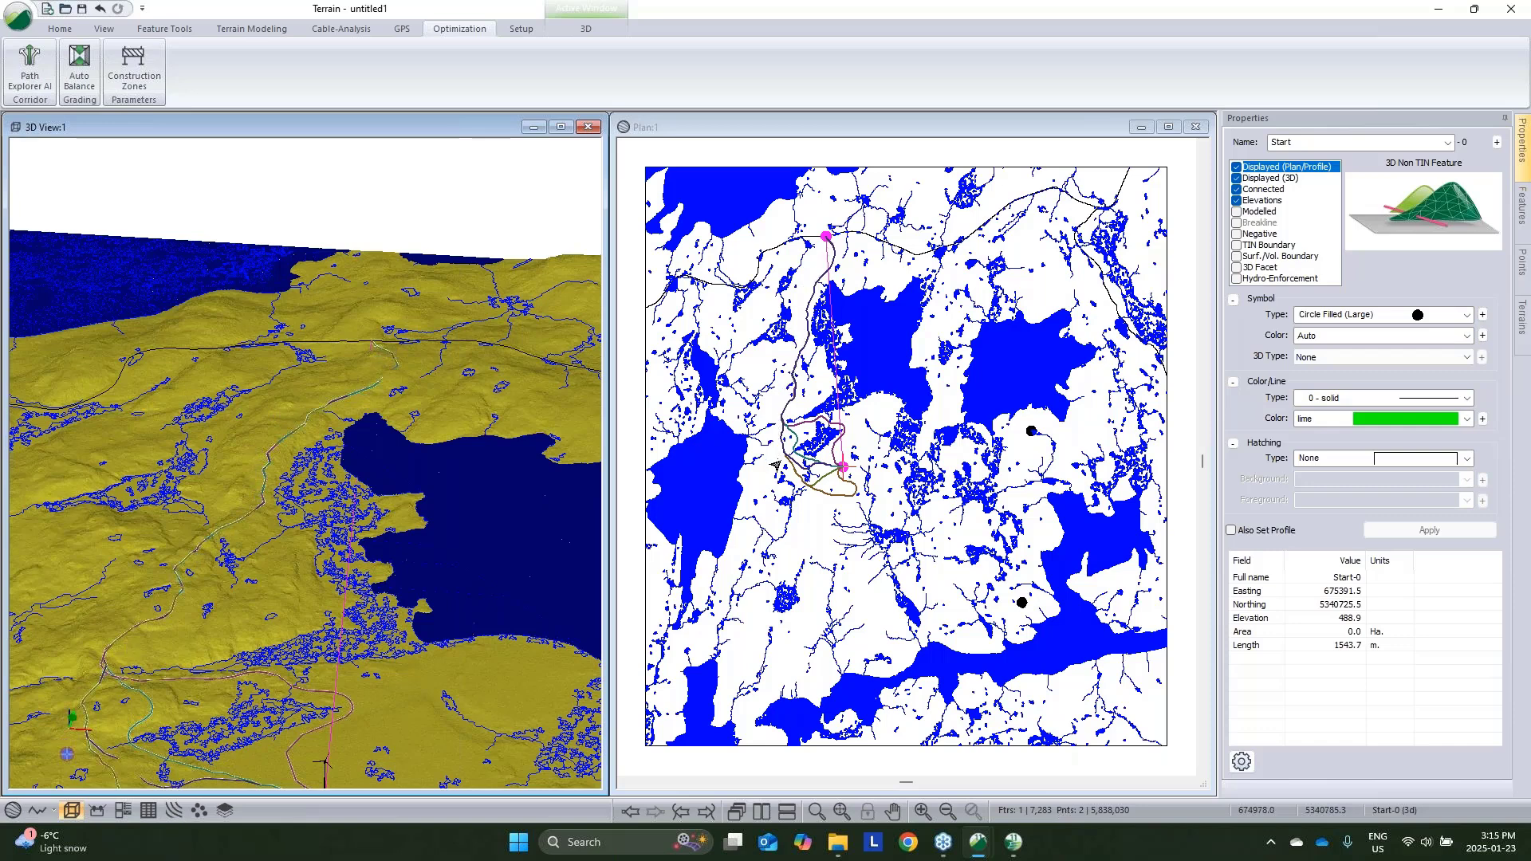
click(845, 420)
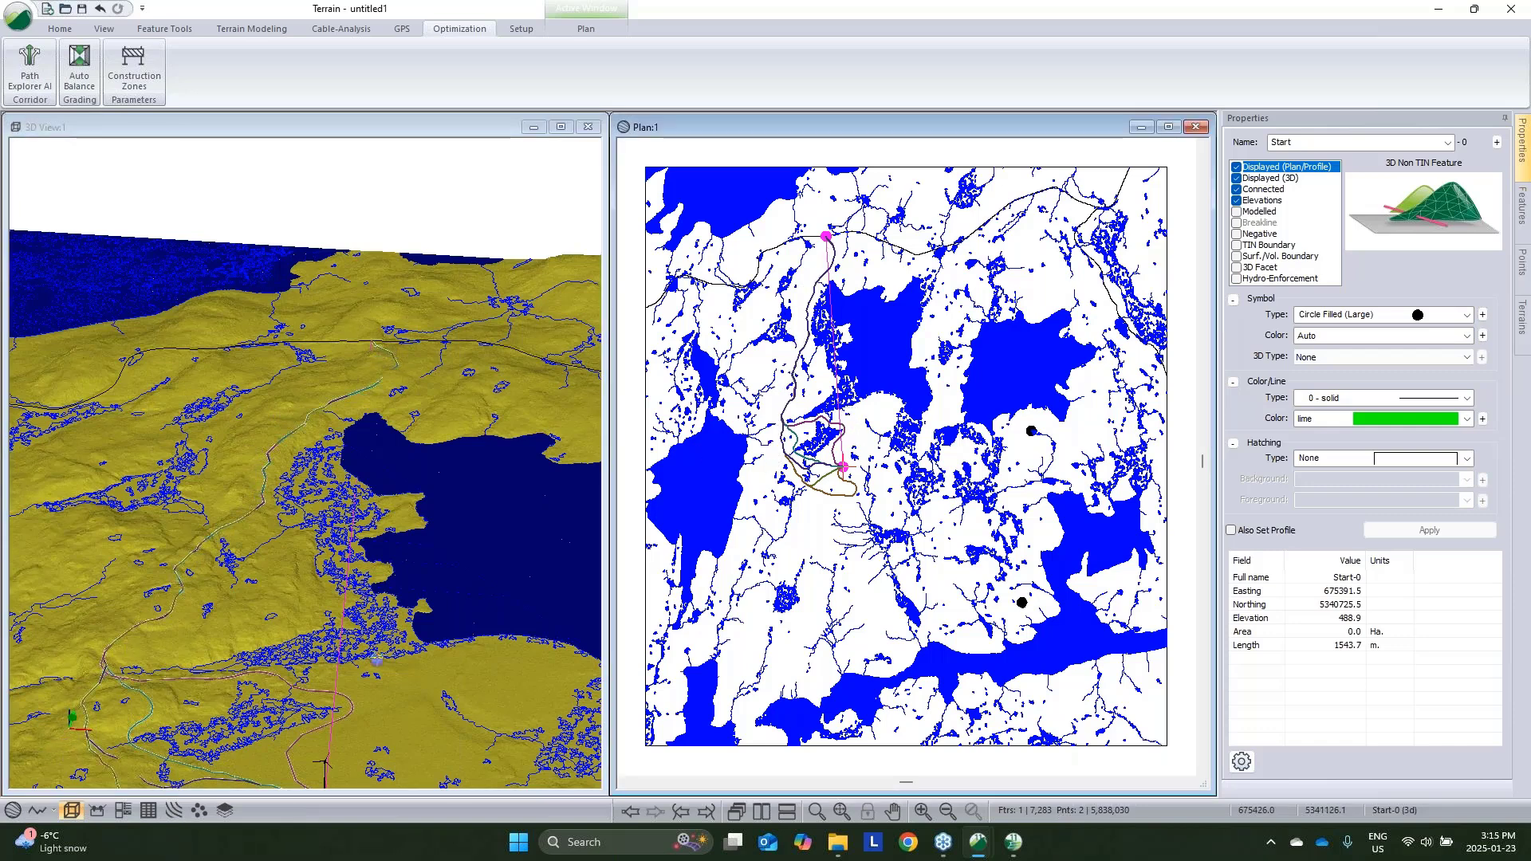
drag(847, 423, 863, 382)
click(168, 586)
scroll(300, 519, up, 3)
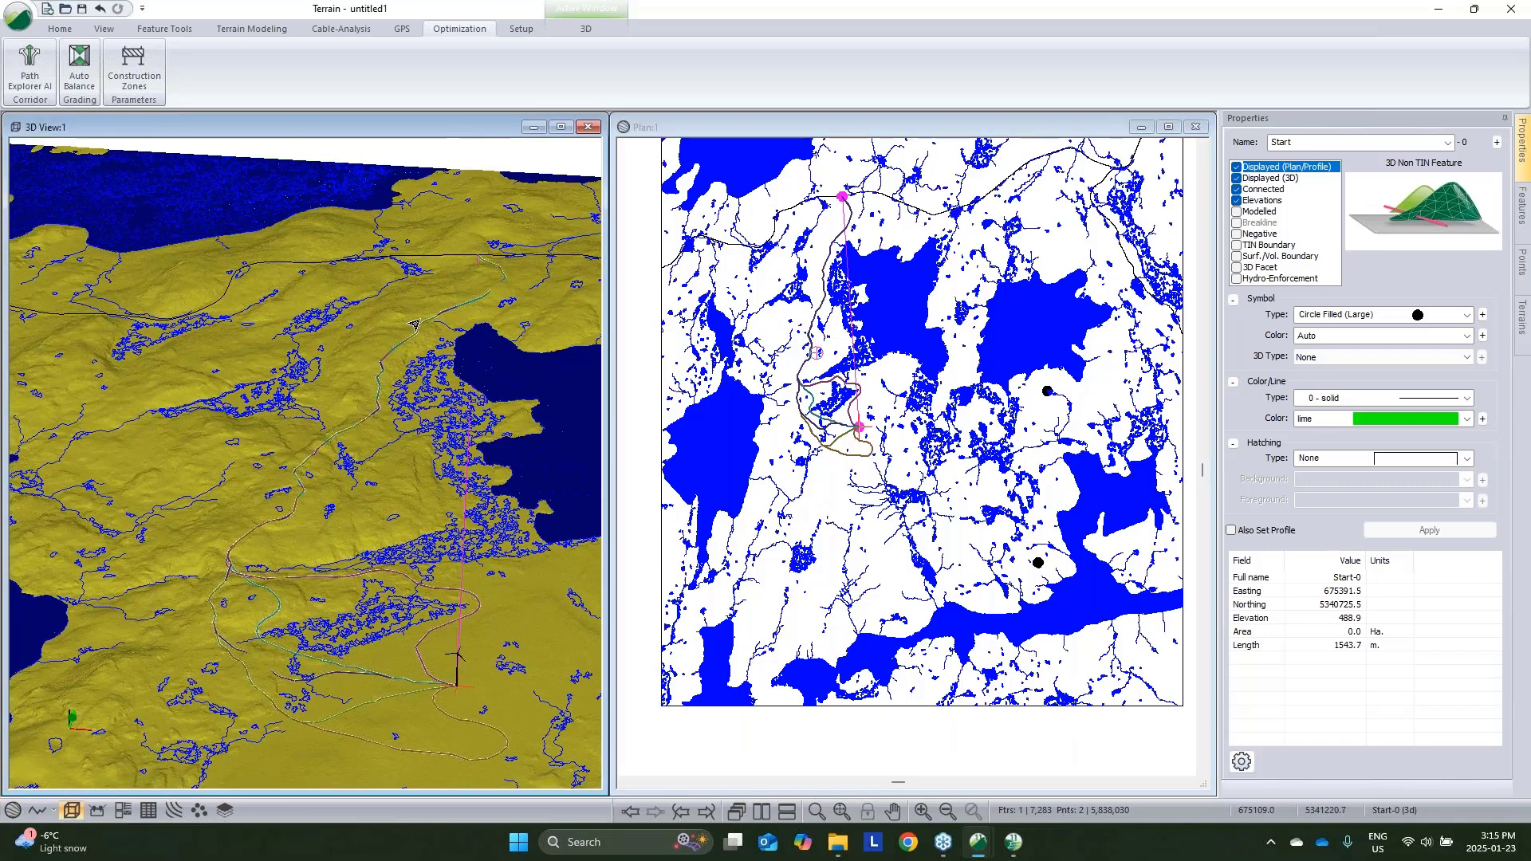
scroll(449, 287, up, 1)
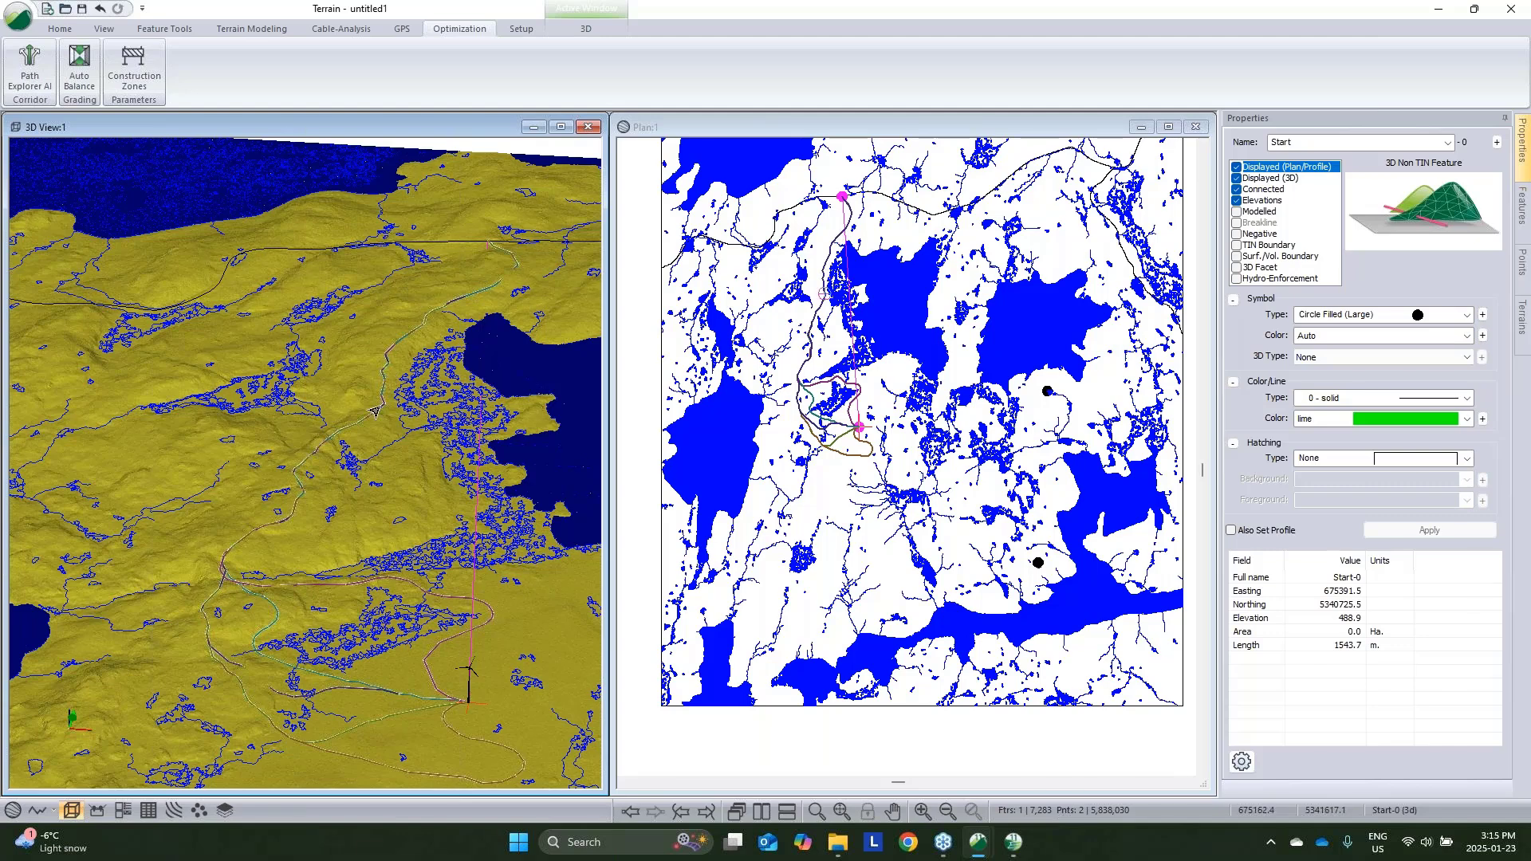
scroll(309, 458, up, 2)
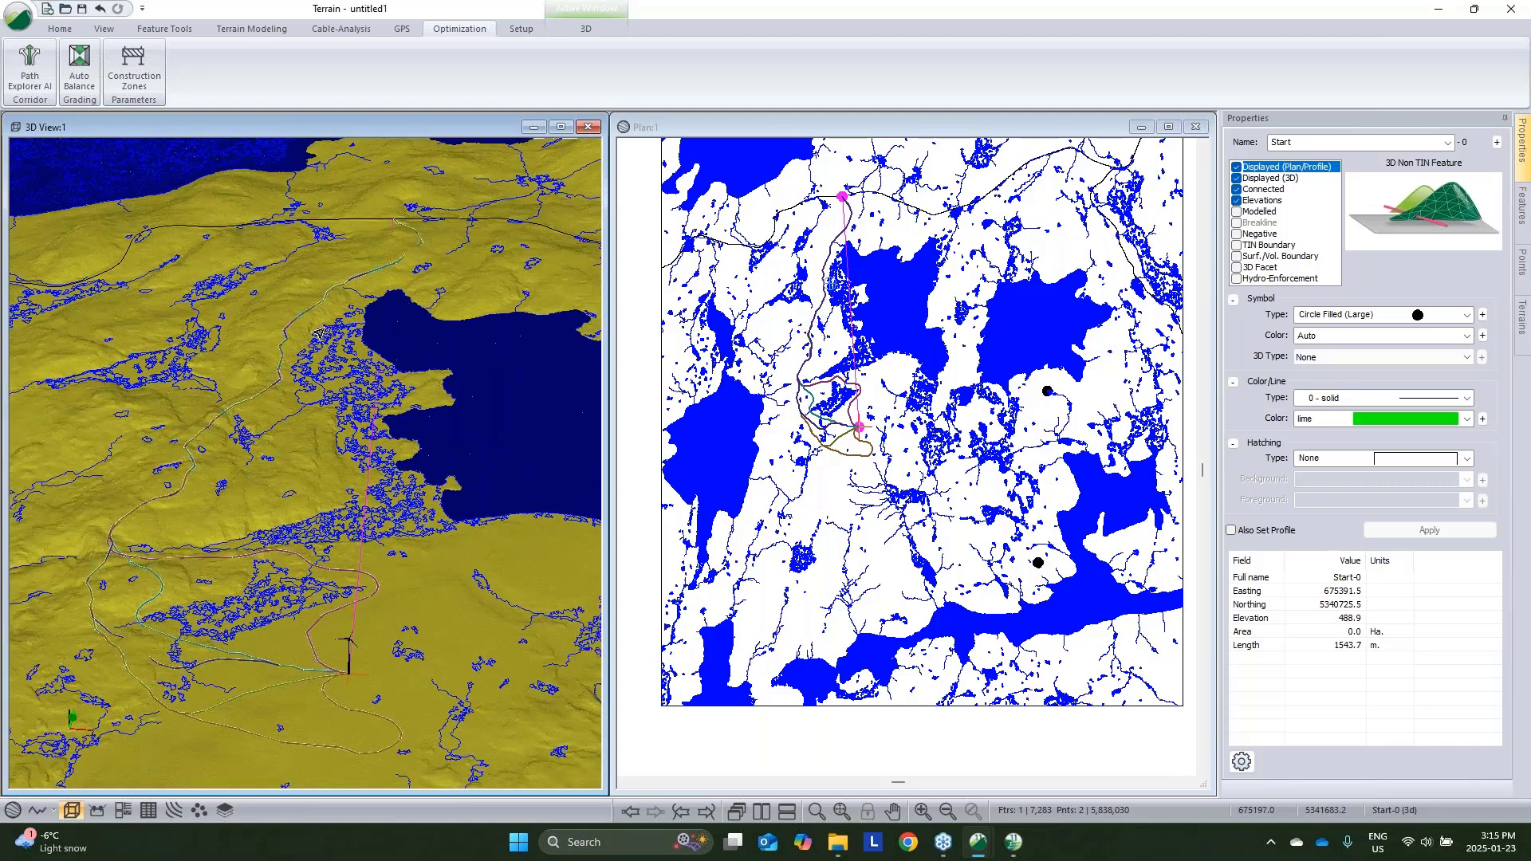
Select the generated path .XPATH_183K-0 by name to highlight its route in both views, and clear the selection
mouse_move(407, 240)
mouse_move(307, 601)
right_click(899, 403)
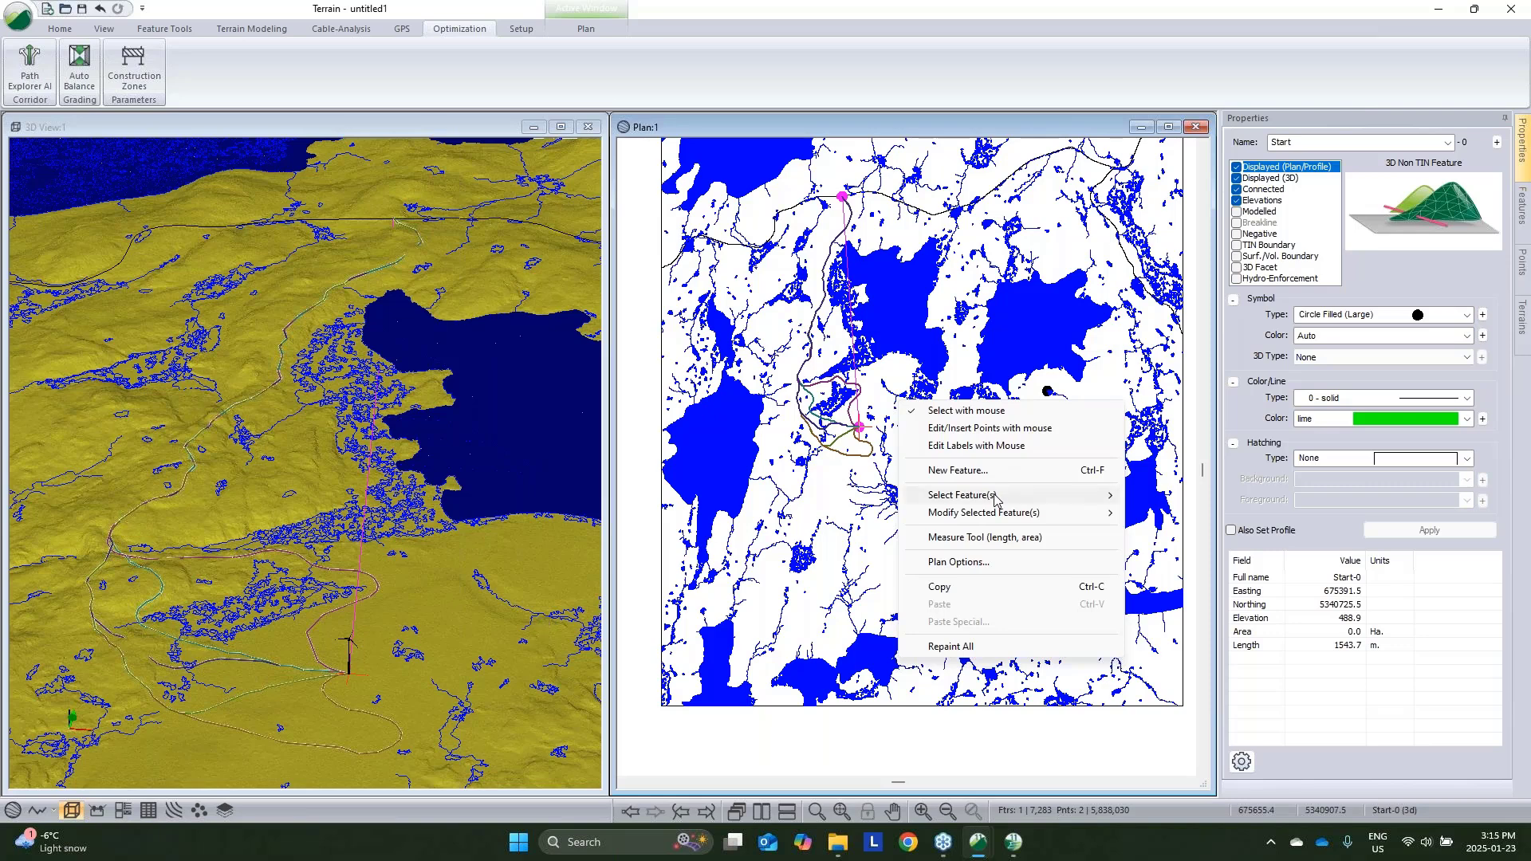
mouse_move(995, 499)
click(1173, 530)
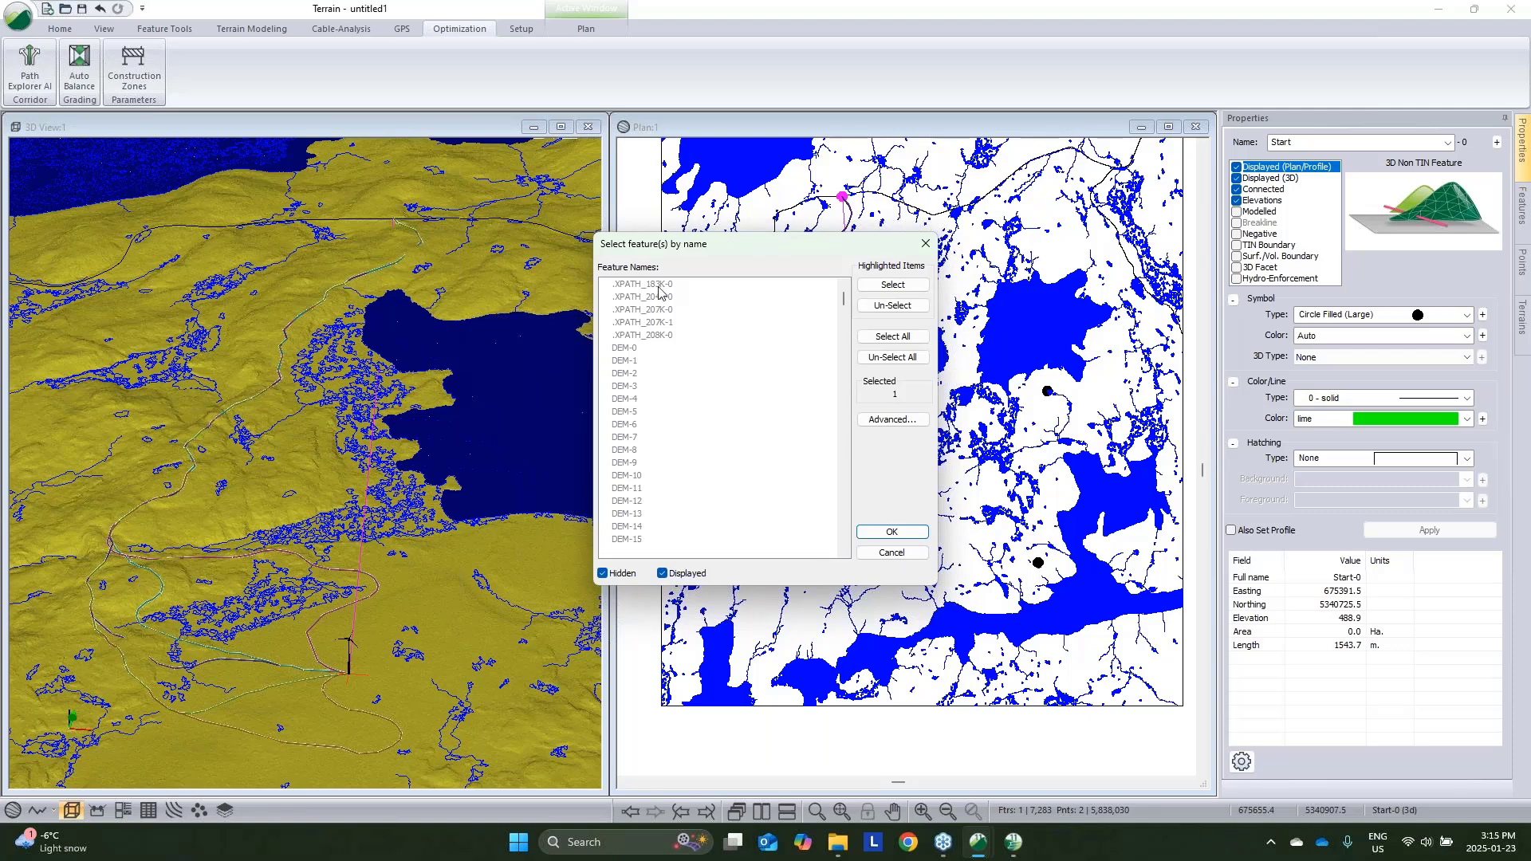
click(660, 287)
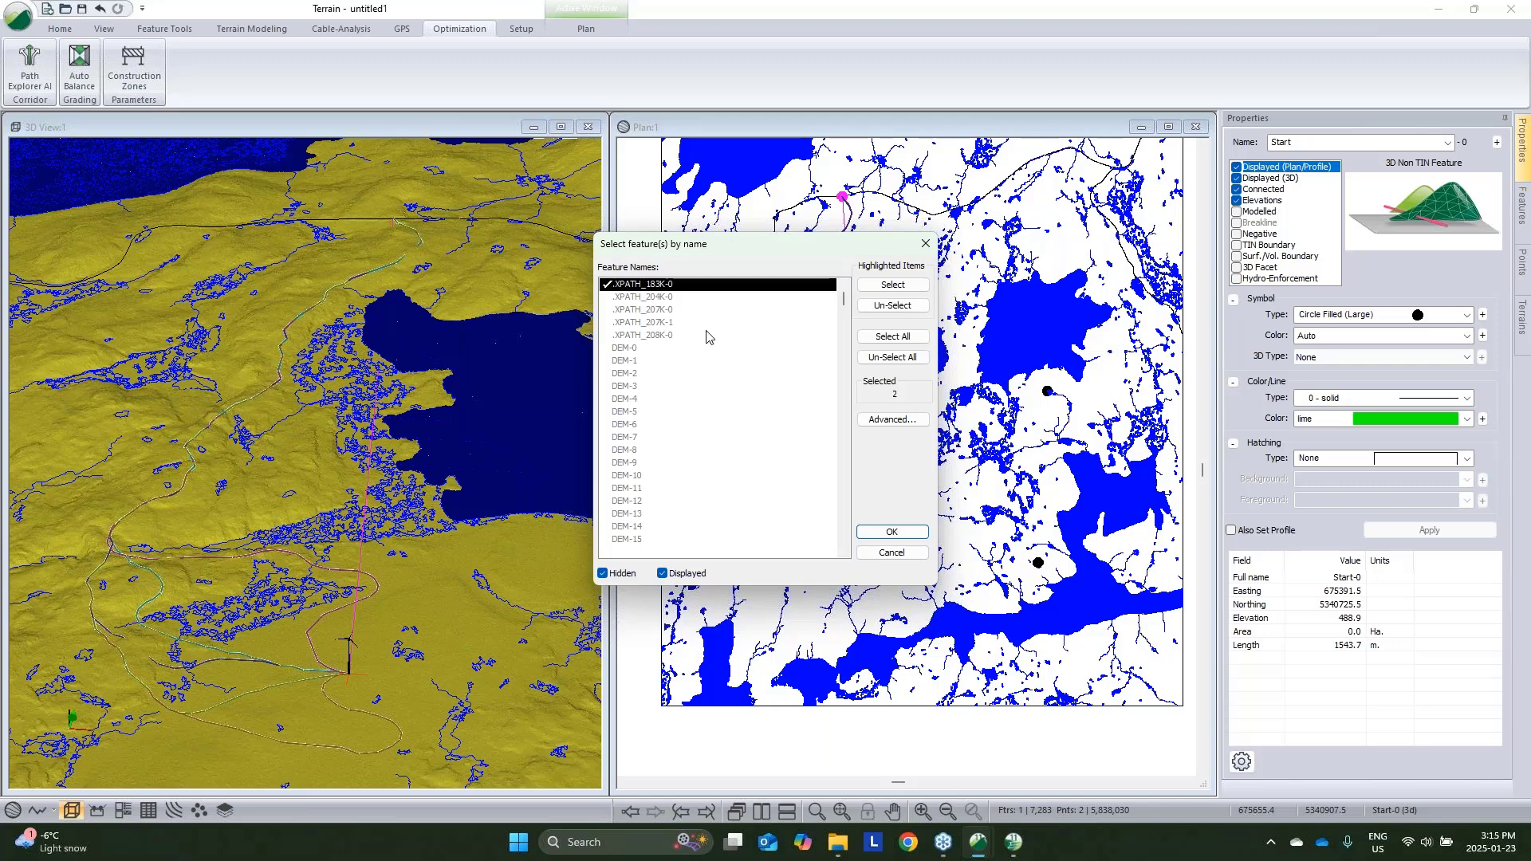
click(885, 533)
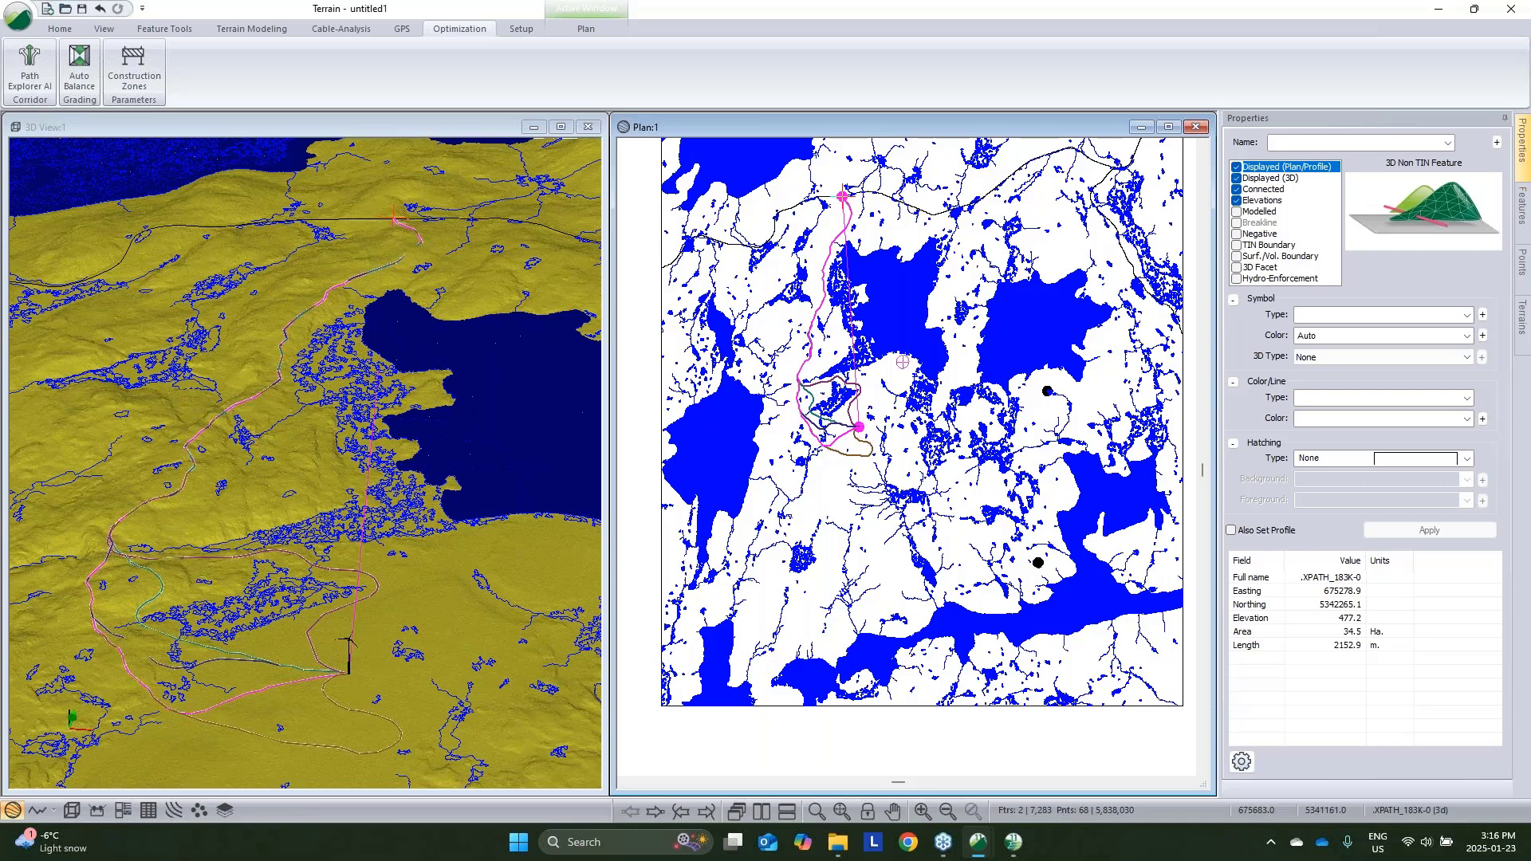
key(Escape)
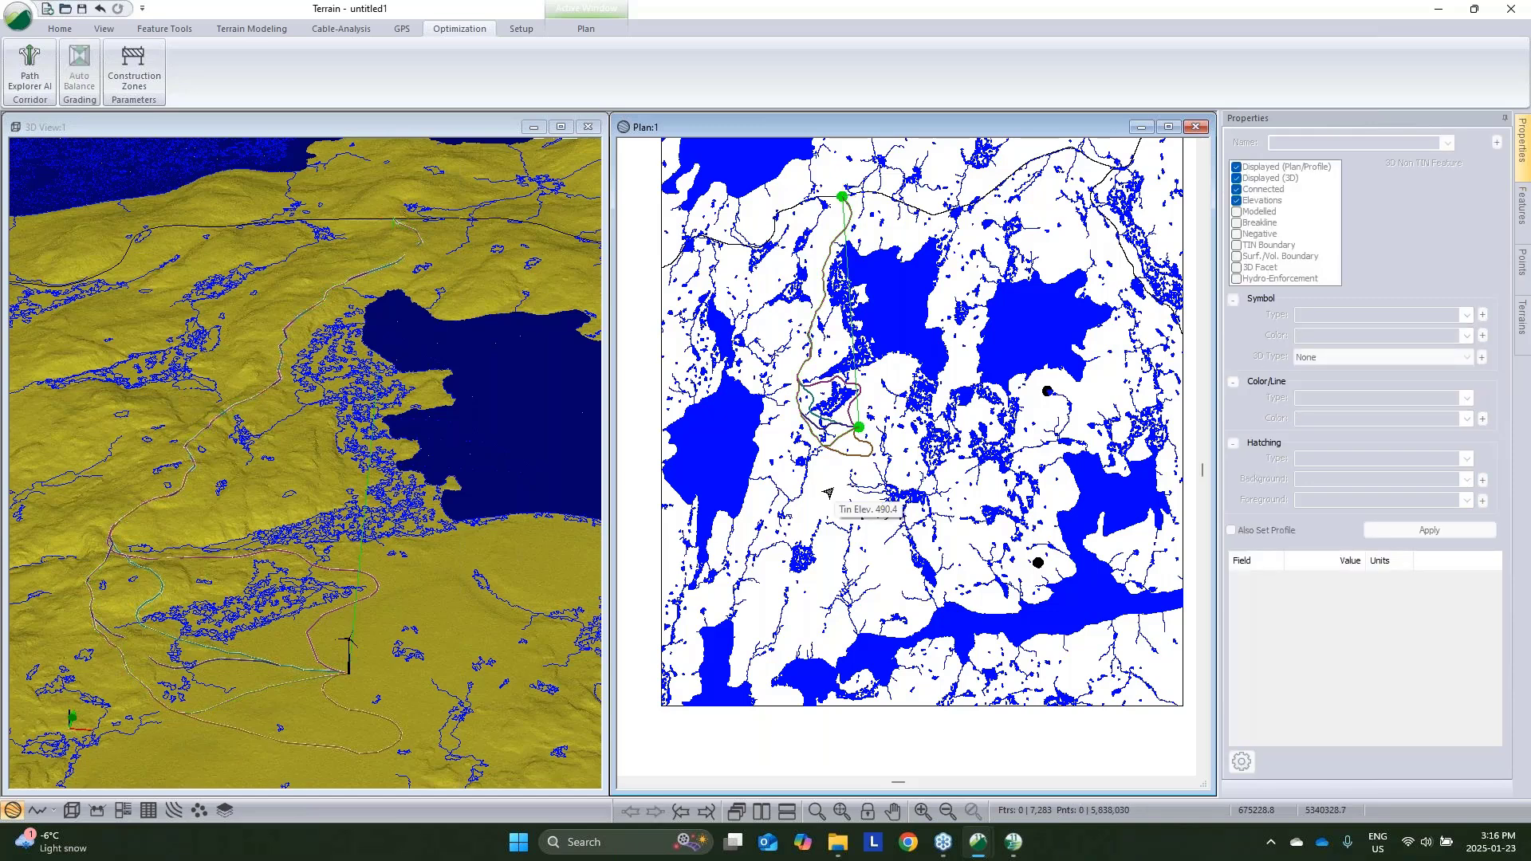
Create a feature named B to C with default elevation 100.0, running from the first turbine to the southeastern turbine
key(Insert)
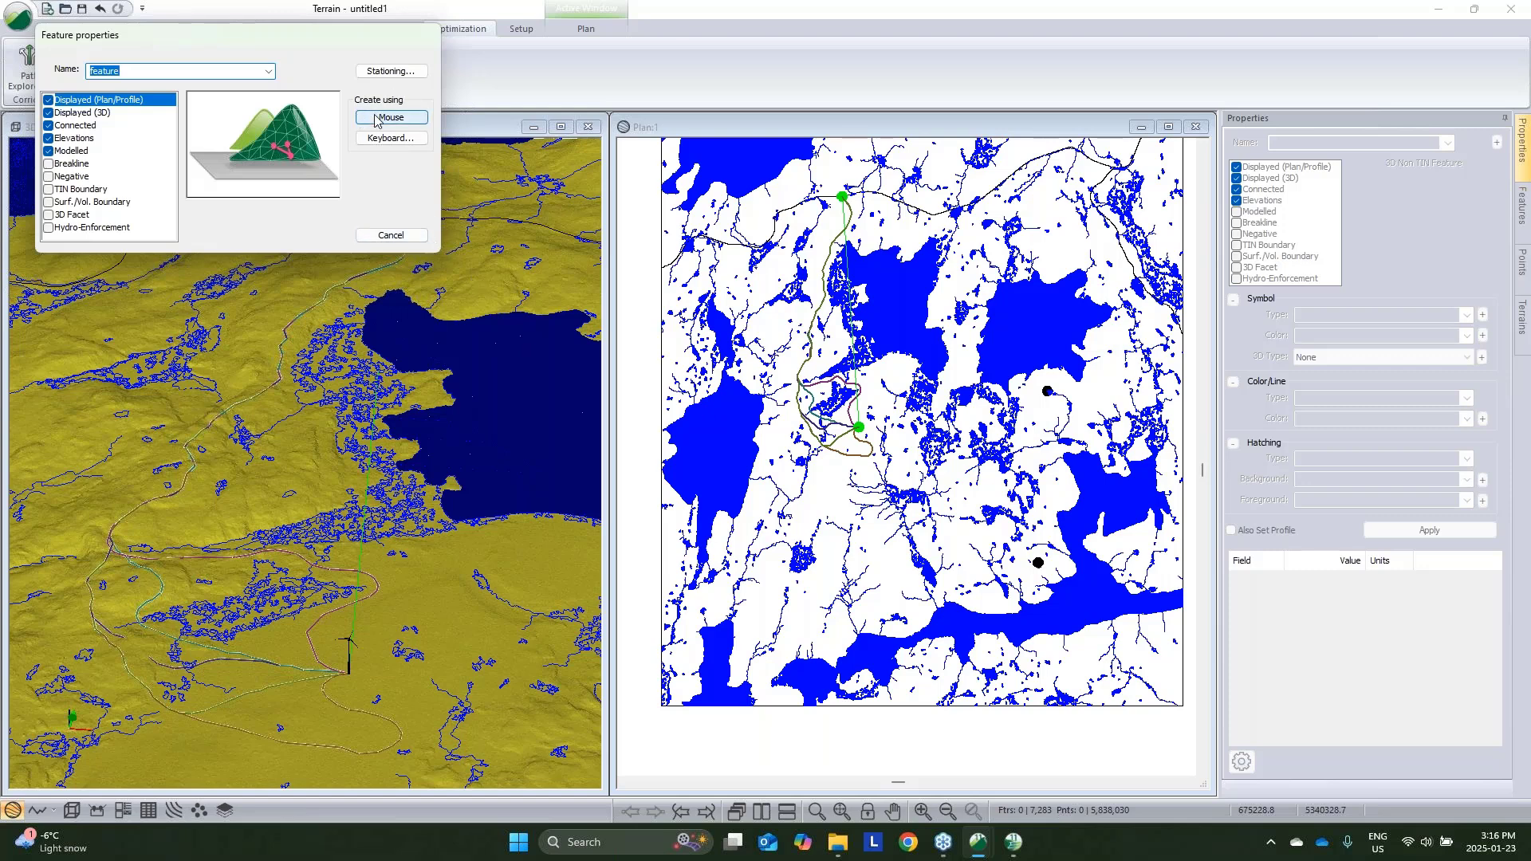
text(B to C)
click(391, 117)
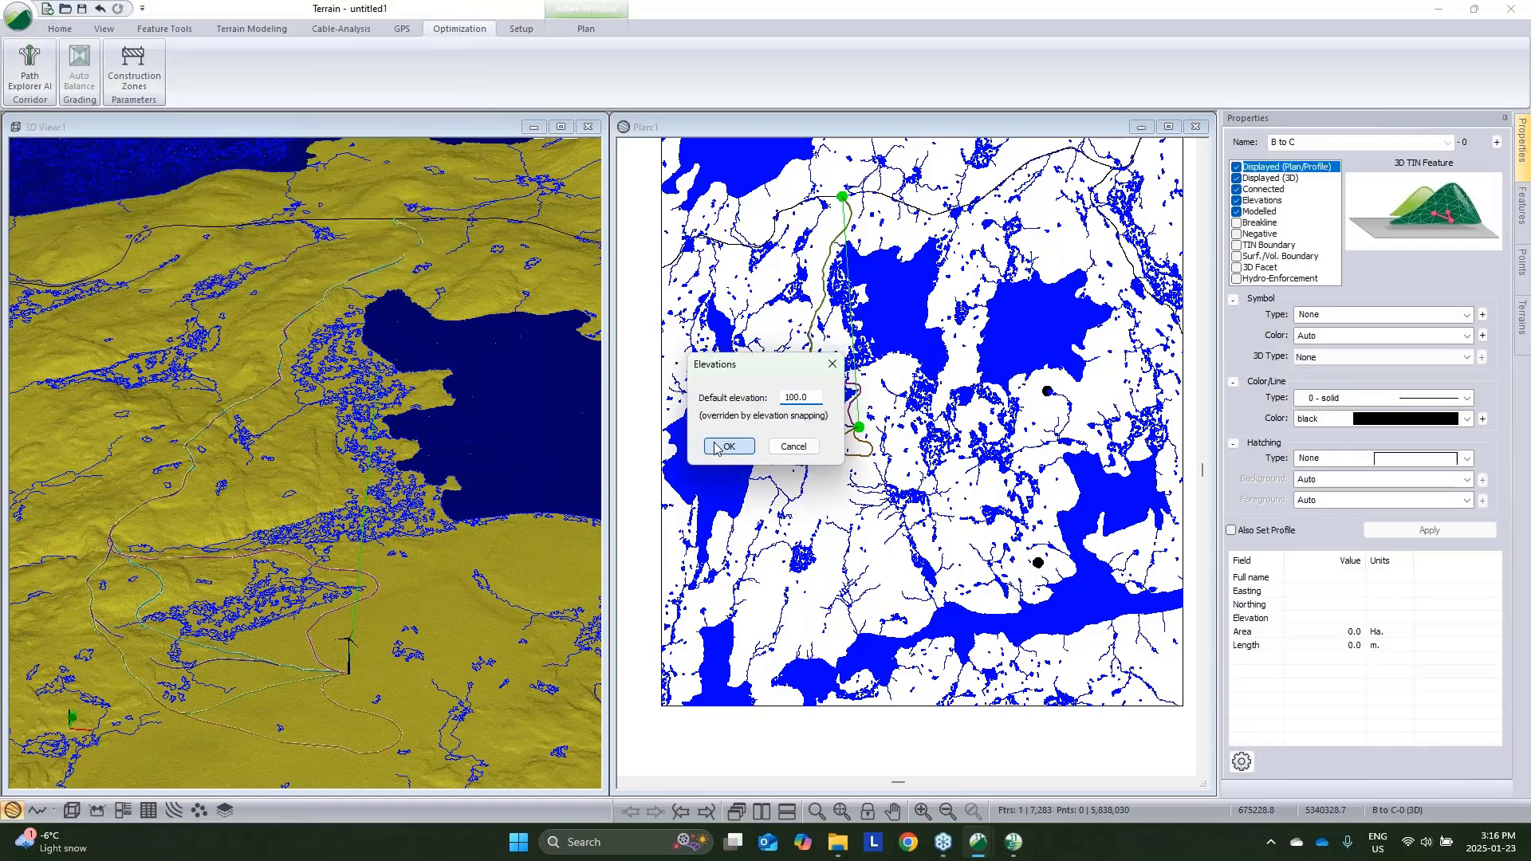
click(715, 448)
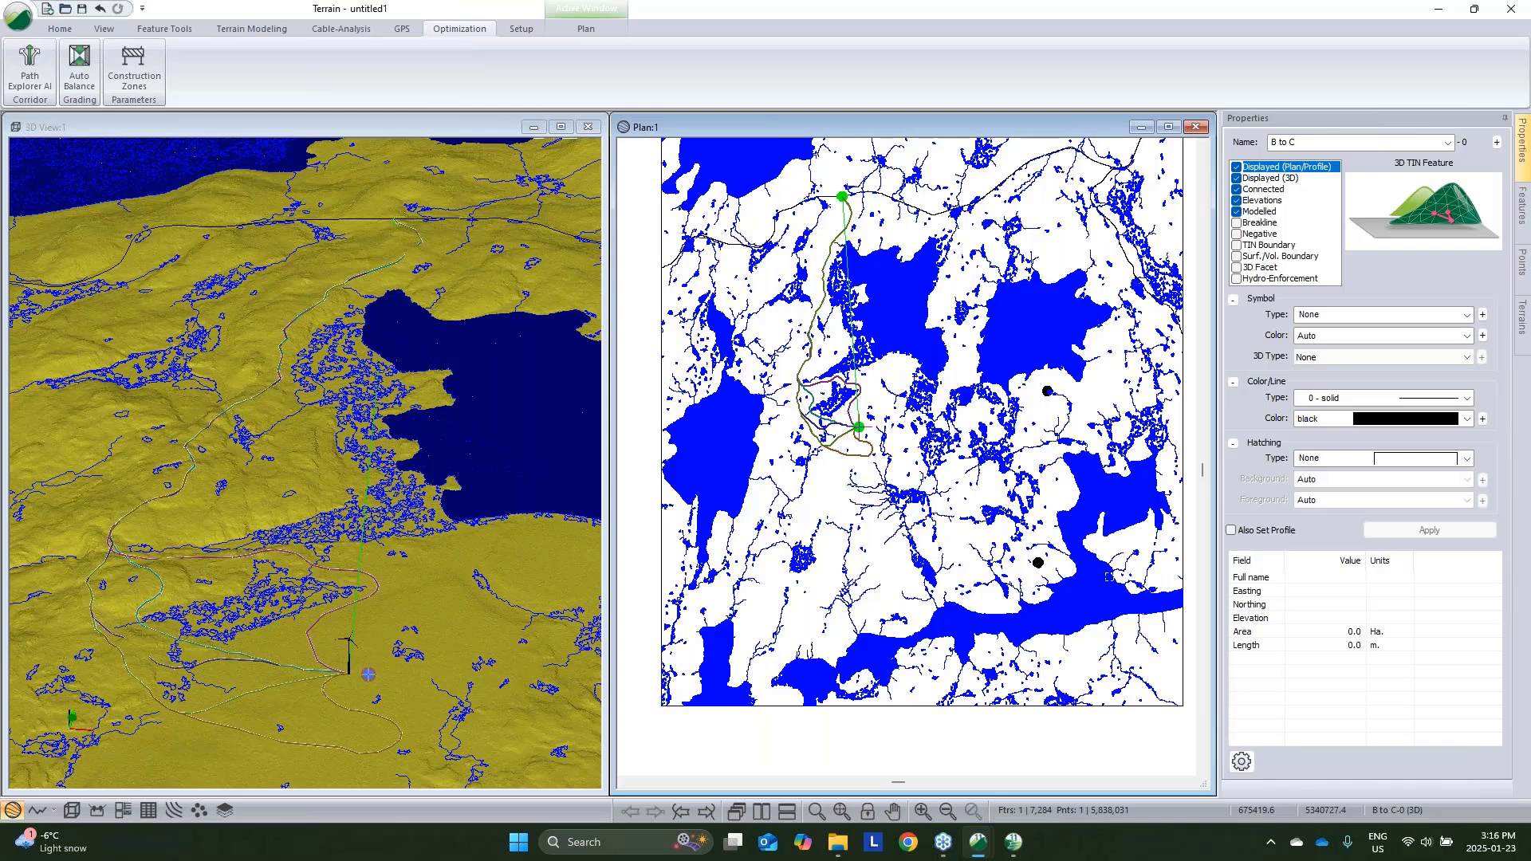
click(1046, 558)
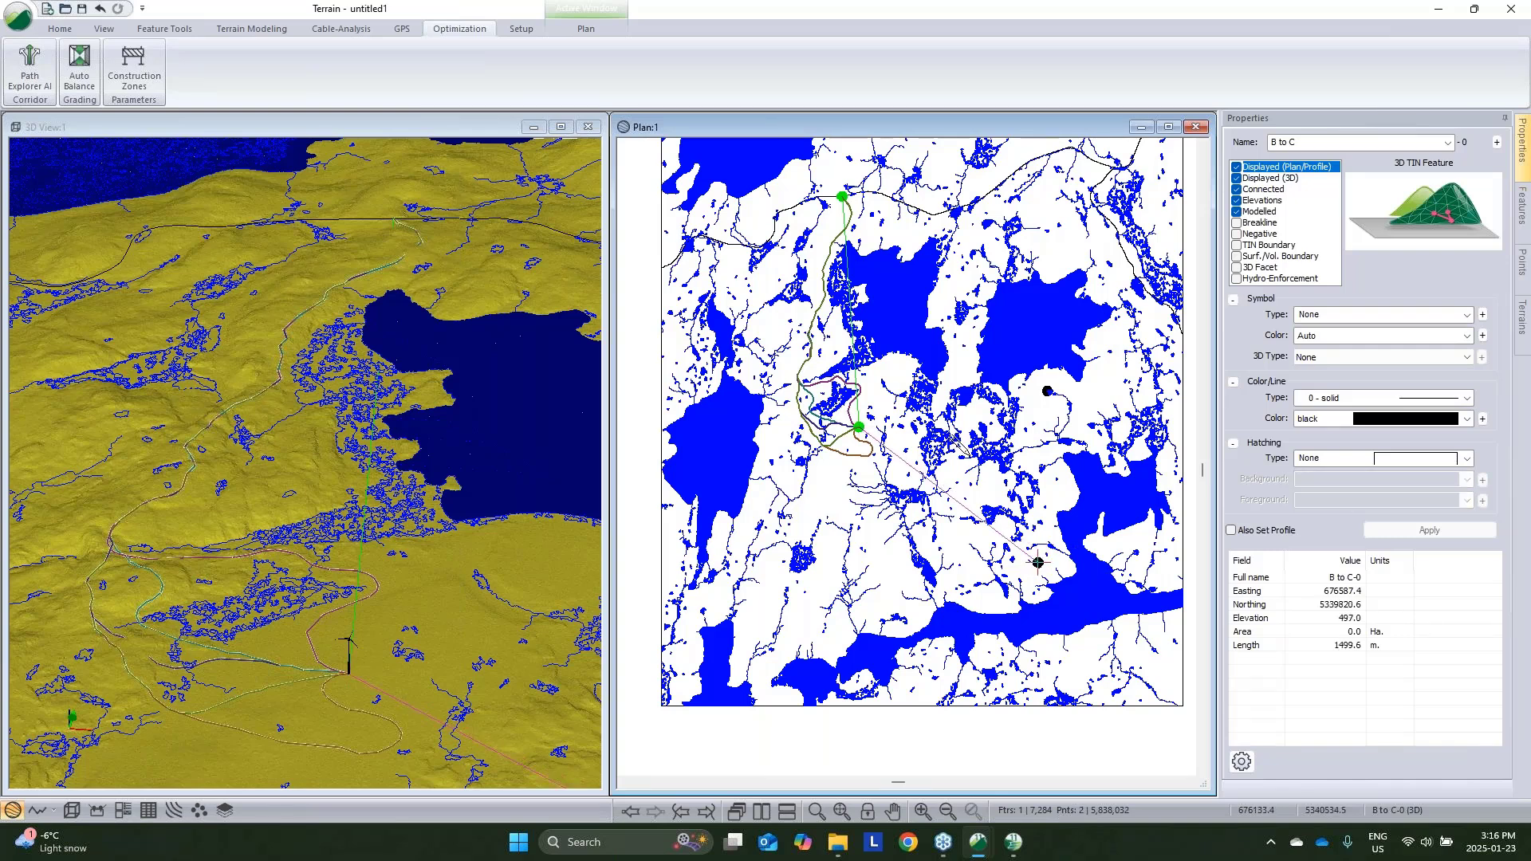
right_click(1038, 563)
click(1025, 468)
Set up Path Explorer for the B to C feature so that existing features are not removed
drag(237, 611, 152, 470)
scroll(315, 548, up, 3)
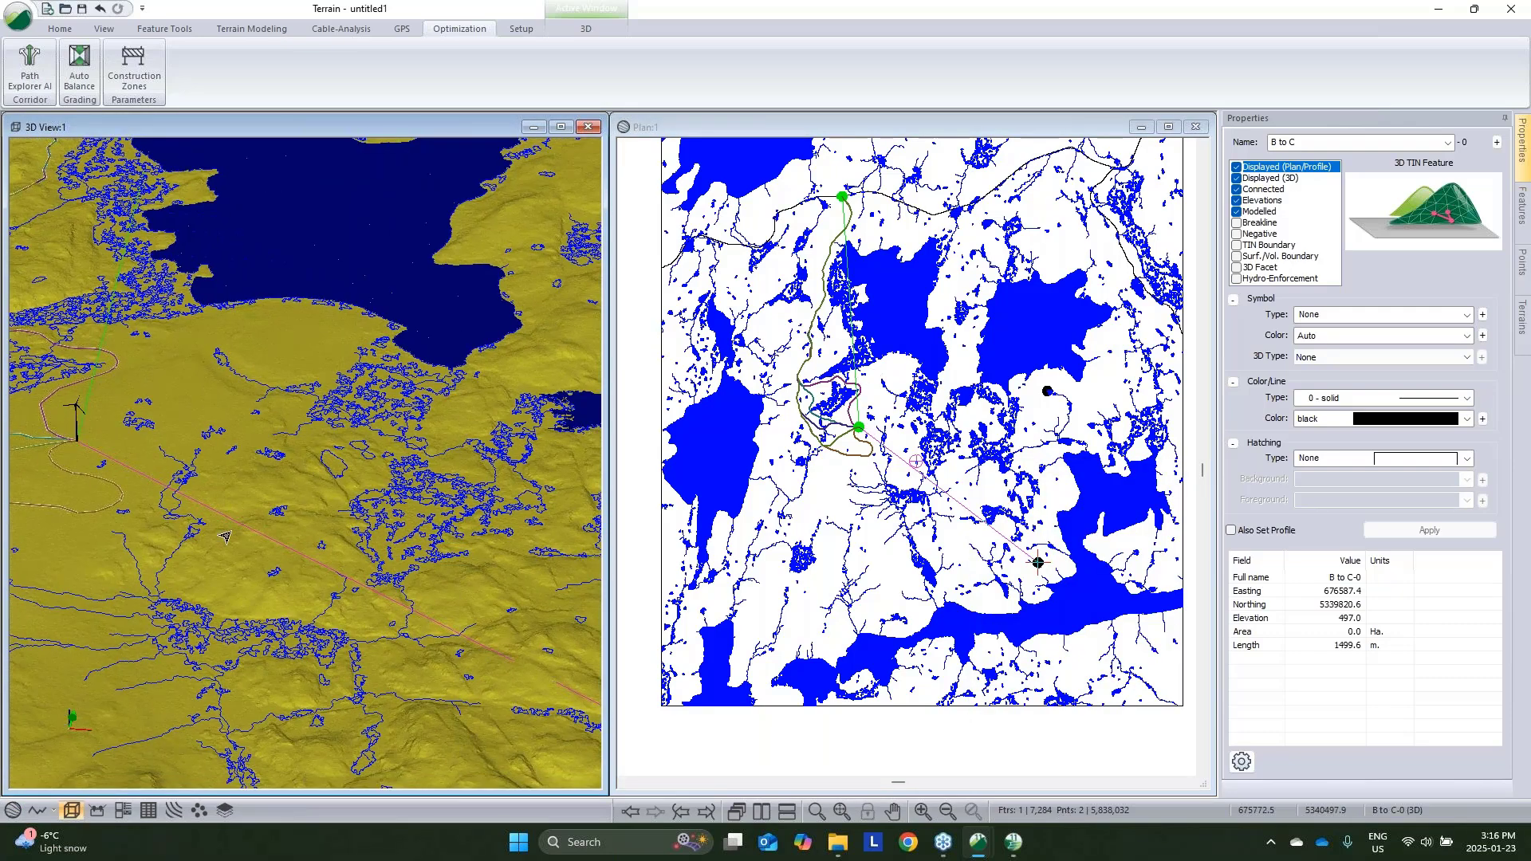
scroll(191, 515, up, 3)
scroll(346, 590, up, 5)
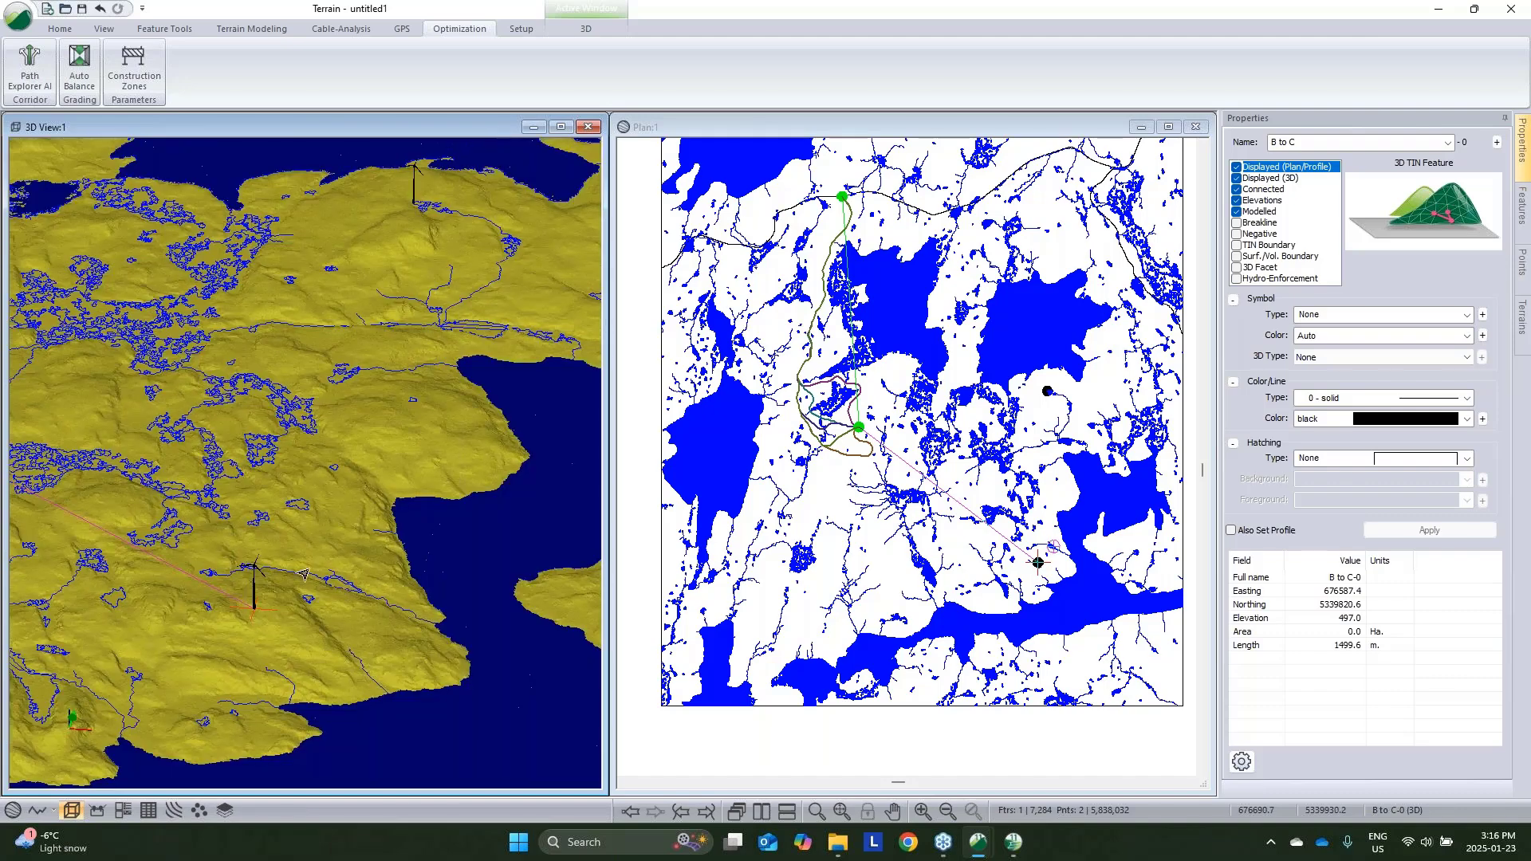
mouse_move(297, 577)
mouse_down()
mouse_move(260, 543)
mouse_move(527, 550)
mouse_up()
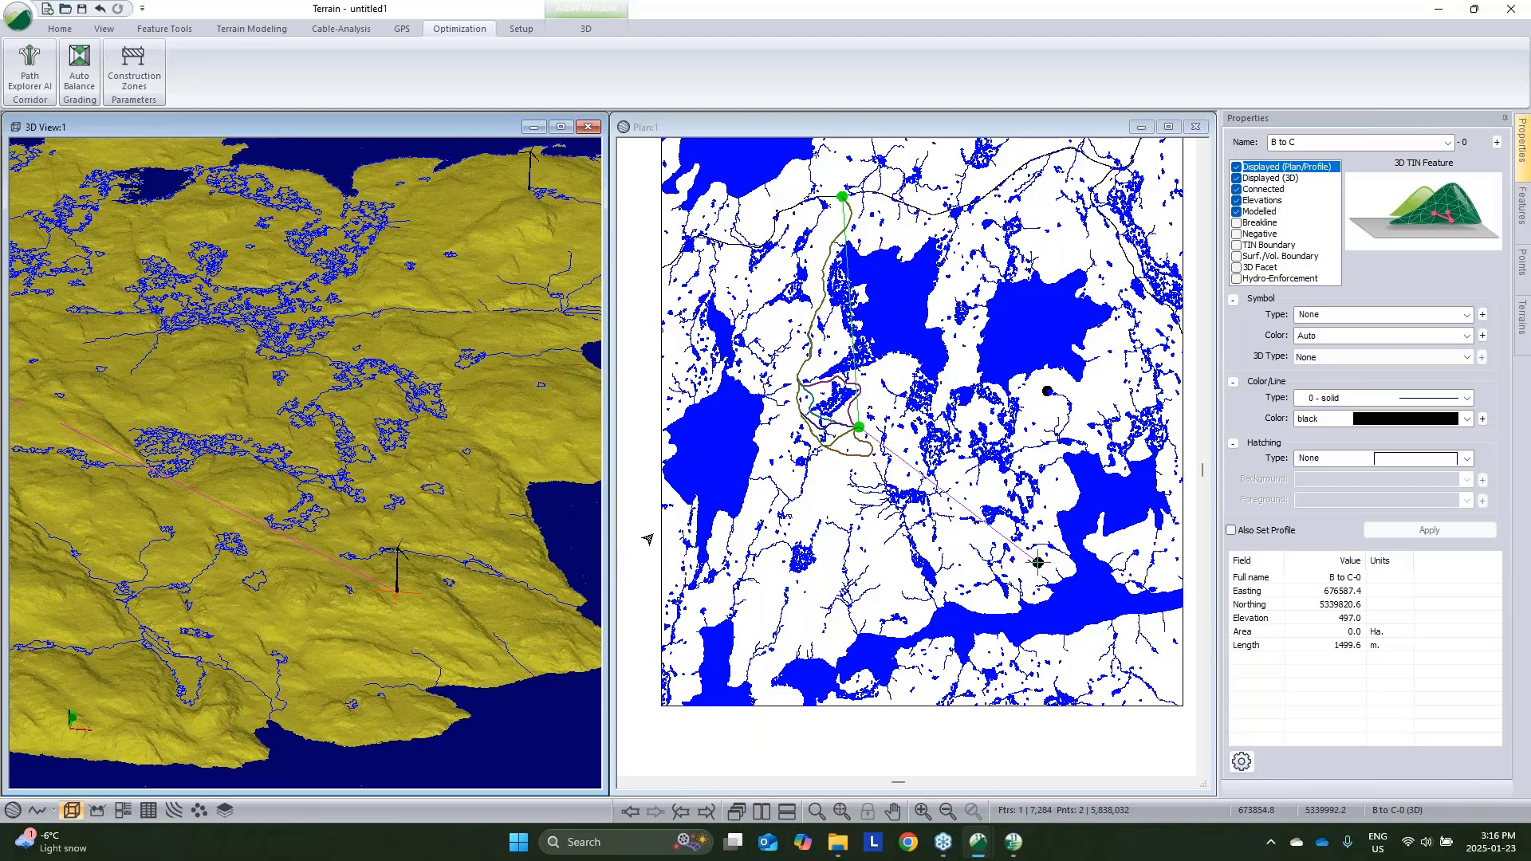
click(32, 74)
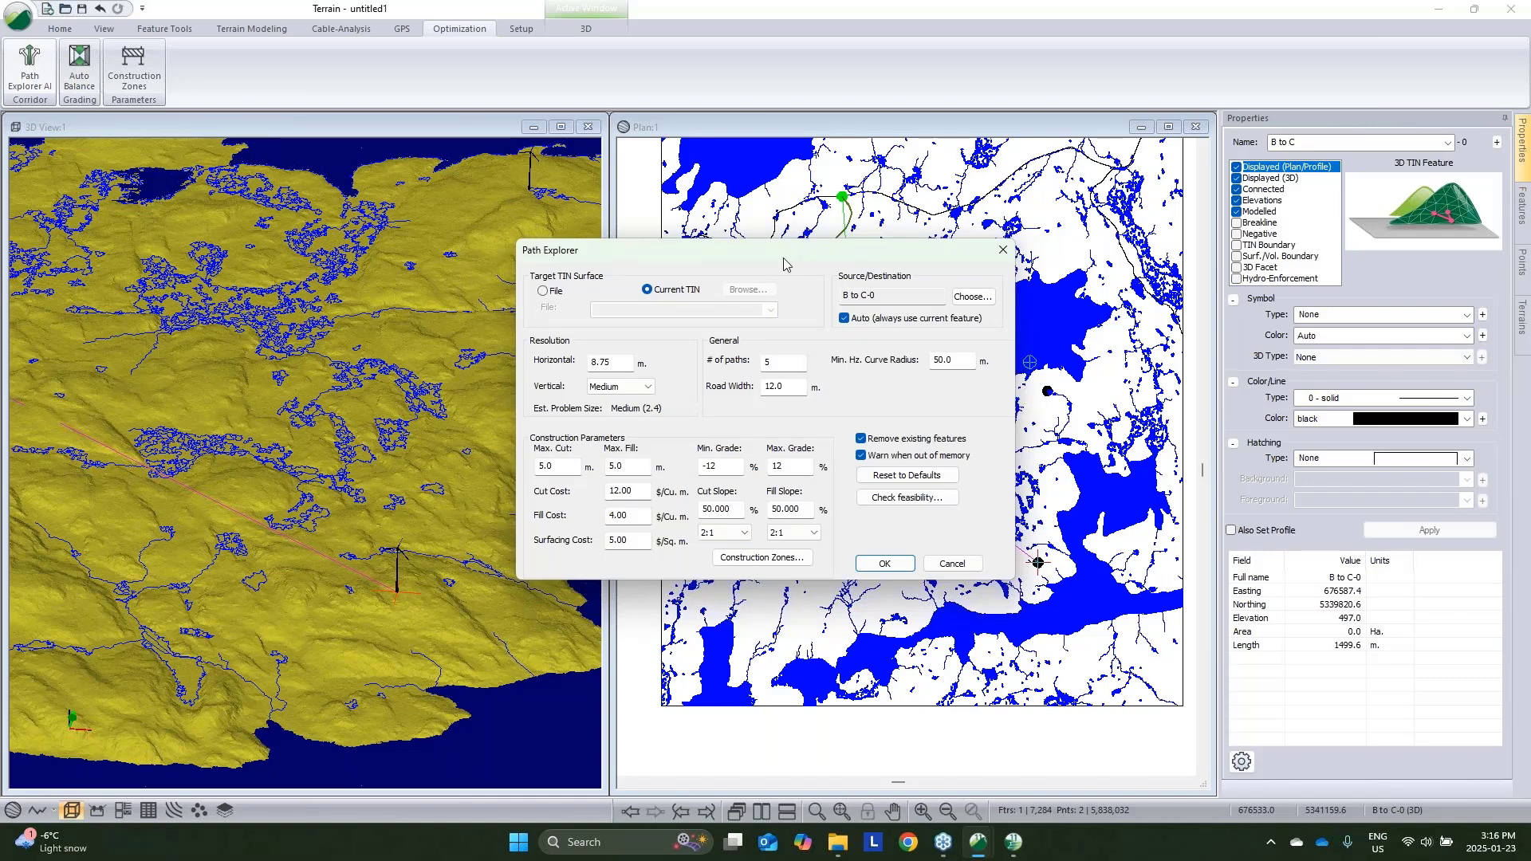
drag(788, 260, 458, 172)
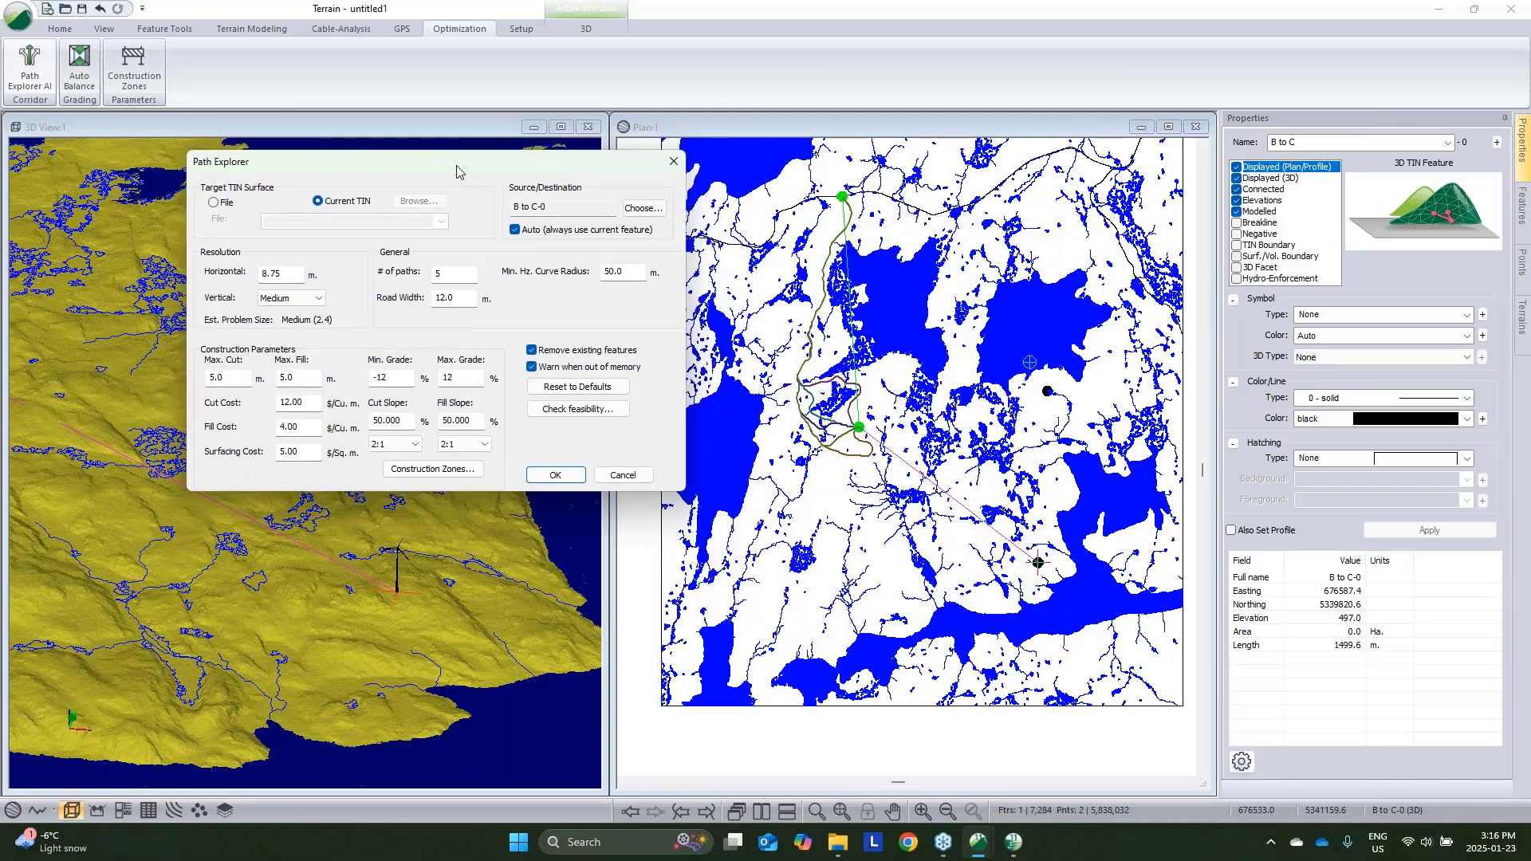
click(534, 353)
click(464, 445)
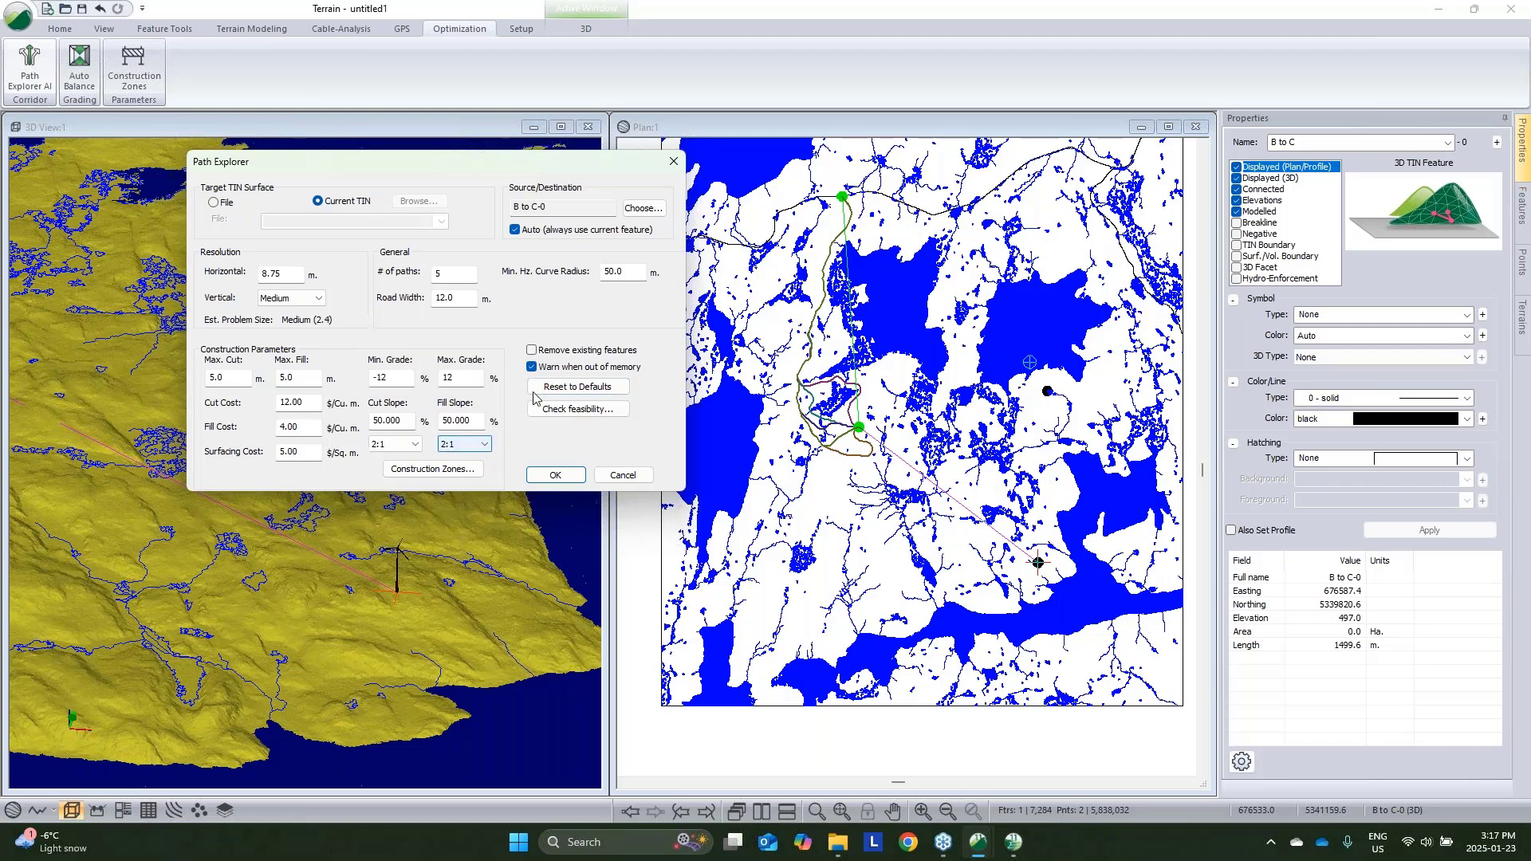
Restrict the allowable approach directions to east at the source, and to west and northwest at the destination
click(636, 209)
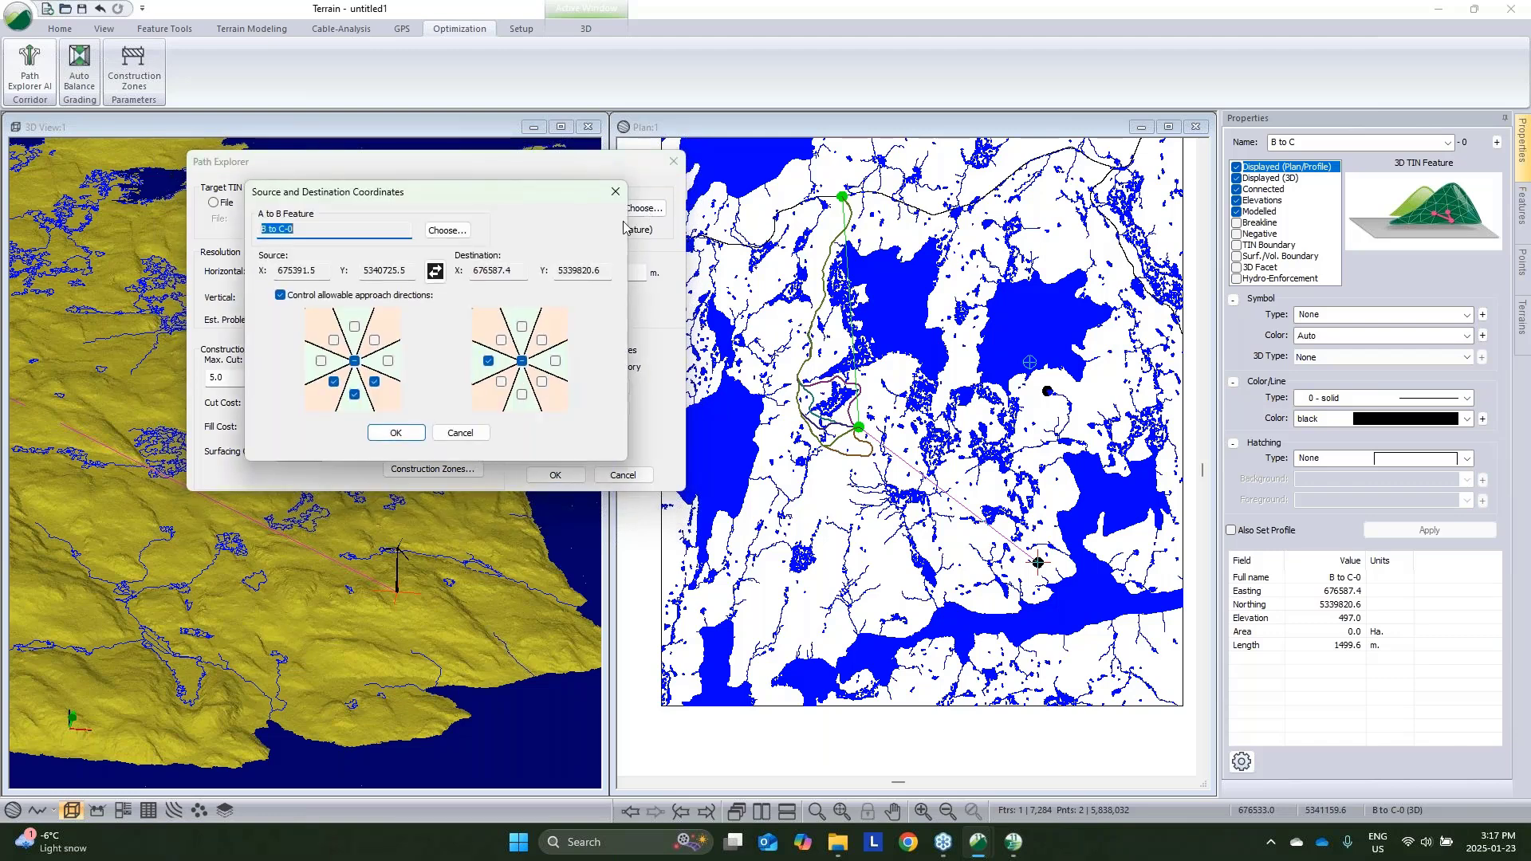
click(354, 361)
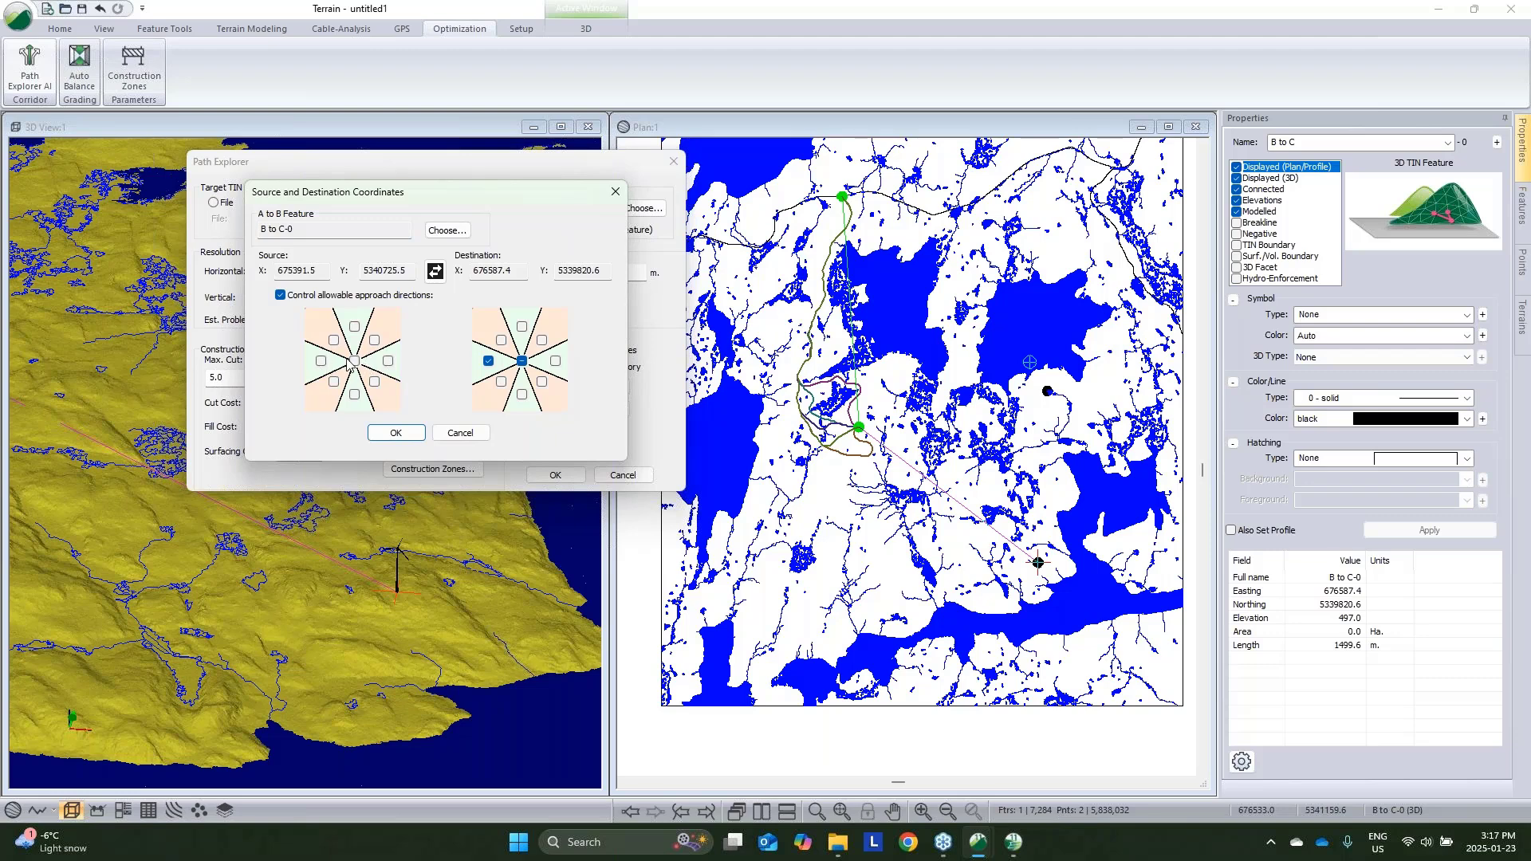
click(354, 361)
click(389, 361)
click(501, 340)
click(411, 438)
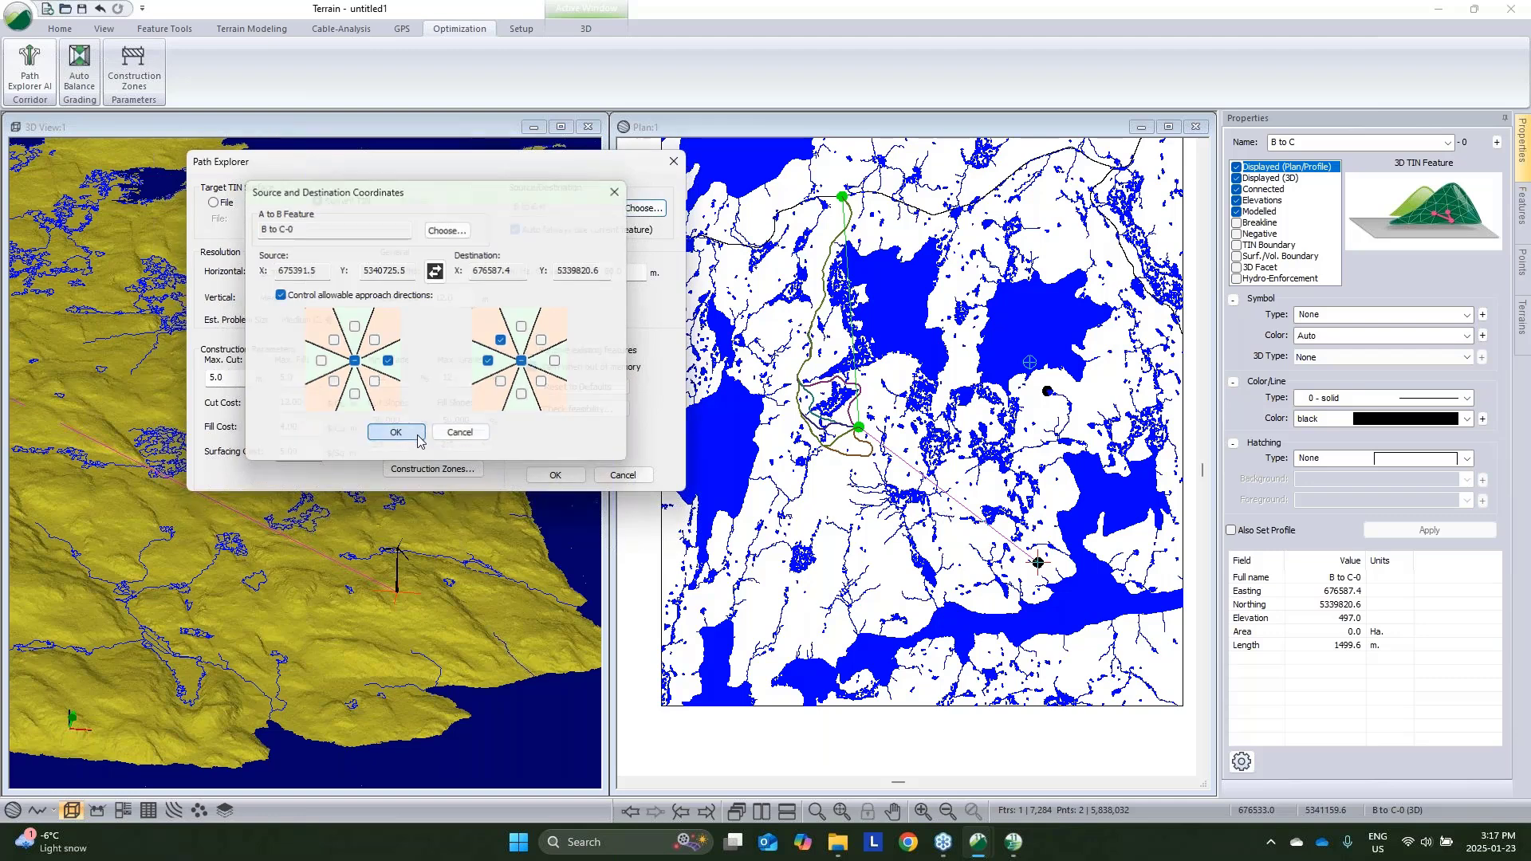
Run the path exploration from B to C for 5 paths, and stop it early to accept the current solutions
click(567, 475)
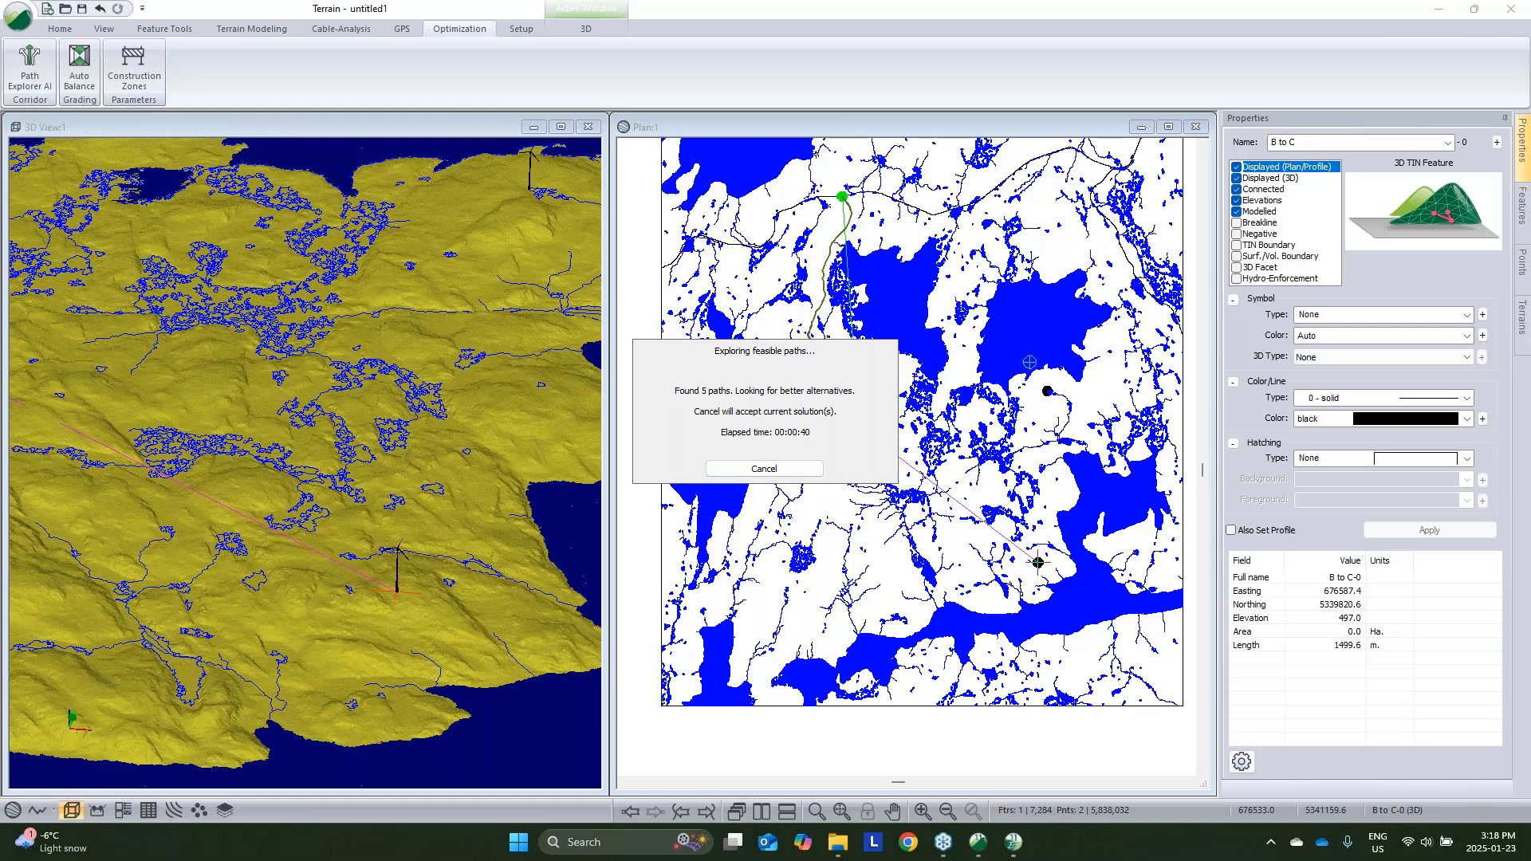
click(782, 471)
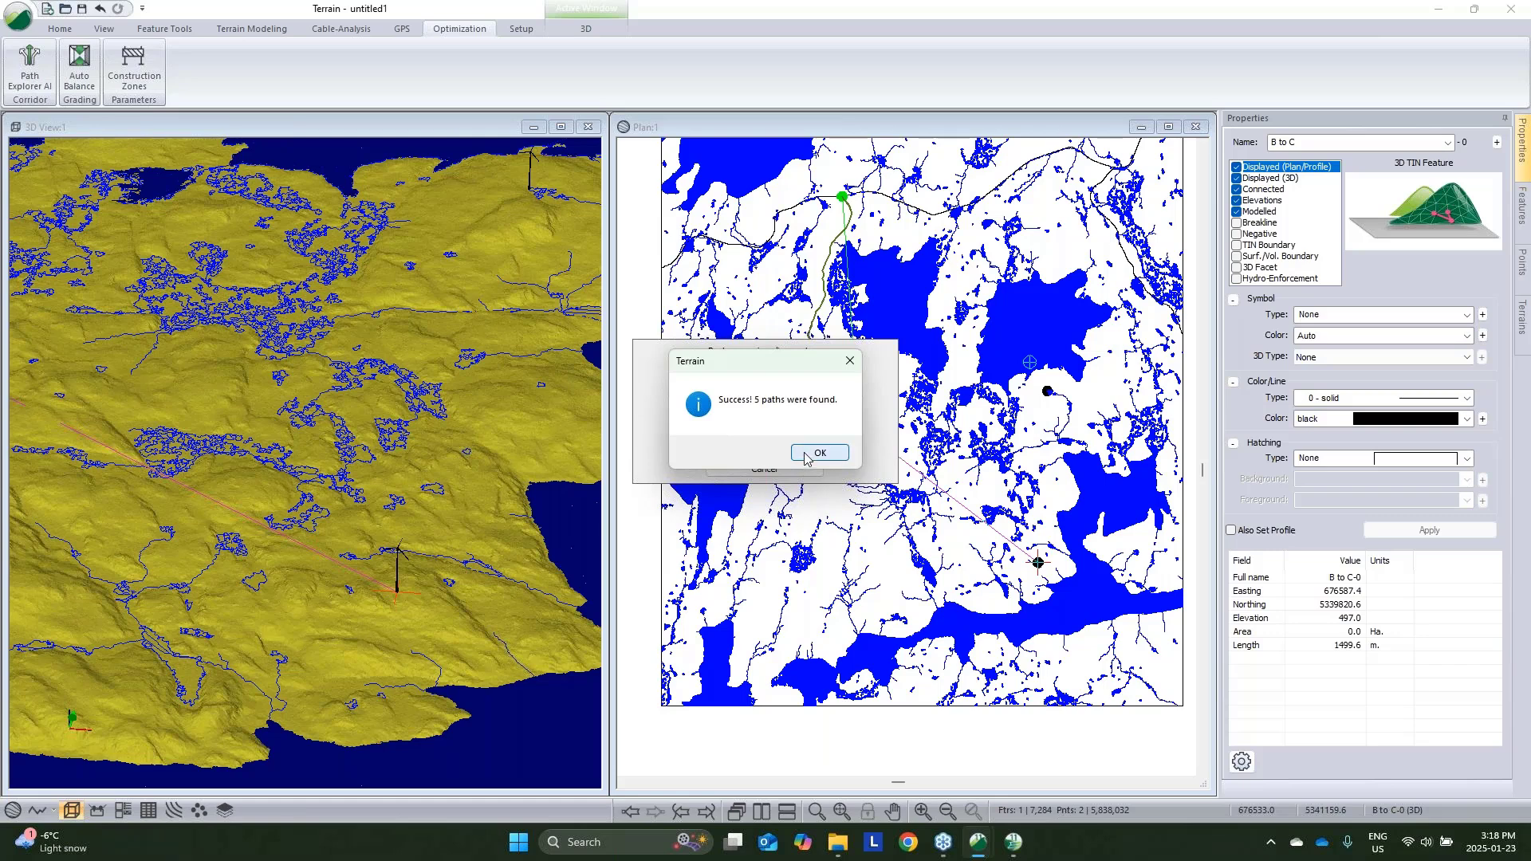
click(810, 457)
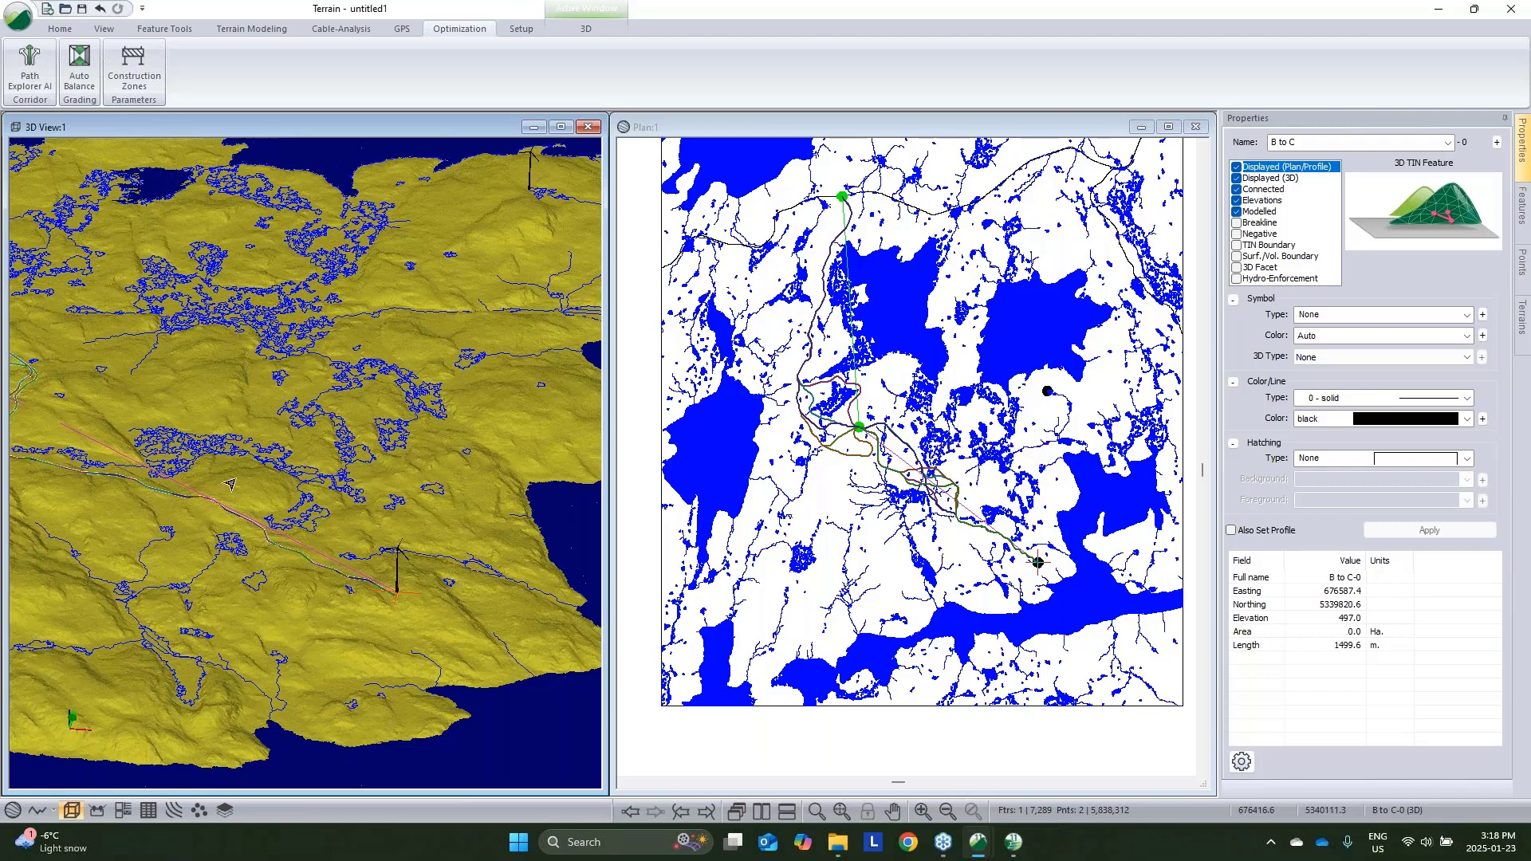
Define a new draped feature named Spur with elevations turned off, ready for drawing in the plan view
middle_drag(229, 484, 343, 494)
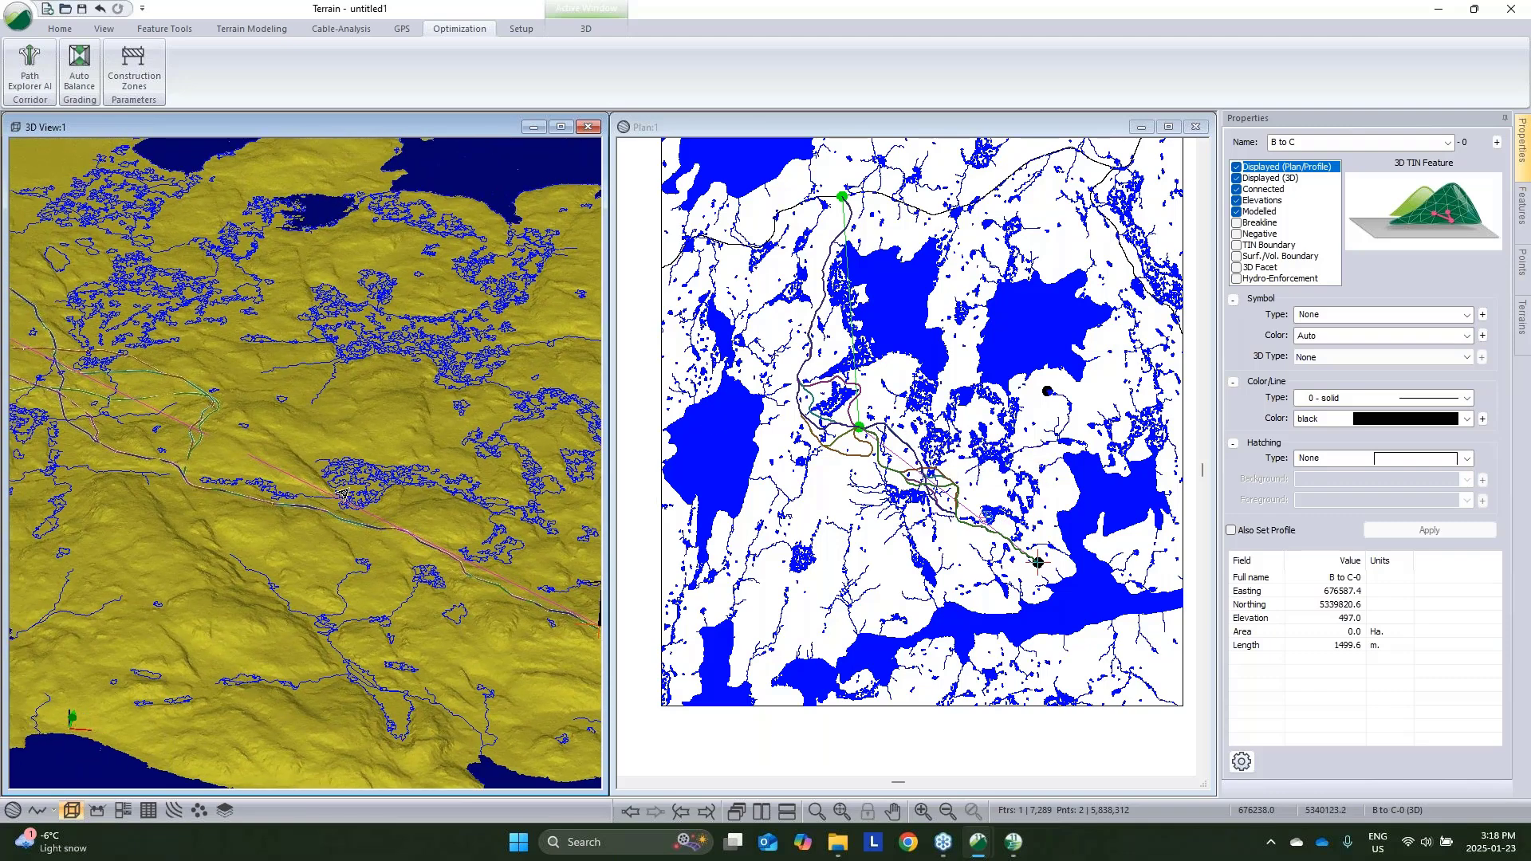
scroll(345, 492, up, 2)
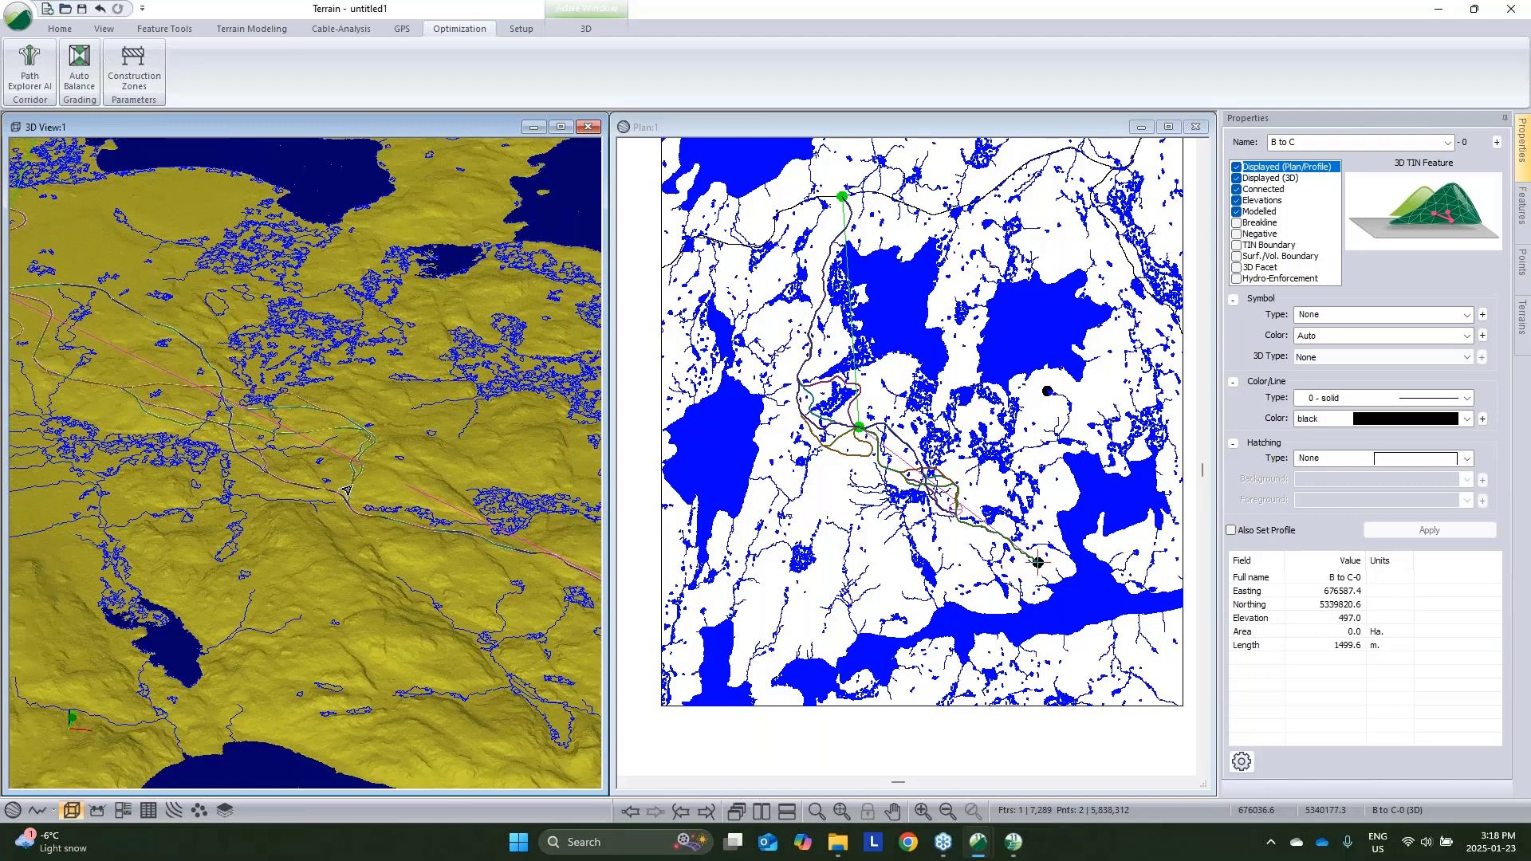
scroll(345, 490, down, 3)
scroll(351, 482, down, 1)
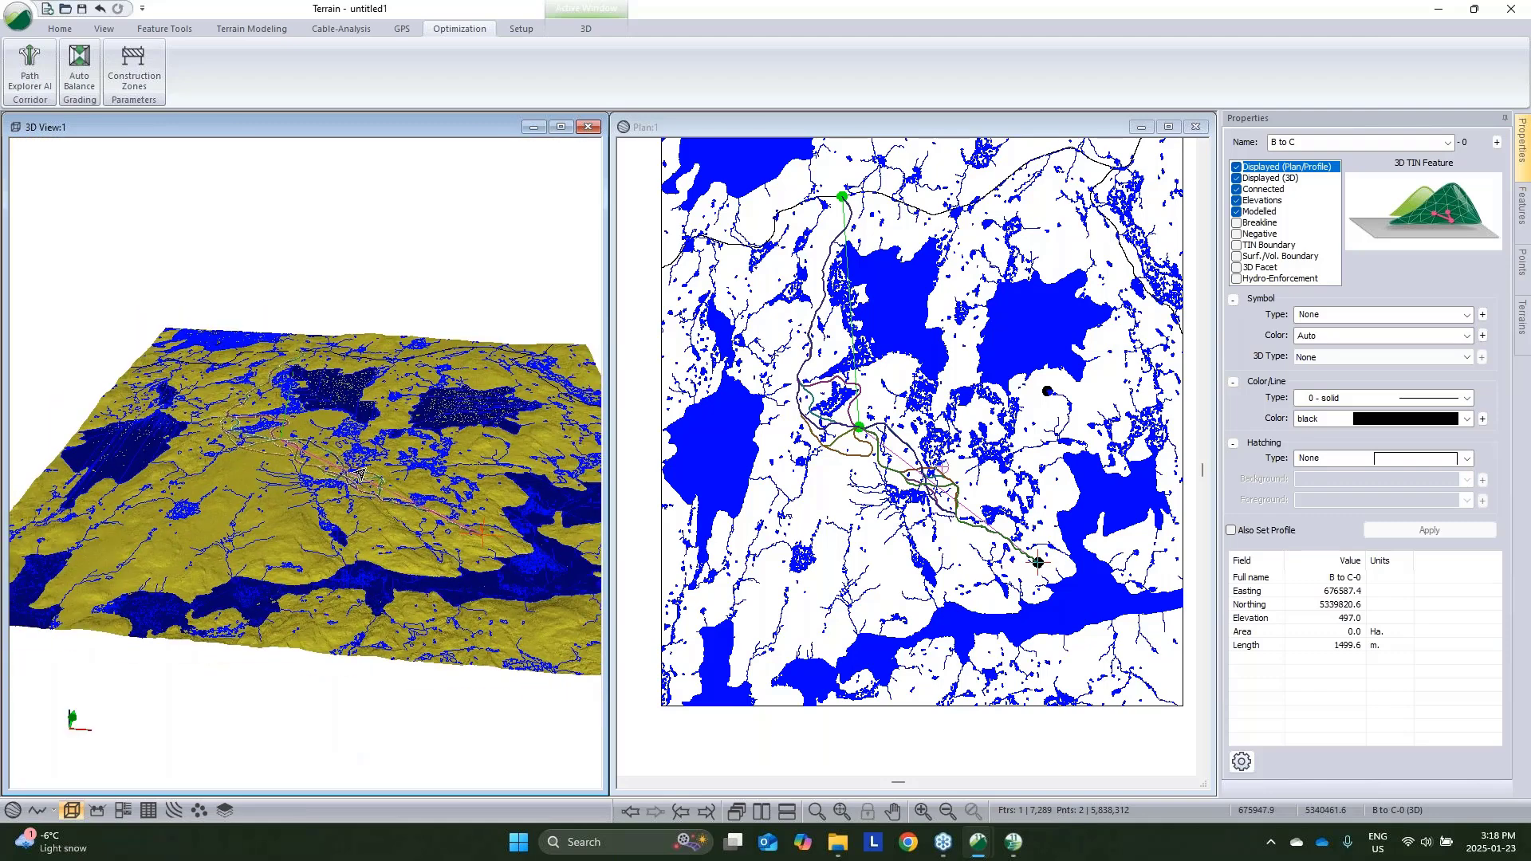
scroll(361, 473, up, 1)
scroll(361, 473, up, 1)
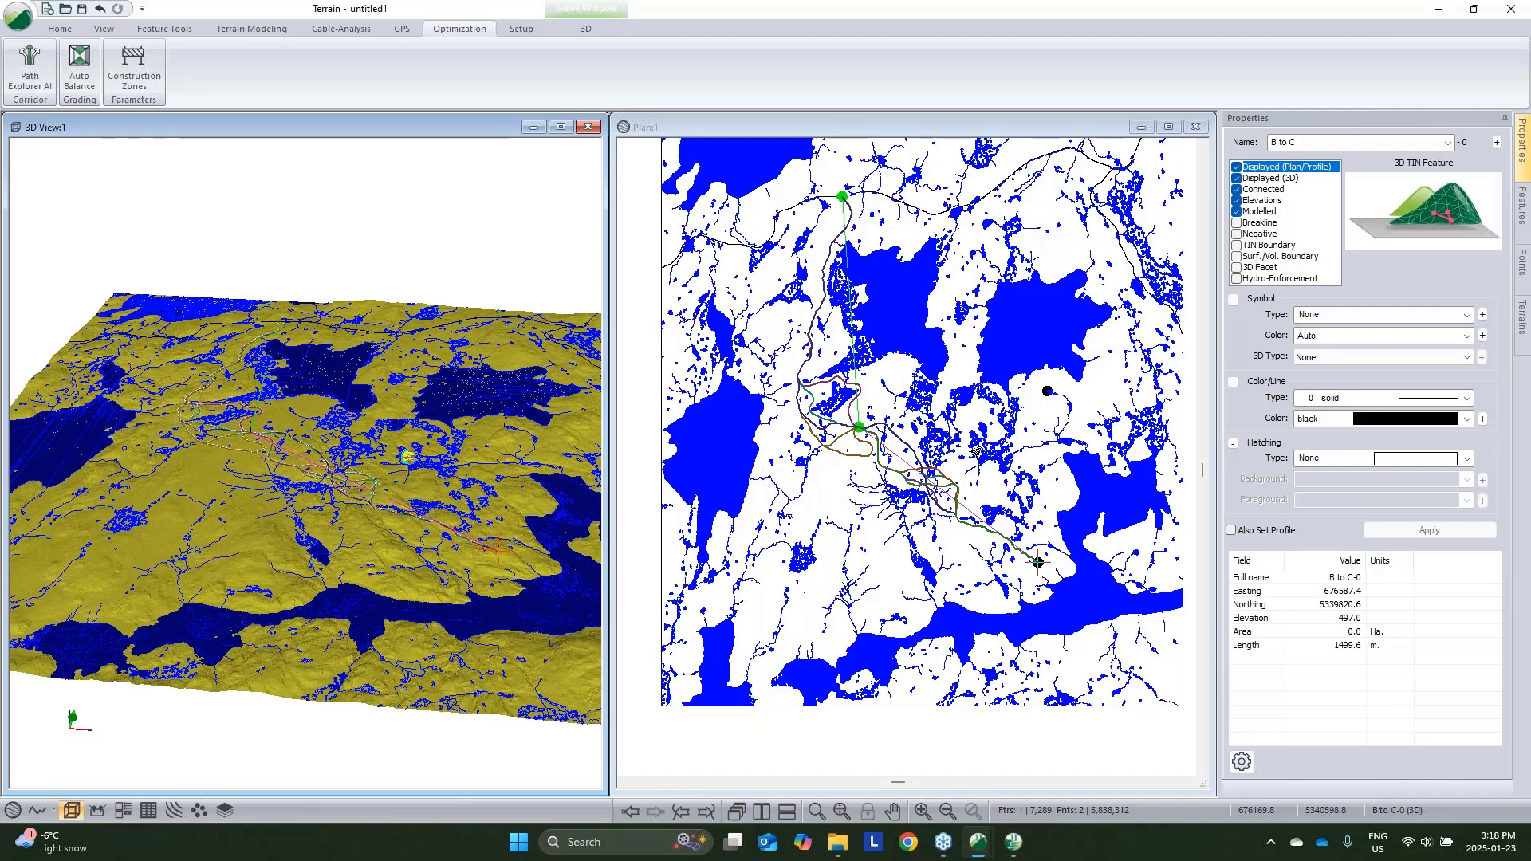
click(976, 453)
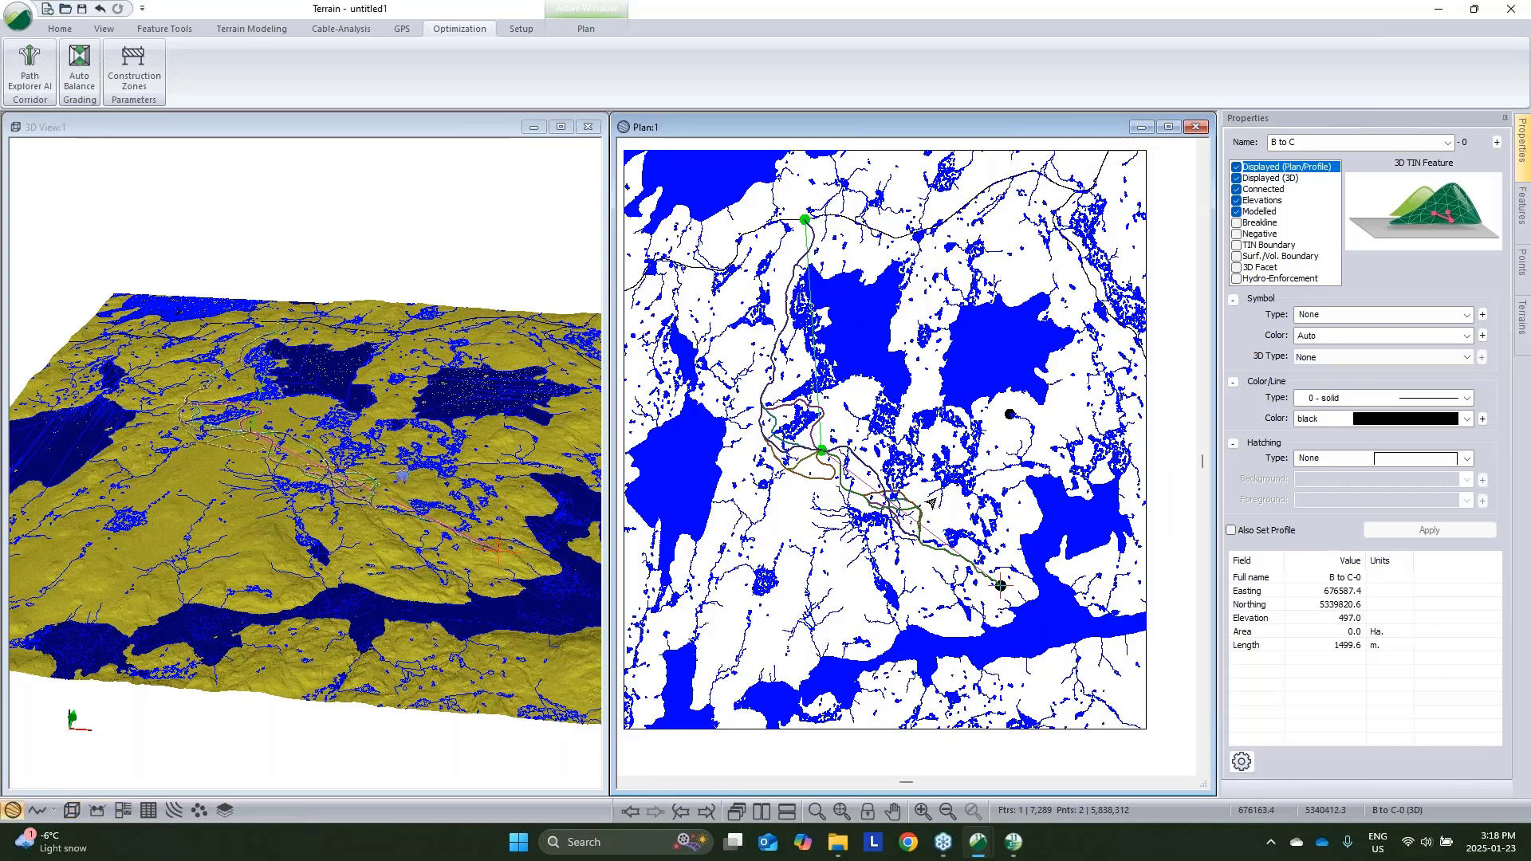
key(Insert)
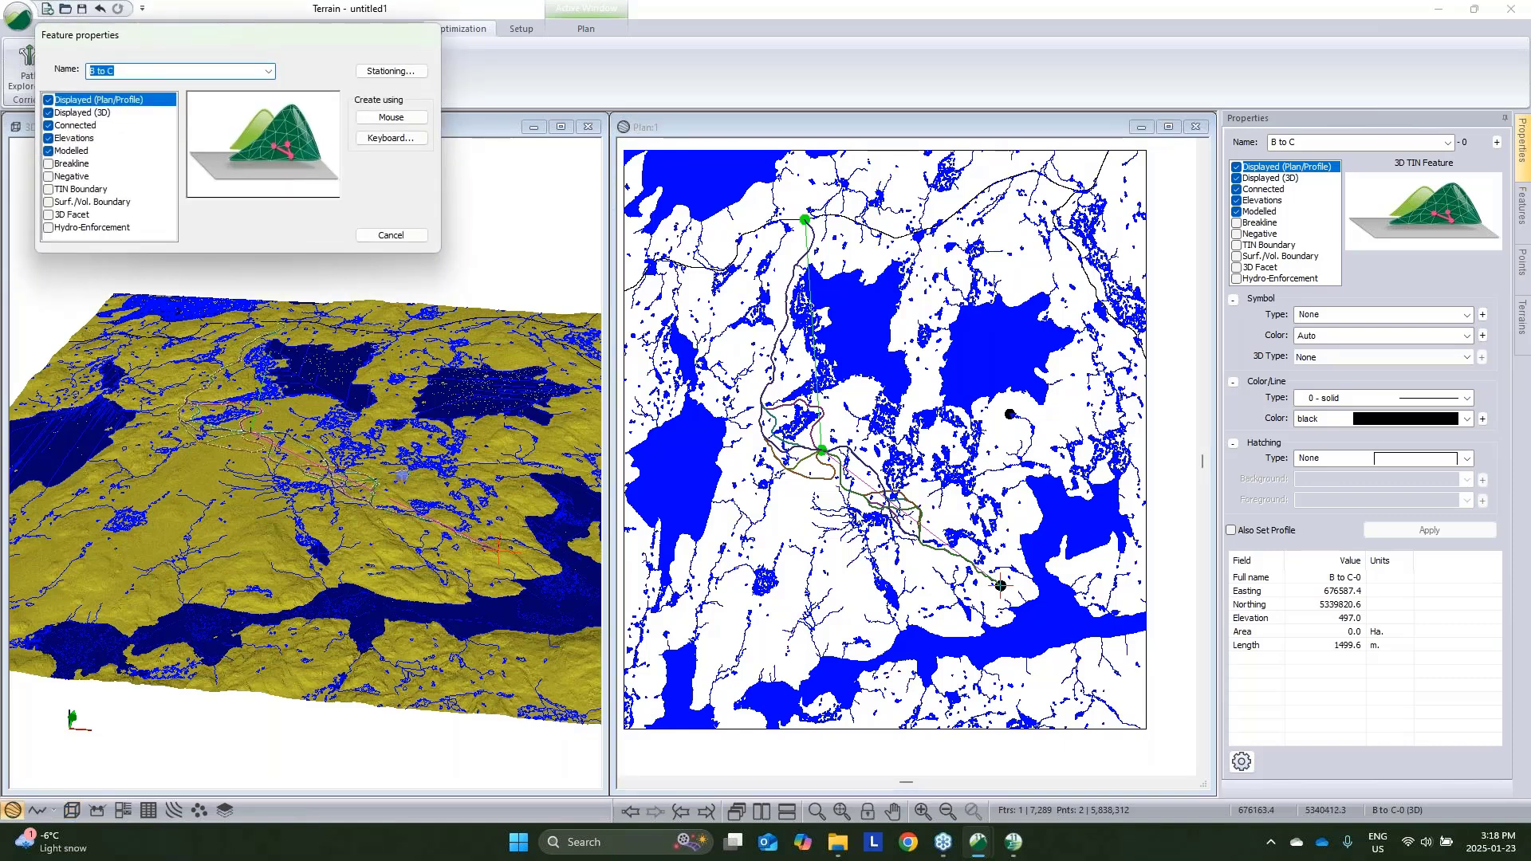
text(Spur)
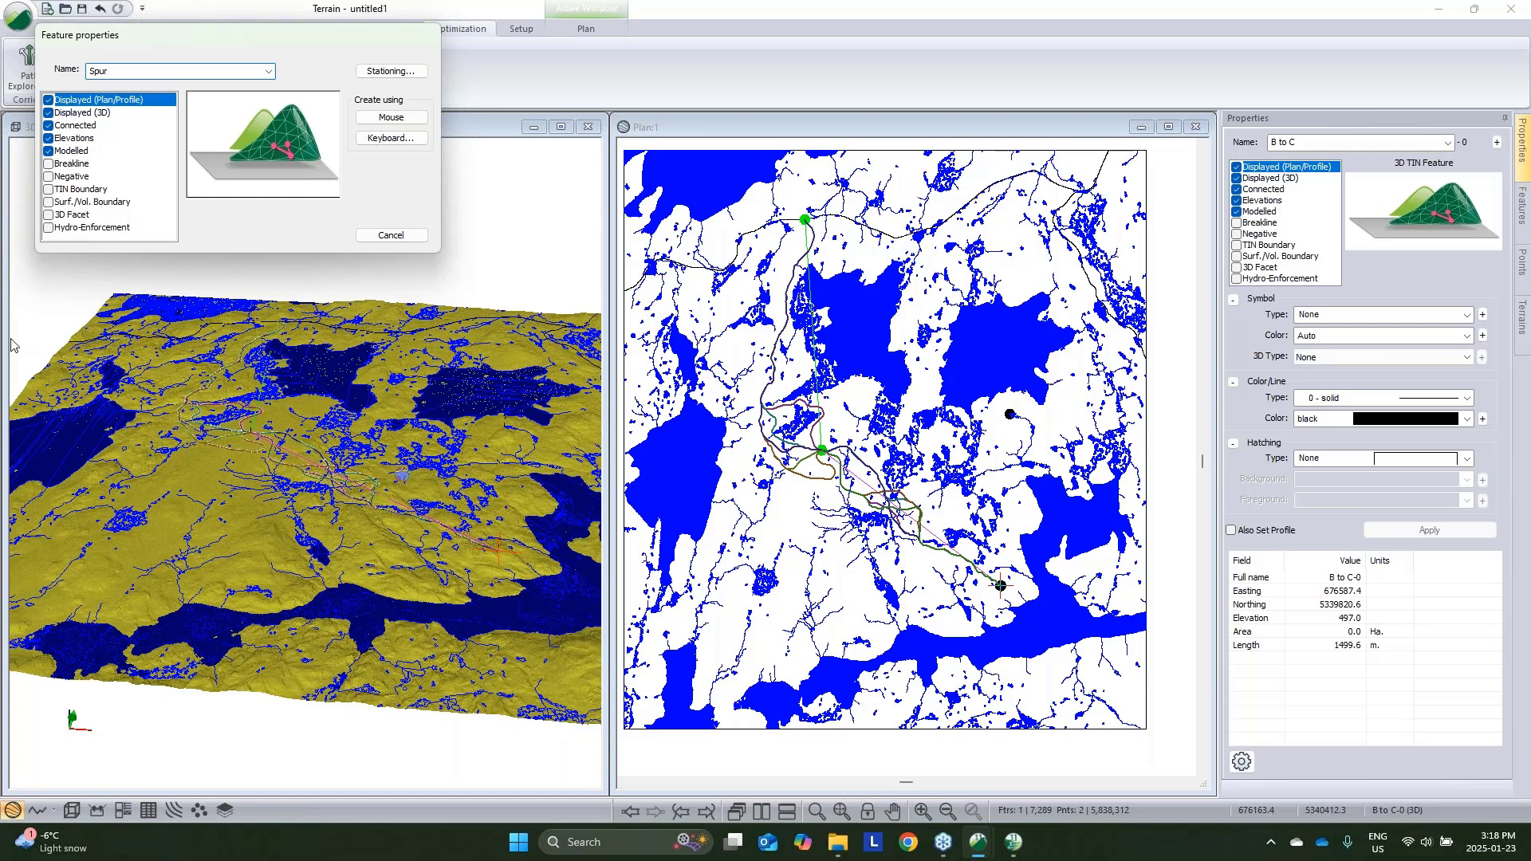
click(49, 138)
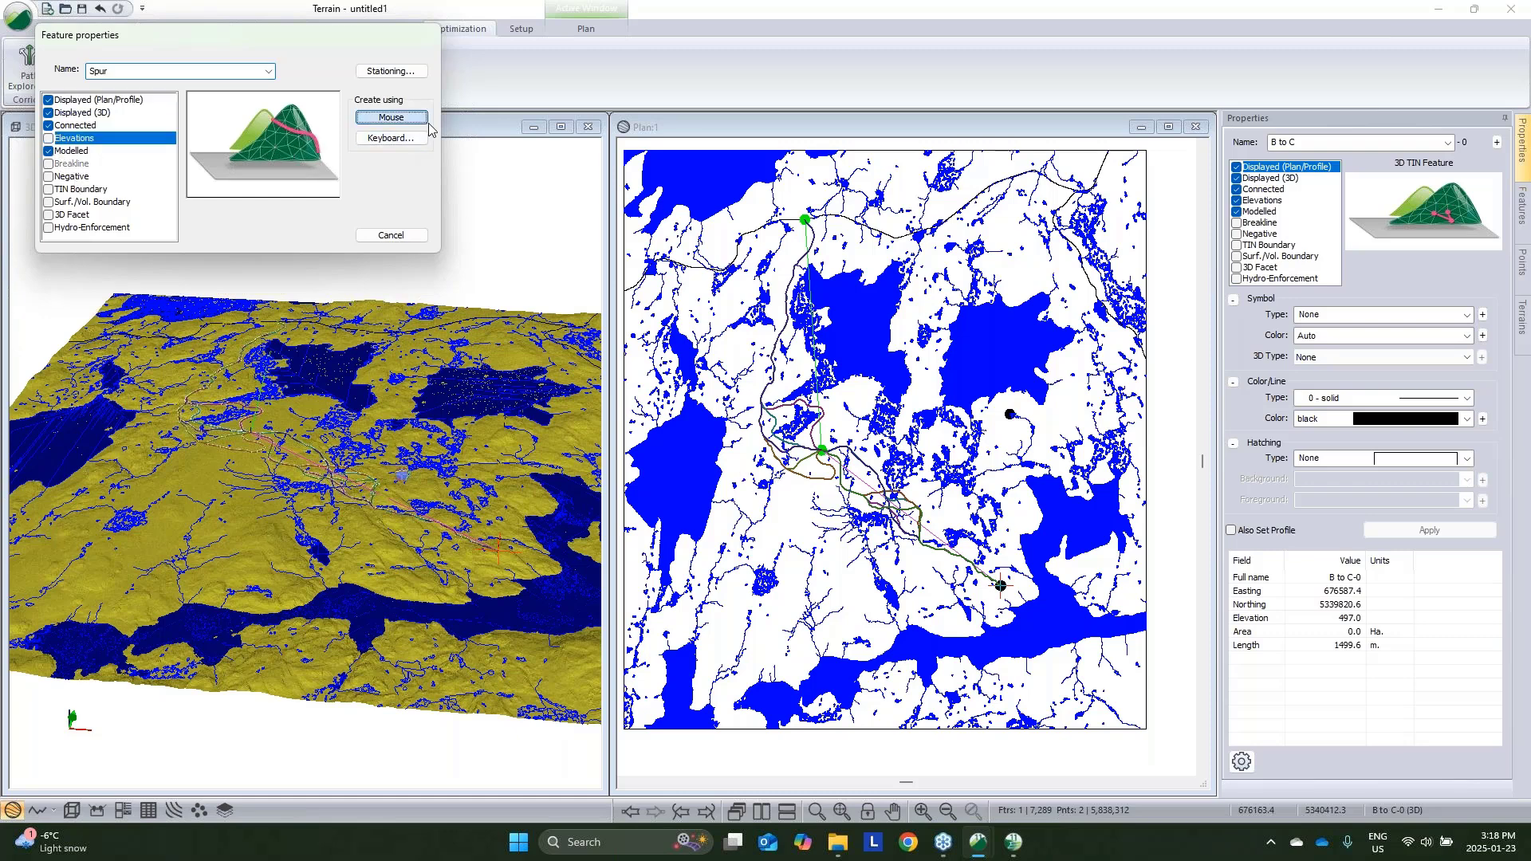
click(390, 117)
Place the first point of the Spur feature on the B to C path just west of its southward bend
scroll(917, 507, up, 3)
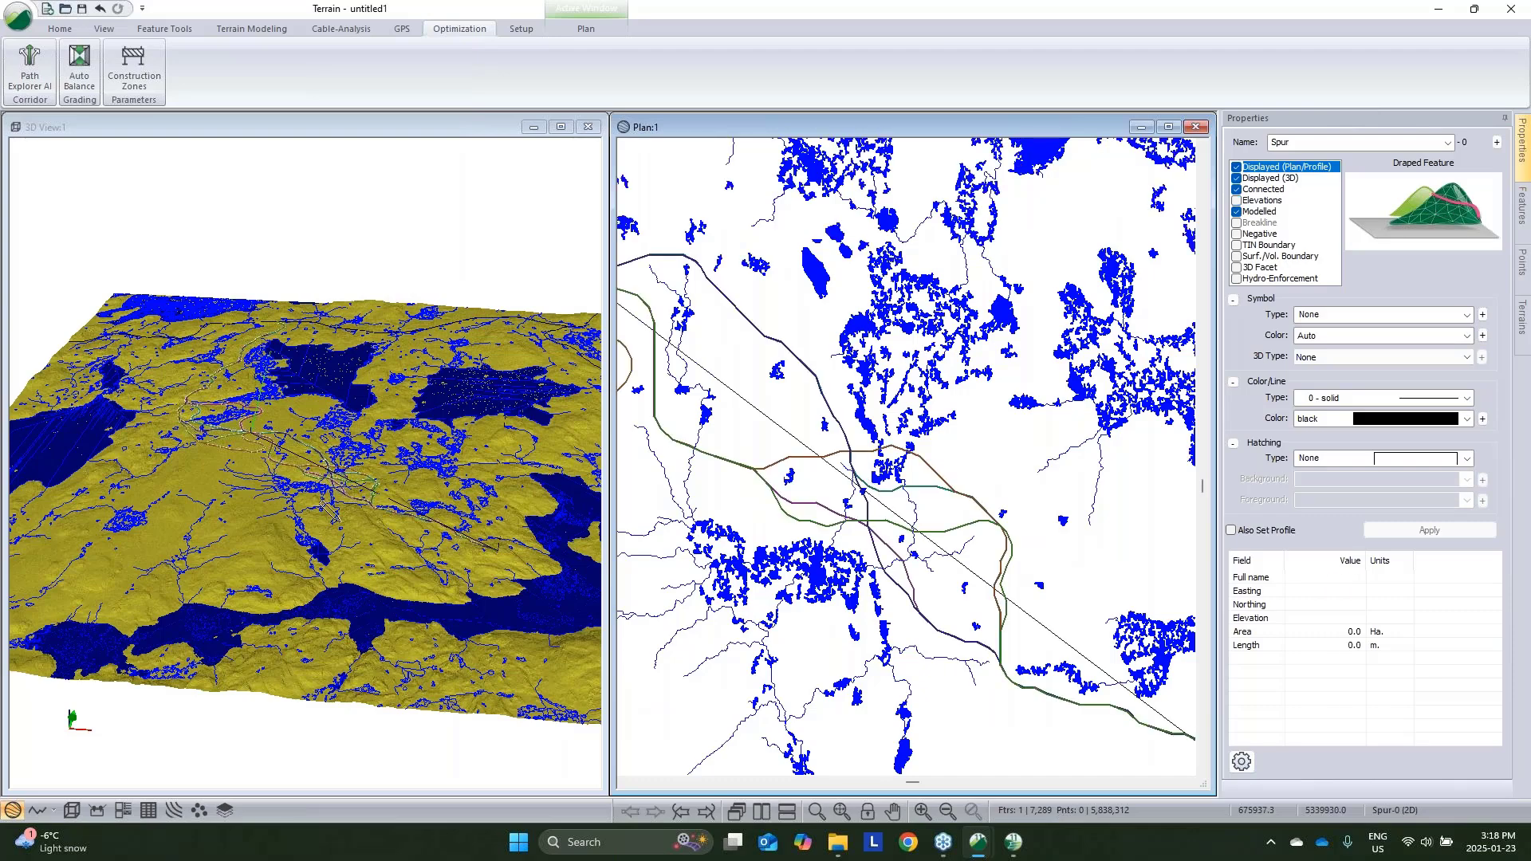
scroll(339, 550, up, 2)
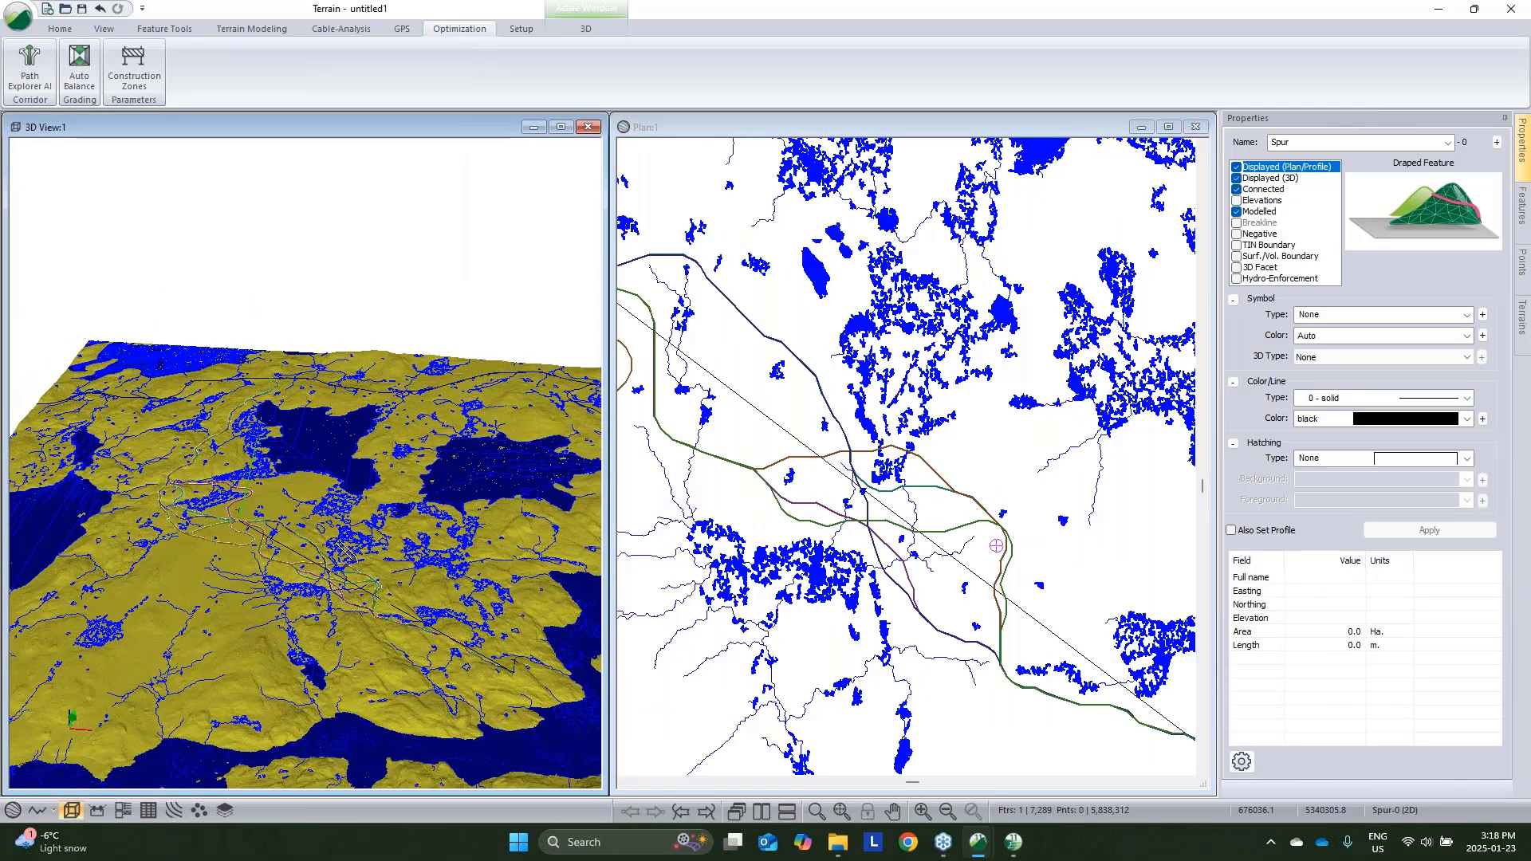
scroll(371, 477, up, 3)
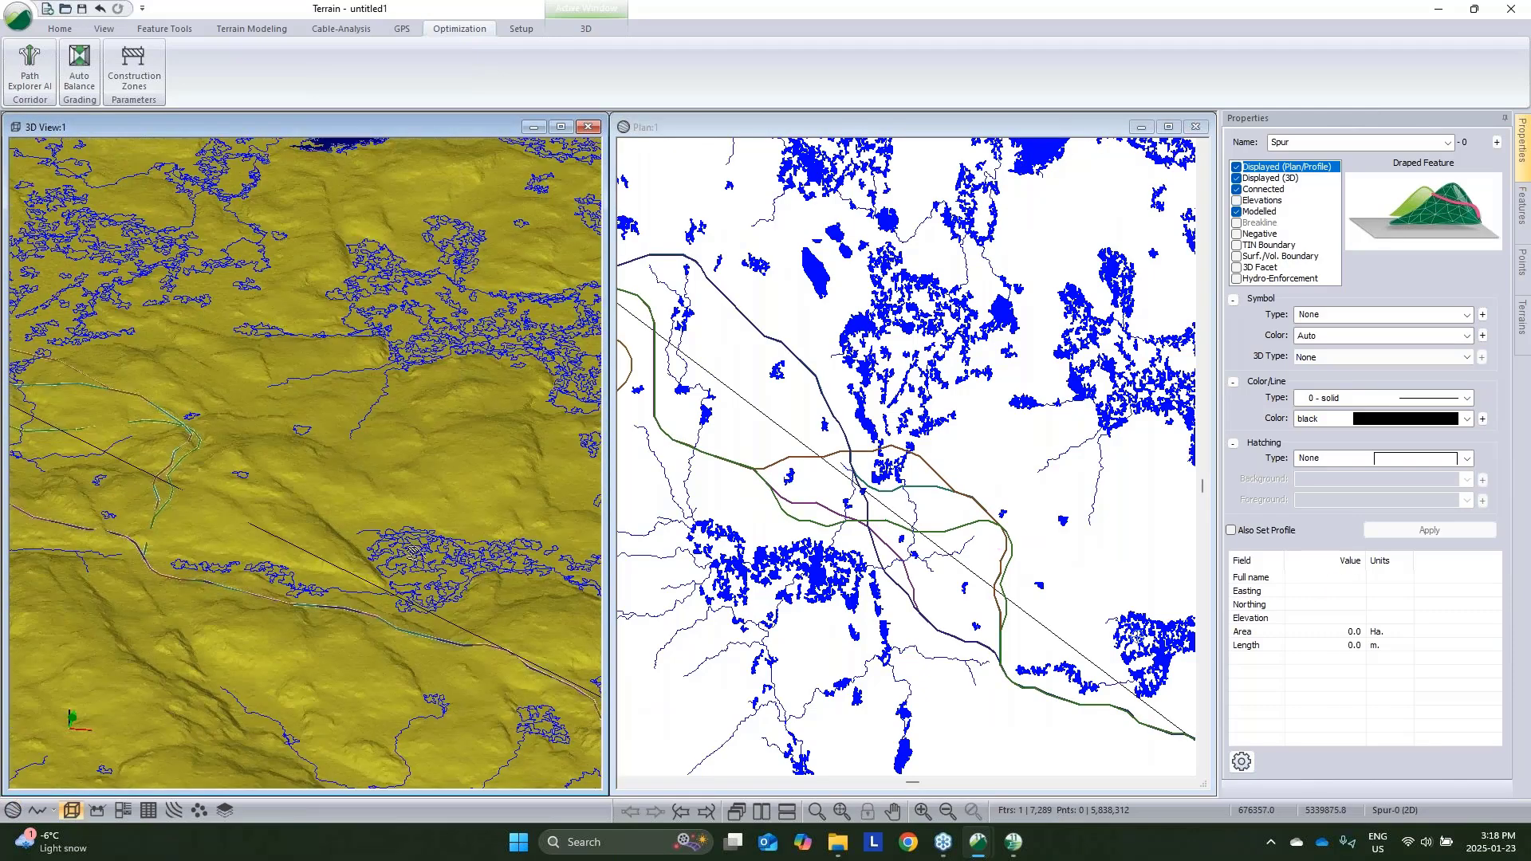
drag(433, 580, 351, 473)
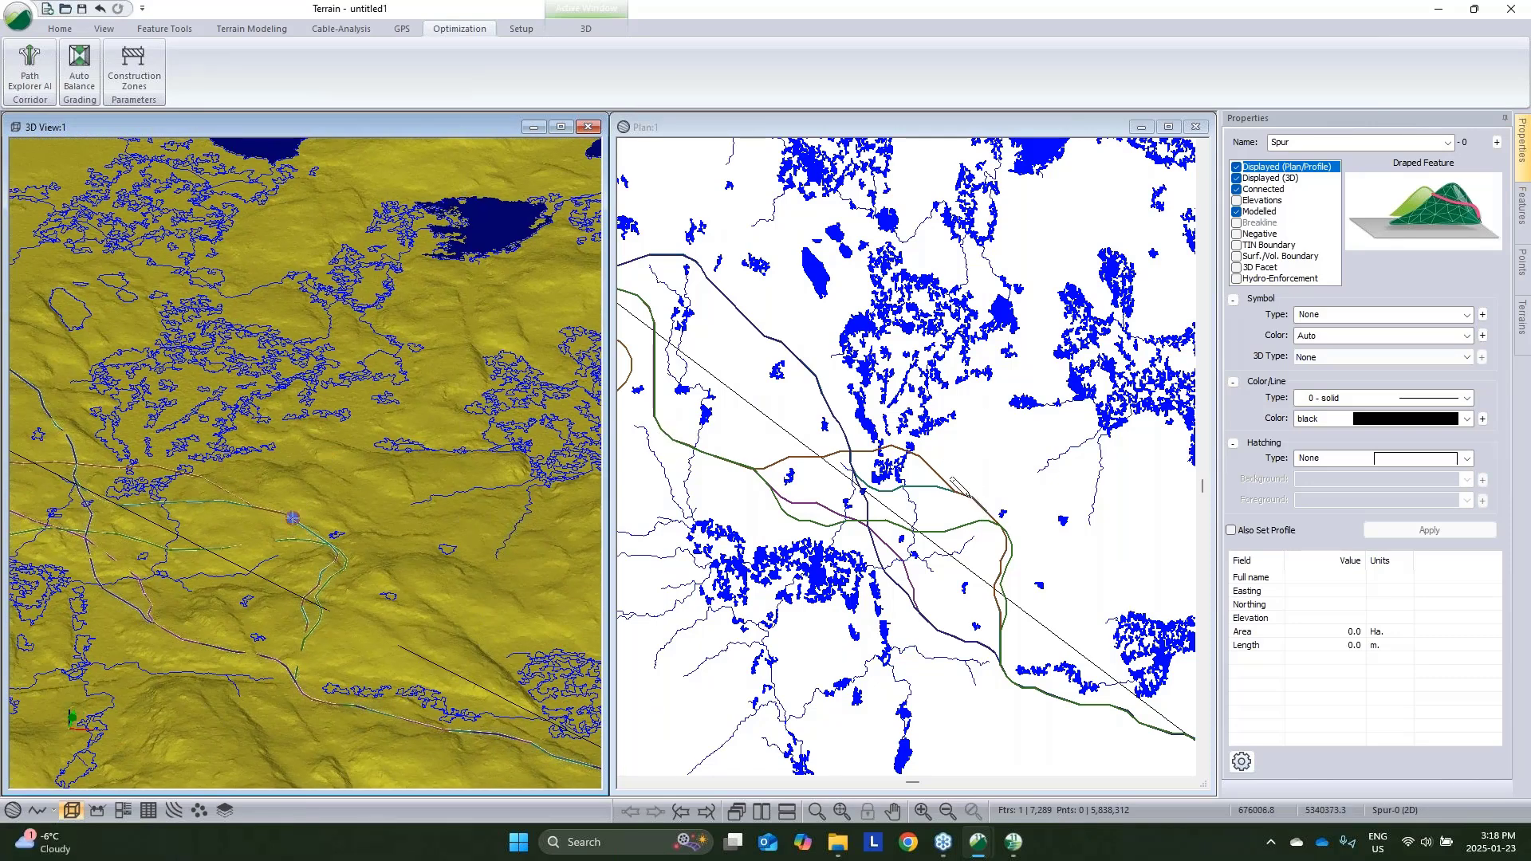
click(964, 494)
click(971, 498)
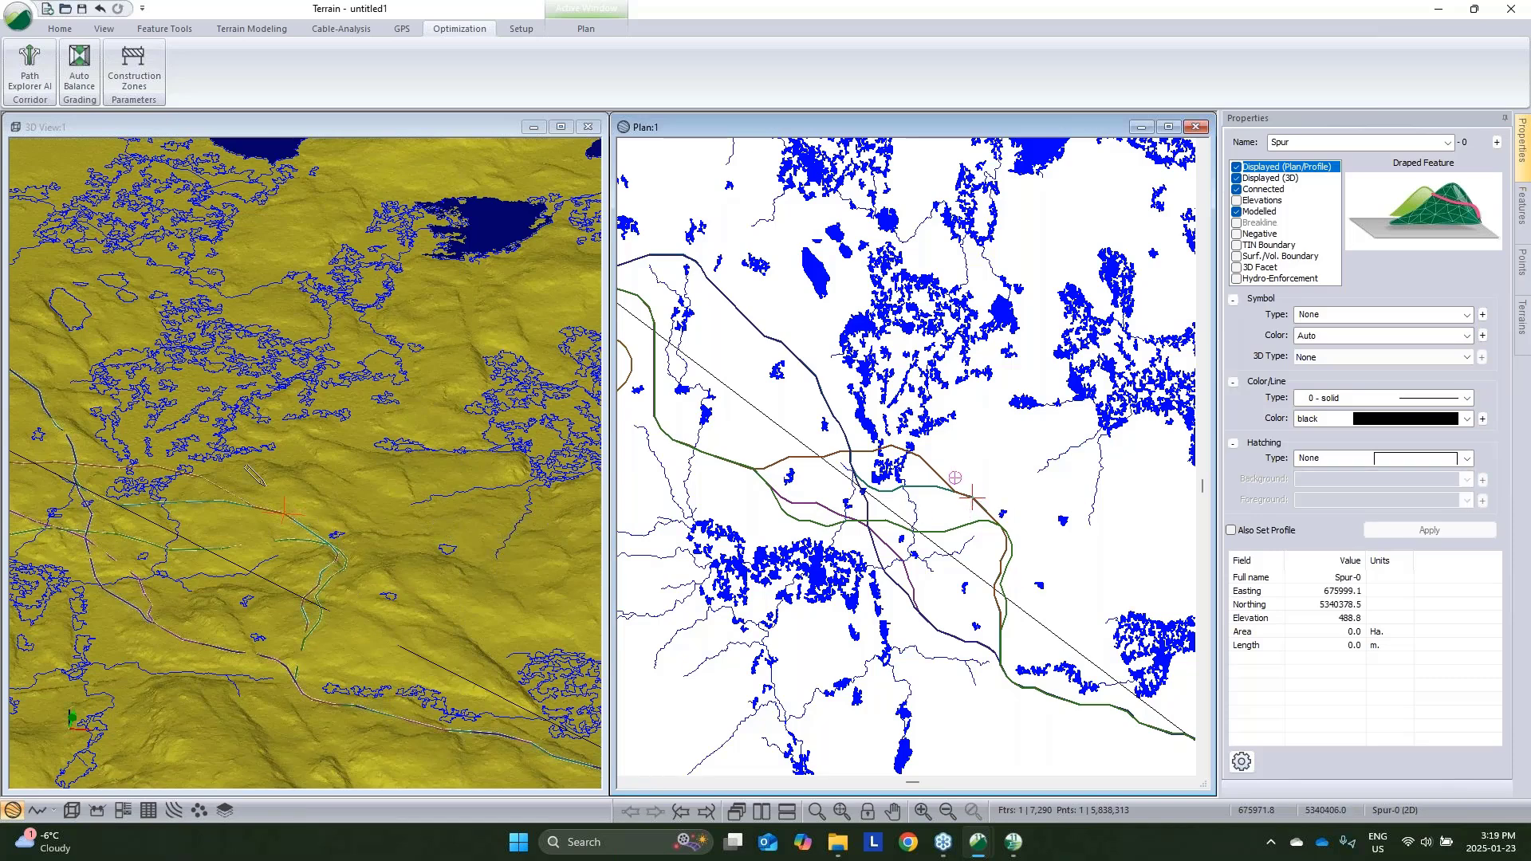
Place the end point of the Spur at the remaining turbine north of C, making the line about 882 m long
right_click(414, 473)
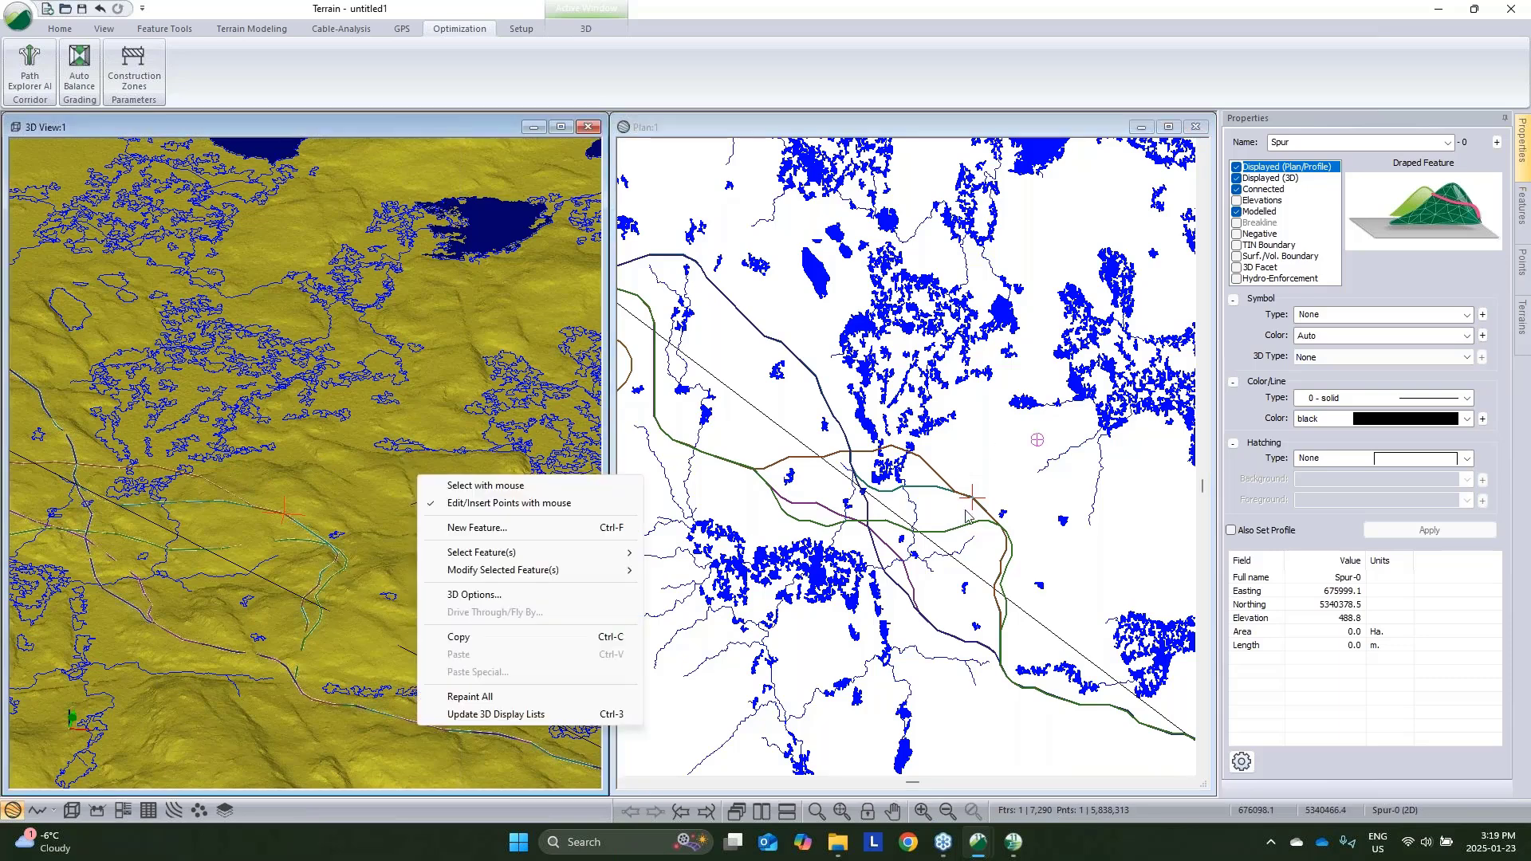
click(446, 484)
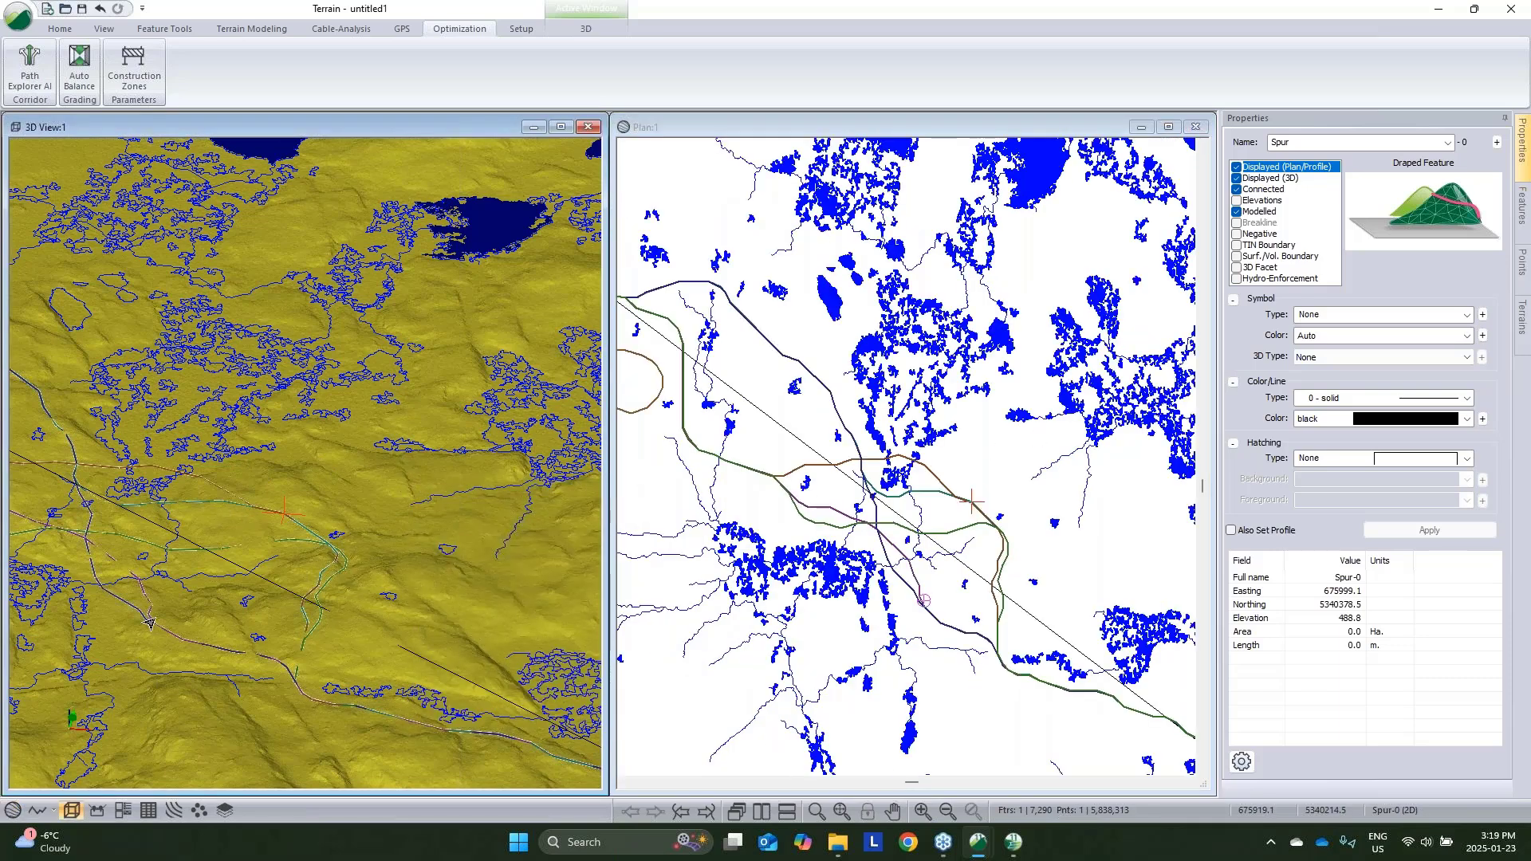
middle_drag(167, 564, 254, 538)
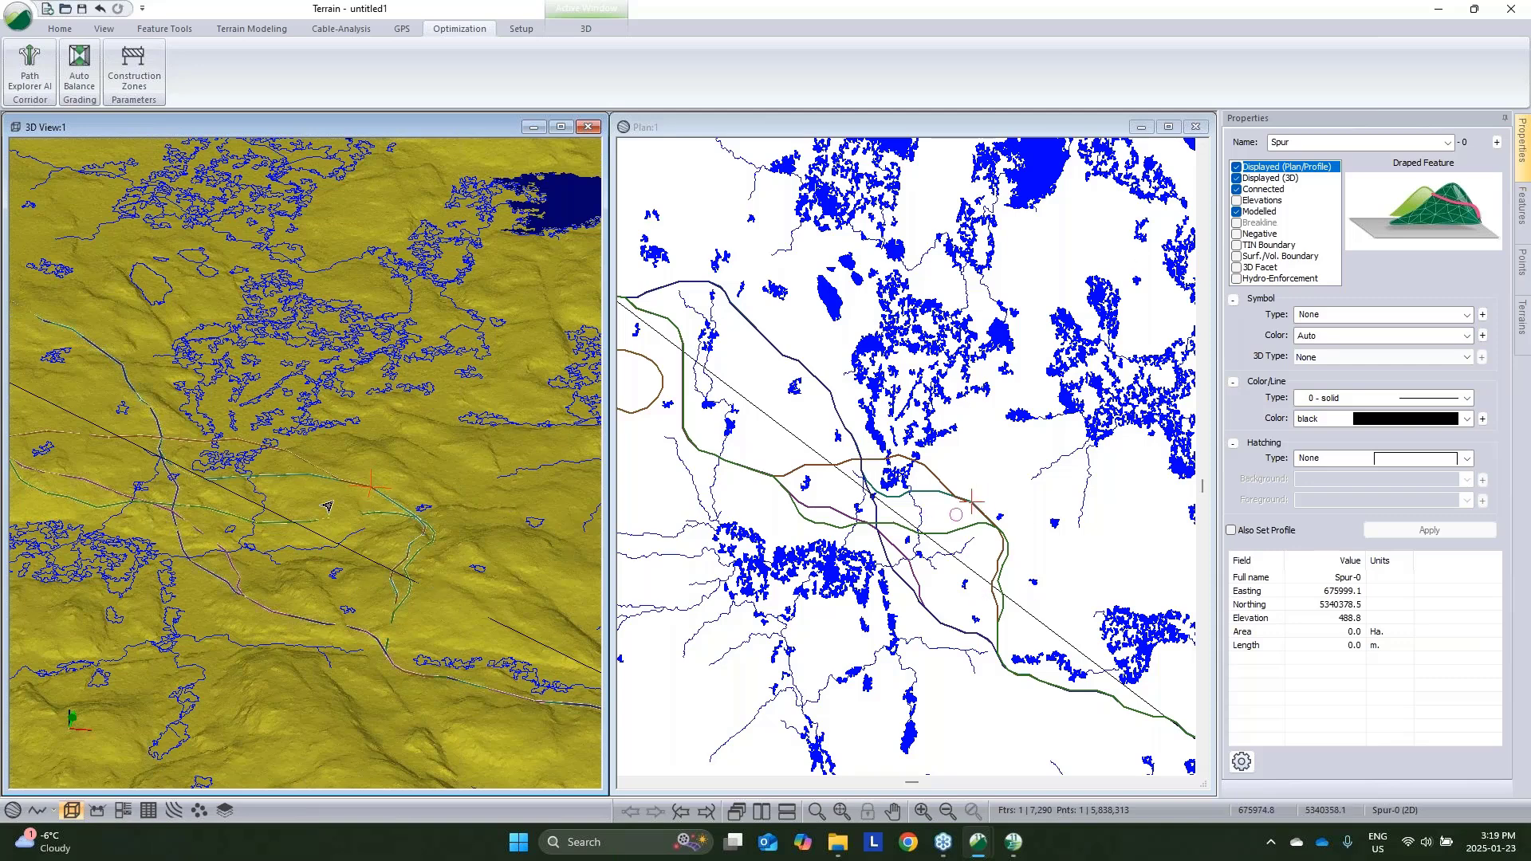
scroll(870, 442, up, 6)
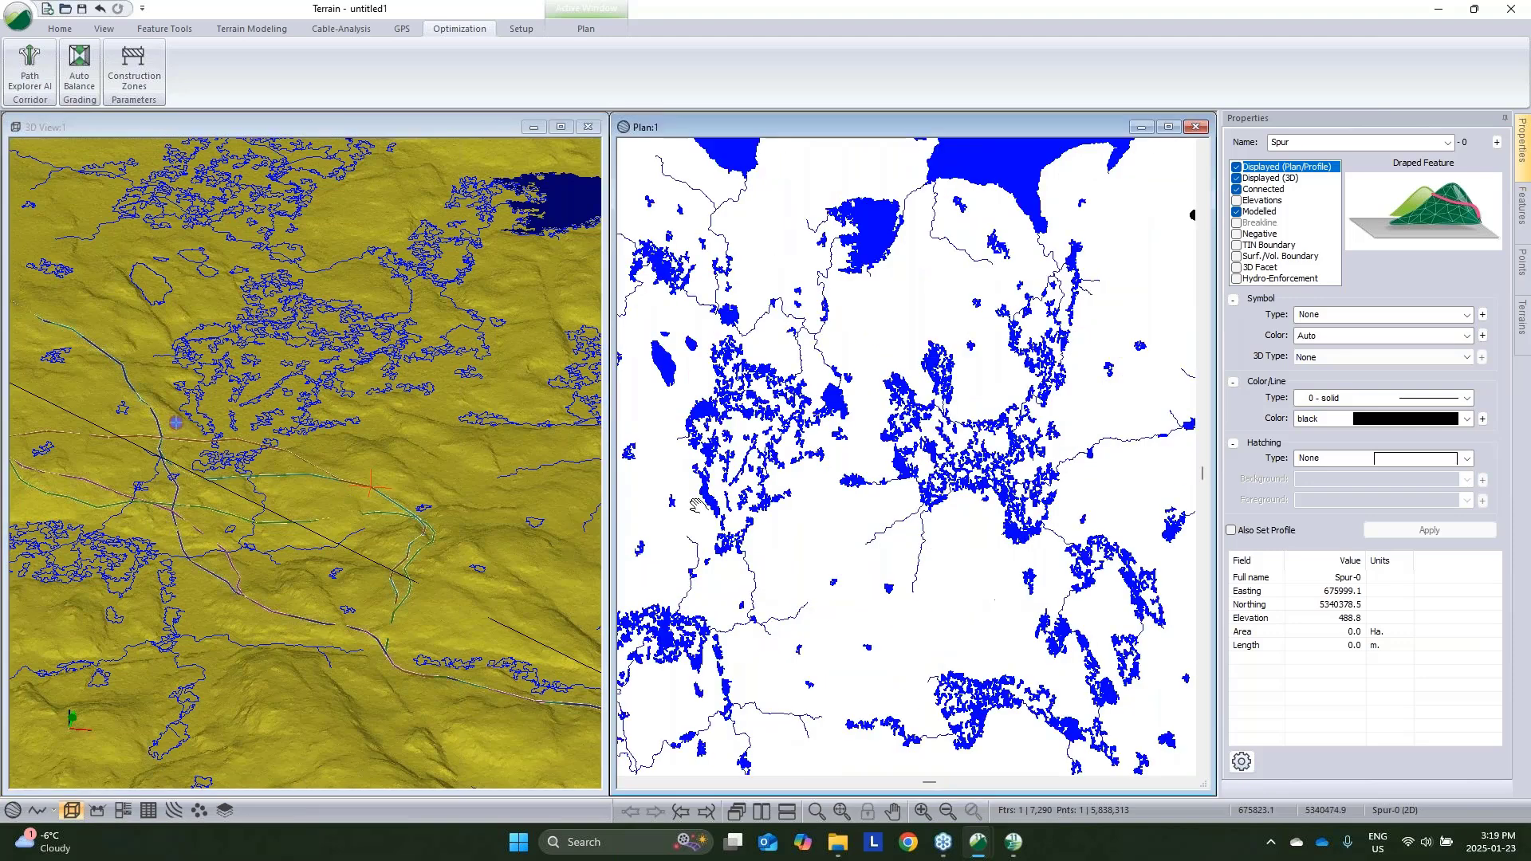
right_click(909, 437)
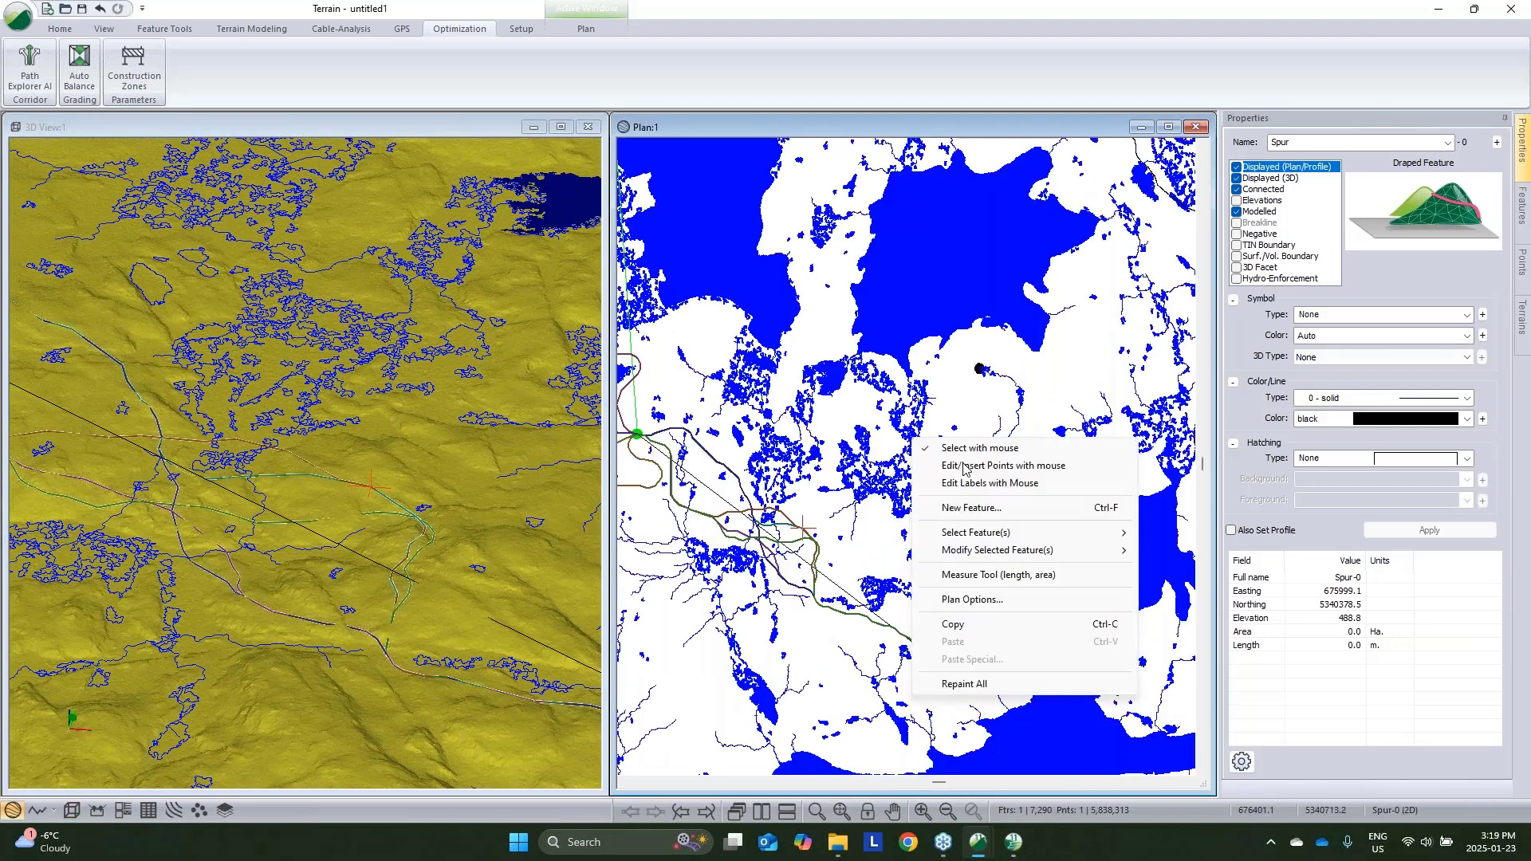
click(973, 446)
click(986, 445)
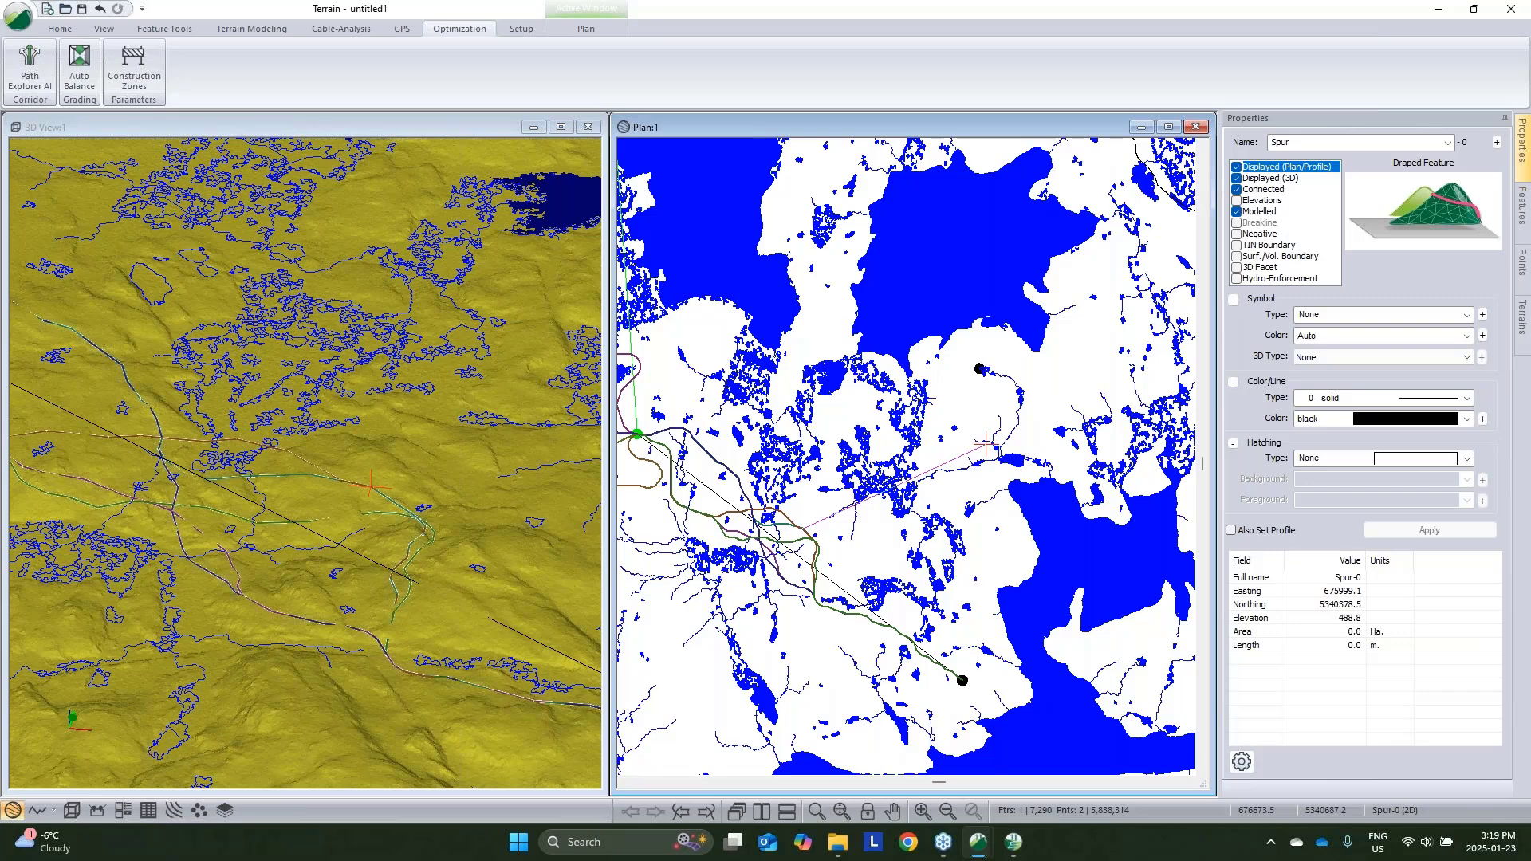
click(980, 368)
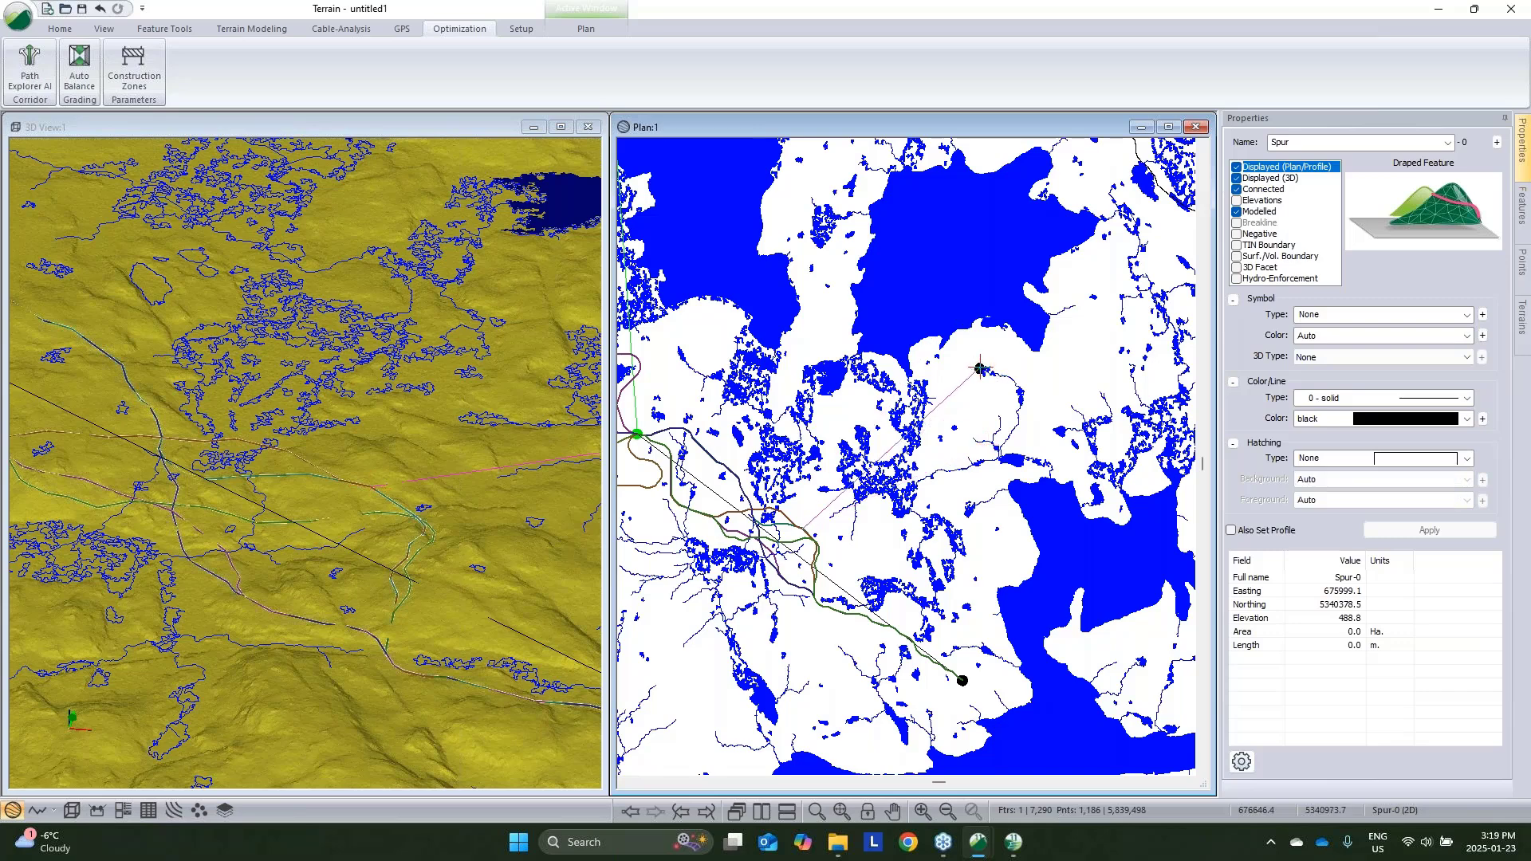
Set up Path Explorer for the Spur with approach directions east and southeast at the source, and only south at the destination
click(46, 82)
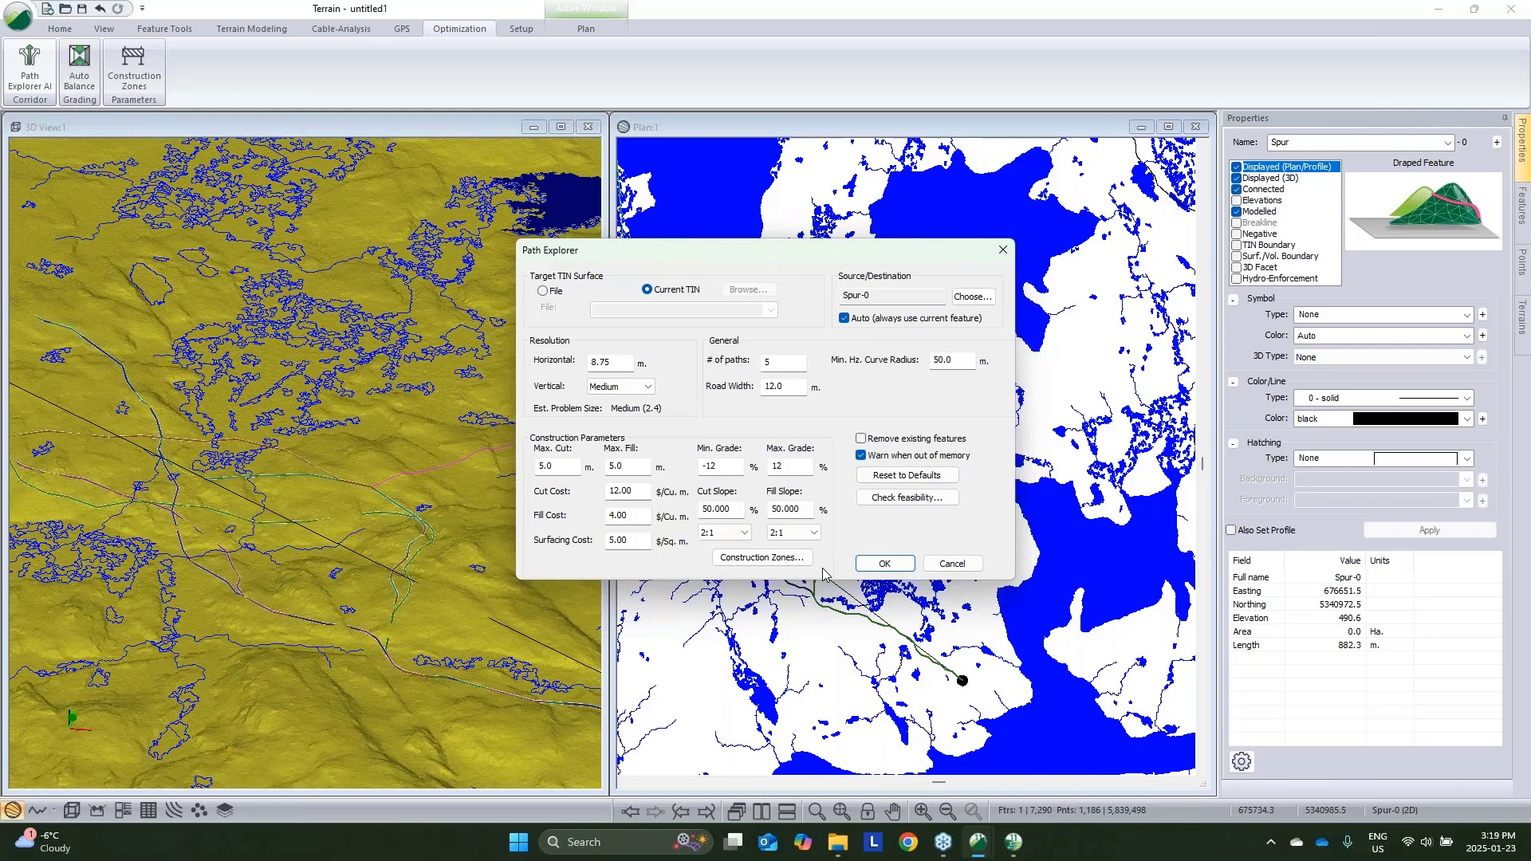
click(972, 297)
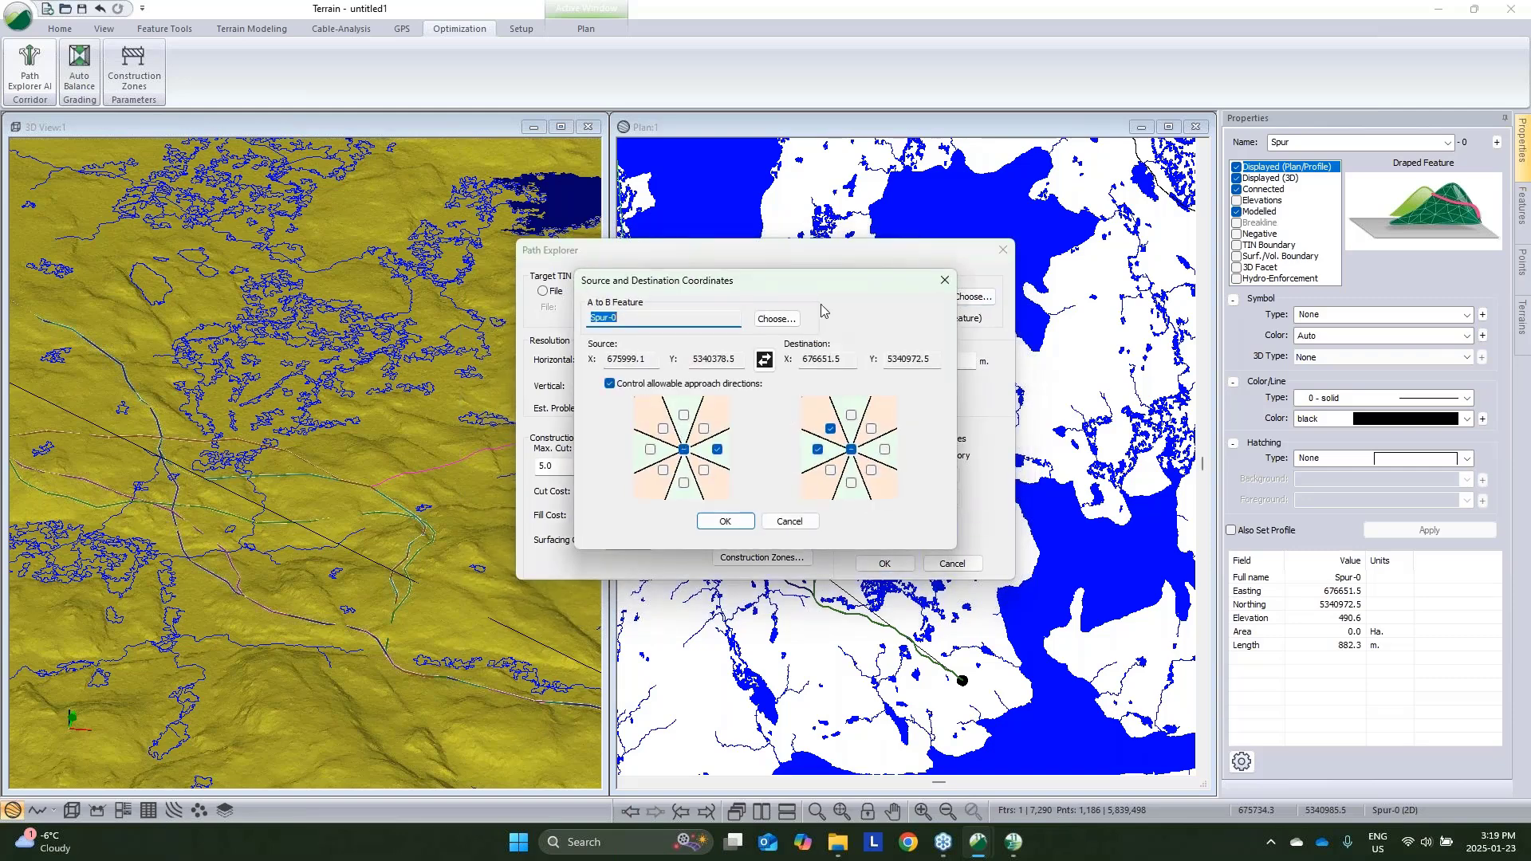
click(788, 522)
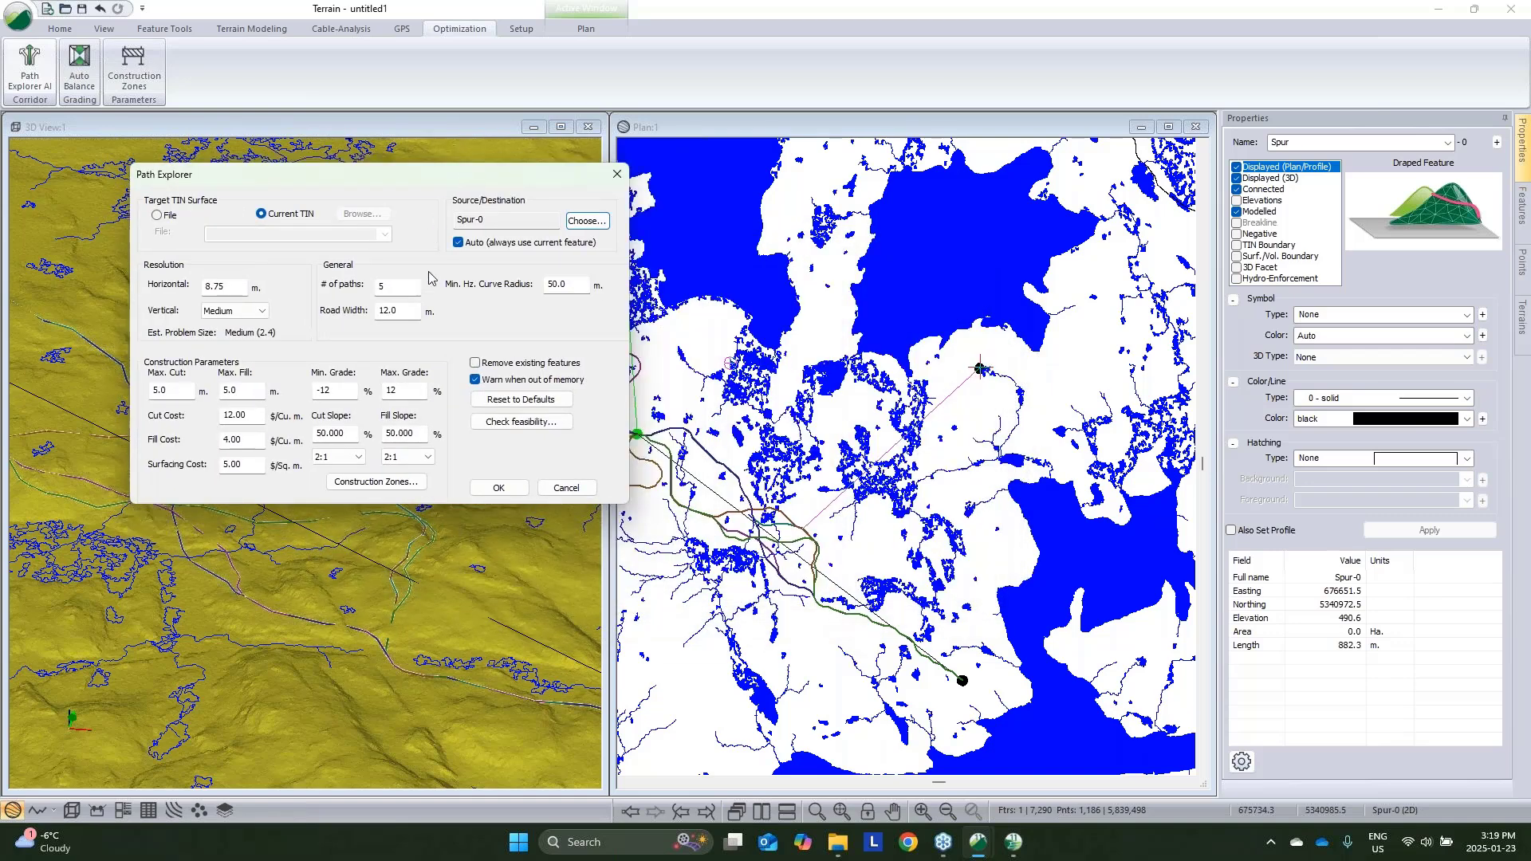
click(588, 223)
click(317, 394)
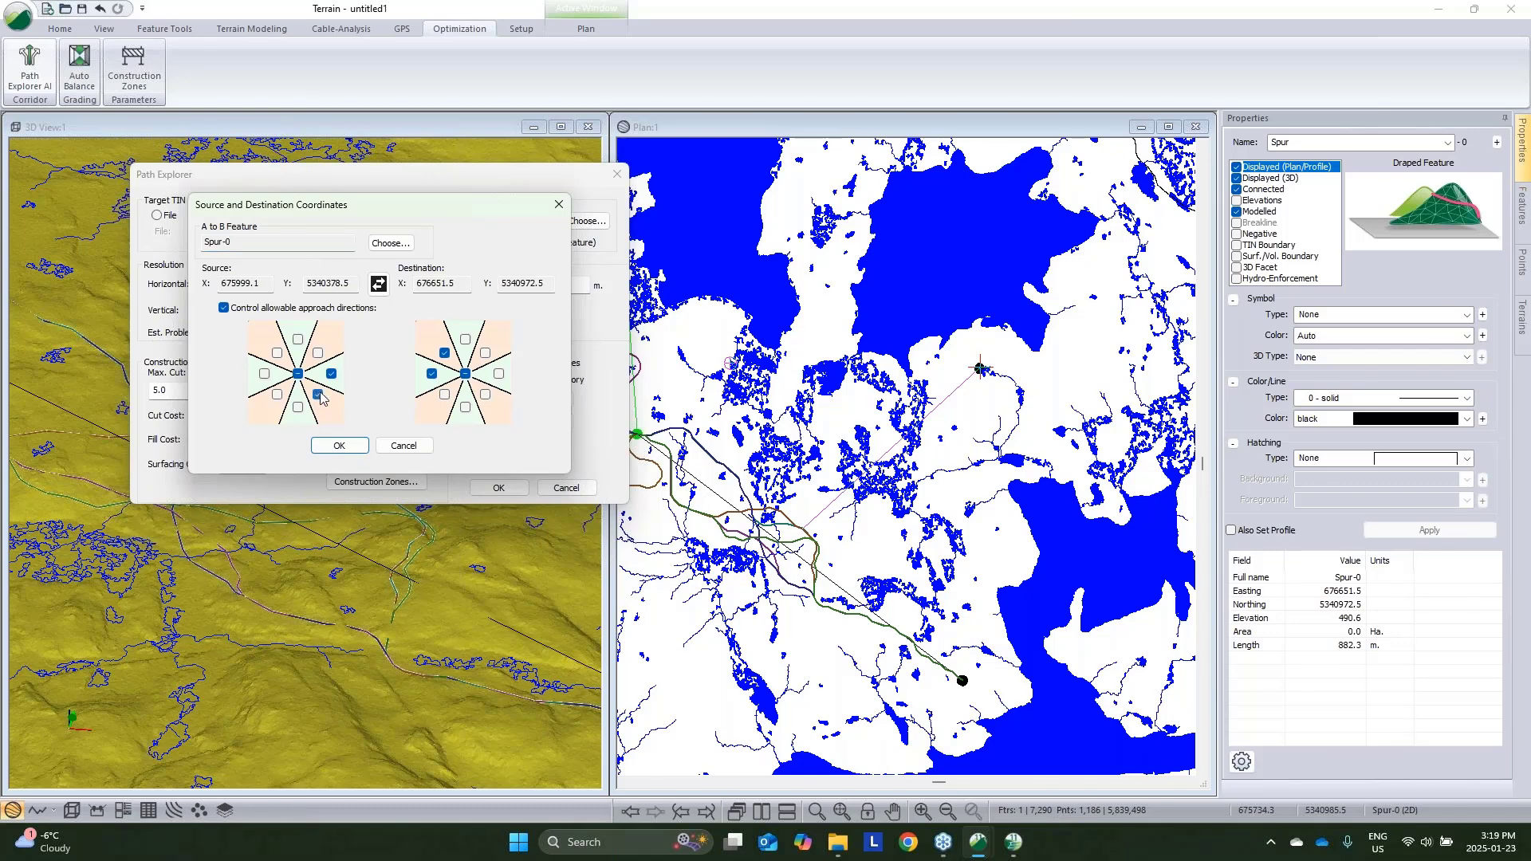
click(465, 373)
click(466, 406)
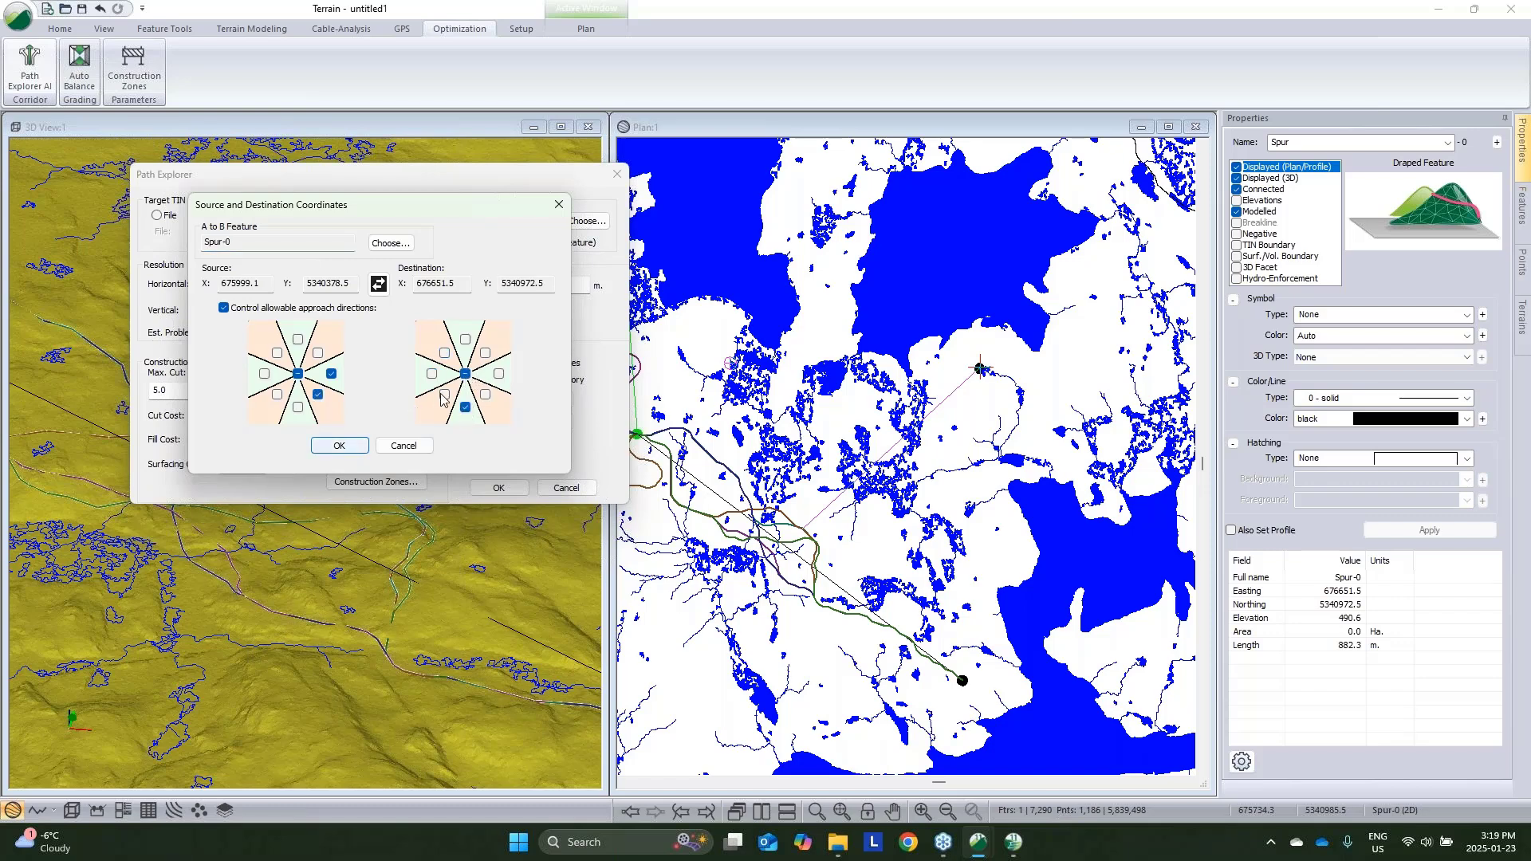
click(347, 451)
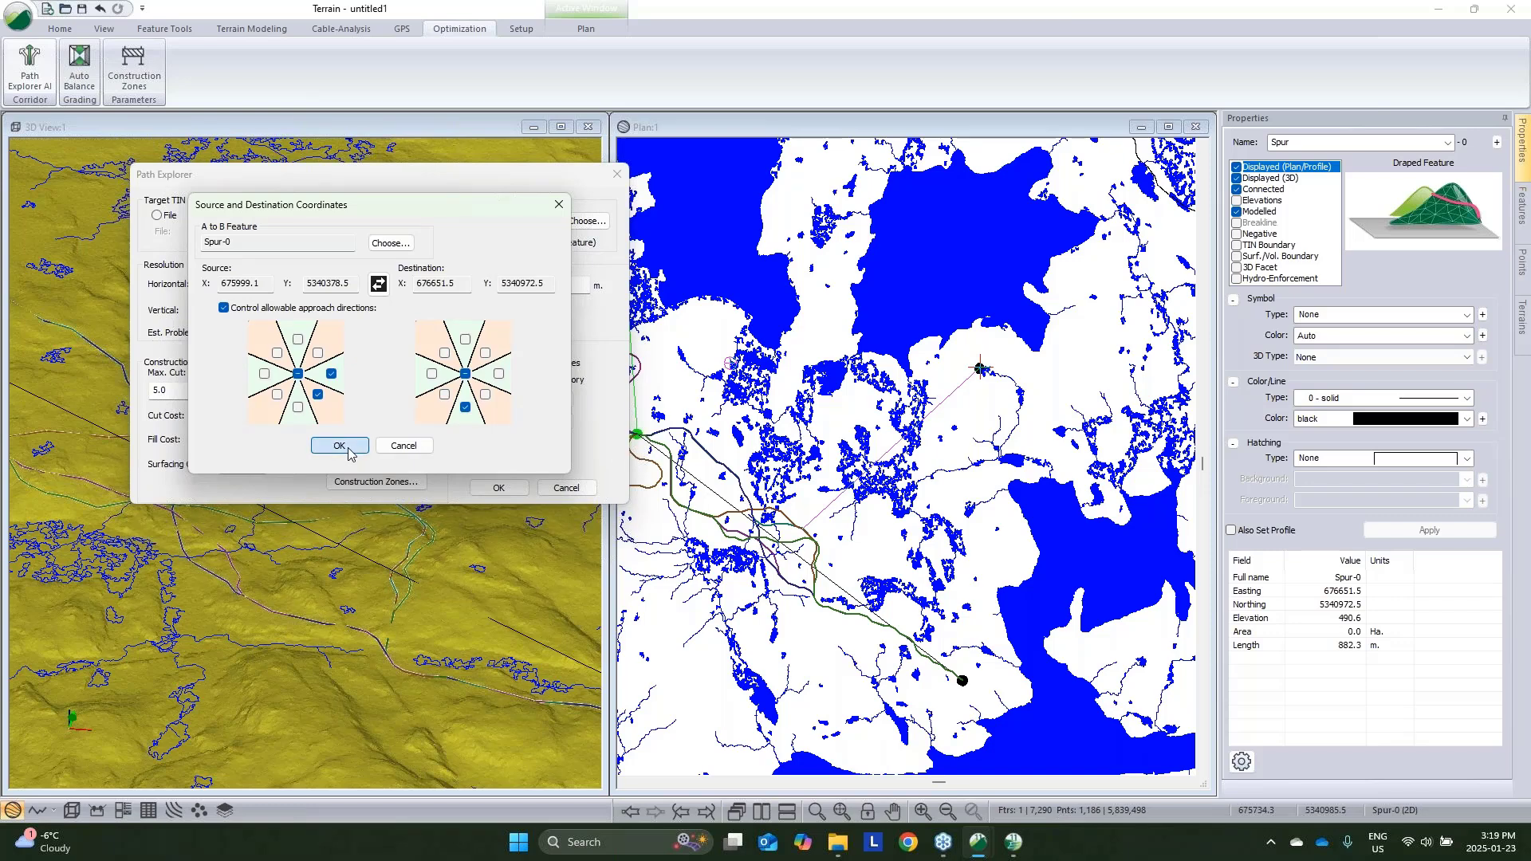
Run the path exploration along the Spur for 5 paths, and stop it early to accept the current solutions
click(513, 494)
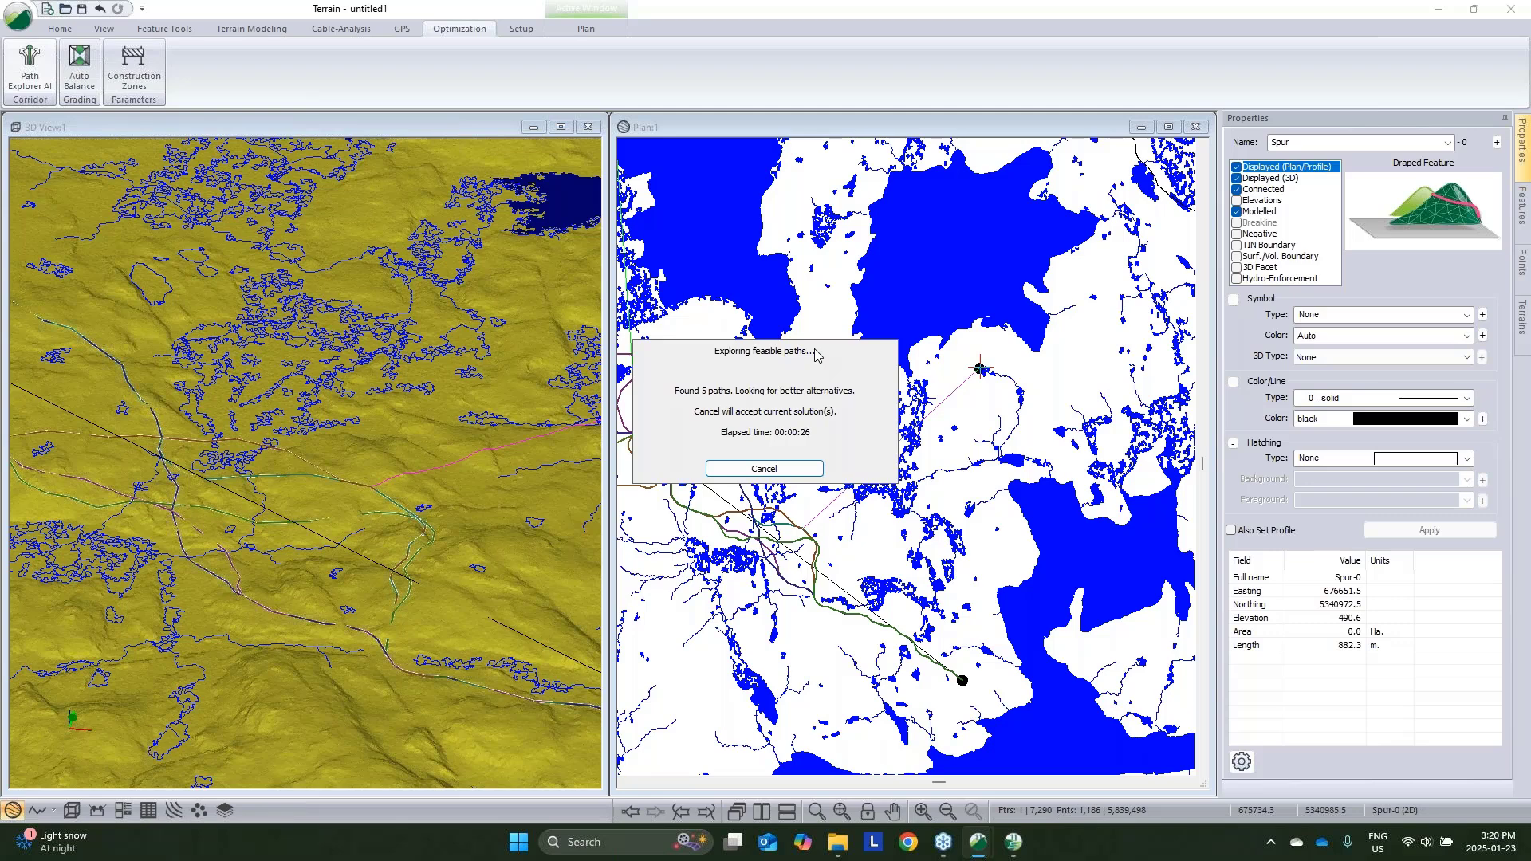
click(802, 472)
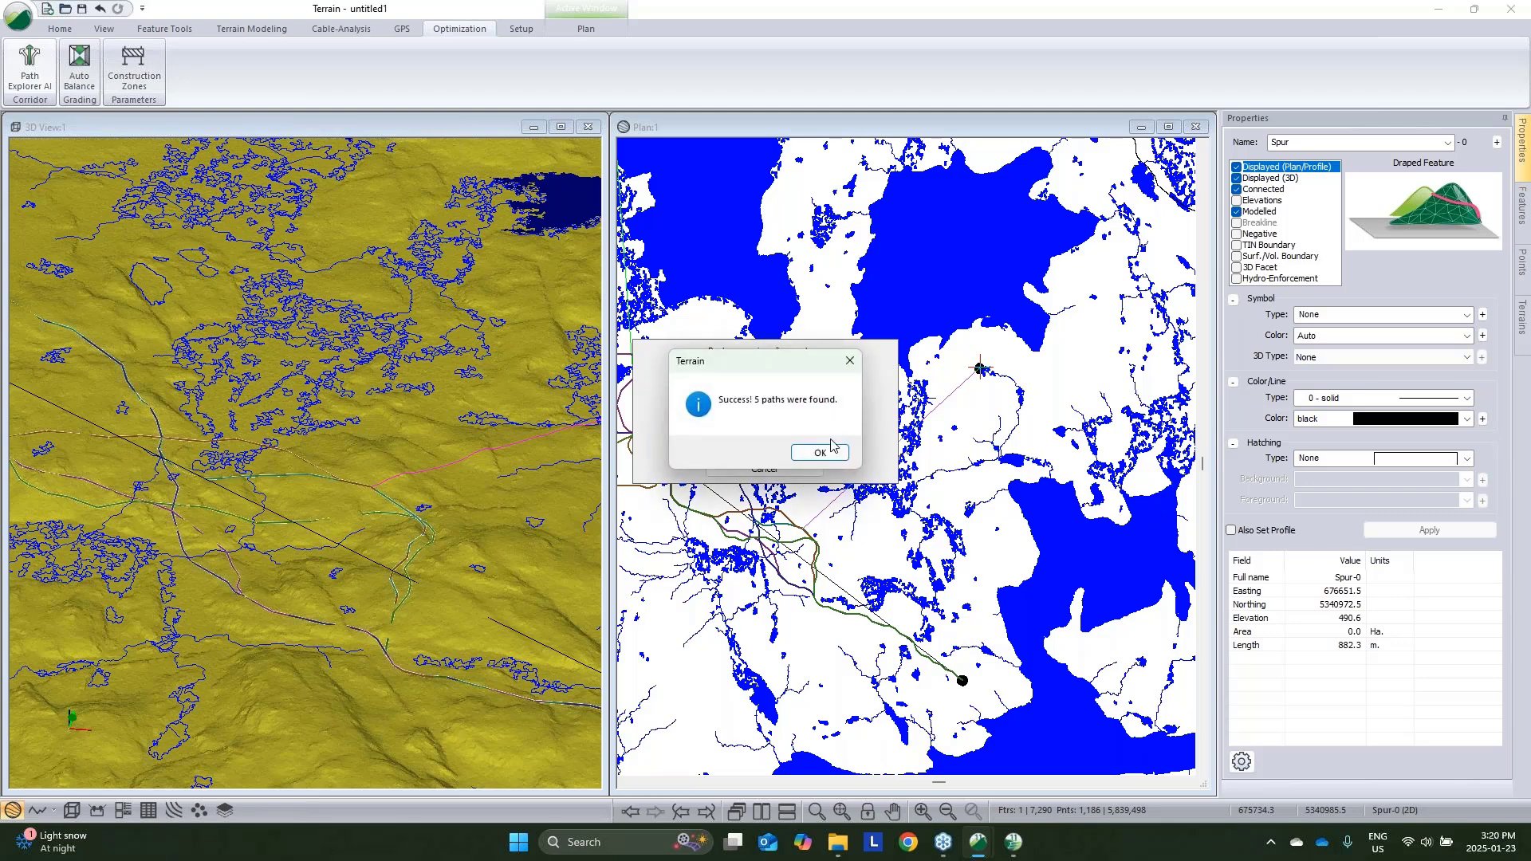
key(Return)
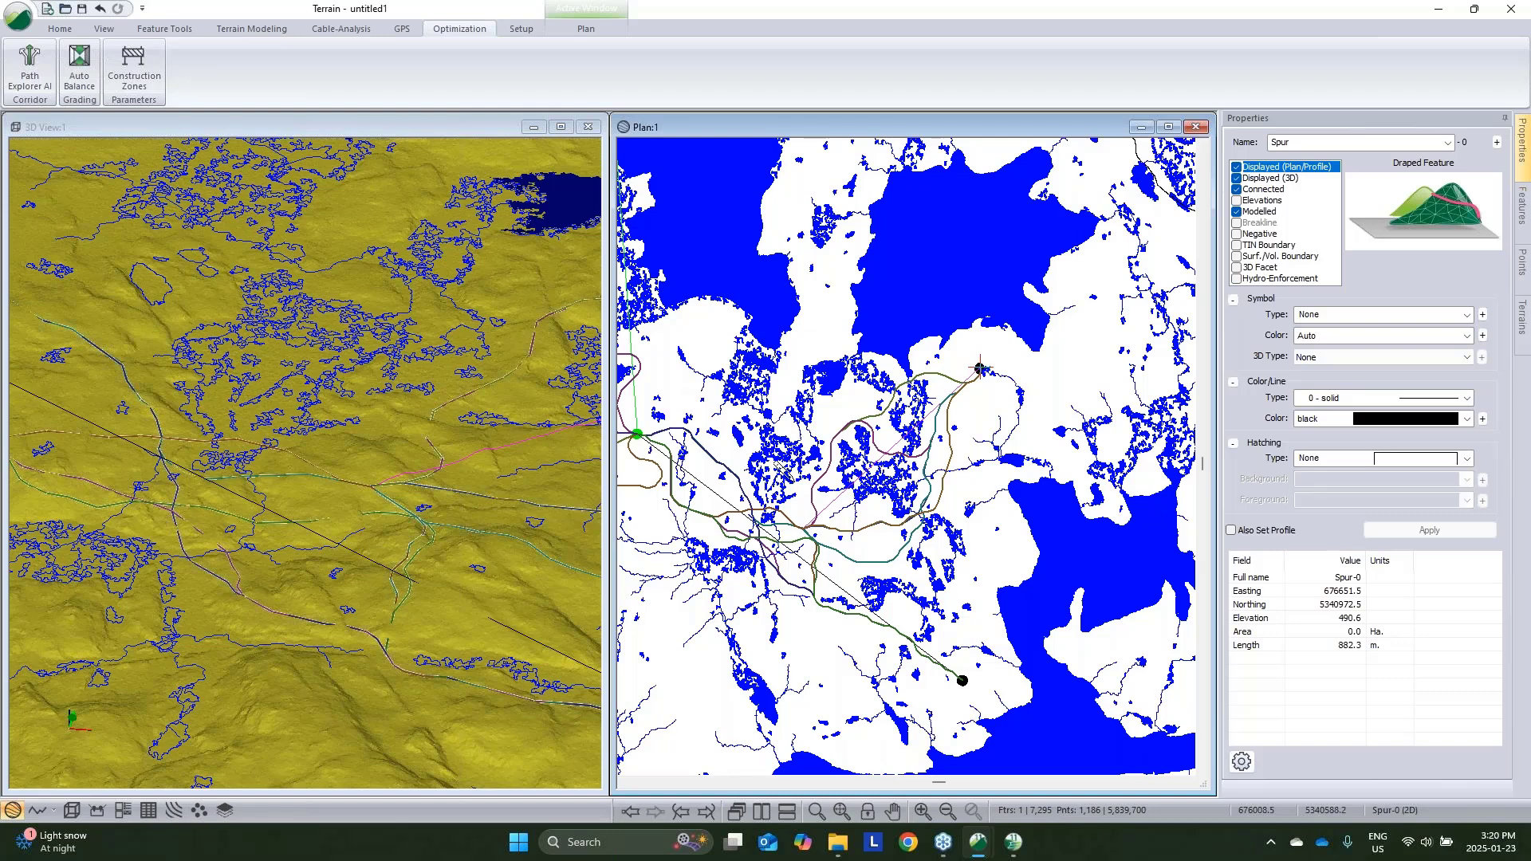
Select the B to C paths near the Spur's start in the plan view and check their names in the feature list
right_click(328, 413)
click(413, 440)
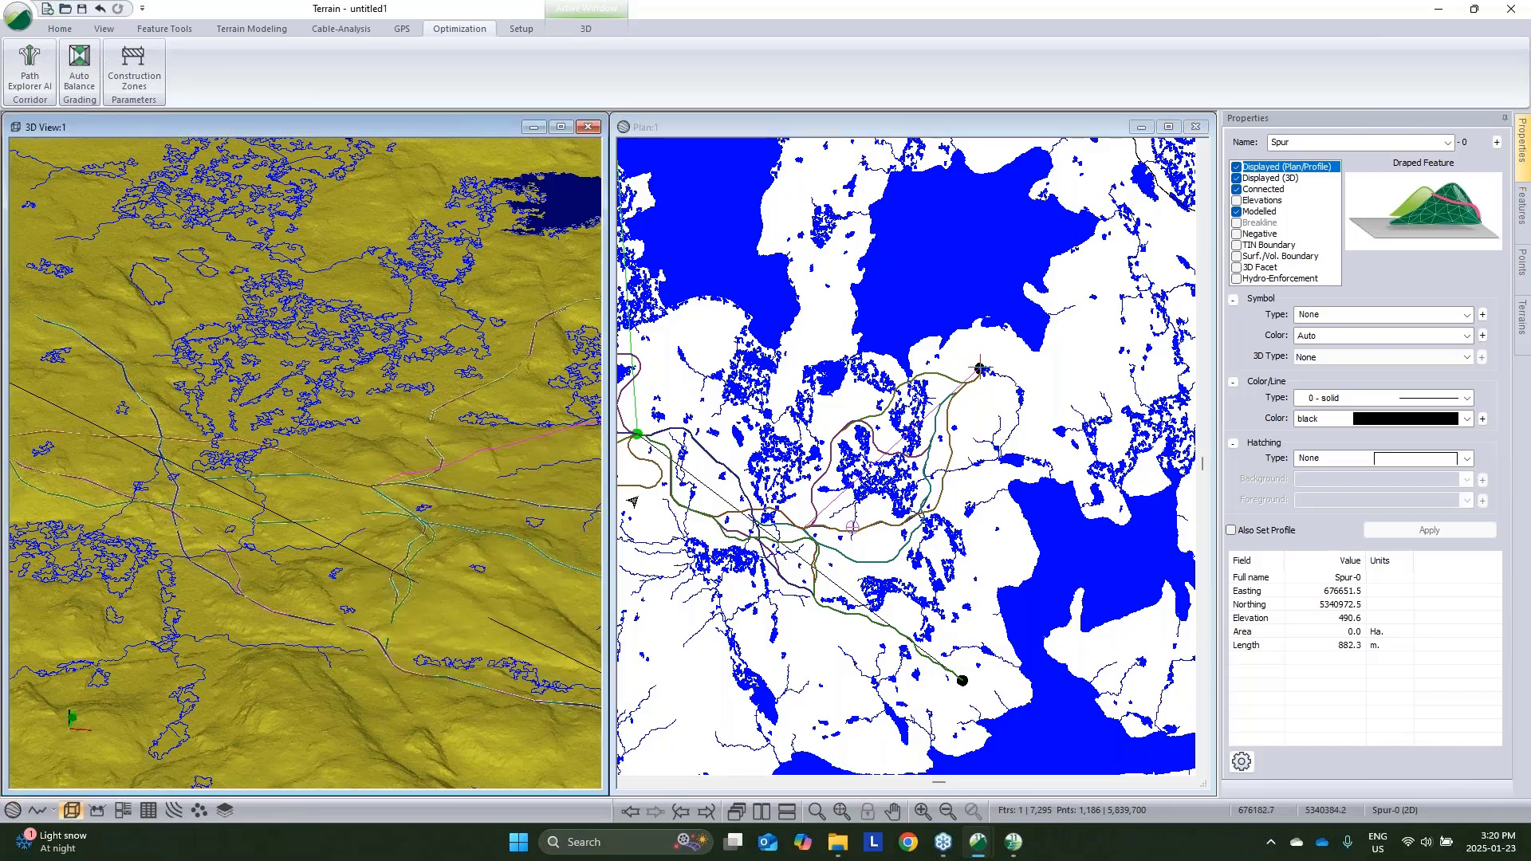
click(900, 529)
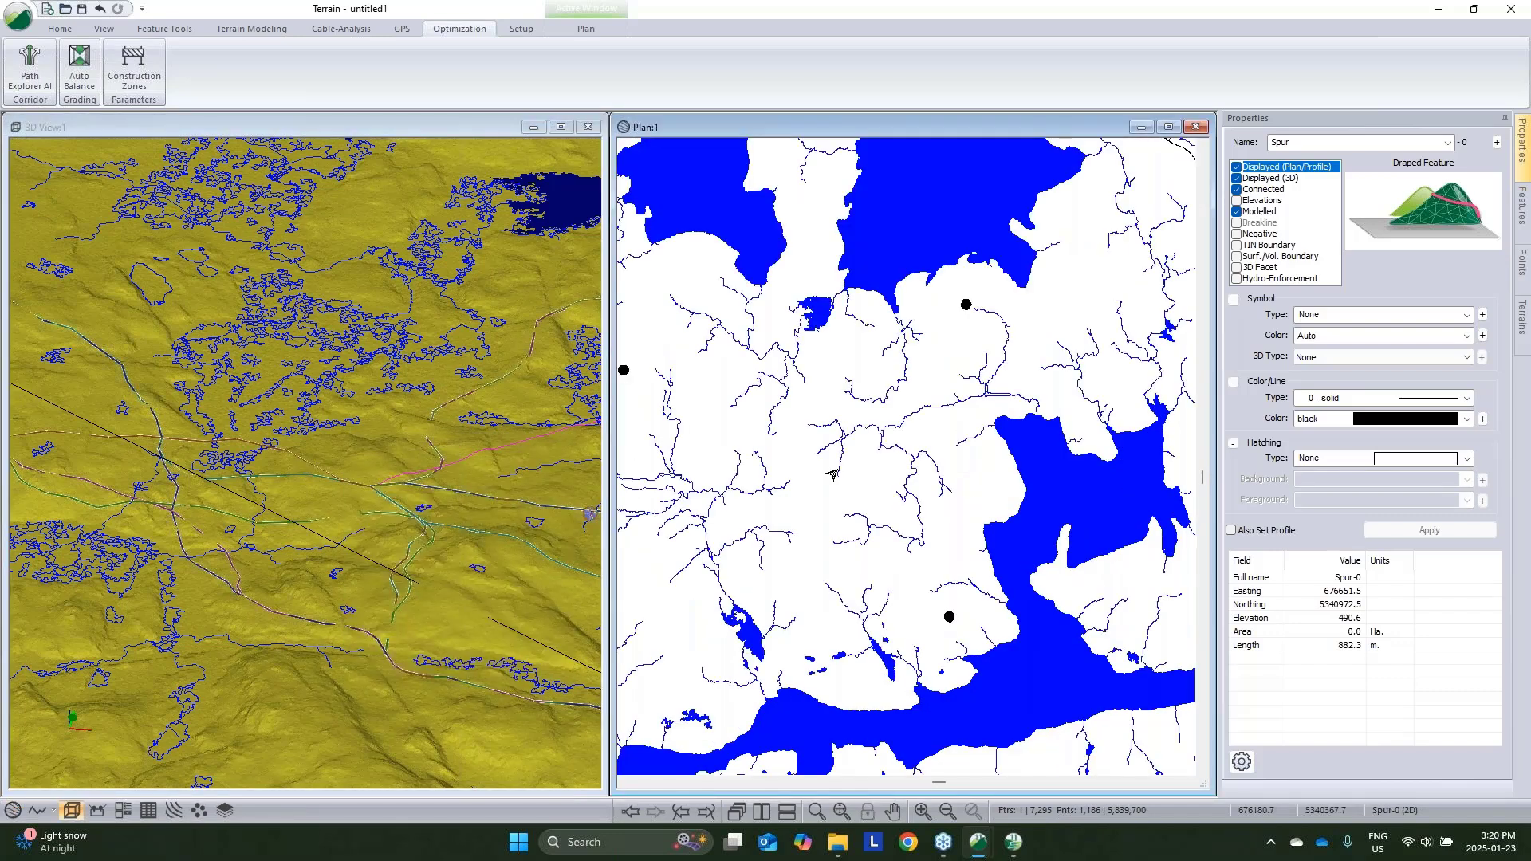
scroll(938, 508, up, 2)
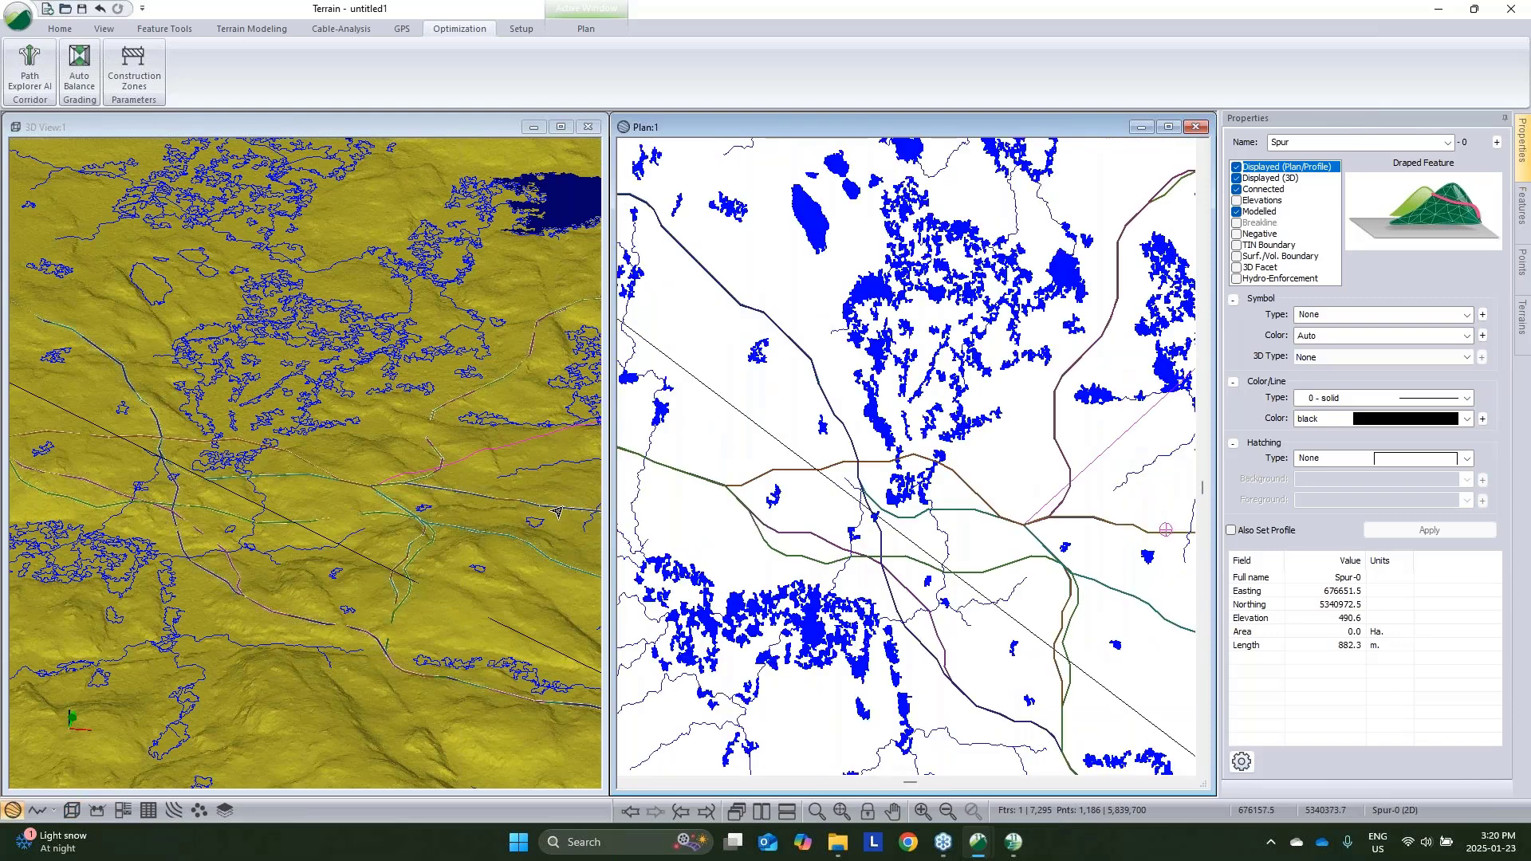
click(975, 537)
right_click(1003, 472)
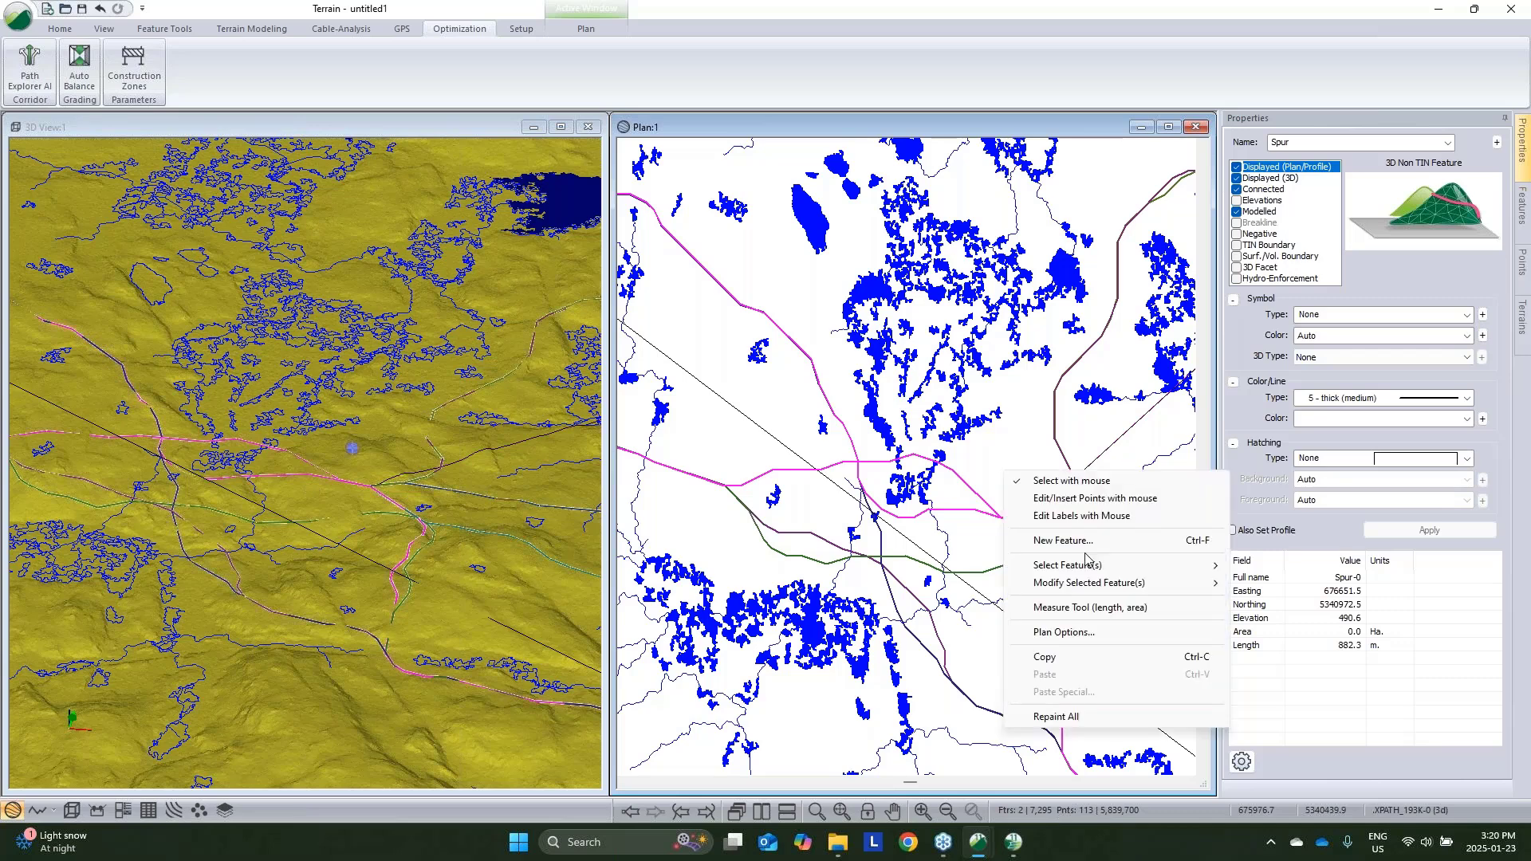
mouse_move(1083, 571)
click(1278, 600)
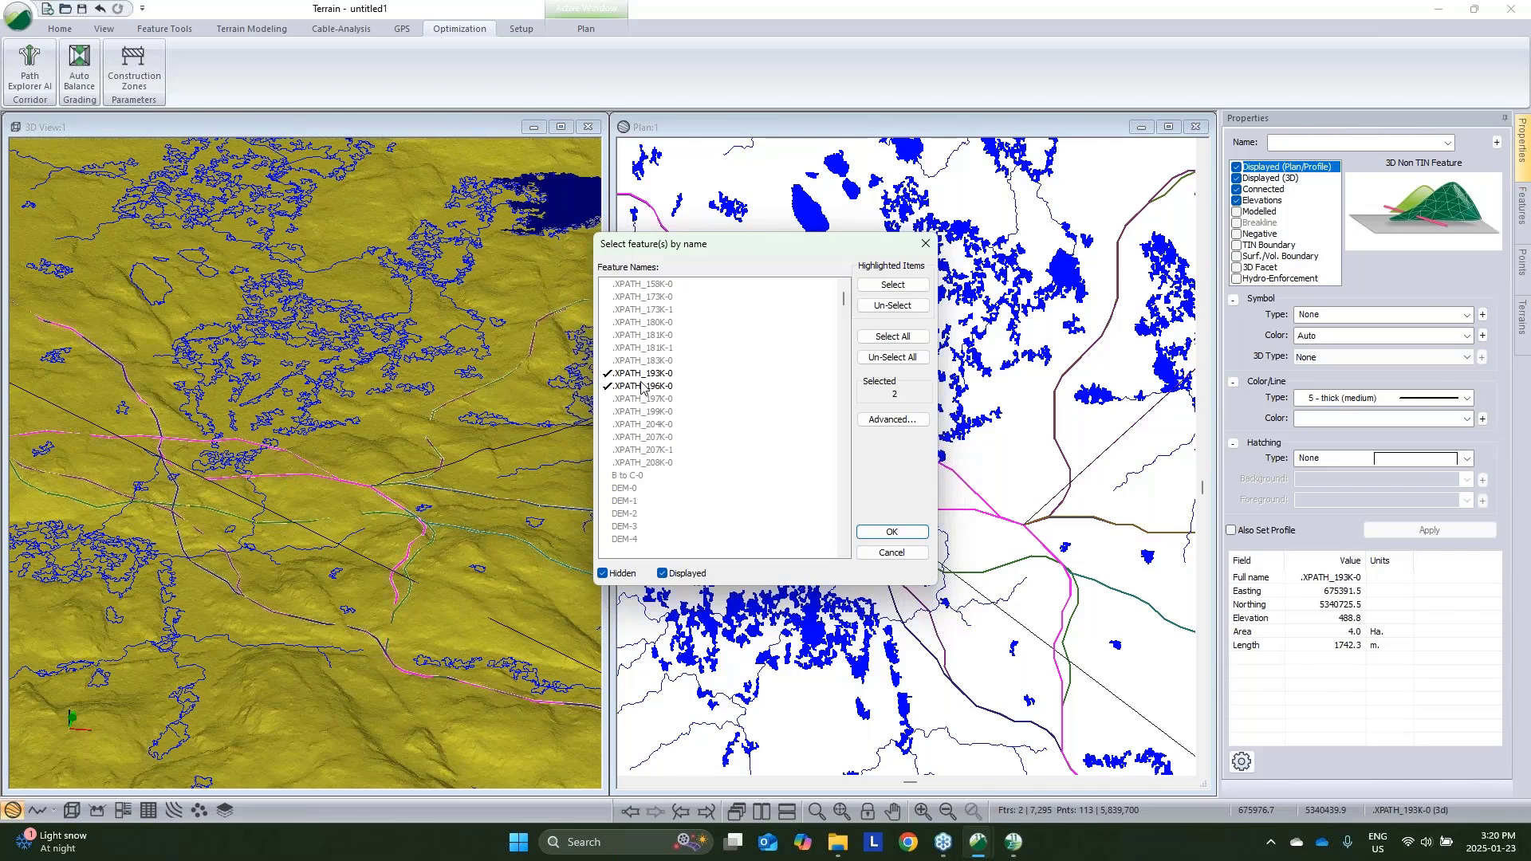
click(882, 554)
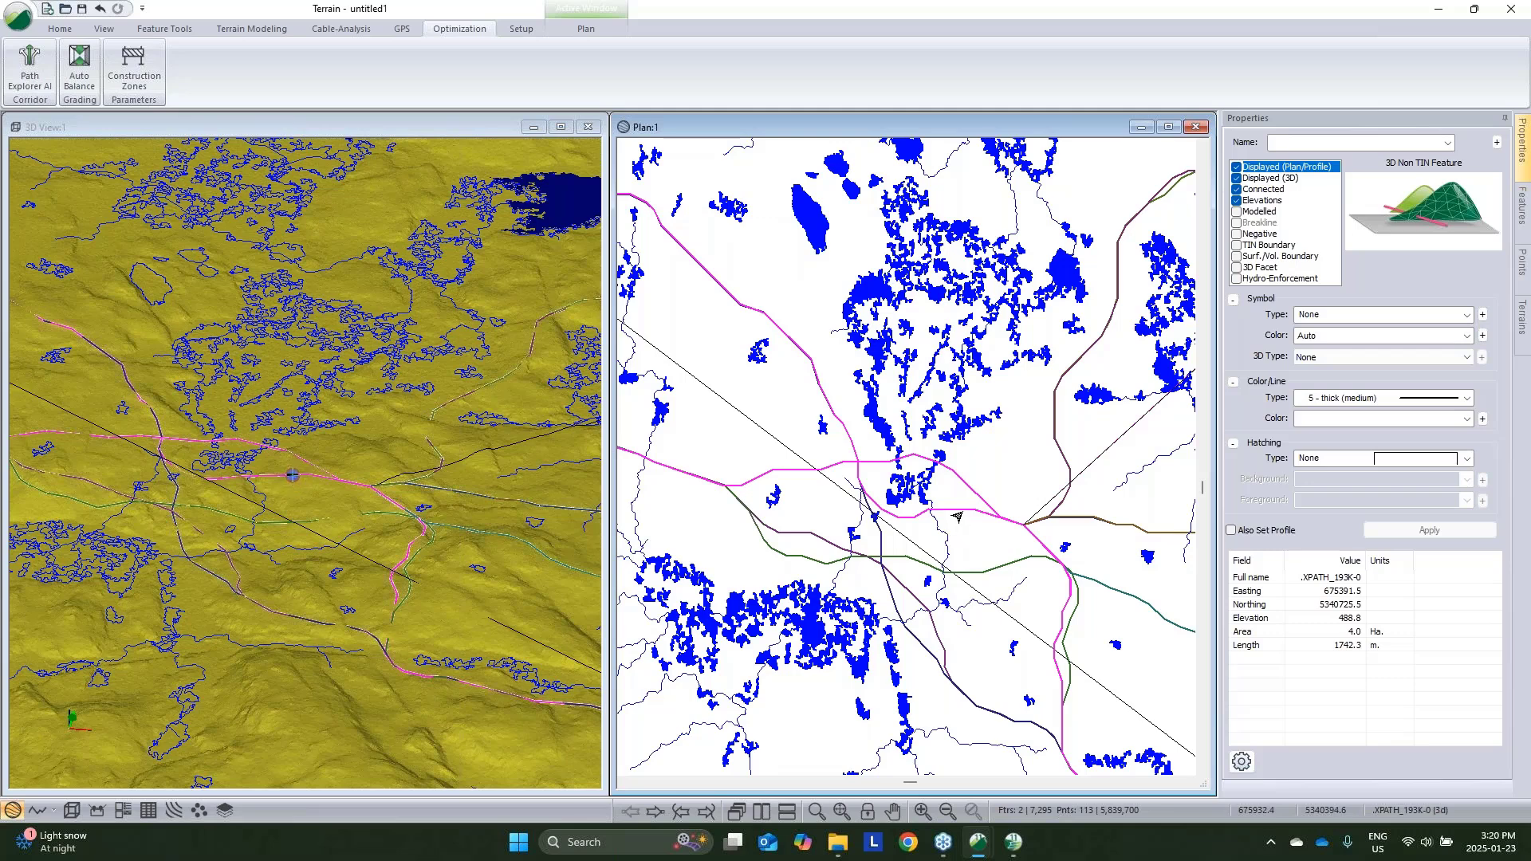
Keep only the B to C path .XPATH_193K-0 selected, and add the A to B path .XPATH_208K-0 to the selection
click(950, 522)
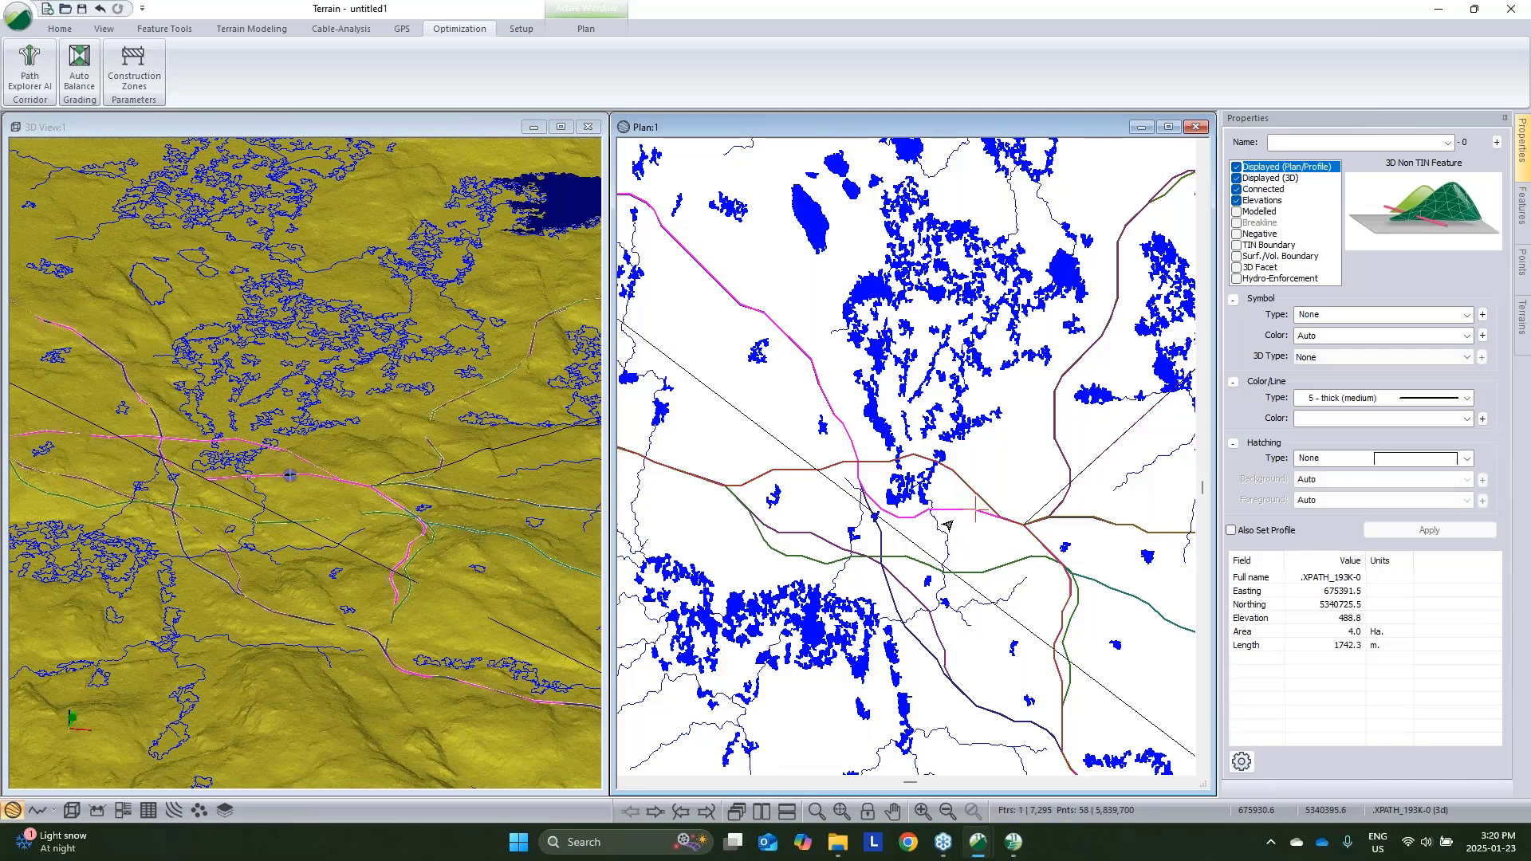
click(950, 522)
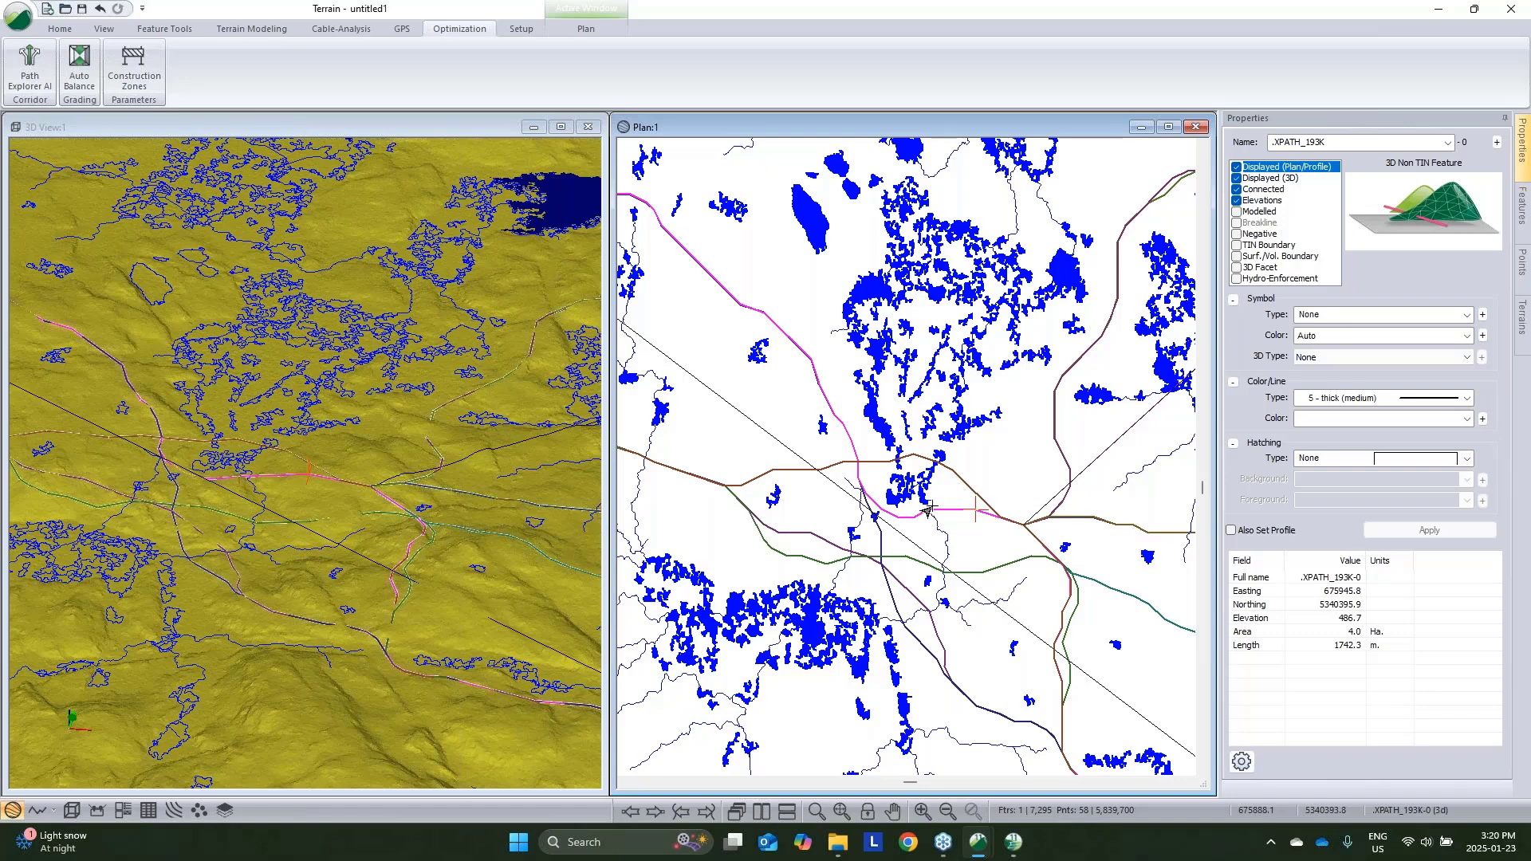
scroll(931, 516, down, 1)
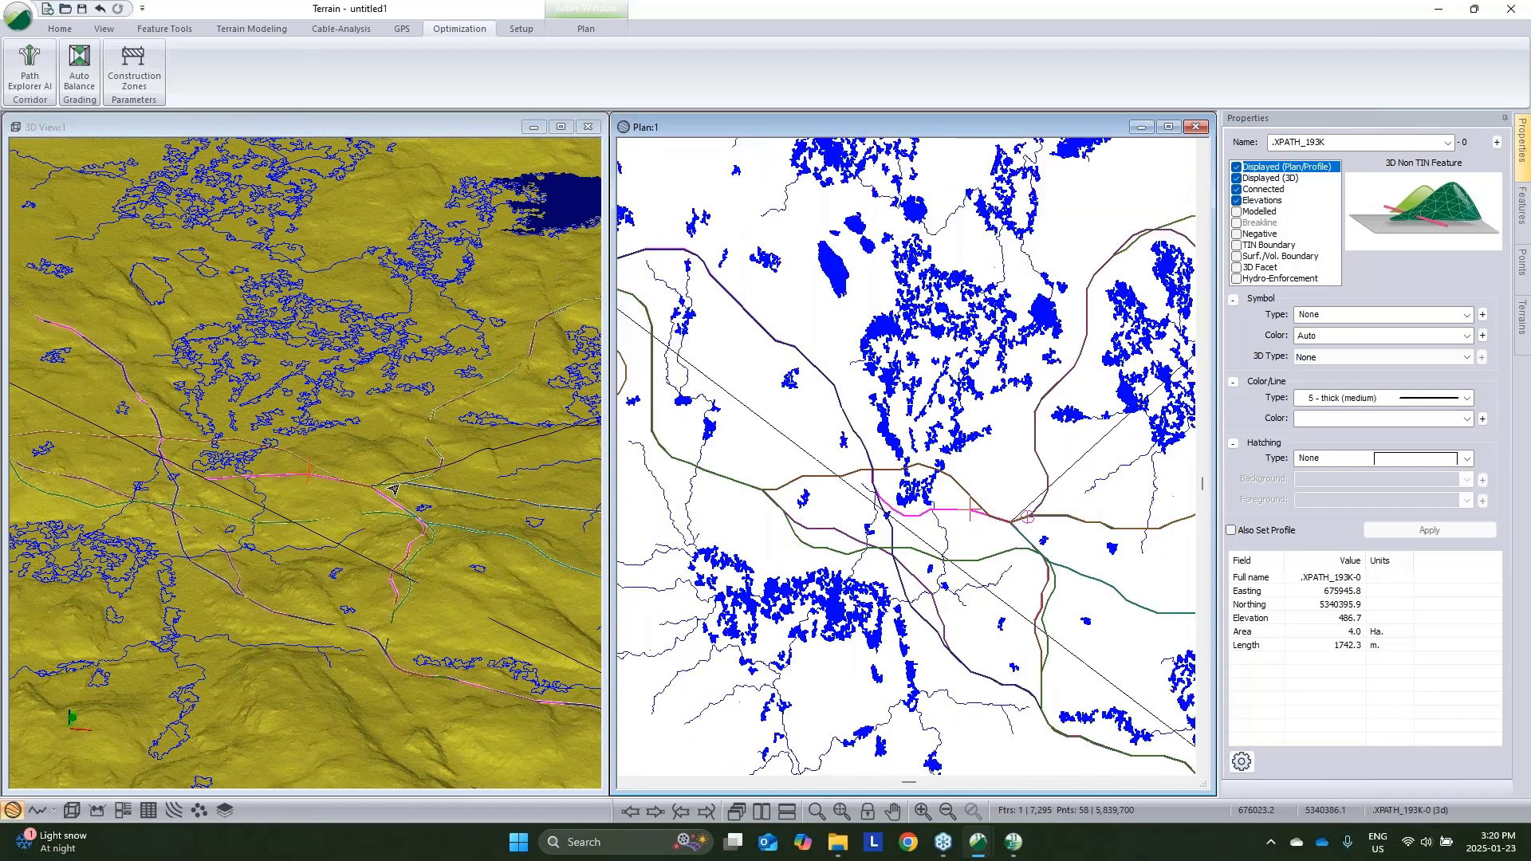
scroll(525, 487, up, 3)
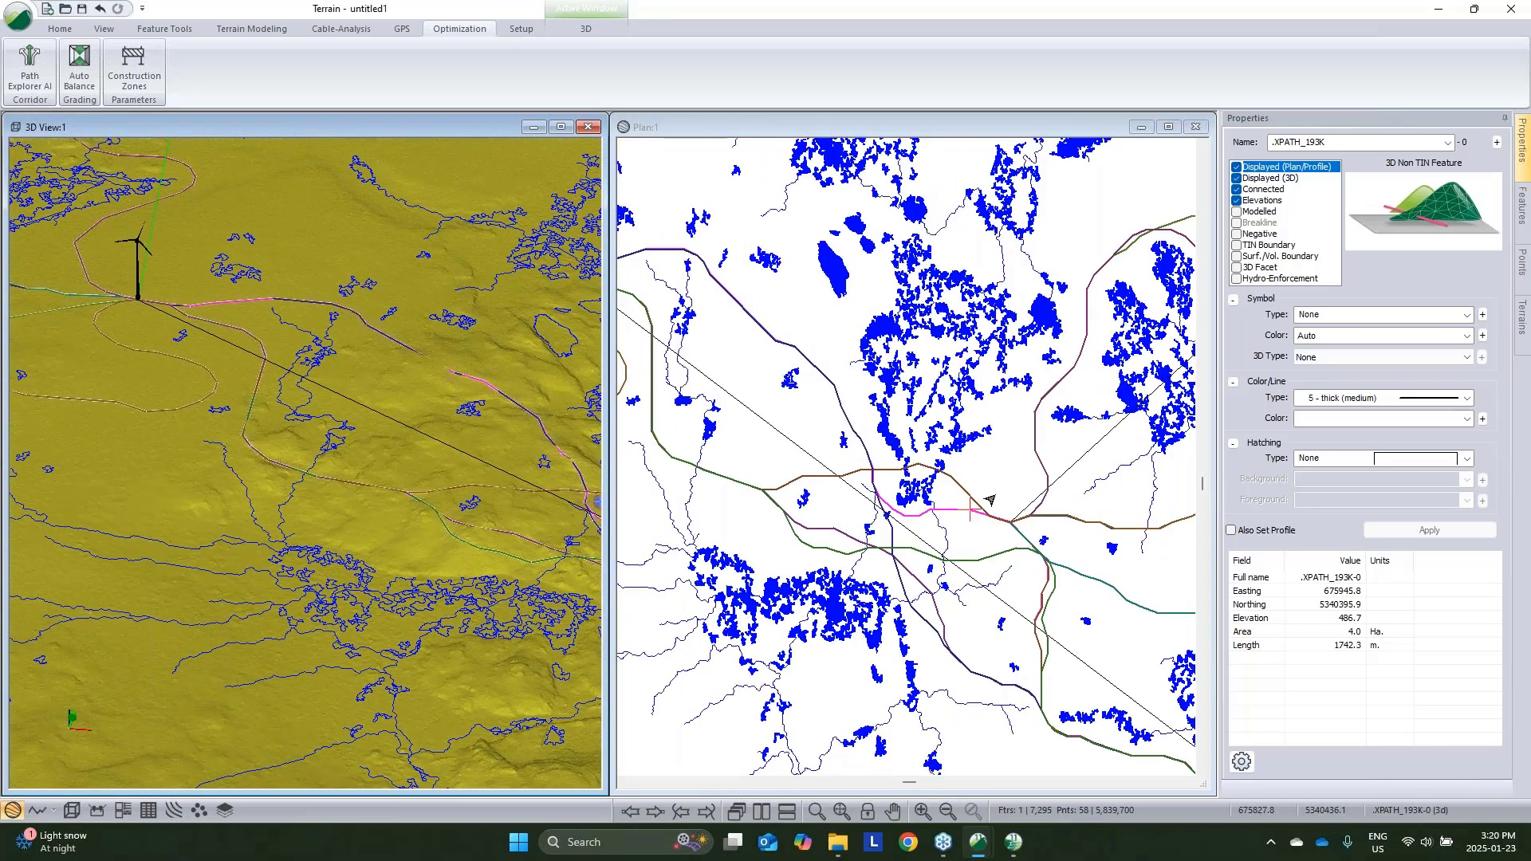
scroll(989, 500, up, 3)
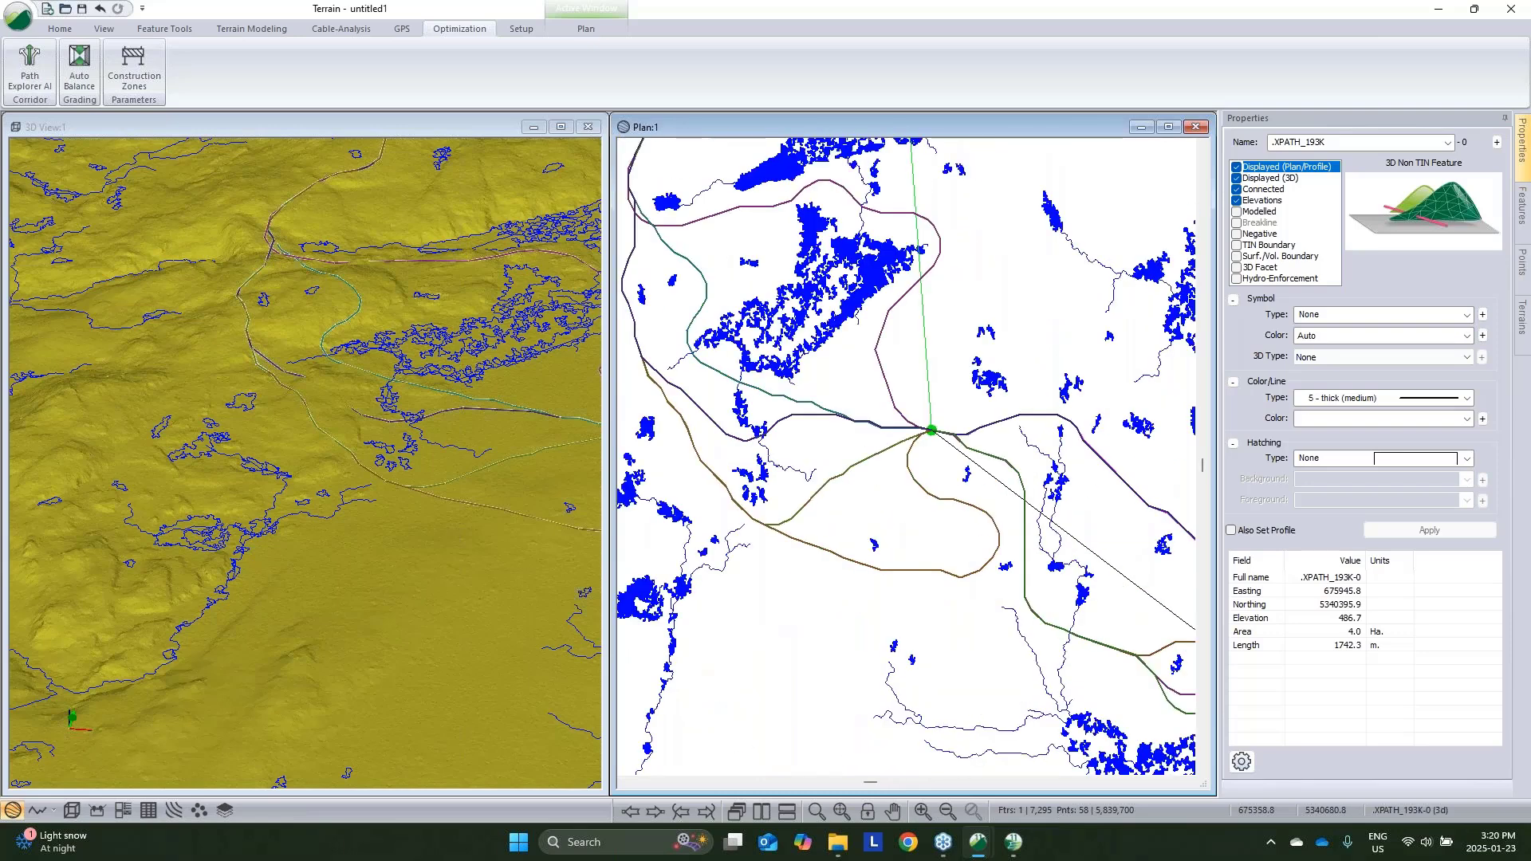
middle_drag(699, 436, 694, 485)
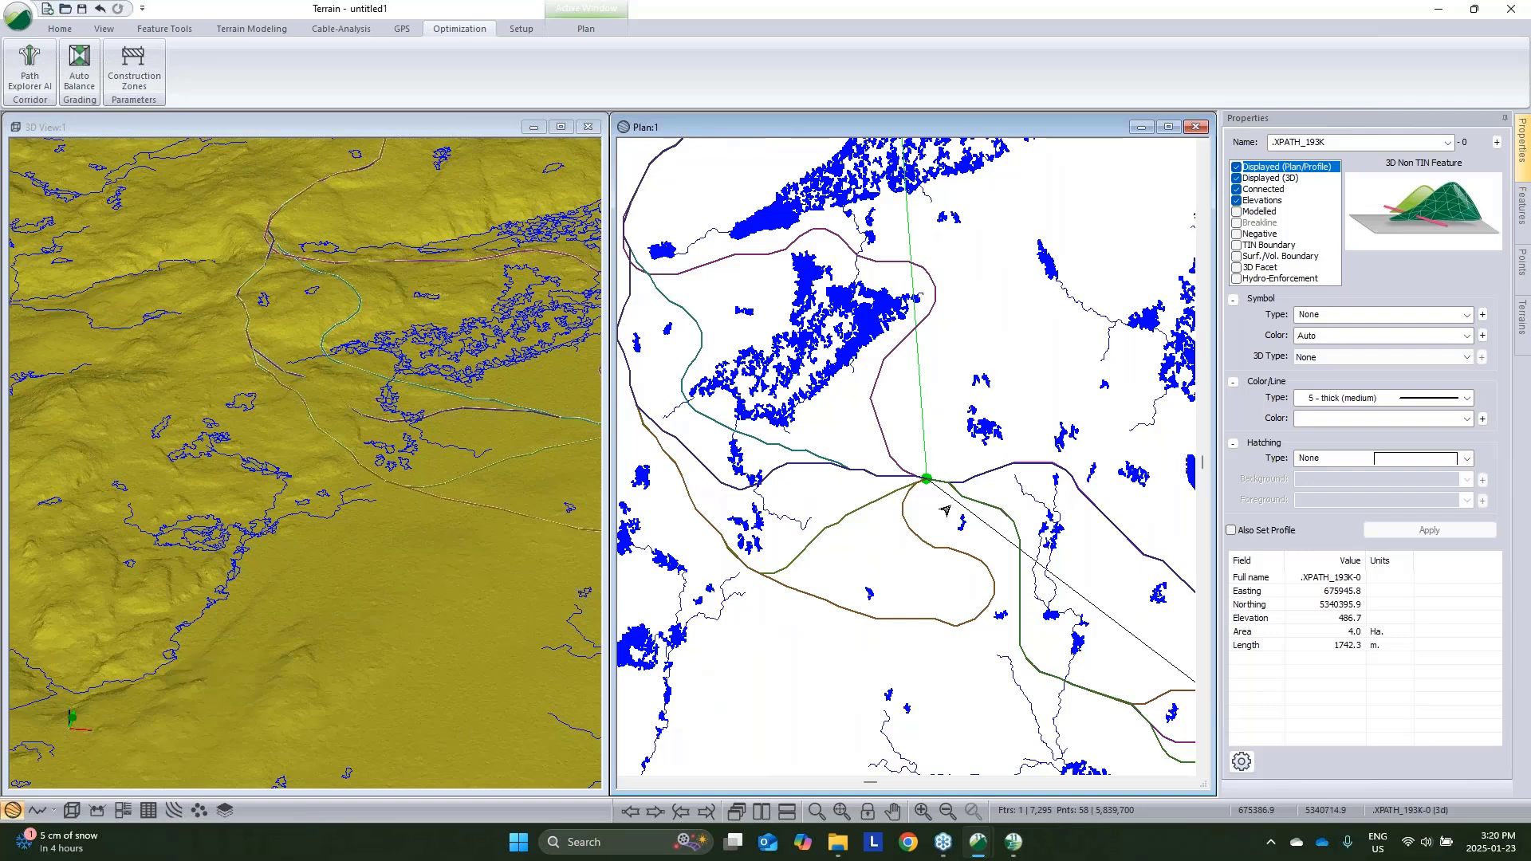
scroll(891, 532, up, 5)
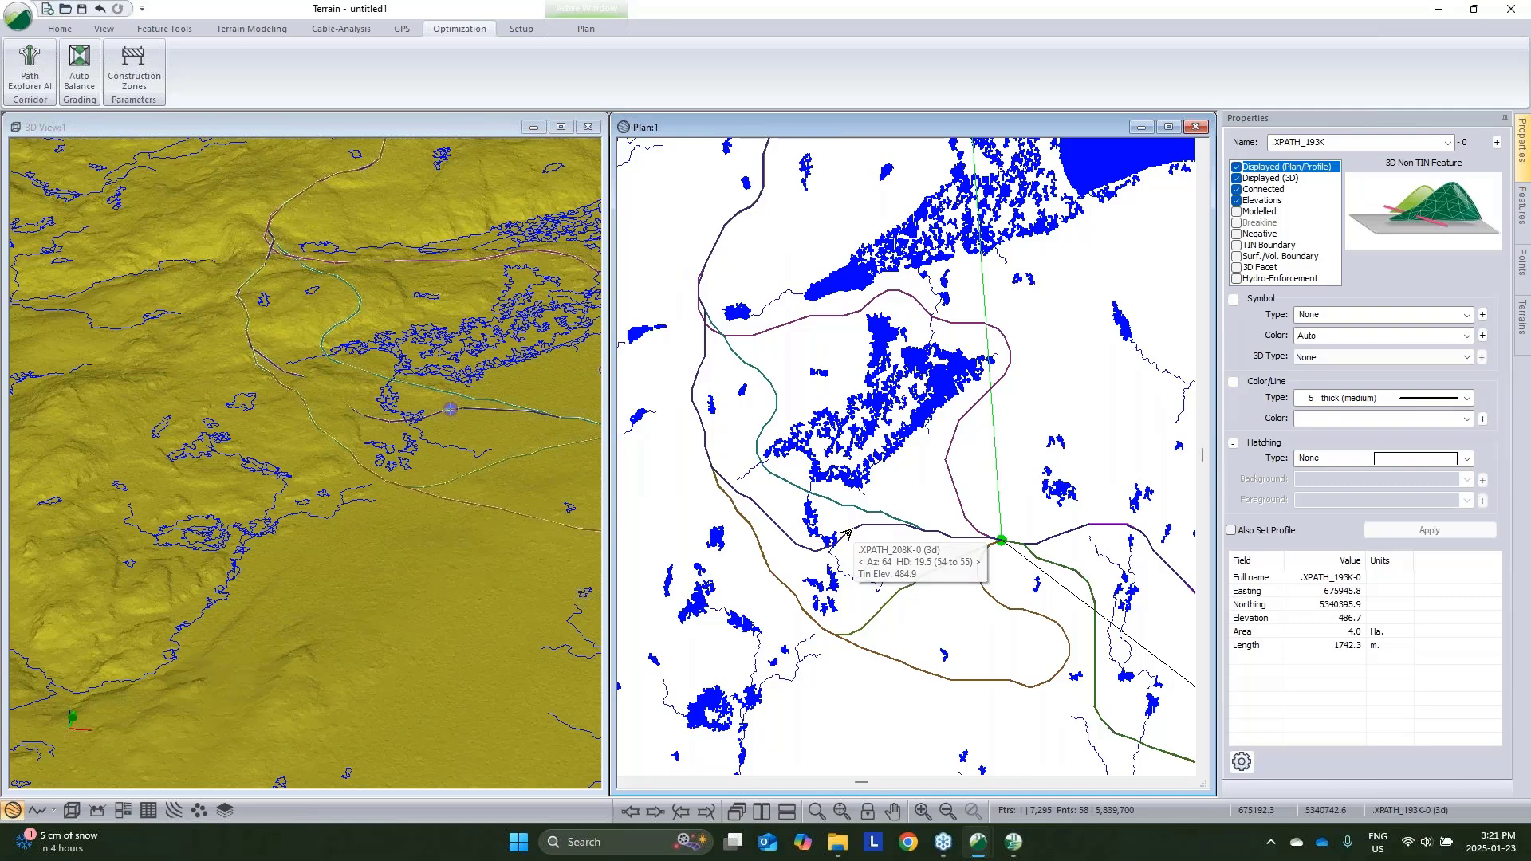
click(848, 531)
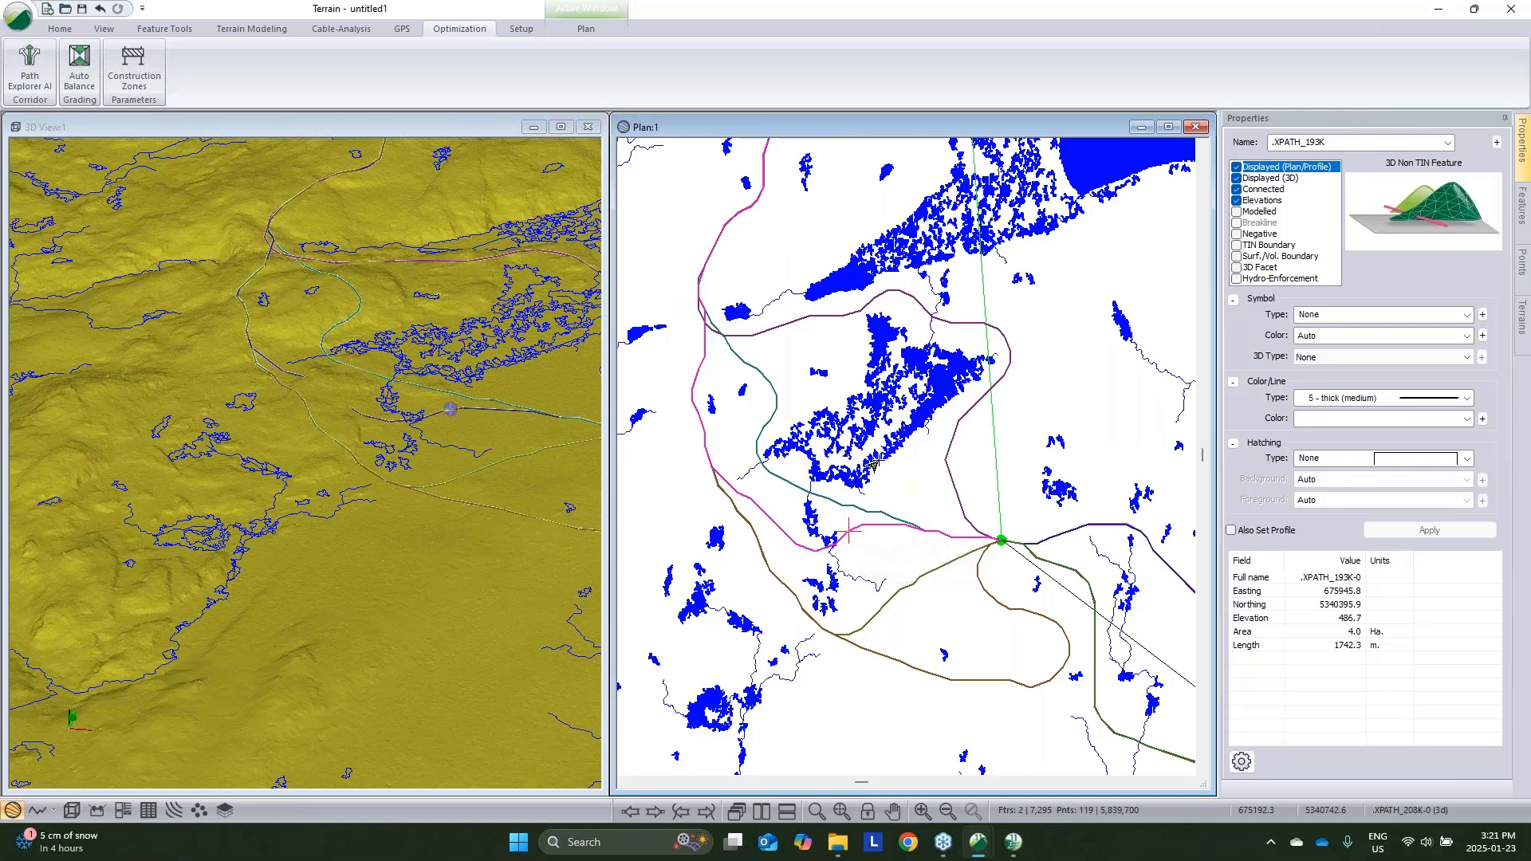
Join the two selected paths into a single feature and rename the joined feature _Main
scroll(844, 434, down, 3)
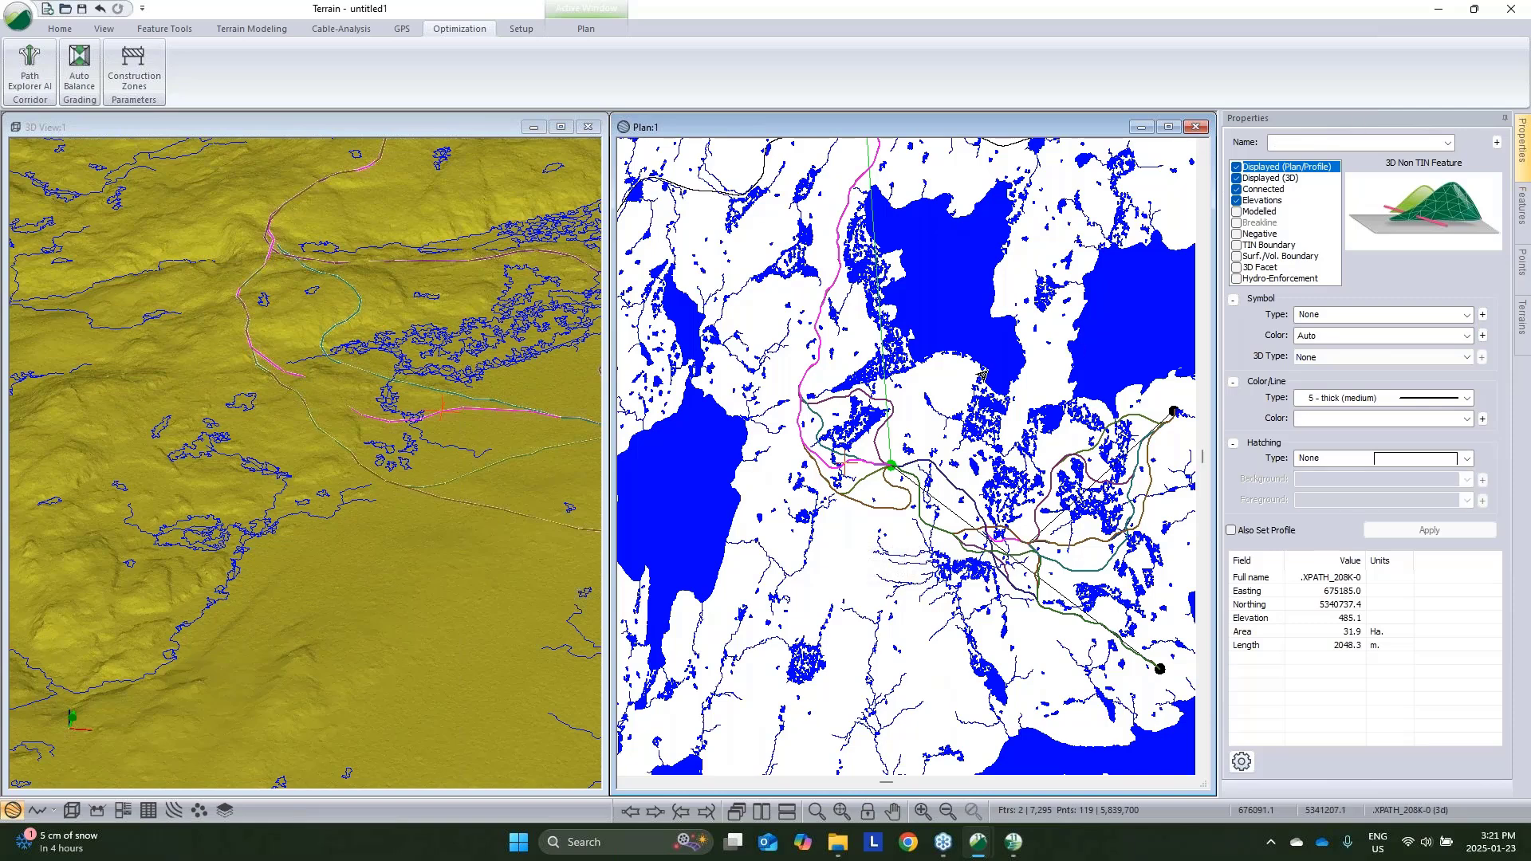
right_click(956, 418)
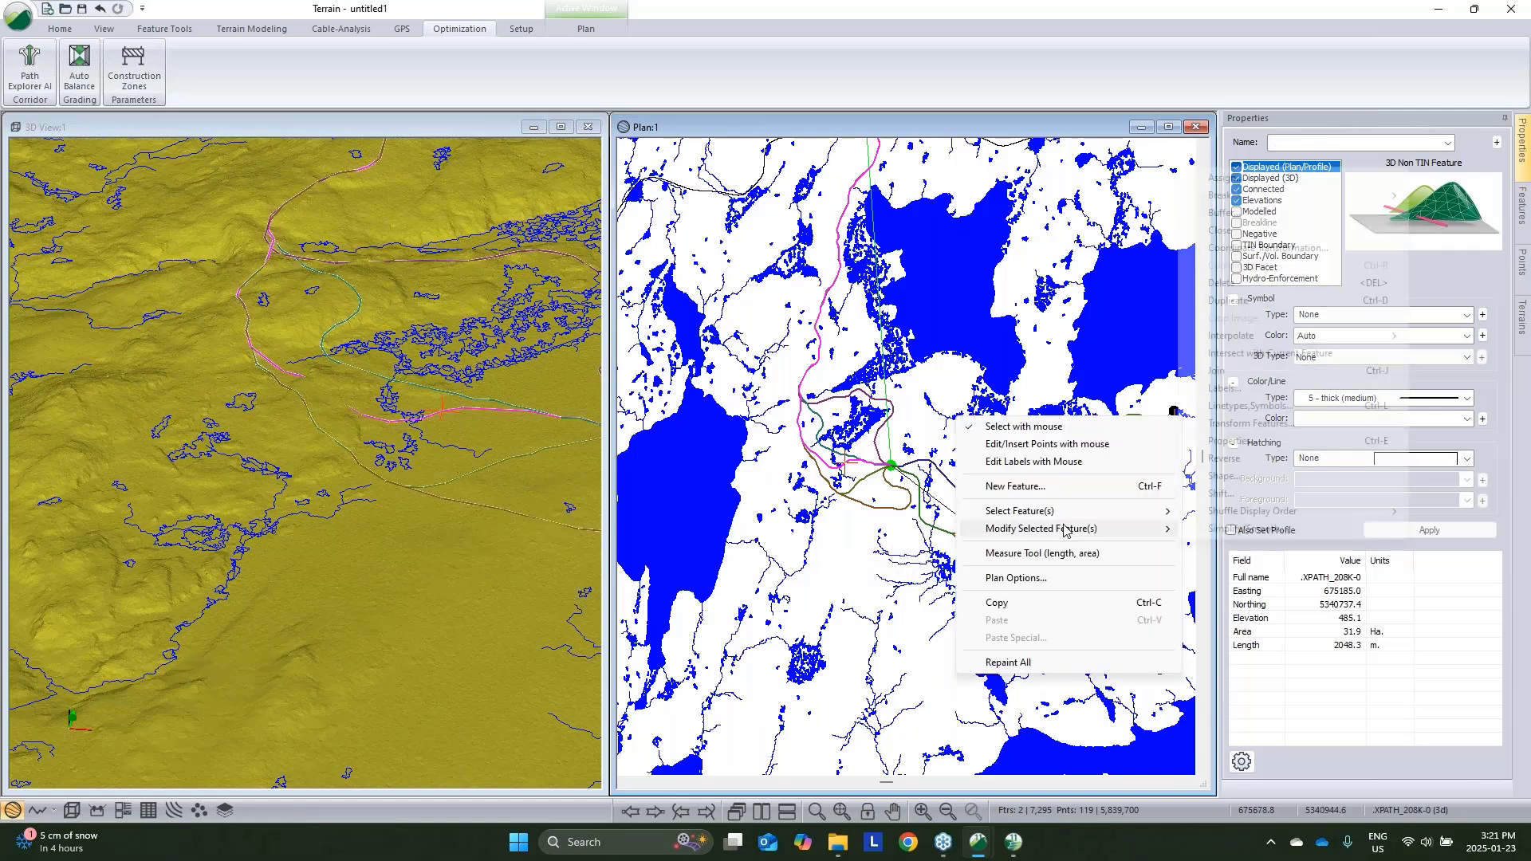
mouse_move(1070, 530)
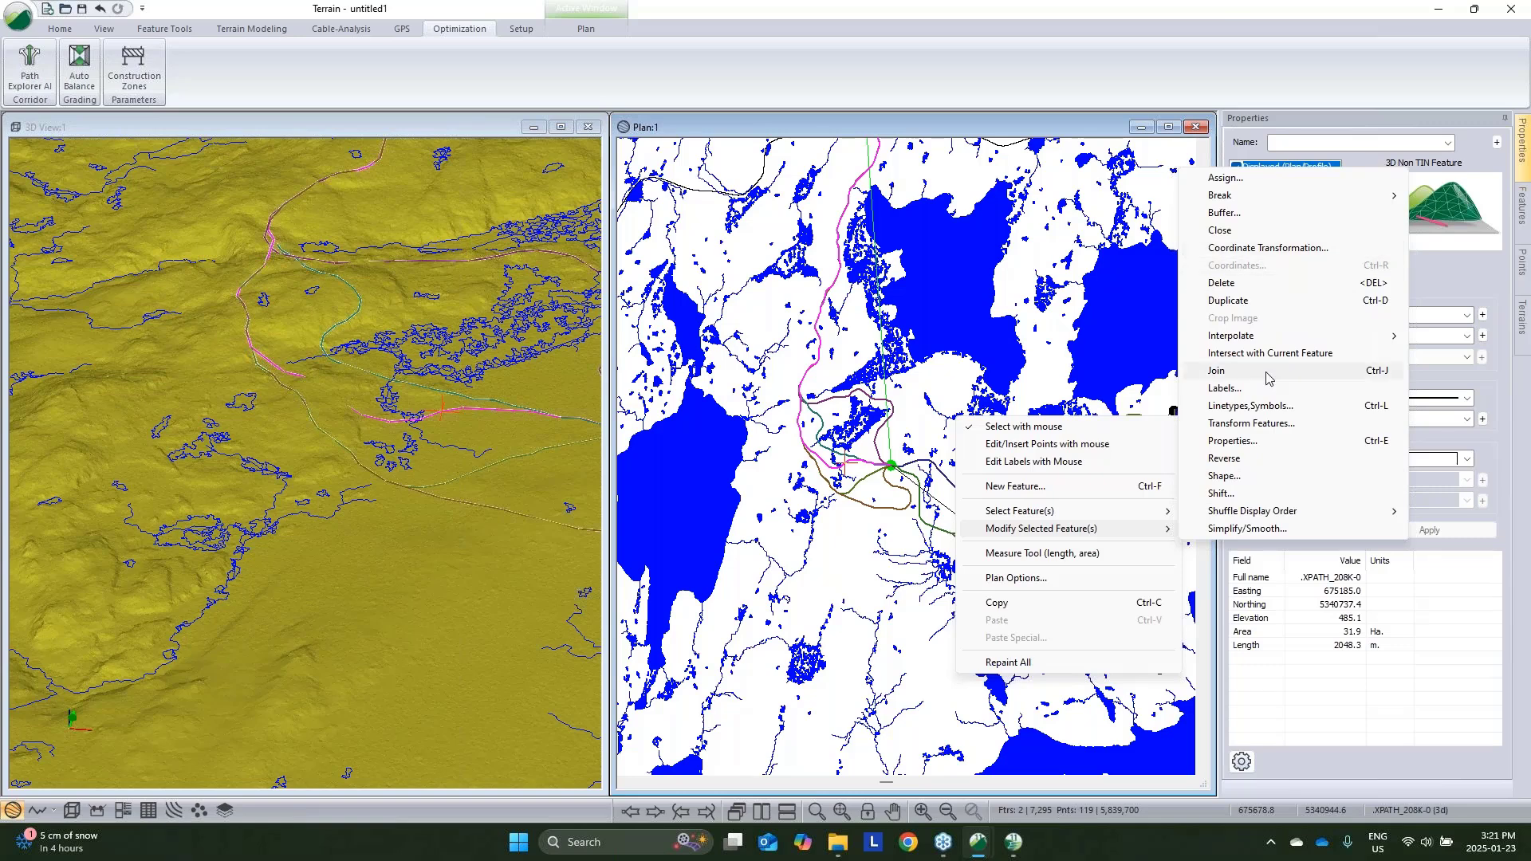
click(1292, 371)
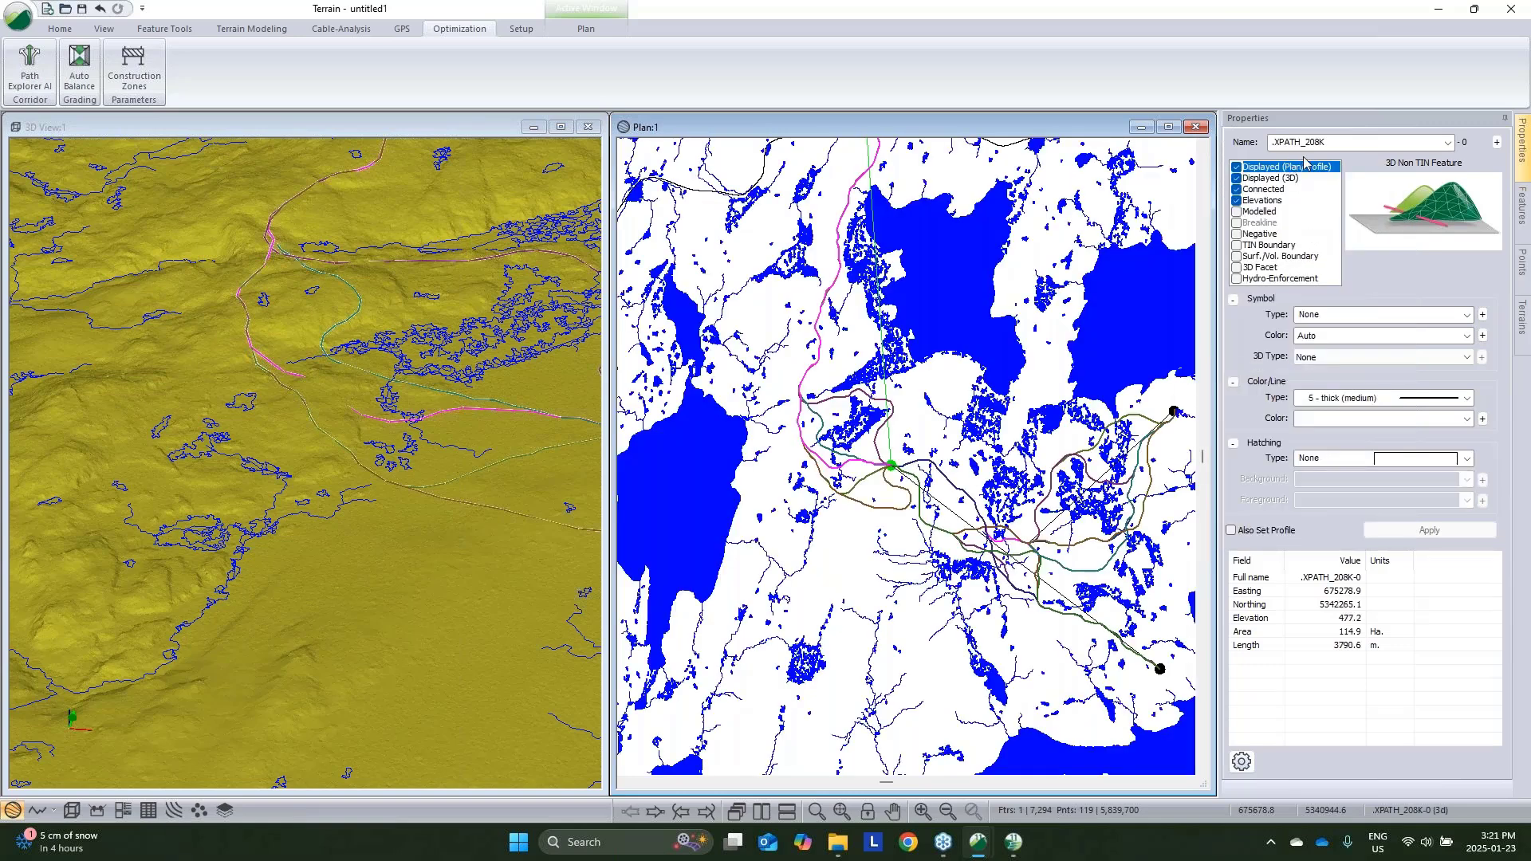
click(1343, 144)
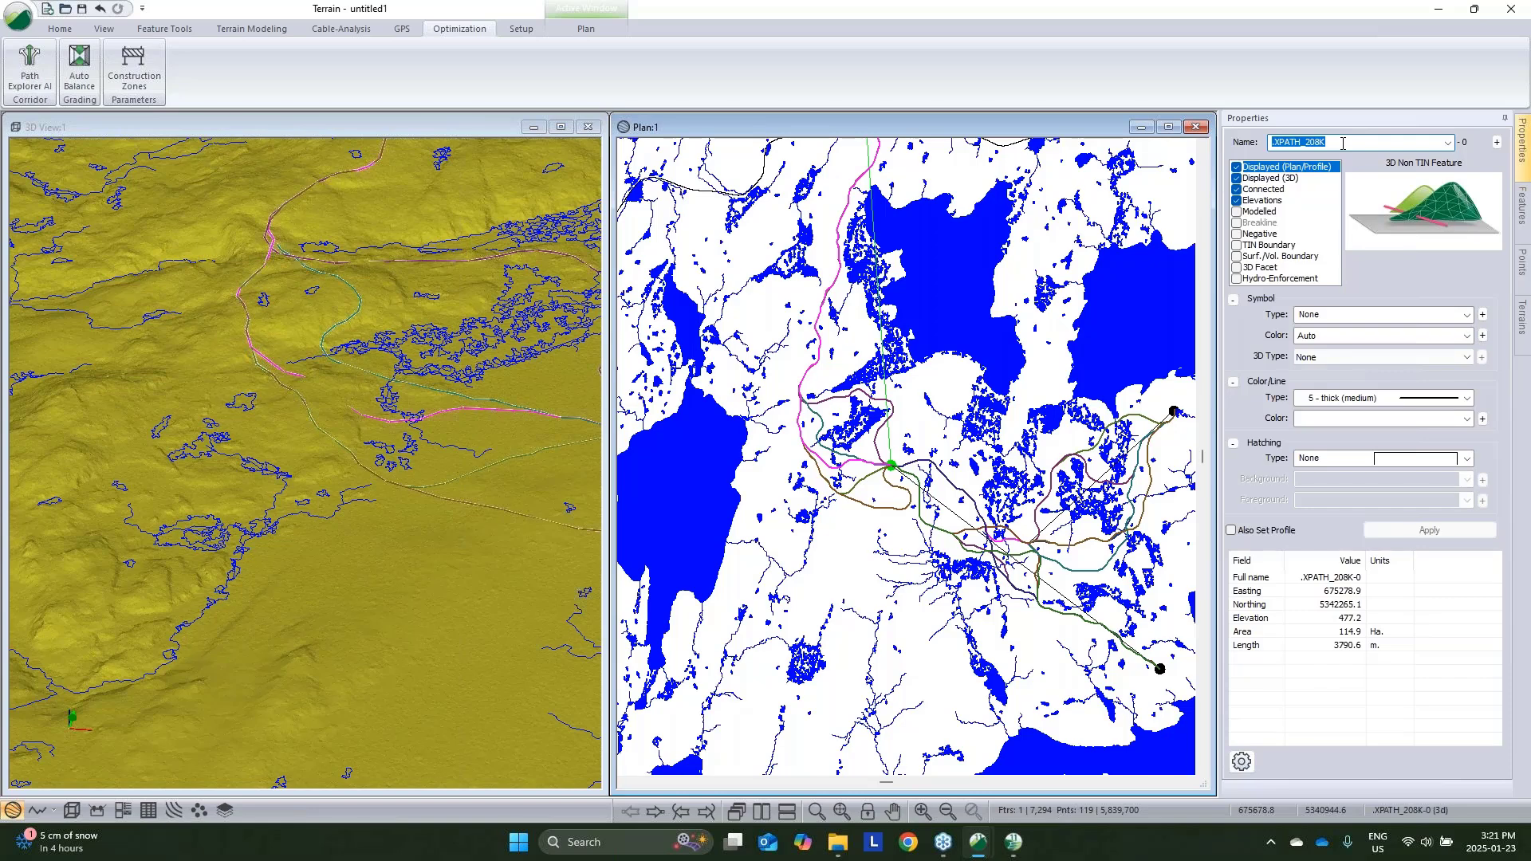
key(BackSpace)
text(_Main)
click(1410, 538)
Examine the main road and the spur path options around the turbines in the 3D and plan views
middle_drag(899, 499, 661, 459)
click(126, 434)
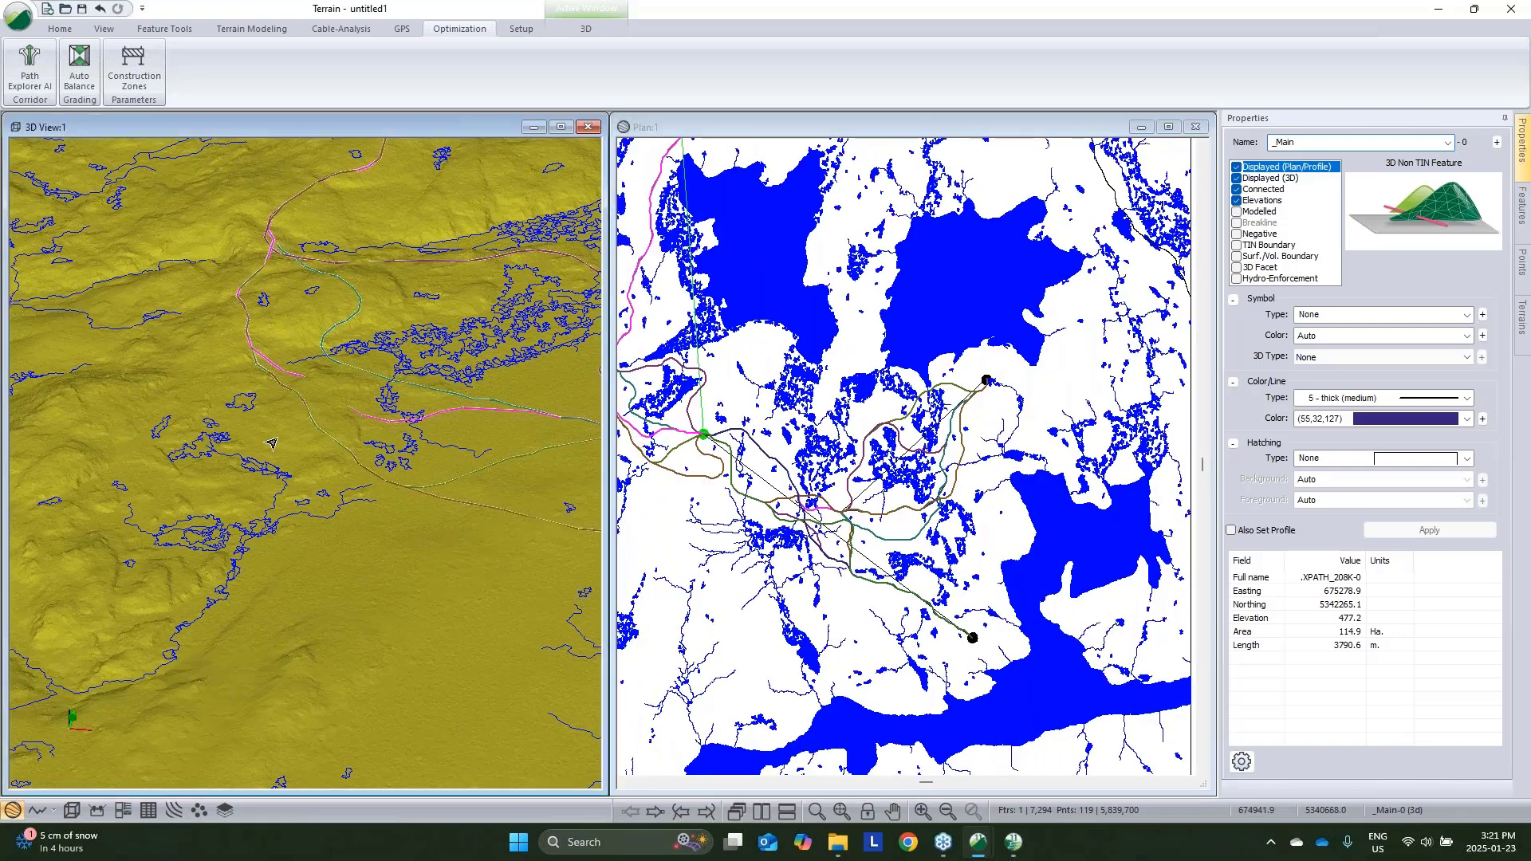
scroll(869, 520, up, 1)
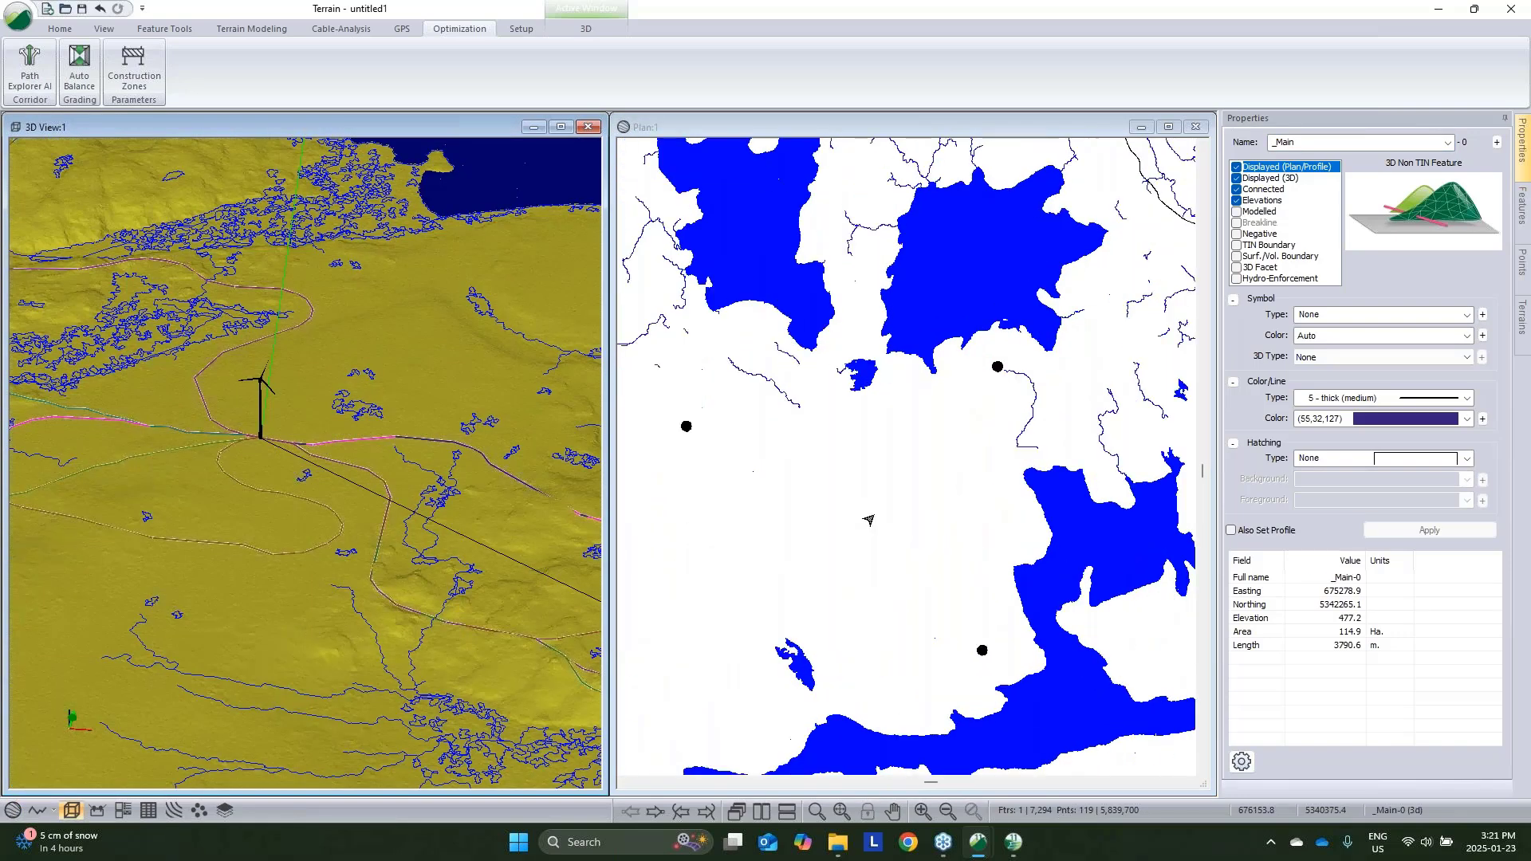
scroll(869, 520, down, 3)
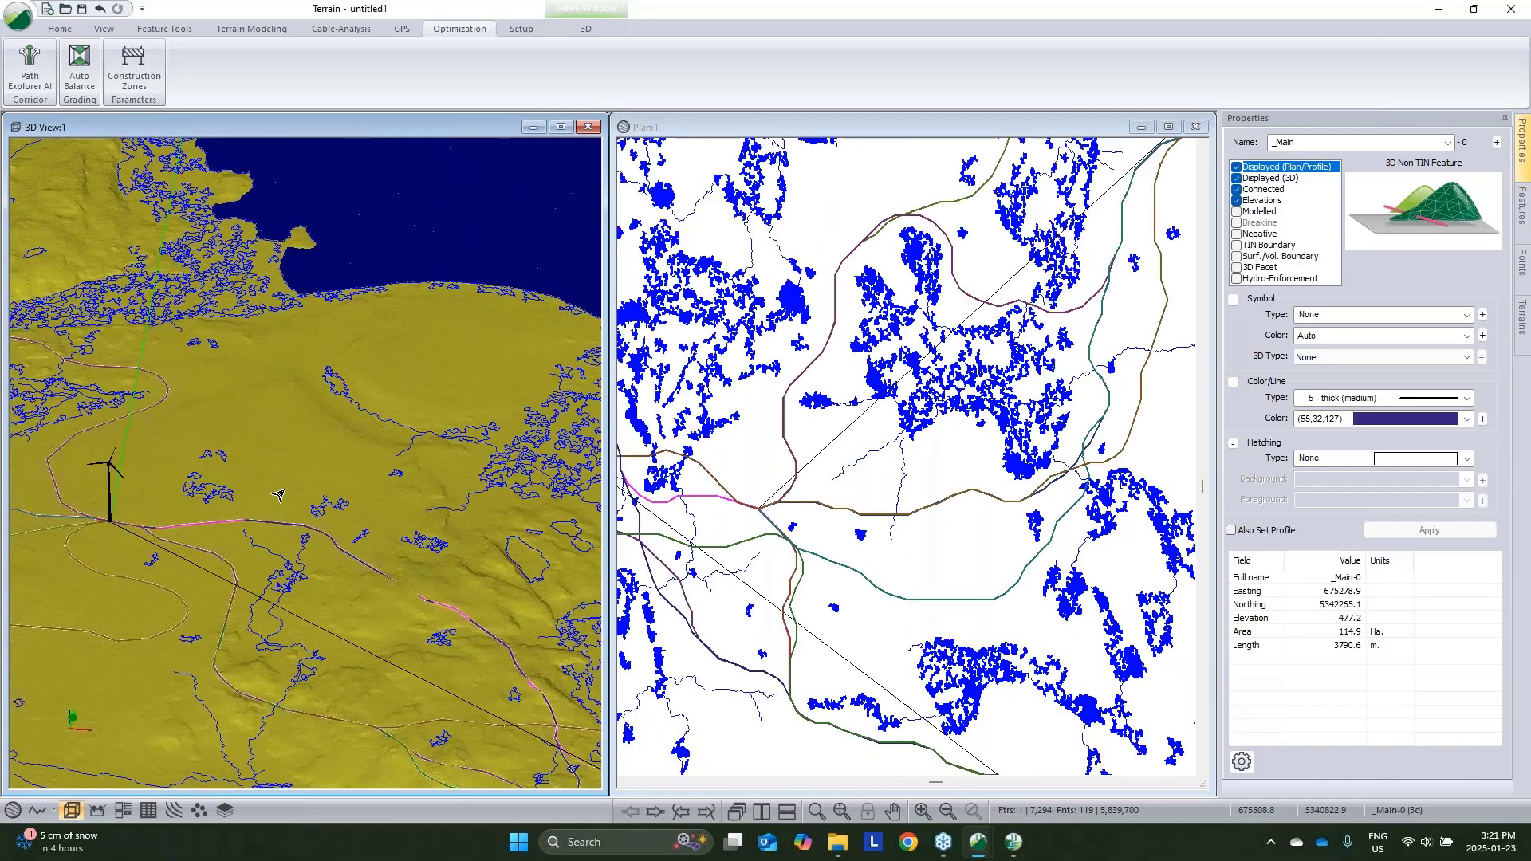
scroll(279, 511, down, 1)
scroll(344, 520, down, 5)
drag(344, 520, 454, 468)
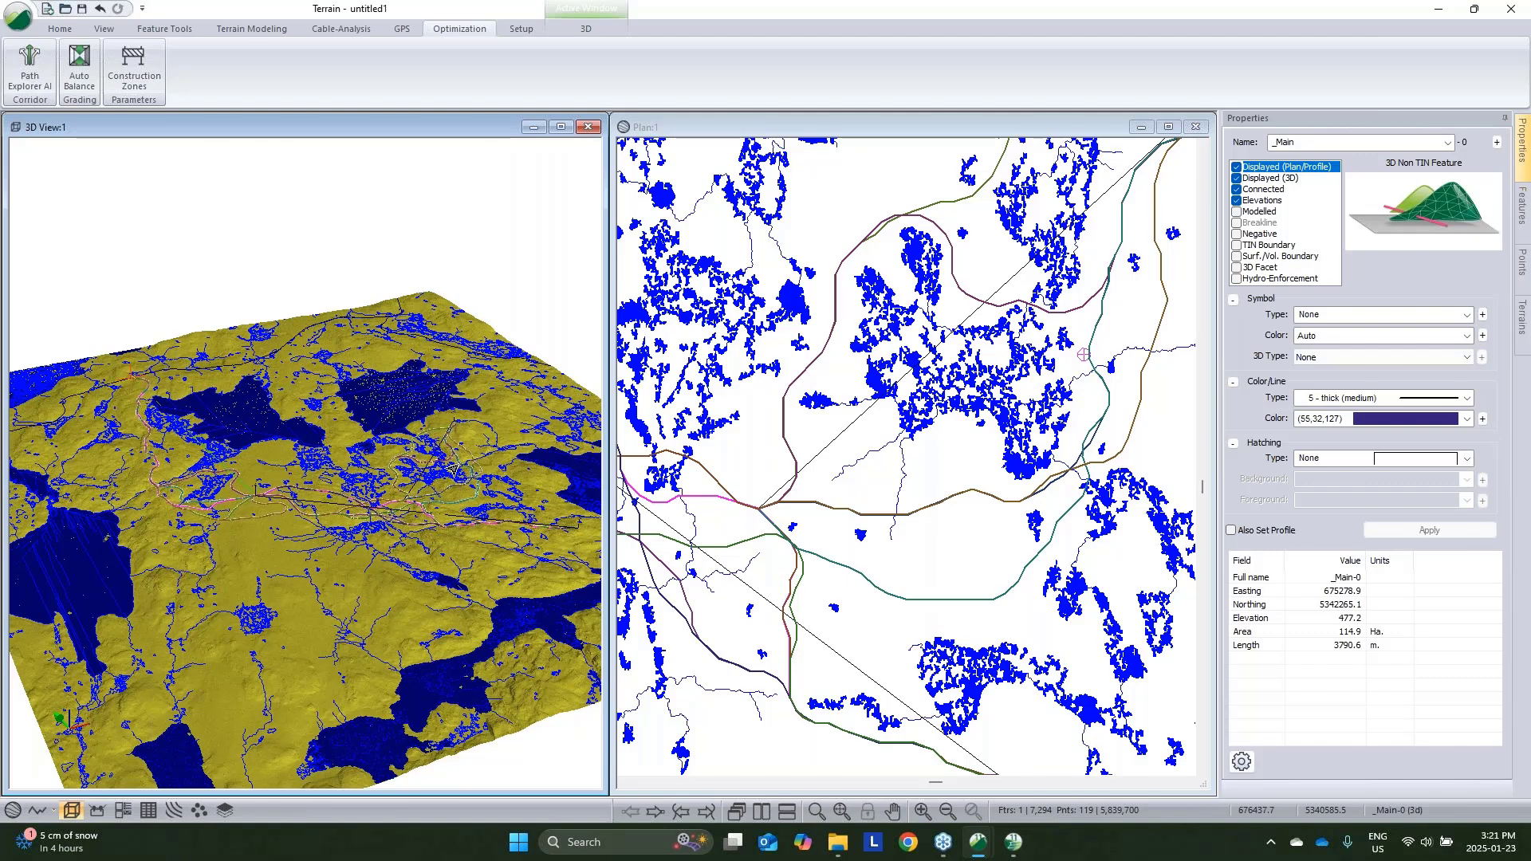
scroll(453, 469, up, 5)
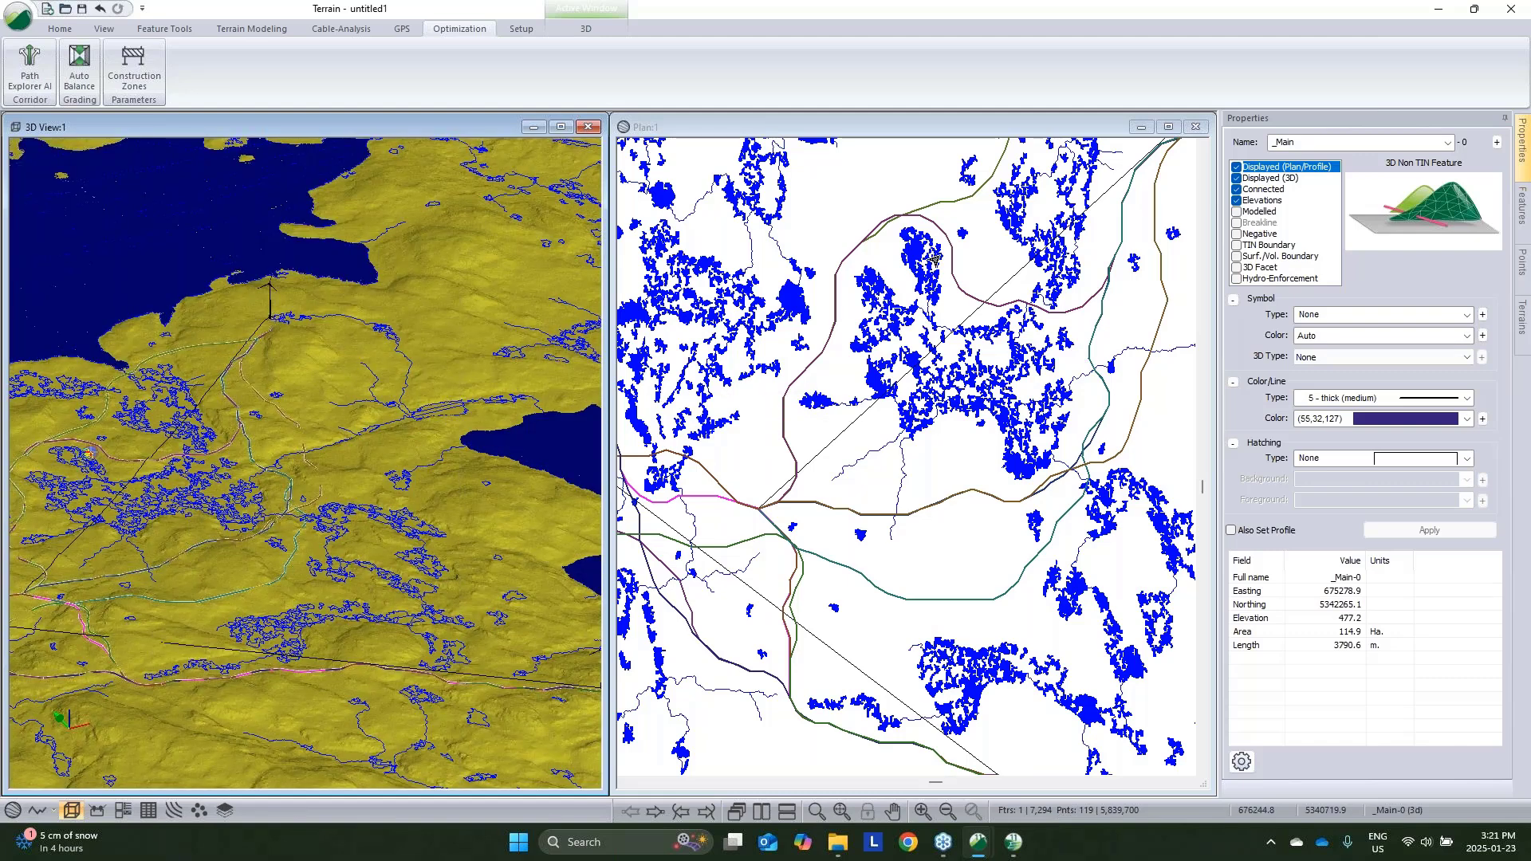
scroll(1017, 222, up, 2)
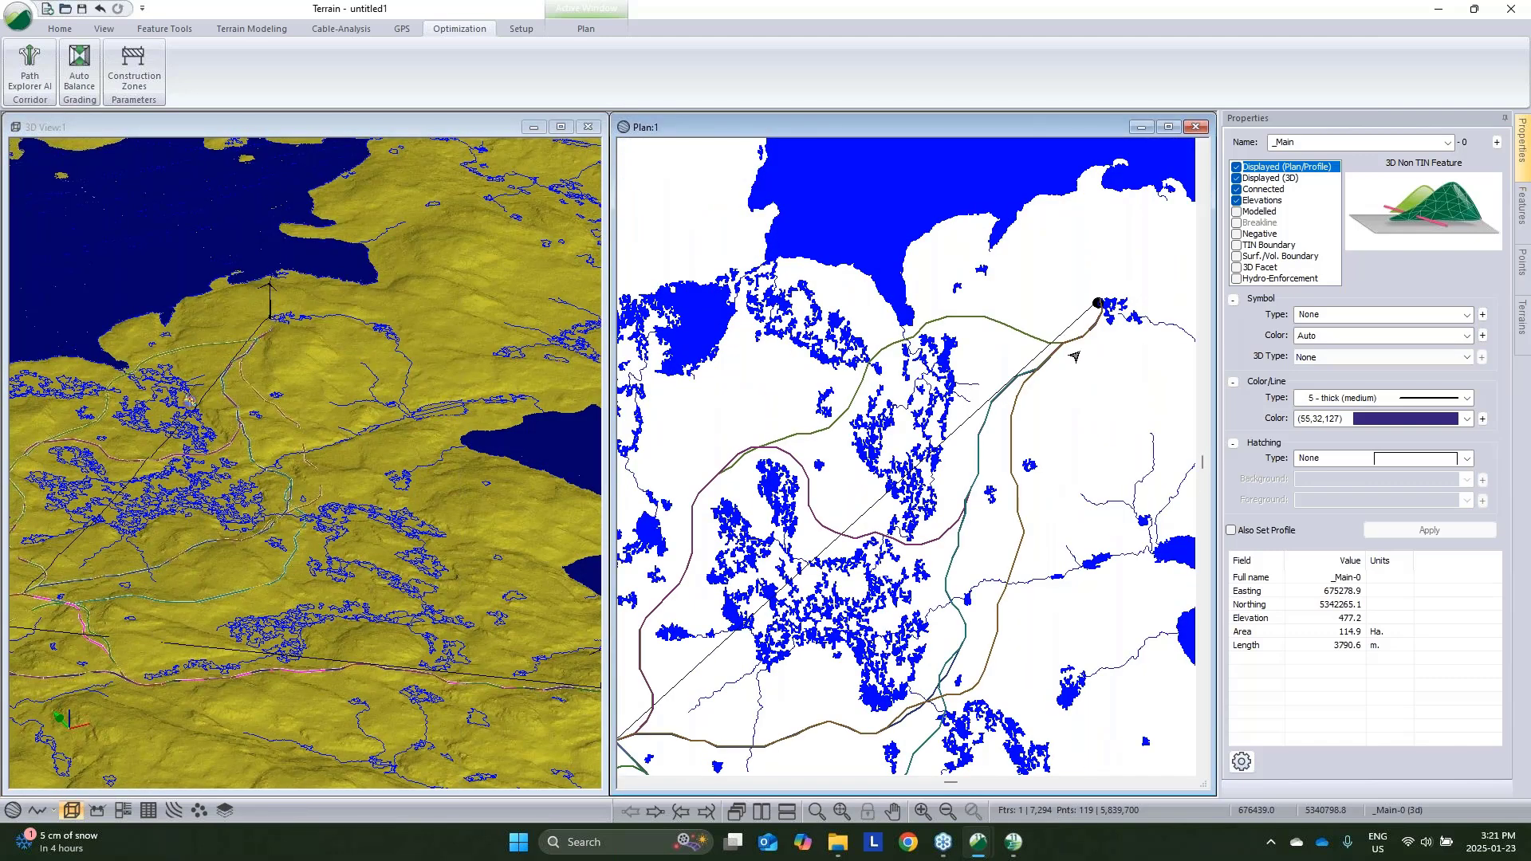
Select the paths reaching the turbine at the Spur's end, and keep only .XPATH_158K-0 selected using the feature list
drag(1073, 358, 1039, 309)
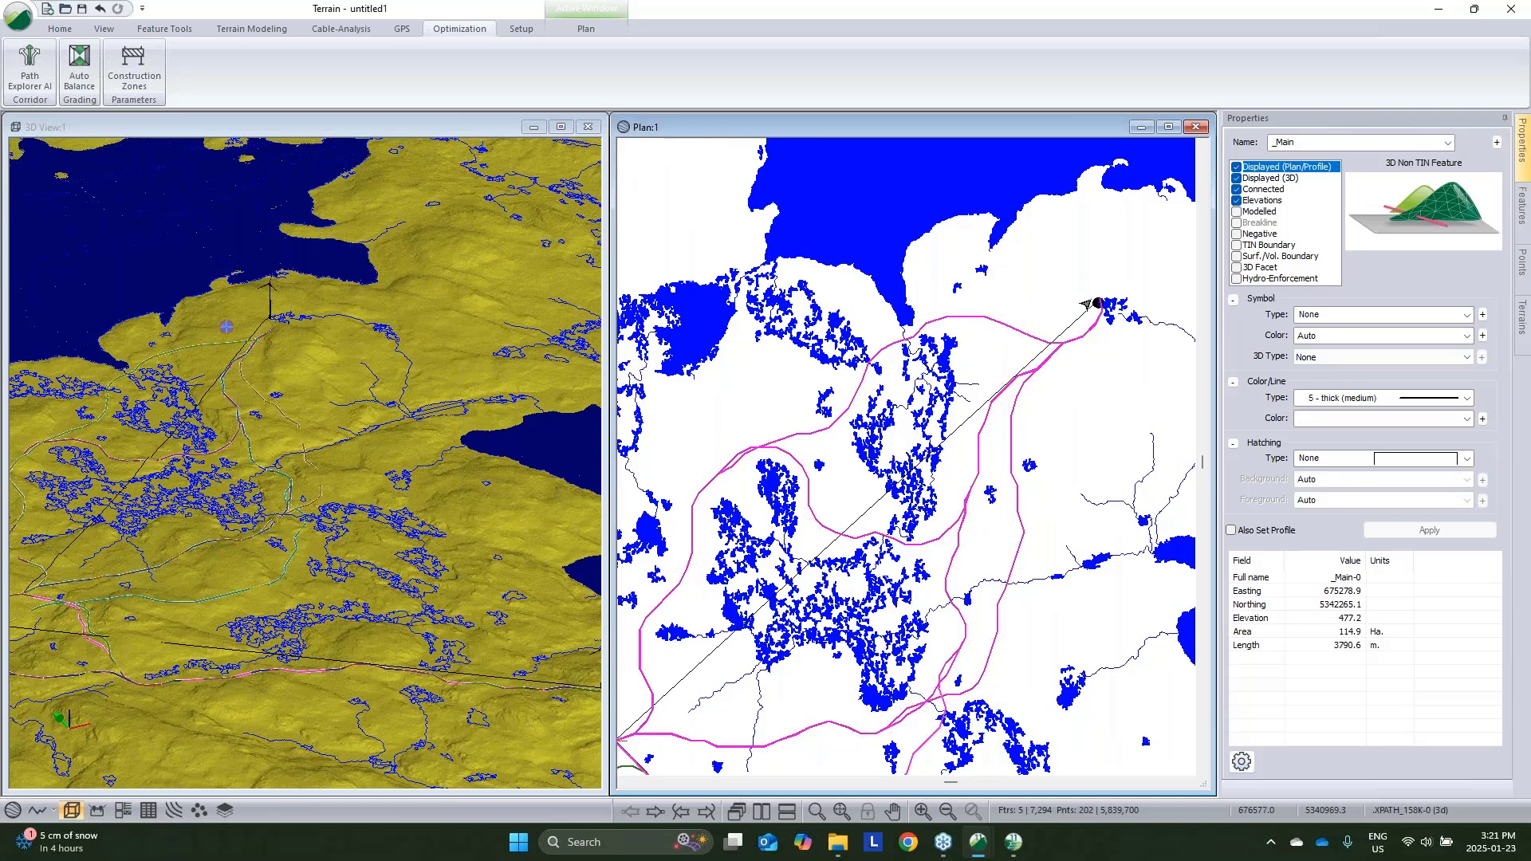
right_click(1035, 285)
mouse_move(1209, 380)
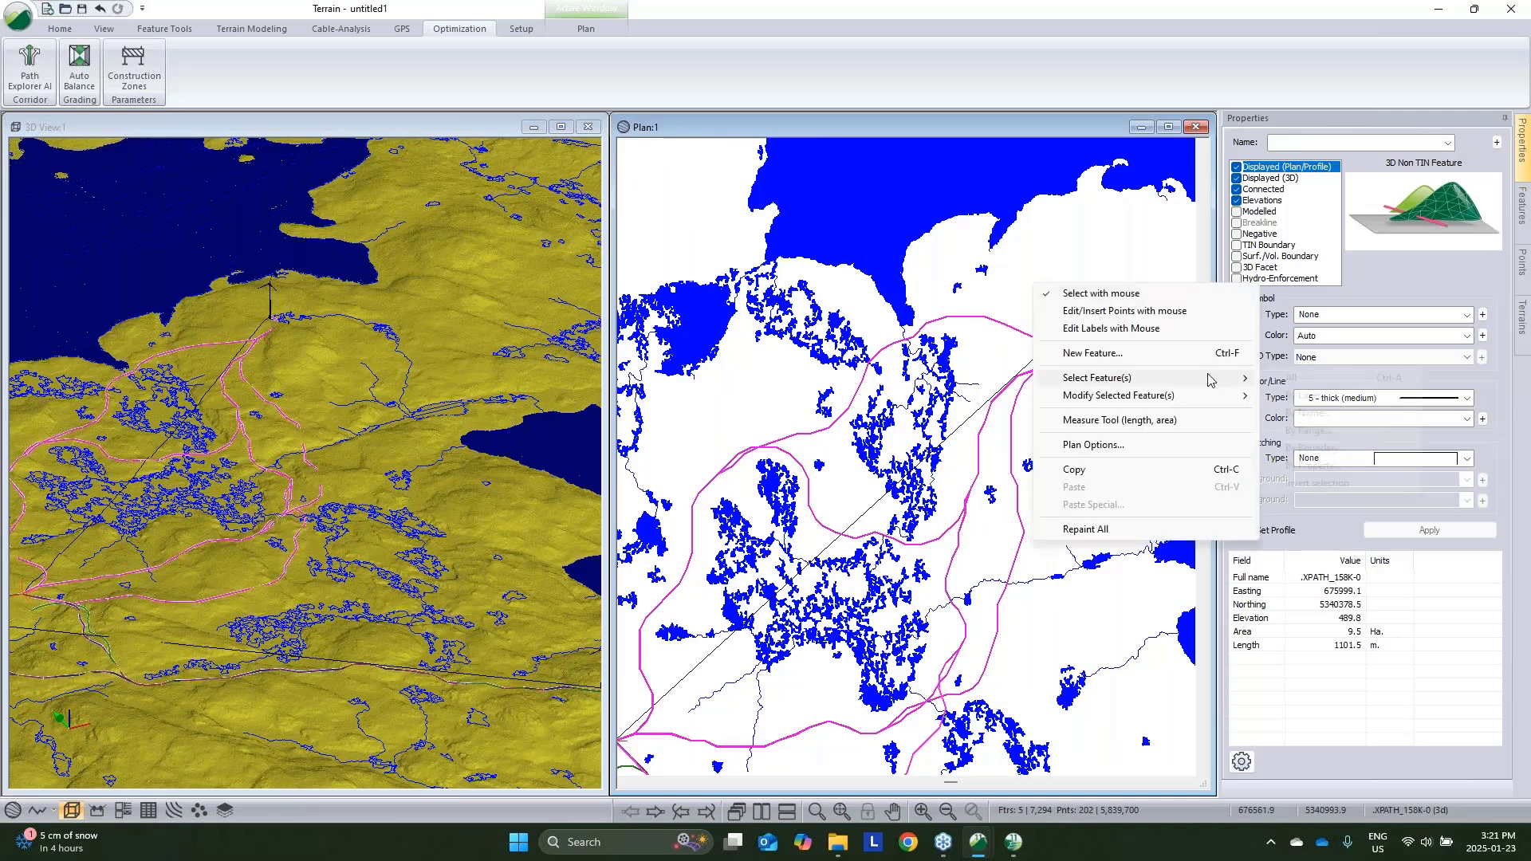
click(1316, 413)
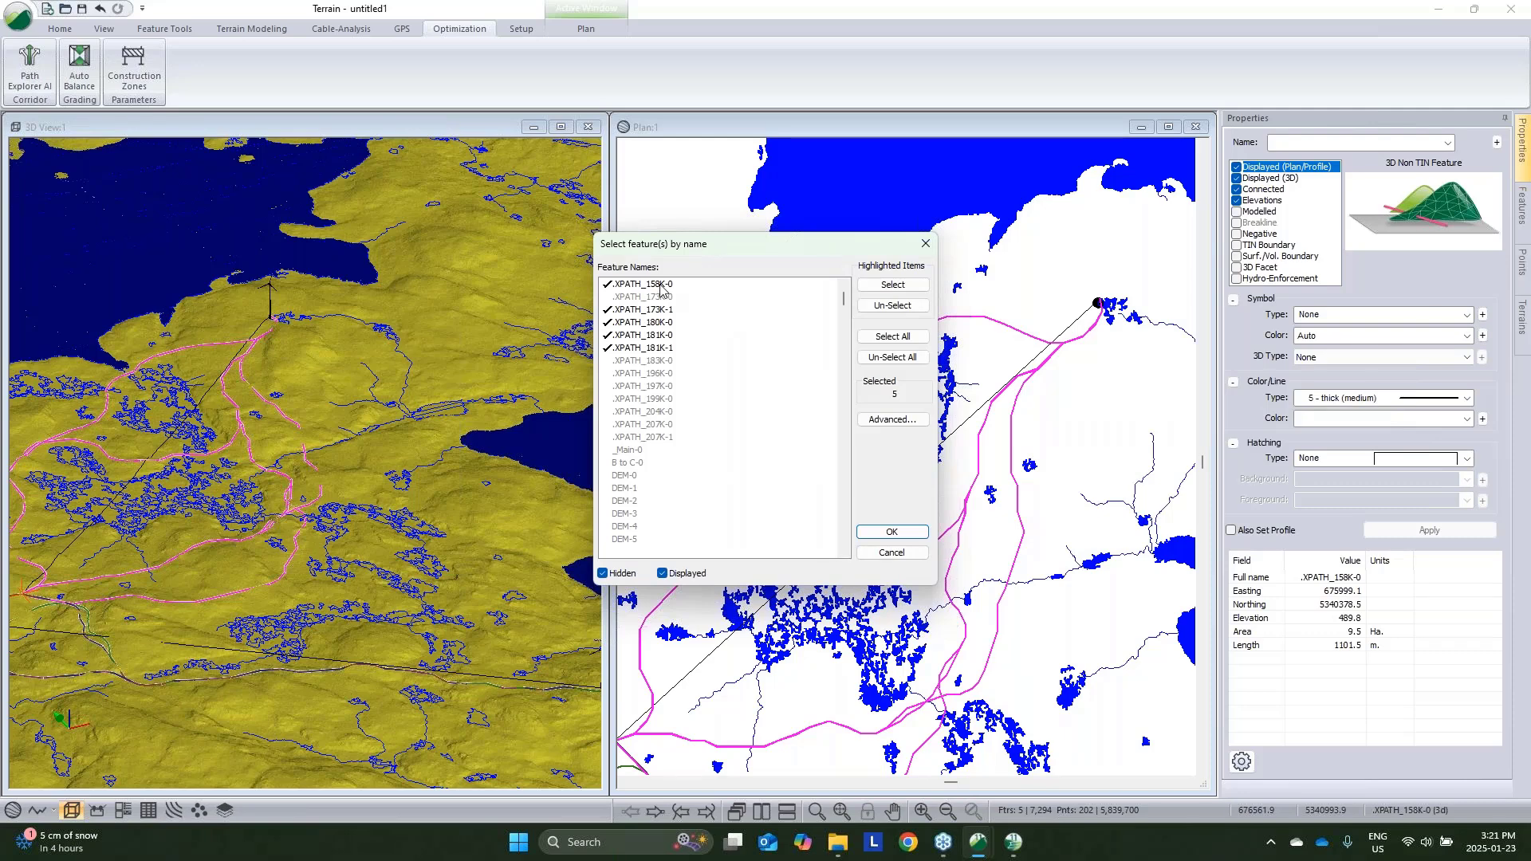
click(652, 310)
click(648, 323)
click(647, 335)
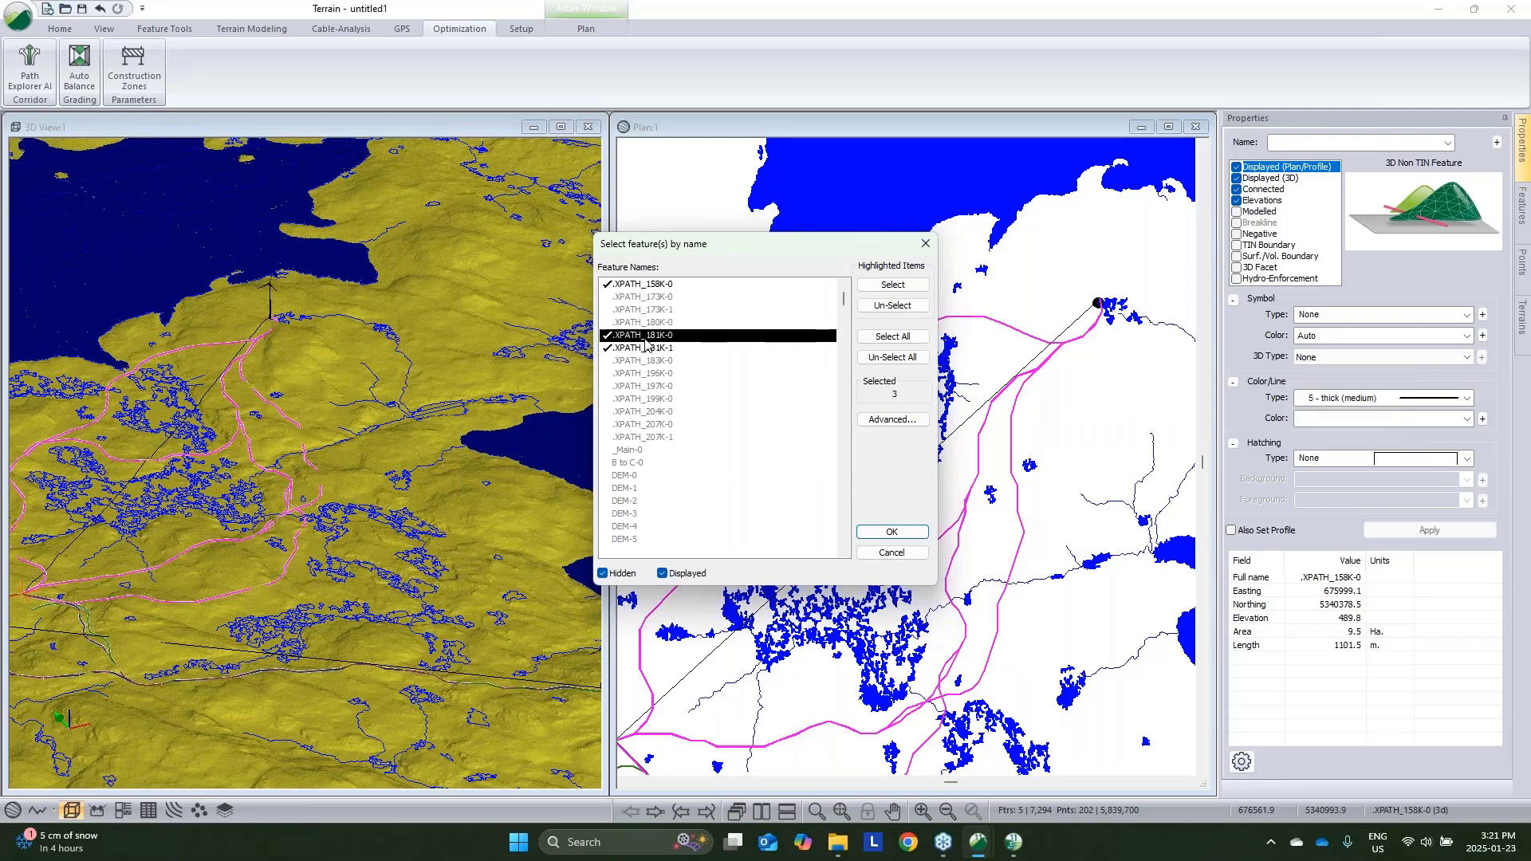
click(648, 348)
click(890, 532)
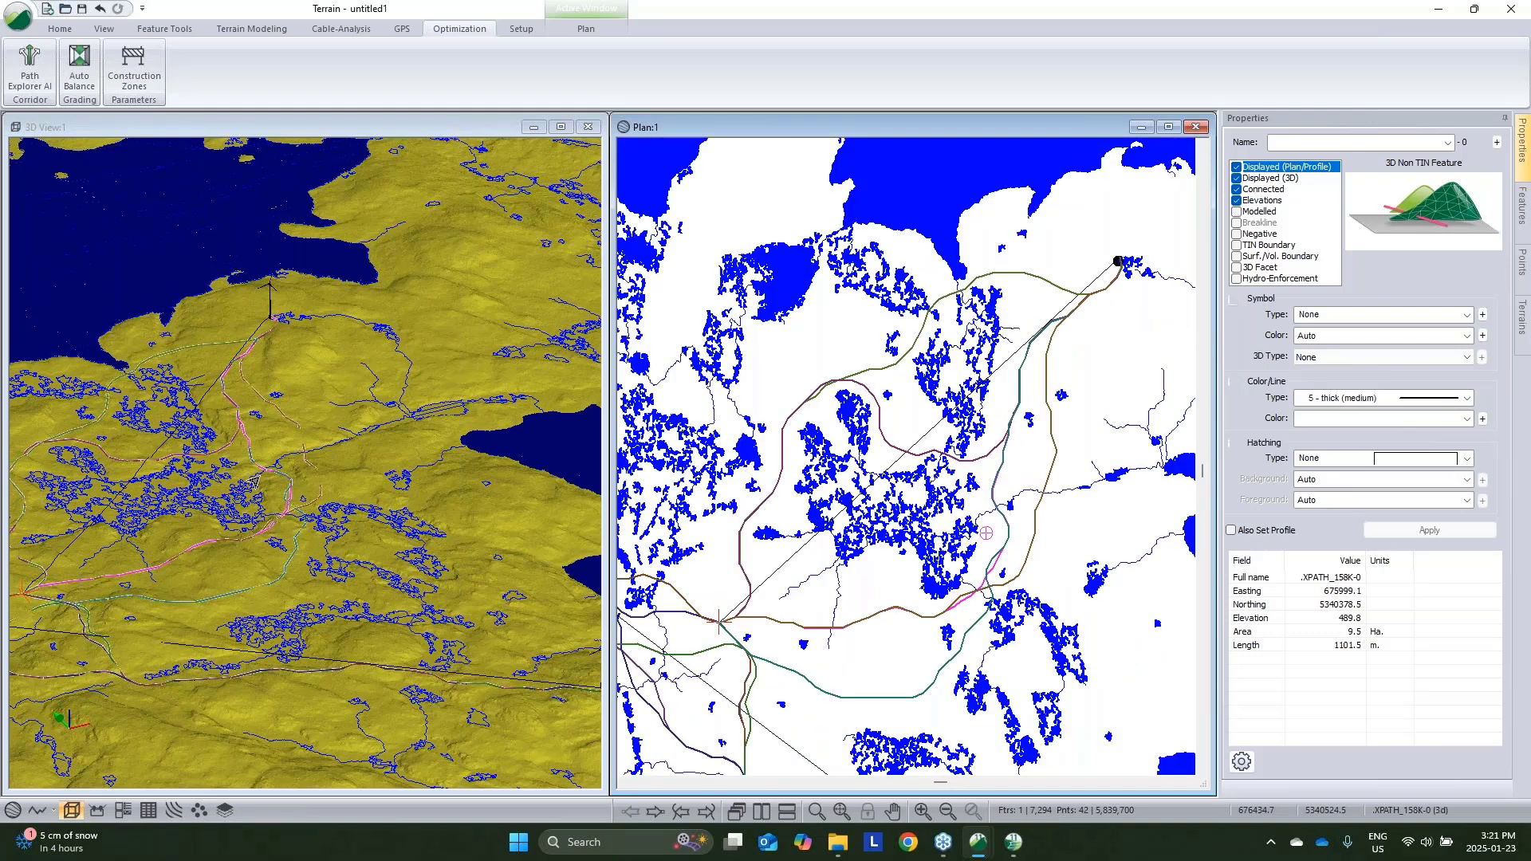
Rename the selected path .XPATH_158K as _Spur and apply the change
scroll(299, 501, up, 3)
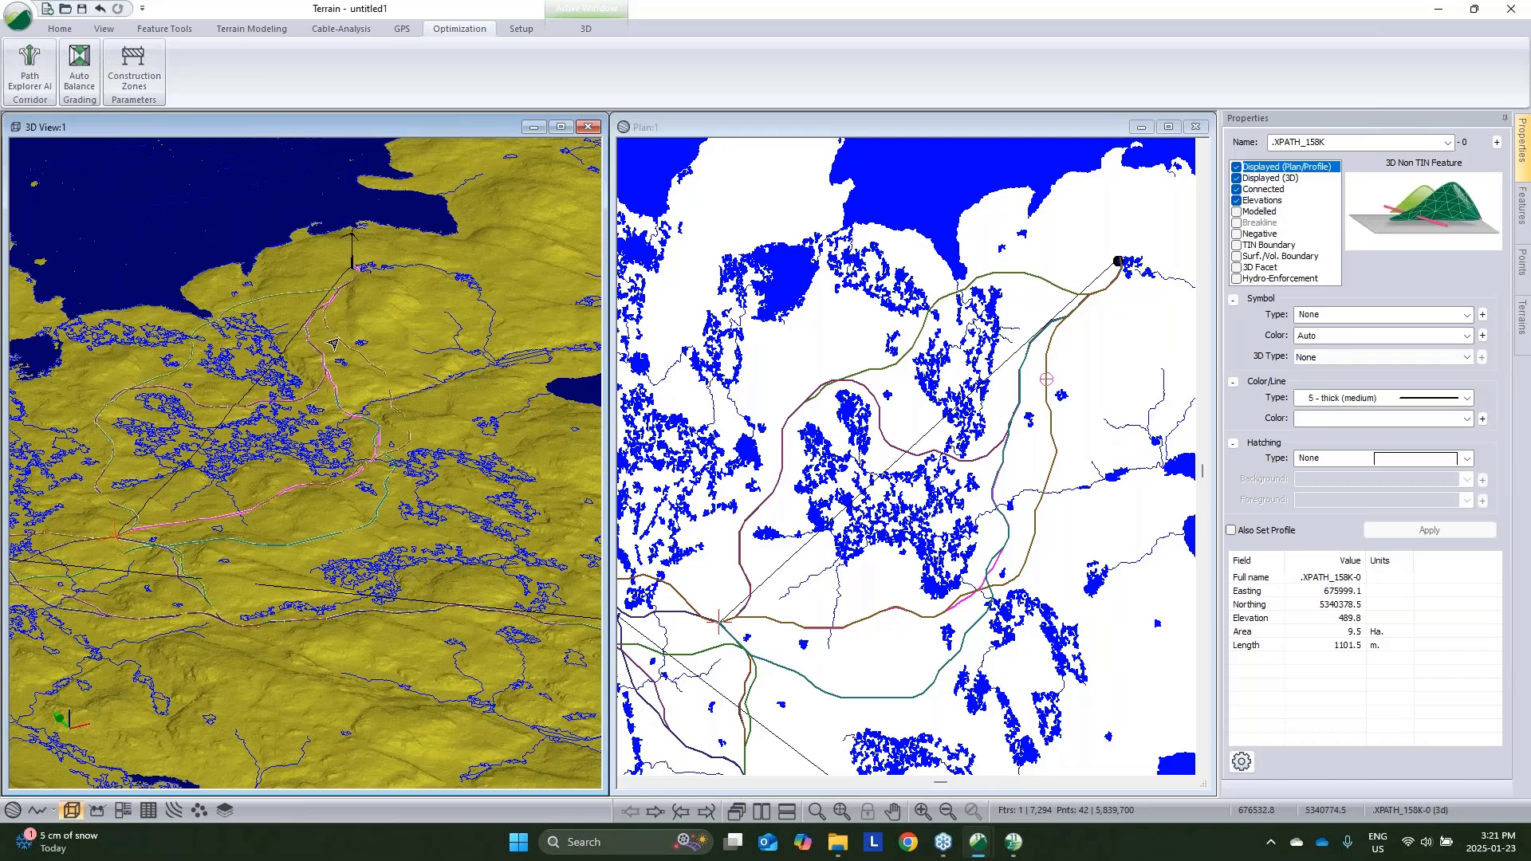
click(1337, 140)
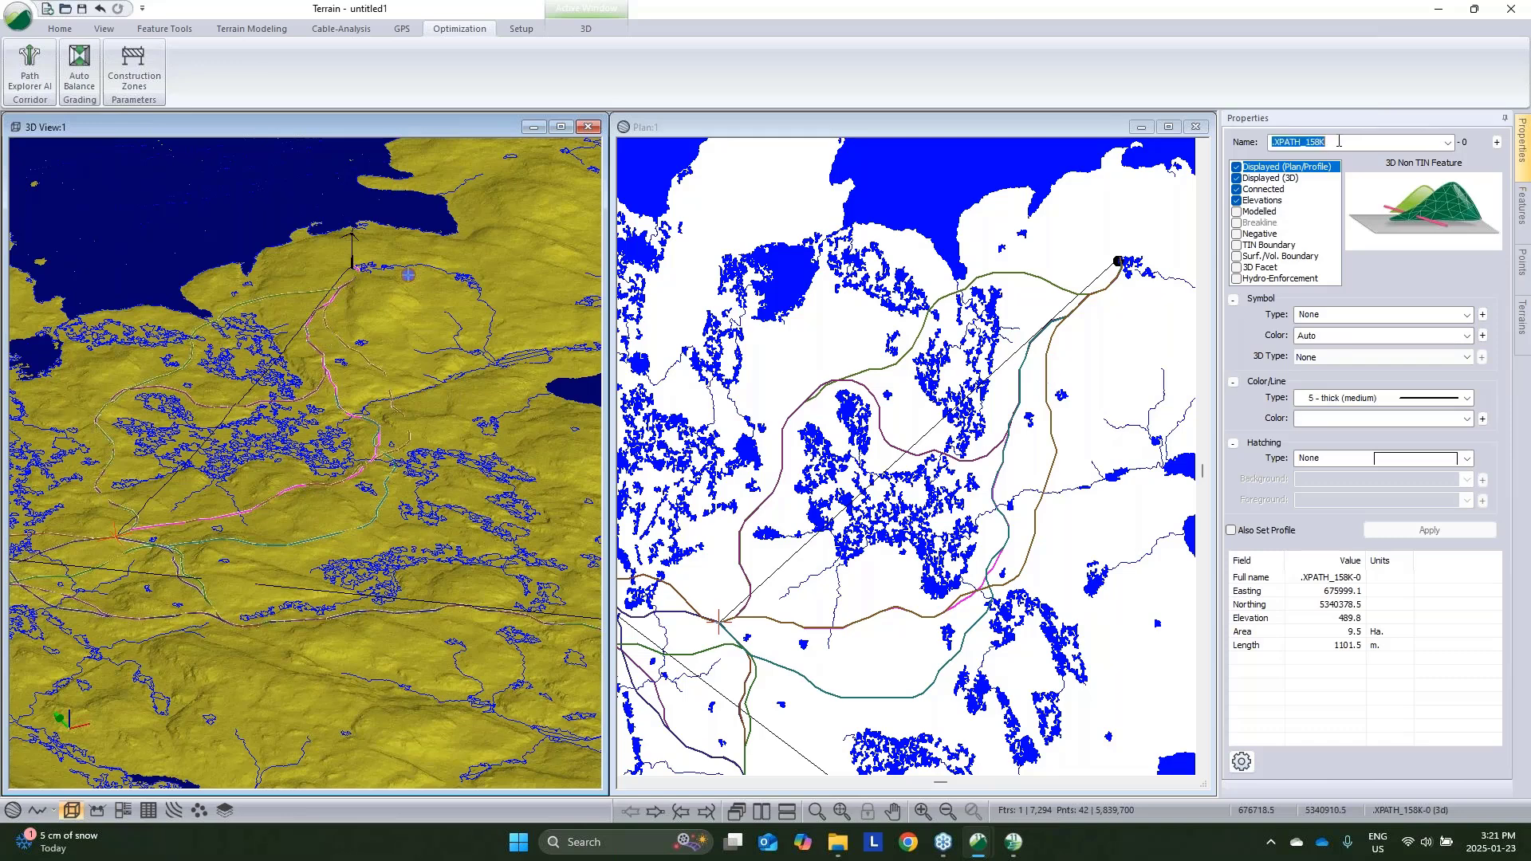
key(BackSpace)
text(_Spu)
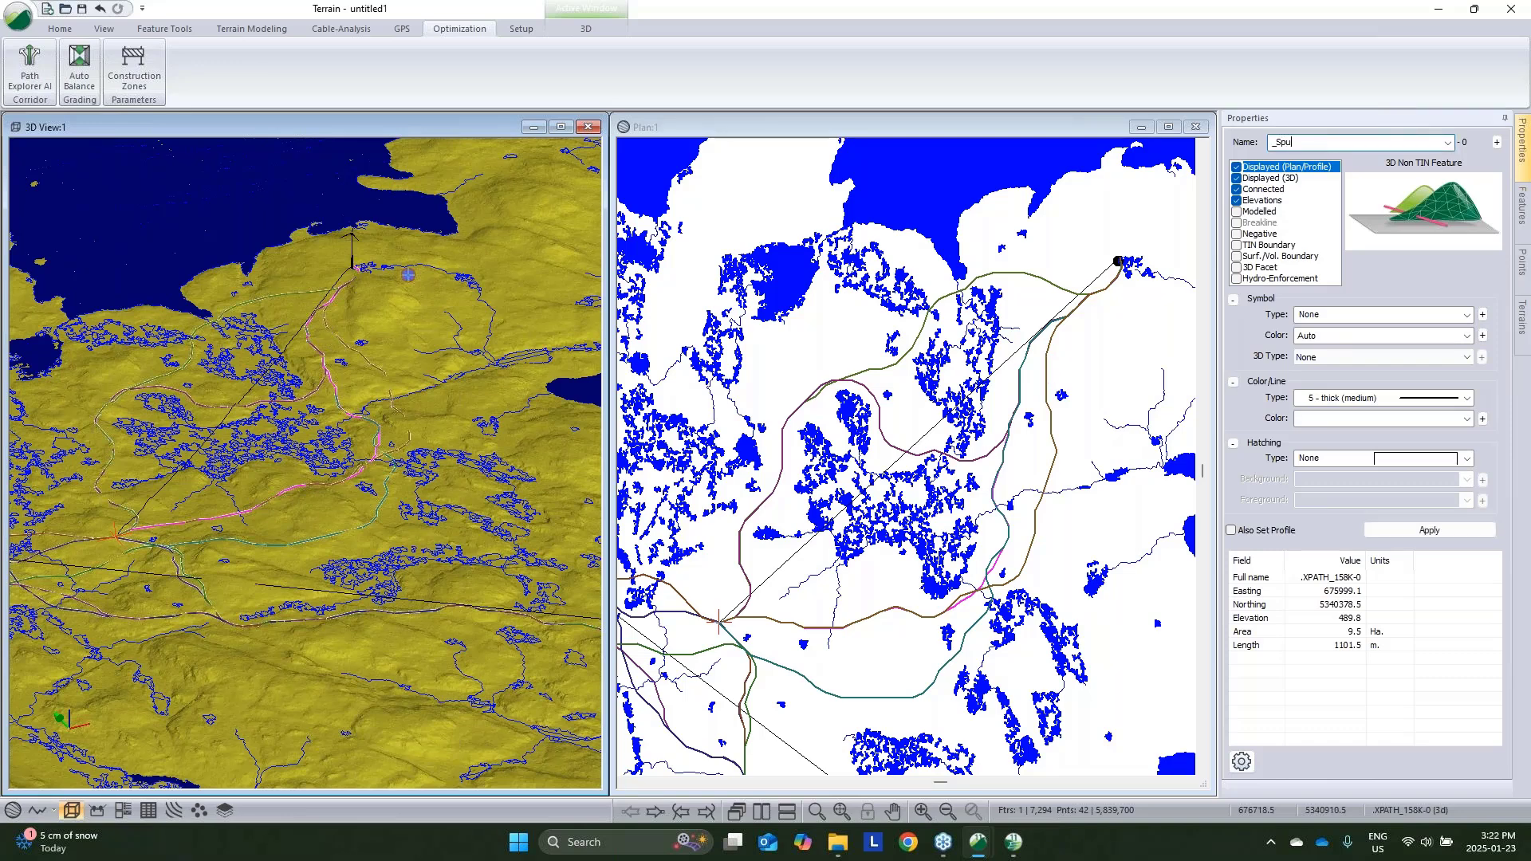
text(r)
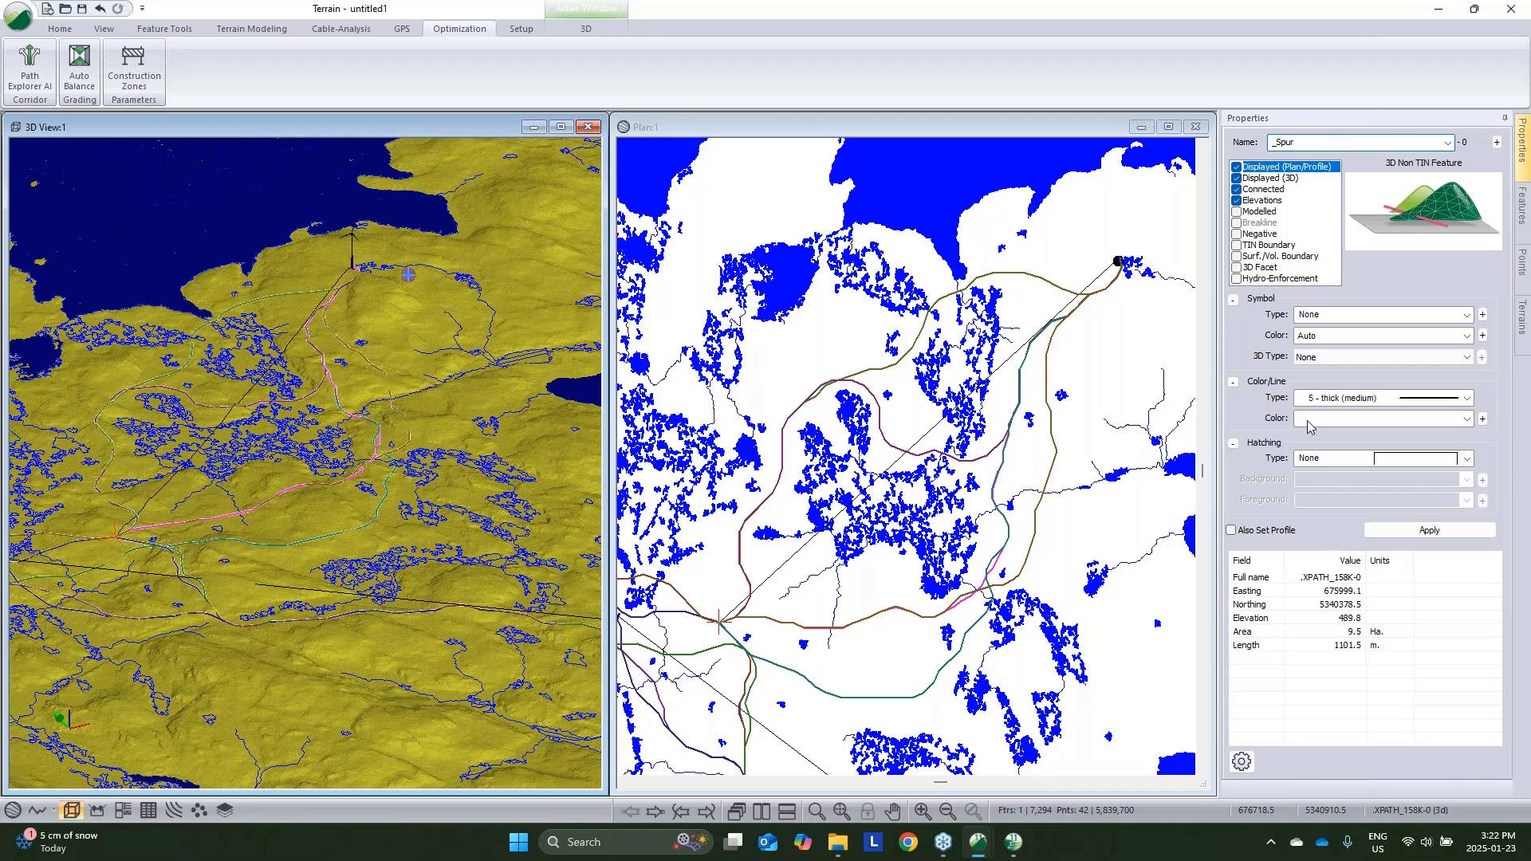
click(1432, 533)
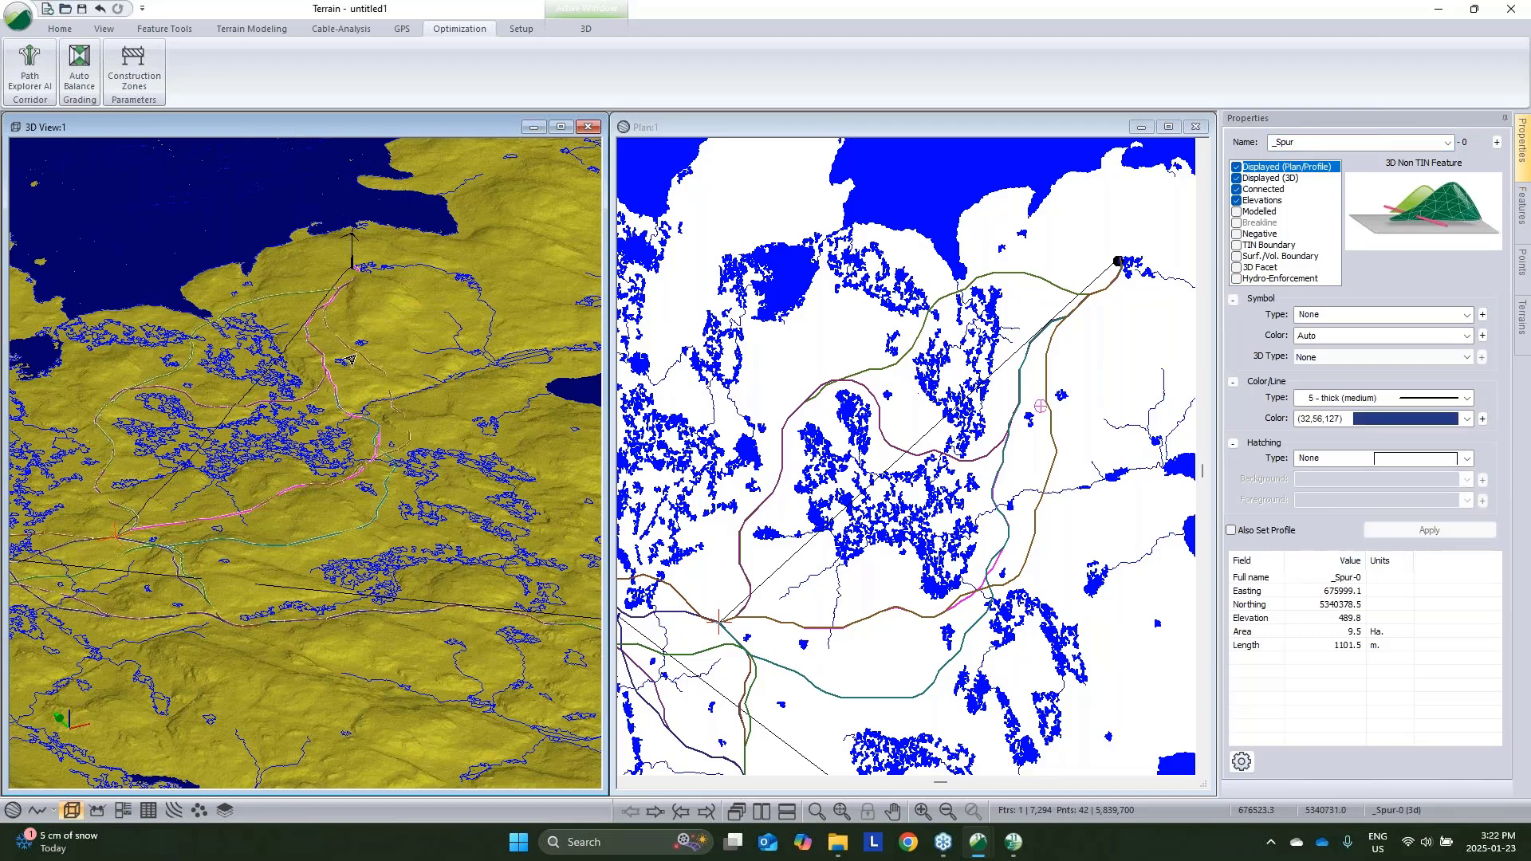
Save the terrain model as Topo in the Canadian Shield folder
click(20, 16)
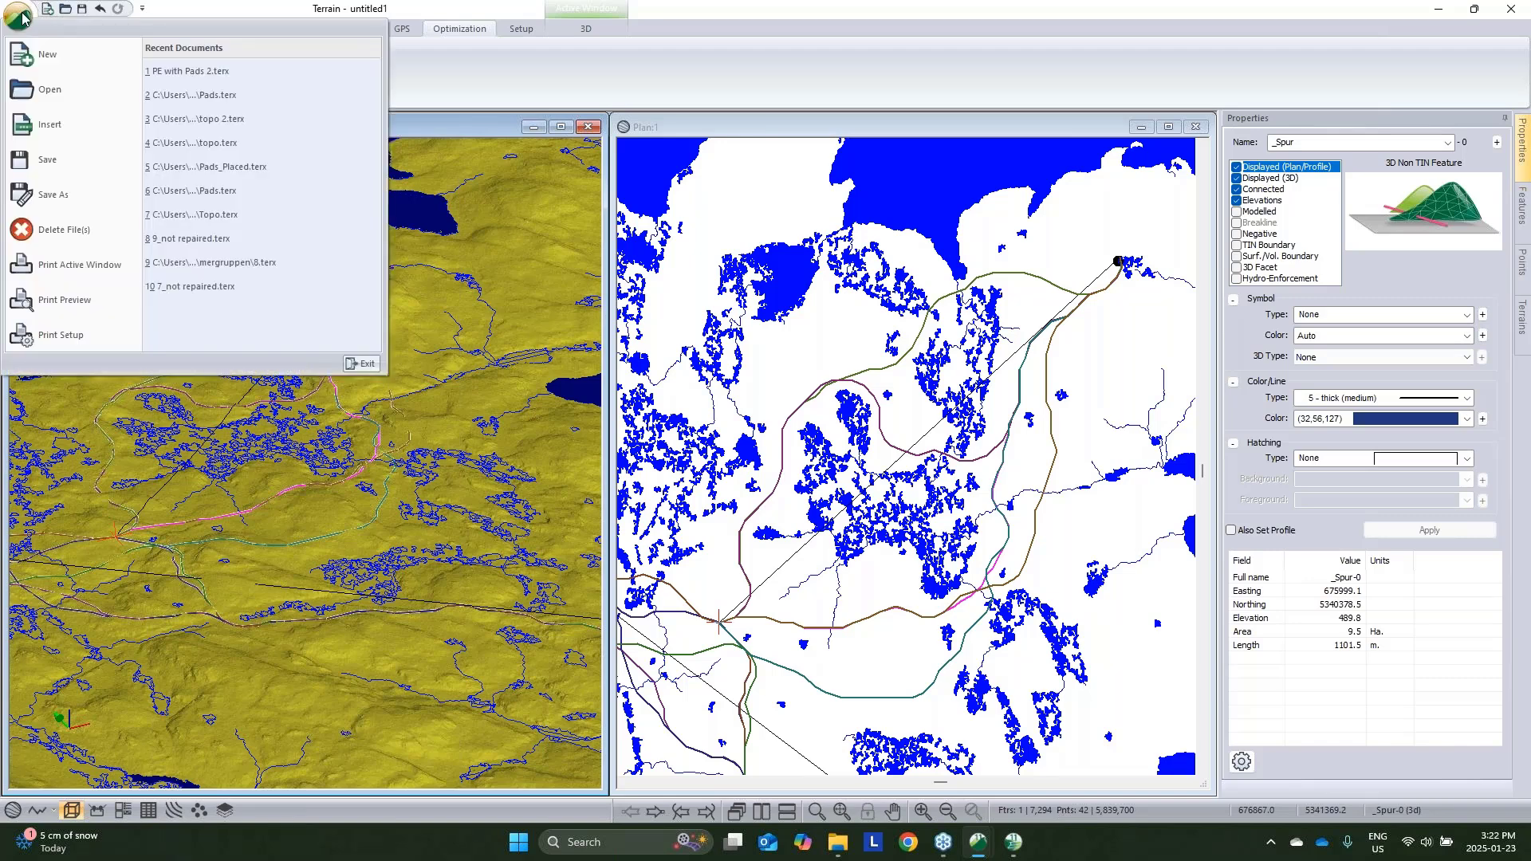
click(33, 193)
click(859, 254)
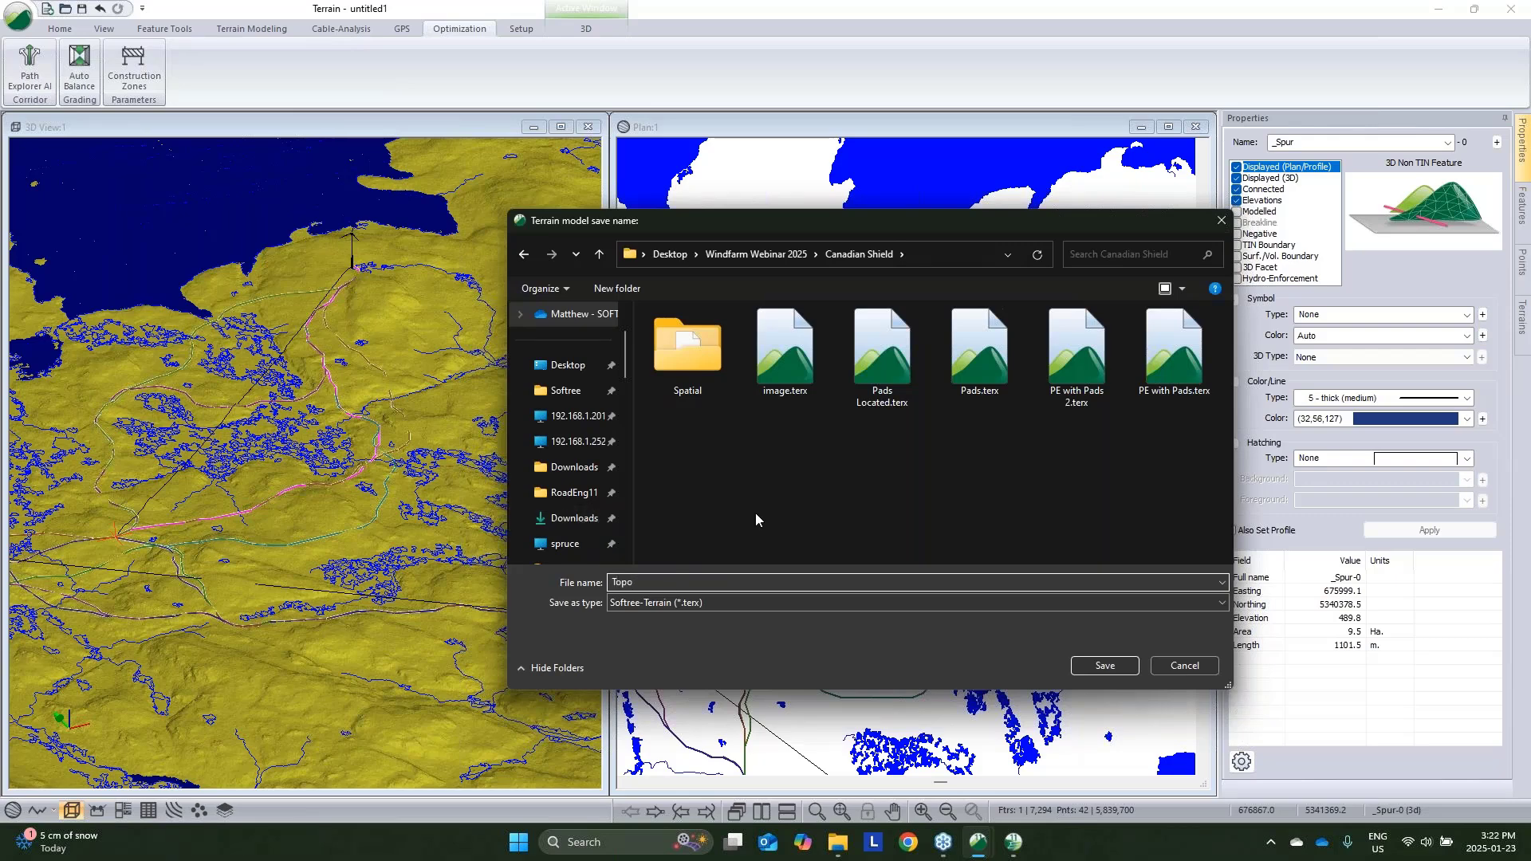
click(1105, 666)
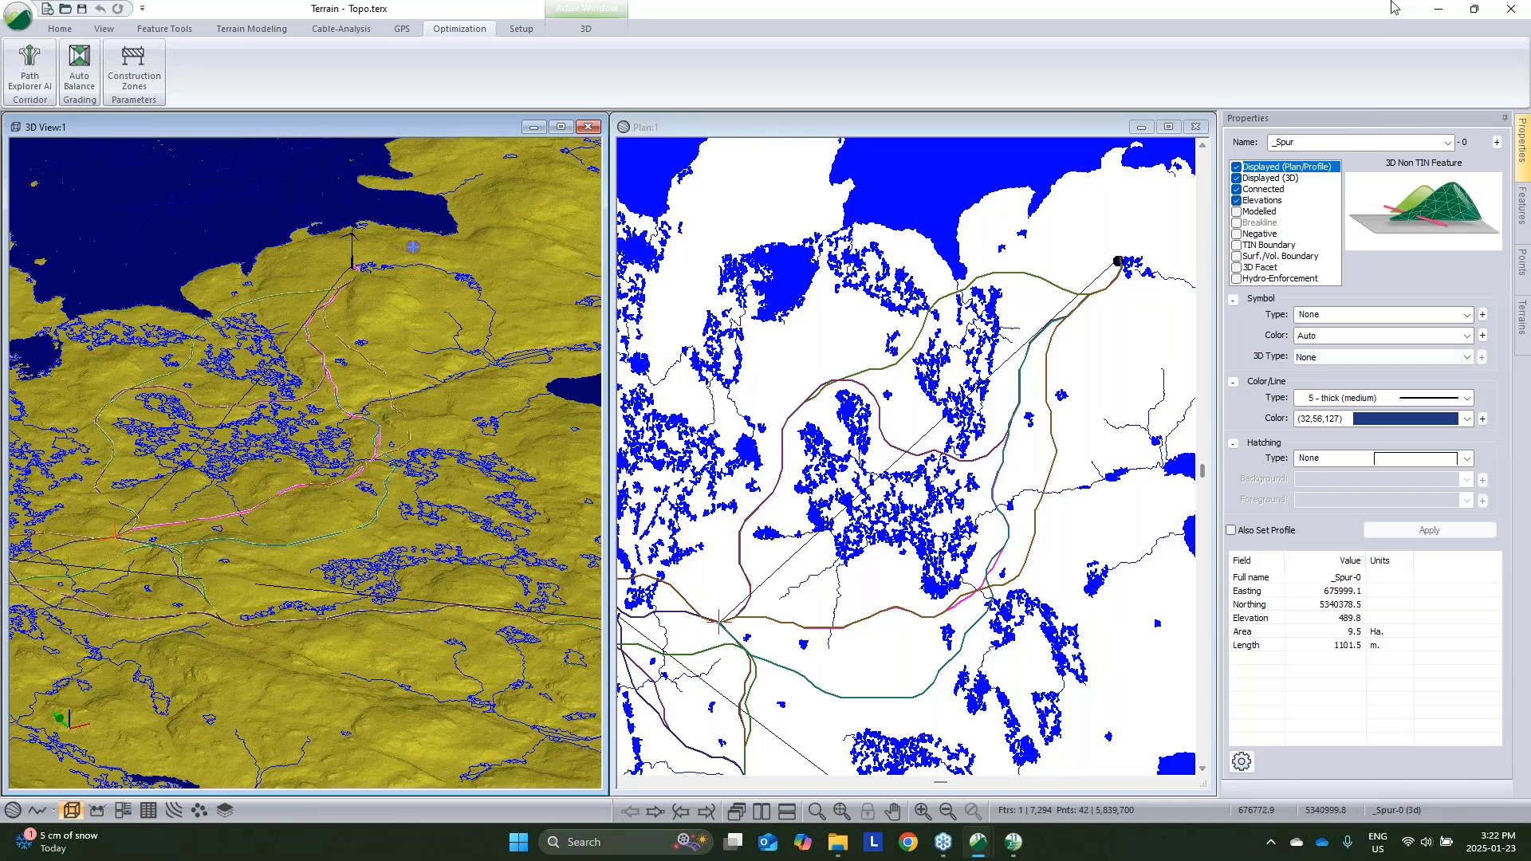
Switch to RoadEng11 Location and start a new design that uses Topo.terx from the Canadian Shield folder as its terrain
click(1438, 9)
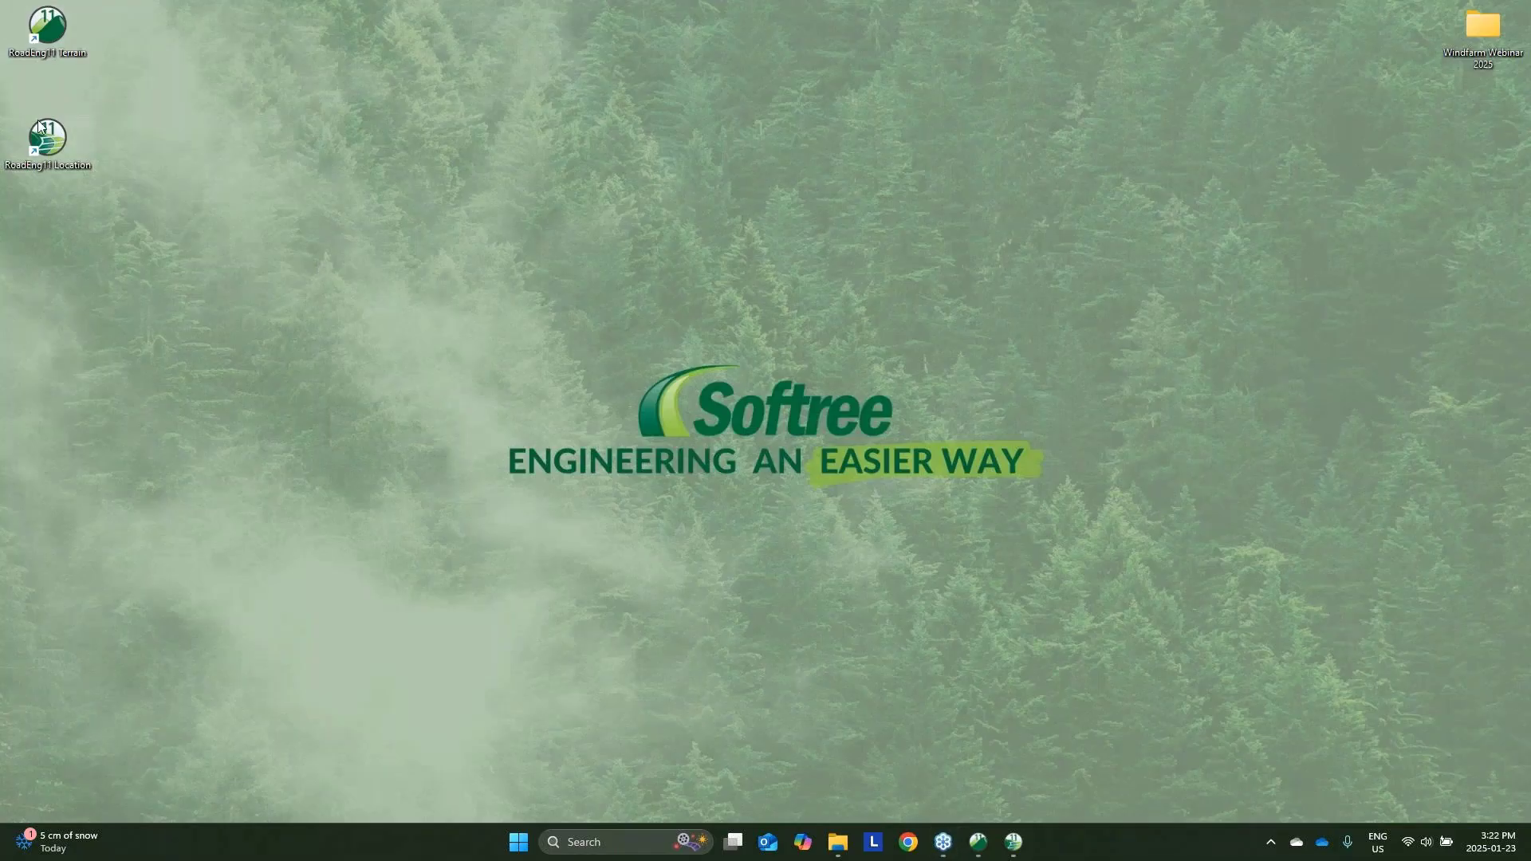
double_click(47, 137)
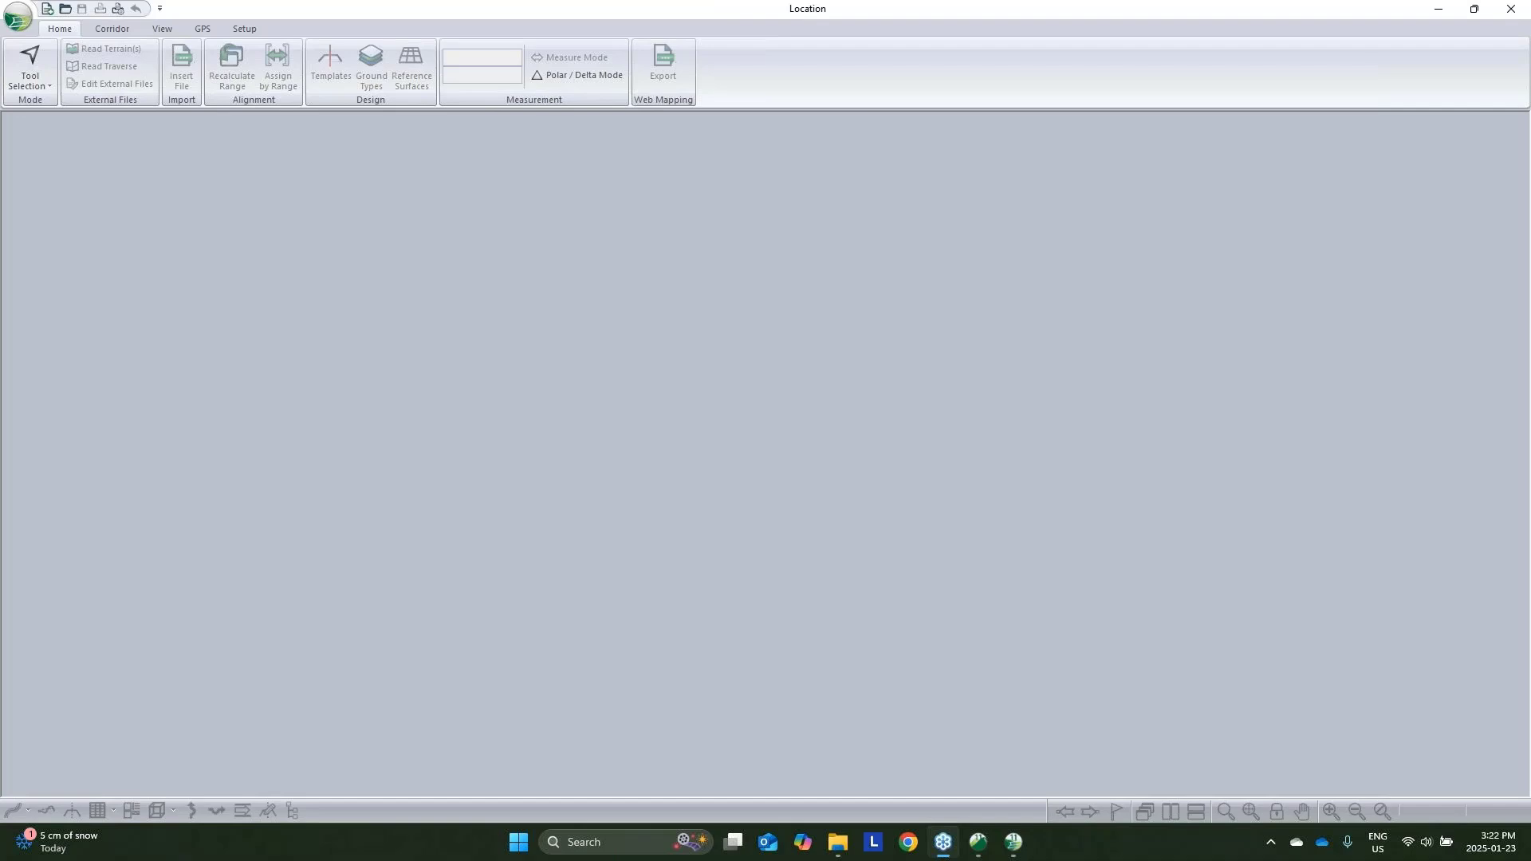
click(18, 15)
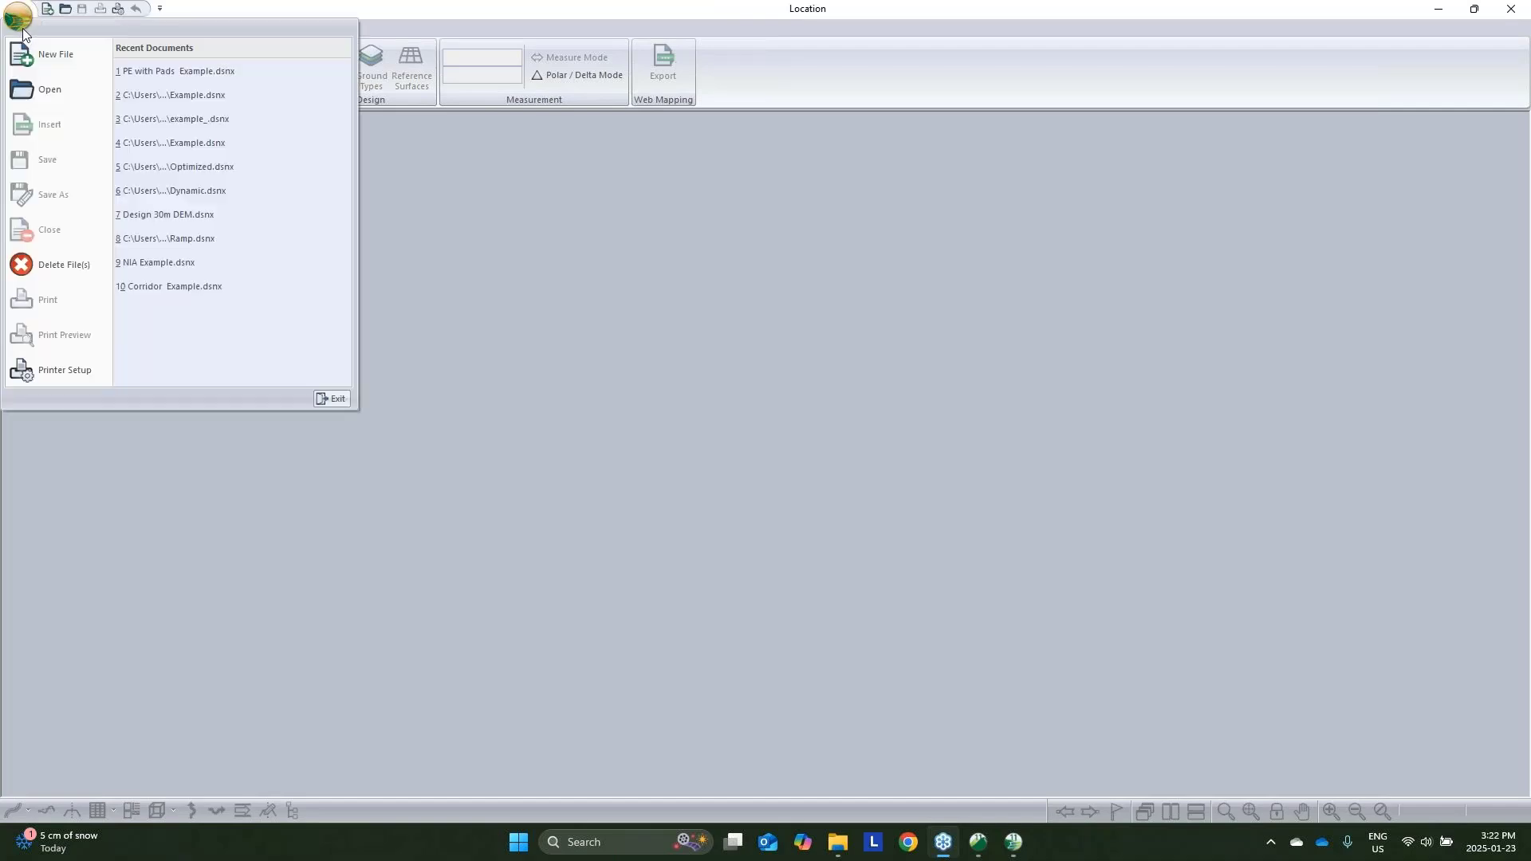
click(79, 65)
click(828, 364)
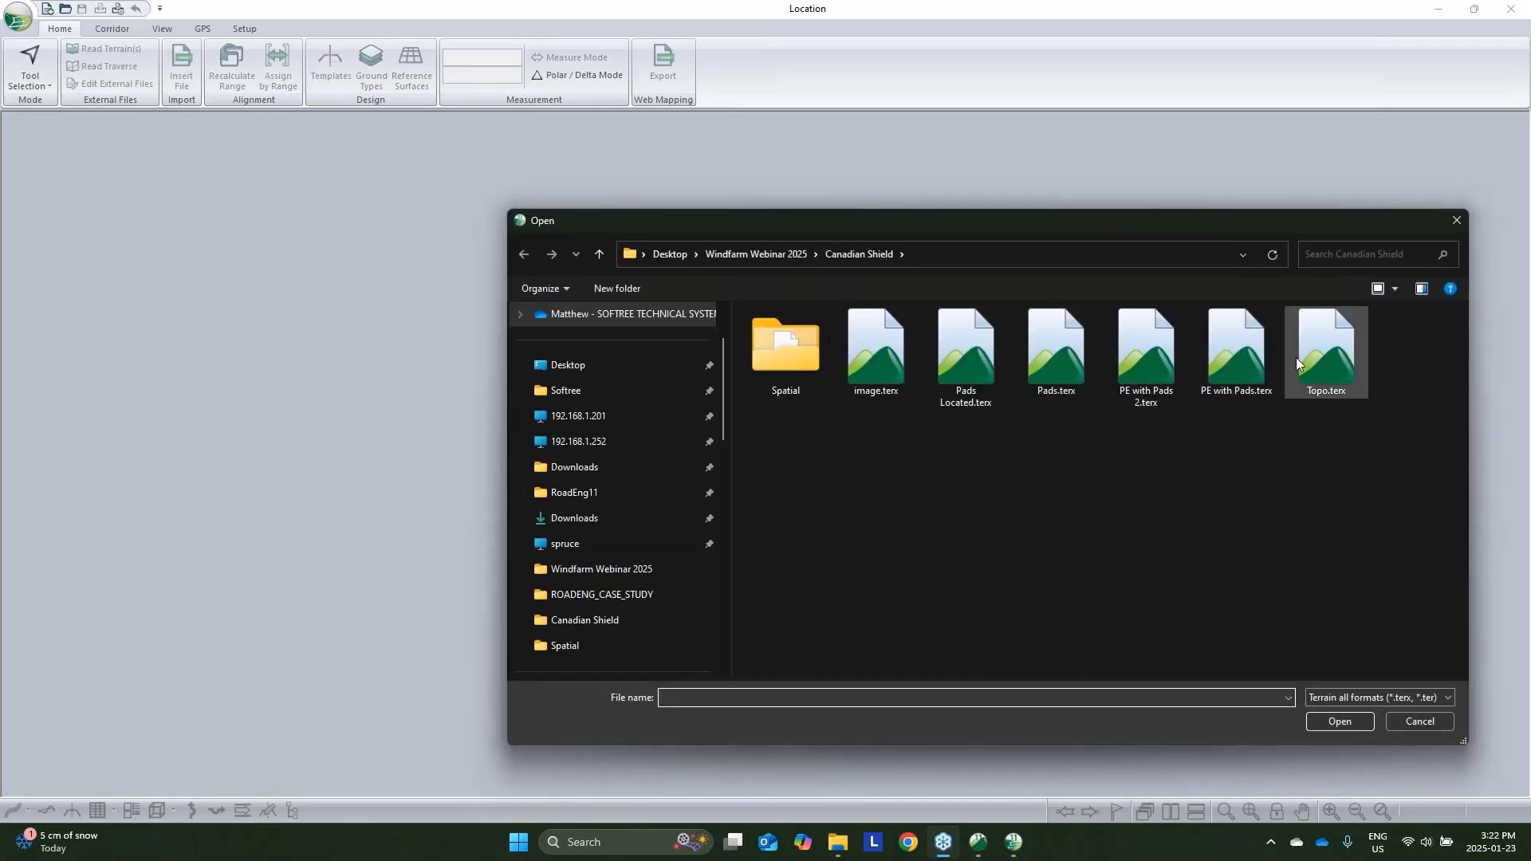
click(1304, 353)
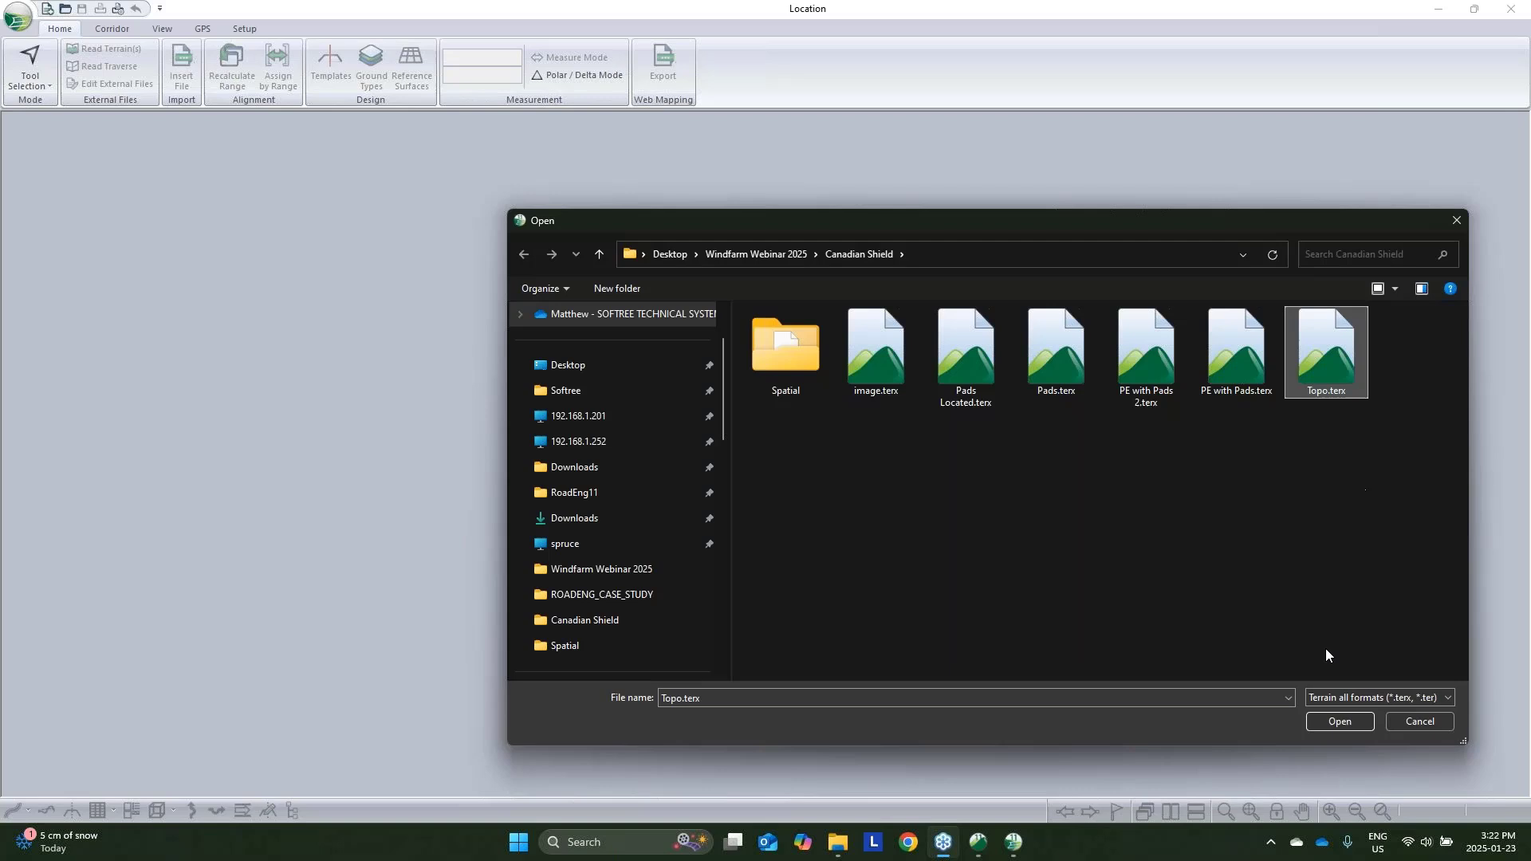
click(1344, 724)
click(869, 518)
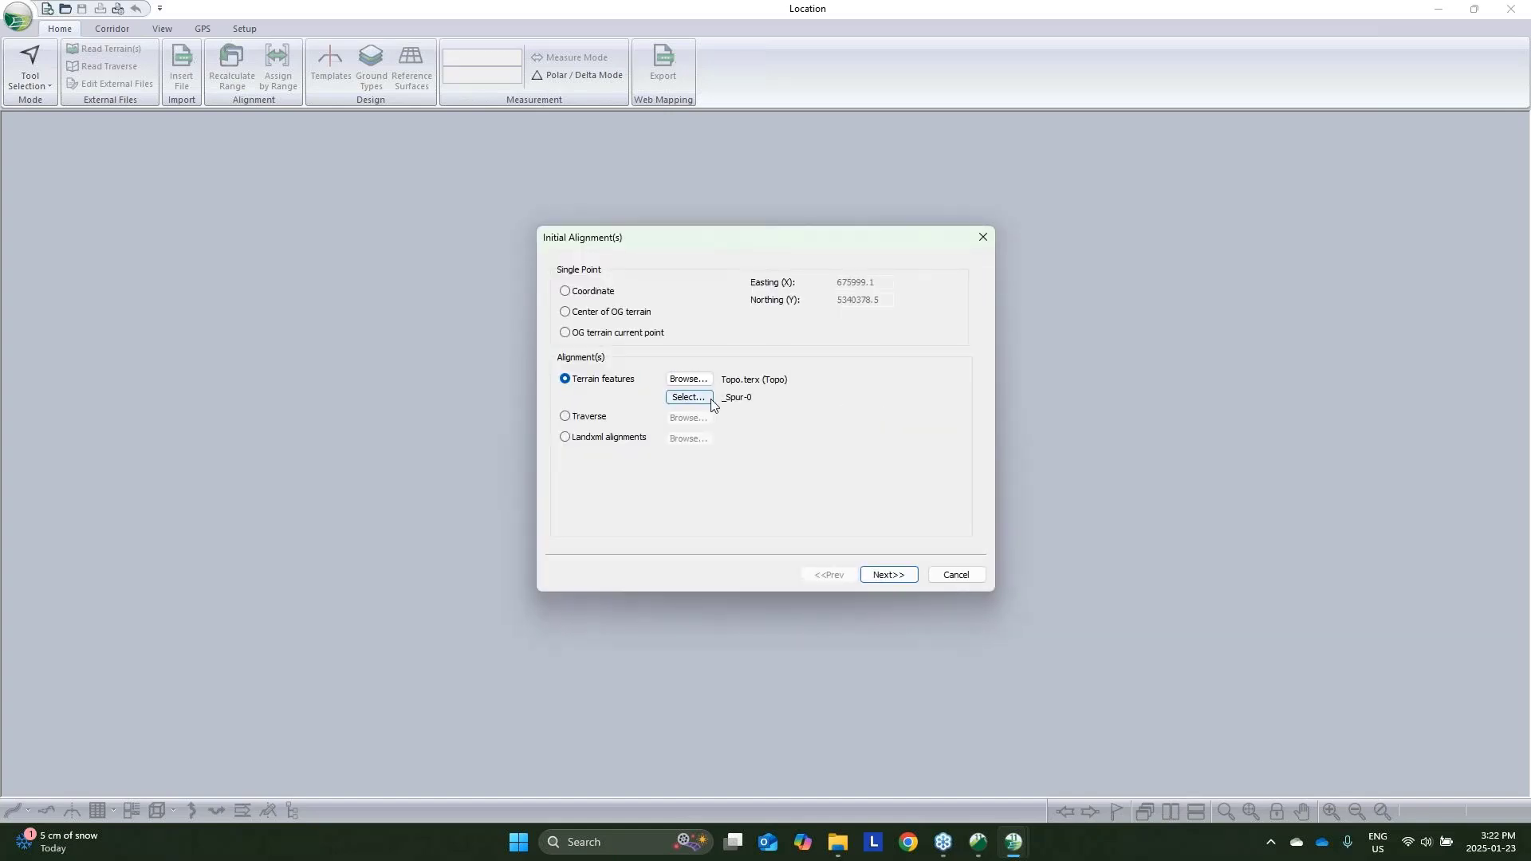
Add the terrain feature _Main-0 to _Spur-0 as initial alignments, and finish creating the design
click(706, 401)
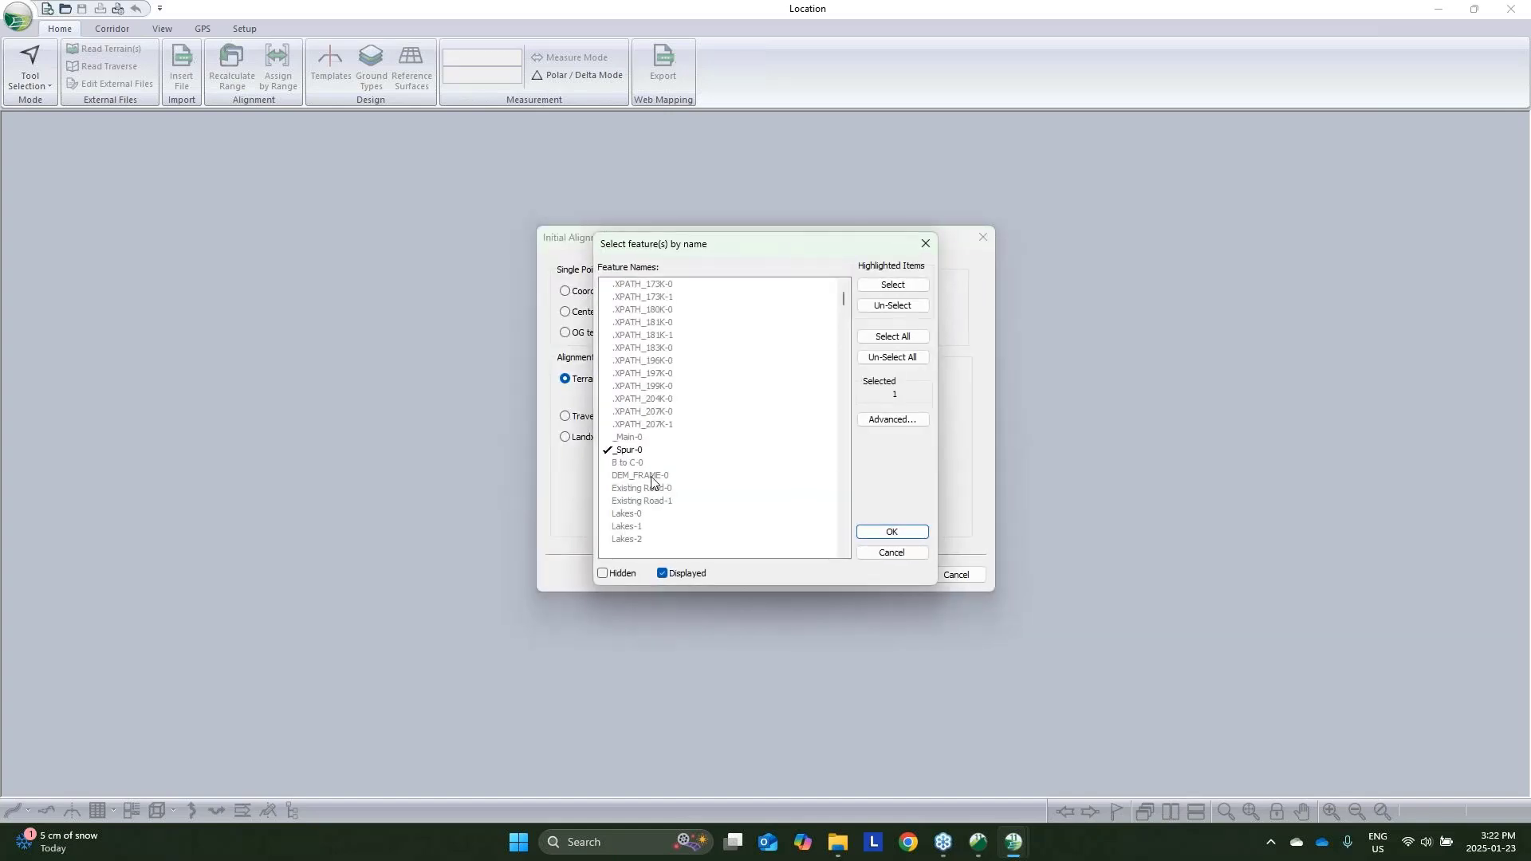
click(634, 438)
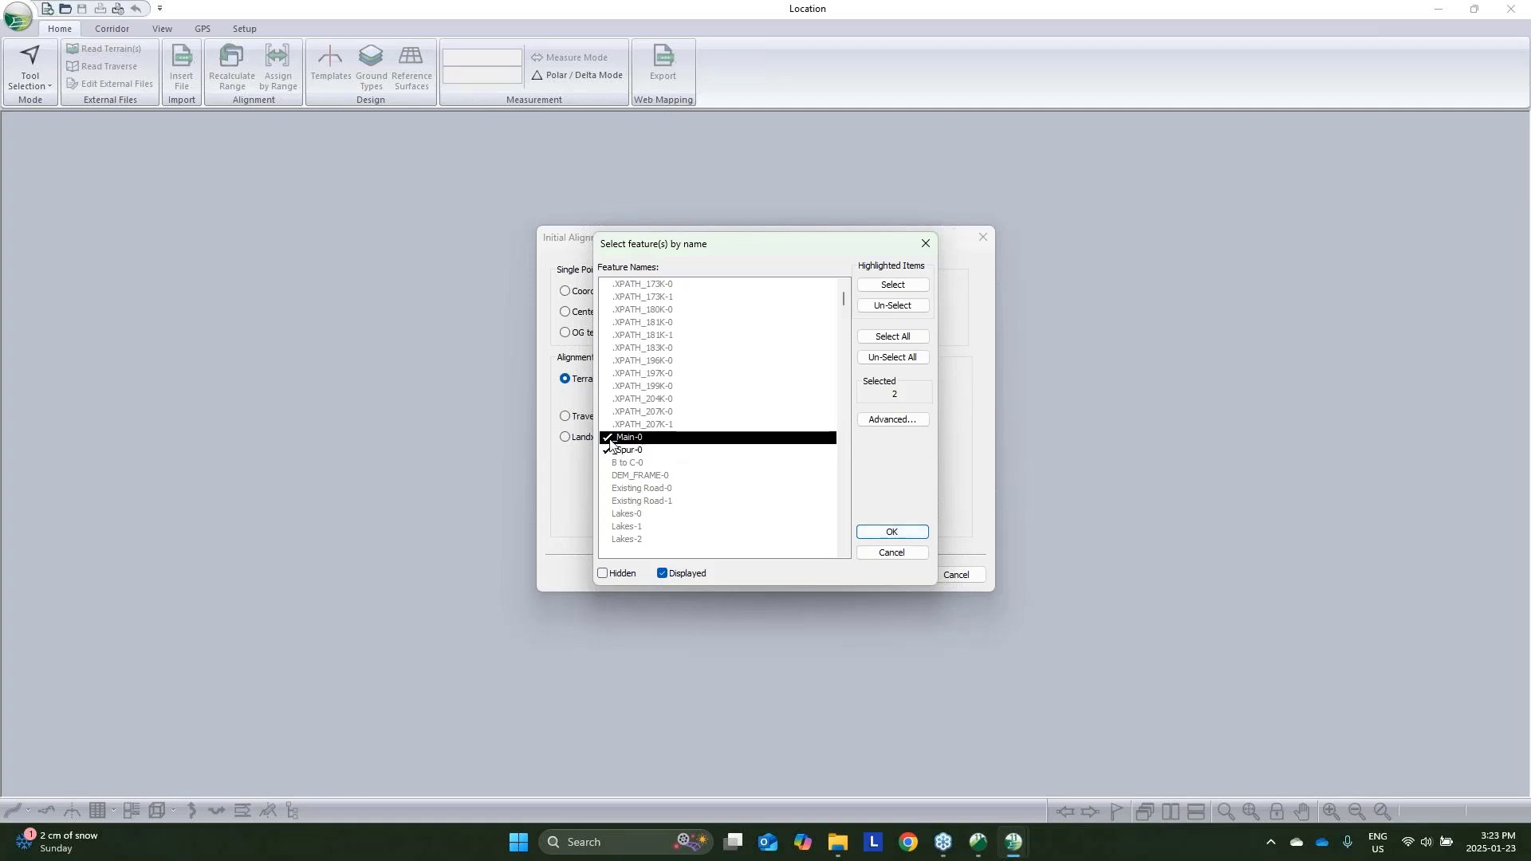
drag(756, 247, 954, 207)
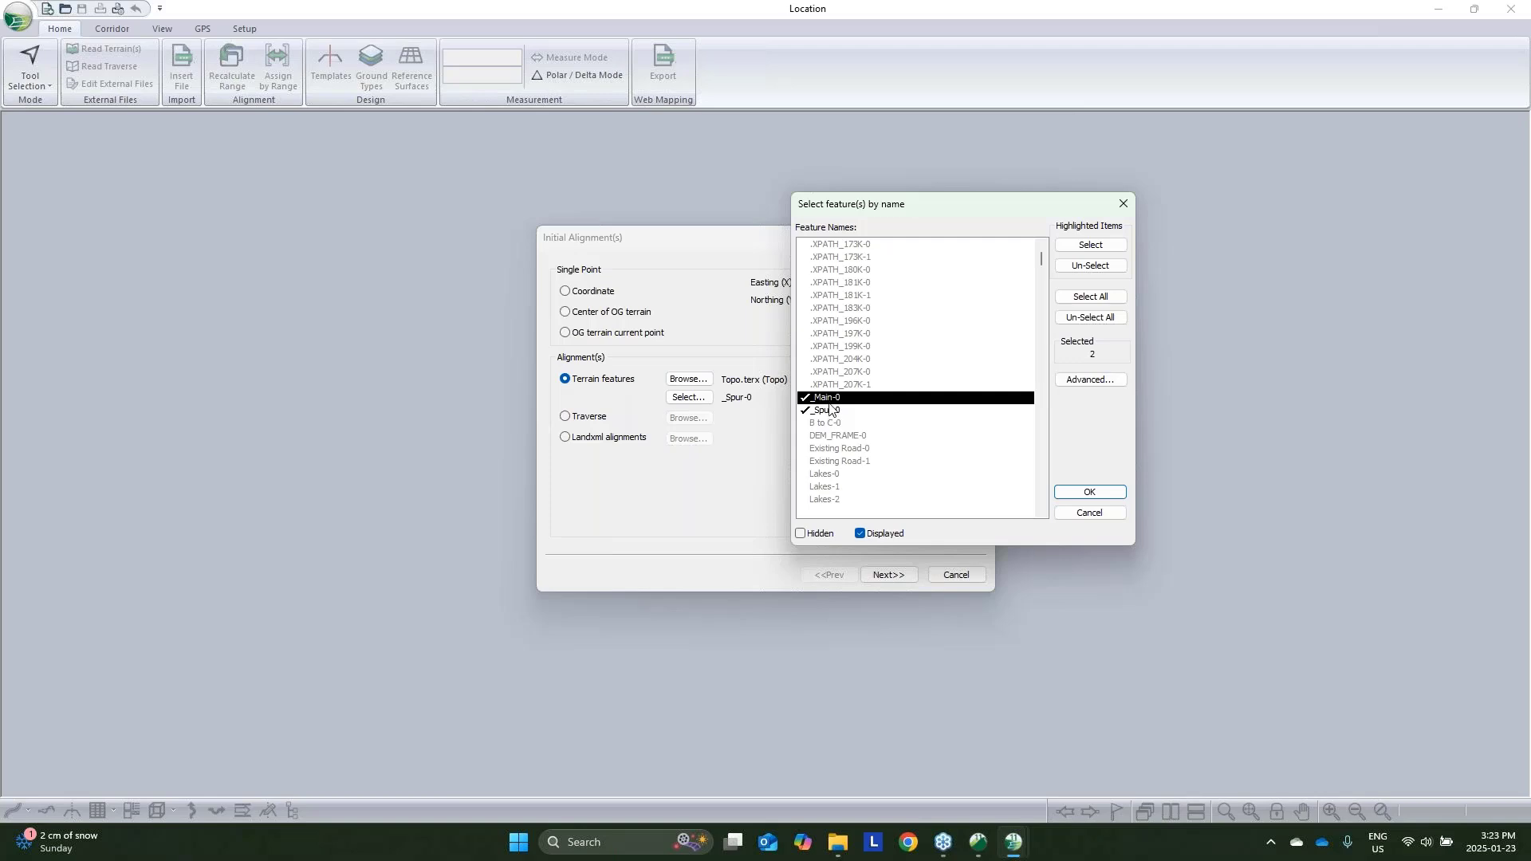
click(1104, 494)
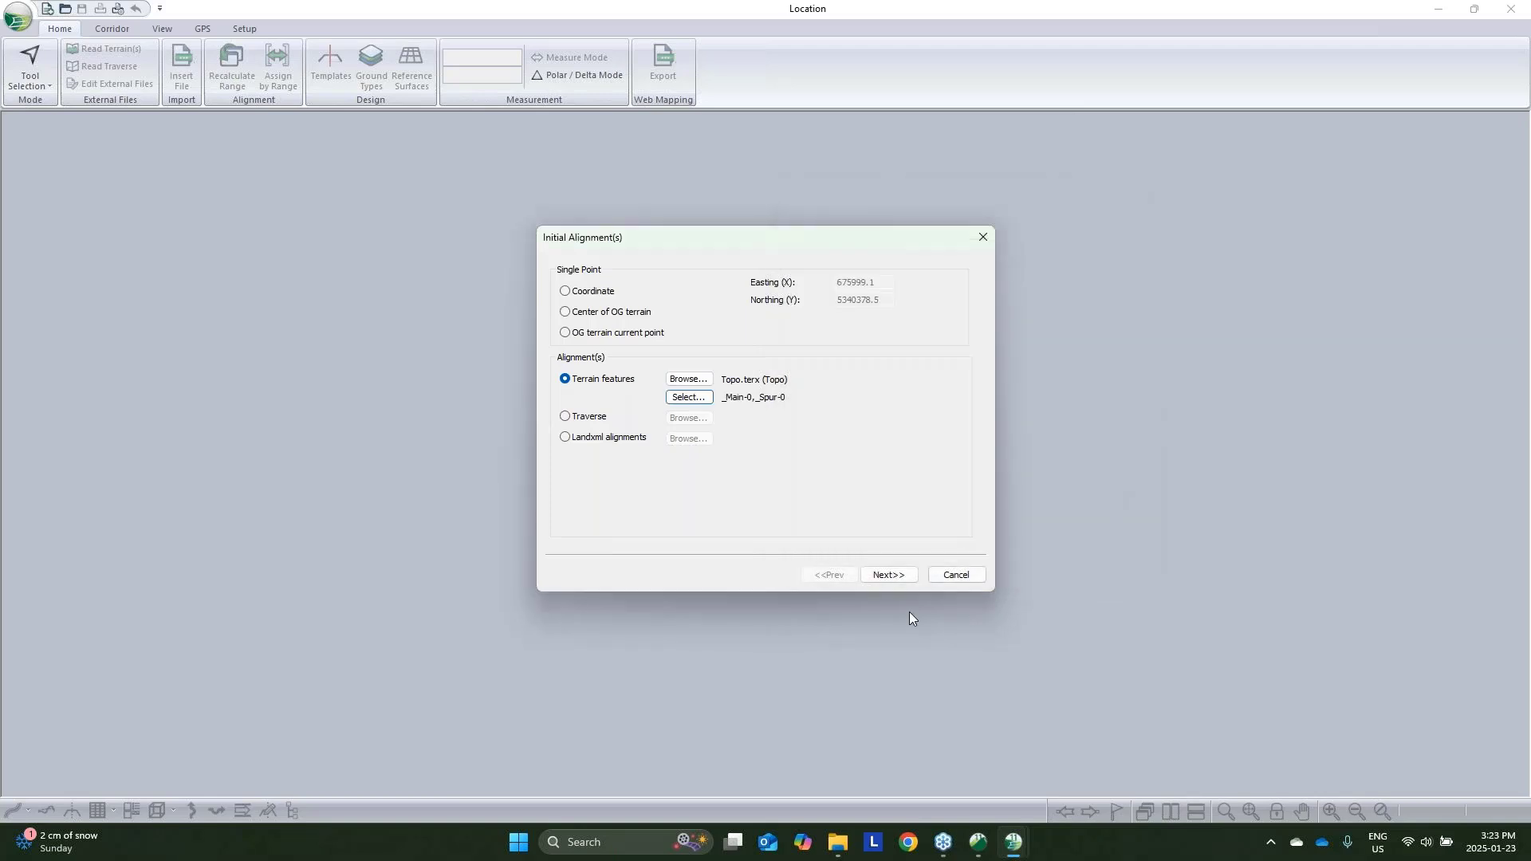
click(889, 578)
click(888, 577)
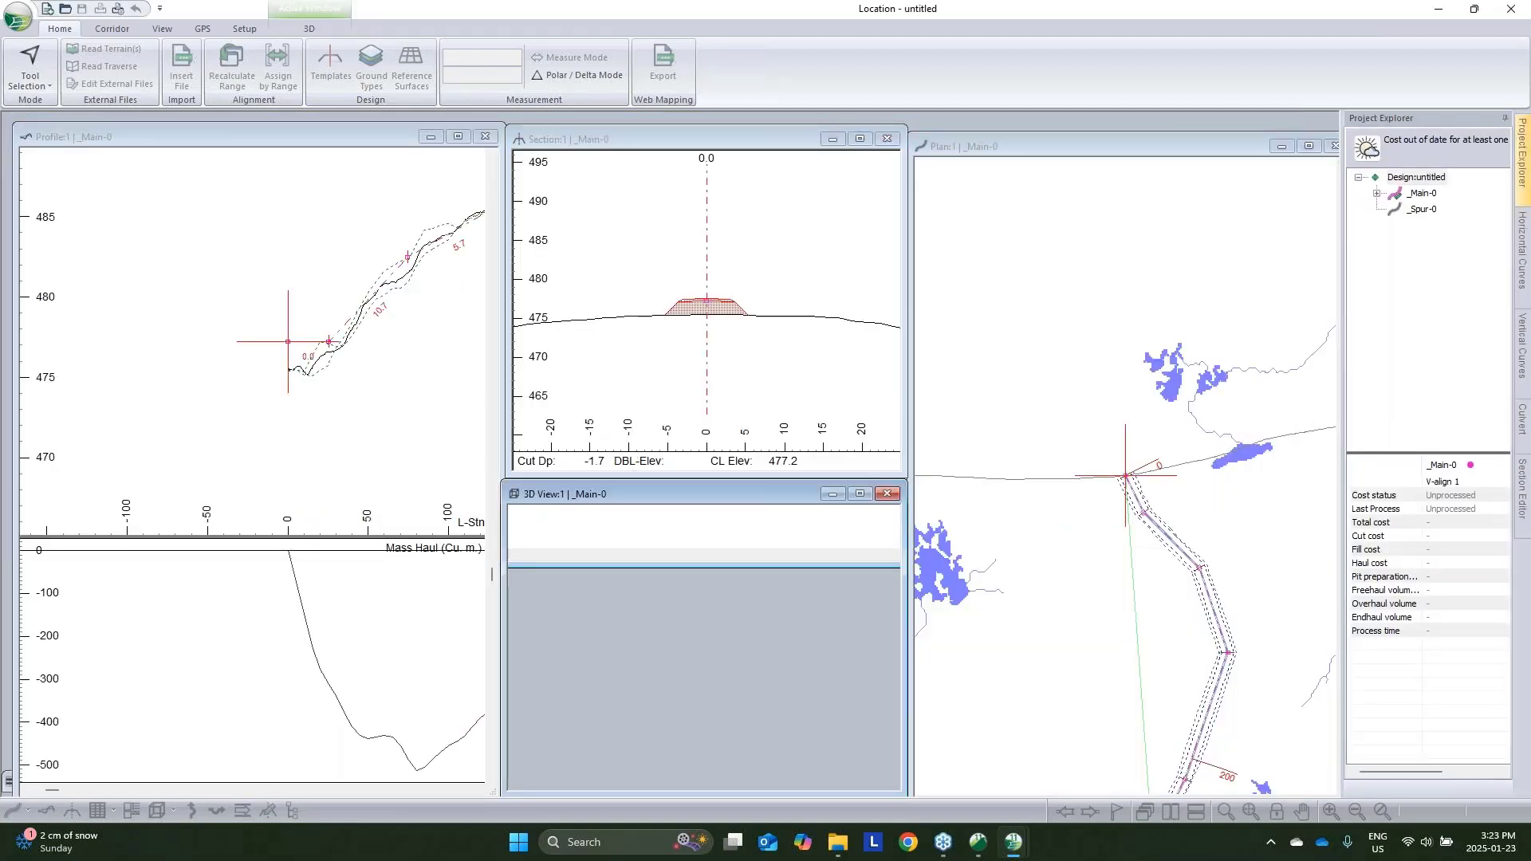
Examine the _Main-0 alignment in the plan view, from its full extent down to its individual bends
click(1090, 621)
scroll(1094, 399, down, 5)
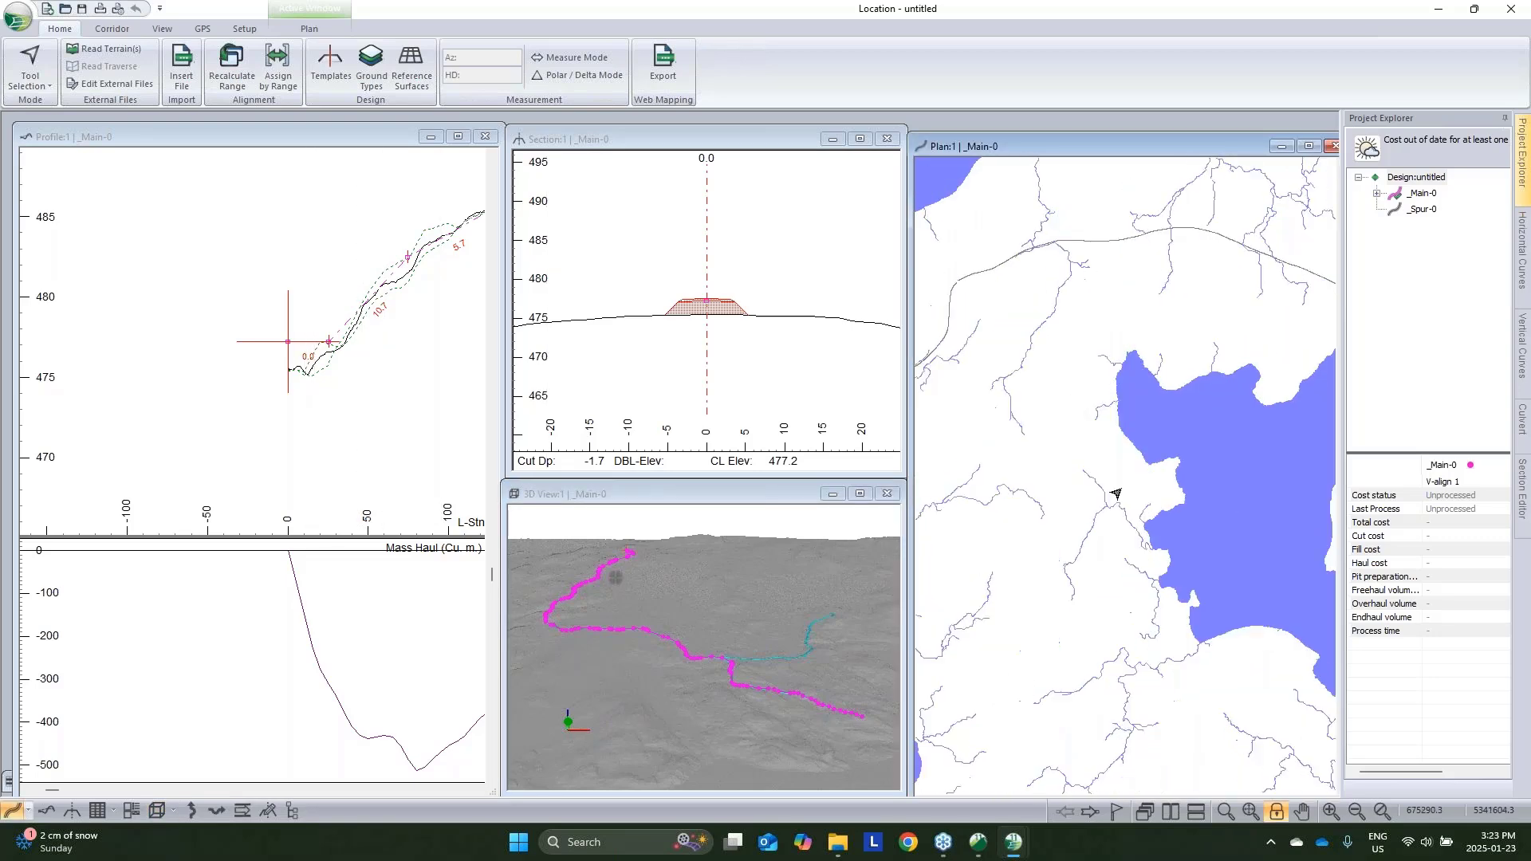
middle_drag(1123, 415, 1101, 291)
scroll(1037, 461, down, 3)
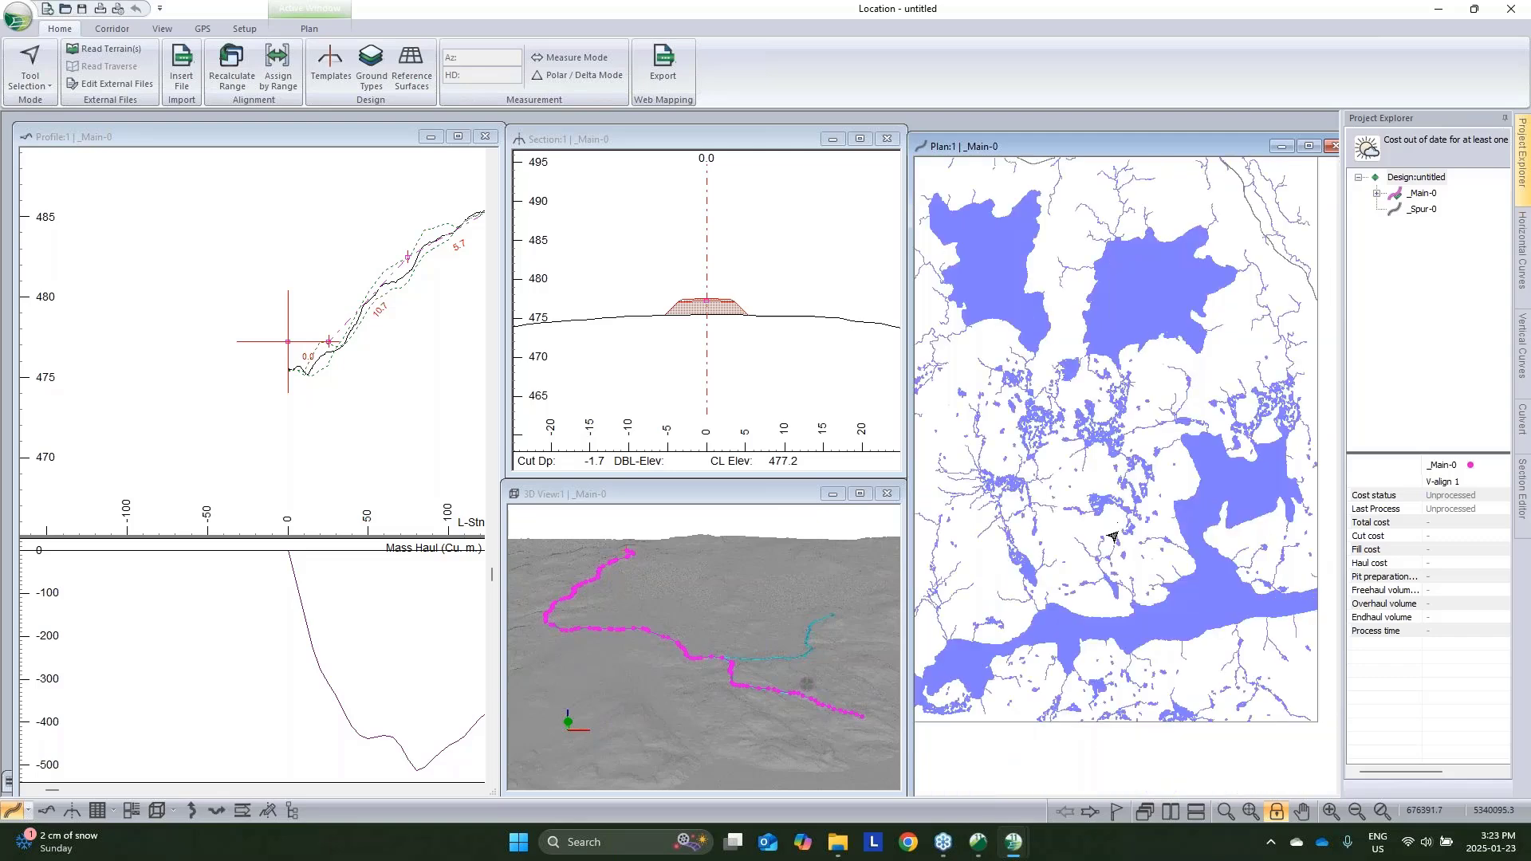
mouse_move(1150, 549)
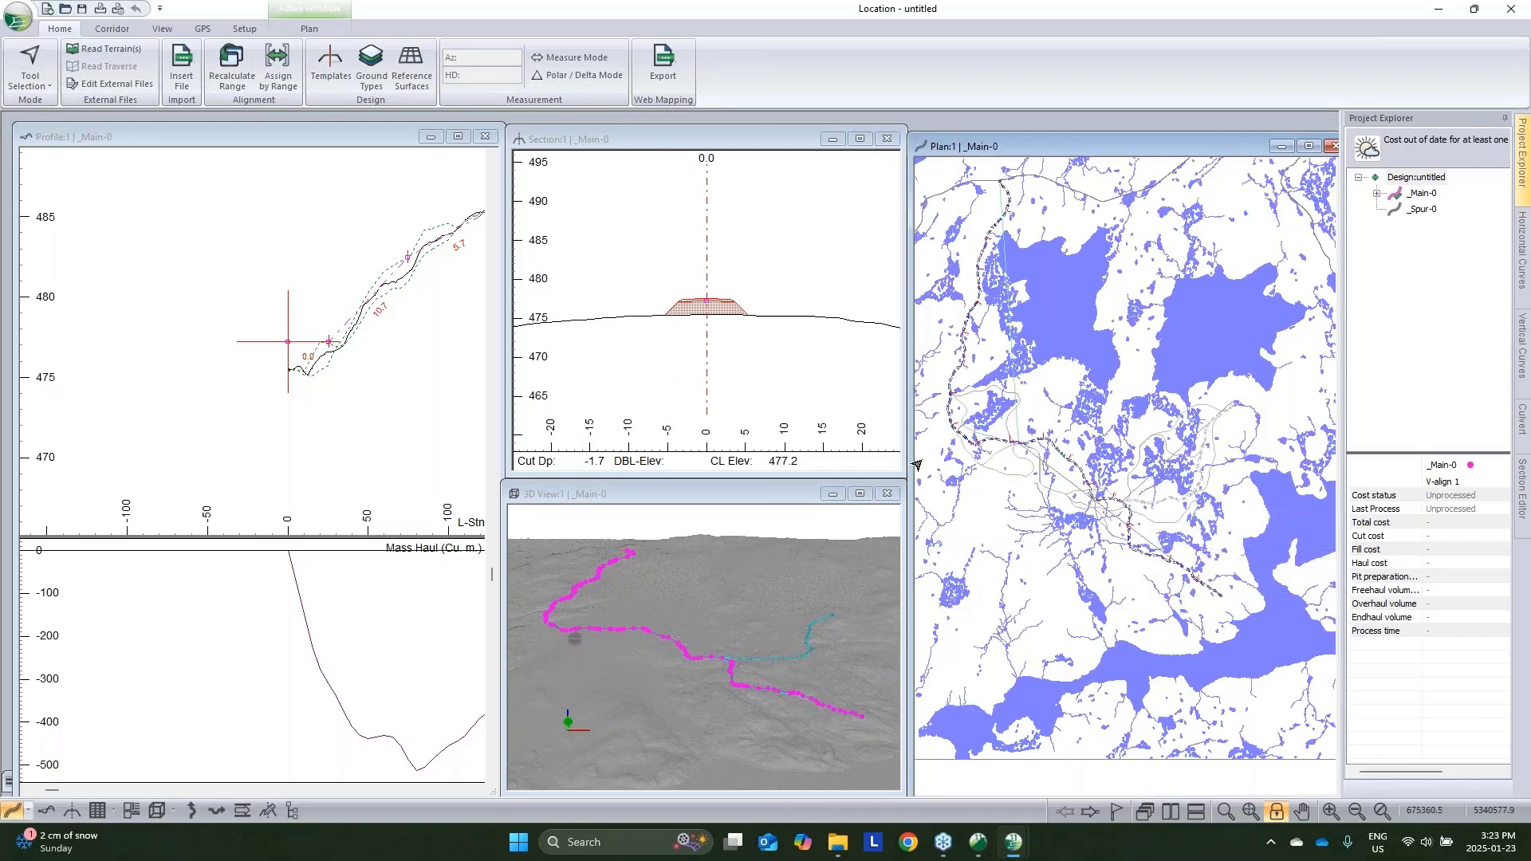
mouse_move(1202, 294)
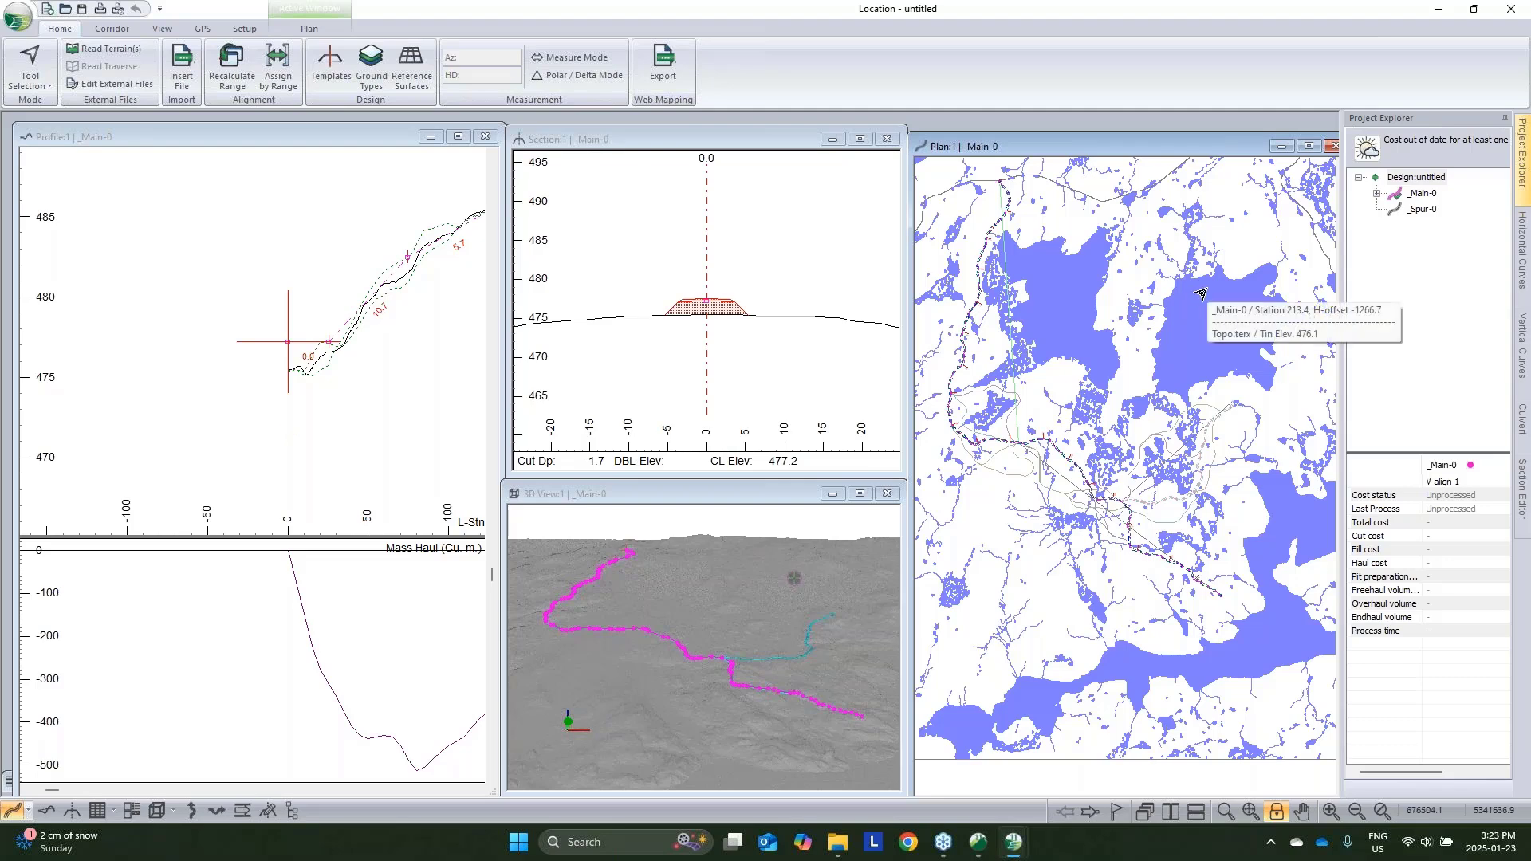
scroll(1167, 447, up, 3)
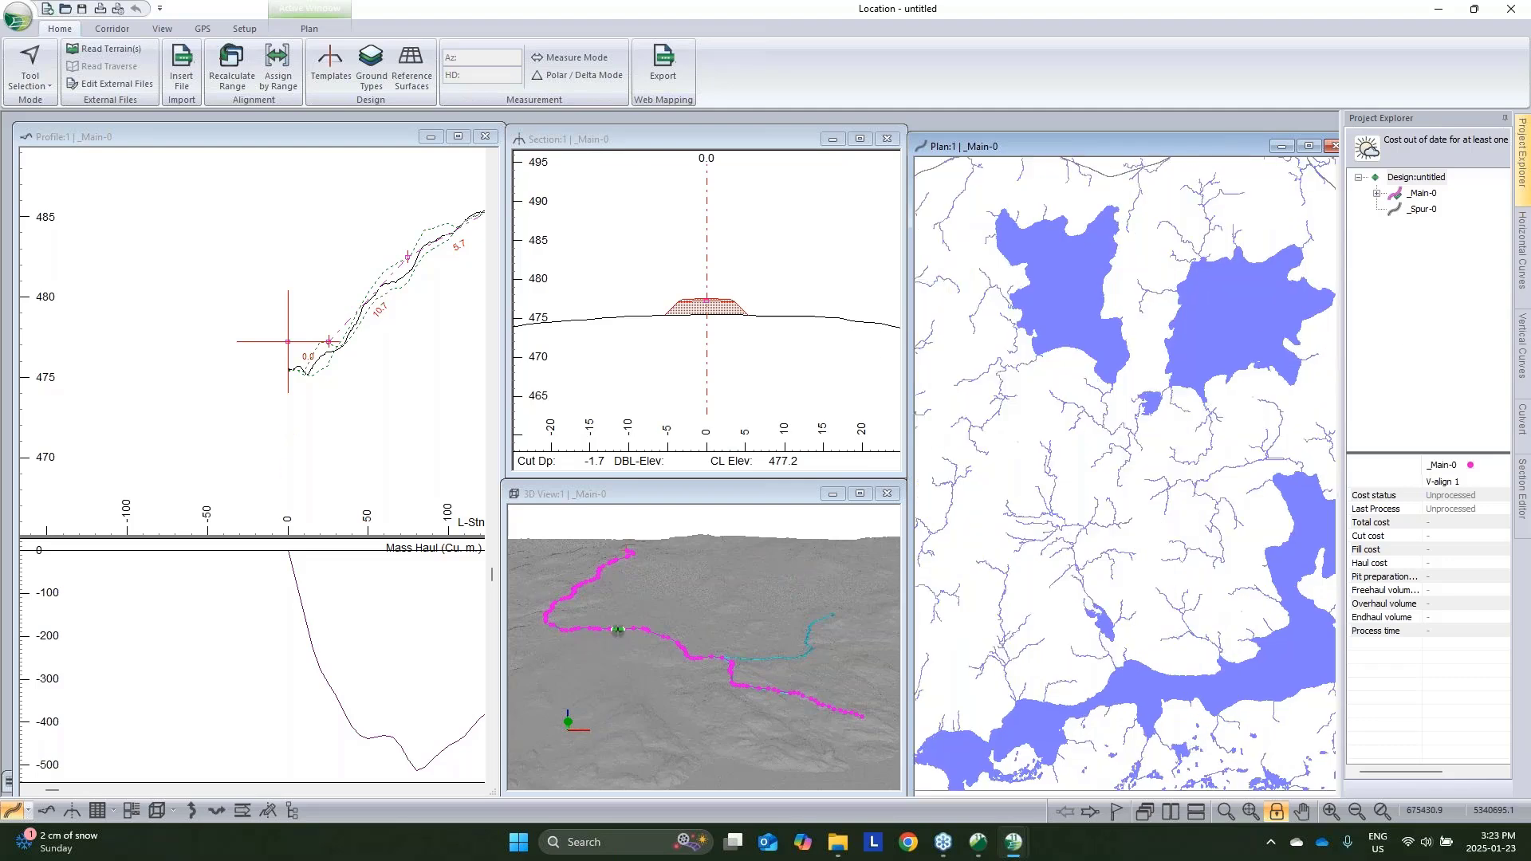
mouse_move(1063, 449)
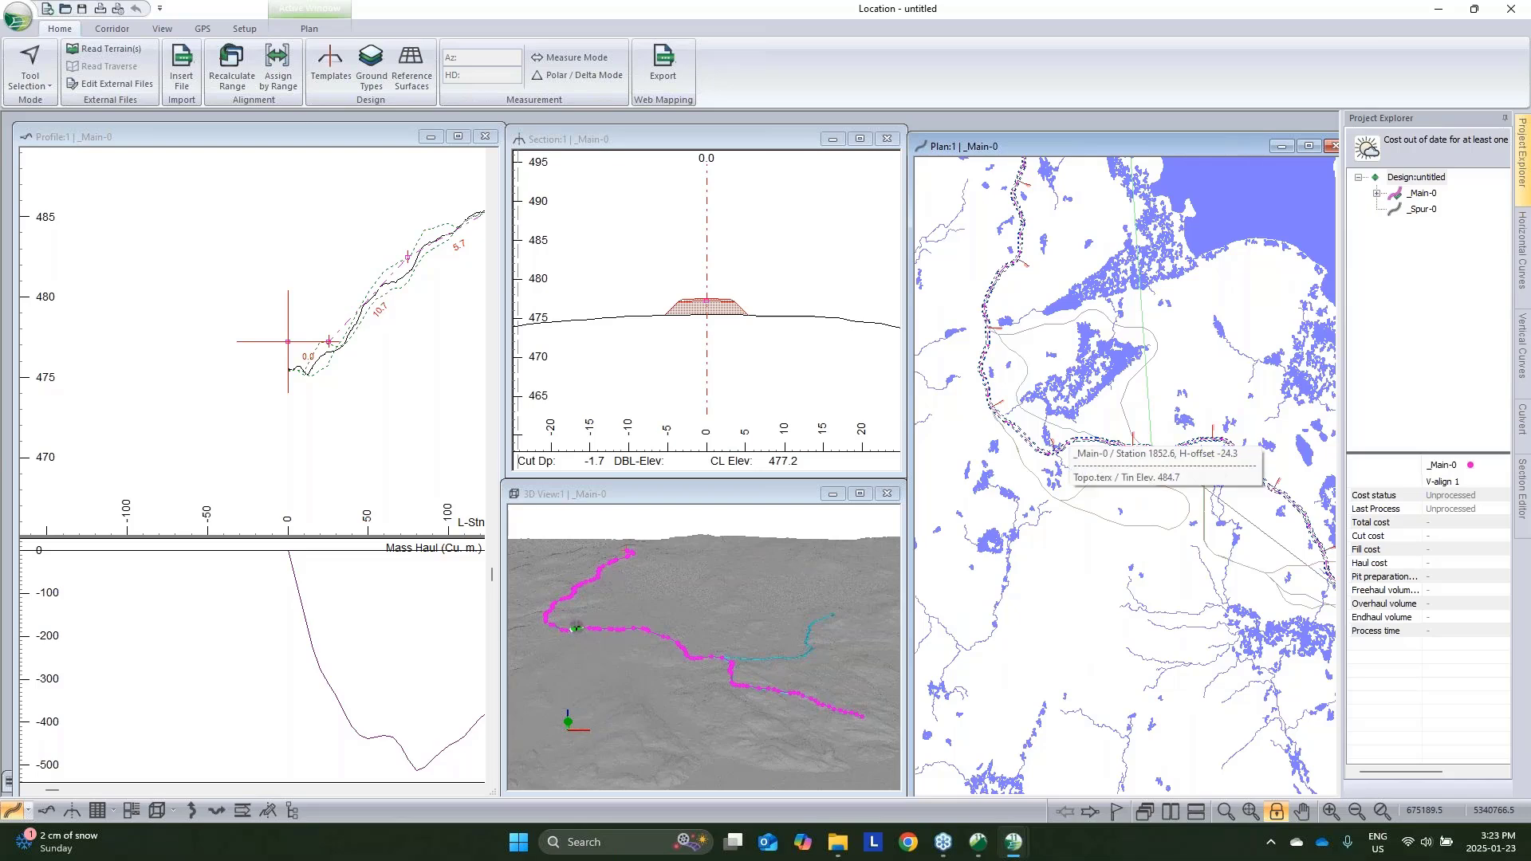
scroll(1041, 471, up, 2)
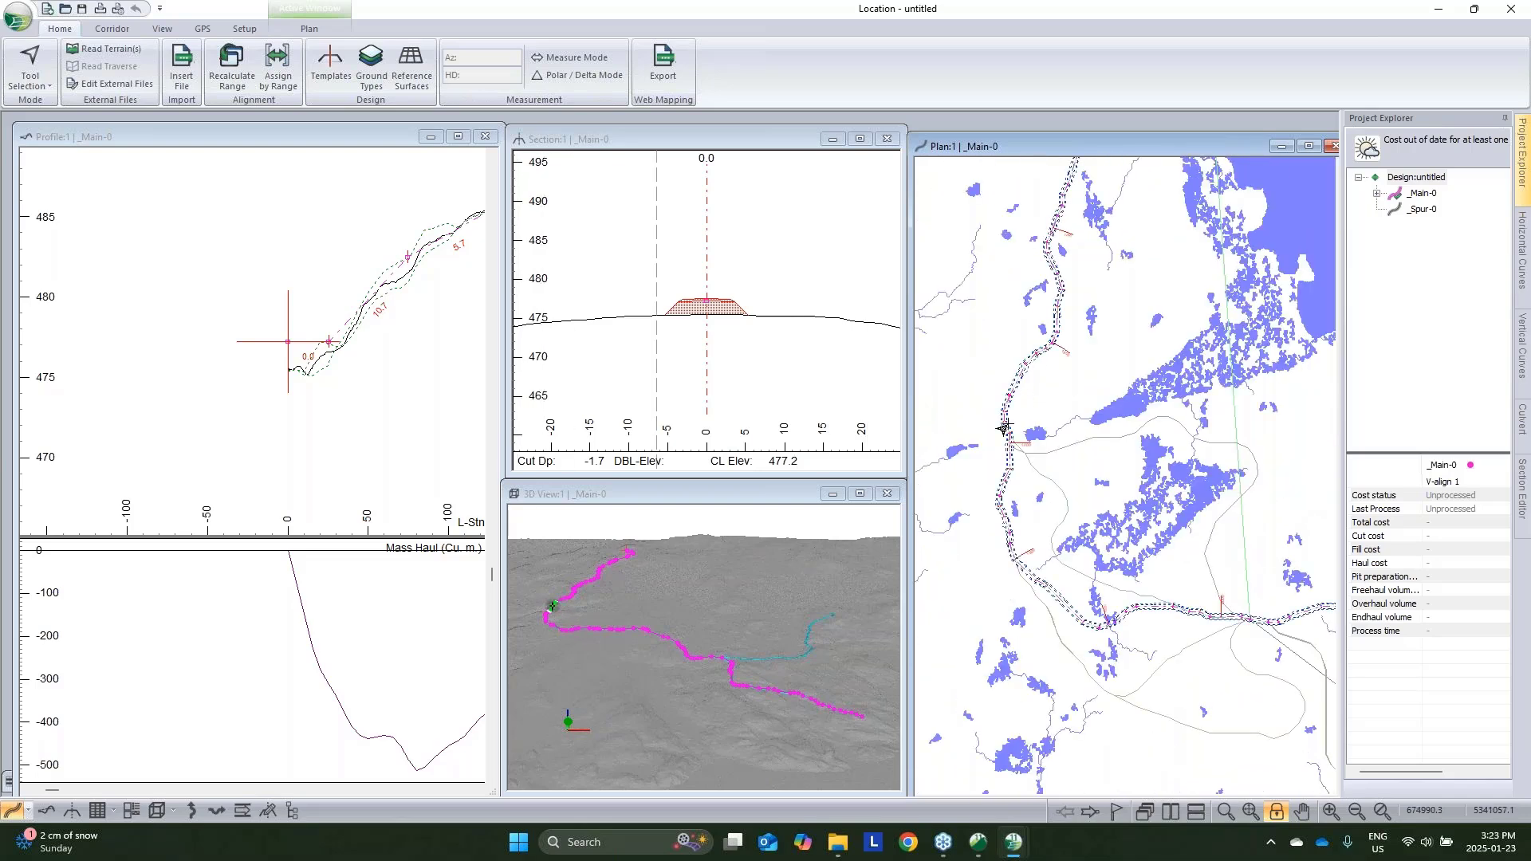
scroll(1022, 374, up, 1)
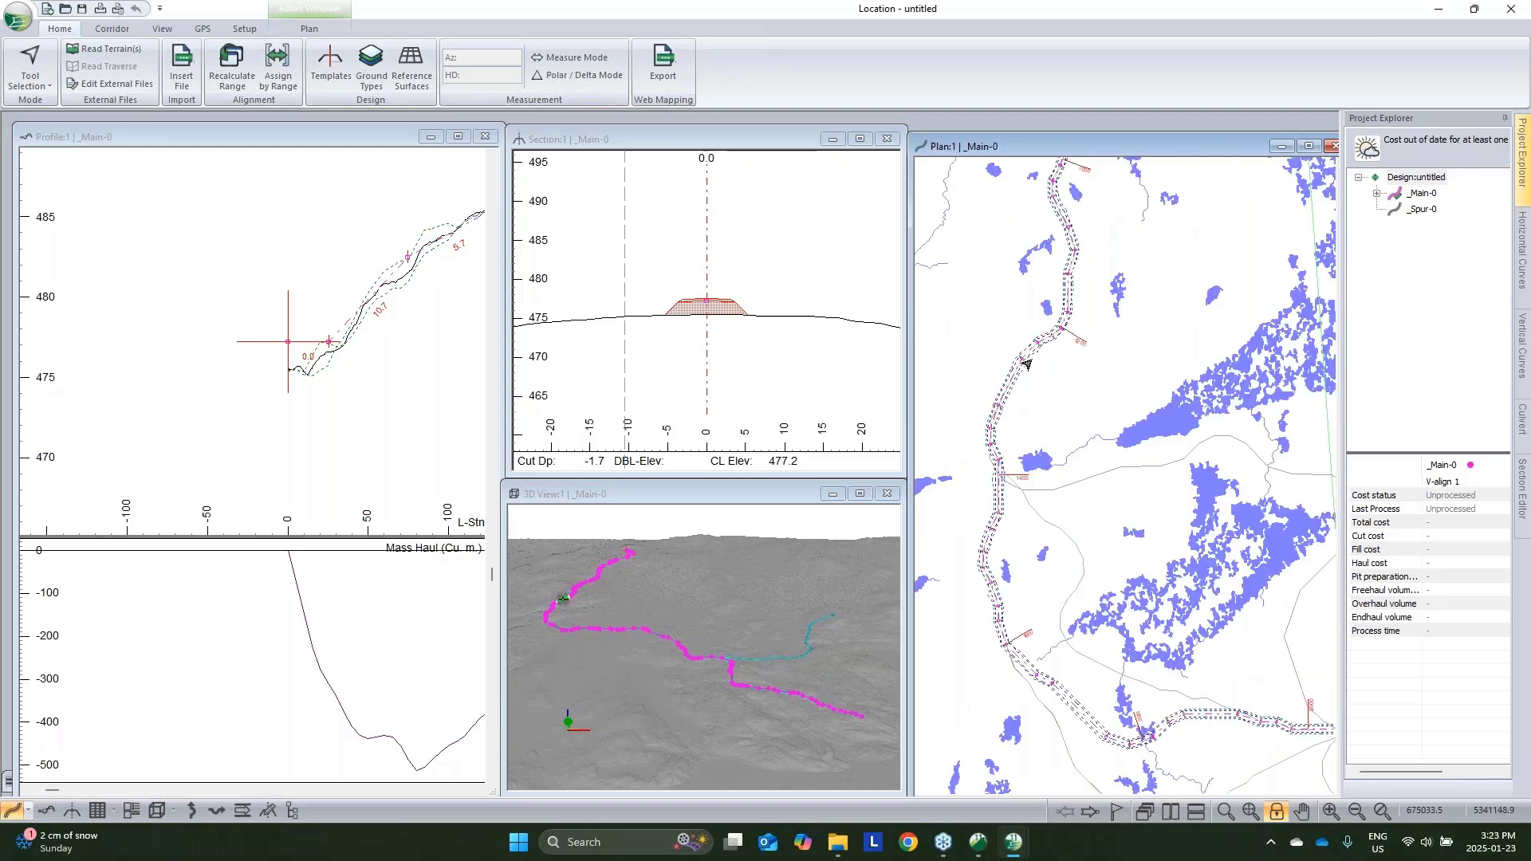
mouse_move(1015, 406)
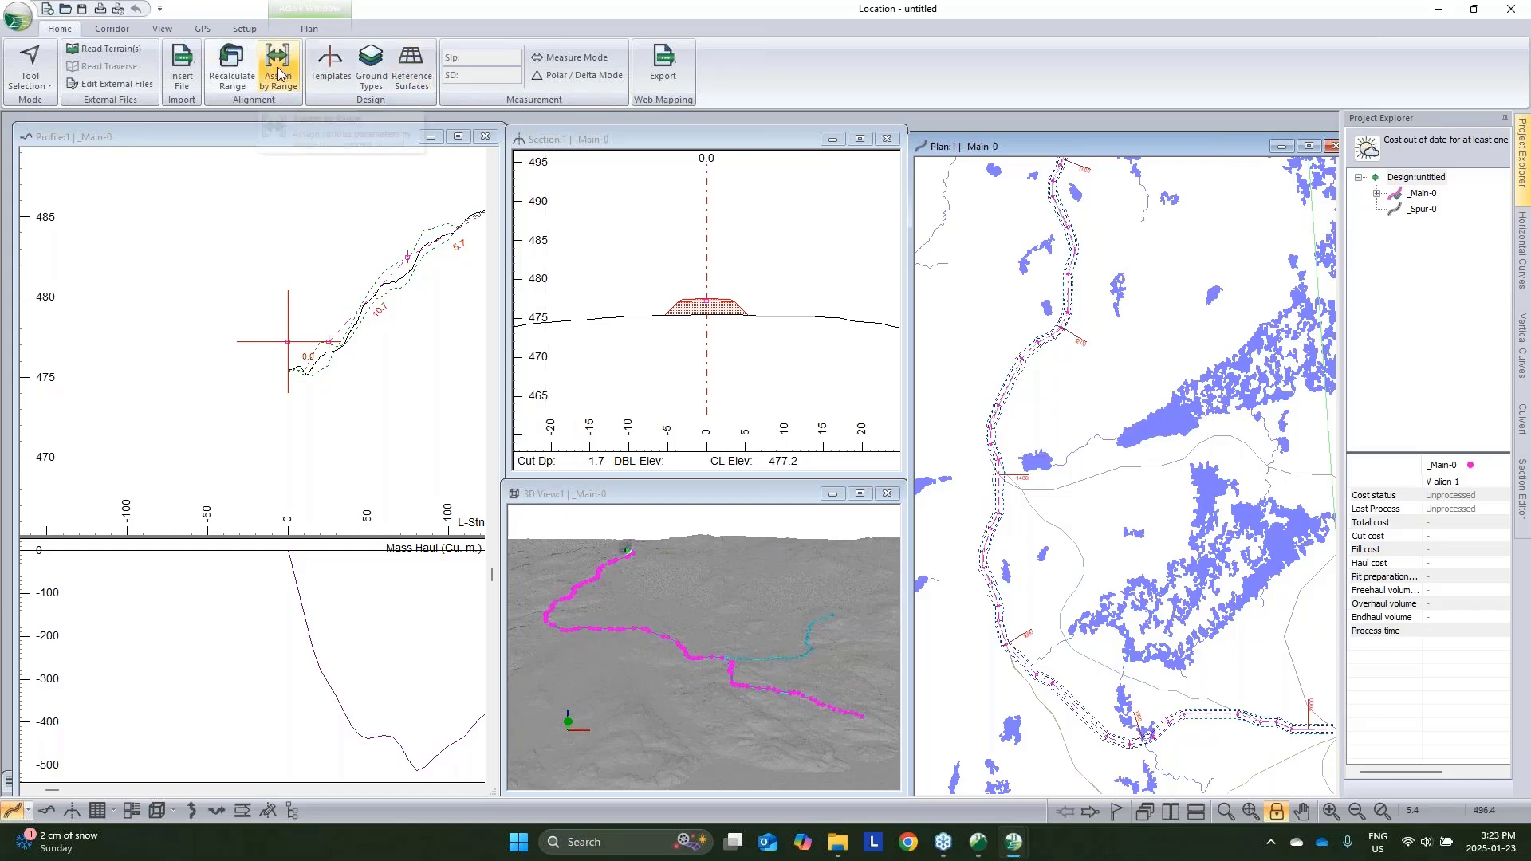
Convert the _Main-0 polyline to an alignment with curves, using a 50 m minimum radius and 8 m maximum offset, and accept replacing the profile
click(104, 30)
click(354, 64)
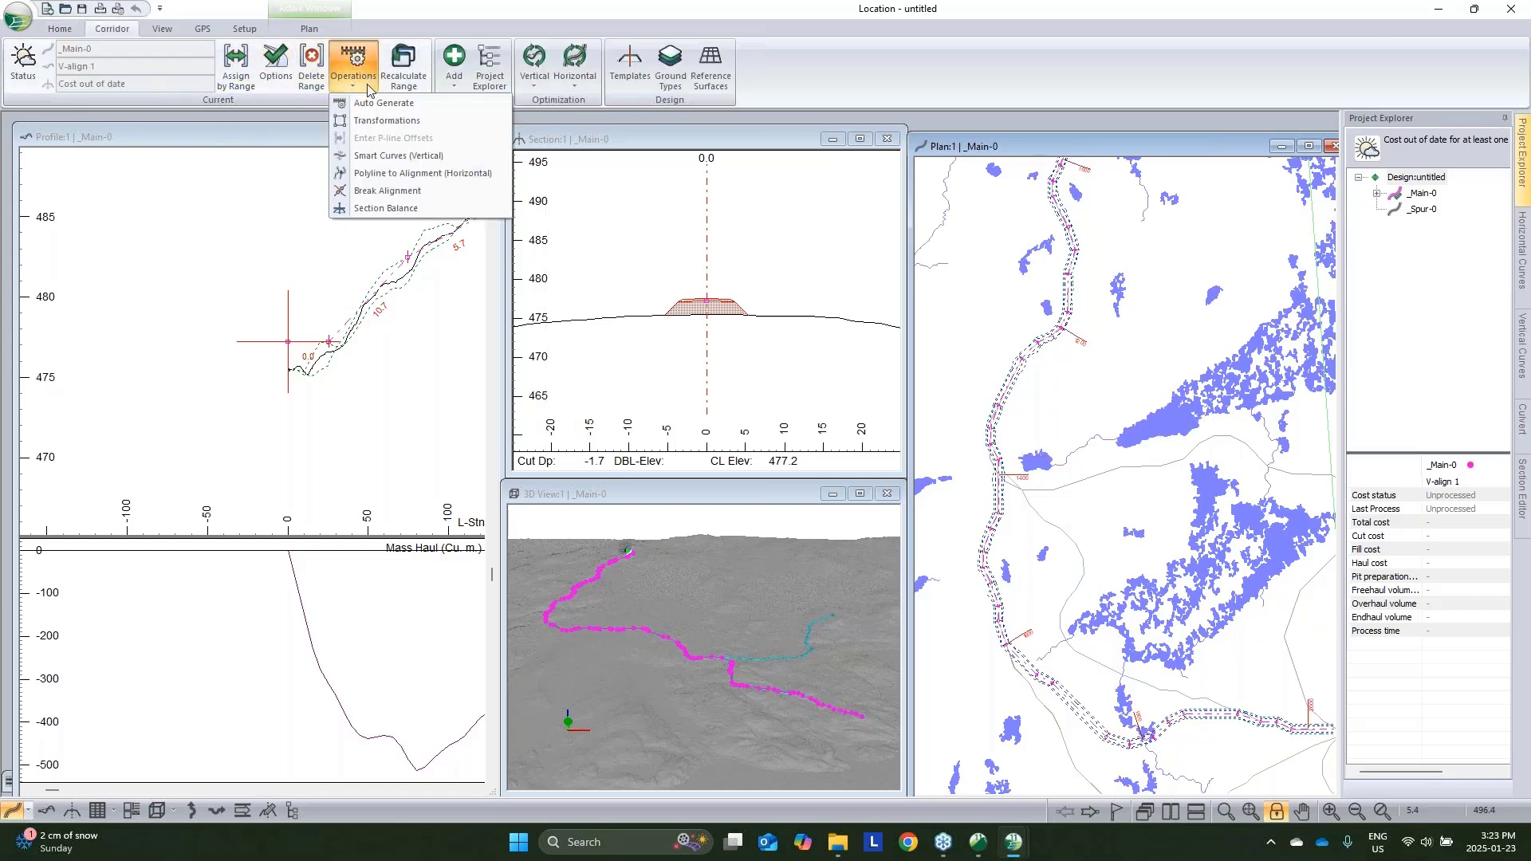
click(401, 174)
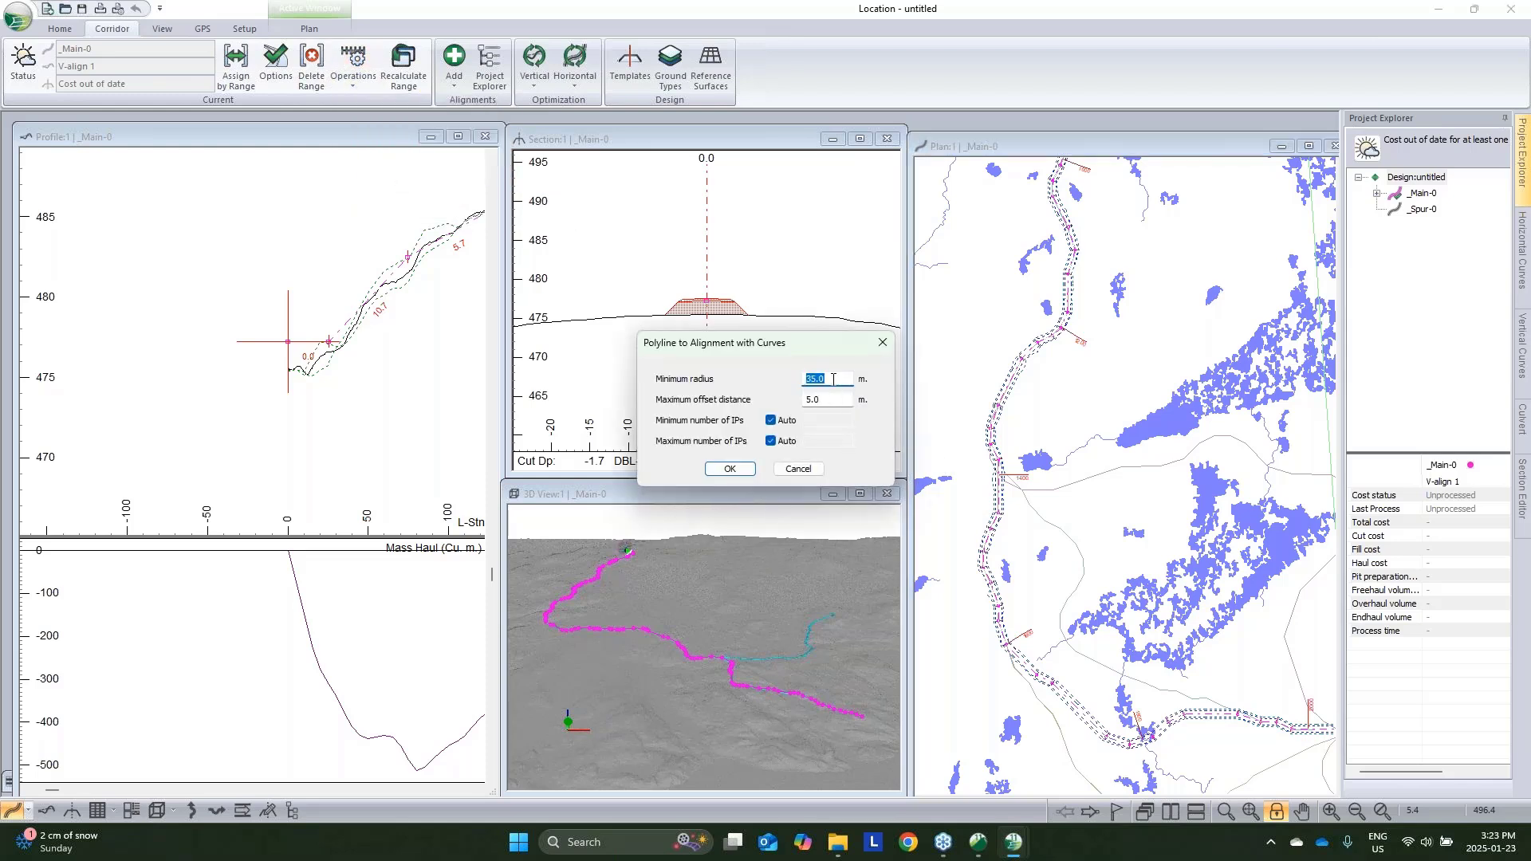
text(50)
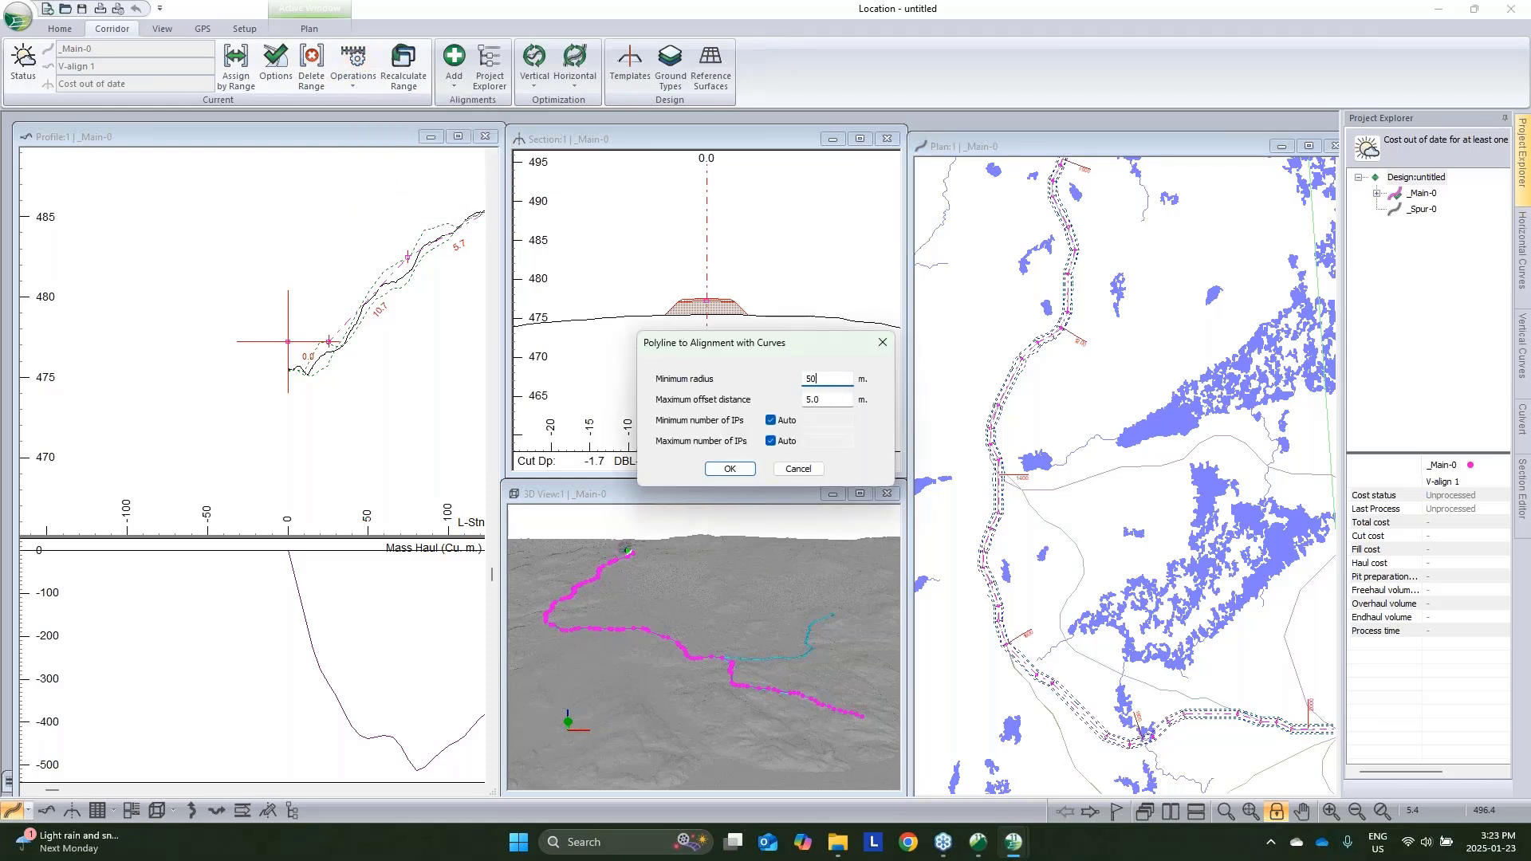
double_click(821, 403)
text(8)
click(730, 469)
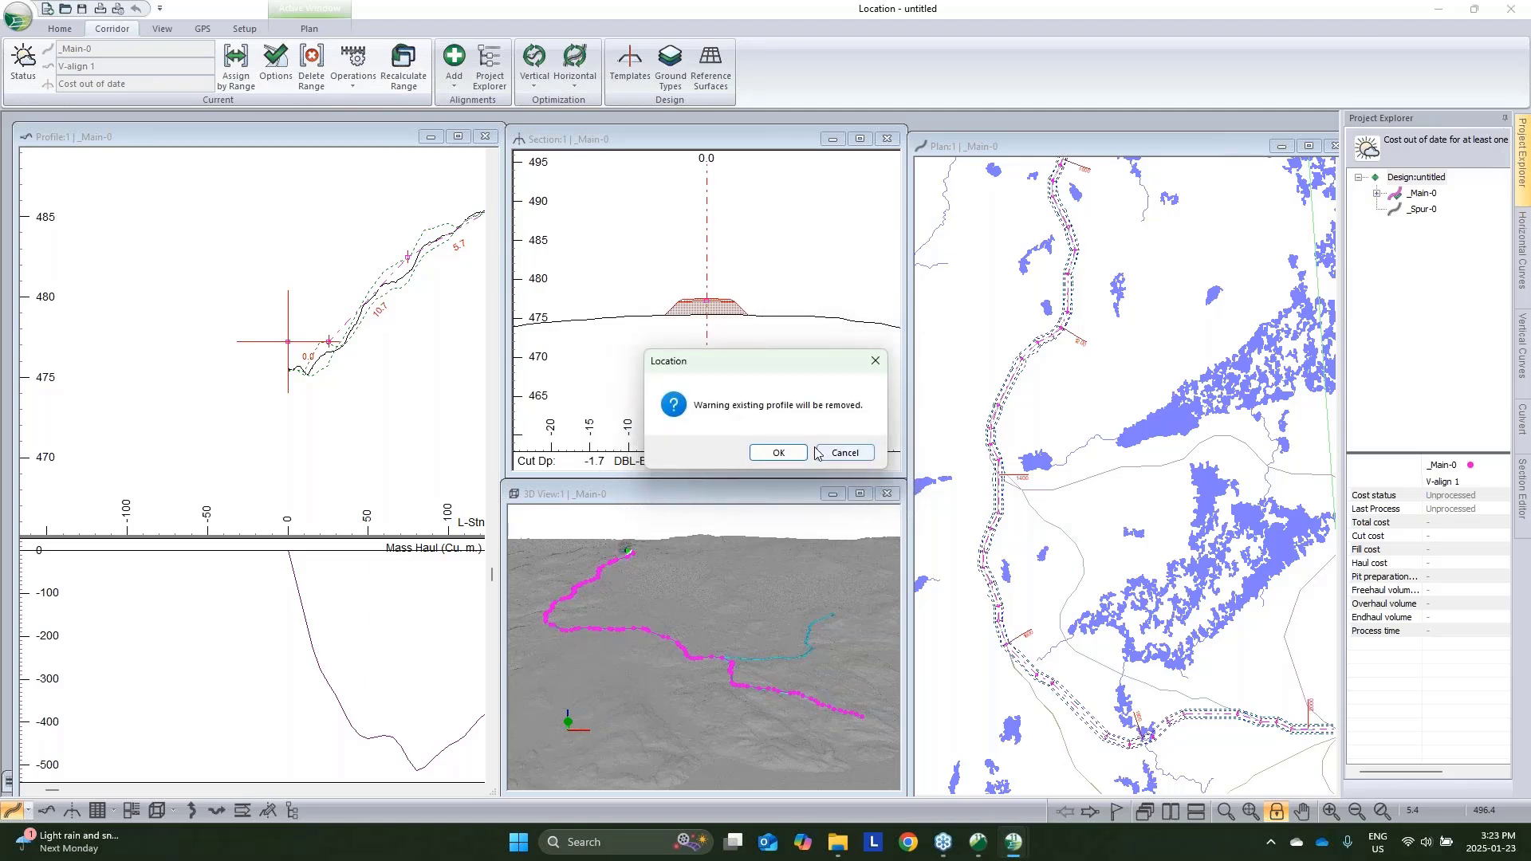
click(776, 451)
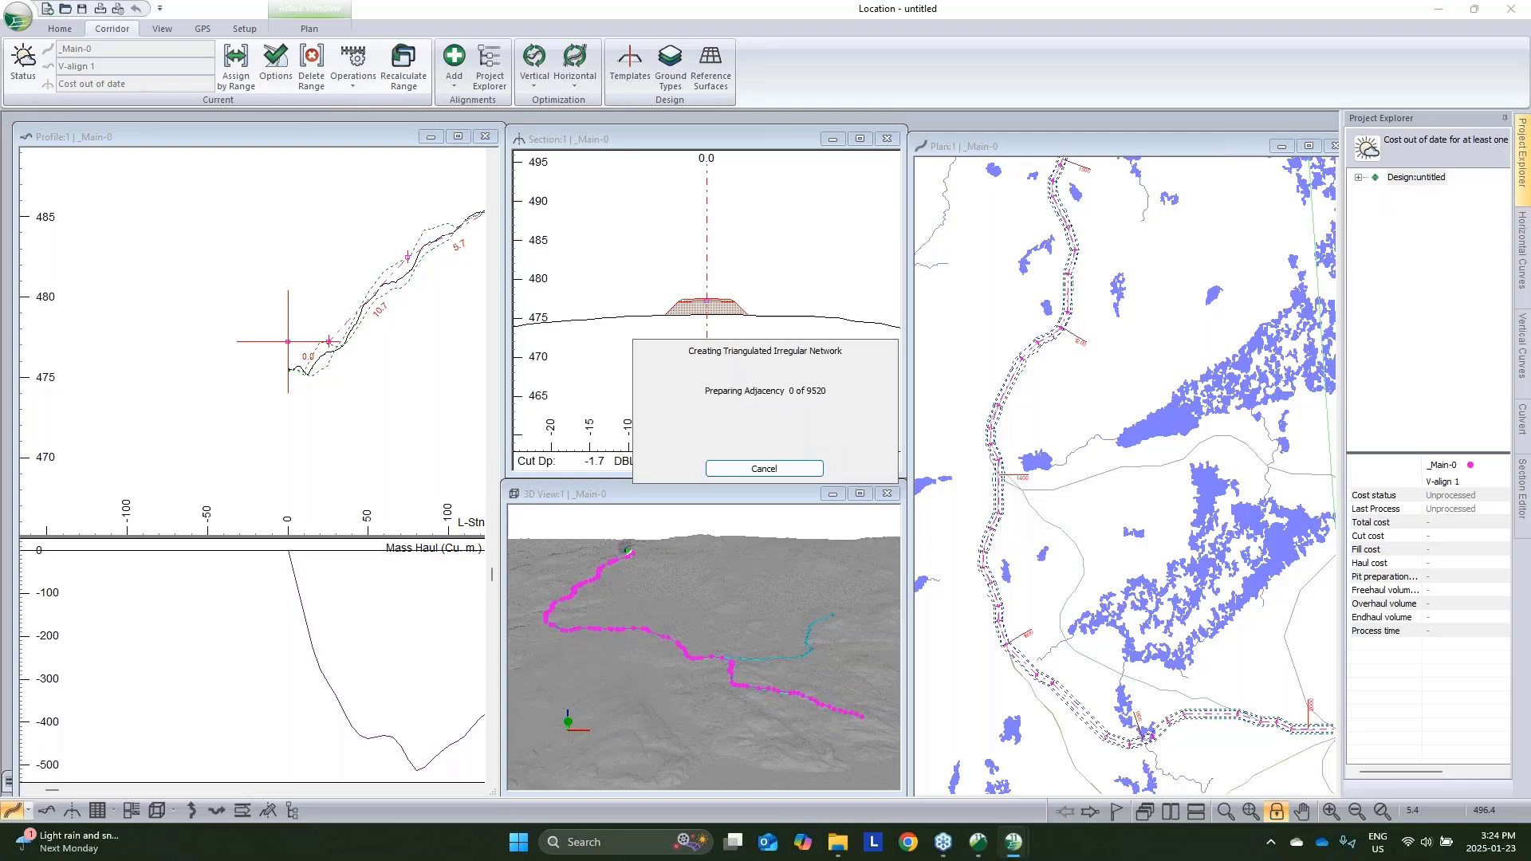
click(862, 461)
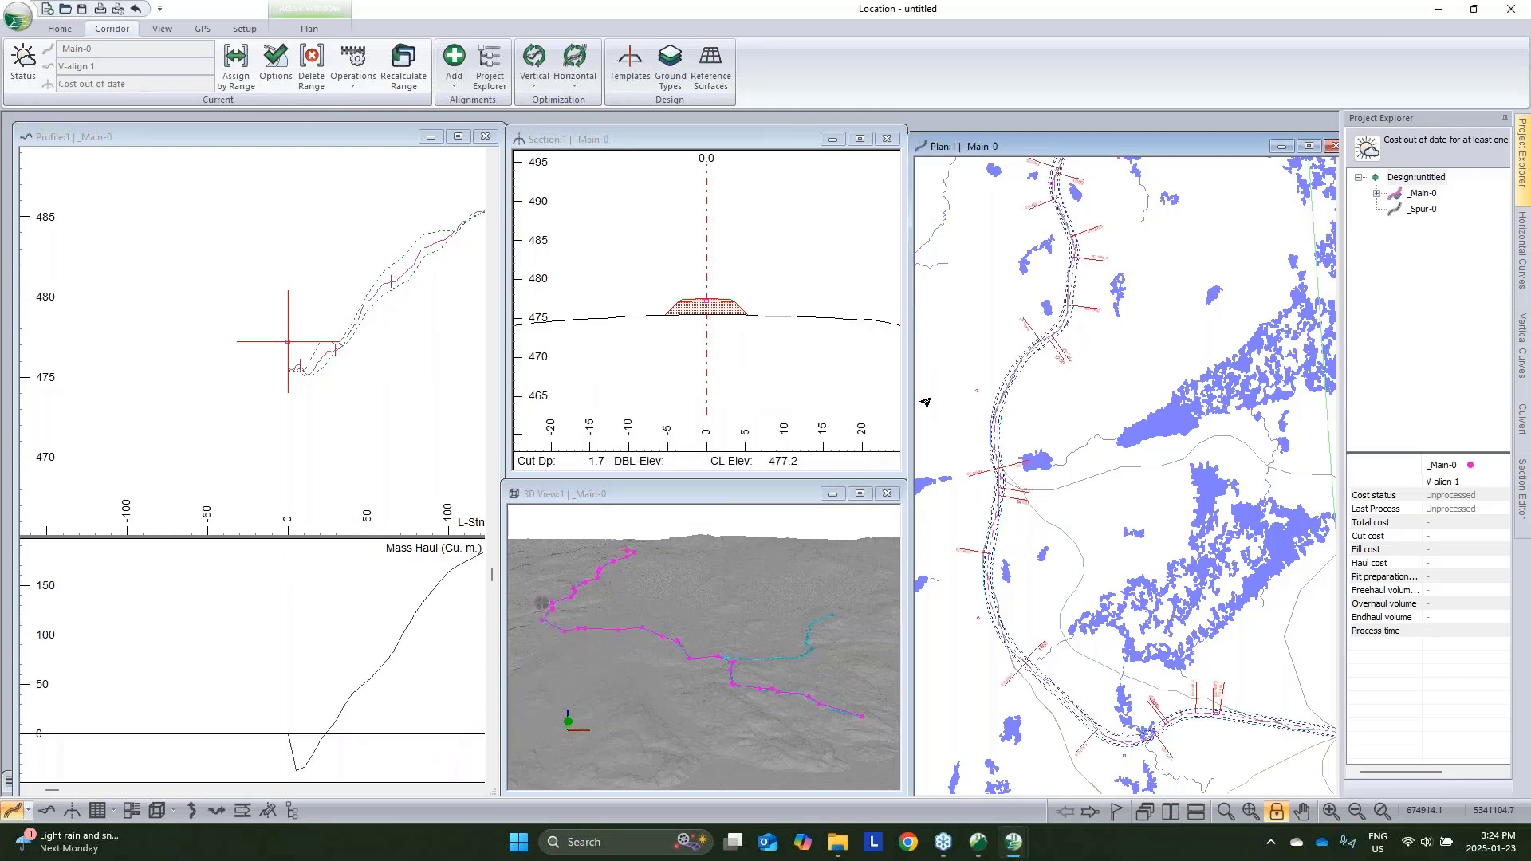
Inspect the curves of the converted _Main-0 alignment in plan along its length to the far end
scroll(1070, 400, up, 3)
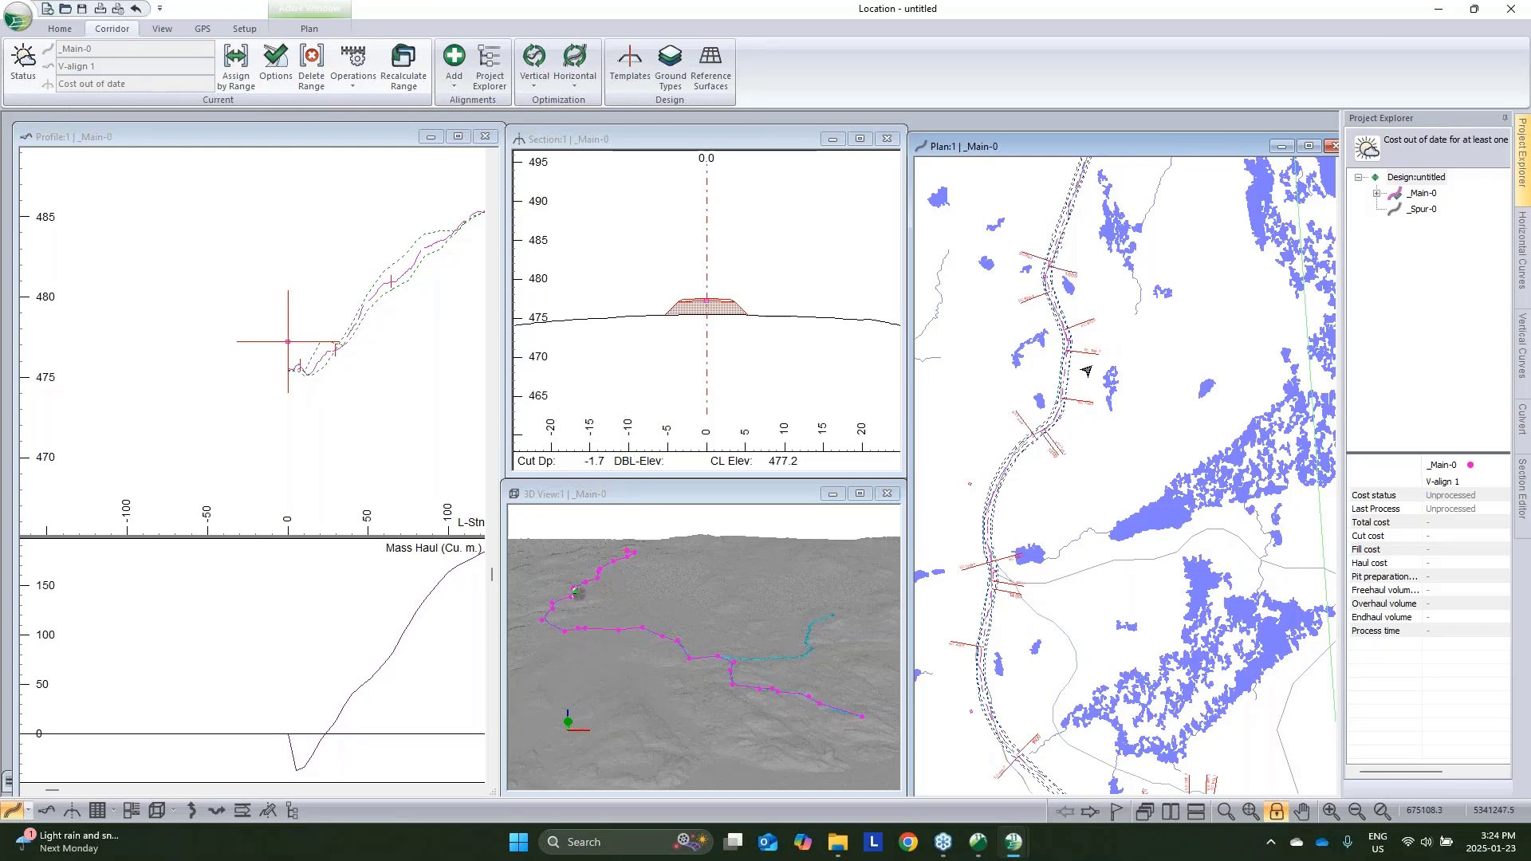
scroll(1085, 375, down, 3)
scroll(1105, 467, down, 4)
scroll(1102, 527, up, 3)
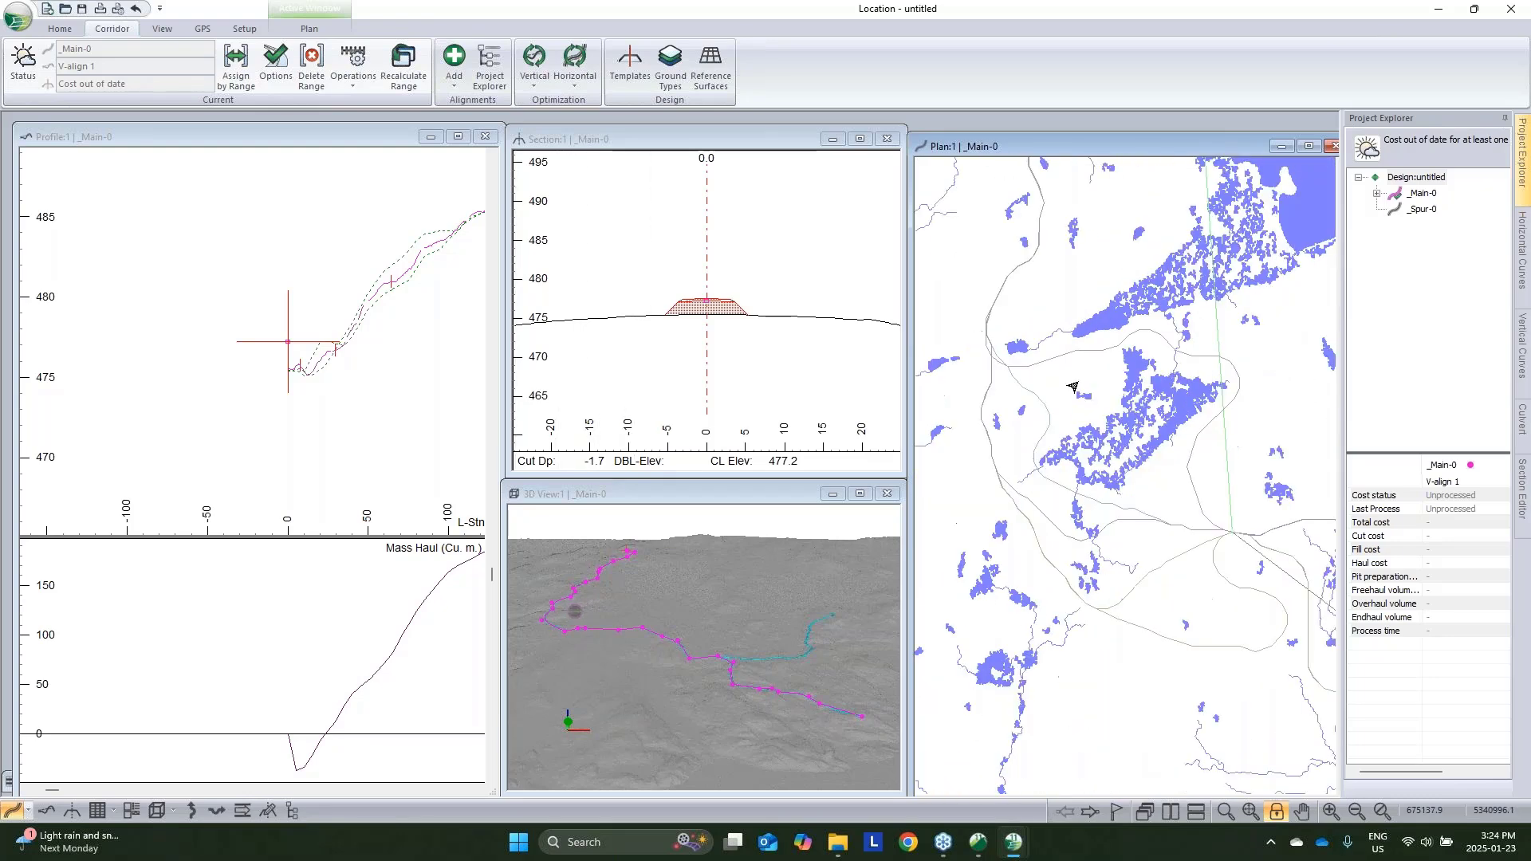
scroll(1073, 386, down, 3)
scroll(1178, 510, up, 3)
scroll(1178, 618, up, 3)
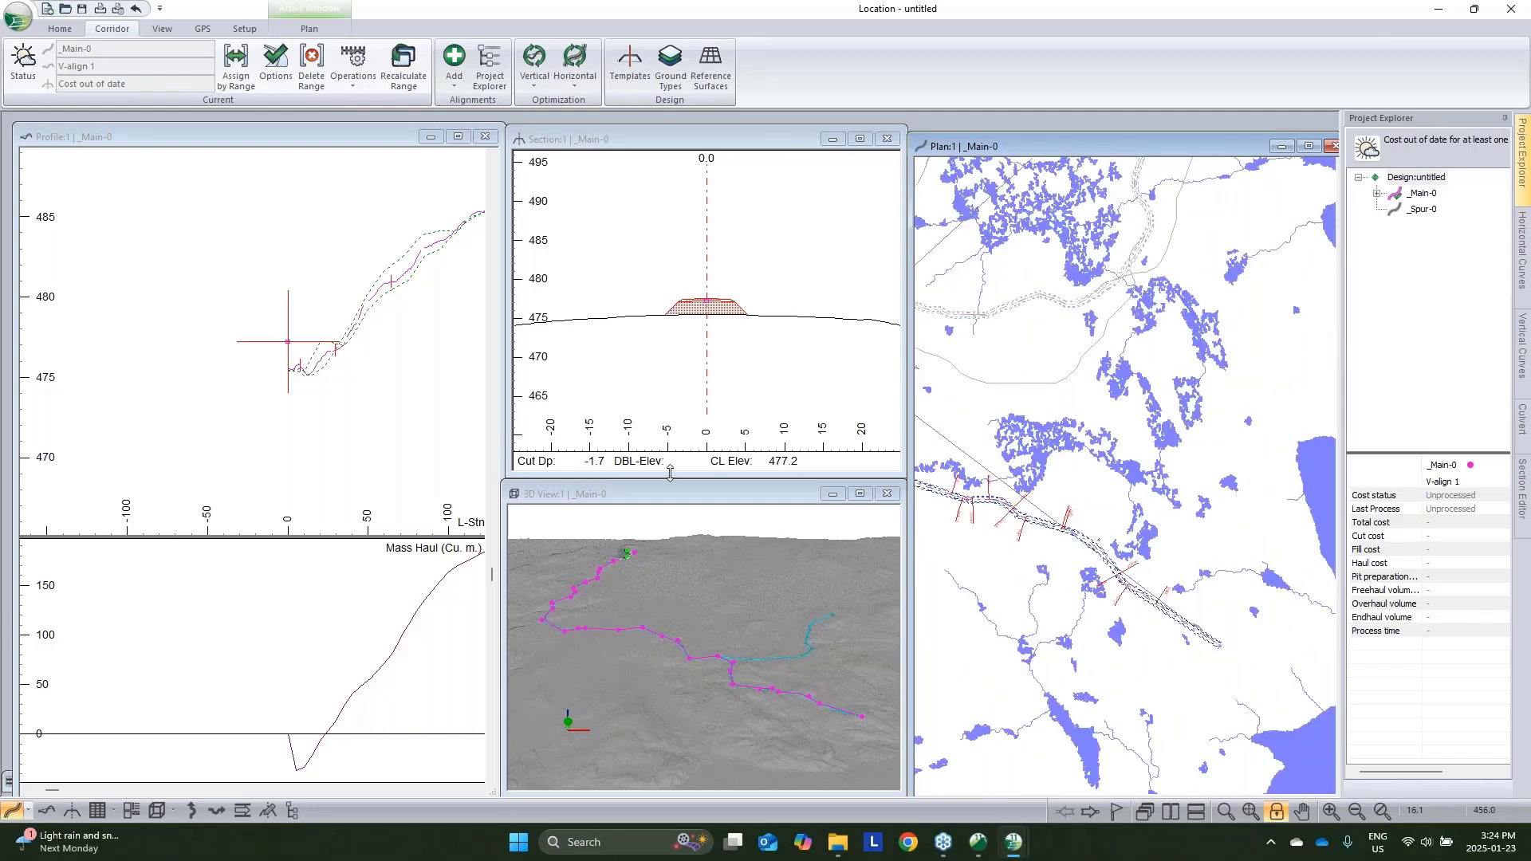
Lower the starting vertical point of the _Main-0 profile to ground level, at an elevation of about 475.4 m
right_click(295, 326)
click(359, 351)
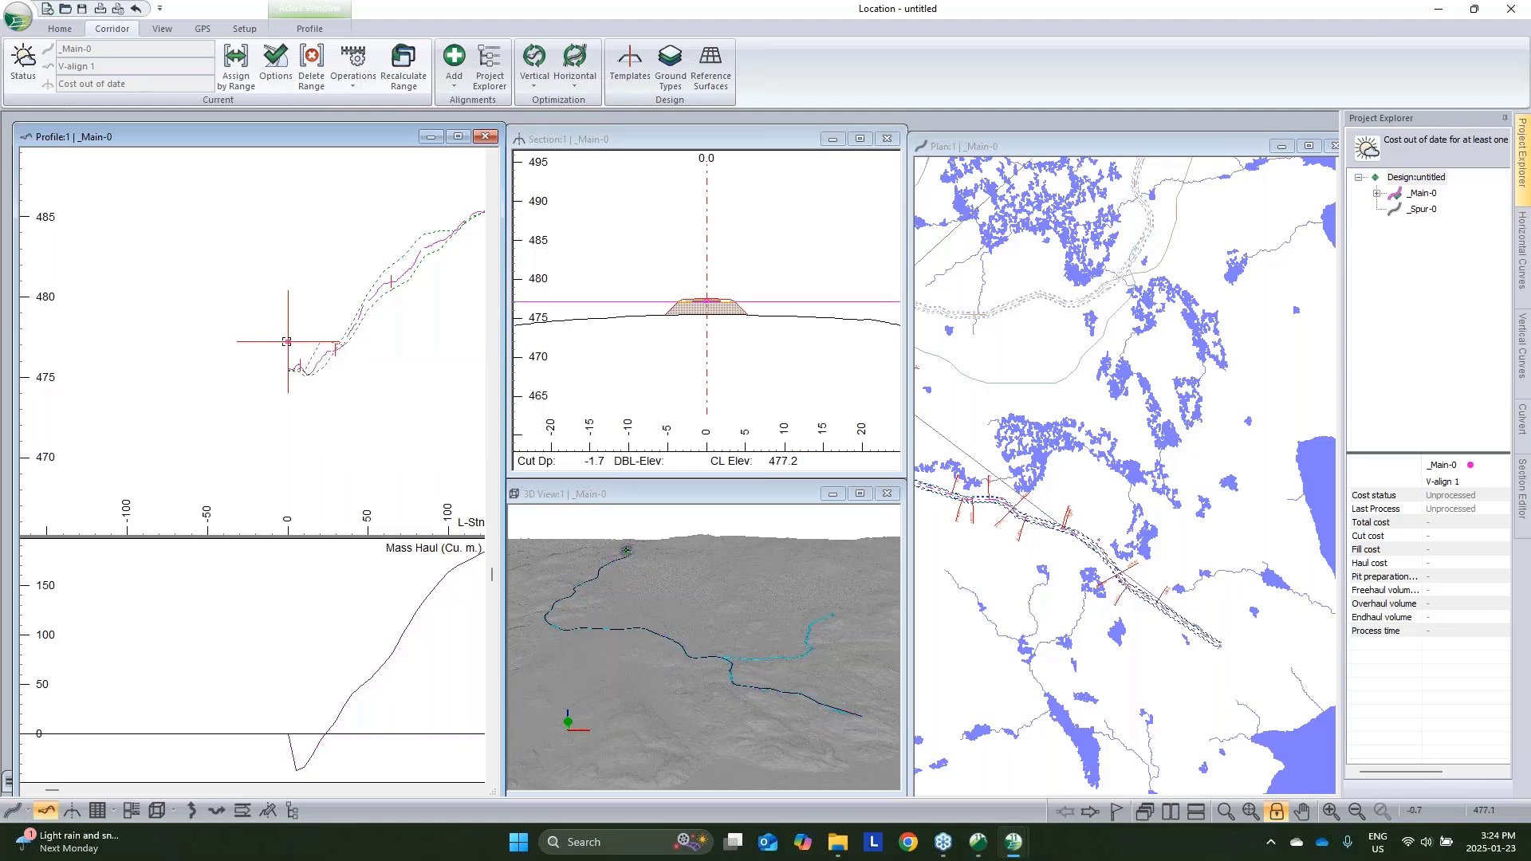
drag(288, 341, 288, 371)
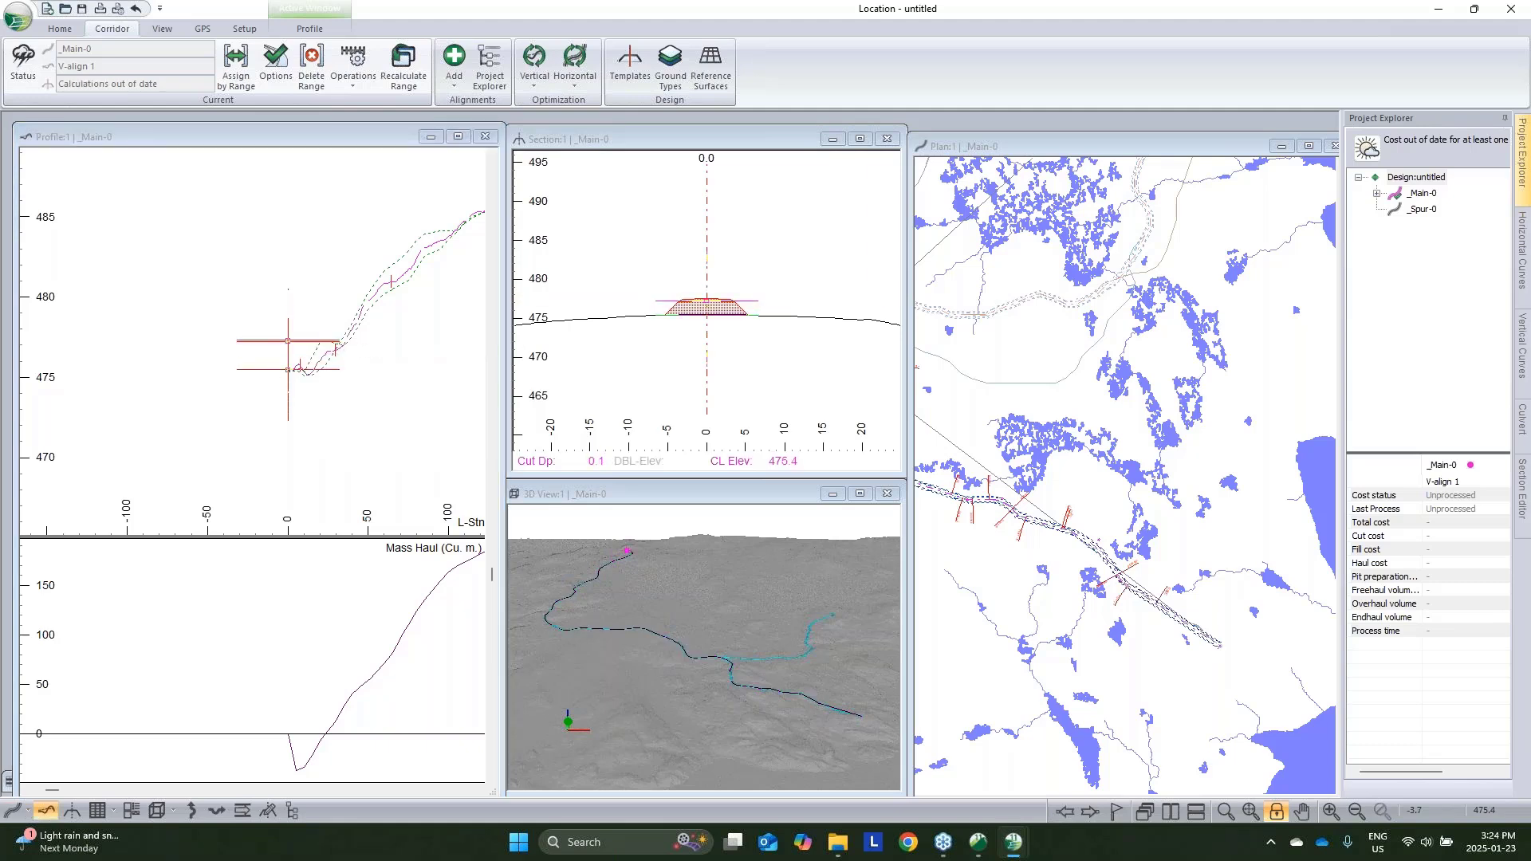
right_click(306, 317)
click(347, 330)
Open the road template editor, suppressing the section-points warning, and expand the components of the Resource Low Volume template
middle_drag(405, 312, 210, 386)
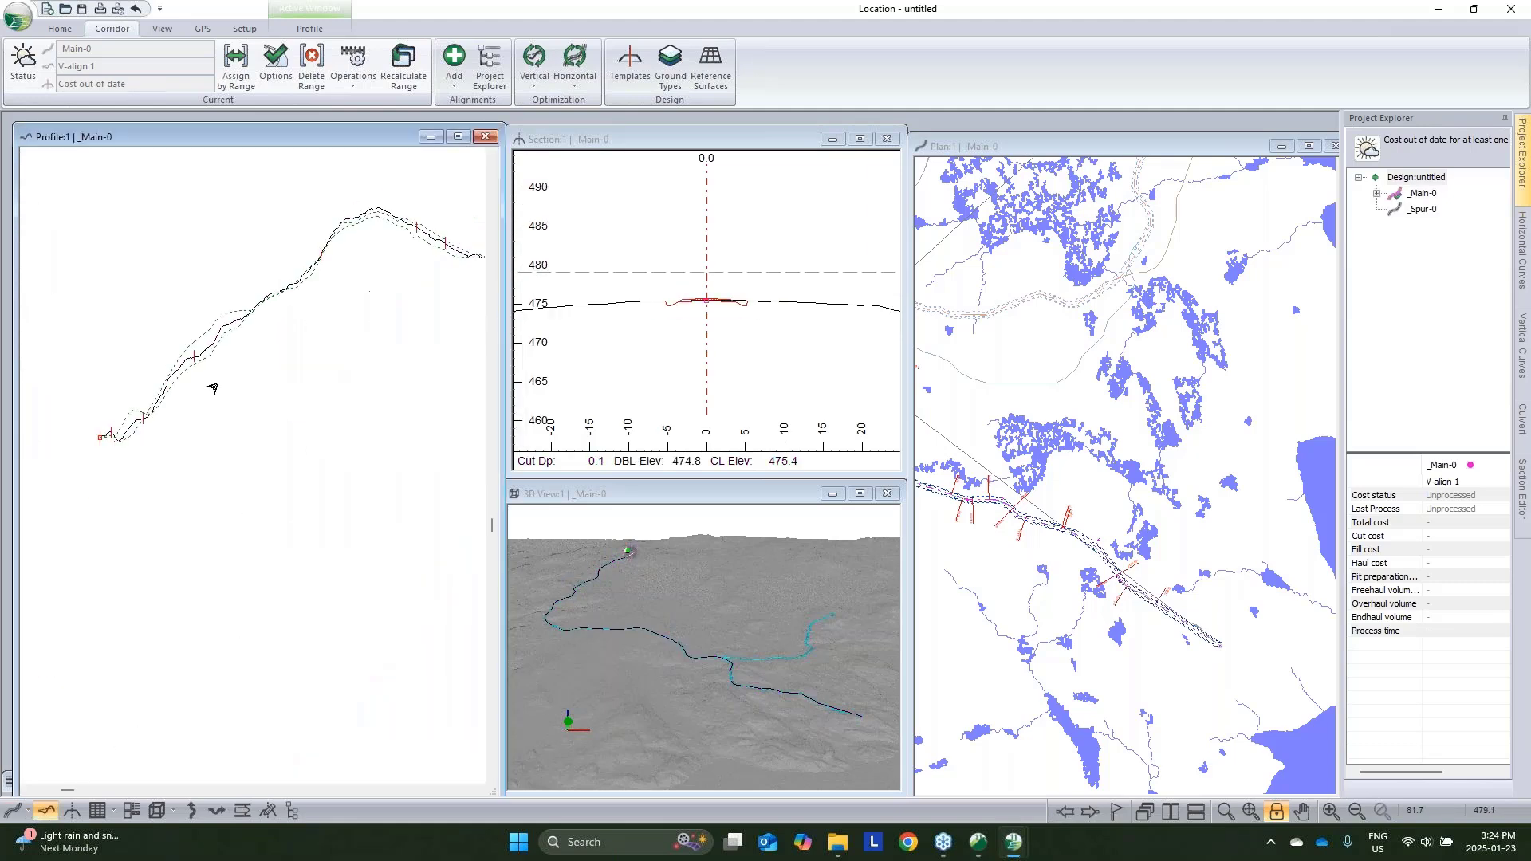
scroll(214, 386, down, 5)
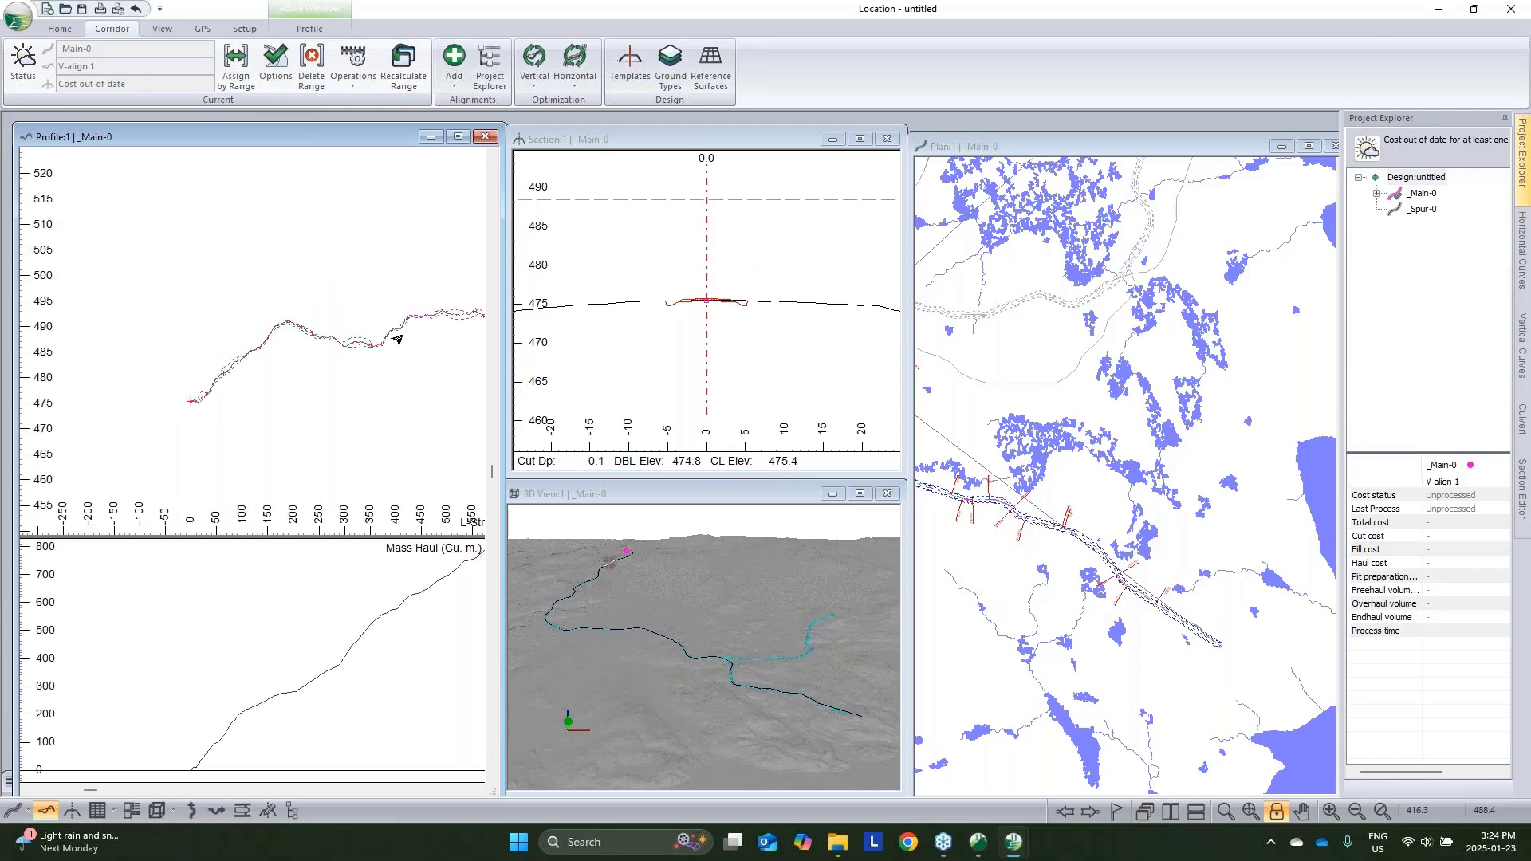
mouse_move(405, 331)
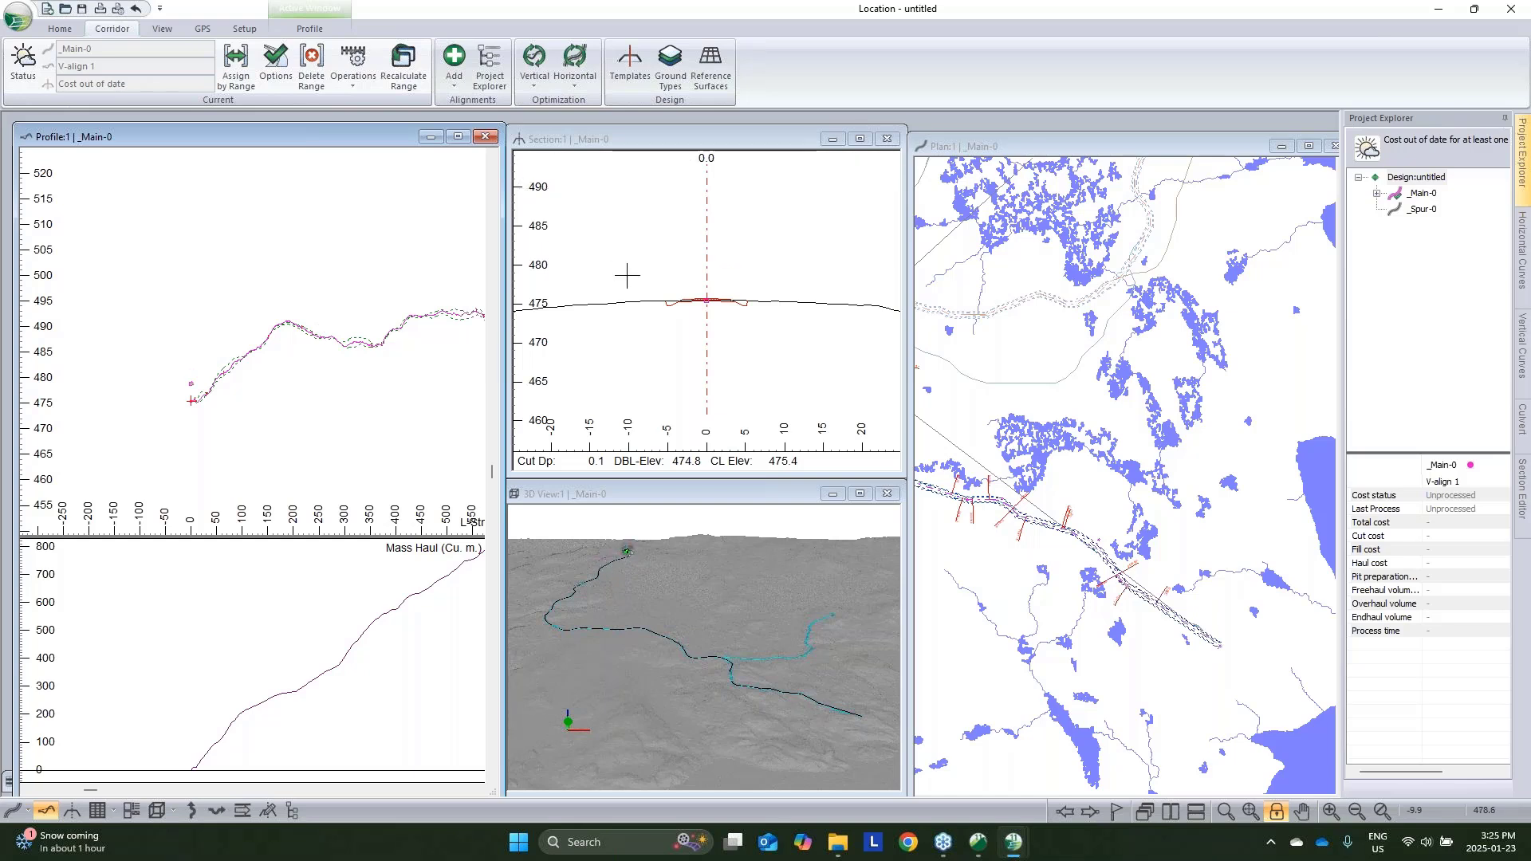
scroll(705, 315, up, 1)
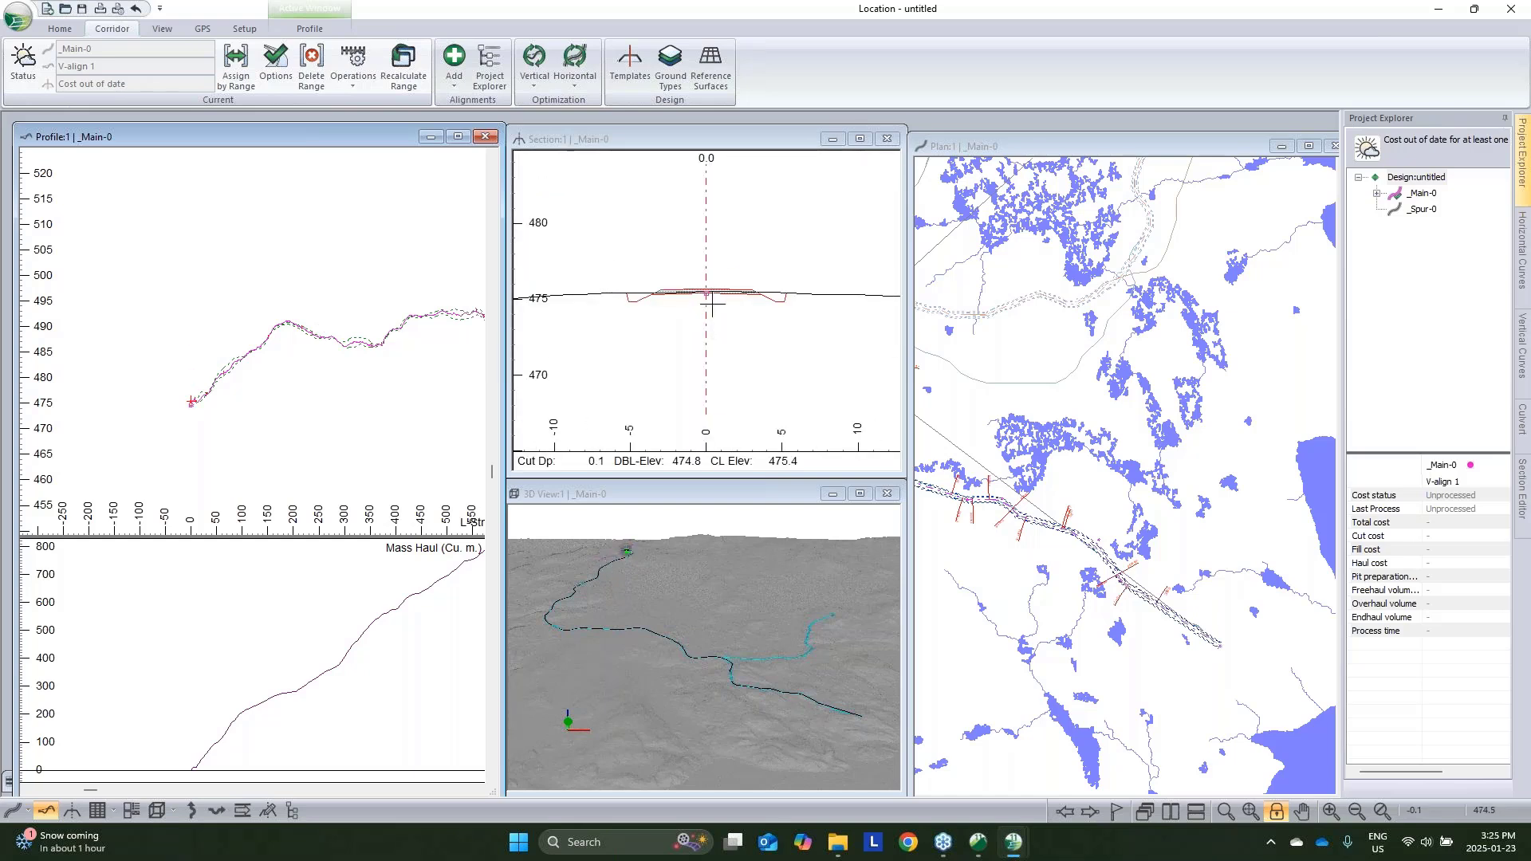
click(637, 74)
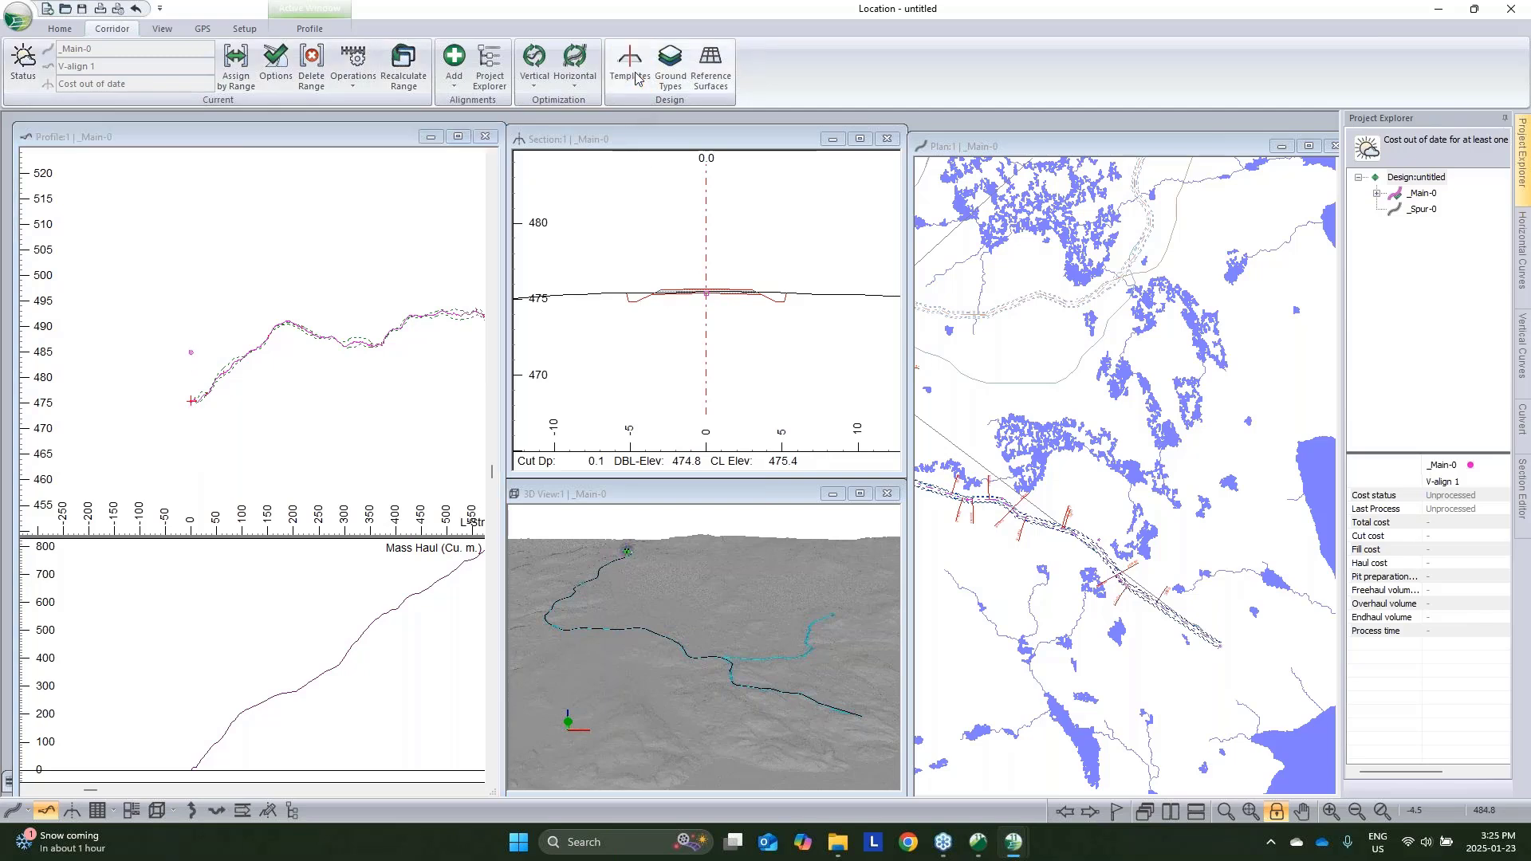
click(727, 465)
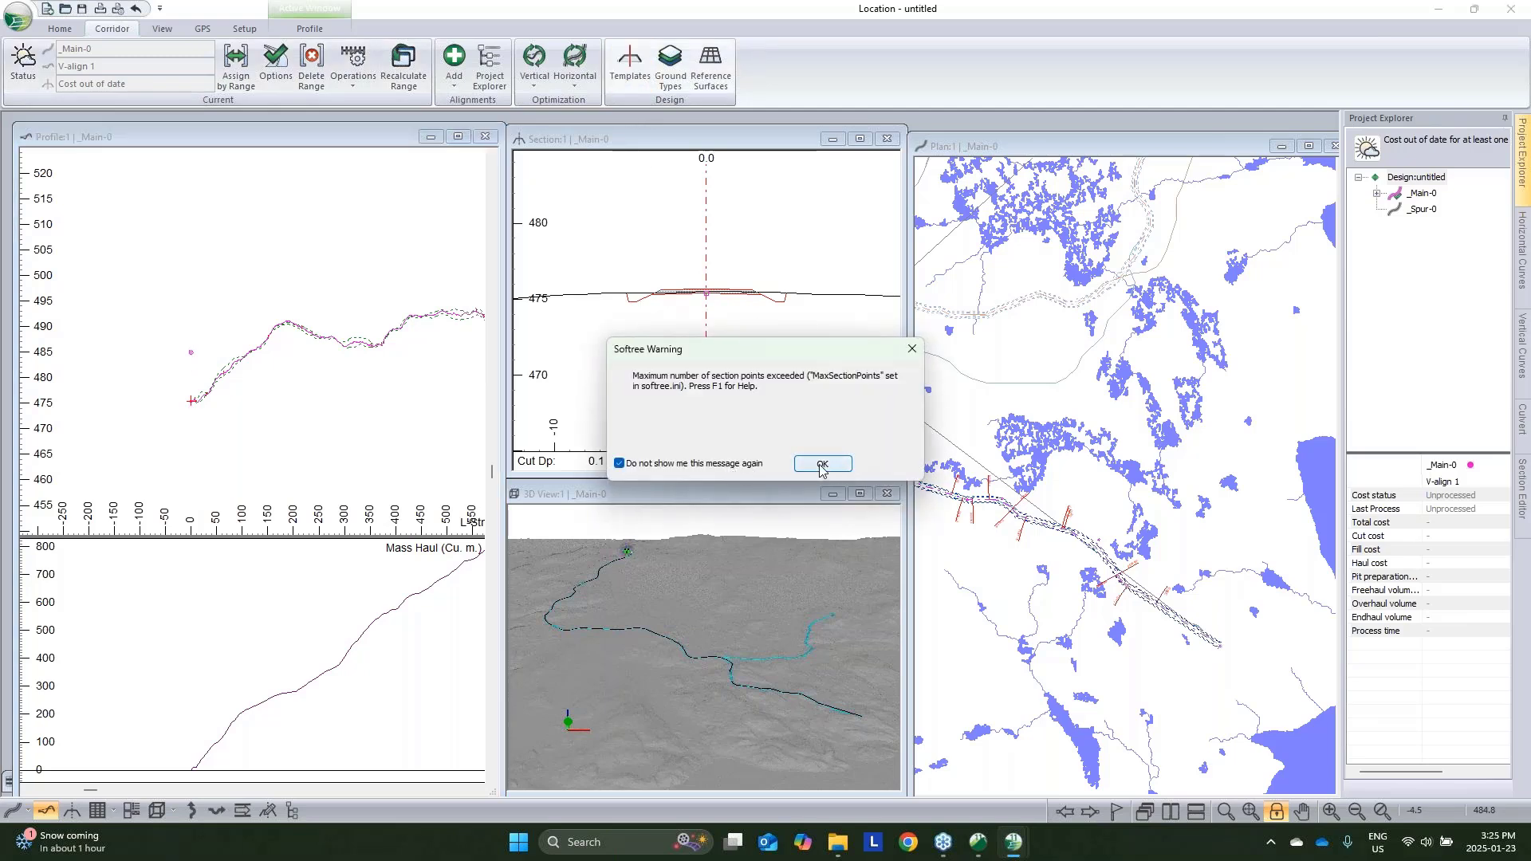
click(821, 465)
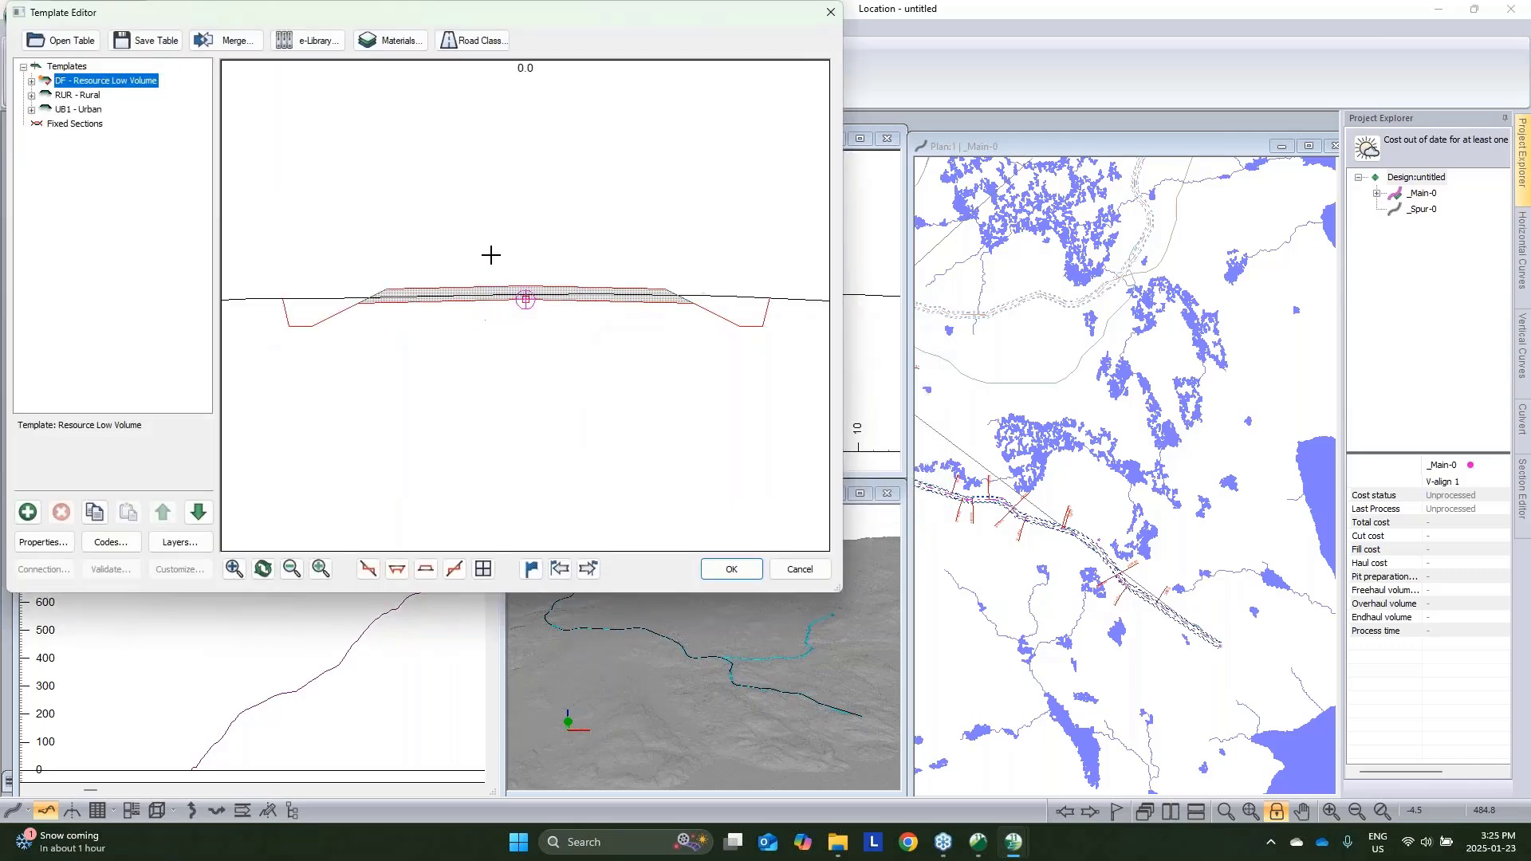
click(31, 81)
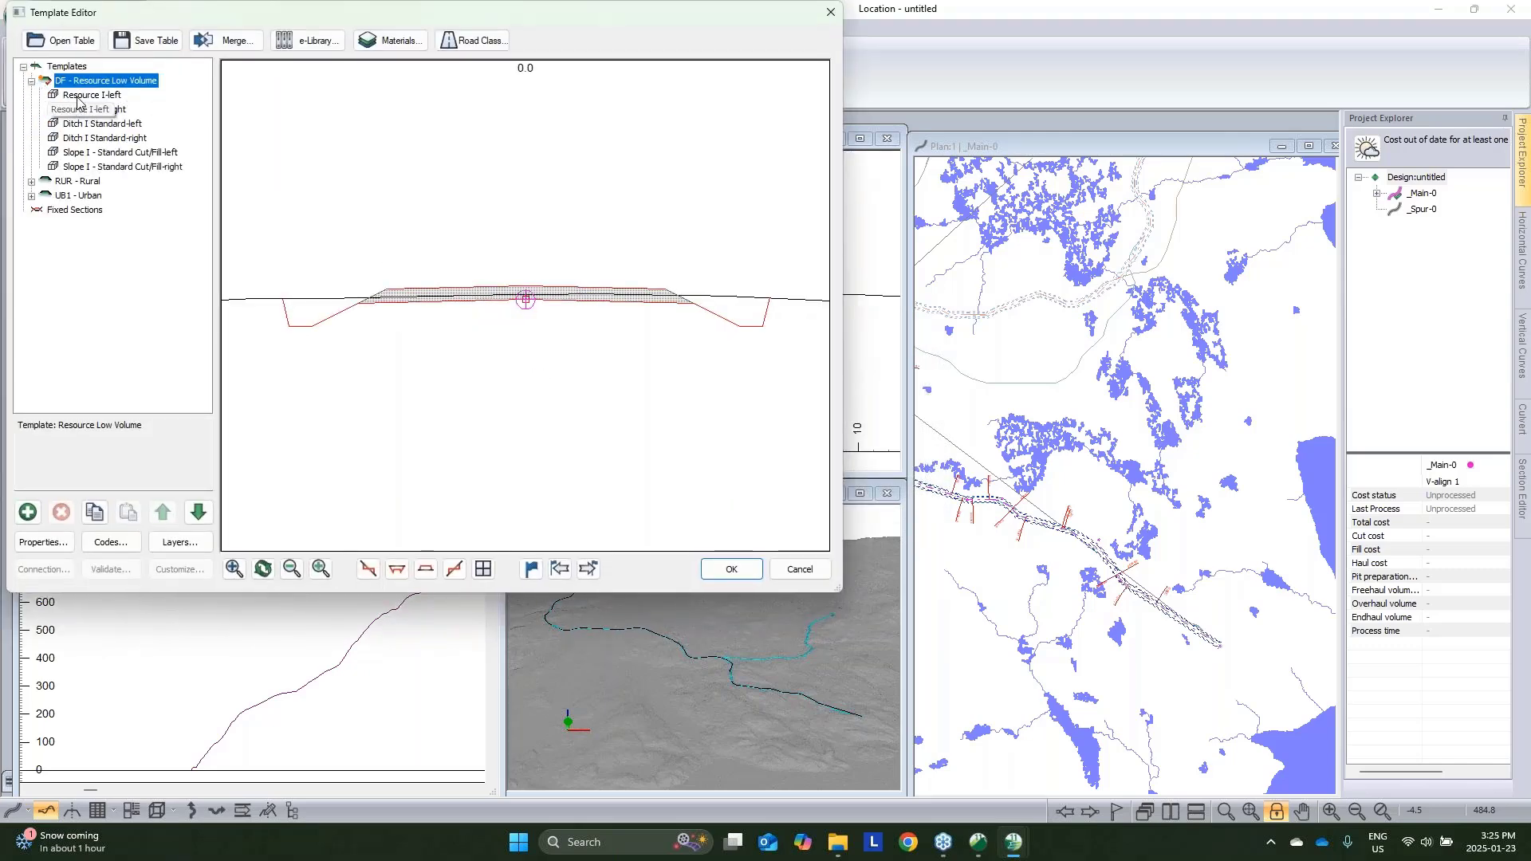
Try a Srf2Thick value of 0.15 m on the Resource I-left component and discard the change
double_click(78, 98)
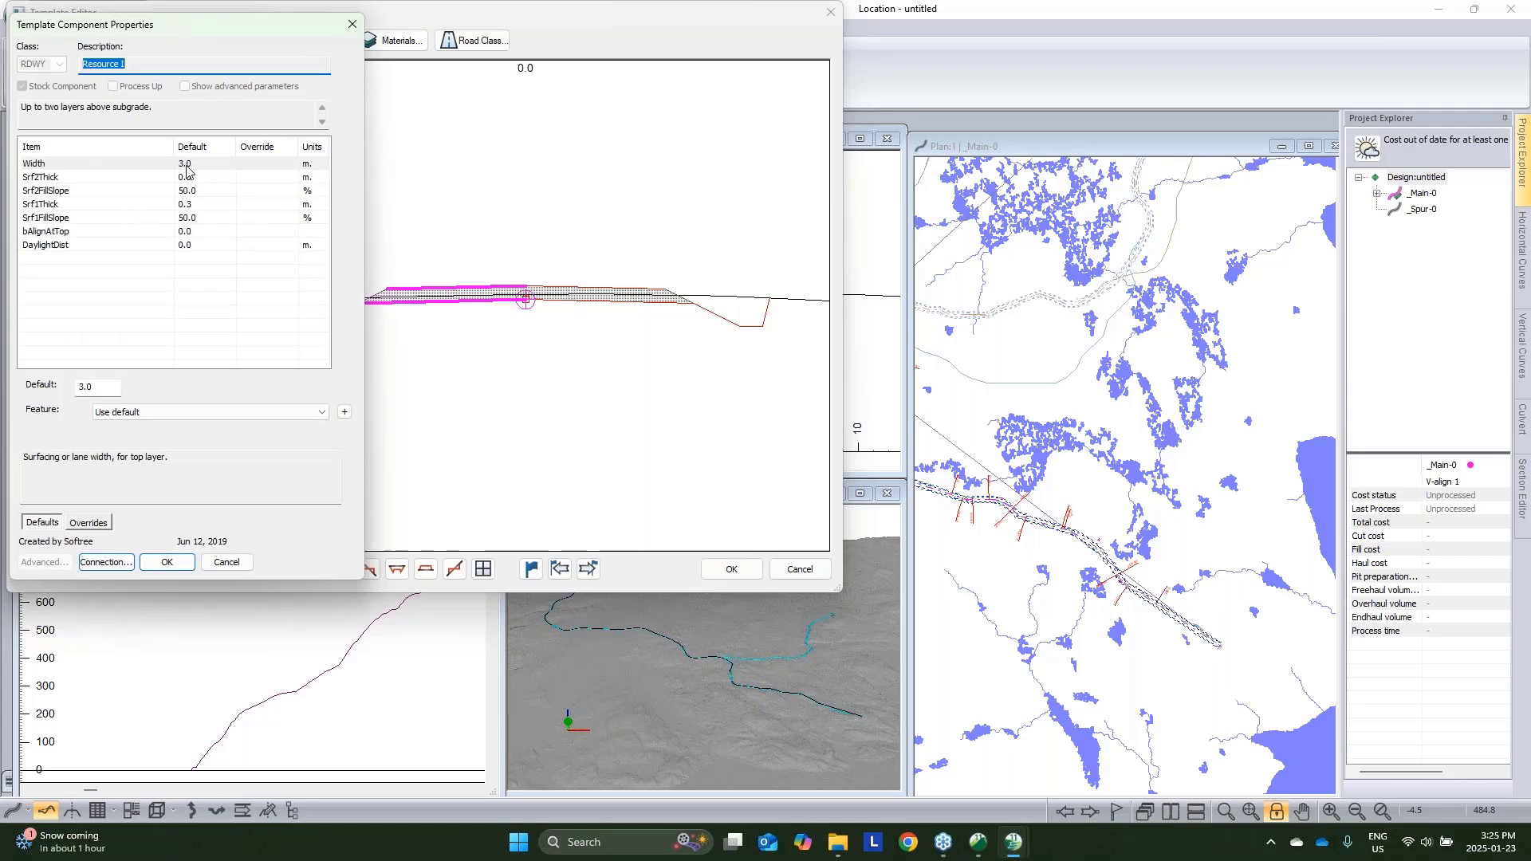
click(186, 205)
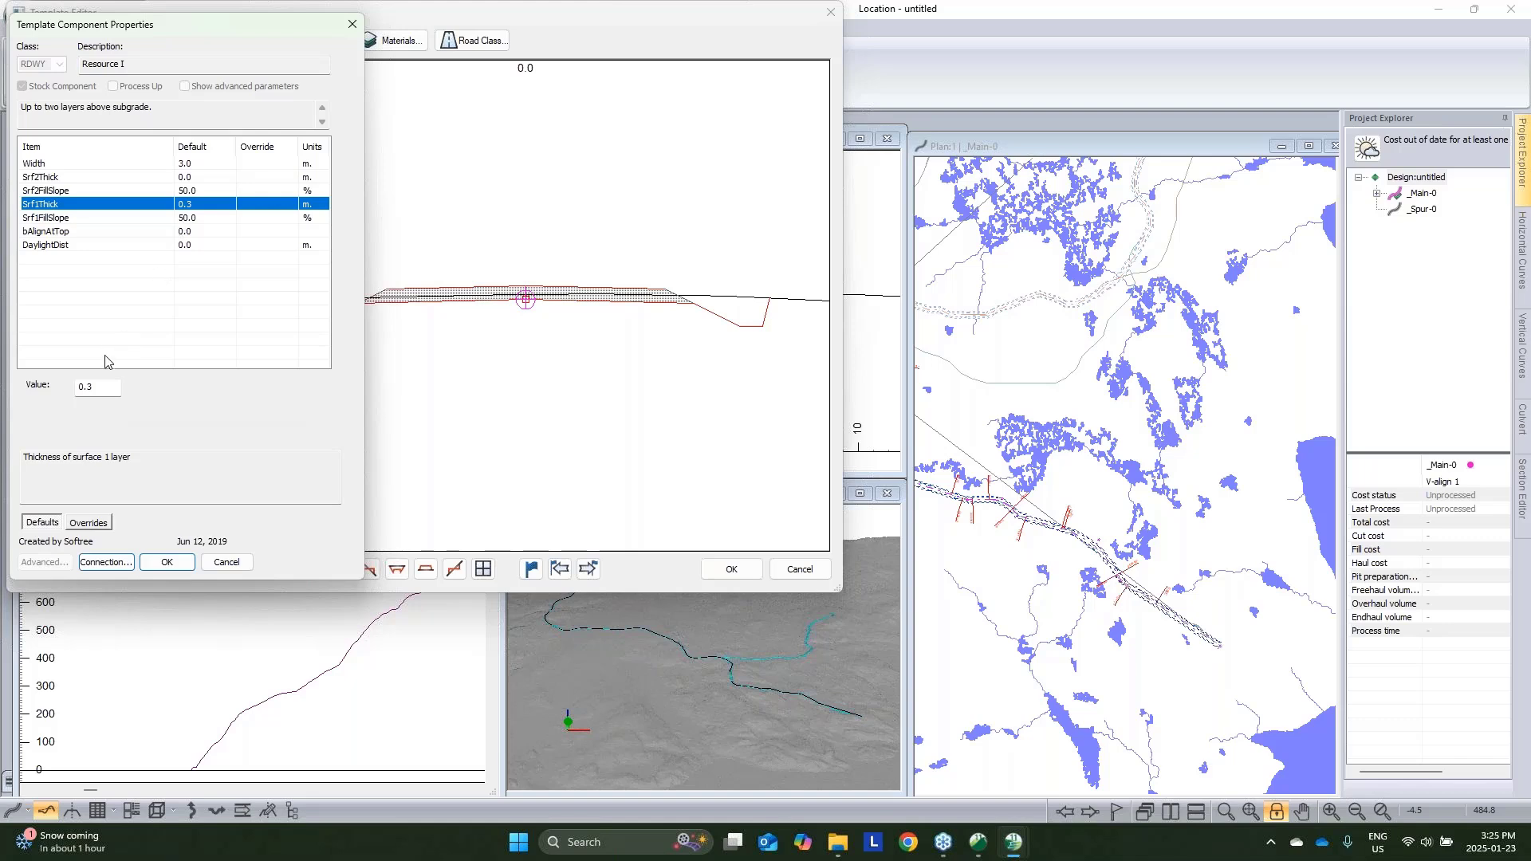
click(195, 182)
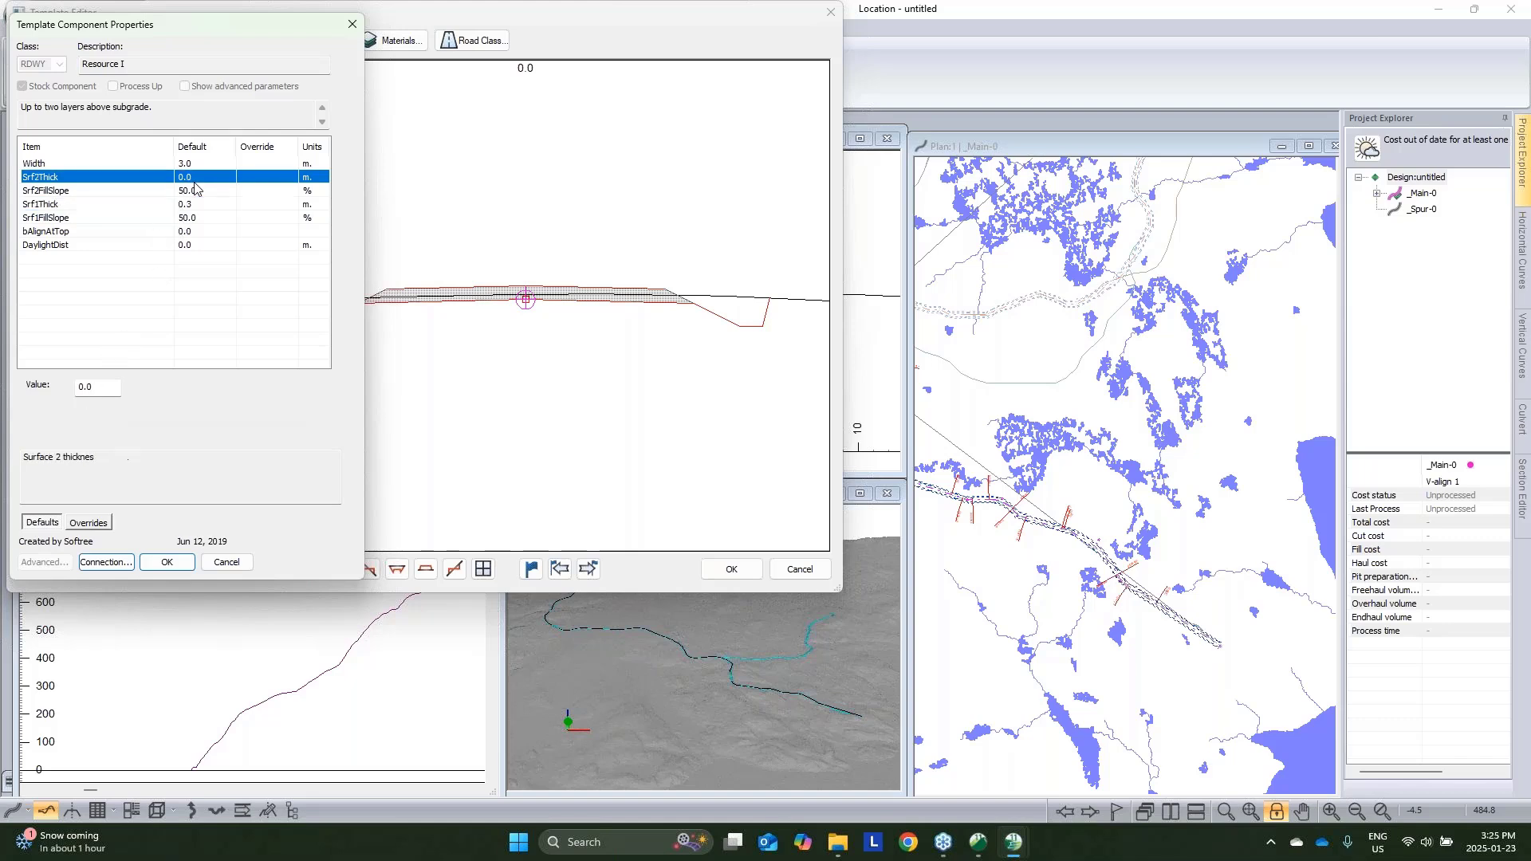
drag(103, 387, 87, 396)
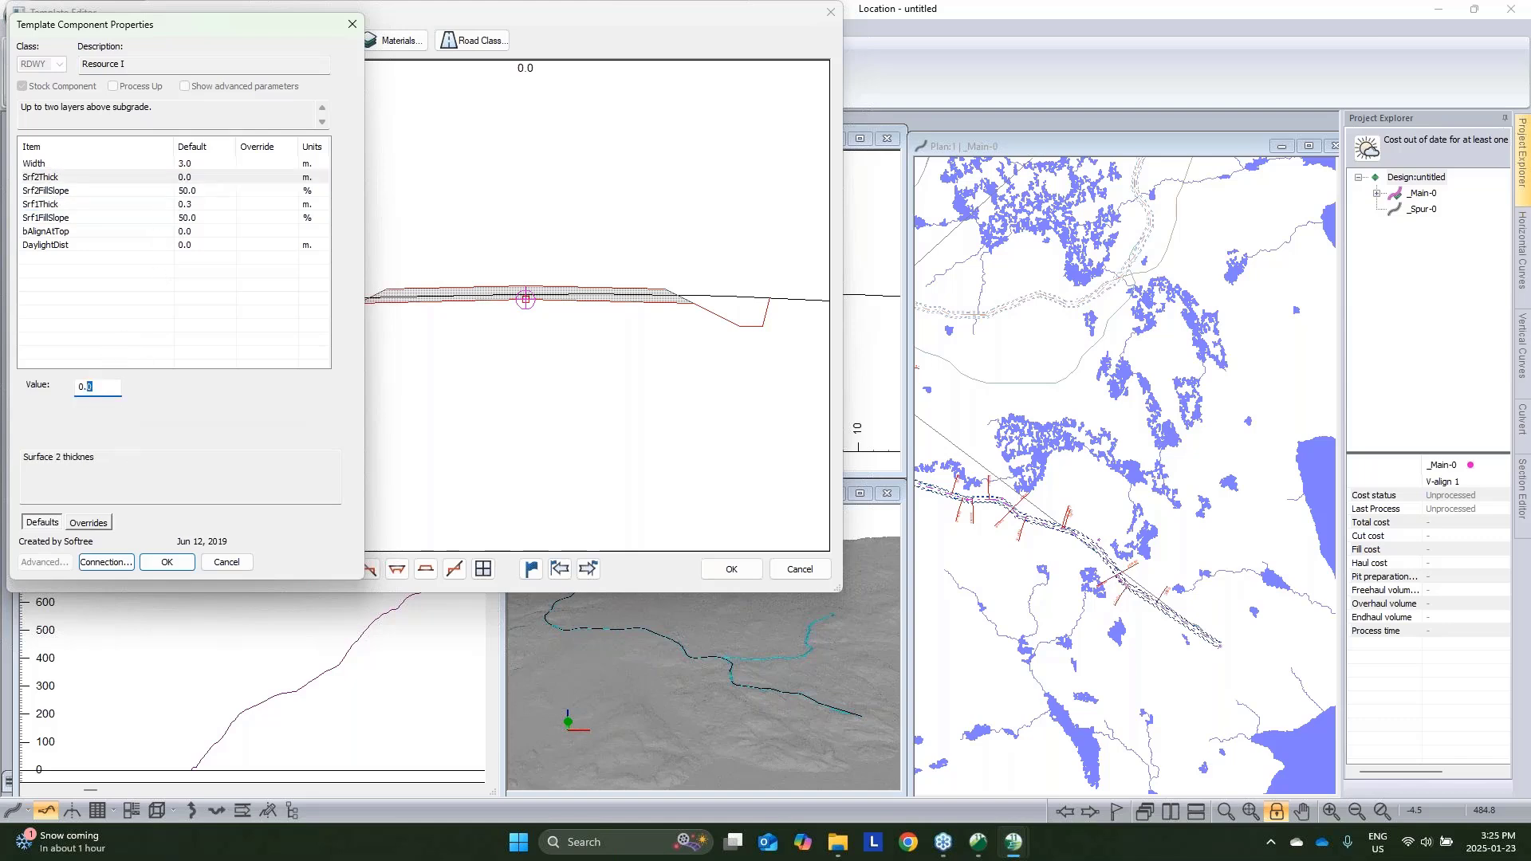
text(15)
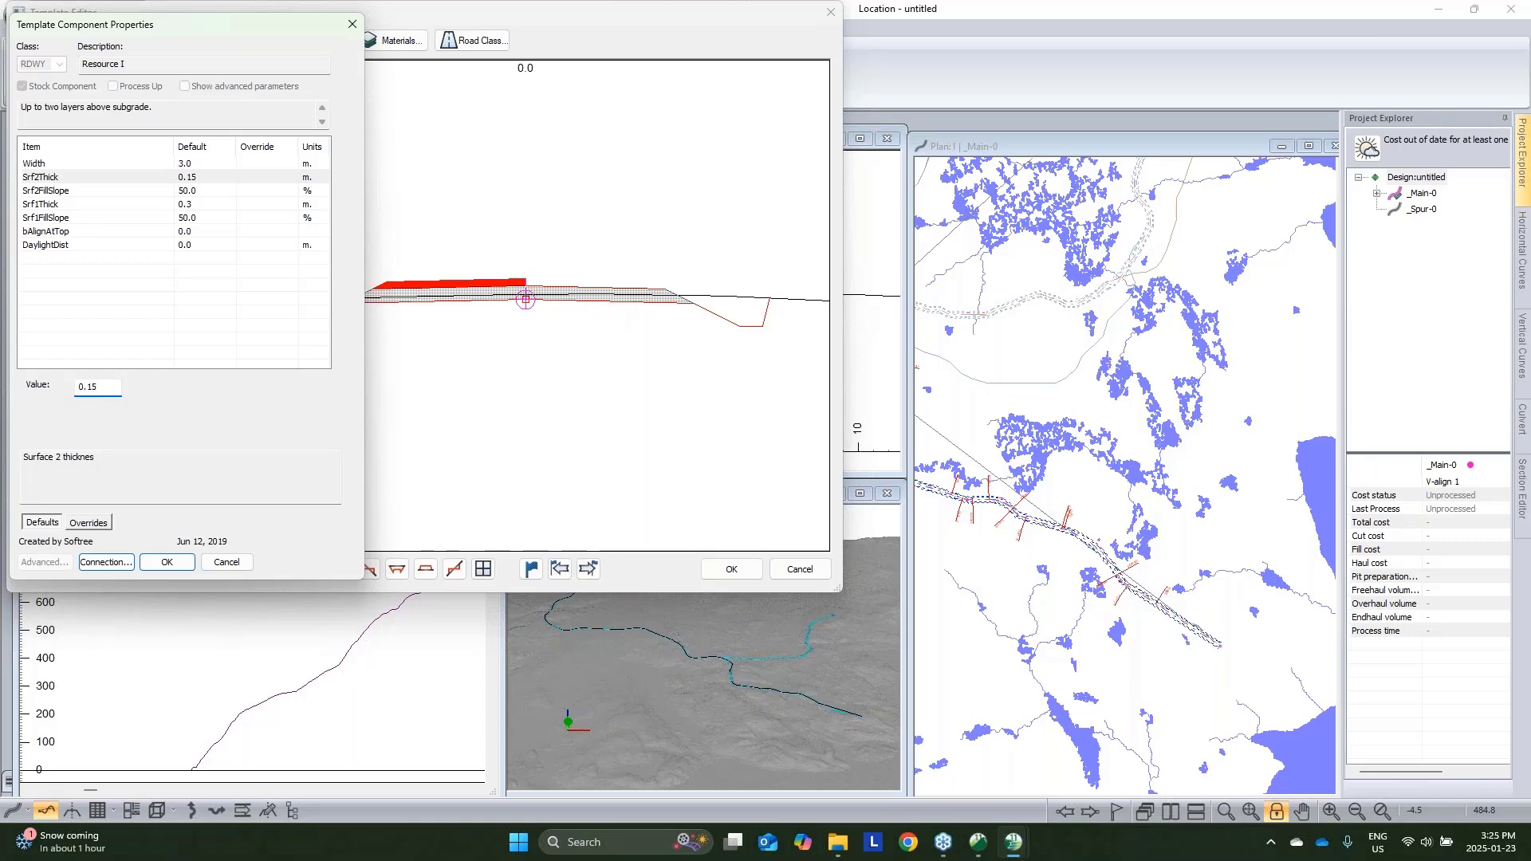
click(237, 564)
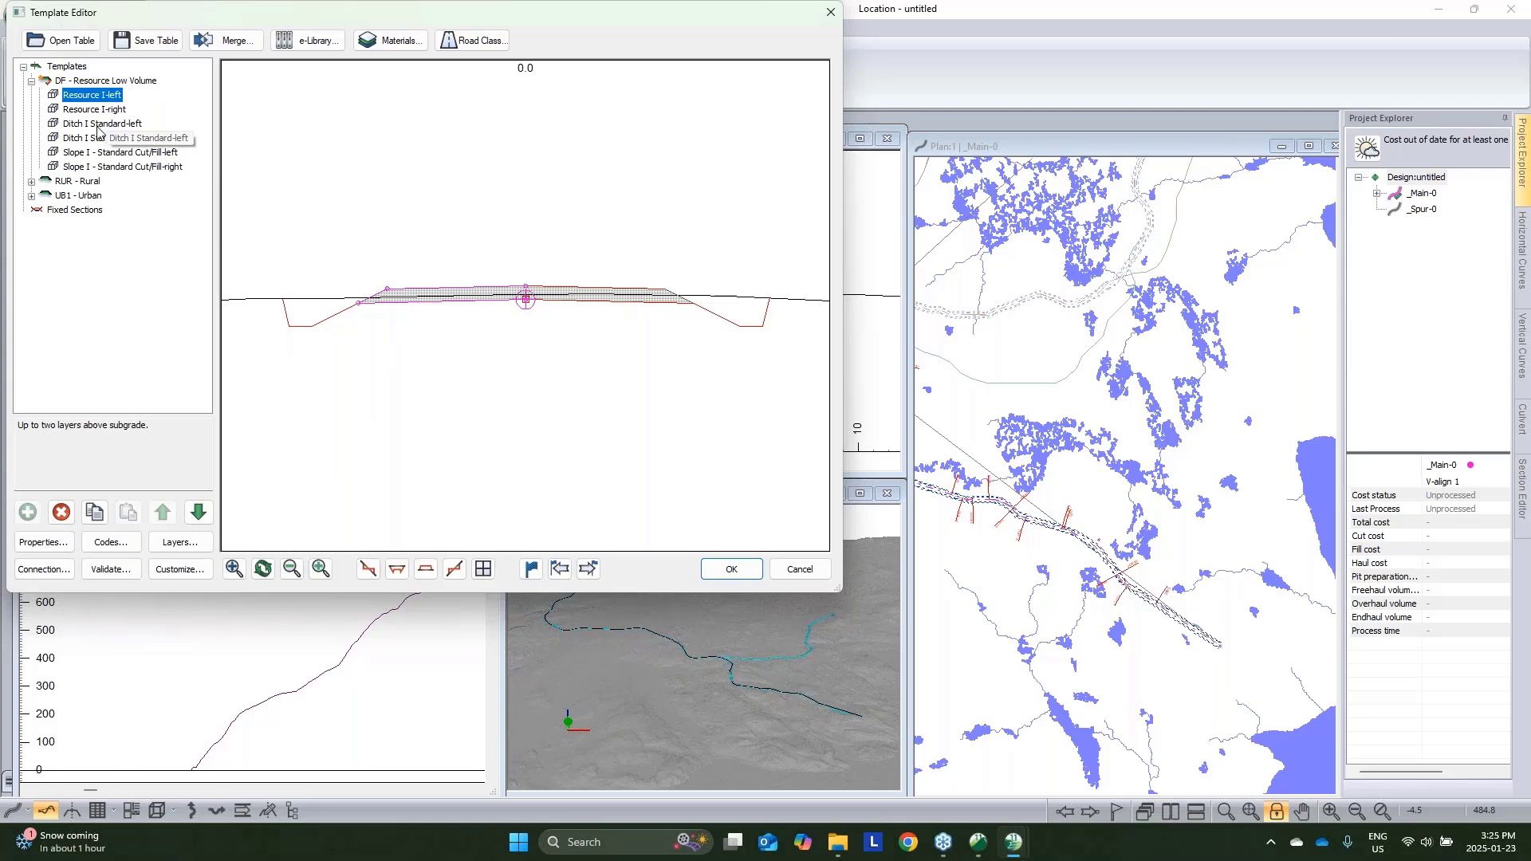
Review the properties of the Slope I - Standard Cut/Fill-left component without changing them
click(99, 154)
double_click(99, 154)
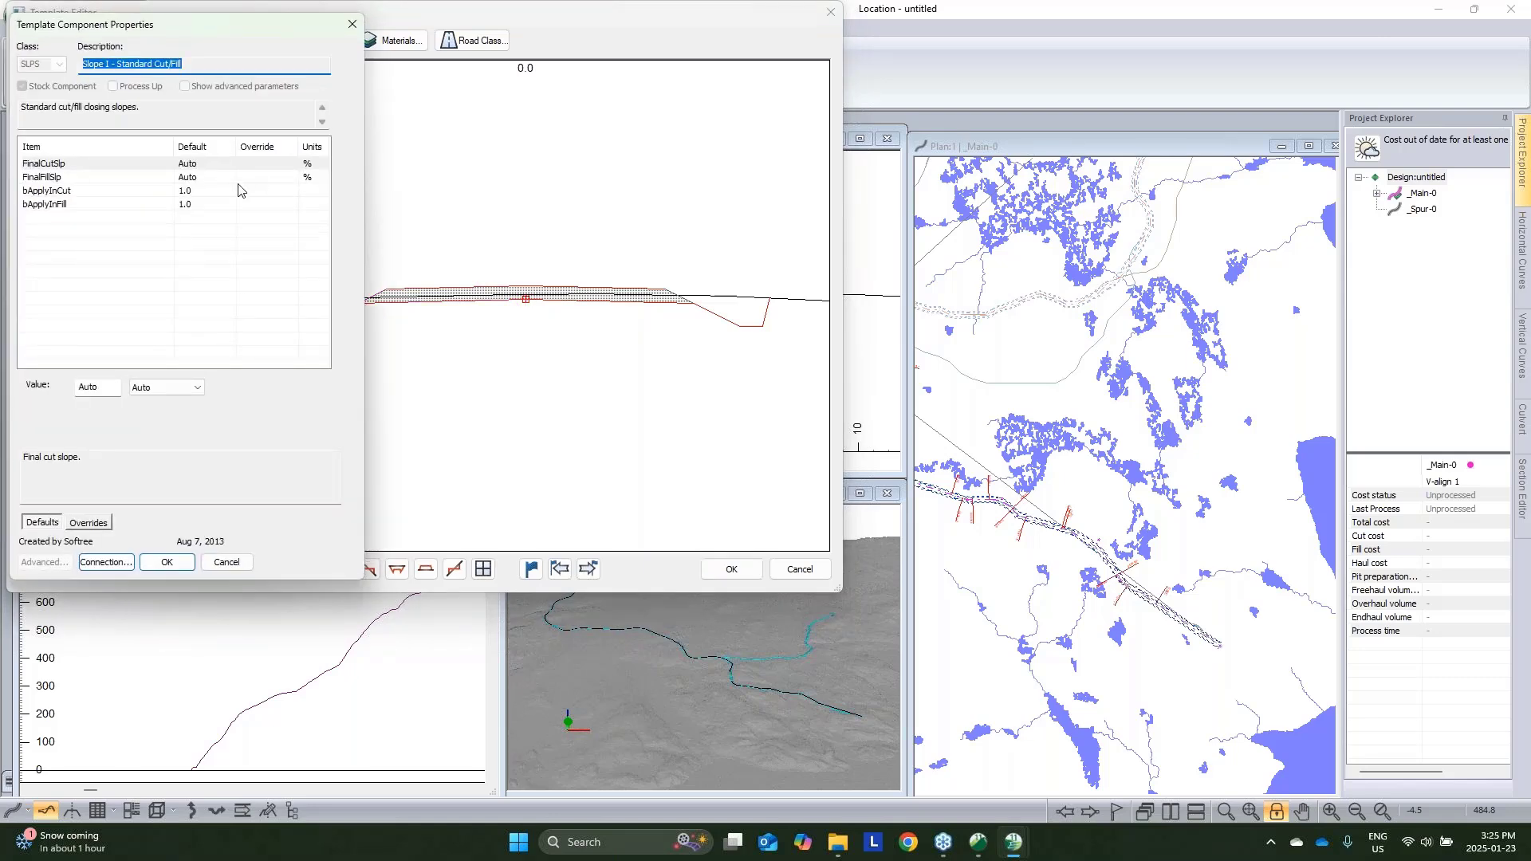
click(235, 563)
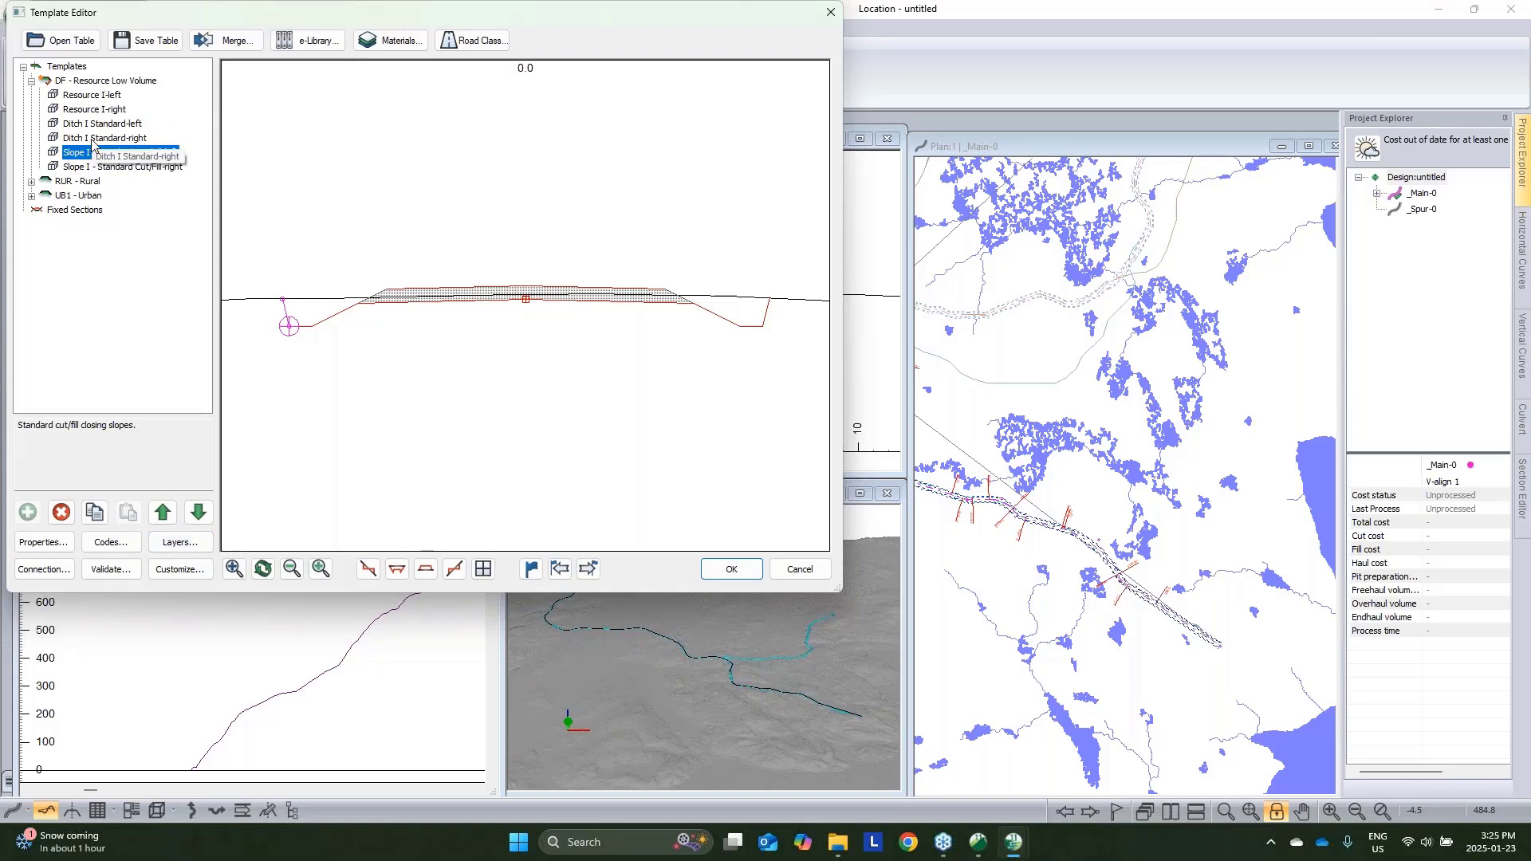
Select the Resource Low Volume template and accept the template editor
click(319, 40)
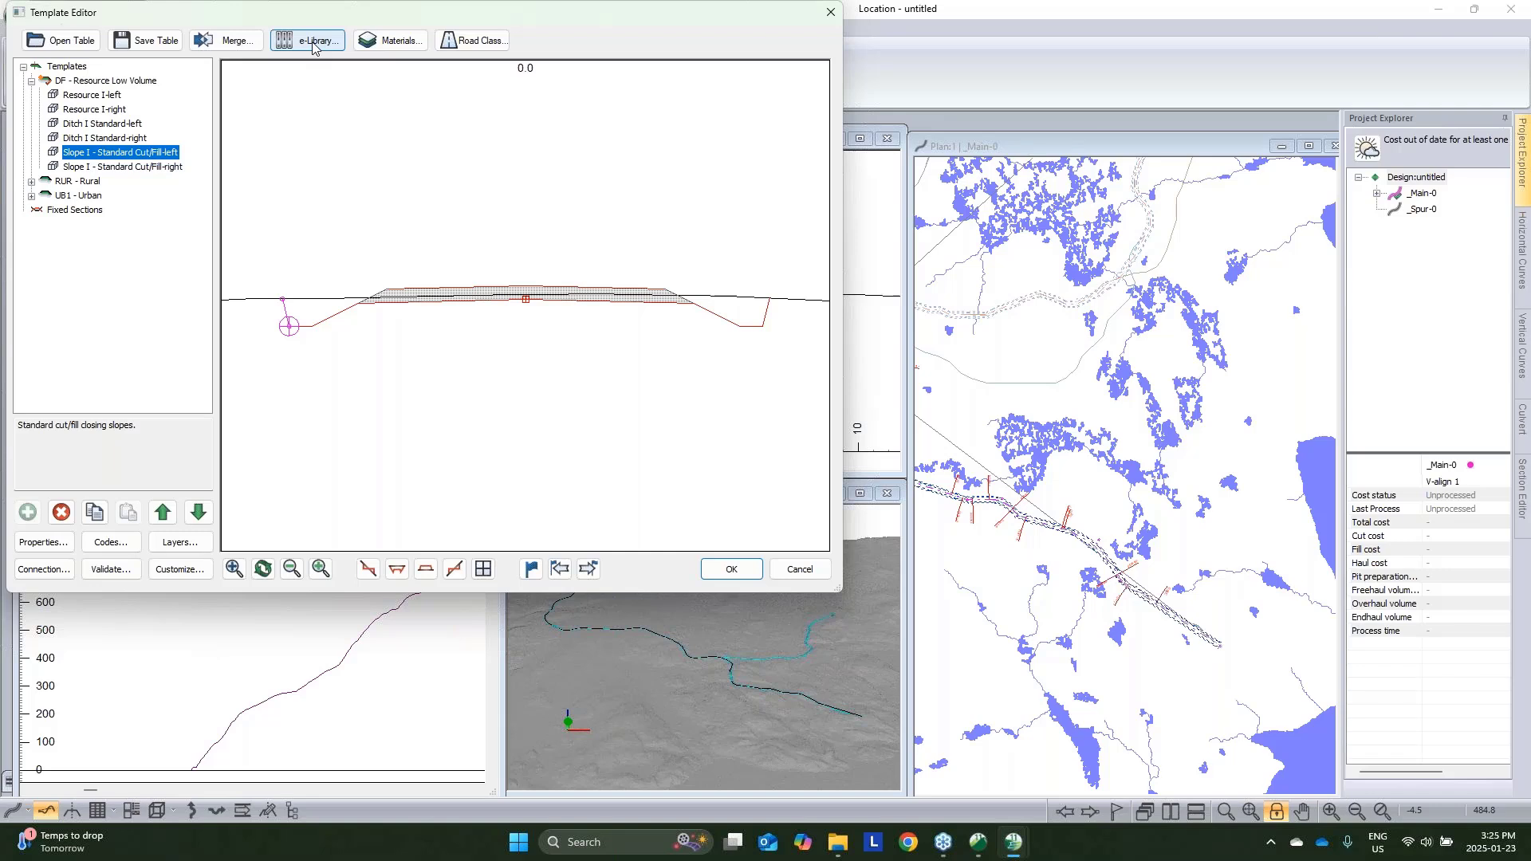
click(84, 196)
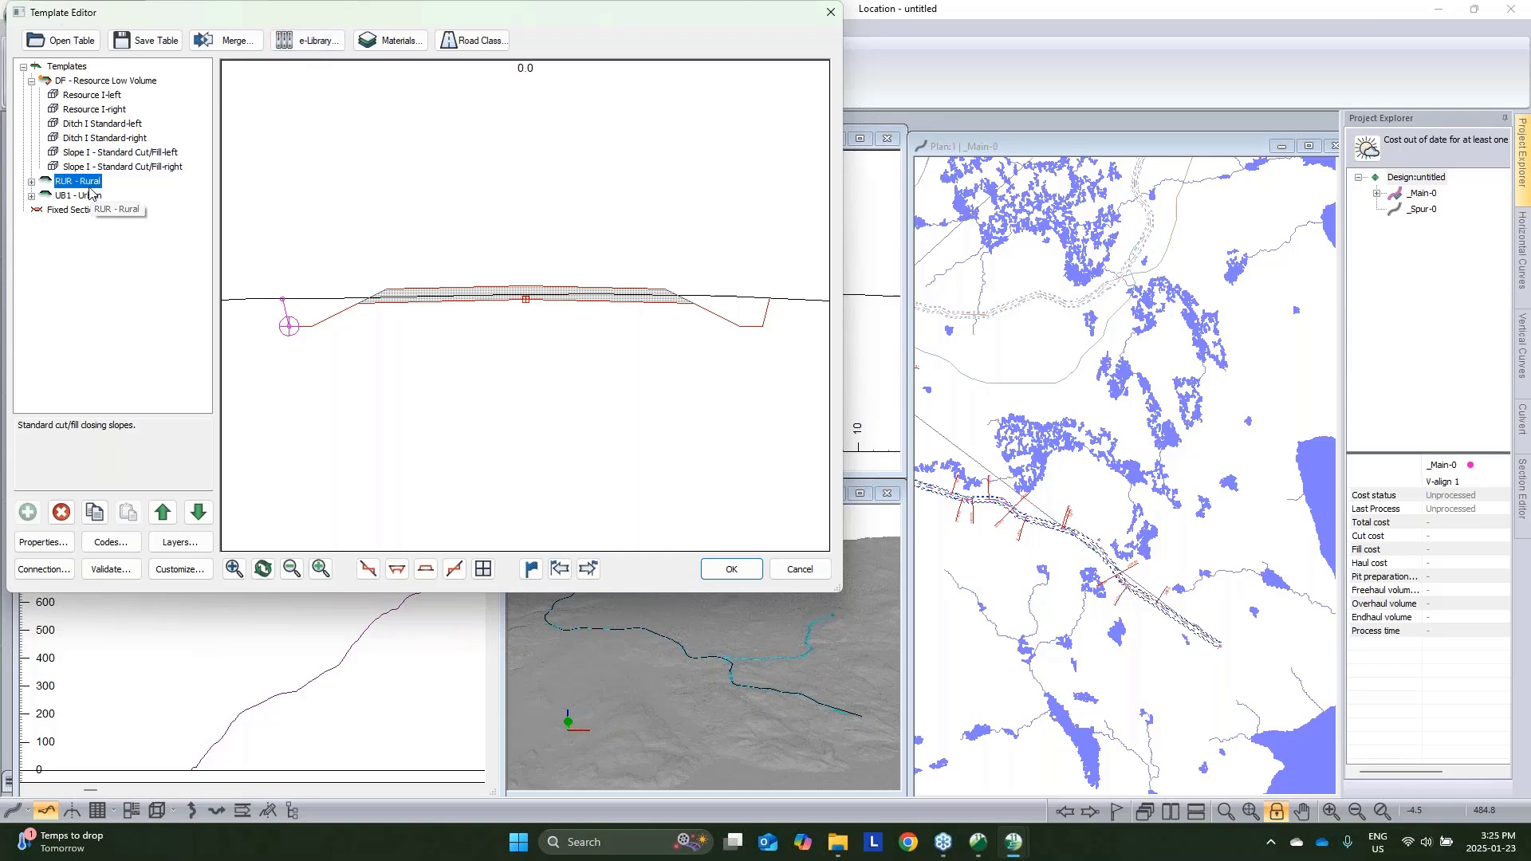
click(99, 80)
mouse_move(522, 328)
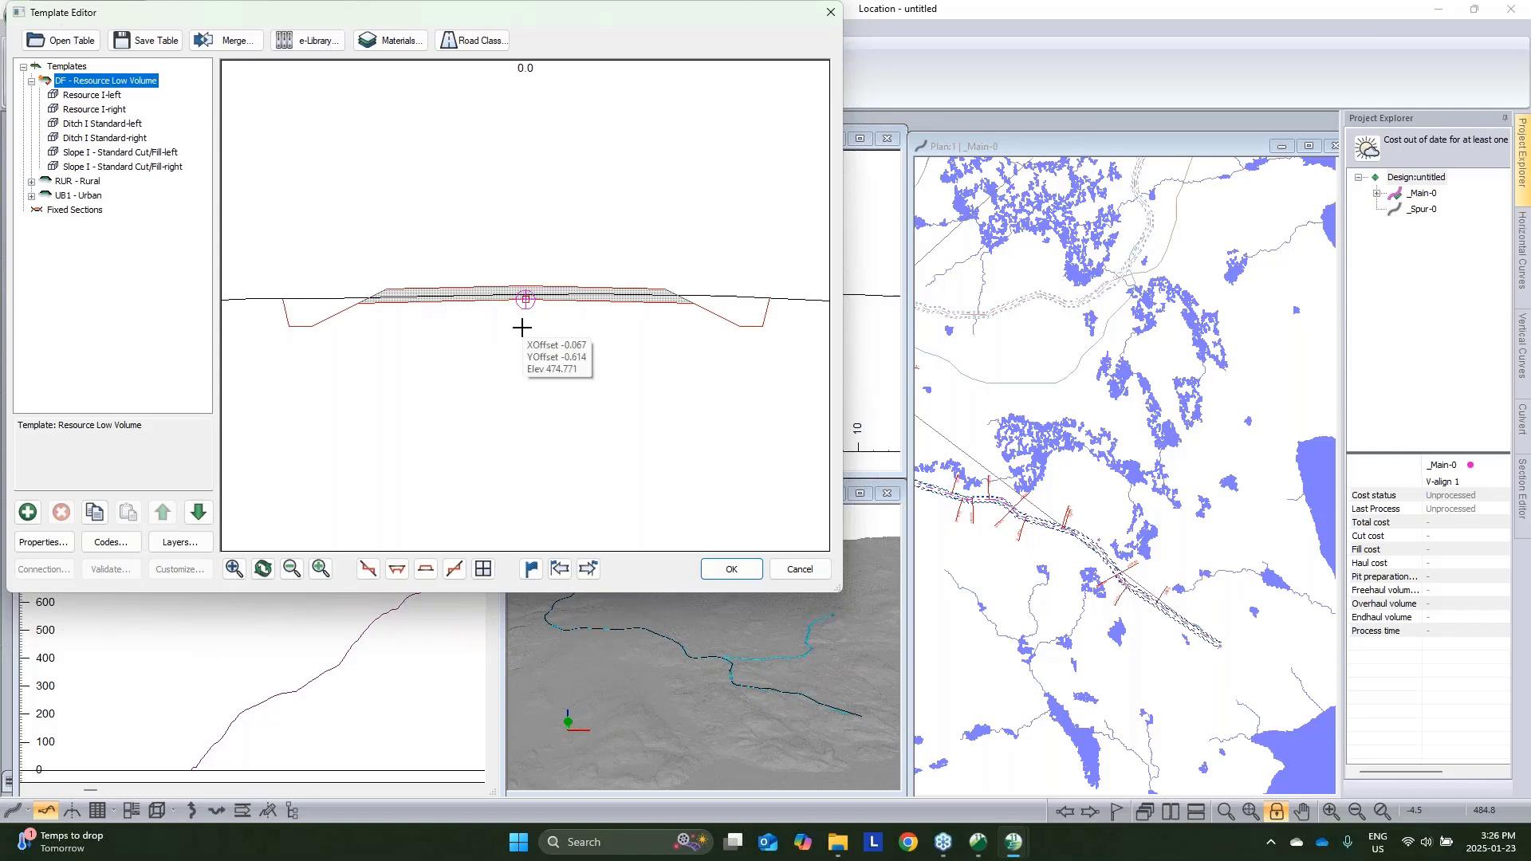
click(754, 571)
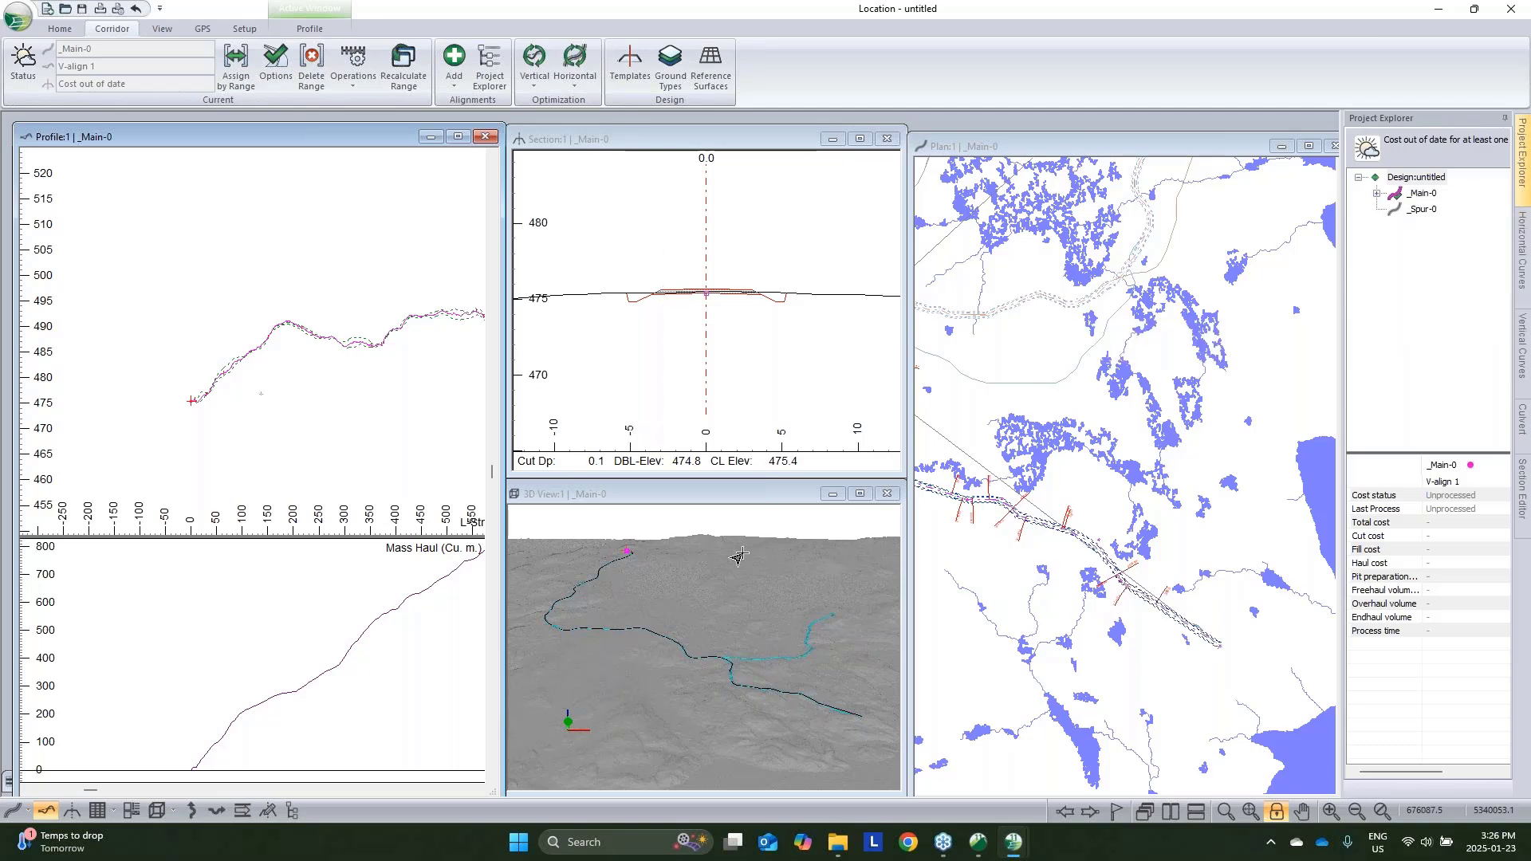
In V-align 1's vertical optimization options for _Main-0, set the grade range to -12 to 12% and minimum sag and crest K to 5
double_click(1424, 193)
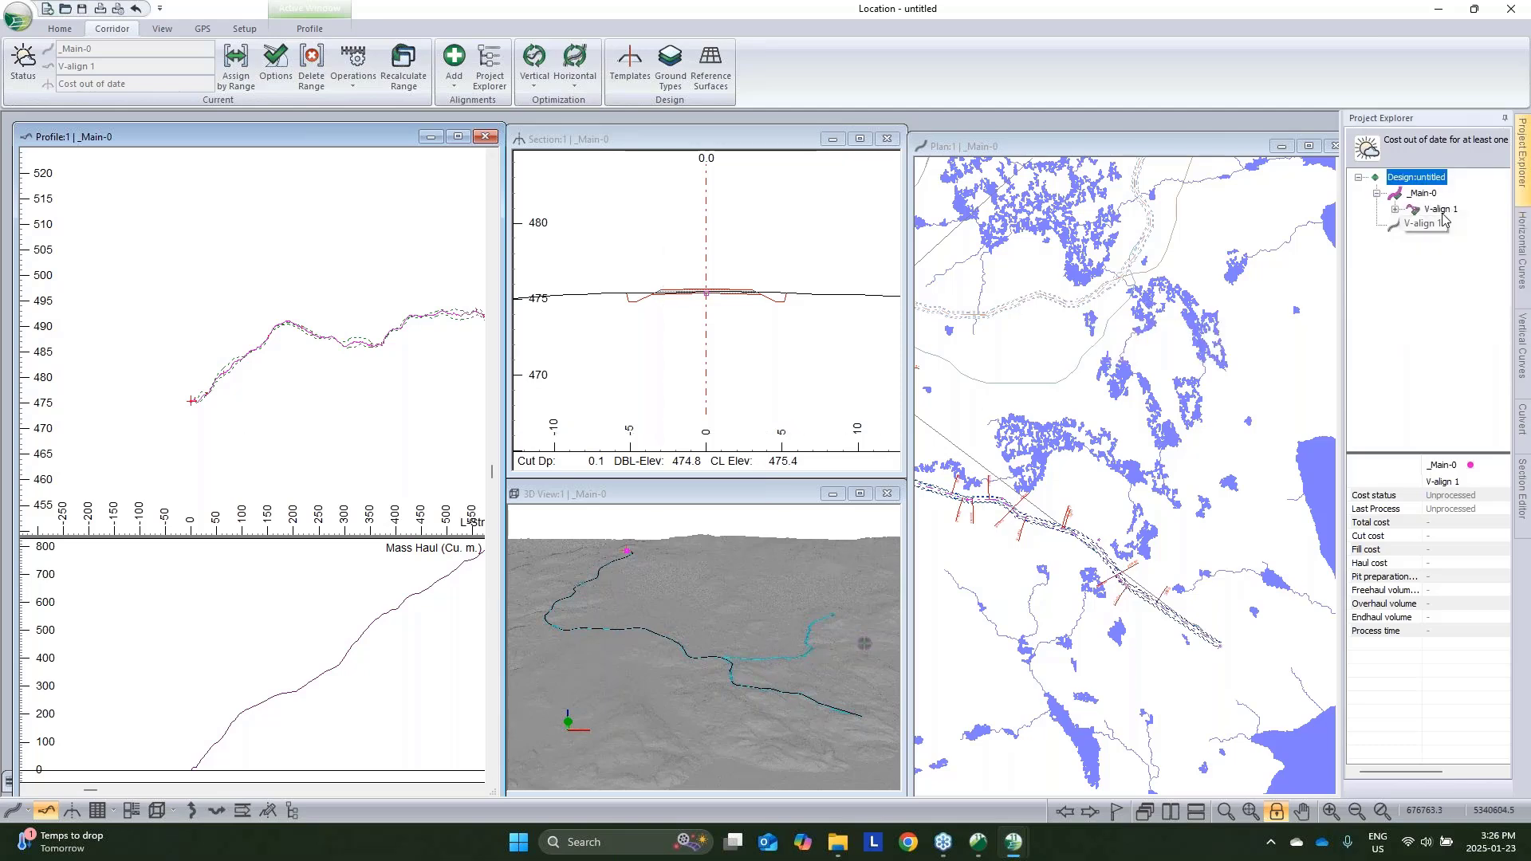
right_click(1442, 211)
click(1457, 249)
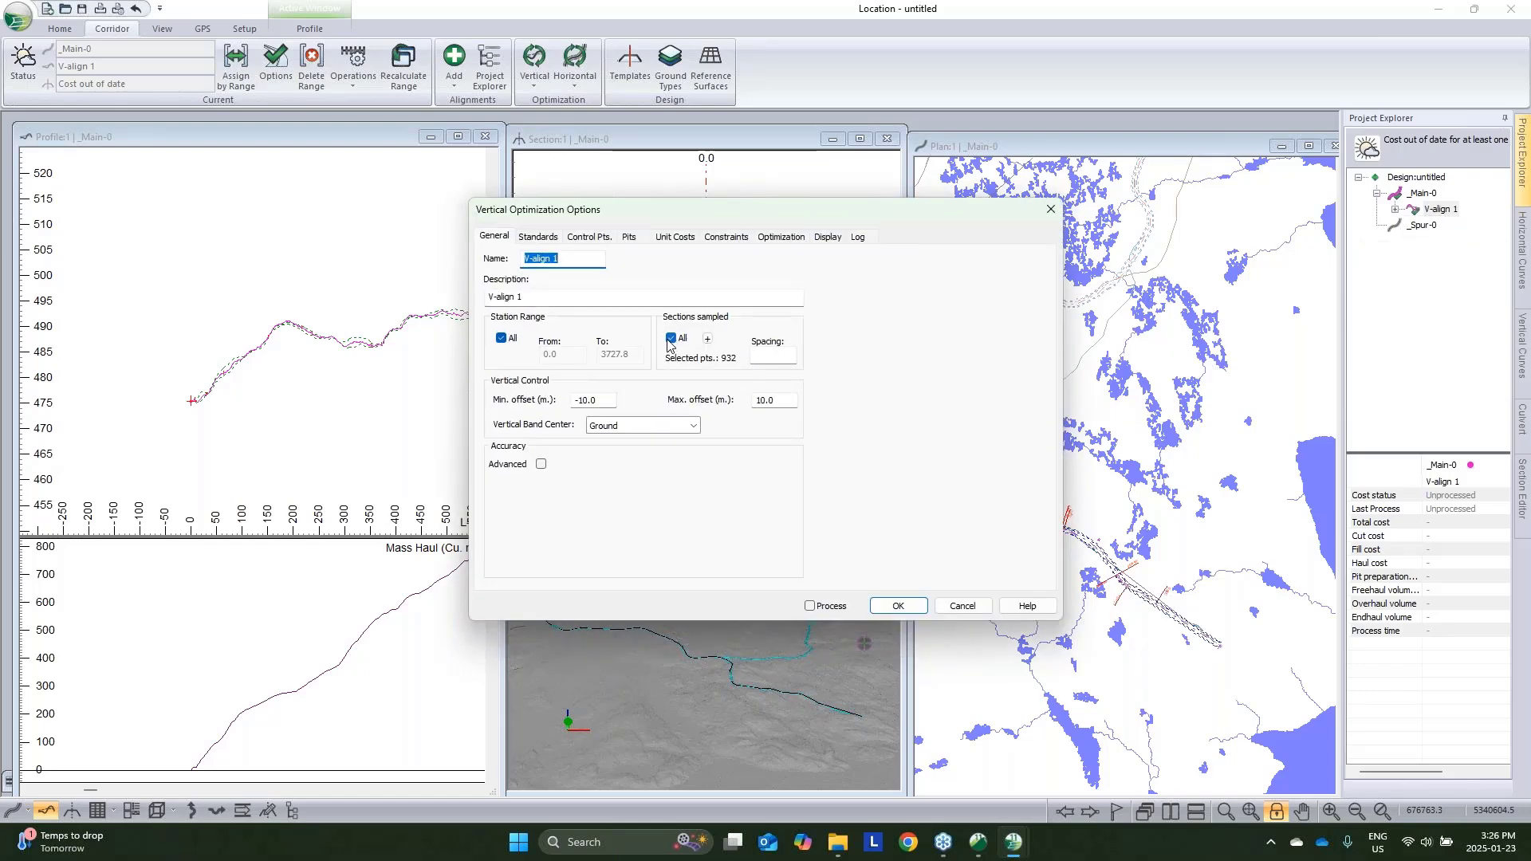
click(539, 237)
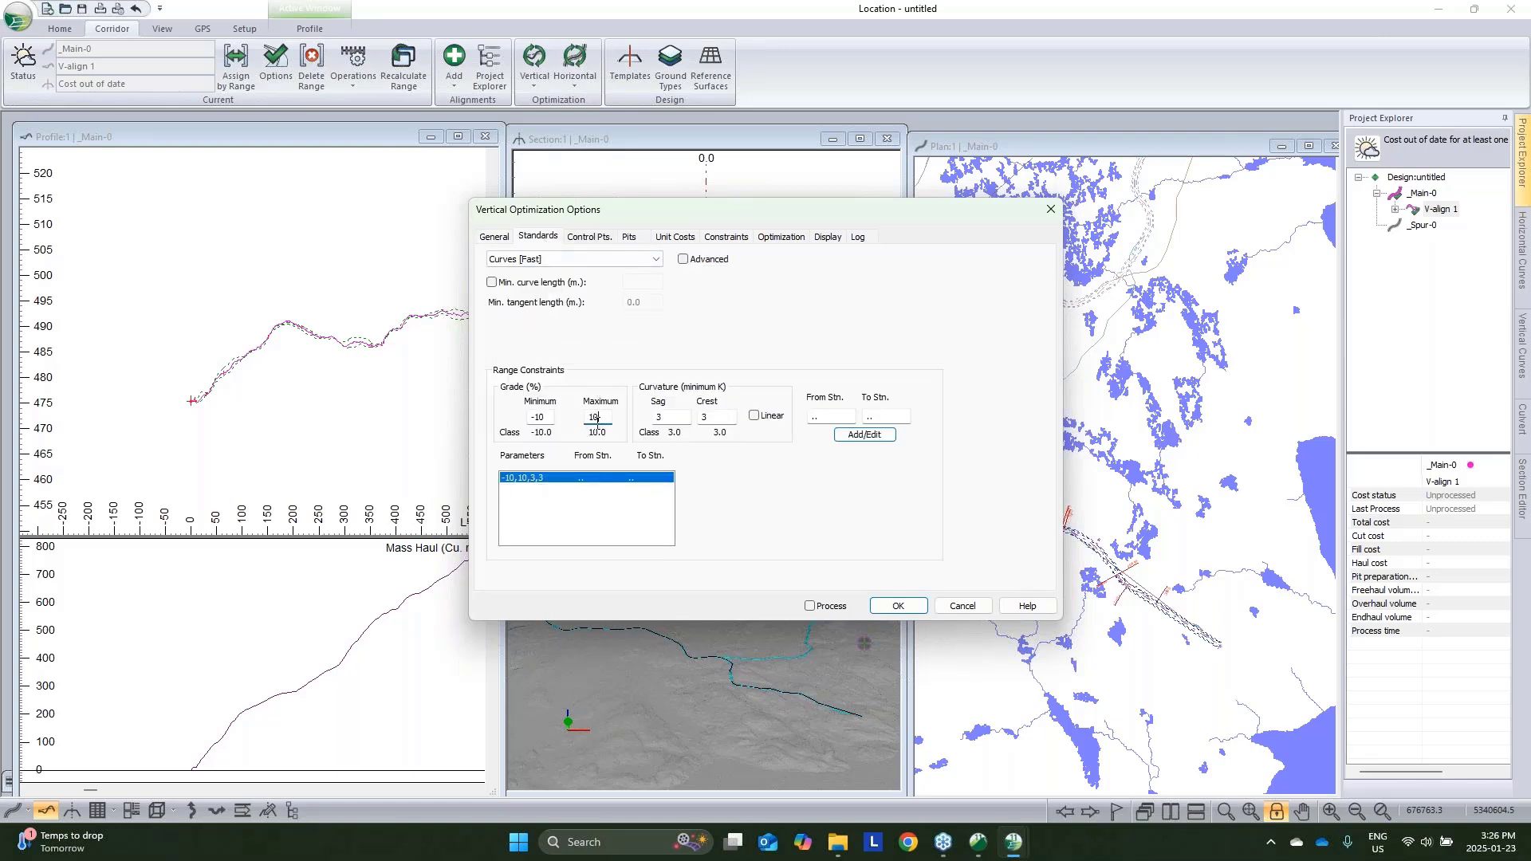
text(12)
drag(549, 420, 539, 425)
double_click(661, 417)
text(5)
double_click(708, 417)
text(5)
click(869, 437)
Add a vertical control point at station 0.0 with elevation 475.4 m and tolerances of 0.0 m
click(588, 238)
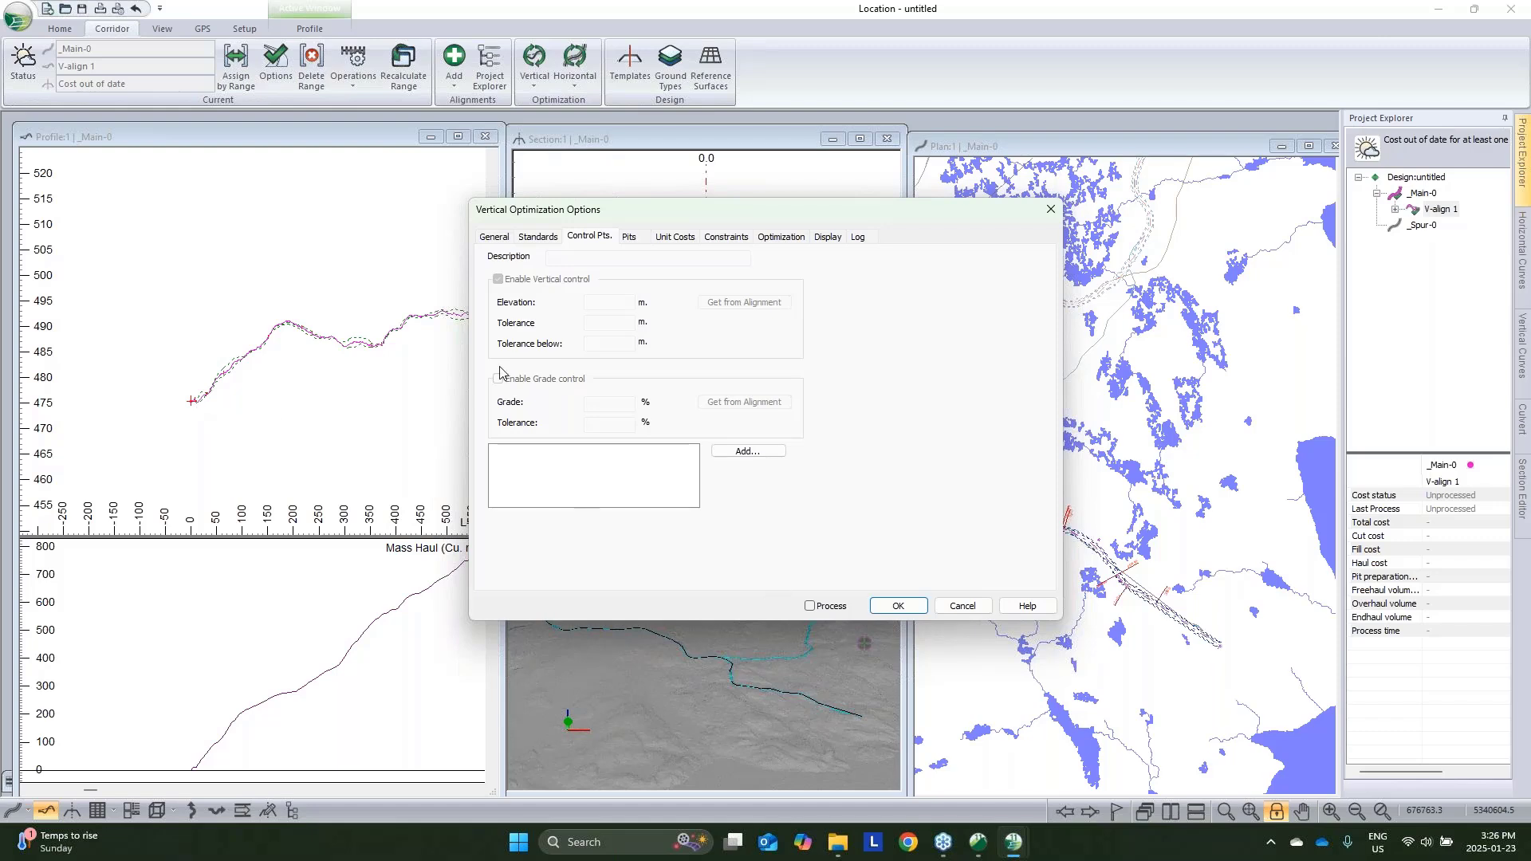
click(748, 451)
click(698, 410)
click(770, 448)
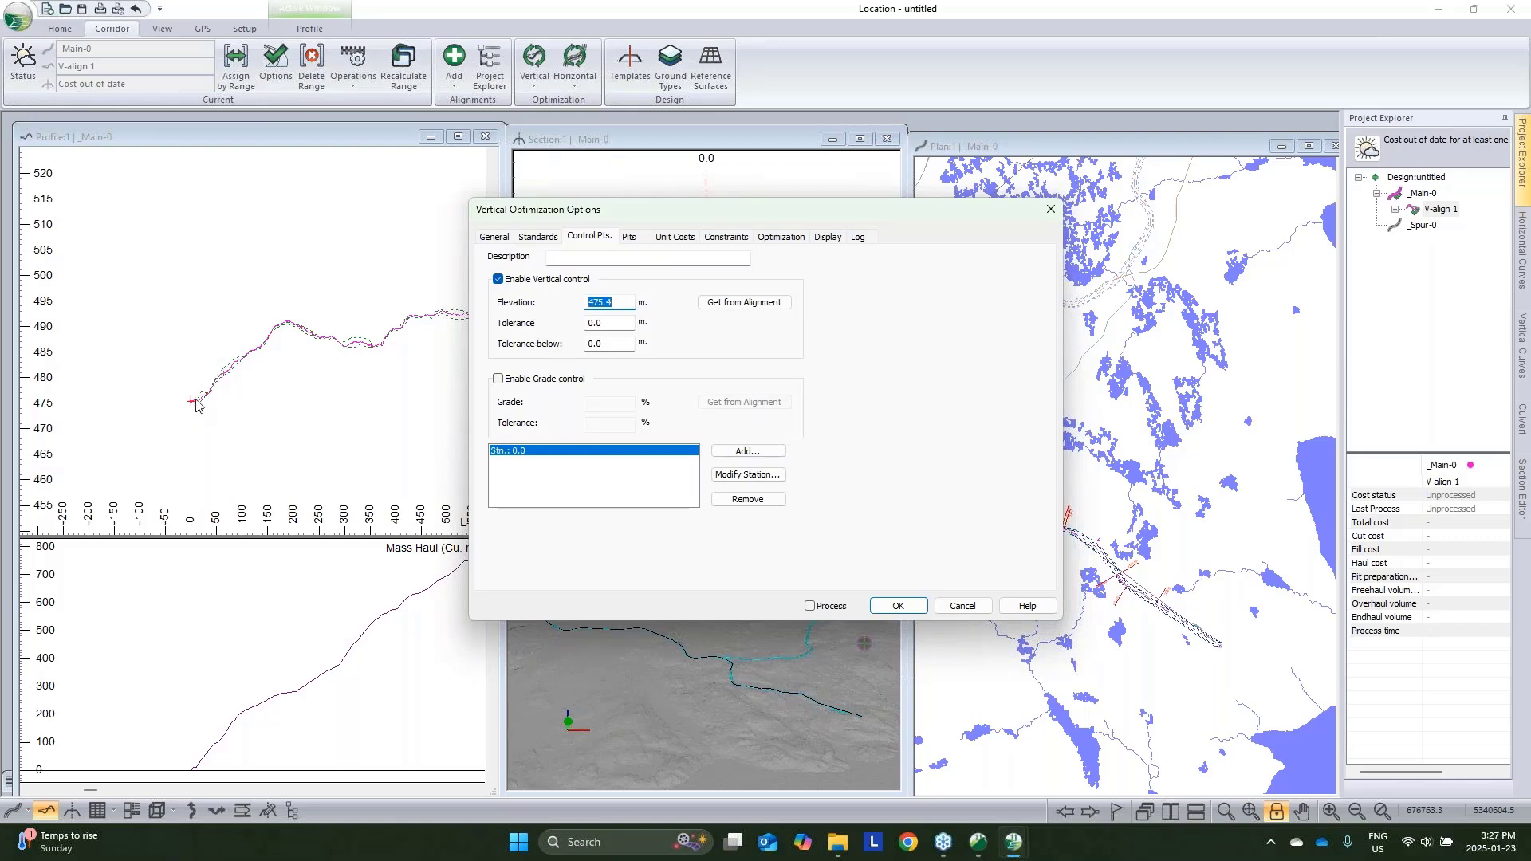
Review the pit settings, the unit costs of the gravel, hard pan and solid rock ground types, and the haul costs
click(637, 239)
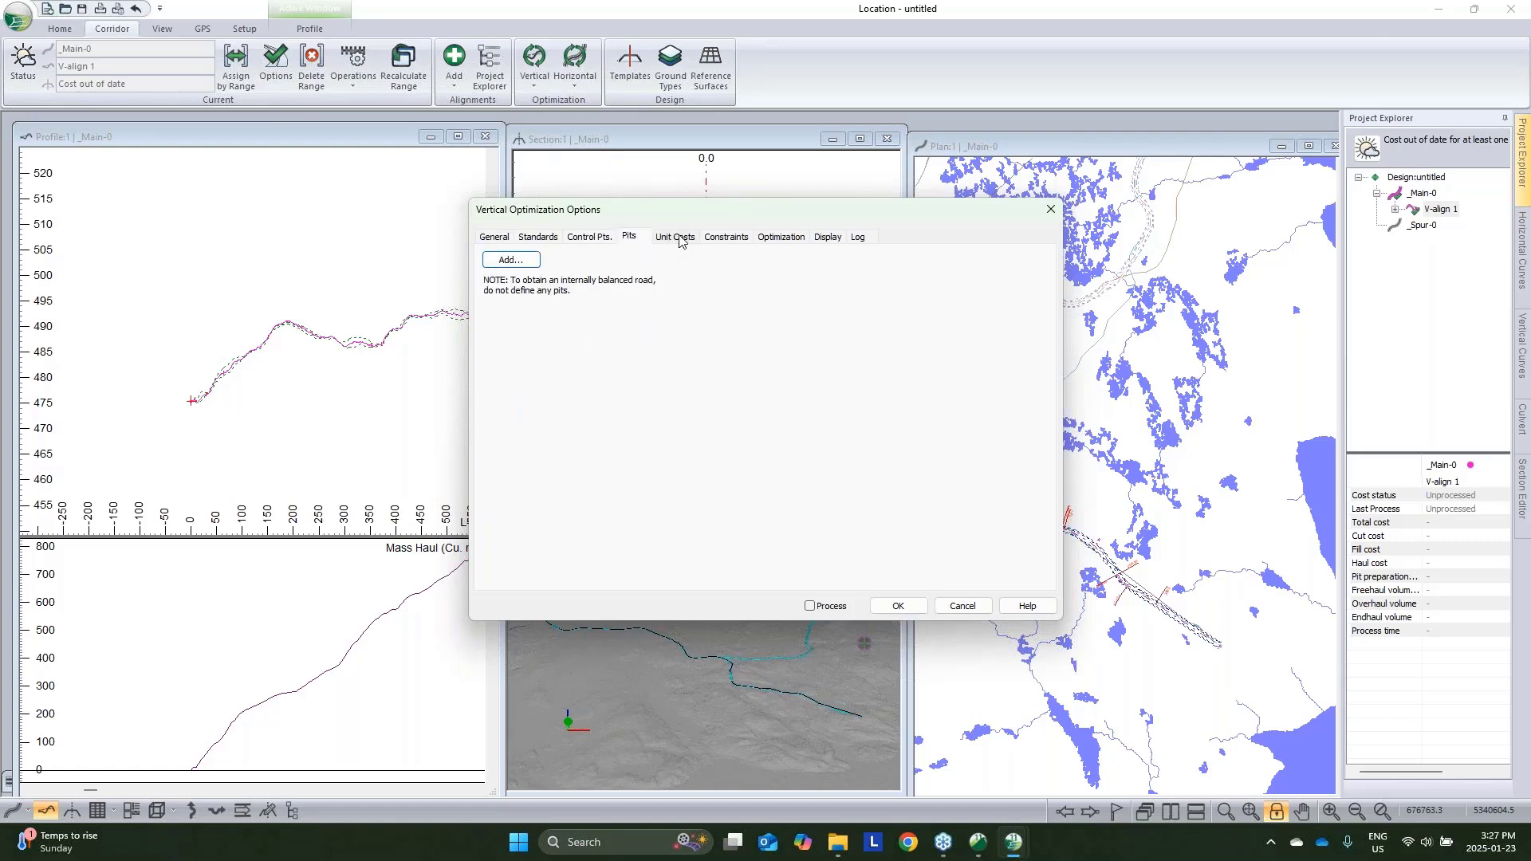
click(677, 237)
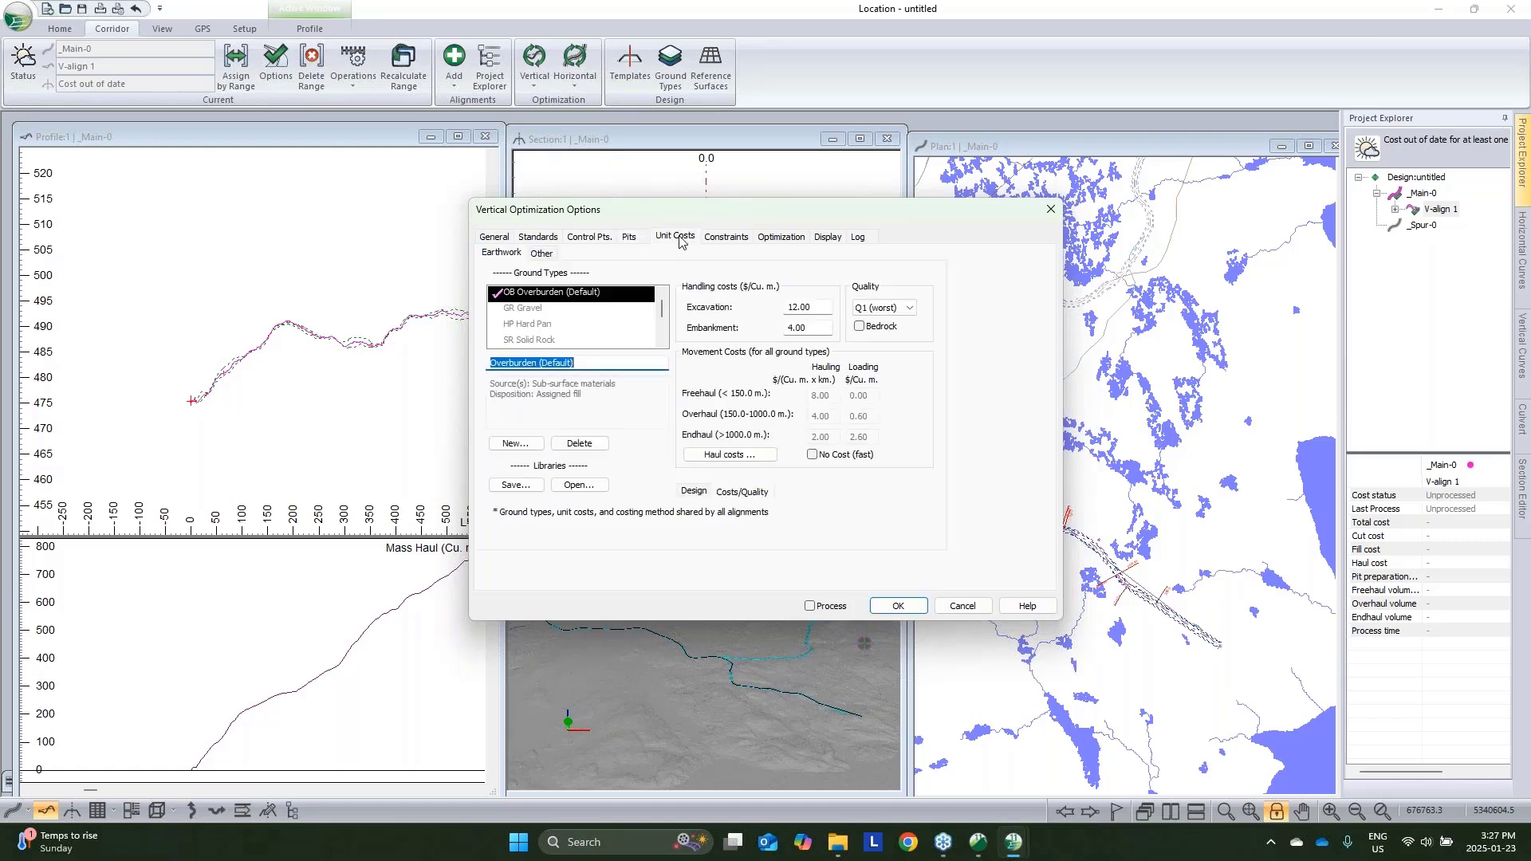
double_click(825, 311)
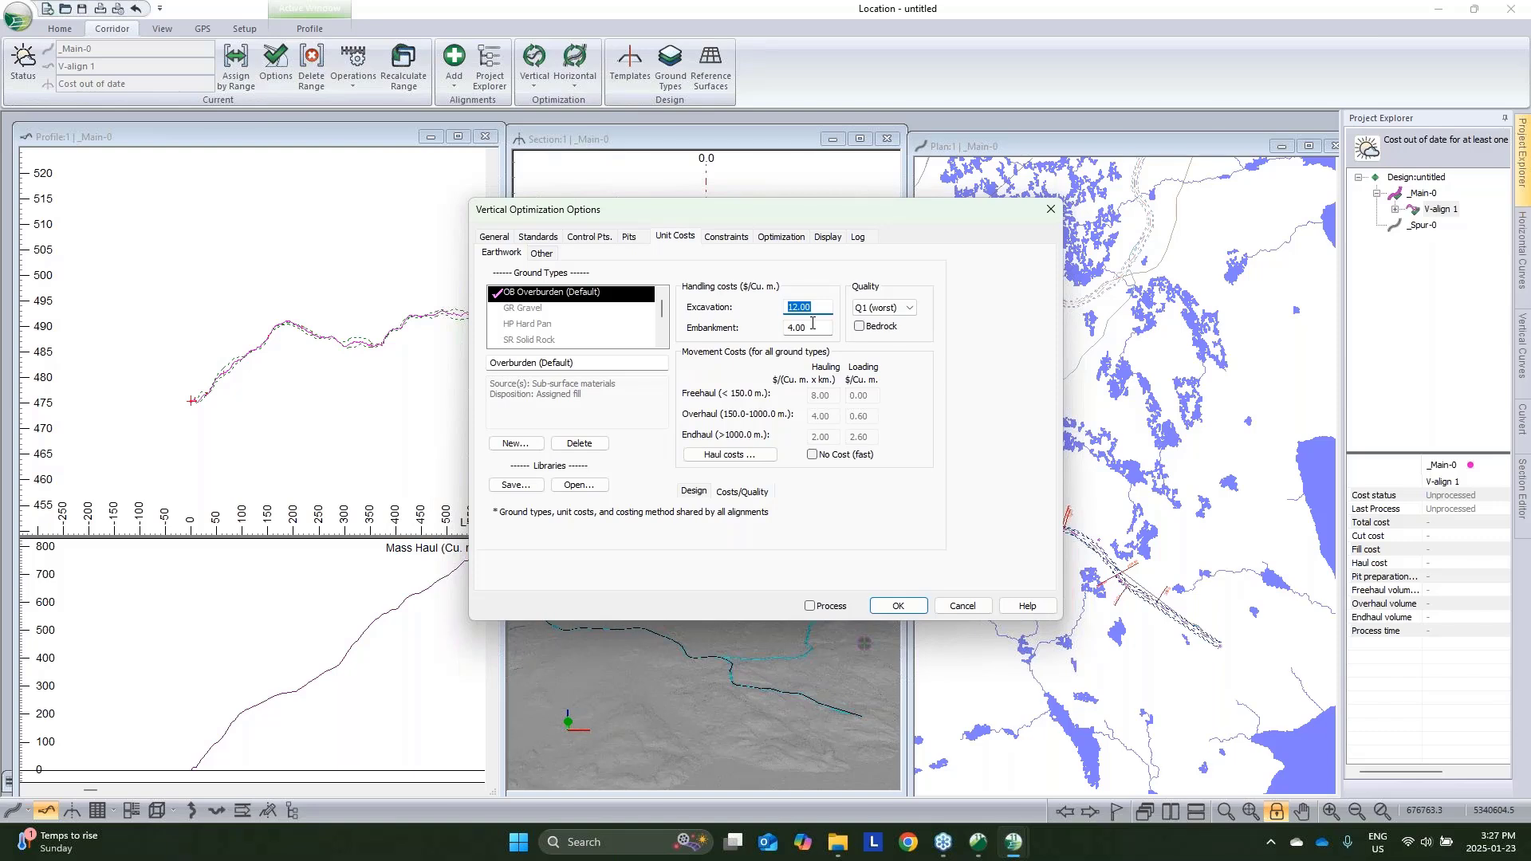
click(576, 309)
click(574, 324)
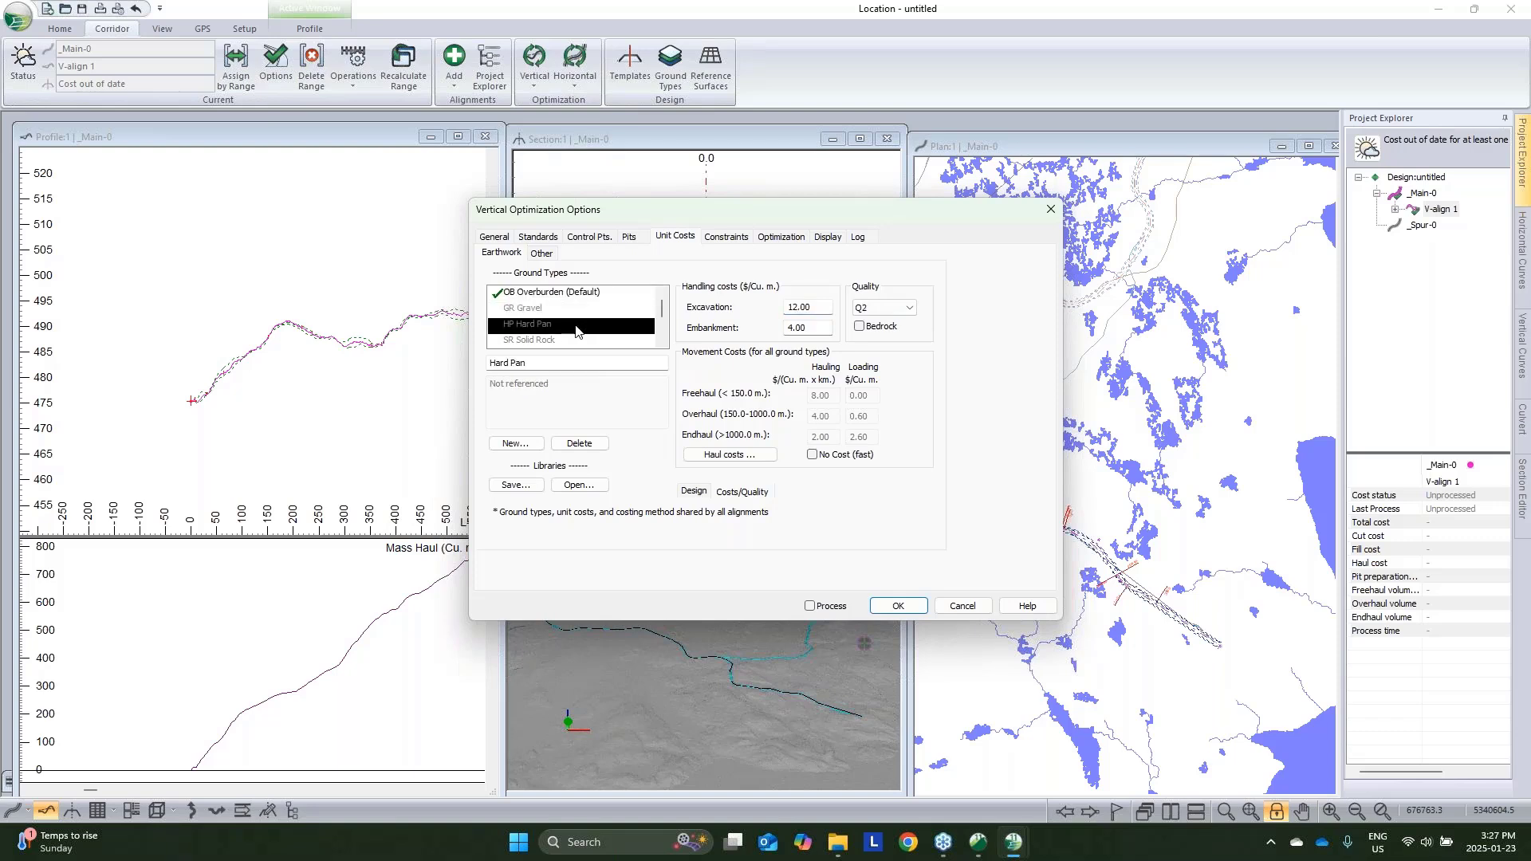
click(563, 343)
scroll(547, 323, down, 2)
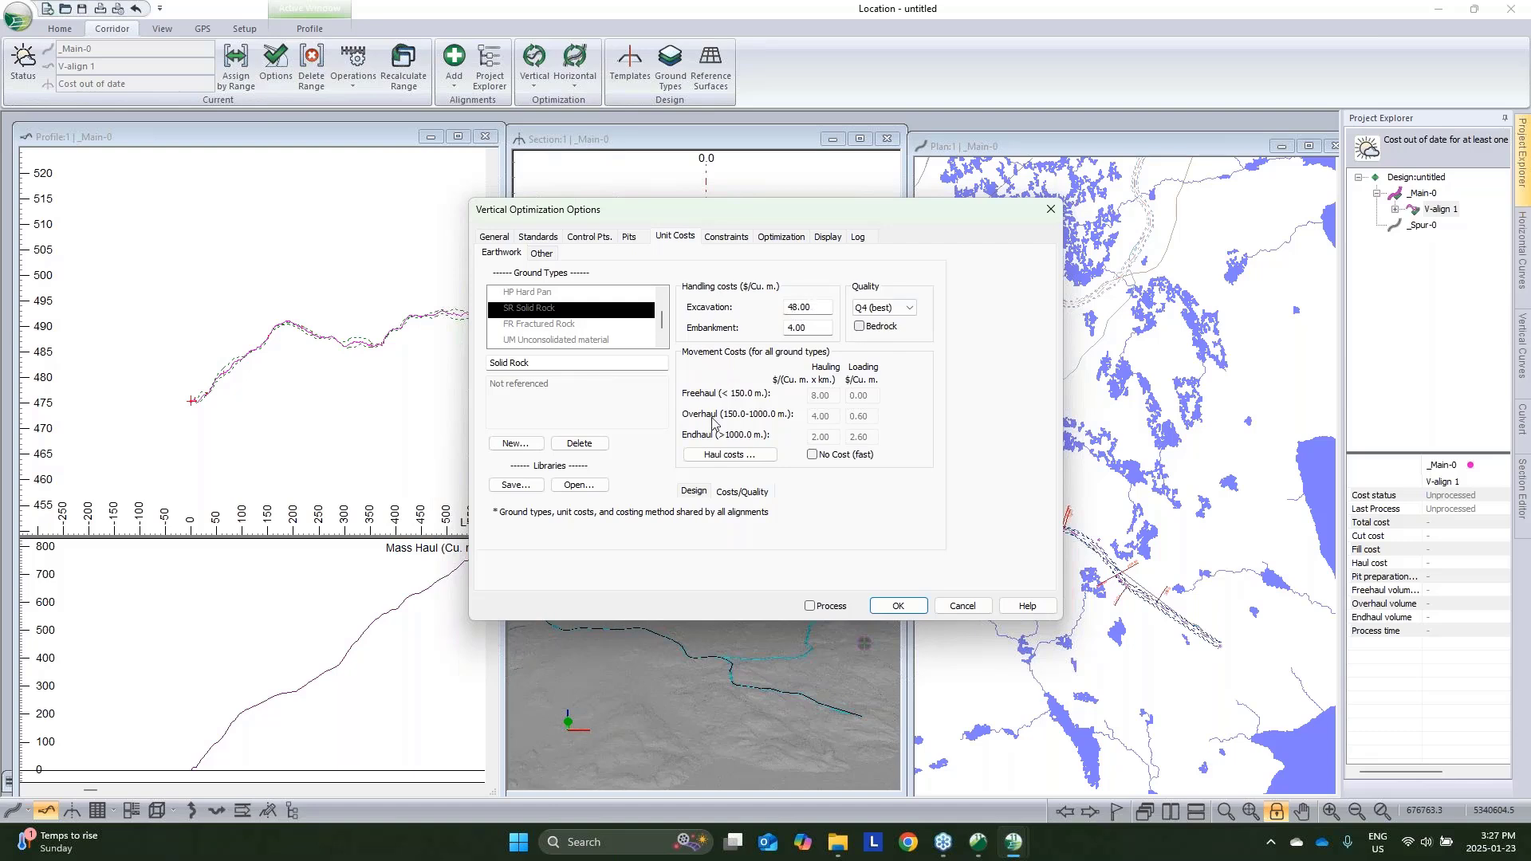
click(759, 458)
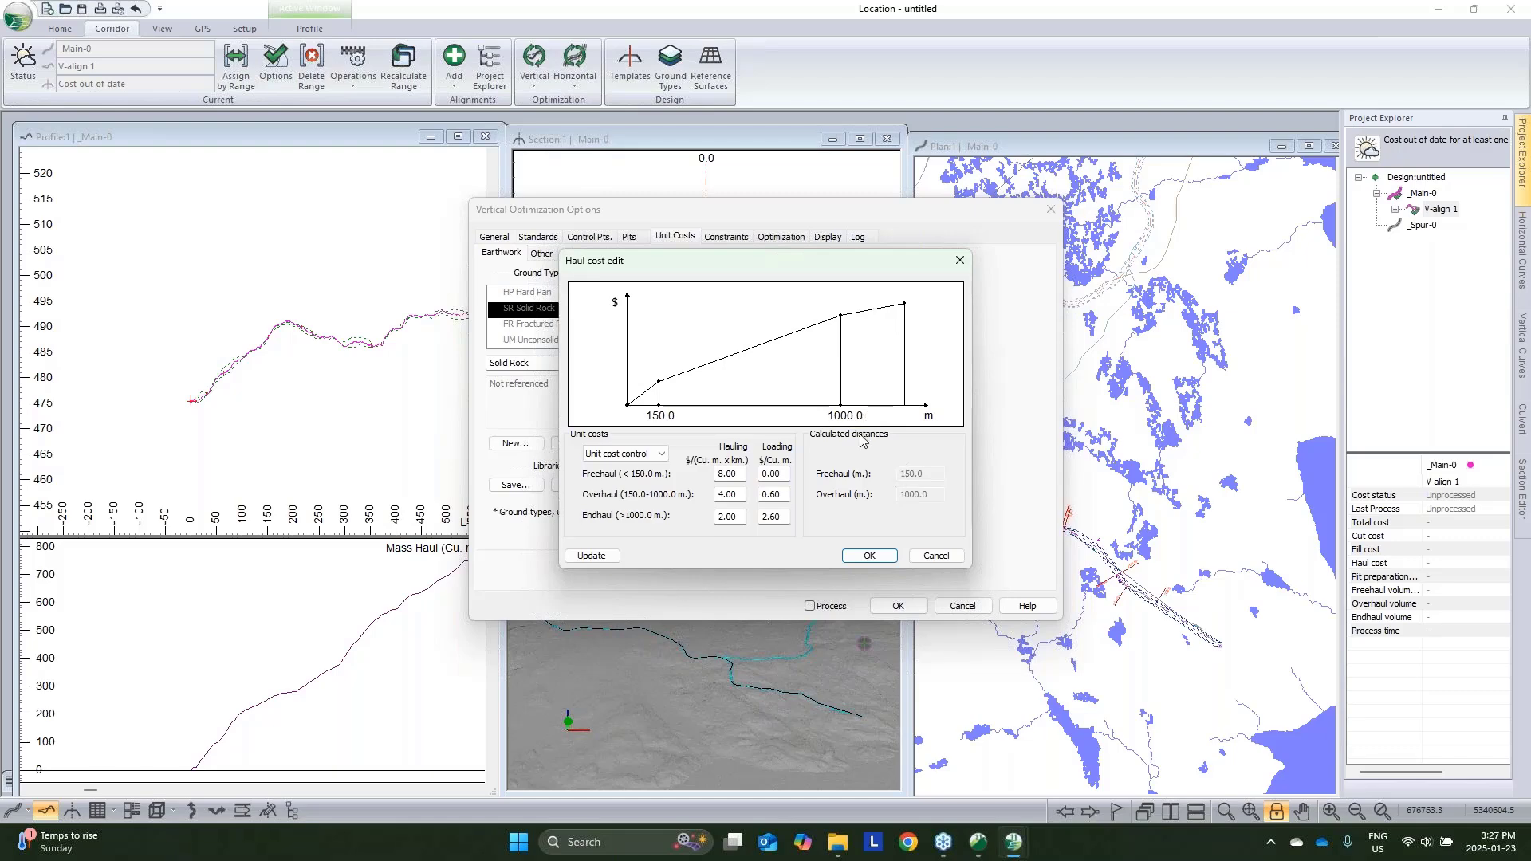
click(954, 557)
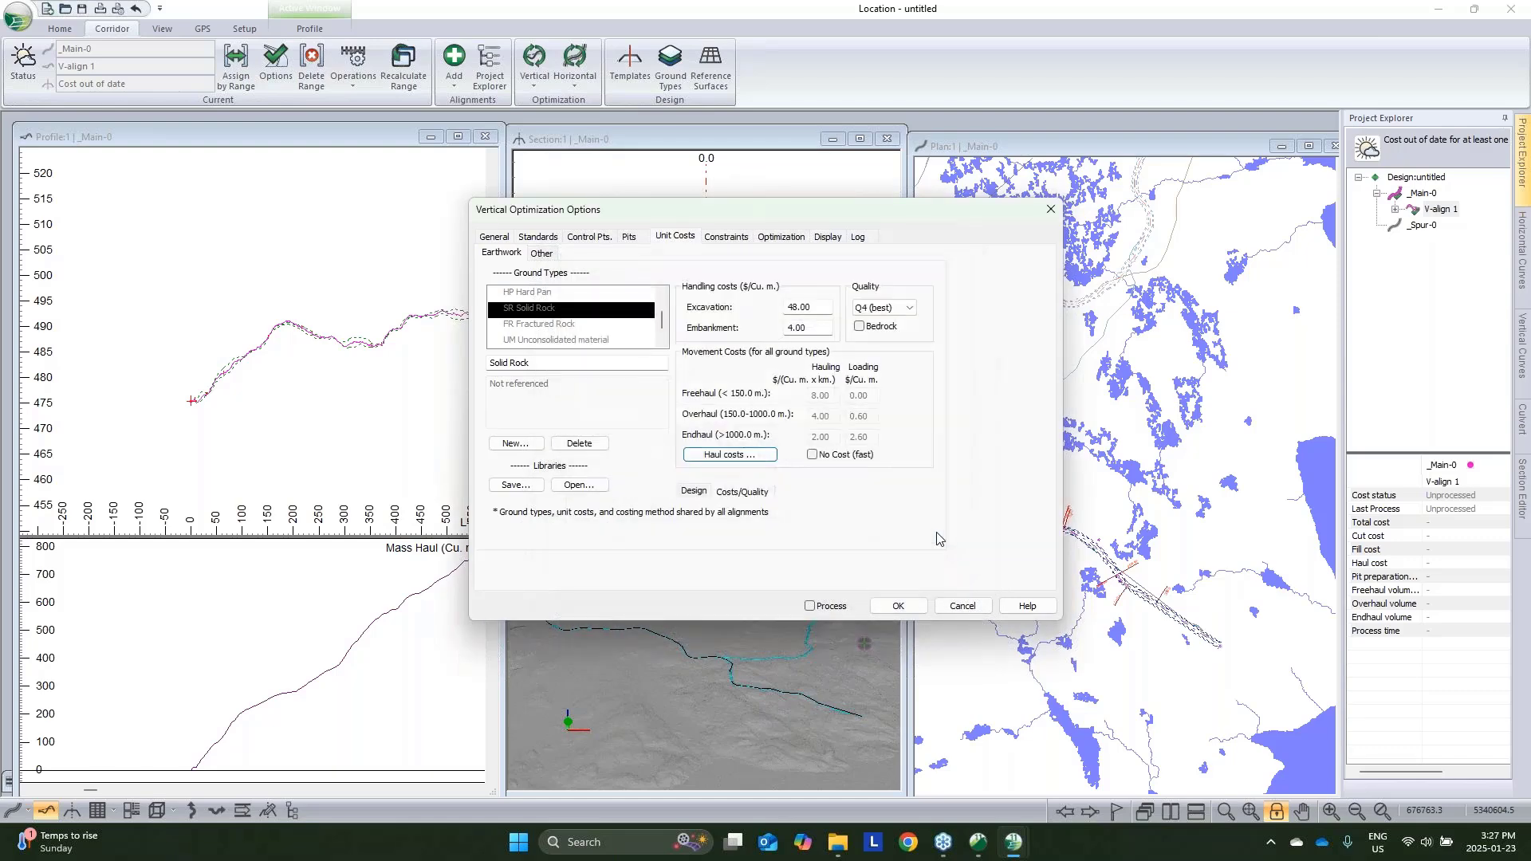
Process V-align 1 on the current alignment with Optimal Profile and Smart Curves enabled, and dismiss the resulting log
click(809, 606)
click(533, 237)
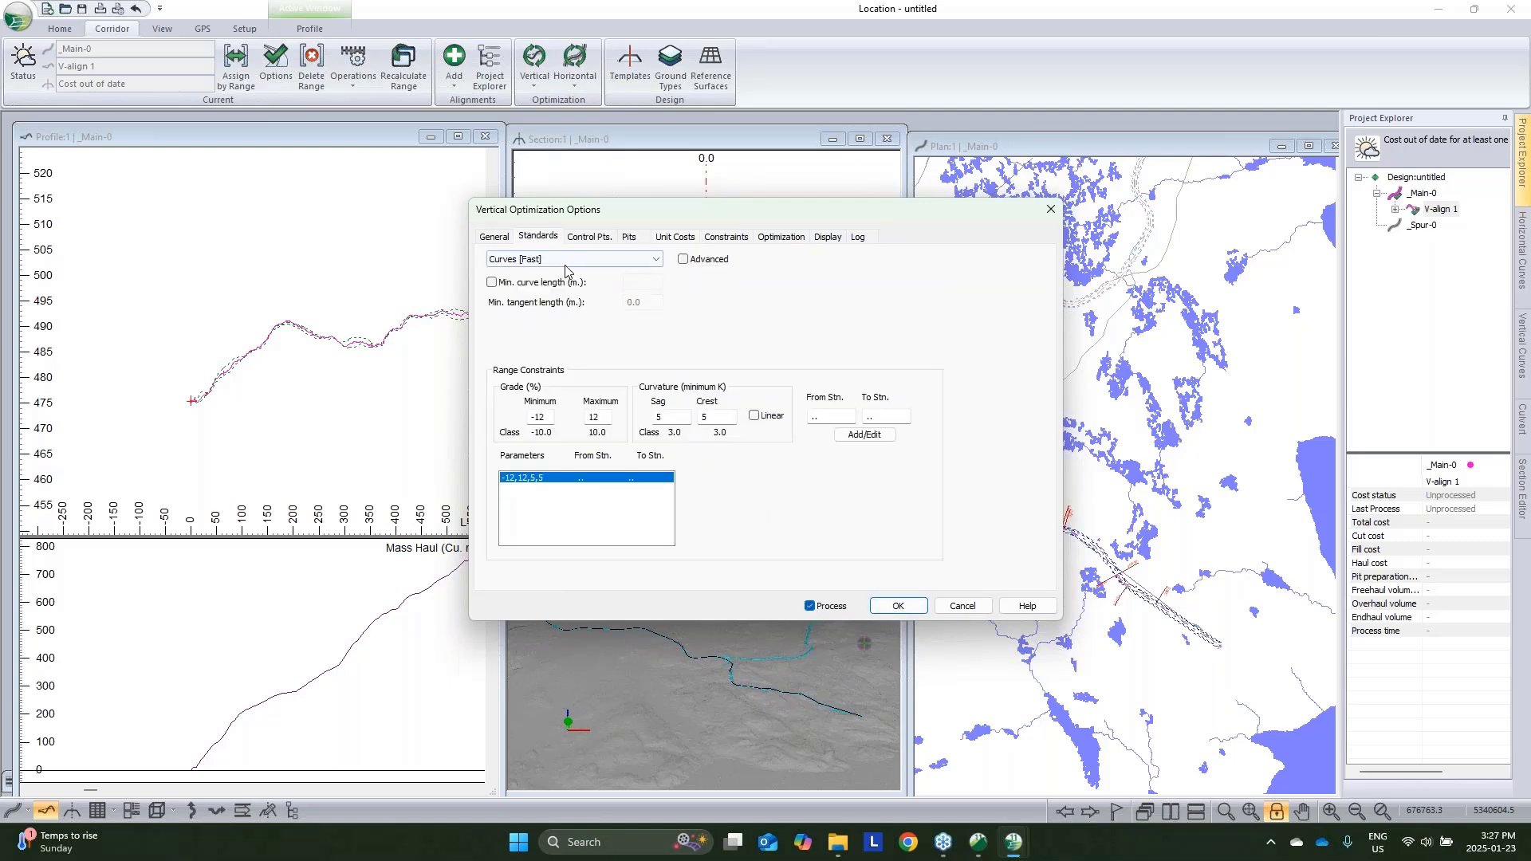
click(901, 607)
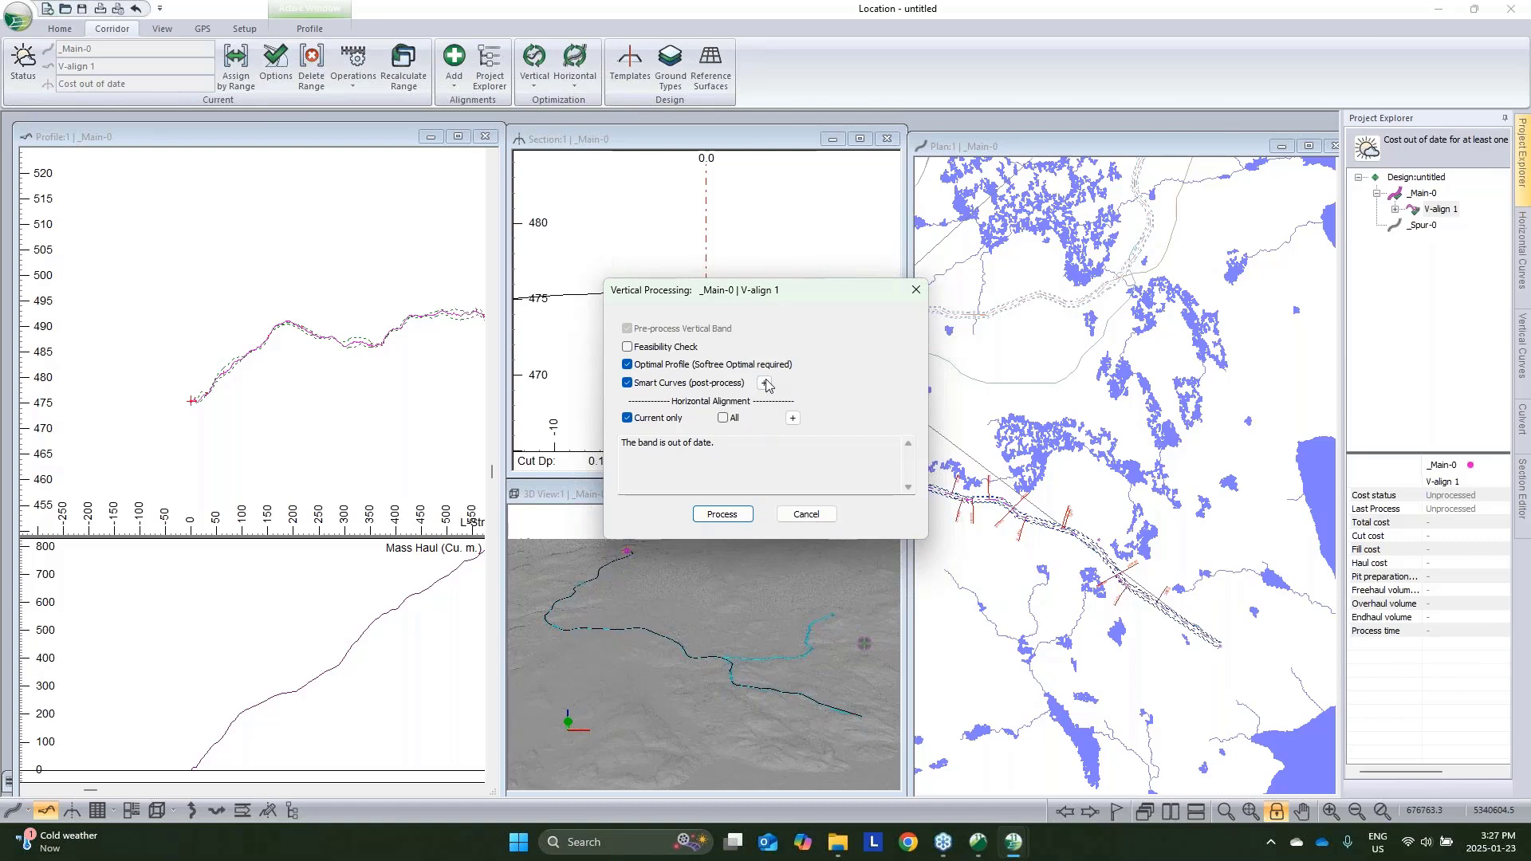
click(728, 519)
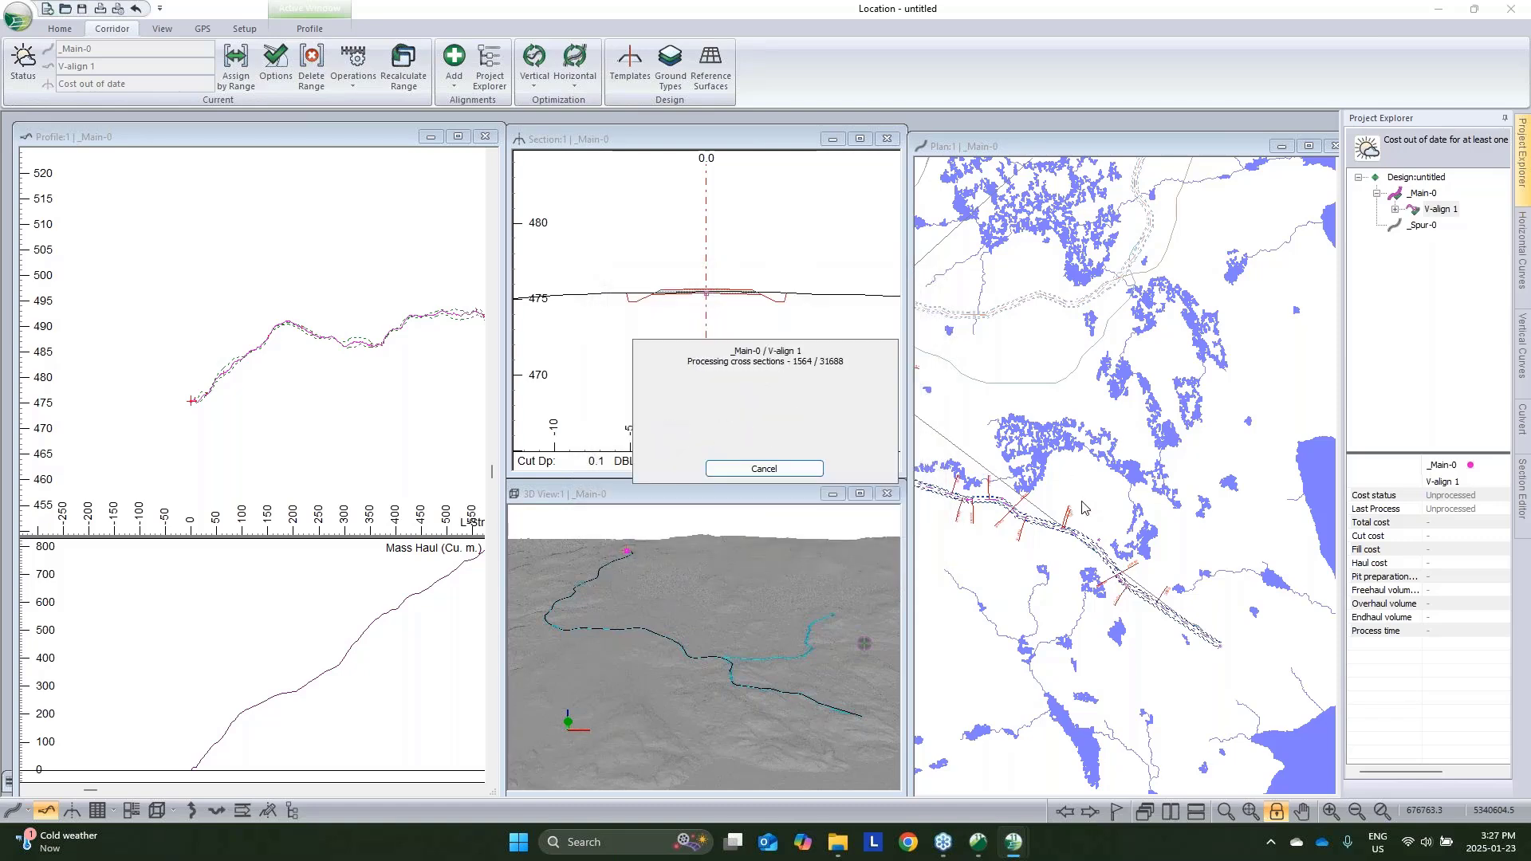
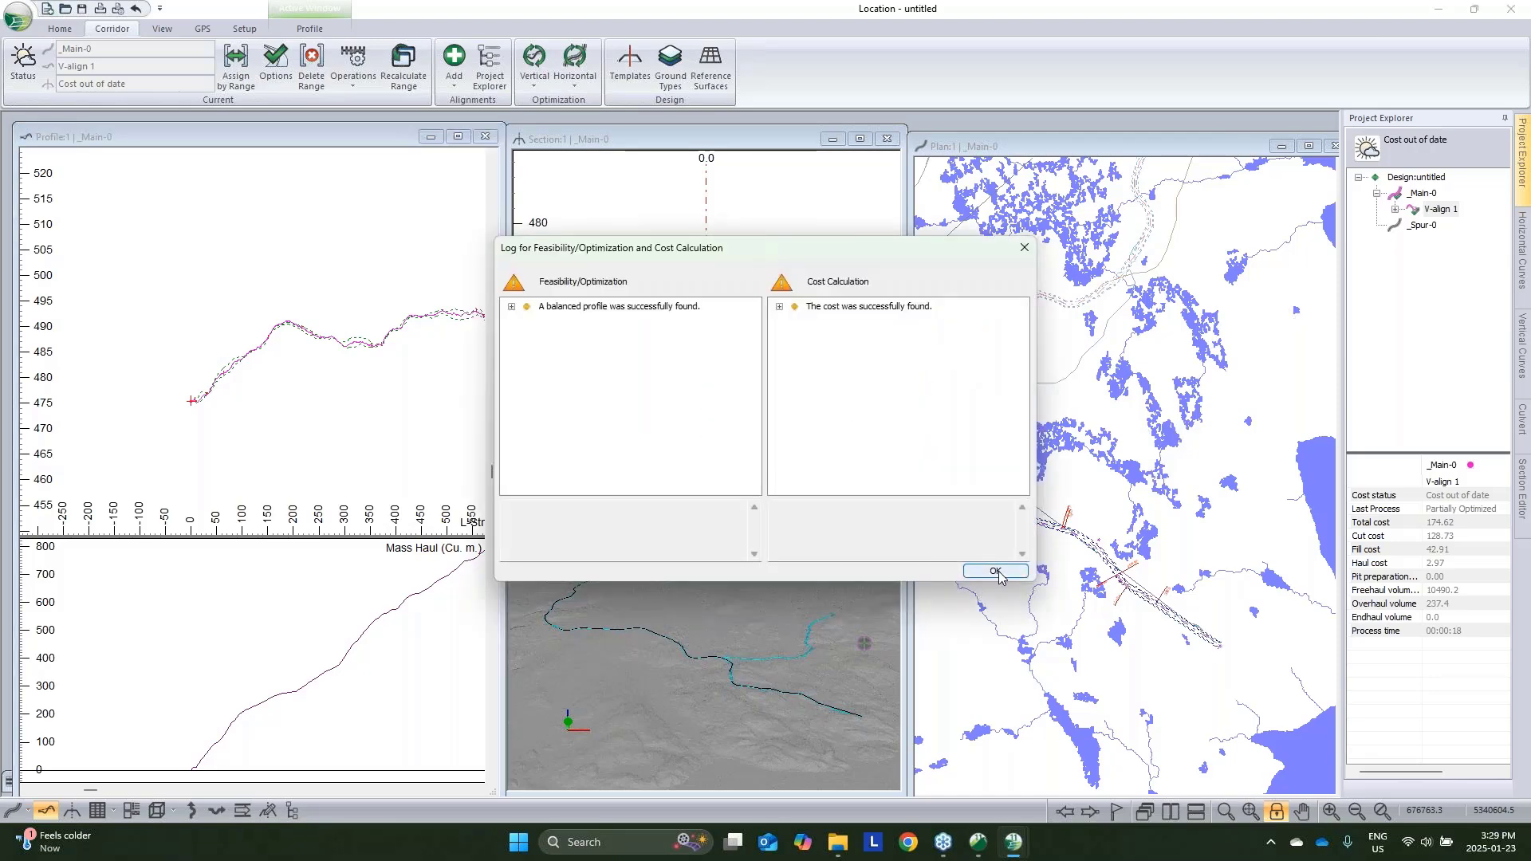
click(997, 572)
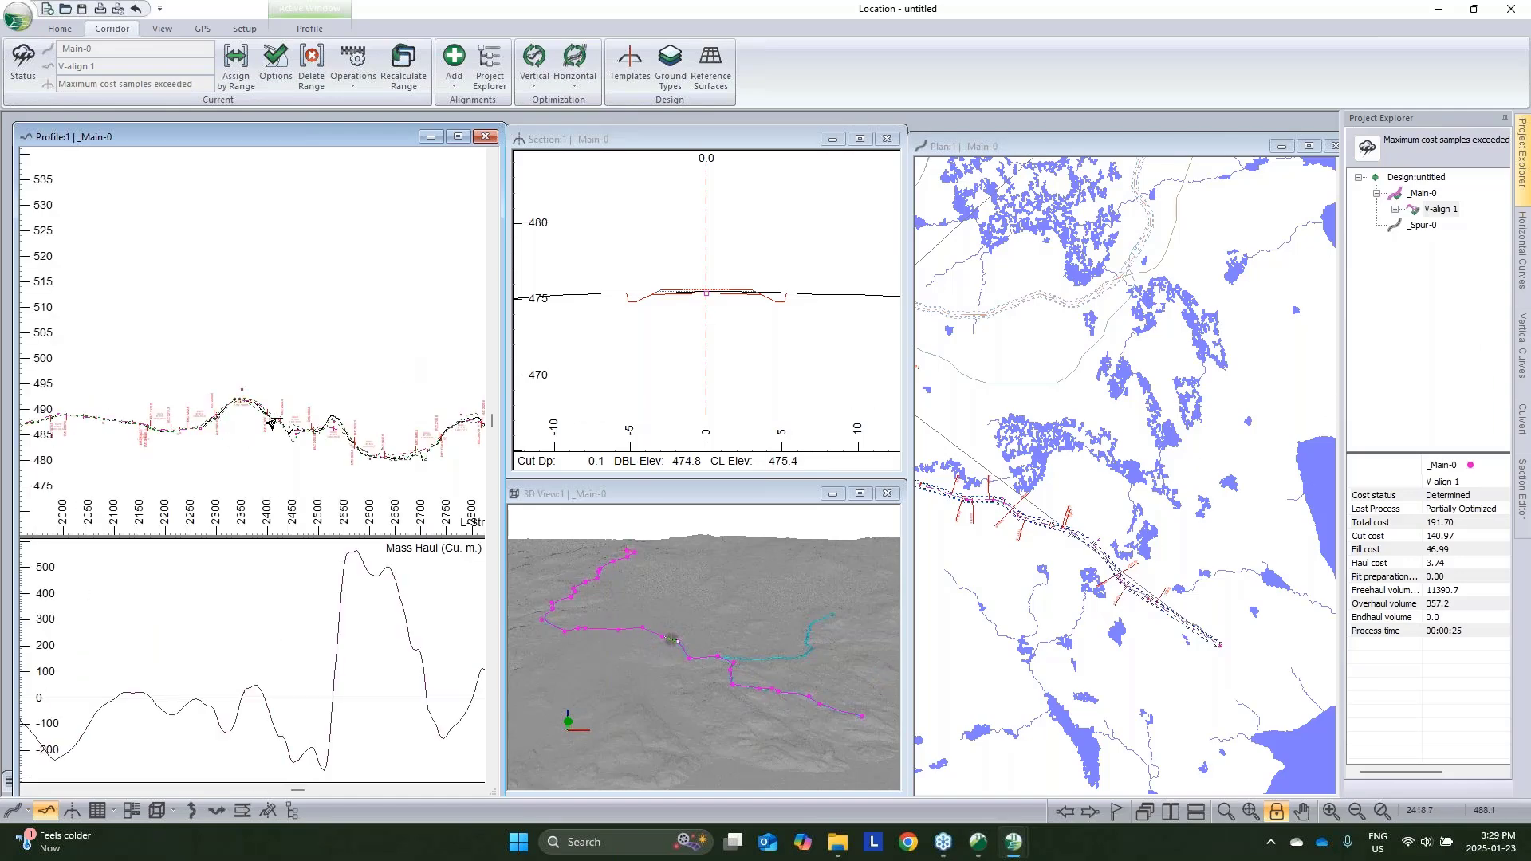
Examine the optimized _Main-0 profile and its mass haul diagram through to the end, and over the full length
drag(482, 423, 233, 430)
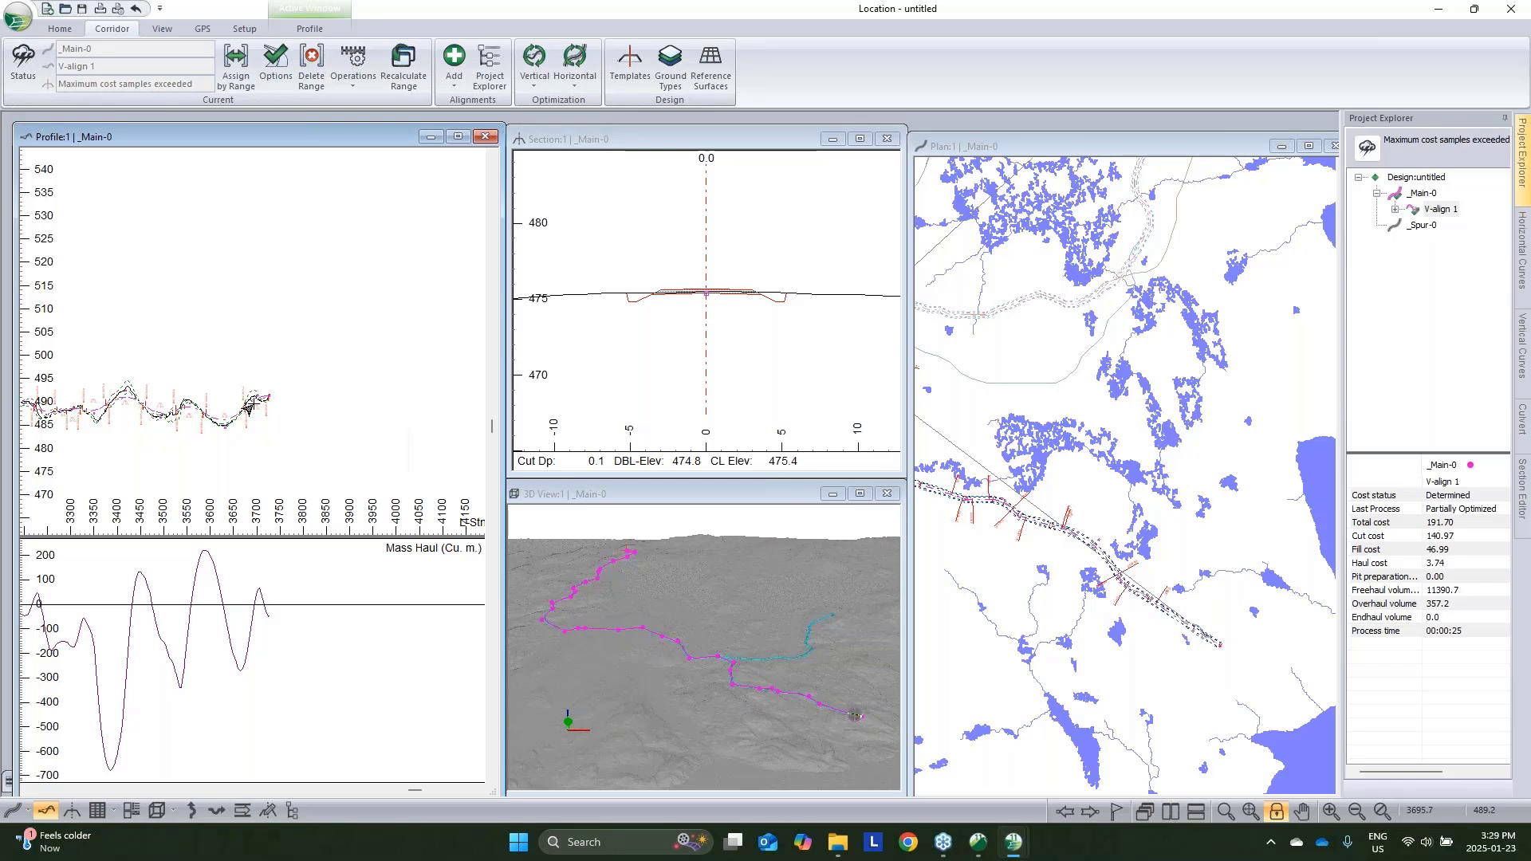
middle_drag(247, 410, 307, 416)
scroll(308, 421, down, 1)
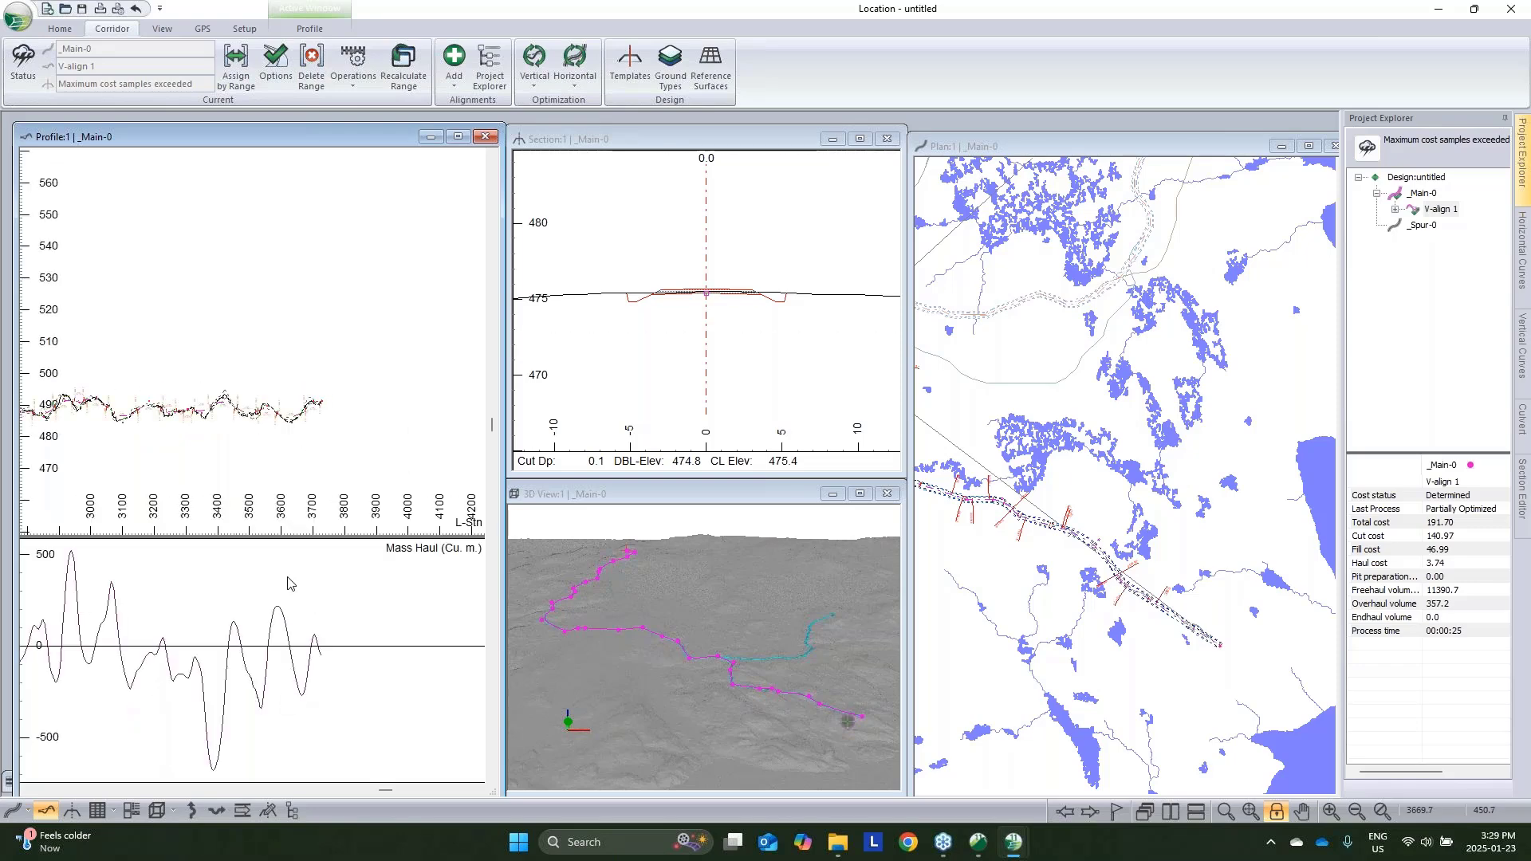
scroll(336, 410, down, 1)
scroll(330, 409, down, 1)
scroll(329, 410, down, 1)
middle_drag(173, 398, 277, 386)
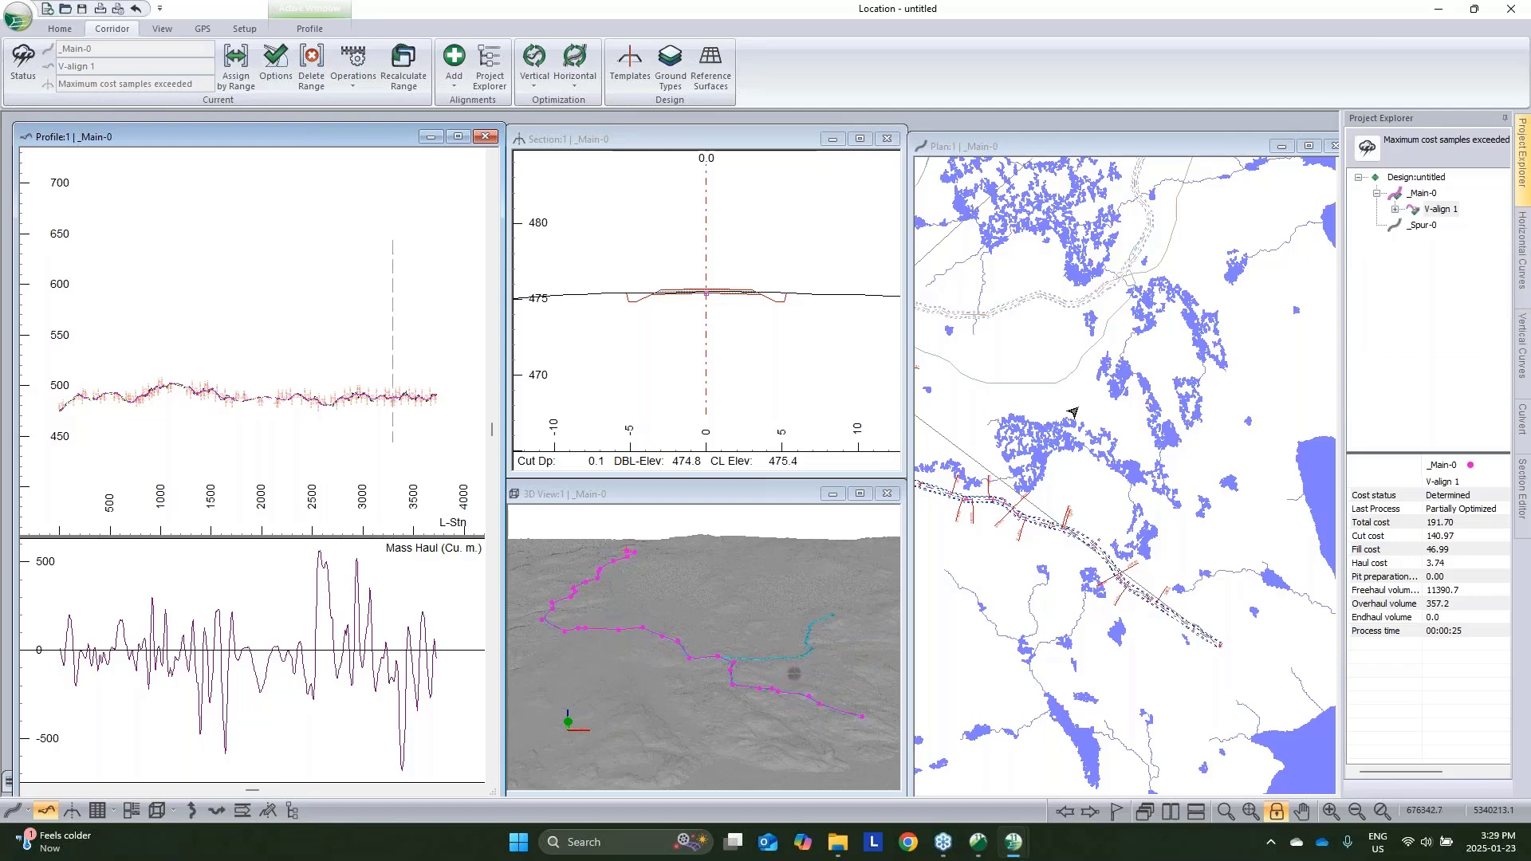
Inspect the main and spur junction near station 2810 in plan, cross-section, 3D and profile
middle_drag(970, 416, 1113, 532)
scroll(1061, 462, up, 6)
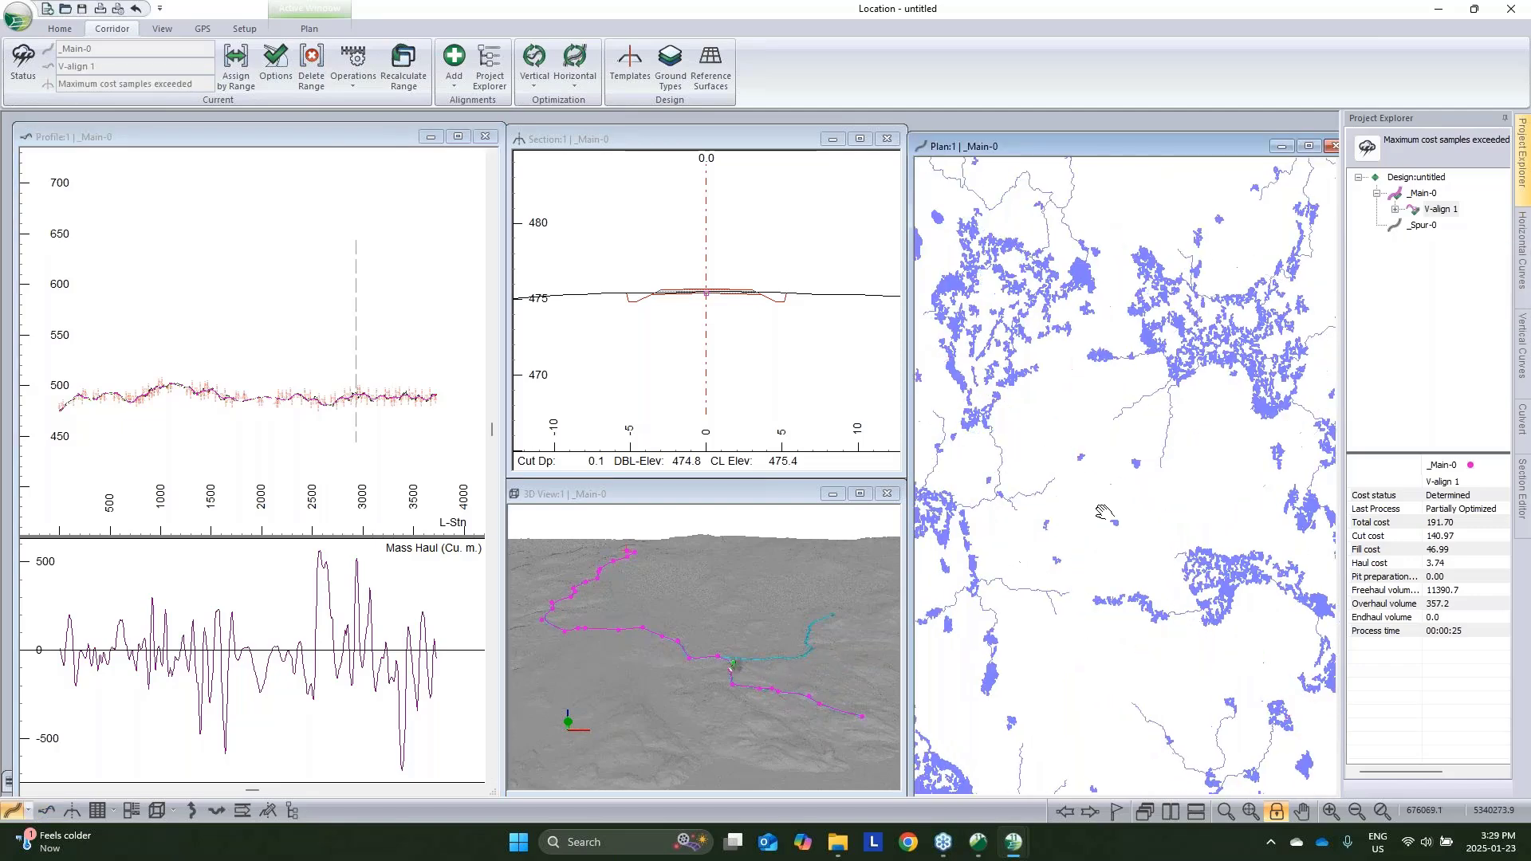
click(1058, 462)
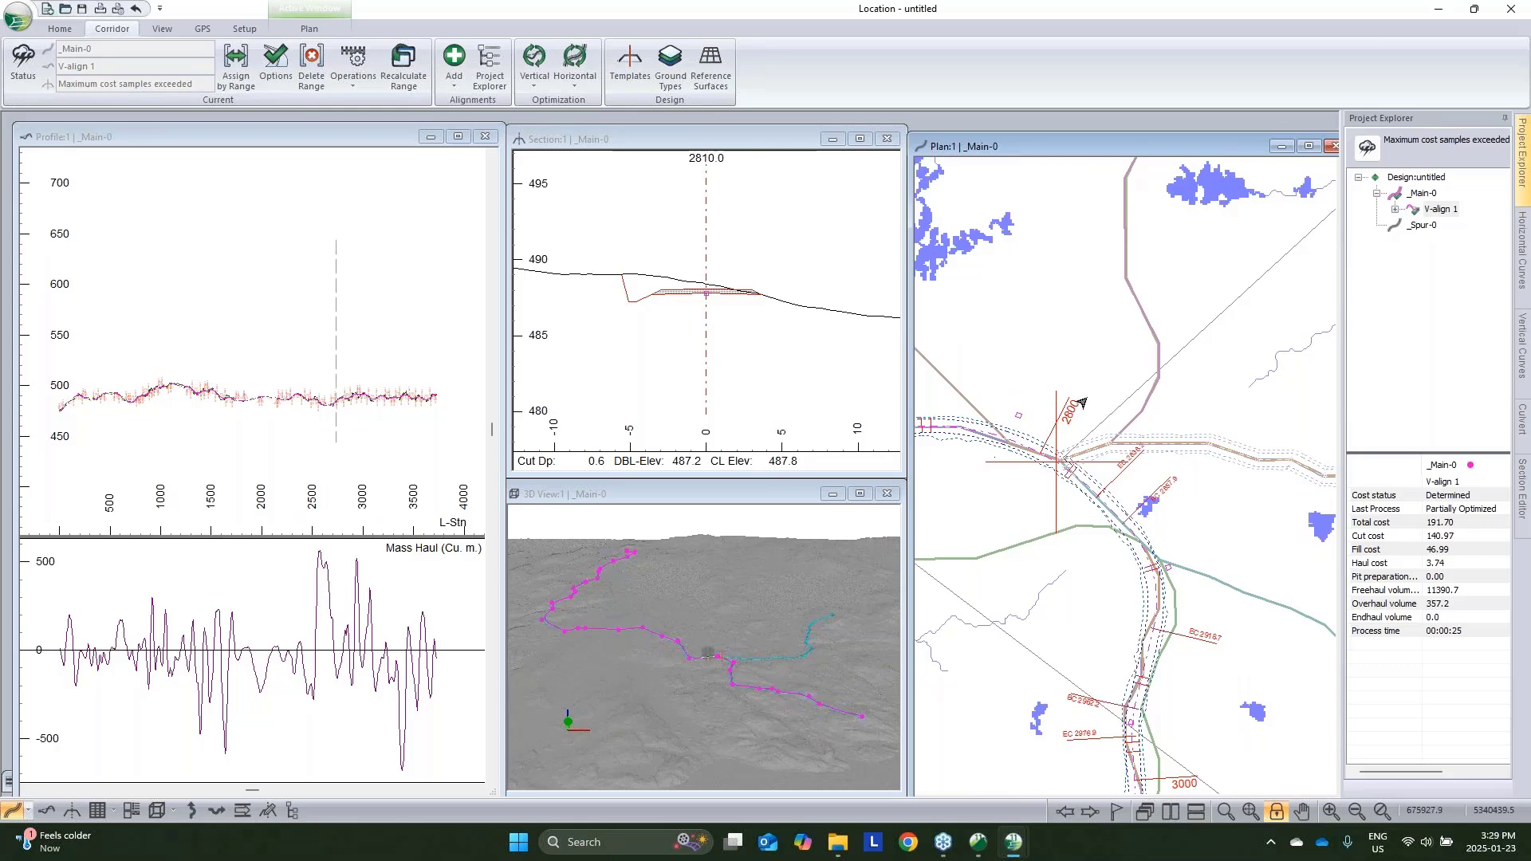
scroll(730, 664, up, 6)
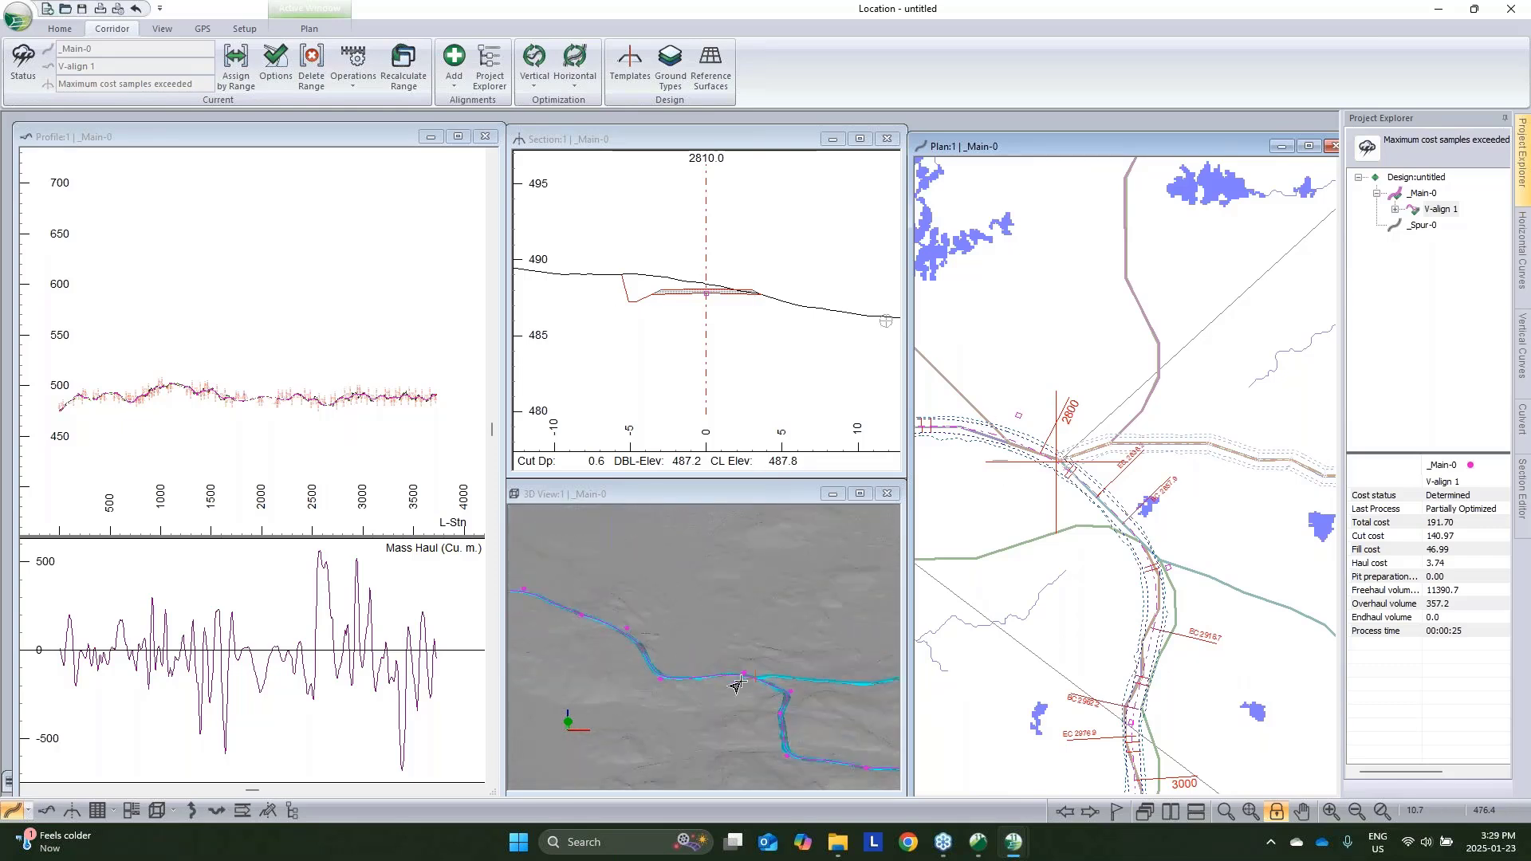
drag(772, 705, 773, 670)
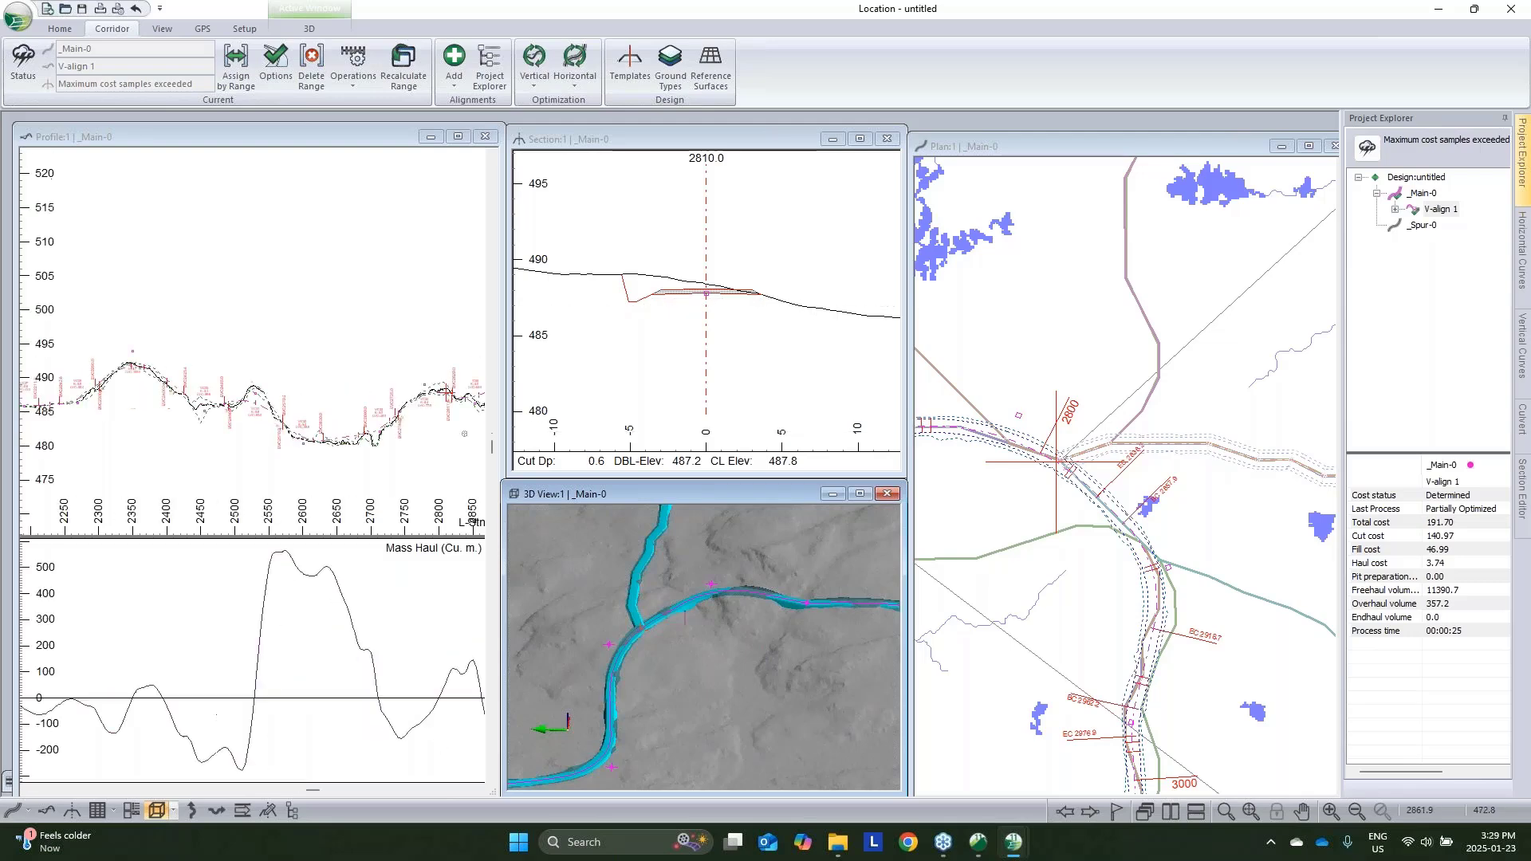
click(382, 434)
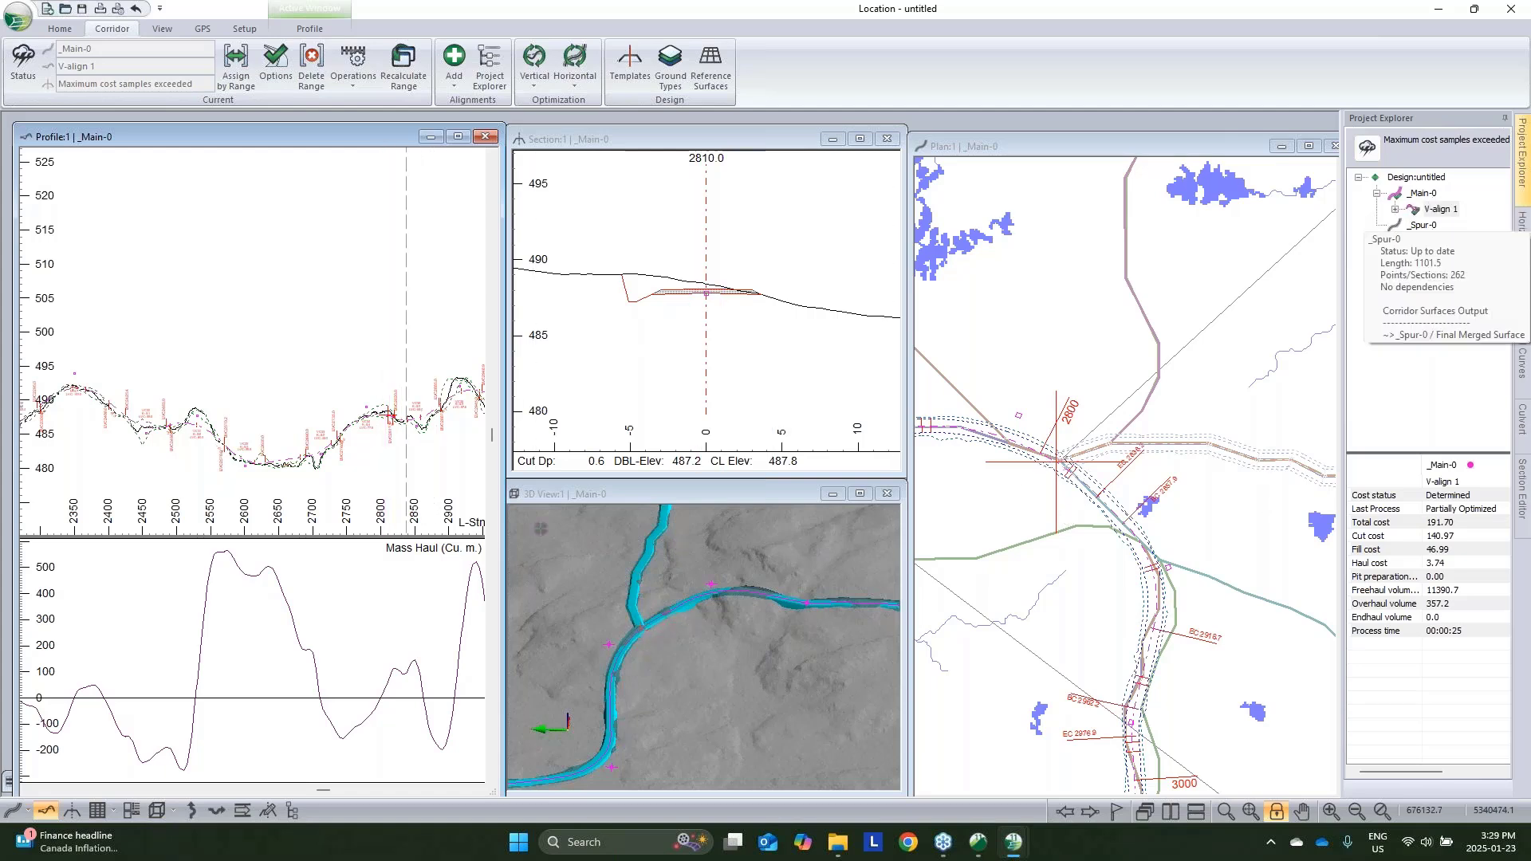
Make _Spur-0 the current alignment and bring its full route into the plan
click(1427, 239)
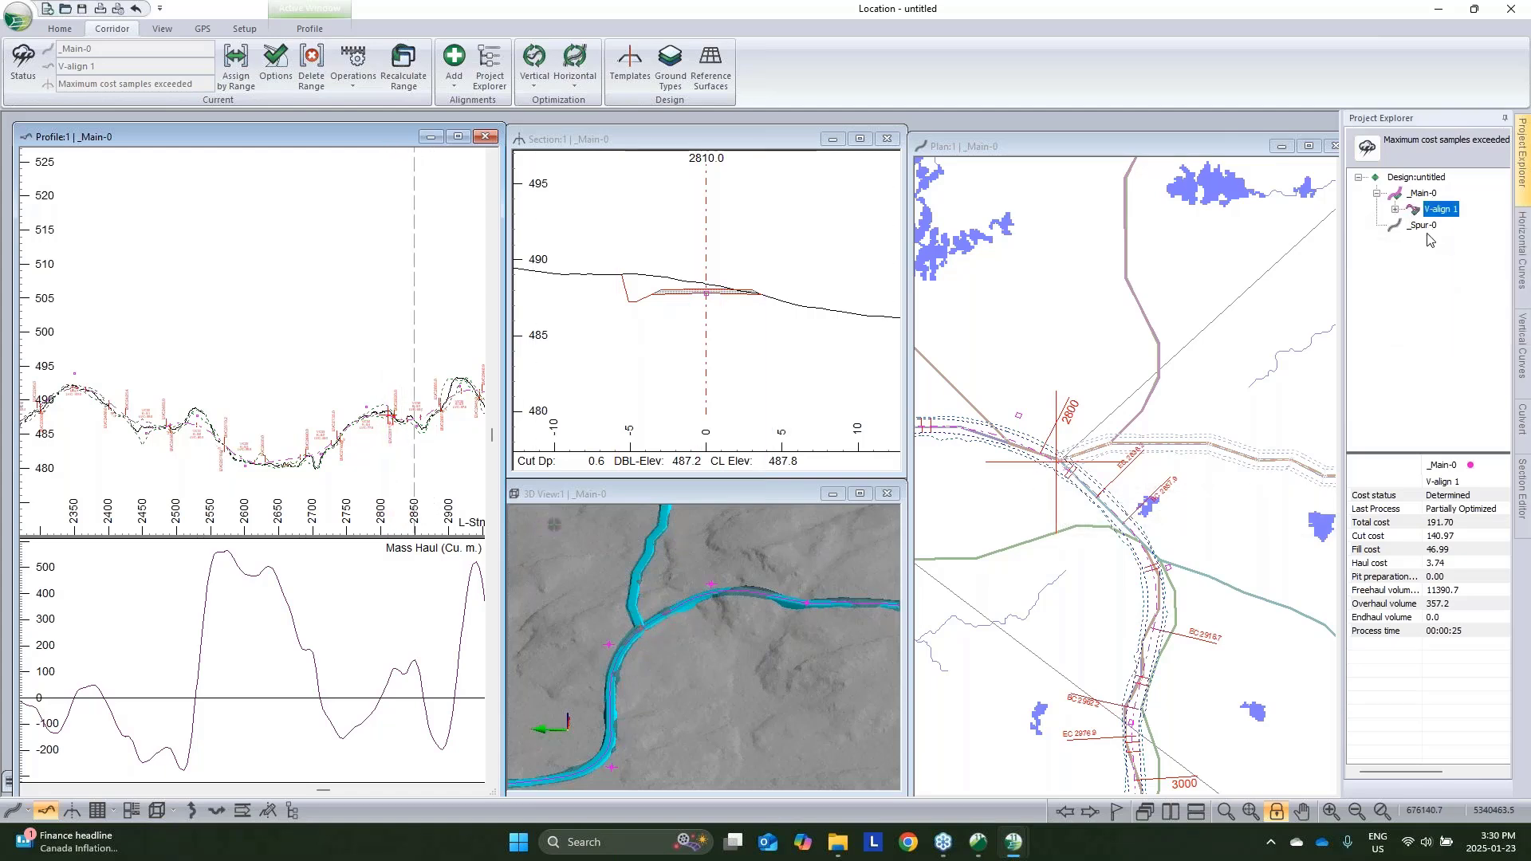
double_click(1428, 226)
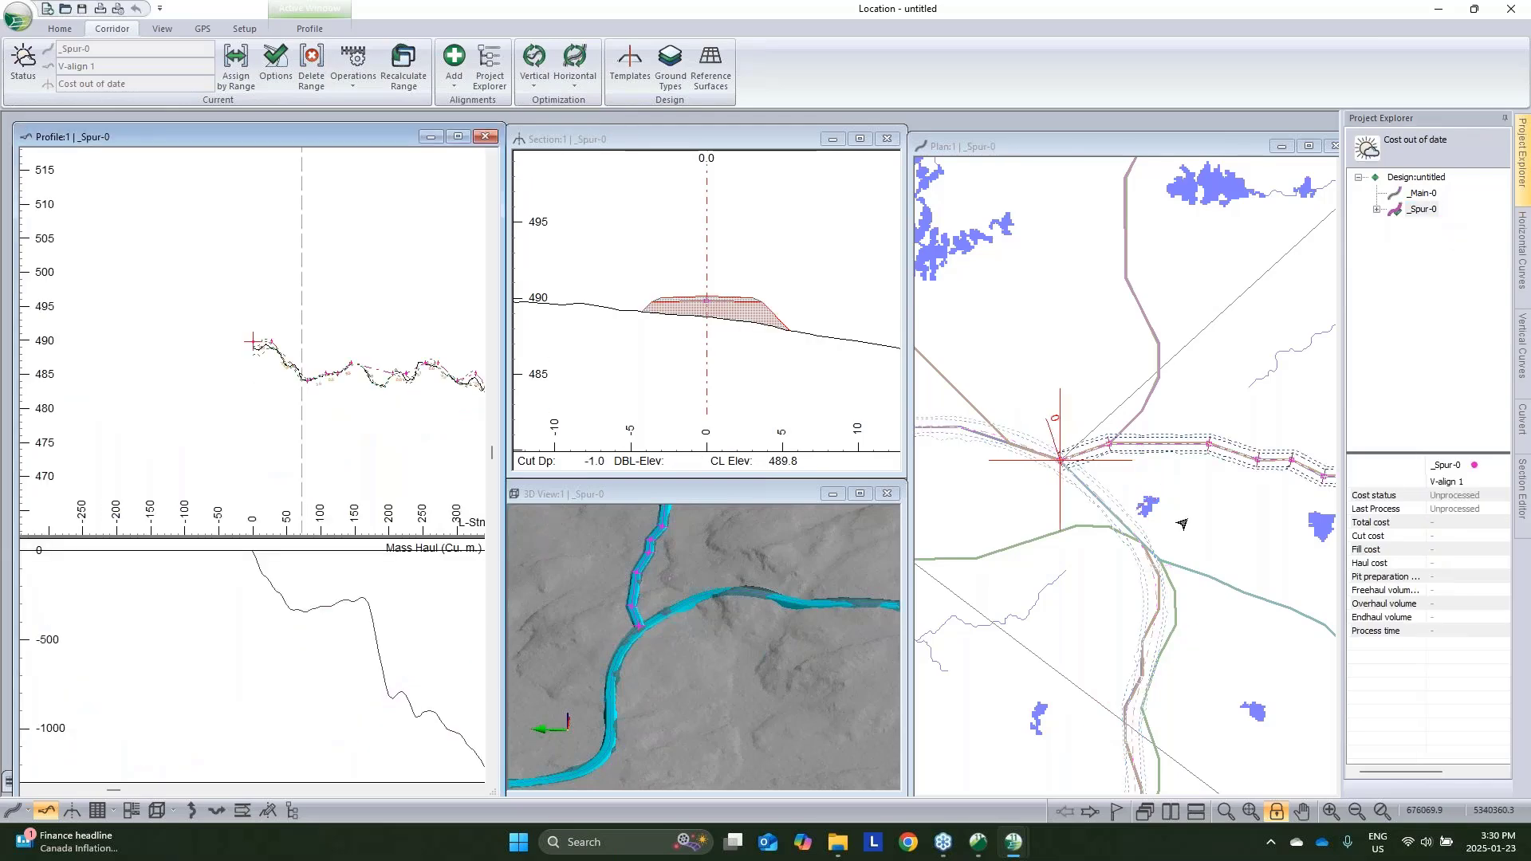
scroll(1063, 461, down, 2)
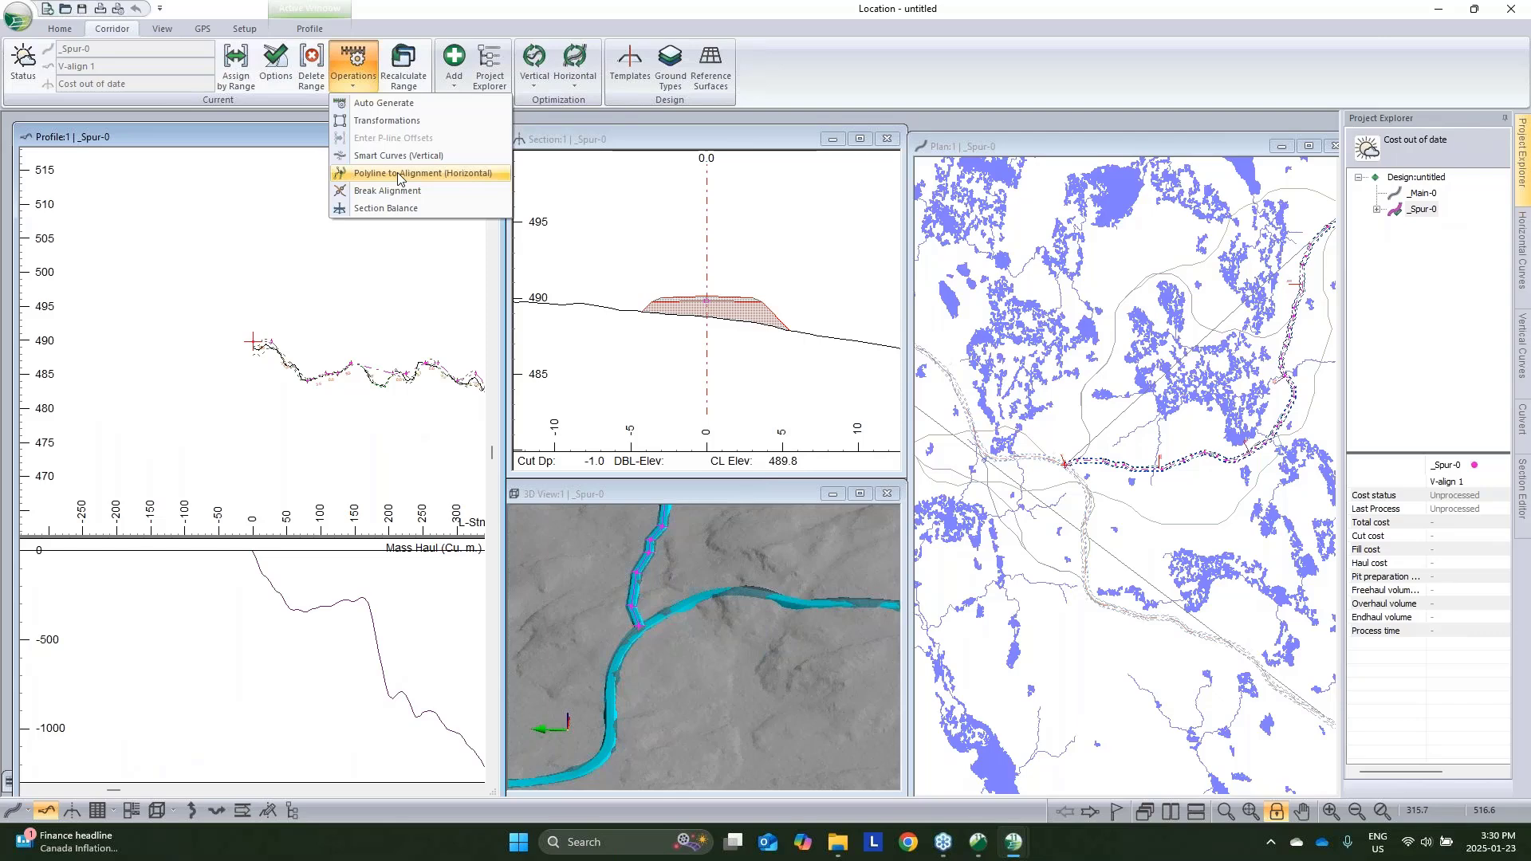
Convert the _Spur-0 polyline to a horizontal alignment with curves, stopping the search early and accepting the best solution found so far
click(399, 174)
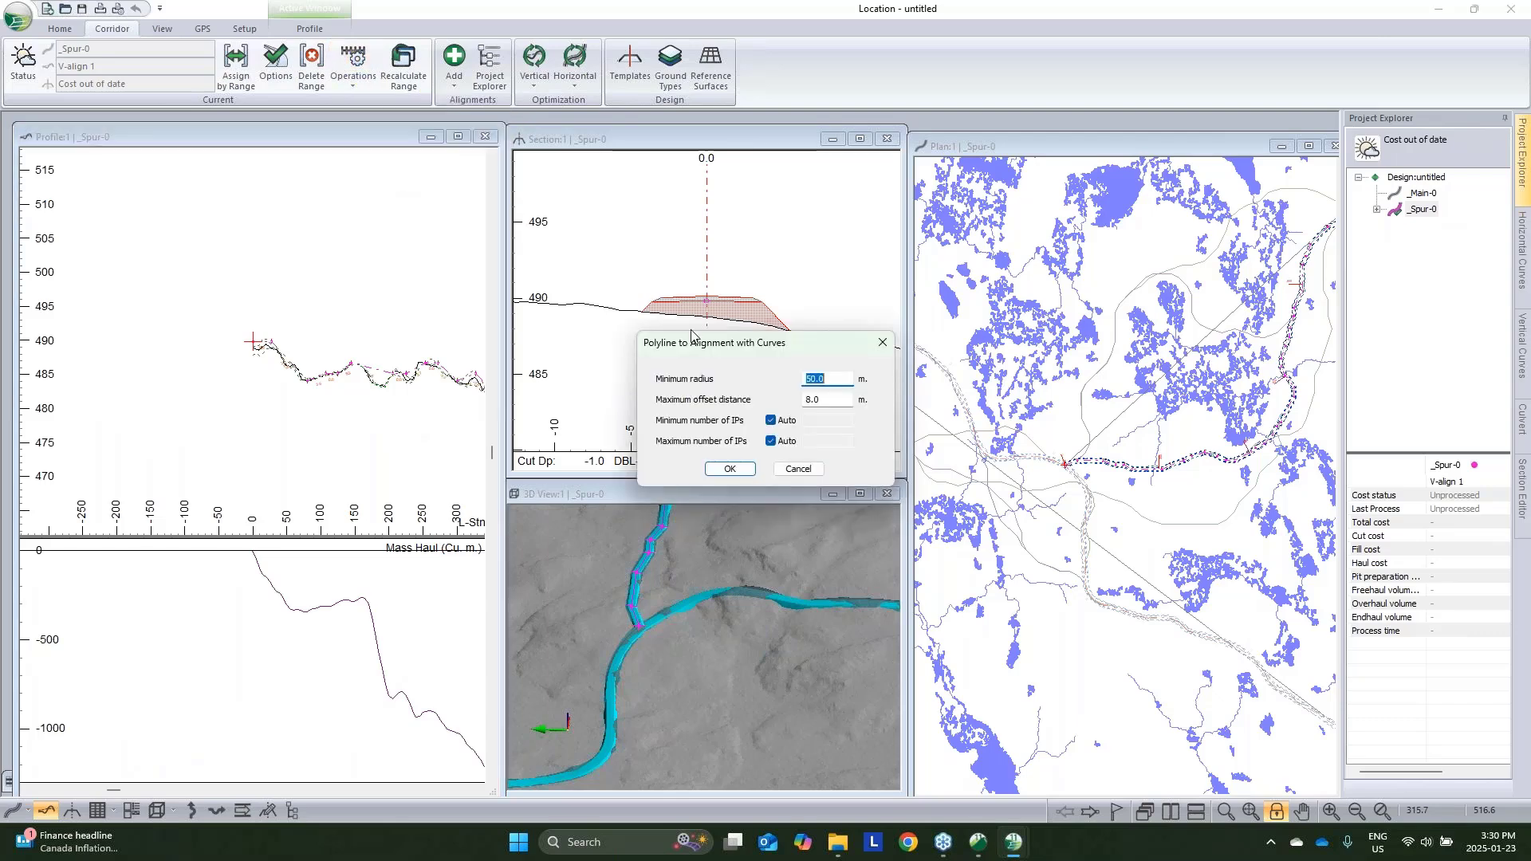
click(741, 471)
click(770, 455)
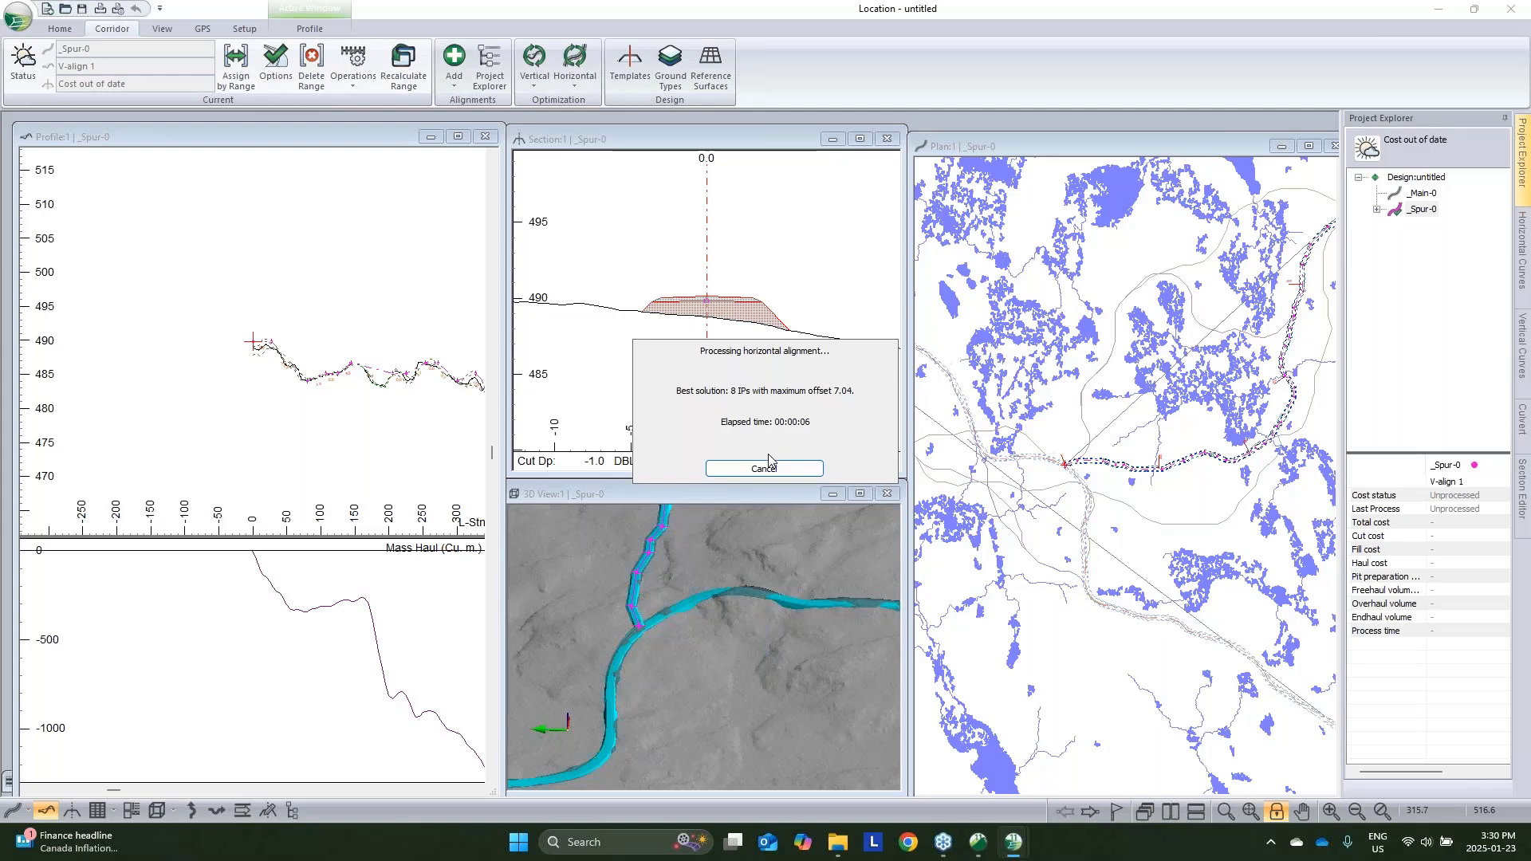
click(757, 470)
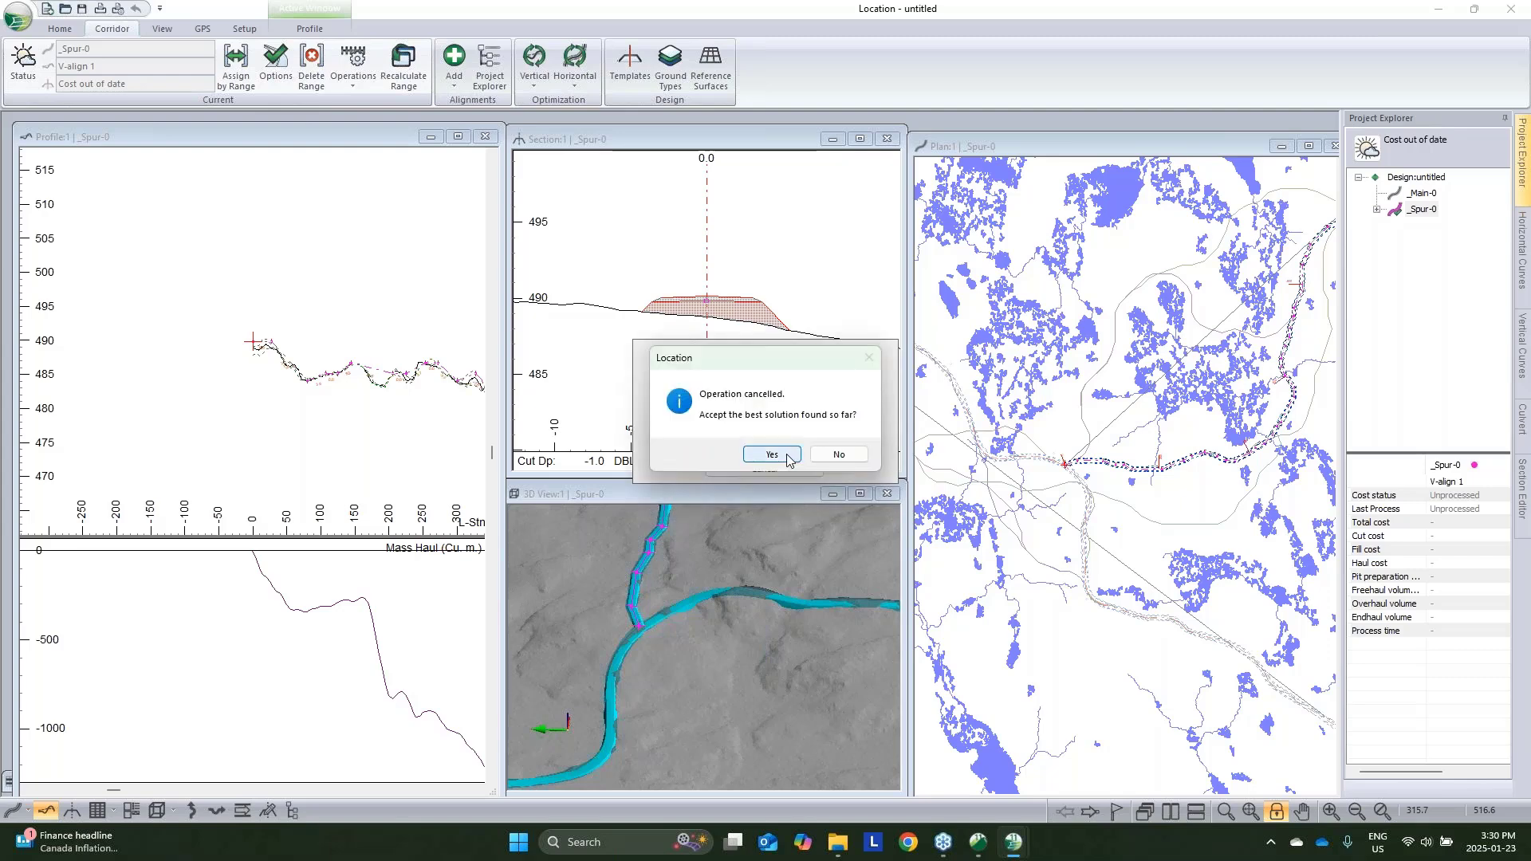
click(786, 460)
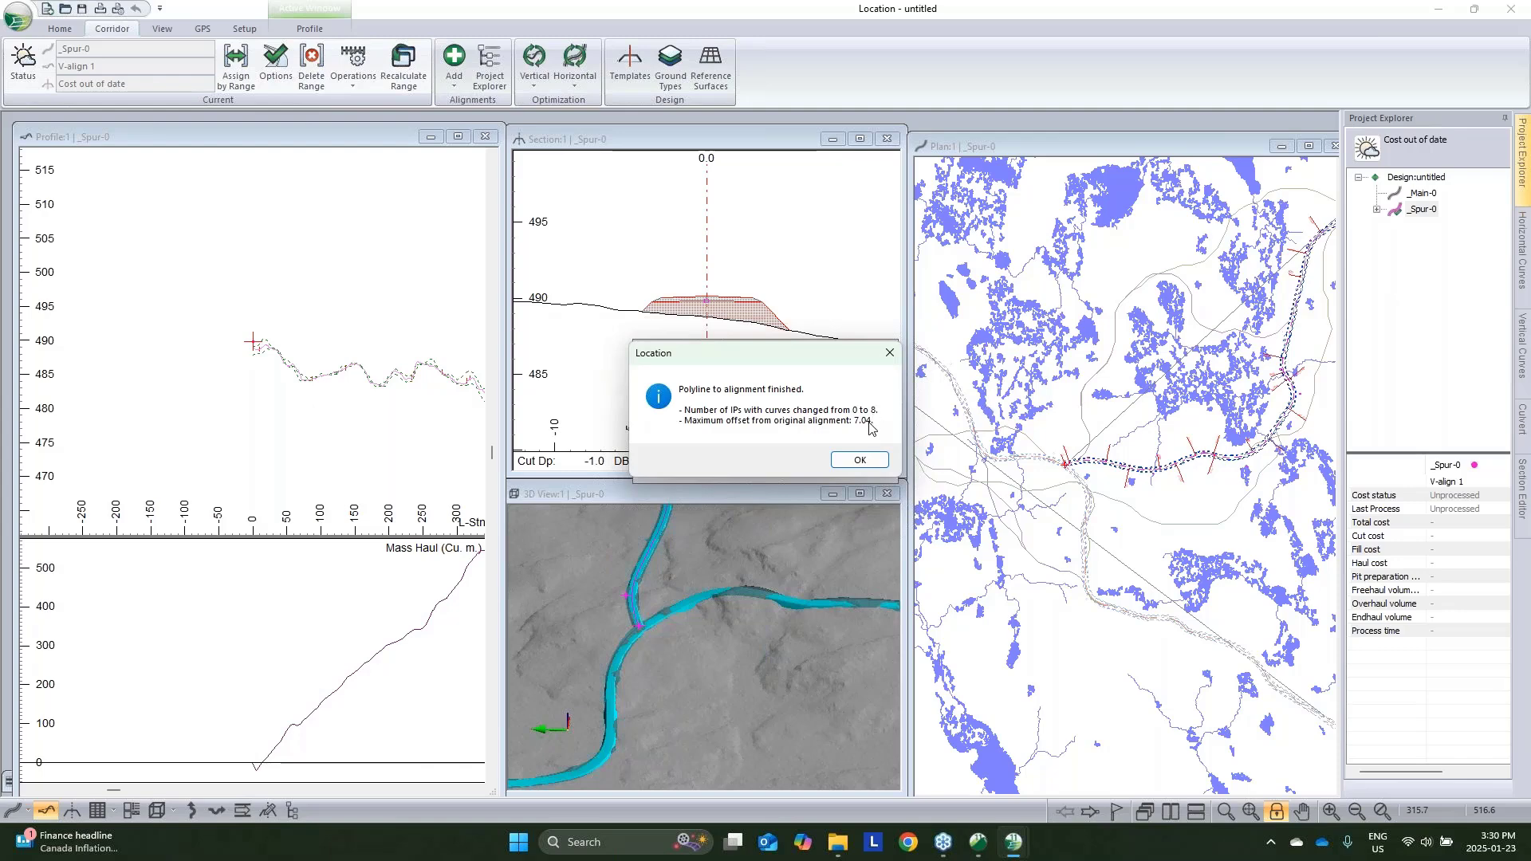
click(860, 459)
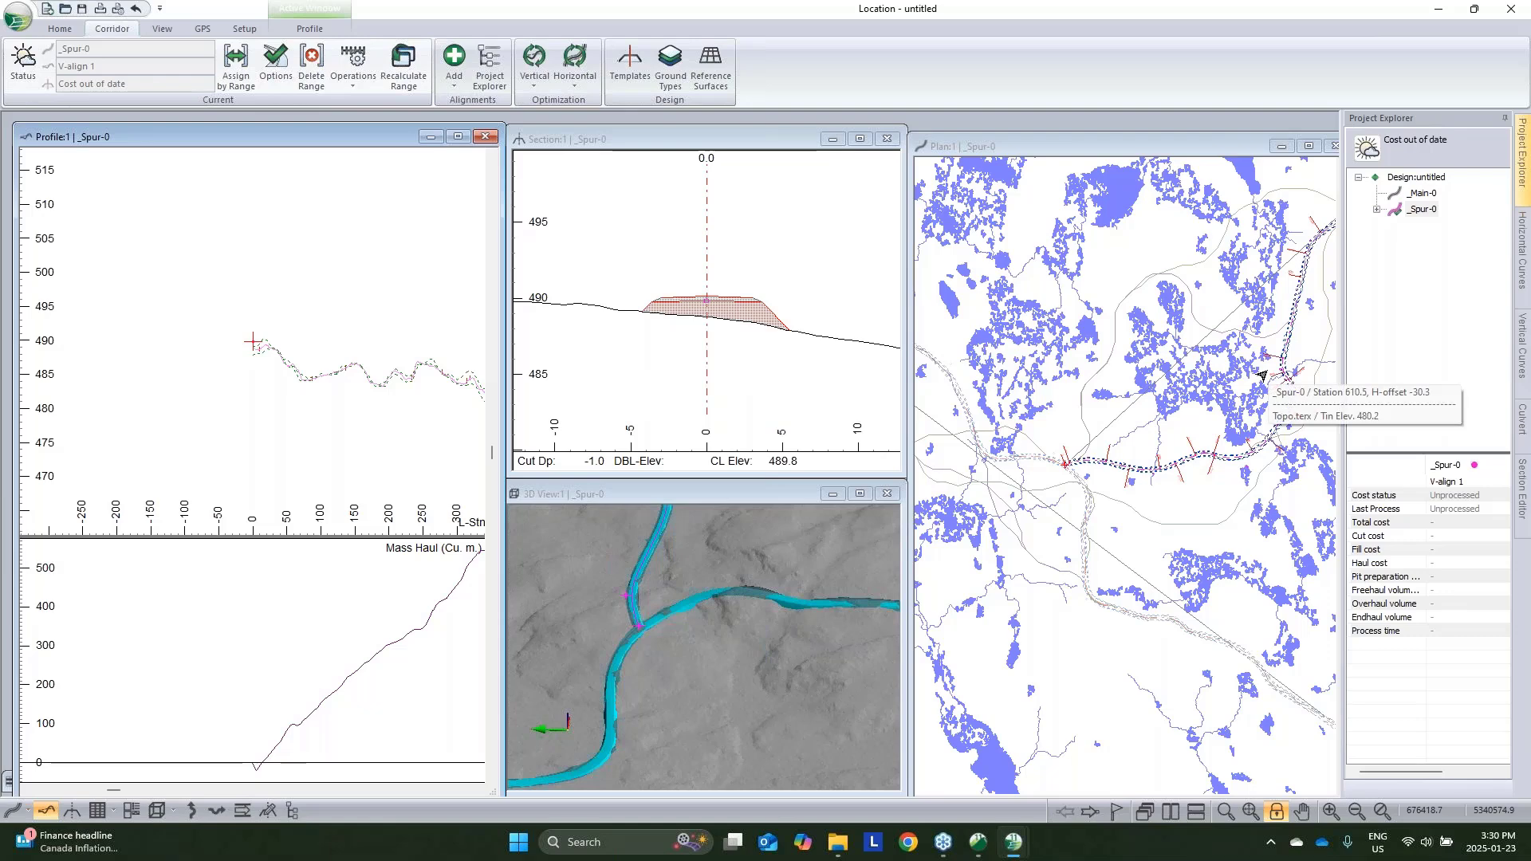
Inspect the curved _Spur-0 alignment in plan, and its start at station 0 in profile and at the main road junction
middle_drag(1284, 226, 1219, 264)
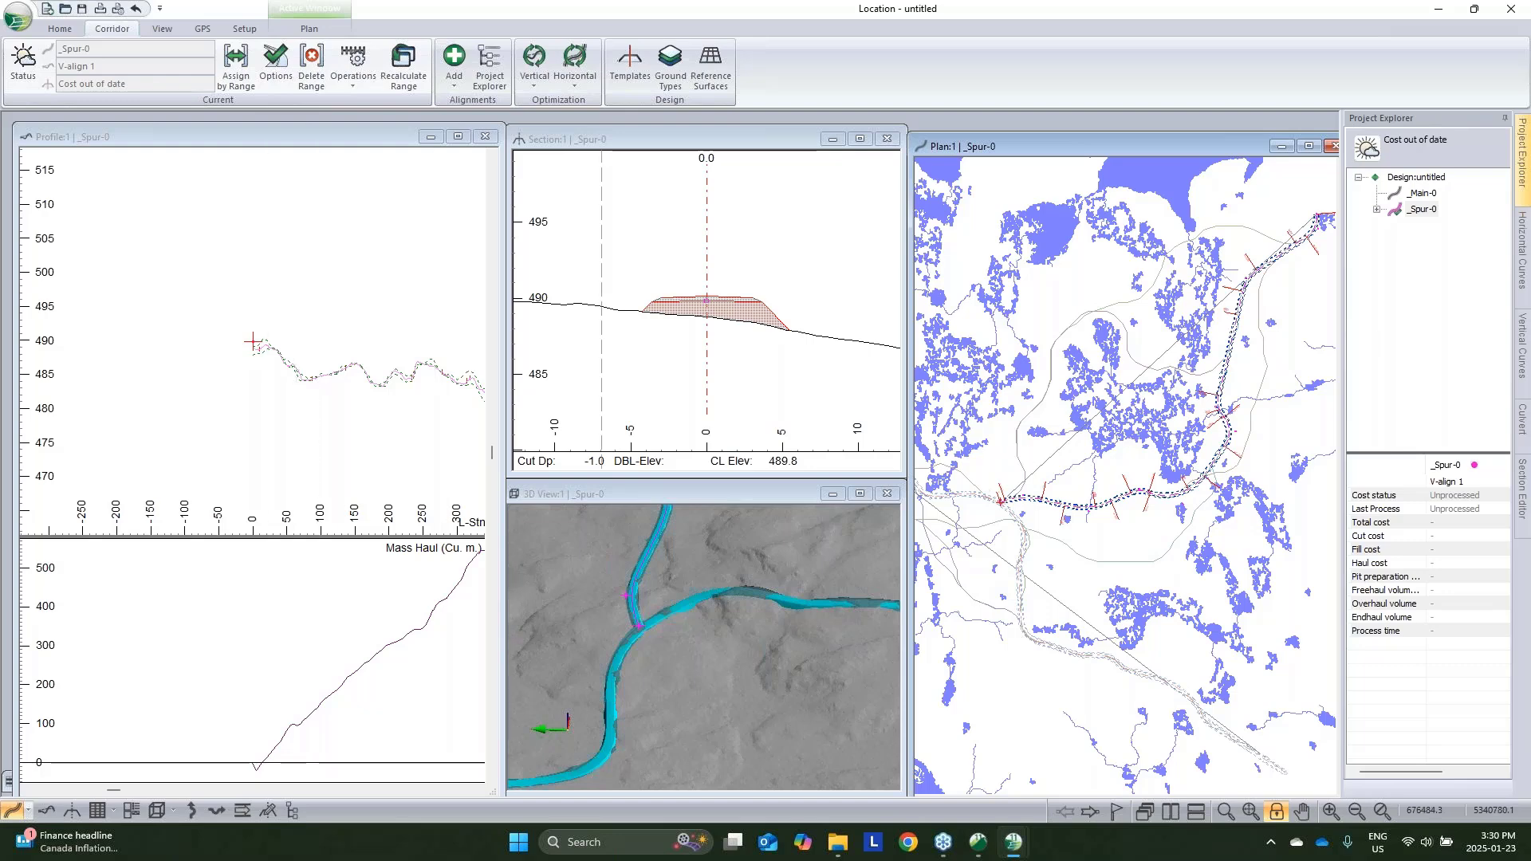
scroll(240, 335, up, 3)
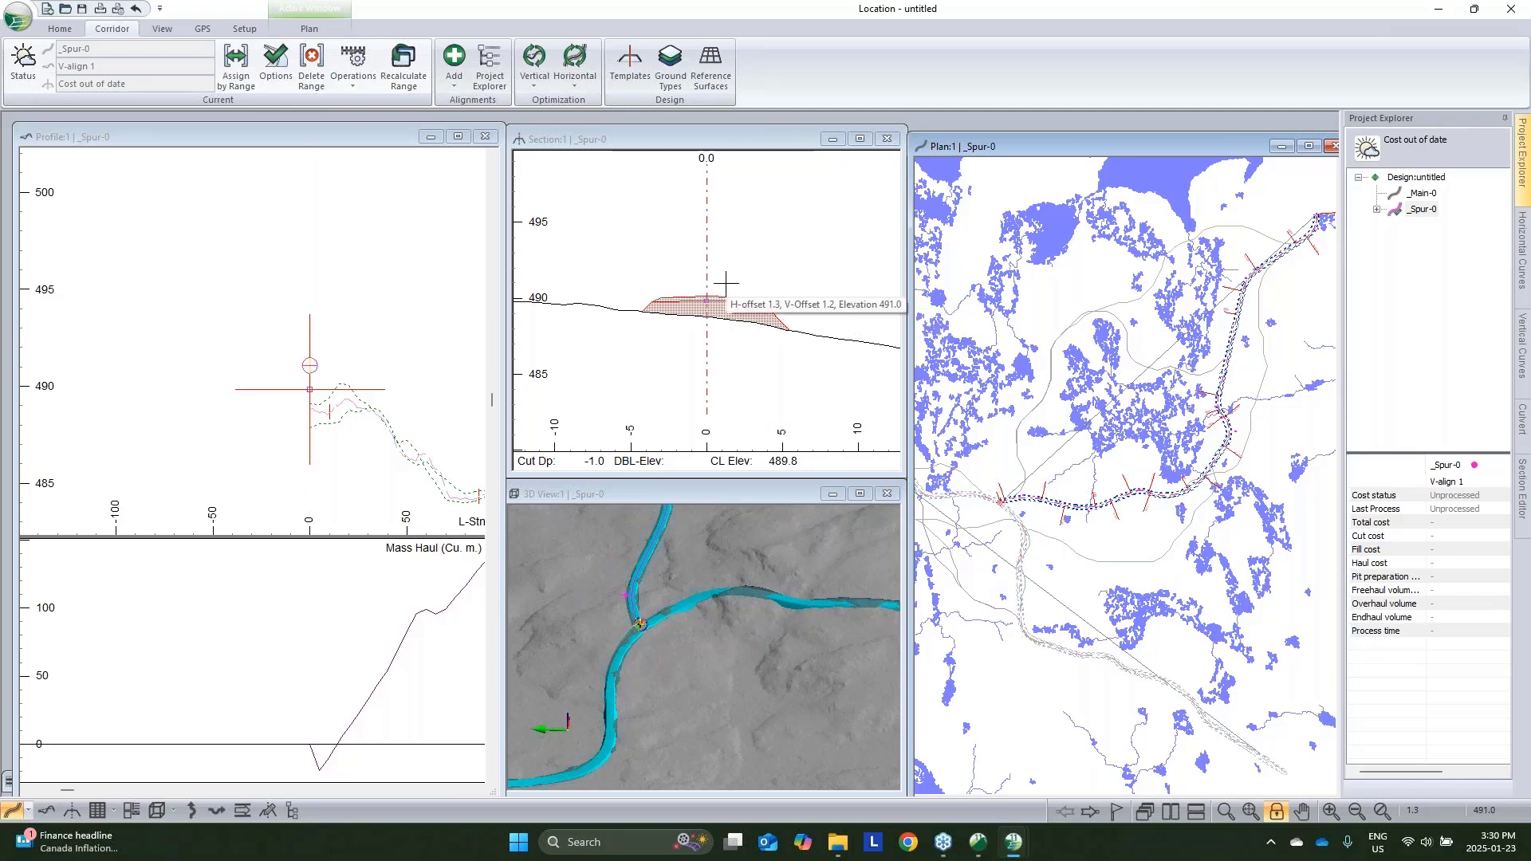
click(386, 396)
right_click(211, 312)
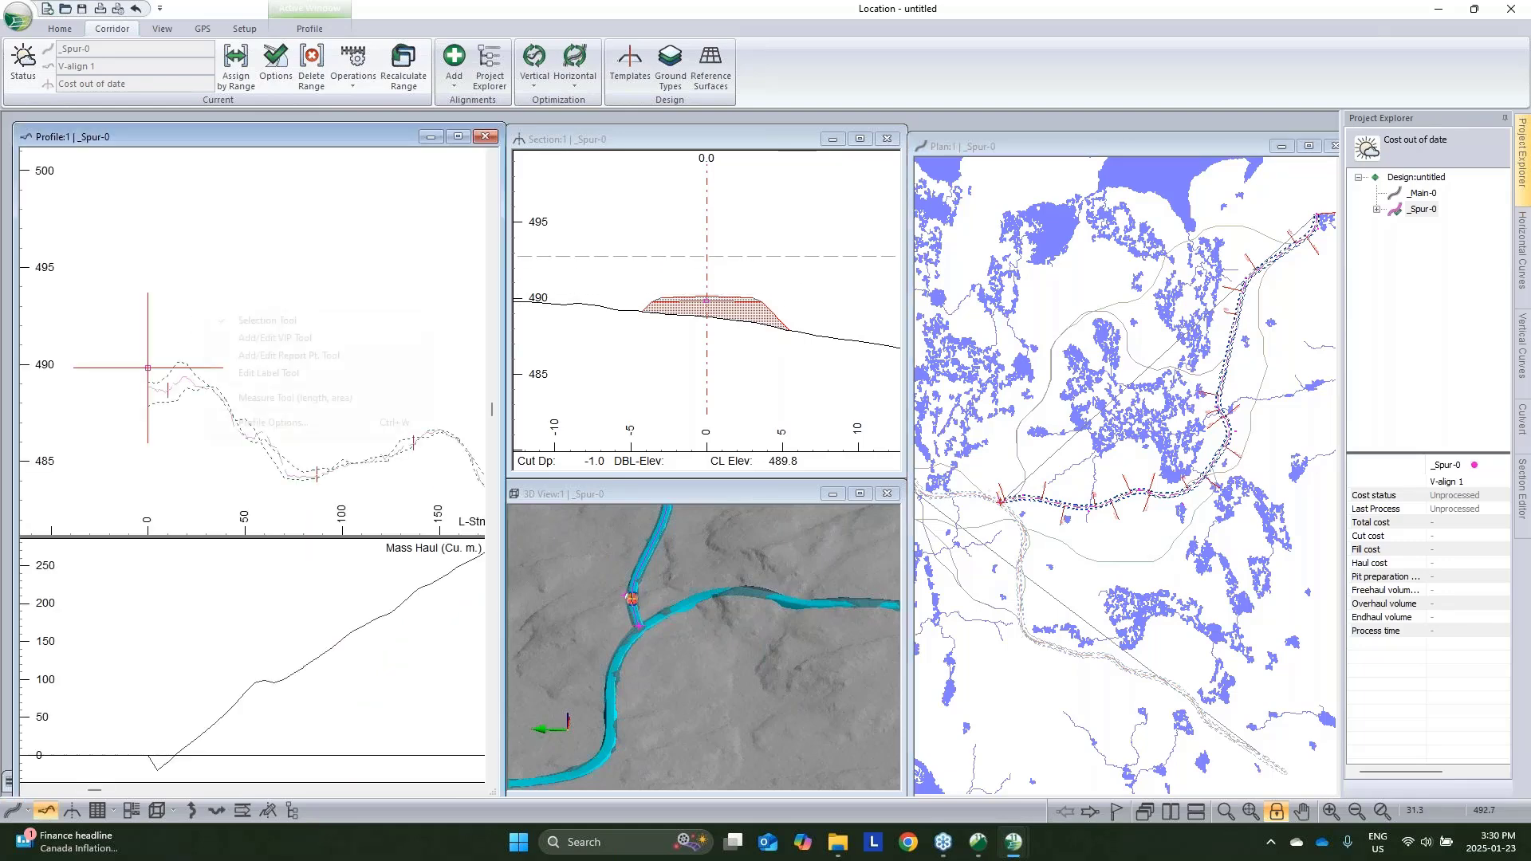
click(222, 300)
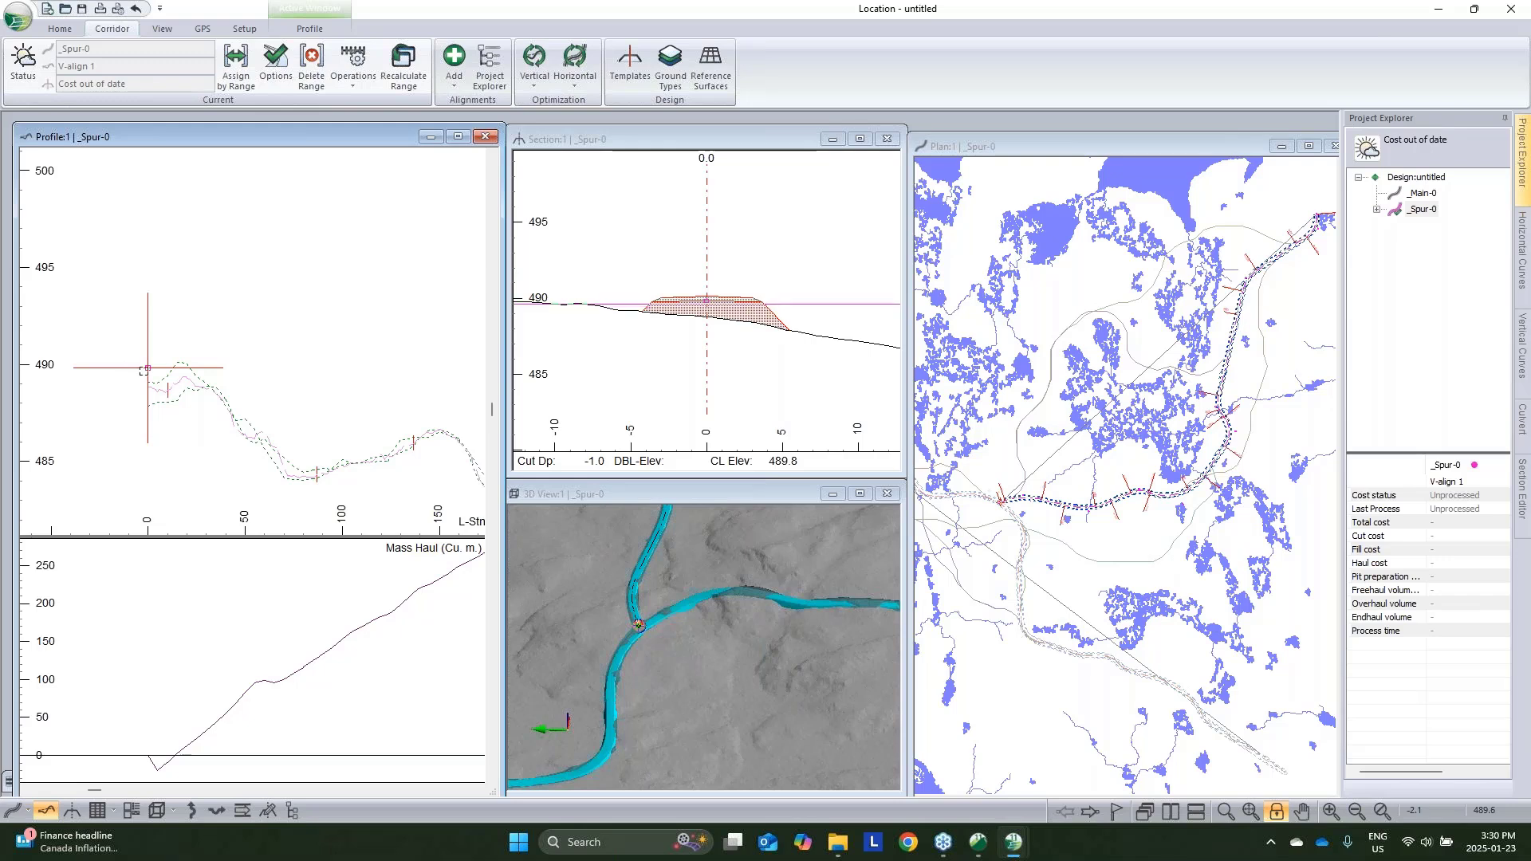
mouse_move(144, 371)
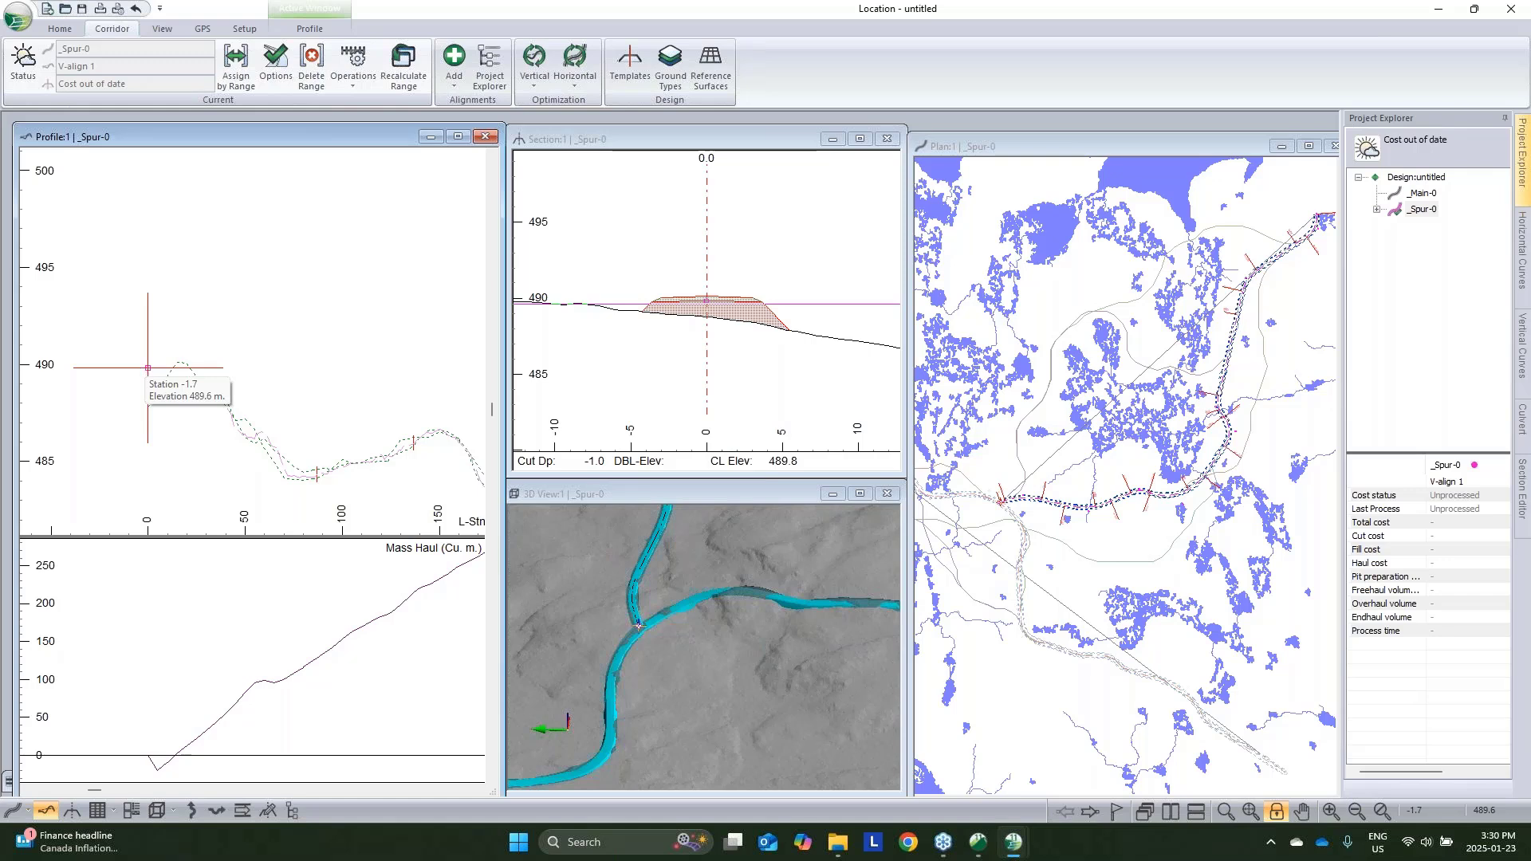
right_click(251, 338)
click(293, 350)
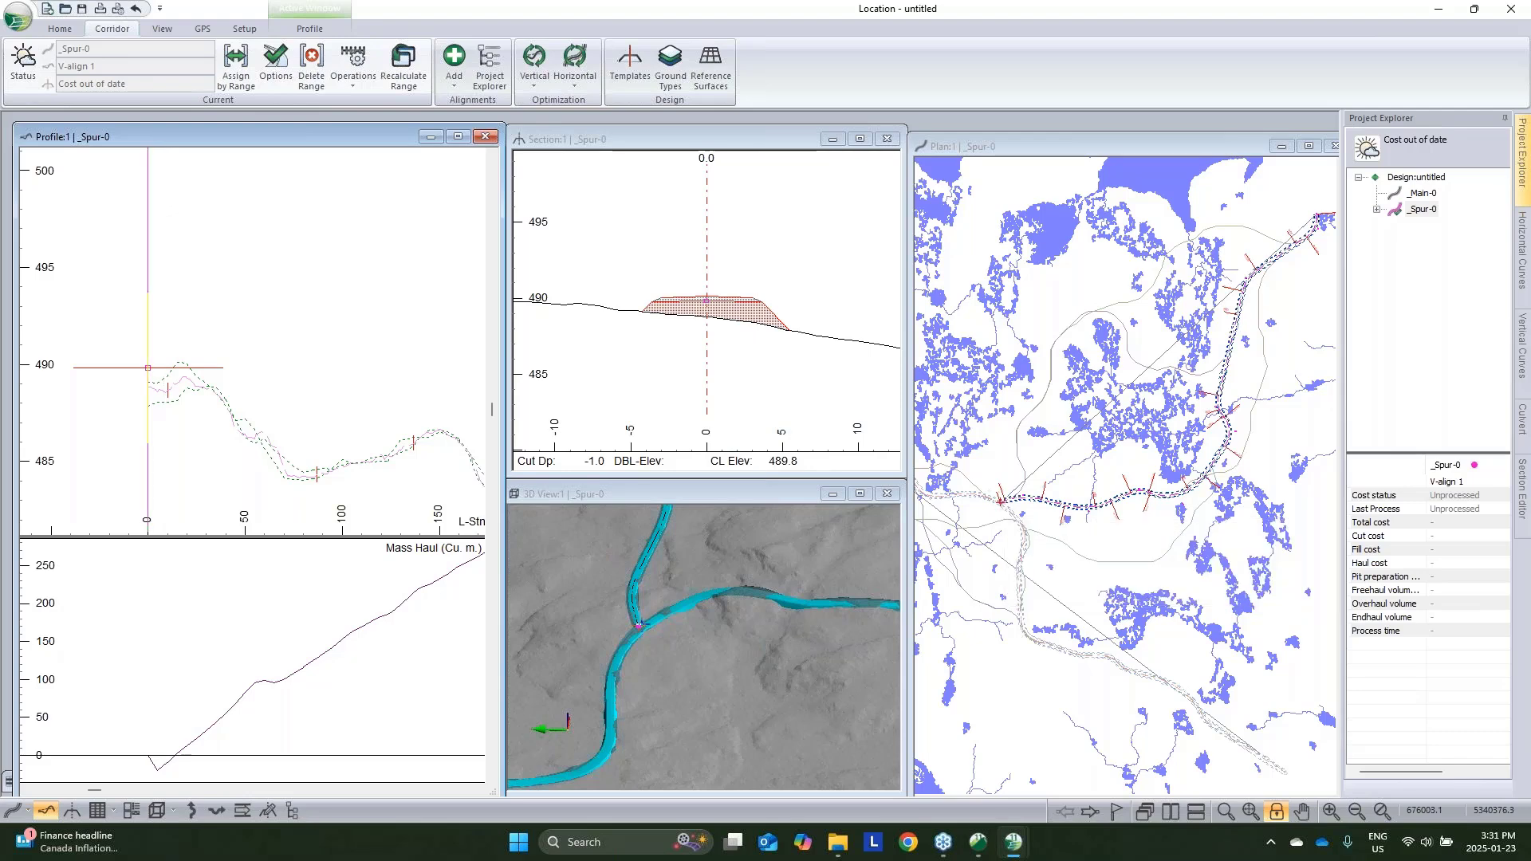
scroll(1005, 494, up, 6)
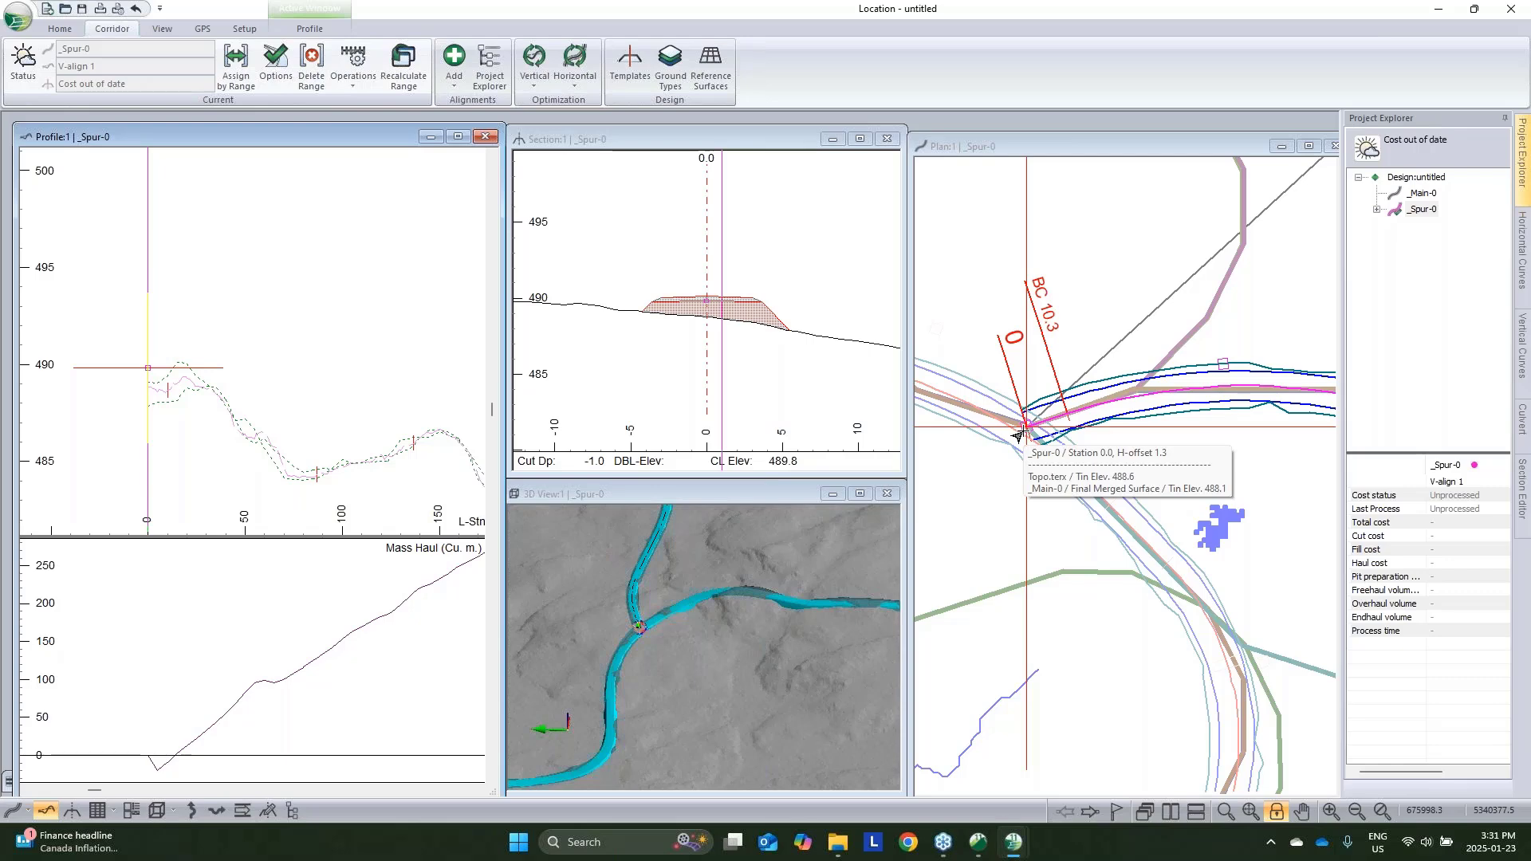
Include the _Main-0 Final Merged Surface among the profile's reference surfaces and recalculate the current alignment's cross-sections and corridor surfaces
right_click(174, 320)
click(295, 426)
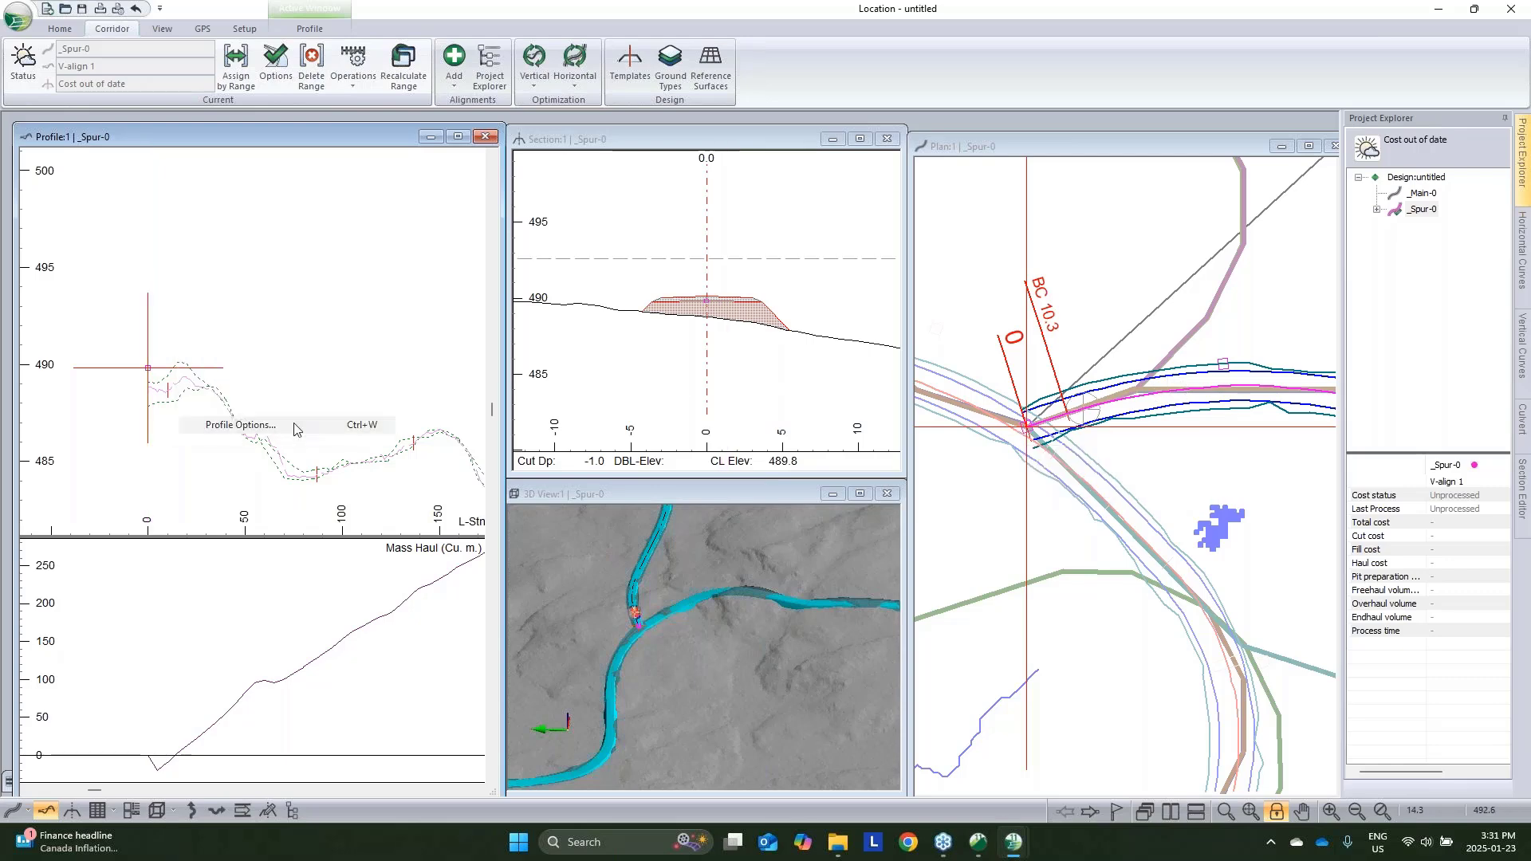
click(723, 461)
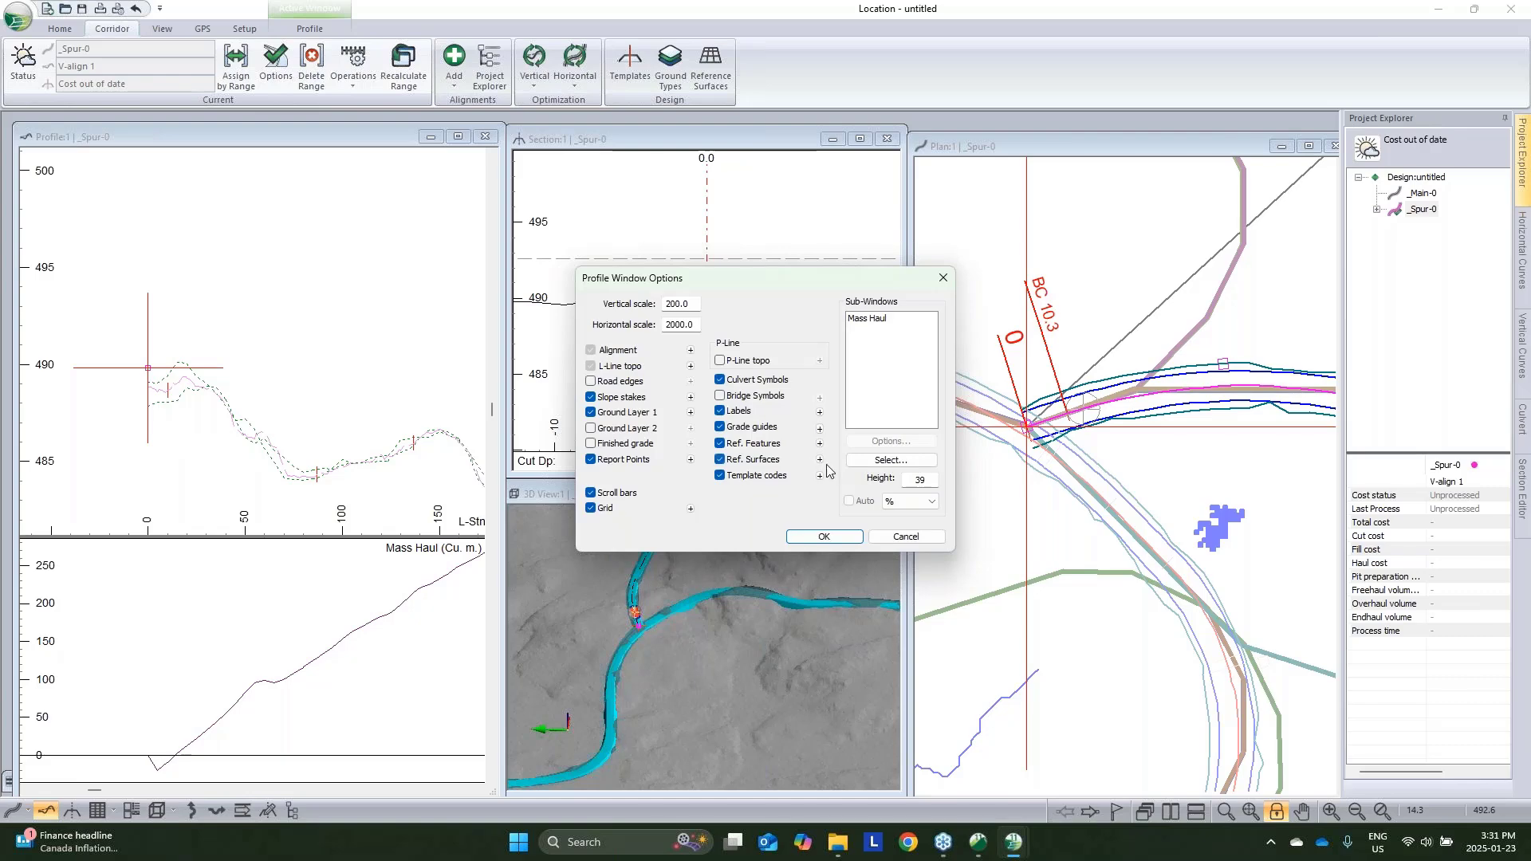
click(820, 460)
click(691, 337)
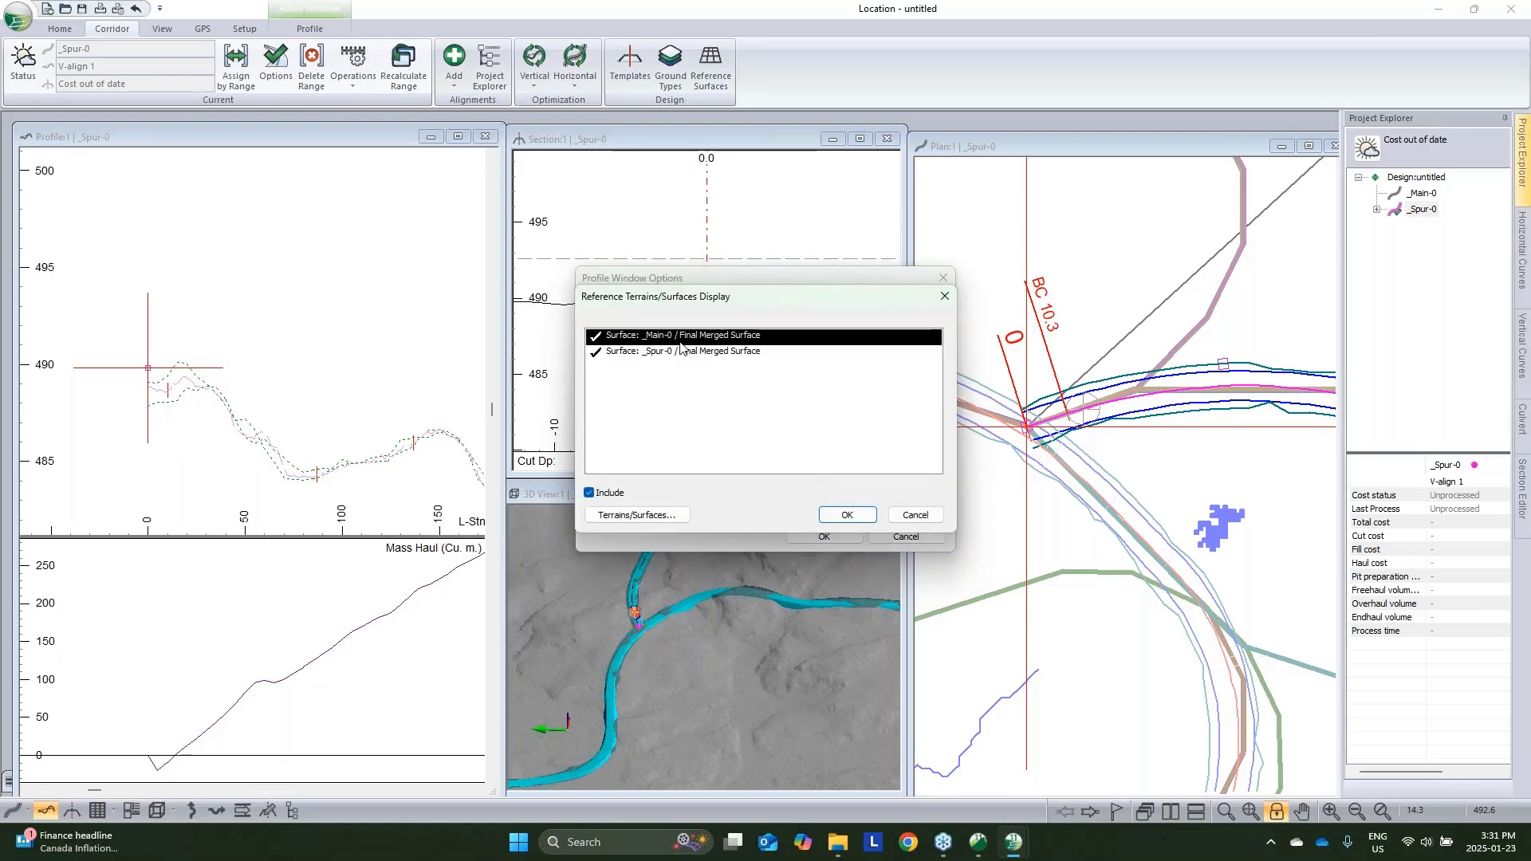
click(677, 354)
click(850, 515)
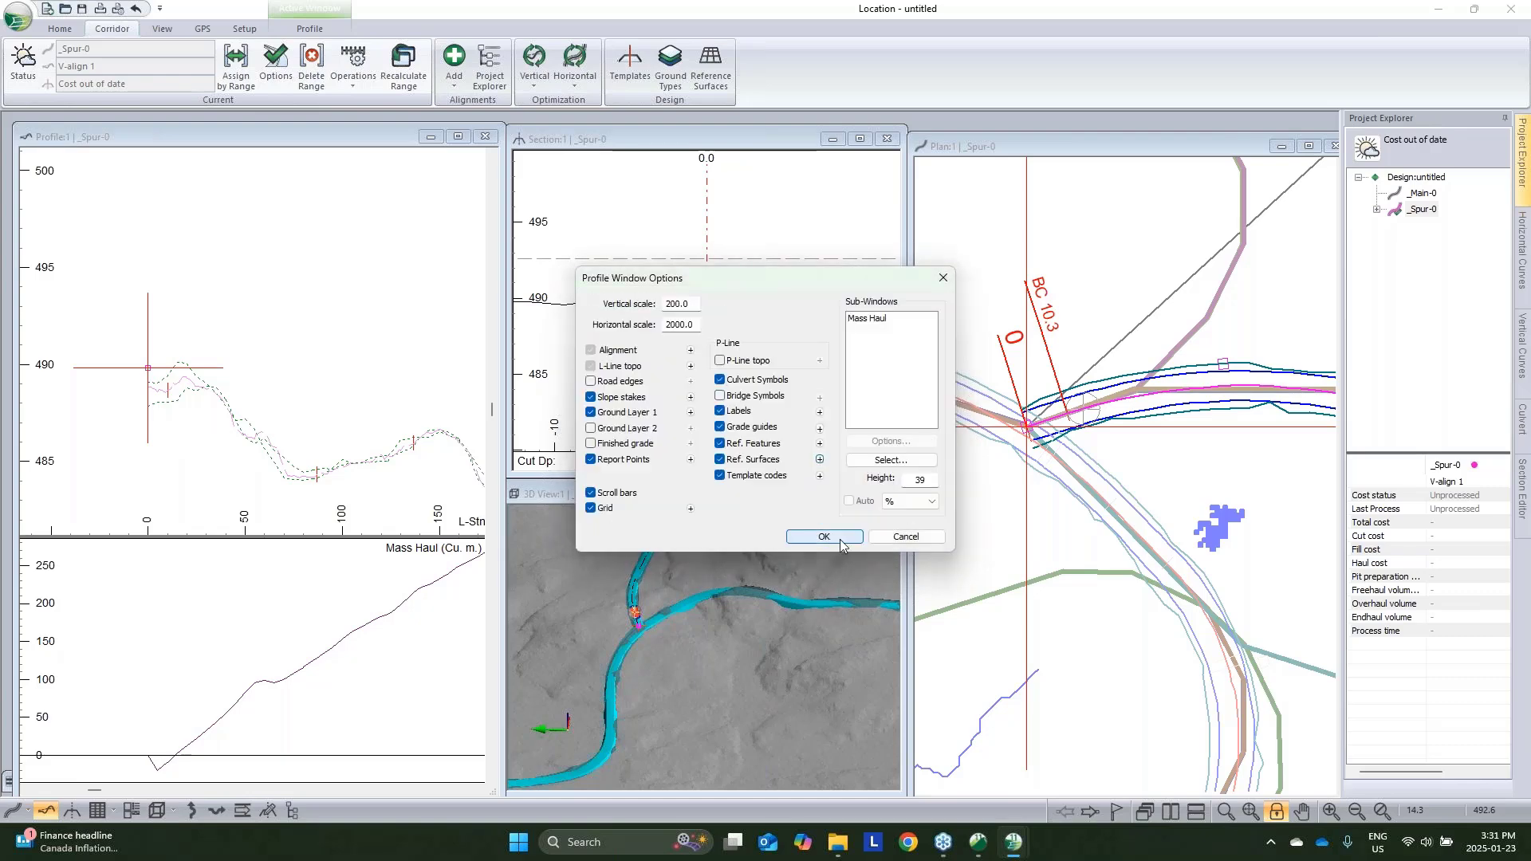
click(840, 544)
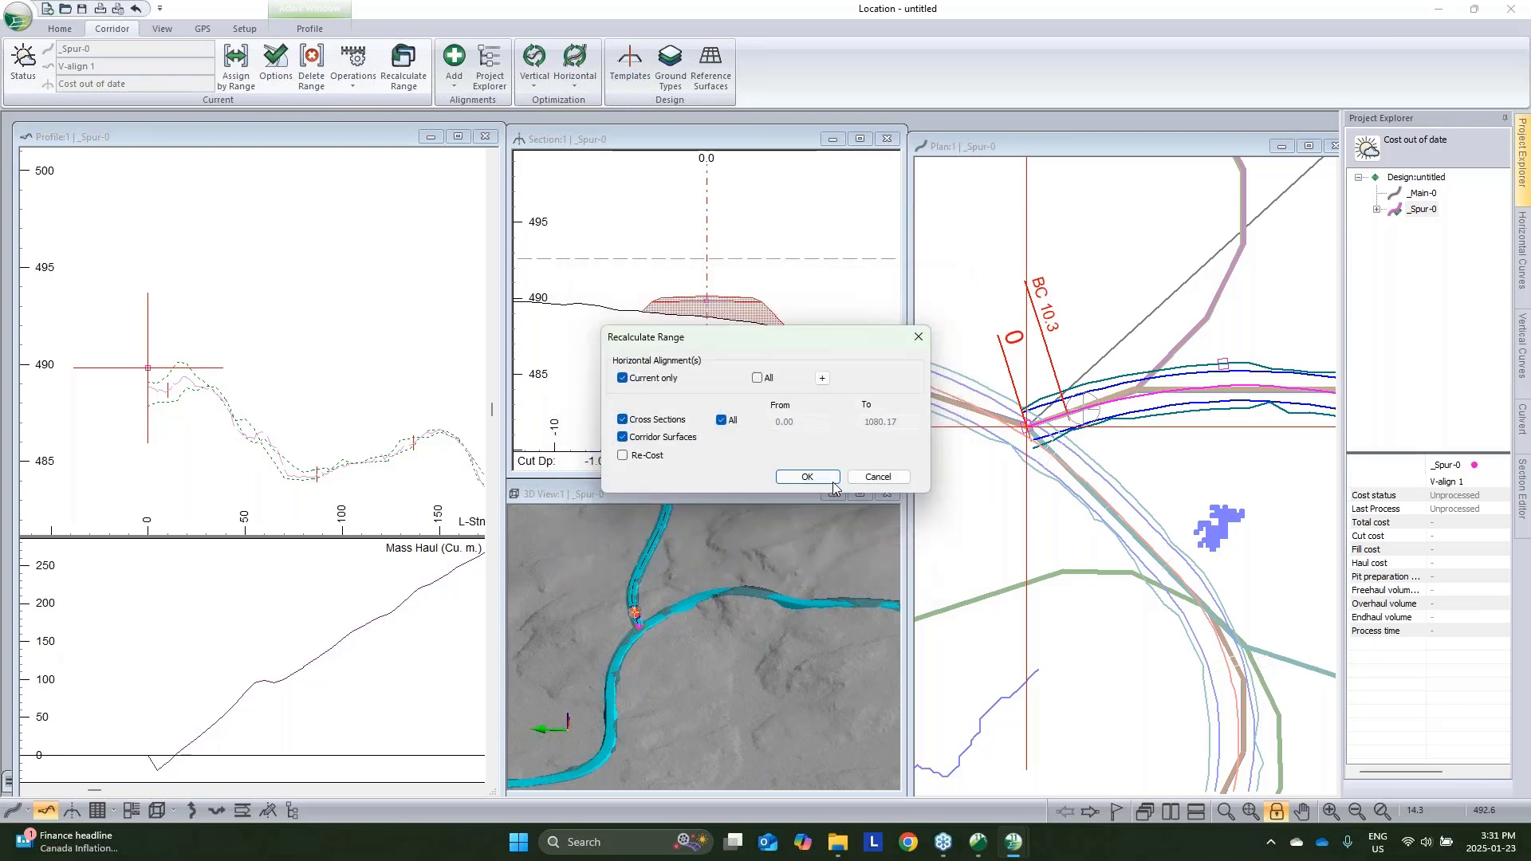
click(830, 479)
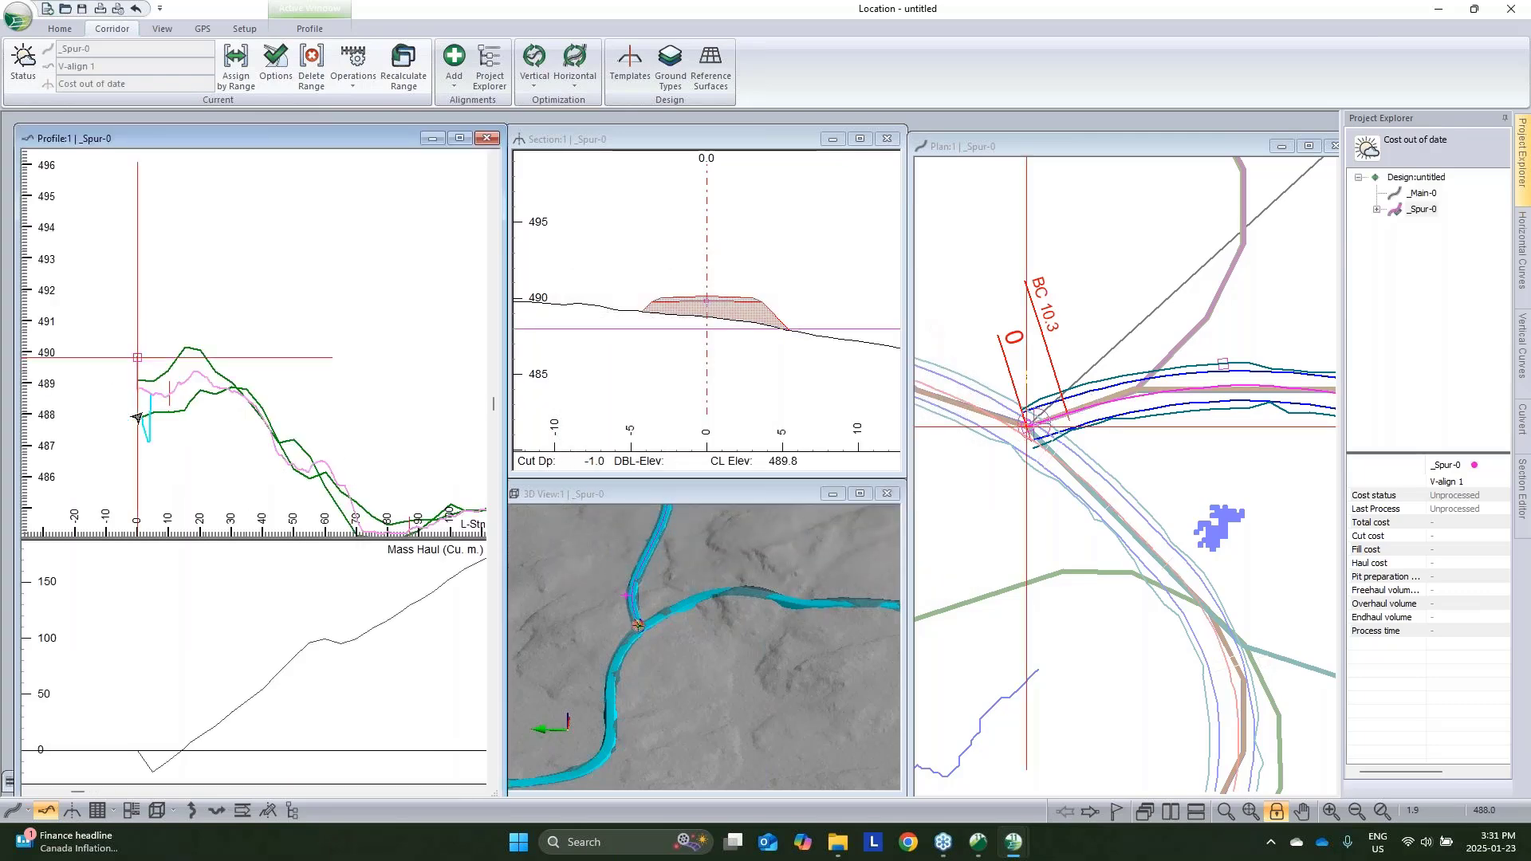
Examine the _Main-0 merged surface in the _Spur-0 profile around station 0
scroll(138, 418, up, 2)
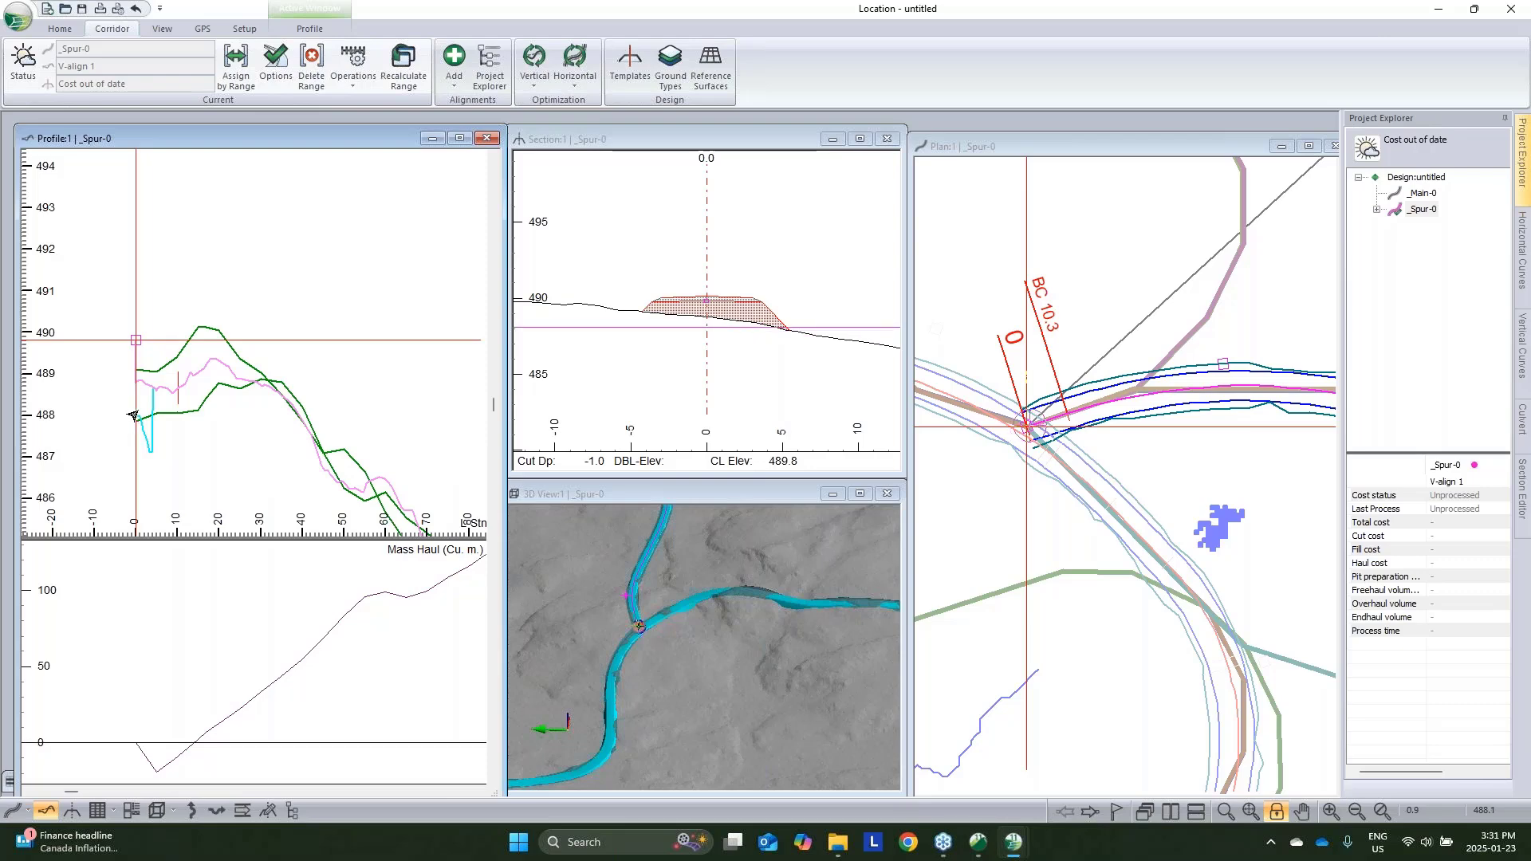
right_click(217, 278)
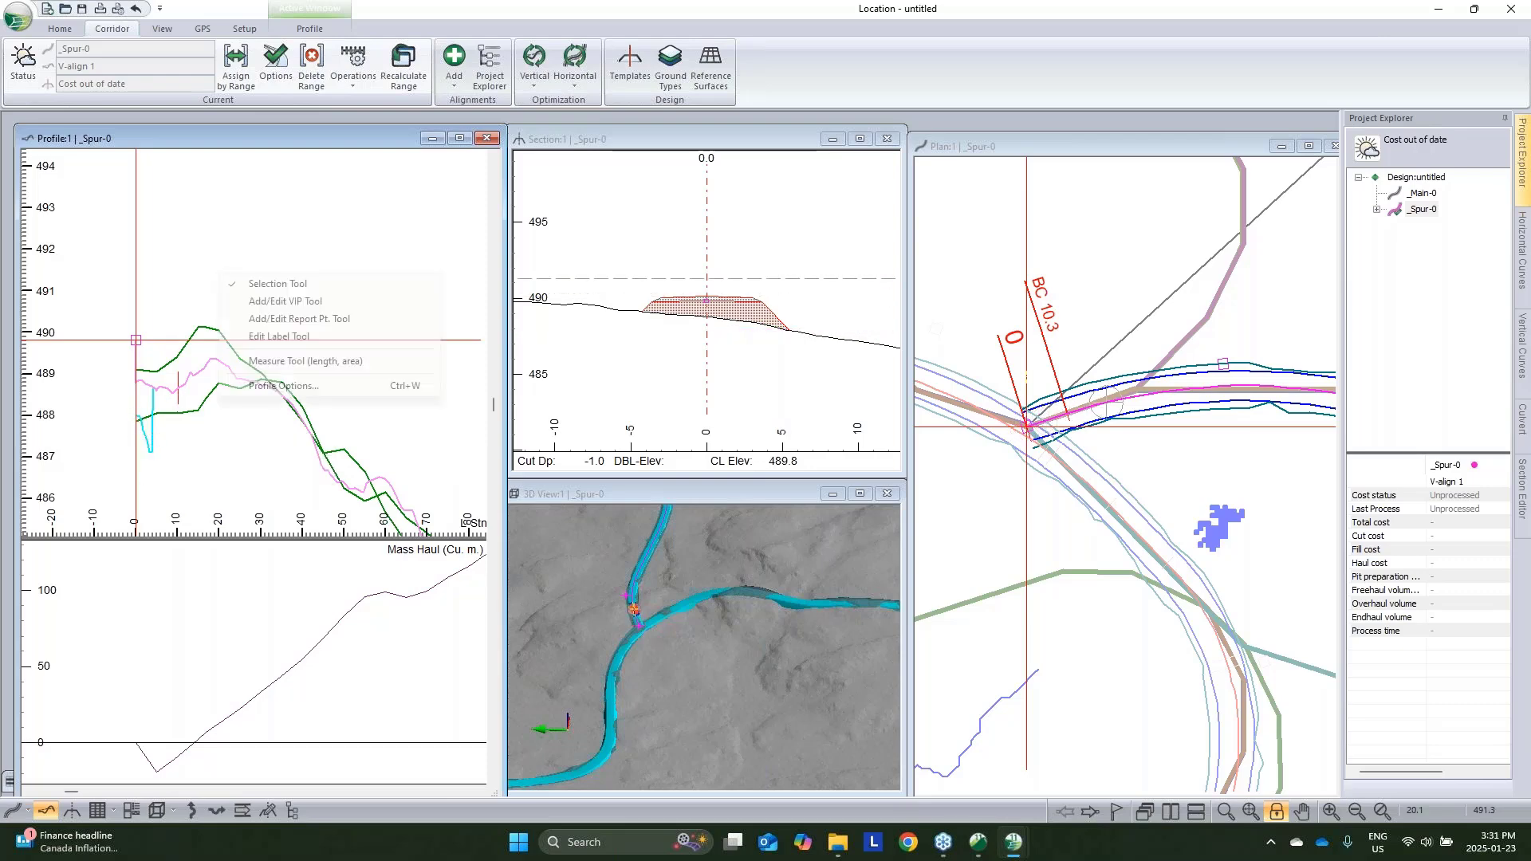
click(283, 386)
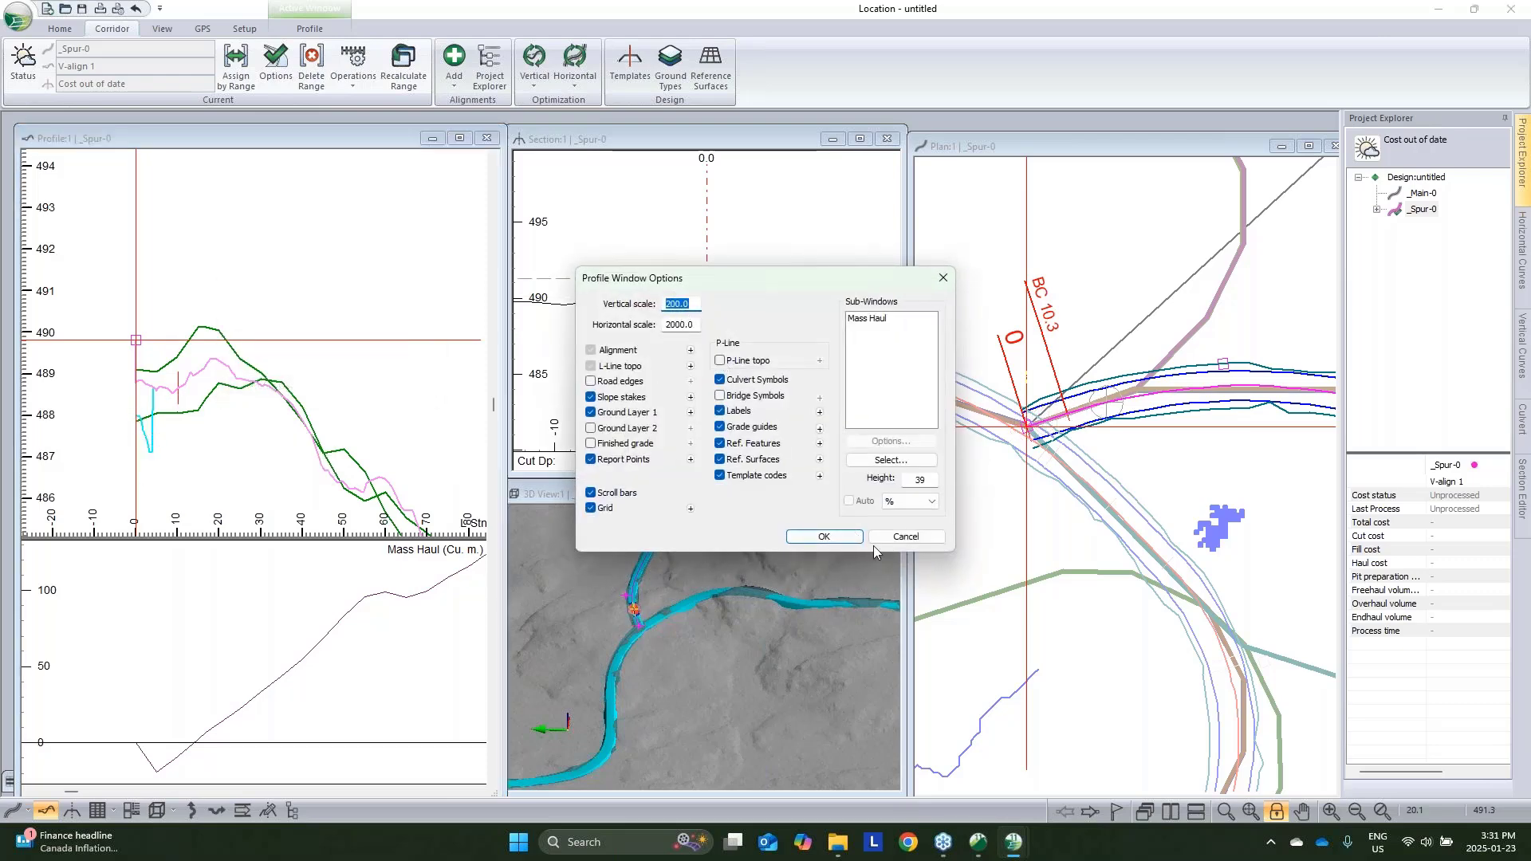
click(882, 539)
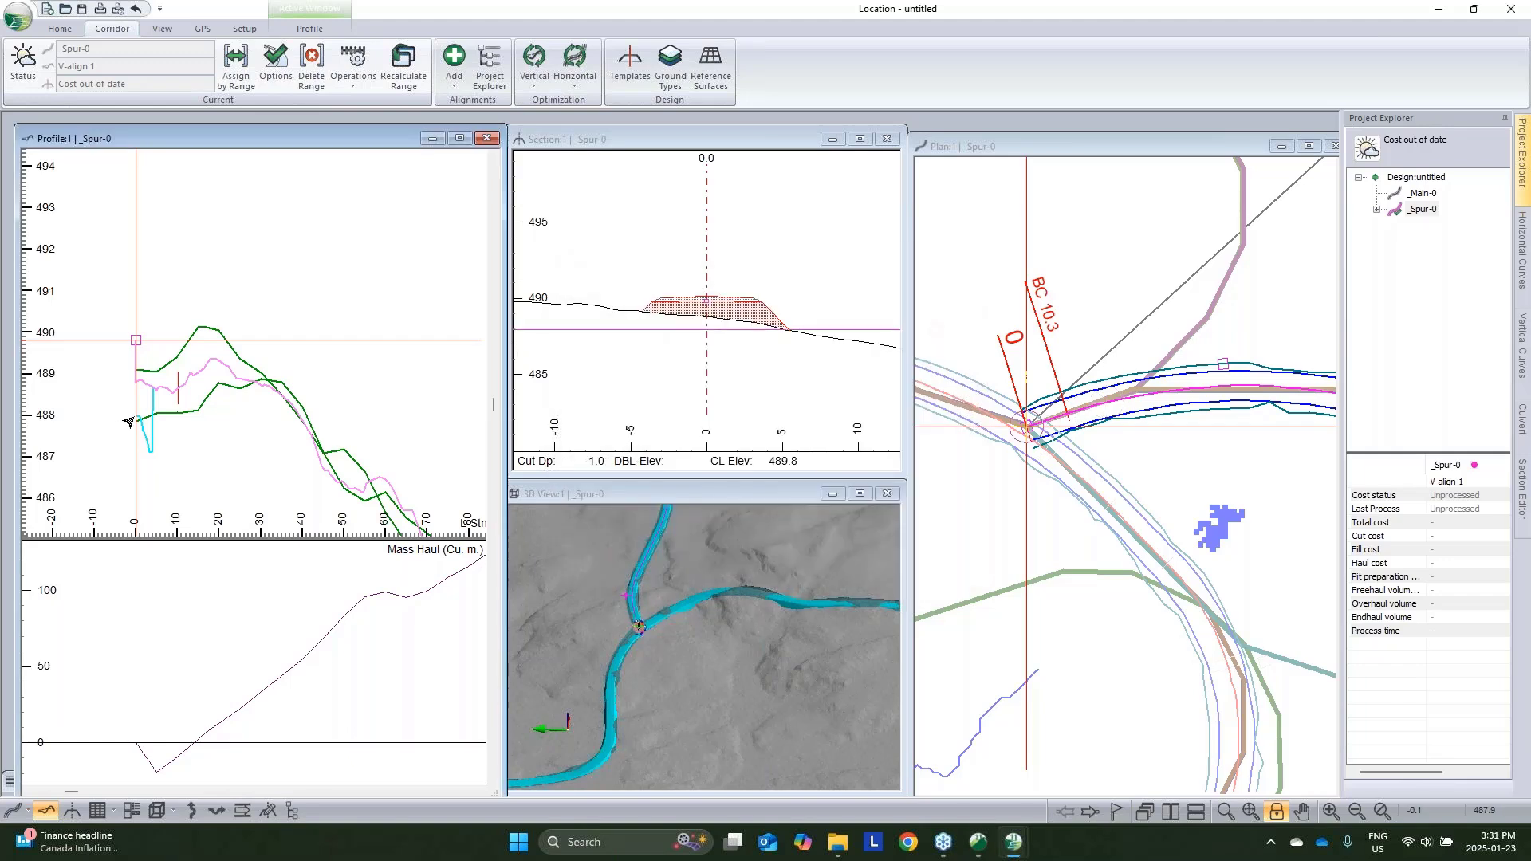
mouse_move(129, 422)
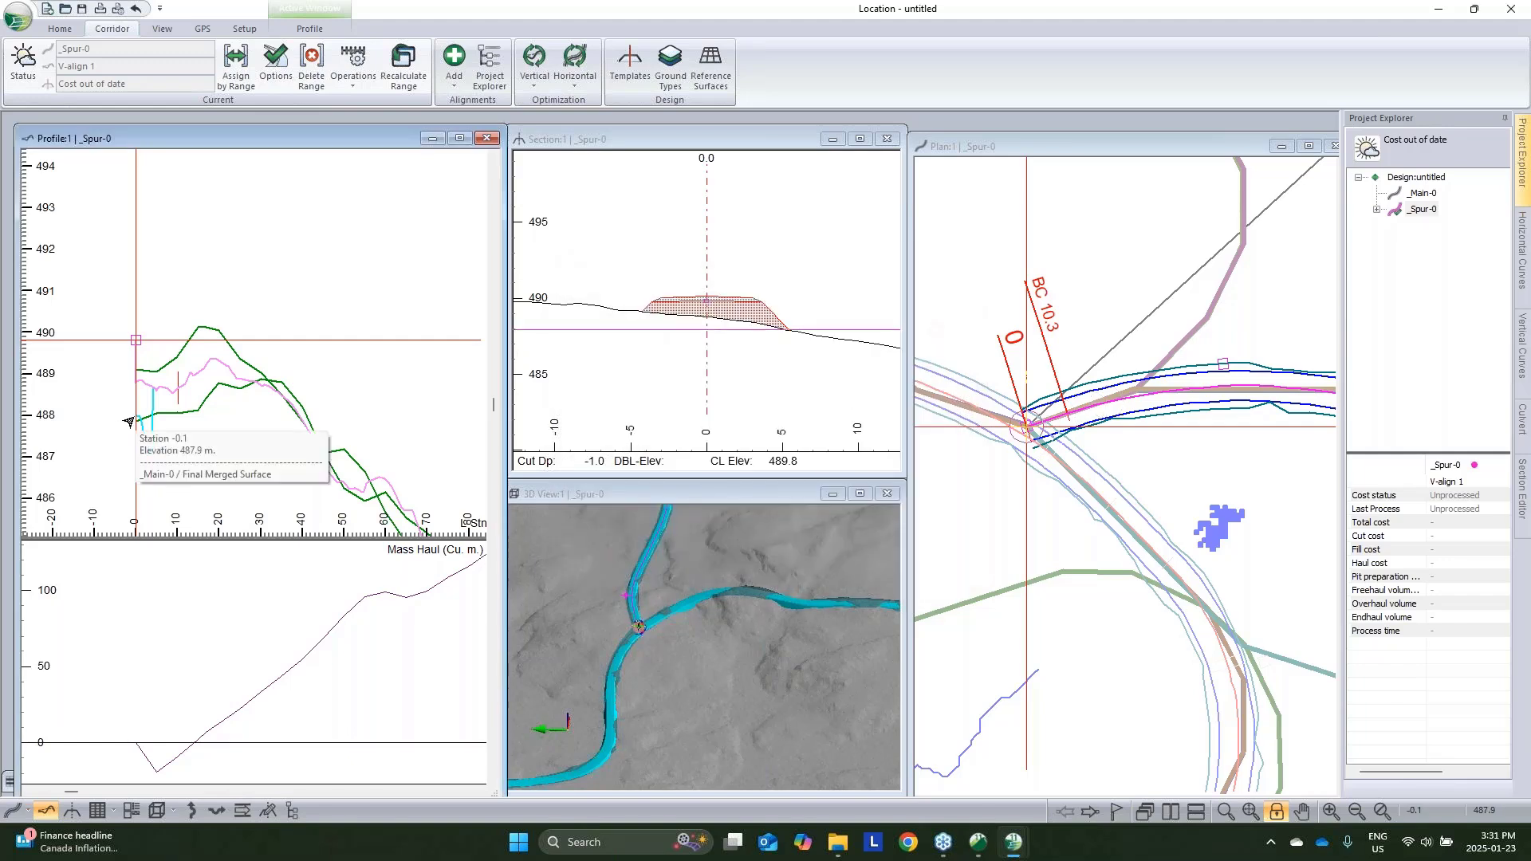
drag(129, 422, 144, 454)
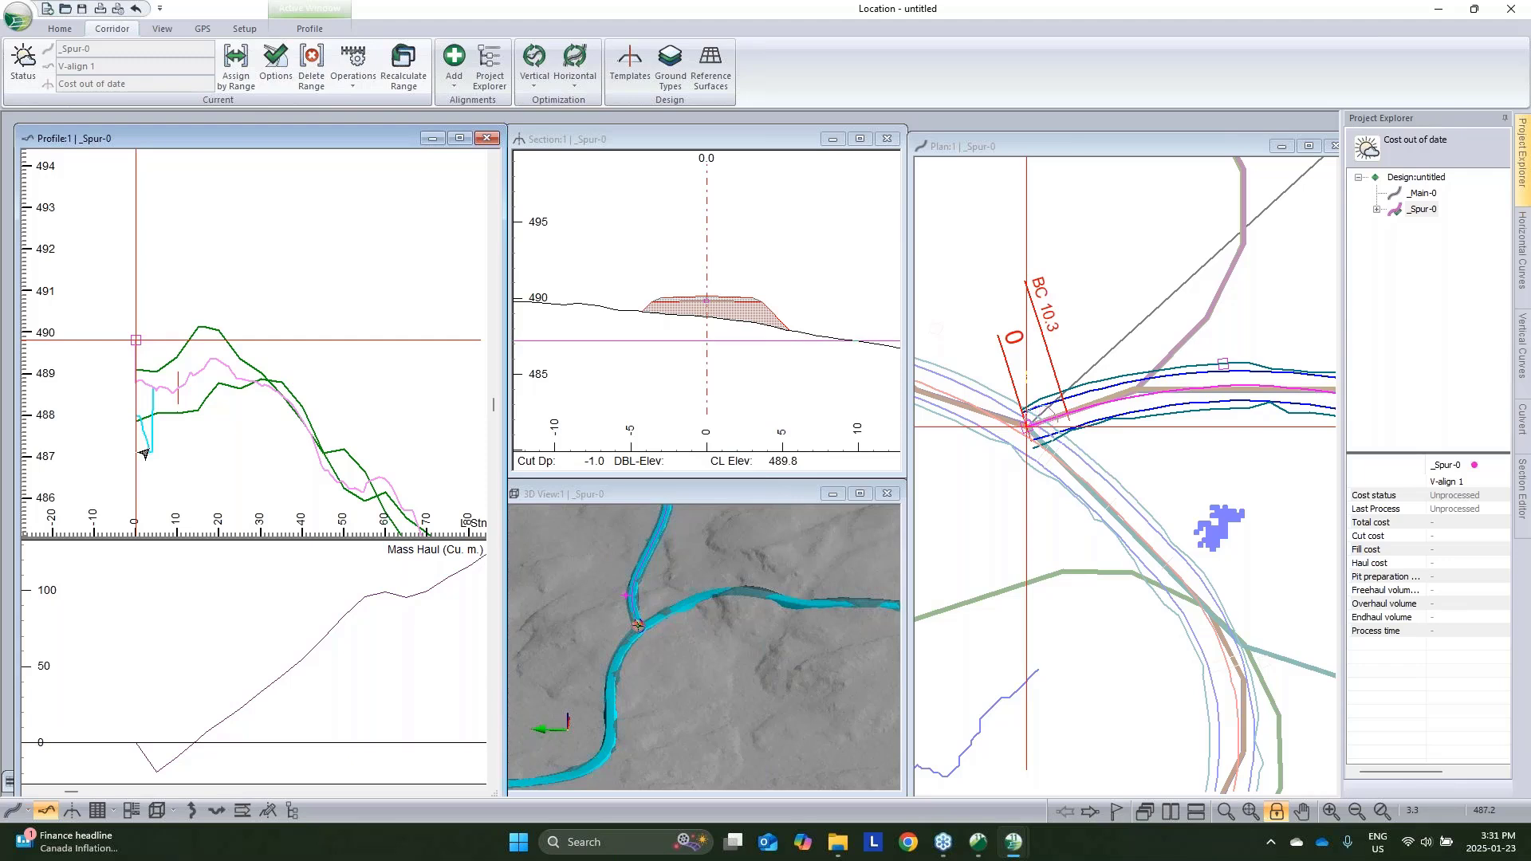
Lower the _Spur-0 starting VIP at station 0 to about elevation 488.0 to meet the _Main-0 surface, and return to the Selection Tool
right_click(157, 344)
click(187, 370)
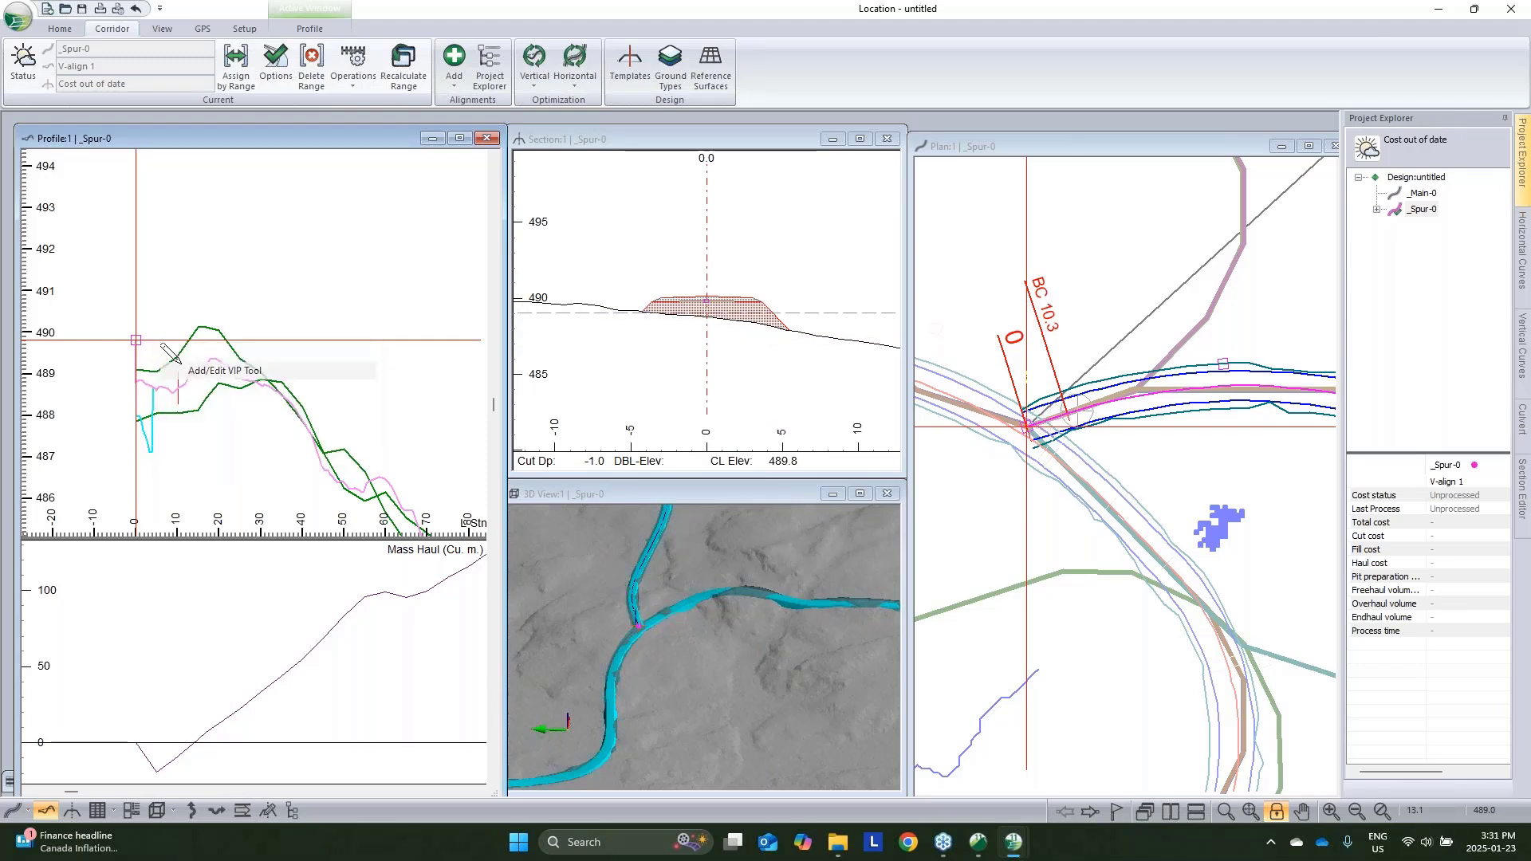
drag(136, 338, 121, 416)
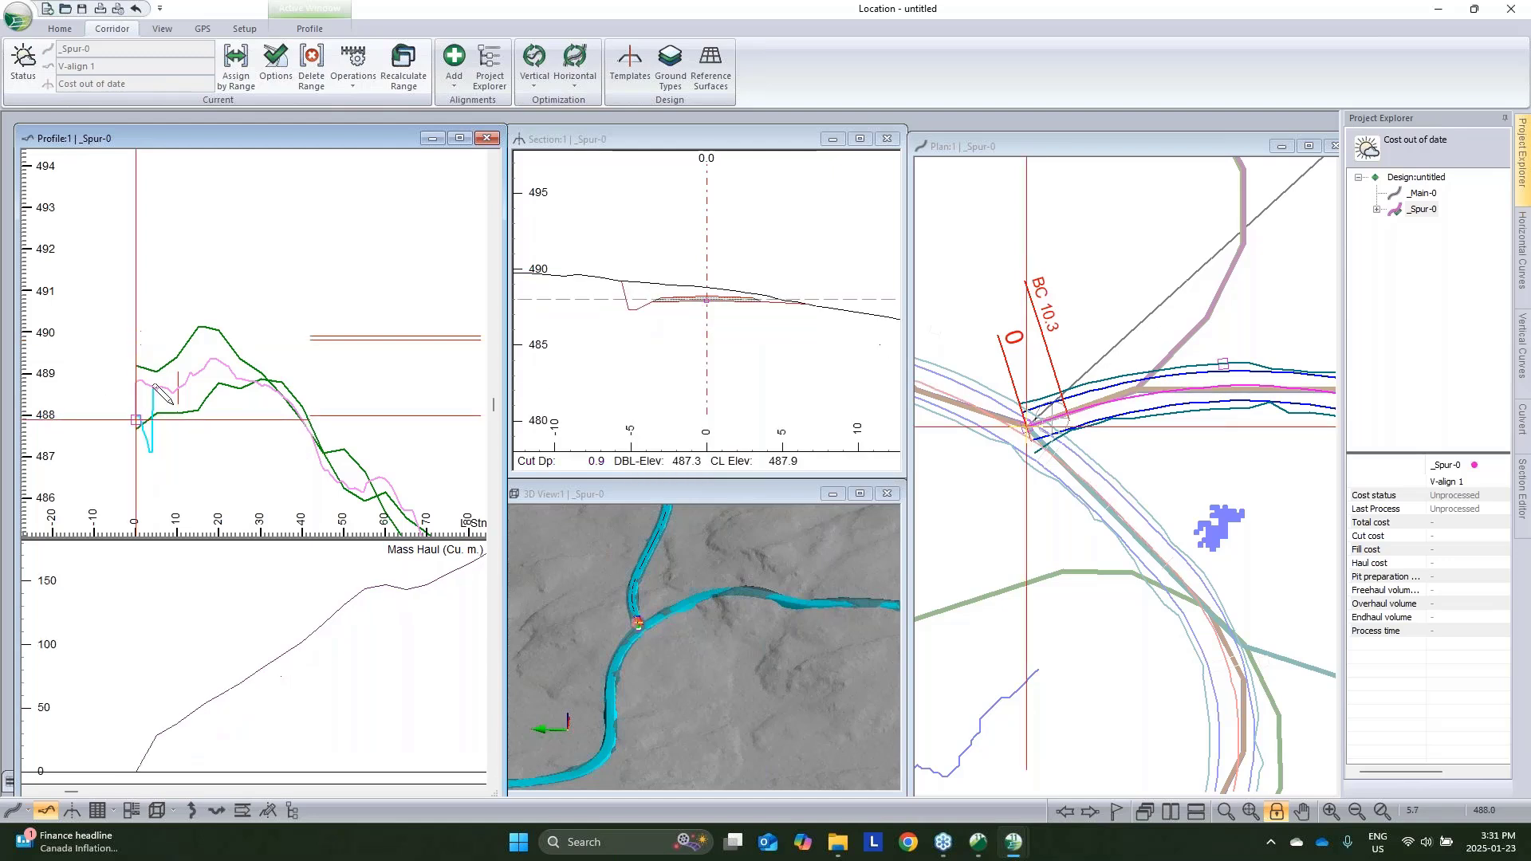
scroll(123, 412, up, 2)
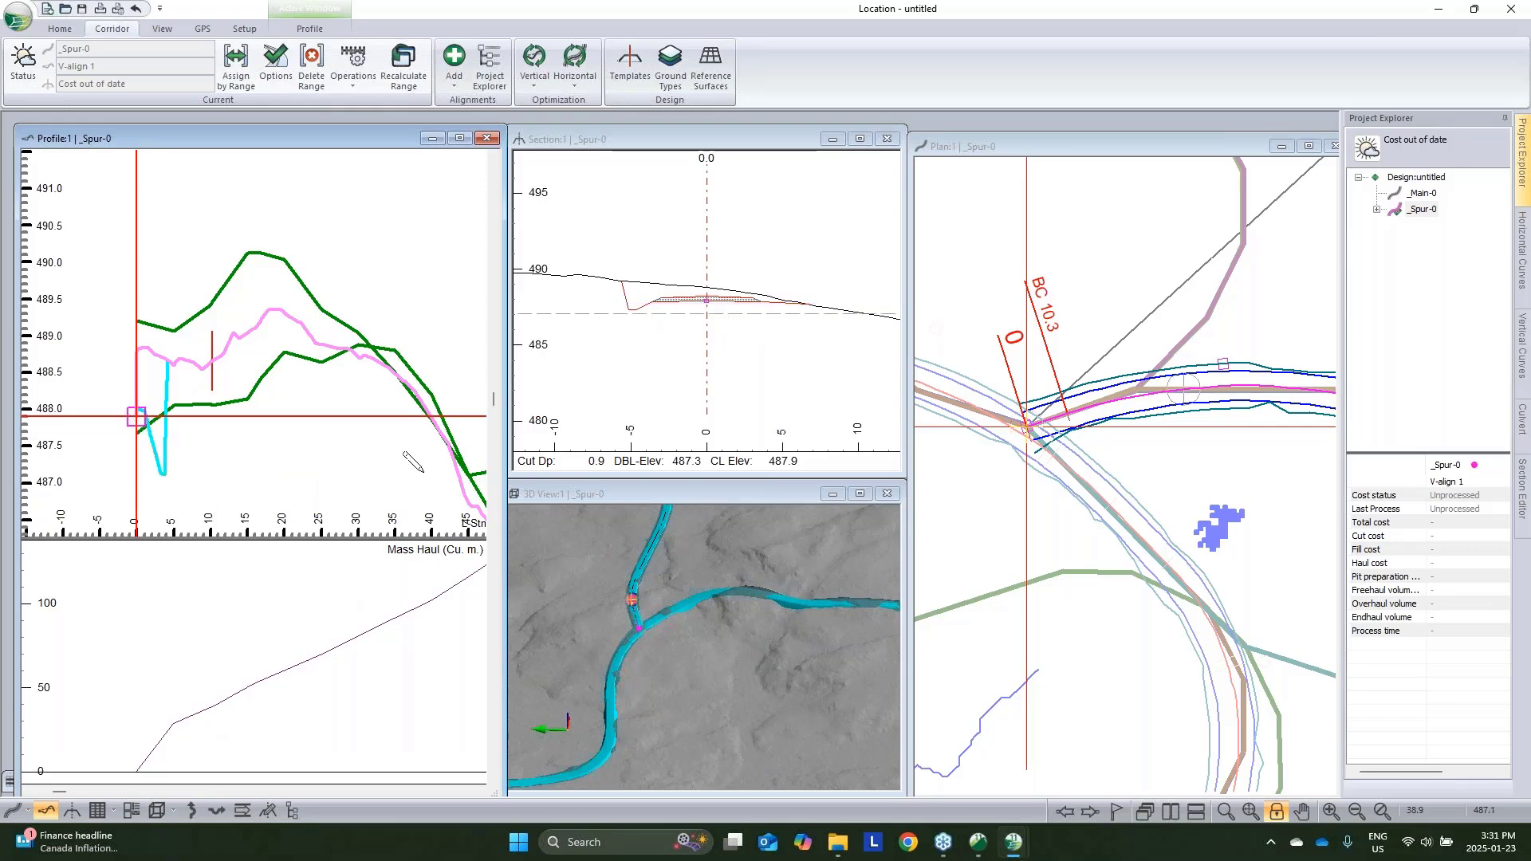
scroll(124, 412, down, 3)
scroll(233, 367, up, 4)
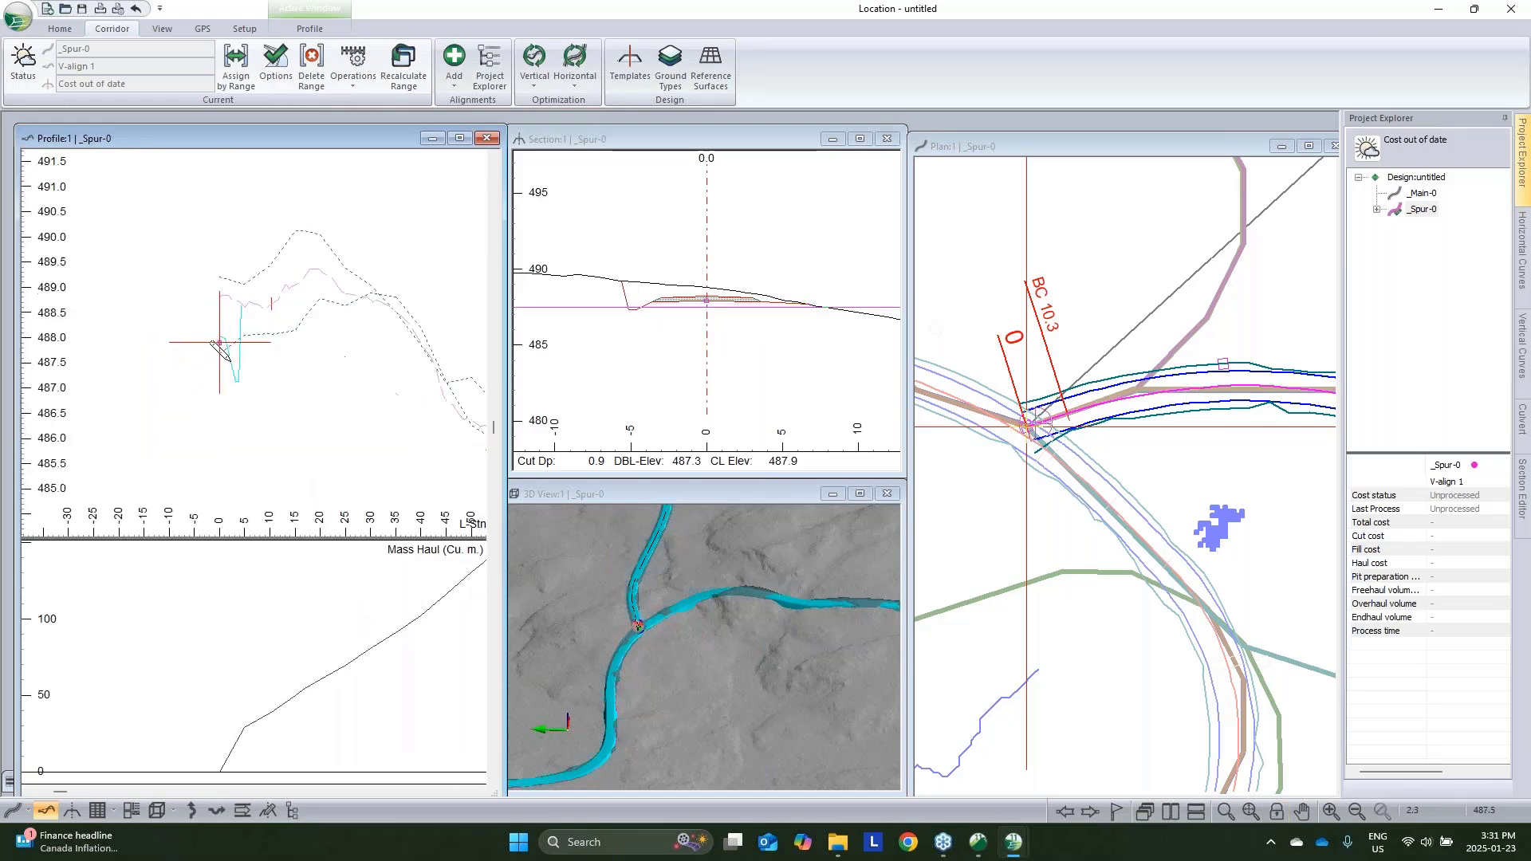
drag(213, 335, 214, 326)
scroll(271, 359, down, 3)
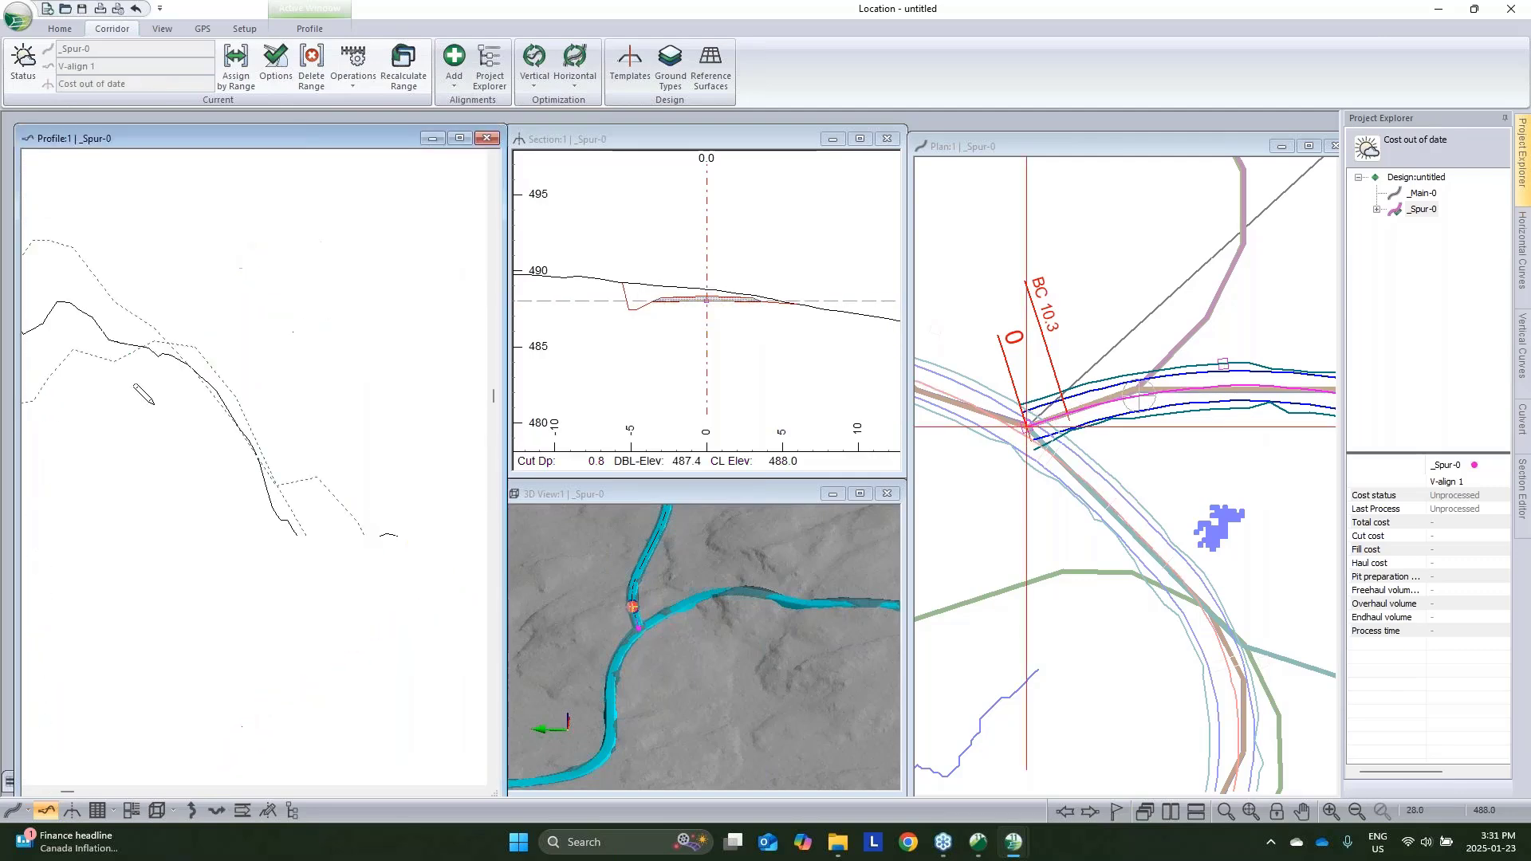
right_click(251, 391)
click(311, 399)
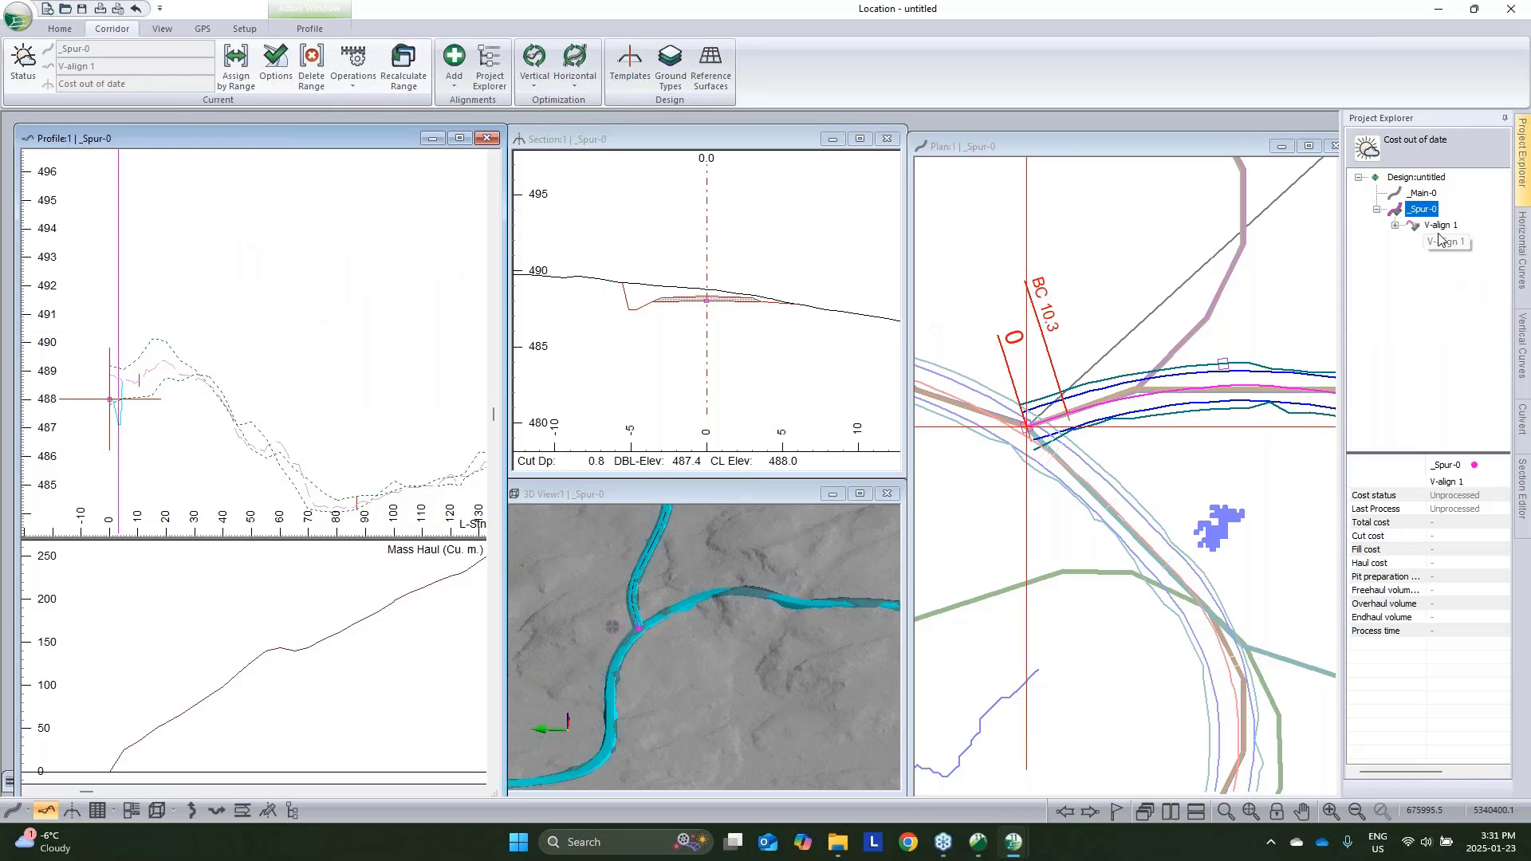
In V-align 1's vertical optimization standards for _Spur-0, set the grade range to -12 to 12% and minimum sag and crest K to 5
click(1395, 226)
right_click(1440, 226)
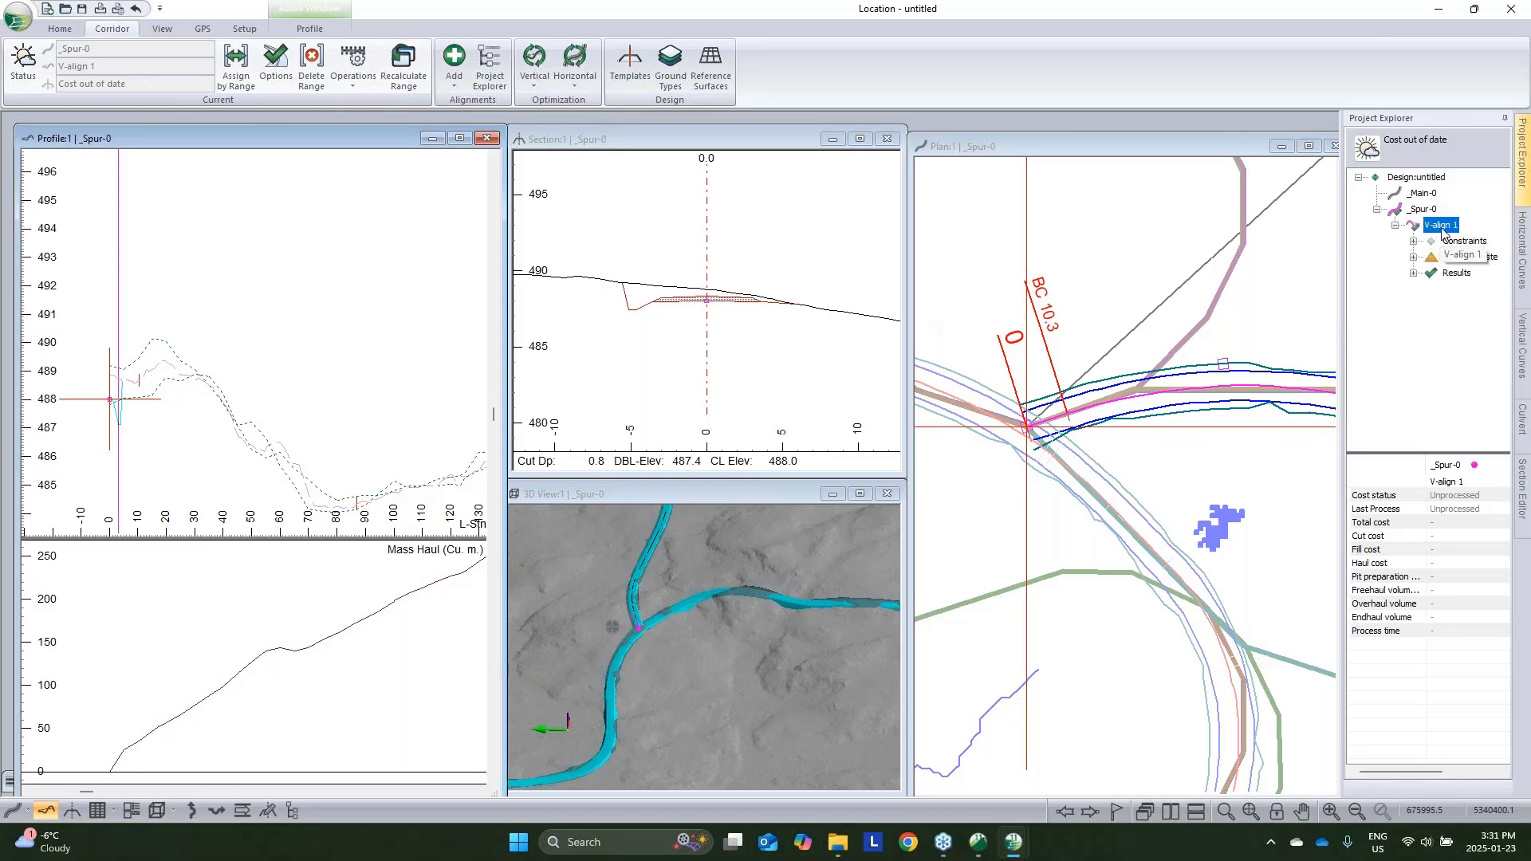
click(1404, 261)
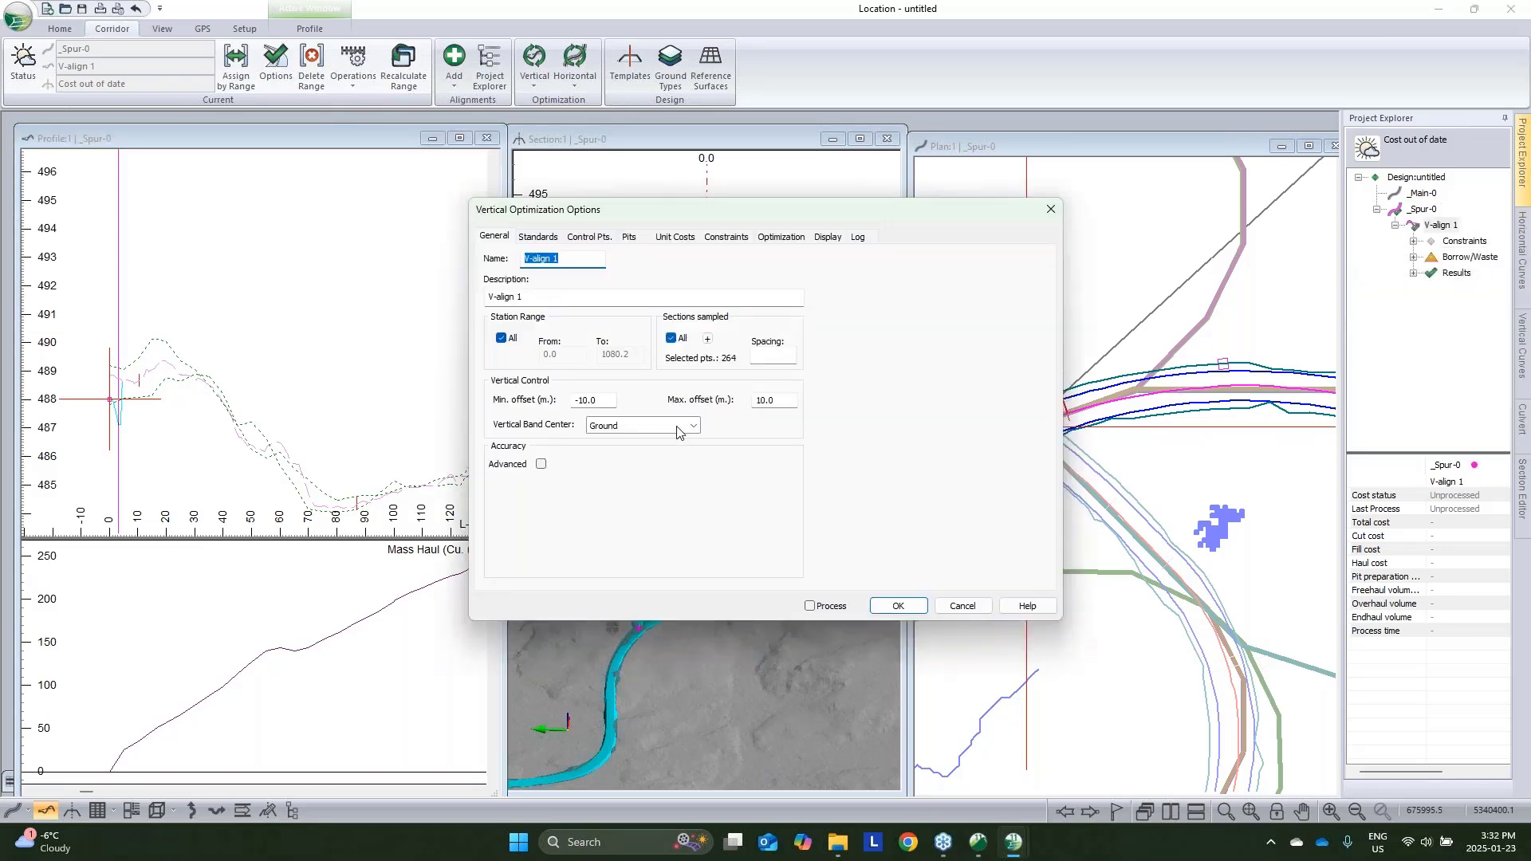
click(537, 237)
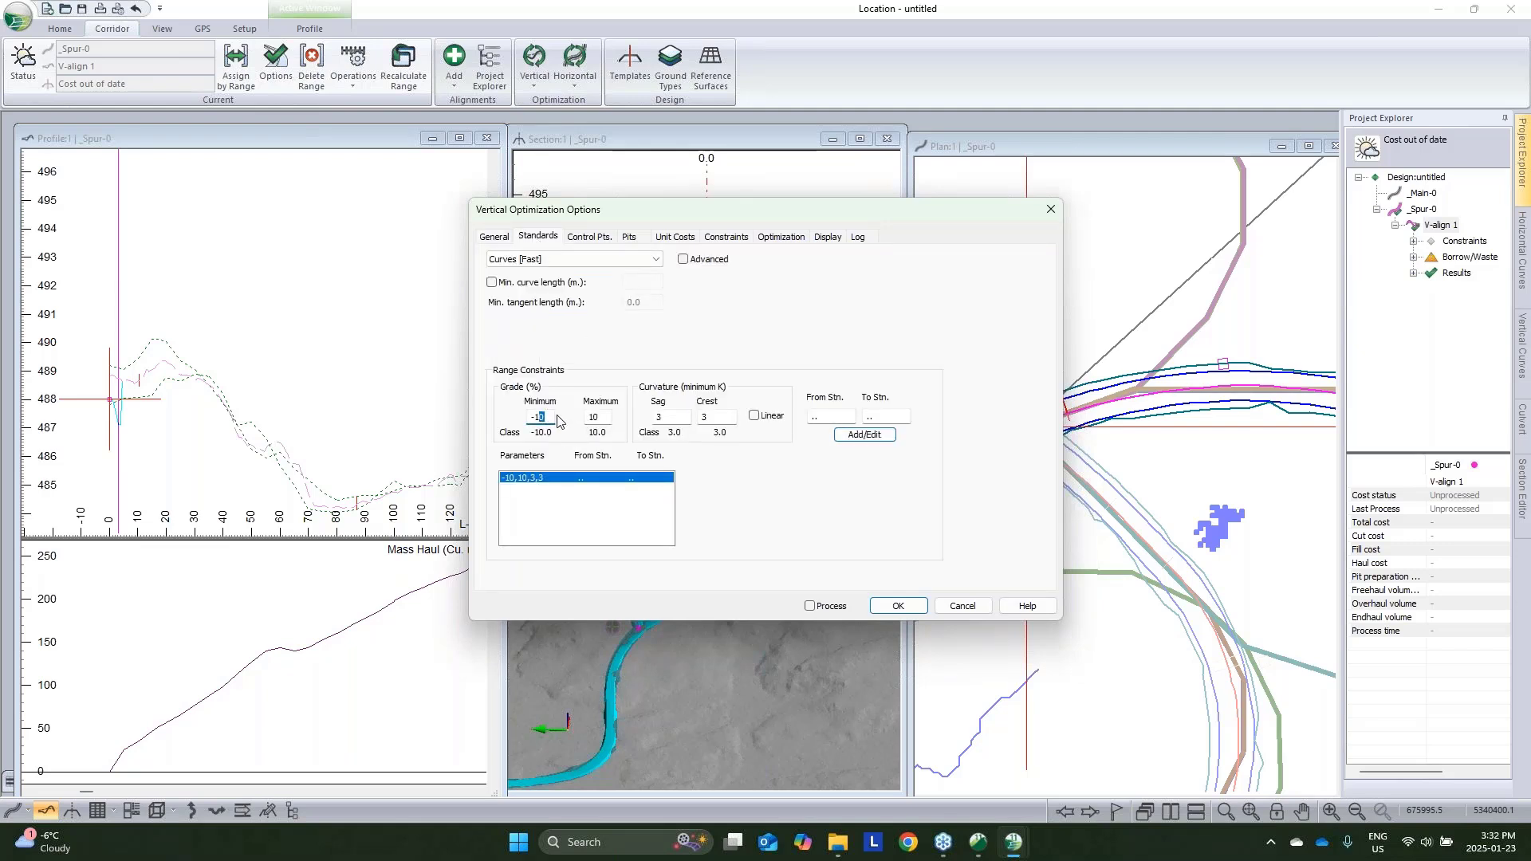
double_click(600, 415)
text(12)
double_click(666, 418)
key(Tab)
click(877, 435)
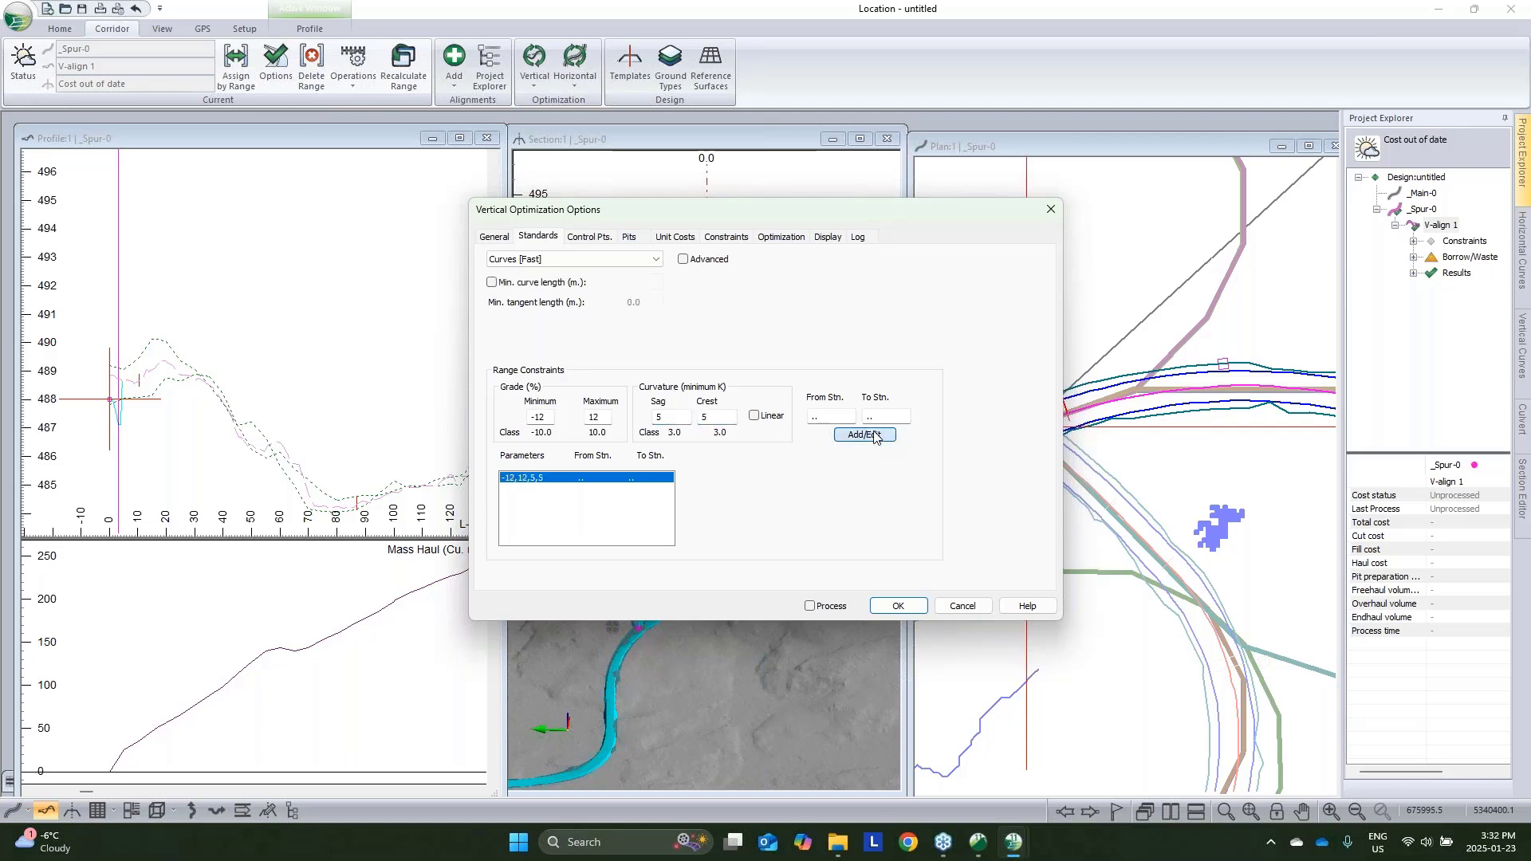
Add a control point at the start of the alignment, fixing elevation 488.0 m and grade -2% with zero tolerances
click(588, 237)
click(754, 449)
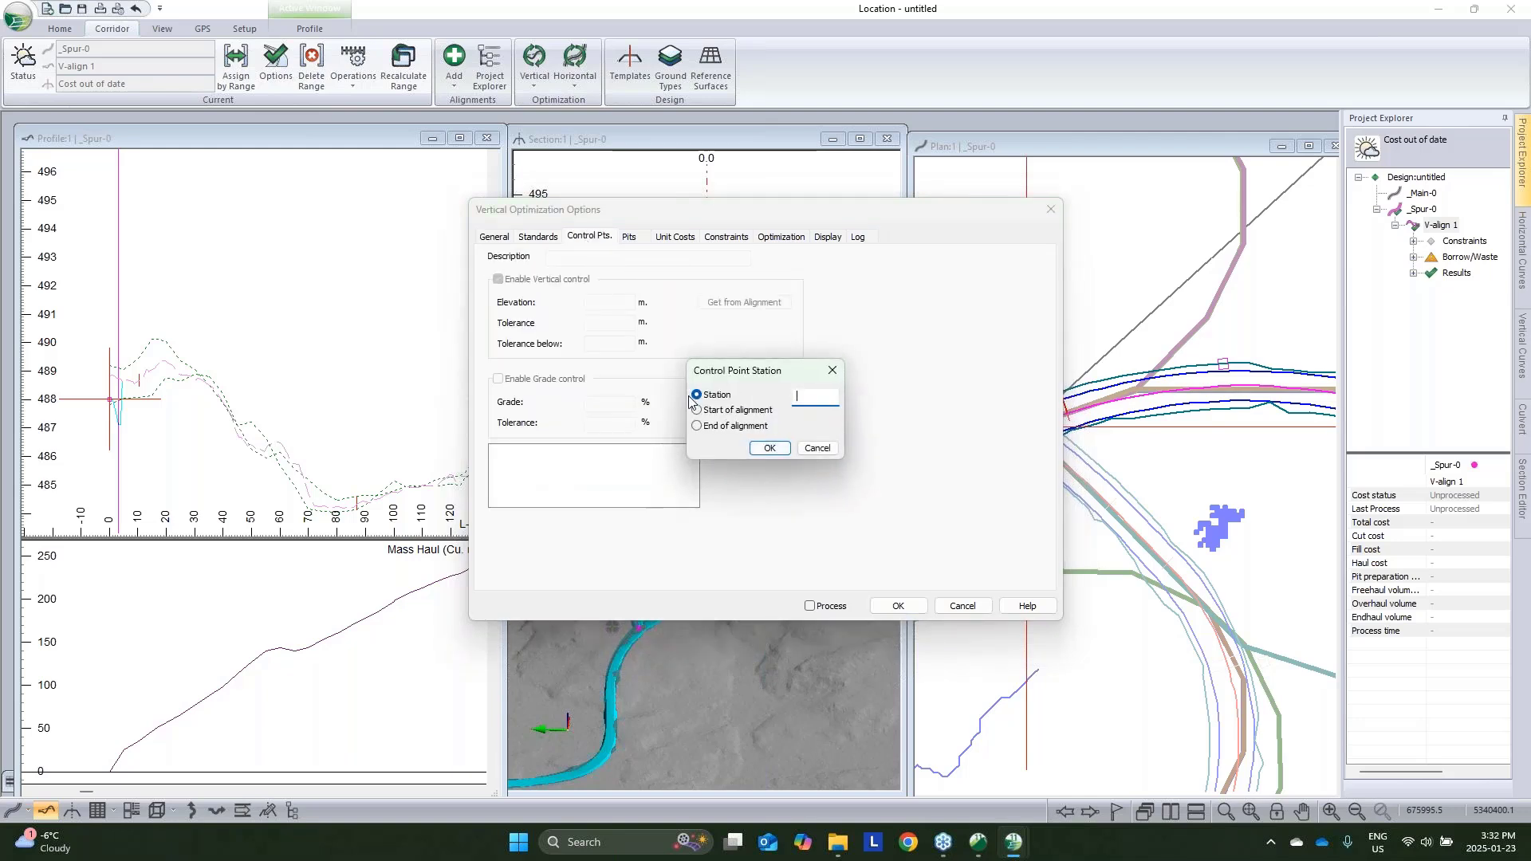
click(698, 410)
click(775, 448)
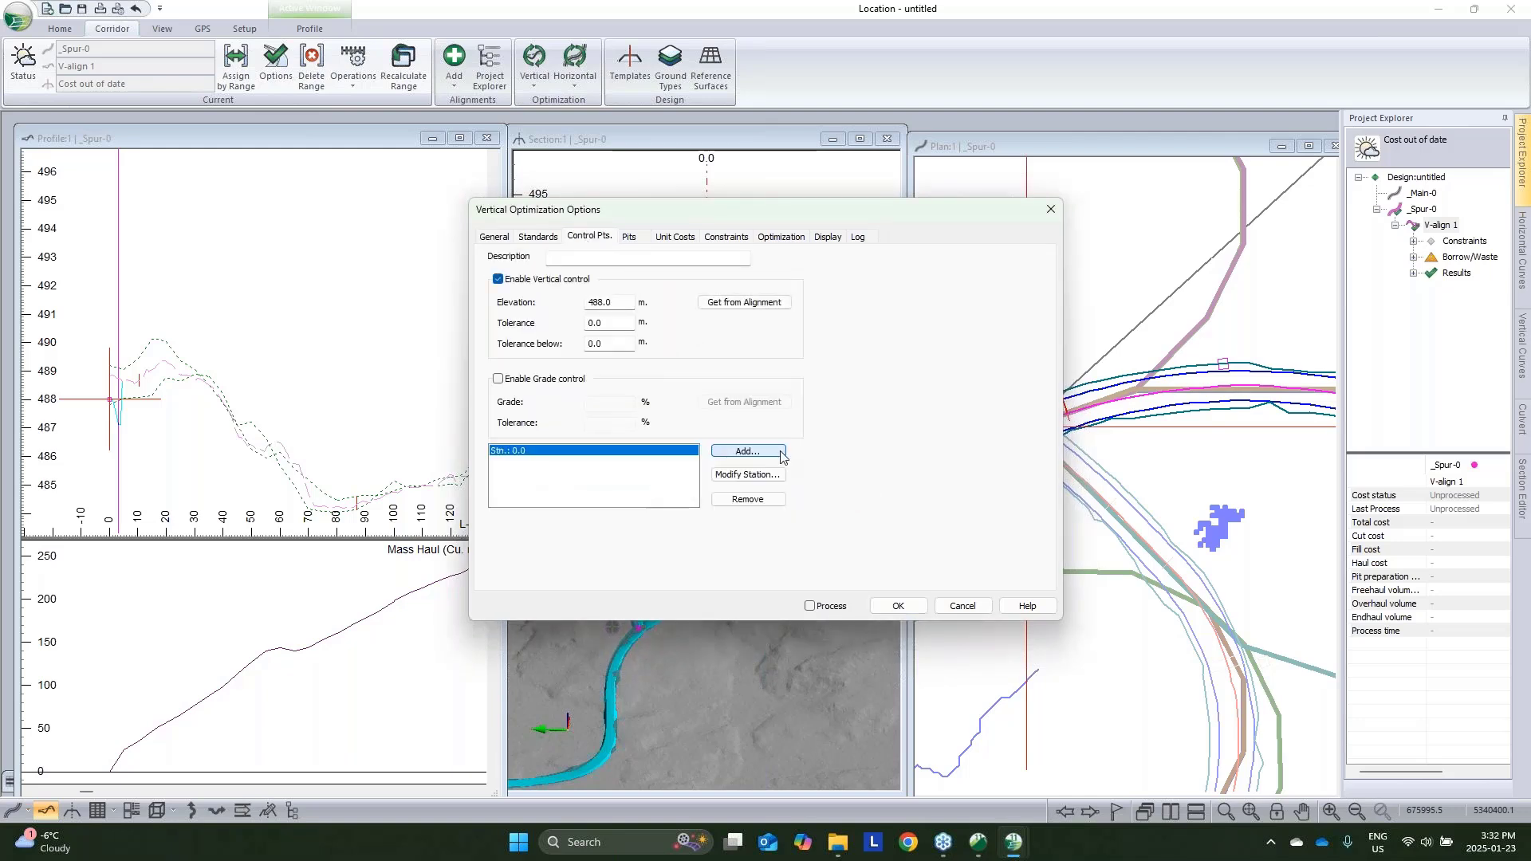
click(498, 379)
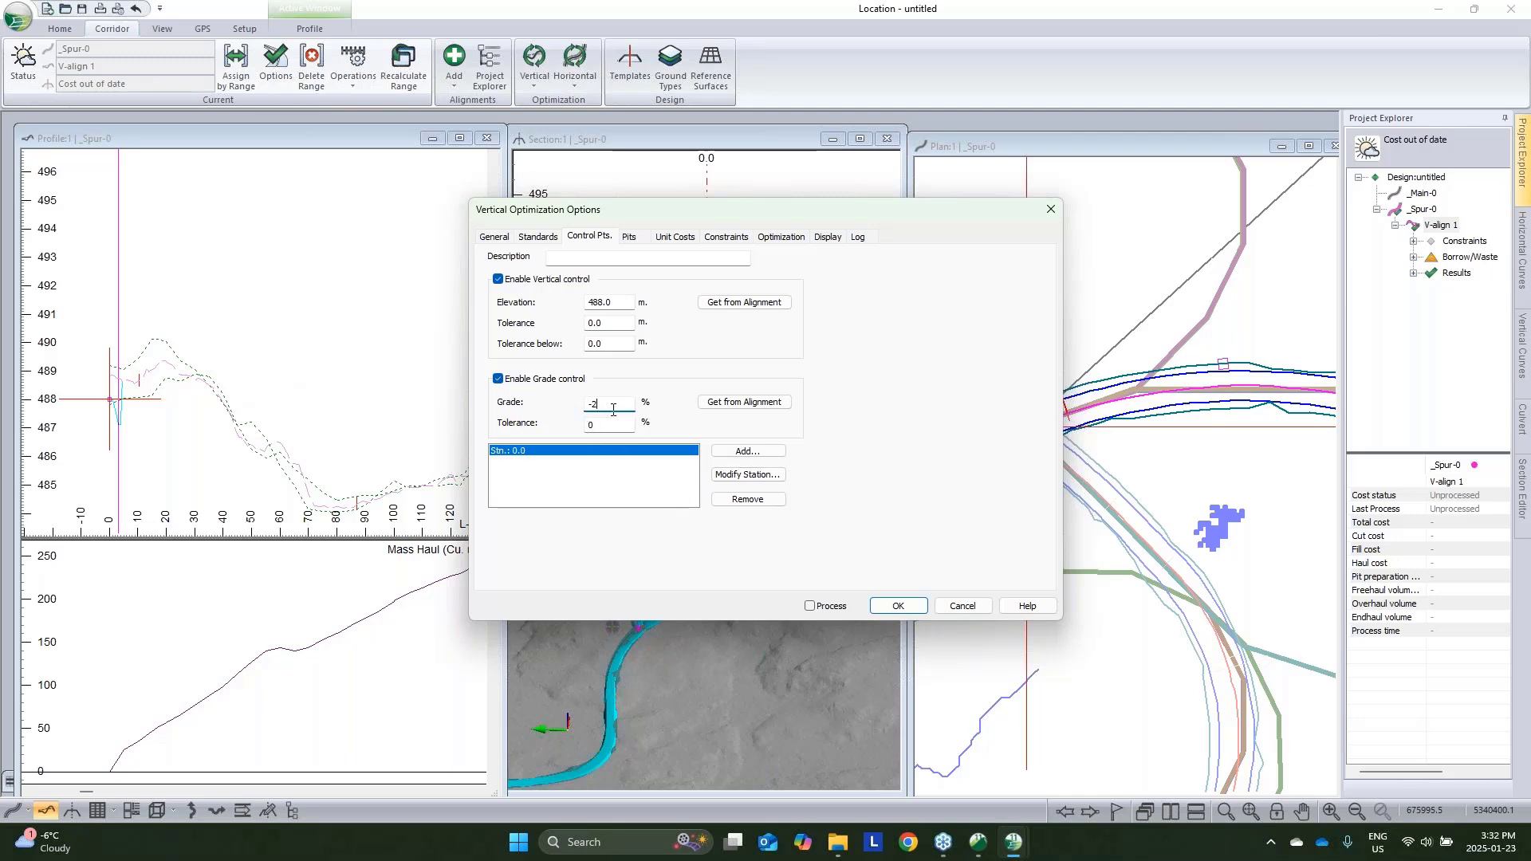
Review the pits and unit costs, keep them as they are, and process the vertical optimization of _Spur-0
click(630, 237)
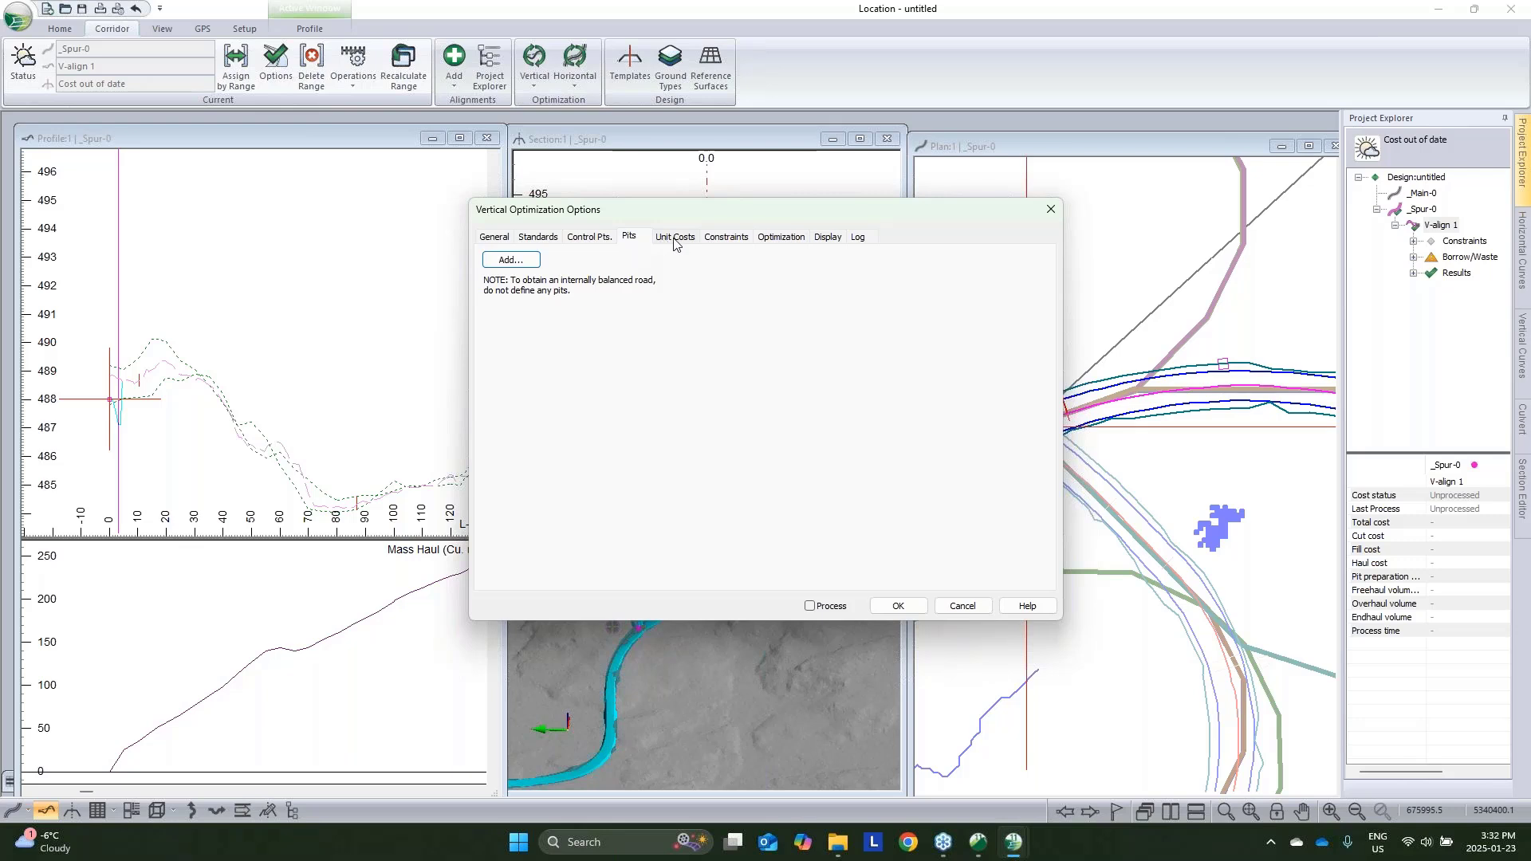
click(675, 237)
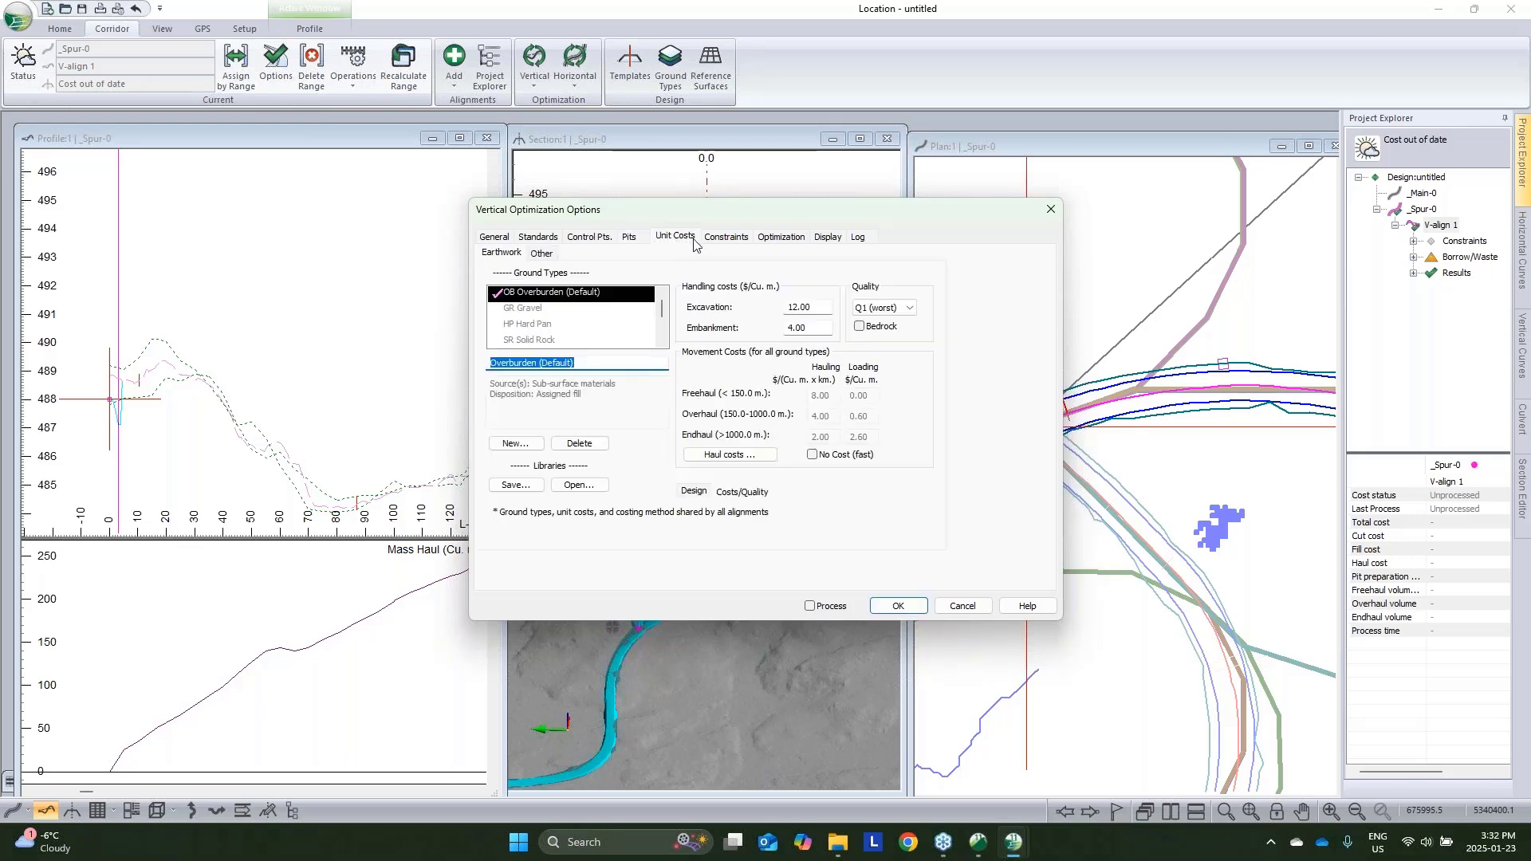
click(820, 606)
click(898, 606)
click(722, 514)
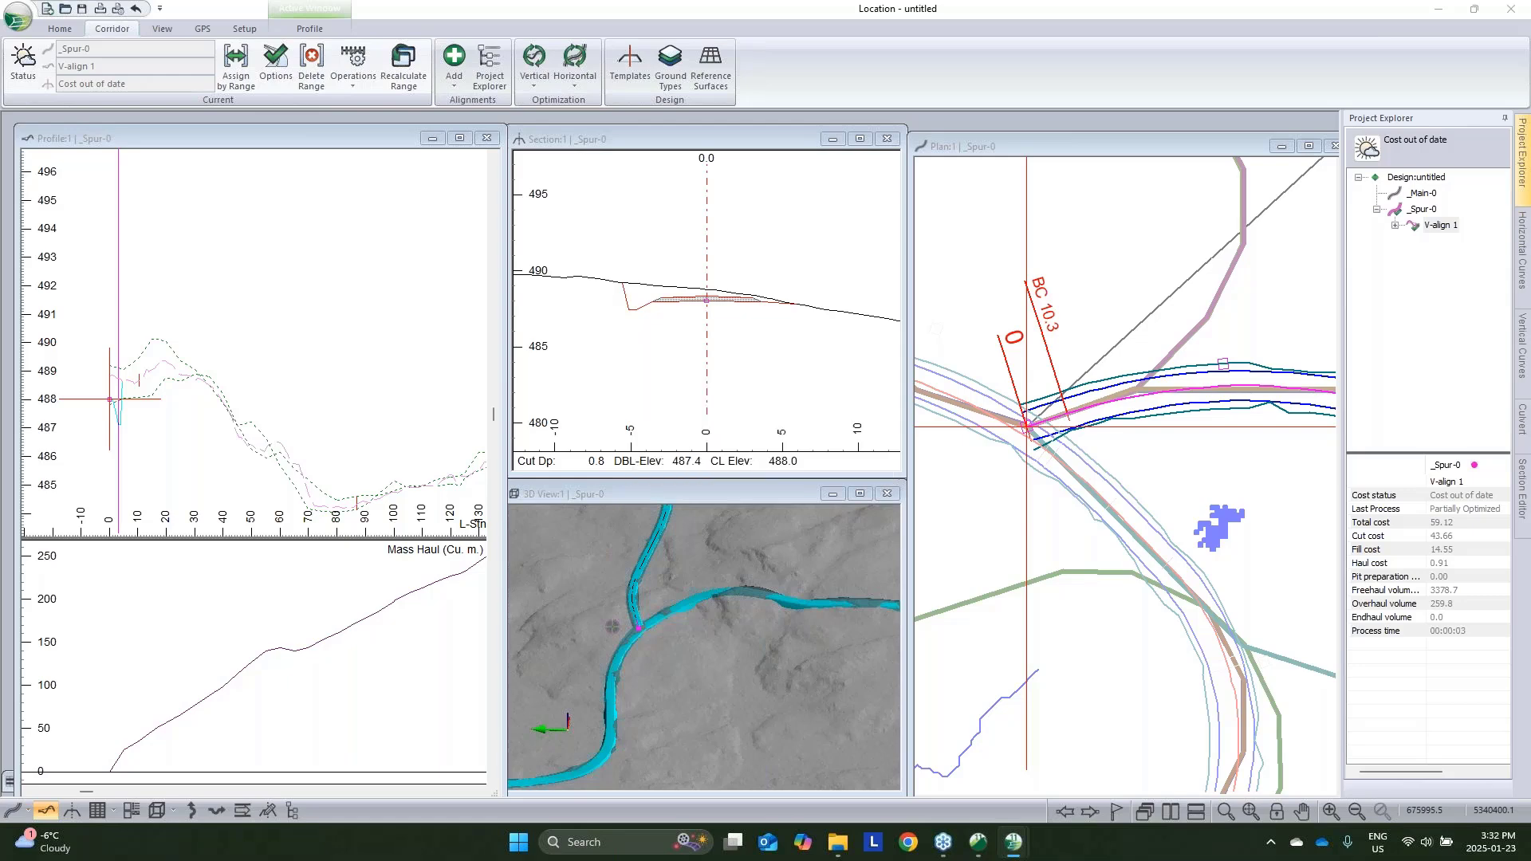
click(1020, 573)
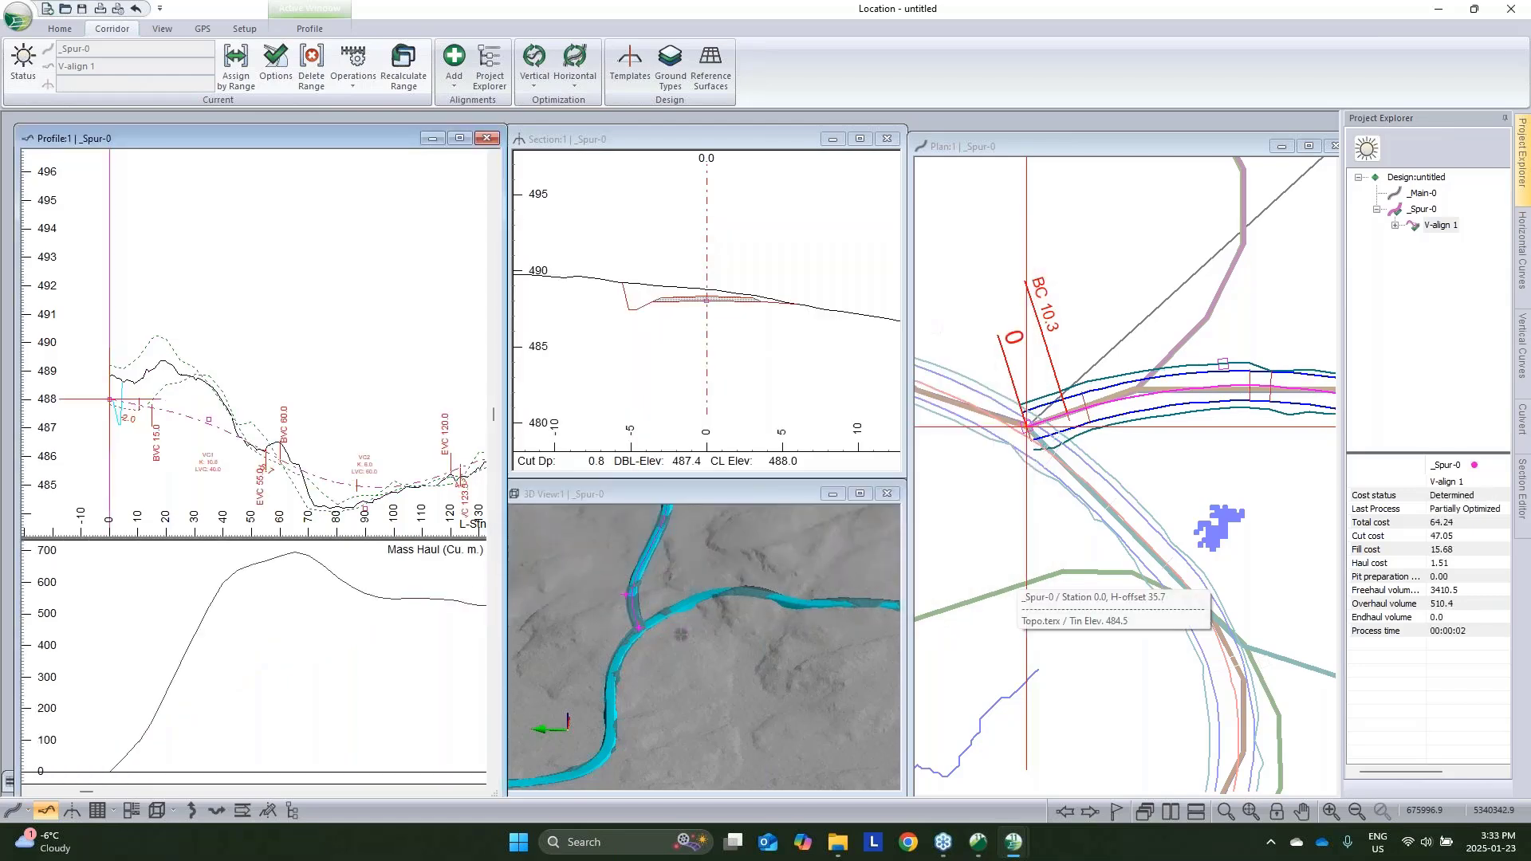
Examine the optimized _Spur-0 road in plan and along its full profile and mass haul diagram
mouse_move(1190, 374)
middle_down()
mouse_move(1119, 422)
mouse_move(1008, 452)
middle_up()
scroll(1108, 423, down, 4)
scroll(1007, 453, up, 1)
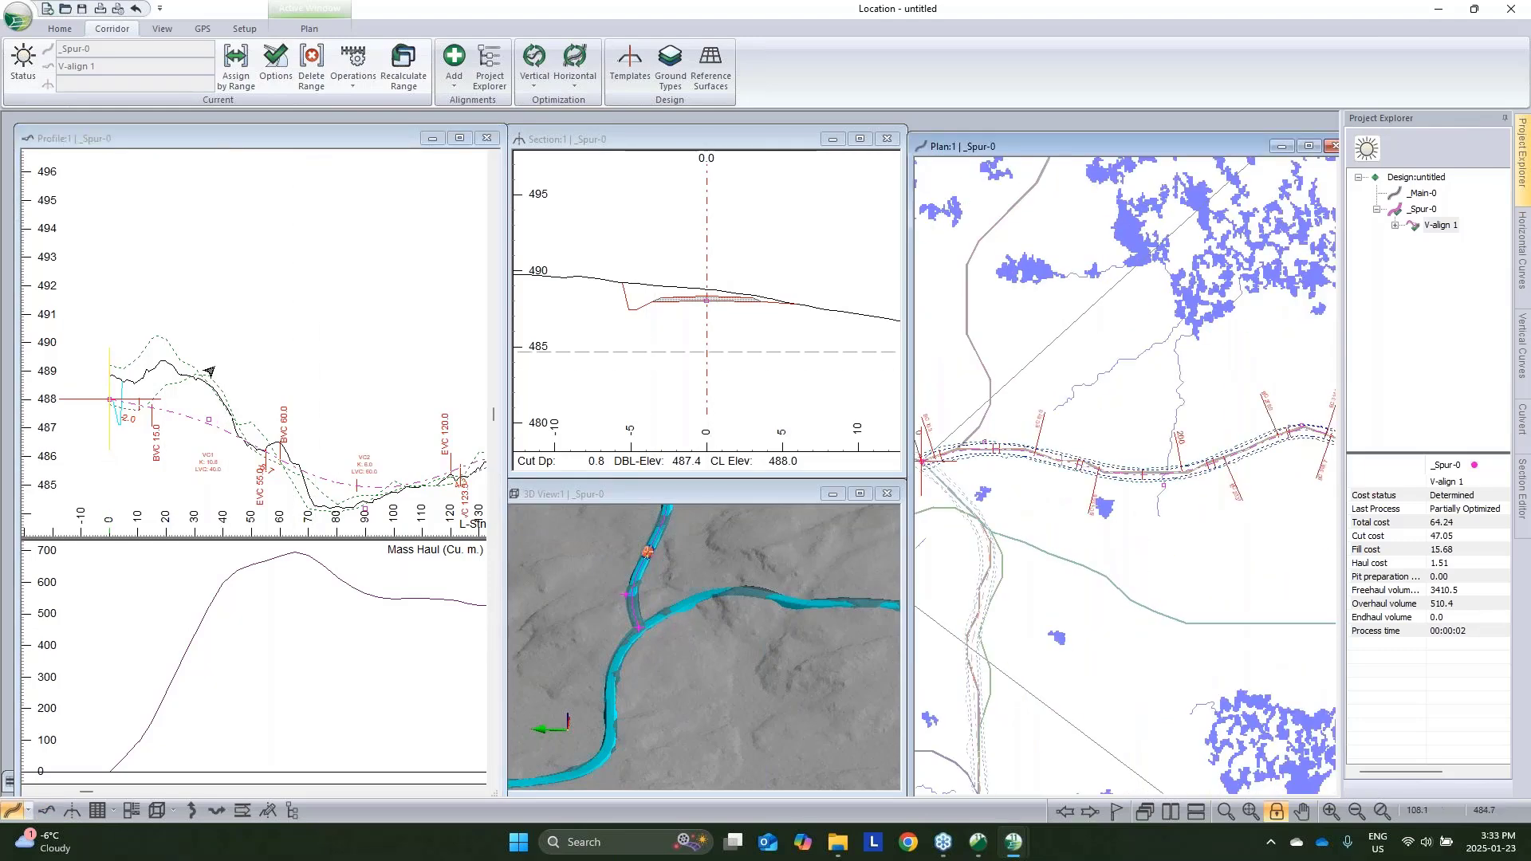
scroll(198, 359, down, 4)
middle_drag(300, 364, 196, 363)
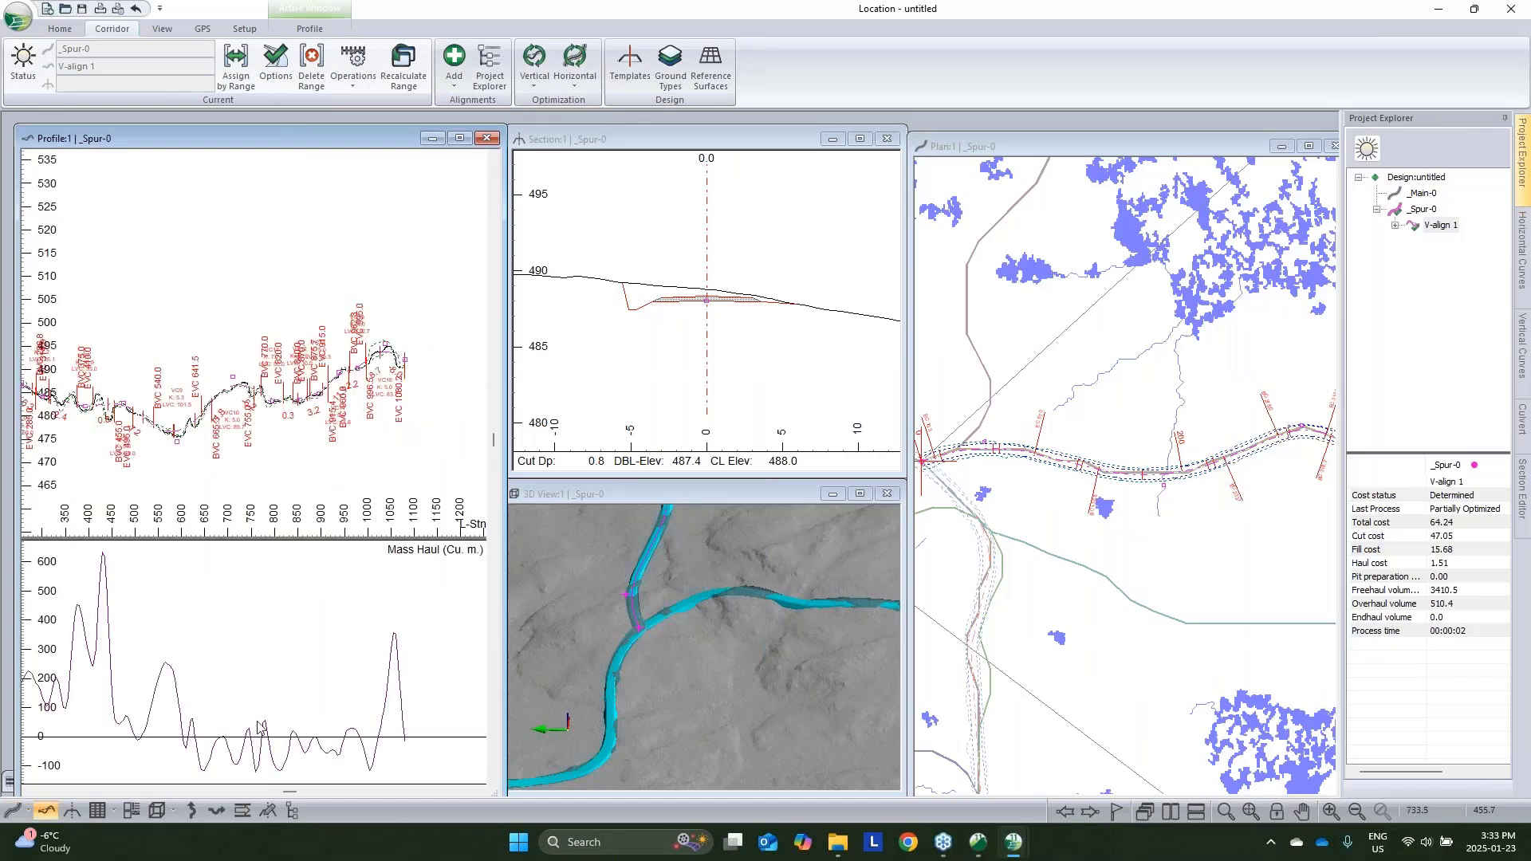
mouse_move(282, 713)
Display the _Spur-0 data table of cut and fill volumes and bring up the commands for its data options
click(97, 811)
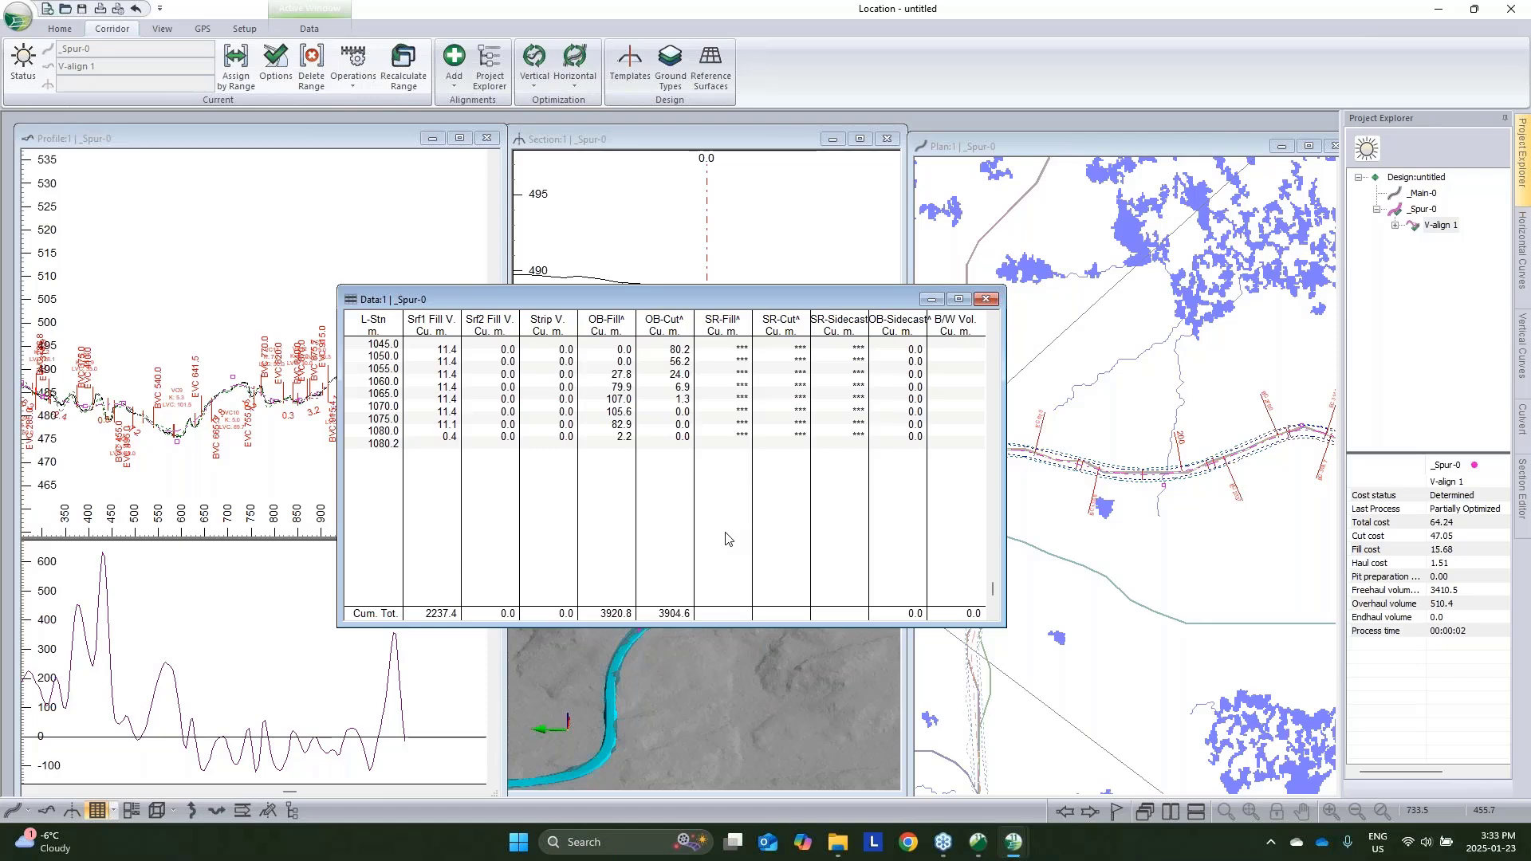
right_click(771, 432)
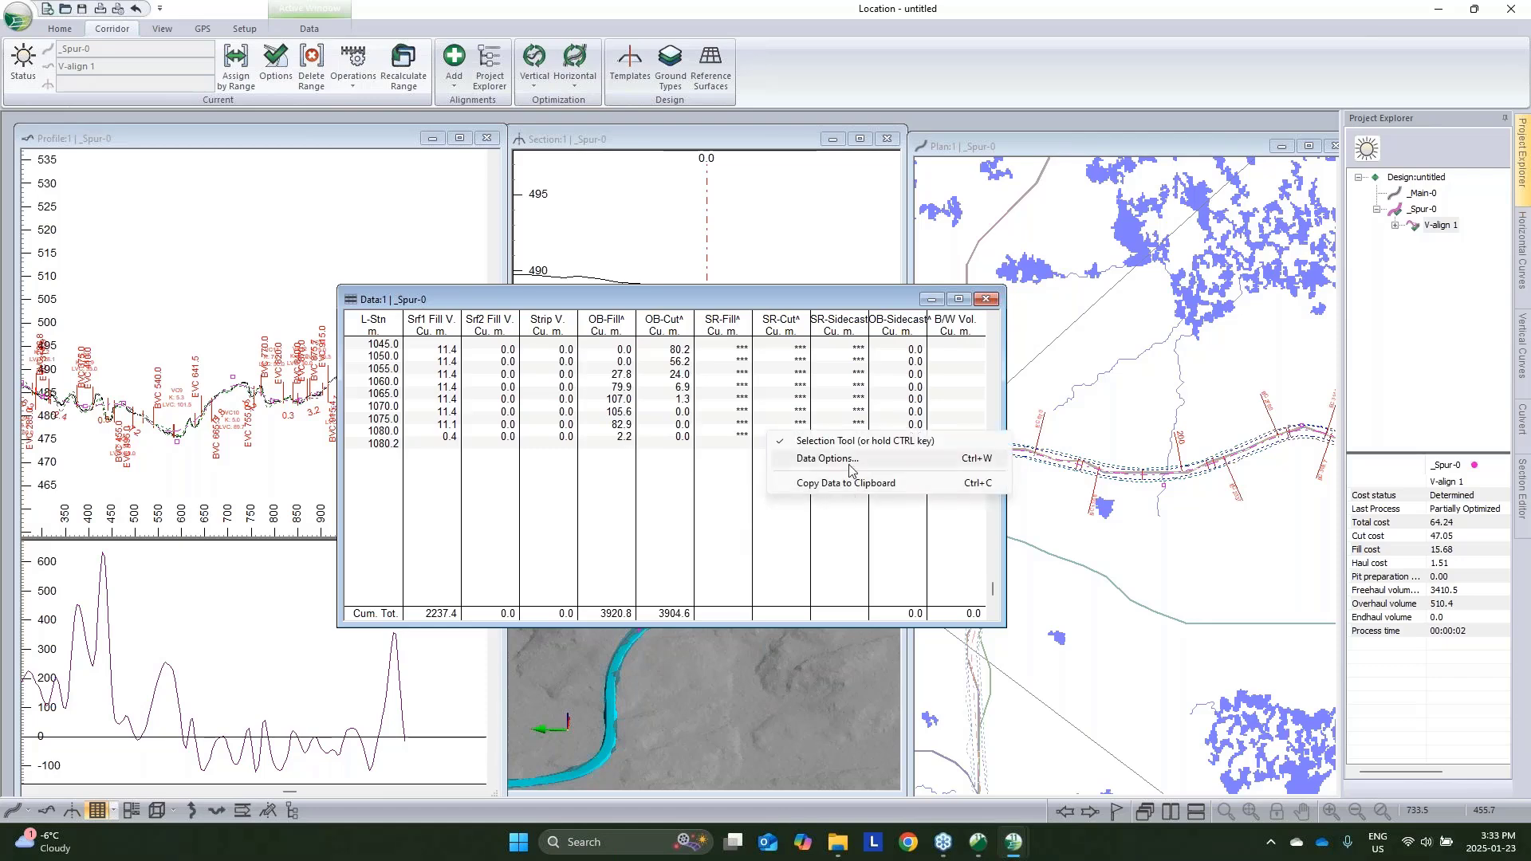
Remove every selected field except L-Stn from the data window's column selection
click(849, 469)
click(819, 414)
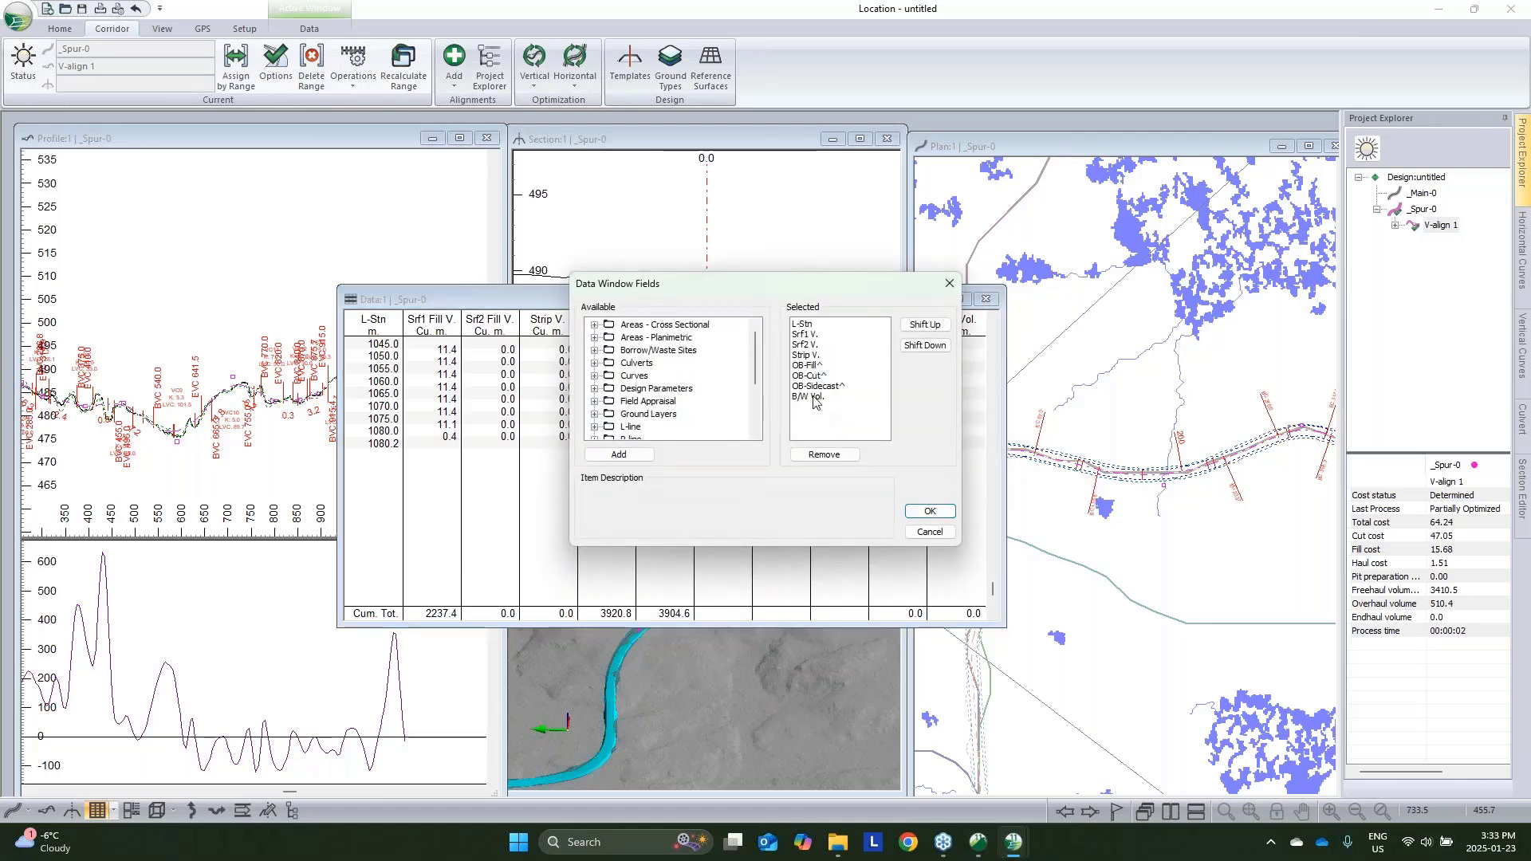
click(818, 397)
click(824, 455)
click(824, 455)
click(824, 455)
click(824, 454)
click(824, 455)
click(824, 454)
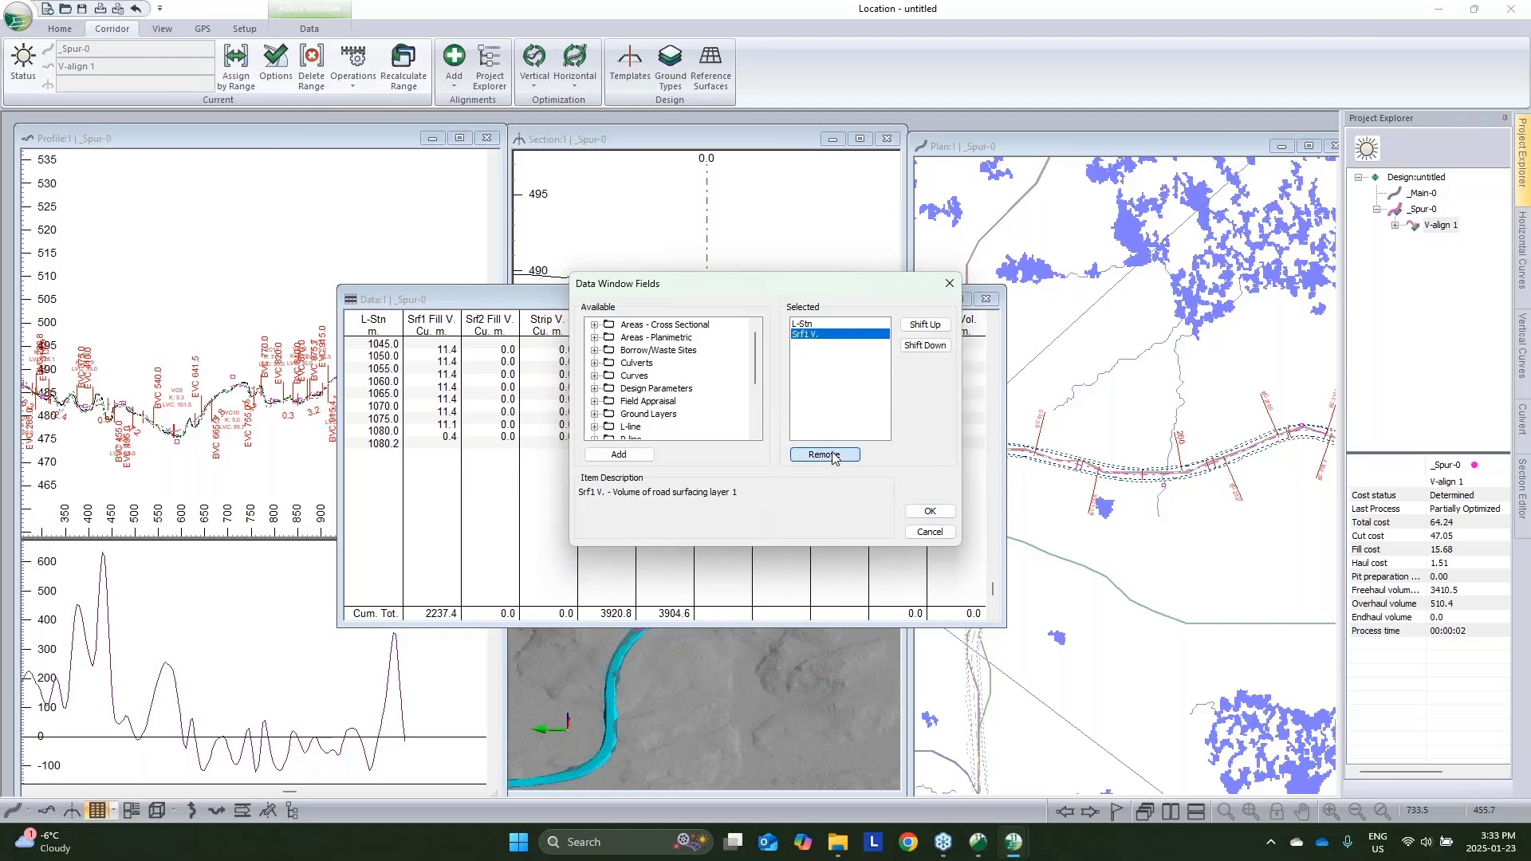
click(824, 454)
Add the general volume fields Cut V. and Fill V. to the data window's columns and apply the selection
scroll(650, 420, down, 3)
double_click(627, 421)
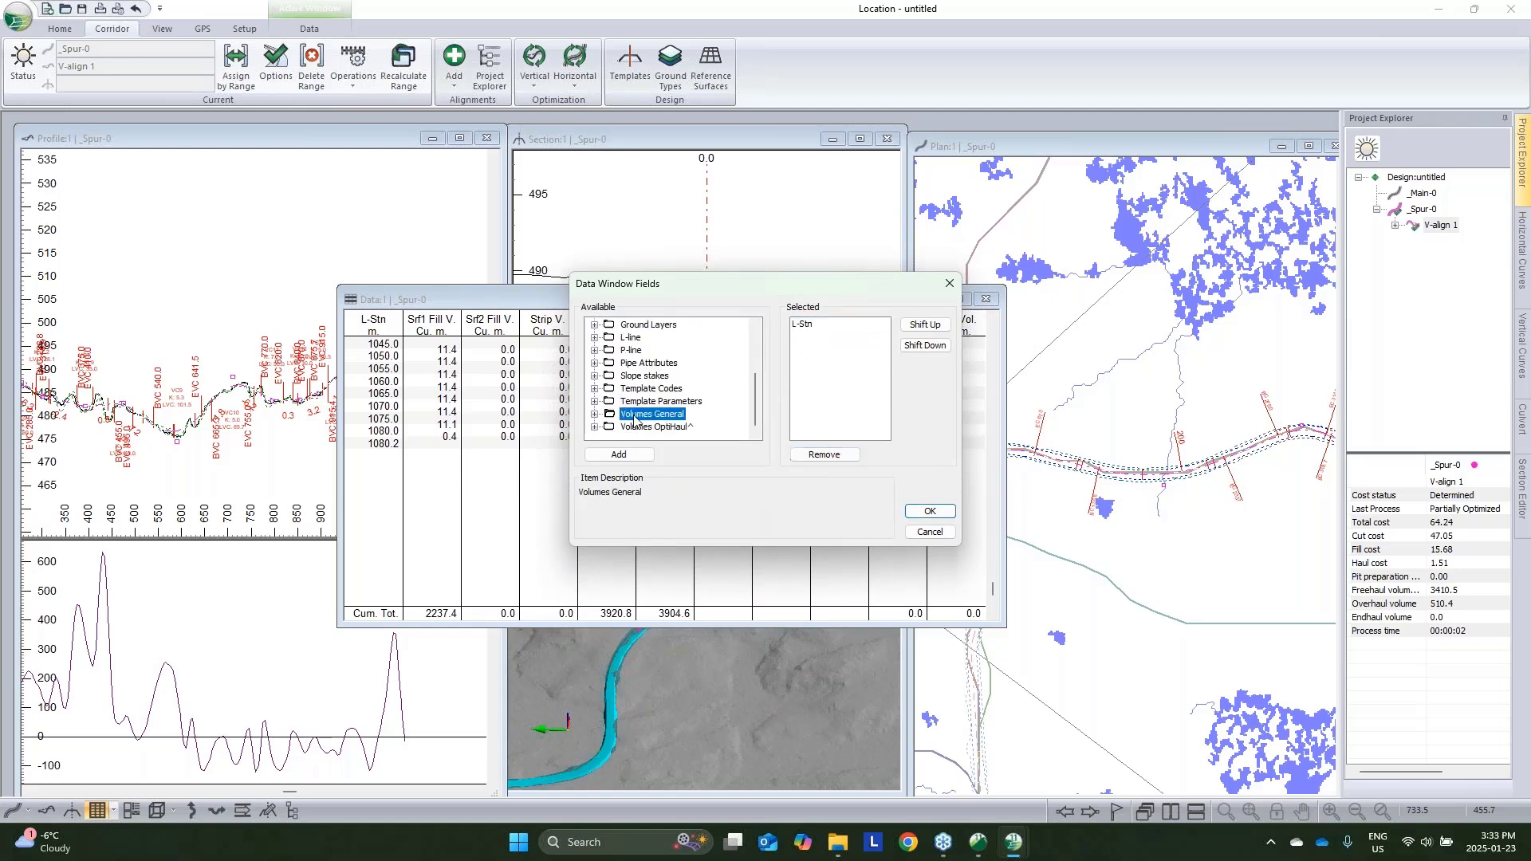
double_click(645, 364)
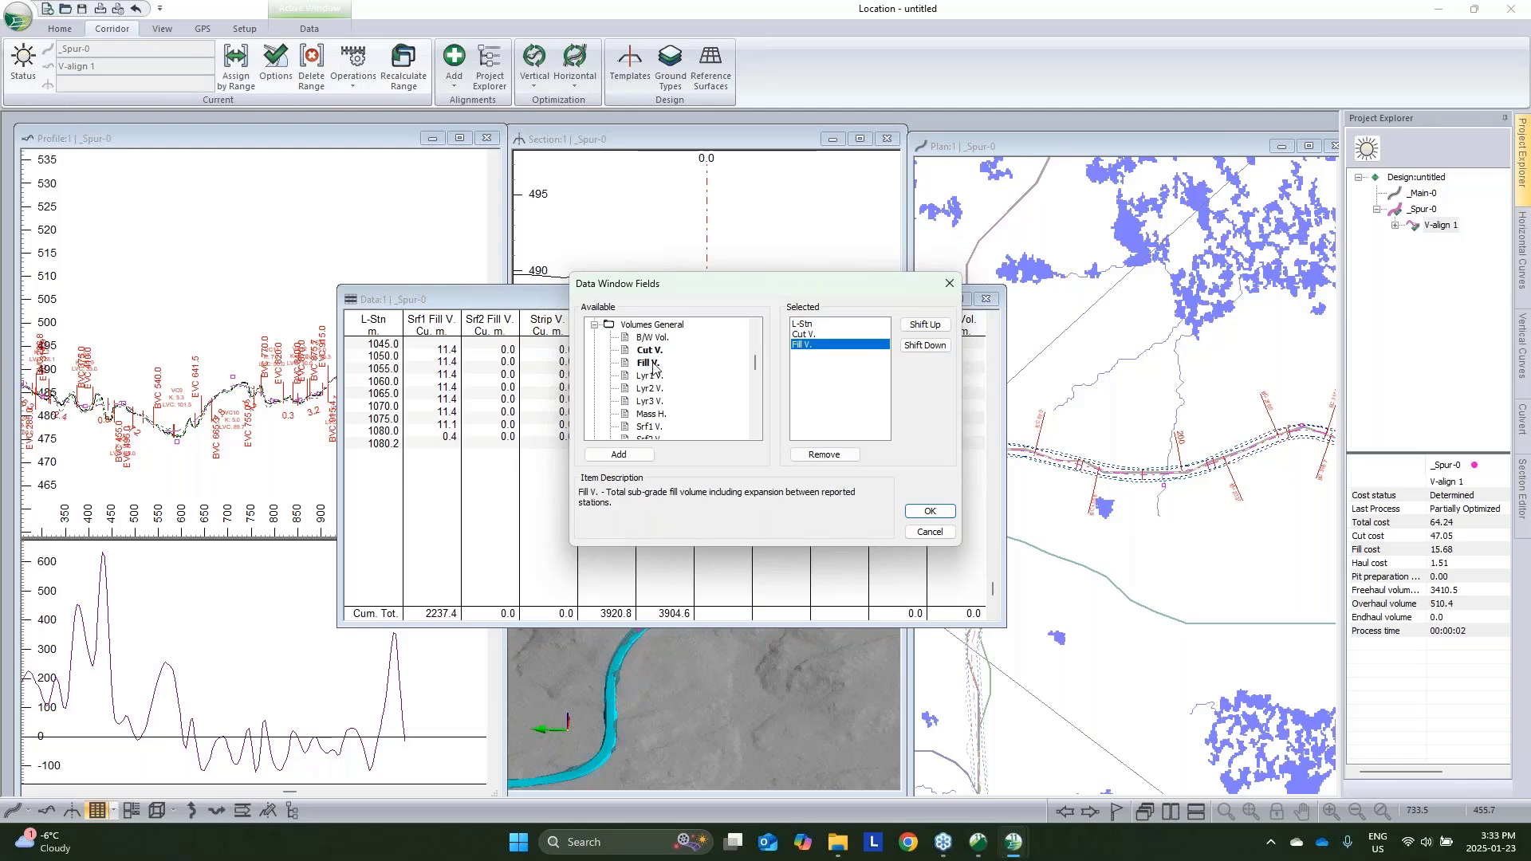
click(930, 511)
click(716, 472)
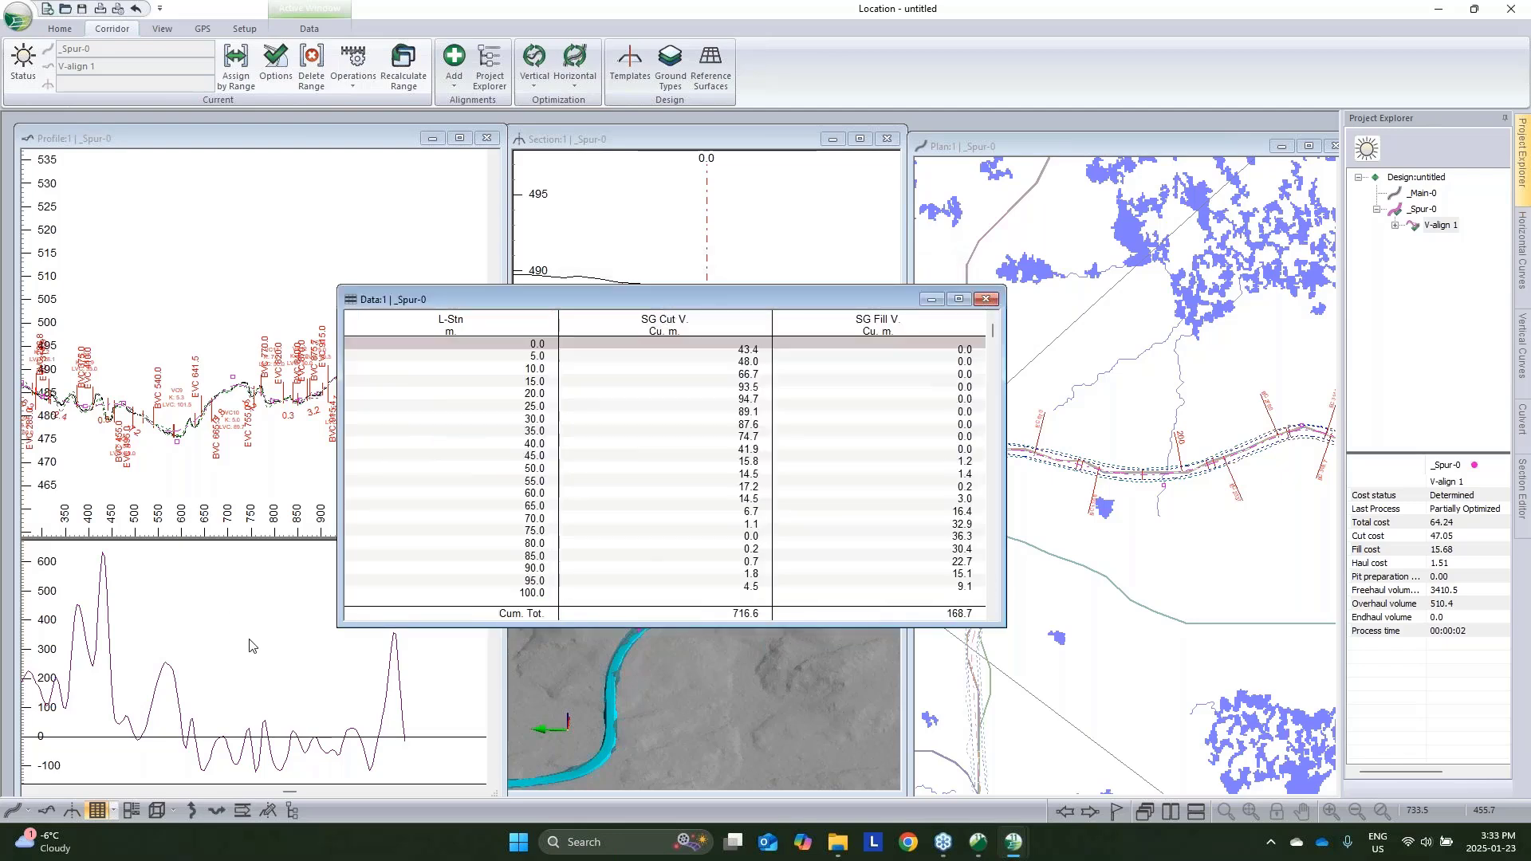
Report the data rows at the 200 m auto interval points instead of the 5 m ones, then minimize the data window
right_click(682, 481)
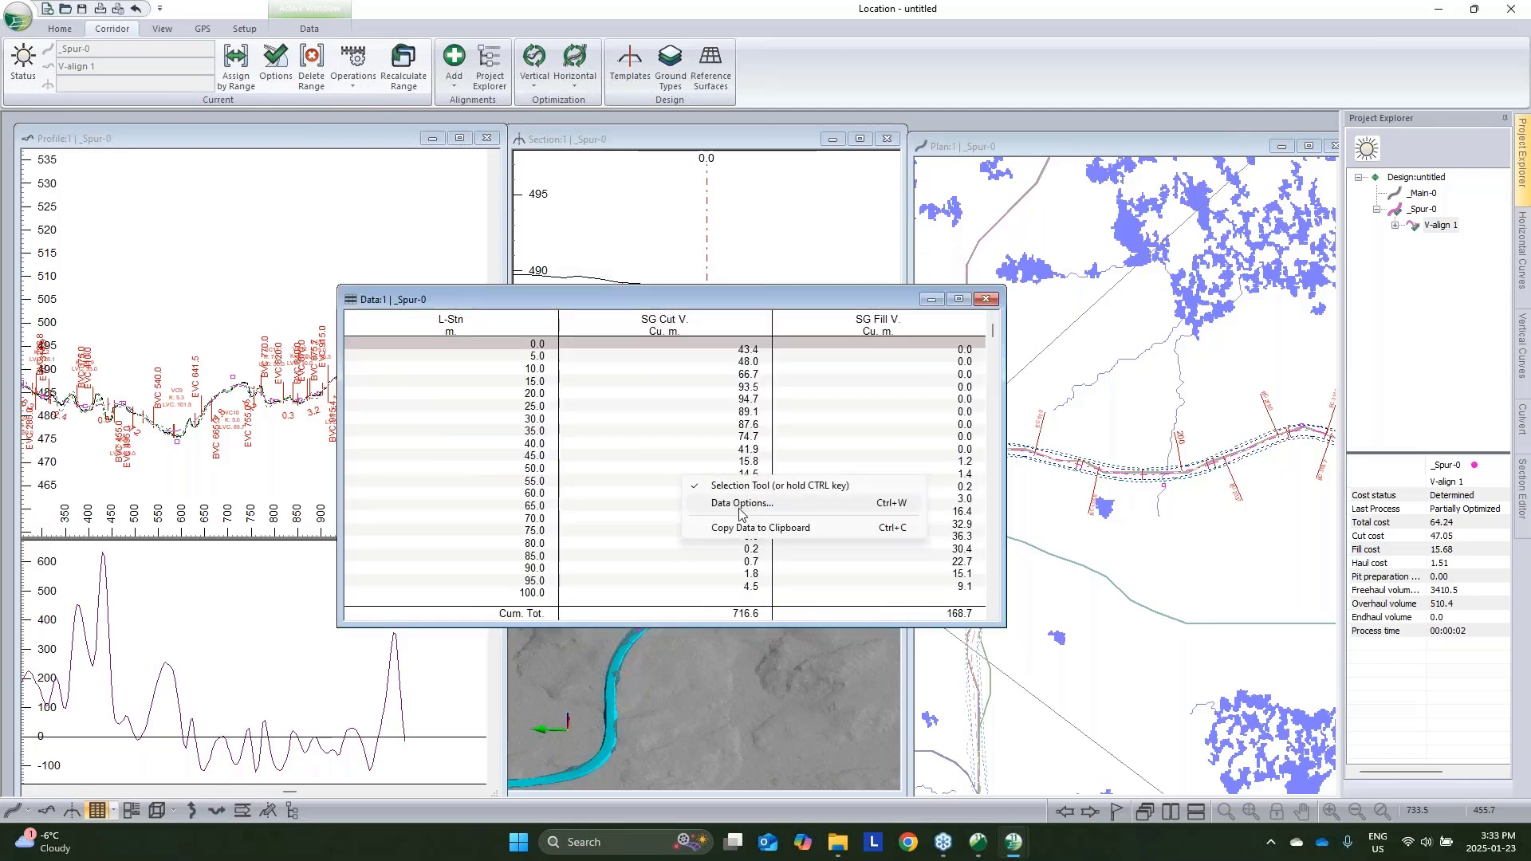
click(742, 507)
click(807, 398)
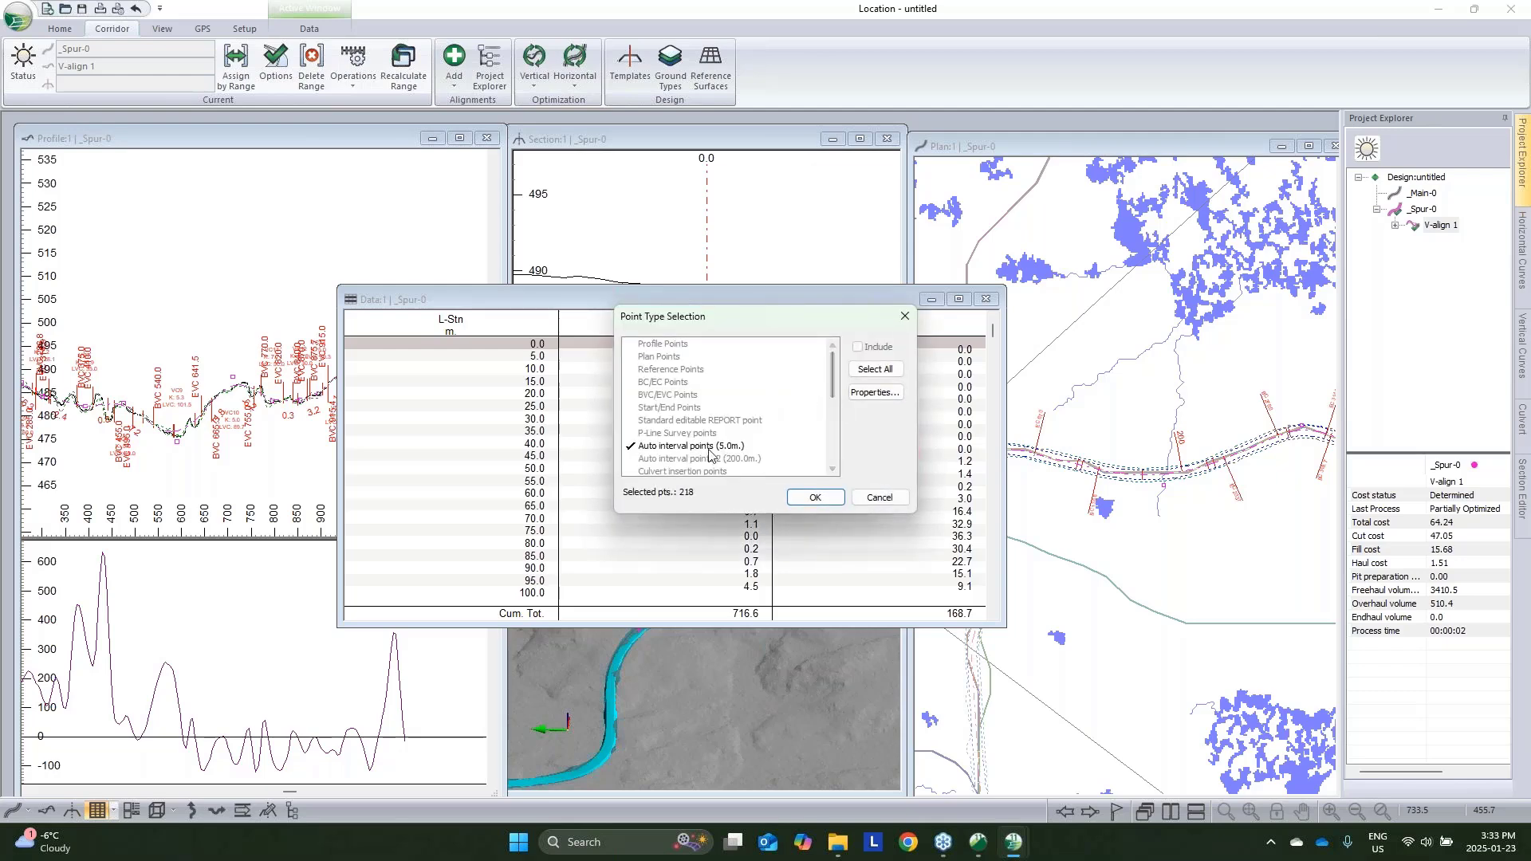
click(702, 446)
click(701, 459)
click(811, 496)
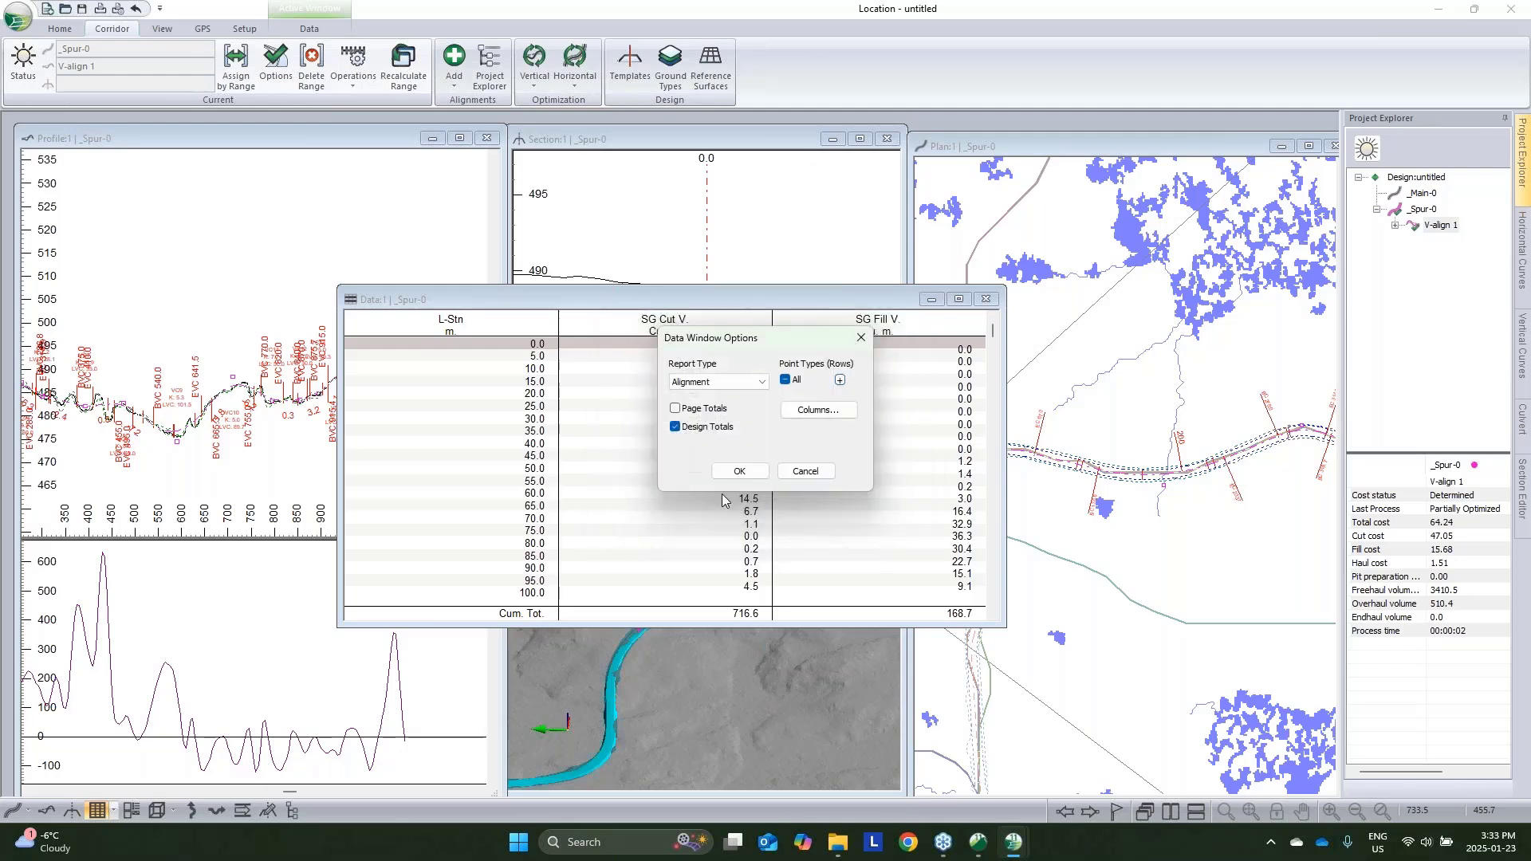
click(740, 472)
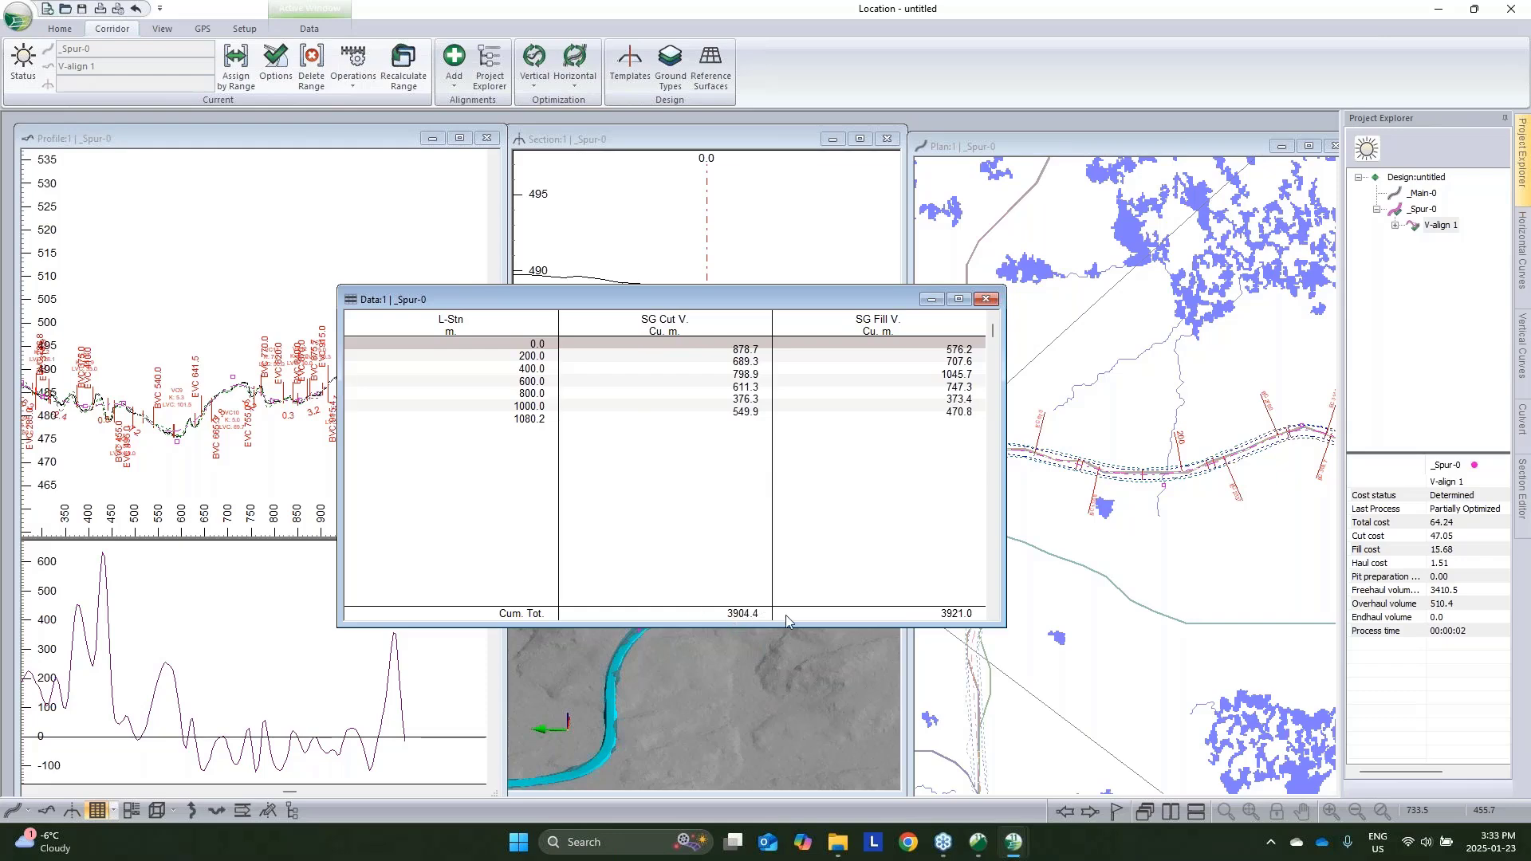
click(931, 299)
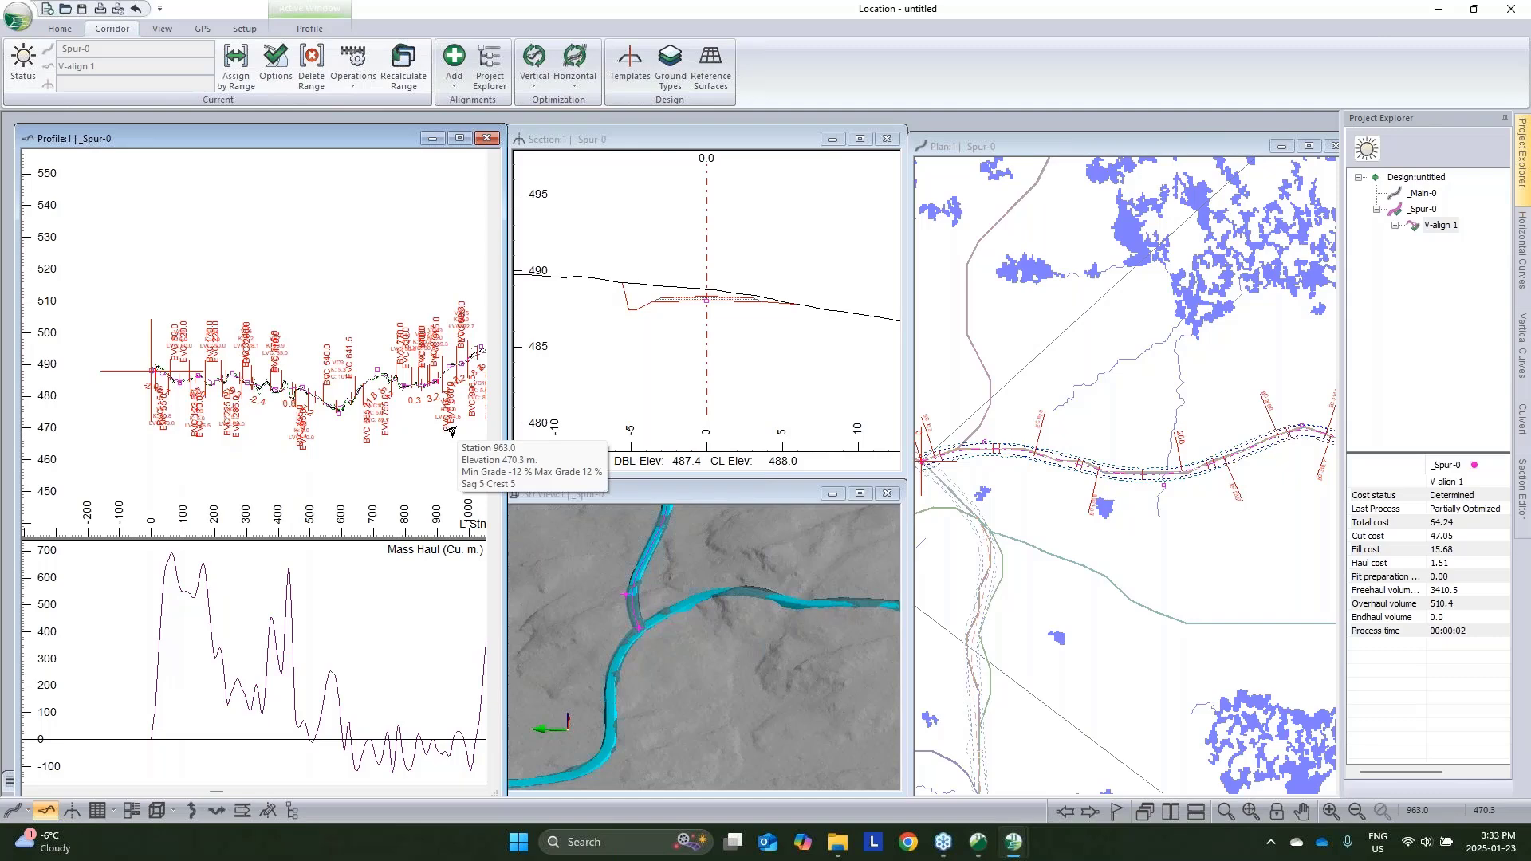
Inspect the spur in the 3D, plan and profile views, including its cross-sections at stations 440 and 582
drag(712, 565, 724, 710)
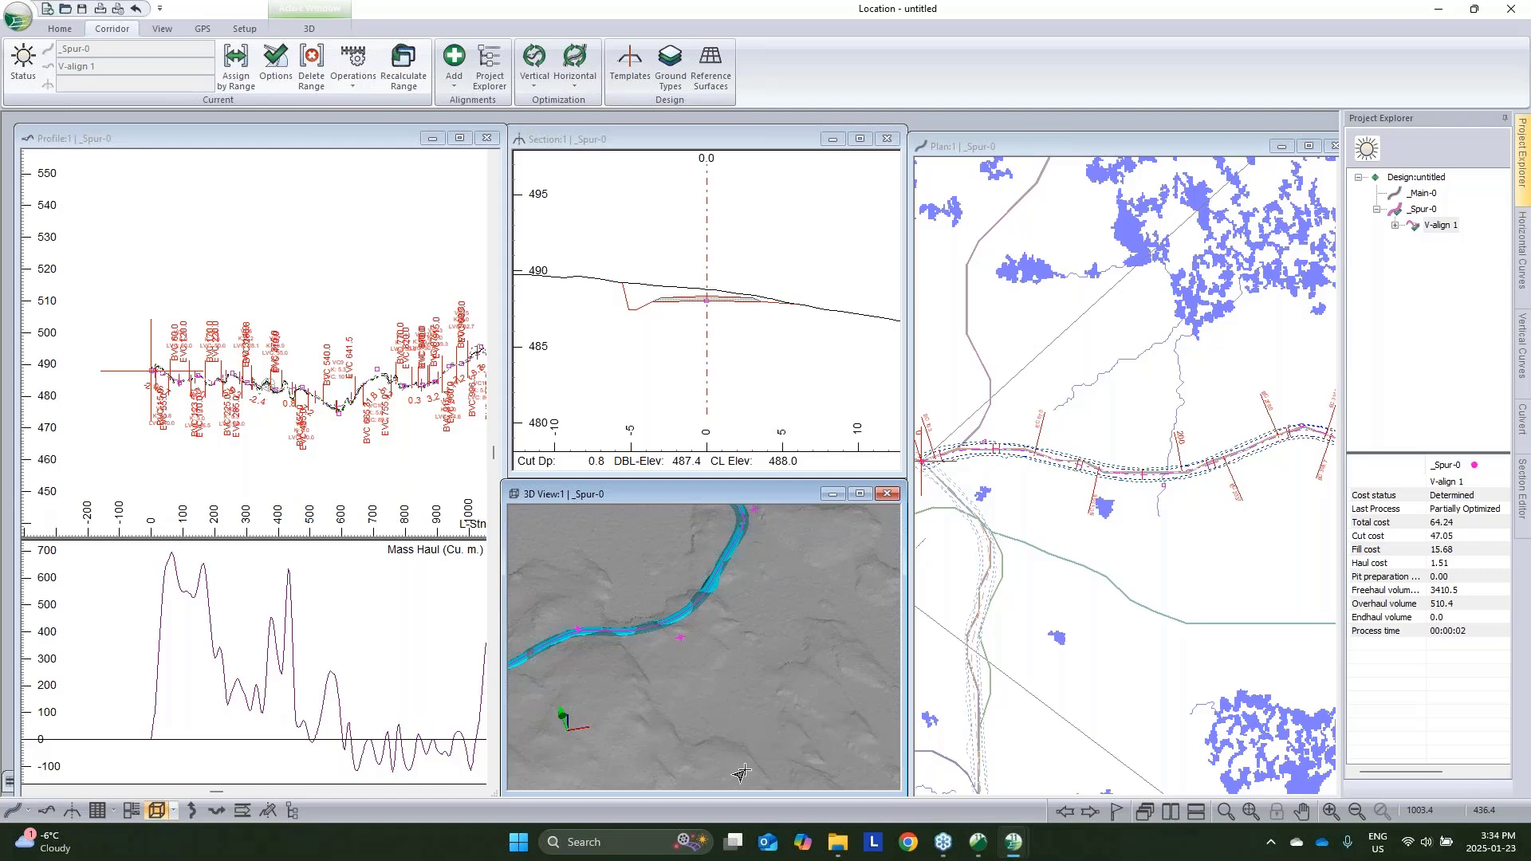
click(1087, 445)
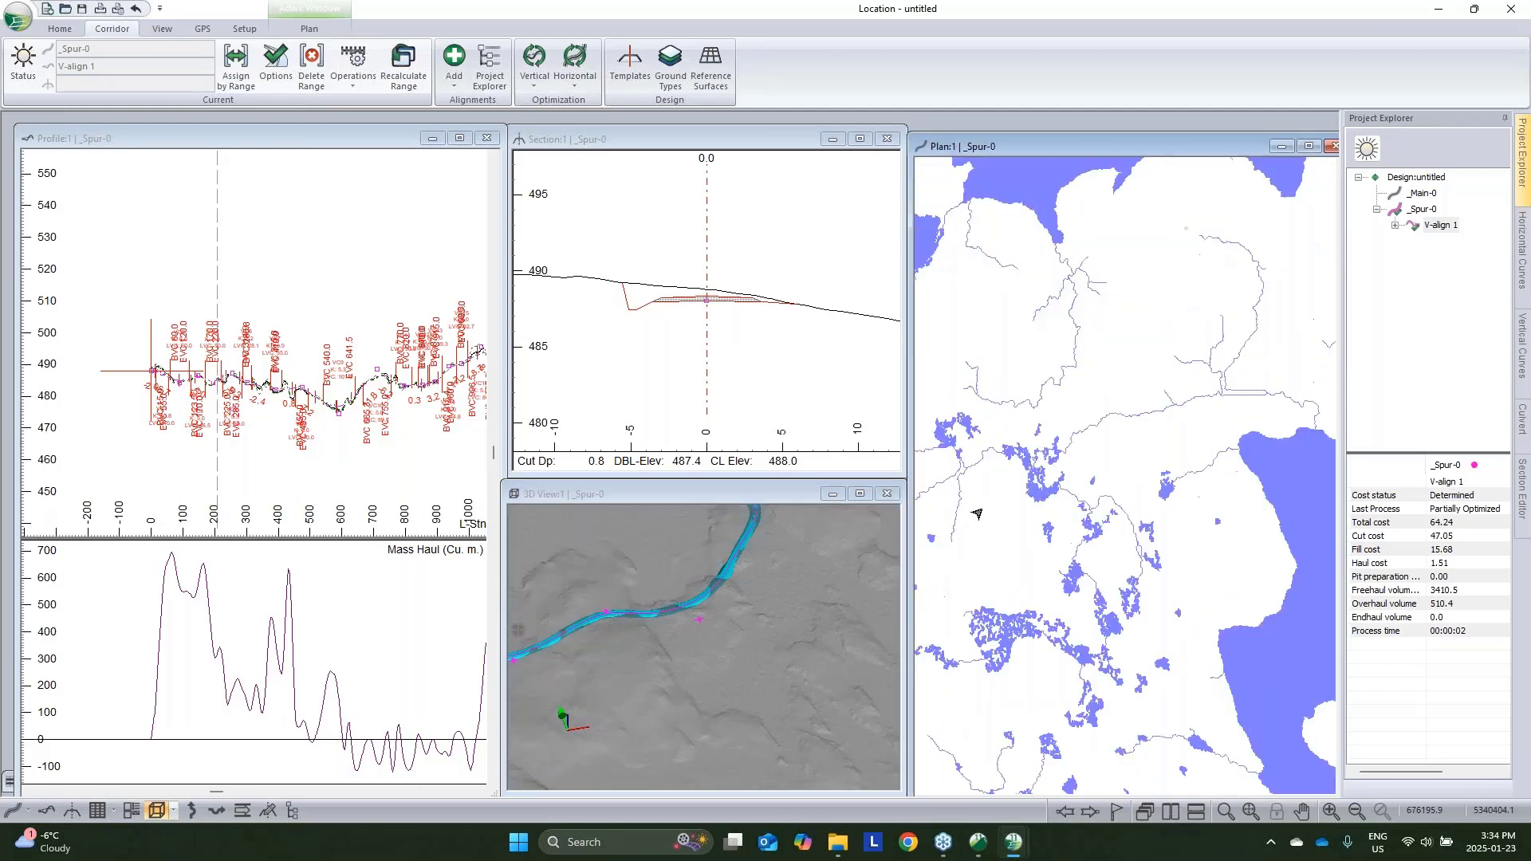
scroll(1074, 556, down, 5)
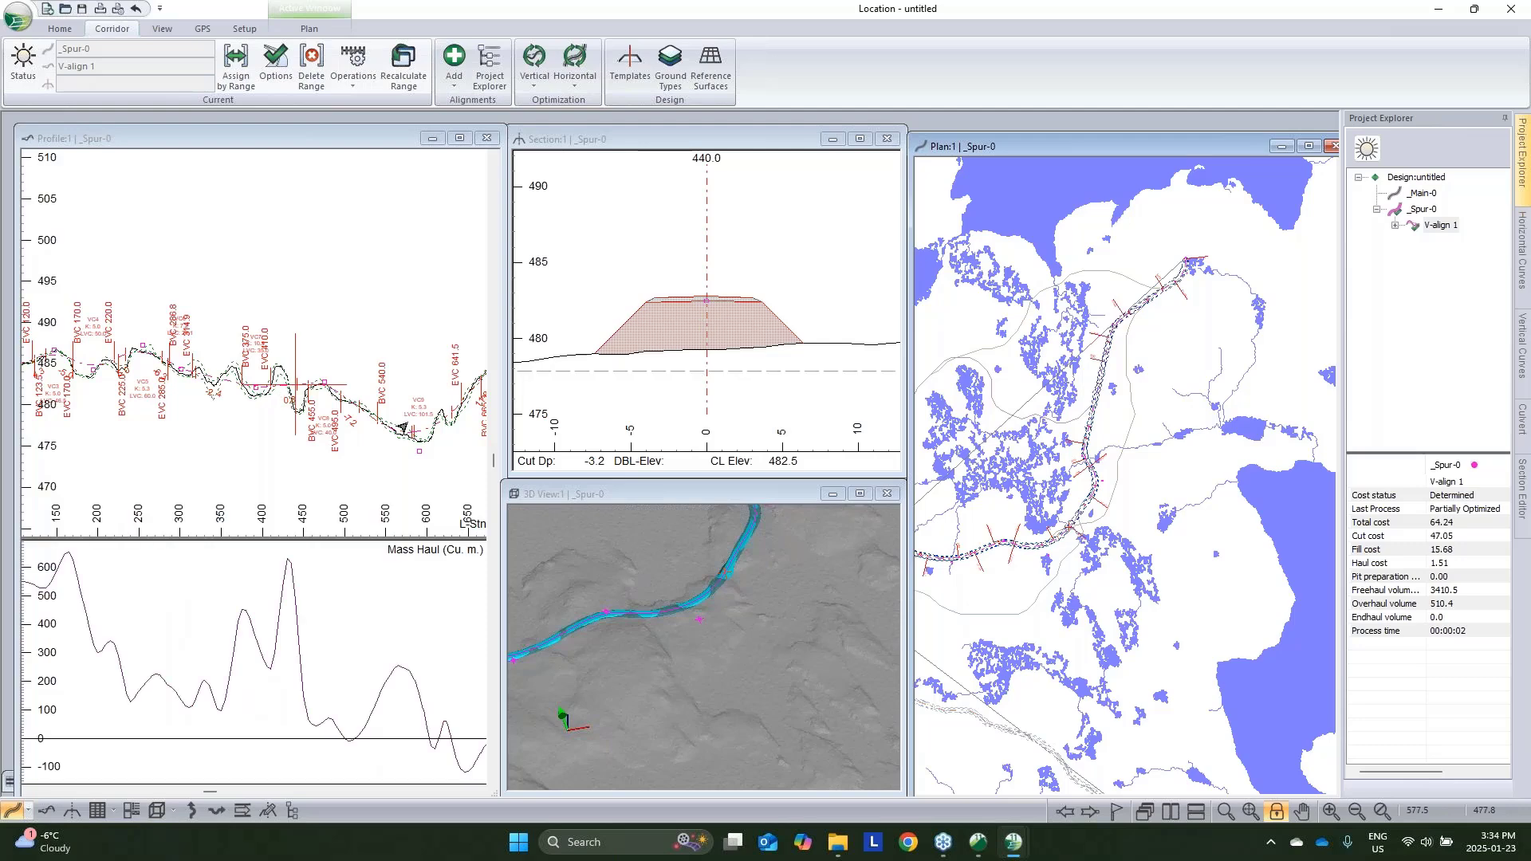
click(391, 428)
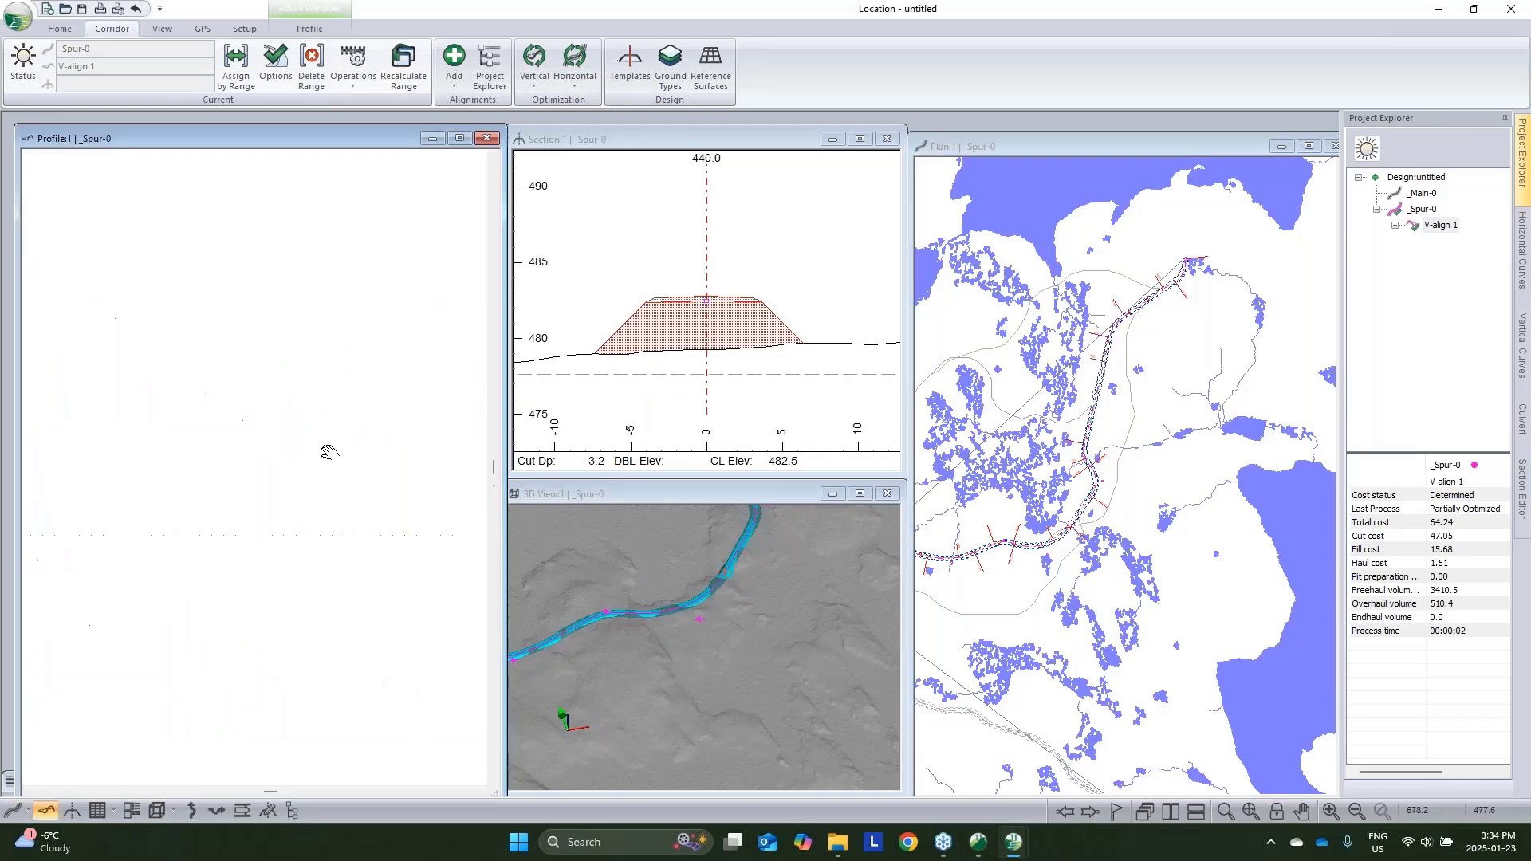
click(210, 465)
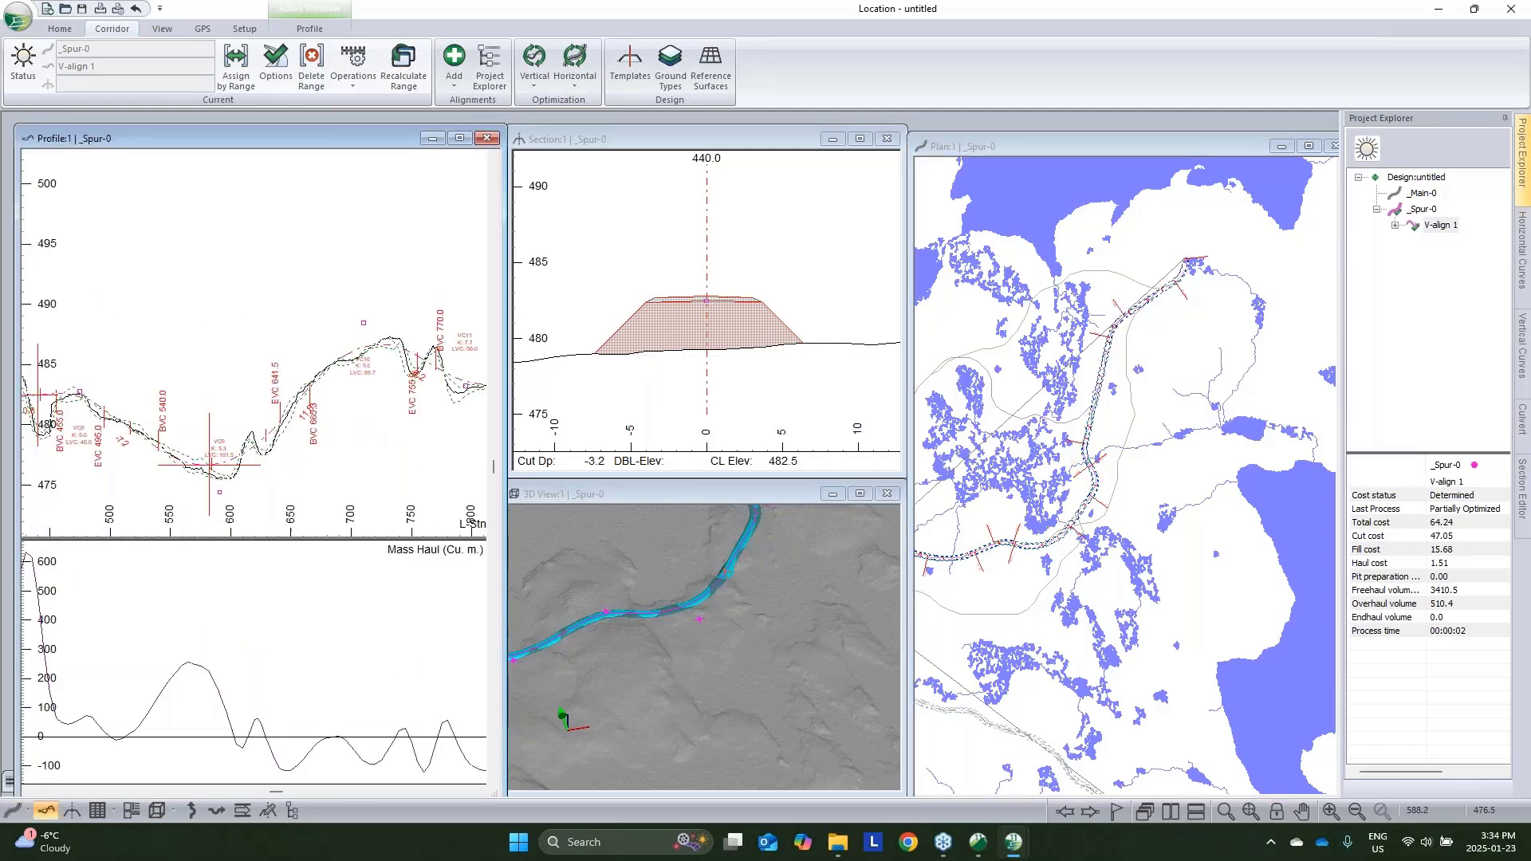
mouse_move(957, 406)
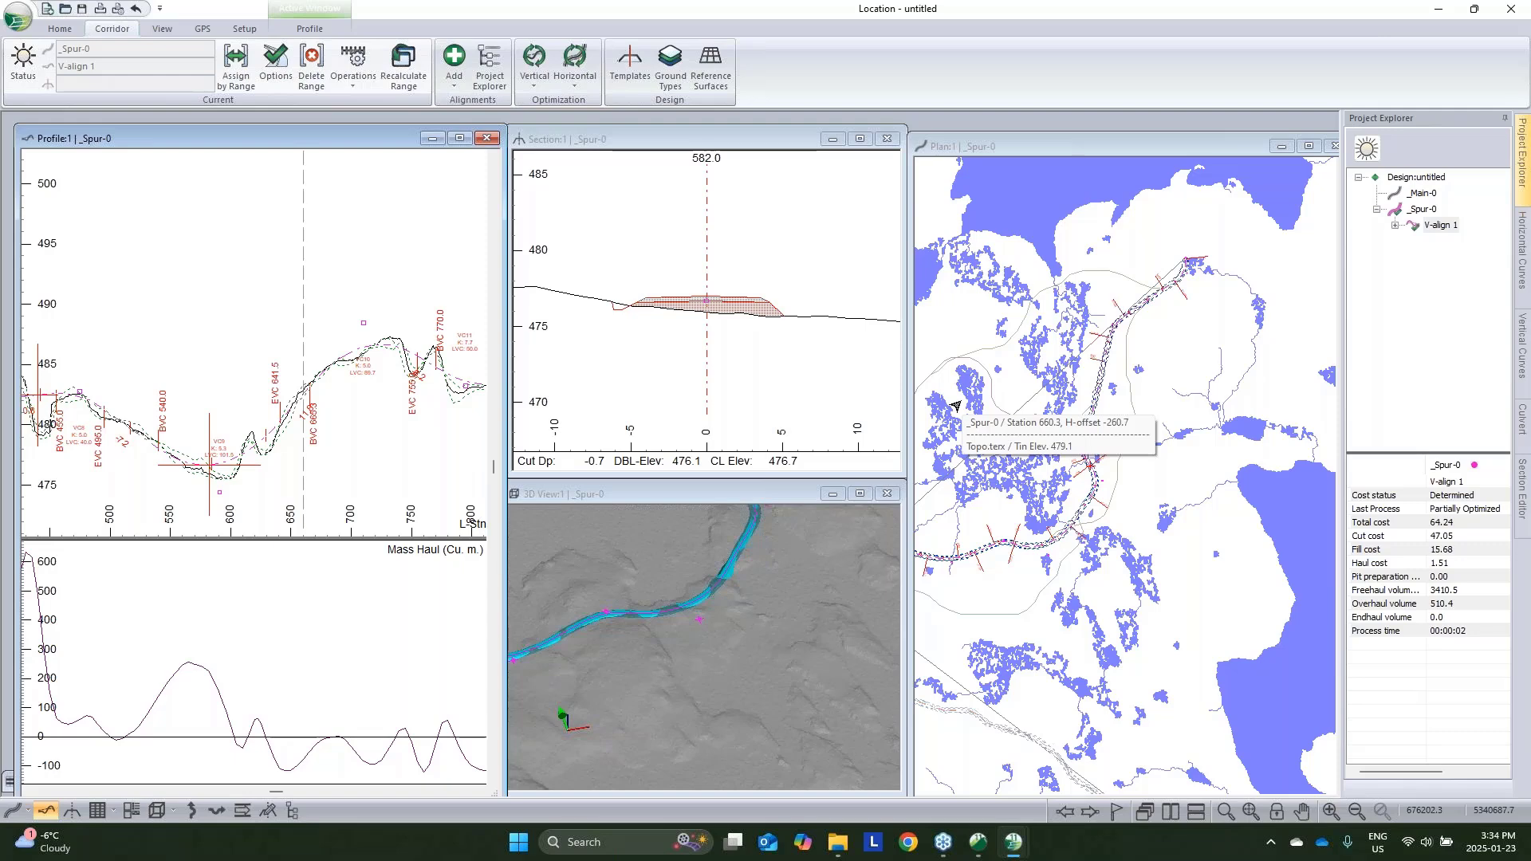
Review the pits and the material movement direction constraints in the spur's V-align 1 vertical options, closing them without changes
right_click(1440, 226)
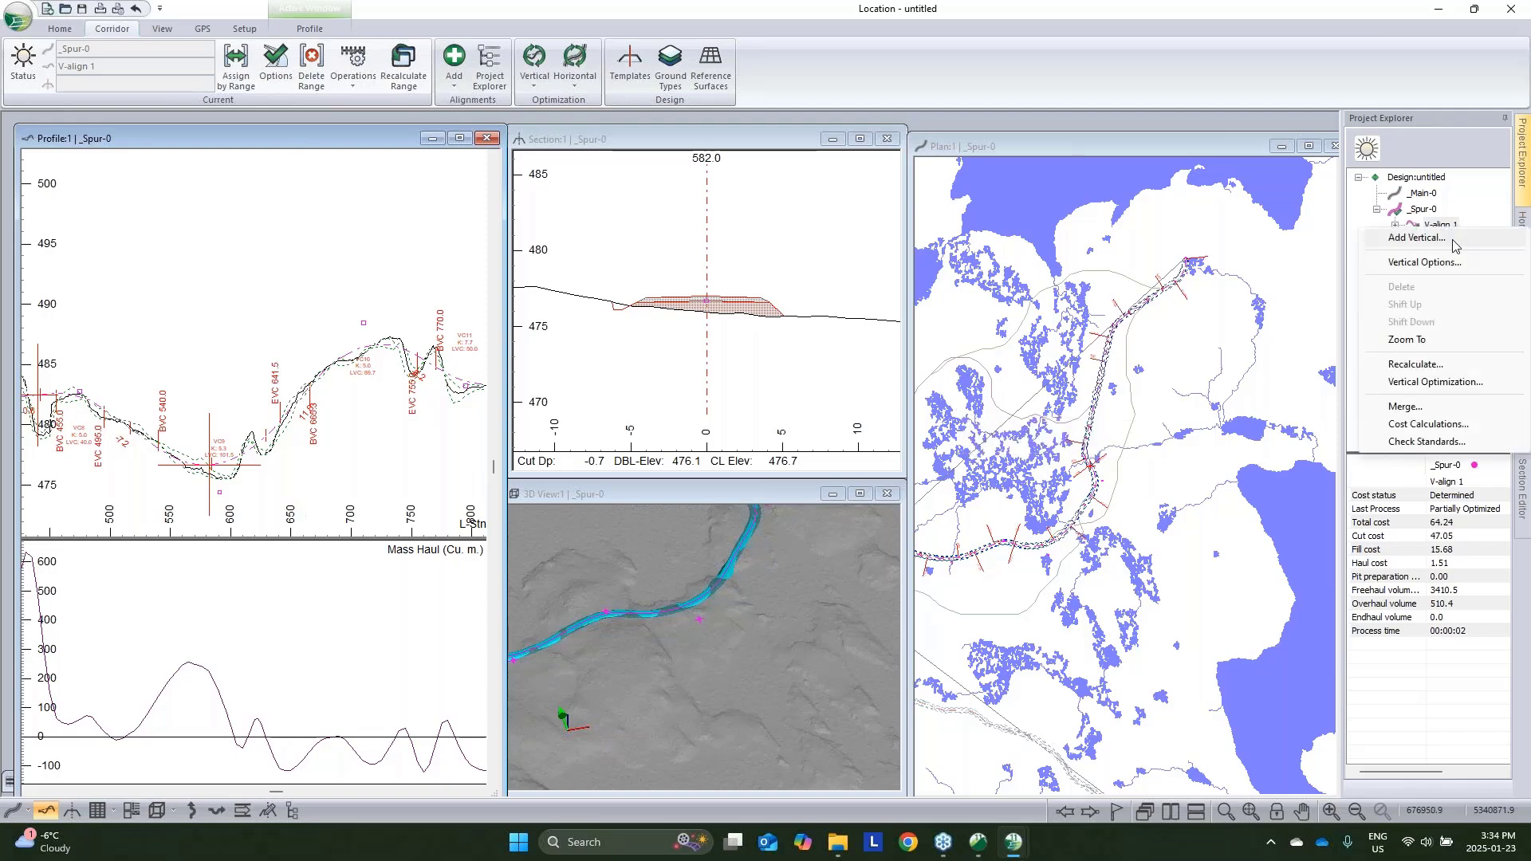
click(1440, 263)
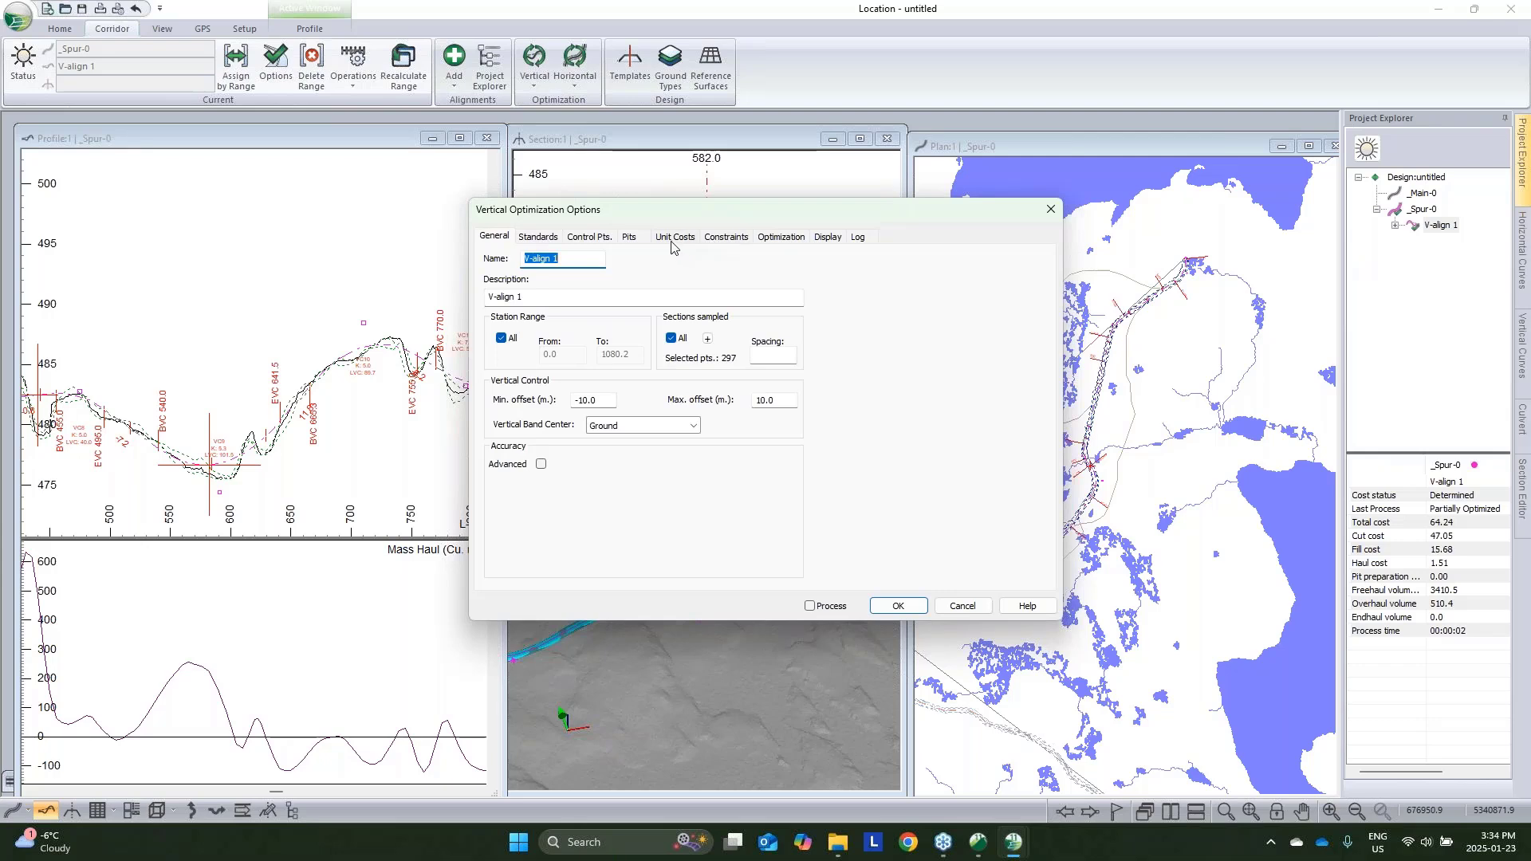
click(638, 240)
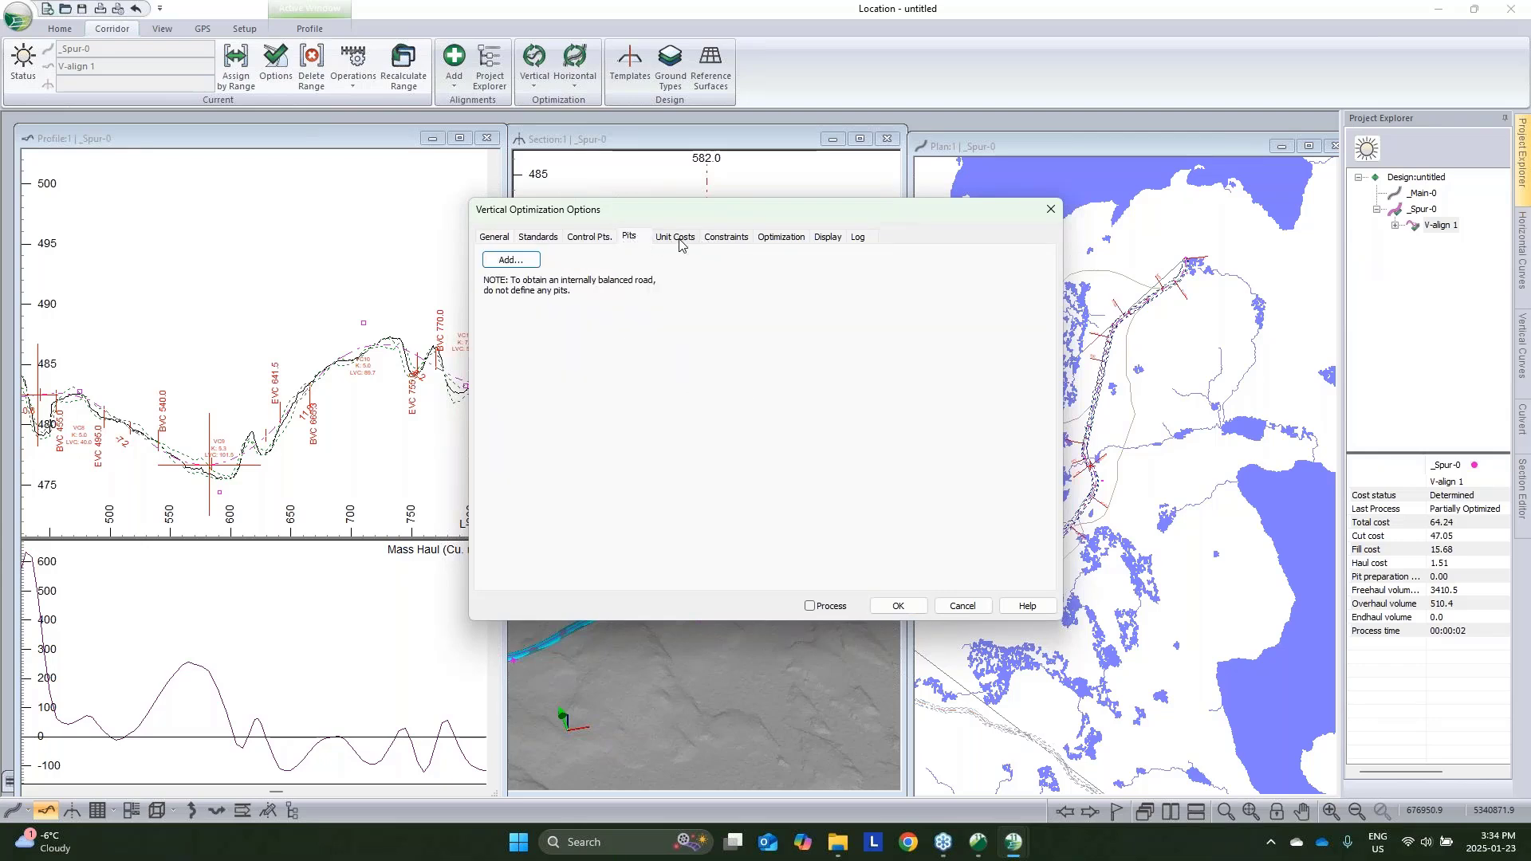
click(723, 238)
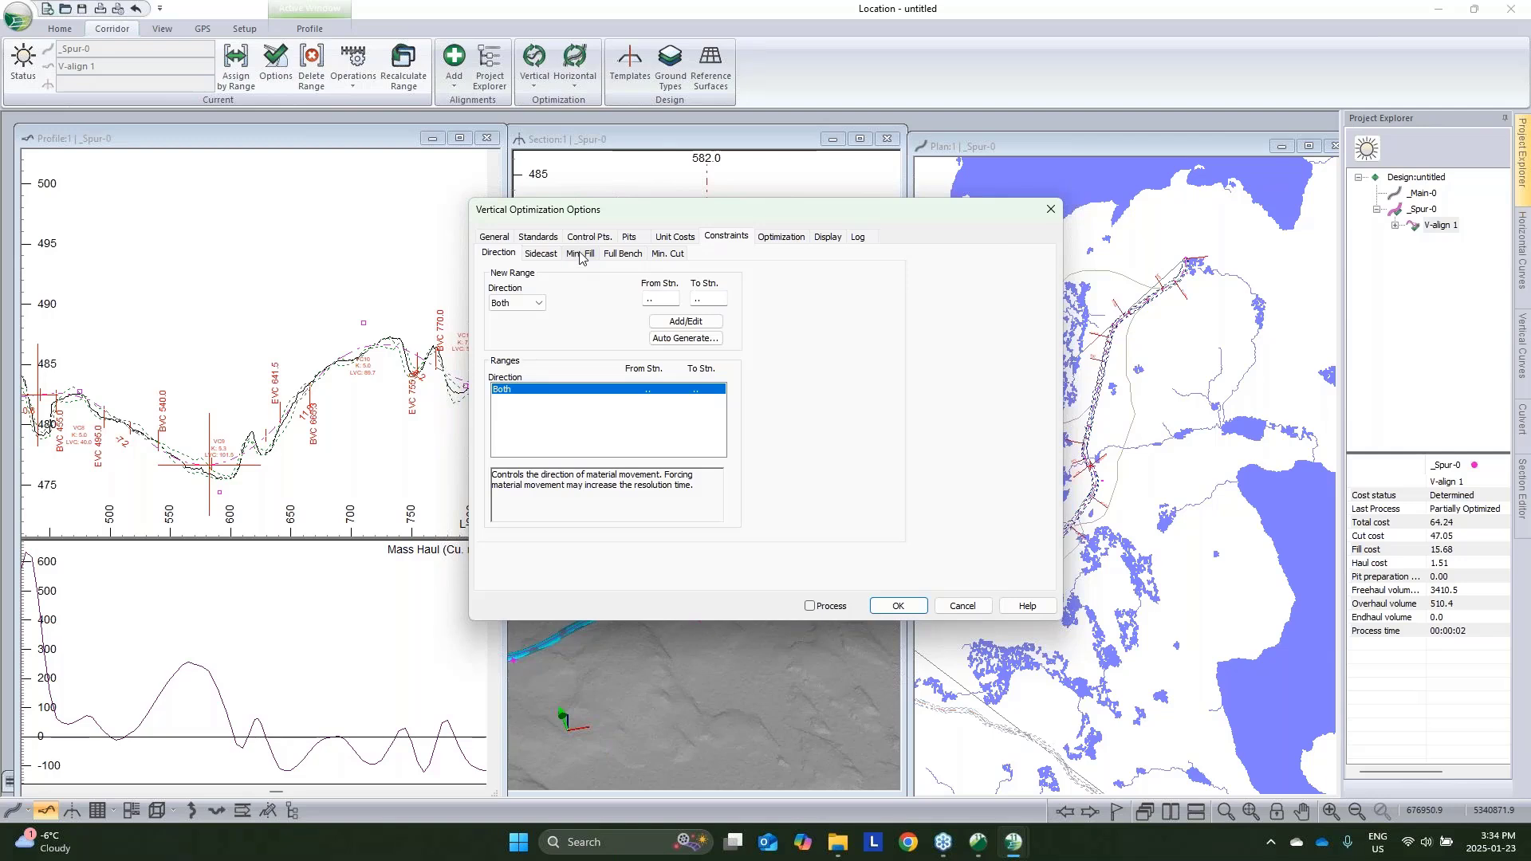
double_click(655, 300)
click(960, 607)
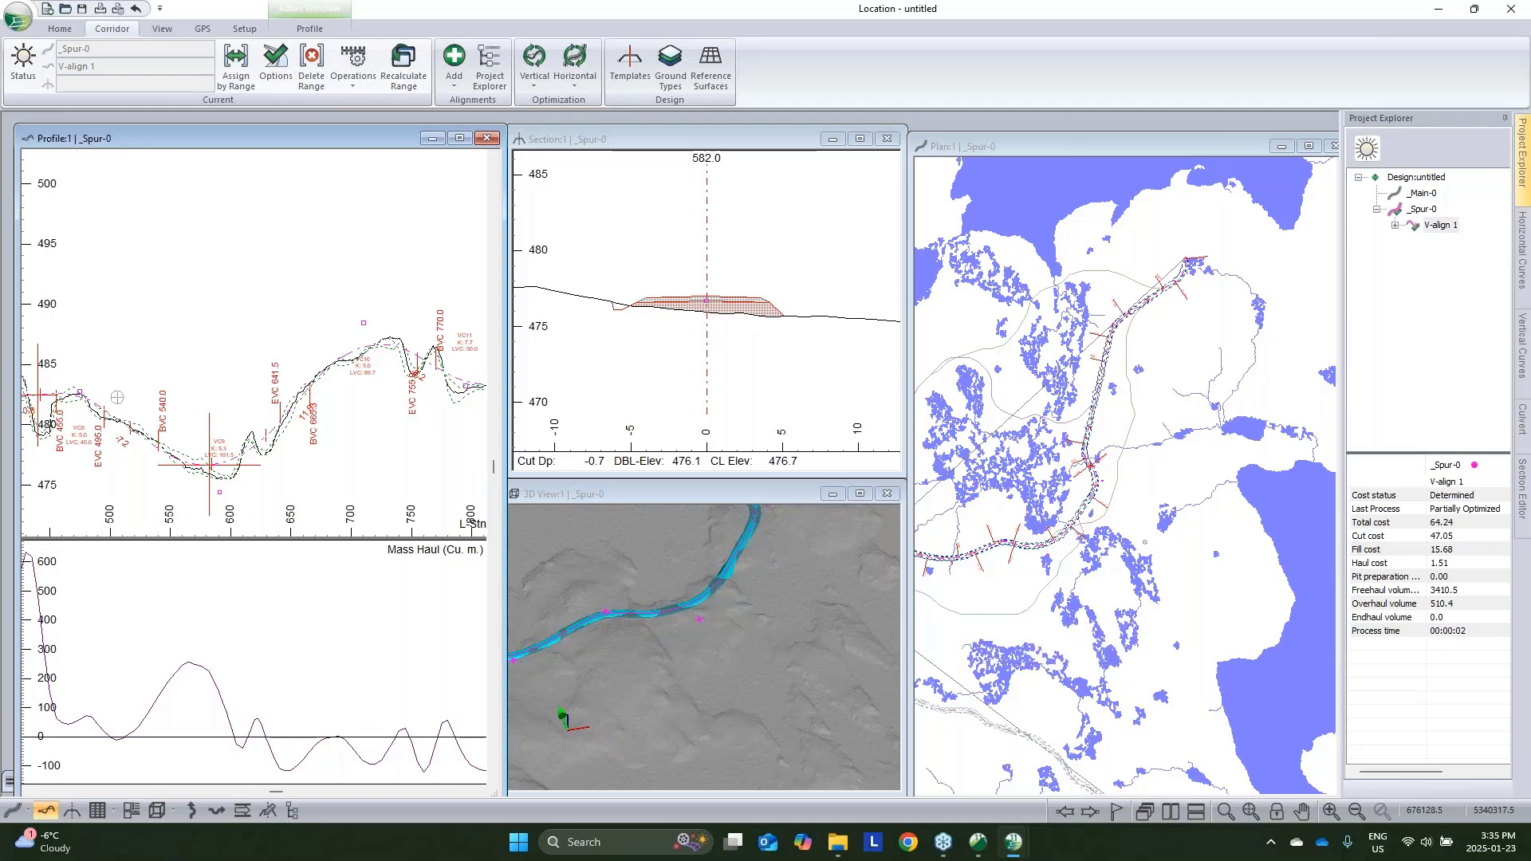
Reposition the VIP at the sag near station 590 in the spur's profile using the Add/Edit VIP tool
scroll(294, 444, down, 3)
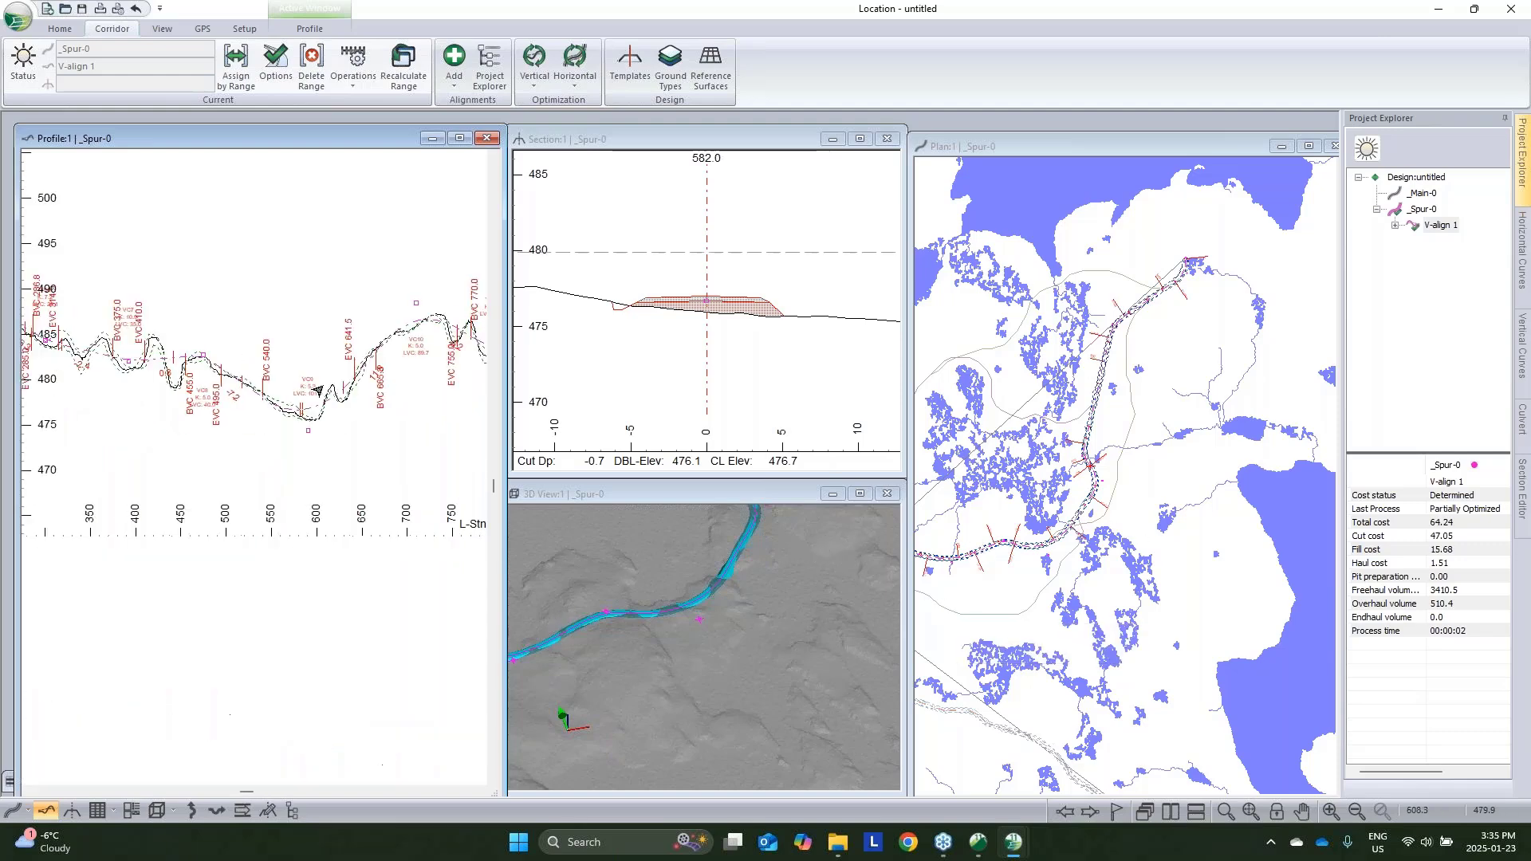
scroll(320, 407, up, 3)
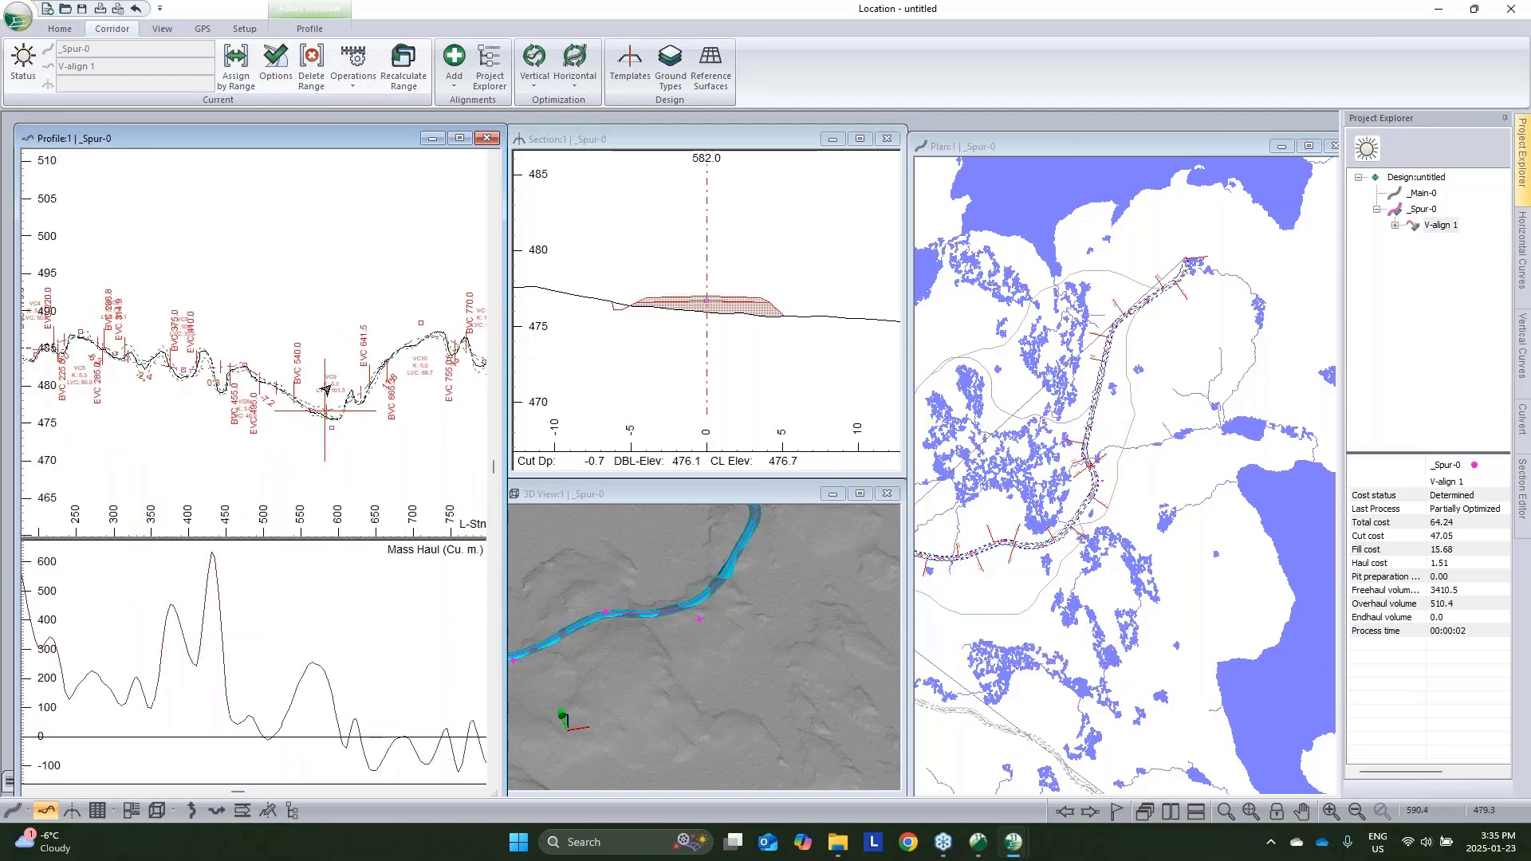
scroll(325, 396, up, 1)
right_click(320, 408)
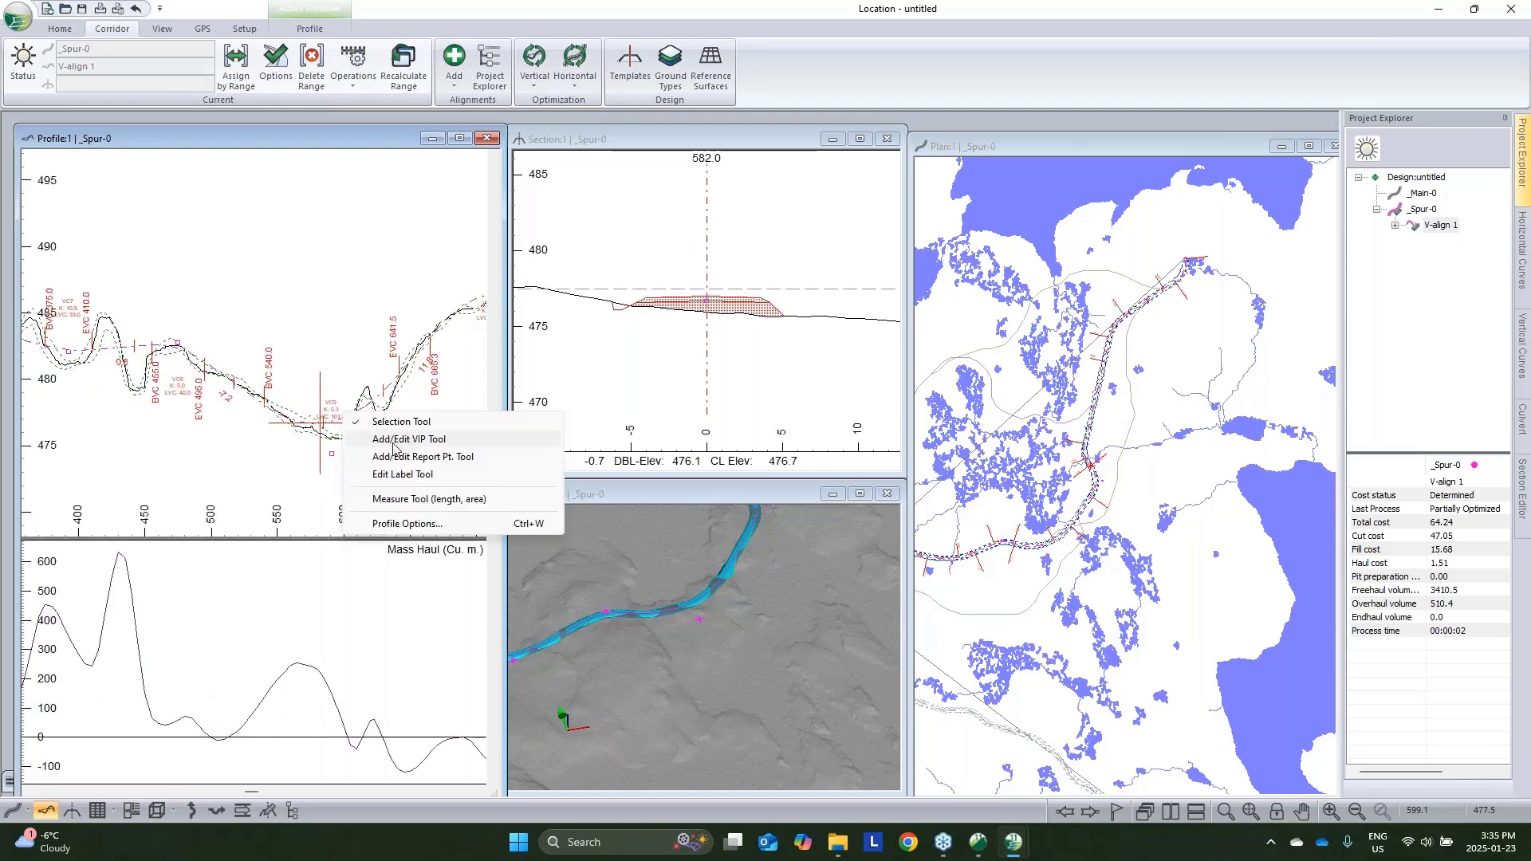
key(Escape)
scroll(327, 423, up, 2)
scroll(327, 423, down, 2)
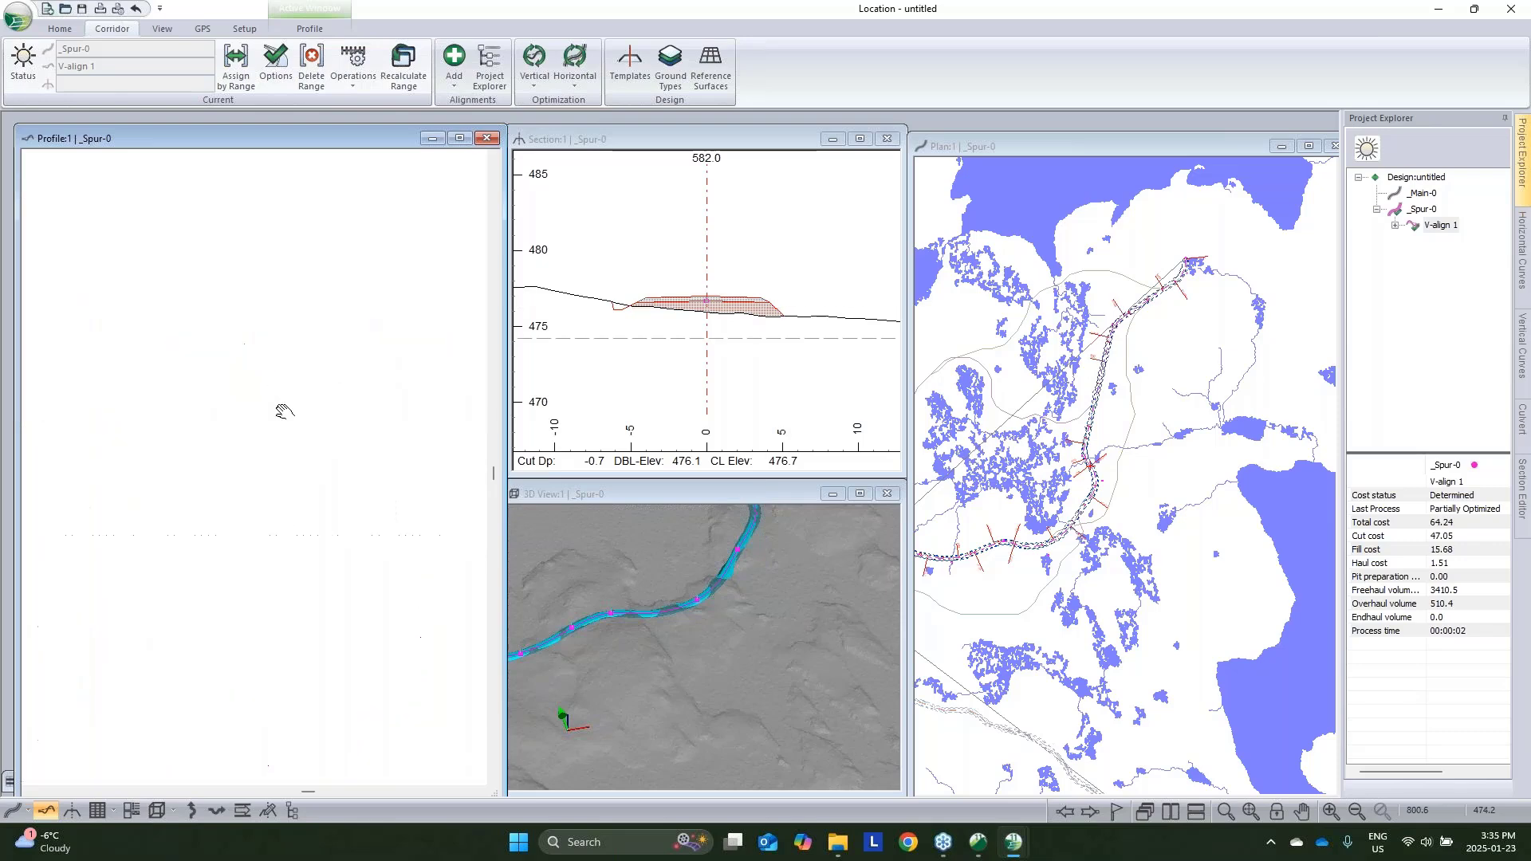
click(185, 399)
drag(183, 402, 195, 416)
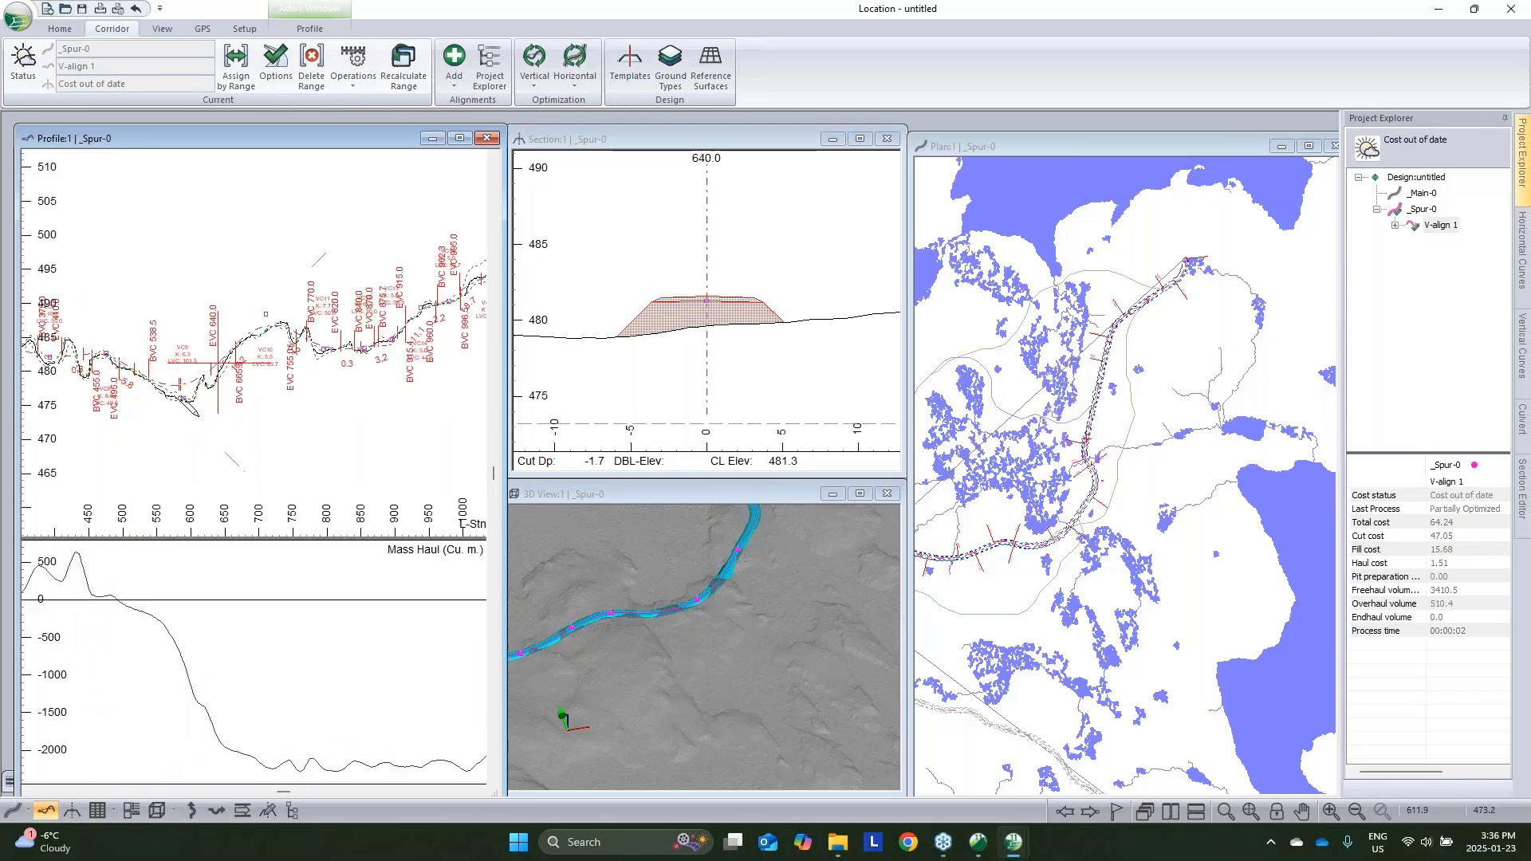
right_click(220, 418)
click(348, 429)
Examine the edited spur alignment in the 3D view and its effect along the profile and mass haul diagram
drag(718, 604, 694, 654)
scroll(239, 396, down, 2)
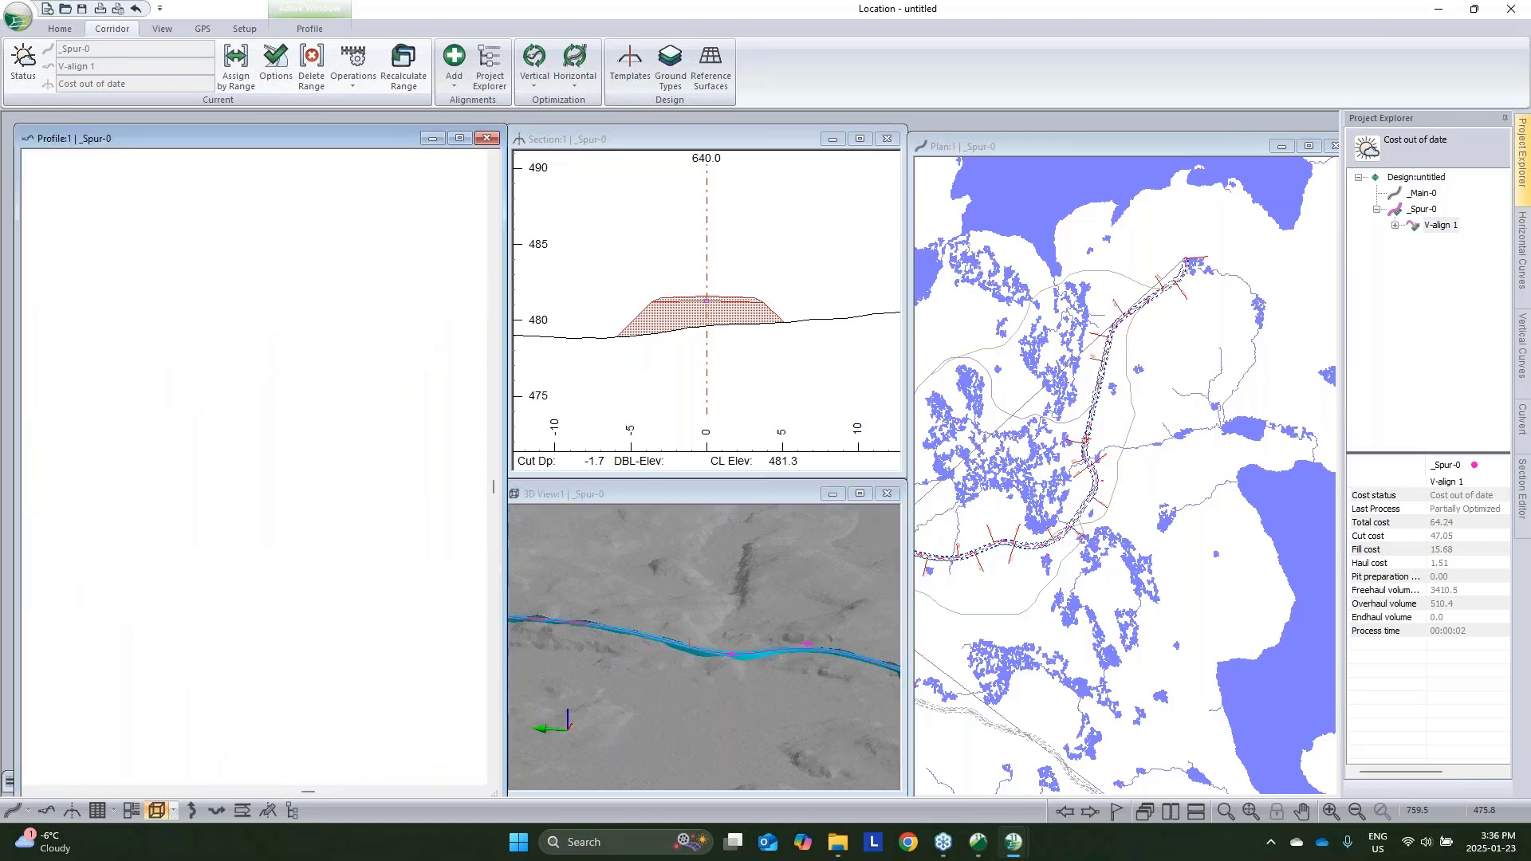
mouse_move(369, 769)
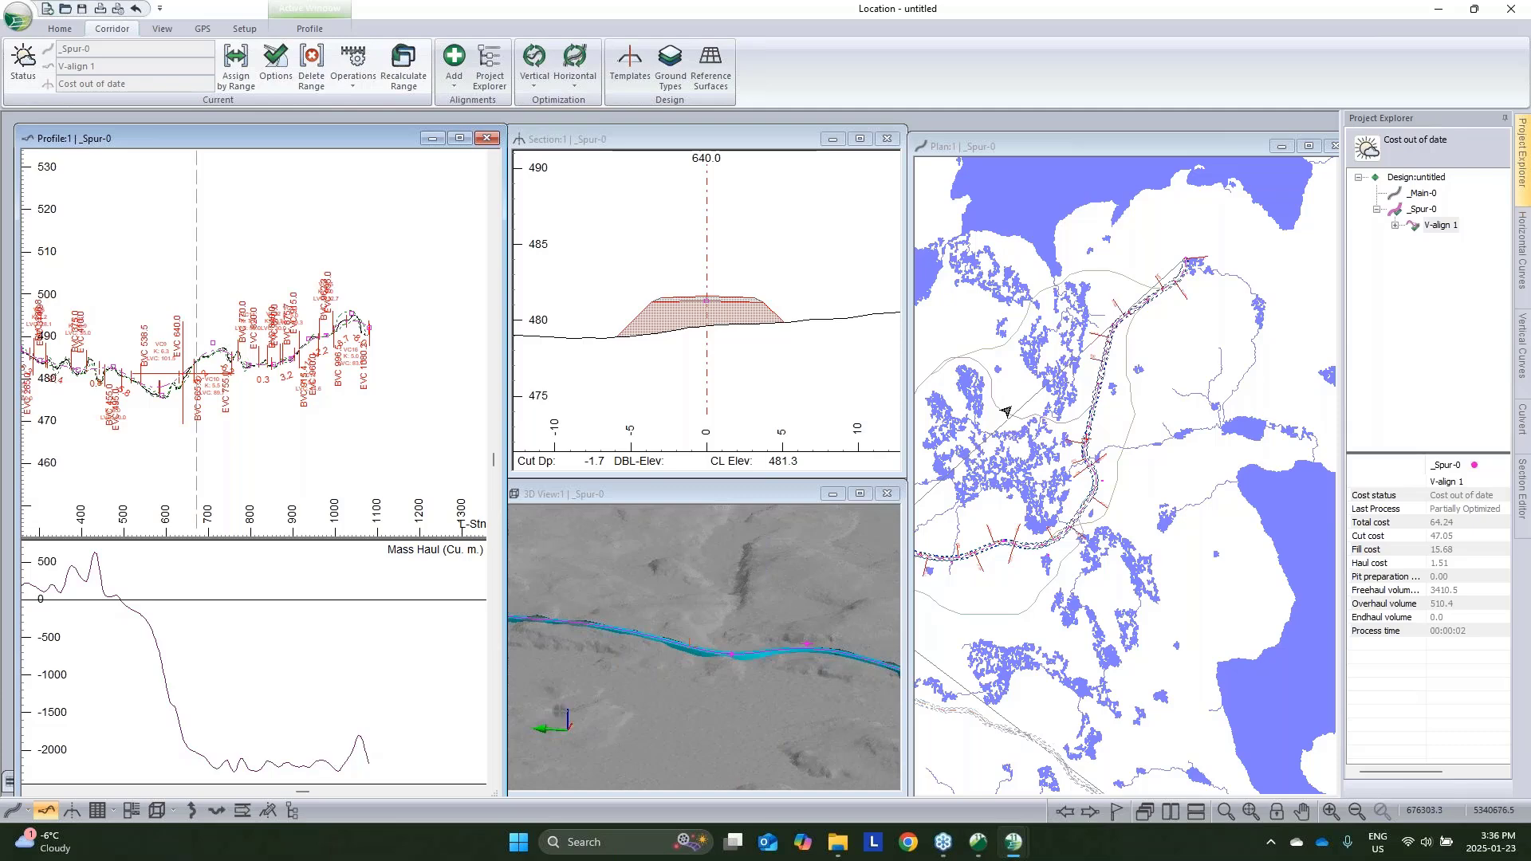
Make the _Main-0 alignment current and show its junction with the spur near station 2810 in plan
scroll(1162, 537, up, 3)
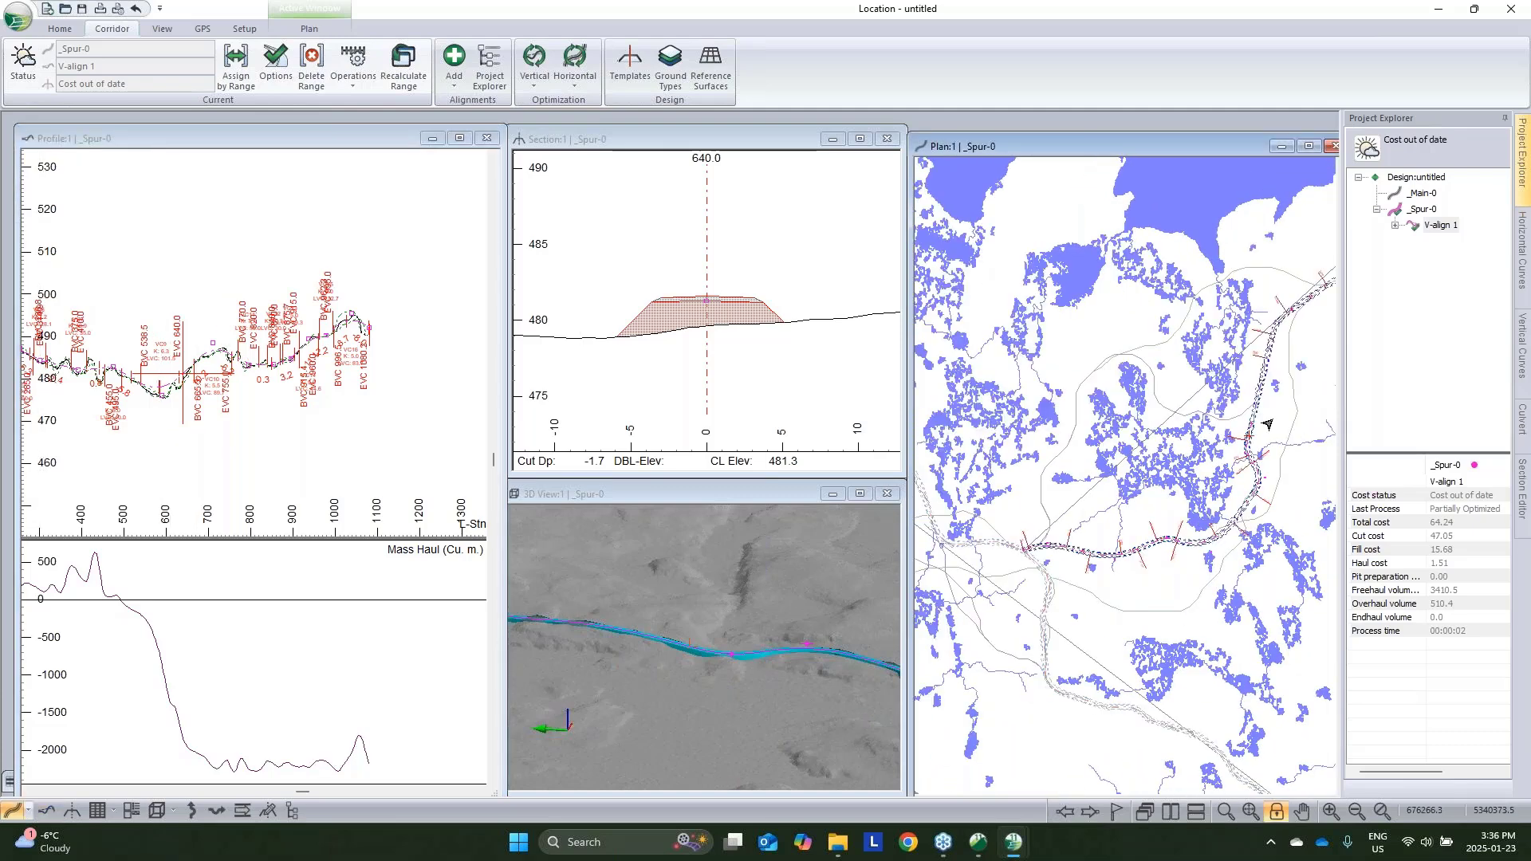
click(1421, 193)
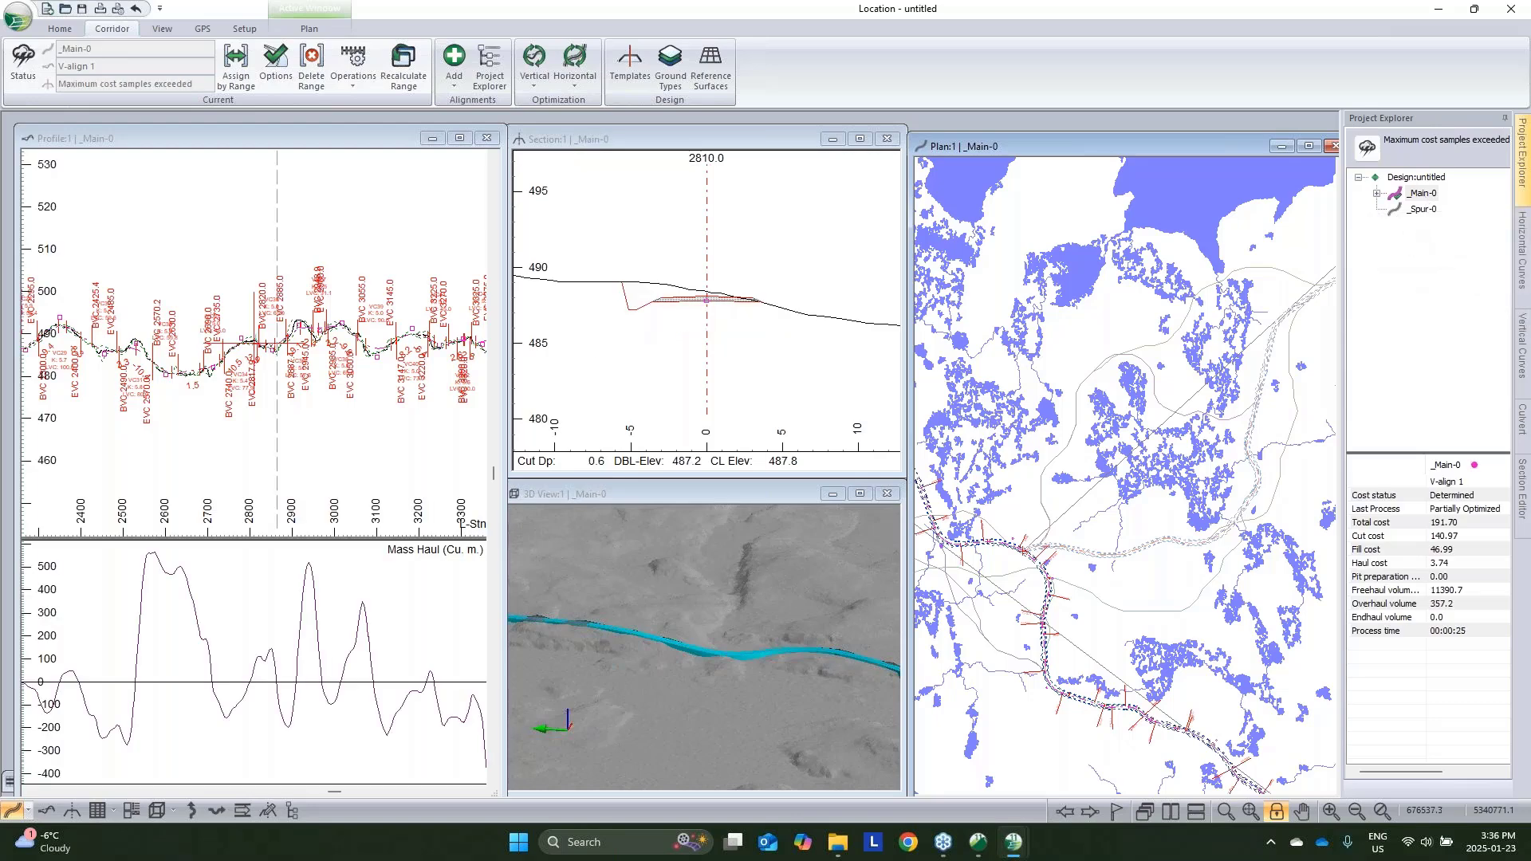
scroll(1028, 542, up, 5)
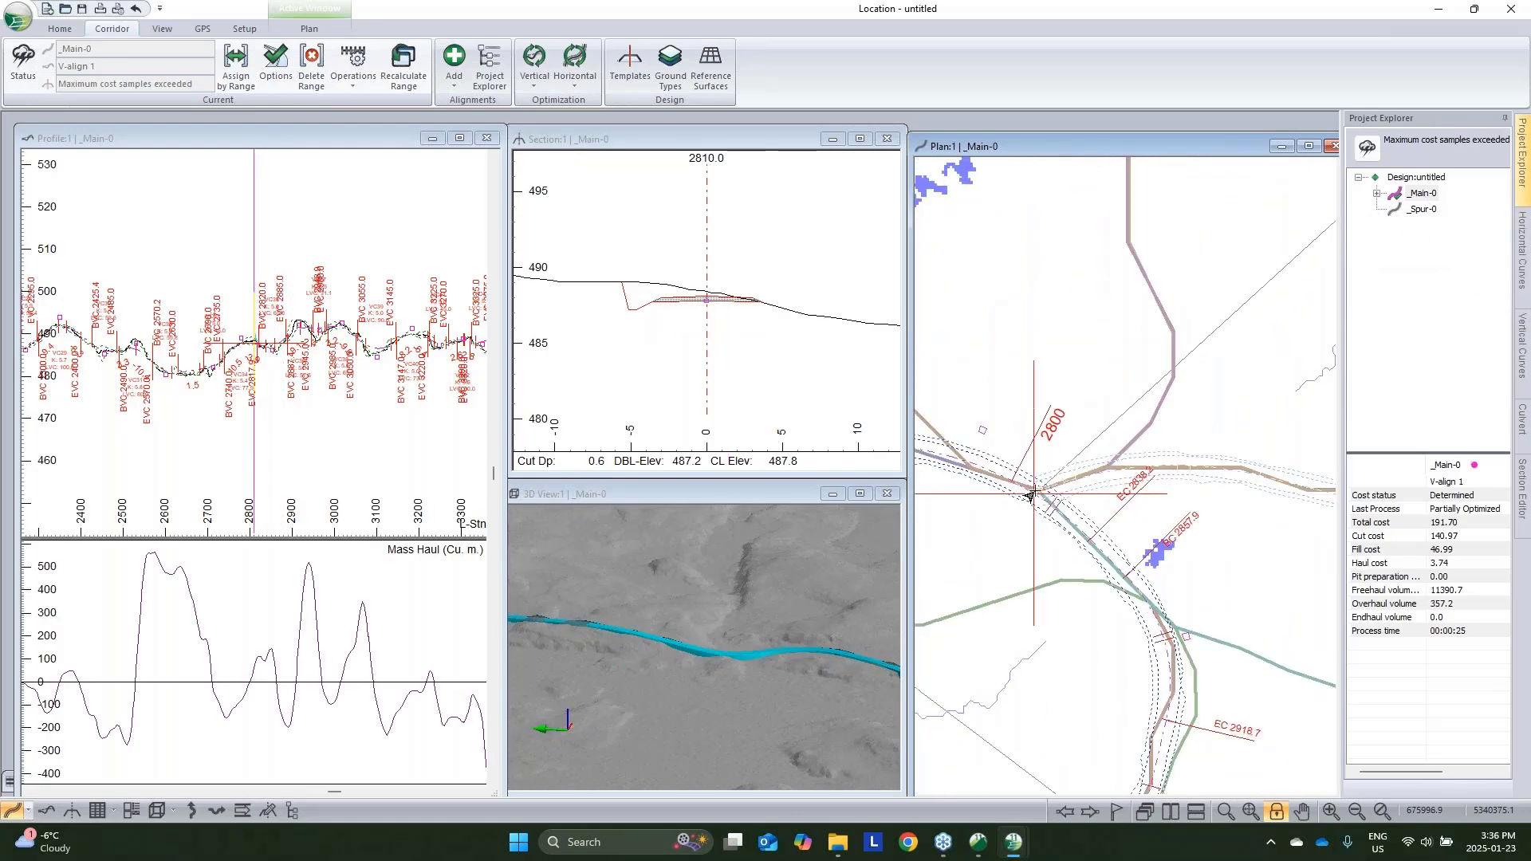
right_click(1422, 194)
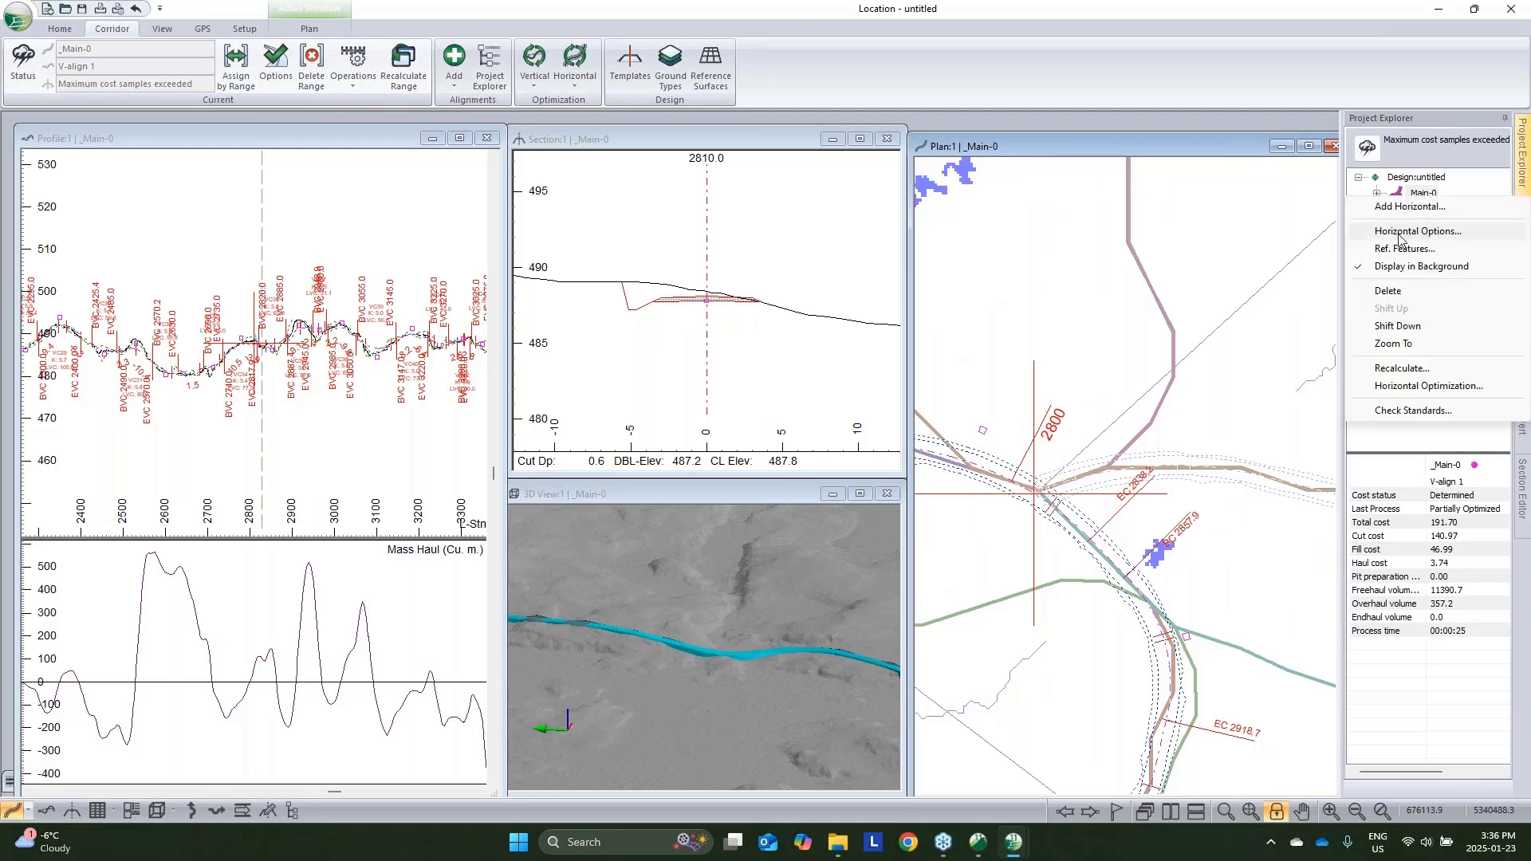
click(1376, 194)
right_click(1437, 209)
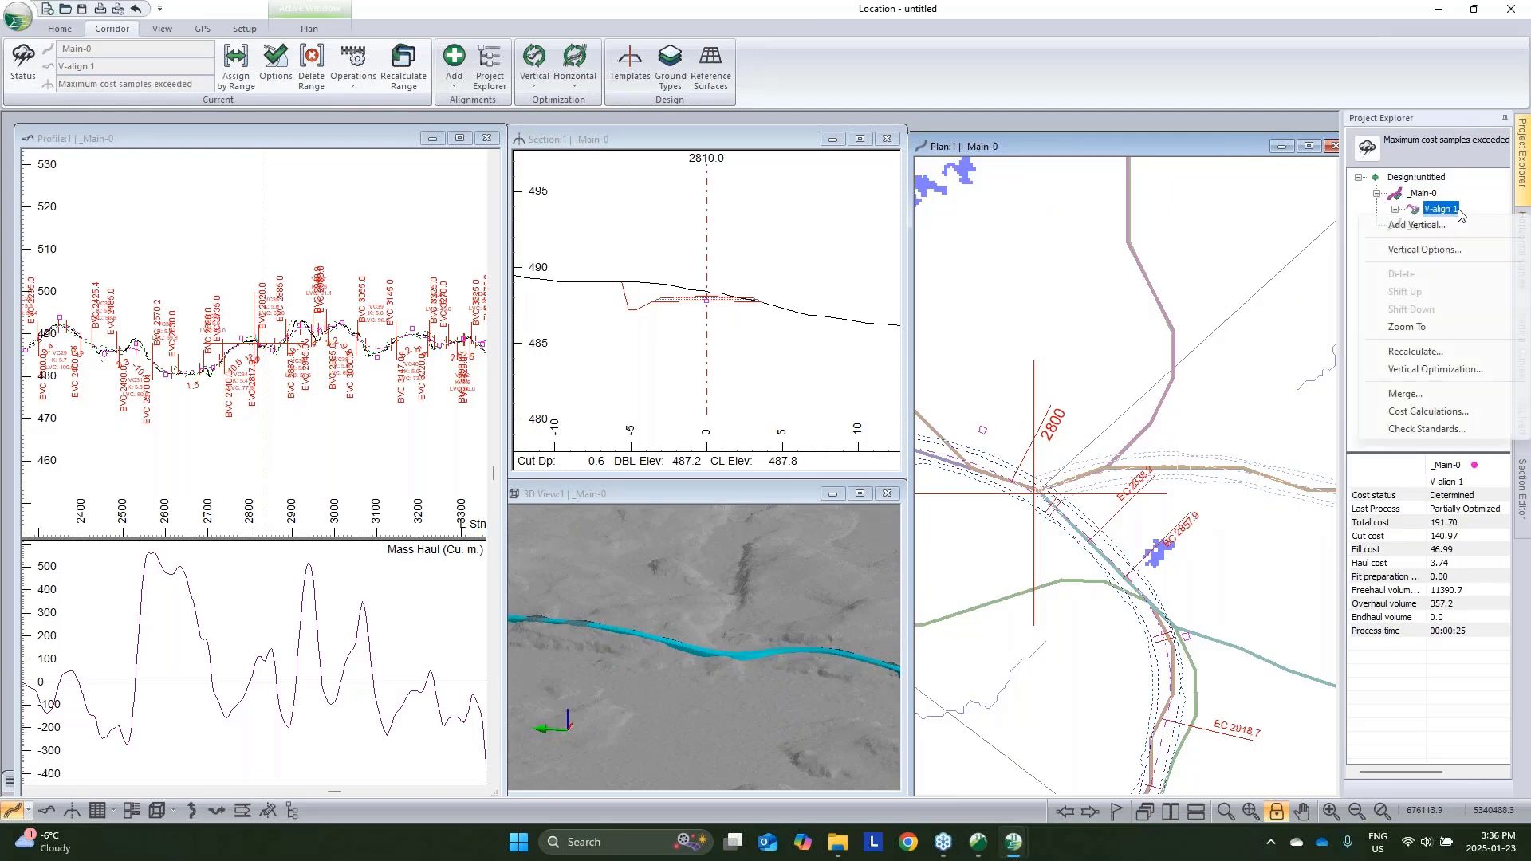
click(1425, 249)
click(984, 604)
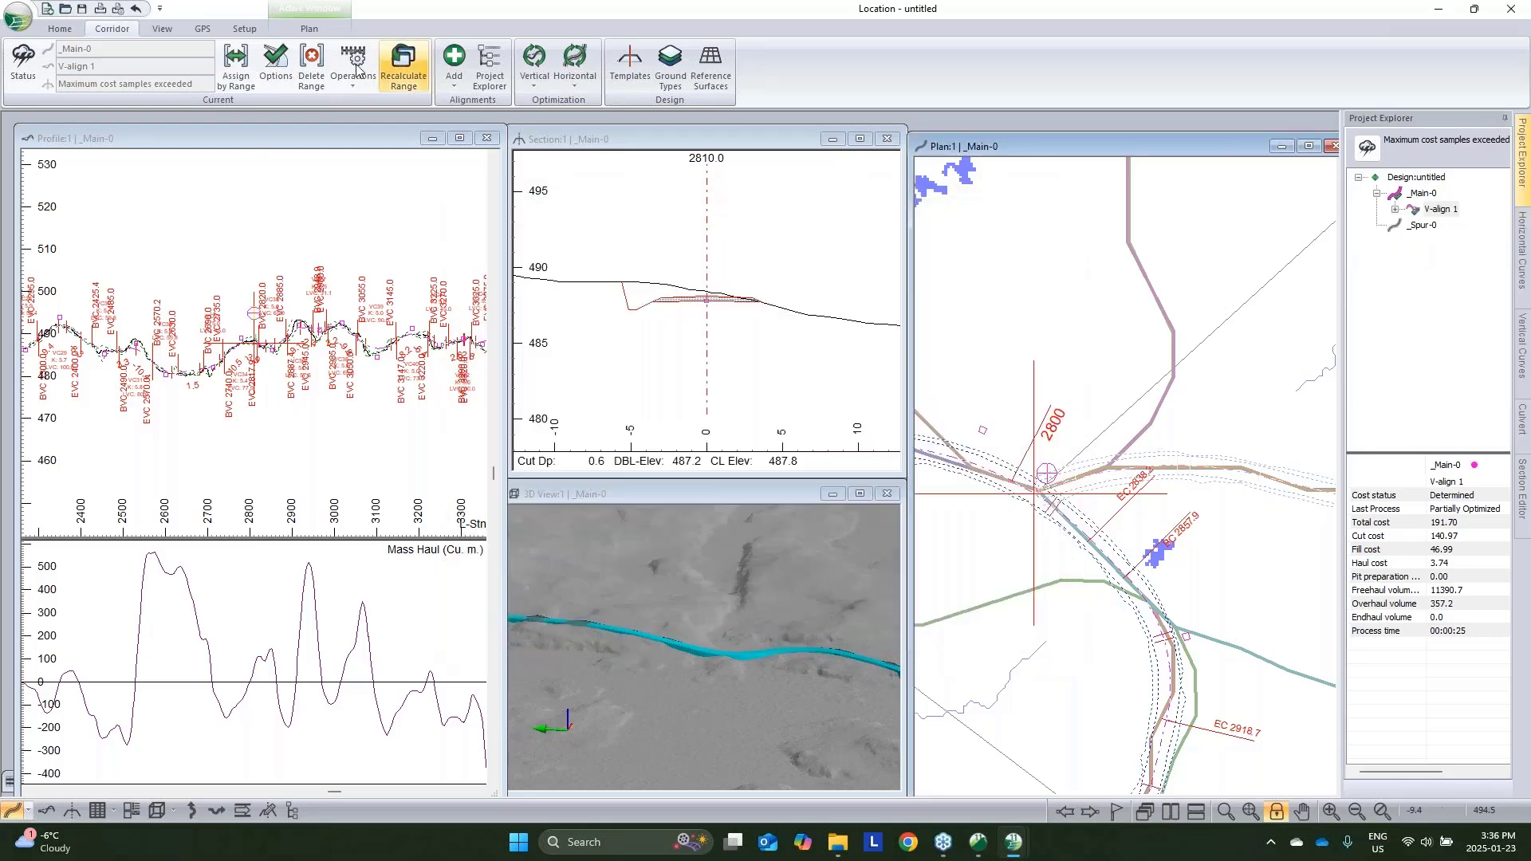
Add a waste pit with access at station 2810 to the vertical optimization options of _Main-0's V-align 1
click(234, 70)
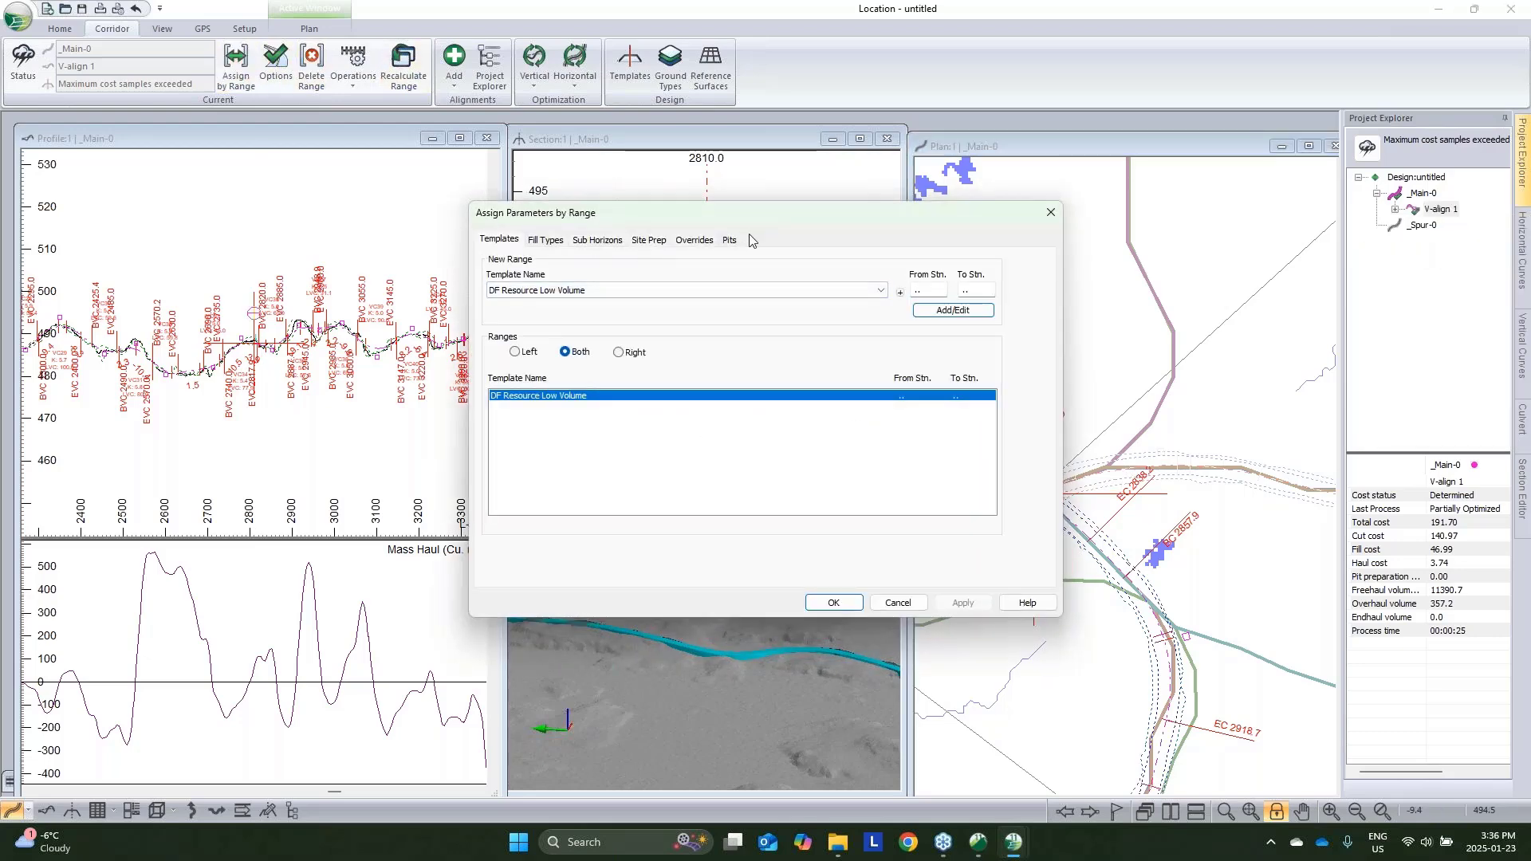
click(898, 603)
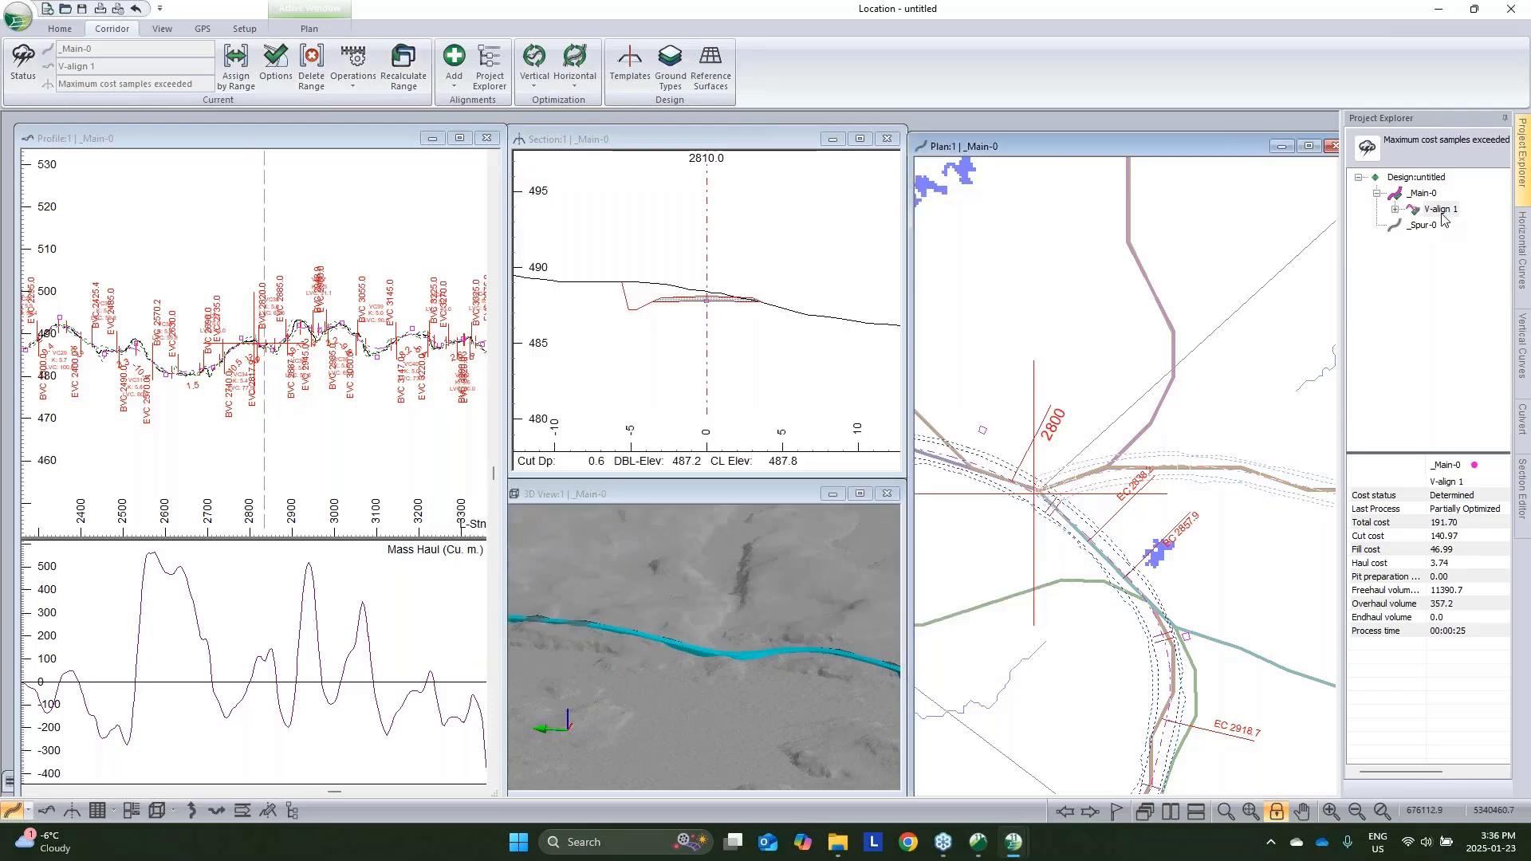
right_click(1440, 210)
click(1424, 249)
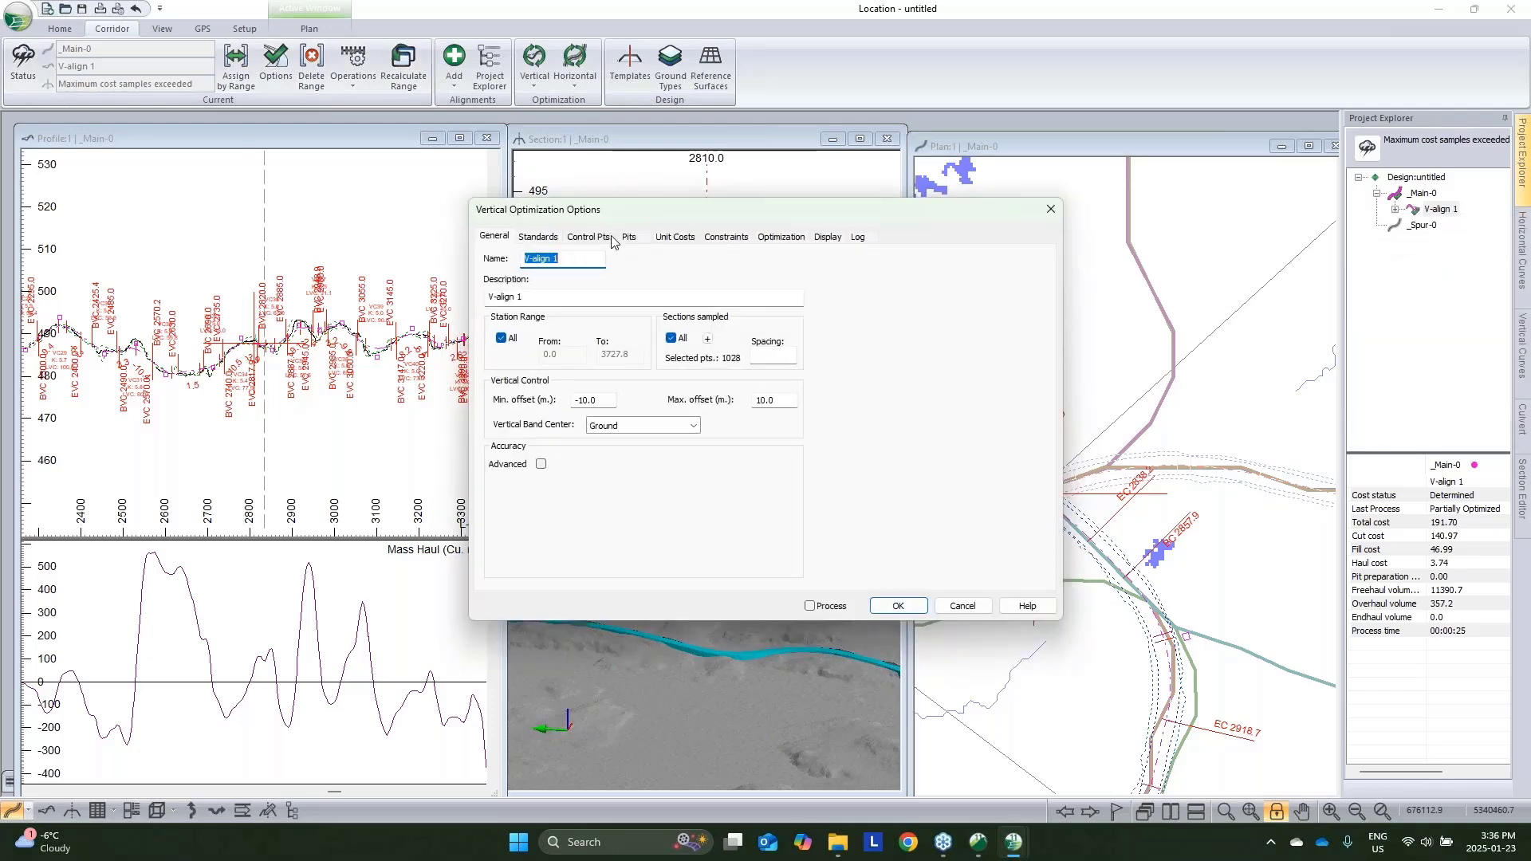
click(630, 237)
click(511, 261)
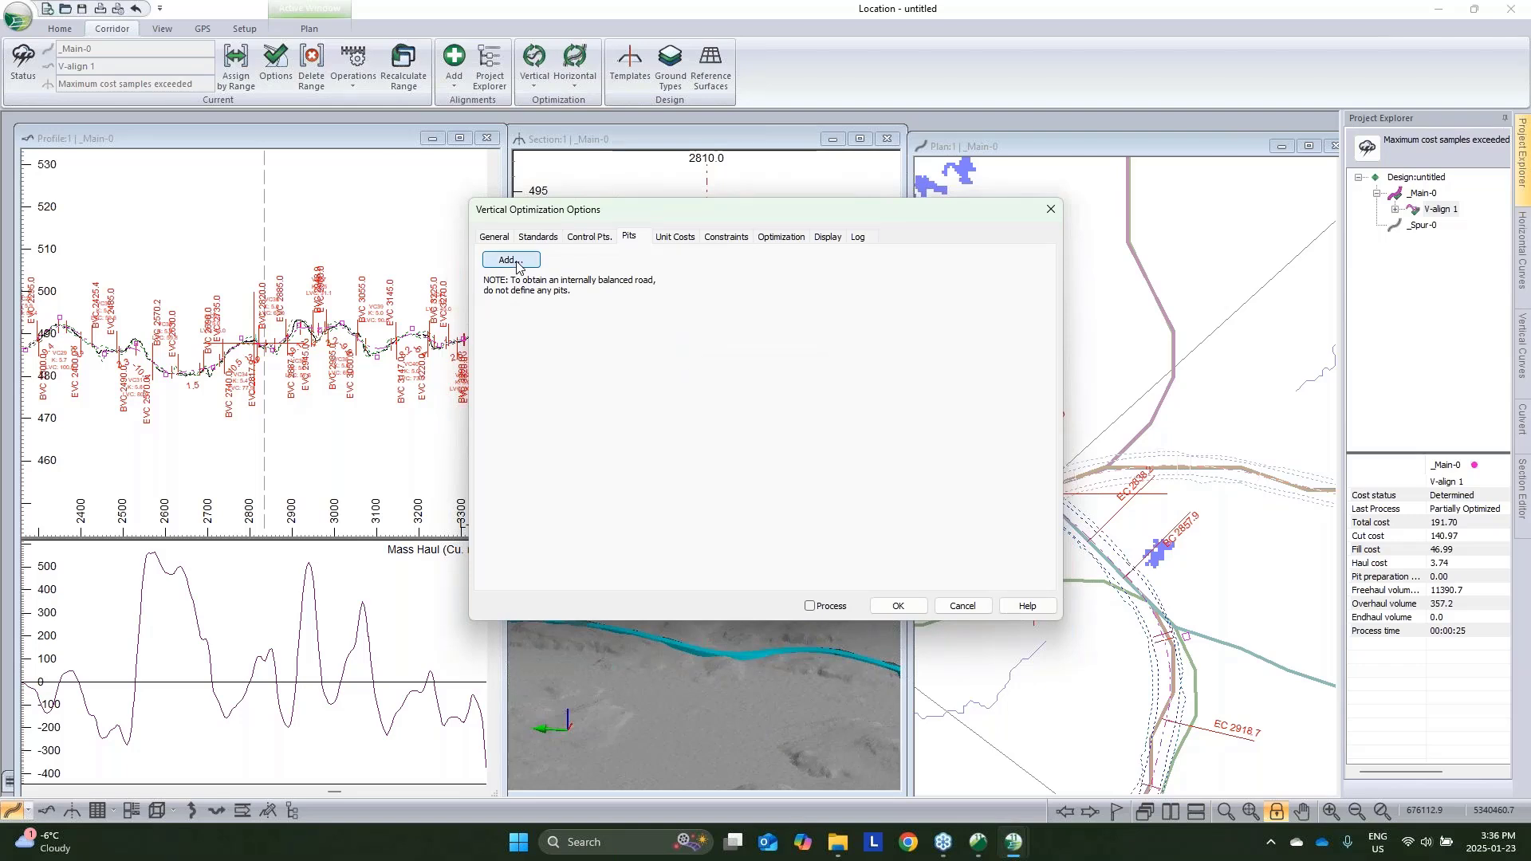
text(2810)
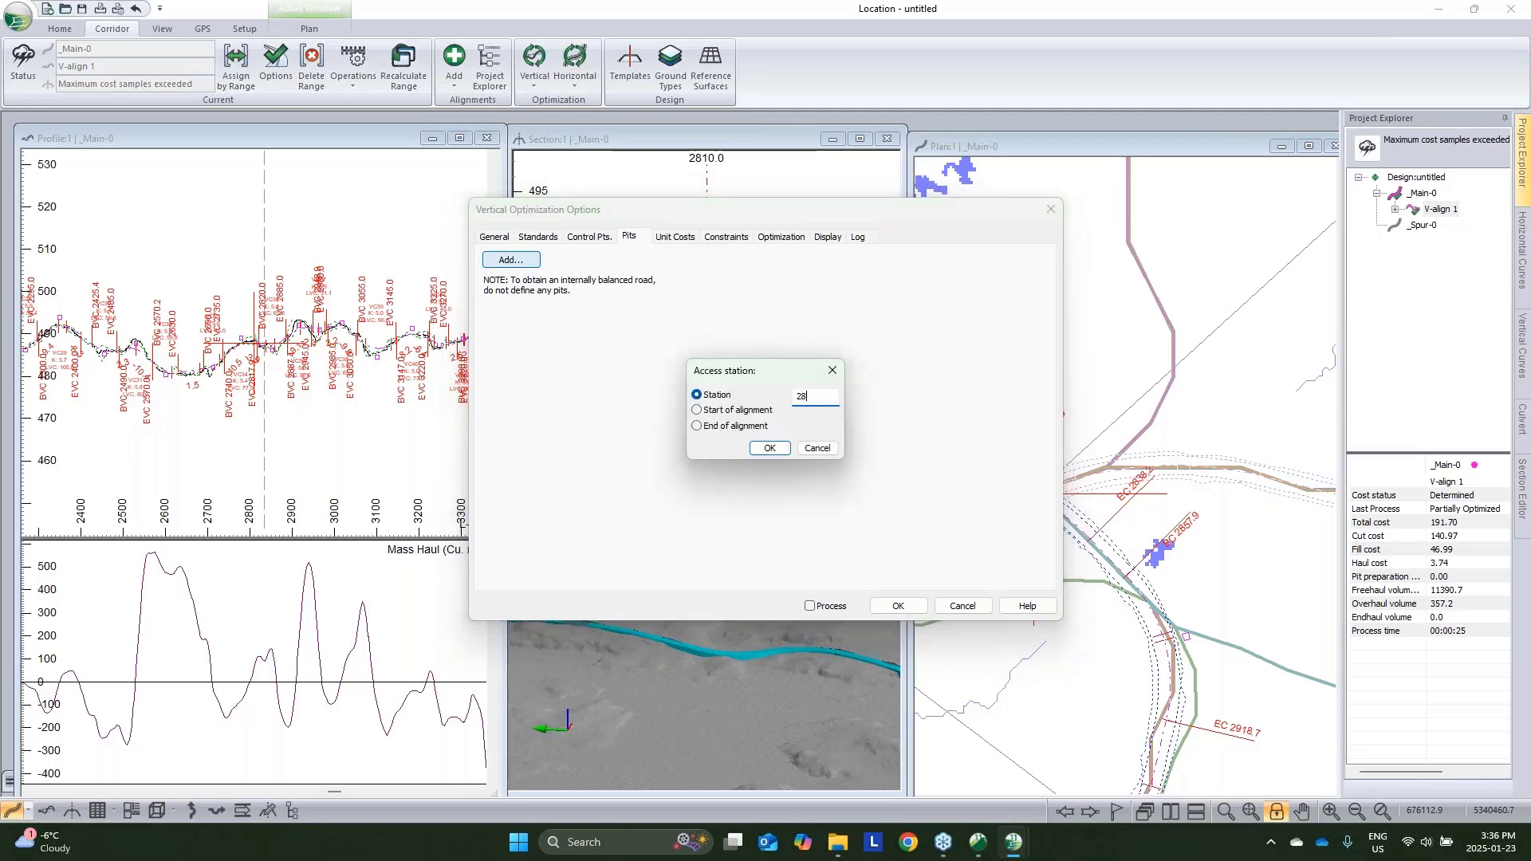
click(769, 449)
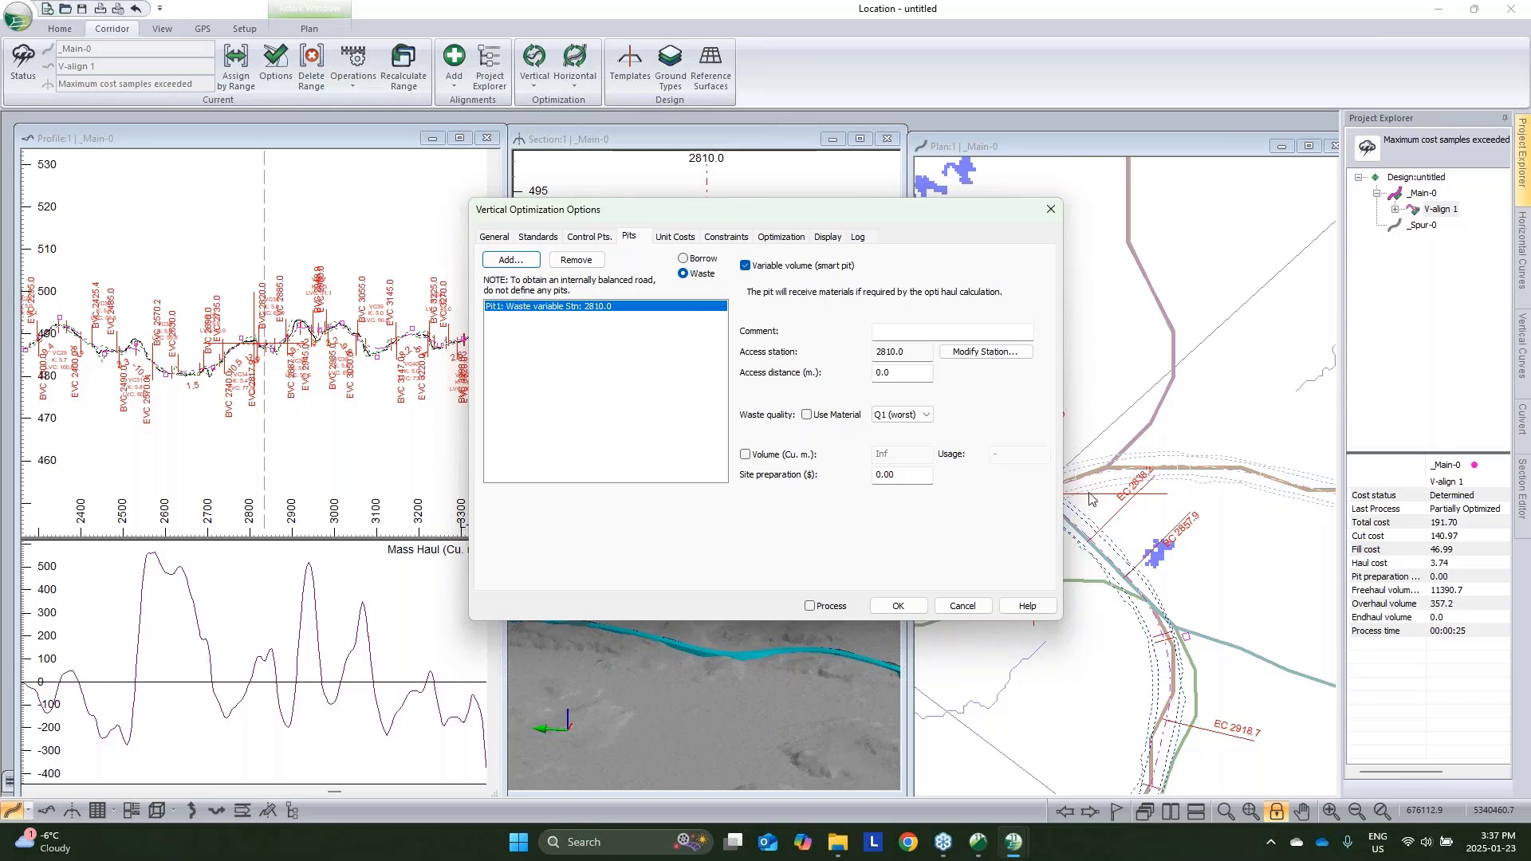
Make the waste pit a fixed-volume pit of 2100 cu. m that uses the OB material
drag(786, 205, 584, 190)
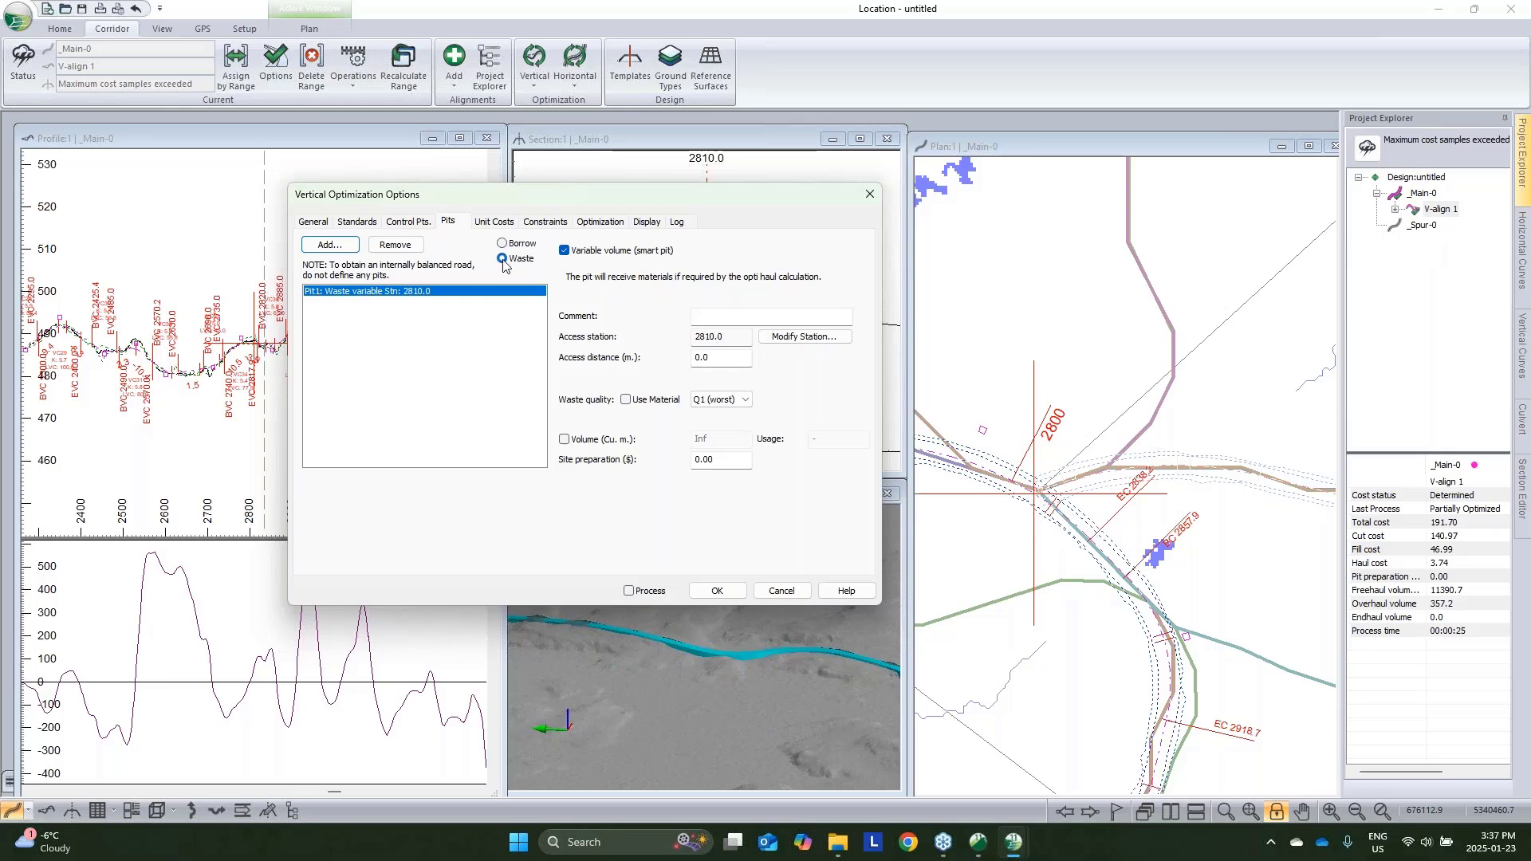
click(565, 252)
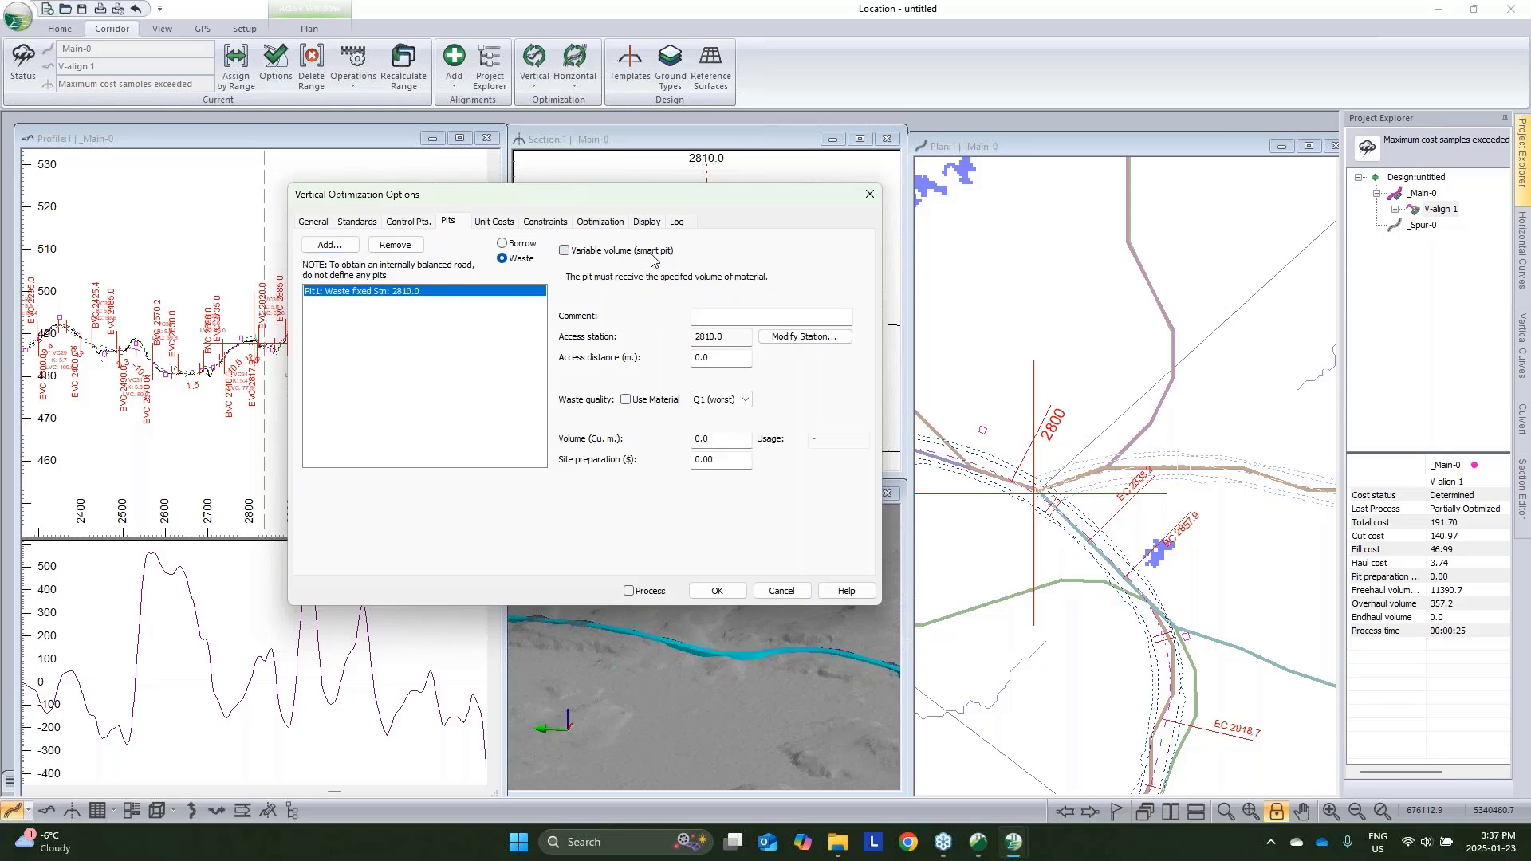
double_click(710, 438)
text(21000)
key(BackSpace)
click(626, 400)
Process the current main alignment's vertical optimization with Optimal Profile and Smart Curves, and recalculate its range with Re-Cost on
click(629, 591)
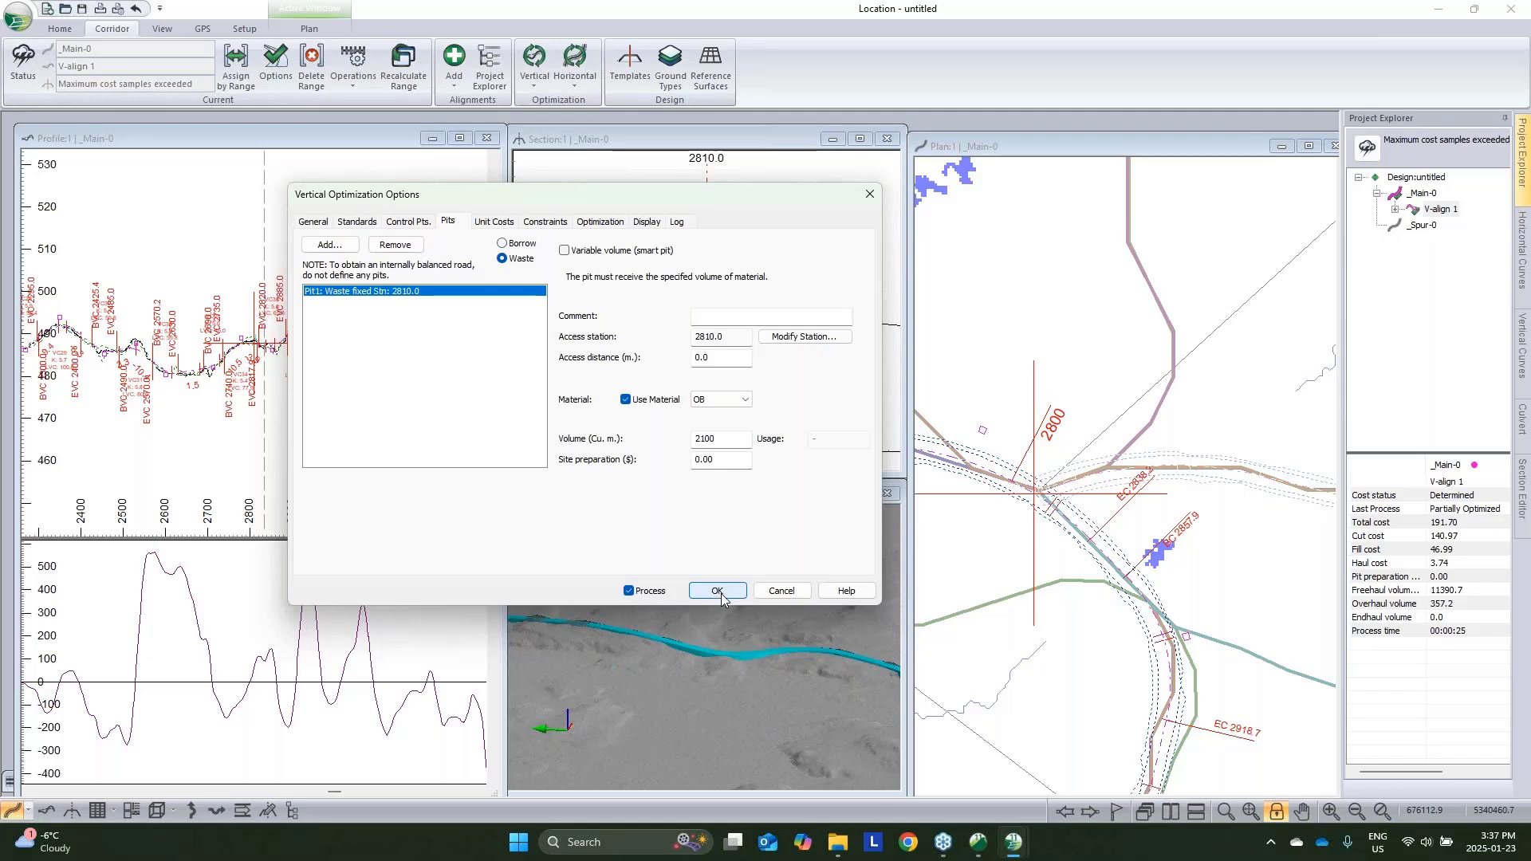
click(719, 593)
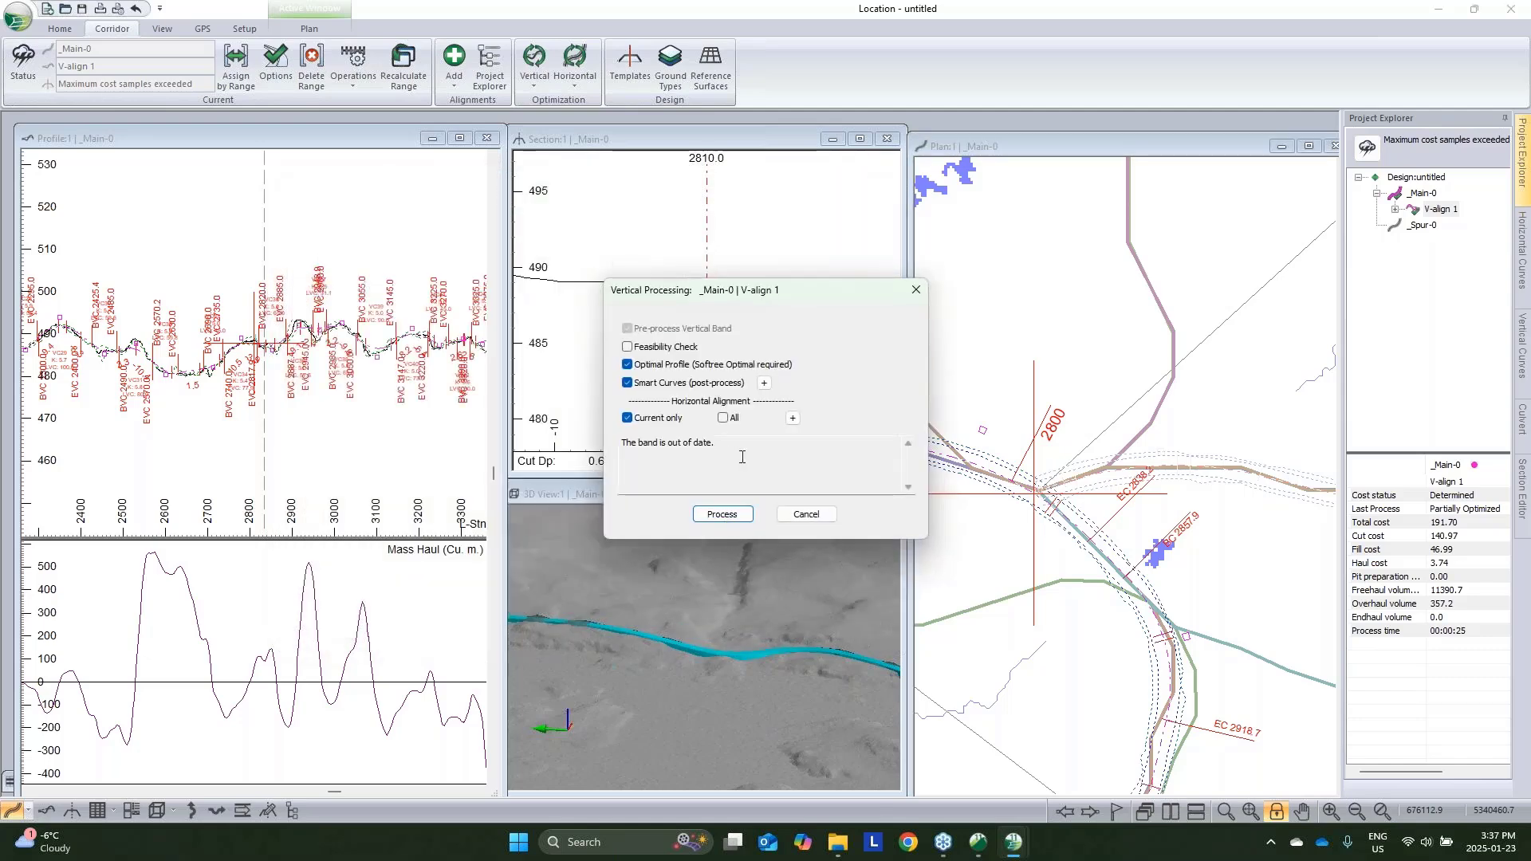
click(722, 514)
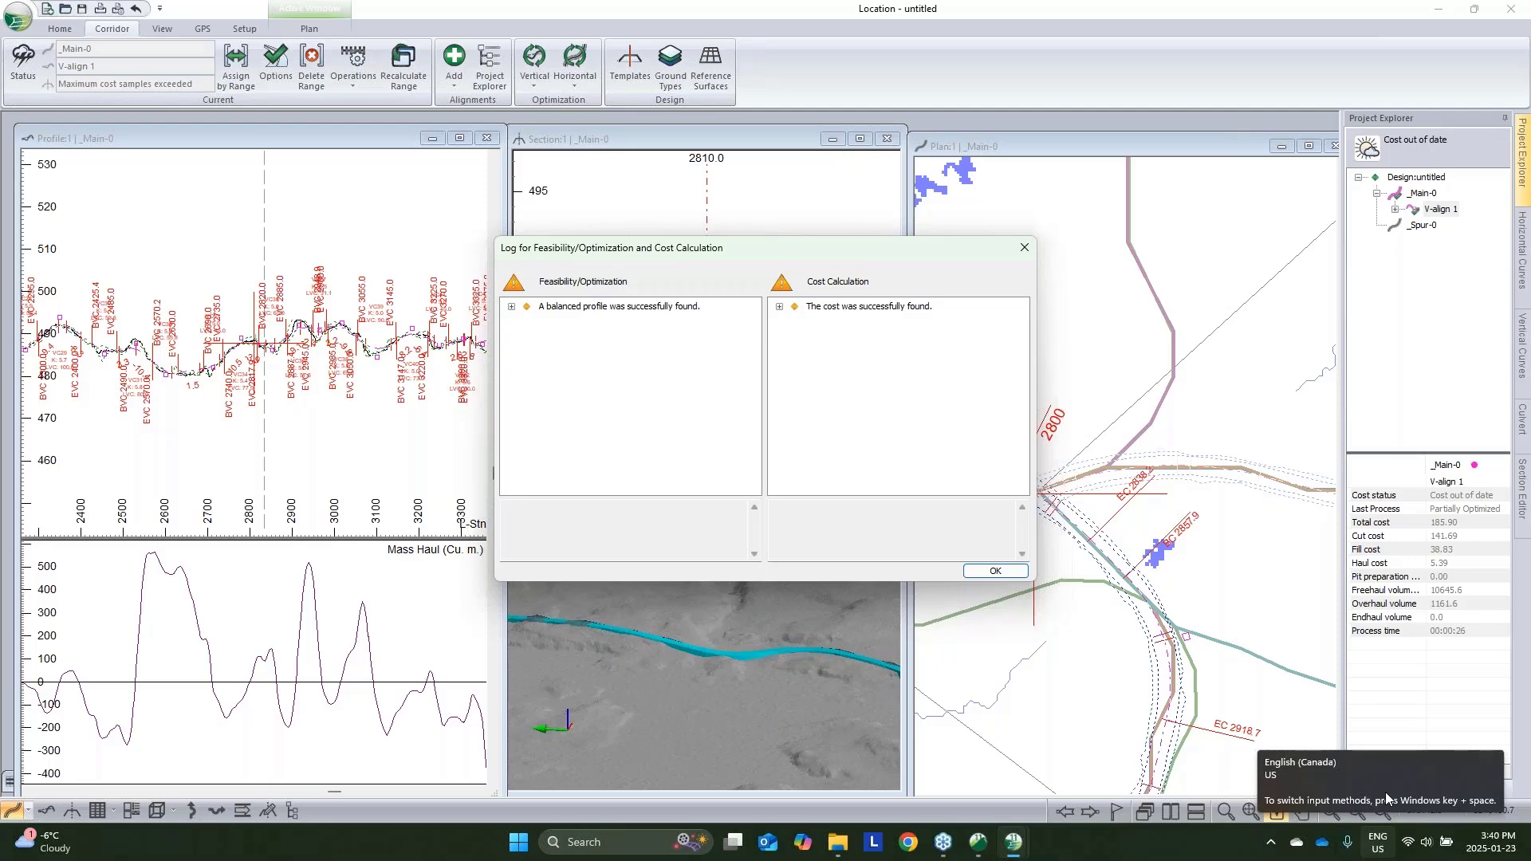
click(995, 571)
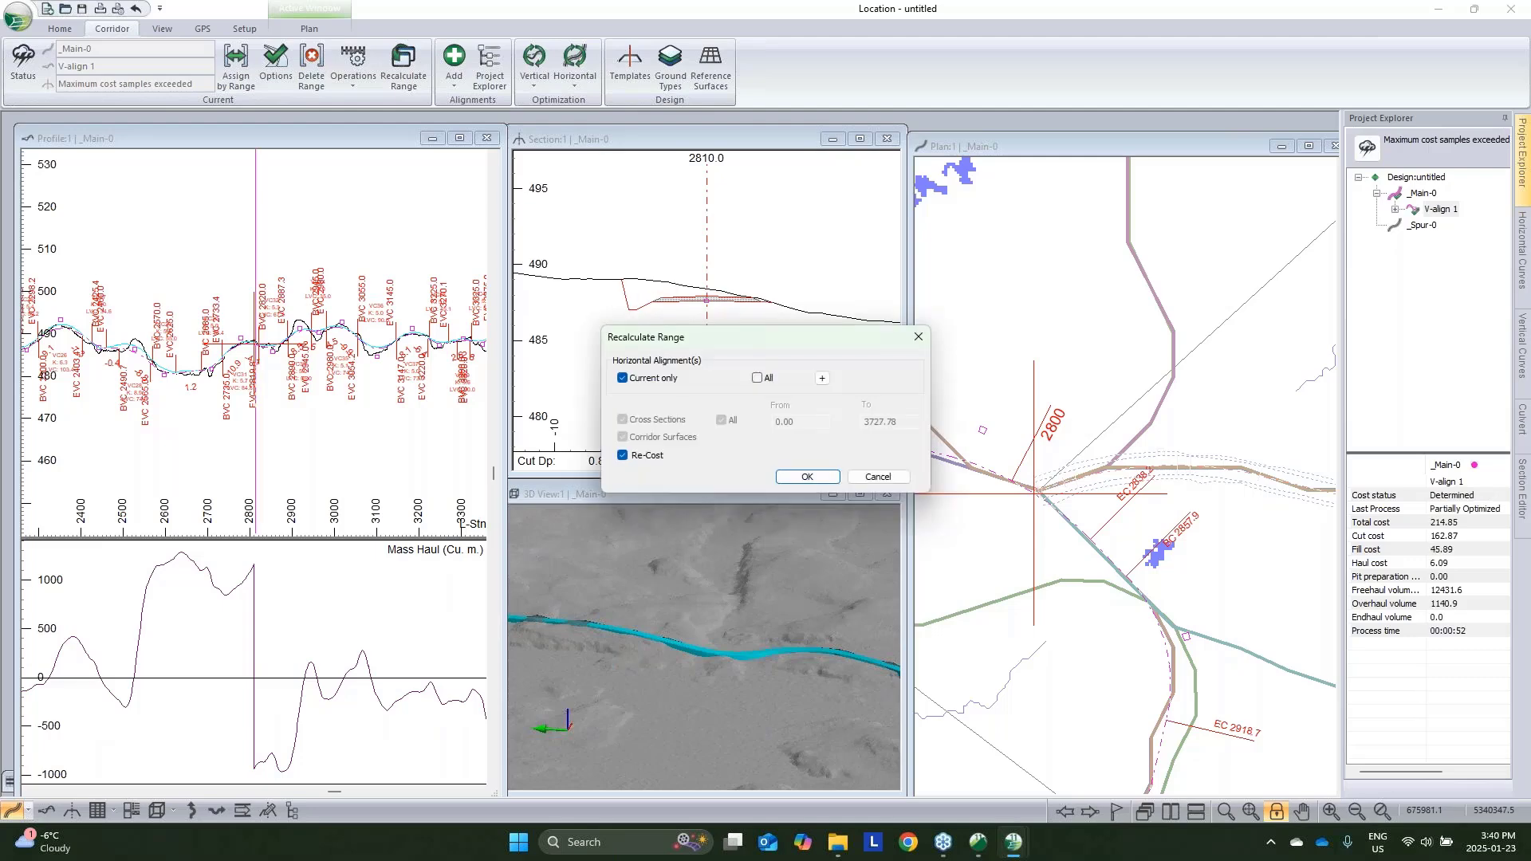
click(807, 476)
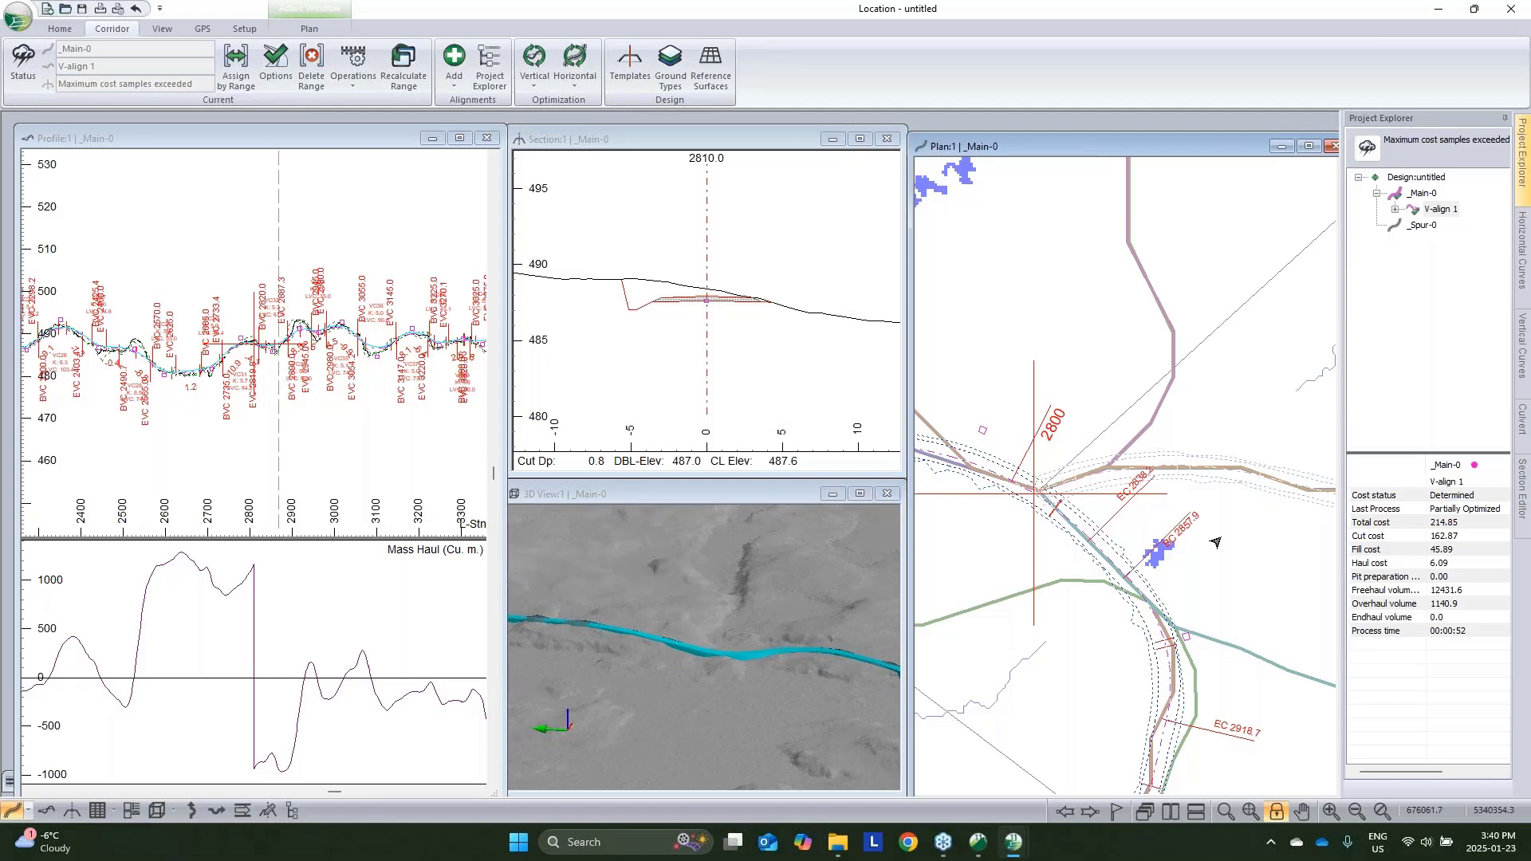
Examine the main road's mass haul diagram around the waste pit at station 2810
scroll(320, 423, down, 1)
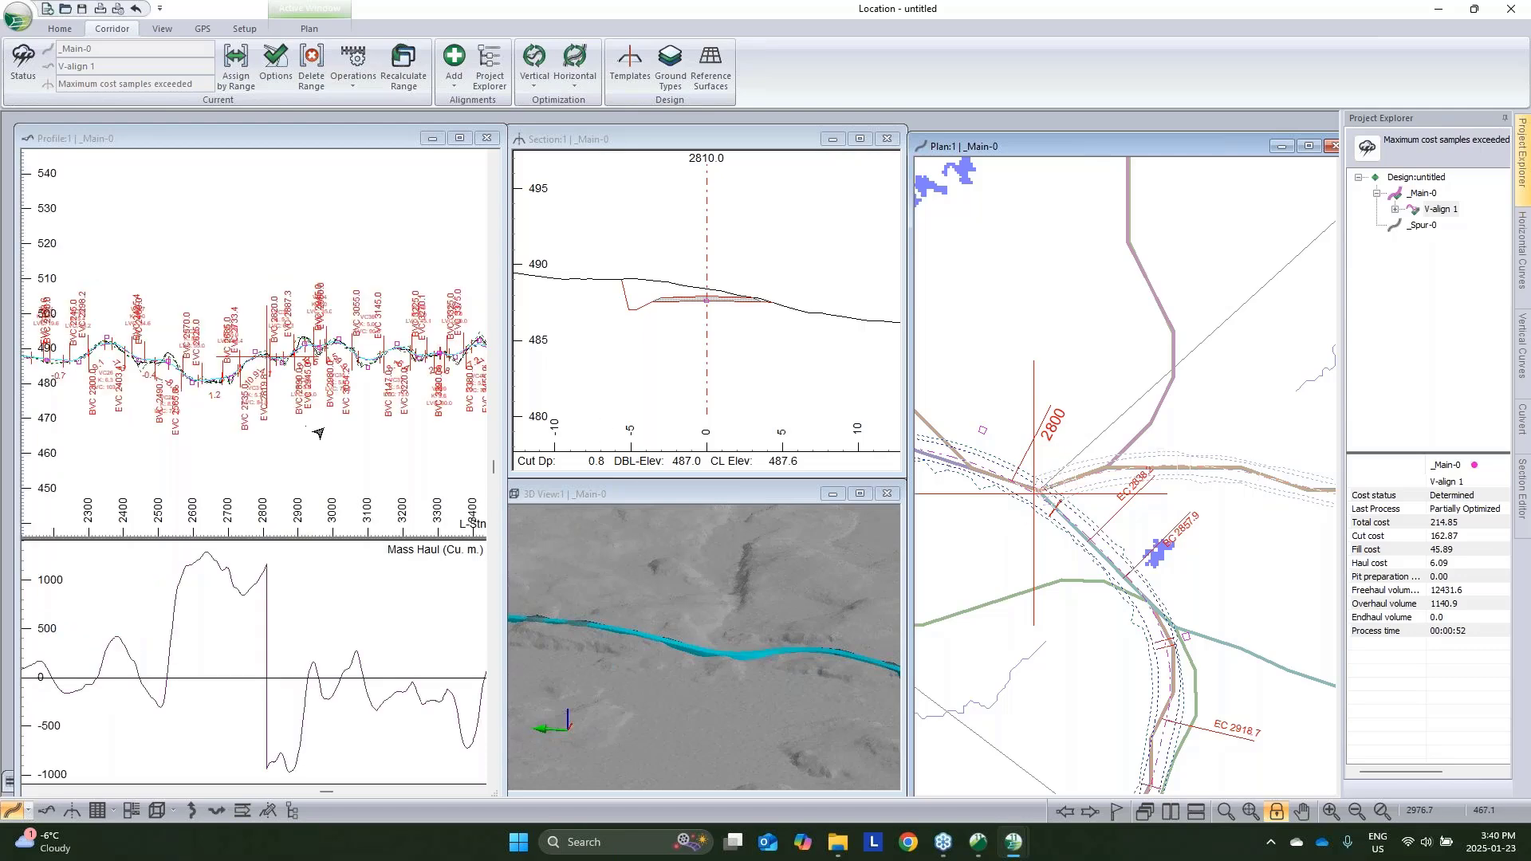
mouse_move(317, 432)
click(318, 406)
scroll(311, 399, down, 1)
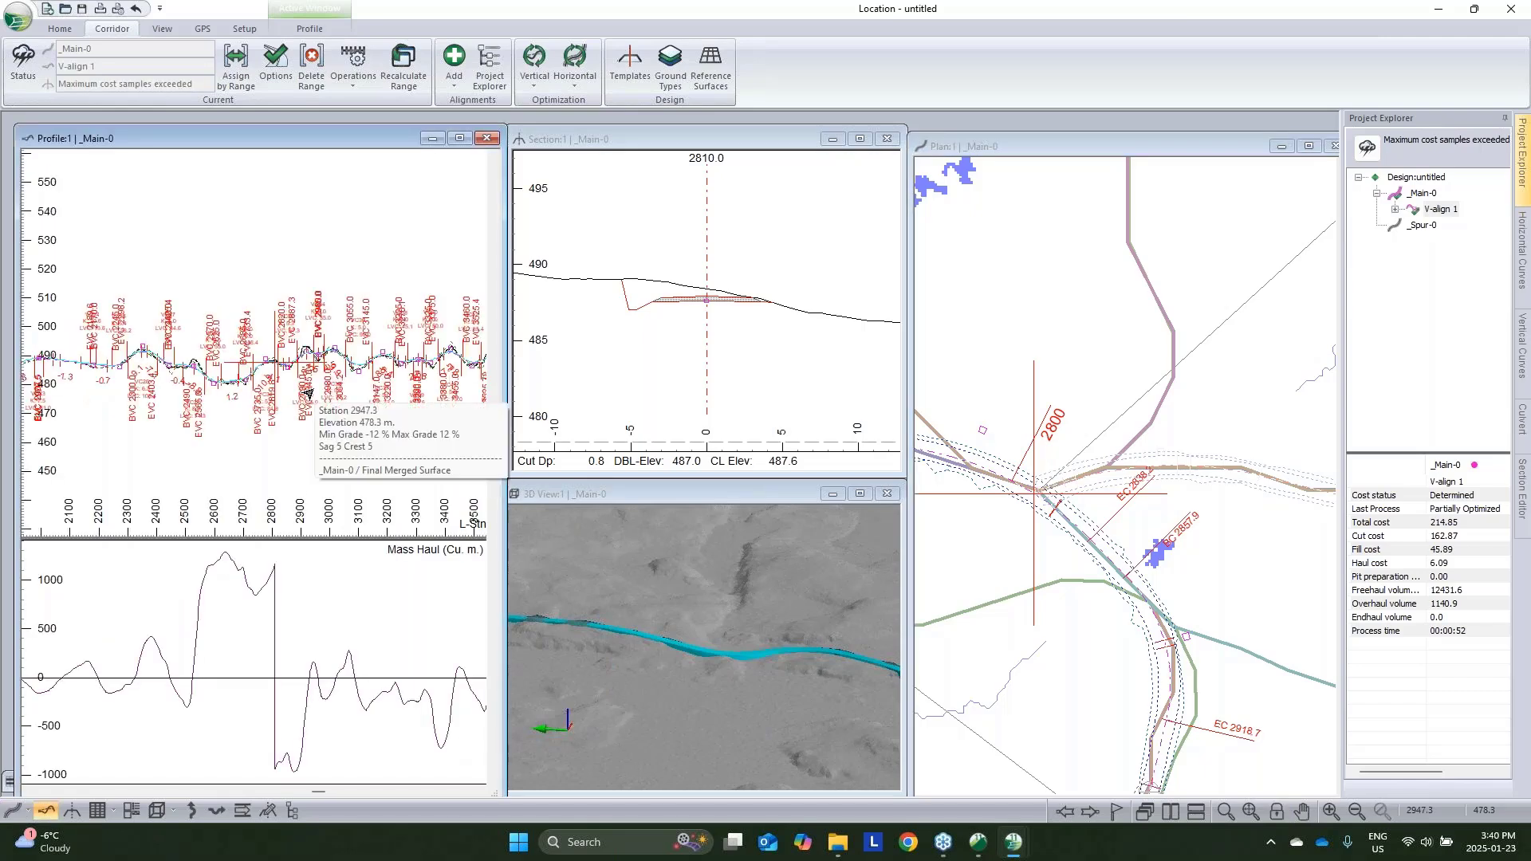
scroll(315, 394, down, 1)
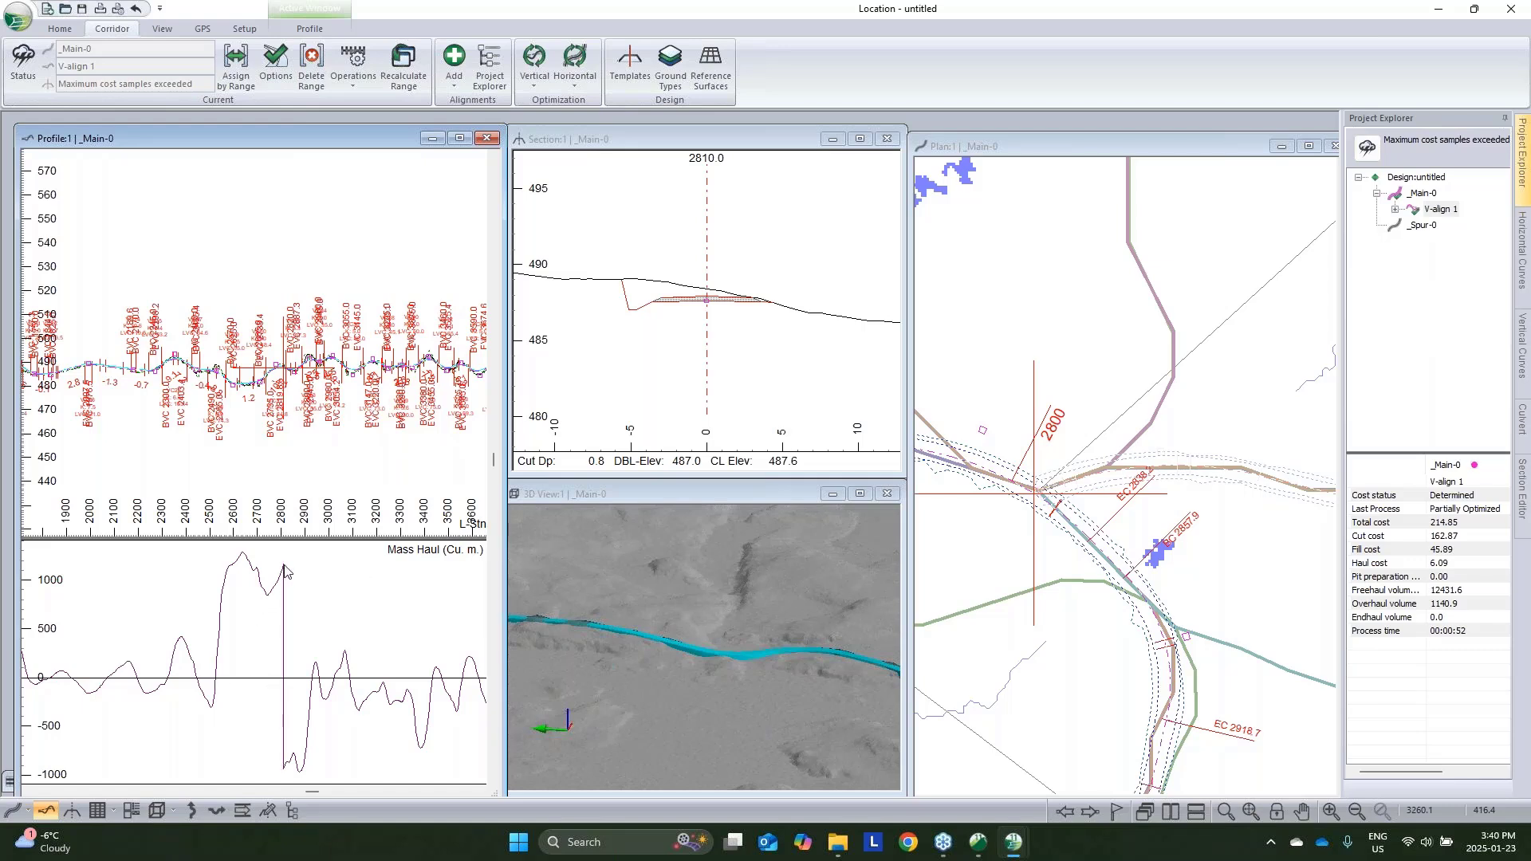
mouse_move(290, 775)
mouse_move(284, 568)
Inspect the optimized profile of the main road at close range on both sides of the pit station
scroll(262, 391, up, 5)
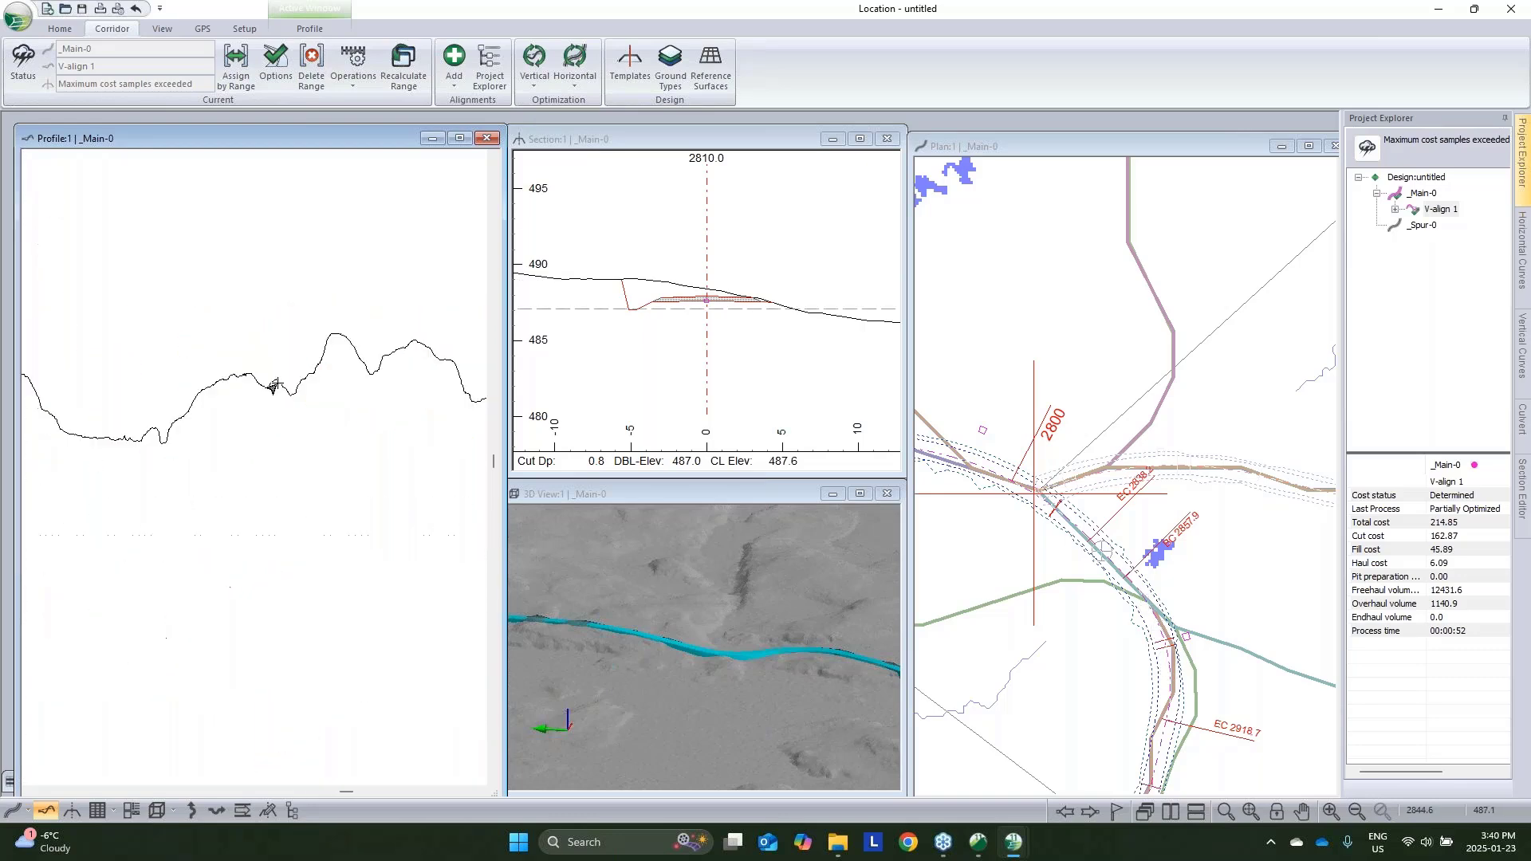
scroll(242, 440, down, 1)
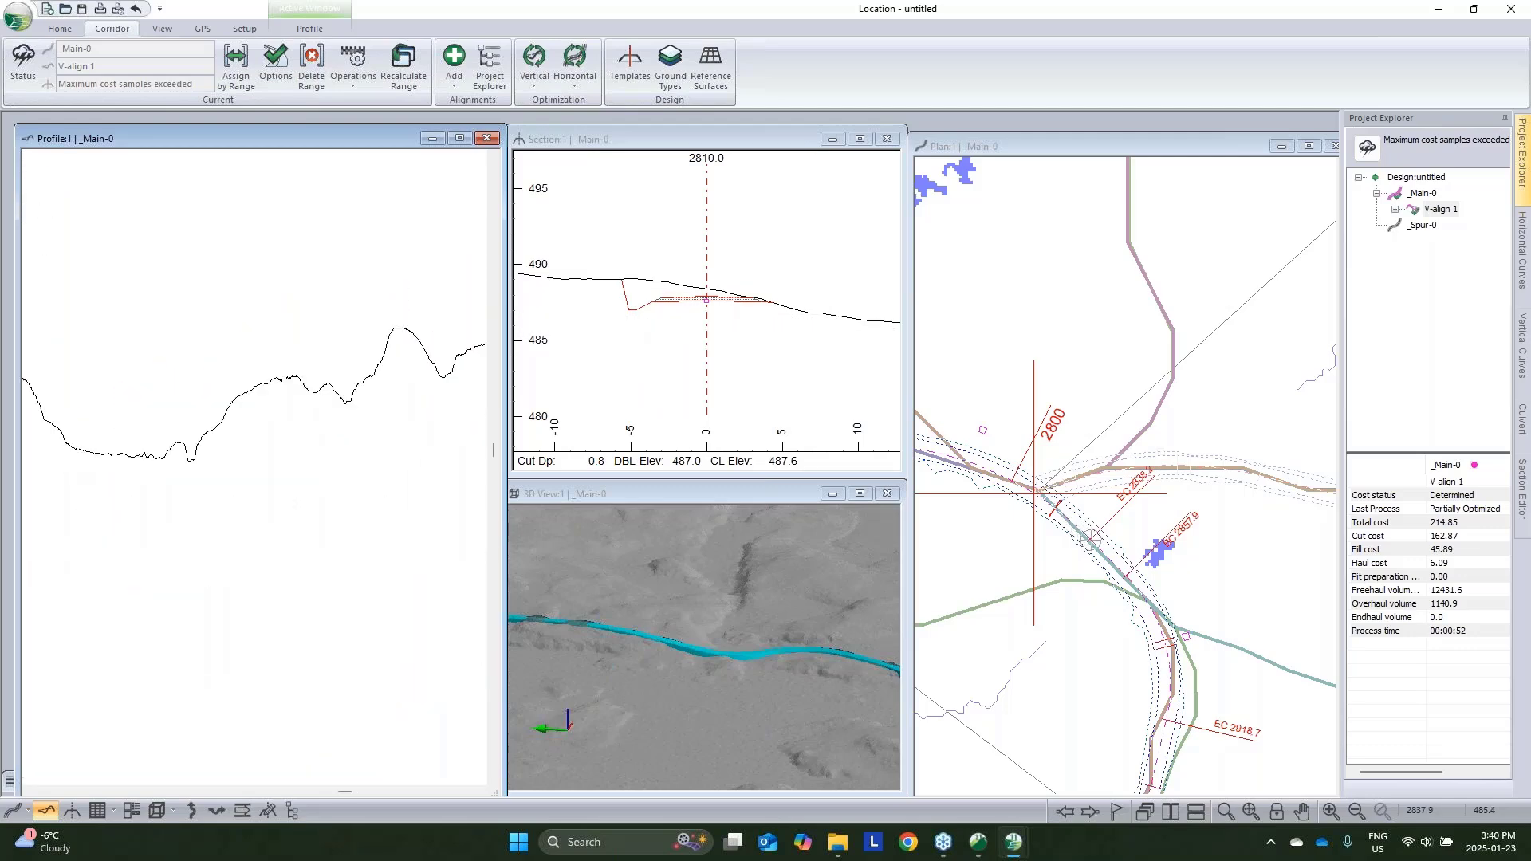
scroll(308, 434, down, 2)
scroll(163, 414, up, 2)
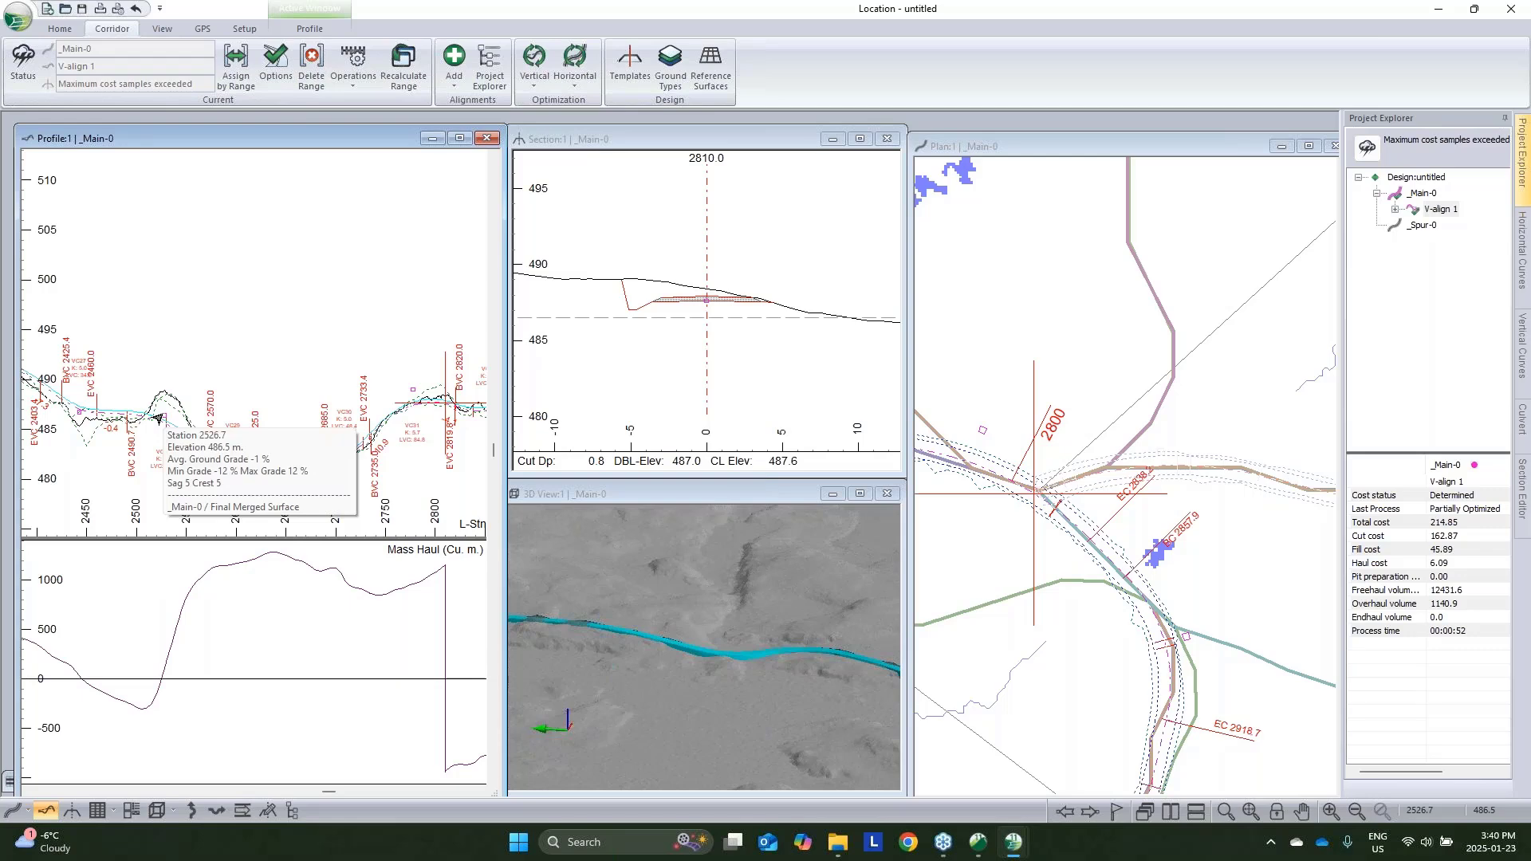
middle_drag(255, 410, 110, 409)
middle_drag(345, 414, 226, 414)
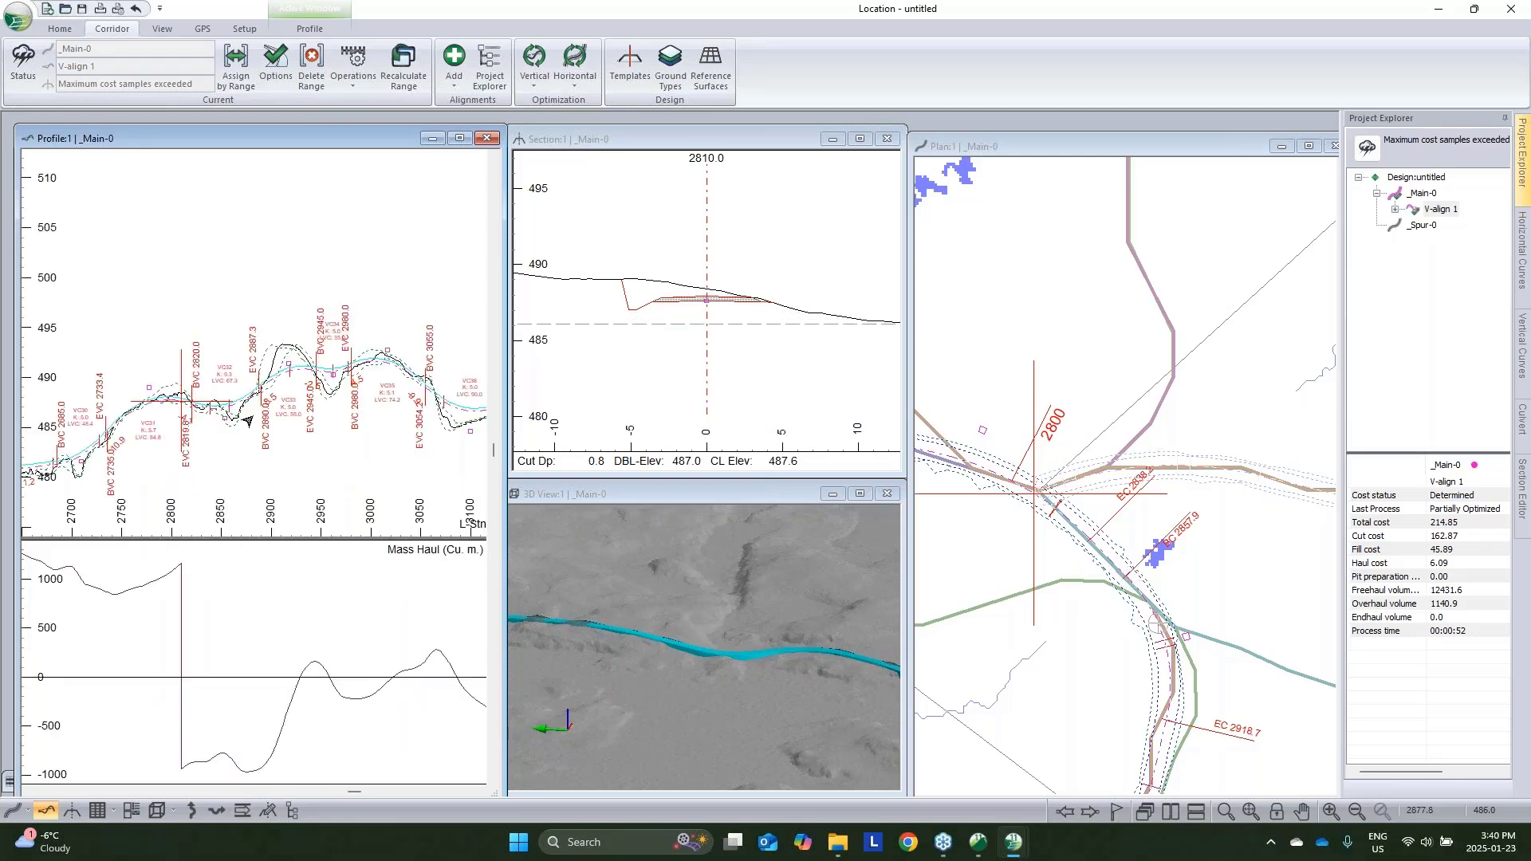
scroll(292, 375, down, 1)
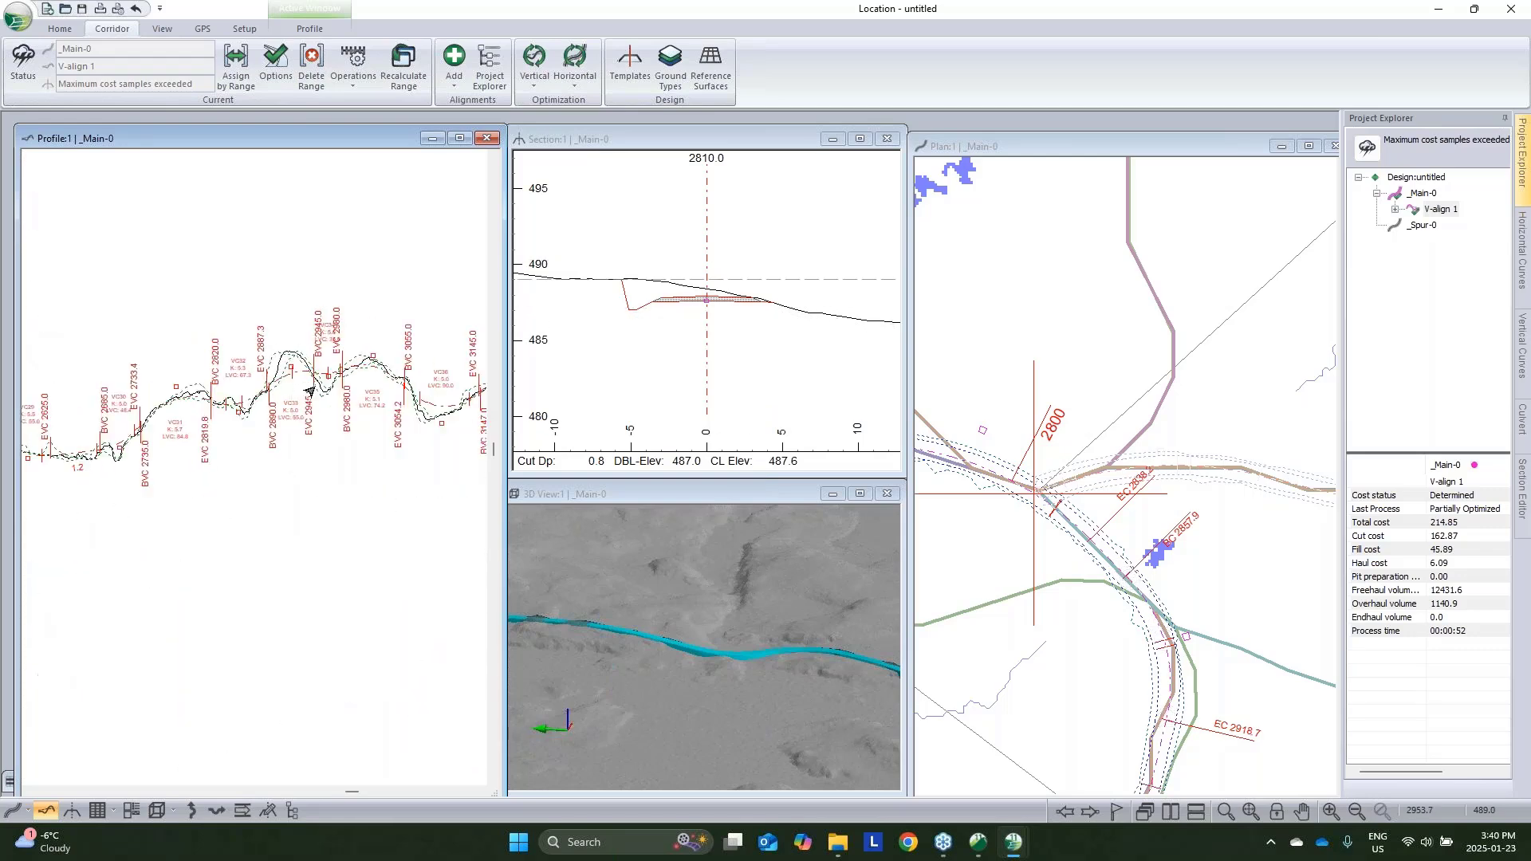
middle_drag(310, 385, 351, 390)
middle_drag(256, 409, 261, 413)
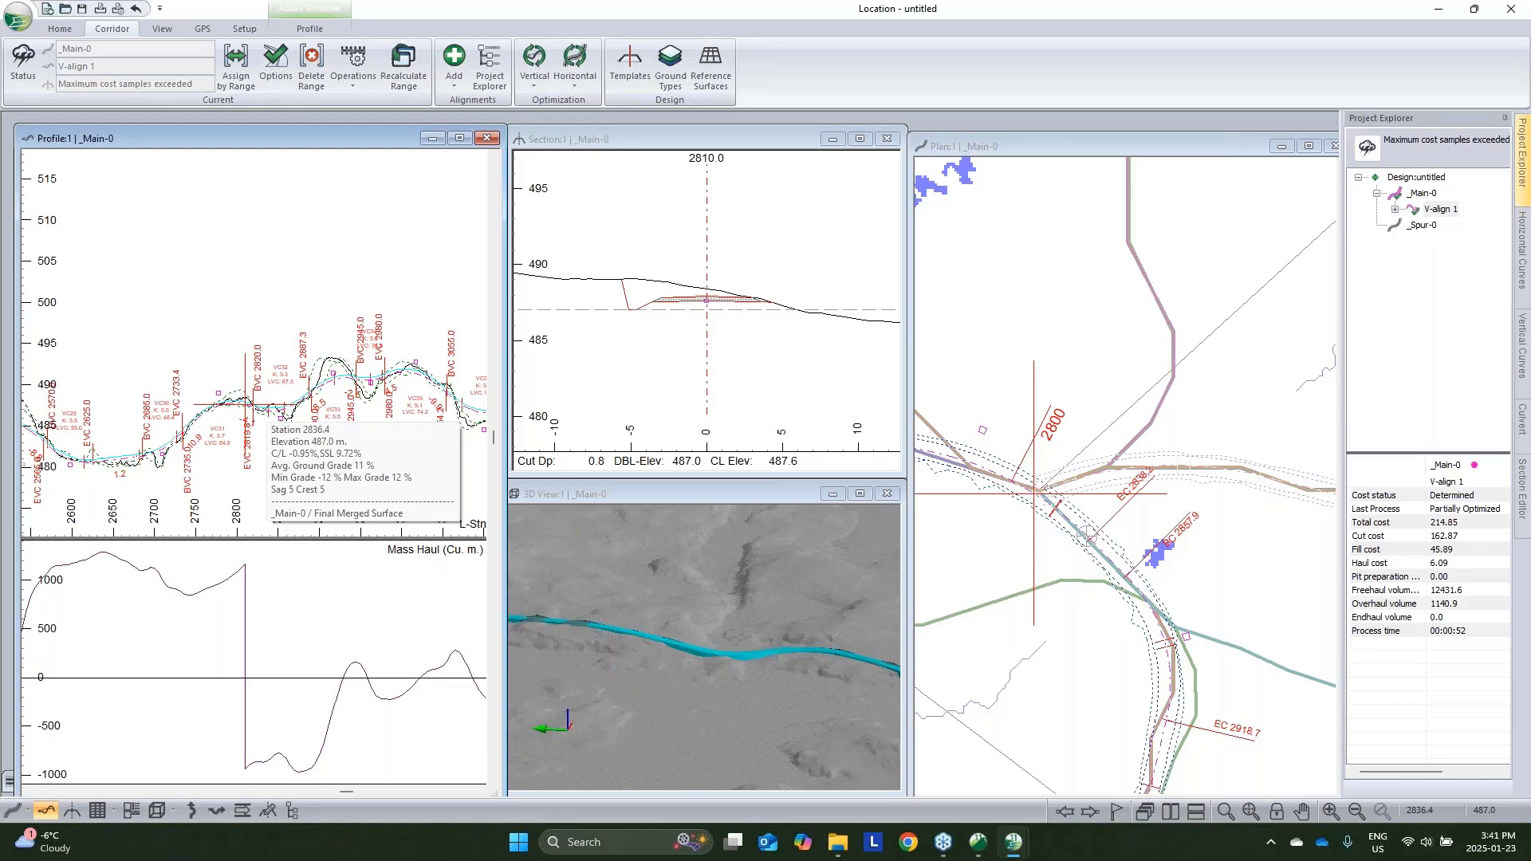
scroll(280, 438, down, 2)
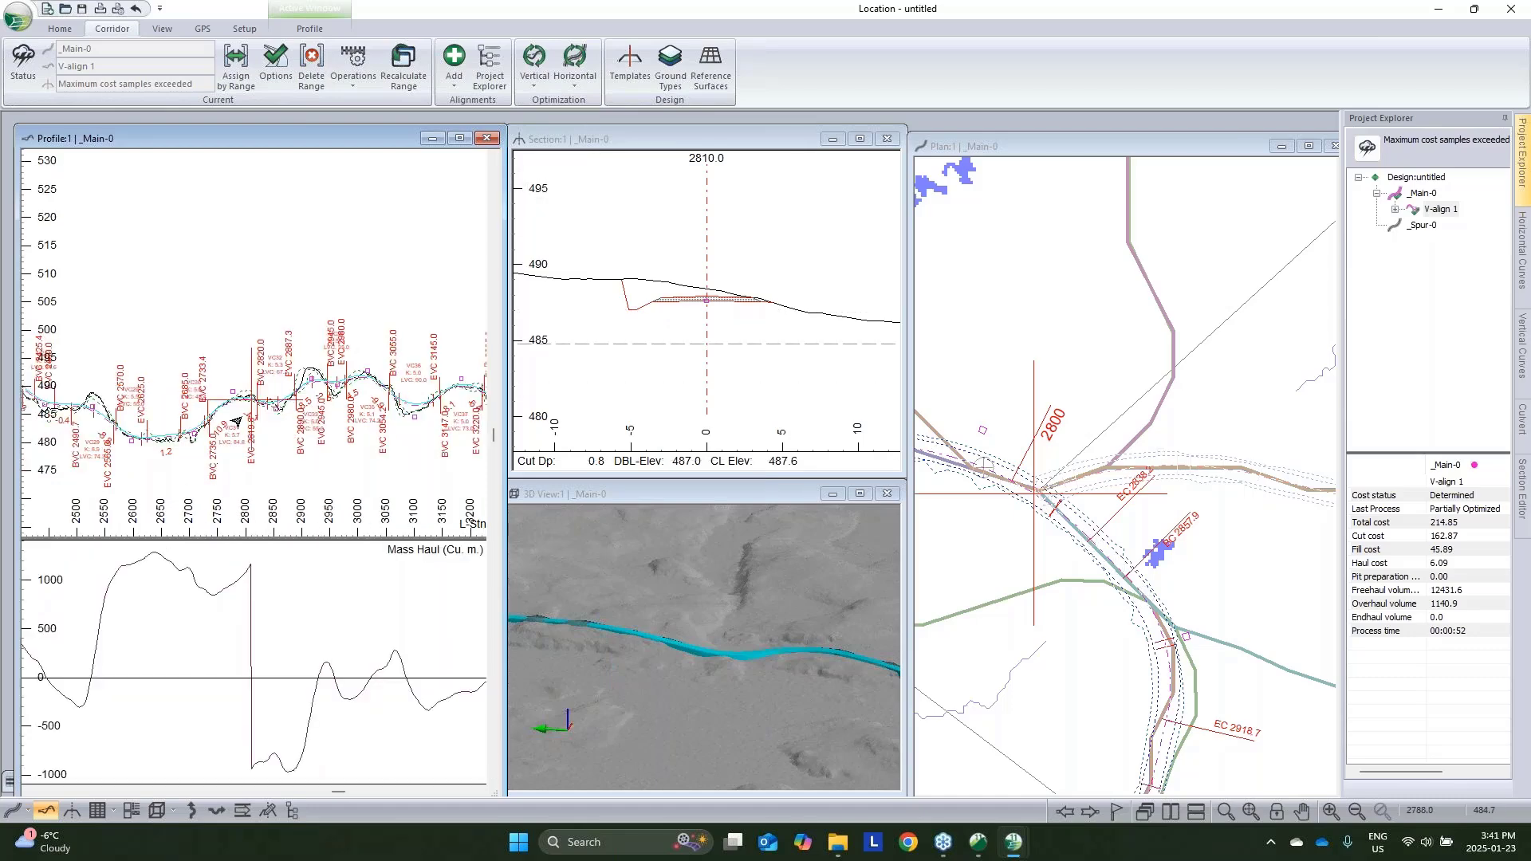
mouse_move(251, 418)
Add a culvert at station 2705.0 on the main road, picking the location in plan south of the spur junction
mouse_move(1120, 423)
scroll(1148, 402, down, 3)
middle_drag(1158, 408, 1148, 487)
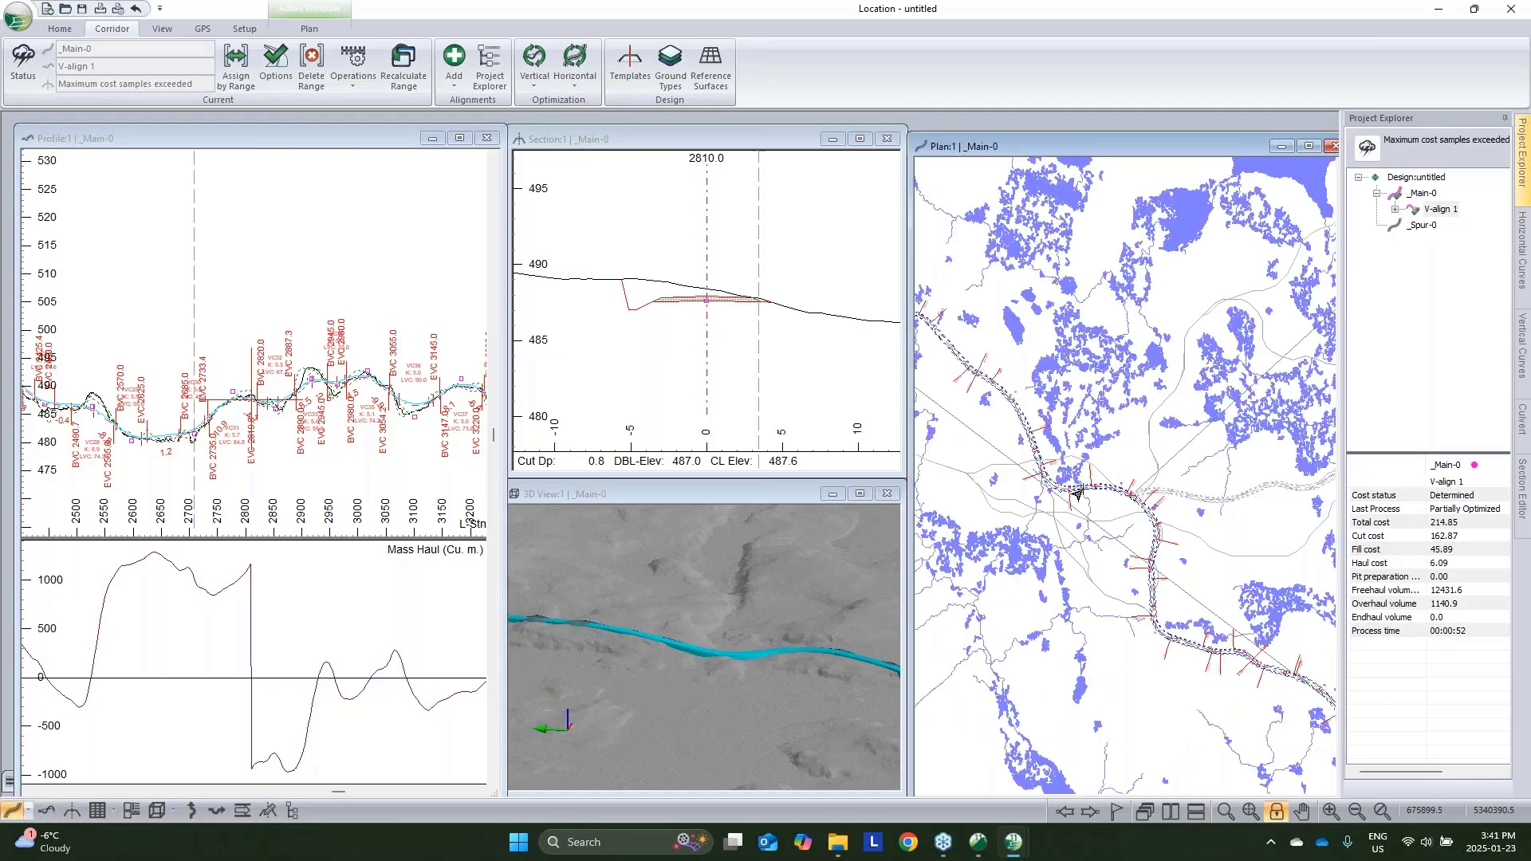
click(1154, 549)
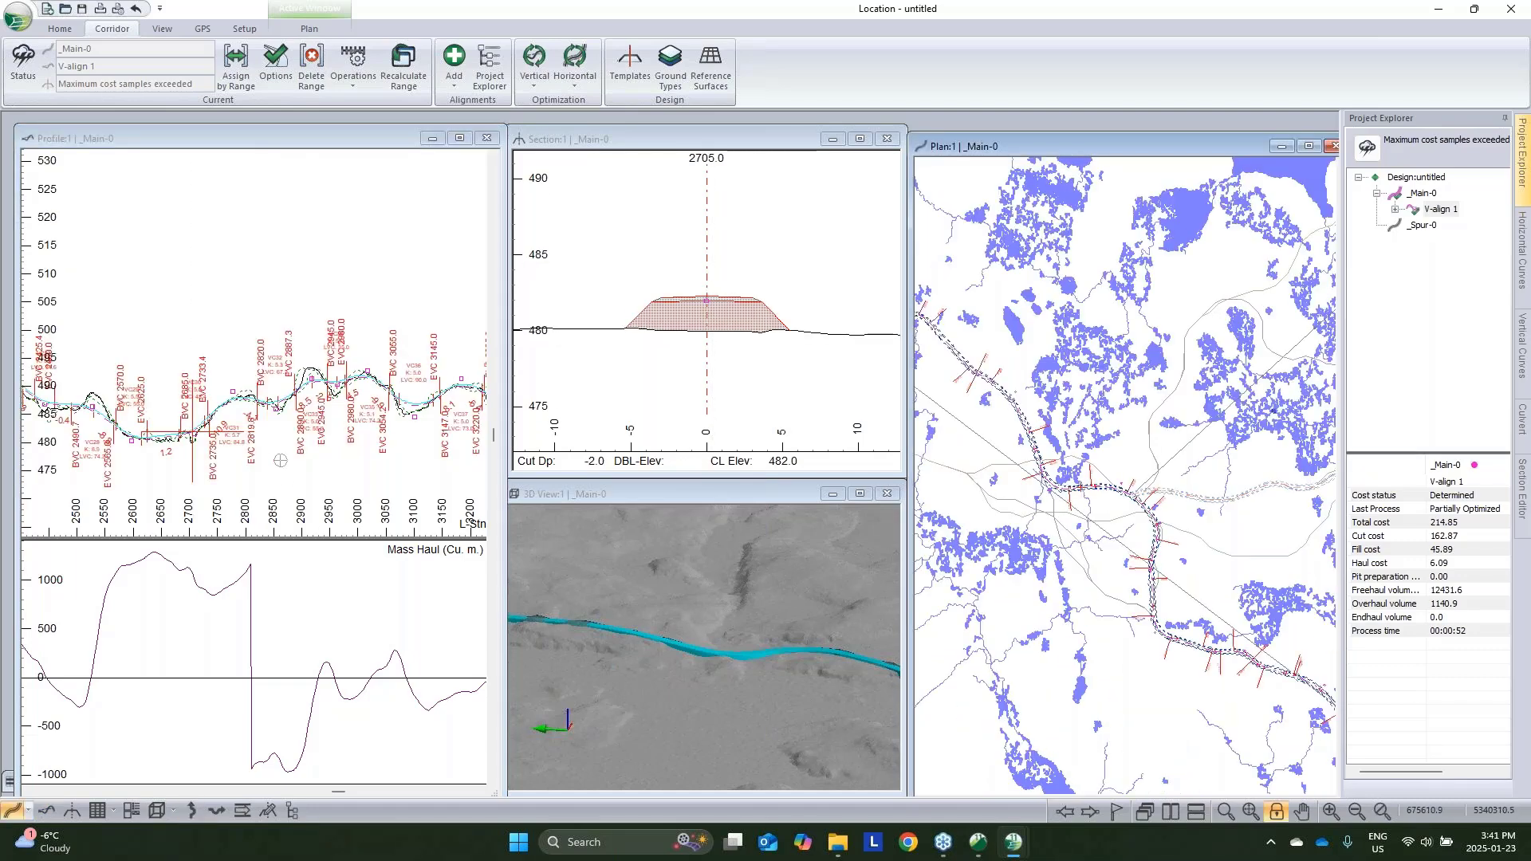
click(1522, 417)
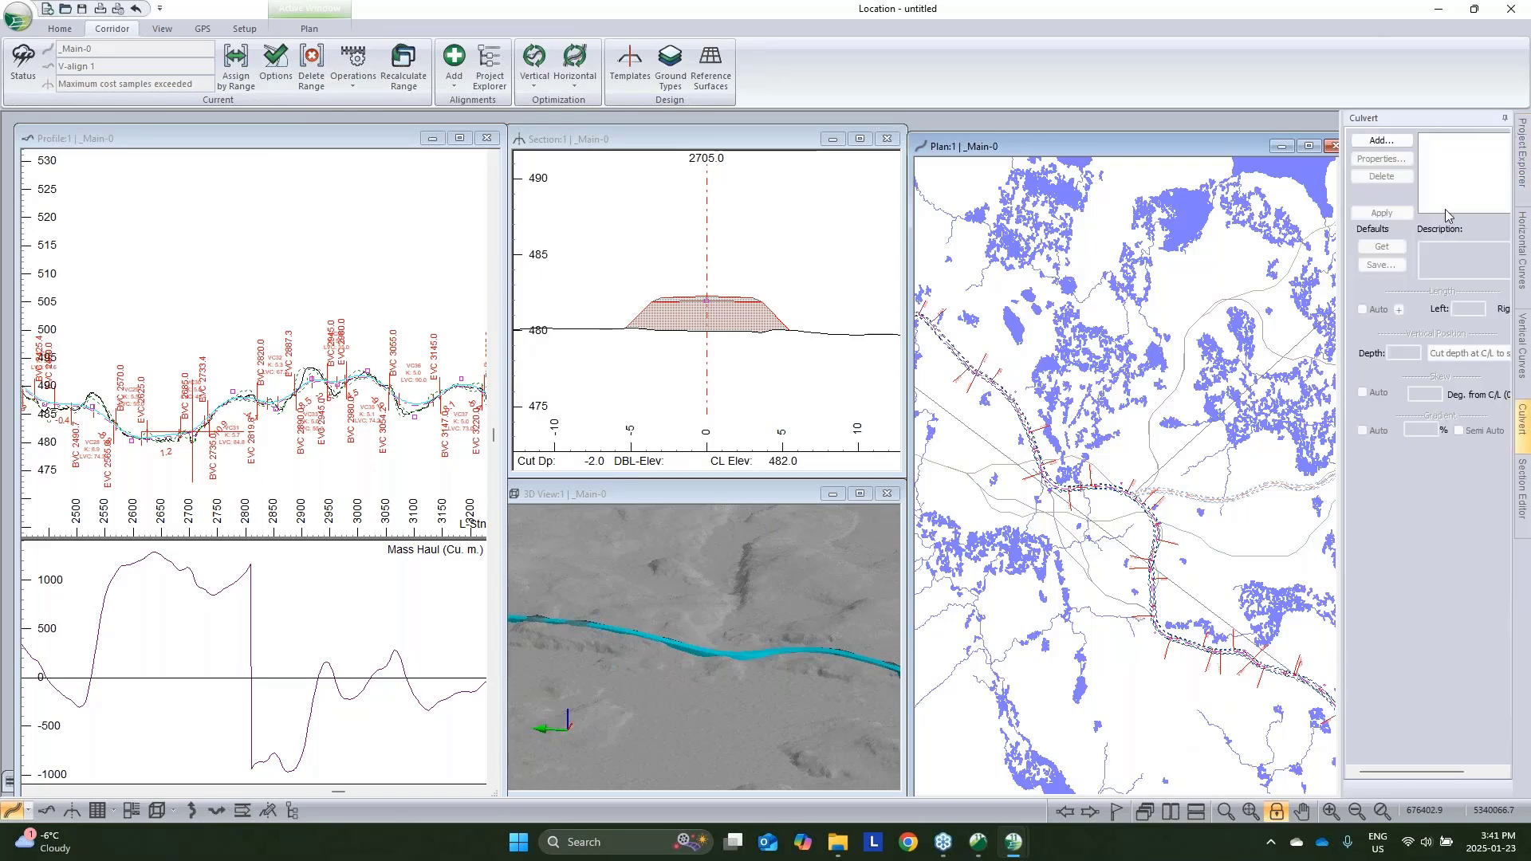
click(1383, 142)
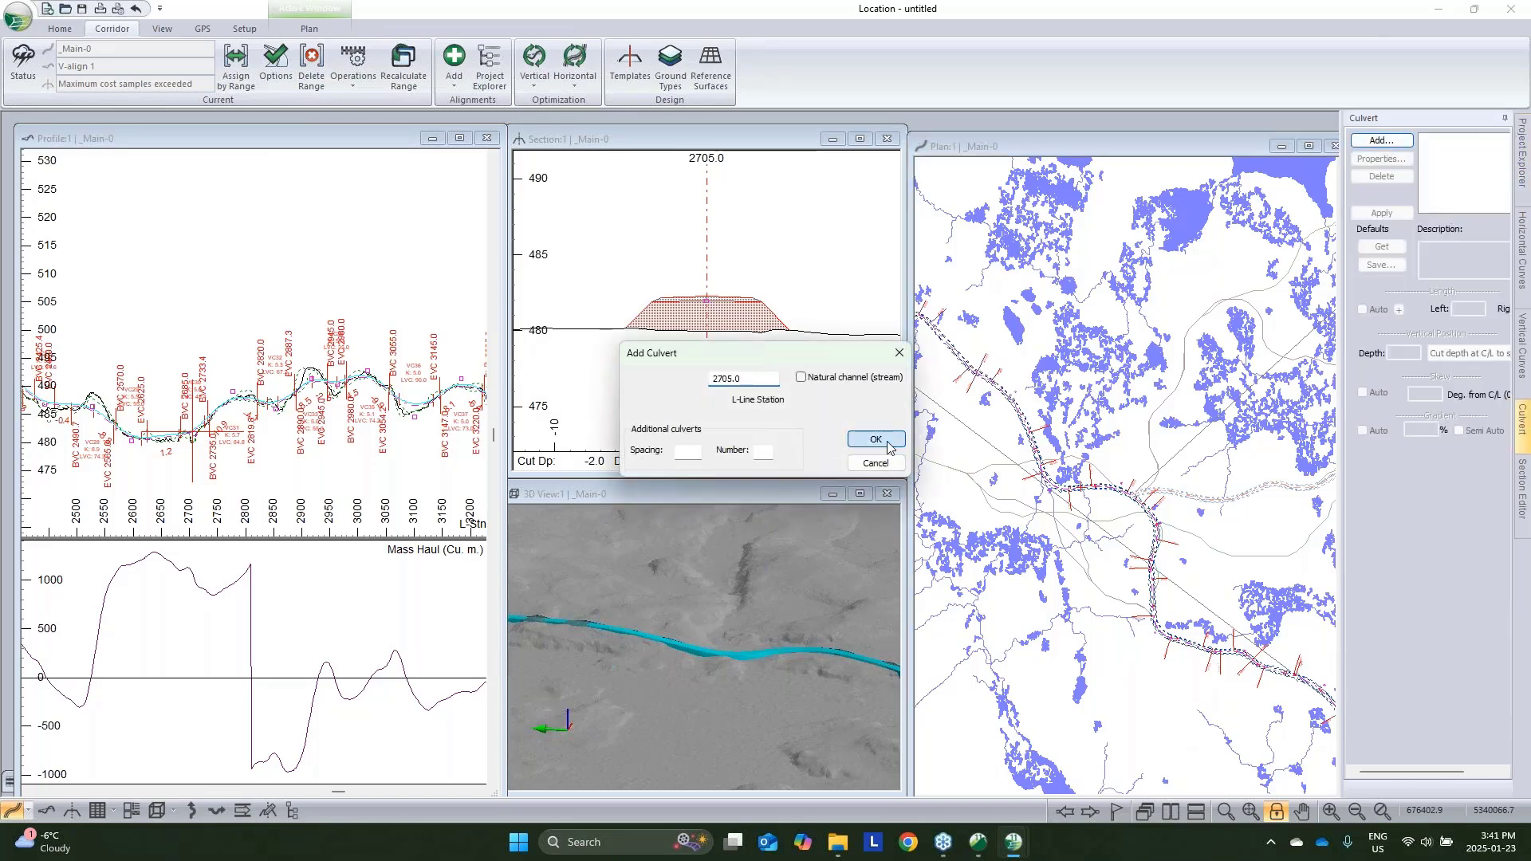
click(875, 439)
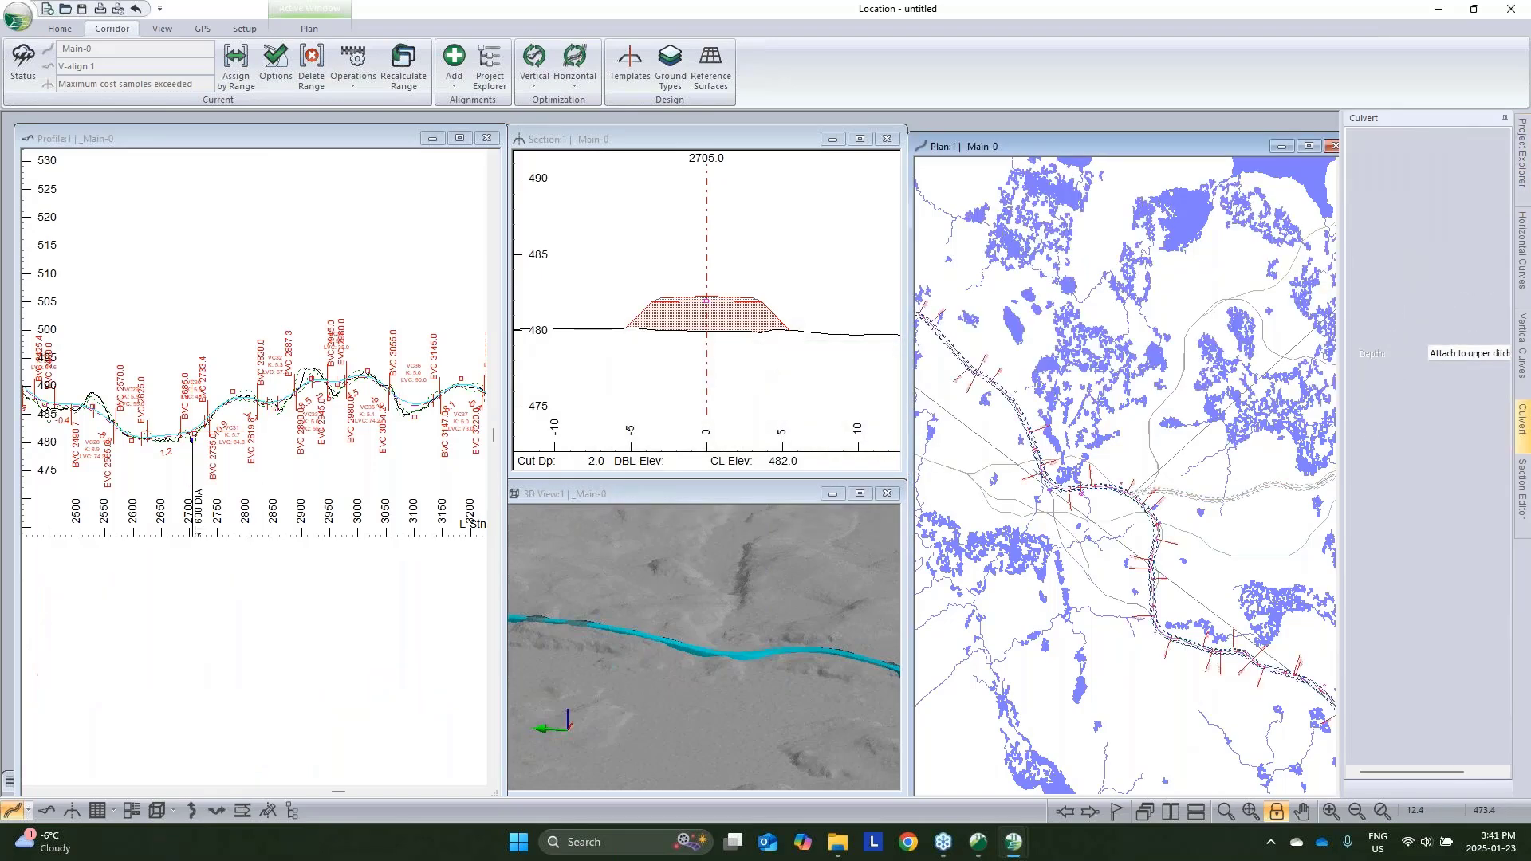
Load the book layout MD - Generic Size D Book layout - No Notes.blt in the Multi-Plot, display Page 2, and minimize the window
click(132, 810)
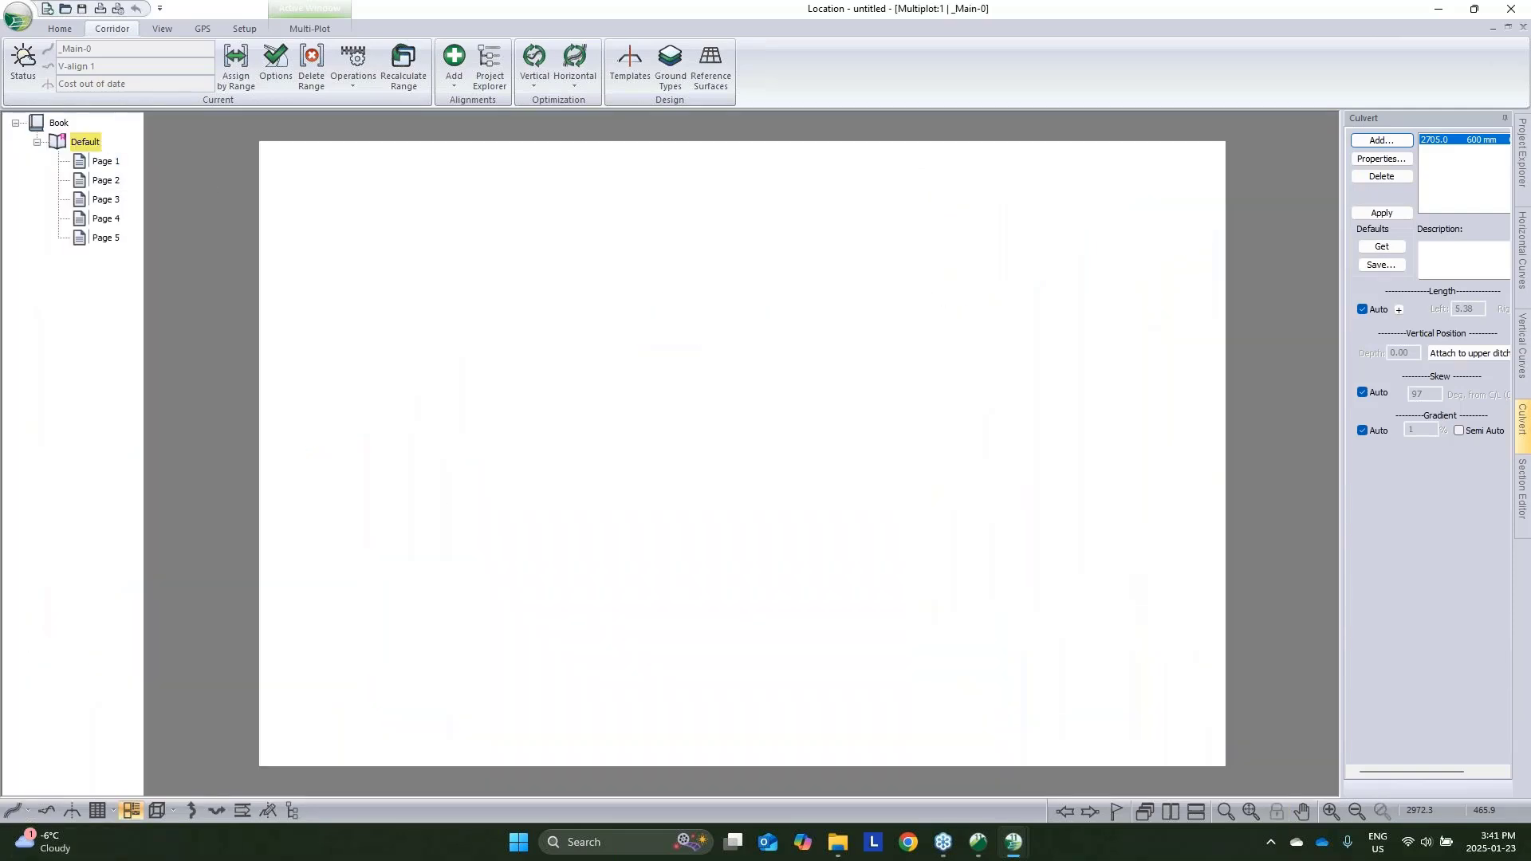
click(309, 28)
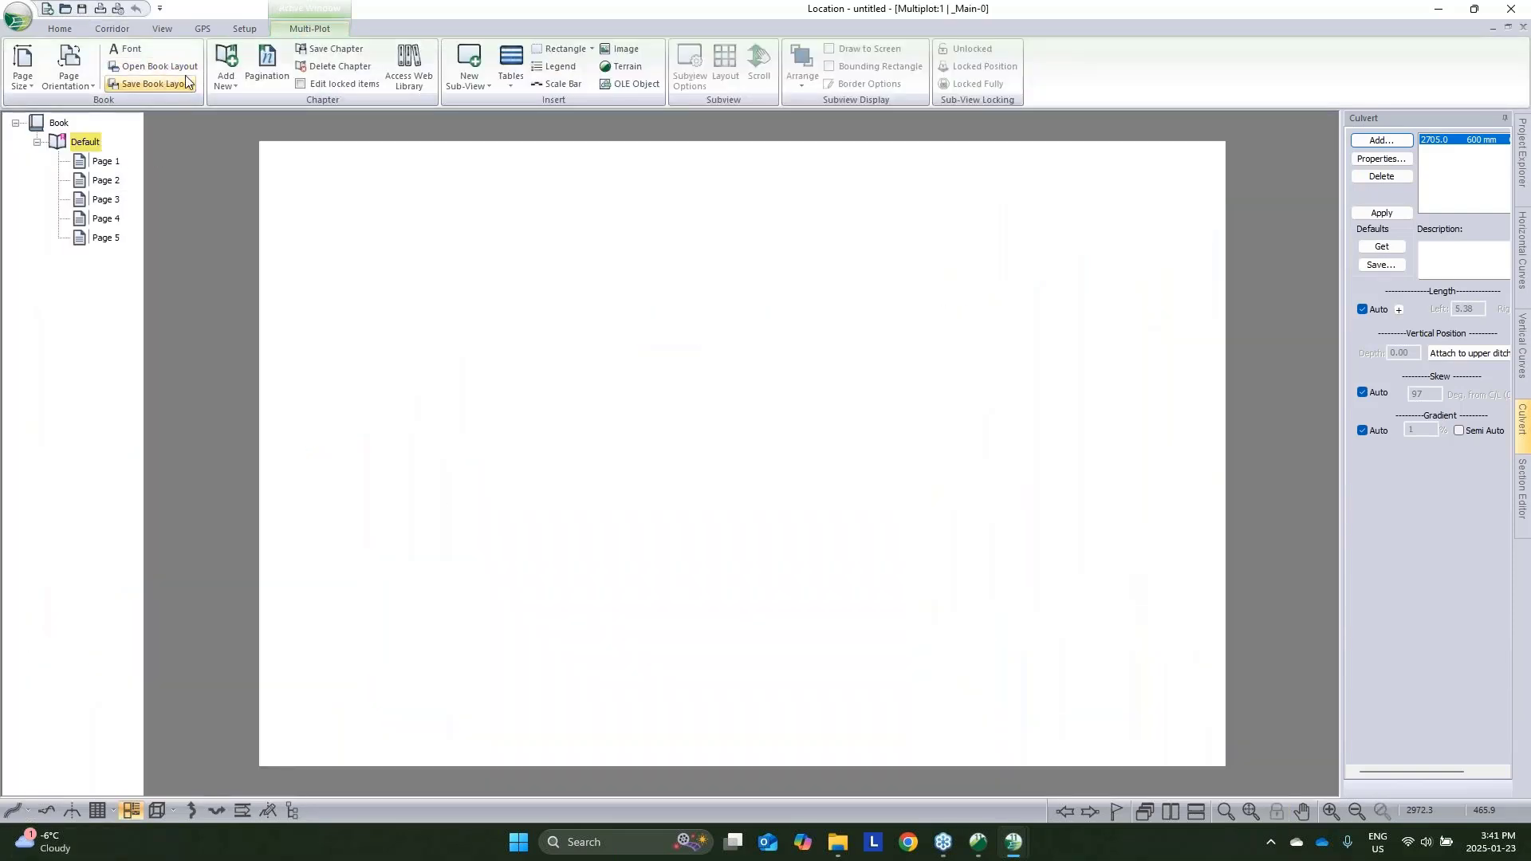
click(812, 467)
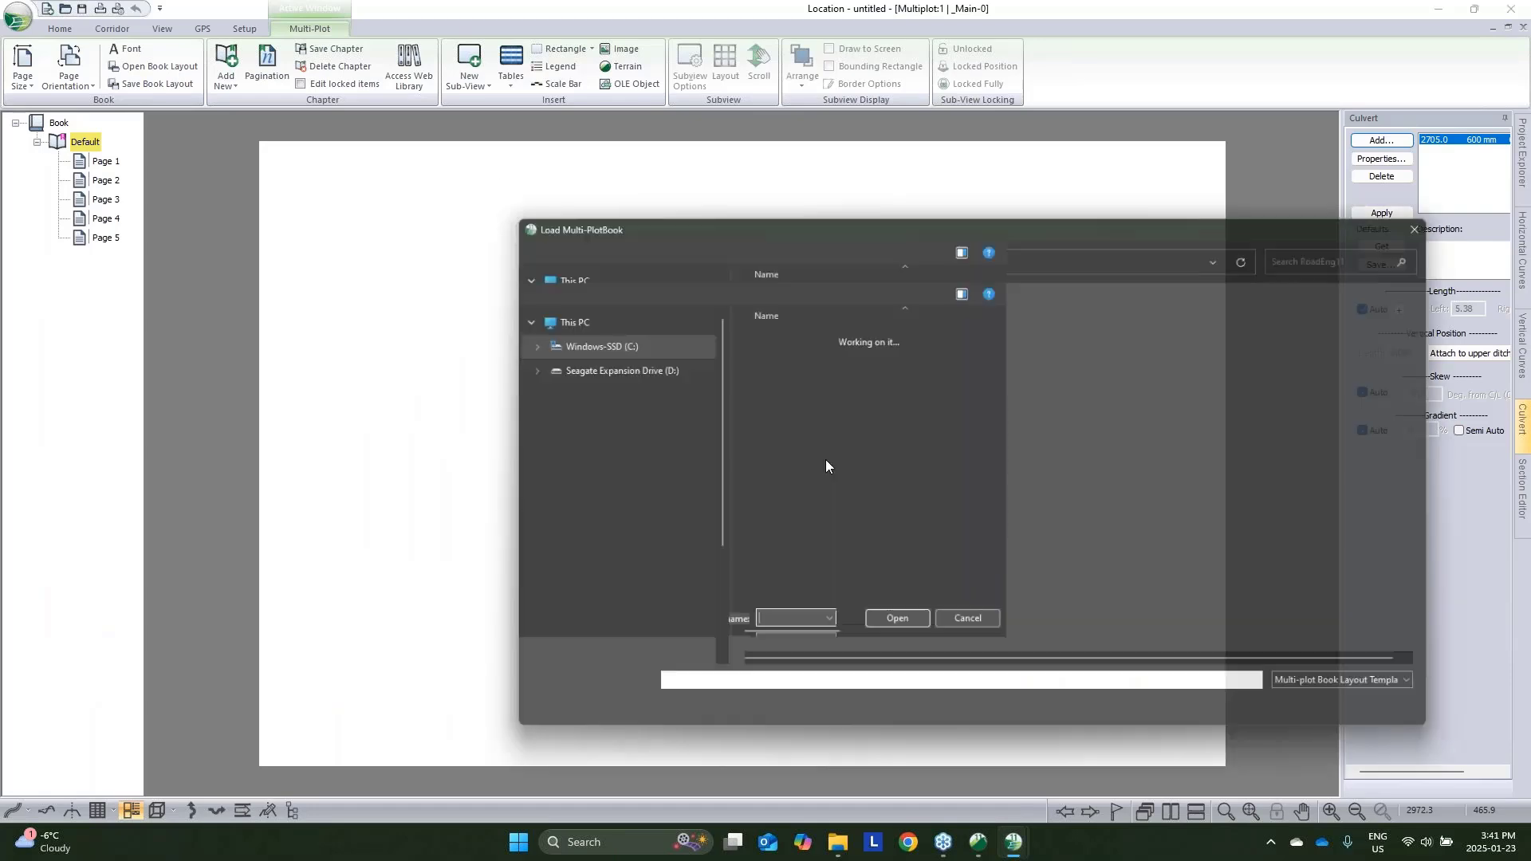
click(862, 516)
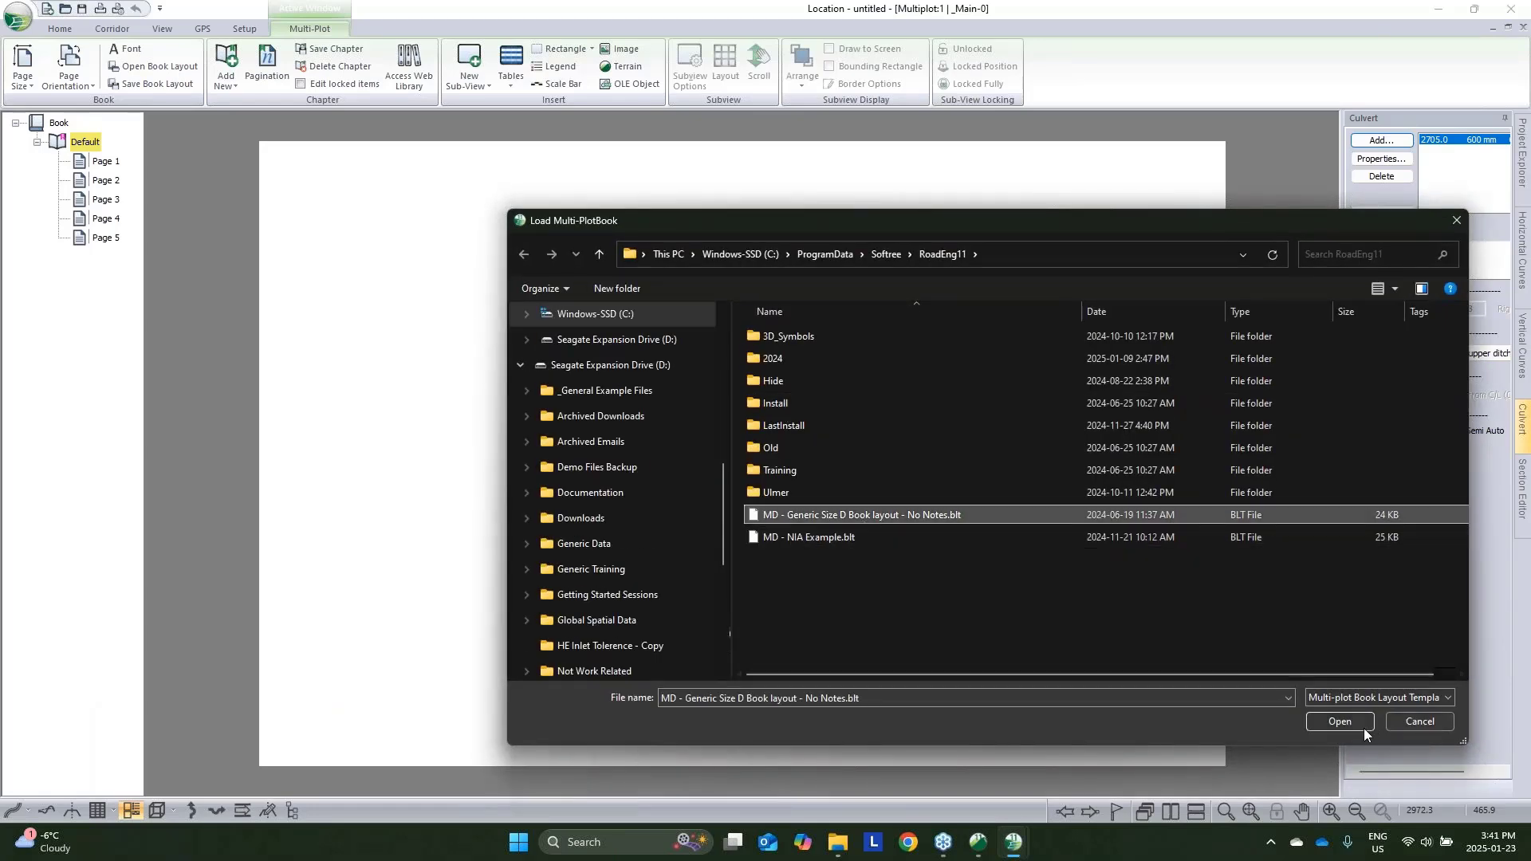
click(1340, 722)
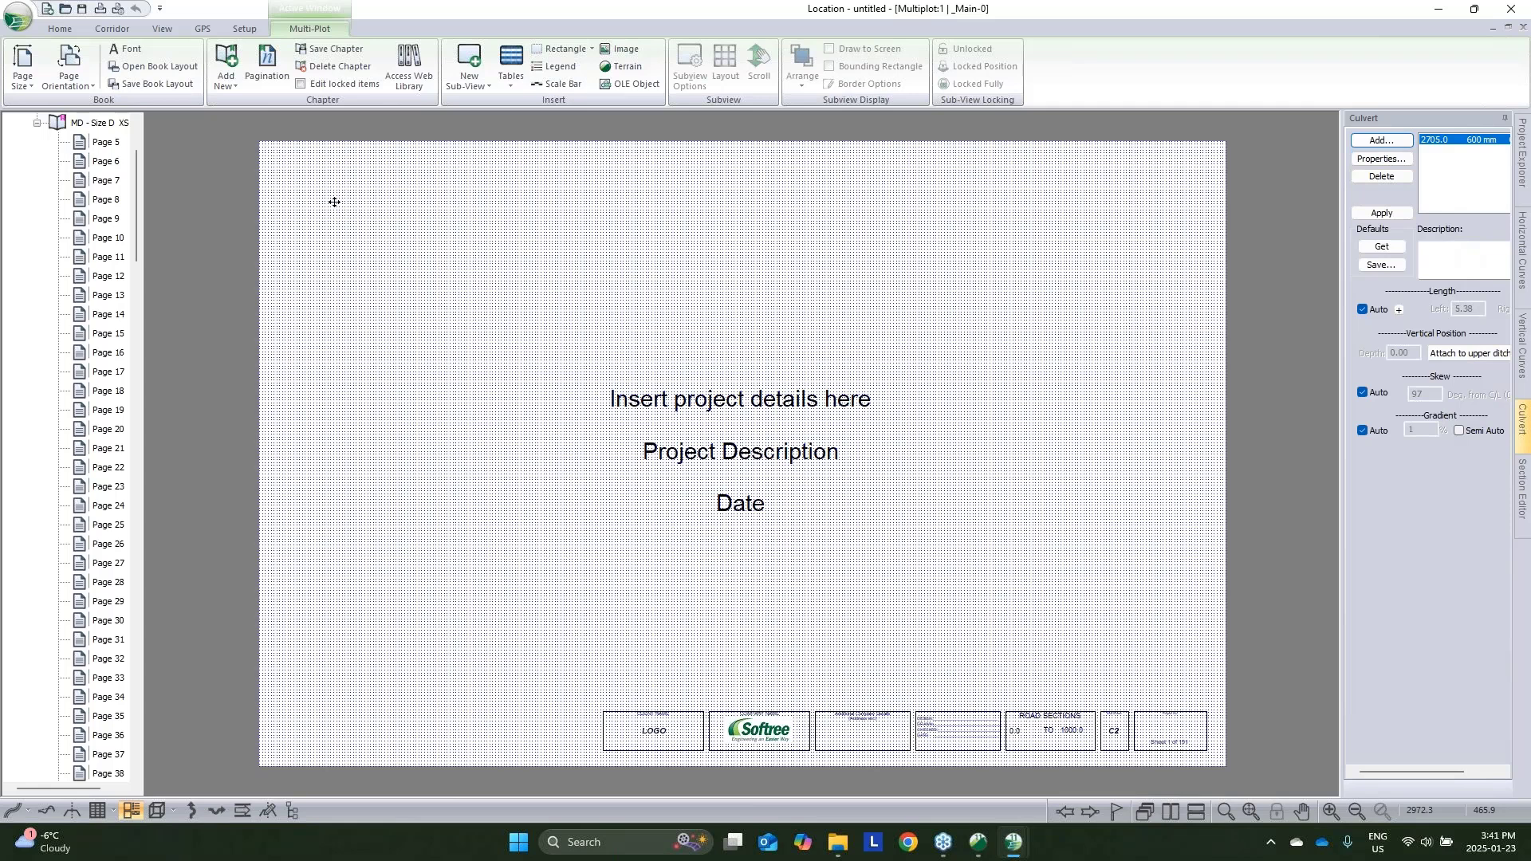
click(99, 200)
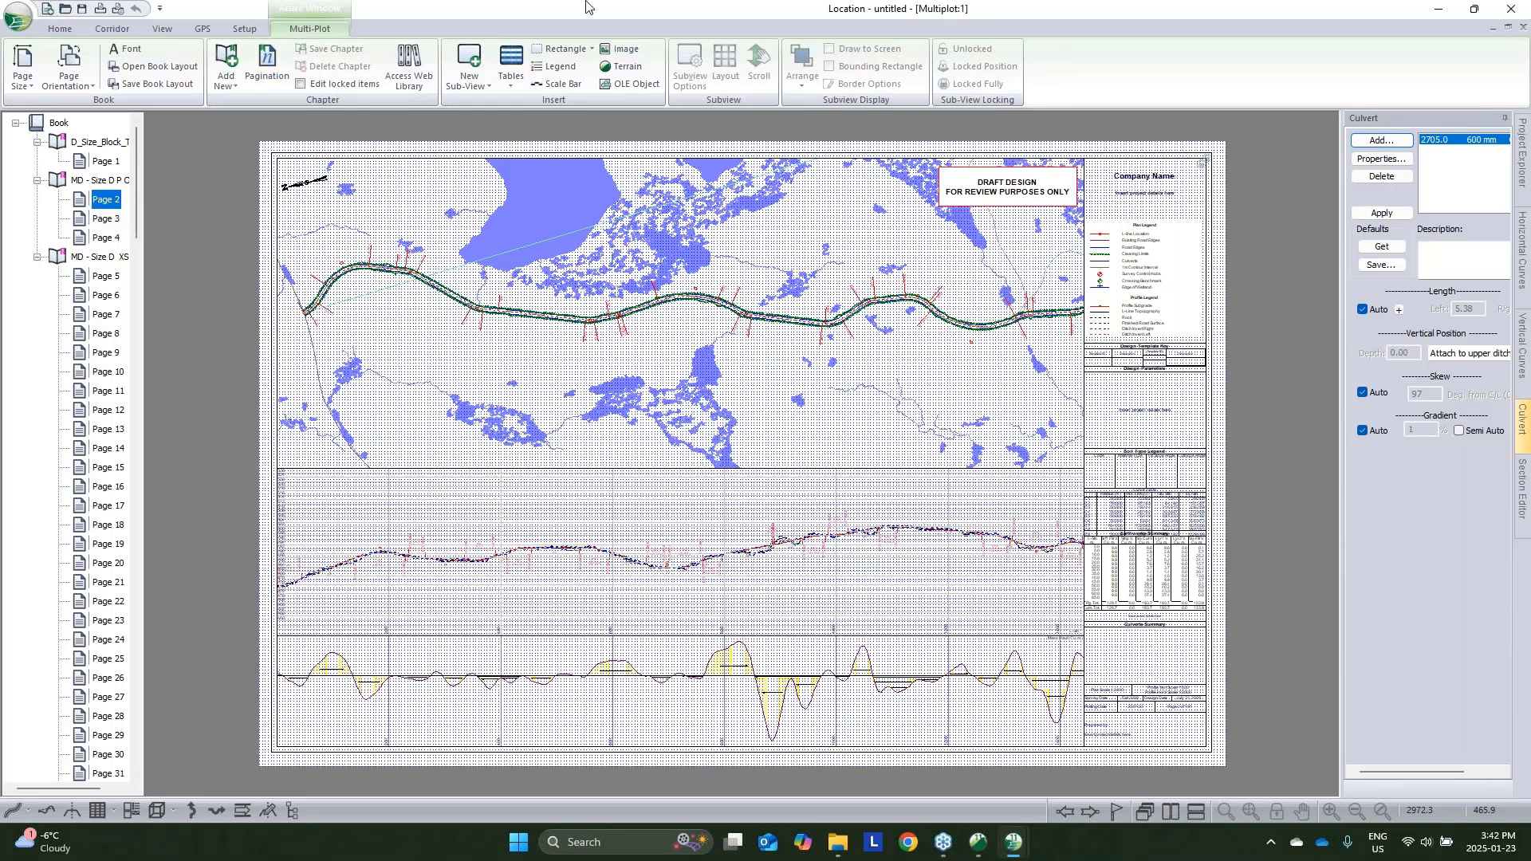
click(1440, 8)
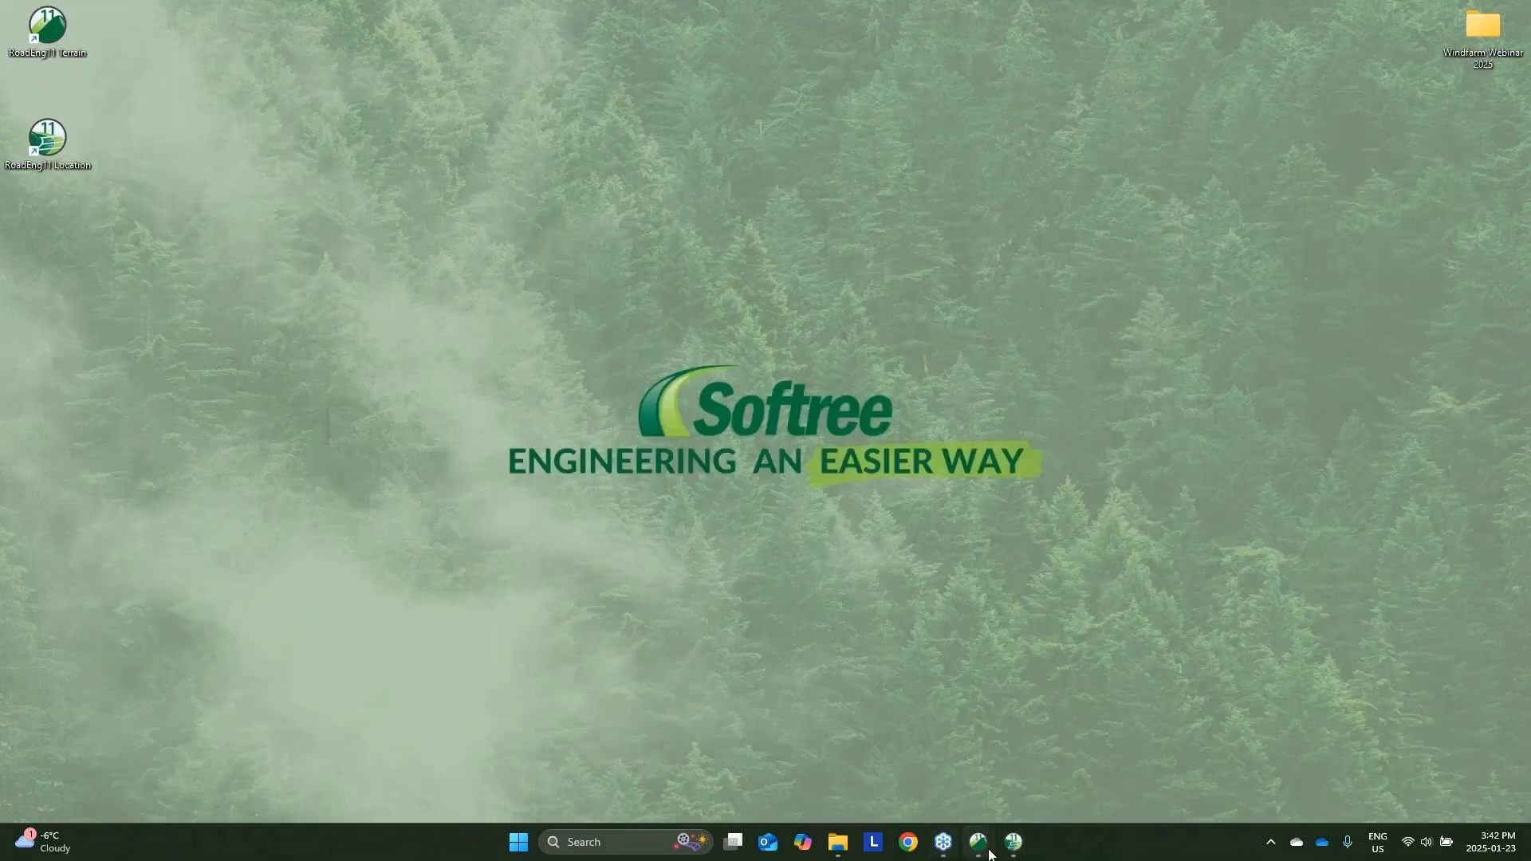
Start RoadEng11 Terrain and load Topo.terx as a background in the plan window of the untitled terrain
mouse_move(986, 852)
double_click(60, 24)
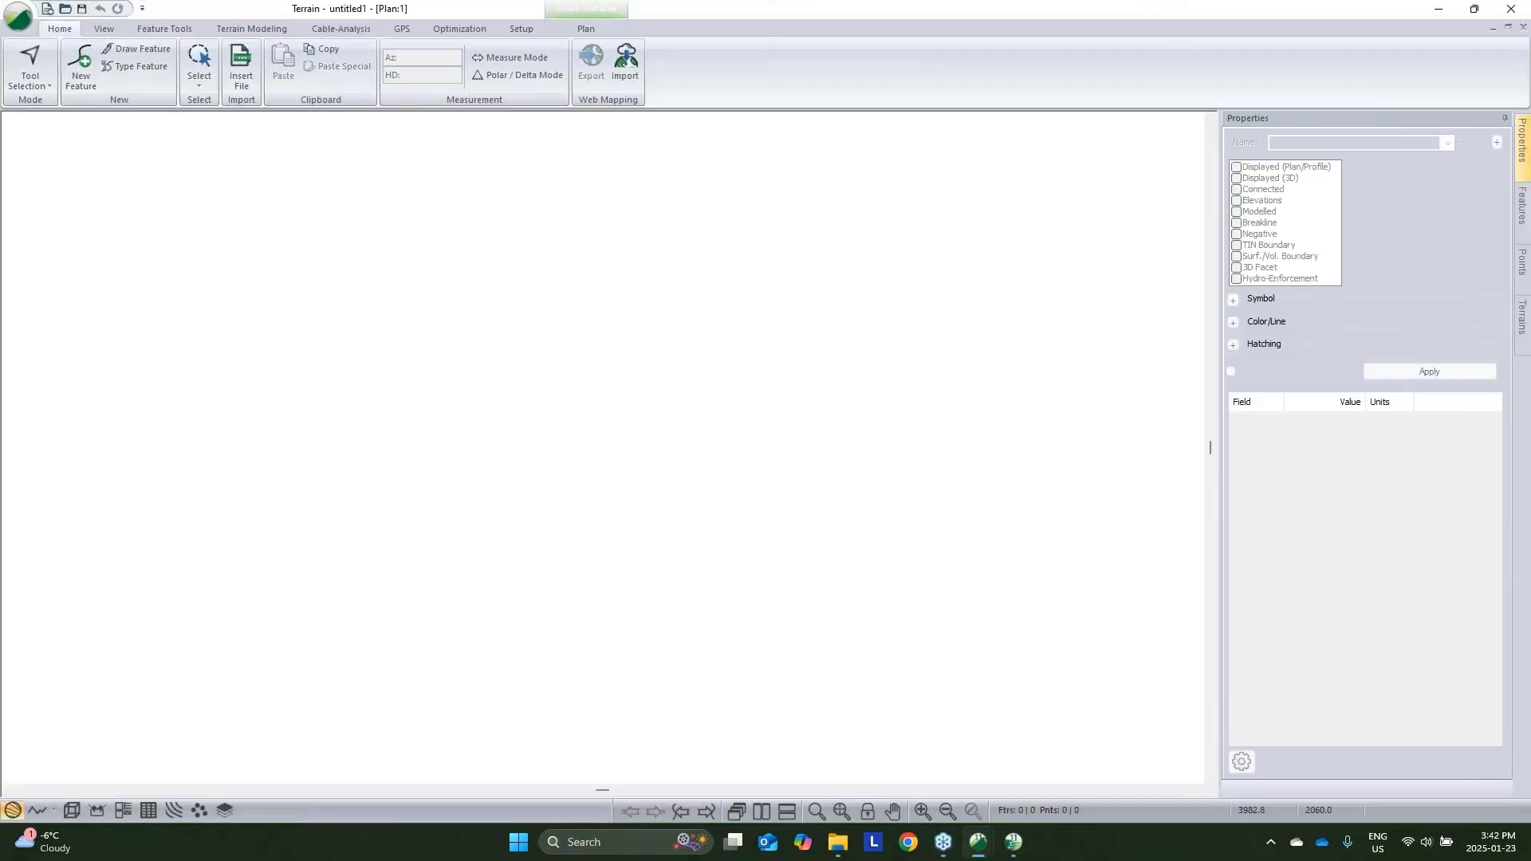
right_click(829, 402)
click(947, 559)
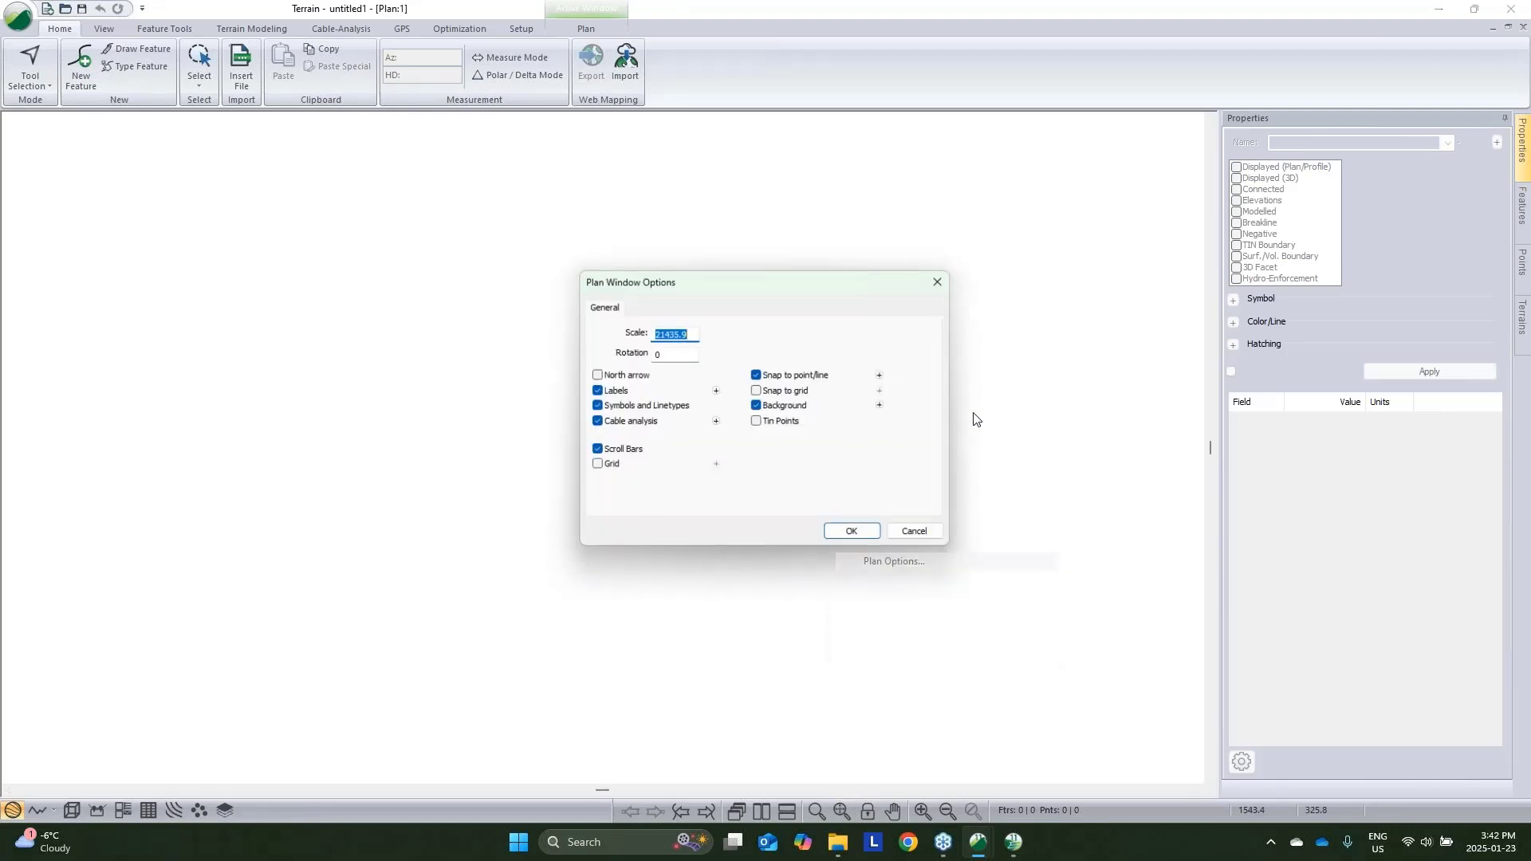
click(879, 405)
click(915, 345)
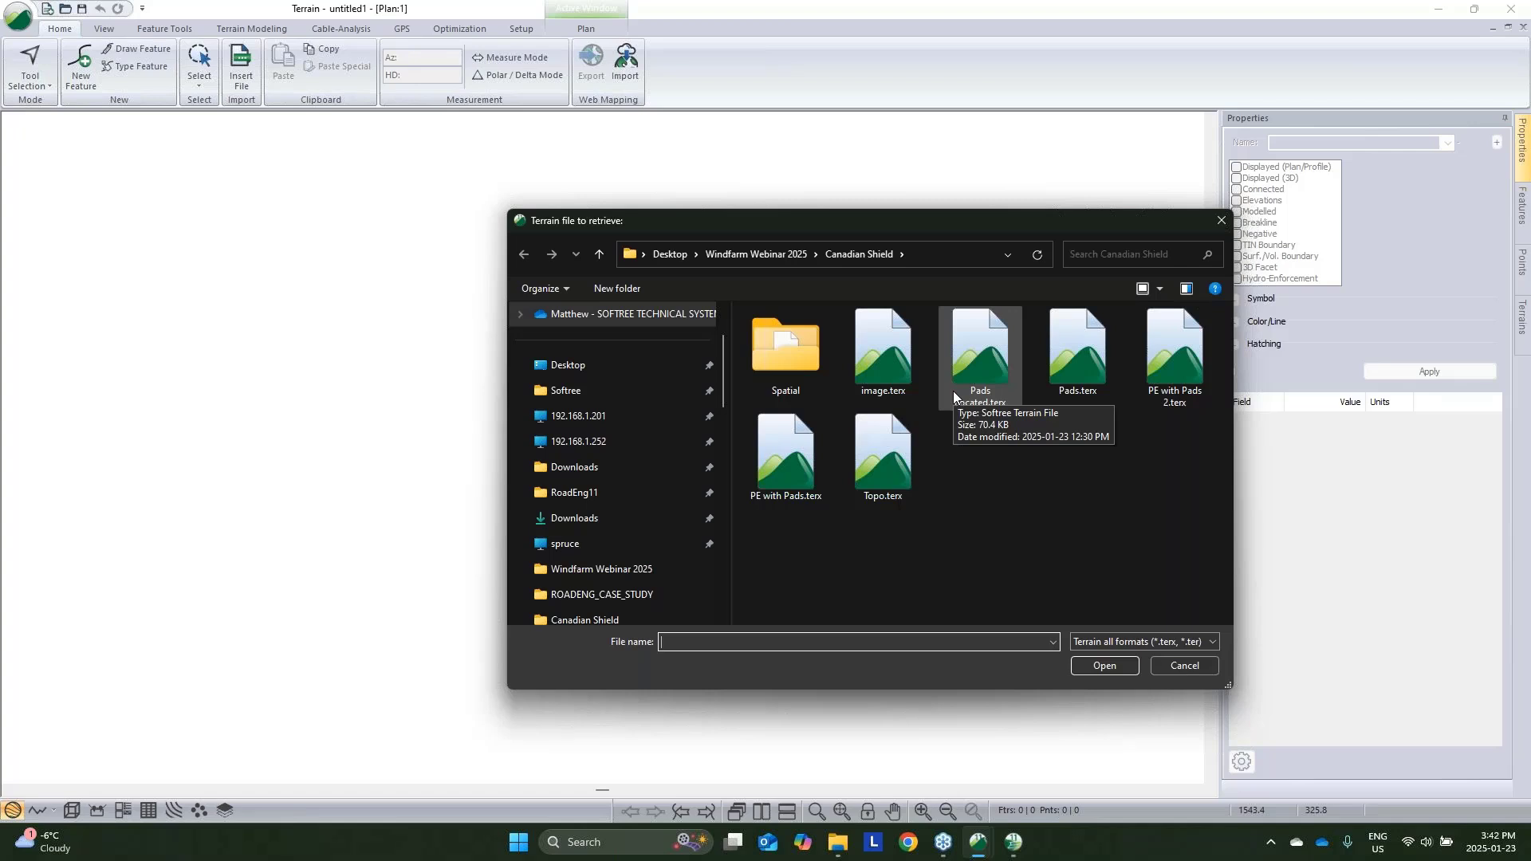
click(883, 454)
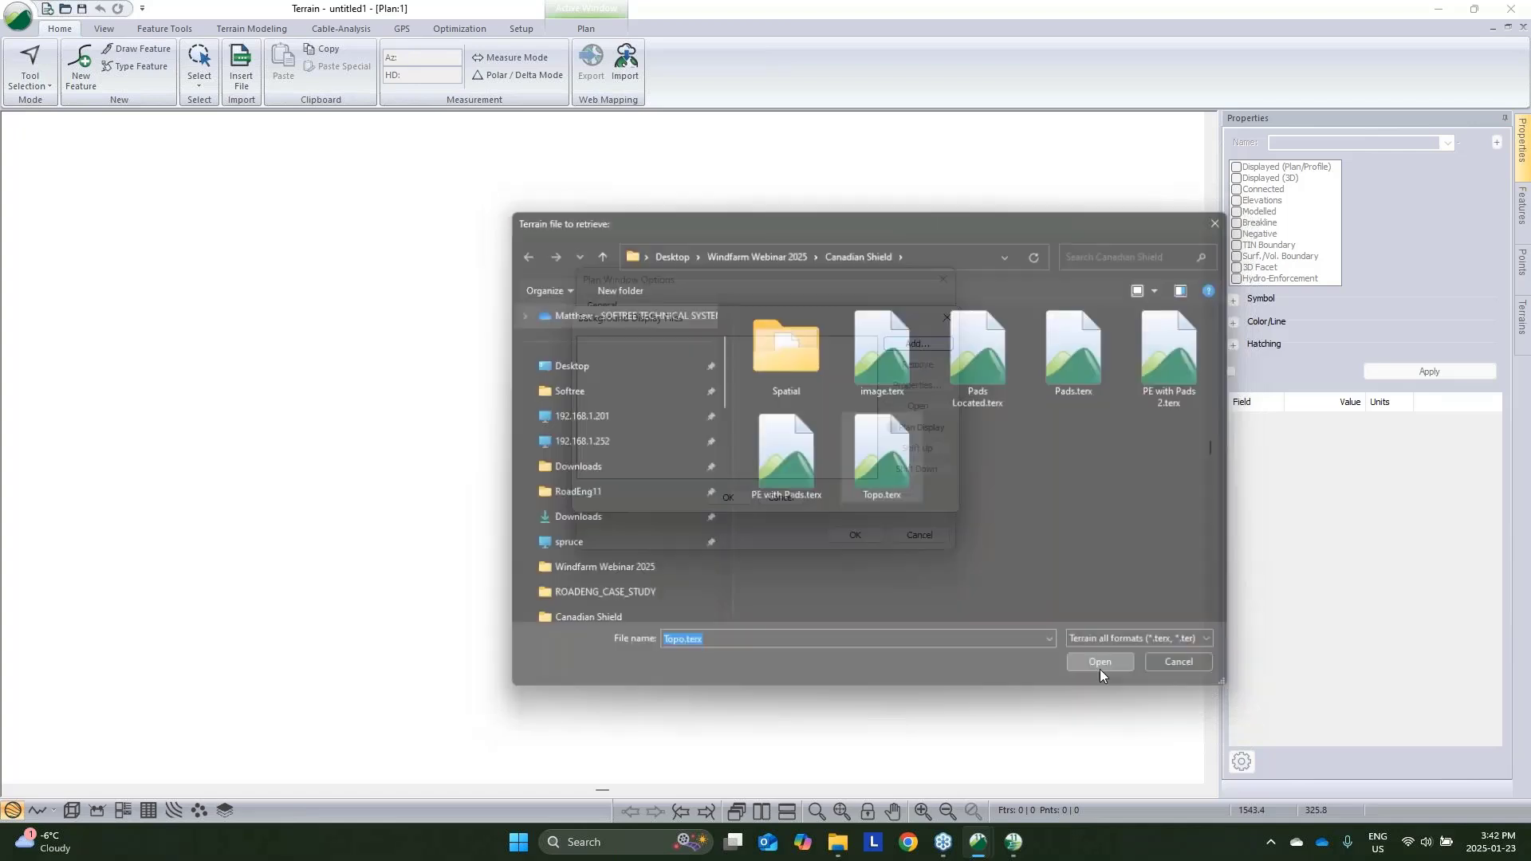
click(1099, 667)
click(737, 502)
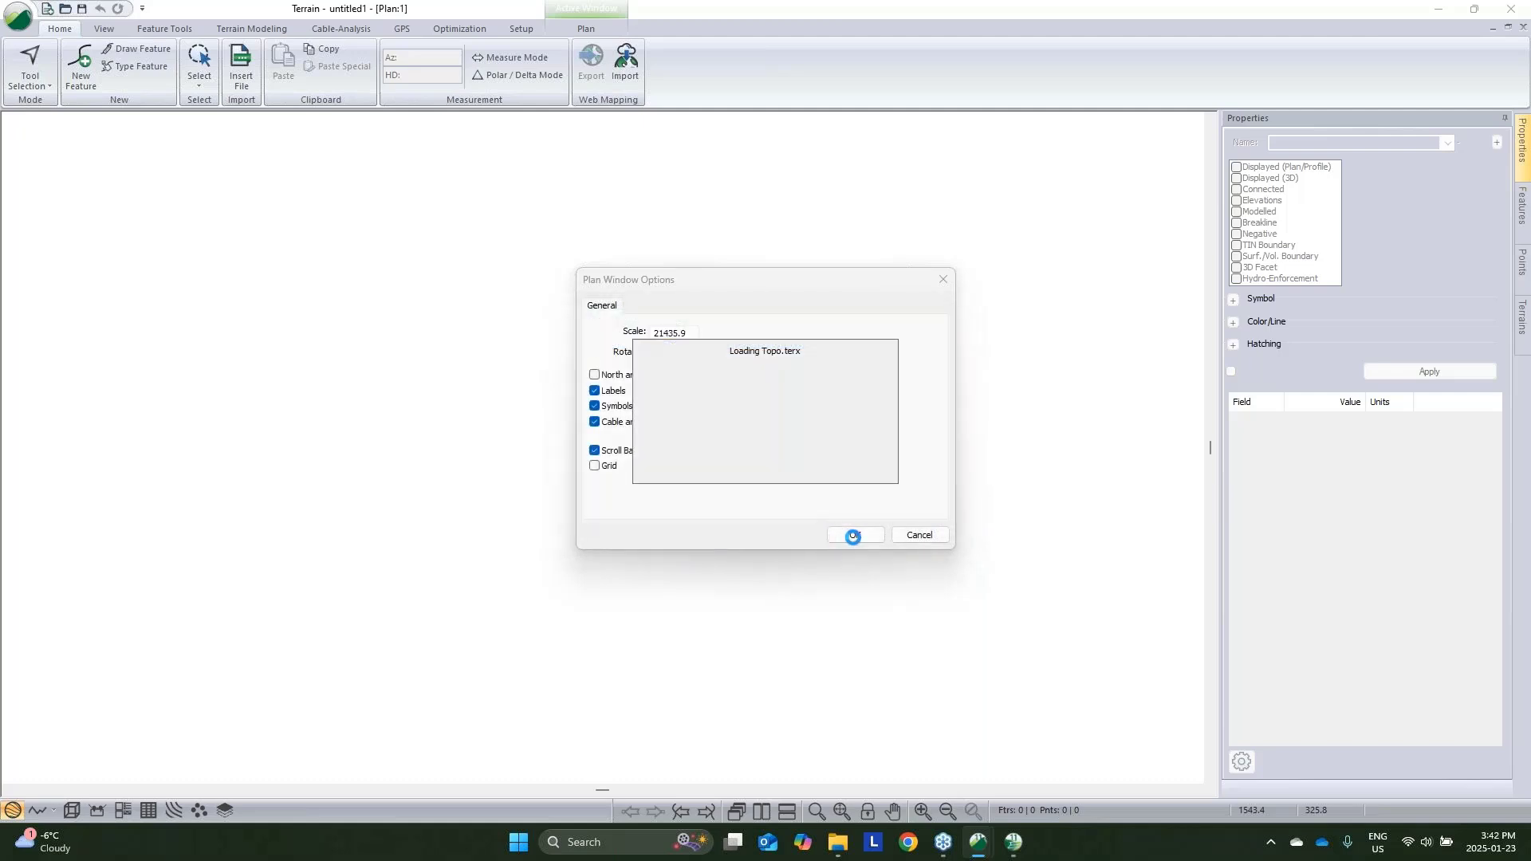
key(Return)
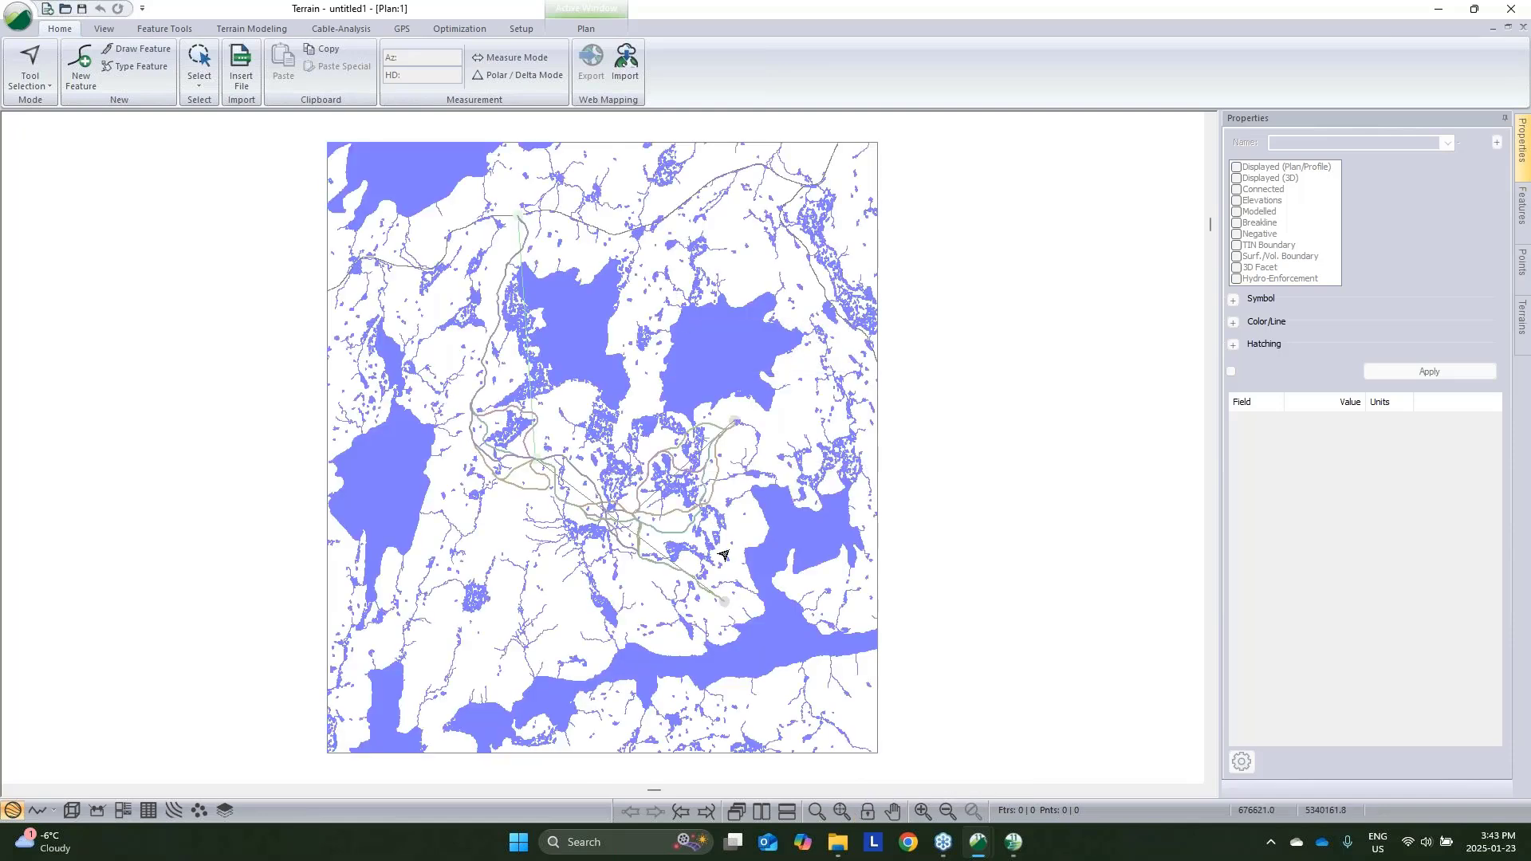
Draw a five-point feature named Pad, about 233 m long, west of the road junction with the default elevation of 100
scroll(540, 445, up, 5)
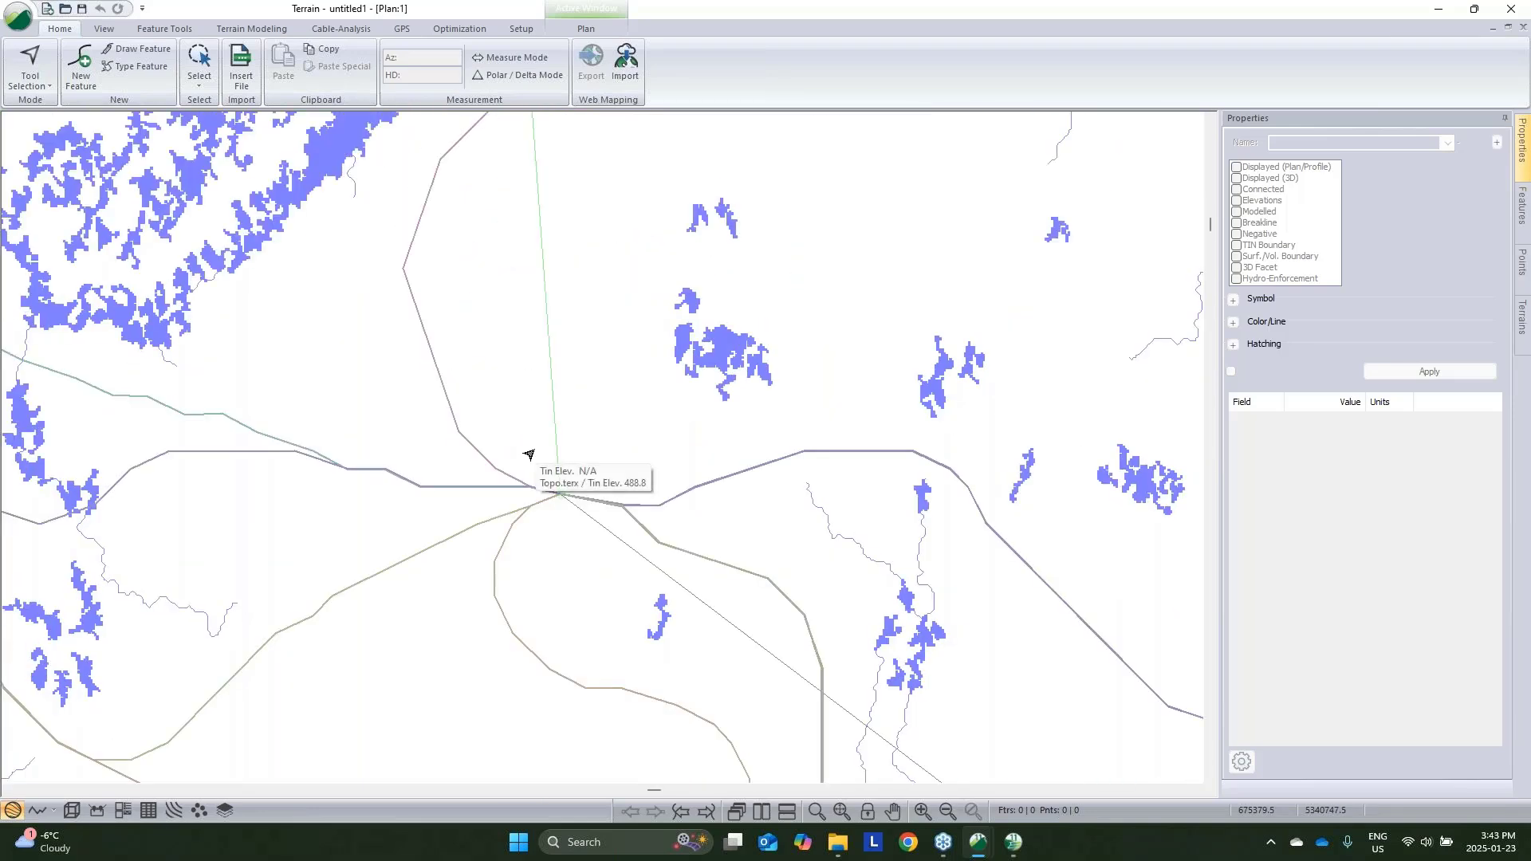
key(n)
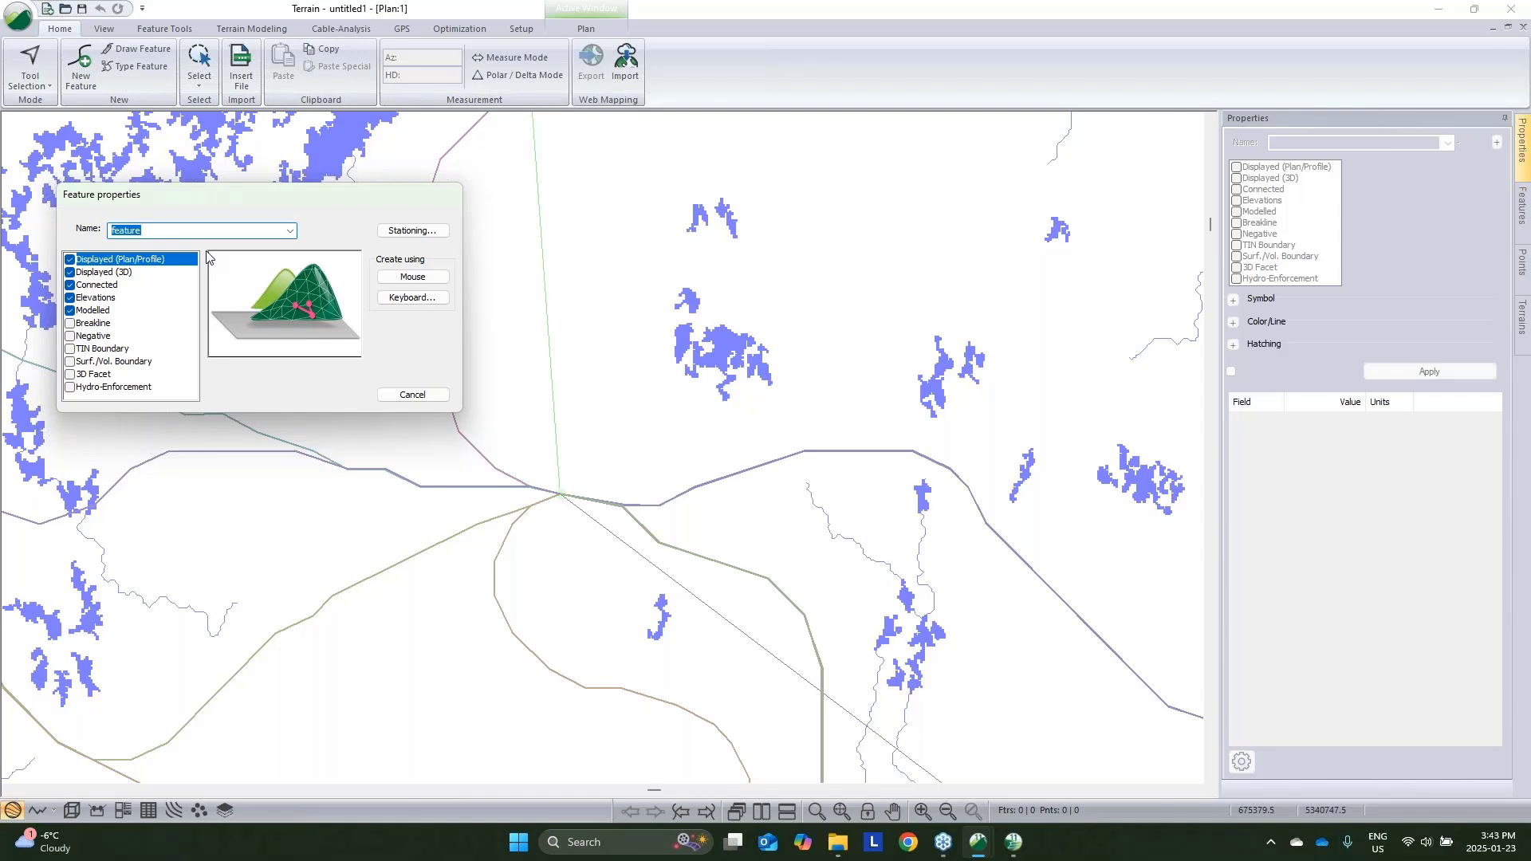
text(Pad)
click(413, 277)
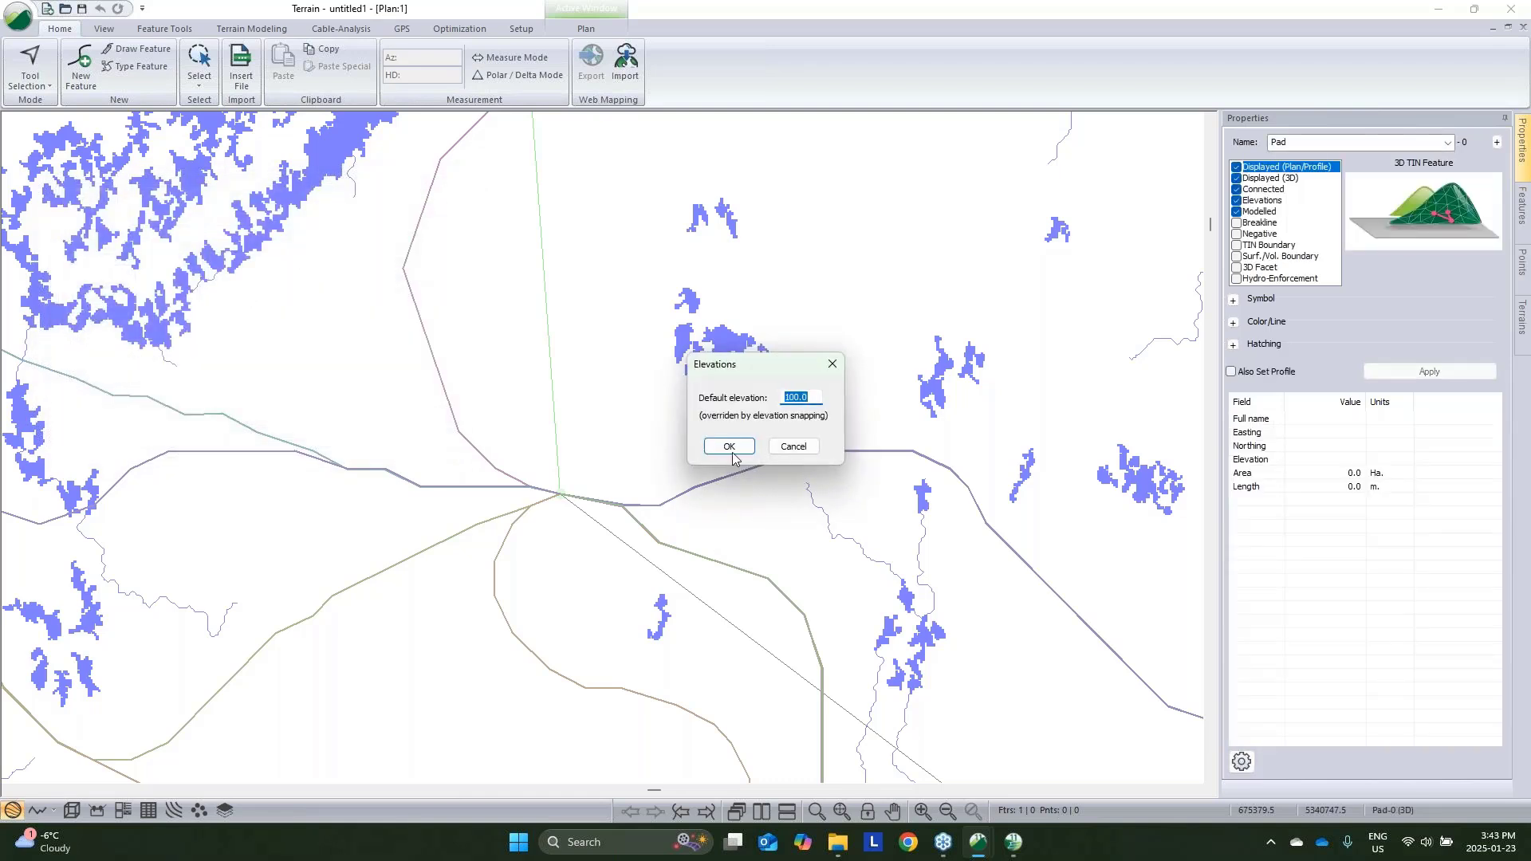
click(732, 449)
middle_drag(641, 448, 793, 441)
scroll(793, 441, down, 1)
click(691, 396)
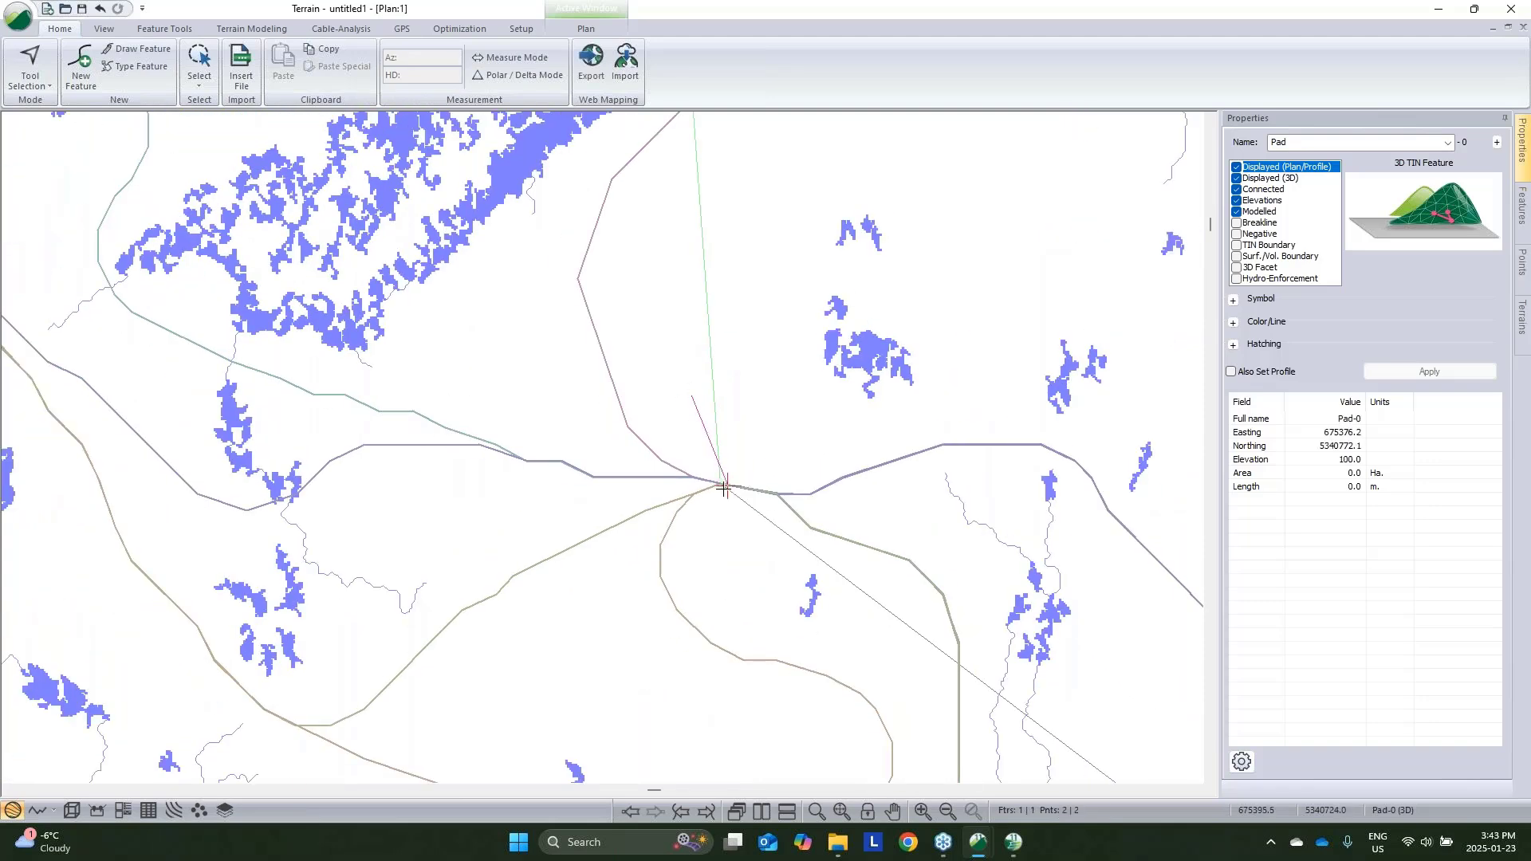
click(717, 485)
click(636, 549)
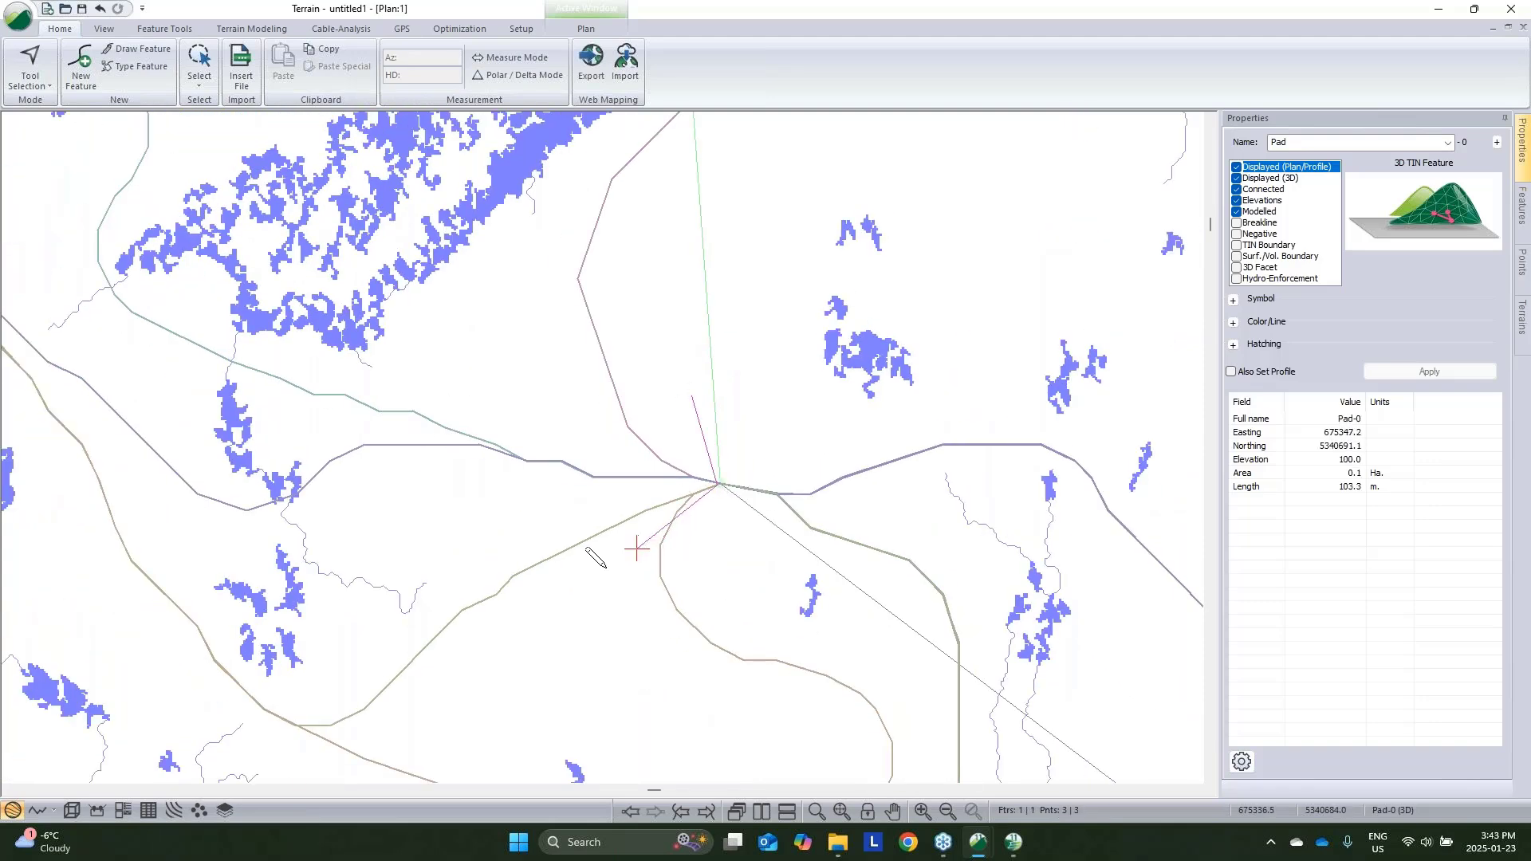
click(513, 526)
right_click(548, 346)
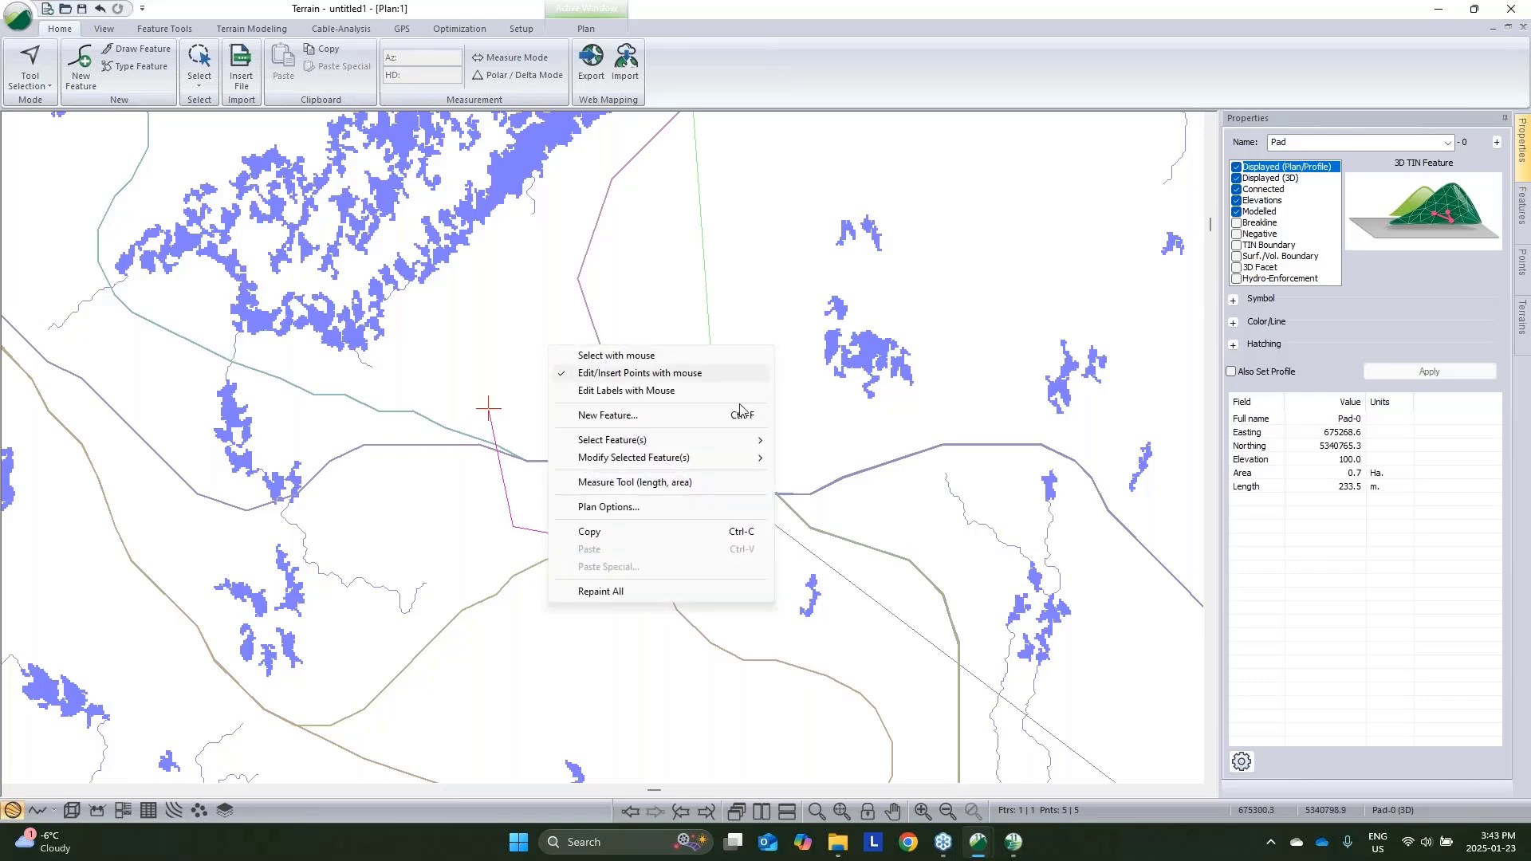
mouse_move(696, 459)
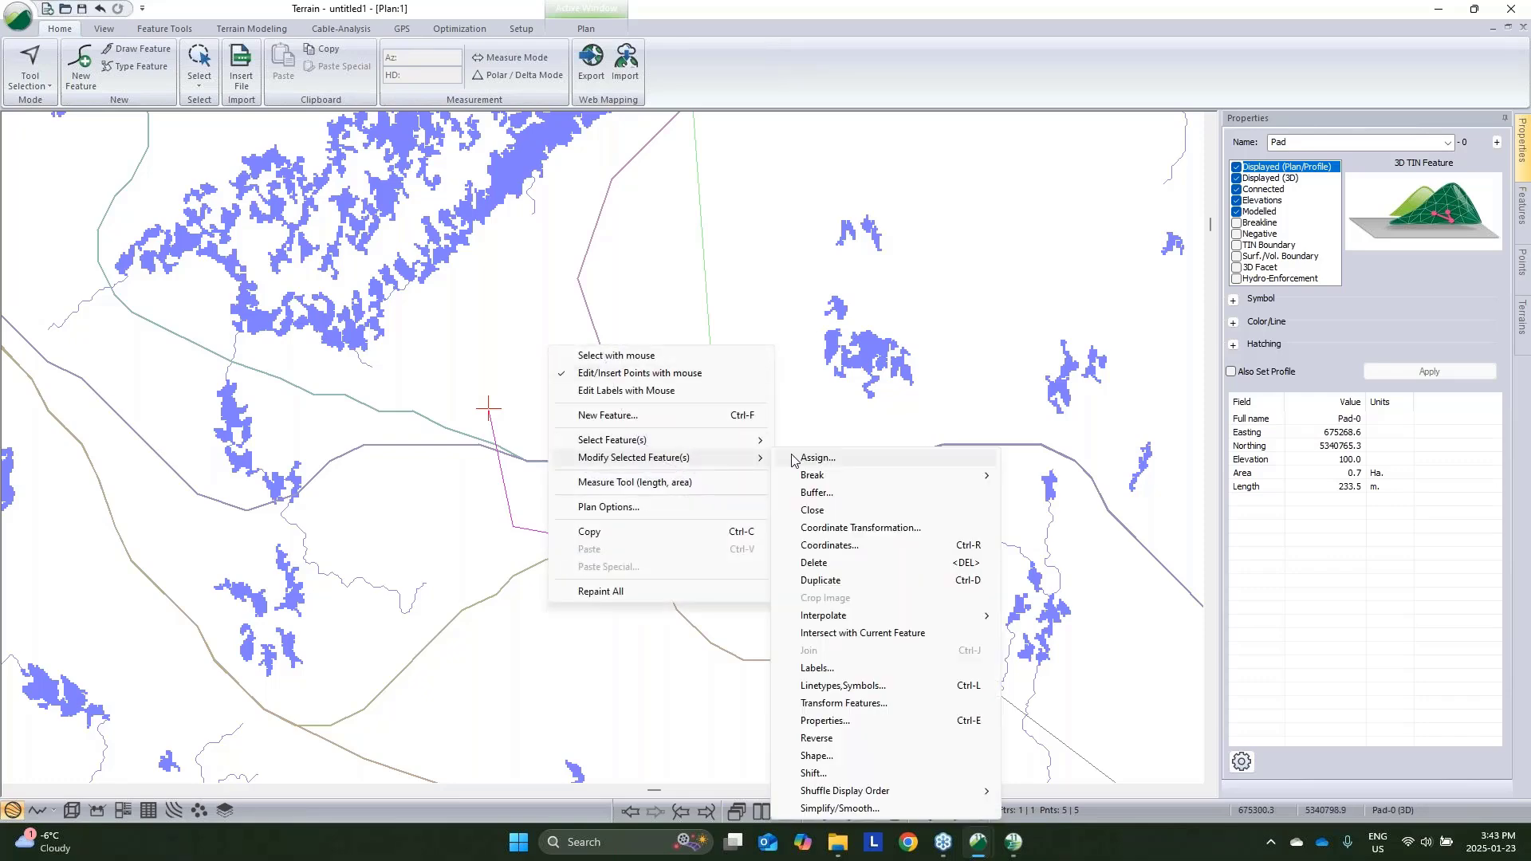
click(838, 530)
click(511, 252)
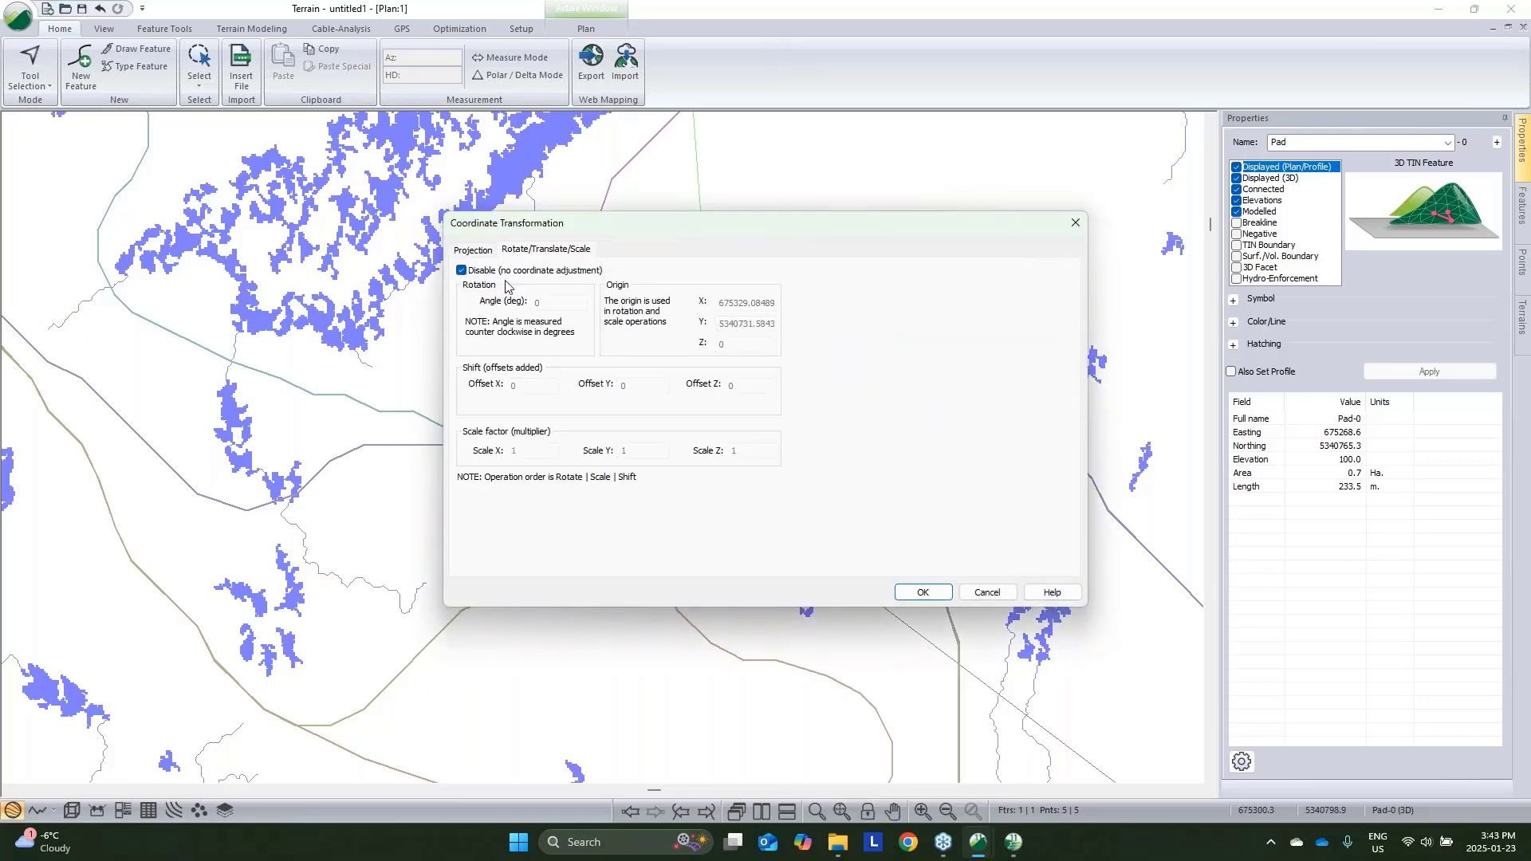
click(987, 594)
Review the Pad feature's coordinates in survey format and leave them as they are
right_click(782, 423)
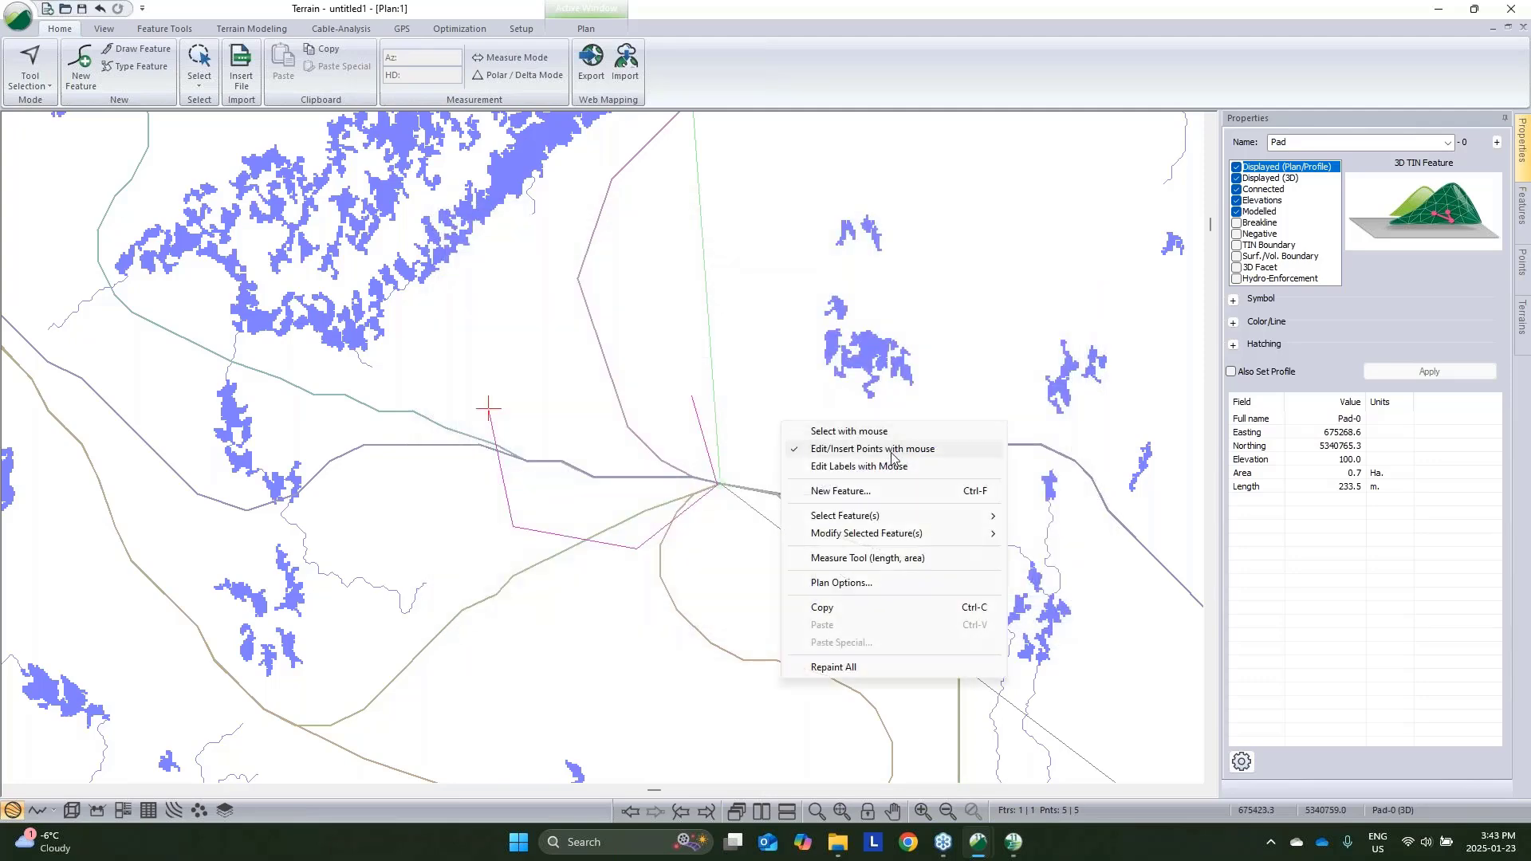
mouse_move(895, 542)
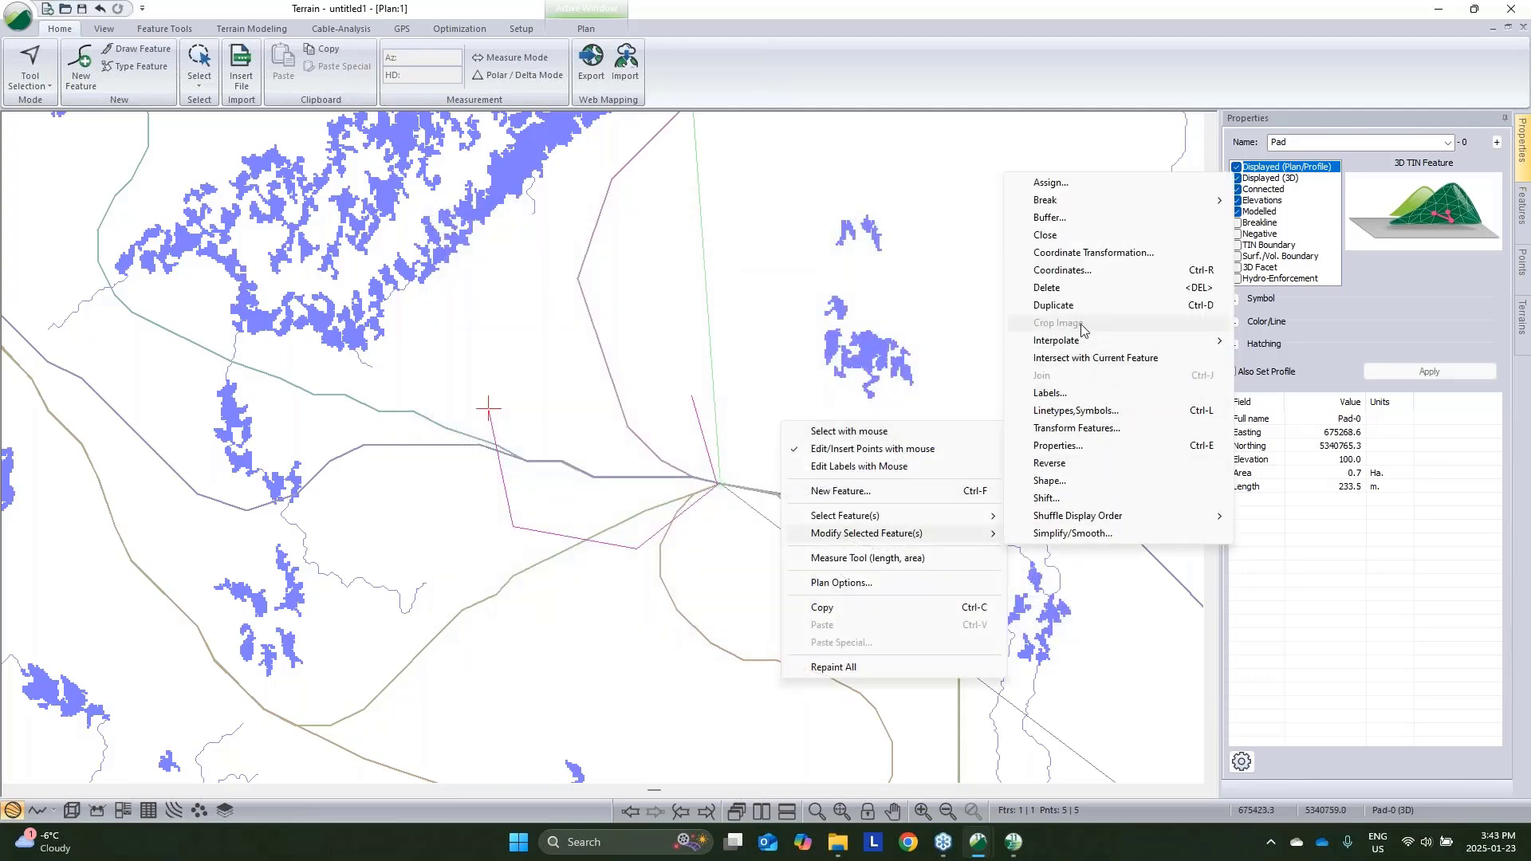
click(1069, 272)
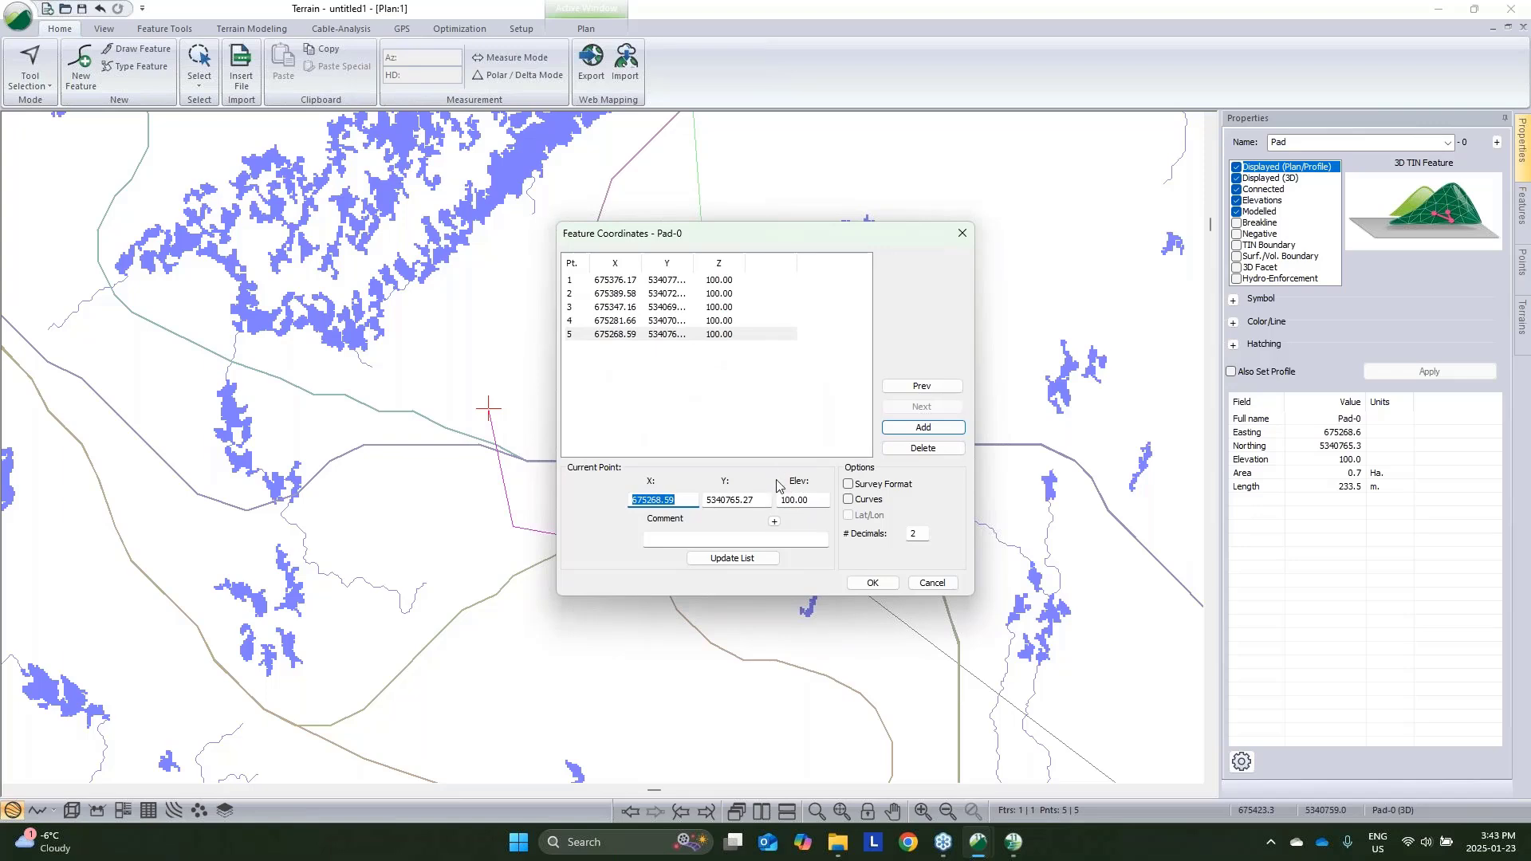
click(848, 485)
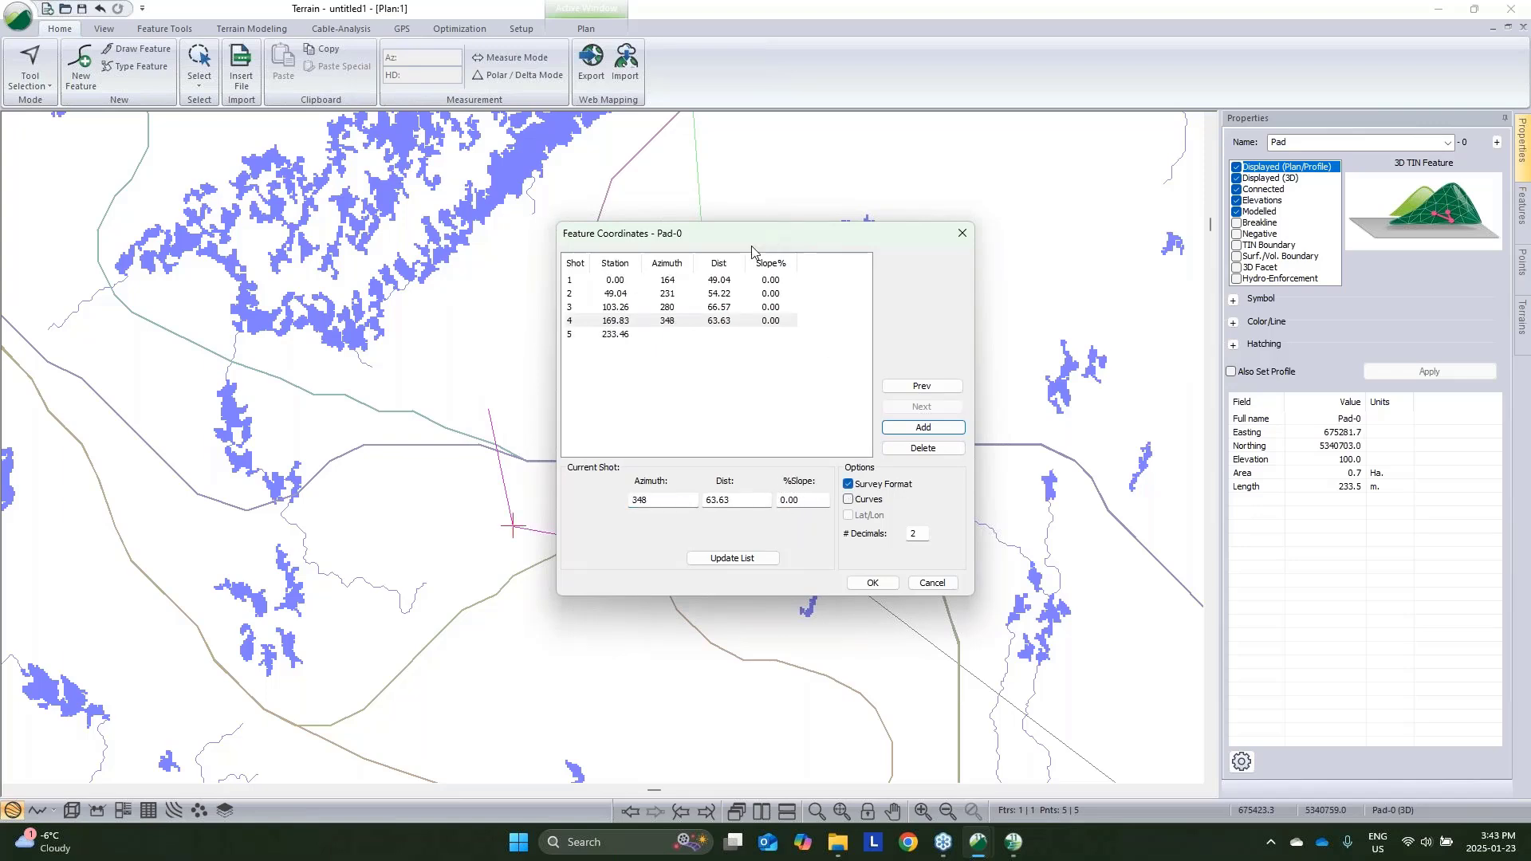
click(931, 583)
Close the Pad feature so that its outline forms a complete polygon
scroll(738, 575, up, 4)
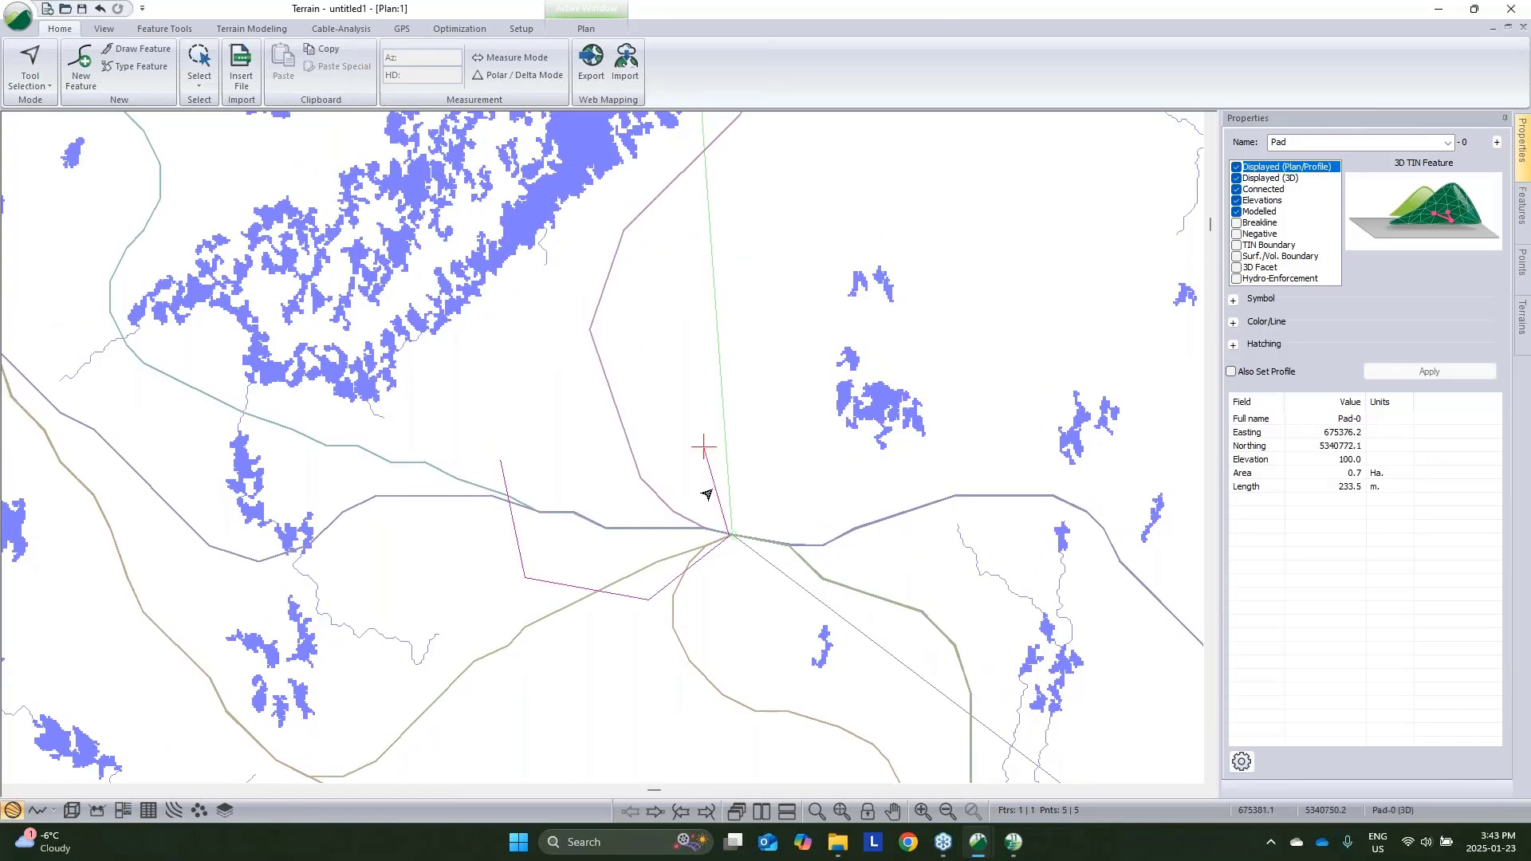
mouse_move(706, 495)
right_click(790, 536)
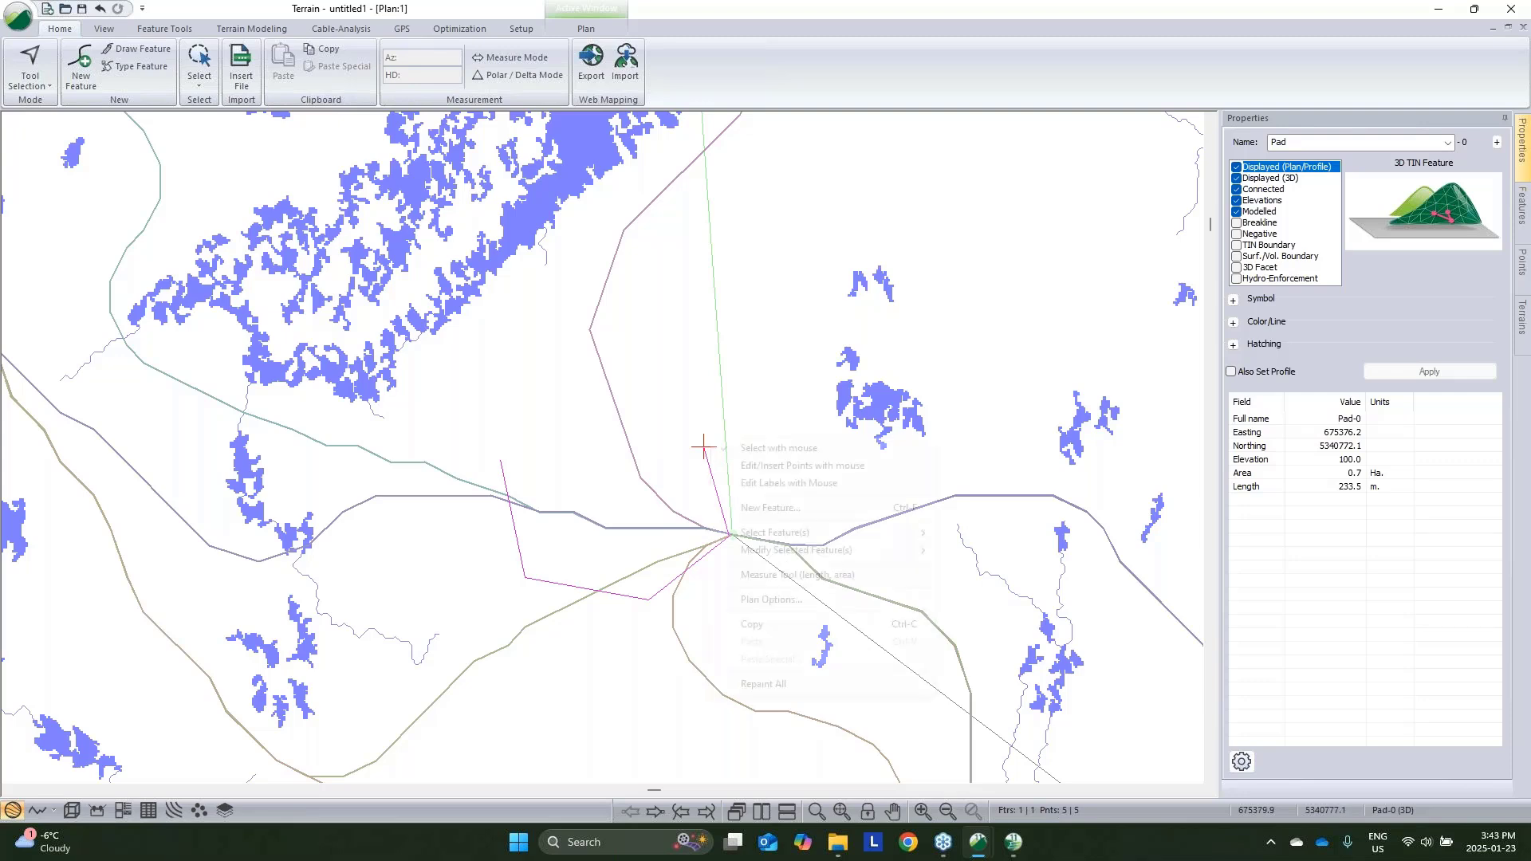
mouse_move(877, 550)
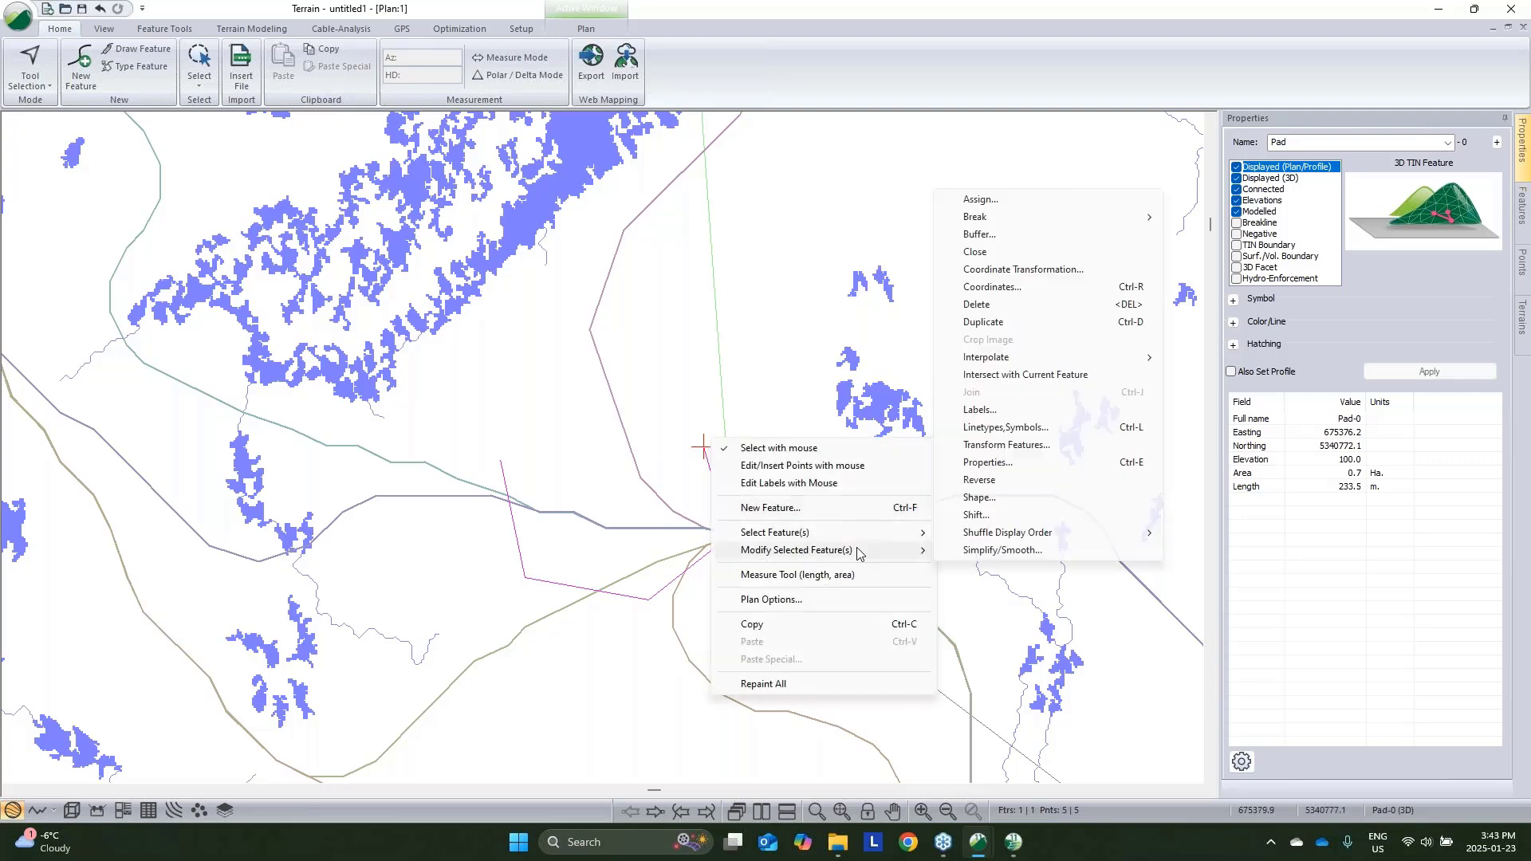
click(1009, 263)
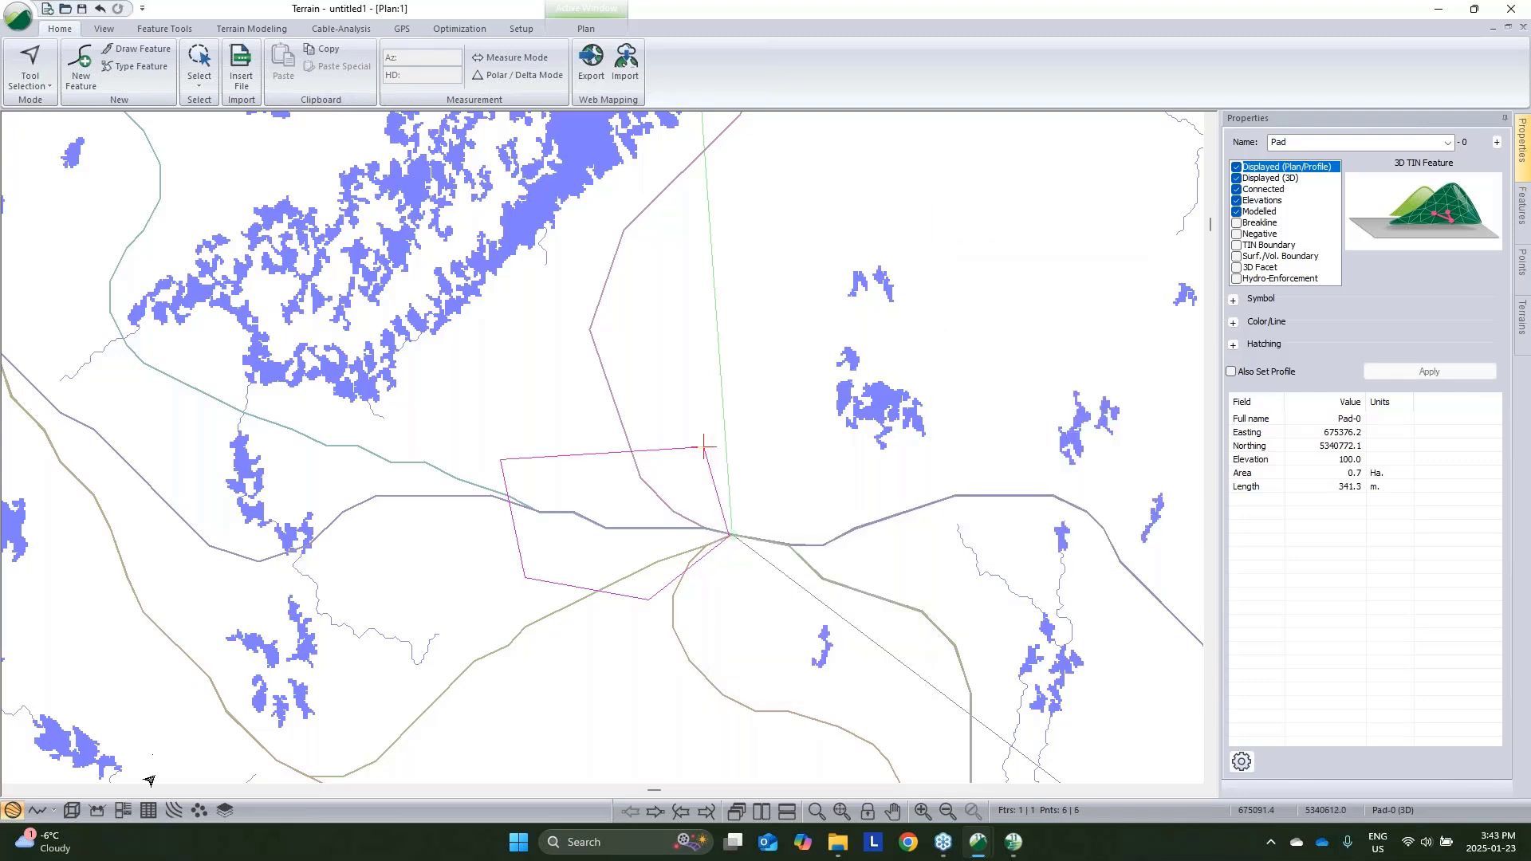
Examine the closed pad outline in the 3D view and return to the plan view
click(71, 811)
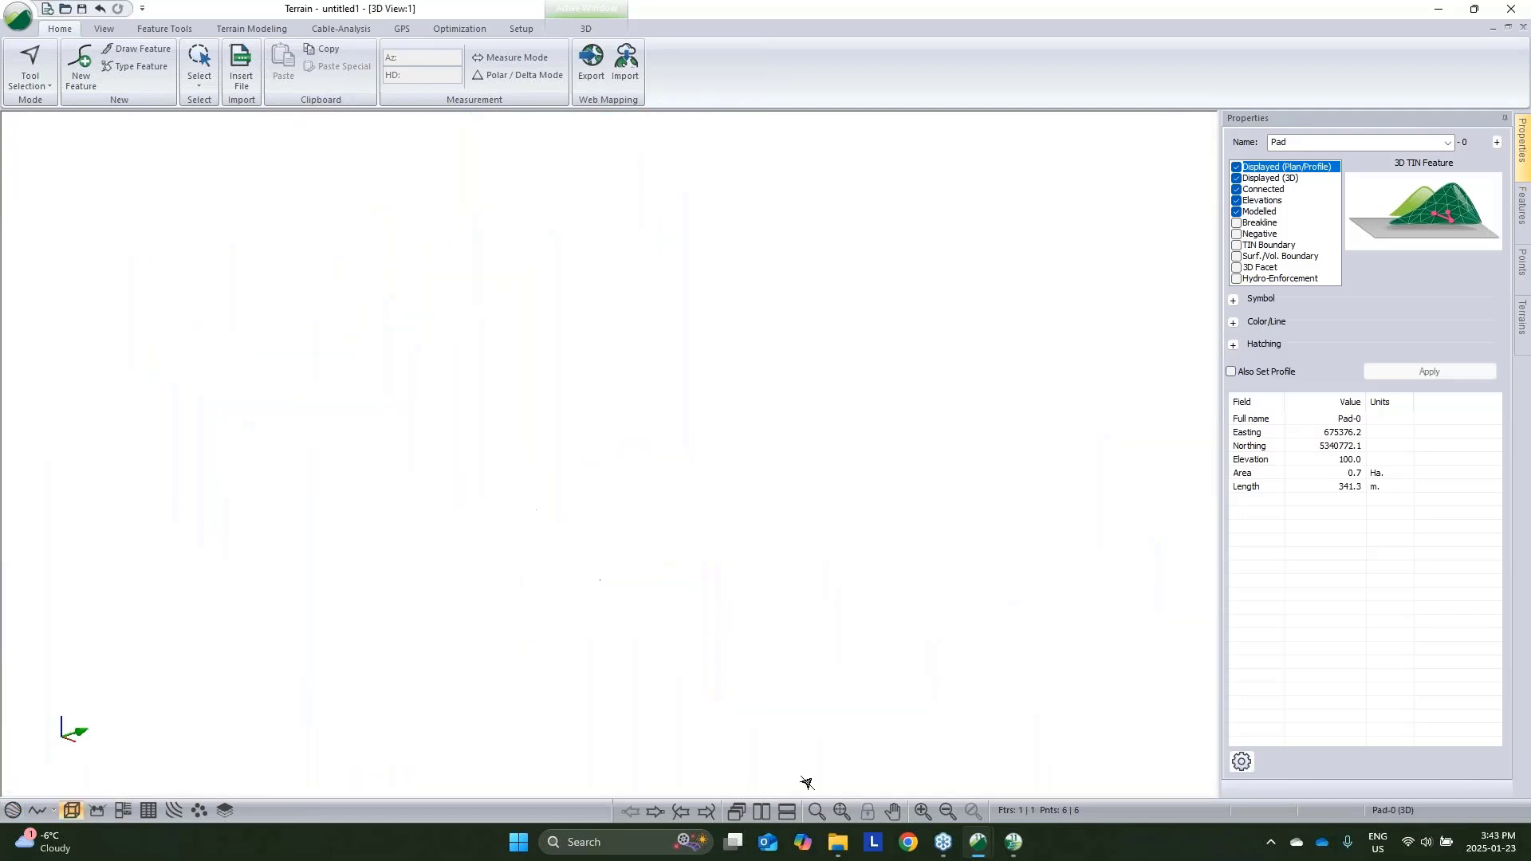
click(842, 811)
drag(859, 551, 753, 587)
scroll(691, 537, down, 10)
click(11, 811)
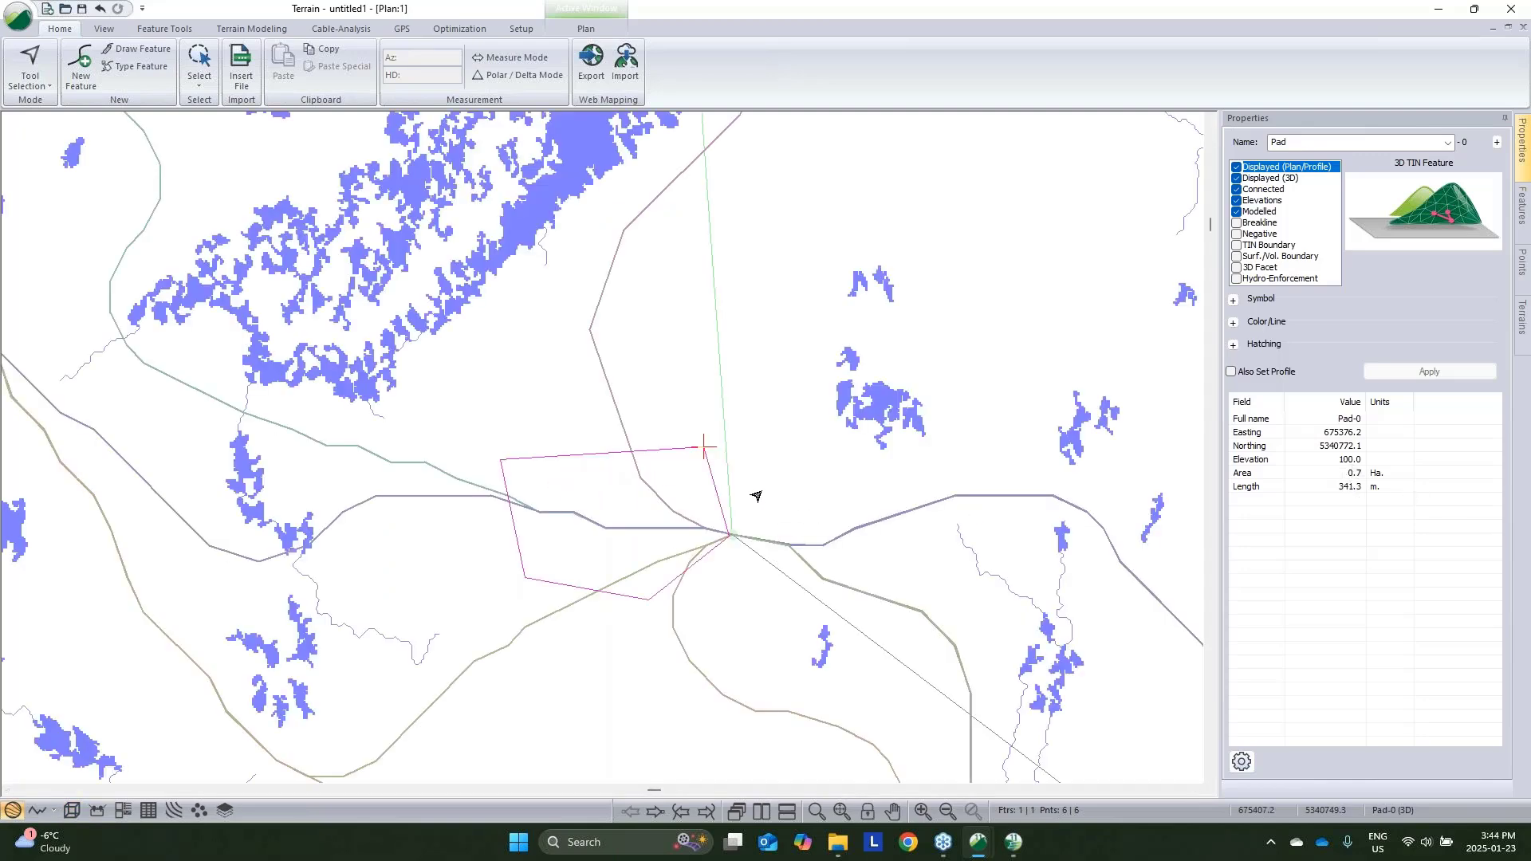
Shift the Pad feature vertically to a Z coordinate of 488
mouse_move(757, 496)
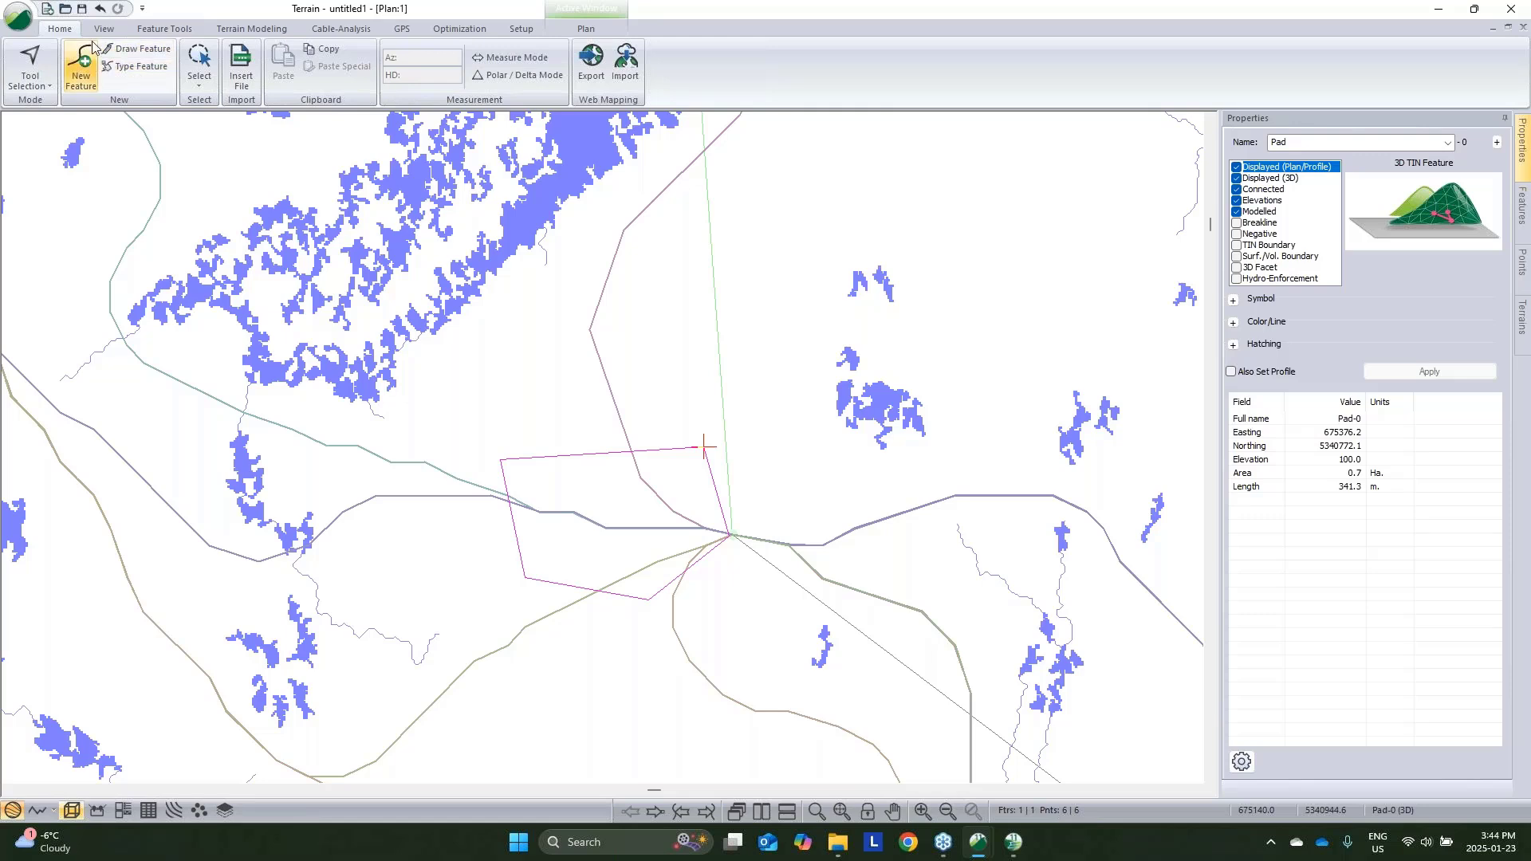
click(148, 31)
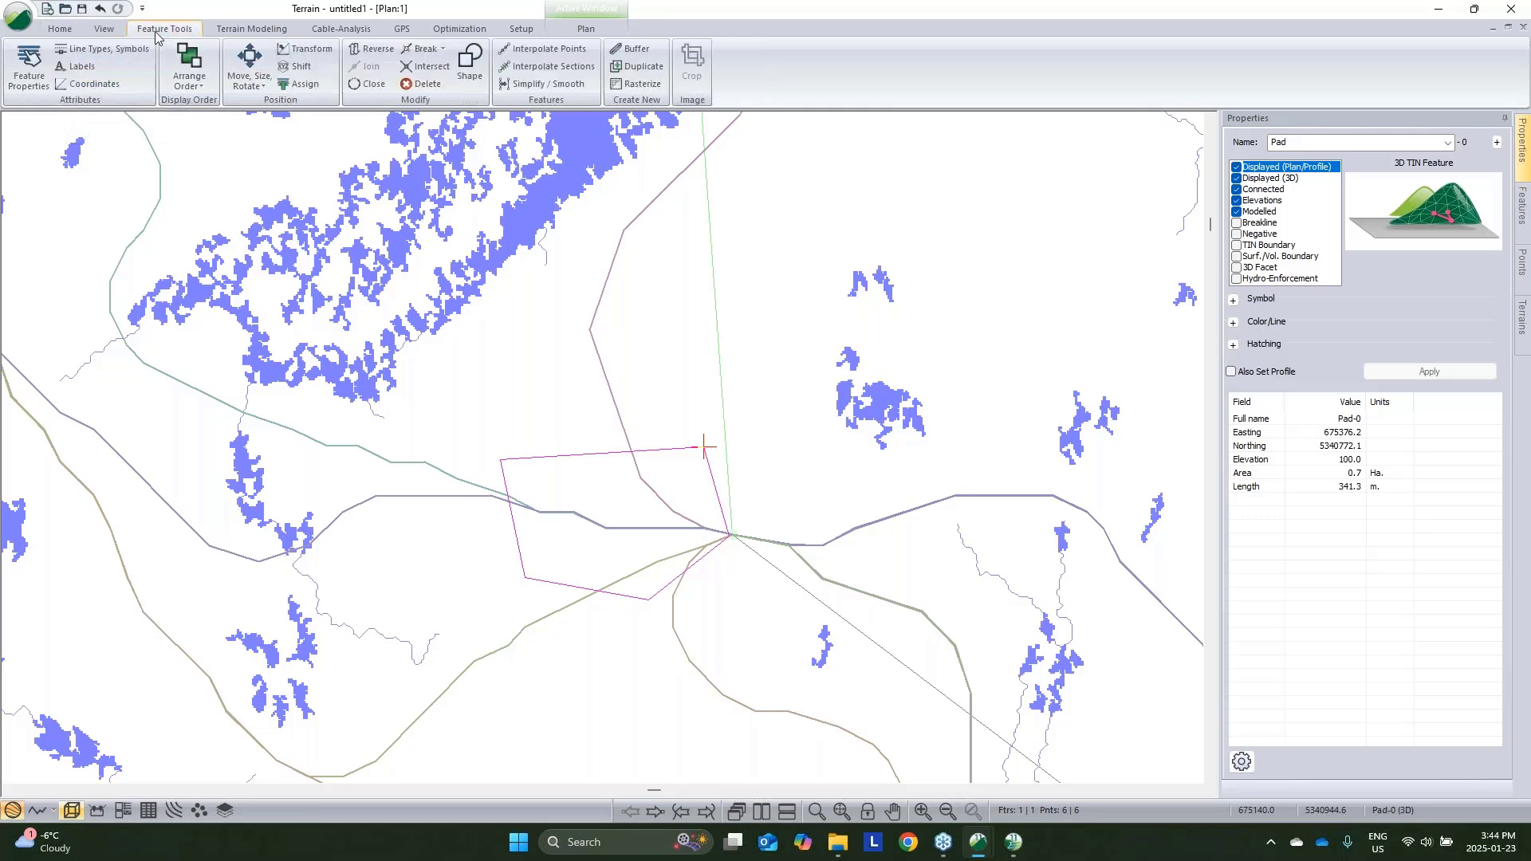
click(297, 67)
click(759, 420)
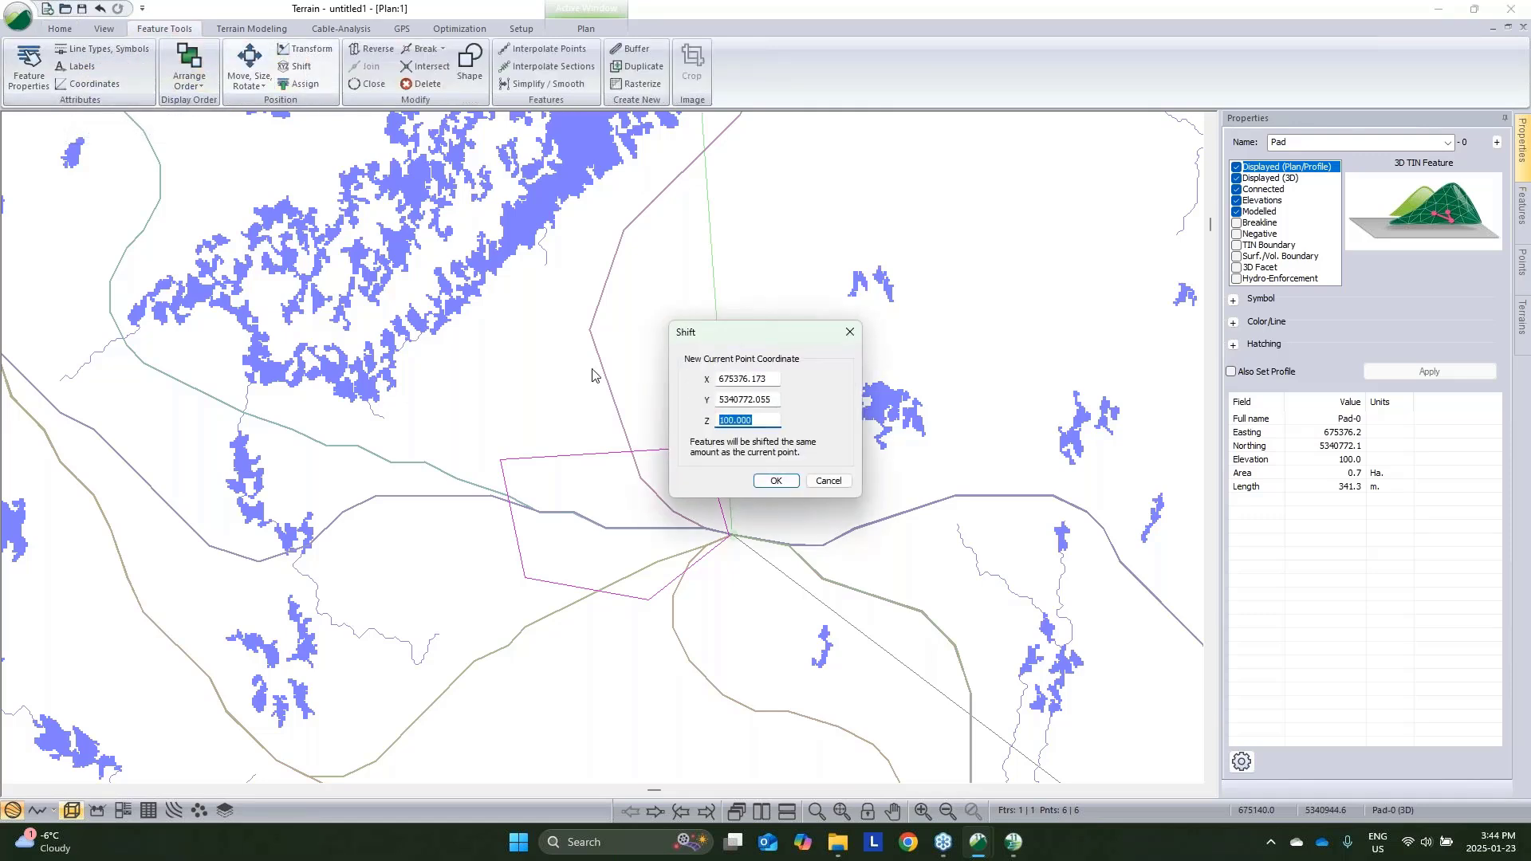
text(488)
click(773, 481)
Display the background terrain's triangles in the 3D view with shading and a grey colour at alpha channel 200
click(77, 810)
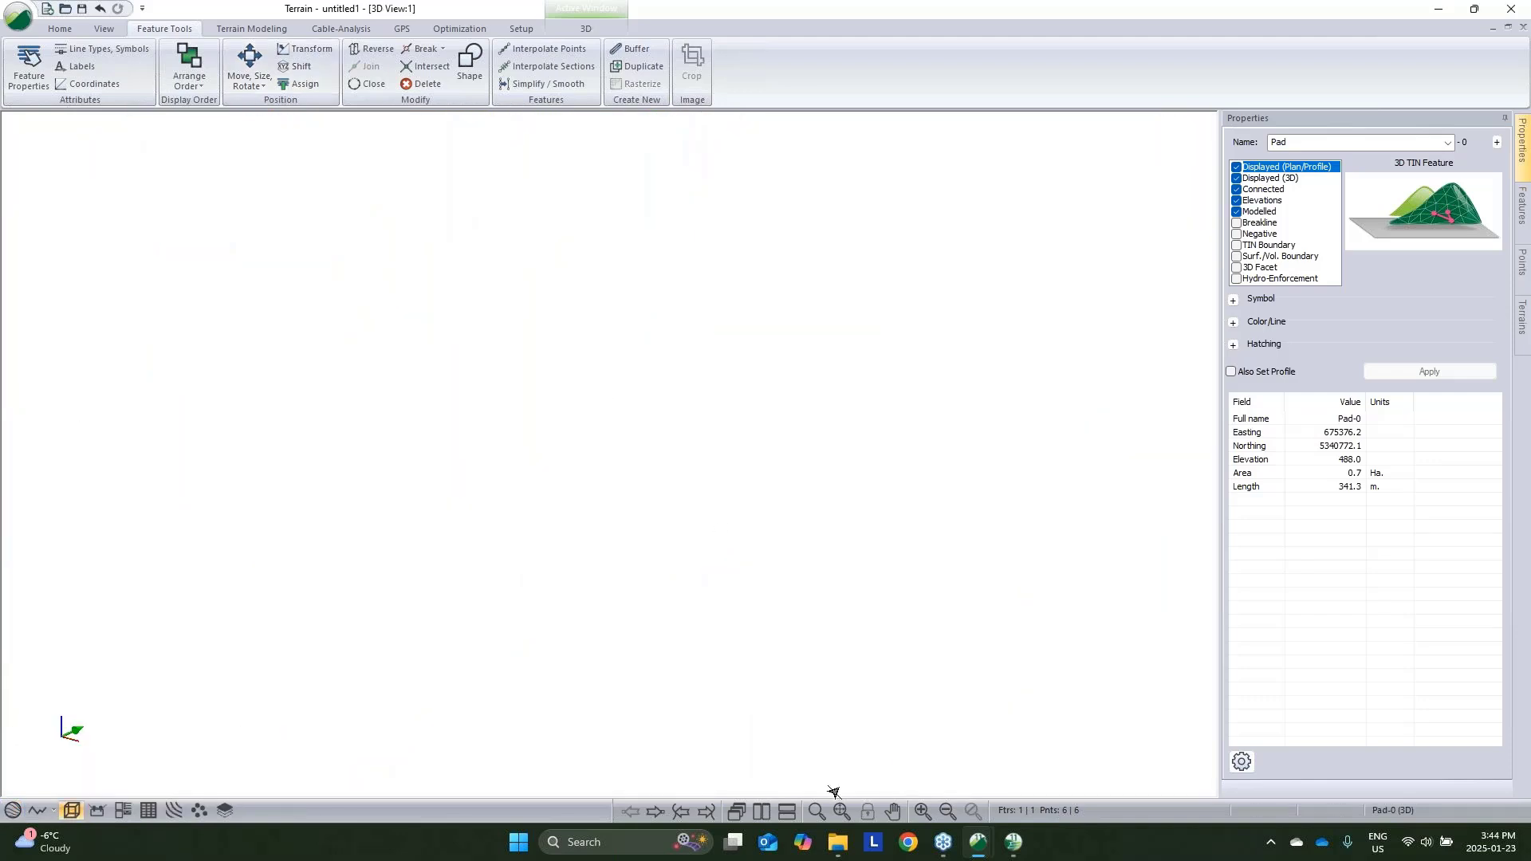
right_click(854, 423)
click(919, 538)
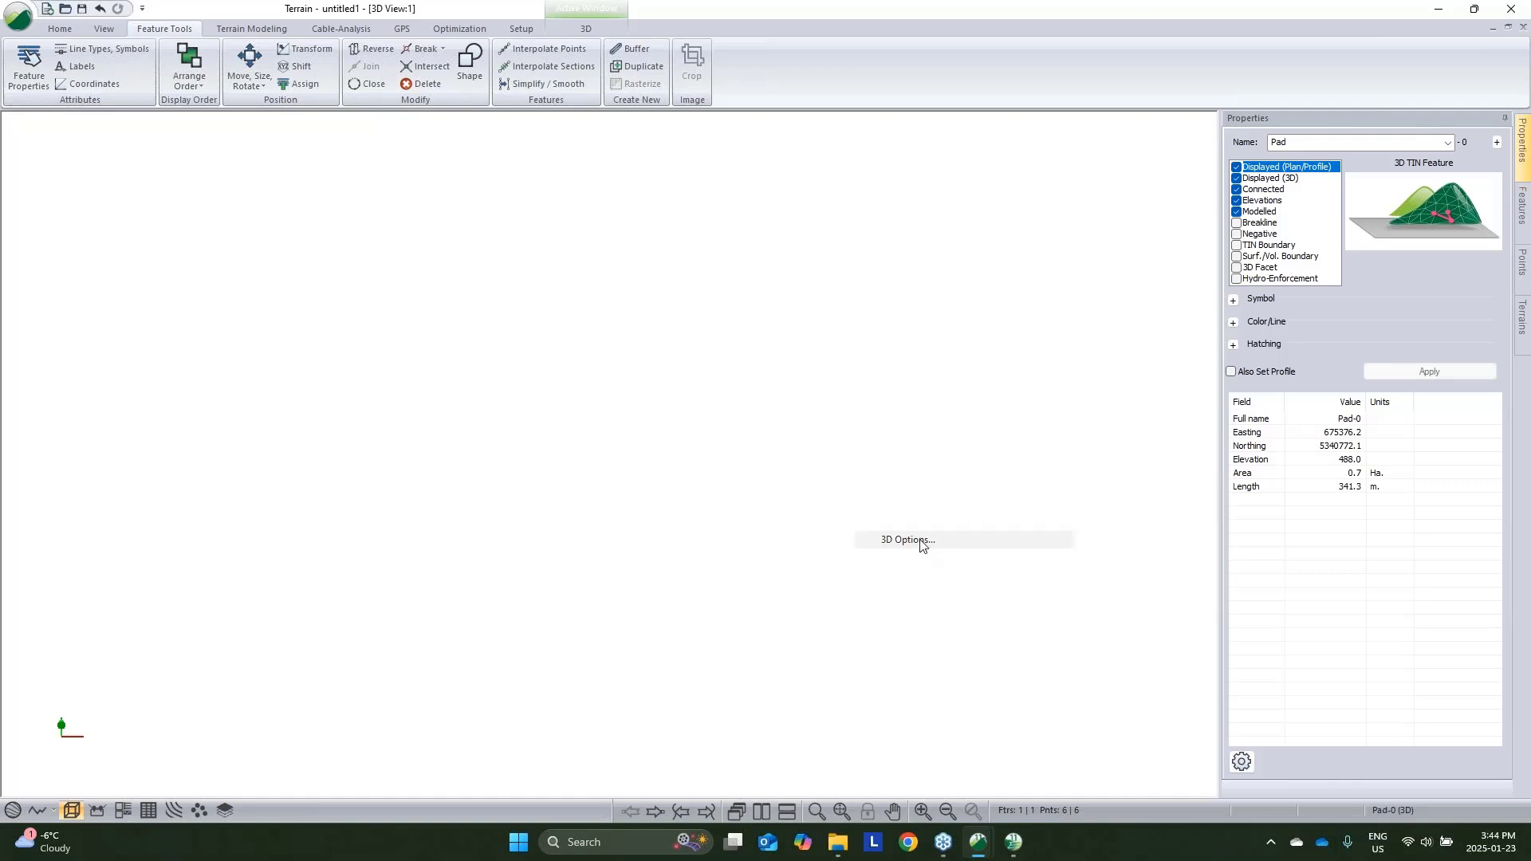
click(572, 463)
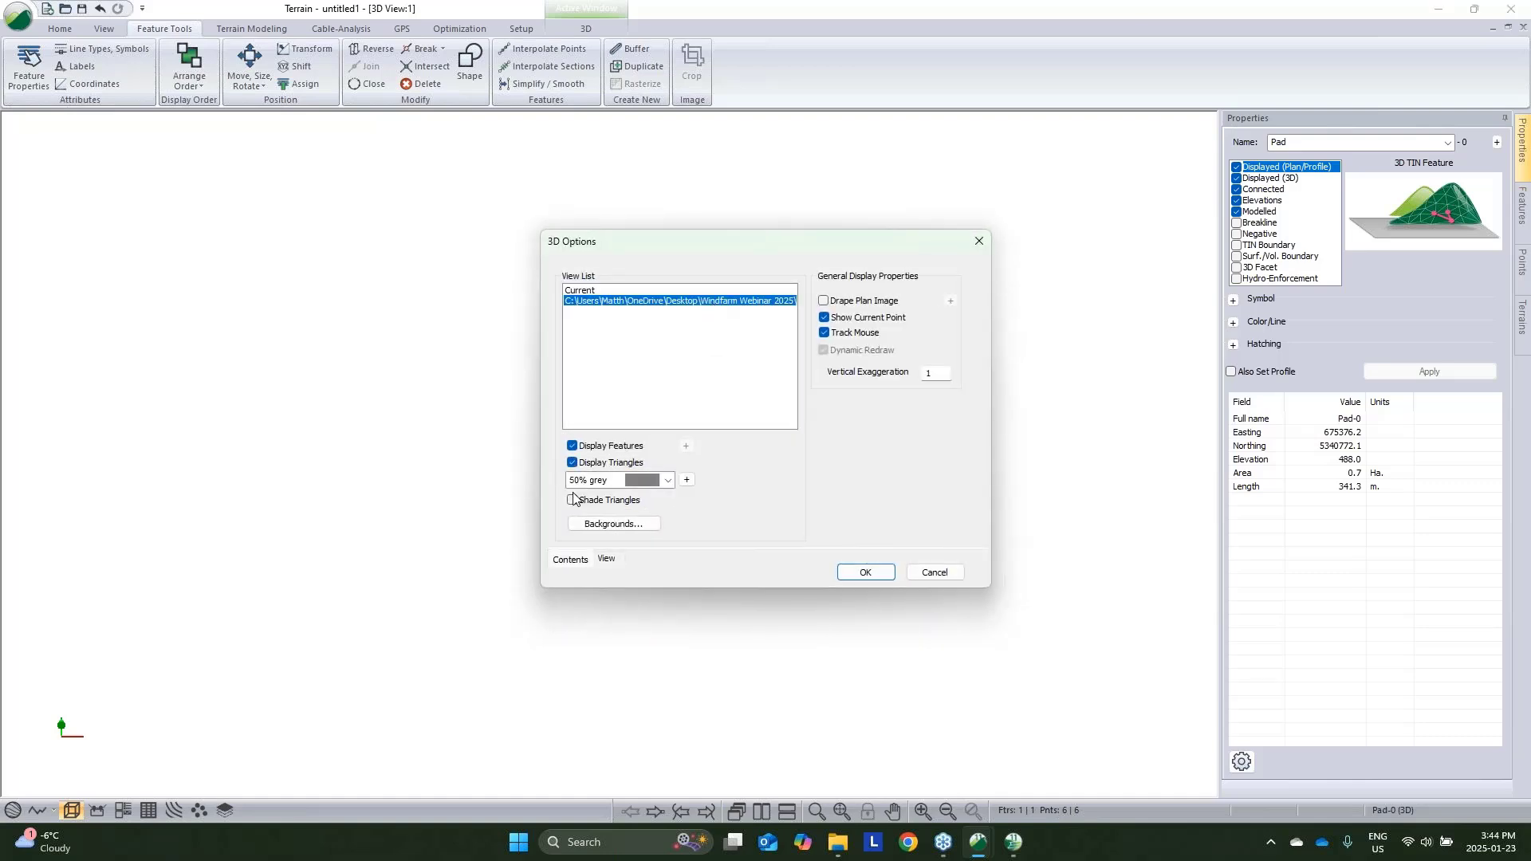
click(686, 481)
drag(951, 545, 863, 543)
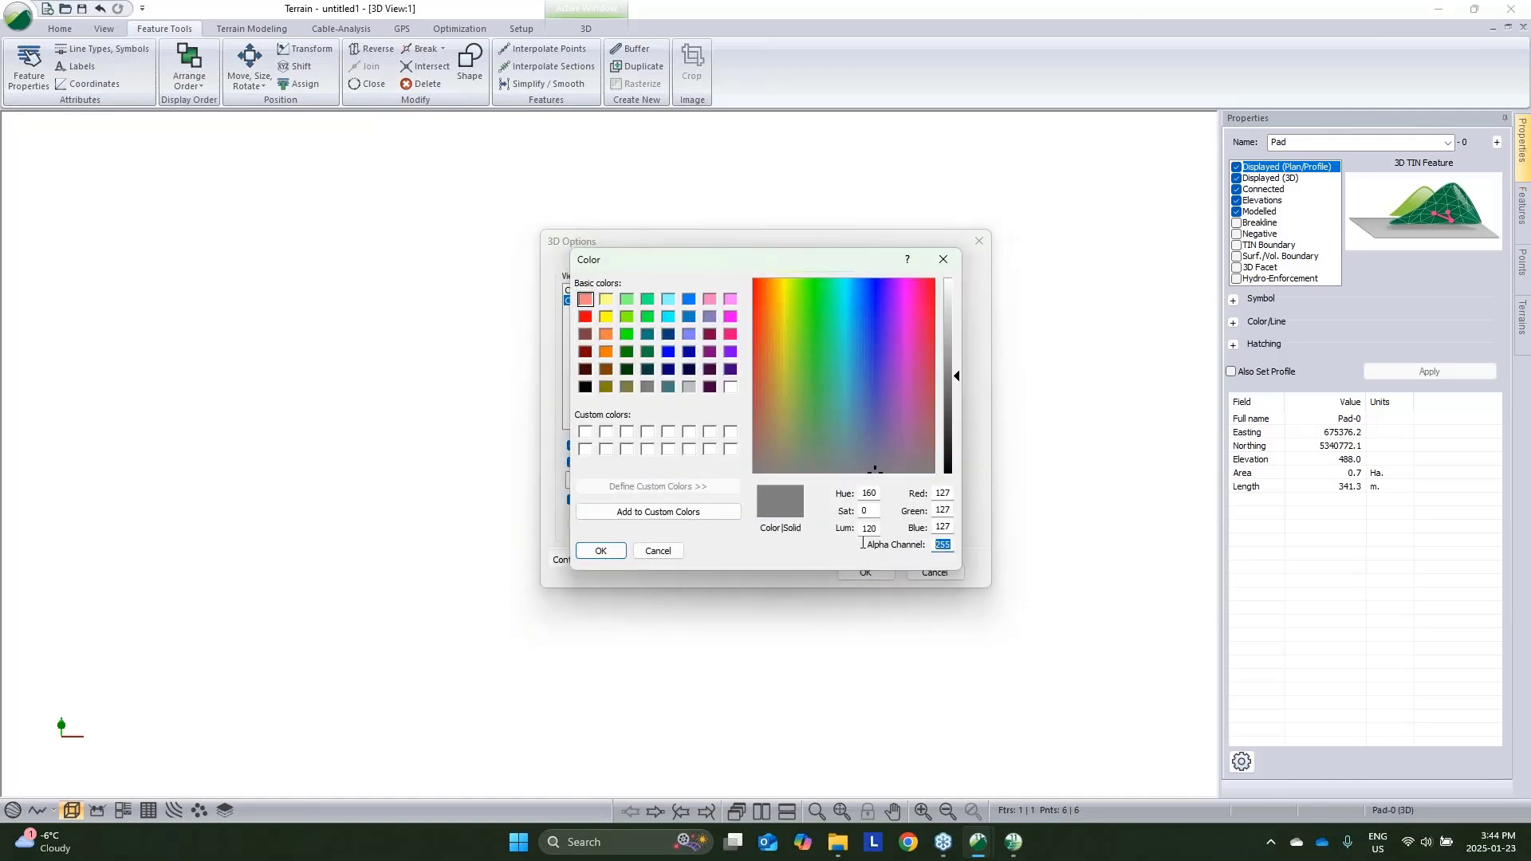
text(200)
click(611, 552)
click(866, 573)
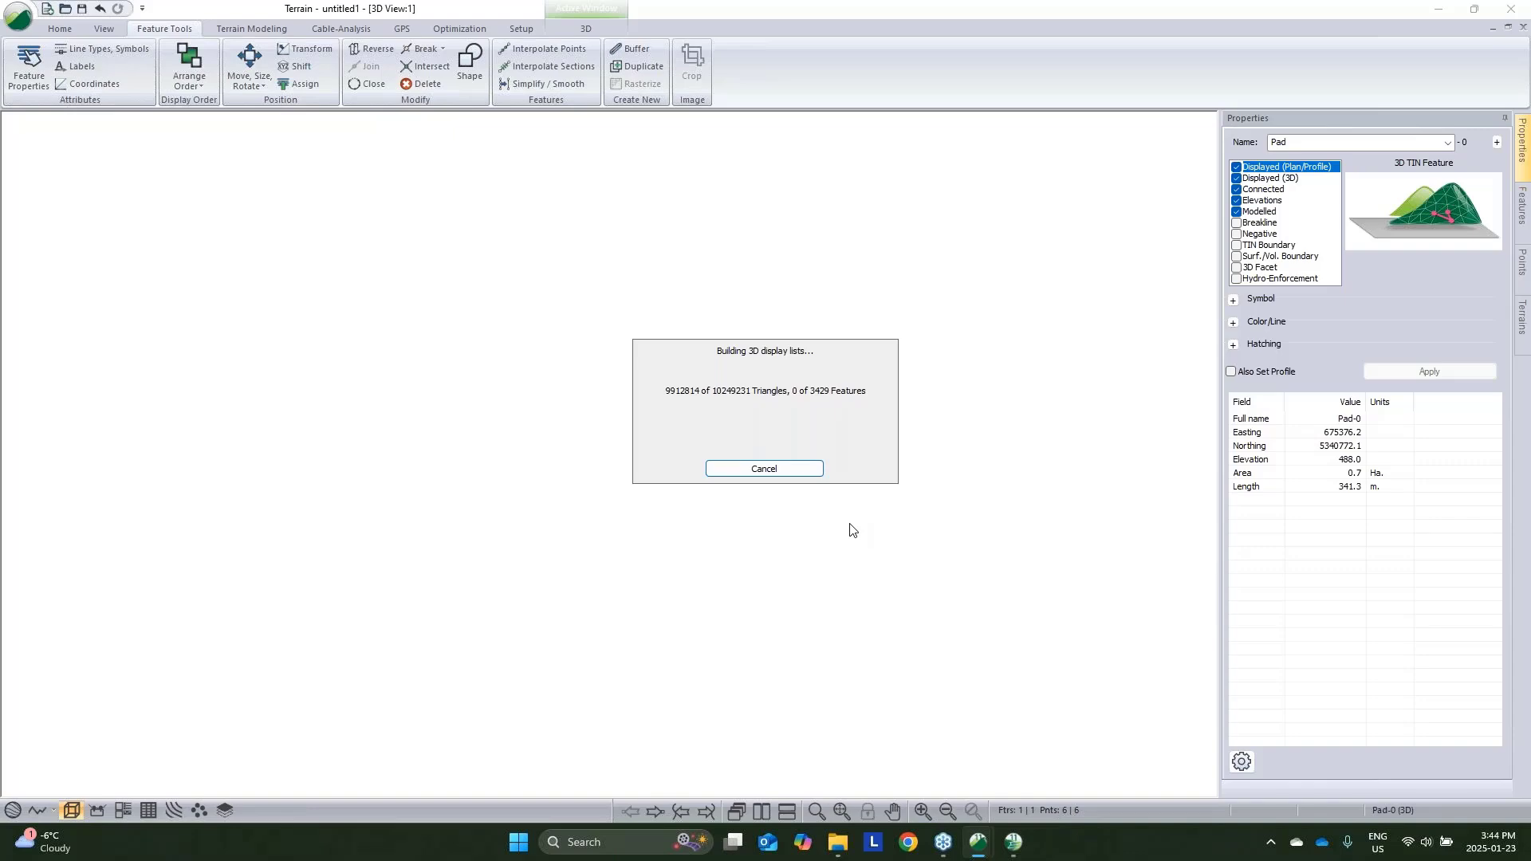
Inspect the pad outline against the shaded terrain beside the wind turbine in 3D
click(841, 811)
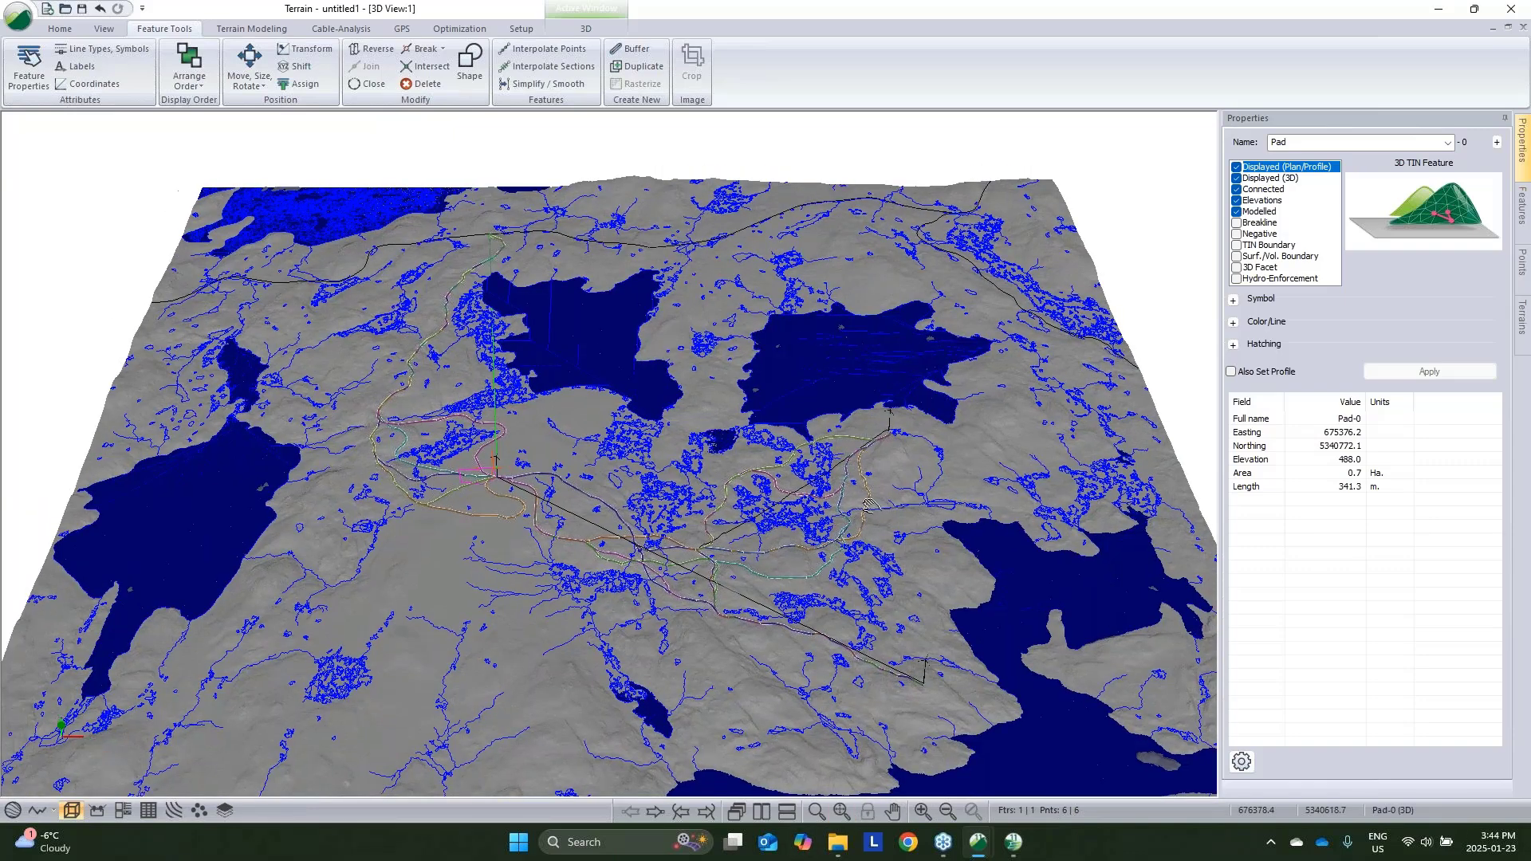
scroll(870, 505, up, 8)
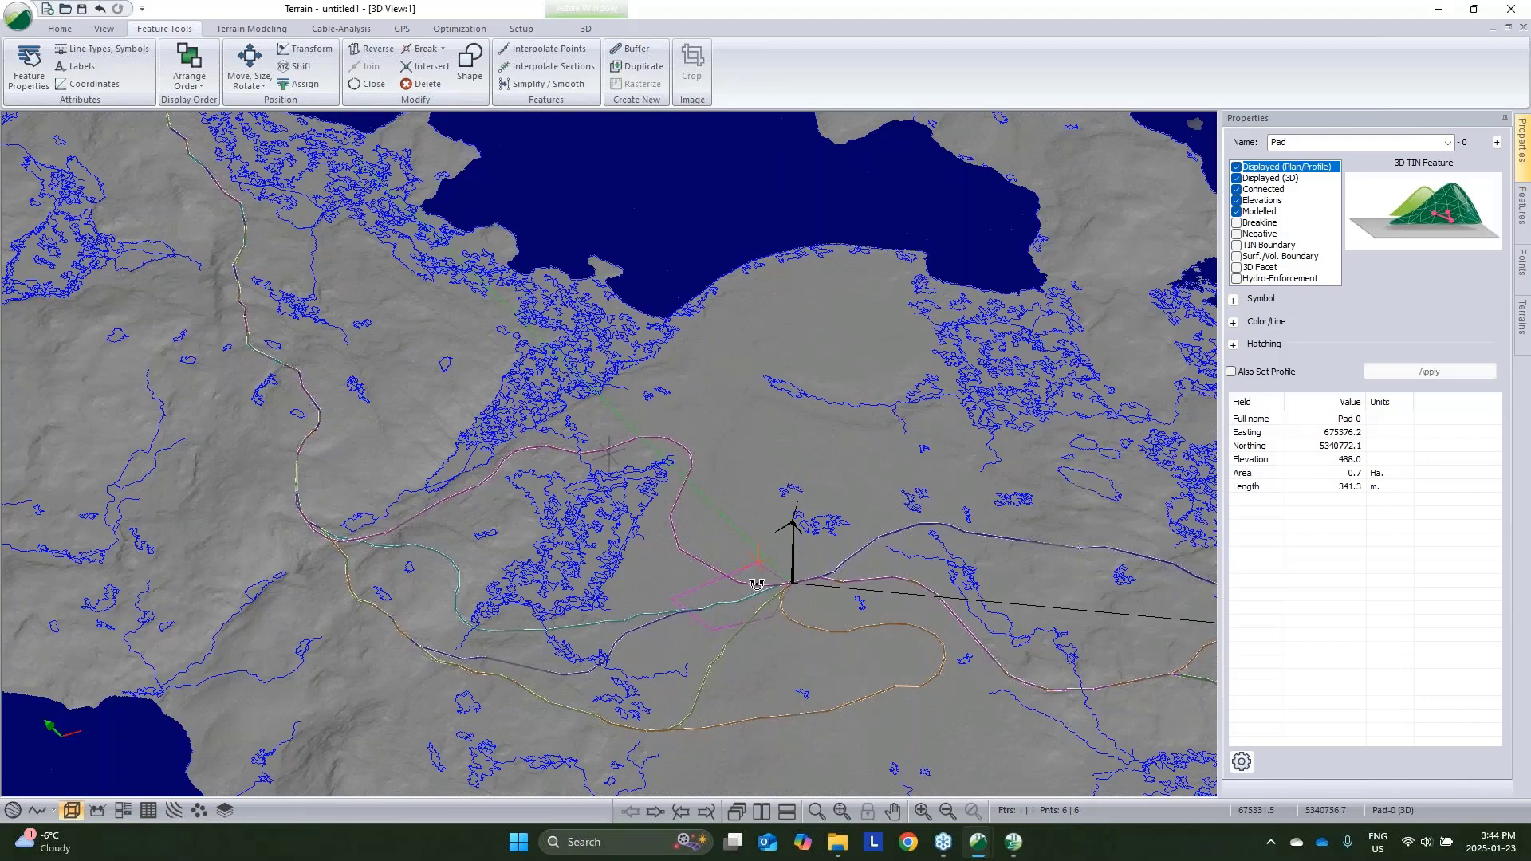
drag(757, 583, 894, 479)
scroll(894, 479, up, 3)
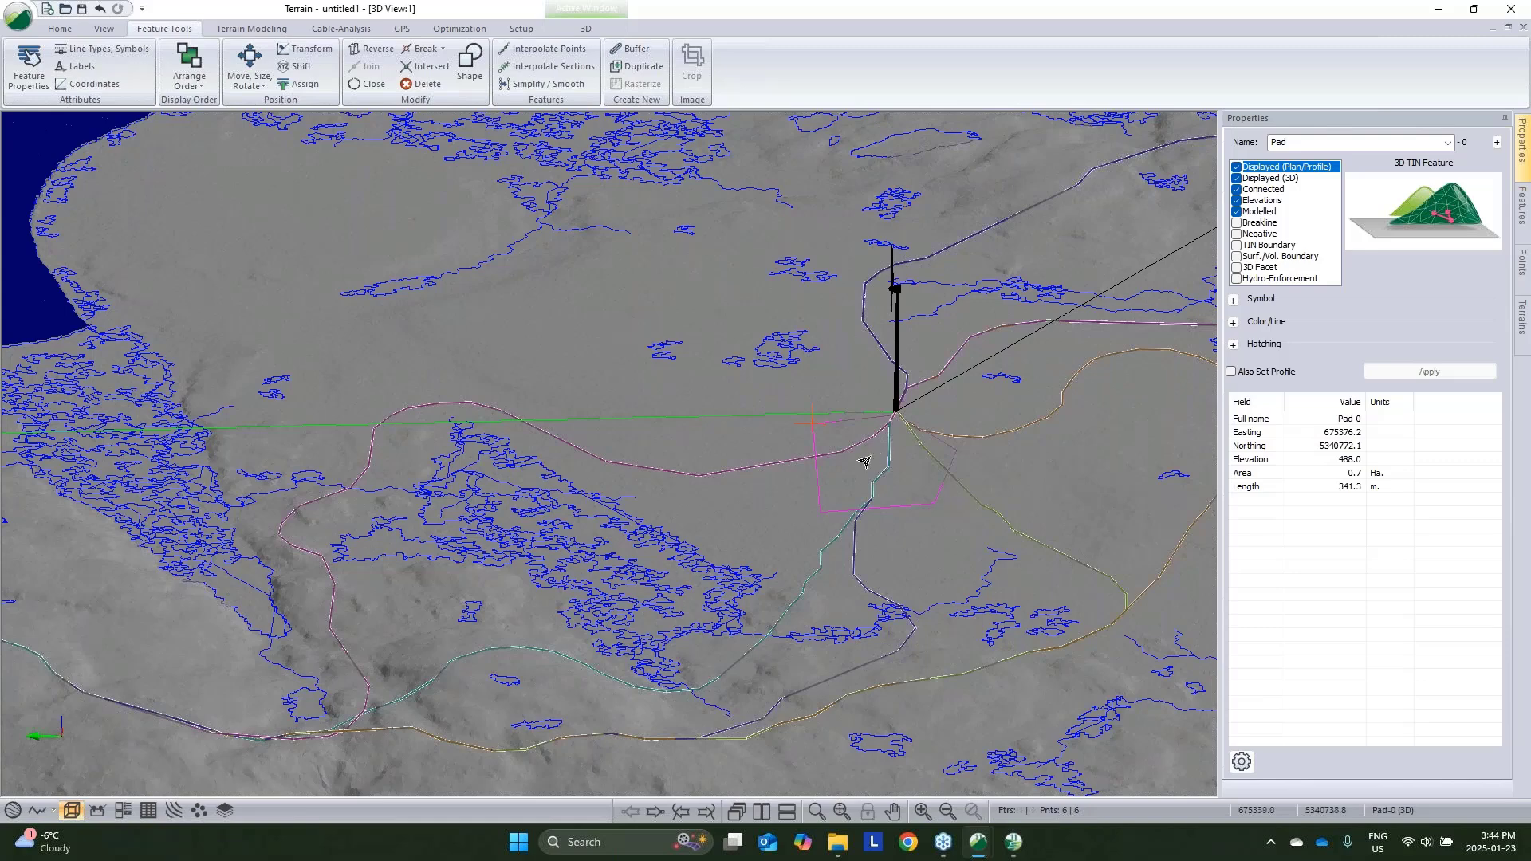
Generate the pad's TIN surface with minor contours turned off
click(251, 29)
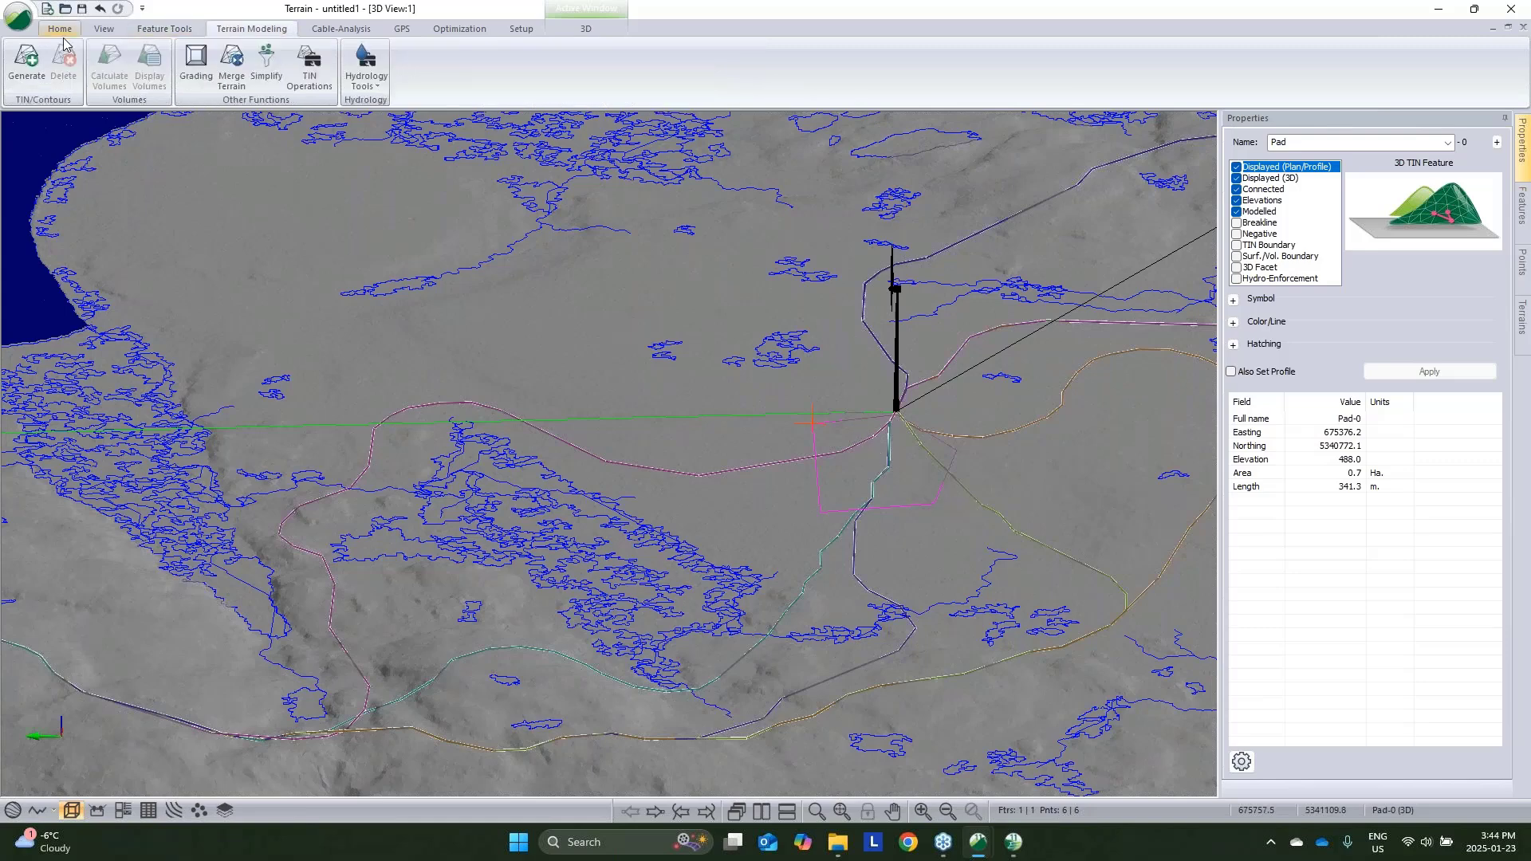
click(26, 60)
click(707, 416)
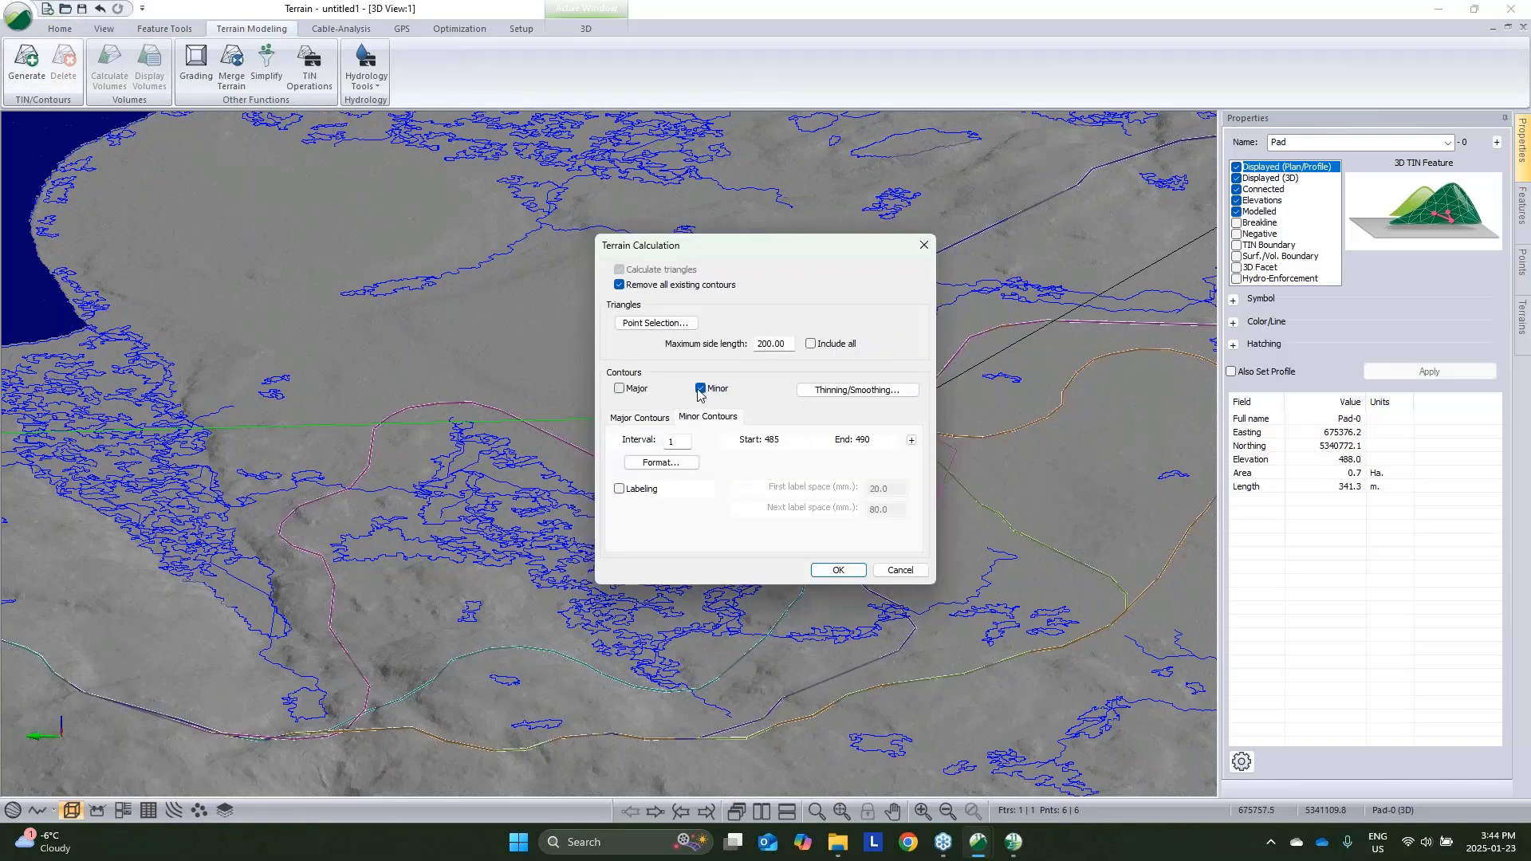
click(701, 389)
click(859, 571)
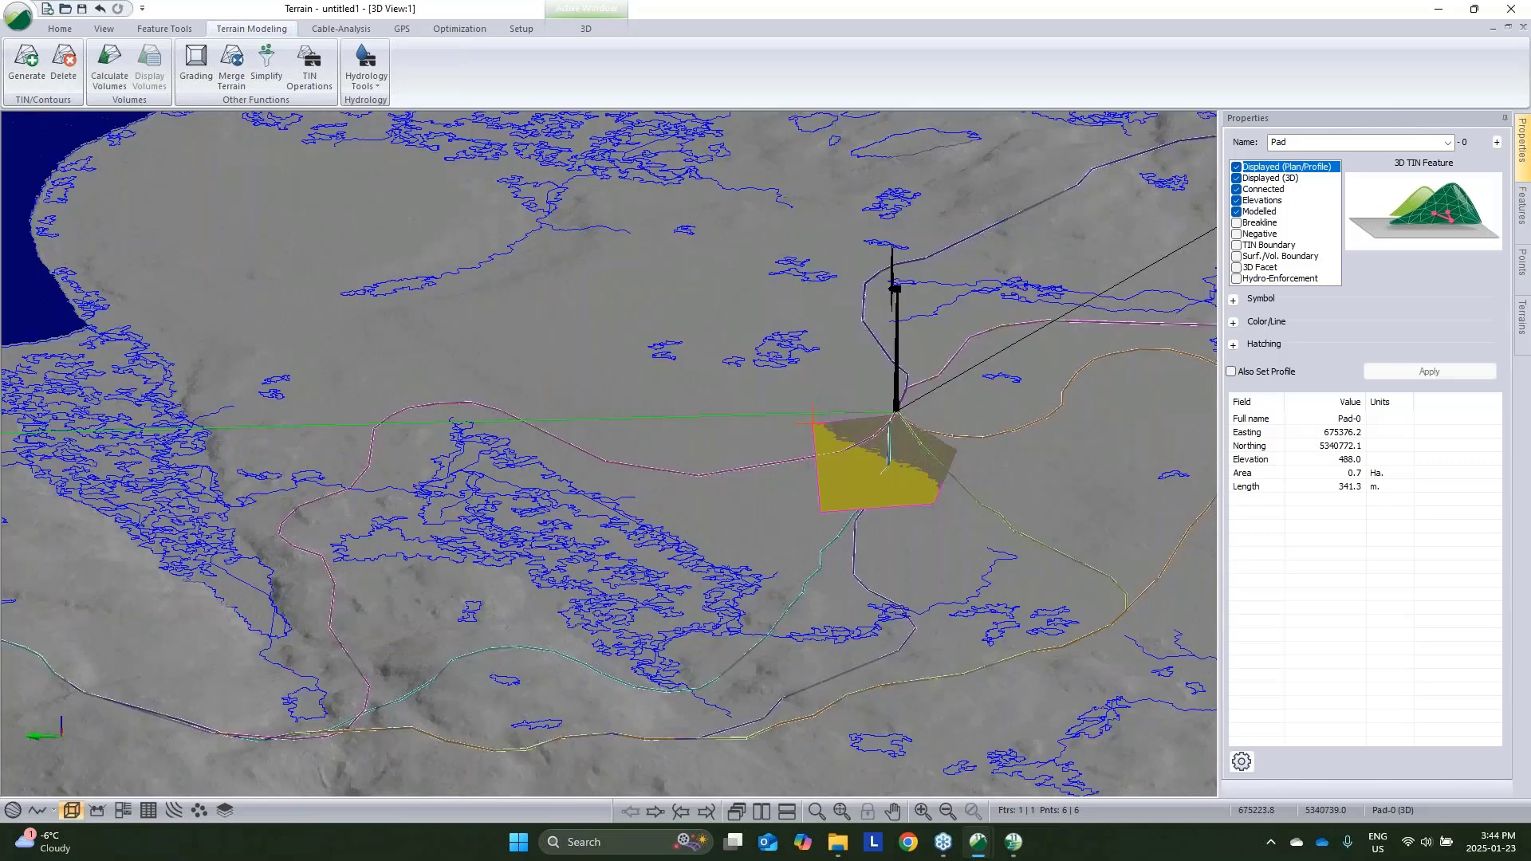
drag(868, 564, 834, 496)
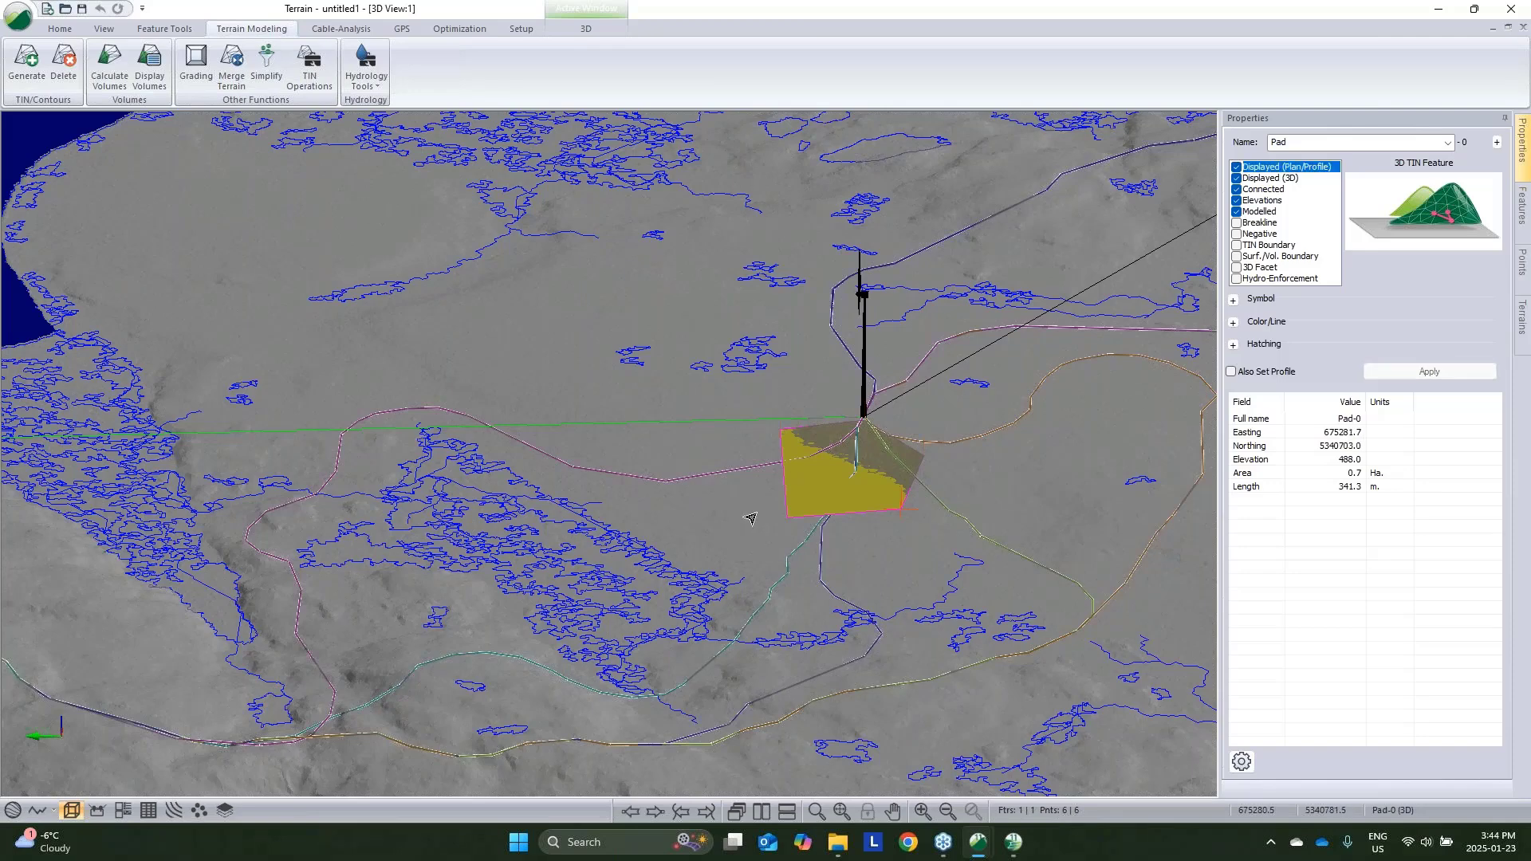
Set up the pad grading to the Topo.terx file surface, with slope lines interpolated at 5 spacing and given the breakline property
click(195, 64)
click(638, 349)
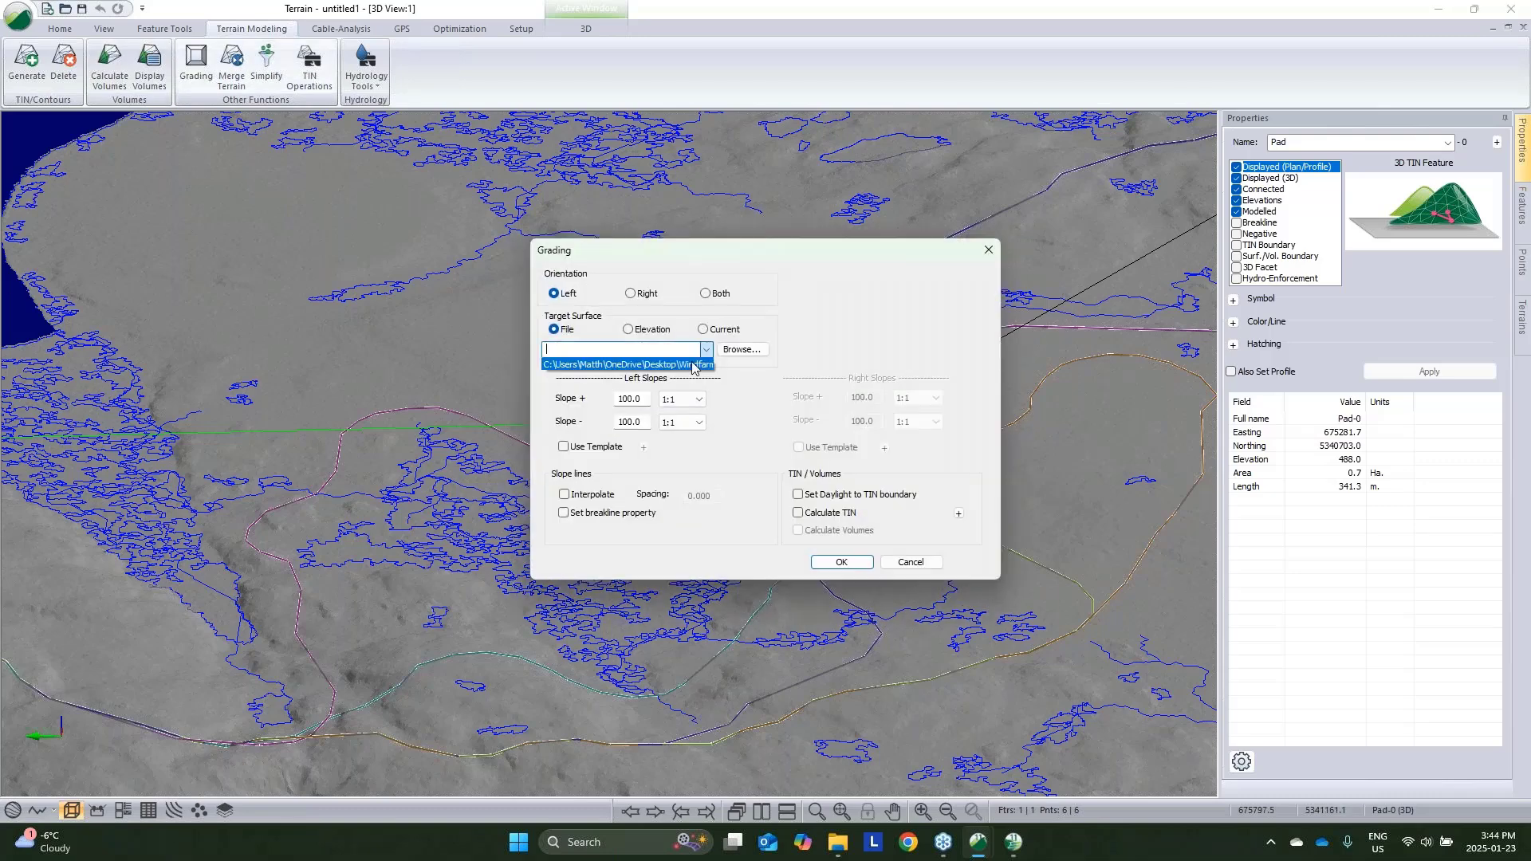
click(622, 361)
click(565, 495)
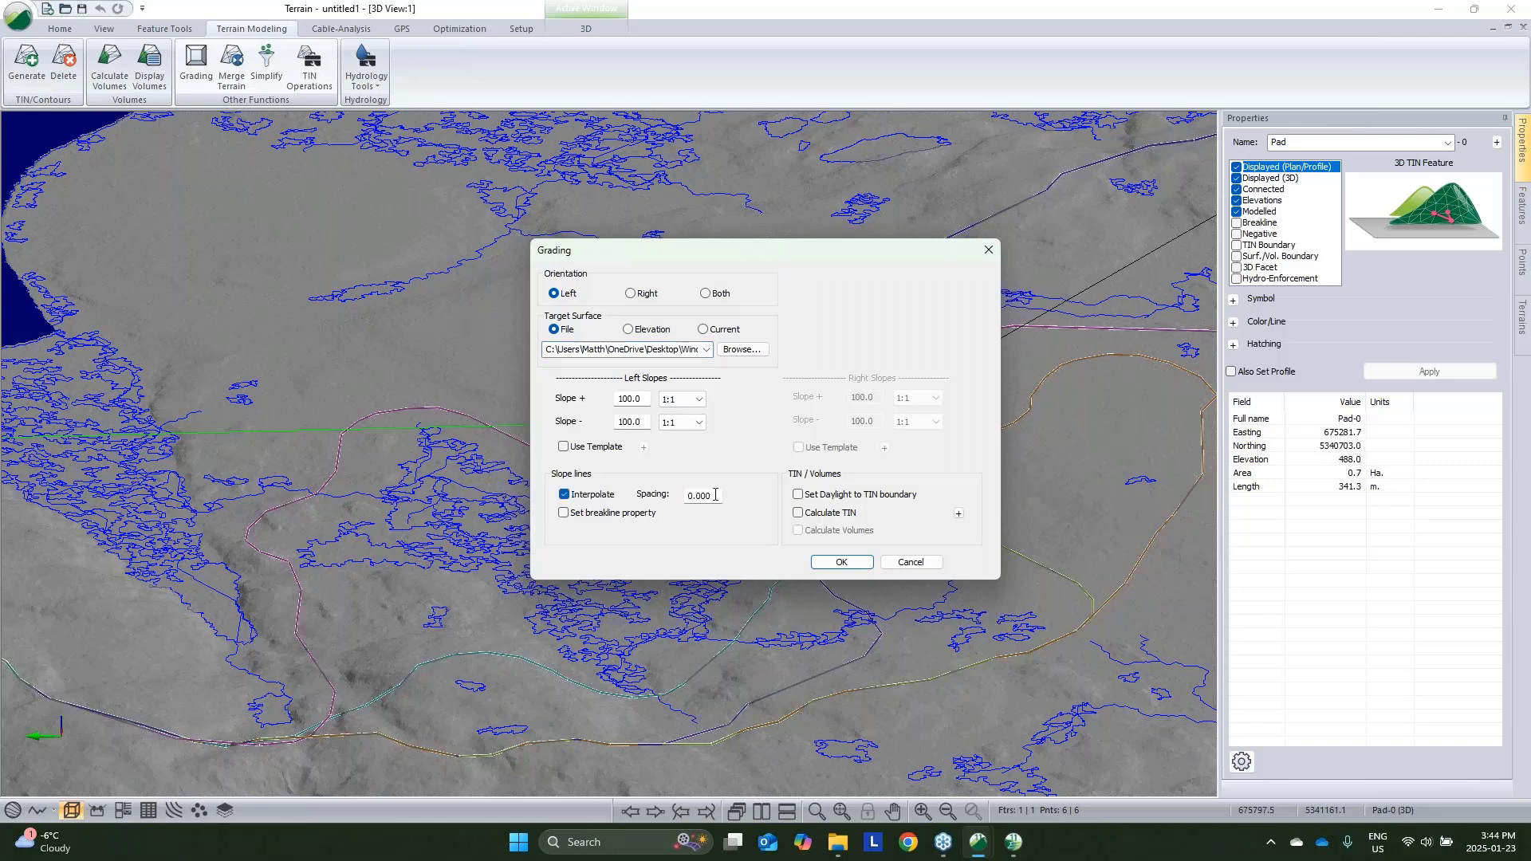
key(Tab)
text(5)
click(590, 514)
Grade the pad with daylight as TIN boundary and TIN and volume calculation enabled, including all triangles regardless of side length
click(799, 494)
click(798, 513)
click(799, 530)
click(959, 514)
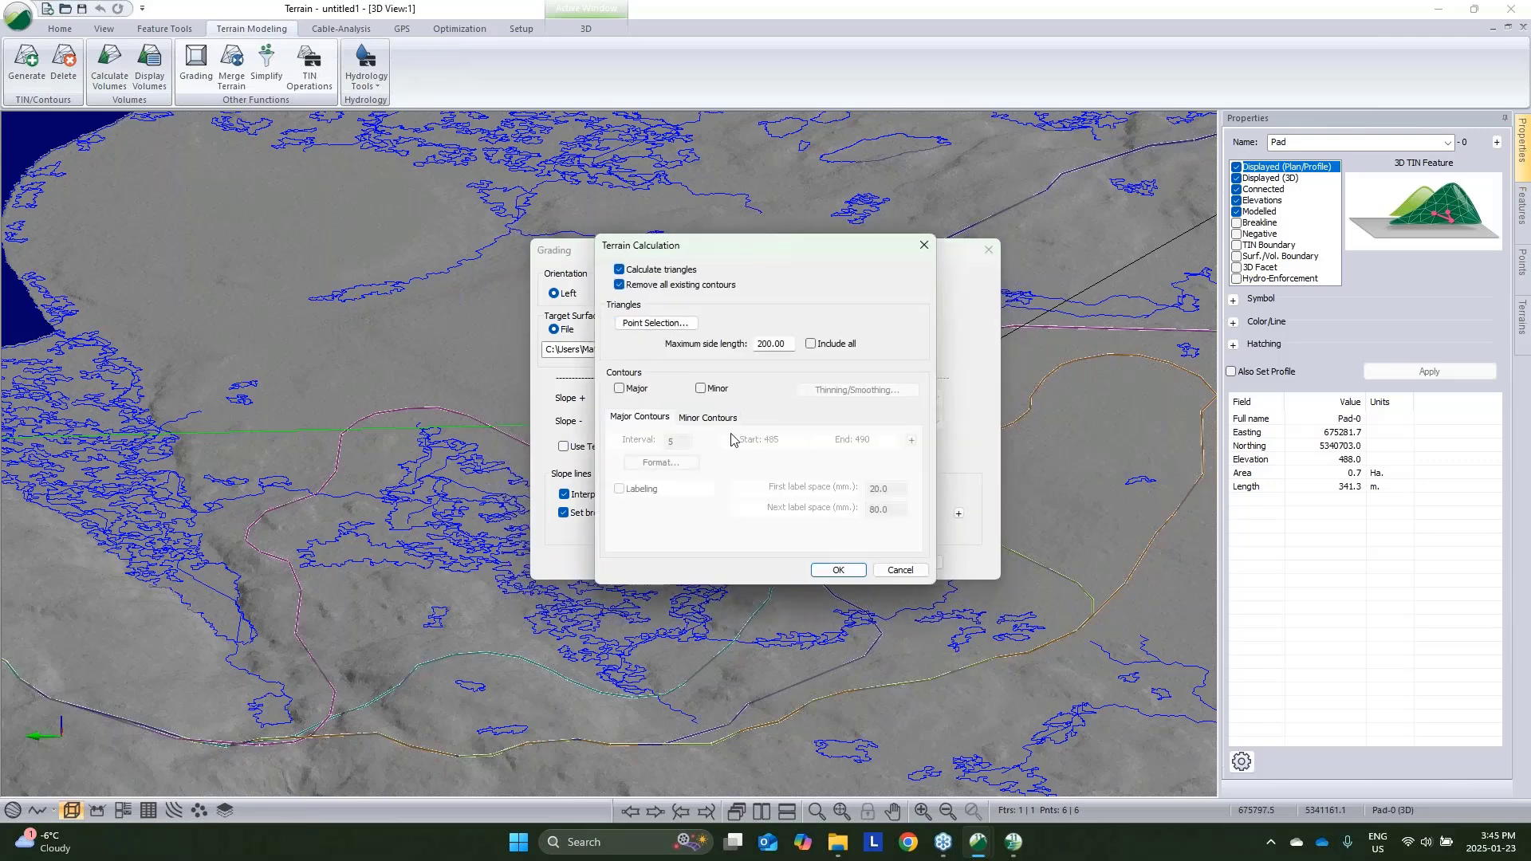
click(810, 345)
click(838, 570)
click(837, 563)
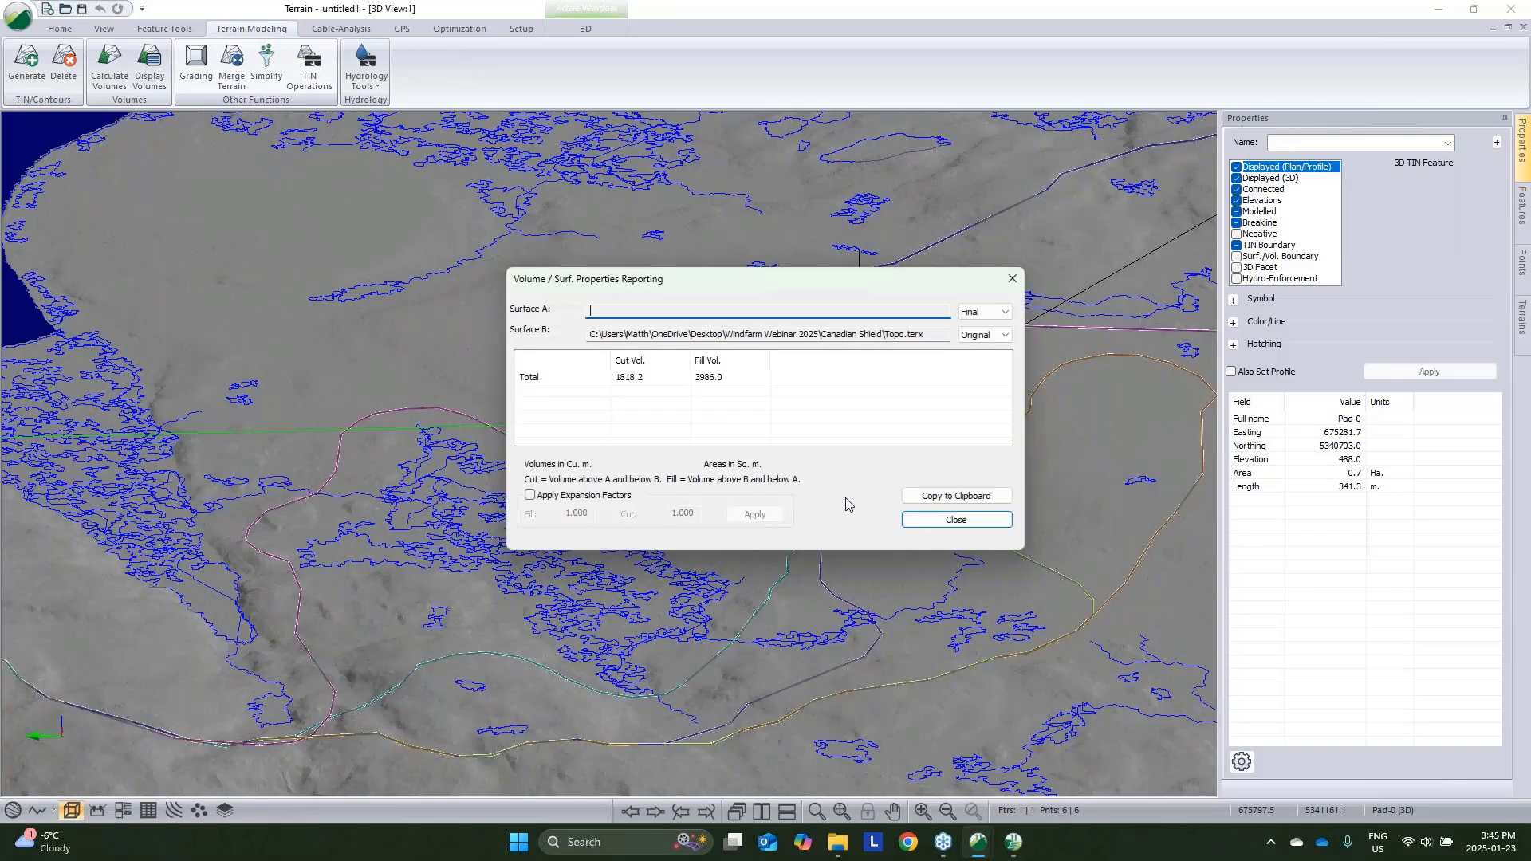
click(917, 520)
Set both the positive and negative left slopes of the pad grading to 2:1
scroll(898, 433, up, 10)
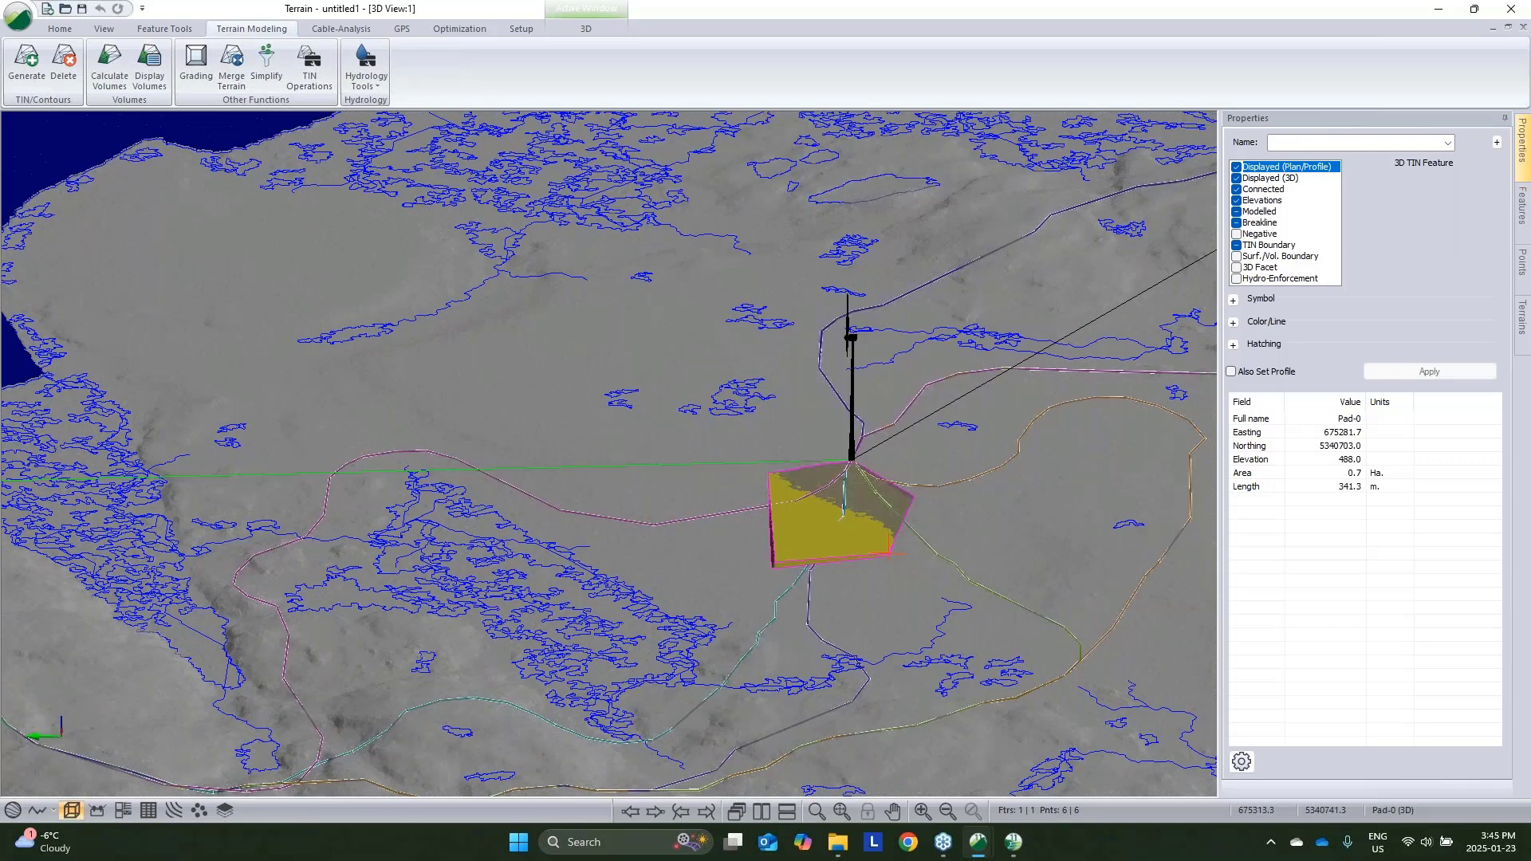
drag(899, 432, 745, 481)
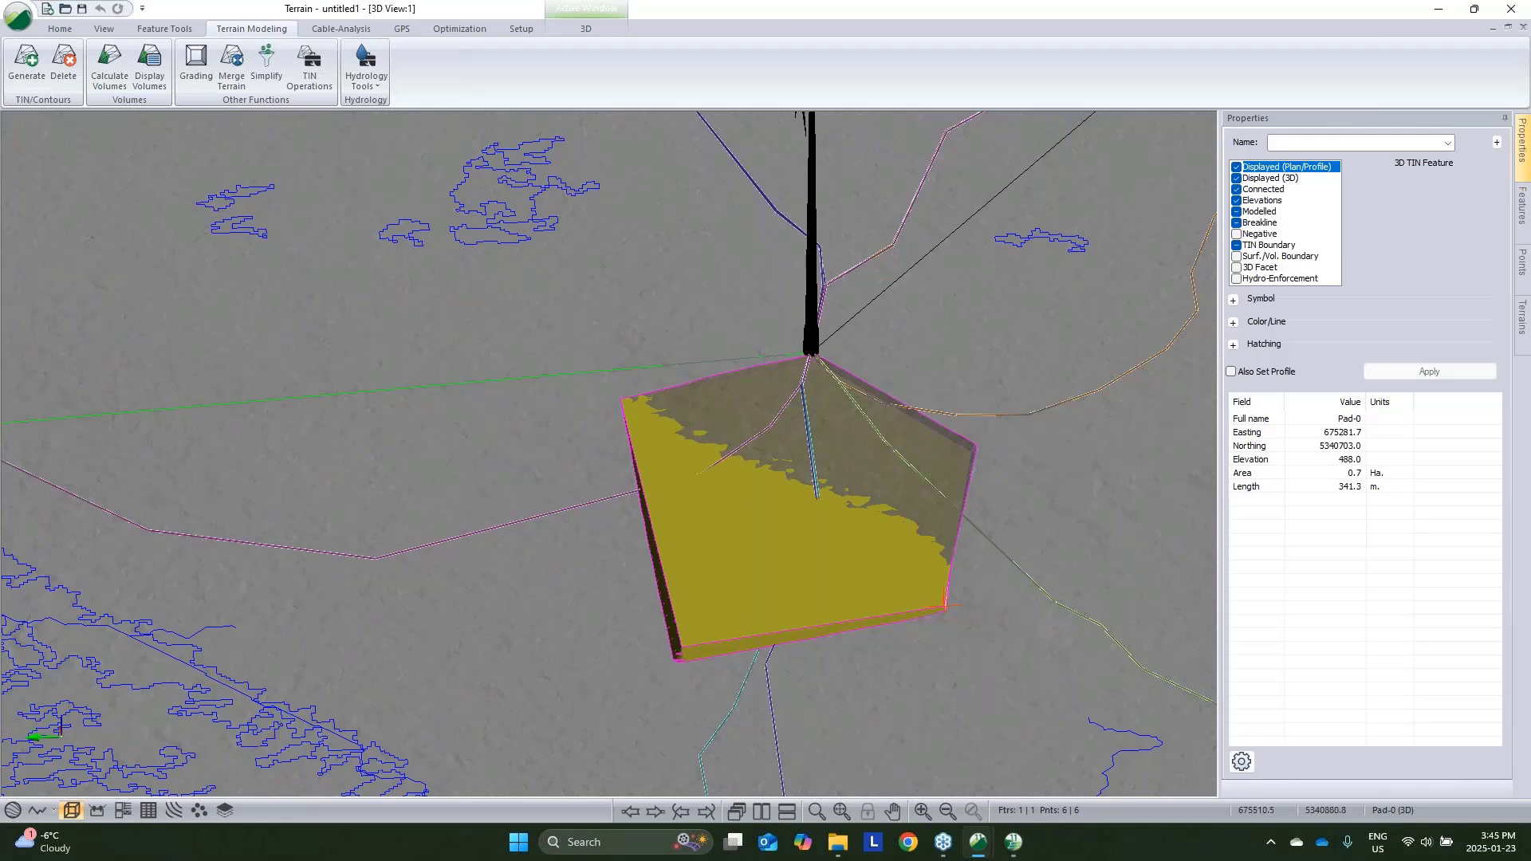
click(196, 64)
click(682, 399)
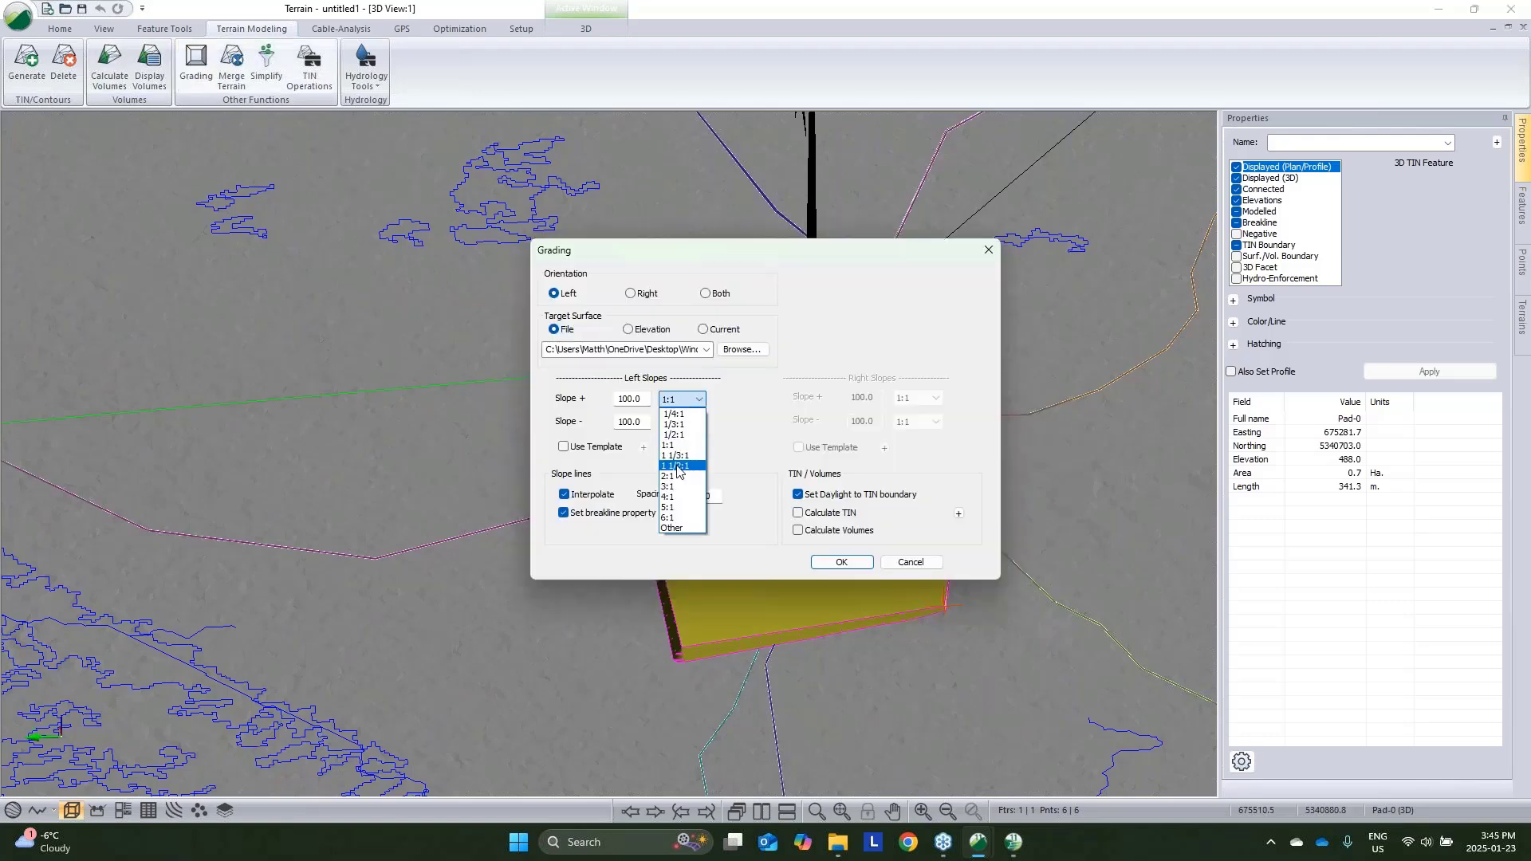
click(674, 476)
click(683, 422)
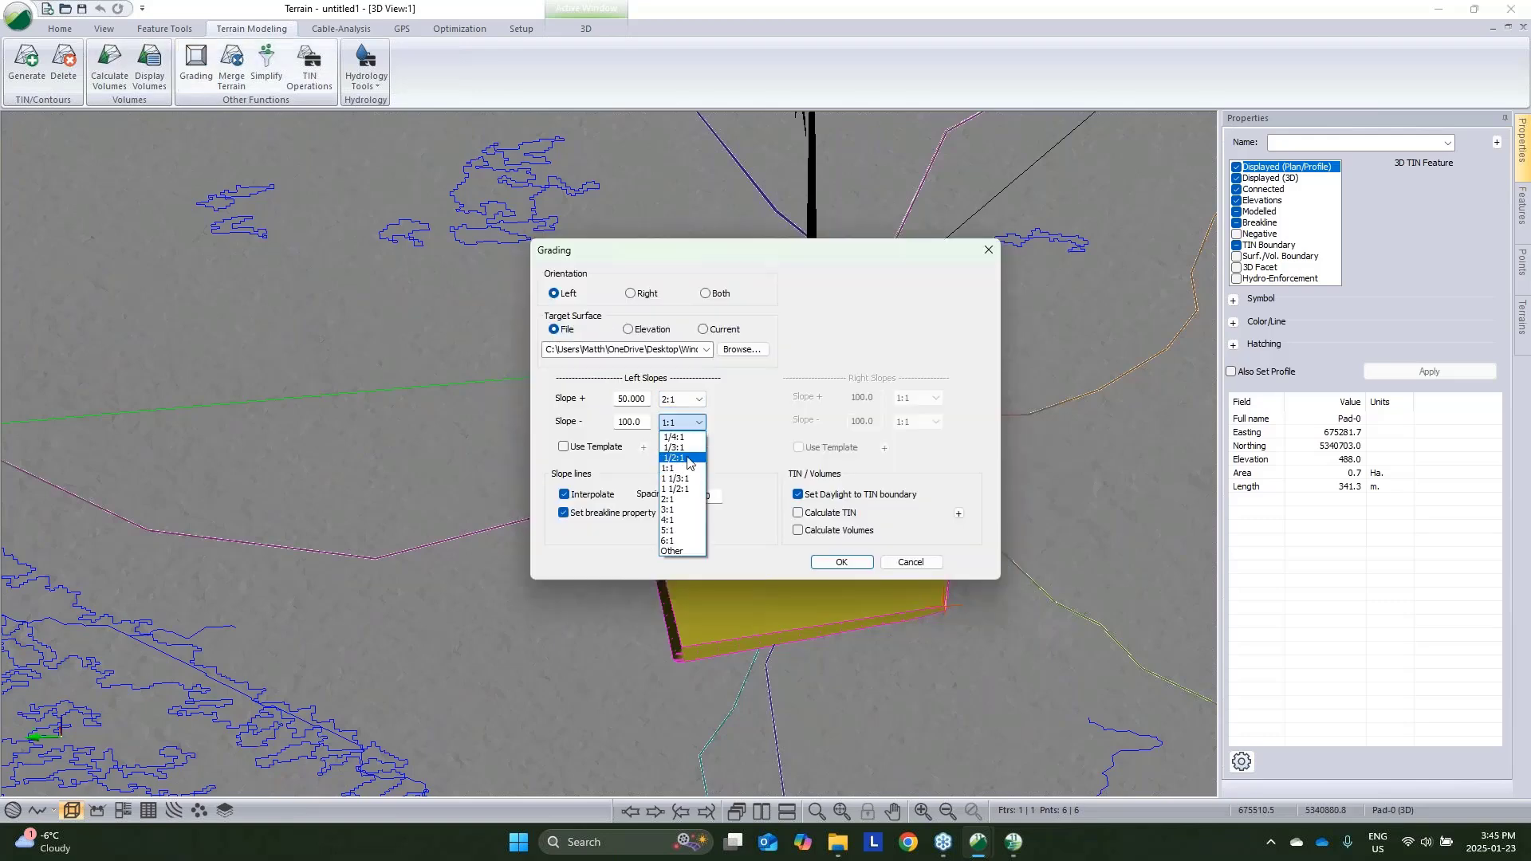
click(680, 501)
Run the grading again with TIN and volume calculation enabled, replacing the existing triangles, and inspect the pad slopes in 3D
click(799, 512)
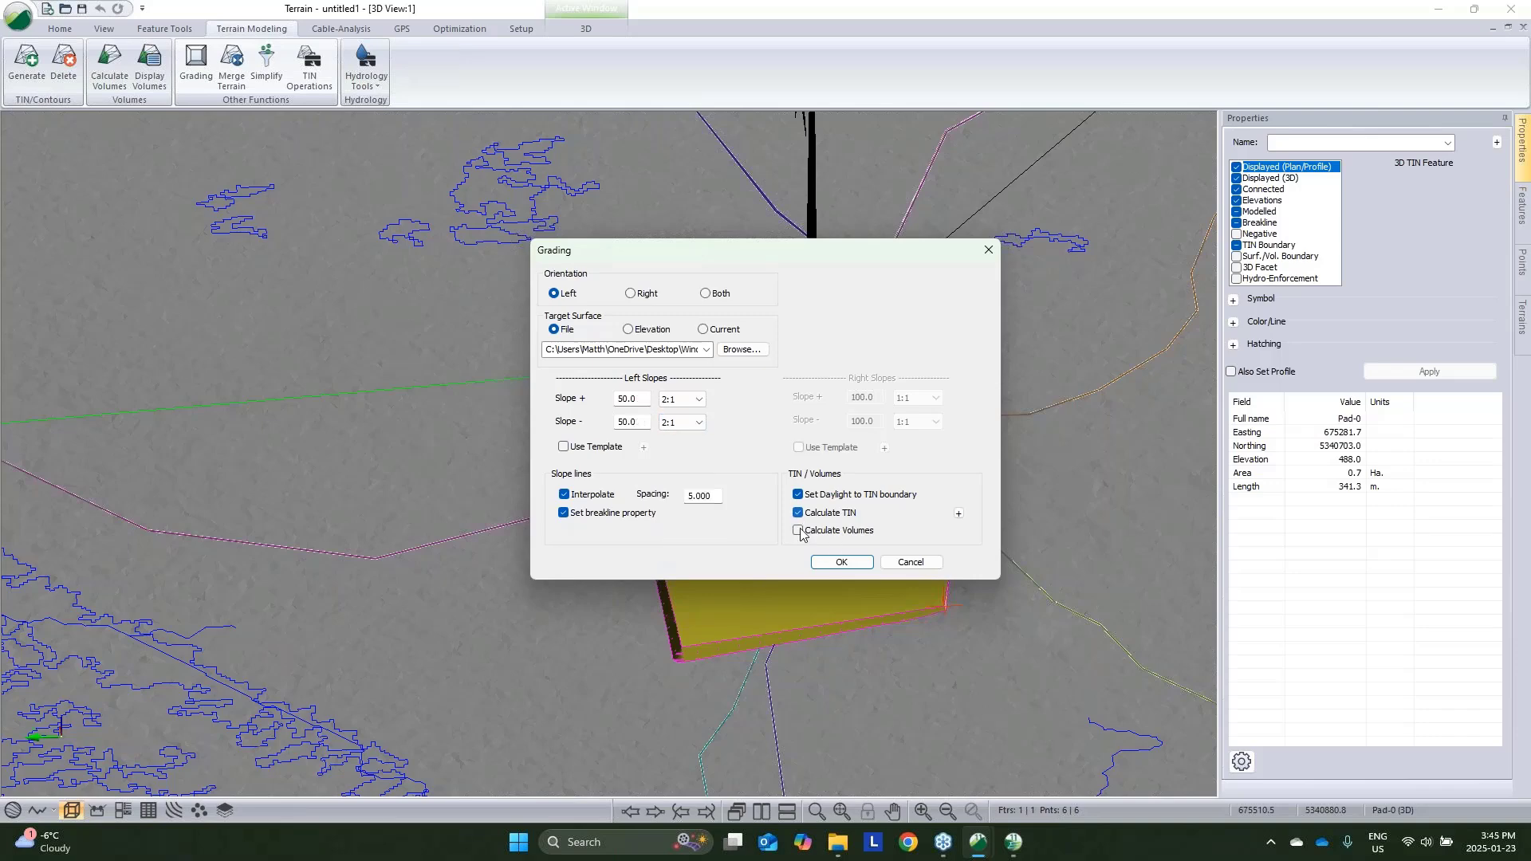
click(799, 530)
click(842, 562)
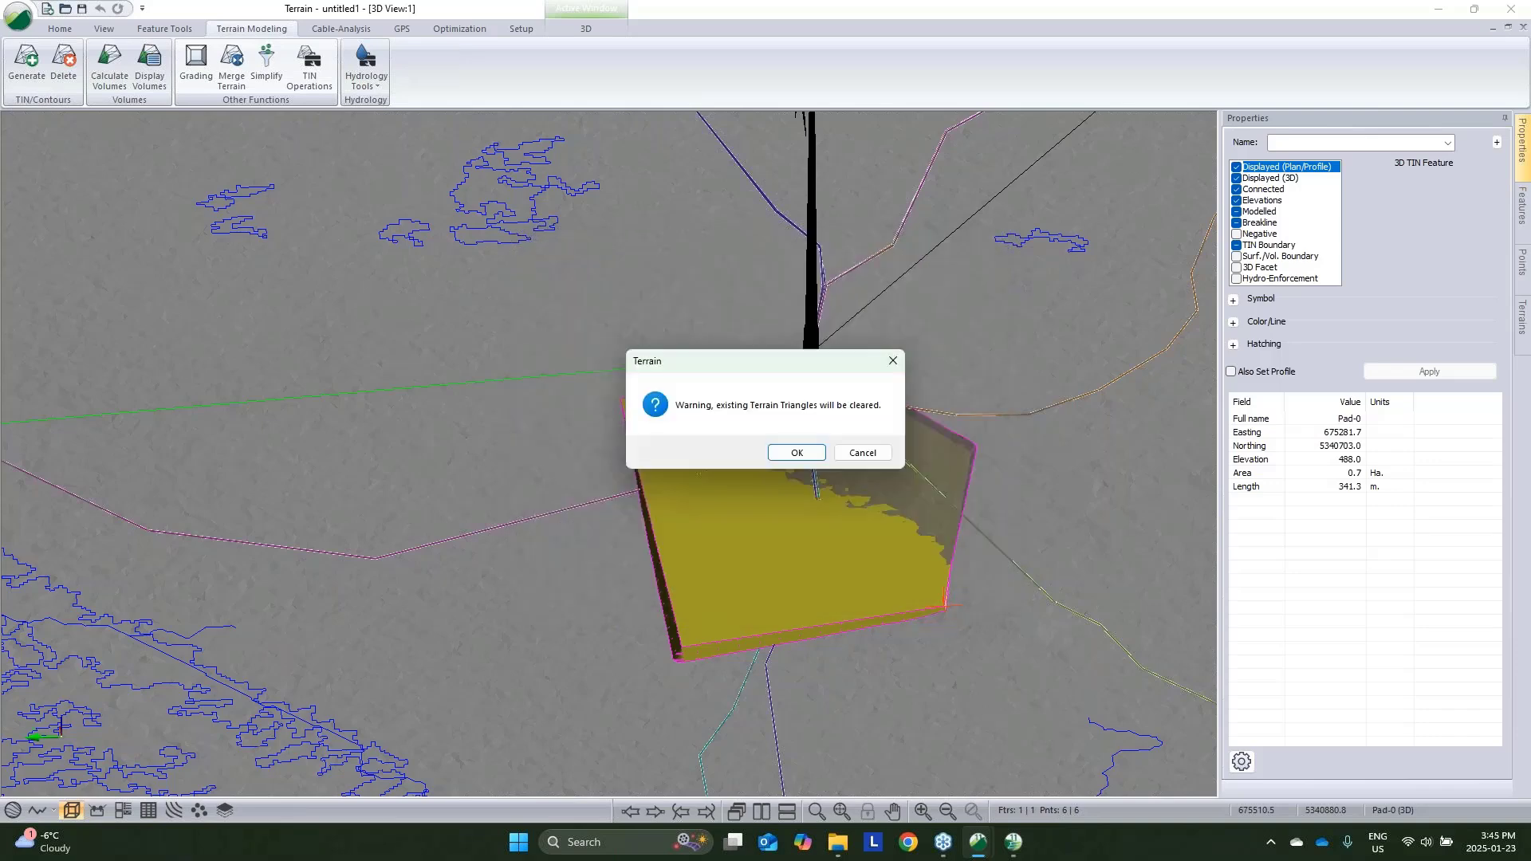
click(797, 453)
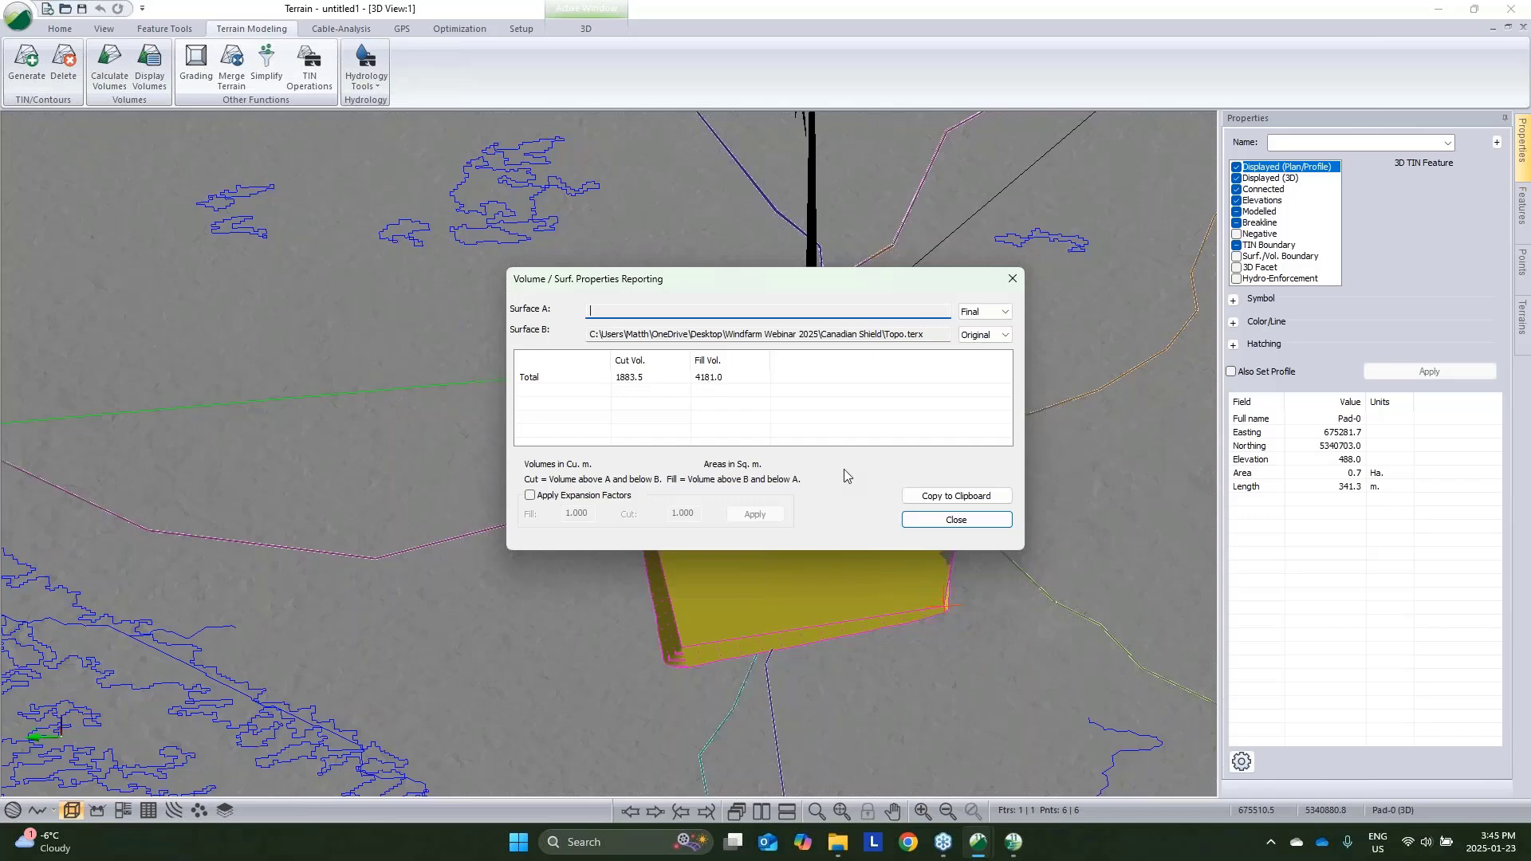
click(957, 519)
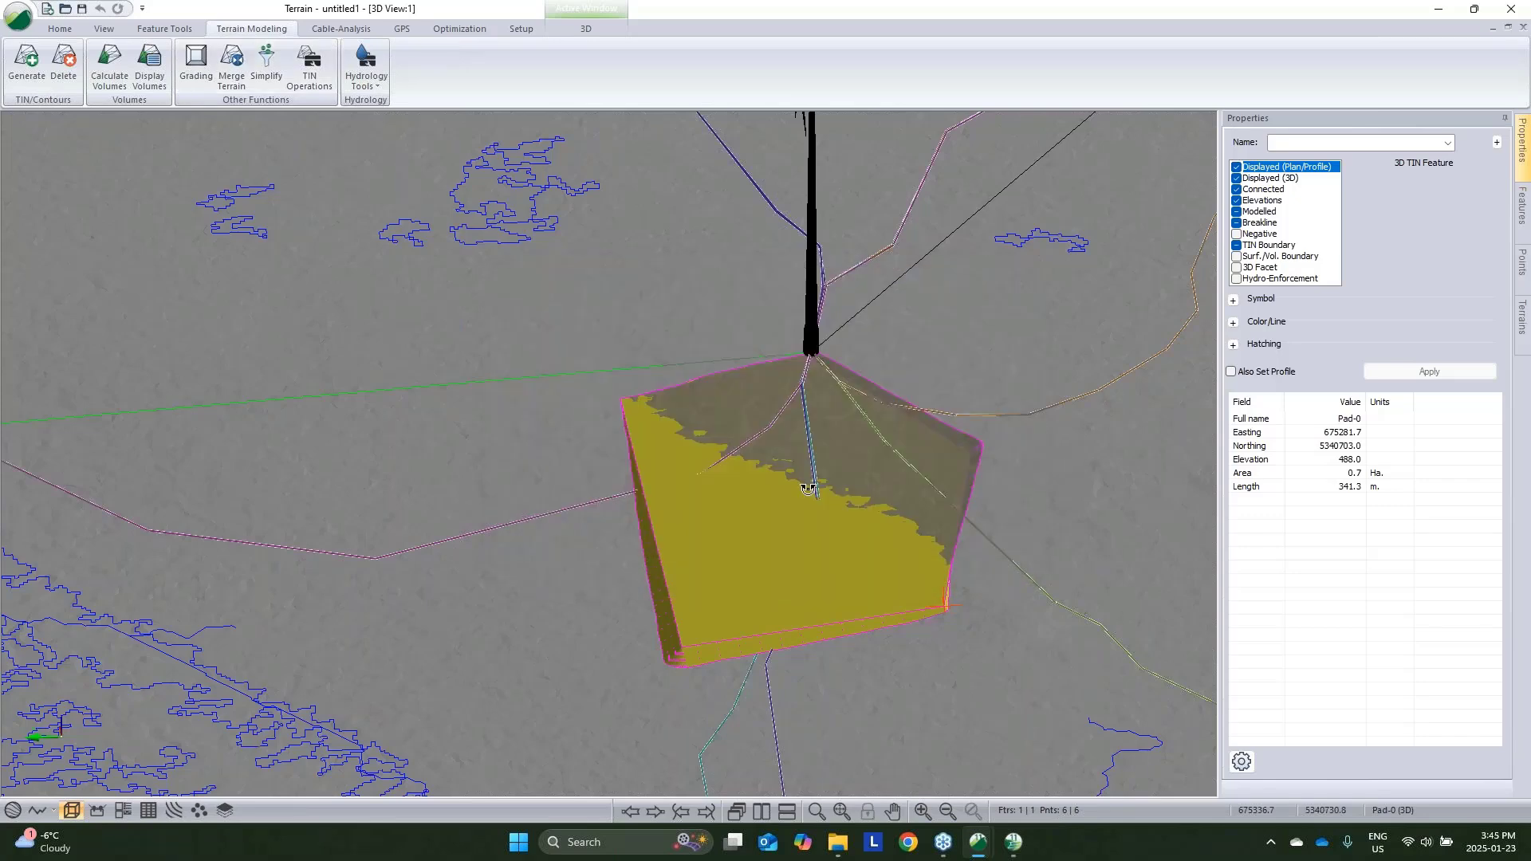
drag(808, 490, 79, 670)
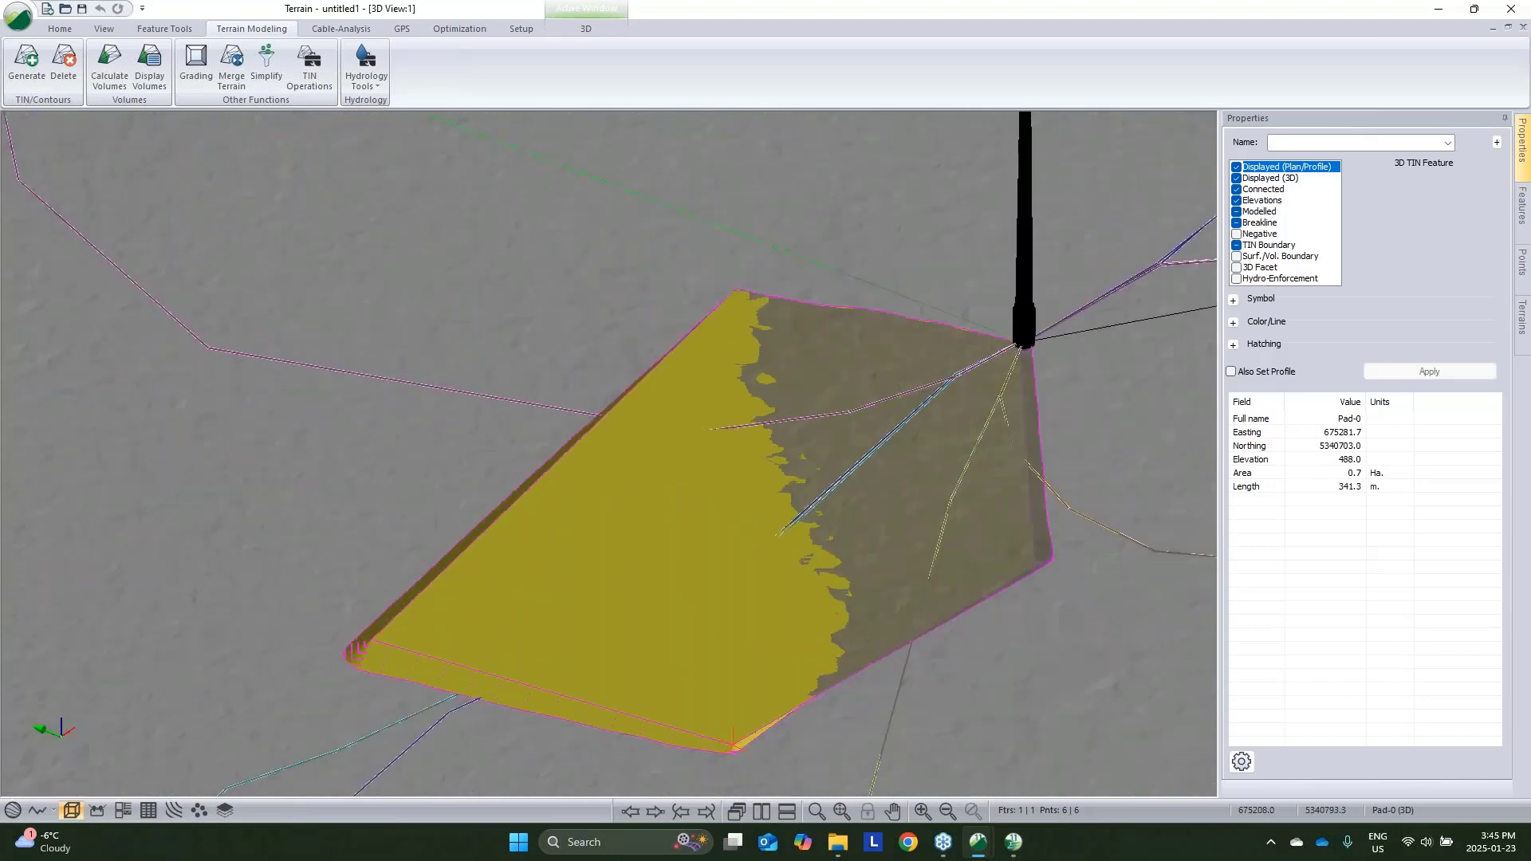
Select the pad outline in the plan view and review the surplus volume option of Auto Balance without running it
click(12, 810)
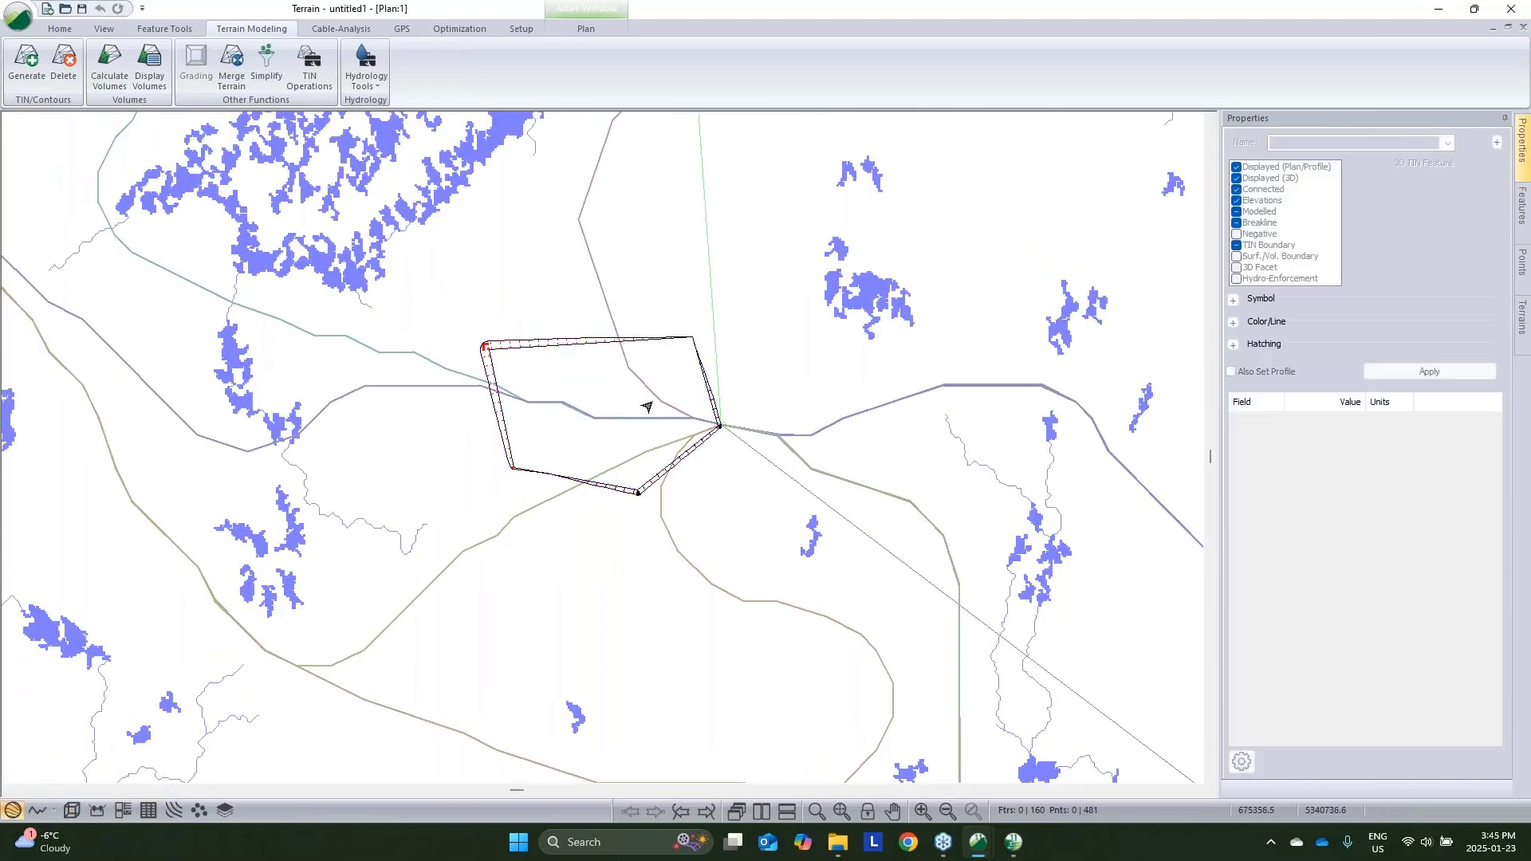
click(536, 356)
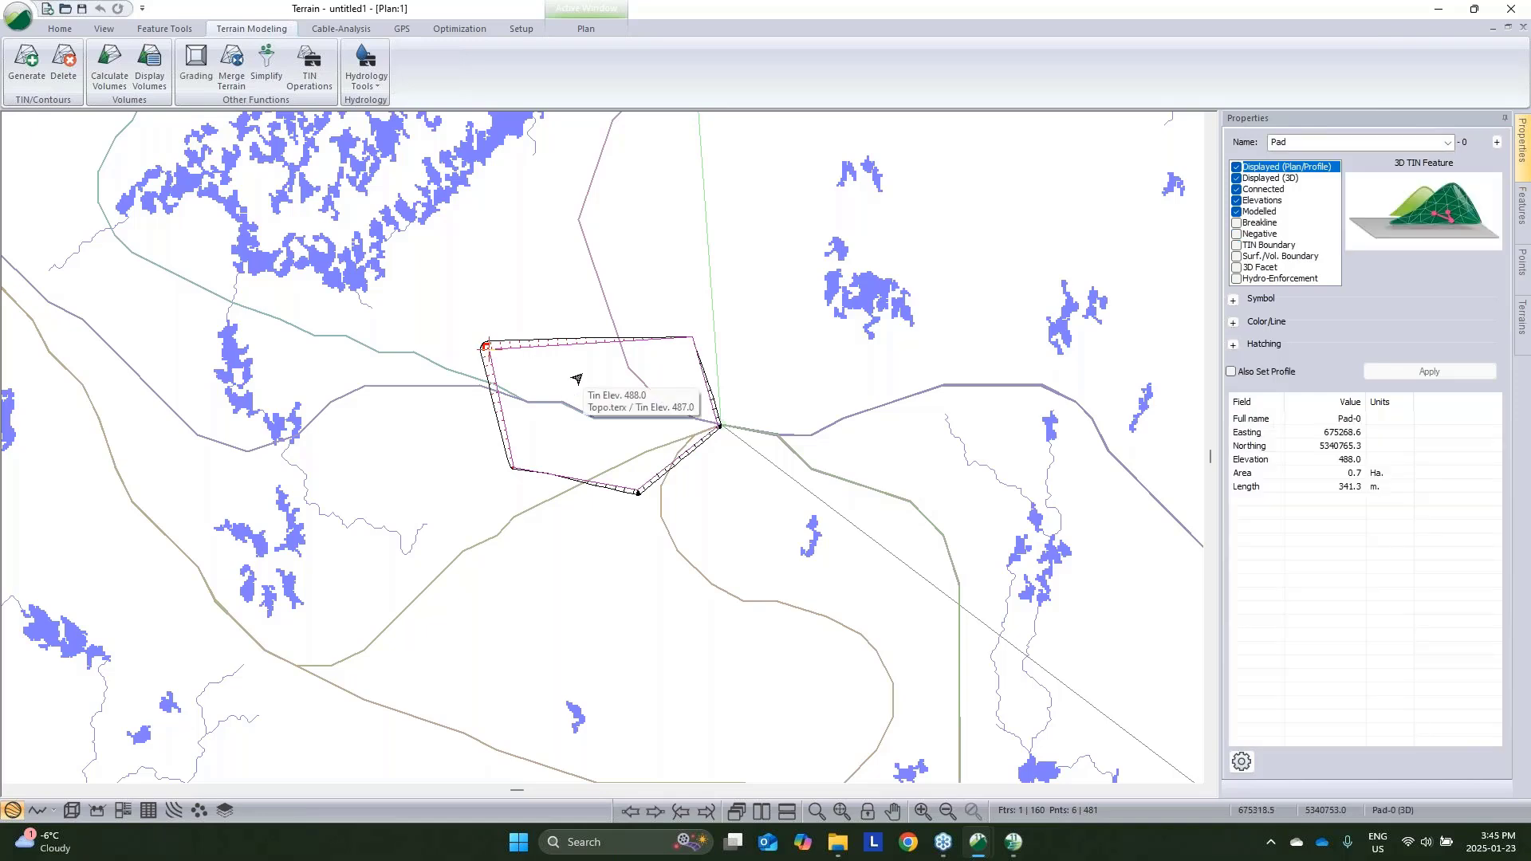
click(460, 29)
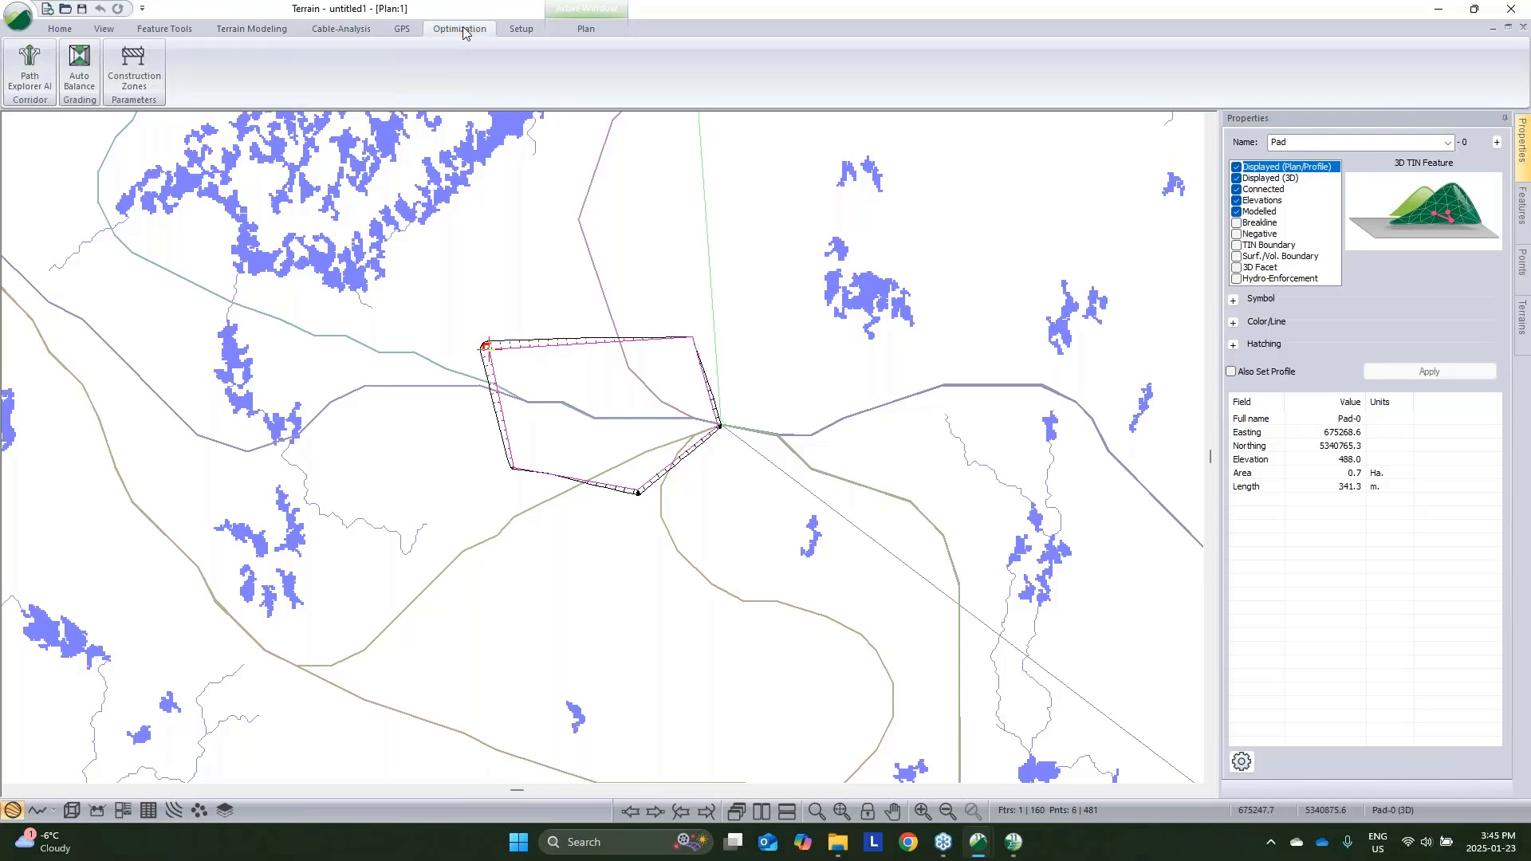
click(79, 65)
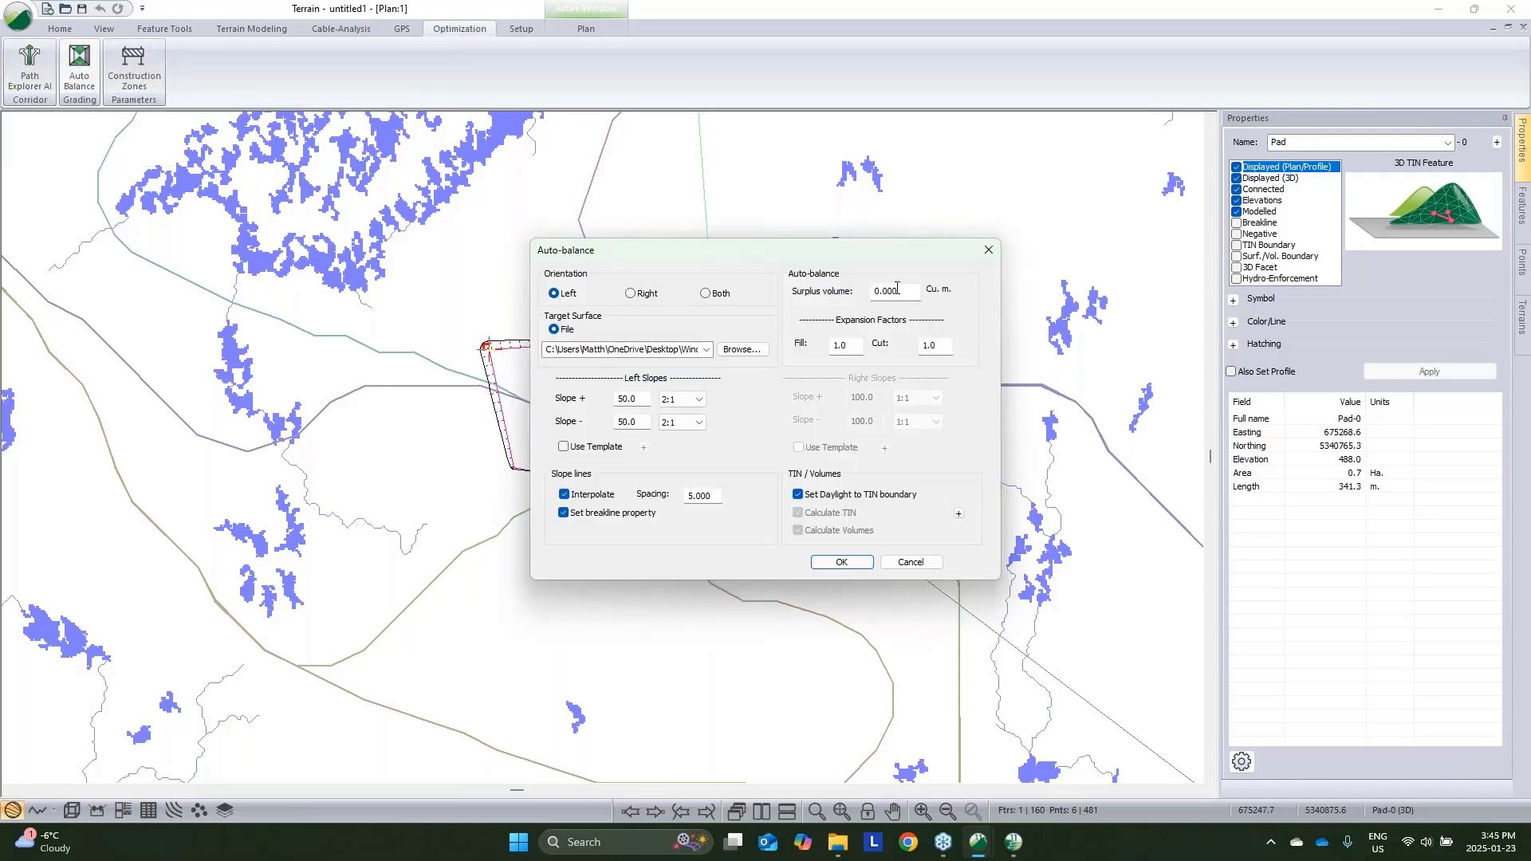
drag(903, 292, 788, 305)
click(911, 563)
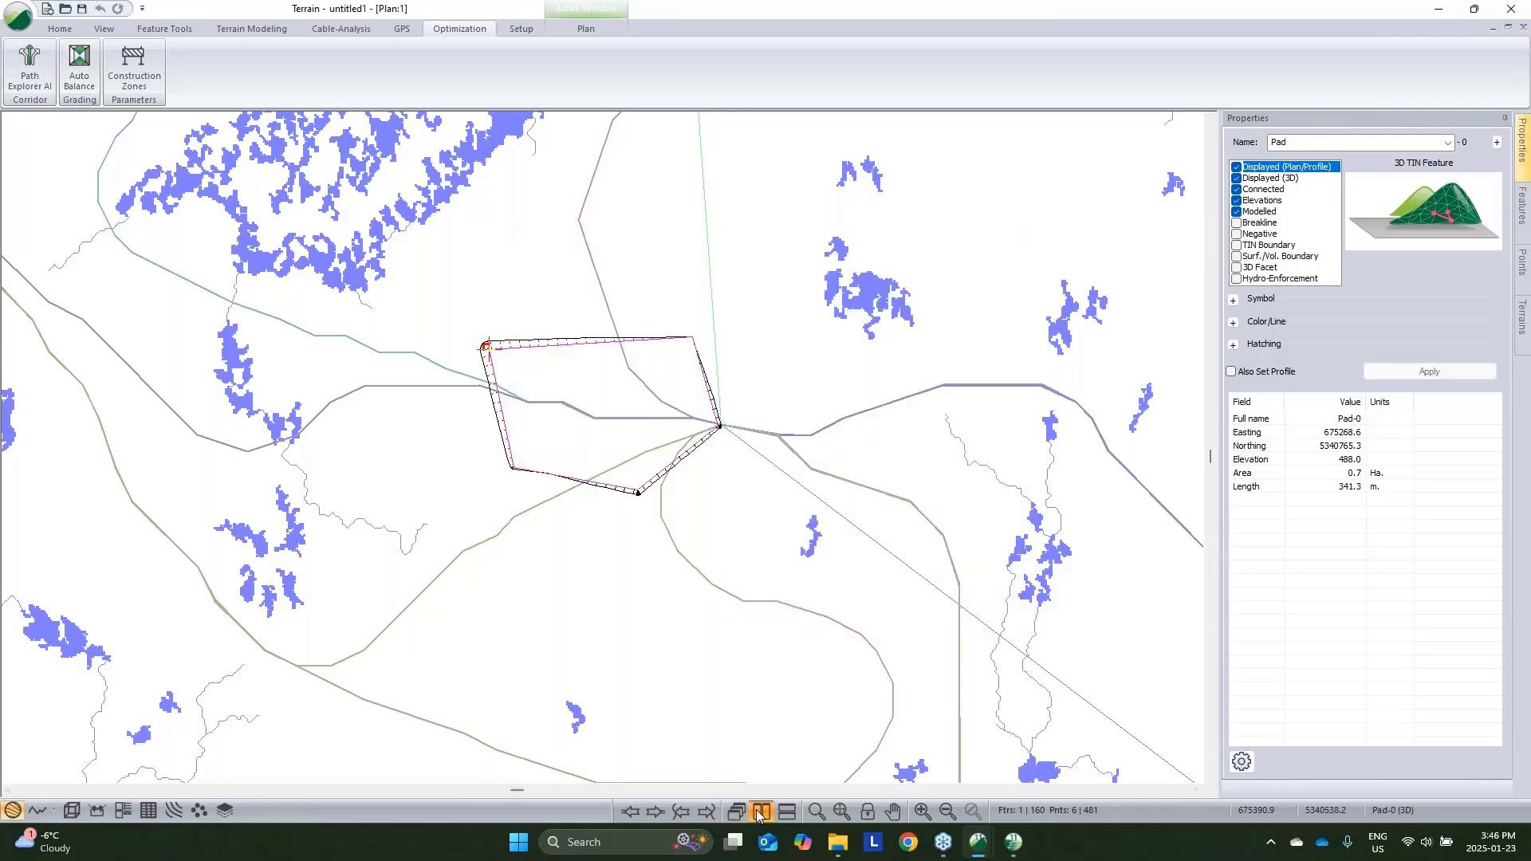
Tile the plan and 3D views side by side and auto-balance the pad's cut and fill volumes
click(760, 812)
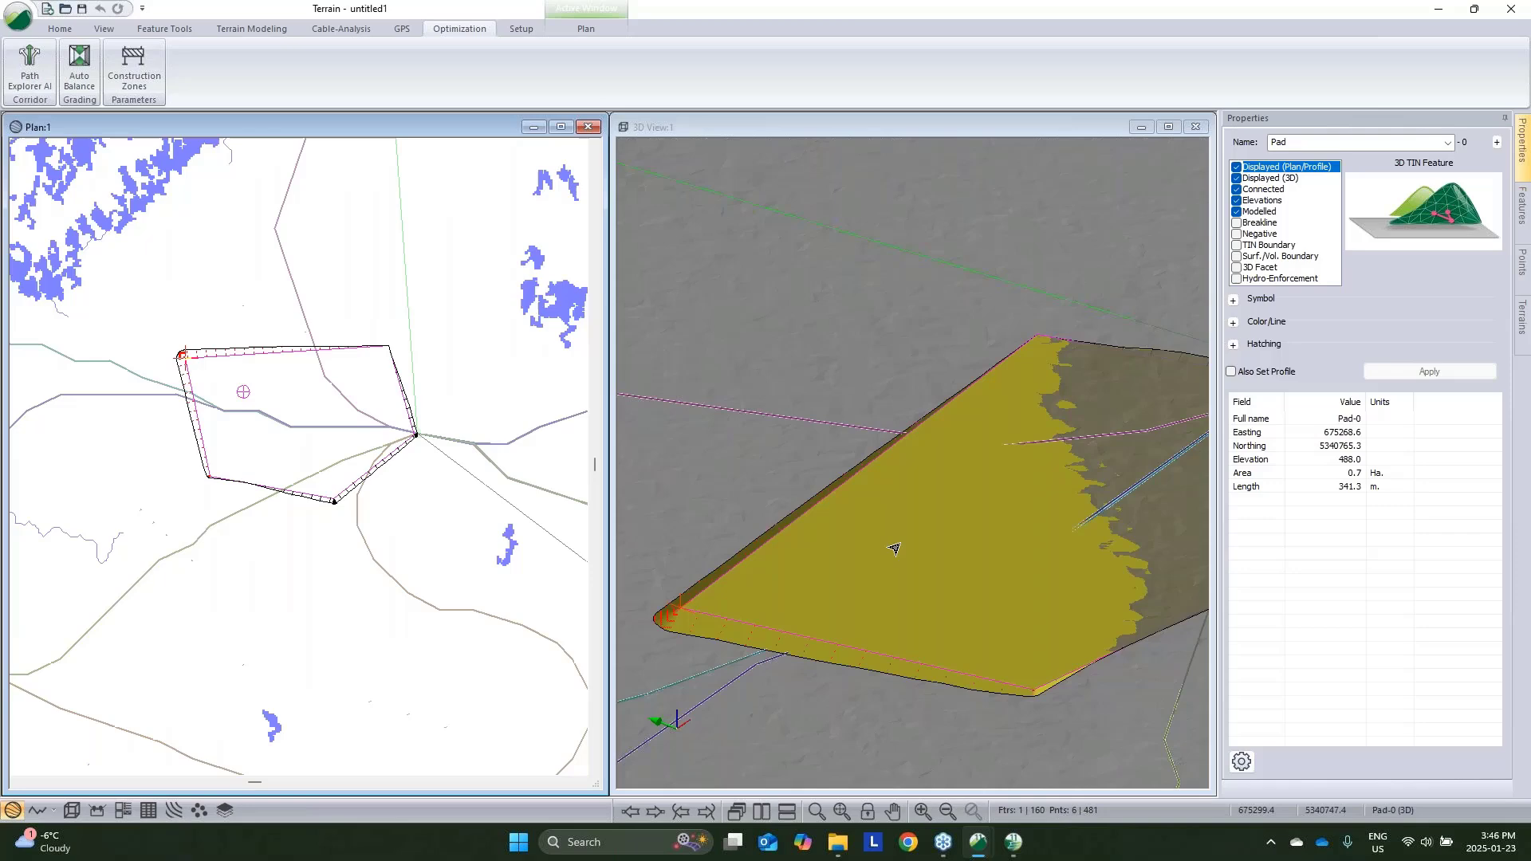
click(80, 68)
click(865, 560)
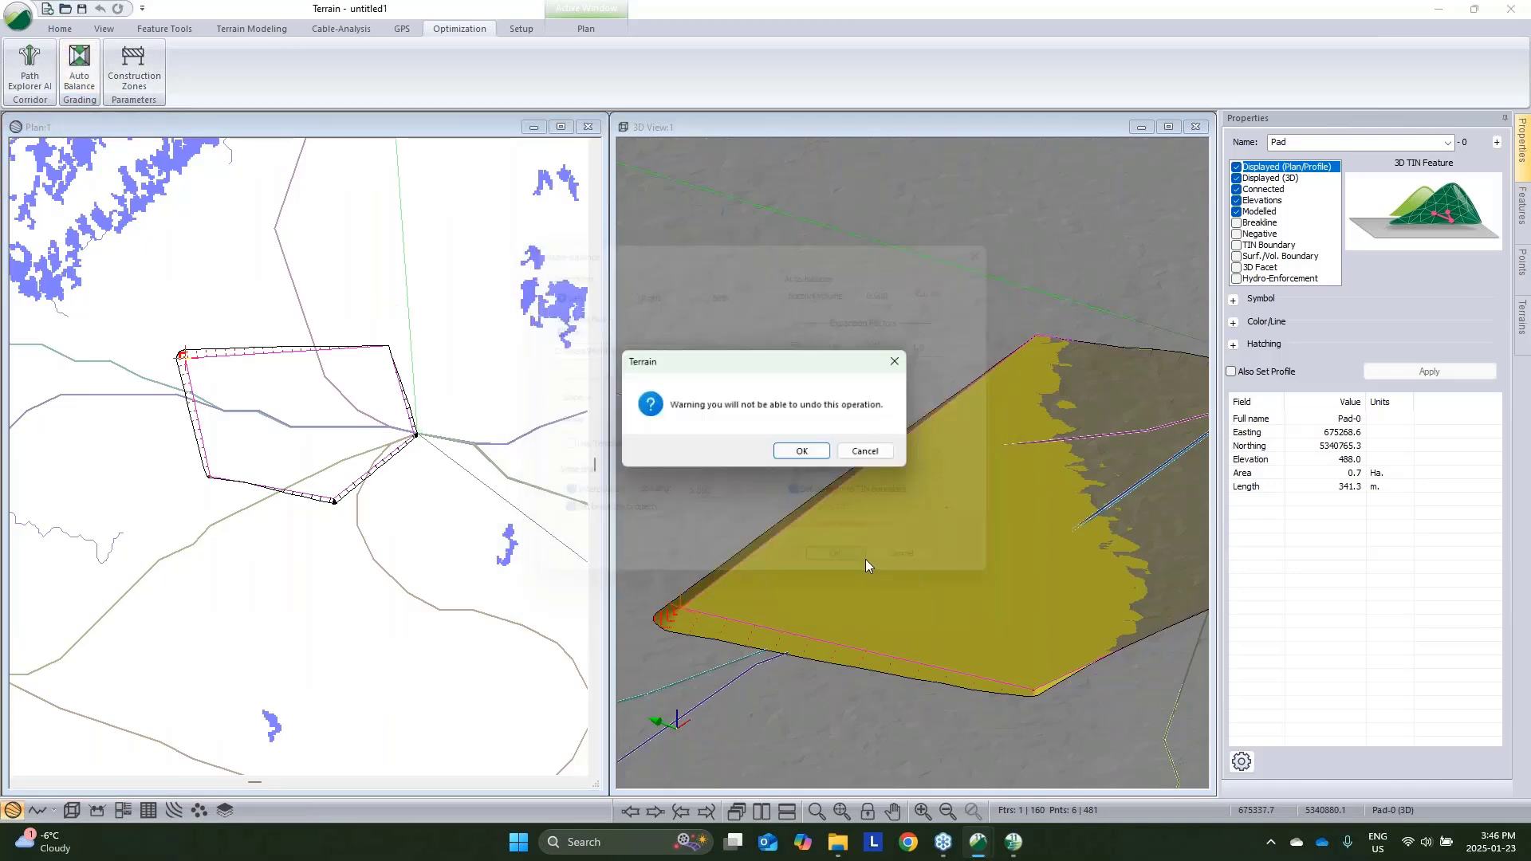
click(789, 453)
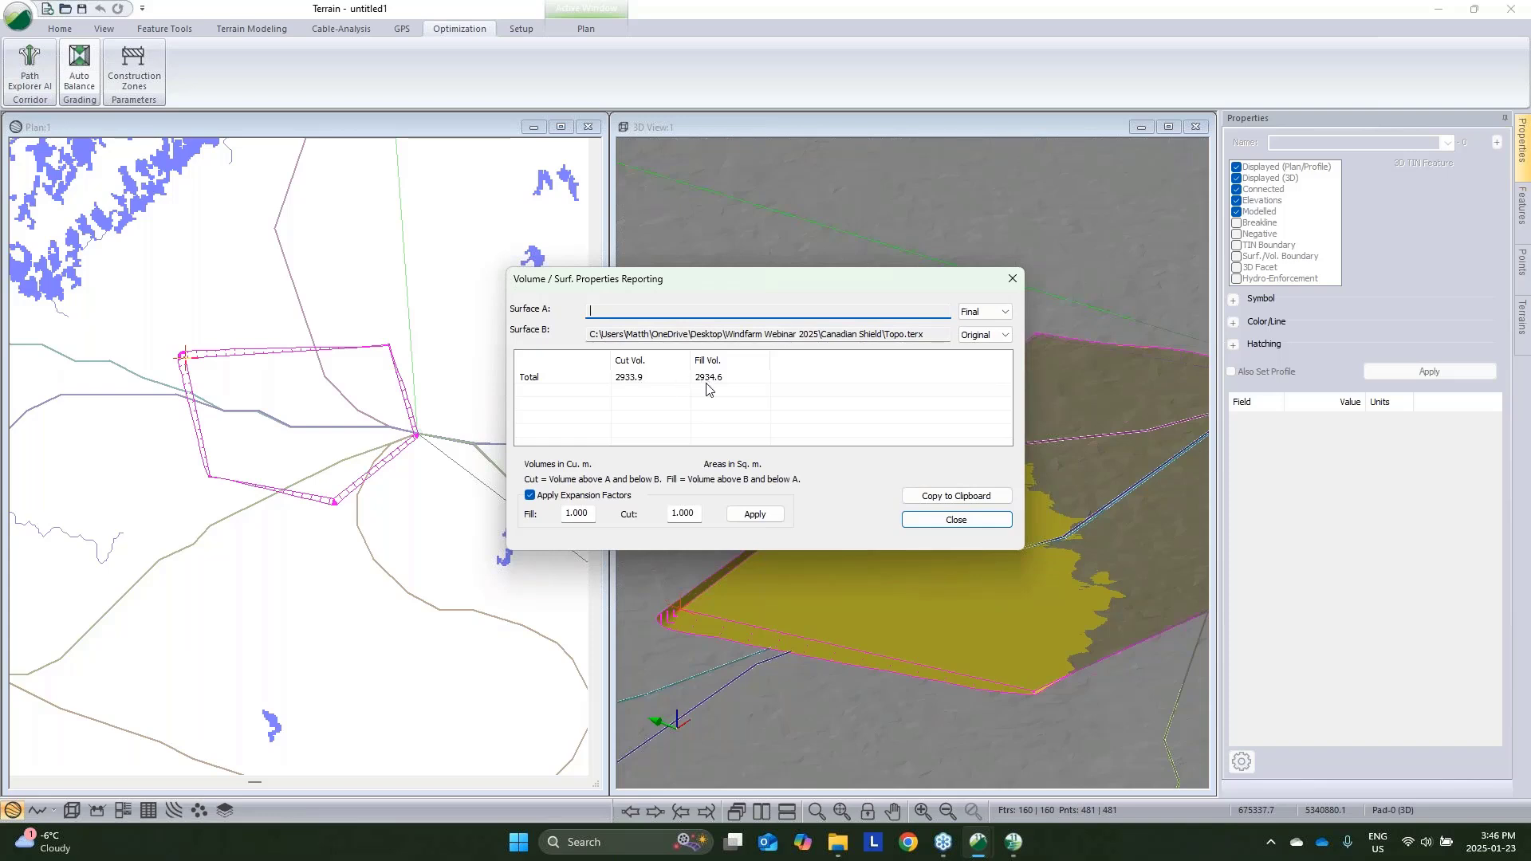
click(957, 520)
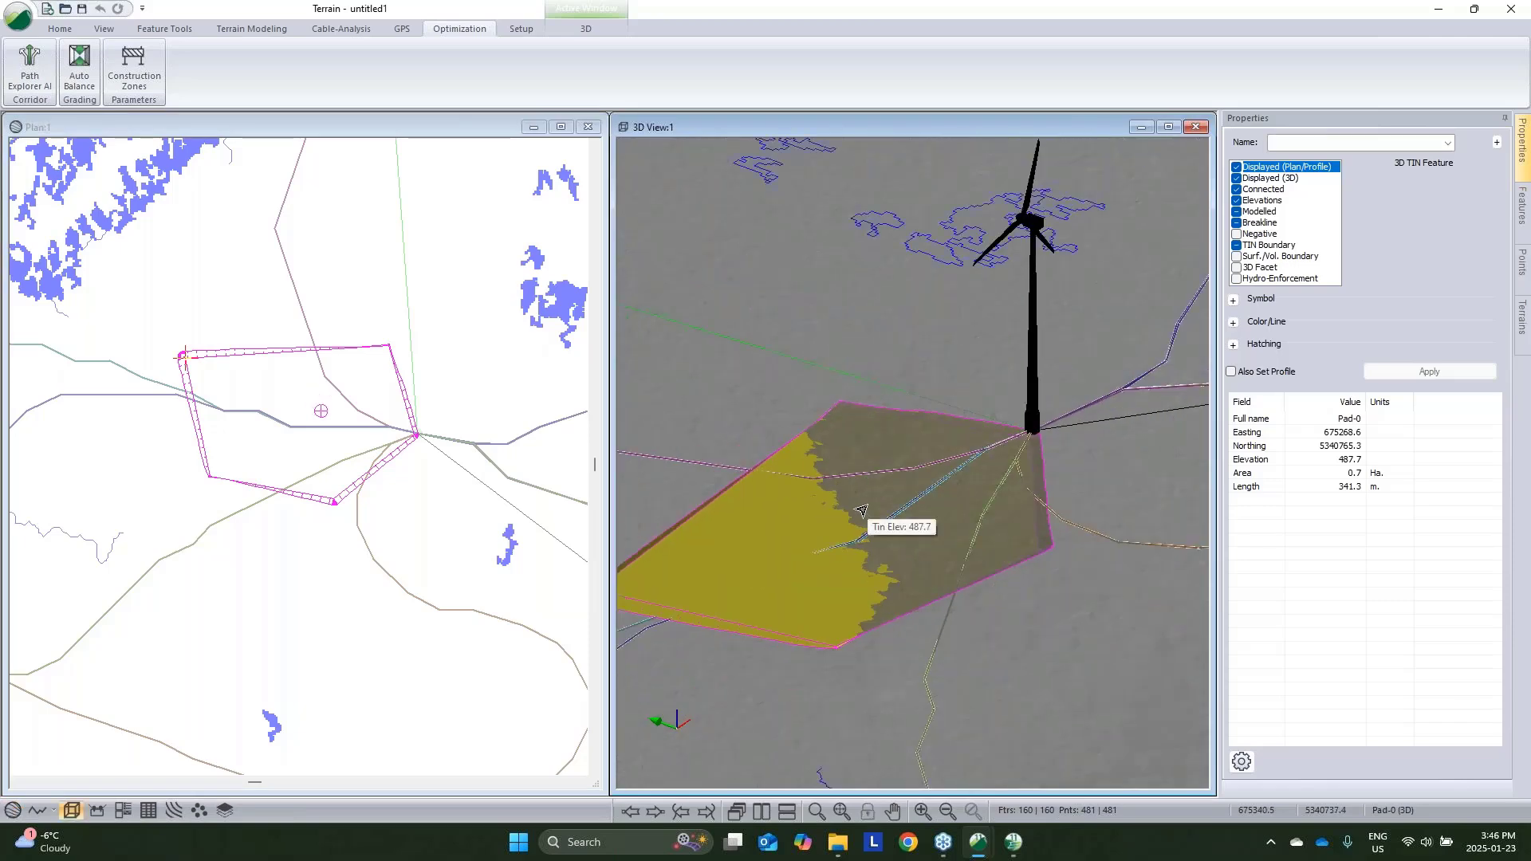
Delete the selected pad and its grading features from the plan, clearing the terrain triangles
click(383, 510)
scroll(373, 486, down, 3)
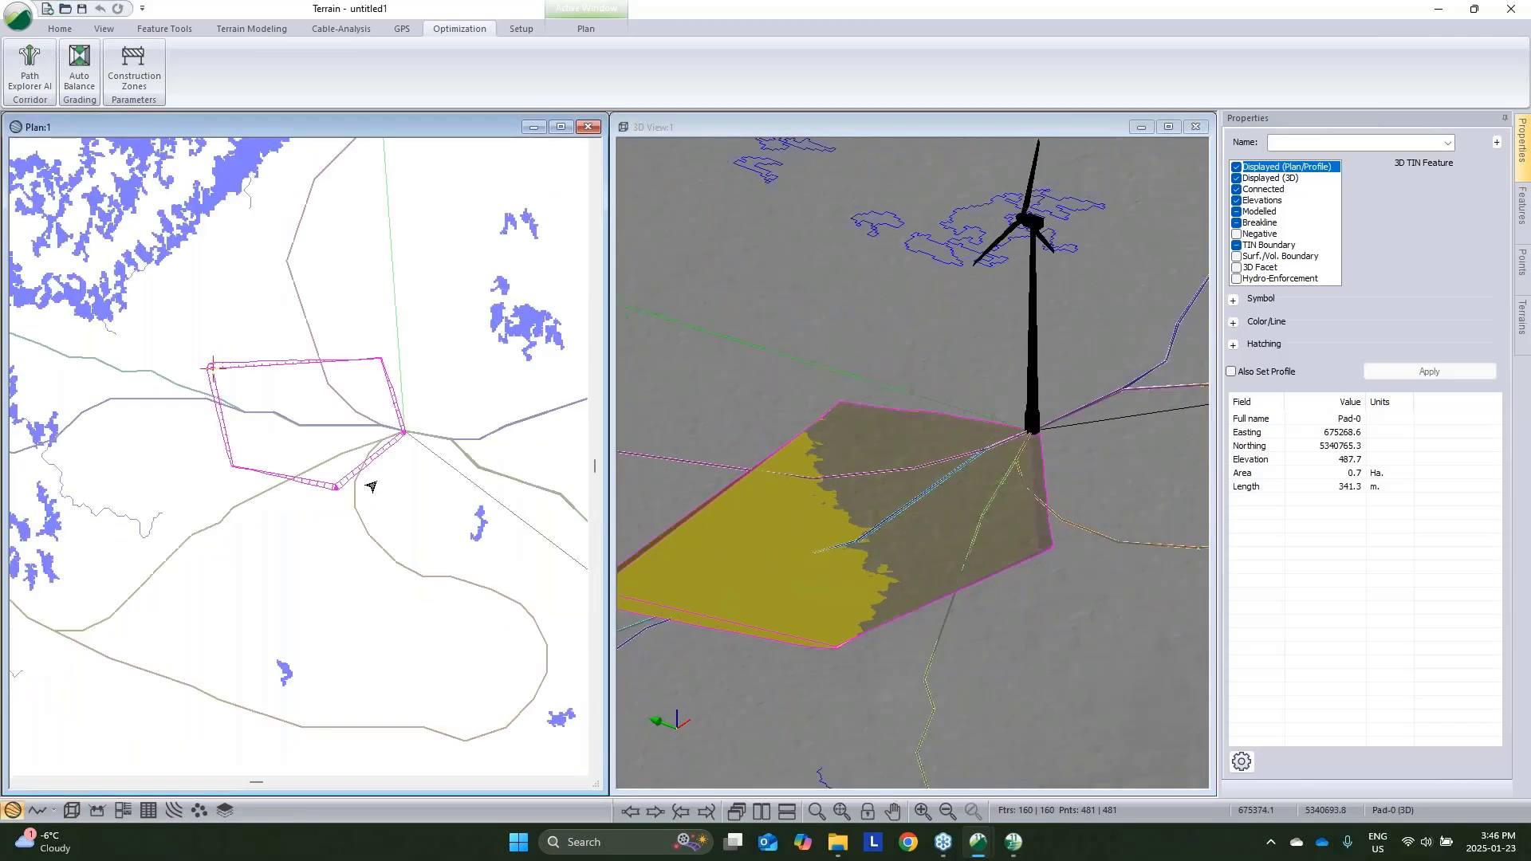
key(Delete)
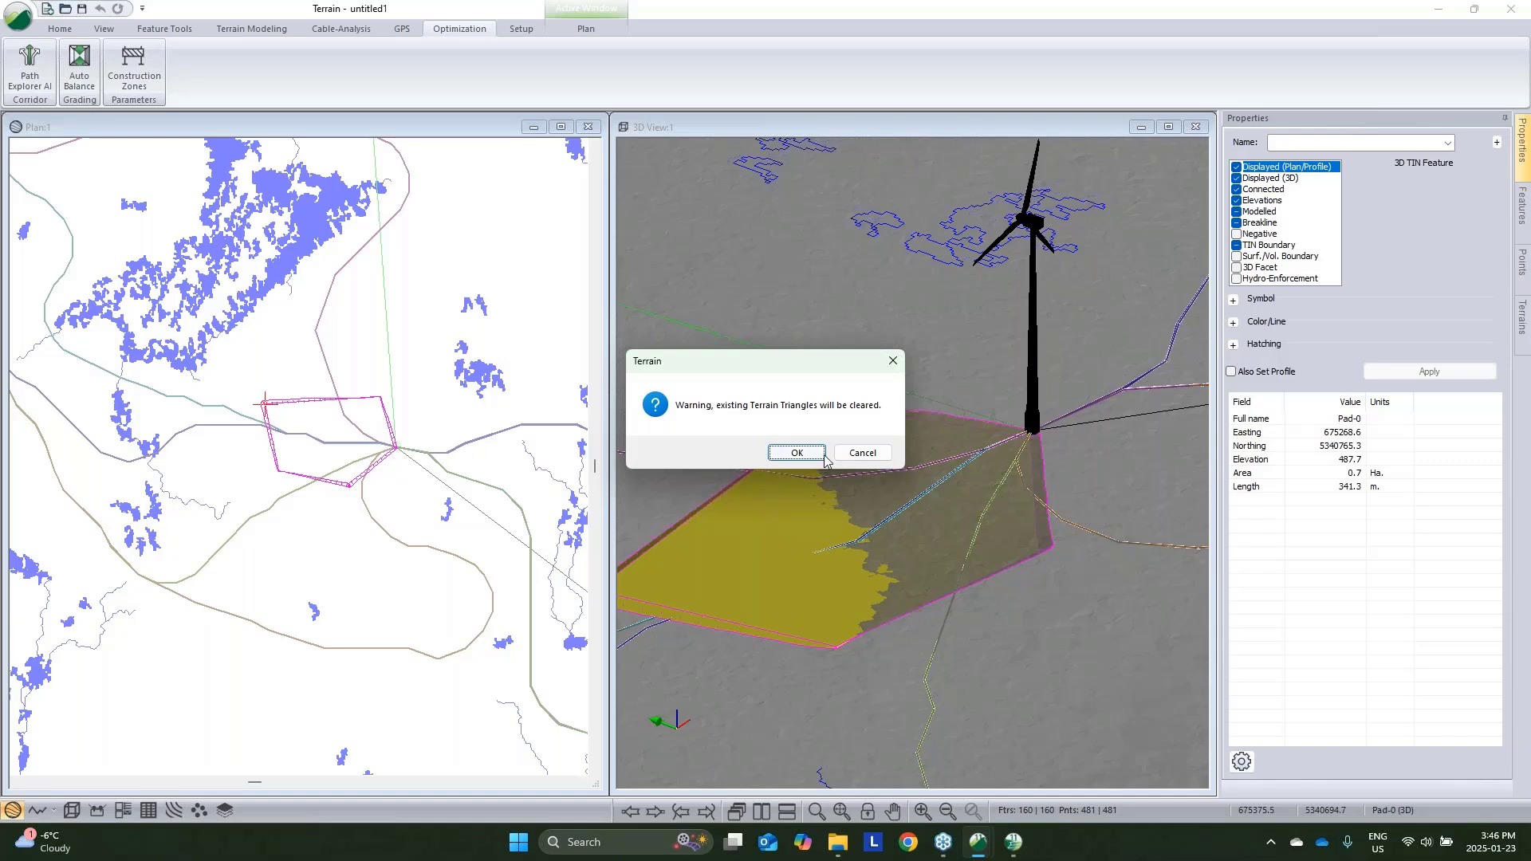
click(797, 453)
scroll(343, 506, down, 1)
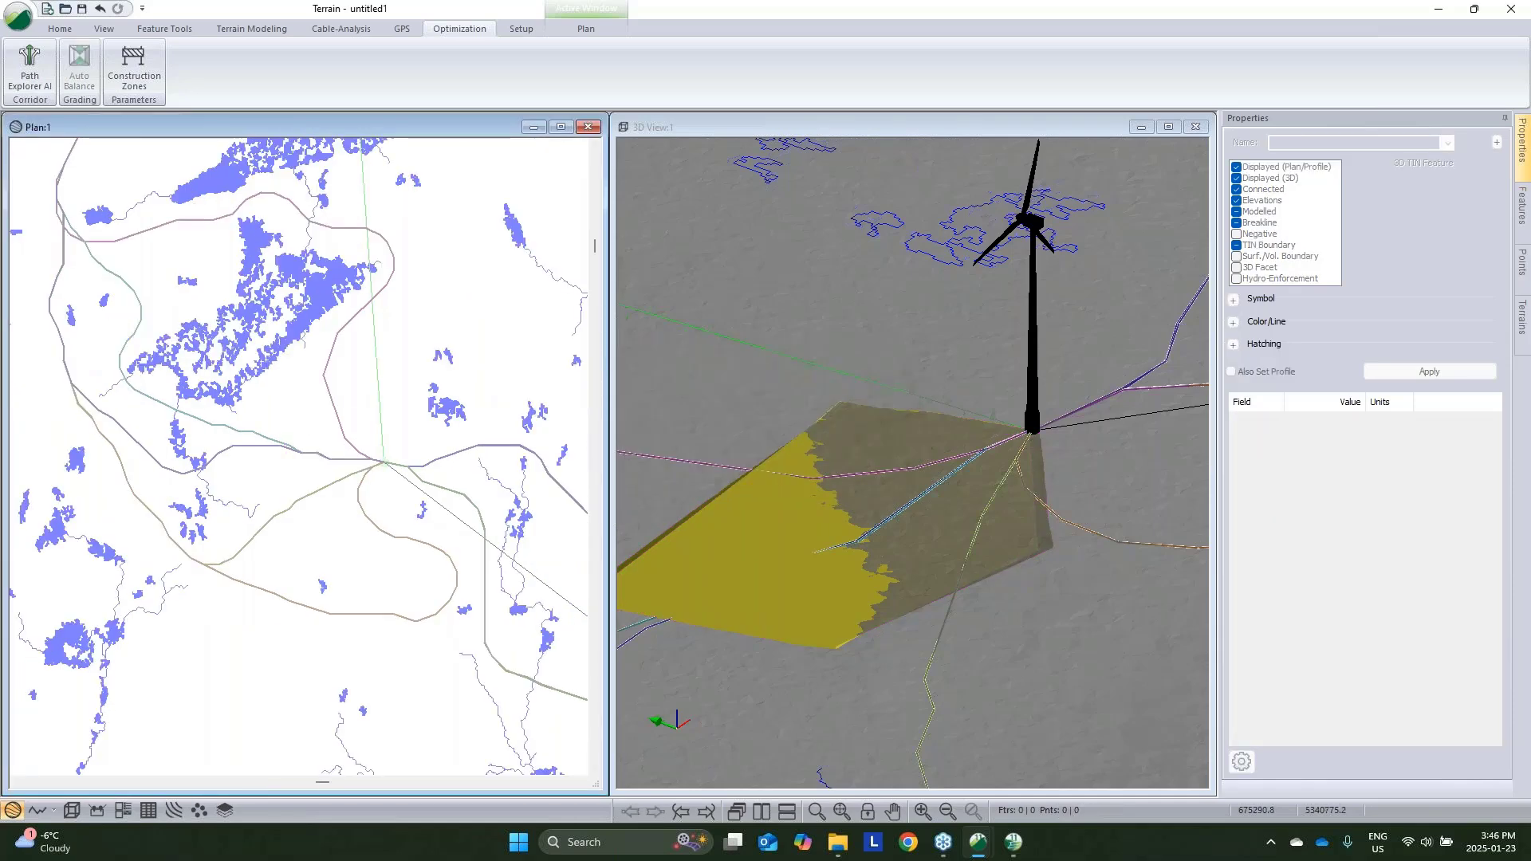
scroll(546, 157, down, 4)
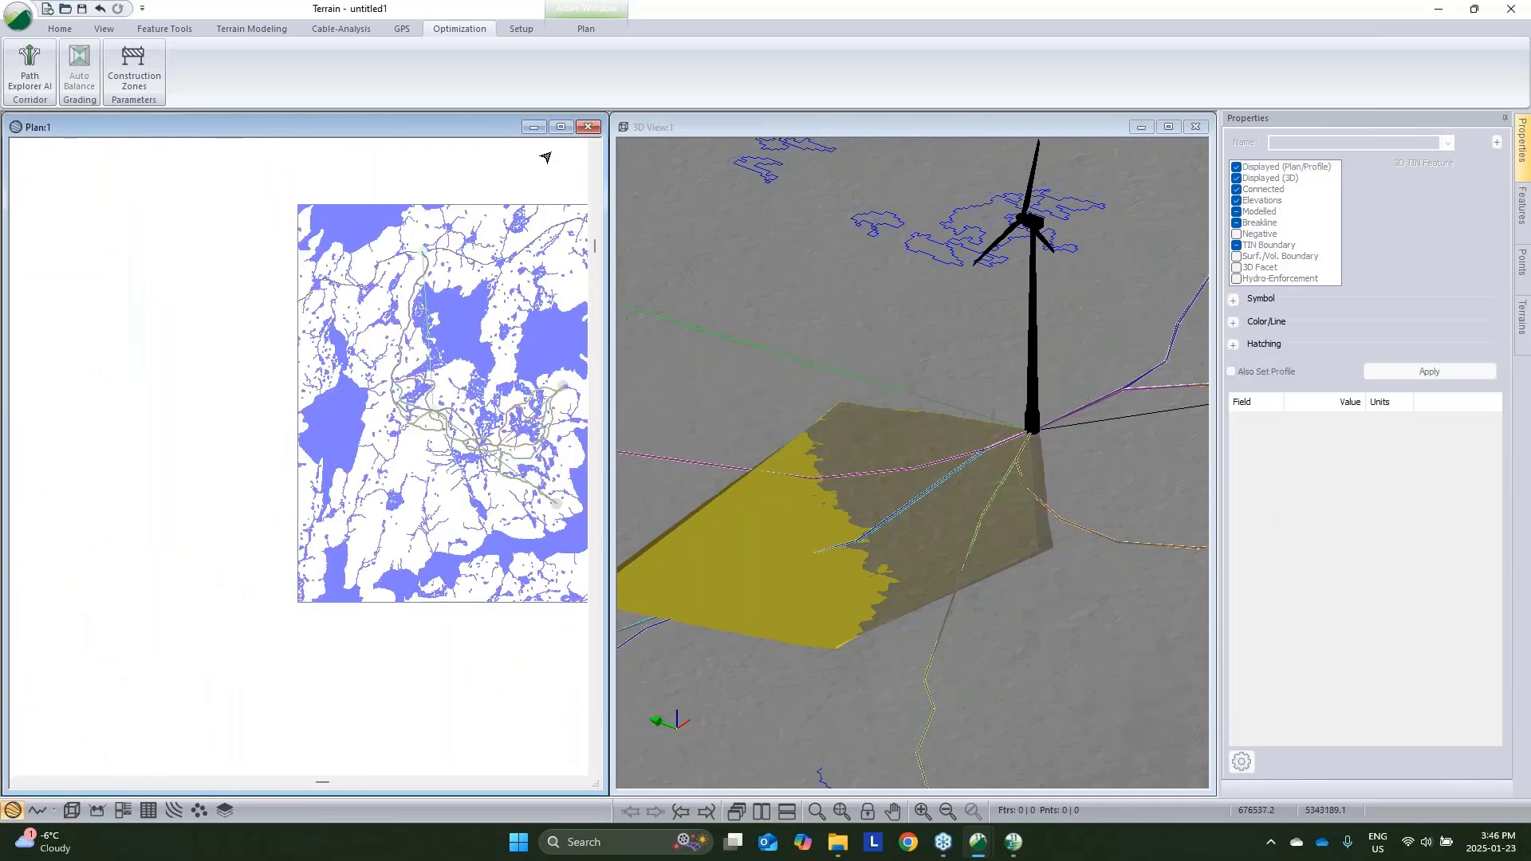
Insert the Pads.terx file into the wind farm terrain, accepting the import projection settings
click(560, 126)
scroll(645, 341, up, 4)
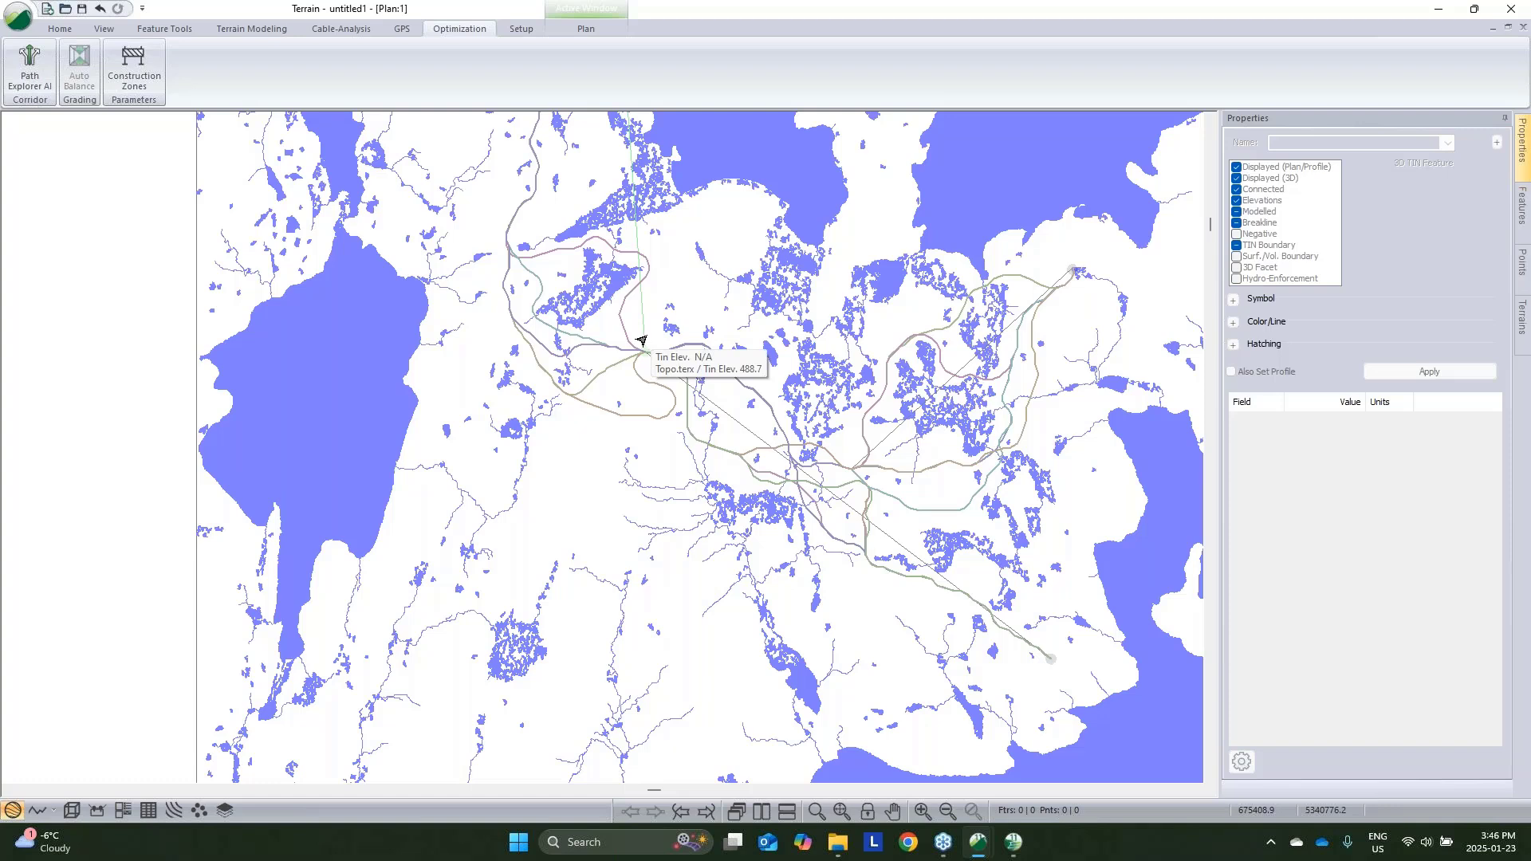
scroll(642, 343, up, 5)
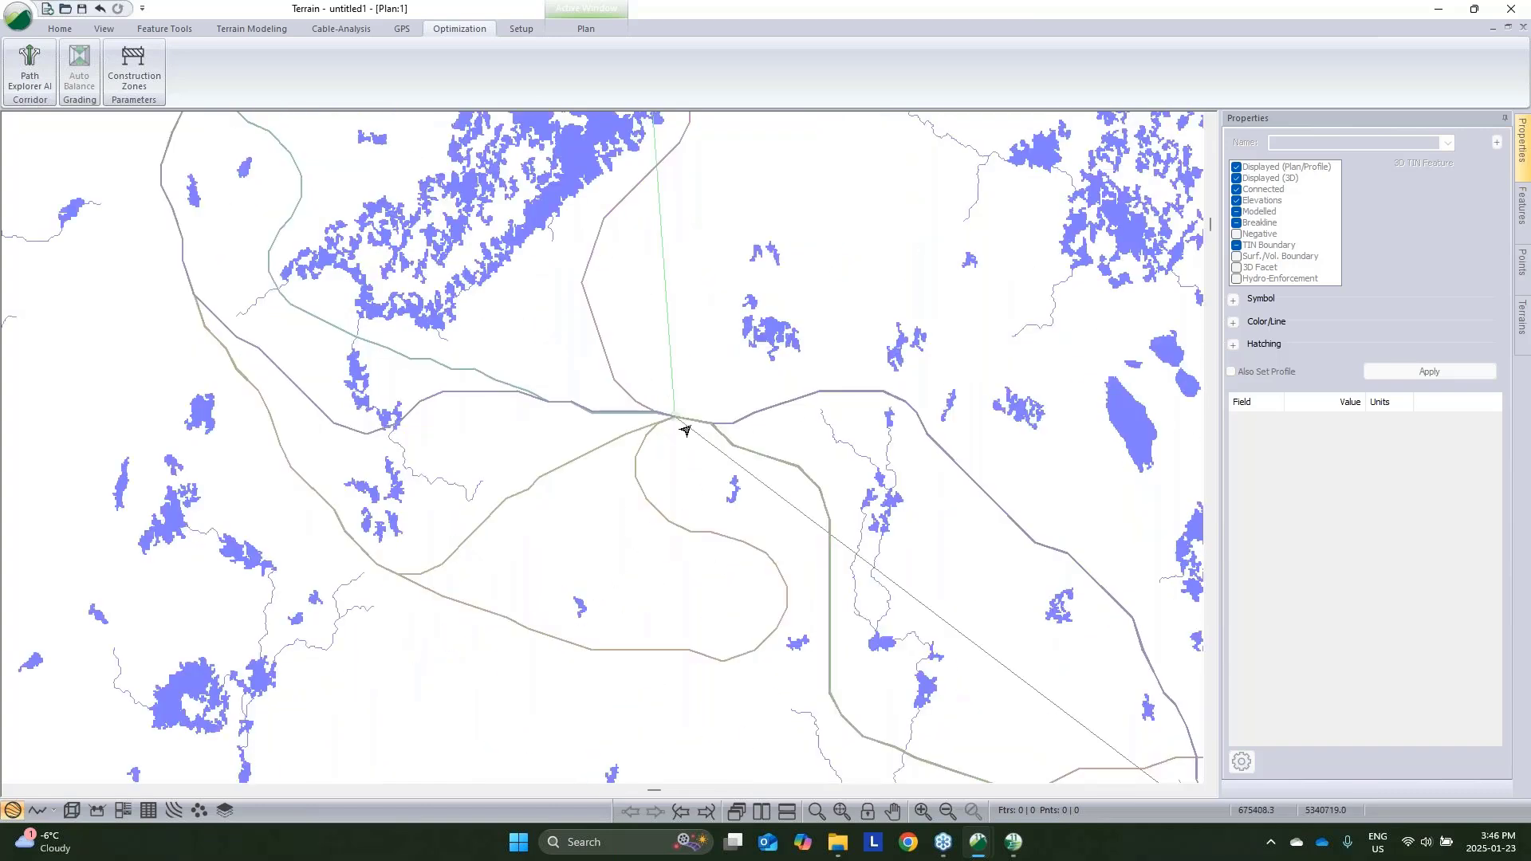
scroll(686, 431, down, 6)
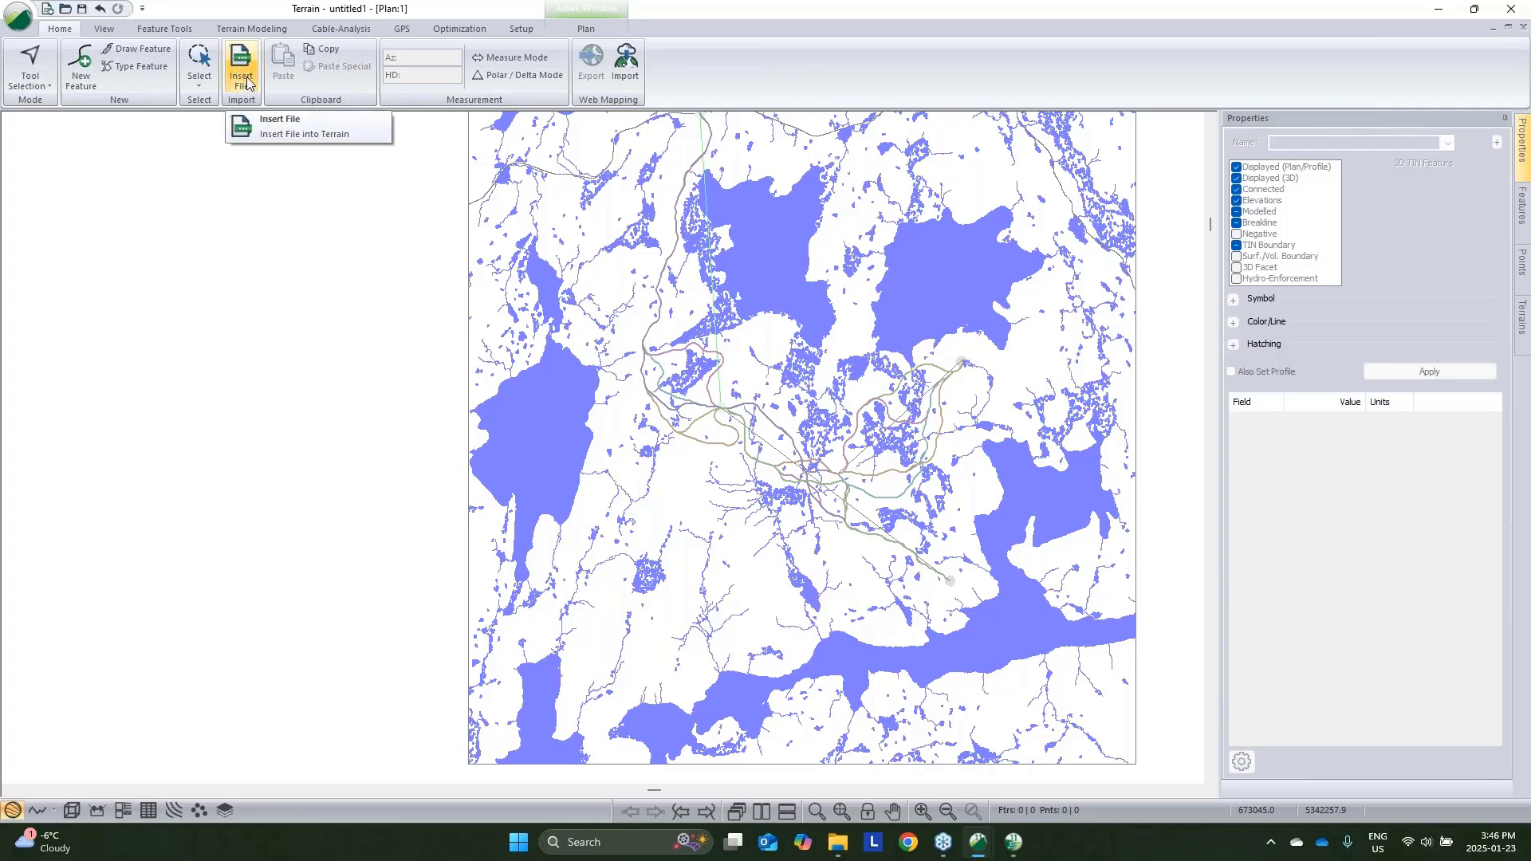
click(247, 84)
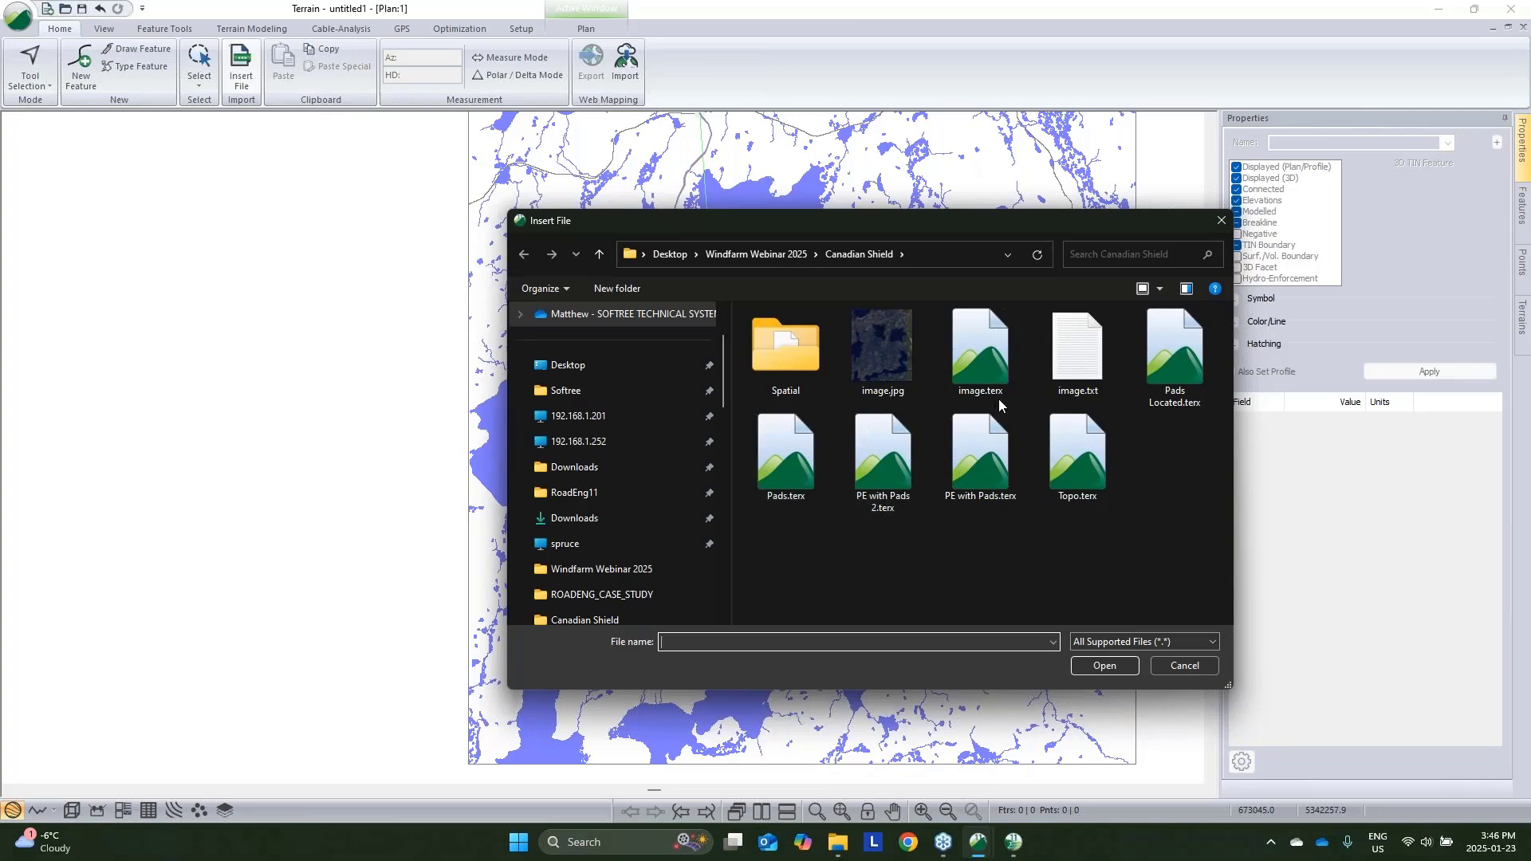
click(767, 490)
click(1105, 667)
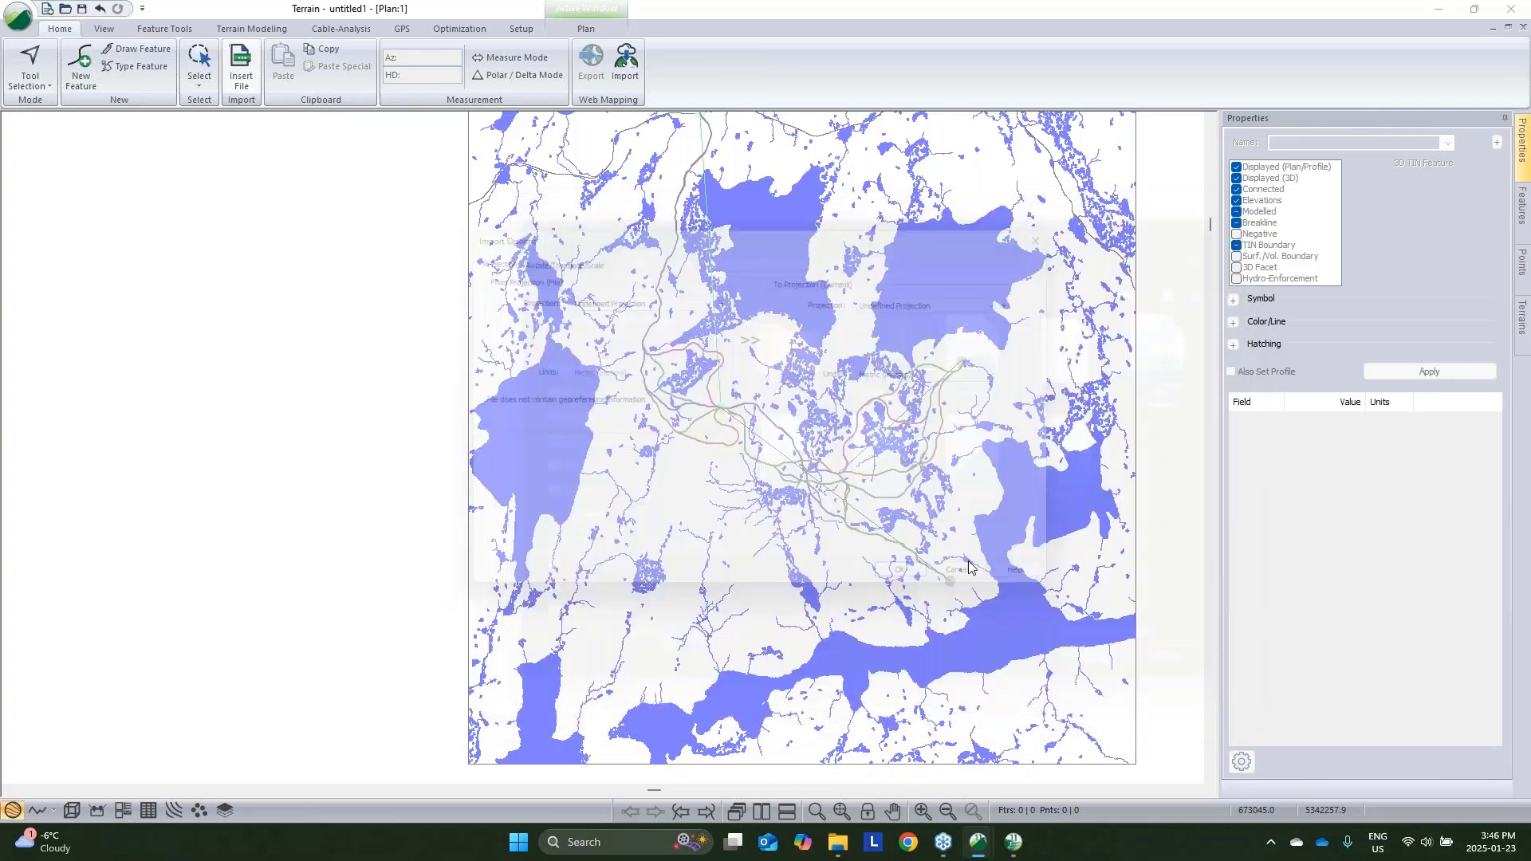
click(925, 593)
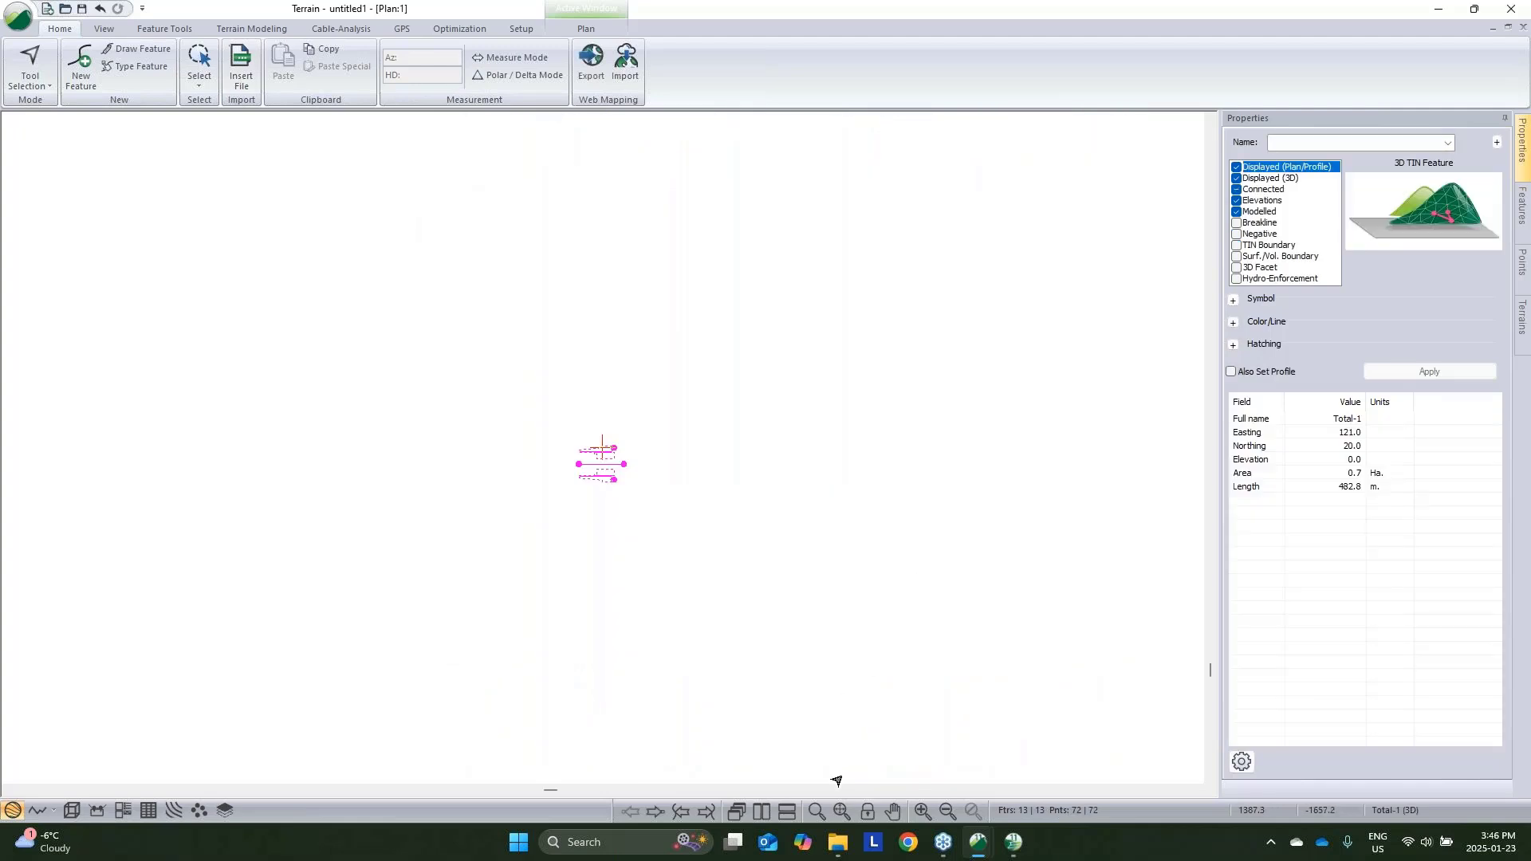
Move the inserted pad group from the far southwest to just outside the west edge of the wind farm terrain
click(841, 811)
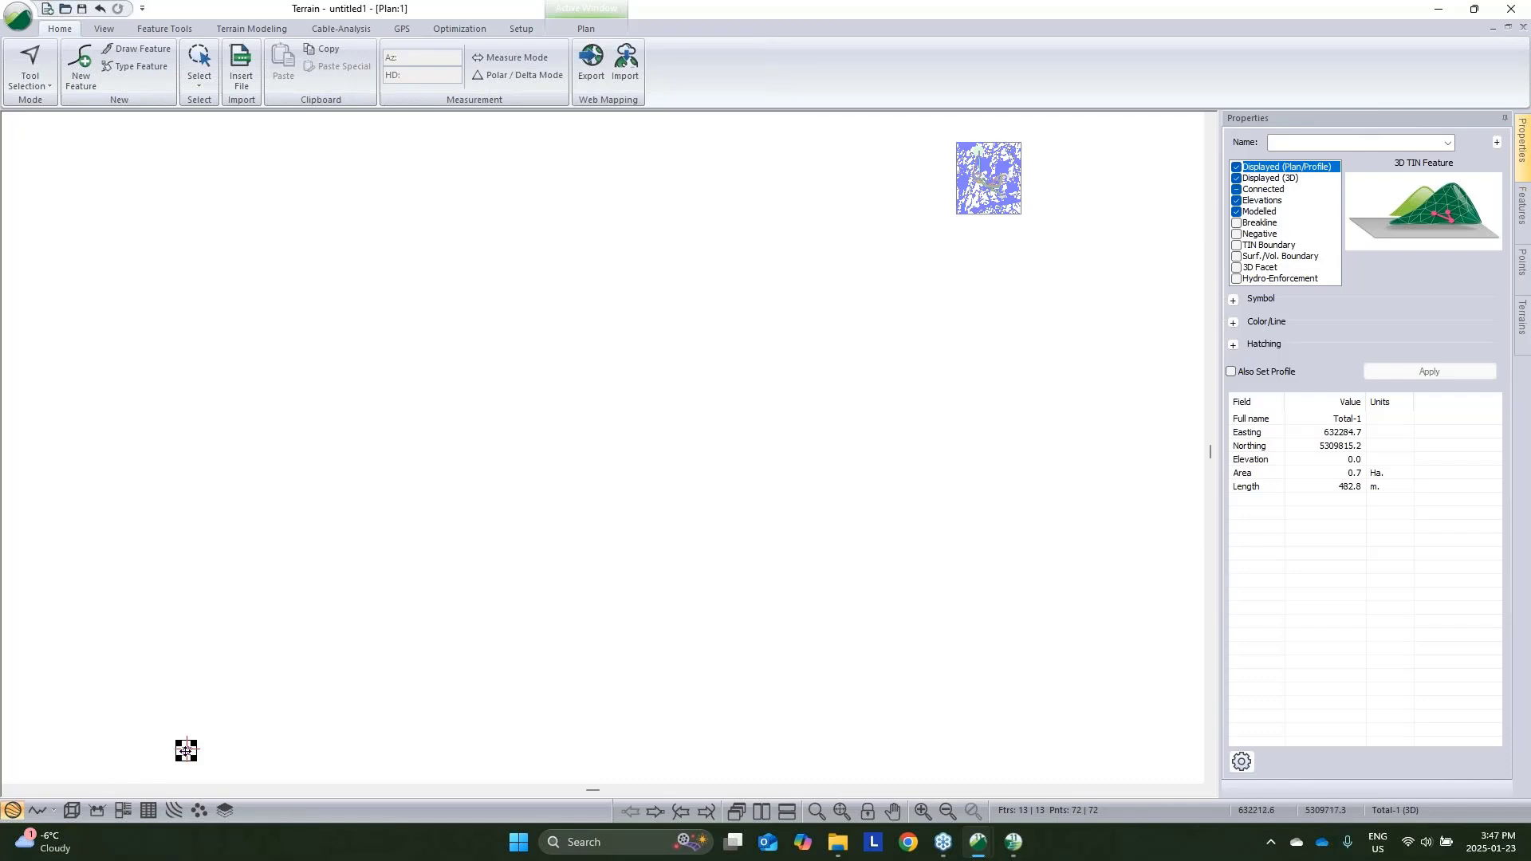
click(934, 186)
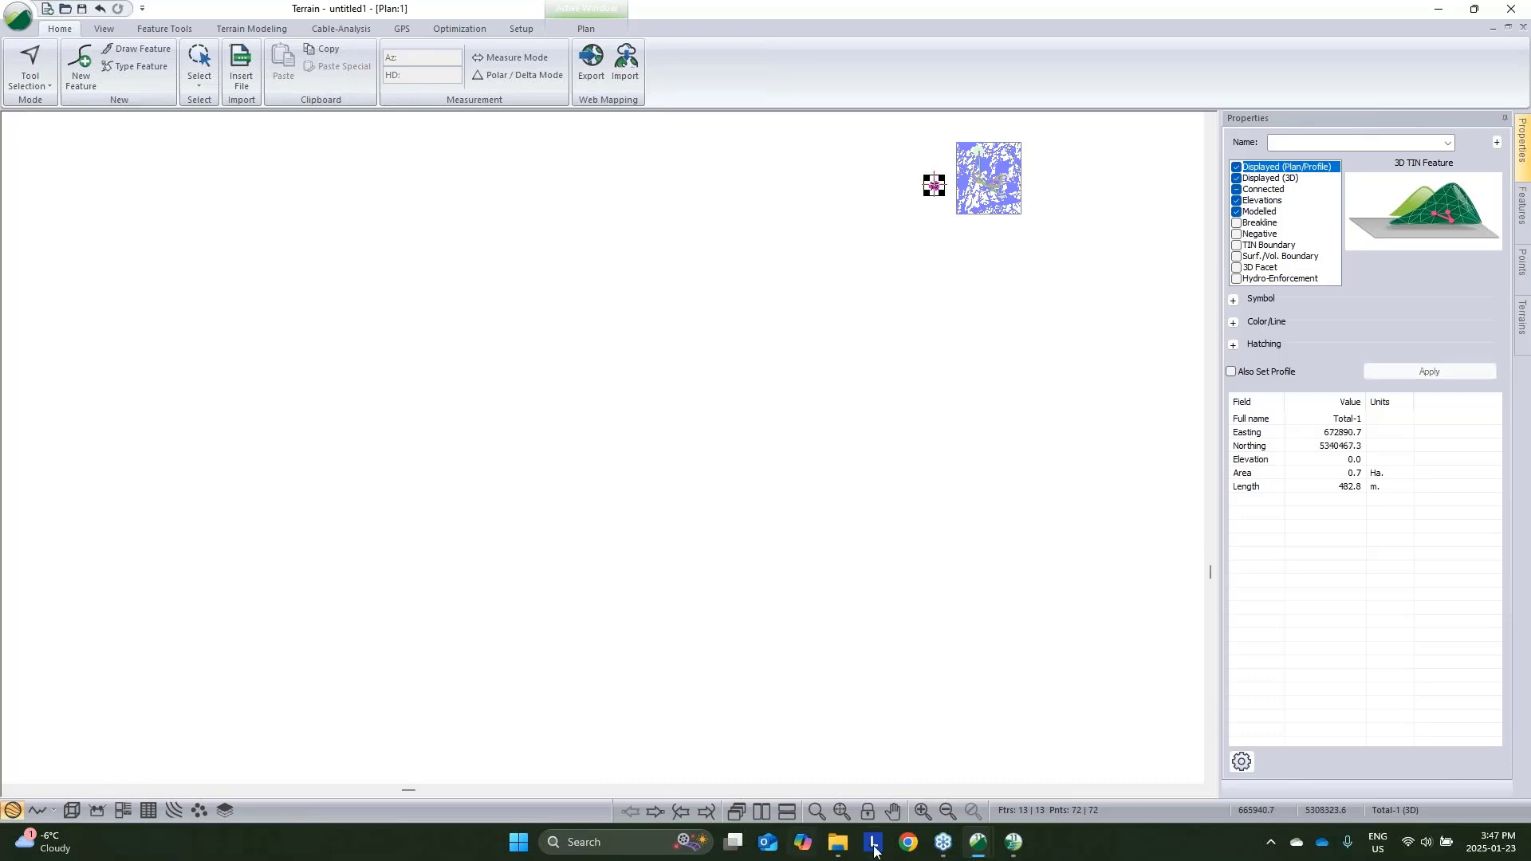
click(842, 811)
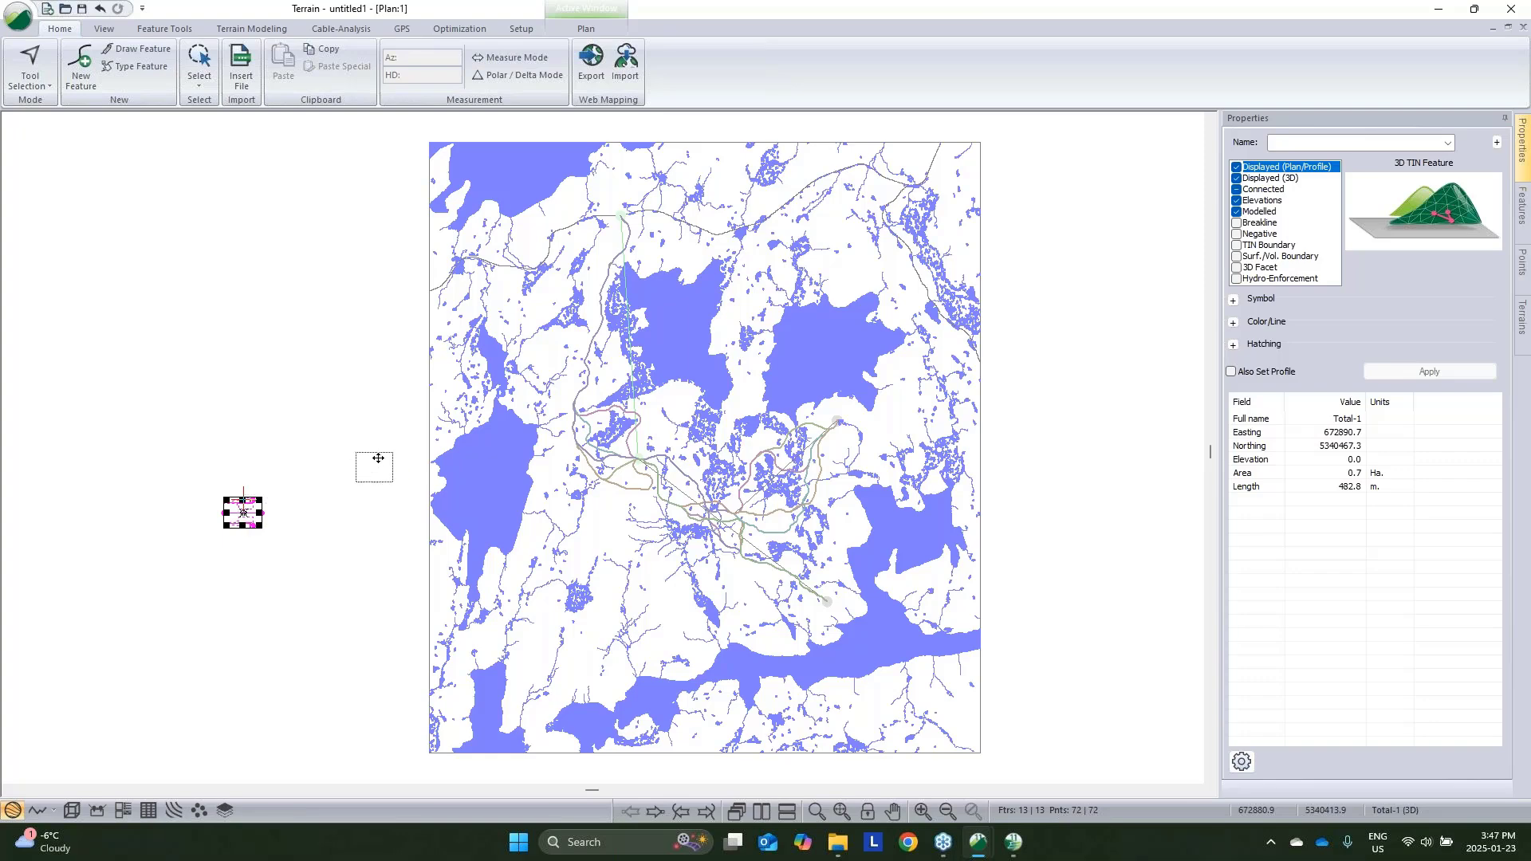
scroll(421, 448, up, 3)
scroll(423, 447, up, 2)
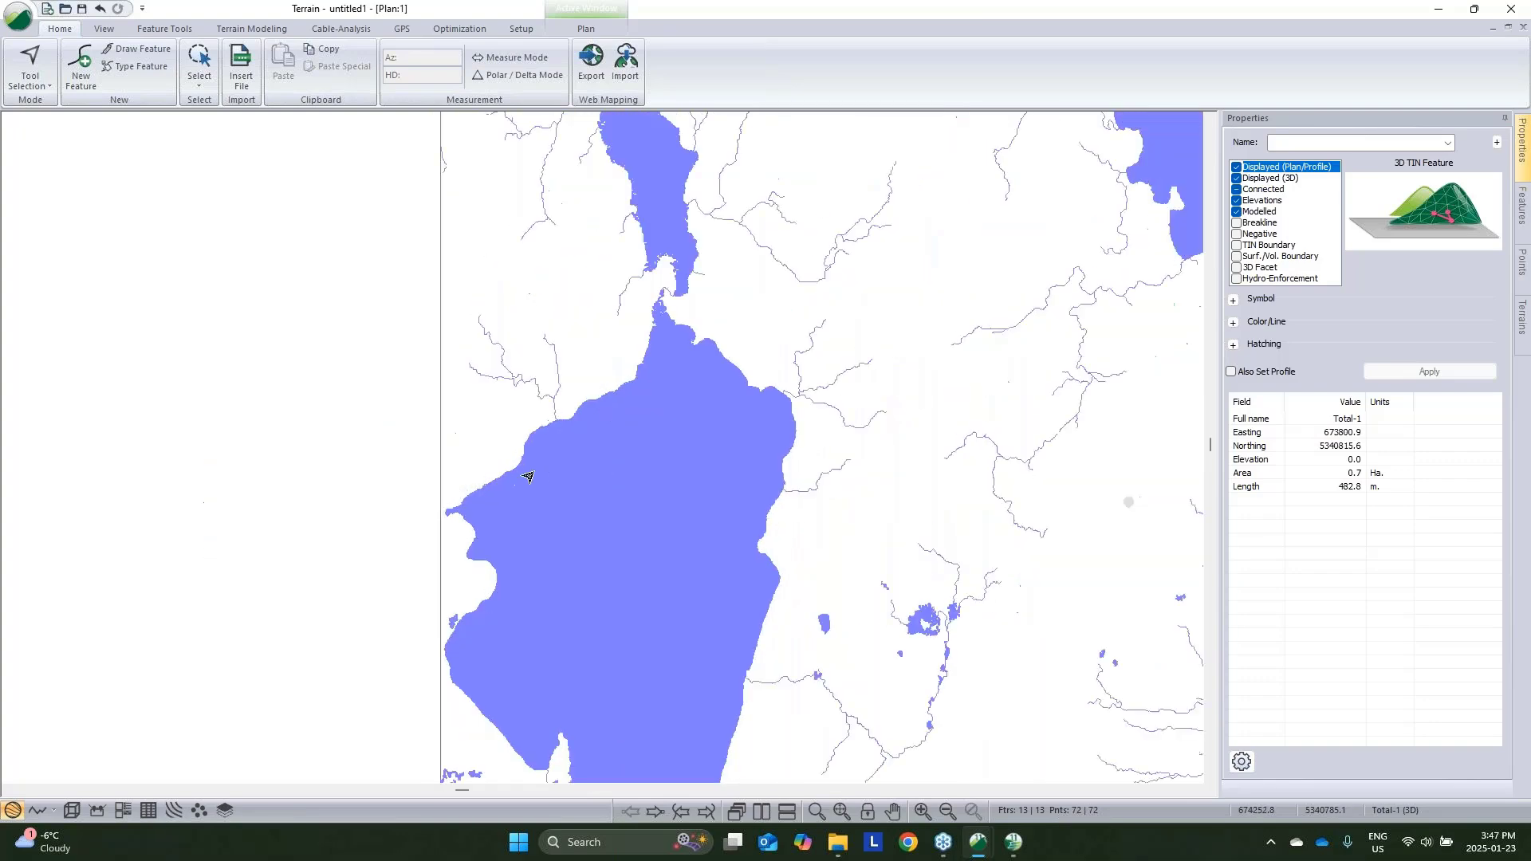
scroll(495, 471, down, 3)
middle_drag(806, 547, 684, 536)
Select only the upper pad layout of the inserted group and move it onto the turbine site at the road junction
click(130, 404)
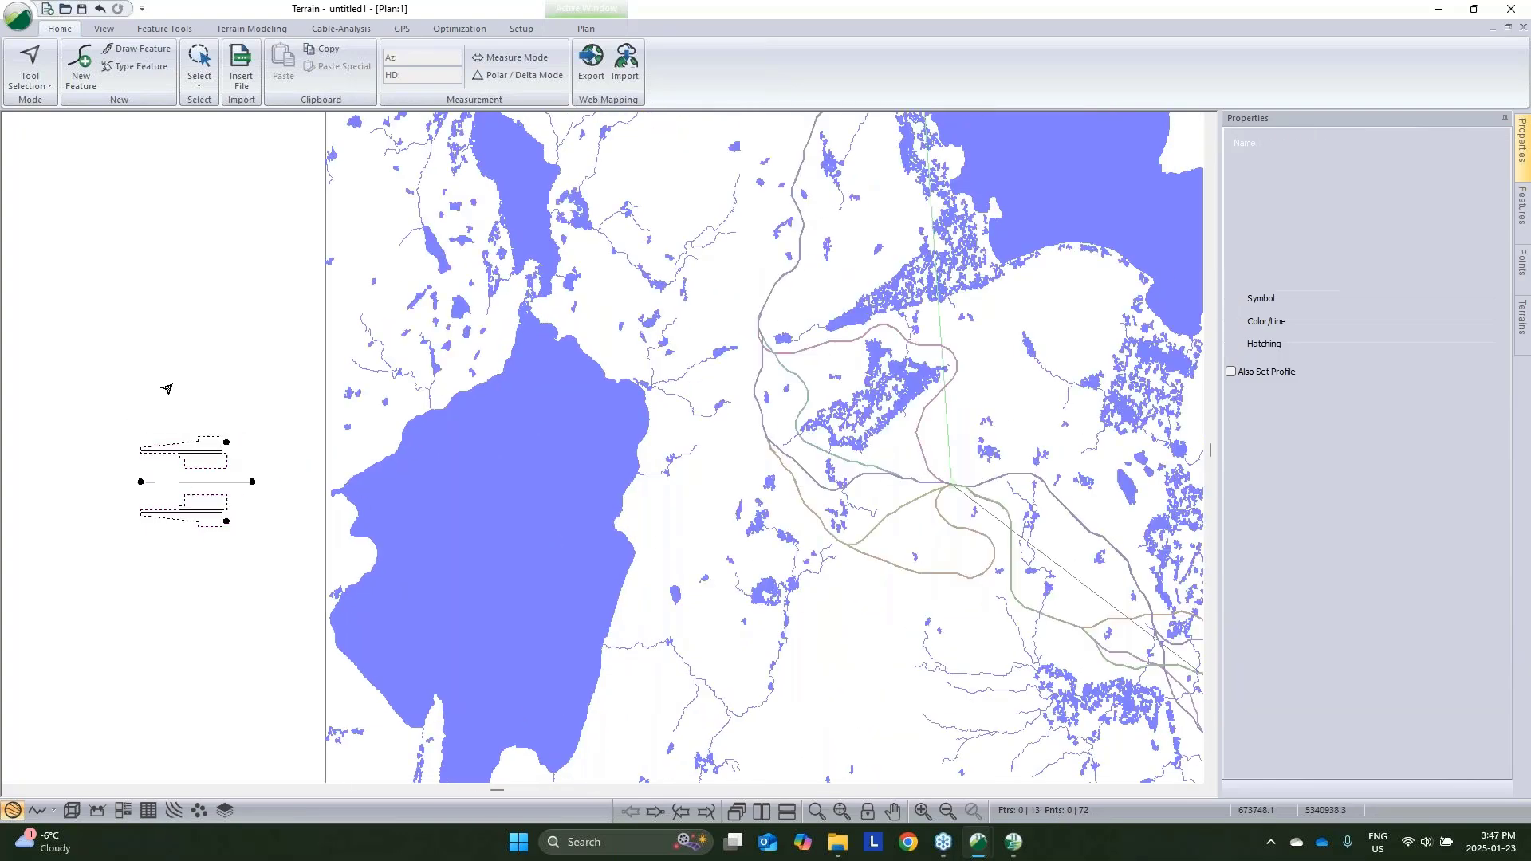
drag(104, 427, 241, 478)
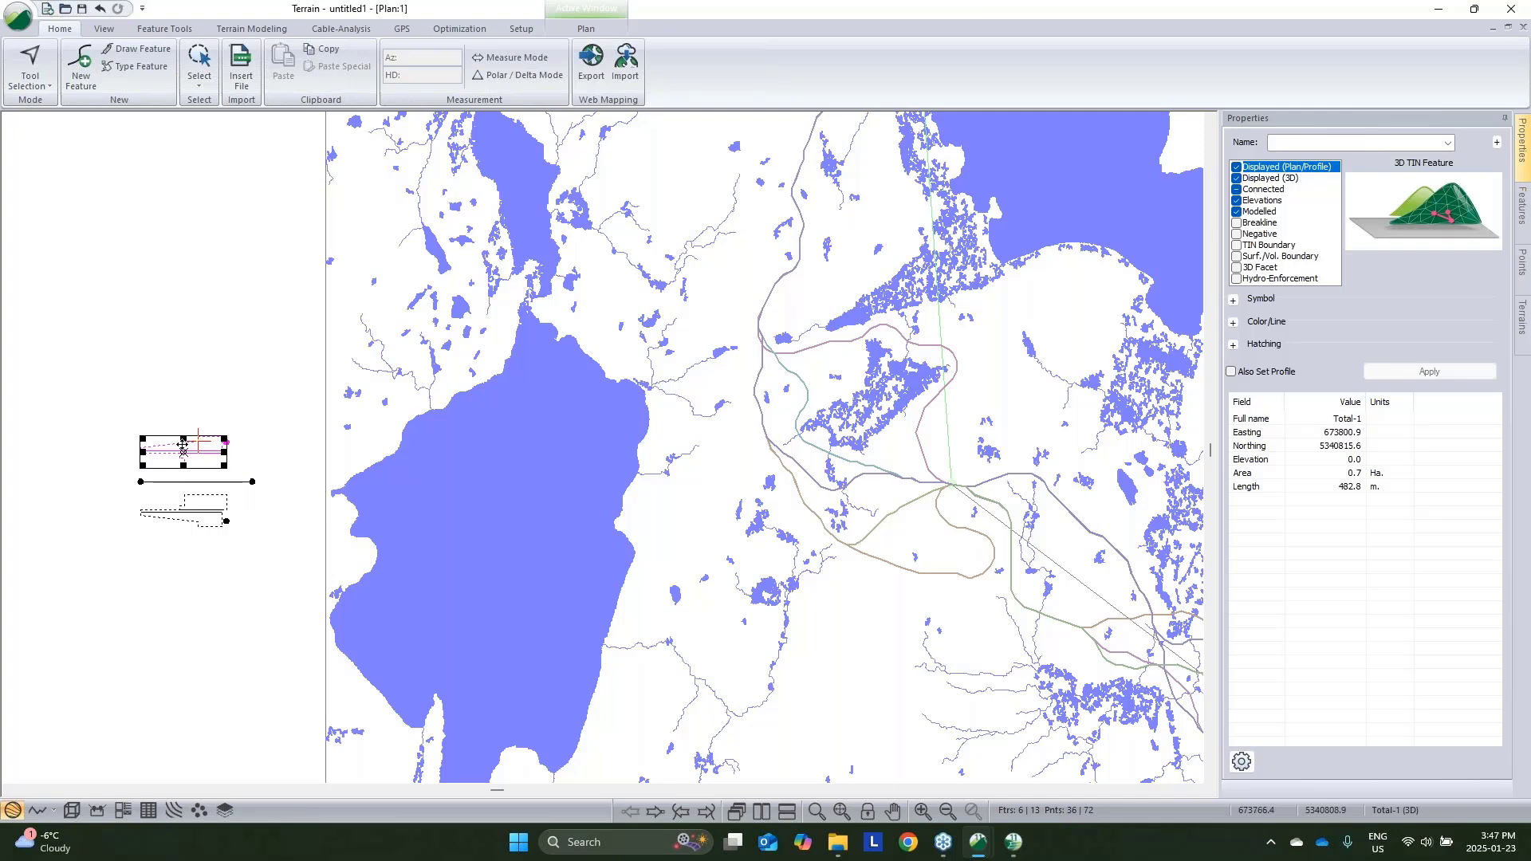
drag(192, 451, 924, 493)
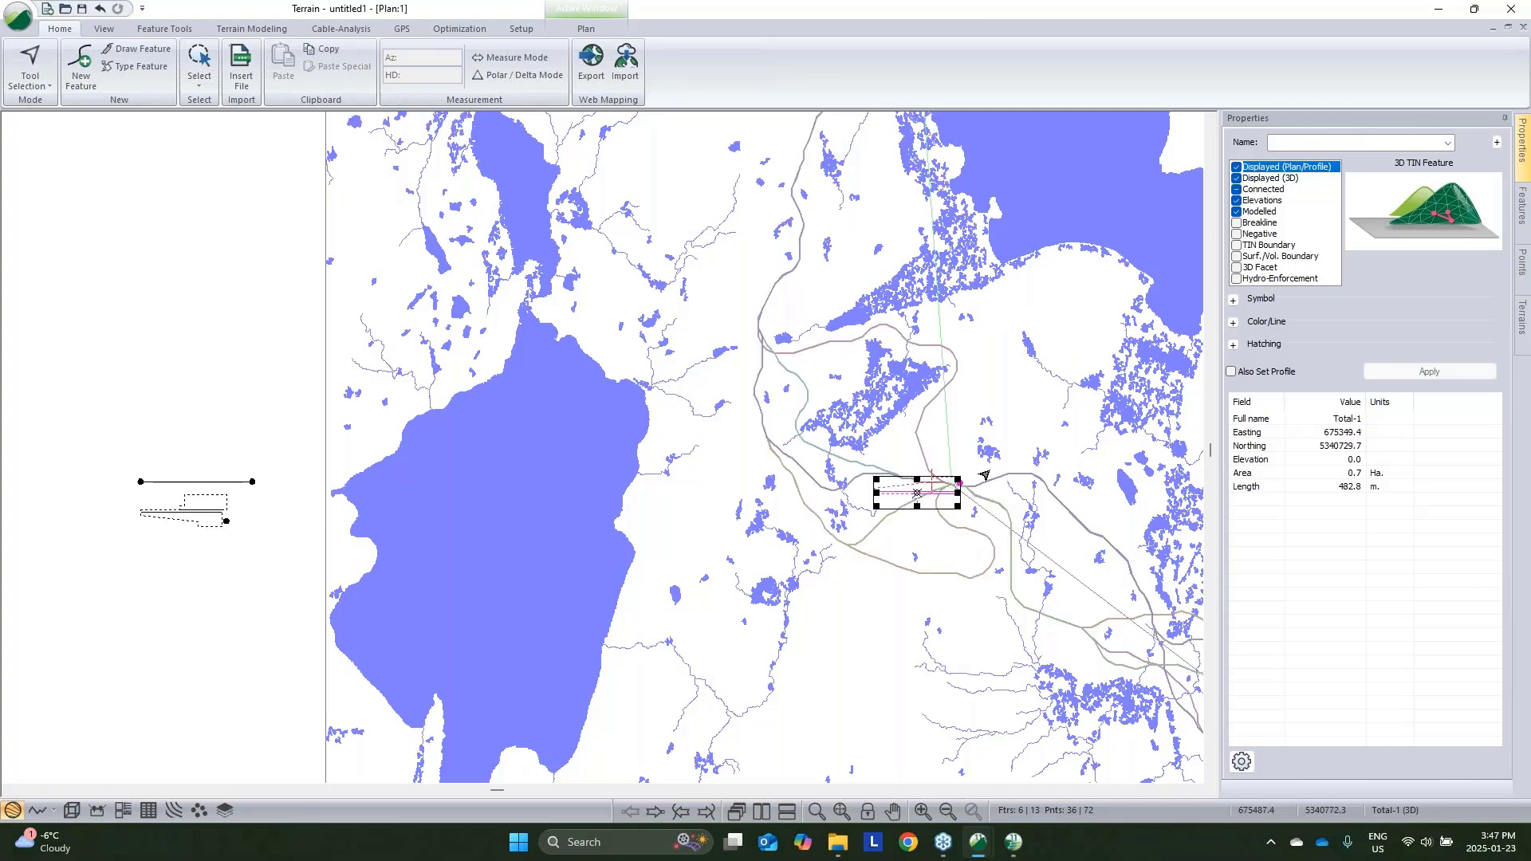
scroll(985, 476, up, 5)
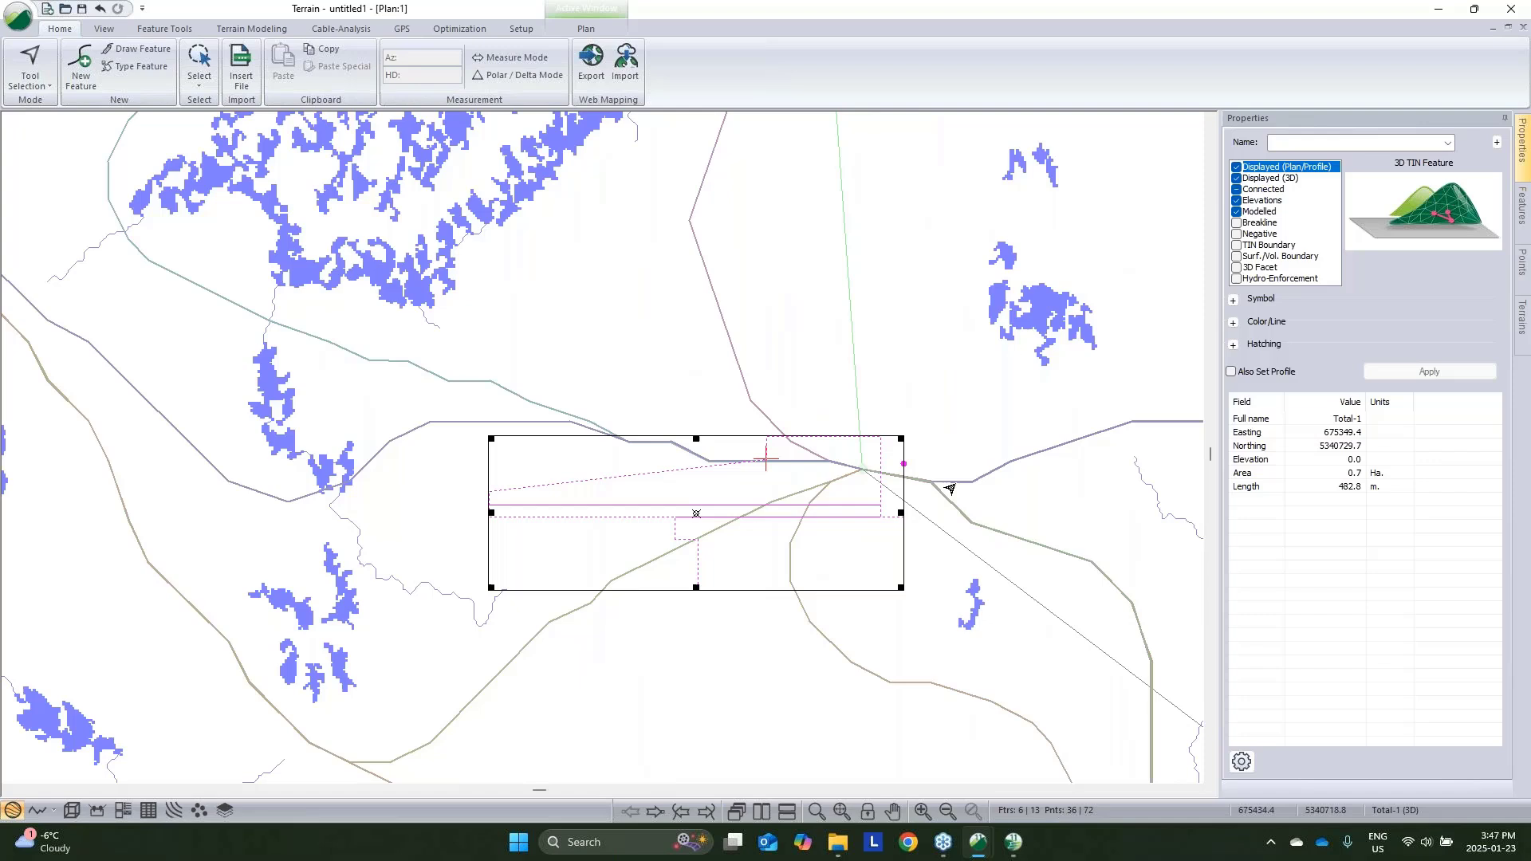
Rotate the pad layout slightly clockwise and nudge it closer to the turbine location
click(142, 29)
click(249, 59)
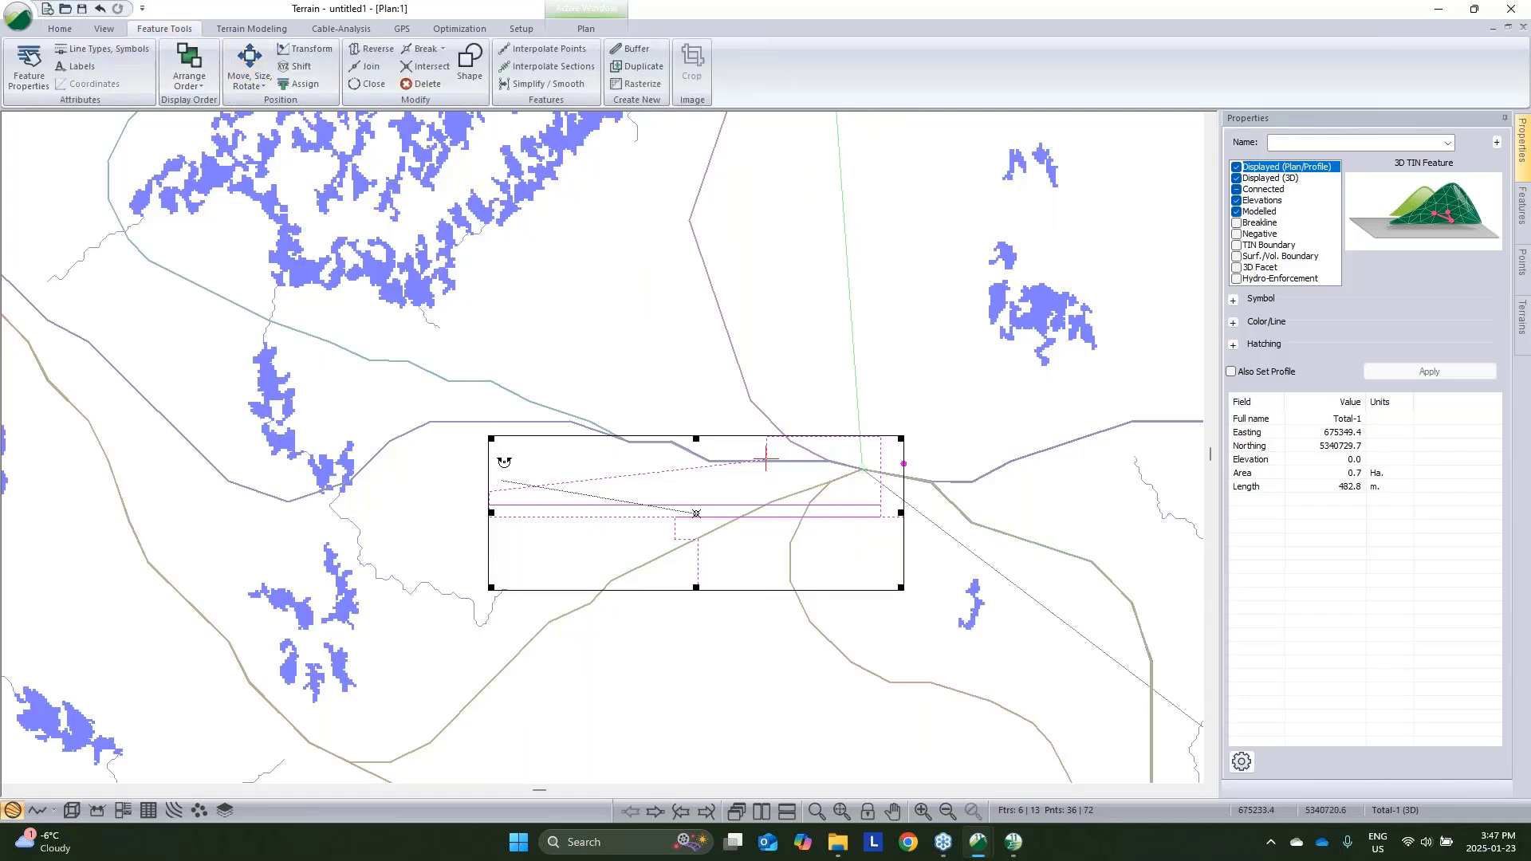
drag(504, 463, 568, 502)
drag(696, 538, 671, 519)
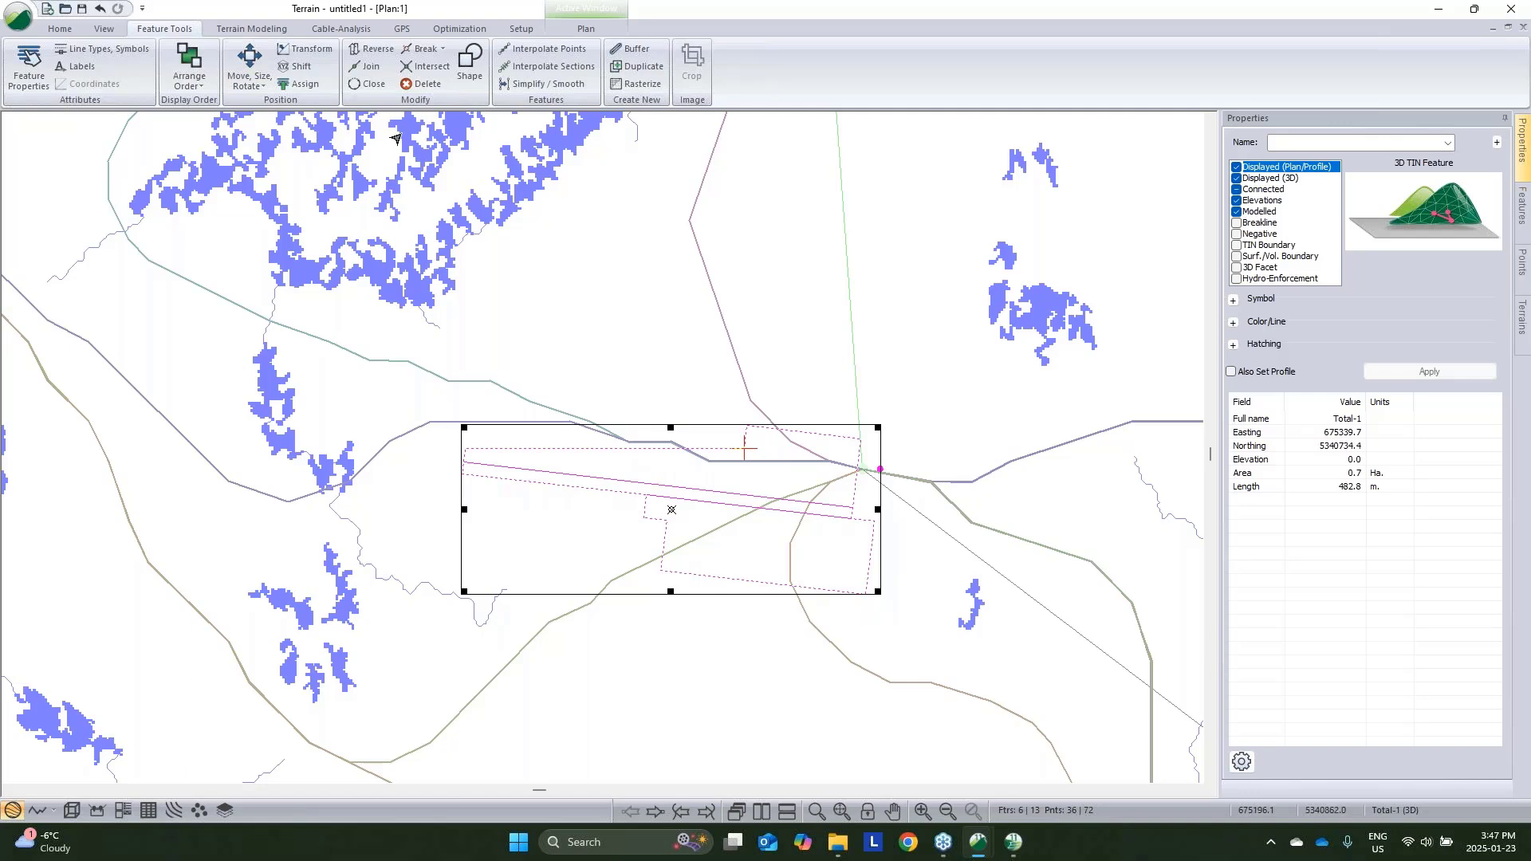
Move the pad layout by a vector from its turbine point to the turbine location at the road junction
click(254, 83)
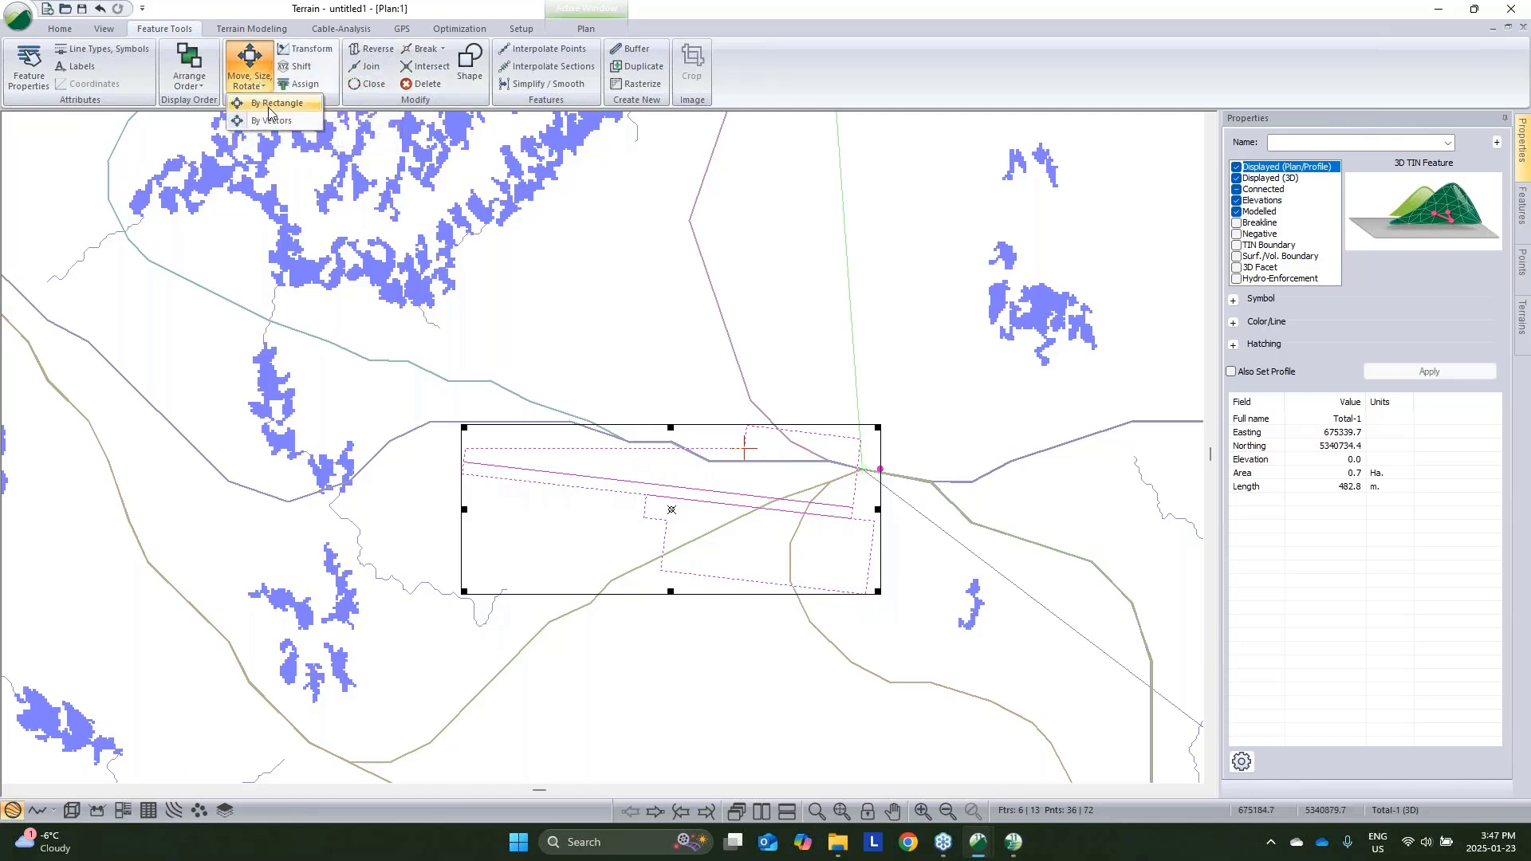
click(271, 120)
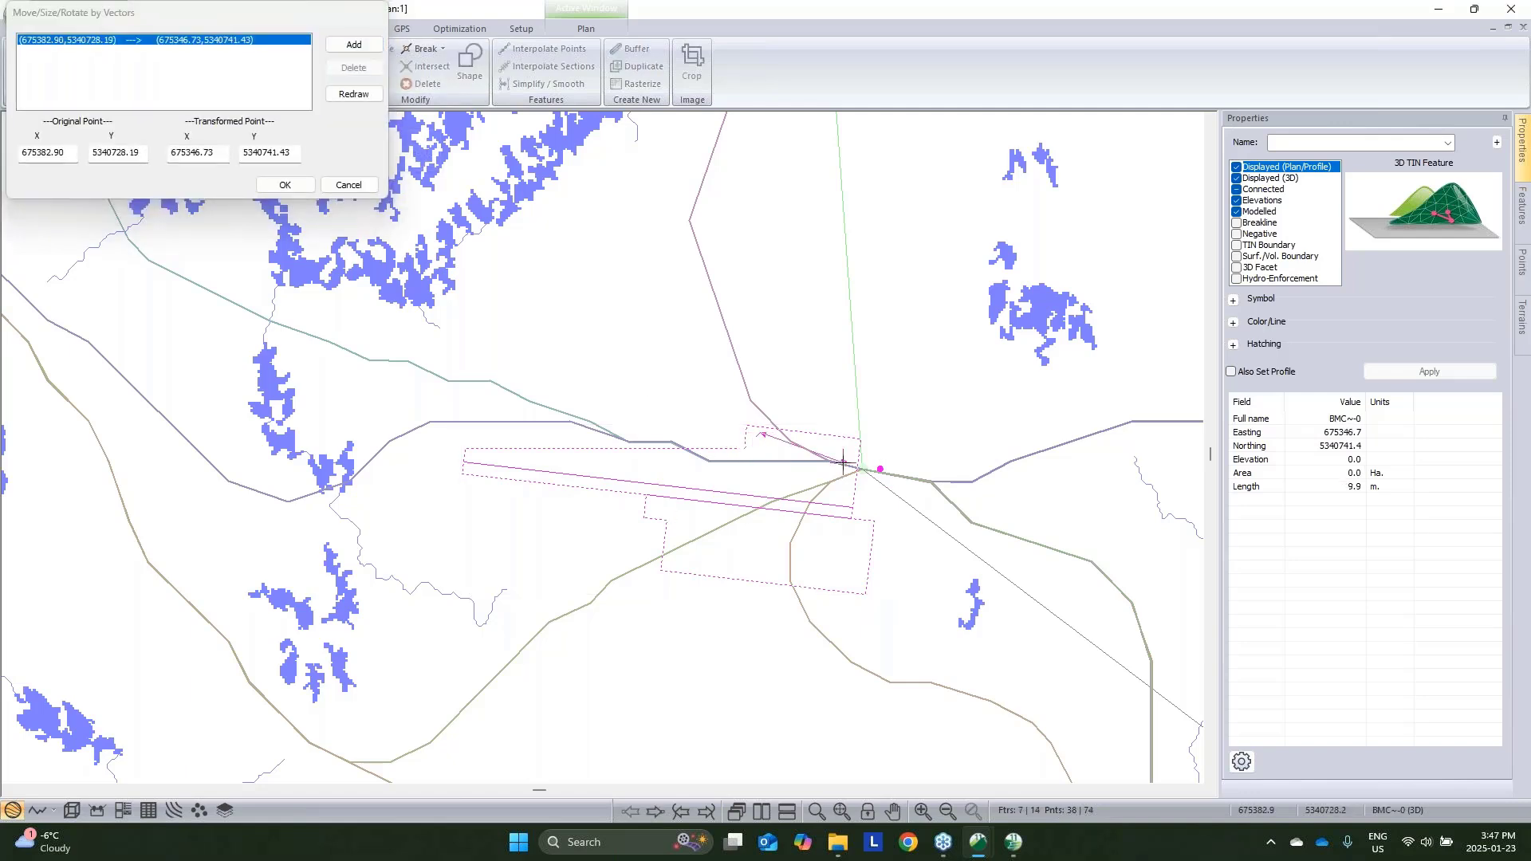
click(881, 470)
click(865, 471)
click(285, 184)
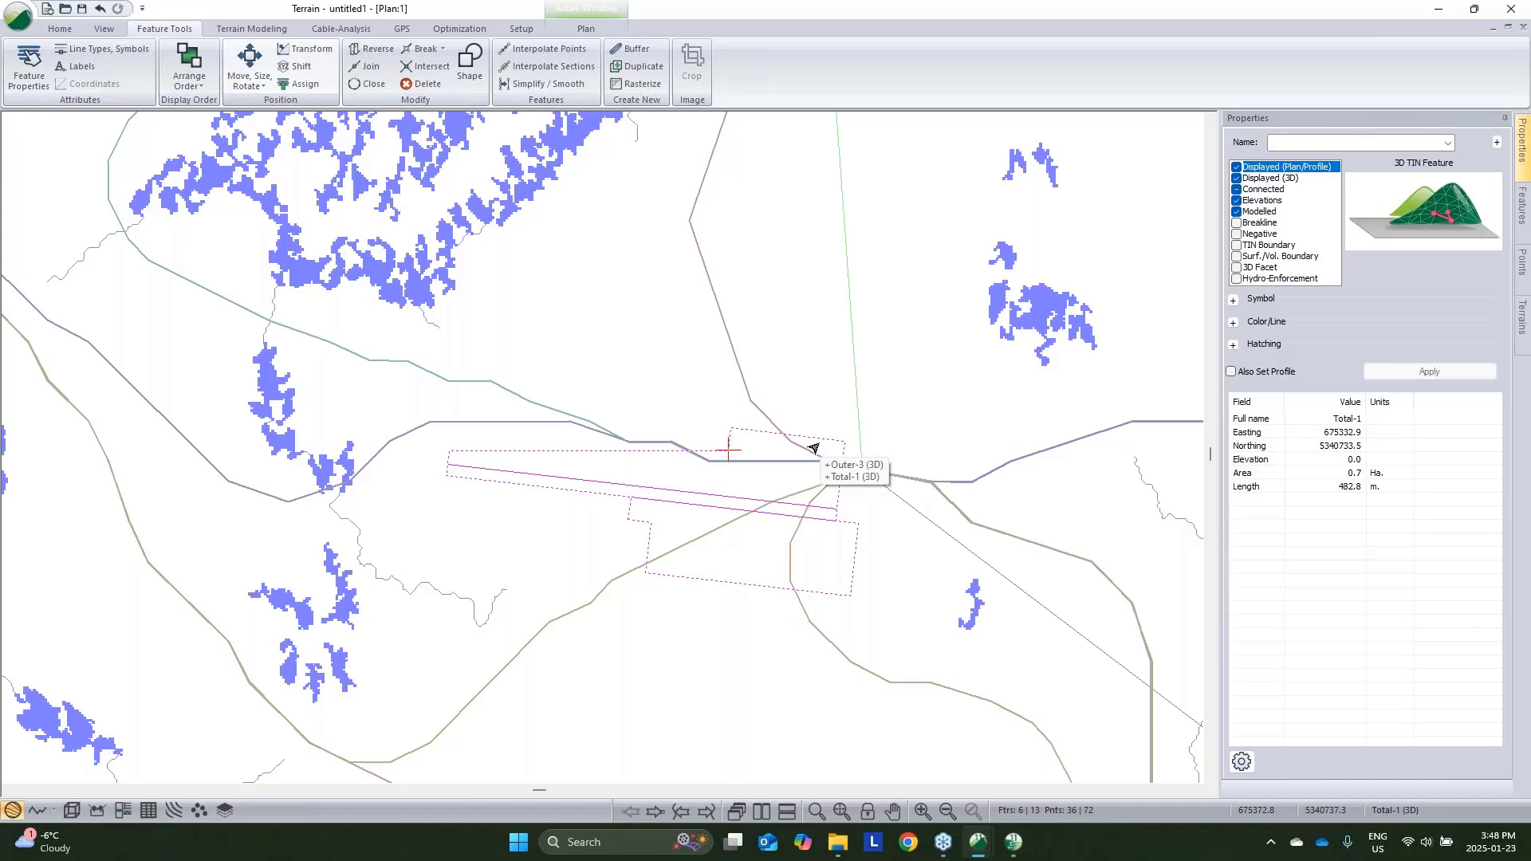
Check the pad against the terrain in 3D and shift its features to elevation 488
click(71, 812)
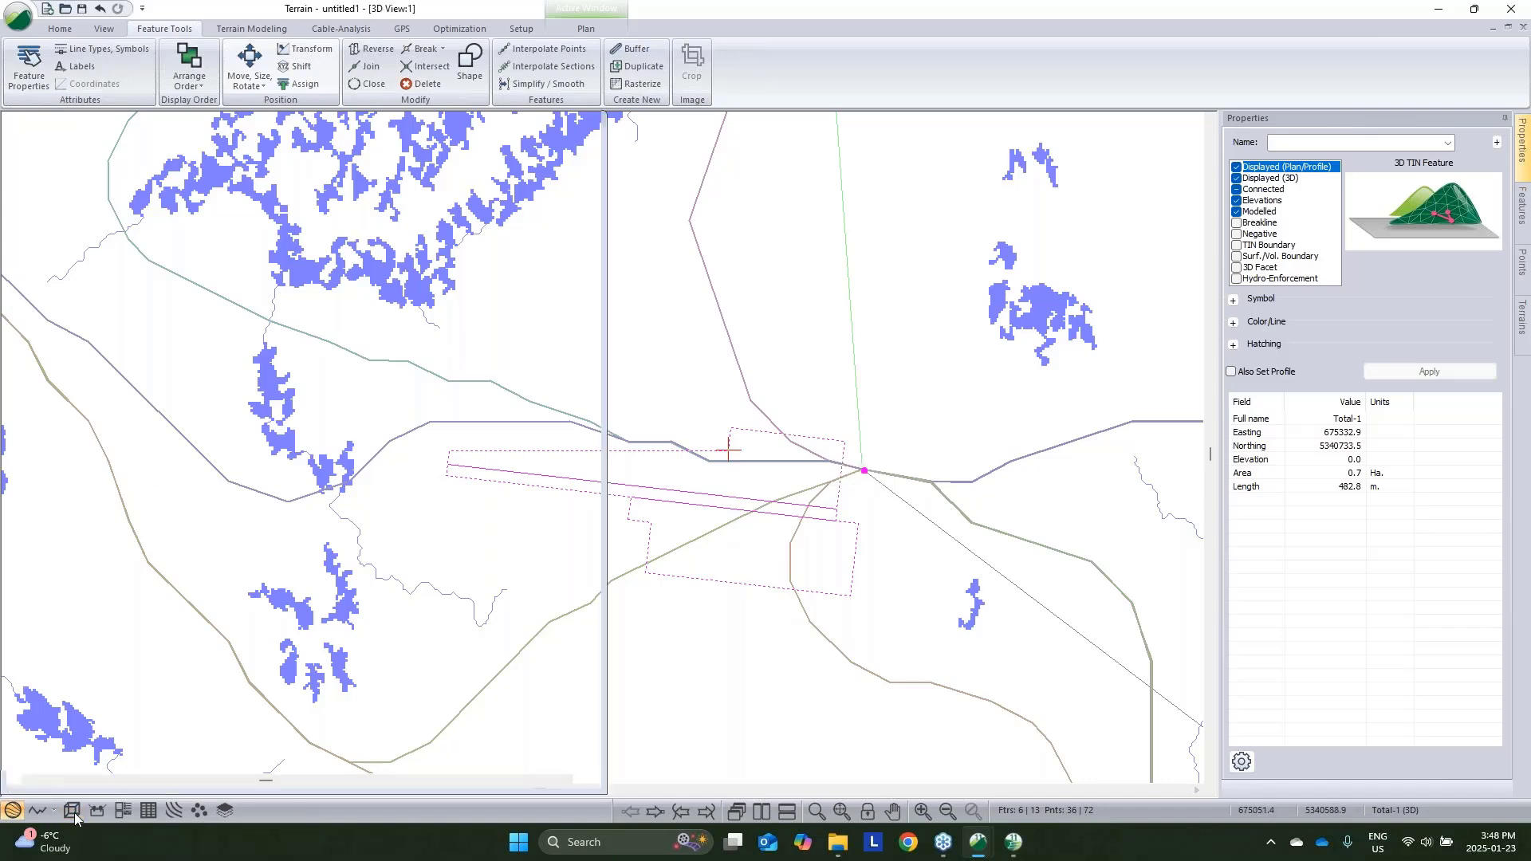
scroll(715, 379, down, 3)
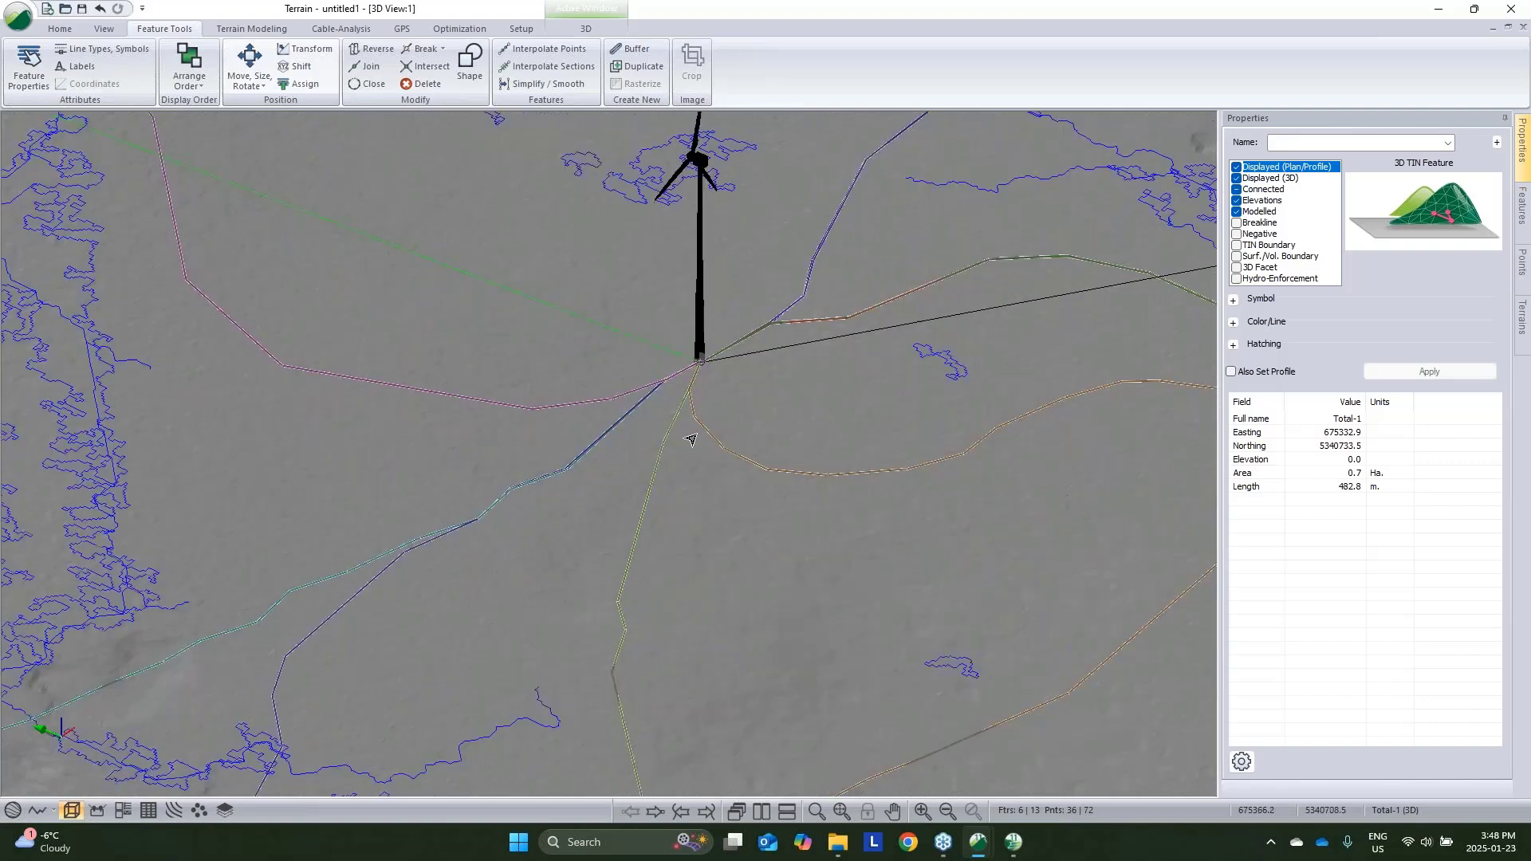
drag(691, 437, 825, 411)
click(12, 811)
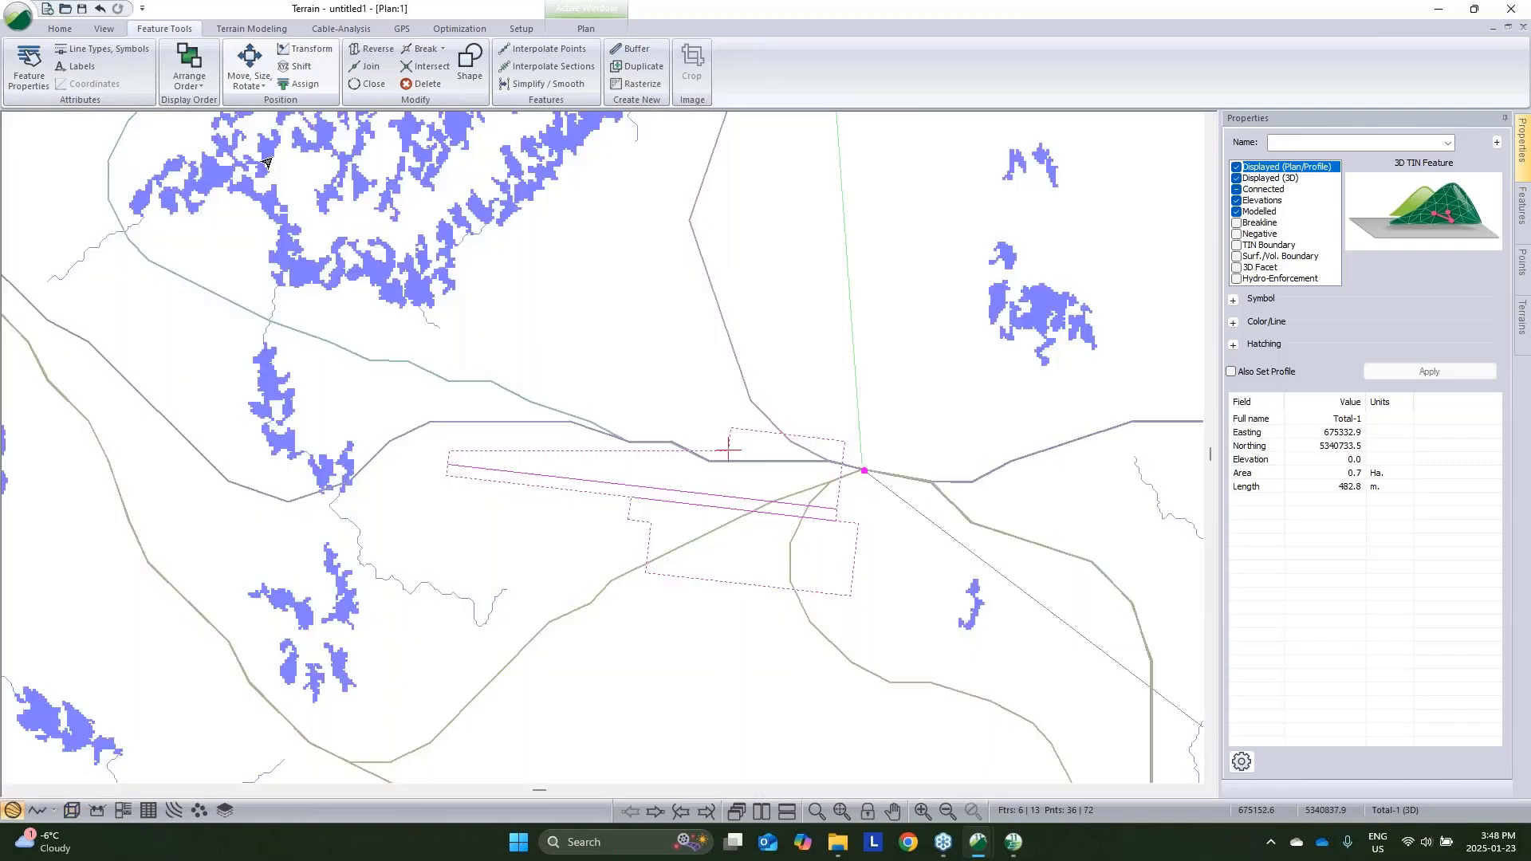
click(298, 67)
key(Tab)
key(Tab)
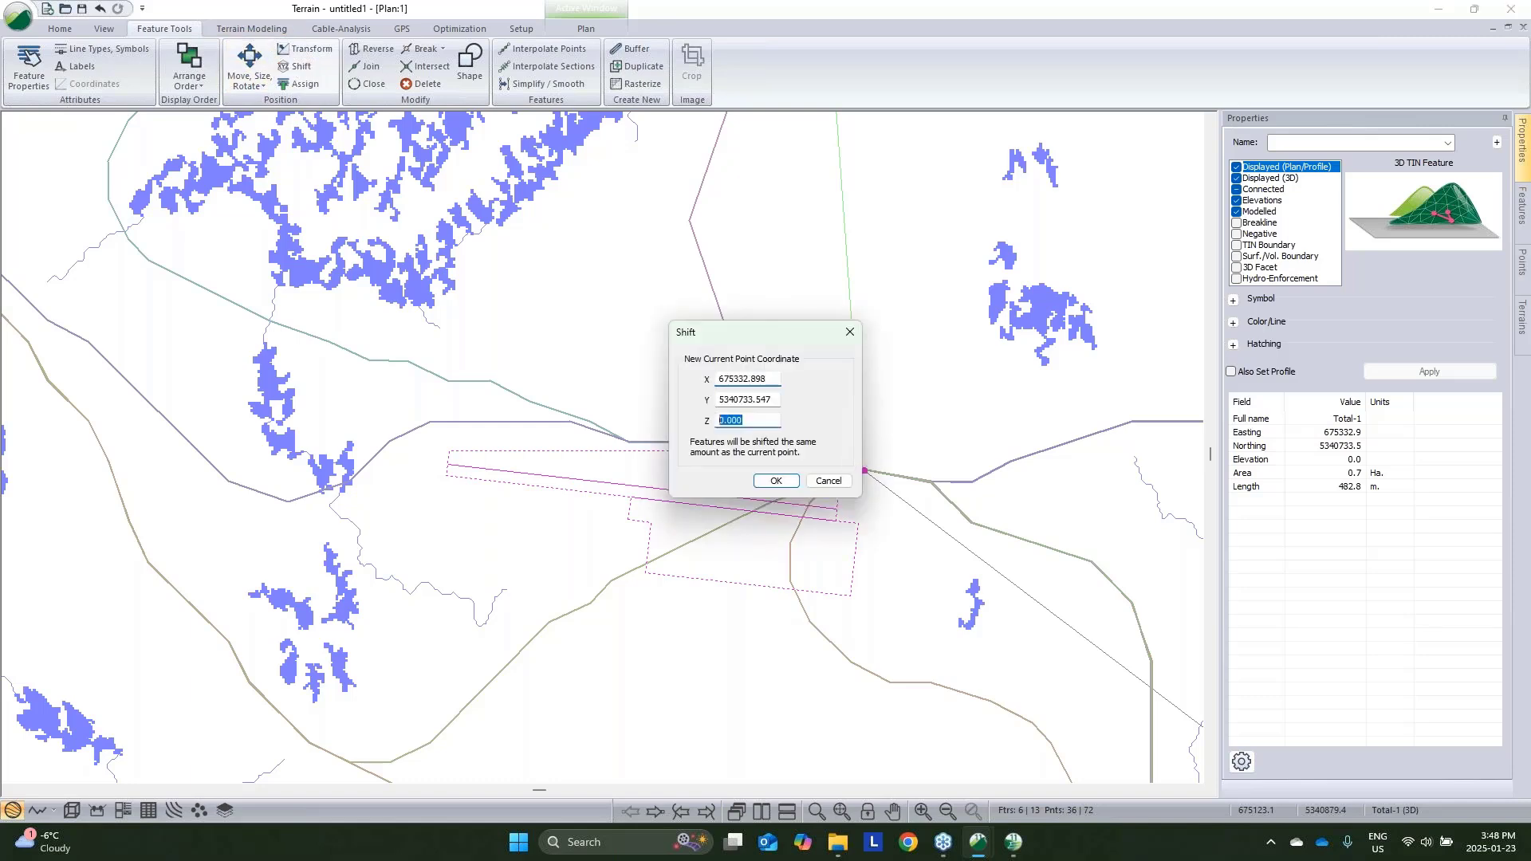
text(488)
click(775, 481)
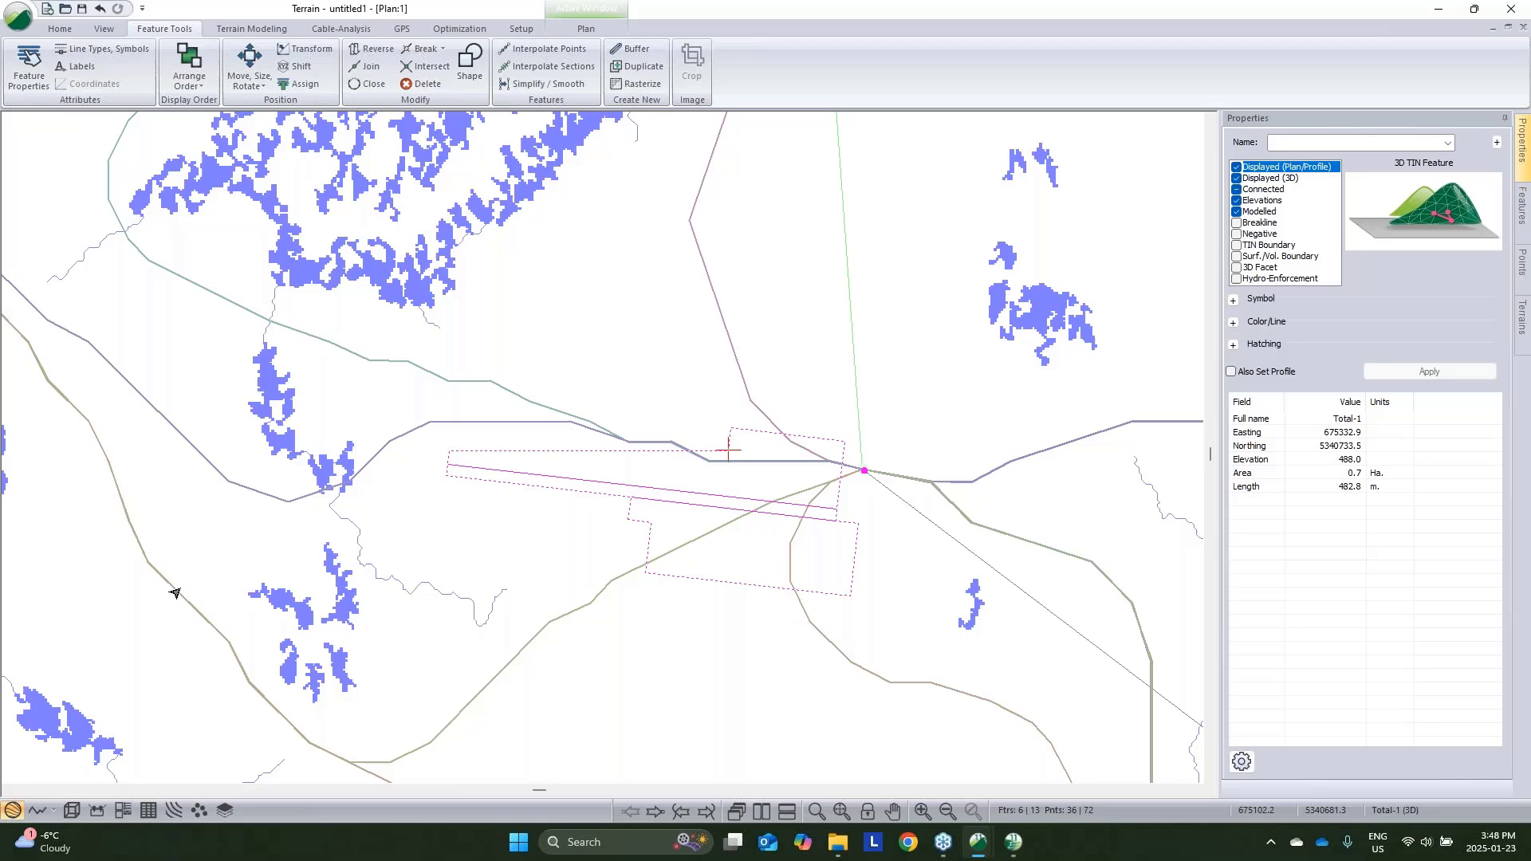
Shift the pad features to elevation 492 and inspect them against the terrain surface in 3D
click(72, 810)
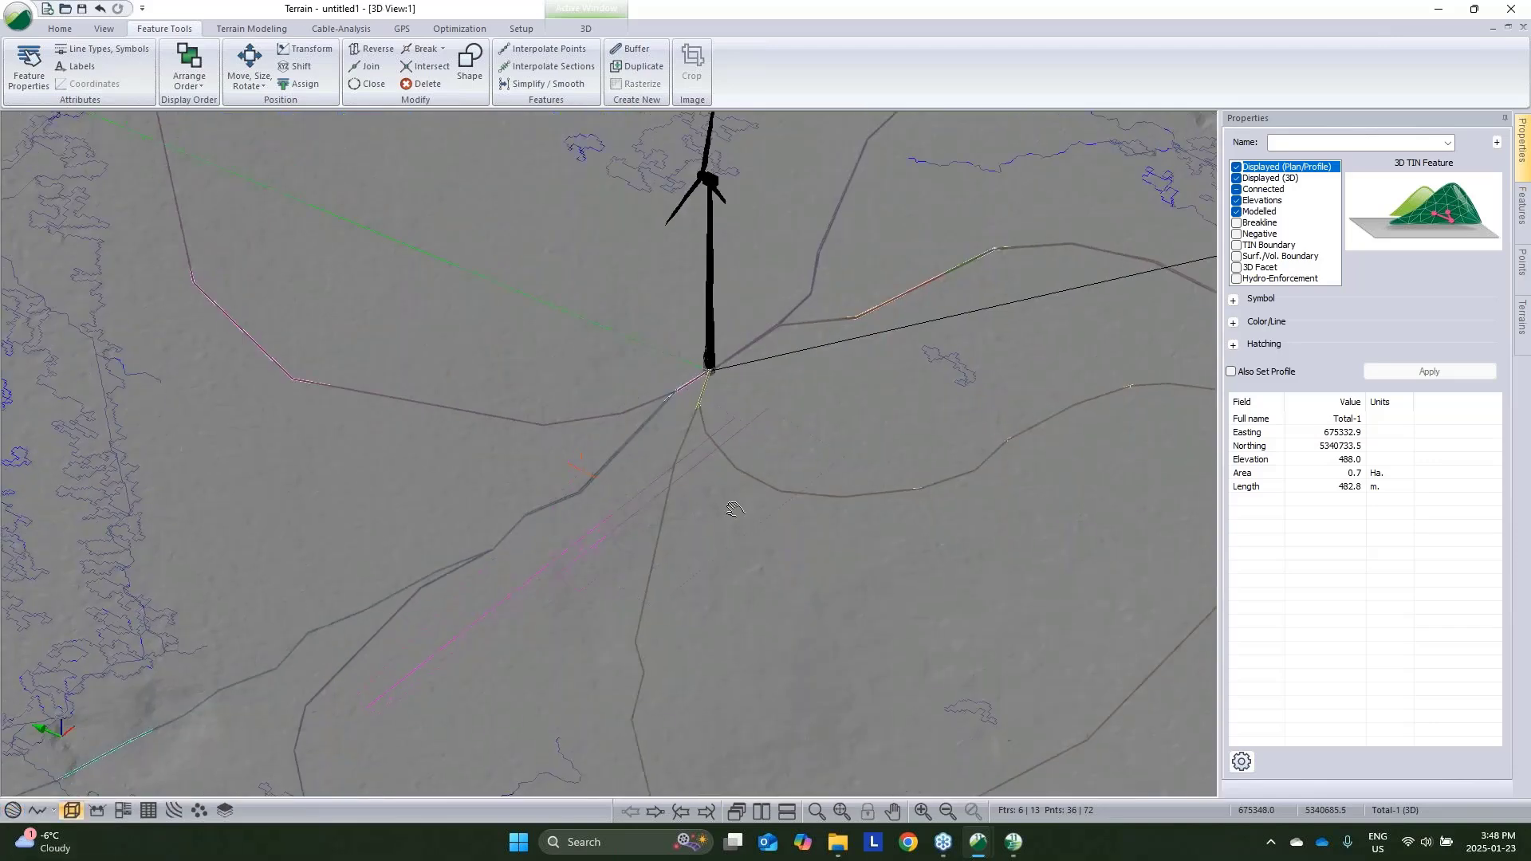
drag(735, 509, 550, 417)
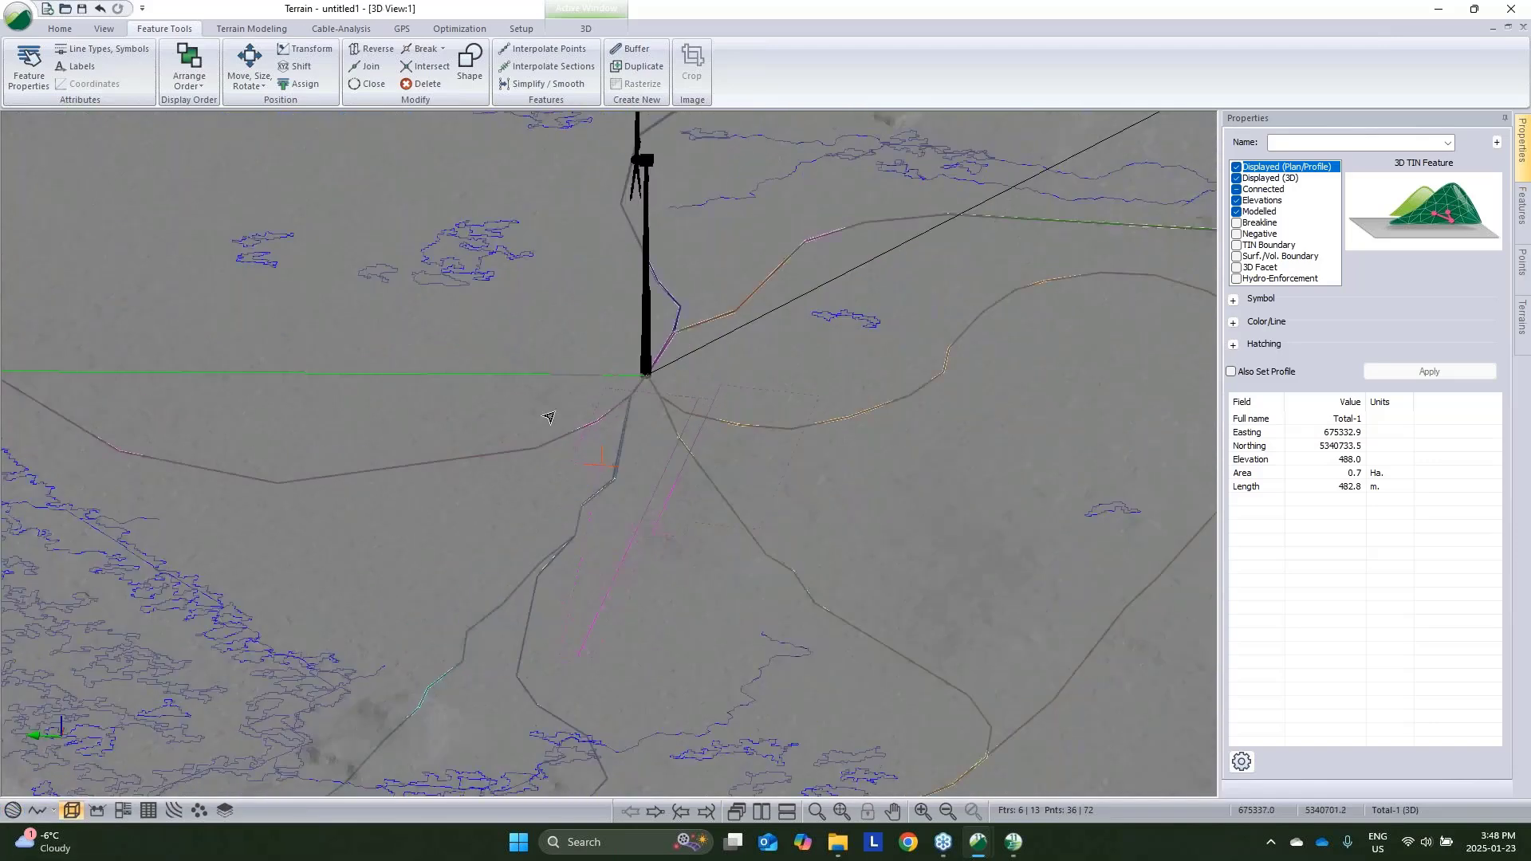
click(301, 66)
drag(754, 421, 729, 422)
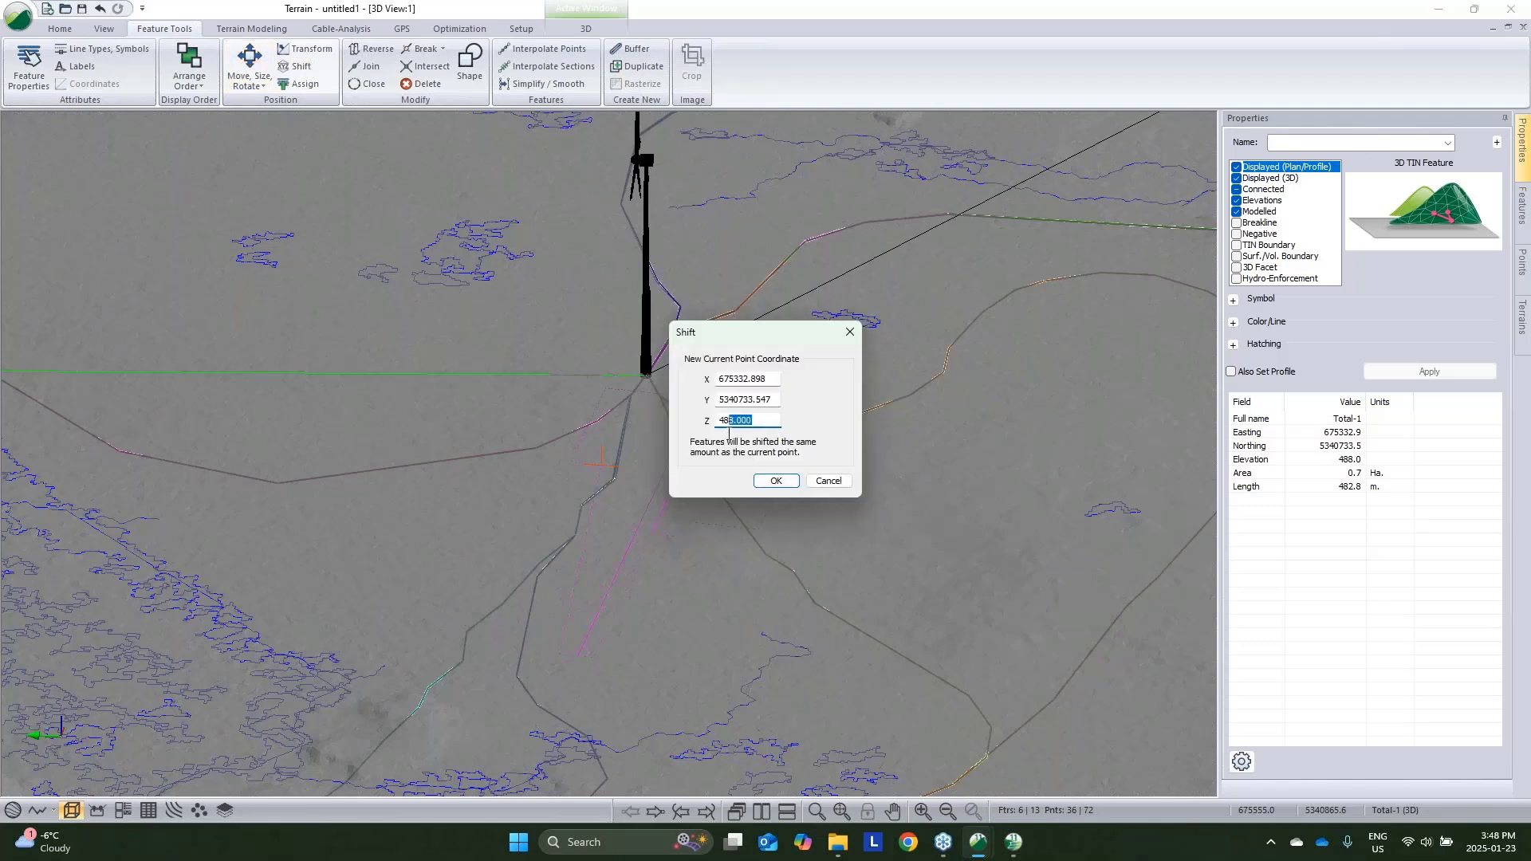
text(92)
click(774, 482)
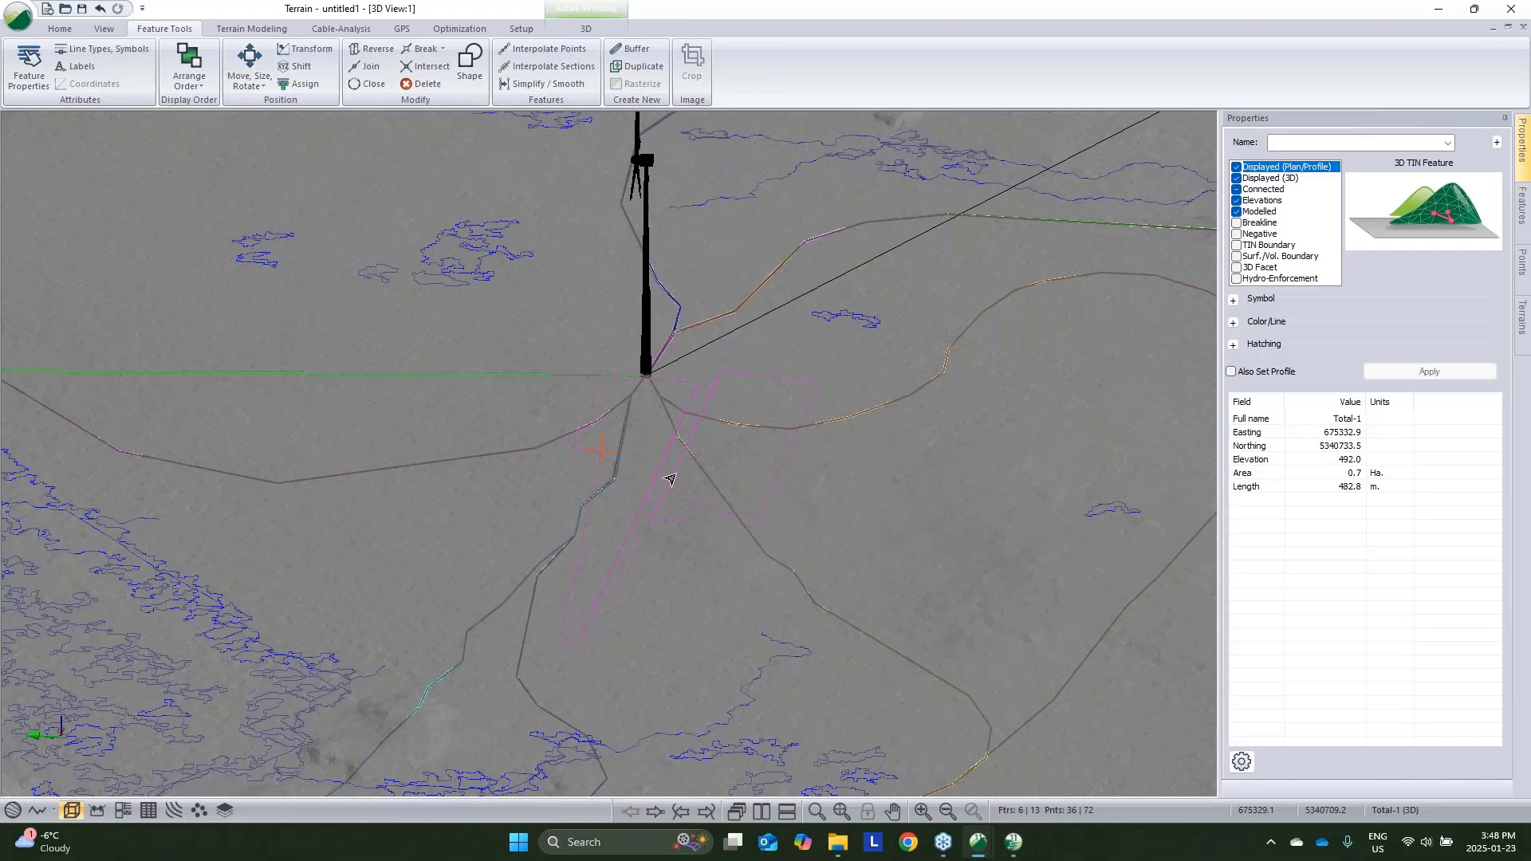
middle_drag(670, 480, 842, 547)
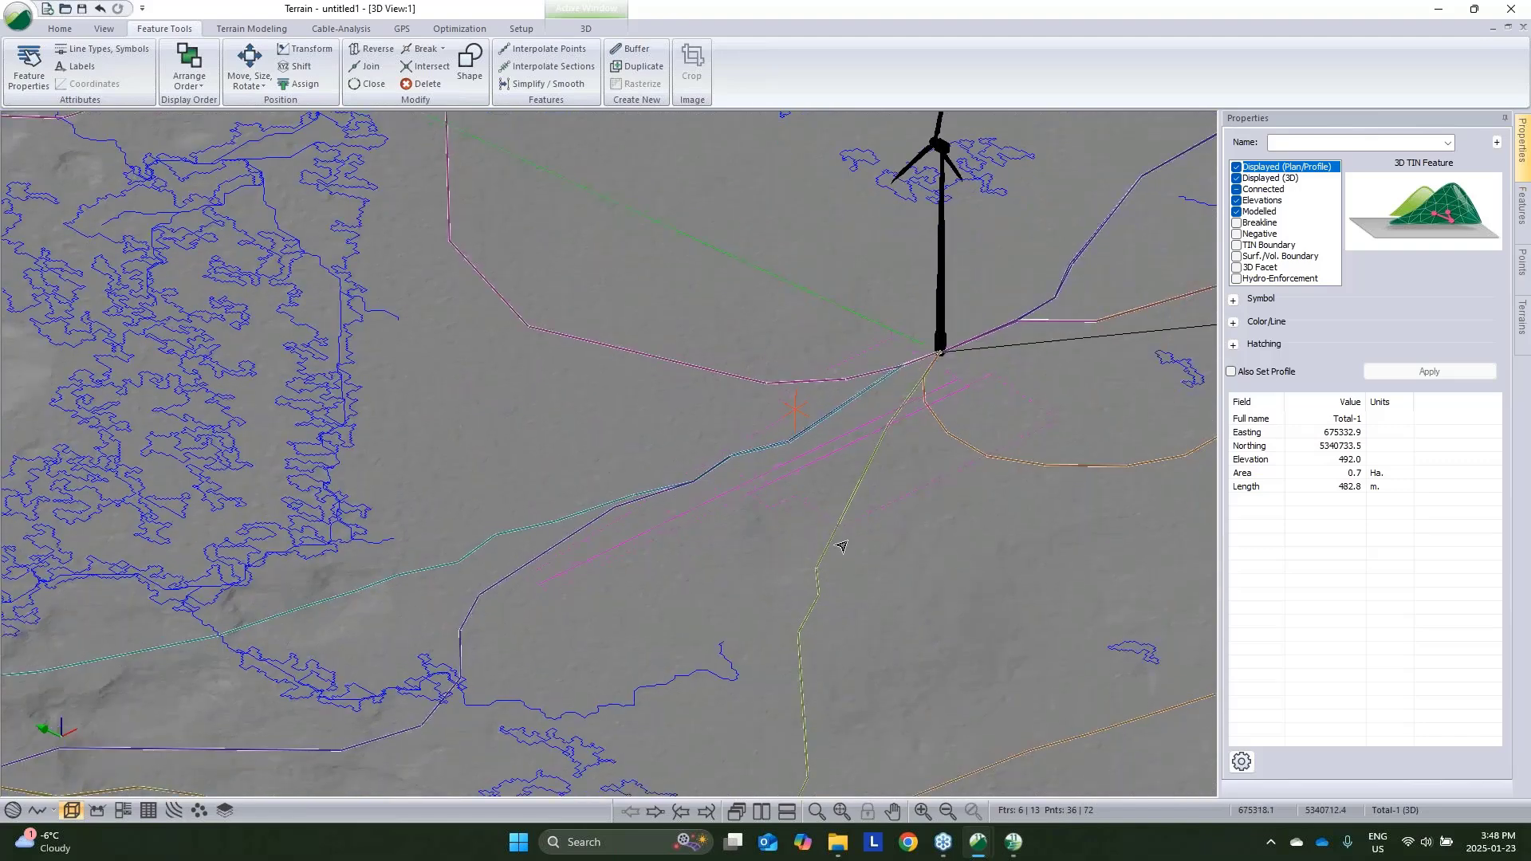
Rotate the pad in plan to follow the road running southwest, and reposition its turbine point at the road junction
click(12, 810)
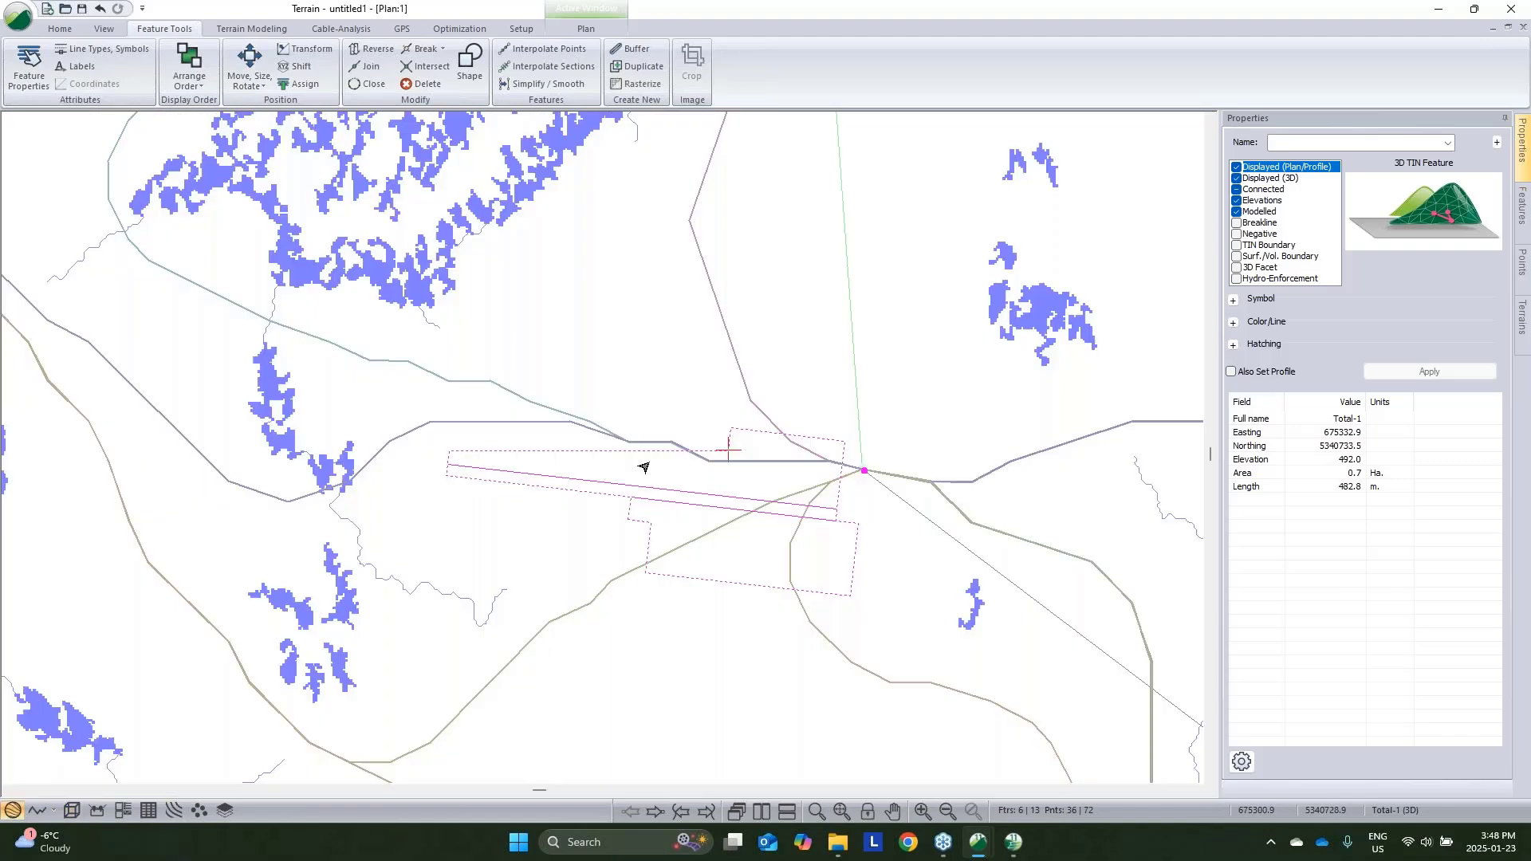
click(498, 469)
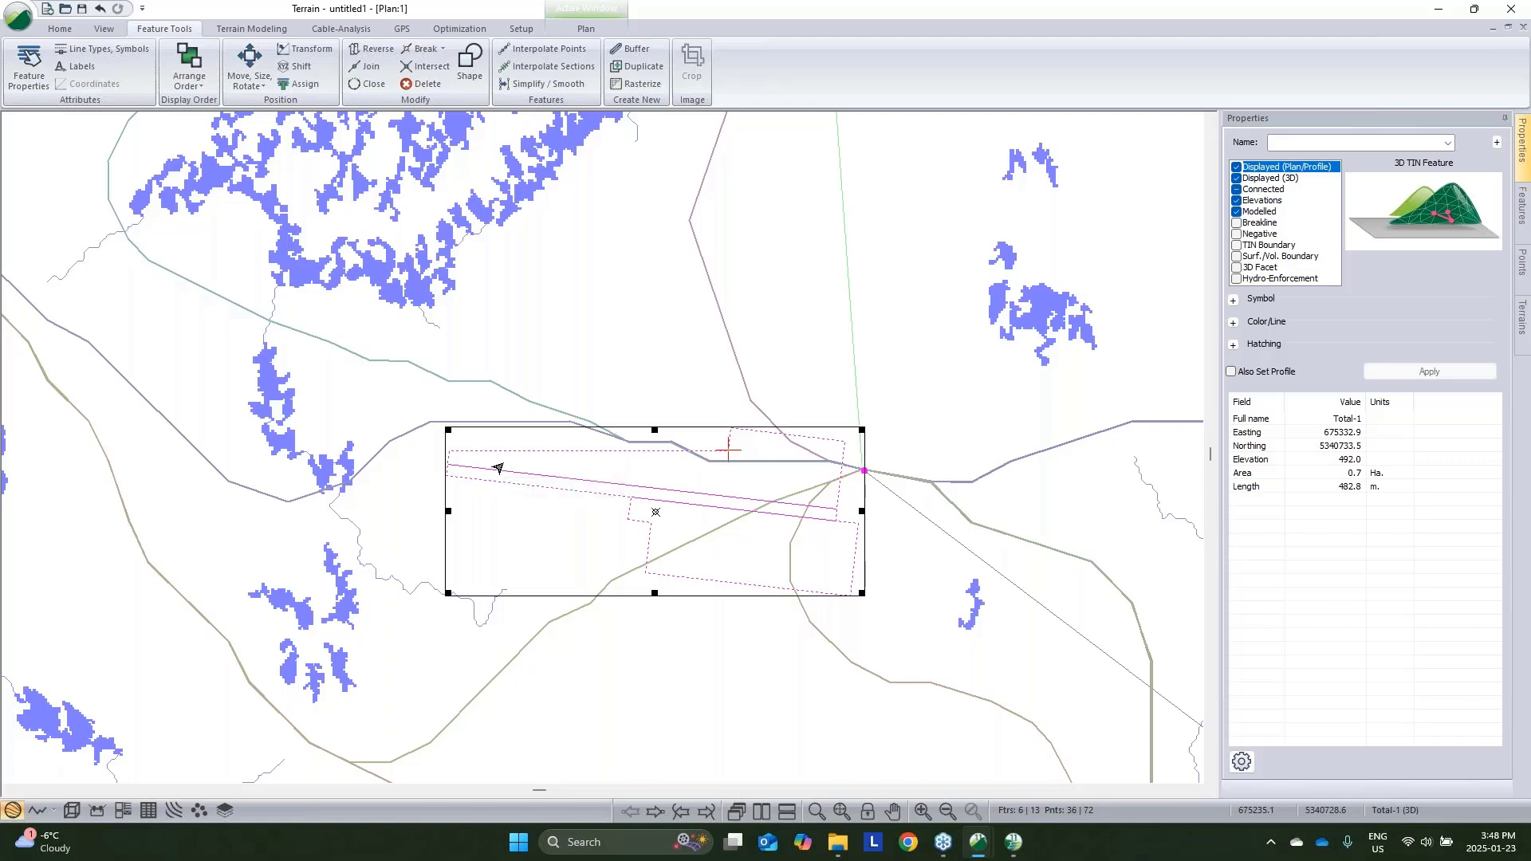
drag(459, 462, 560, 567)
drag(688, 463, 793, 547)
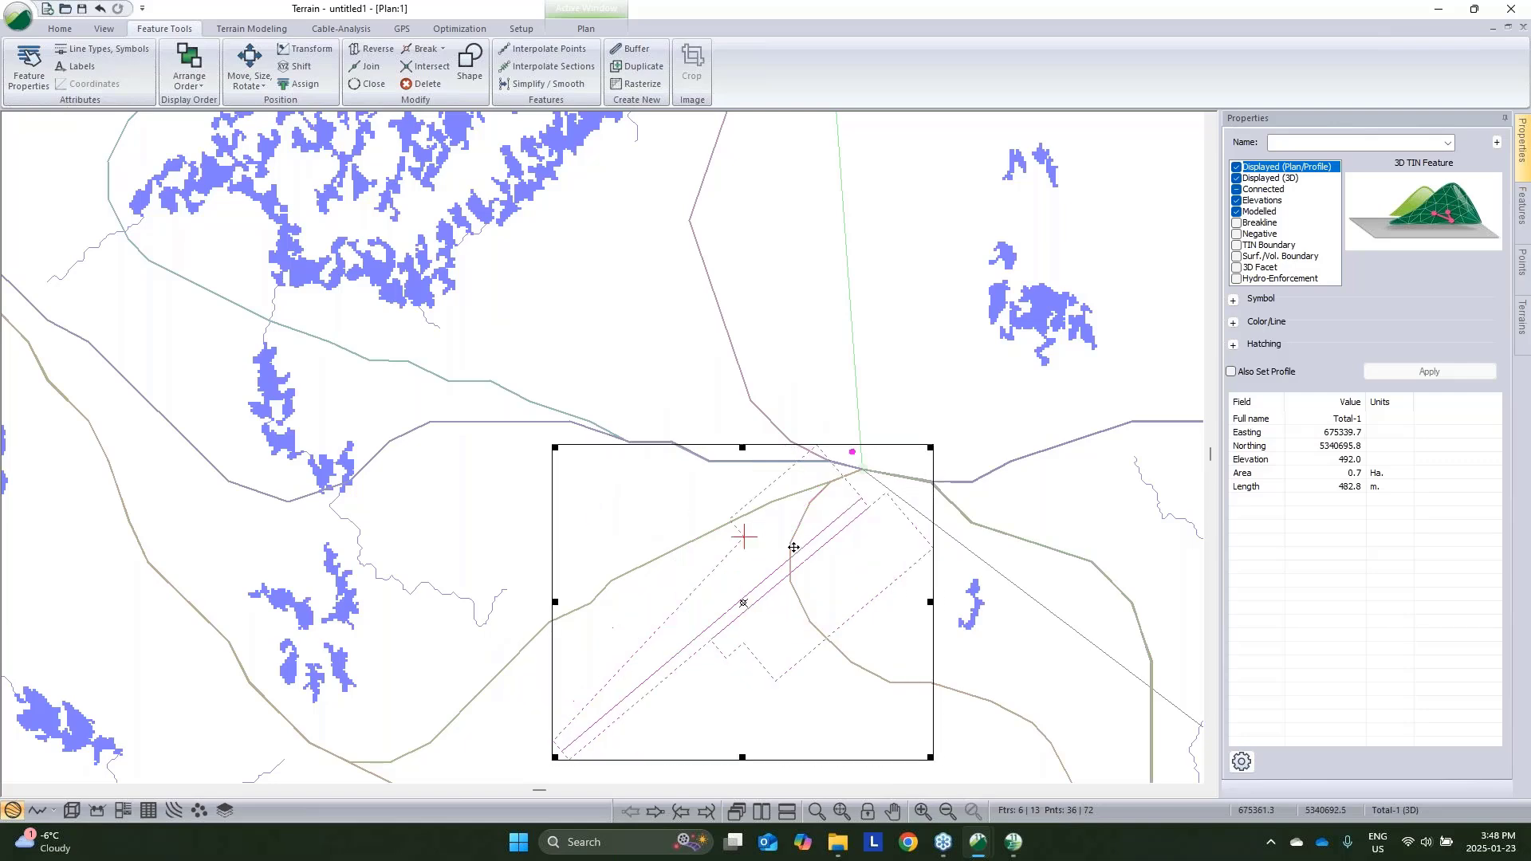
drag(628, 742, 608, 710)
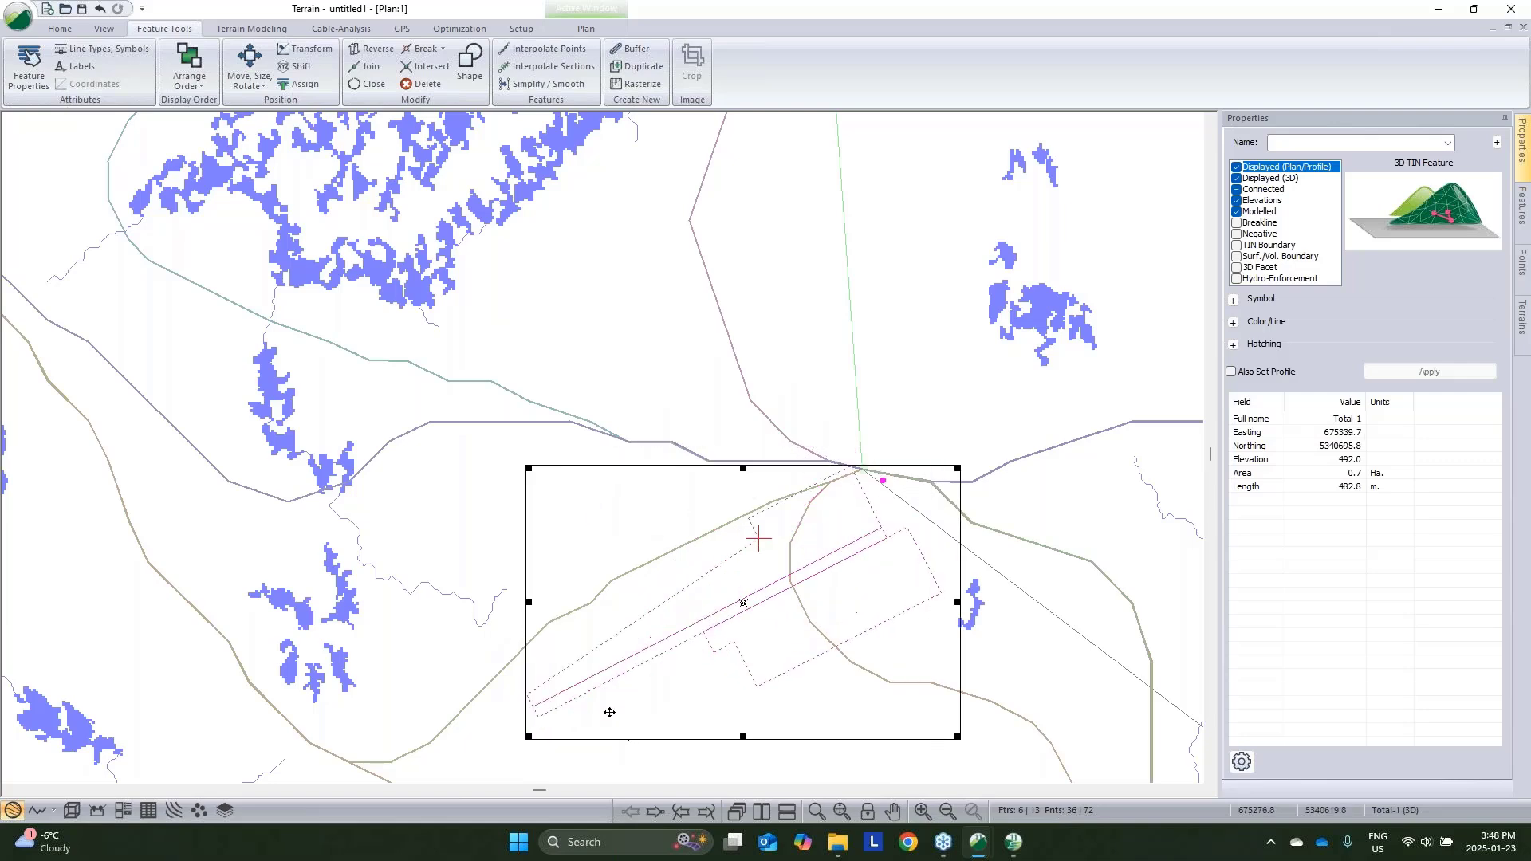
drag(777, 573, 777, 570)
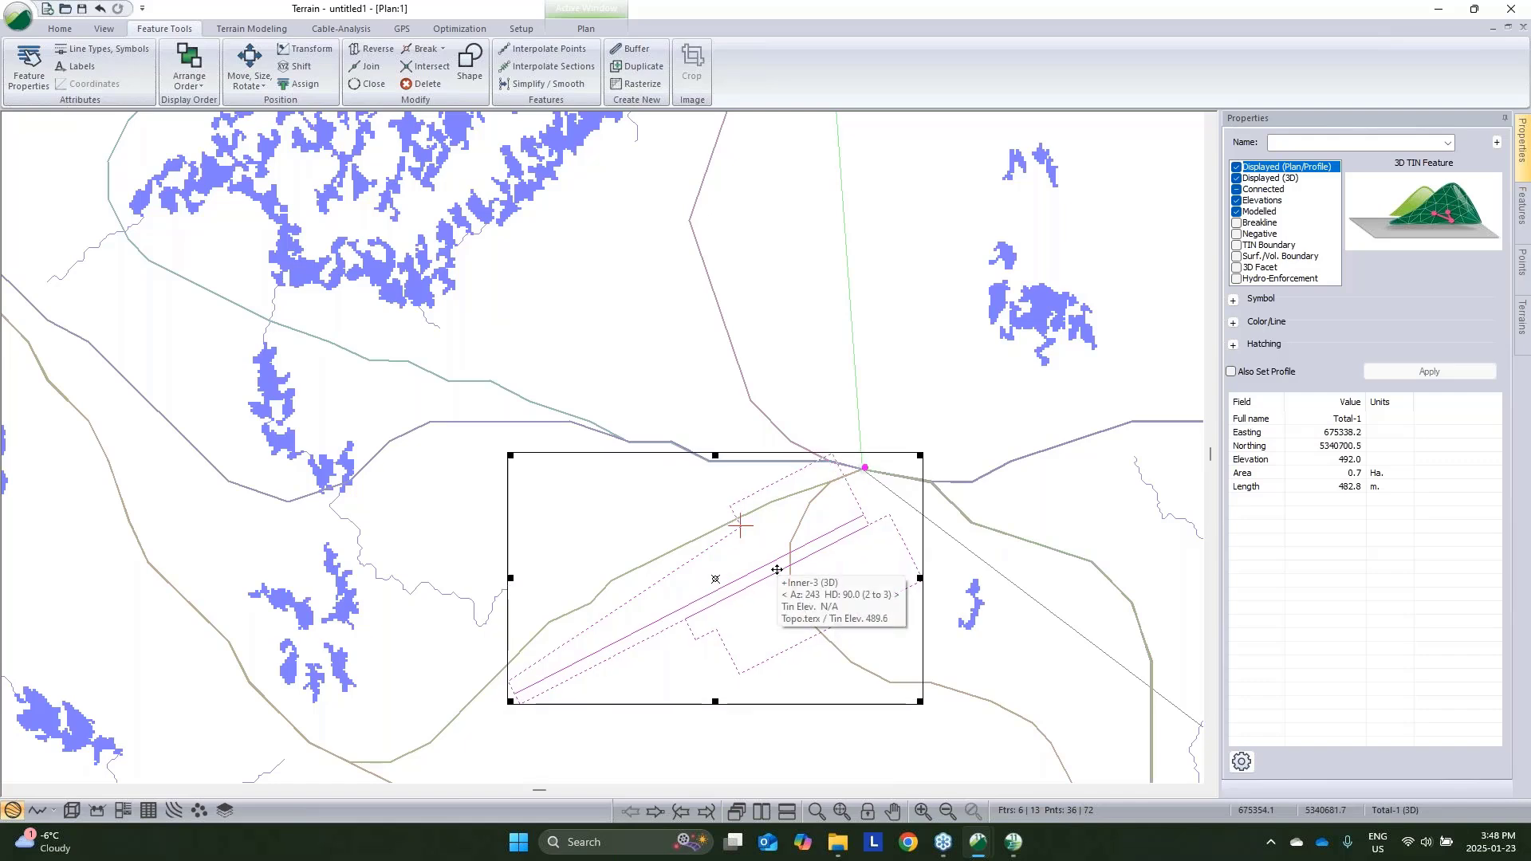
click(896, 511)
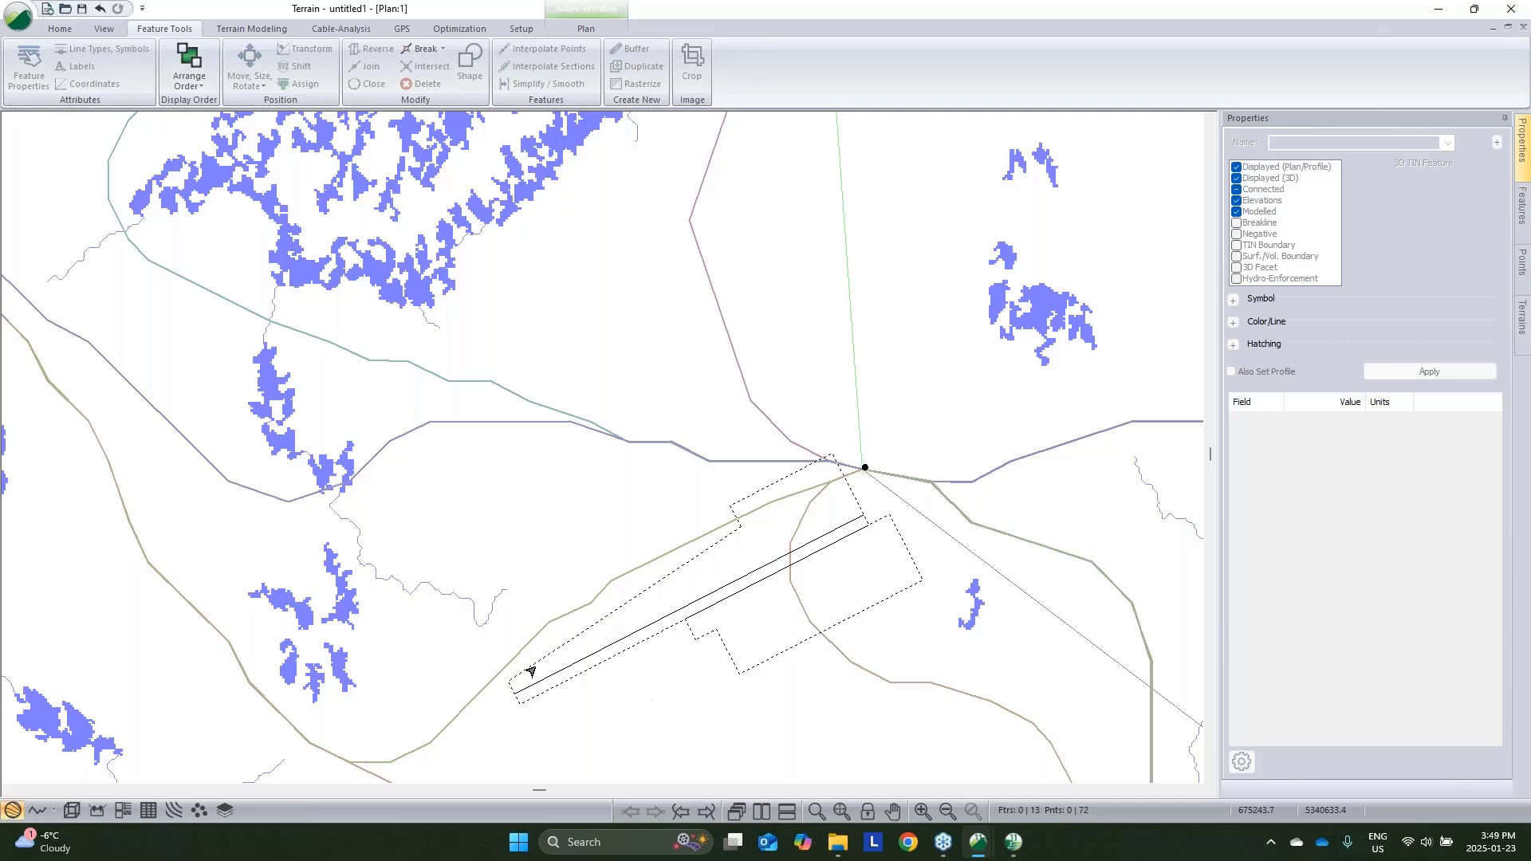
Delete the pad's two inner lines and its full-perimeter Total outline, keeping the partial pad edges
middle_drag(772, 567, 780, 502)
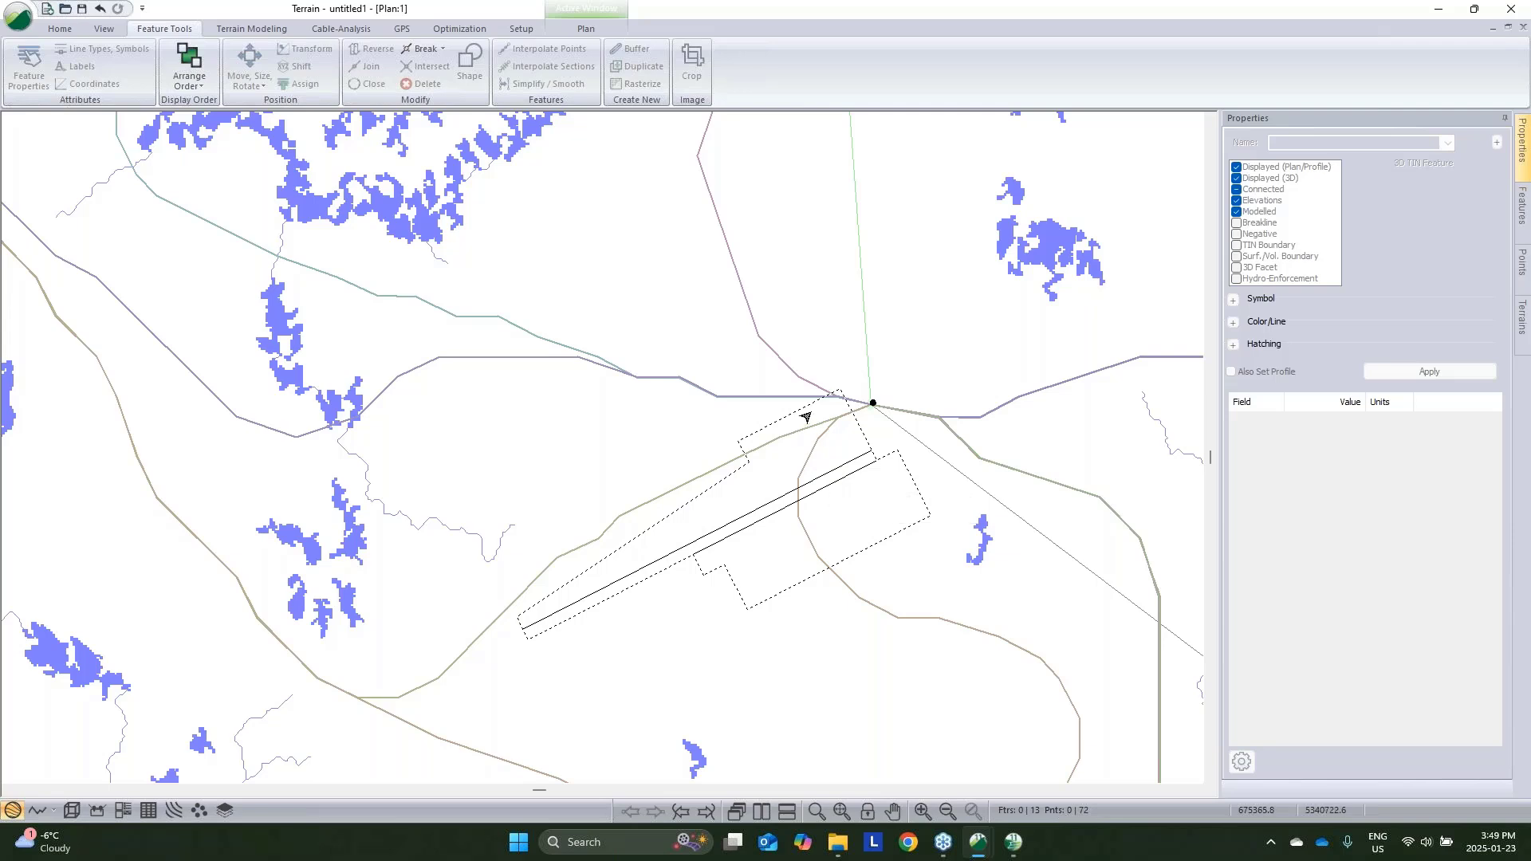
click(782, 479)
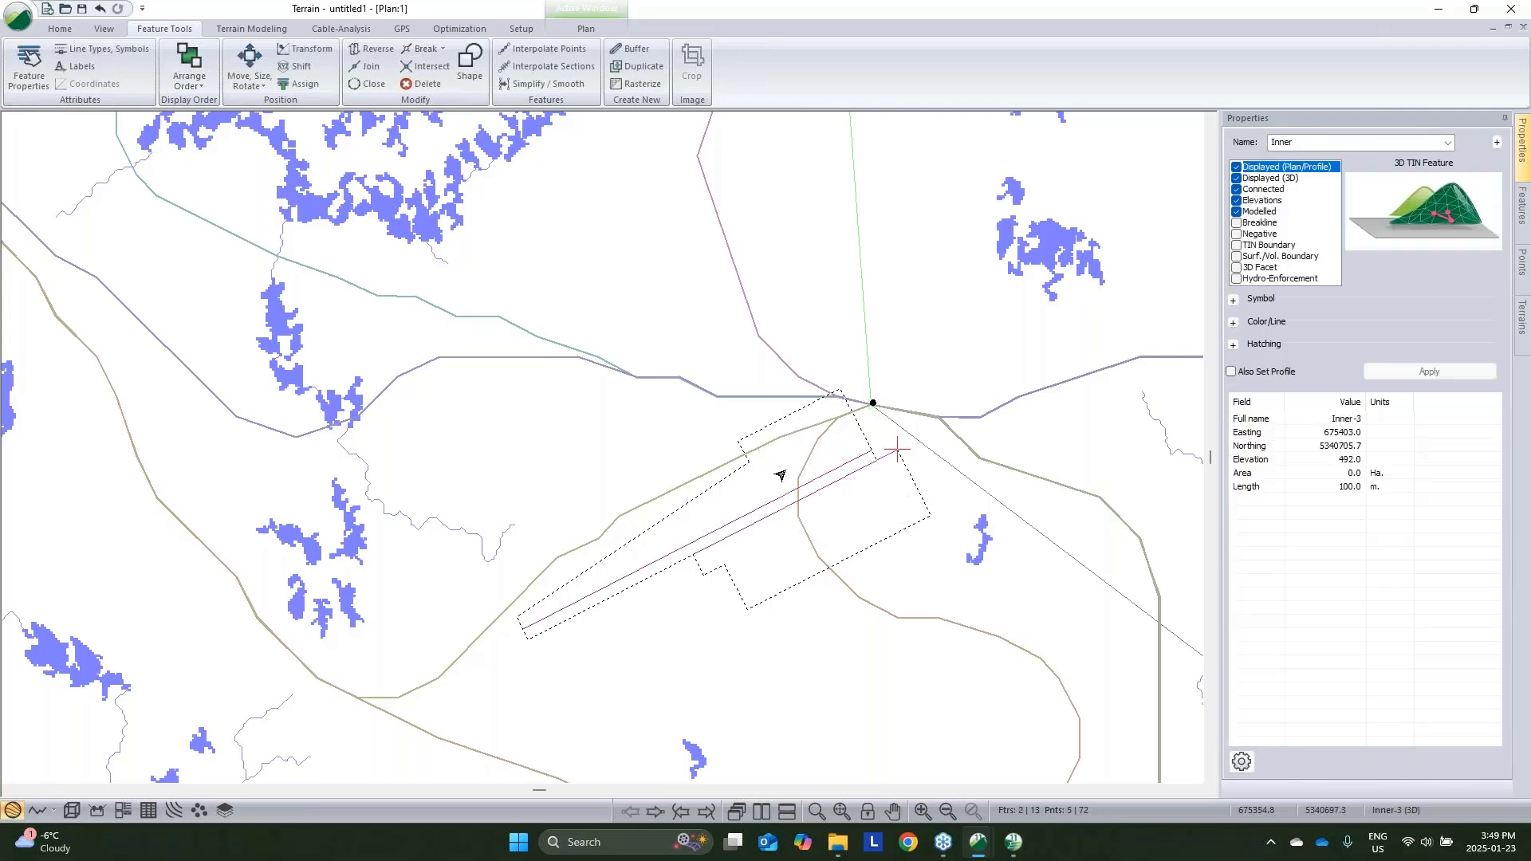
key(Delete)
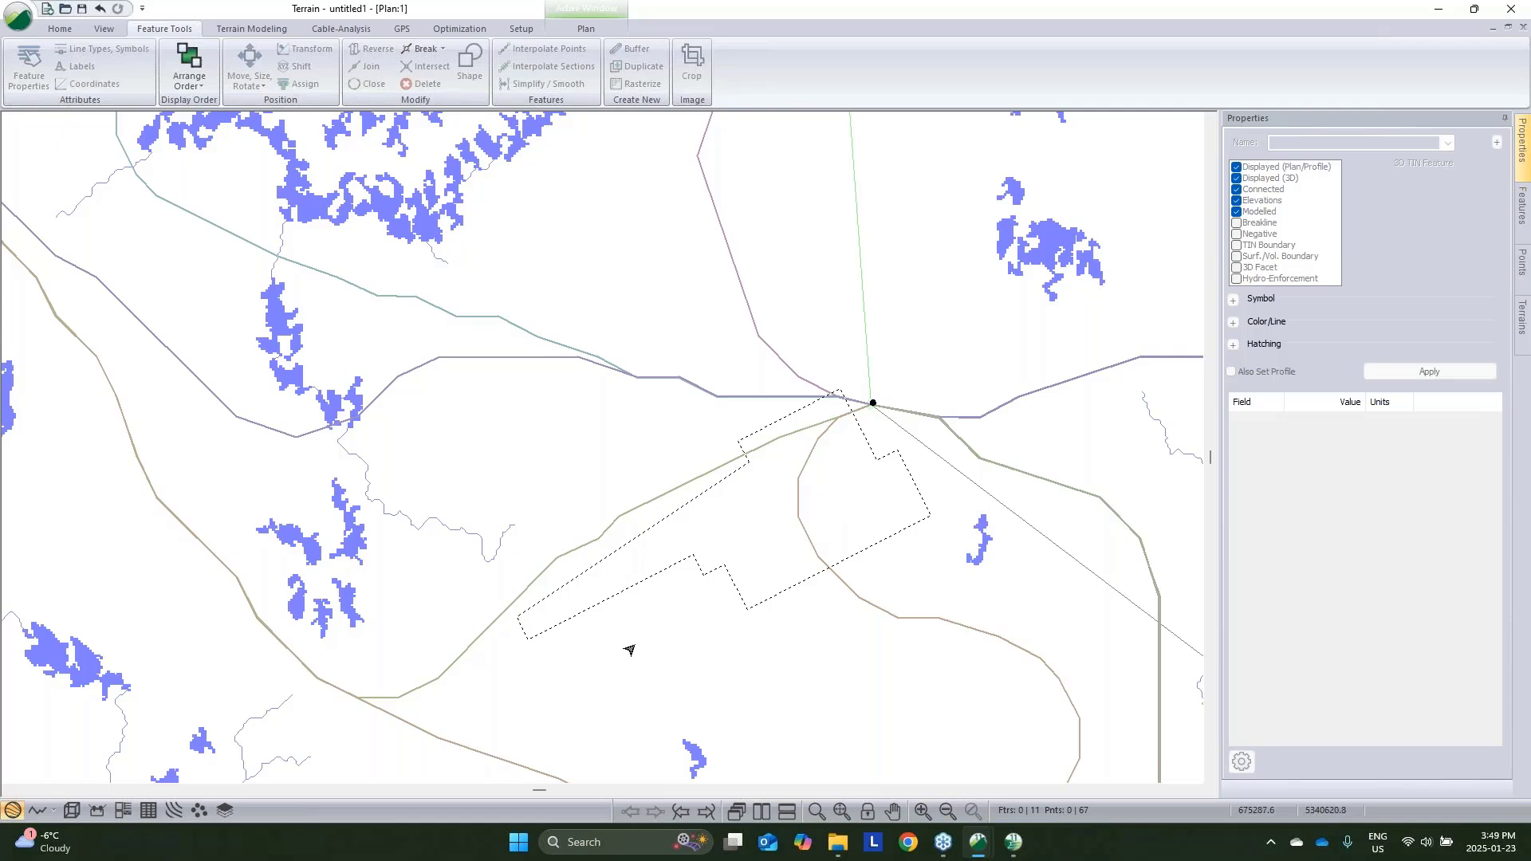
click(693, 556)
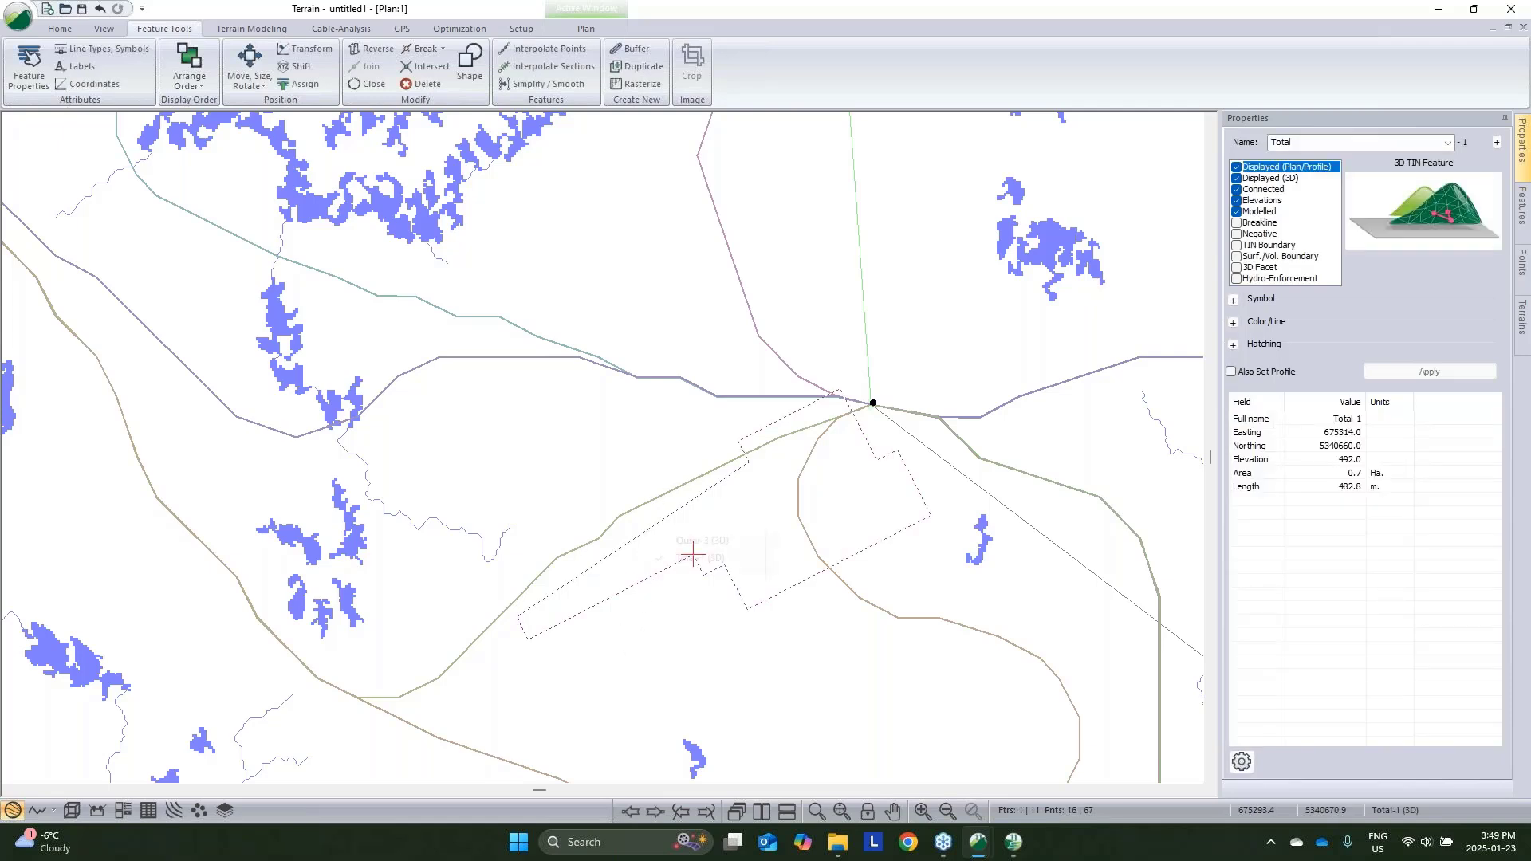
click(636, 589)
click(635, 588)
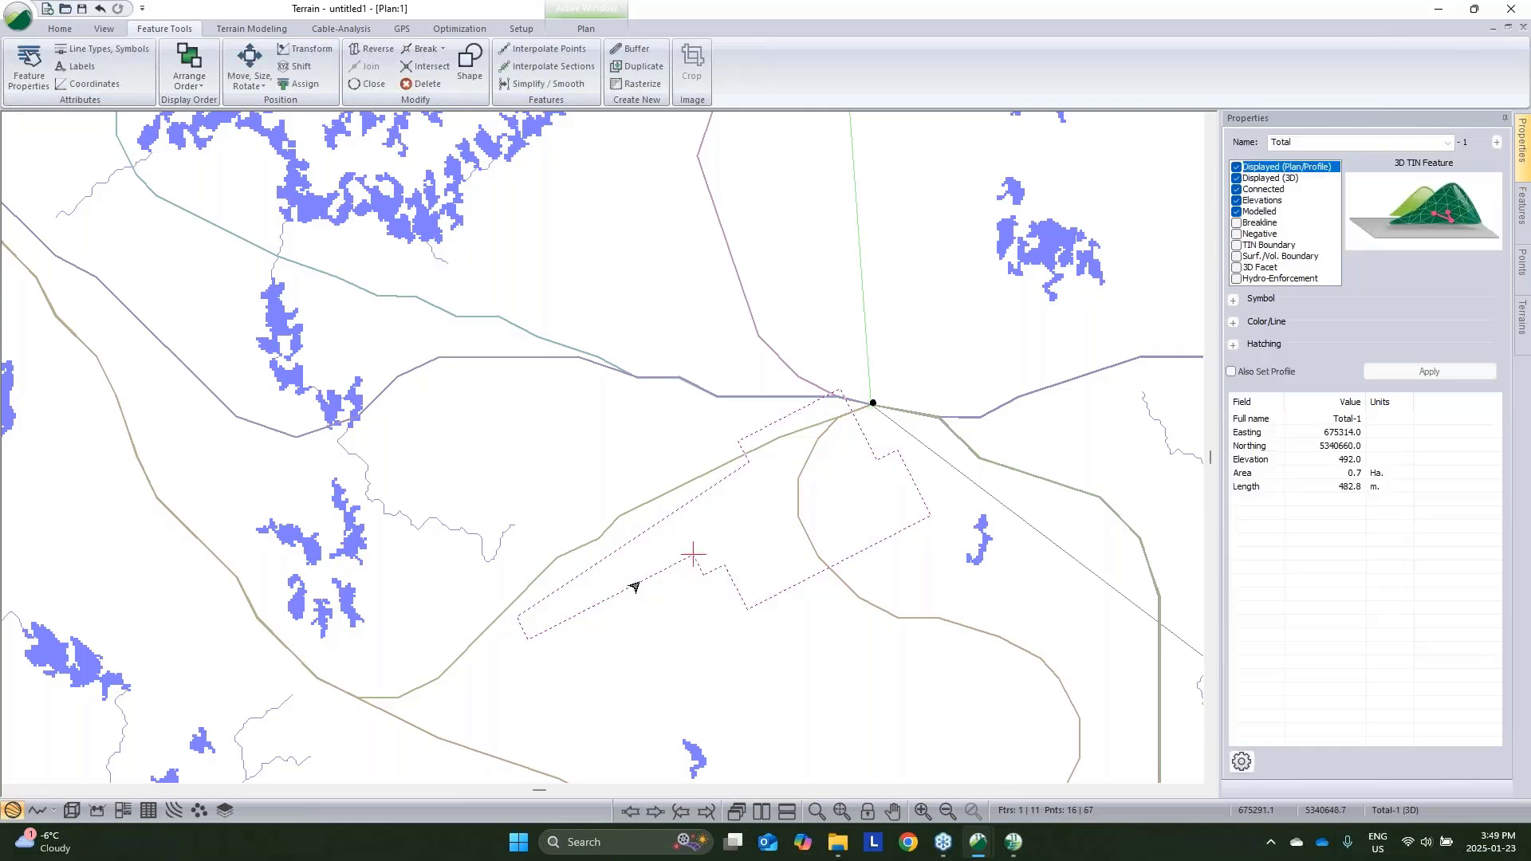
key(Delete)
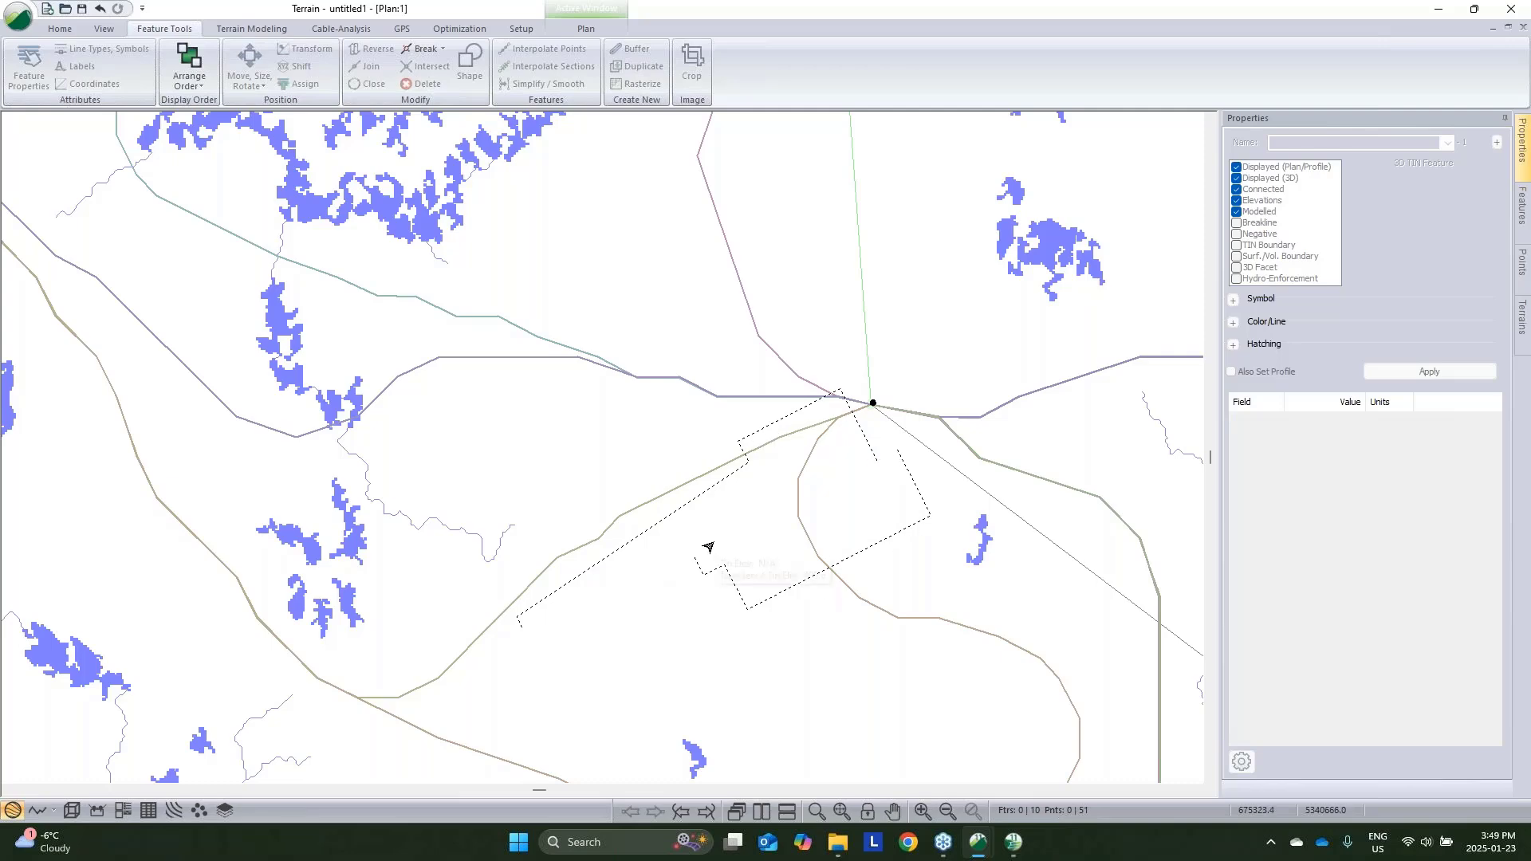
Start a new 3D feature at the default elevation of 100, placing its first point at the northern road junction above the lake
scroll(709, 547, down, 2)
scroll(722, 487, up, 1)
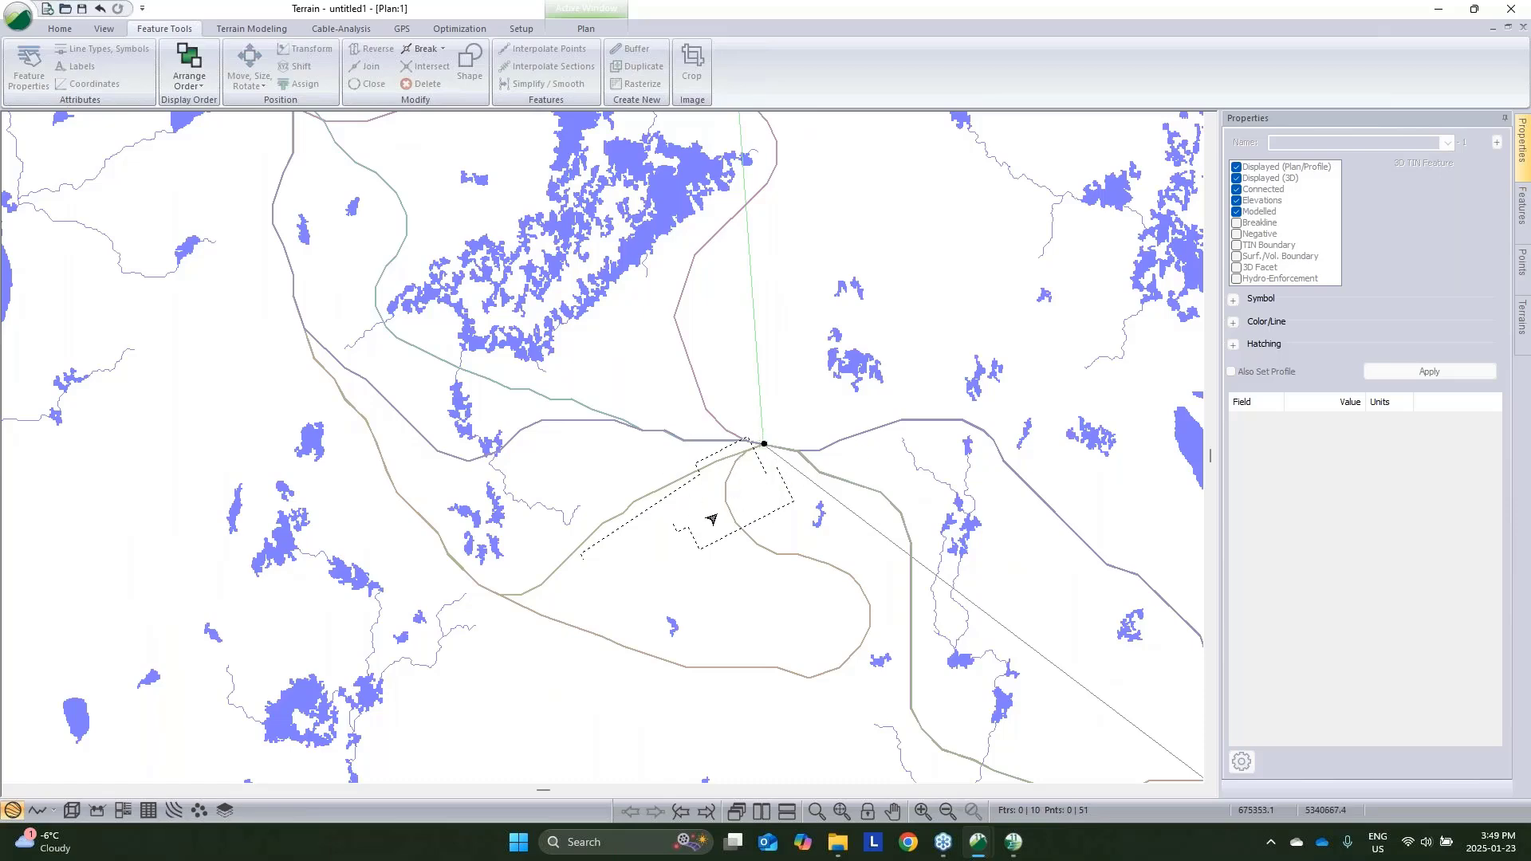
scroll(742, 455, up, 3)
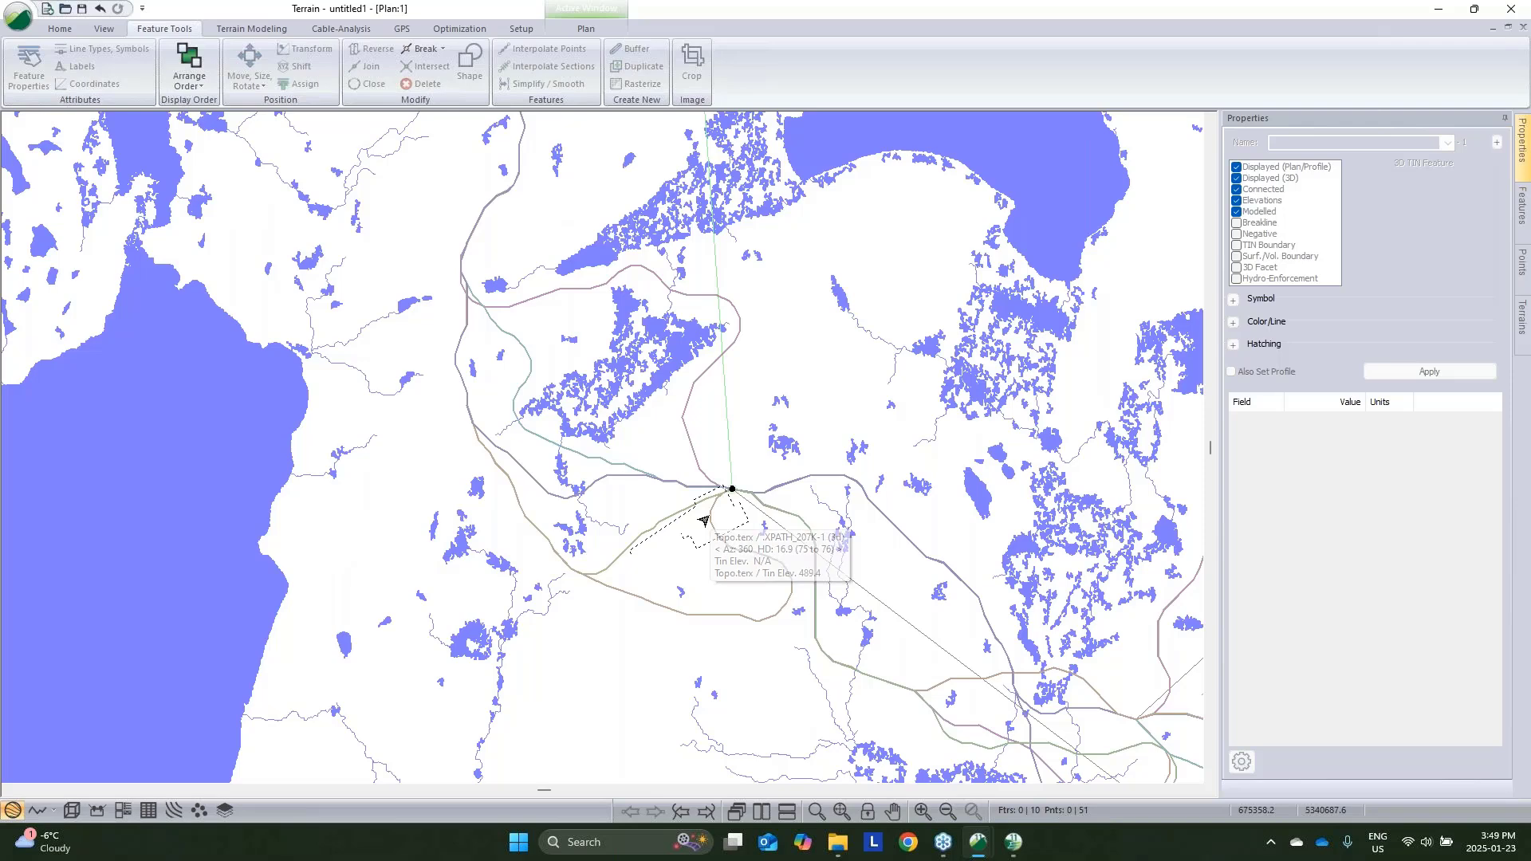
click(730, 490)
click(391, 139)
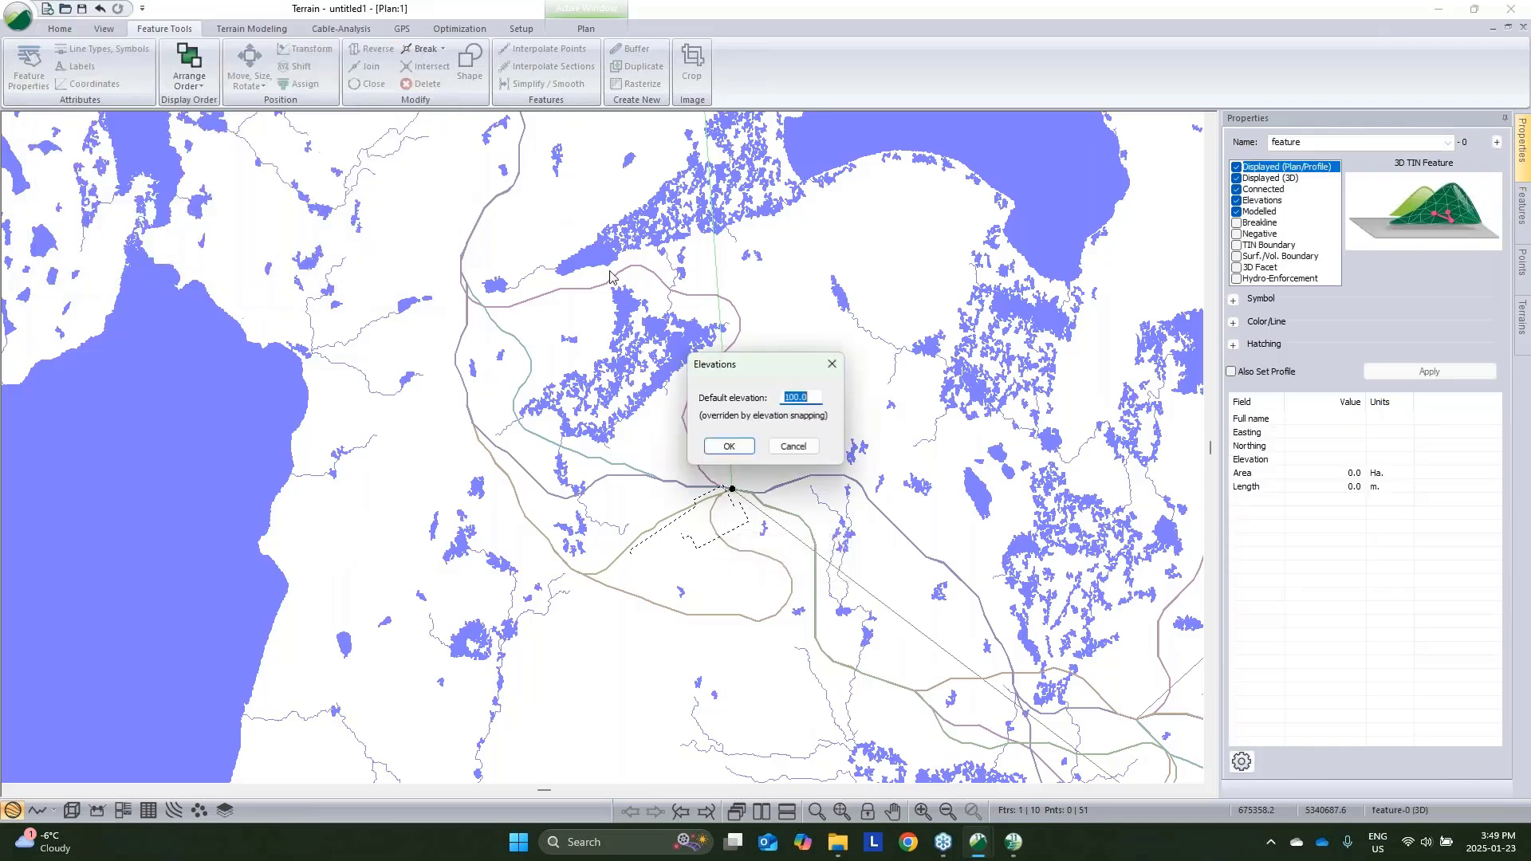
click(730, 448)
scroll(755, 595, down, 1)
middle_drag(718, 359, 649, 680)
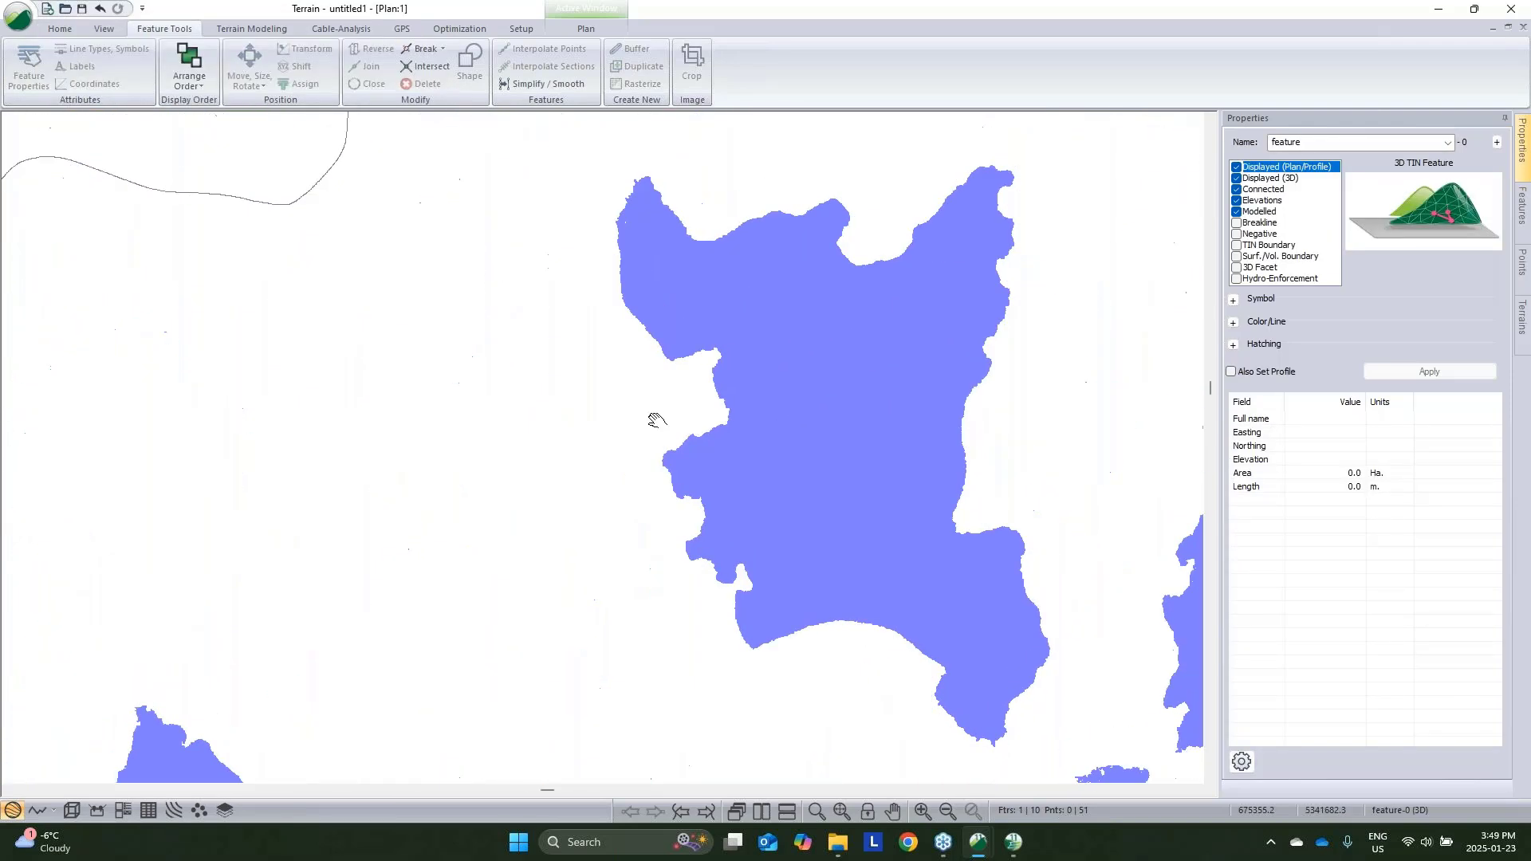
middle_drag(656, 423, 654, 583)
click(606, 161)
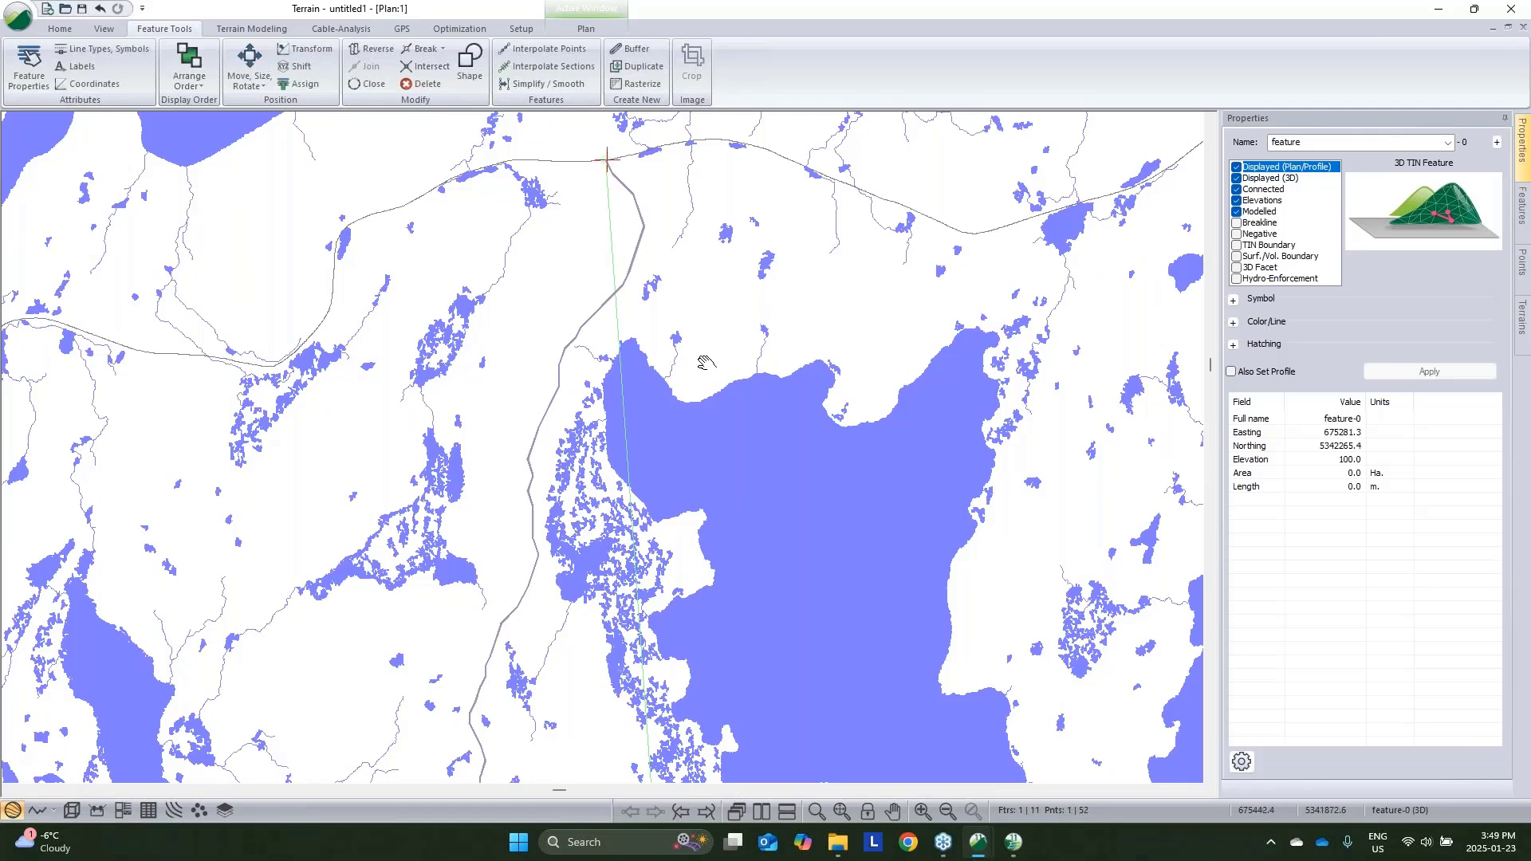
Extend the new feature with a second point at the open southwest end of the pad
scroll(465, 365, down, 5)
scroll(676, 275, up, 4)
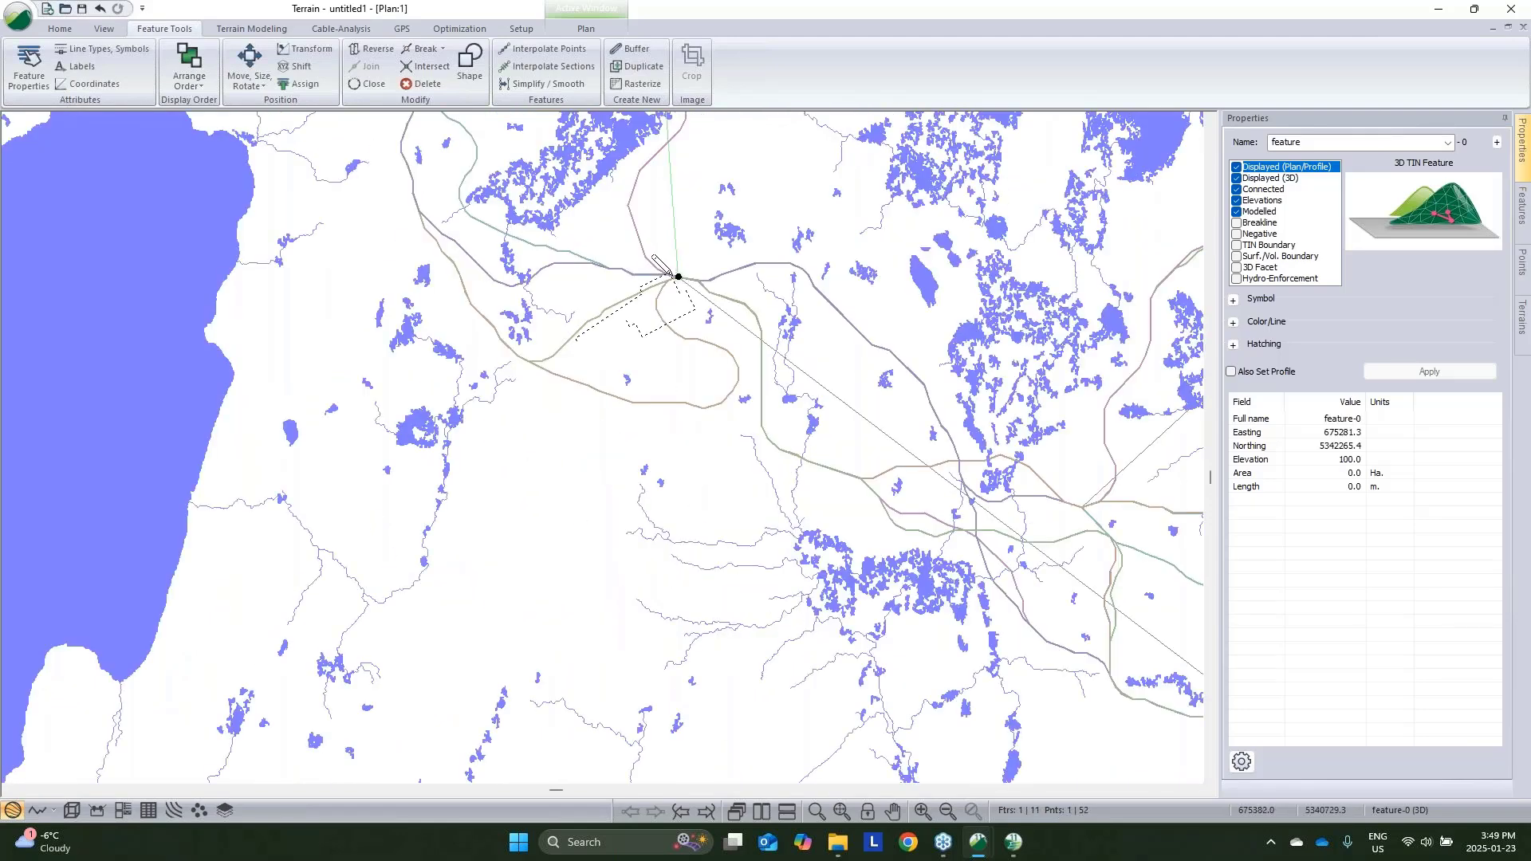
scroll(565, 334, up, 4)
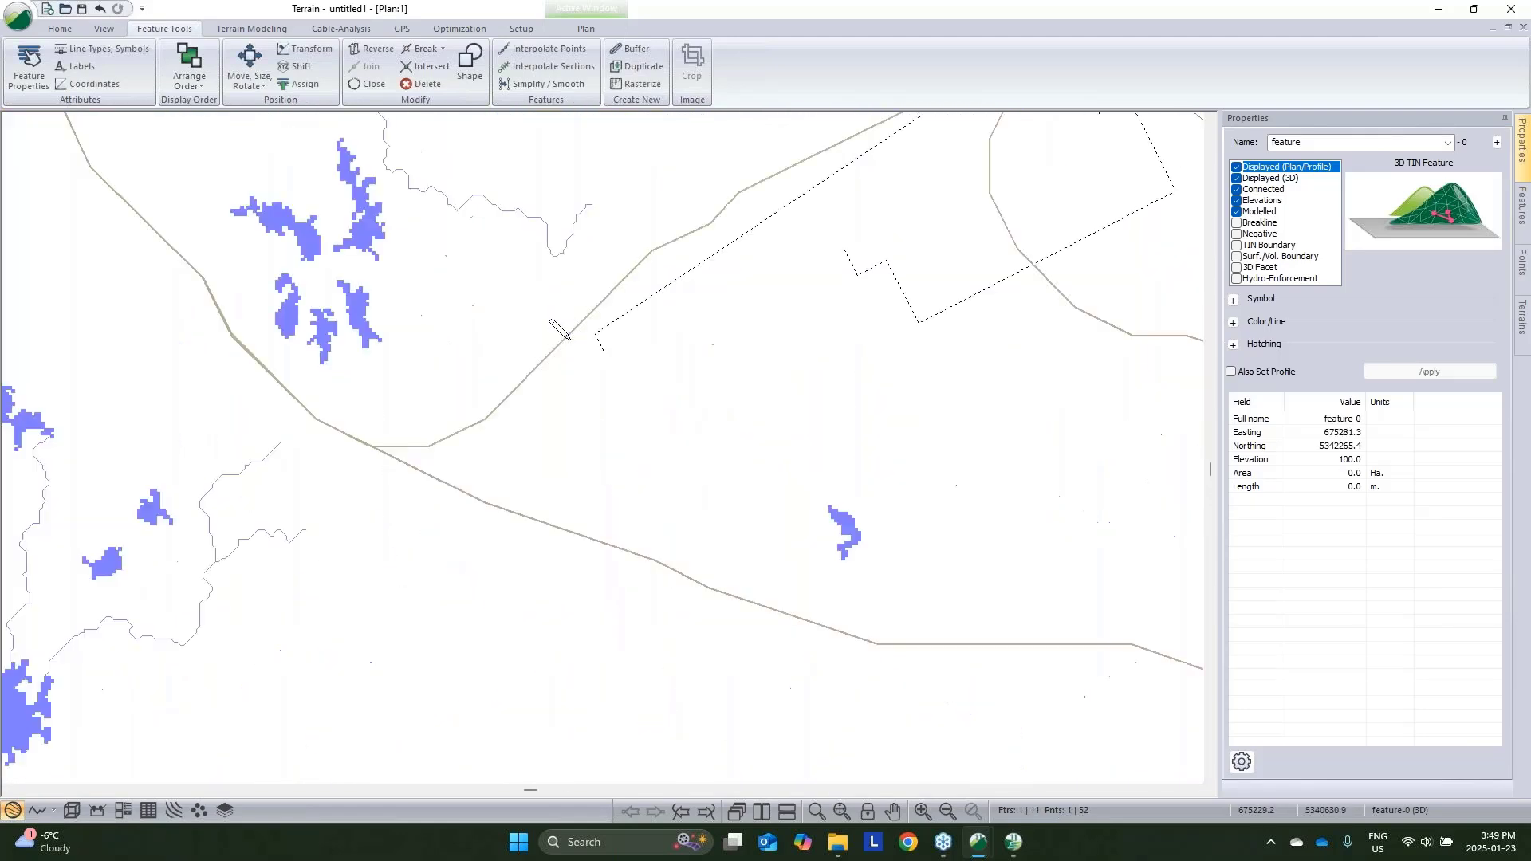
click(611, 359)
scroll(557, 353, down, 1)
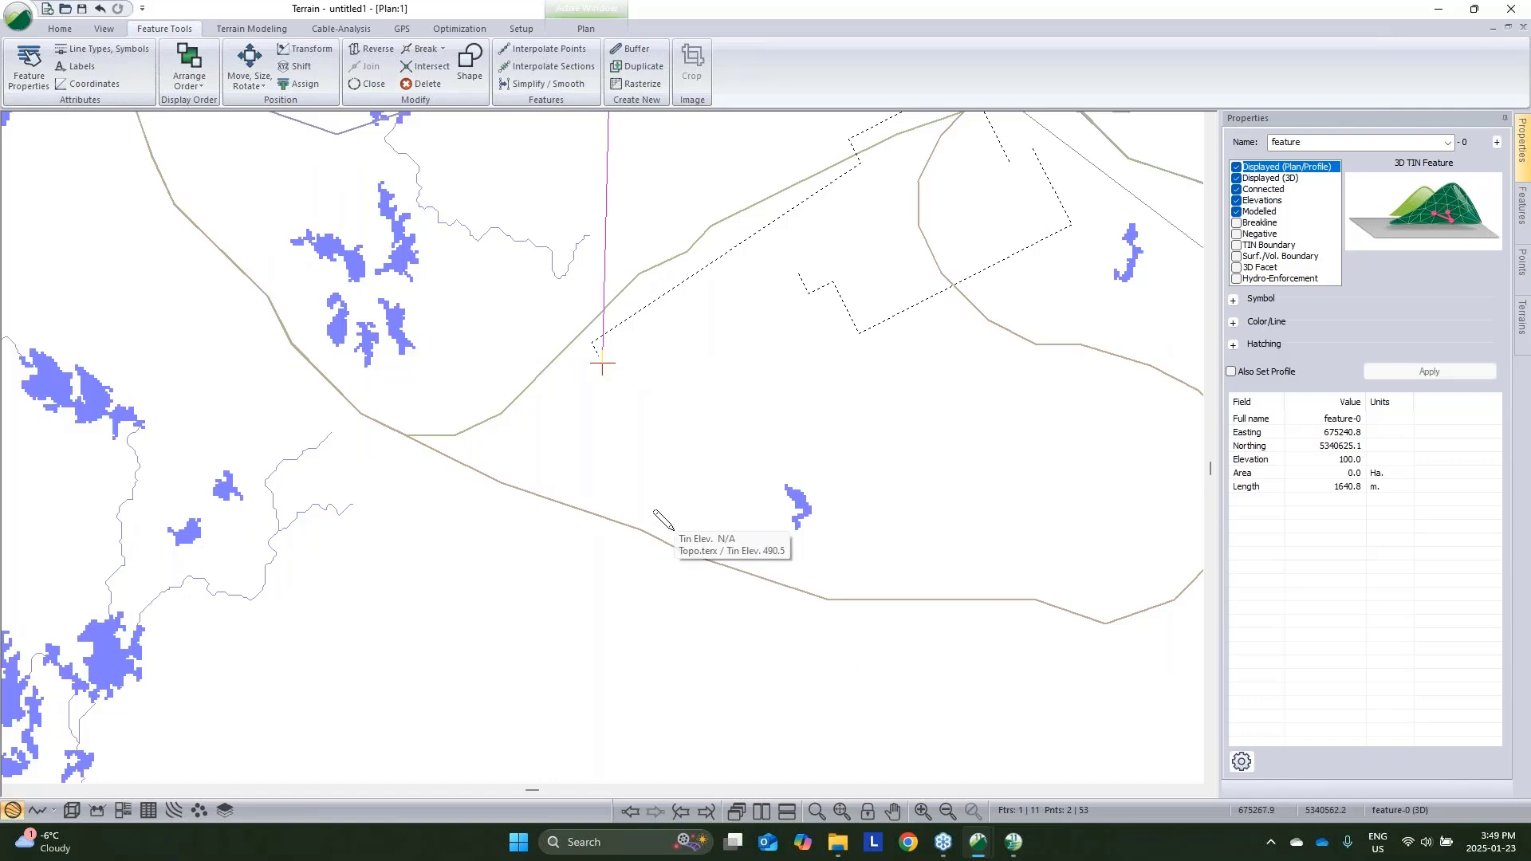
right_click(704, 476)
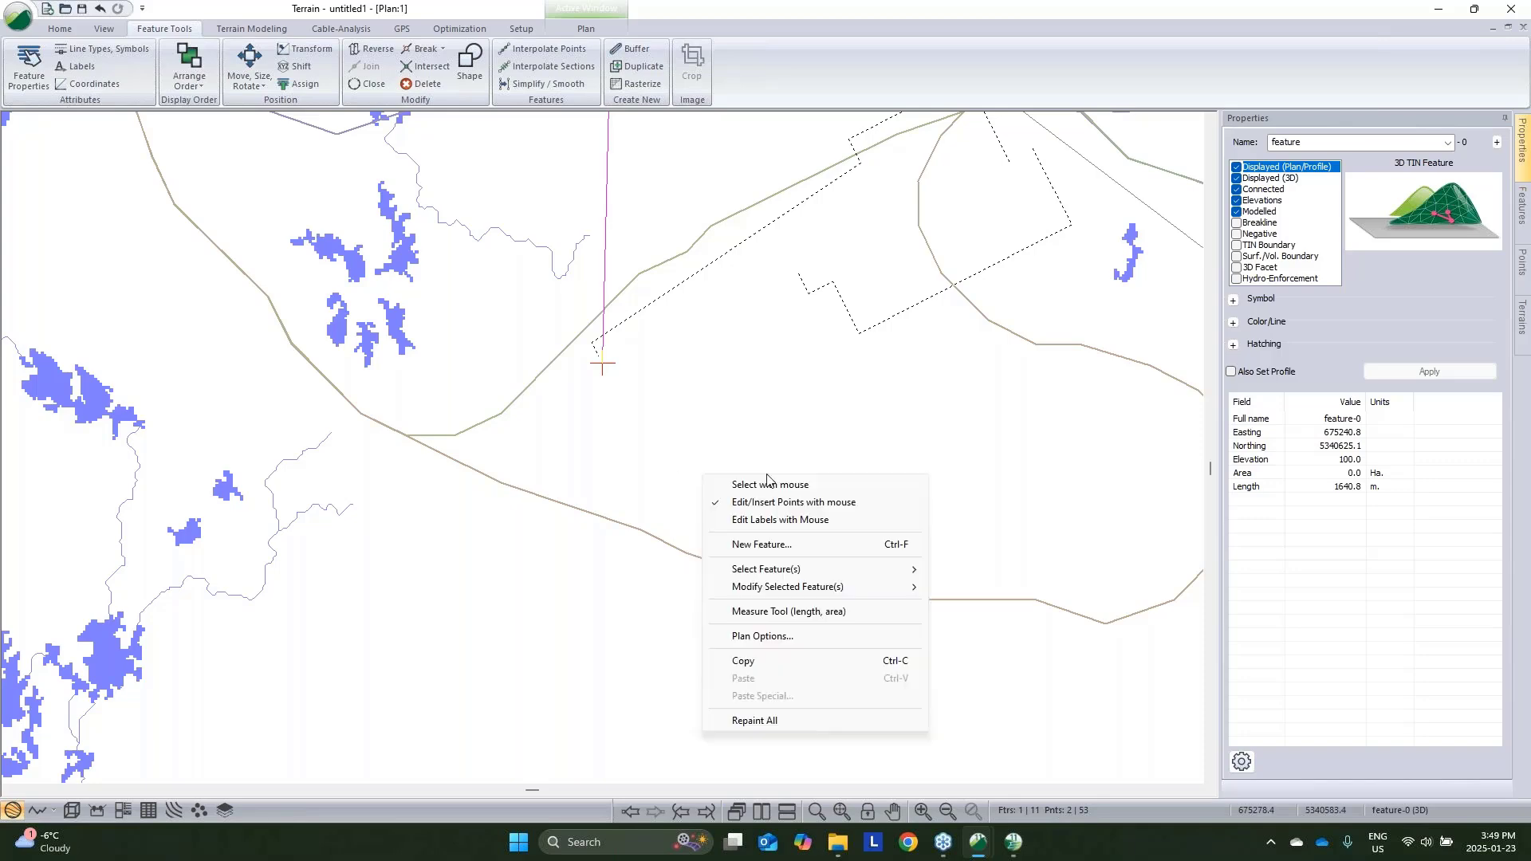
key(Escape)
Switch to the PE with Pads model and join path .XPATH_193K to .XPATH_152K across the pad
mouse_move(979, 842)
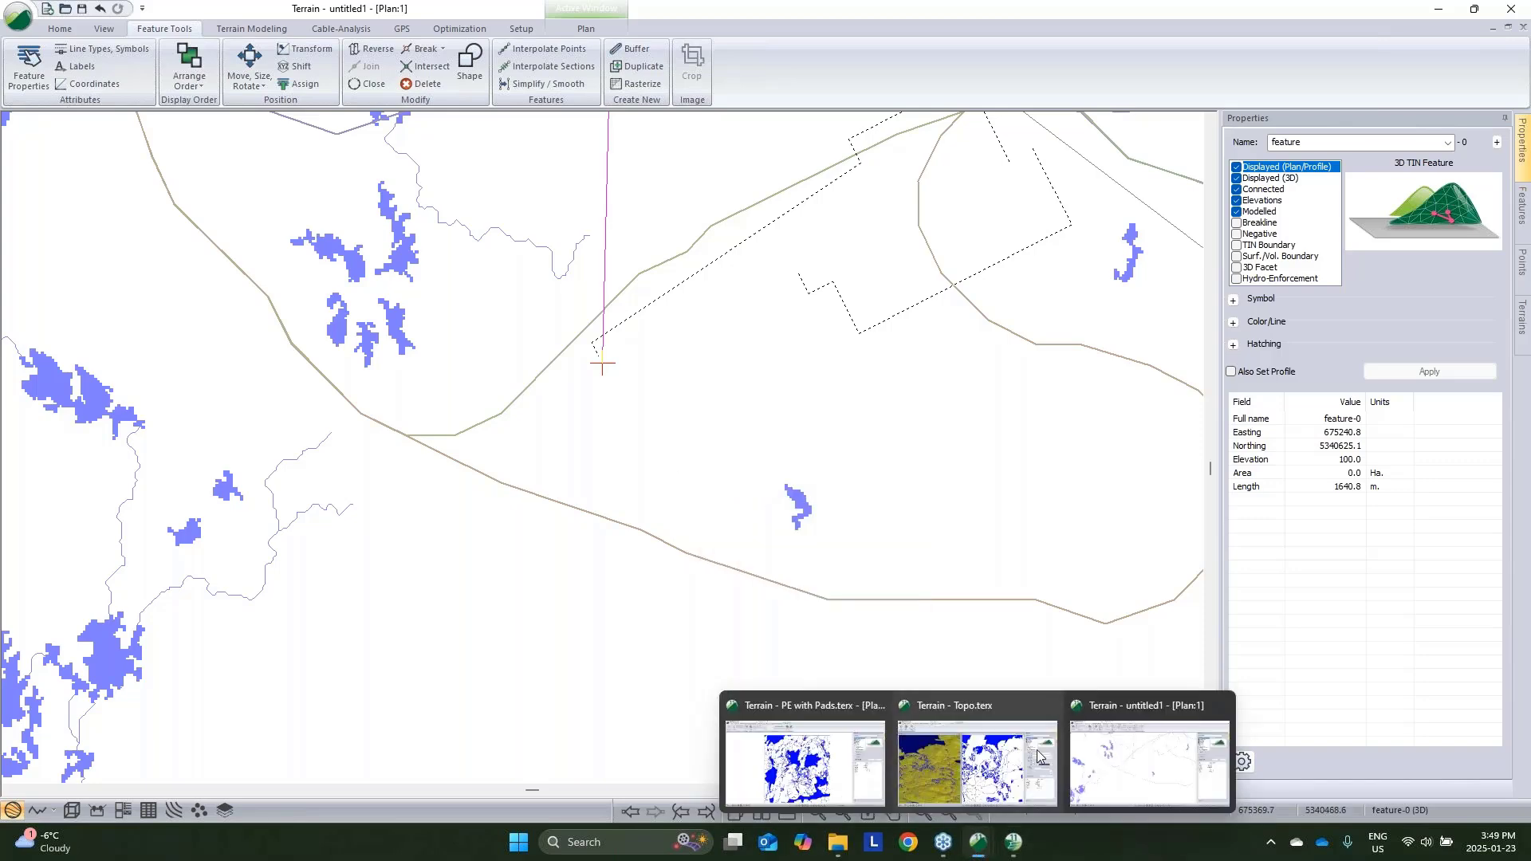
click(819, 713)
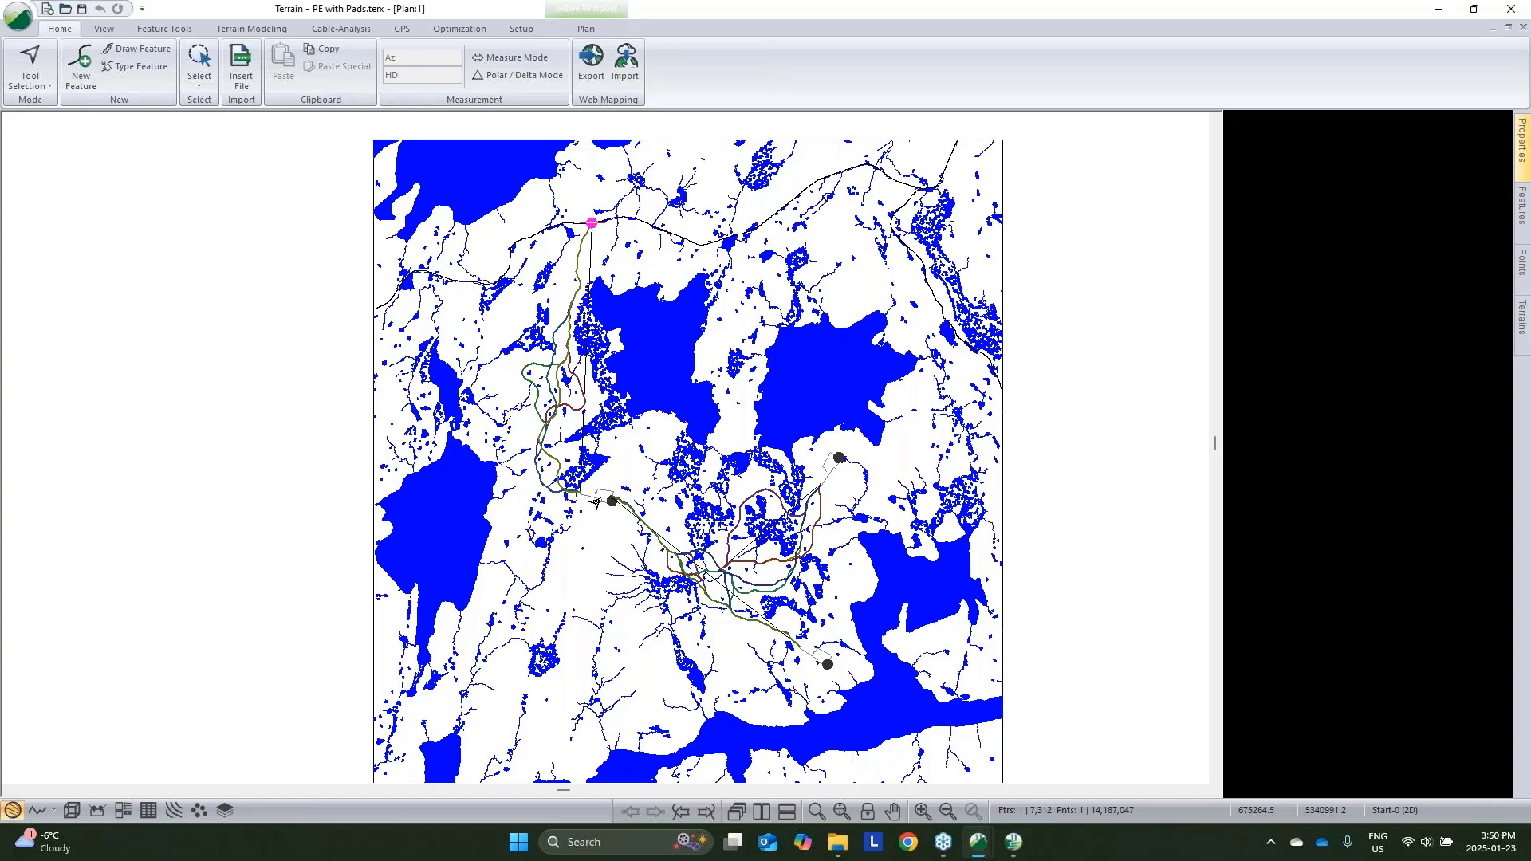
scroll(595, 503, up, 3)
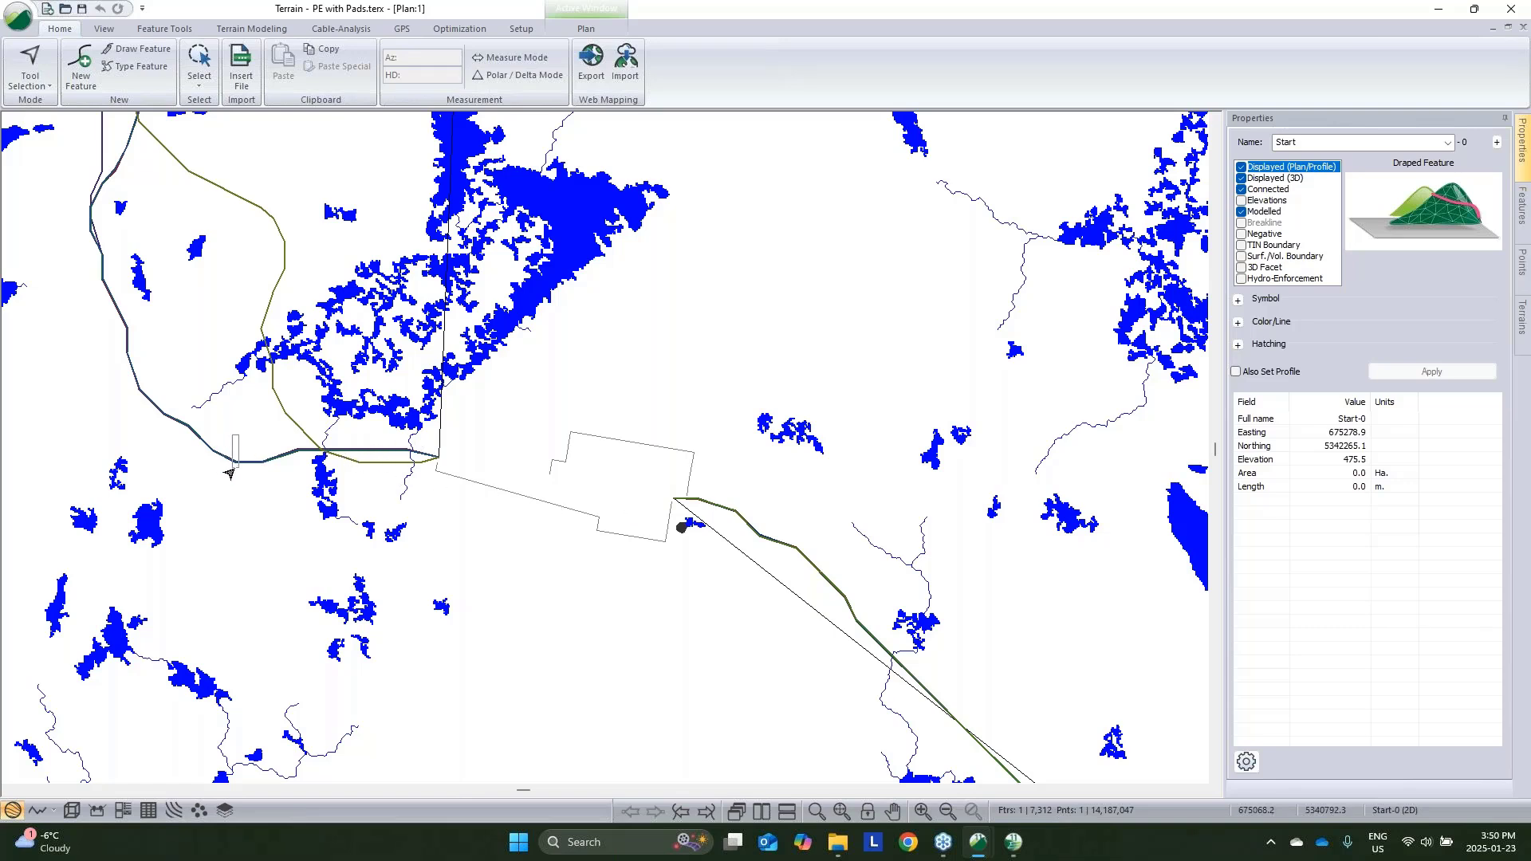
click(240, 452)
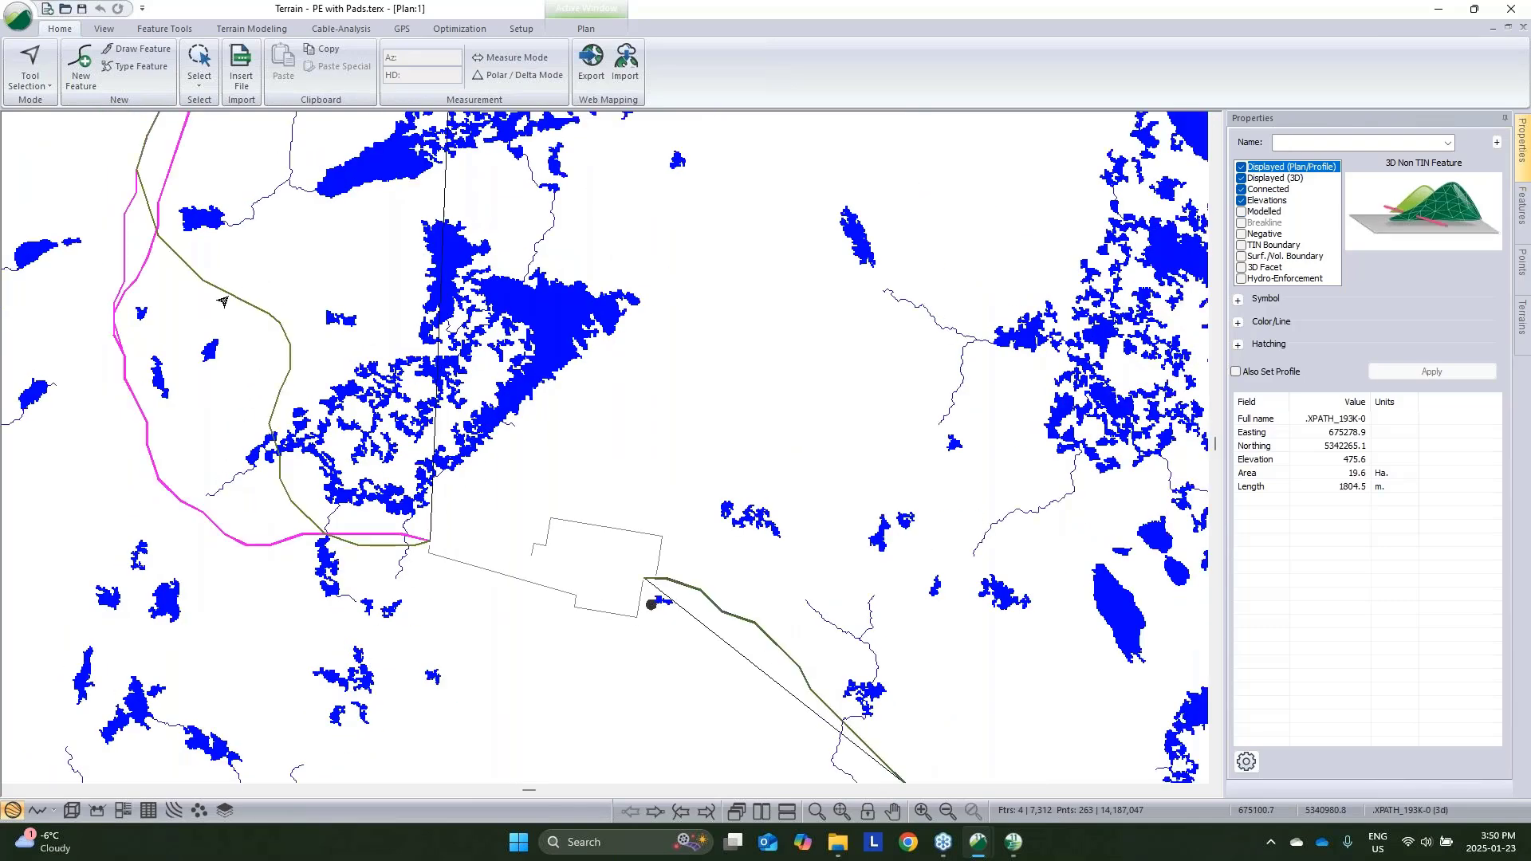
key(Escape)
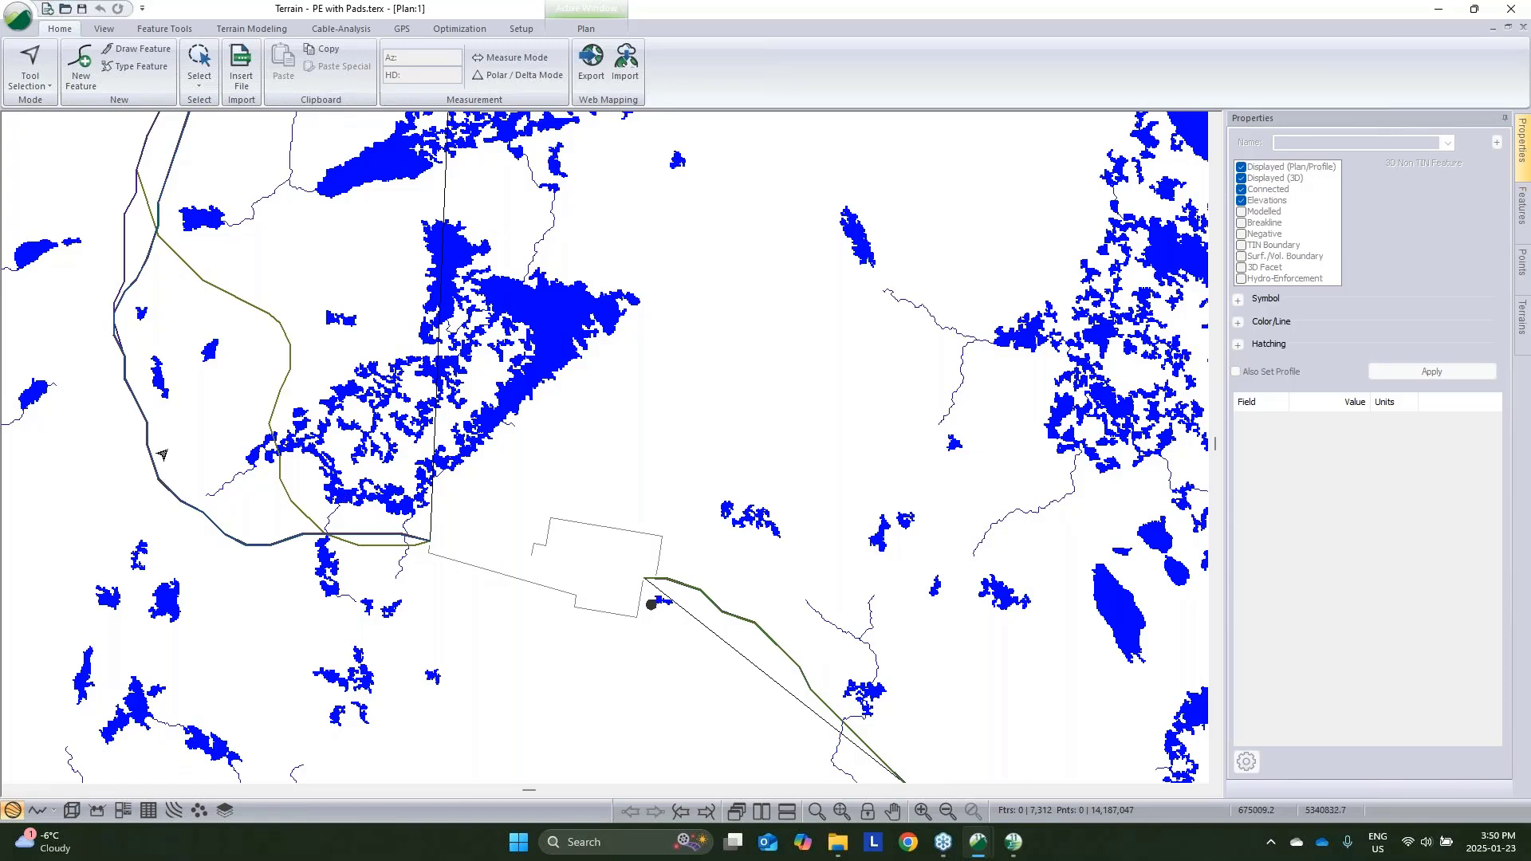
click(115, 287)
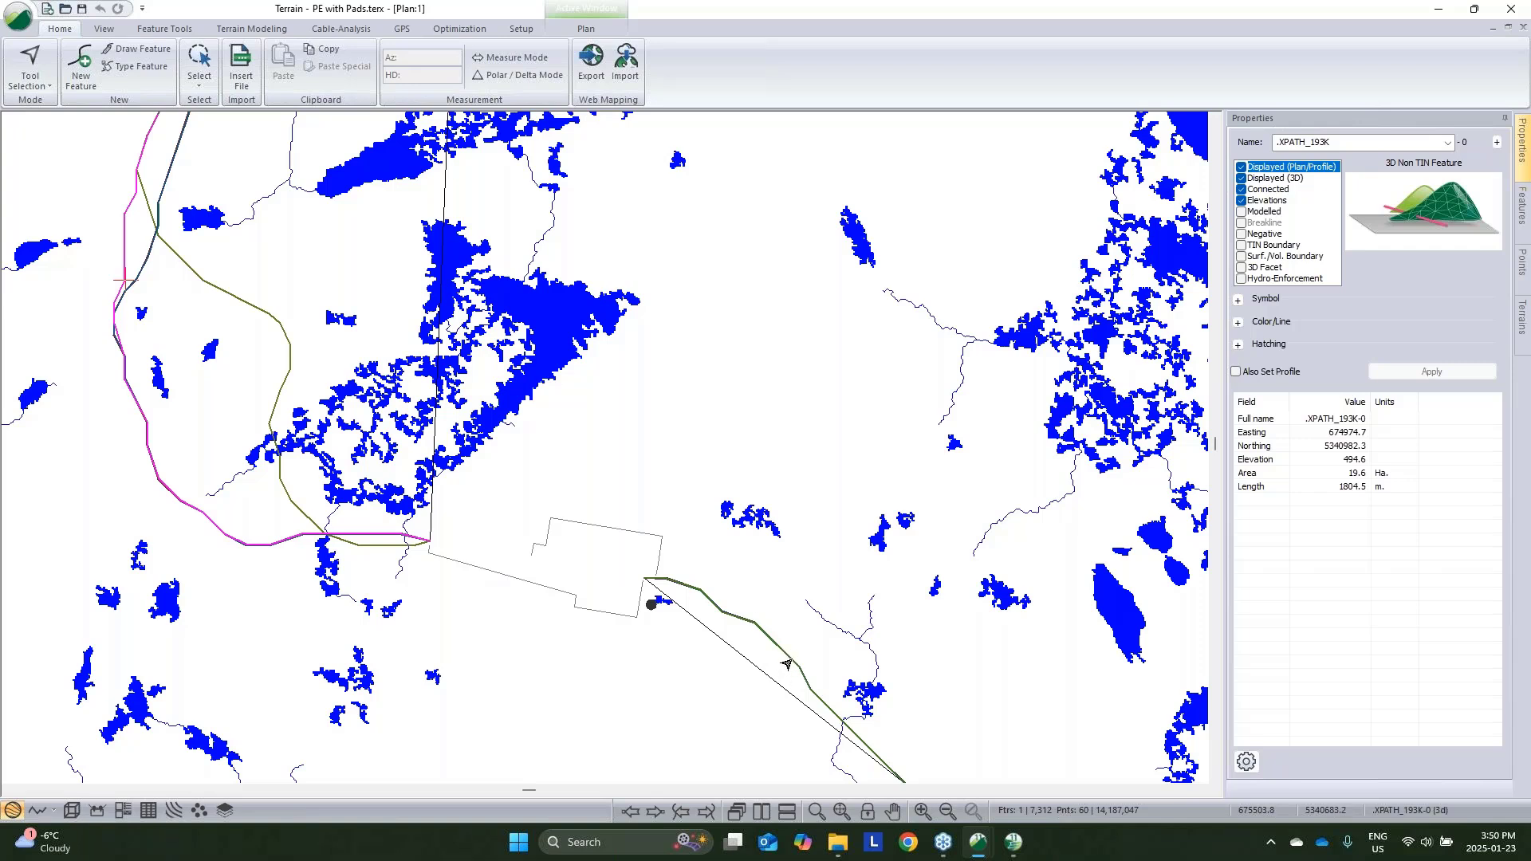
click(799, 662)
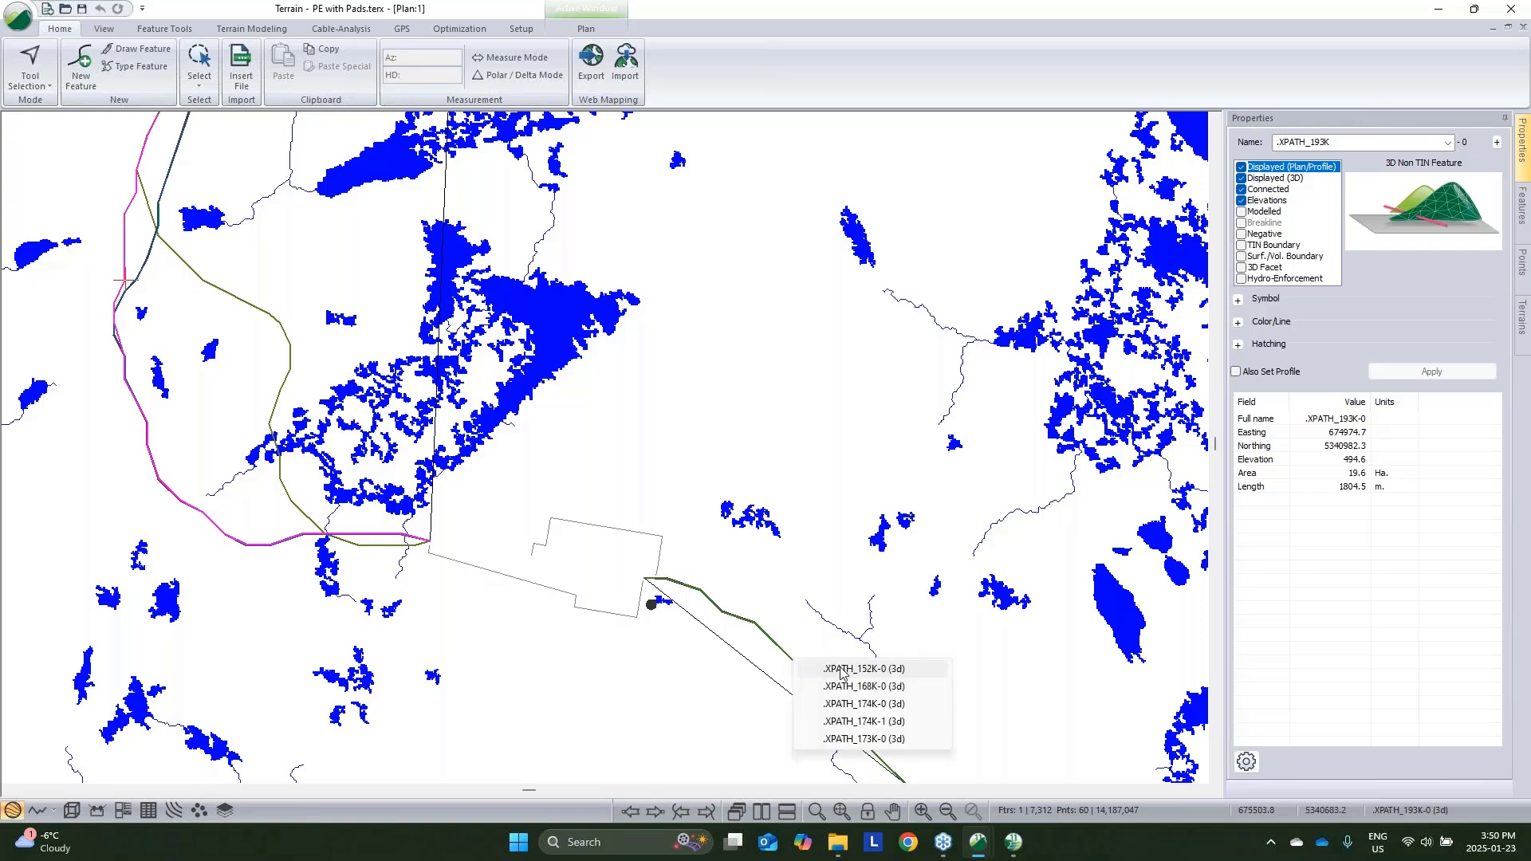
click(840, 670)
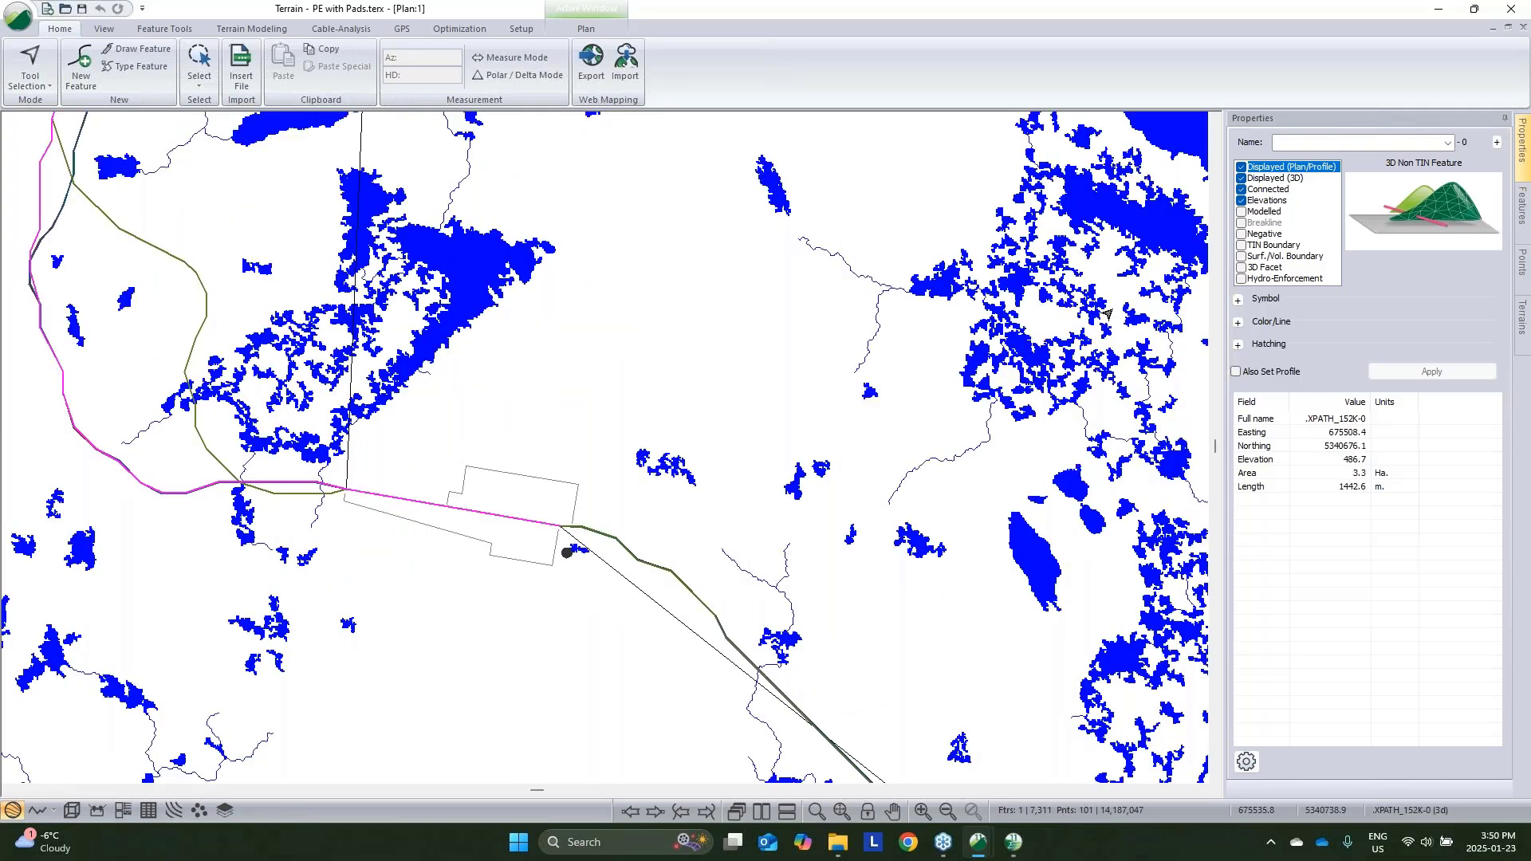
Rename the joined path _Live and apply the new name
click(1336, 145)
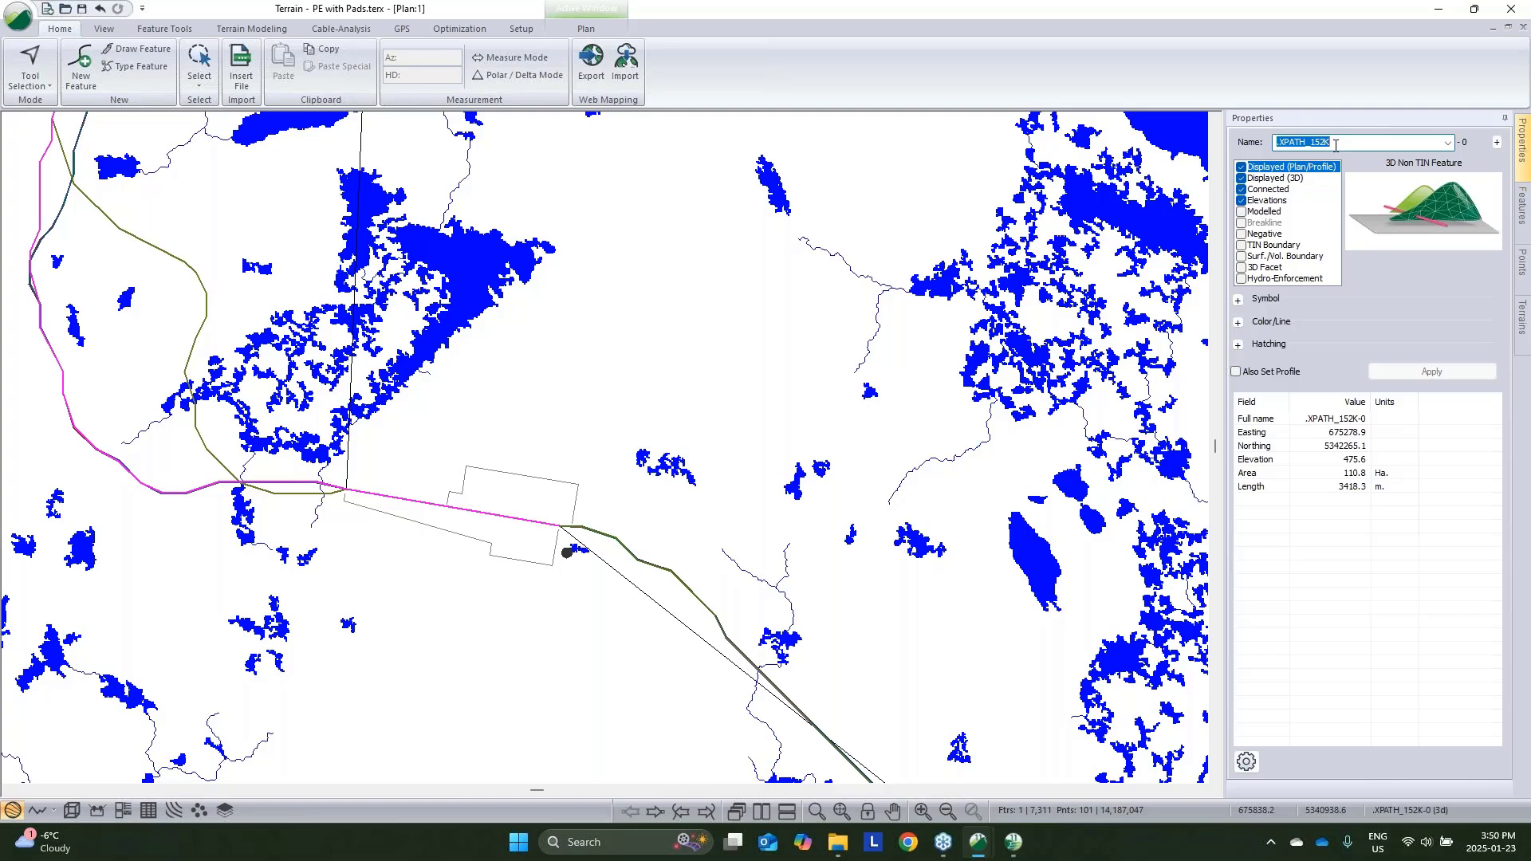
text(J)
click(1425, 371)
Save the terrain model as a copy named PE with Pads_live in the Canadian Shield folder
click(11, 22)
click(67, 204)
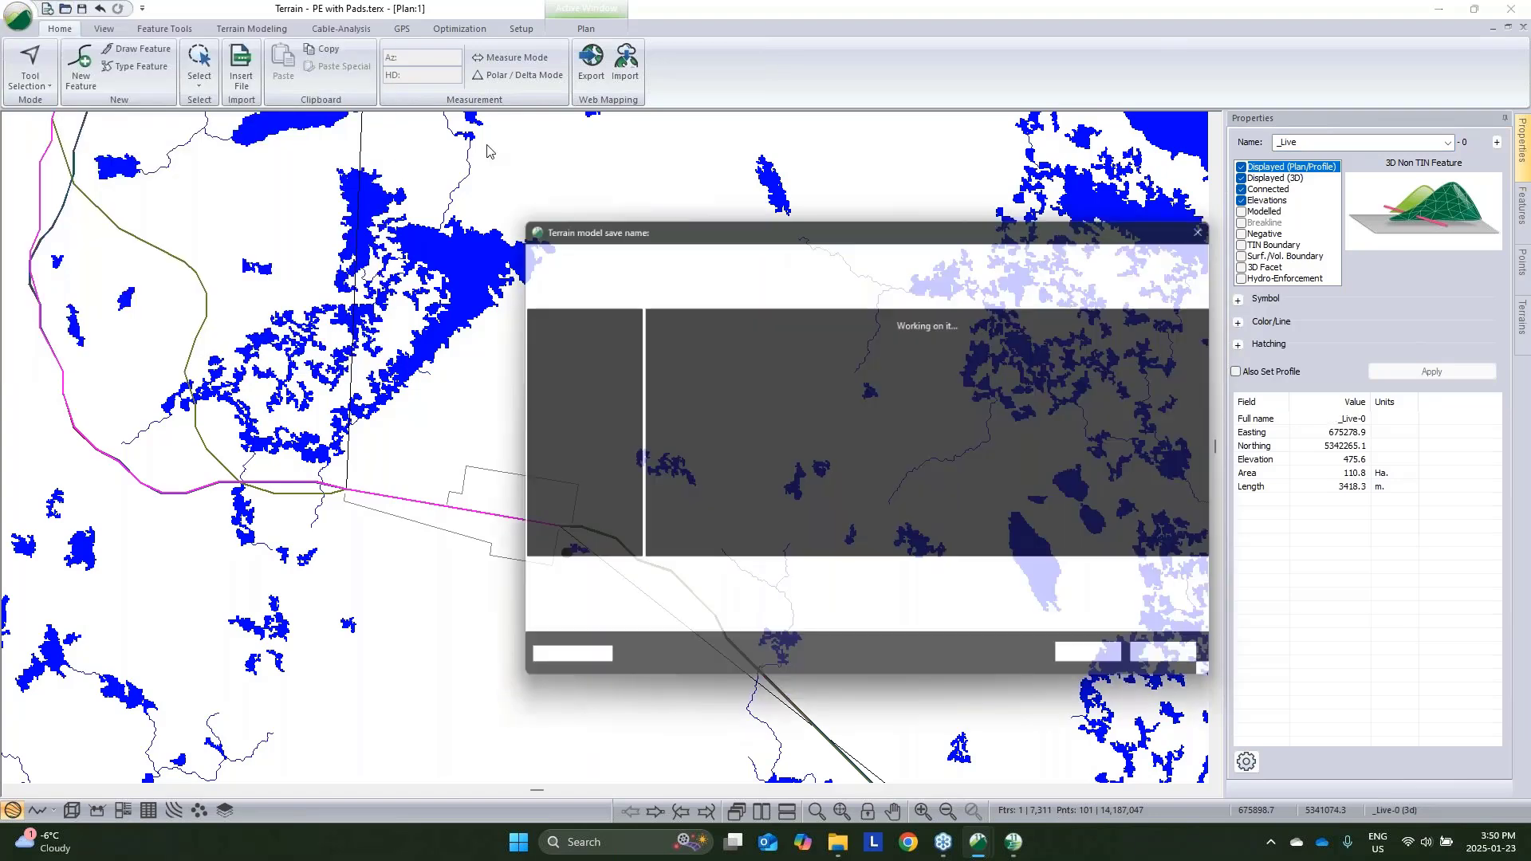
click(708, 589)
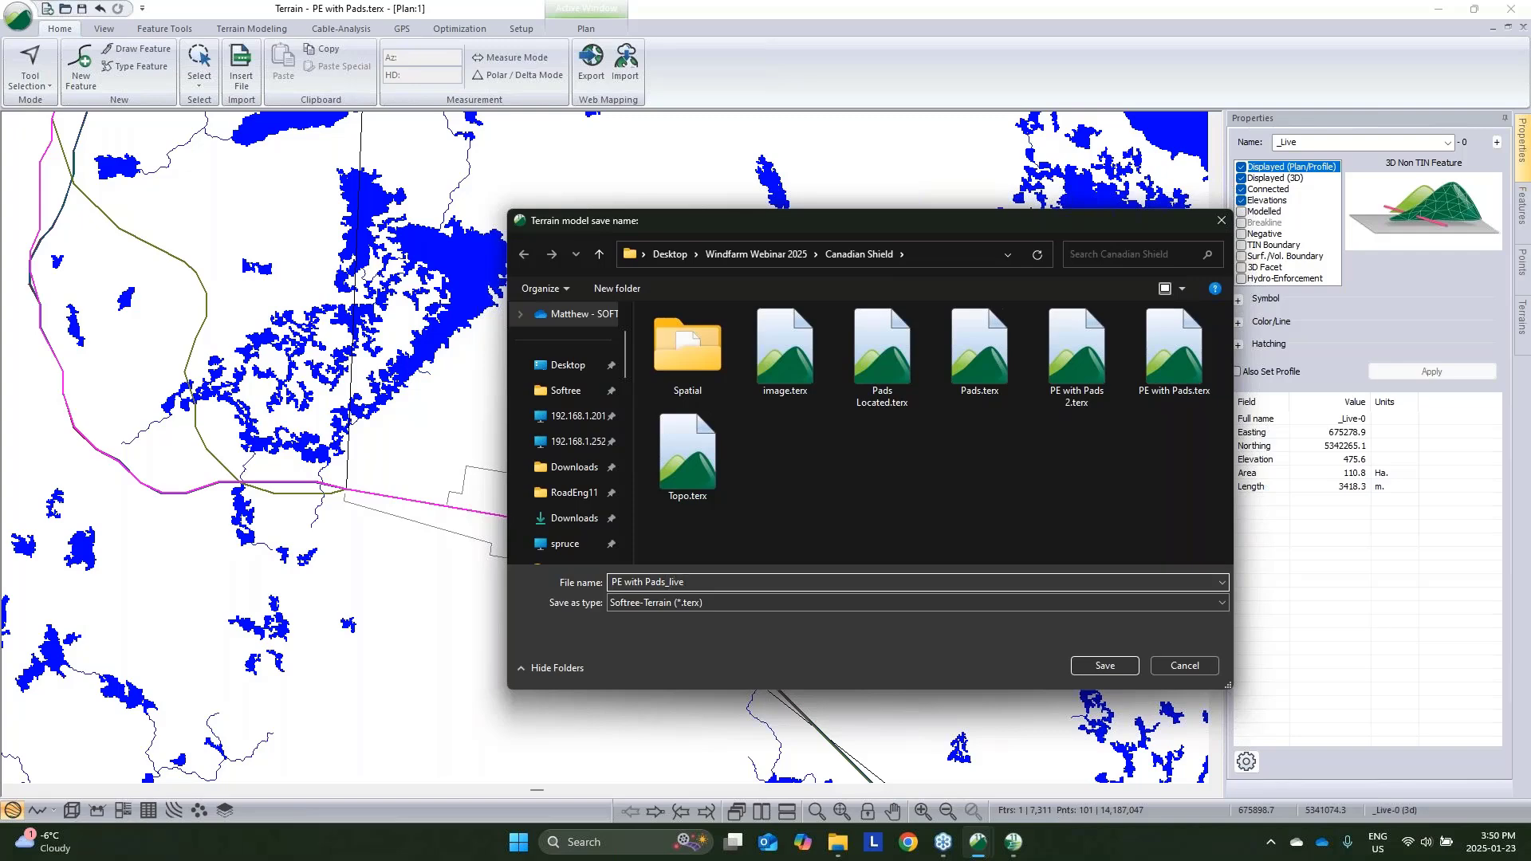
click(1104, 666)
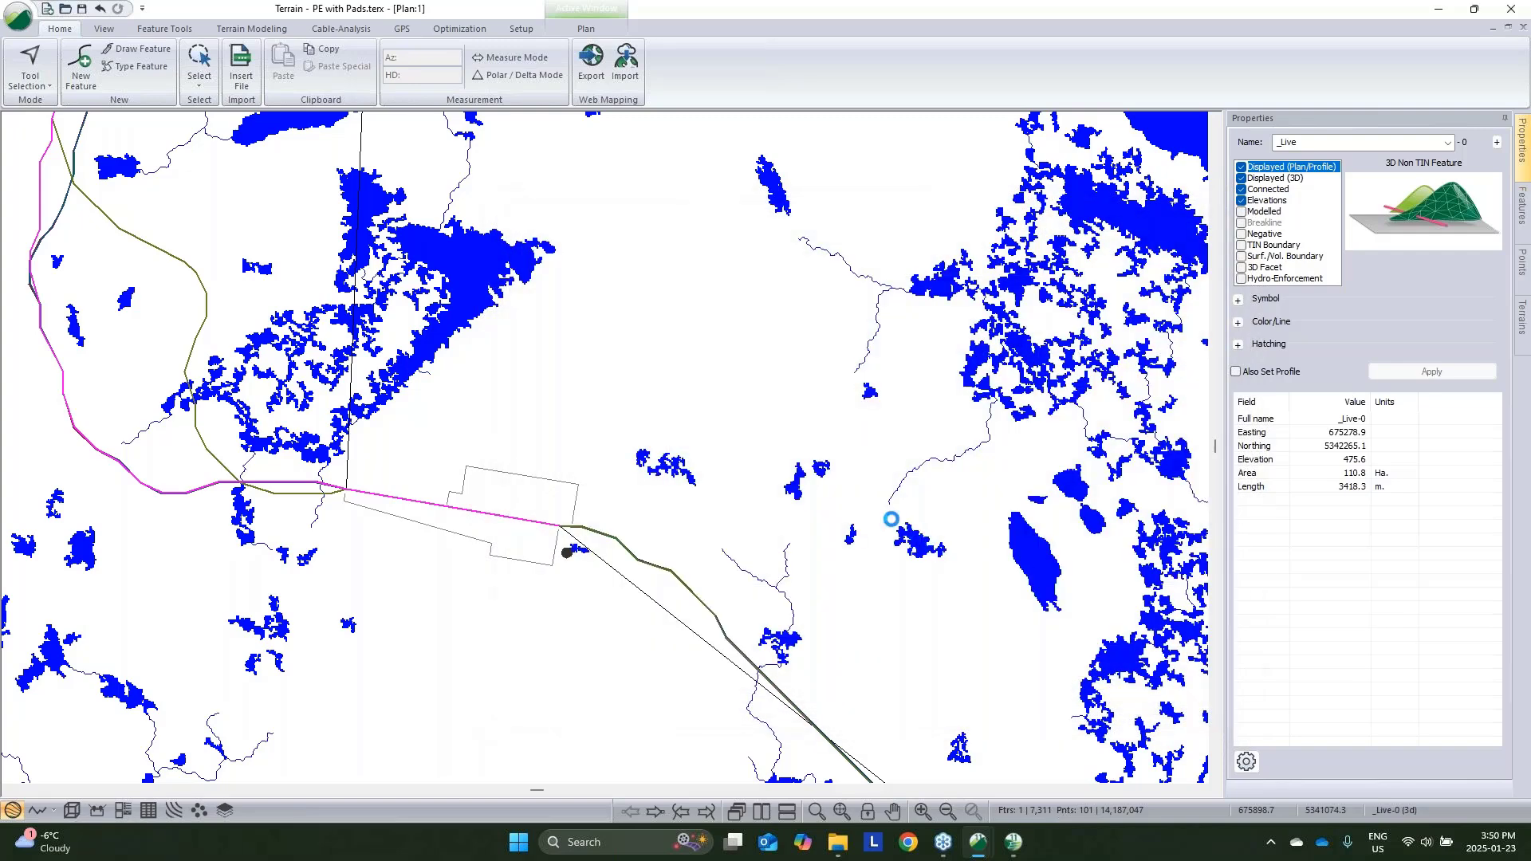
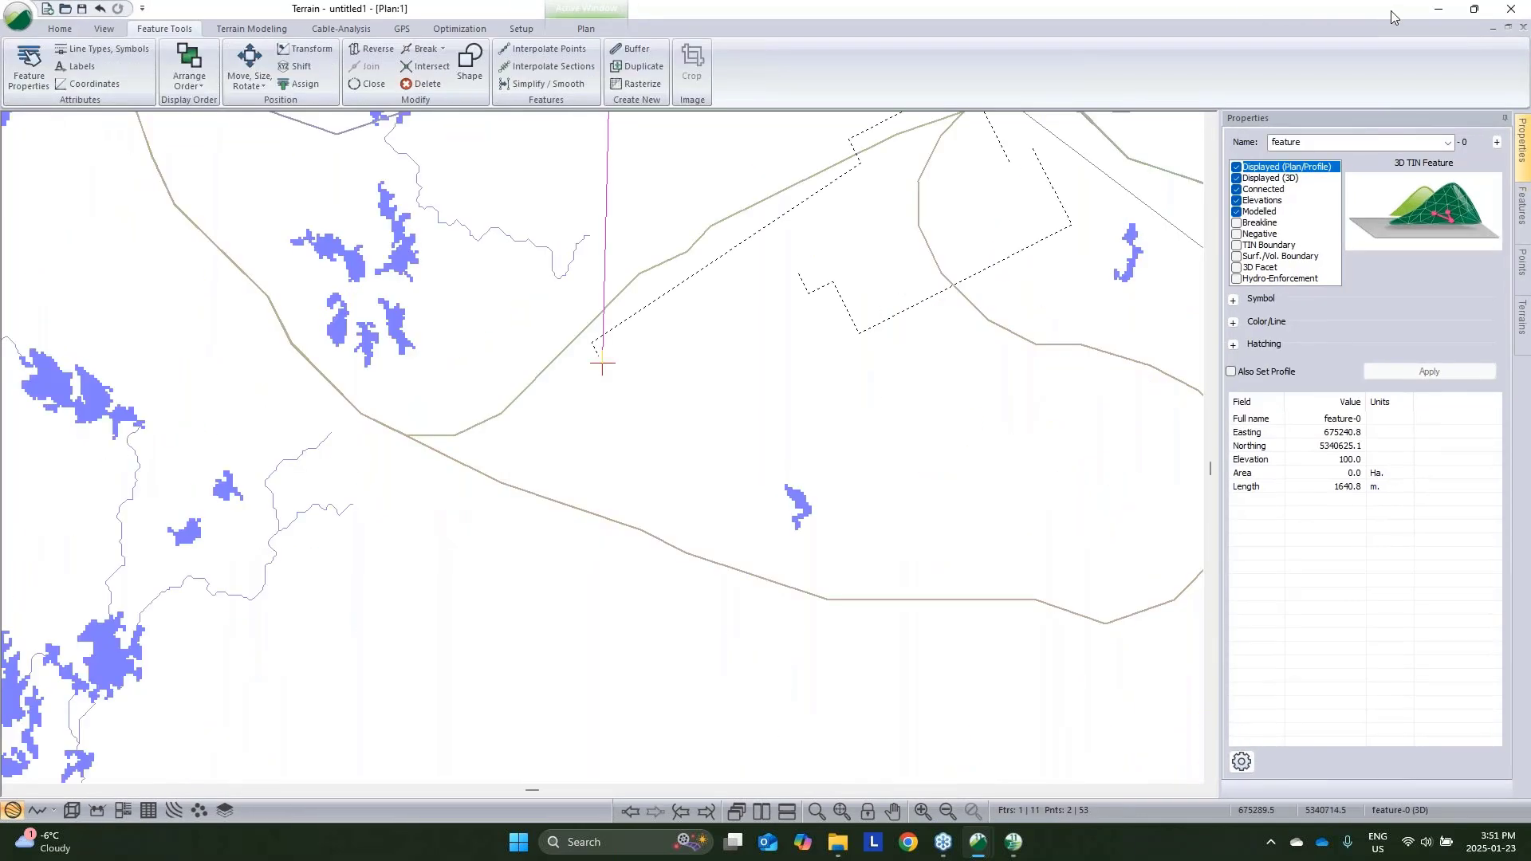
Switch to the desktop, launch RoadEng11 Location and start a new design file
click(1430, 11)
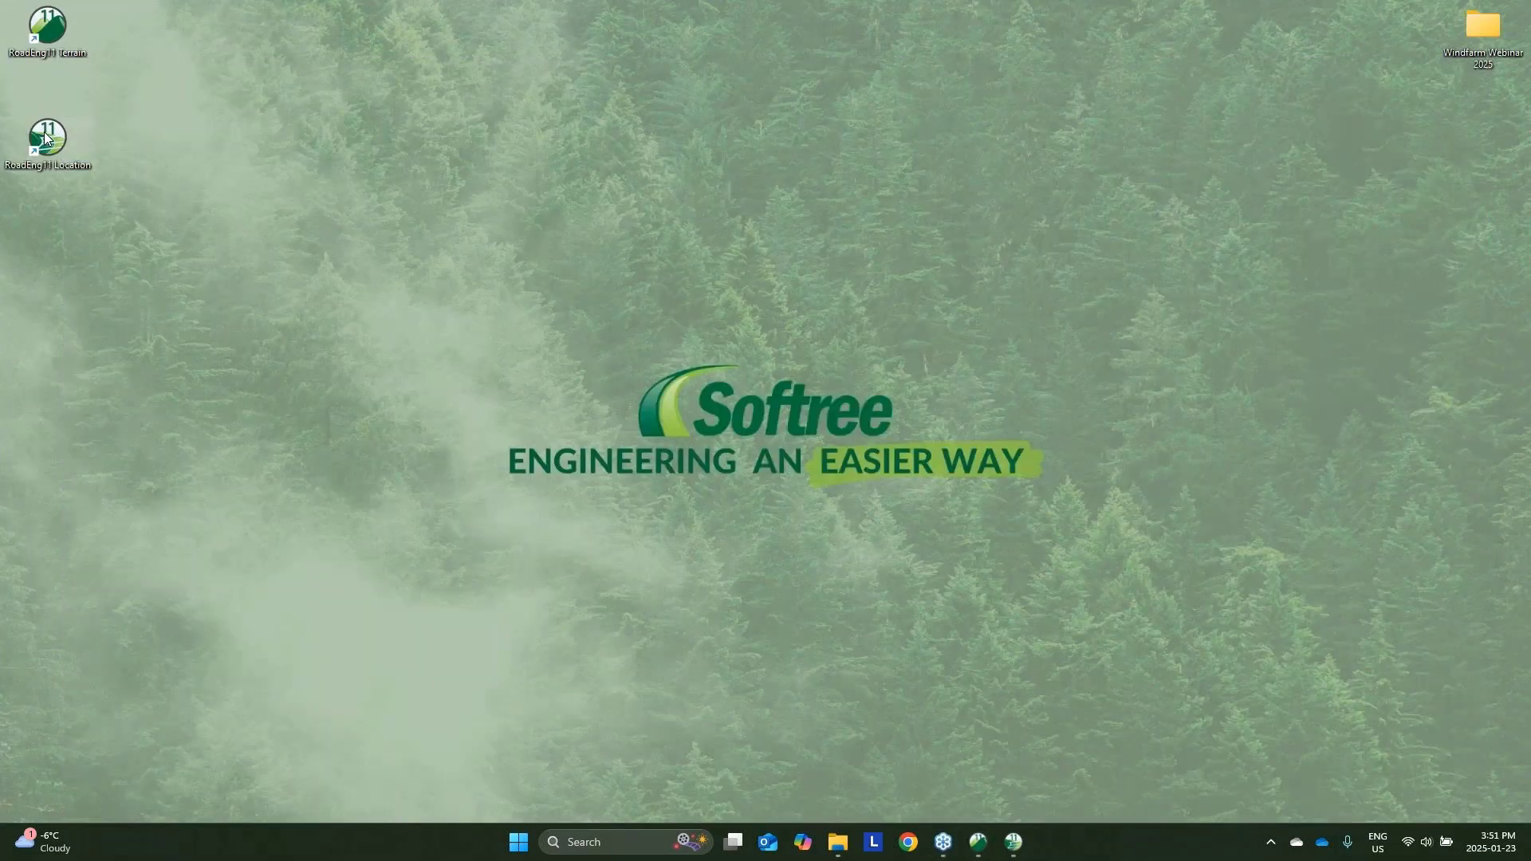
double_click(45, 138)
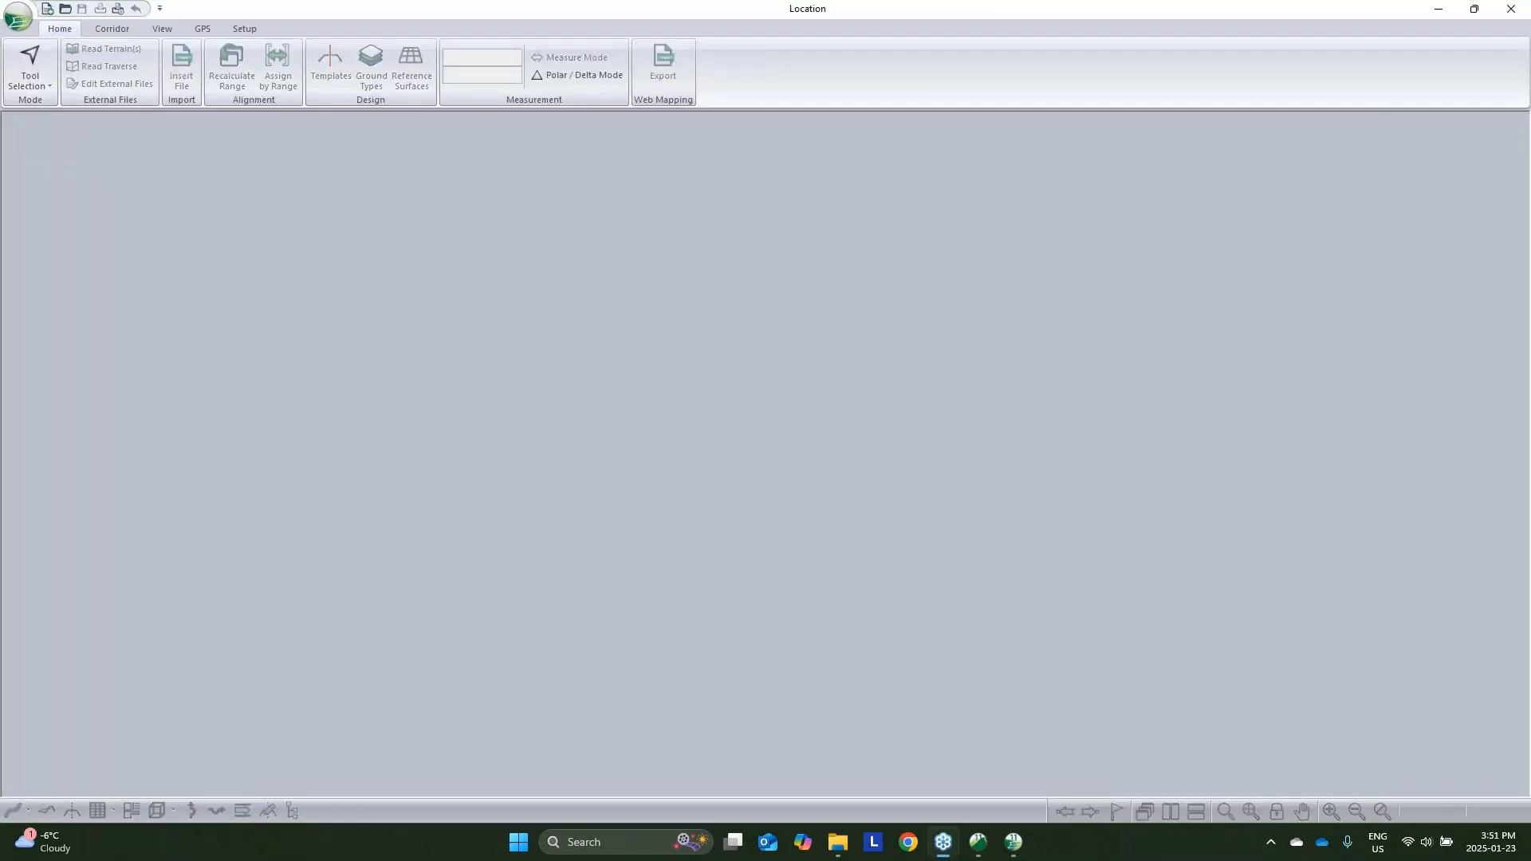
click(18, 15)
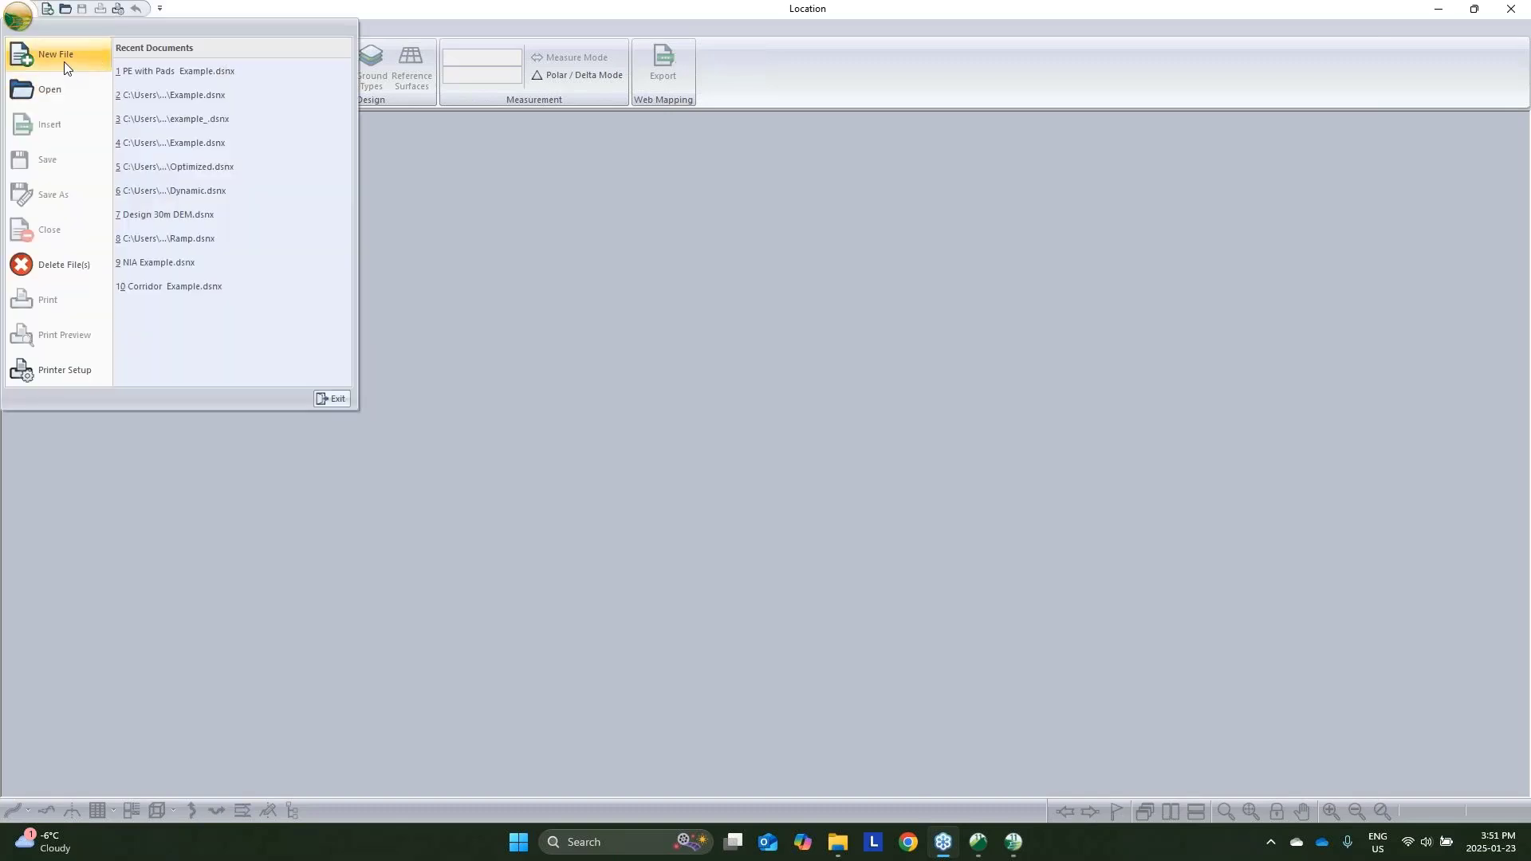
click(65, 63)
Choose PE with Pads_live.terx from the Canadian Shield folder as the original ground surface
click(813, 359)
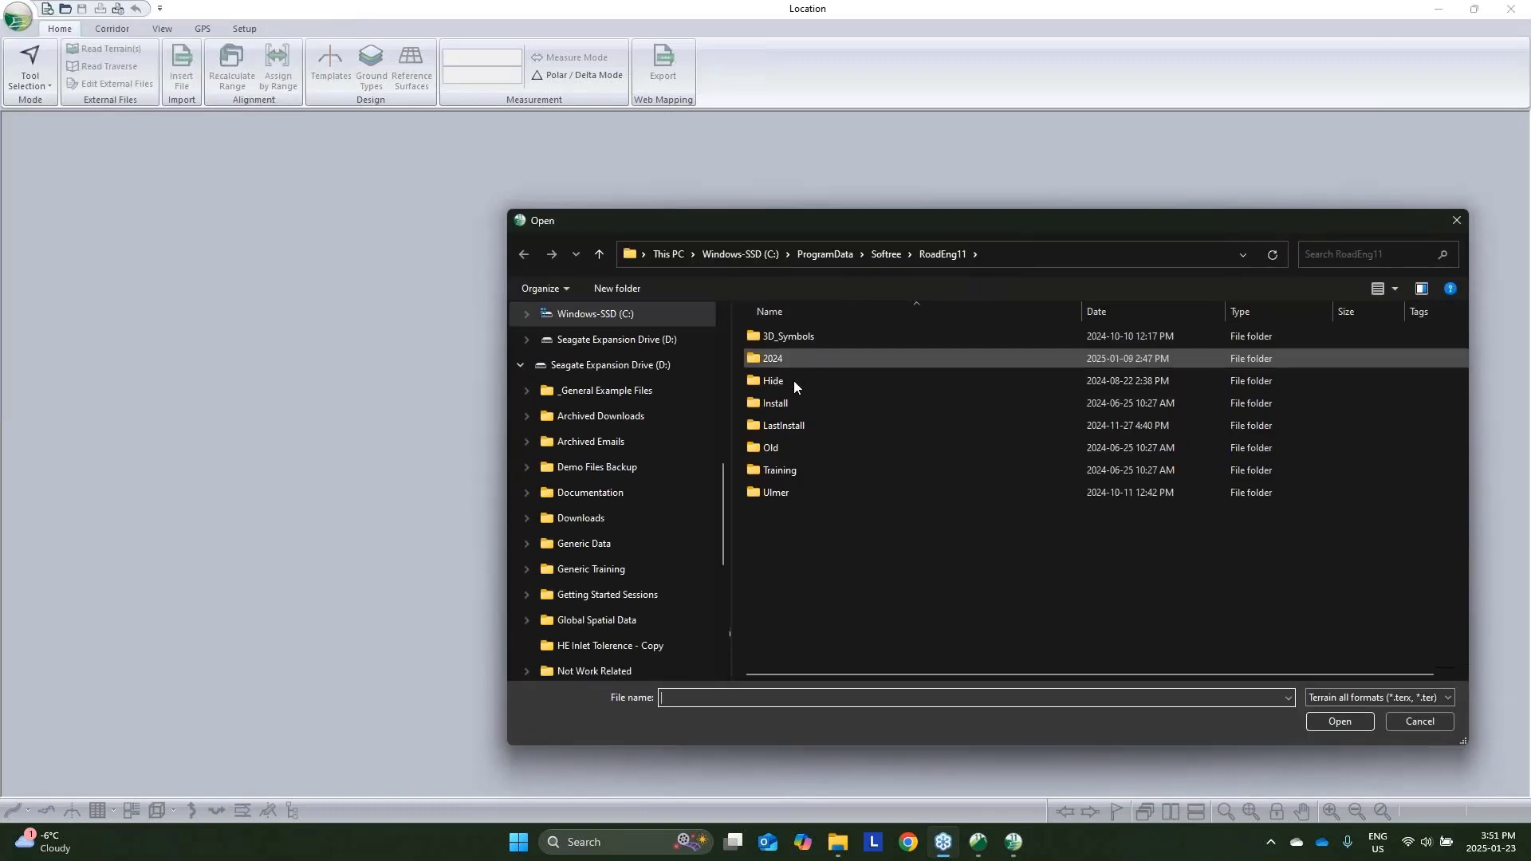
scroll(606, 391, up, 5)
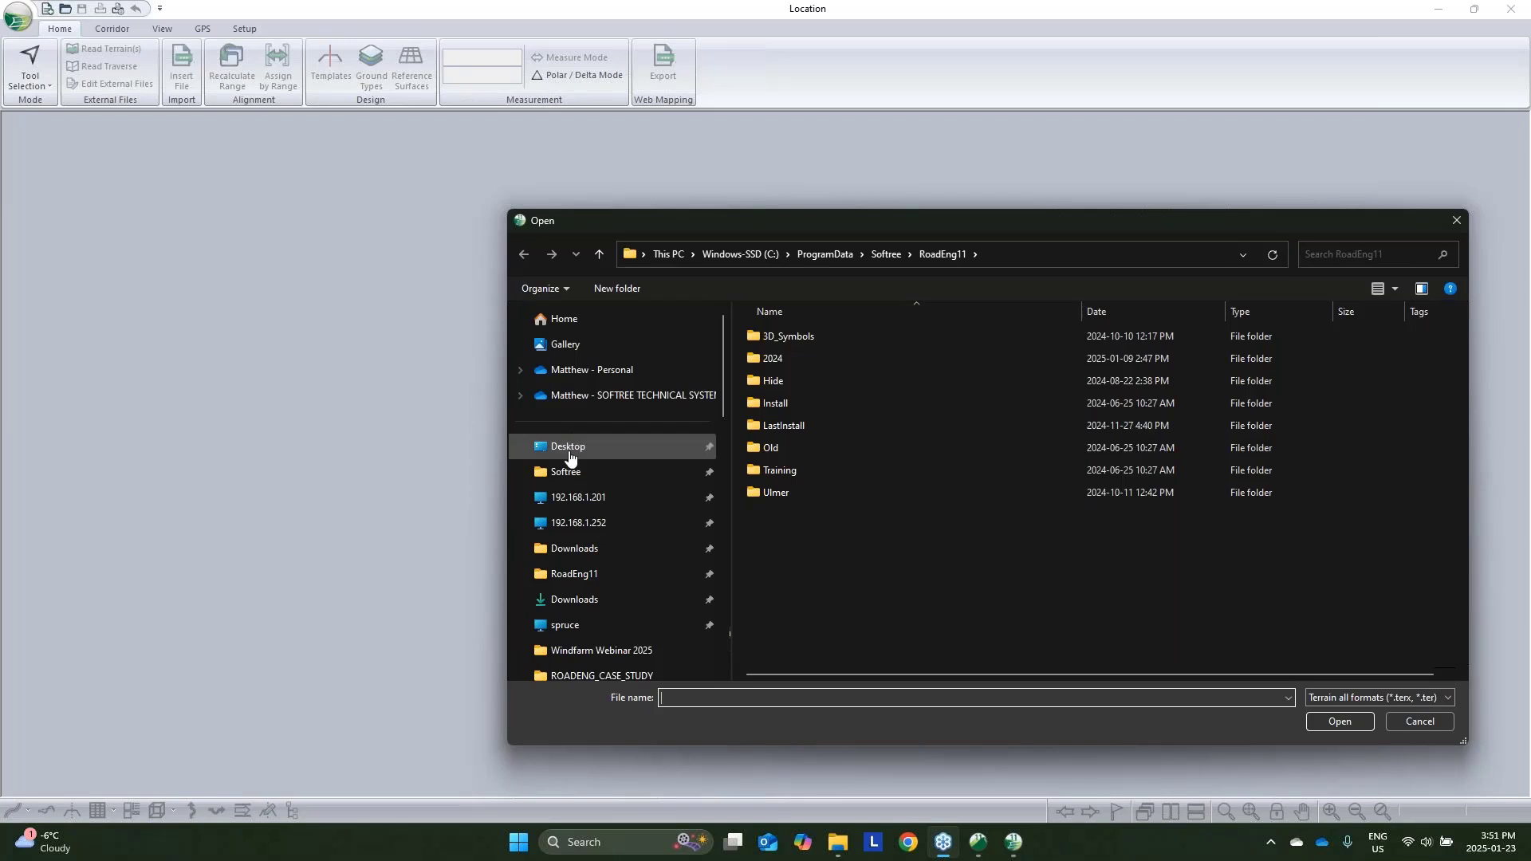
click(569, 450)
double_click(792, 358)
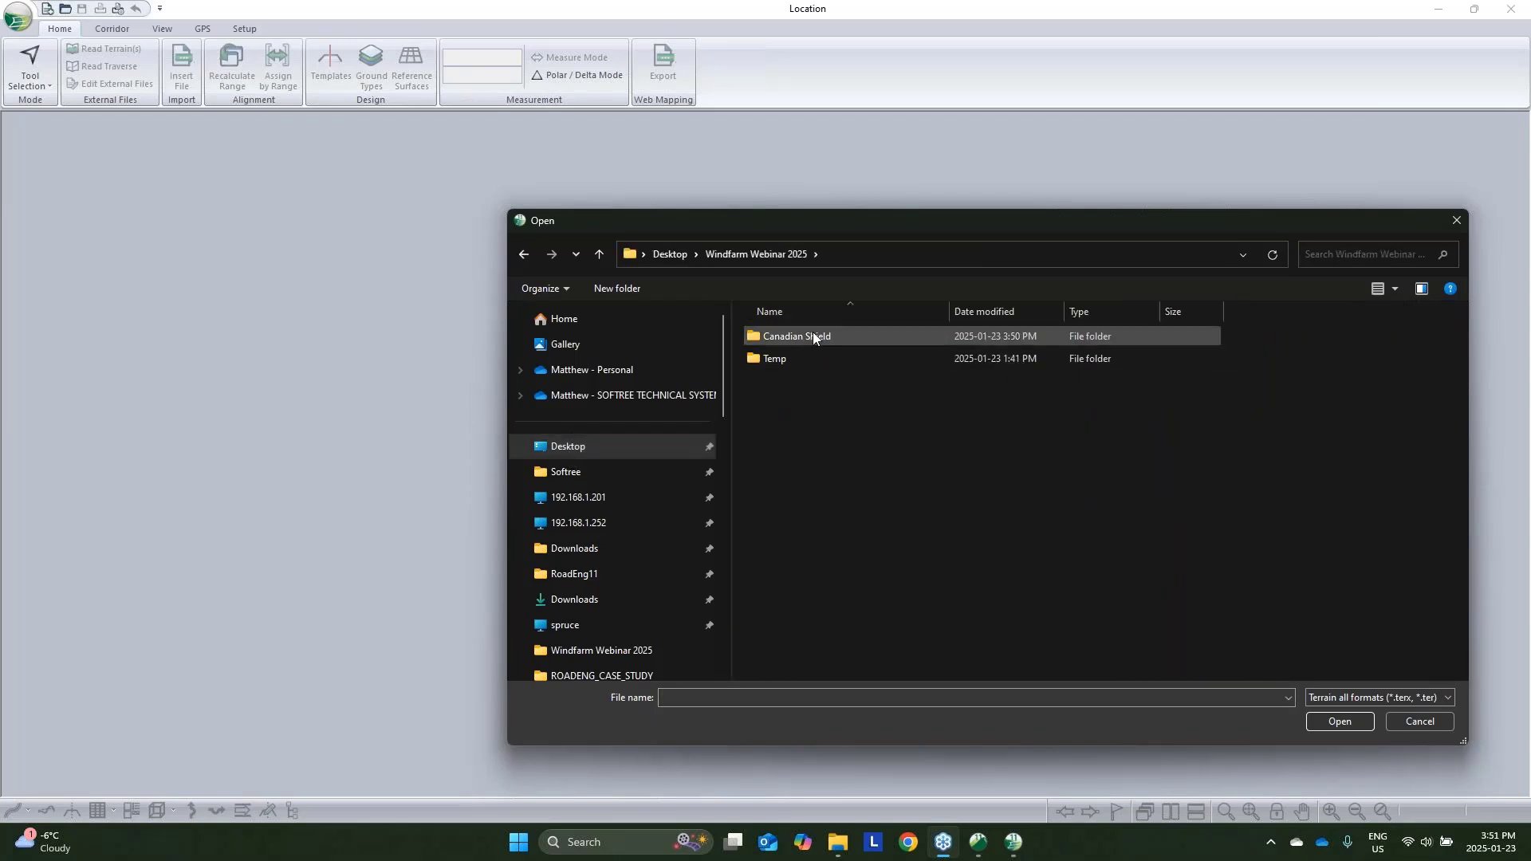
double_click(813, 339)
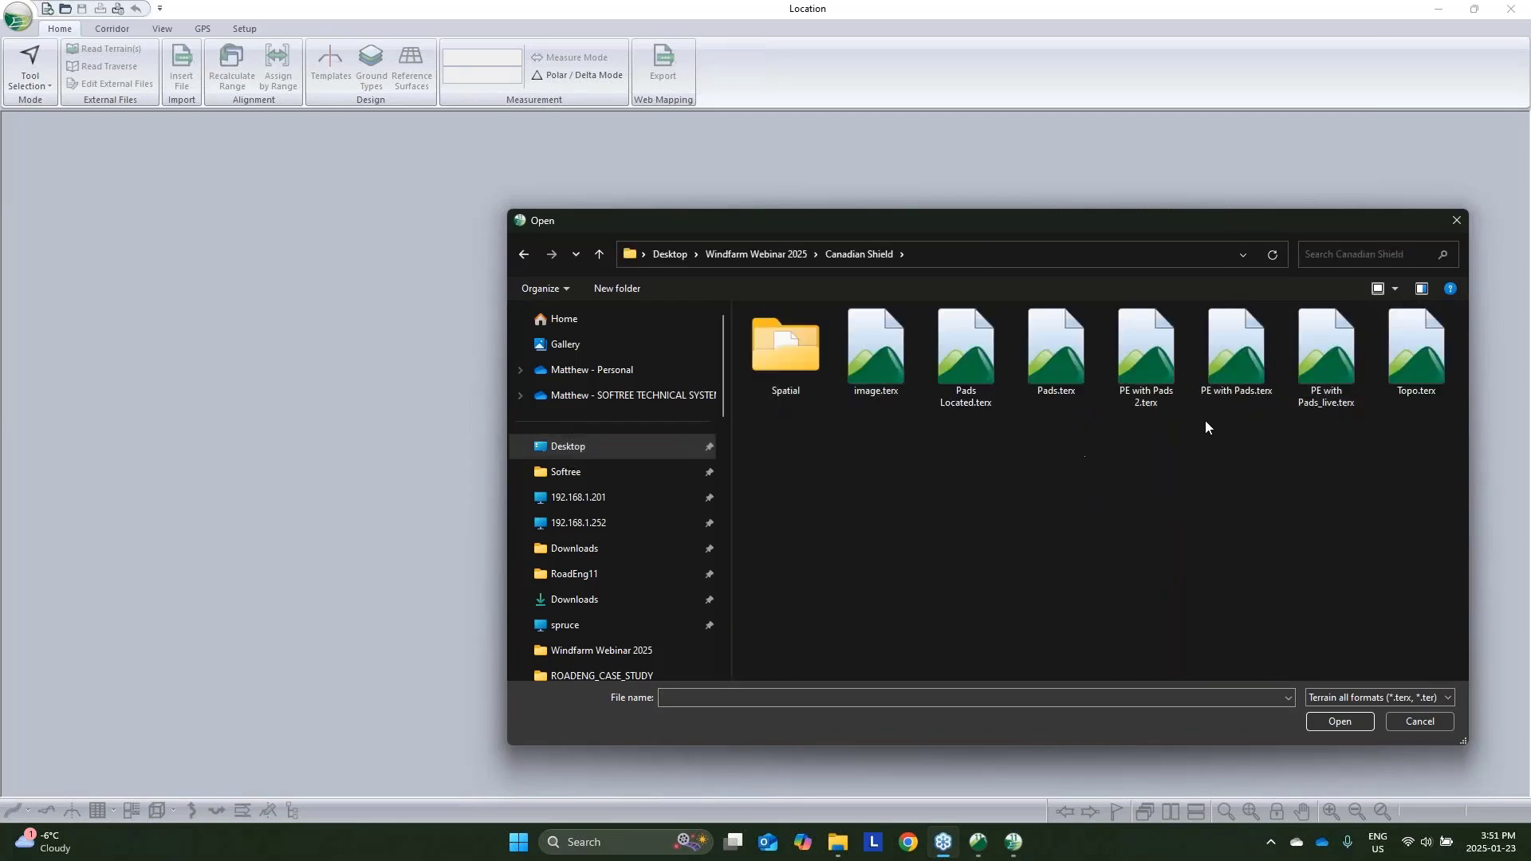
click(1327, 355)
click(1340, 722)
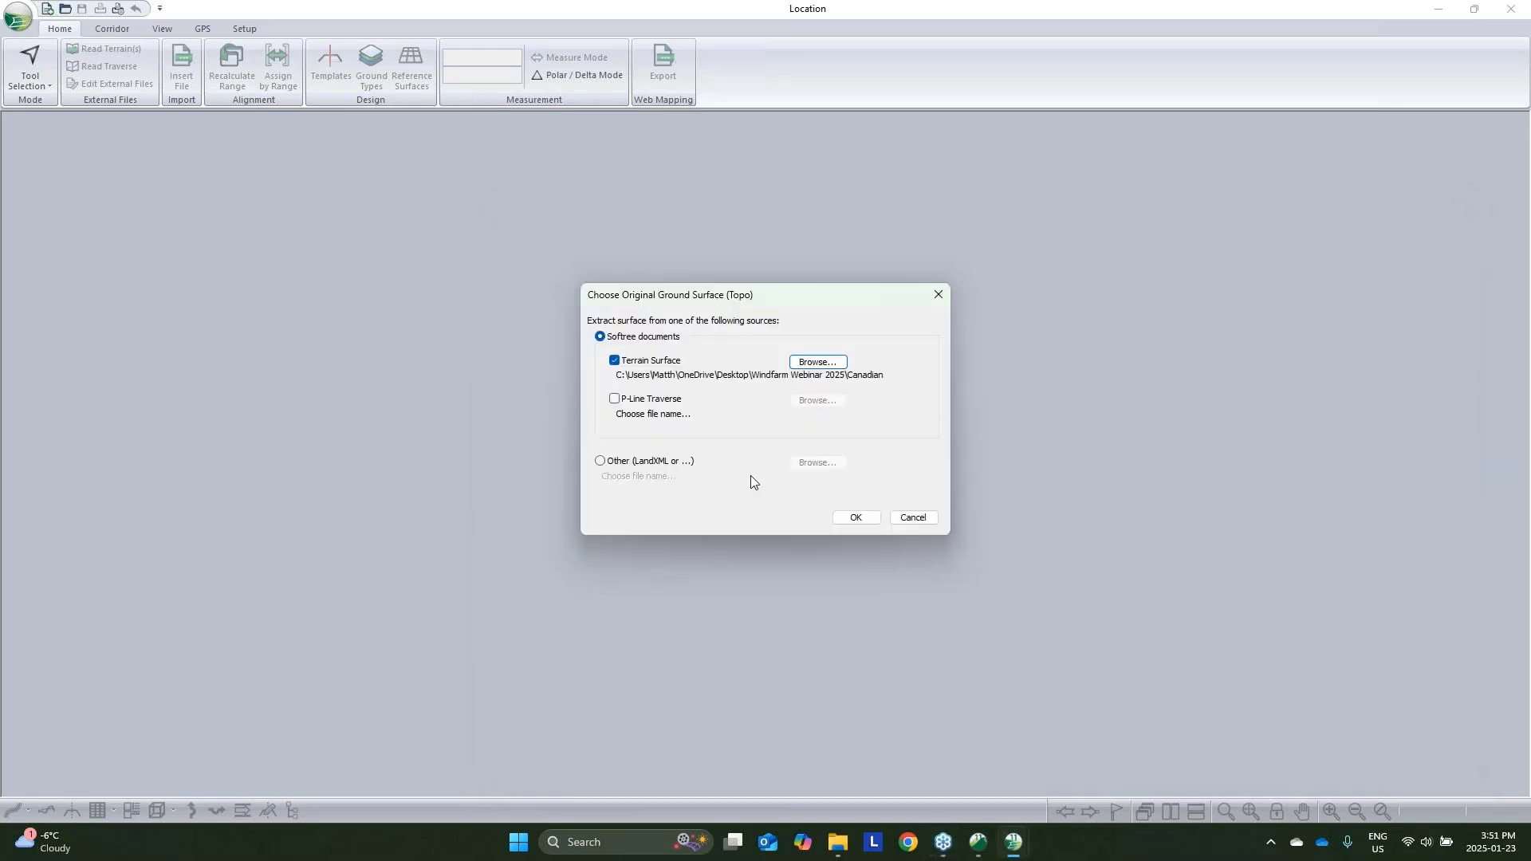
click(856, 517)
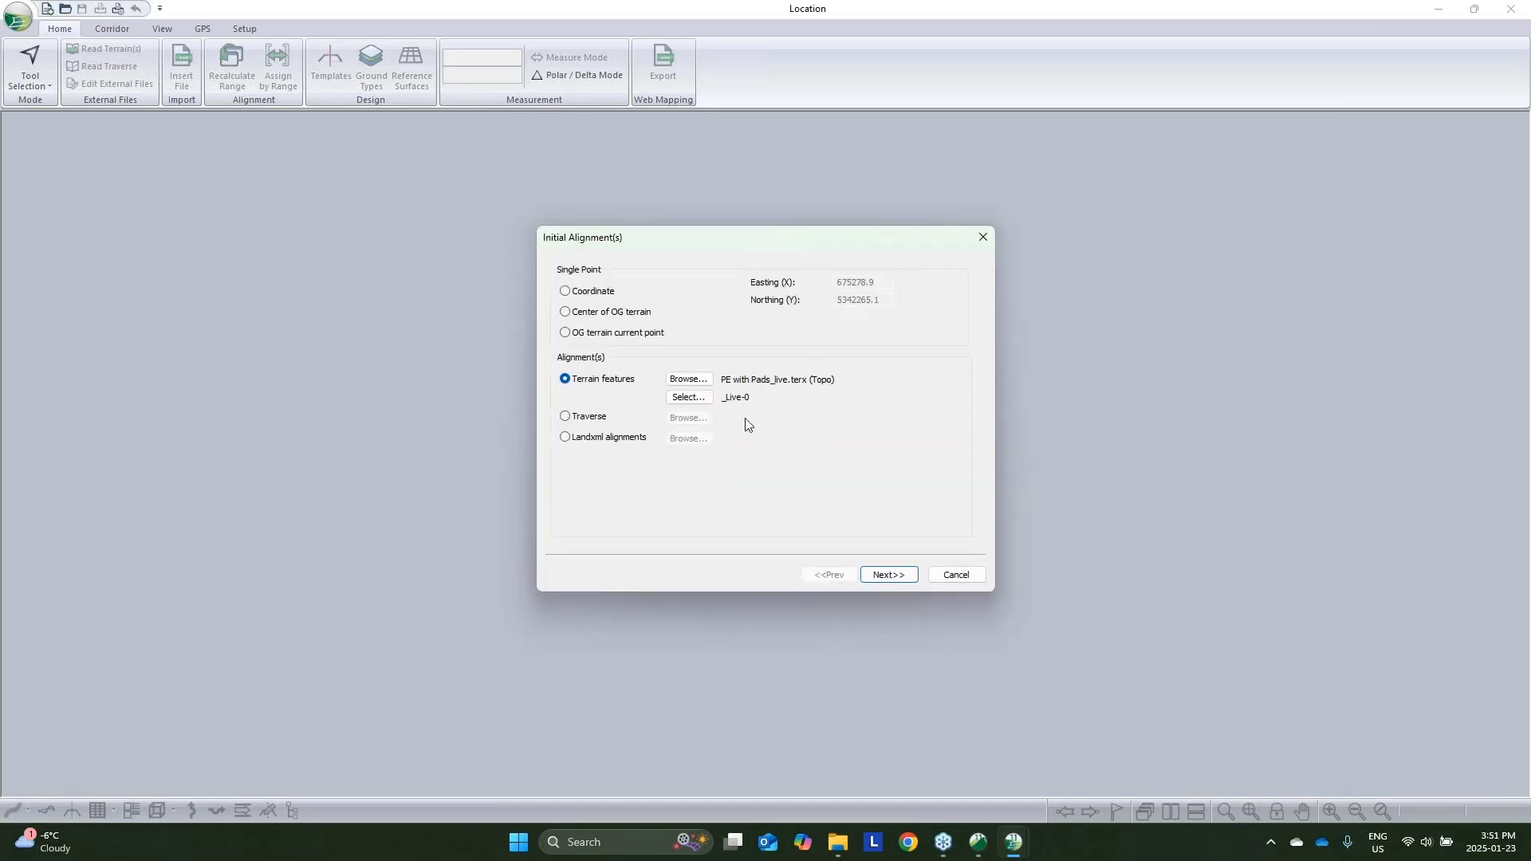
Create the design with the _Live-0 terrain feature as its initial alignment
click(890, 575)
click(898, 576)
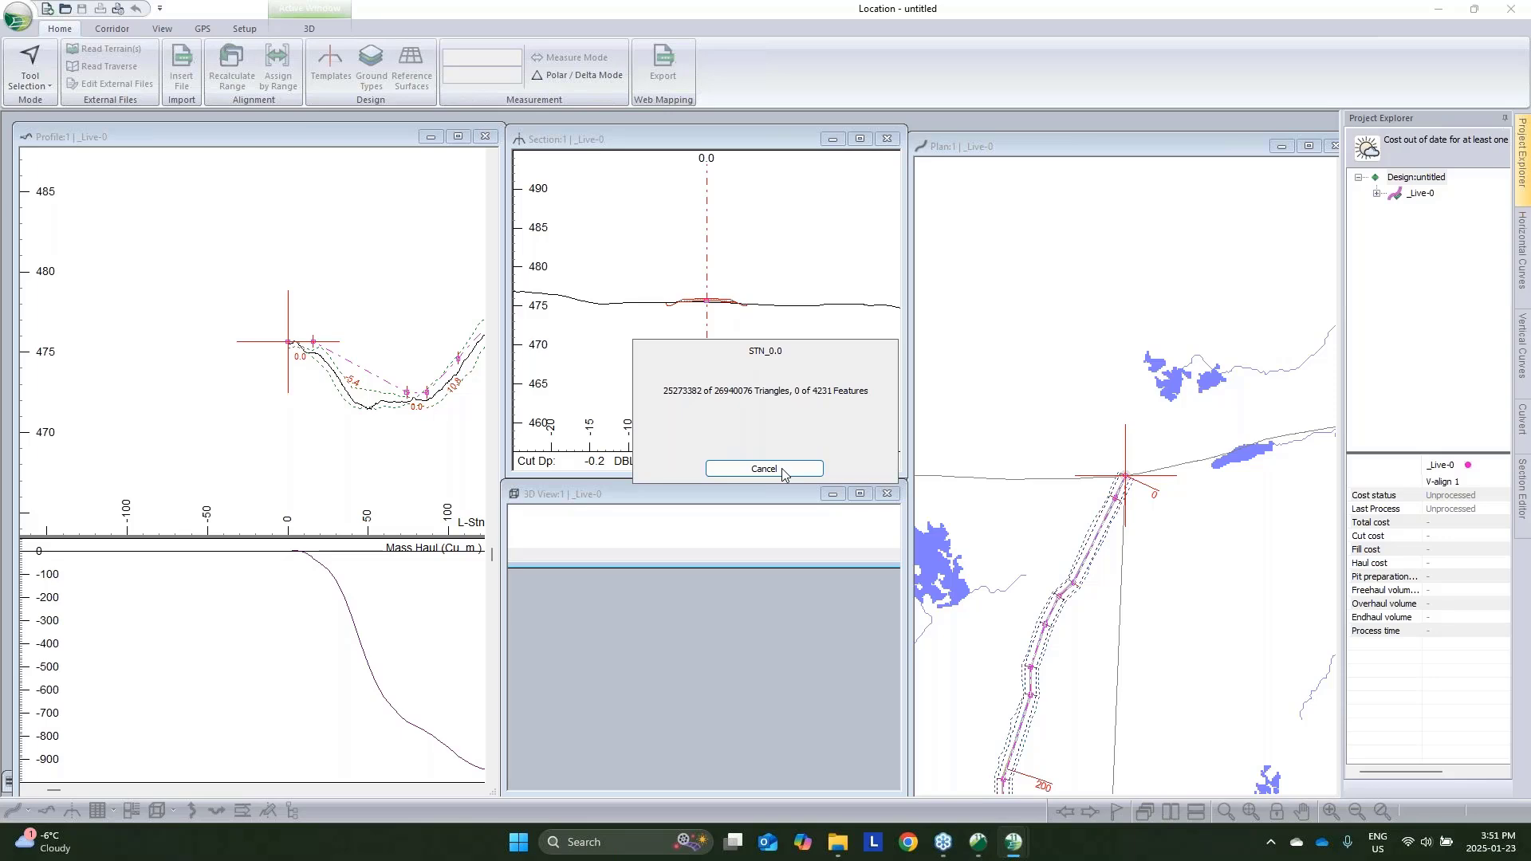
mouse_move(1014, 843)
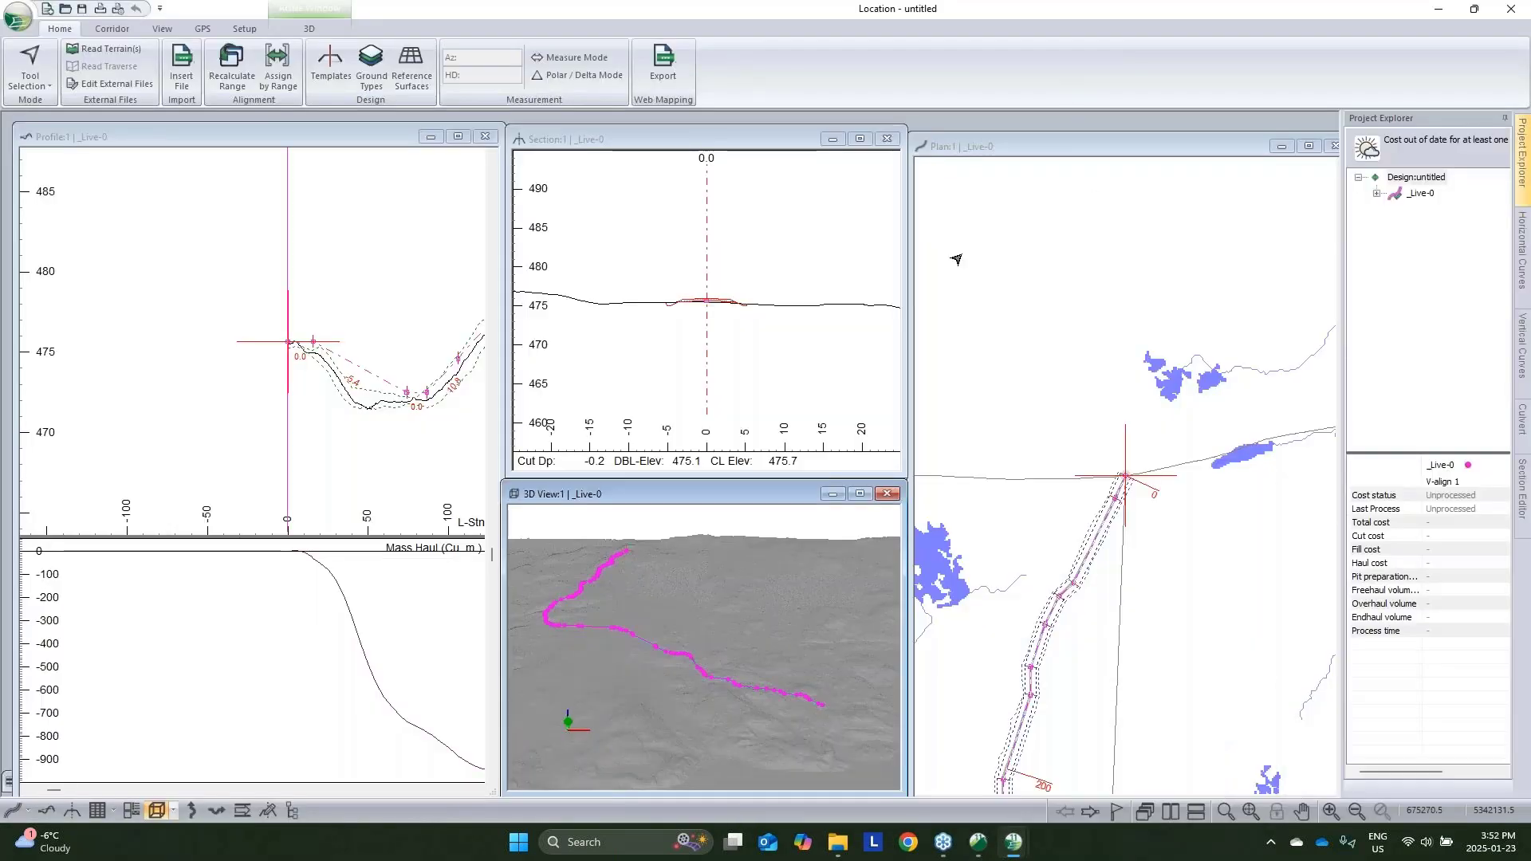
Convert the horizontal polyline to an alignment with curves, using a 50 m minimum radius and an 8 m maximum offset distance
click(1177, 339)
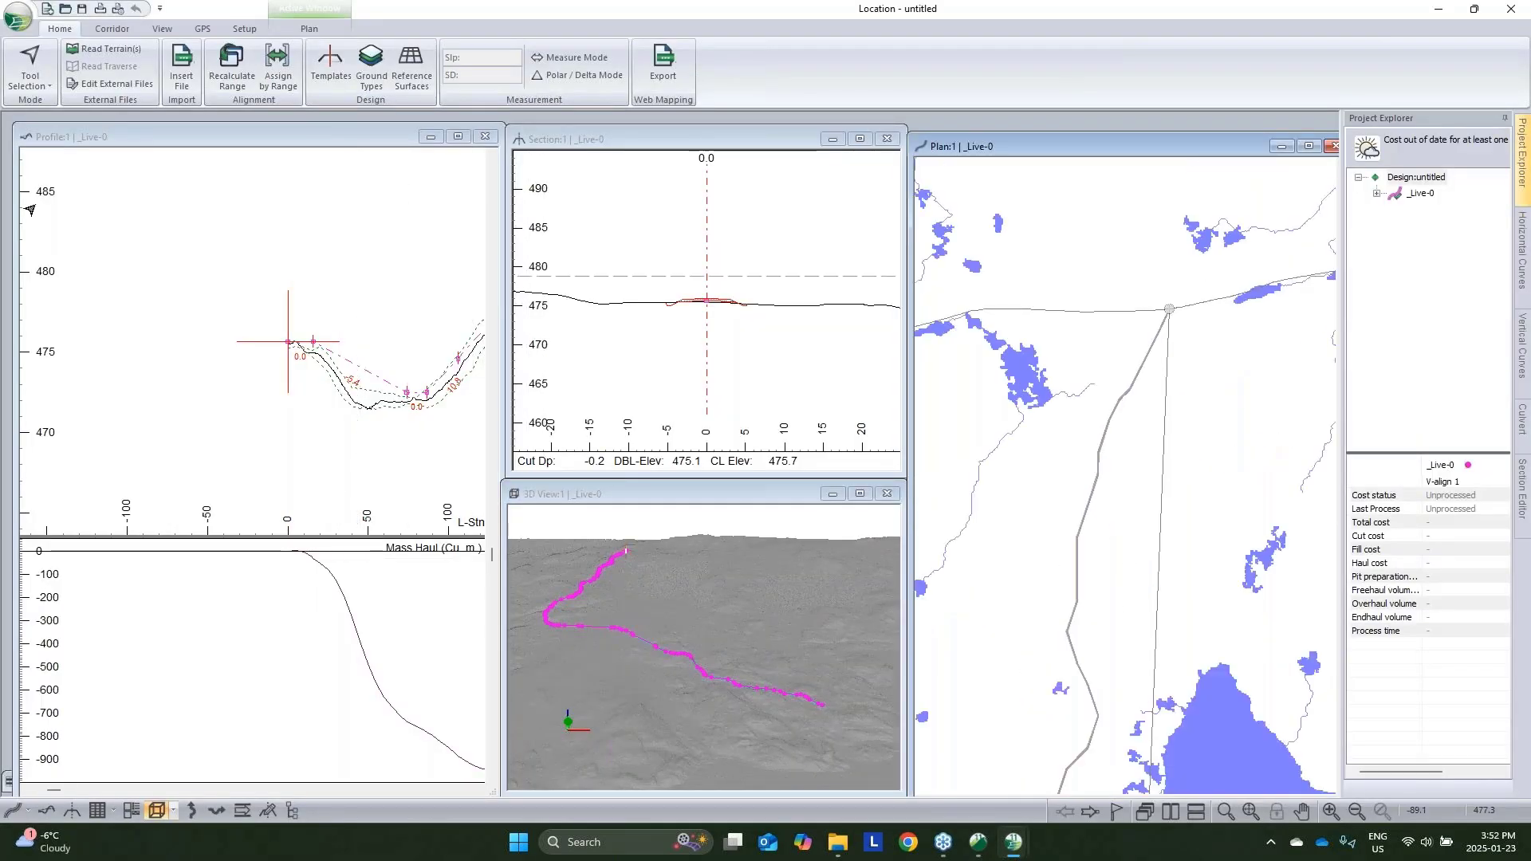
click(130, 34)
click(354, 64)
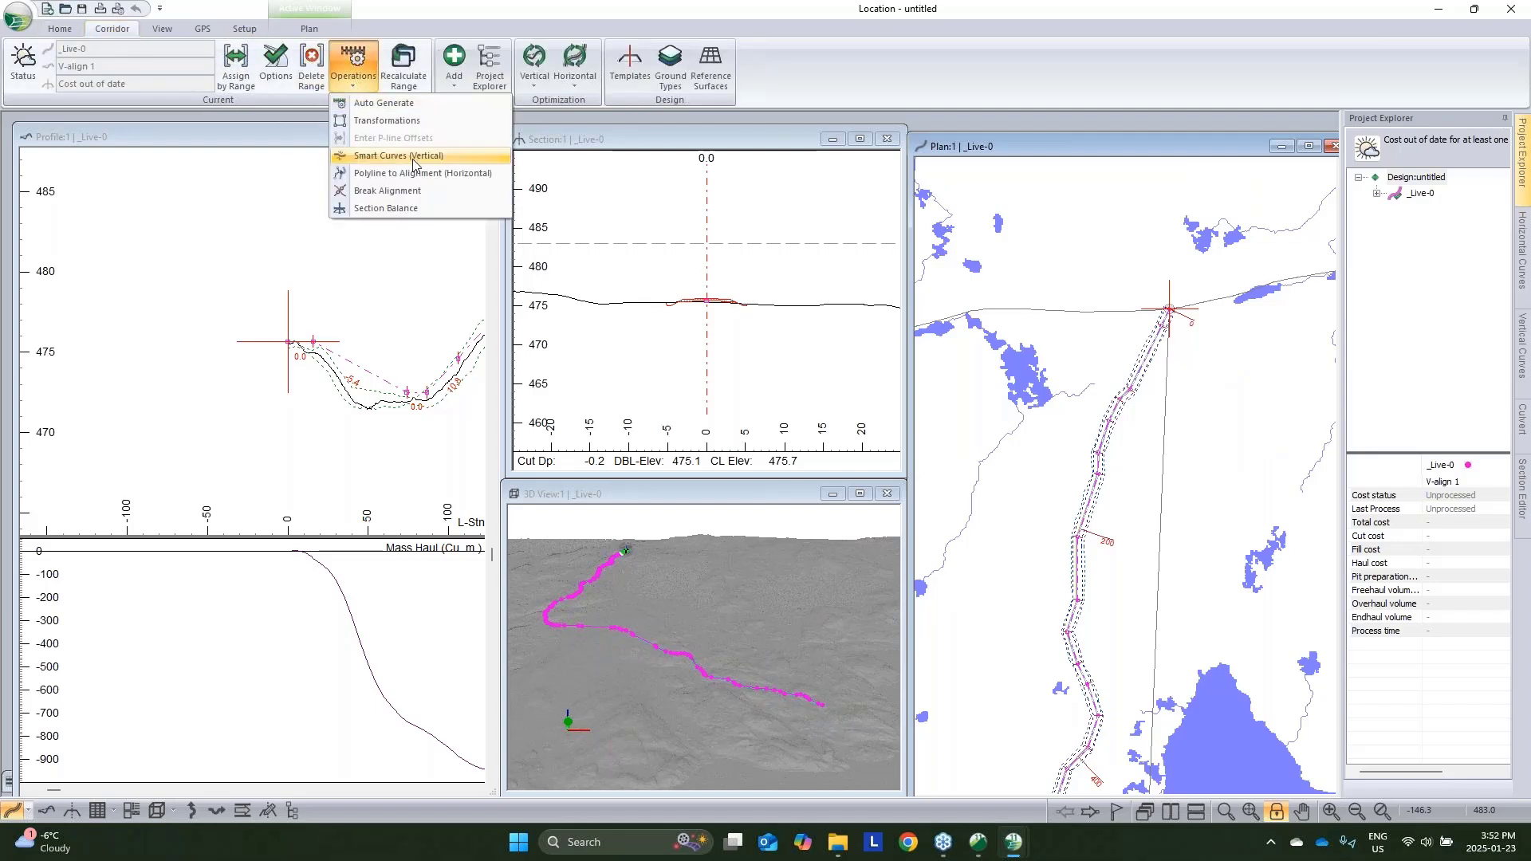
click(407, 182)
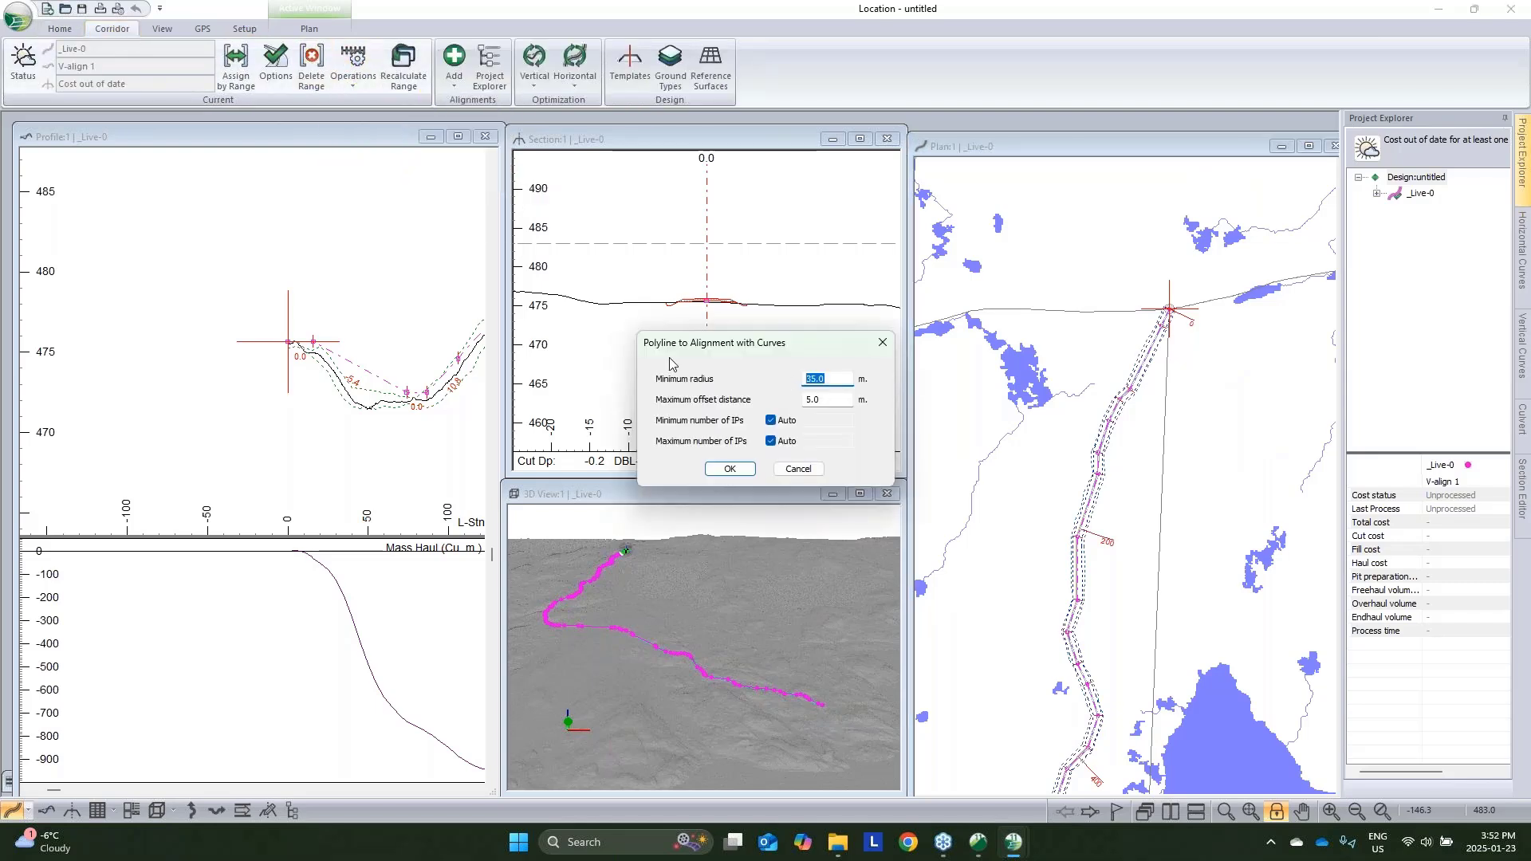
text(50)
key(Tab)
text(8)
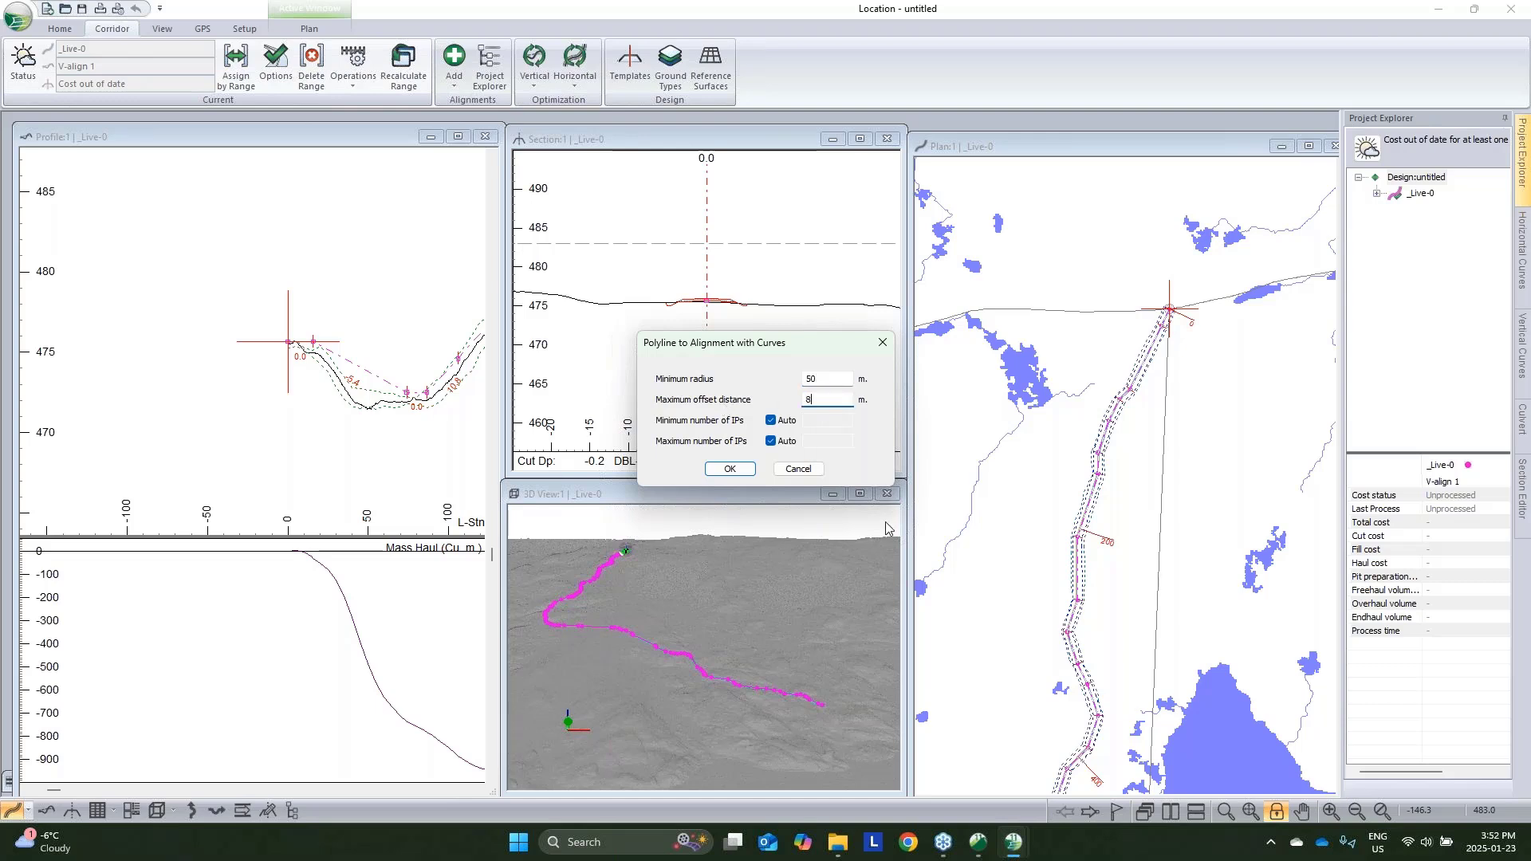
click(730, 468)
click(777, 451)
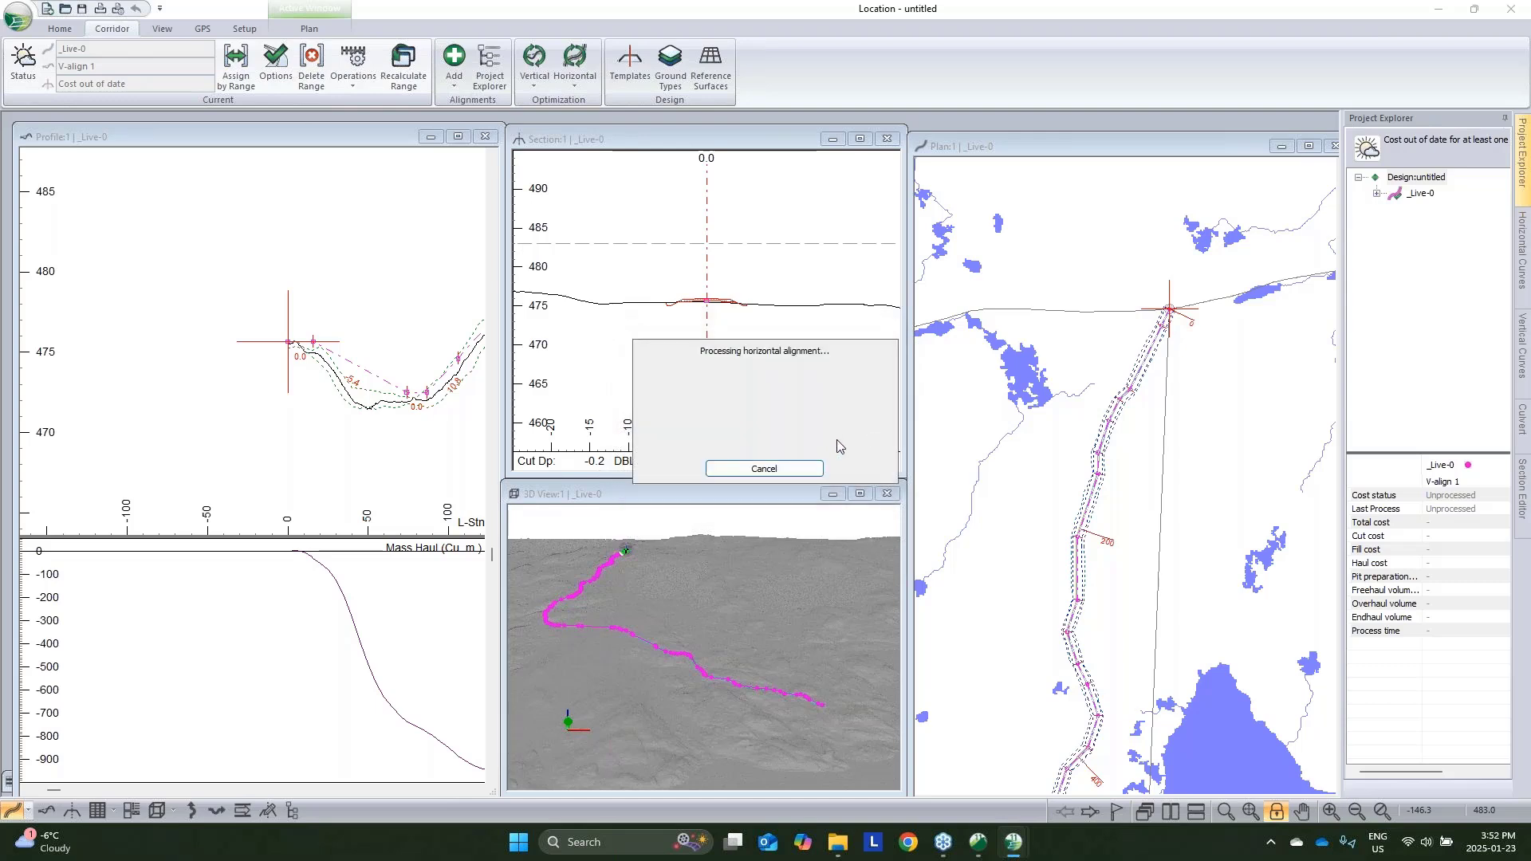
click(790, 475)
click(780, 456)
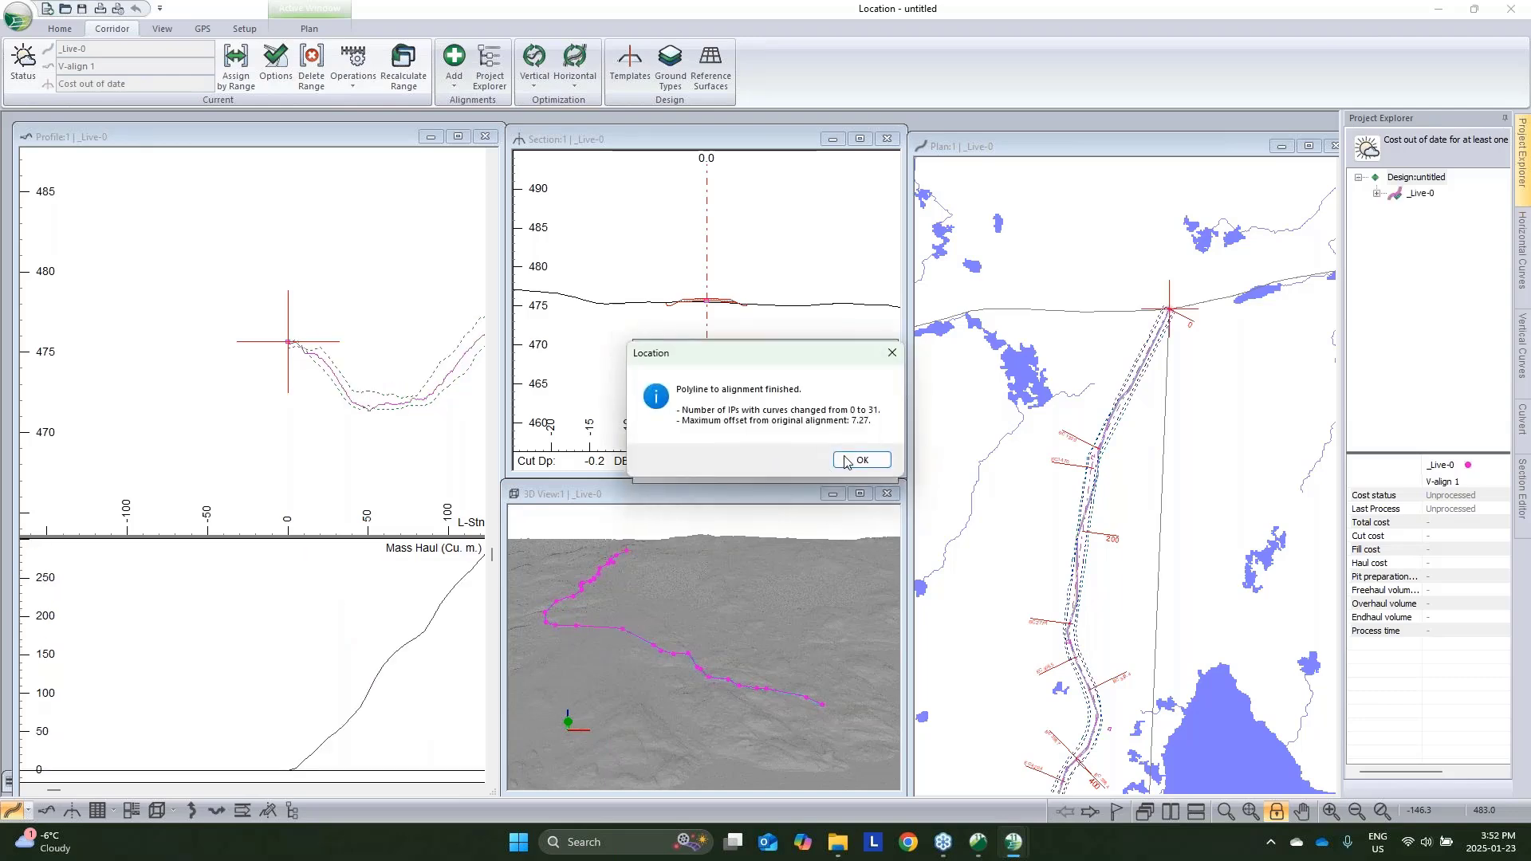
click(862, 461)
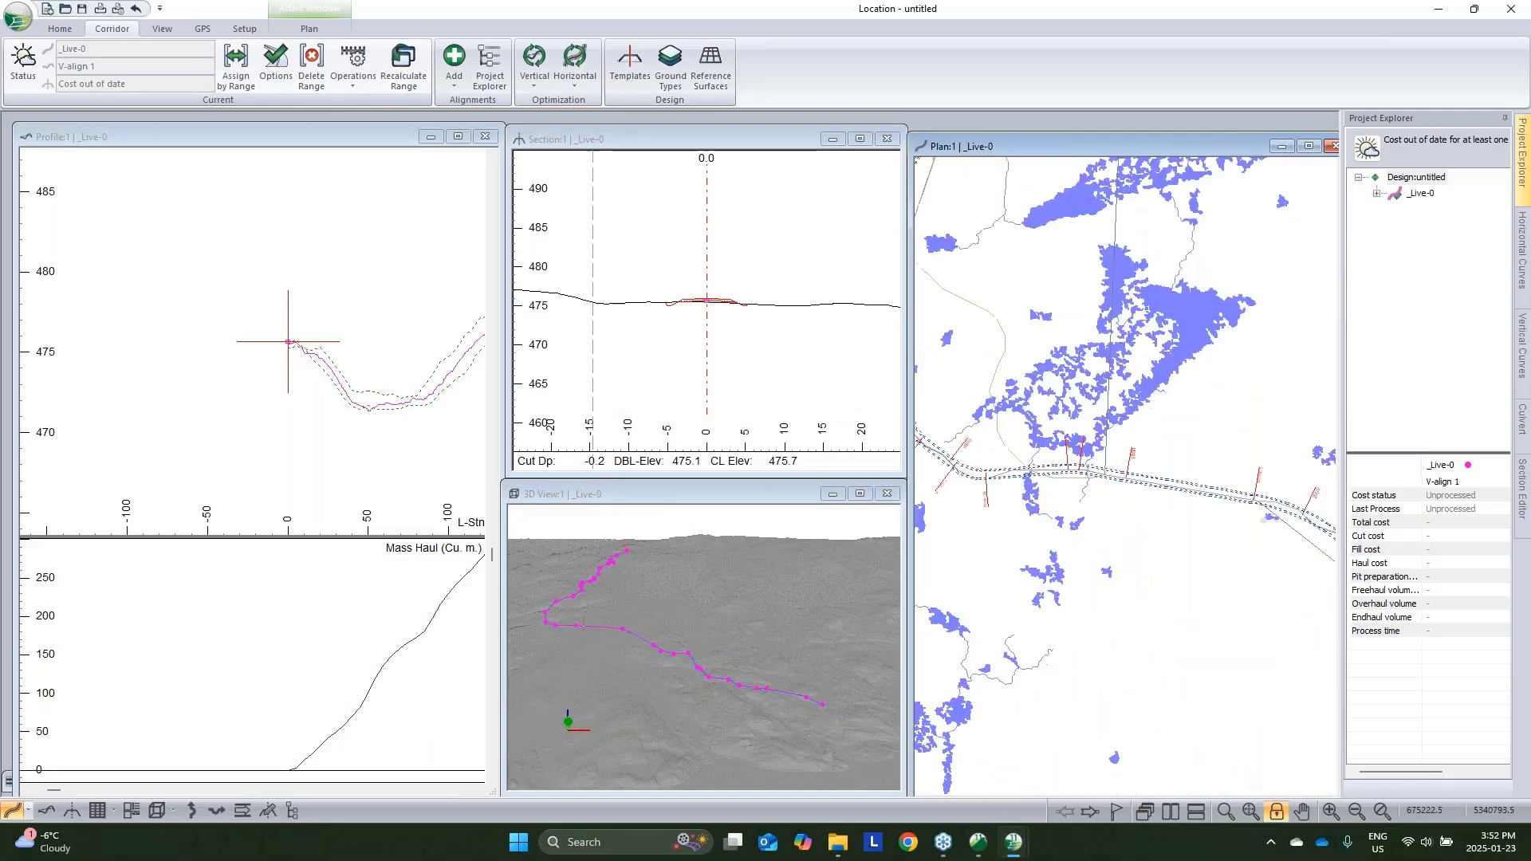
Add Pads Located.terx from the Canadian Shield folder as a reference terrain
right_click(1131, 365)
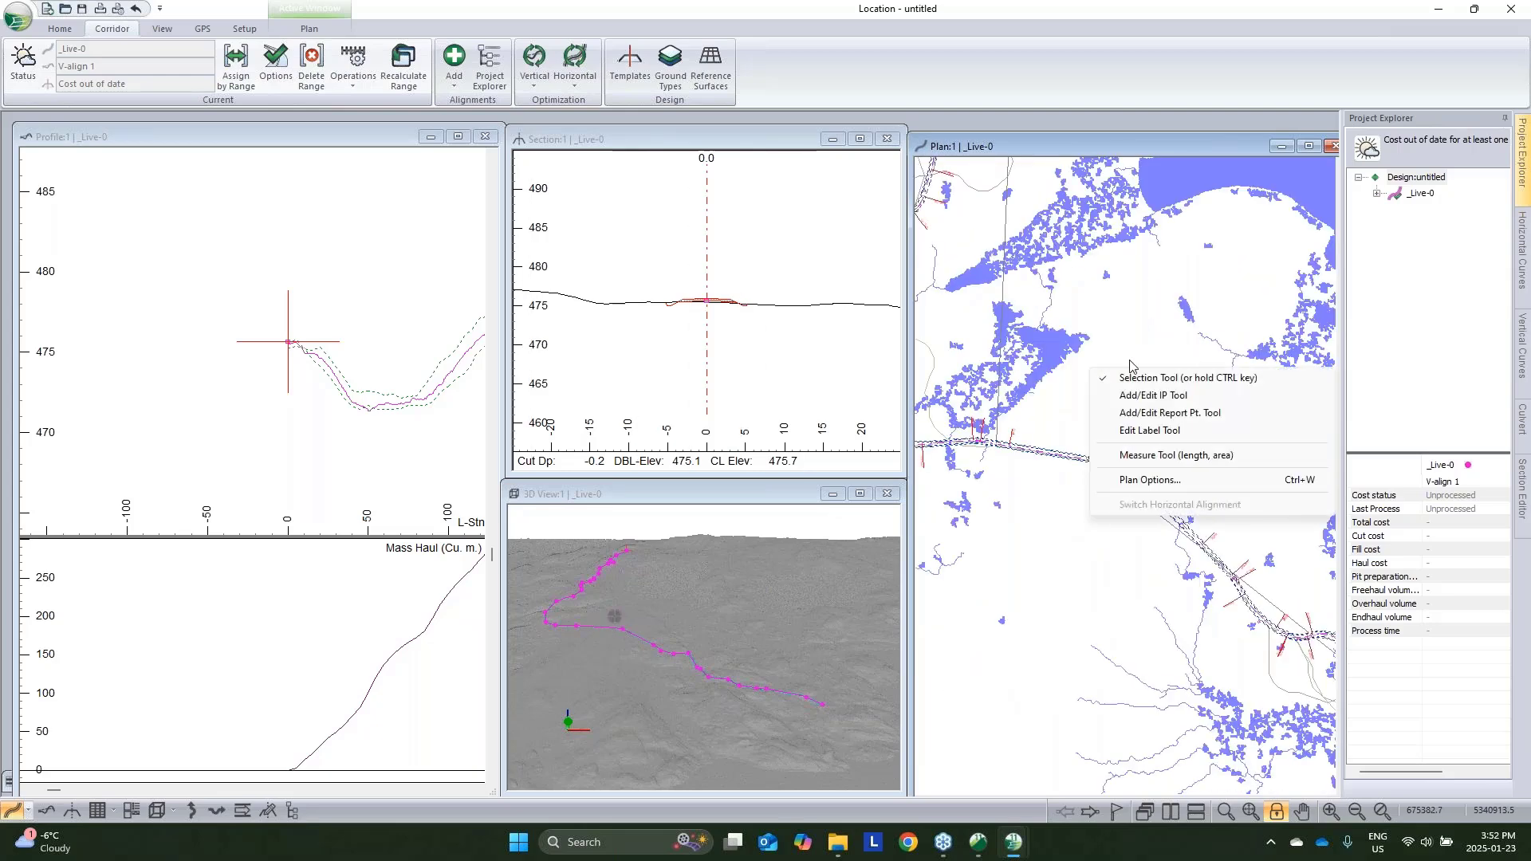
click(706, 72)
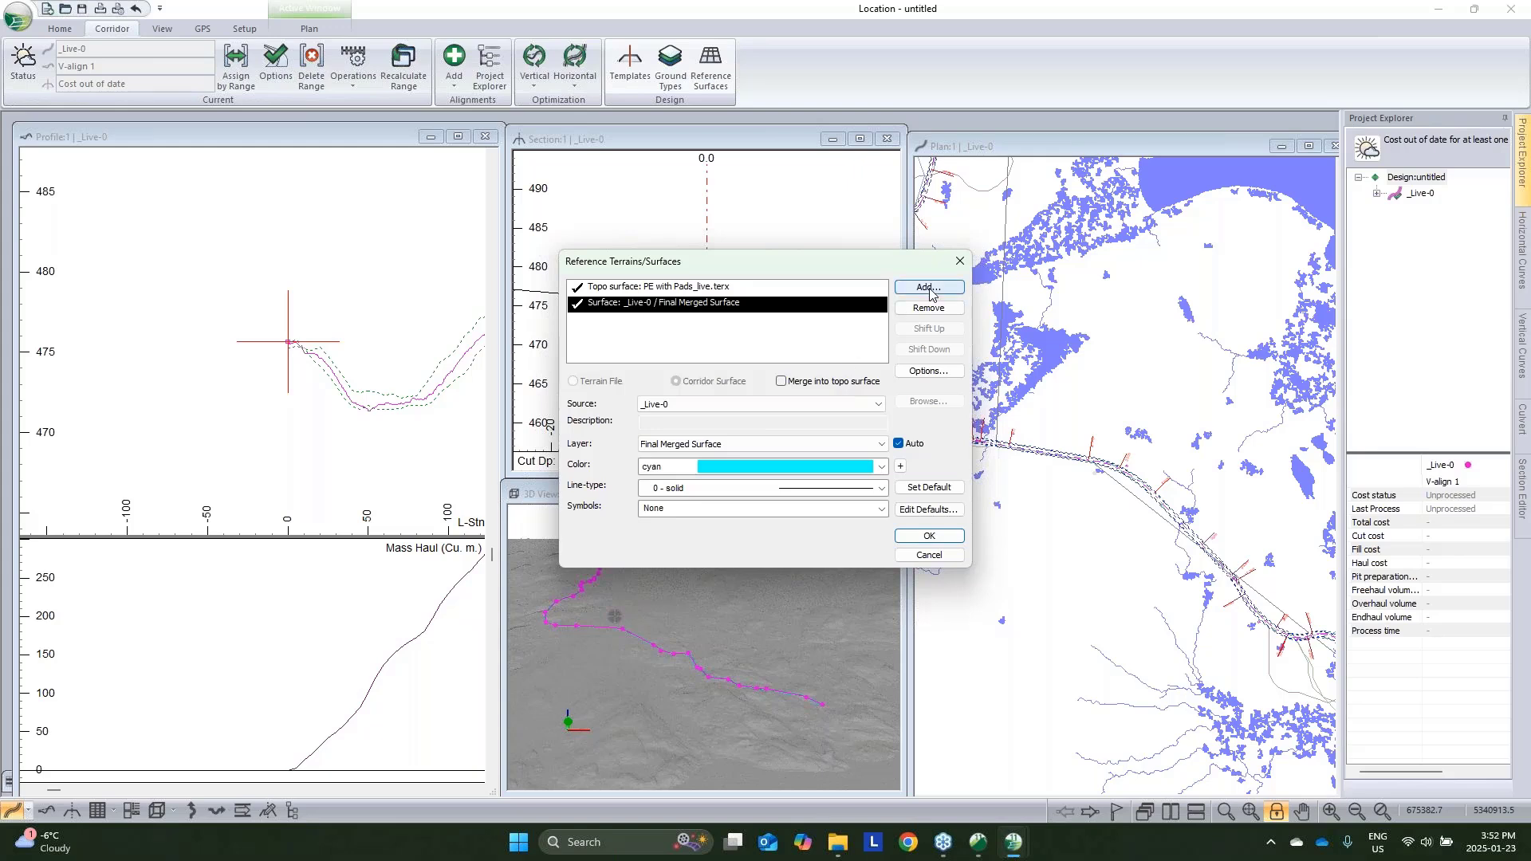
click(929, 289)
click(718, 403)
click(745, 451)
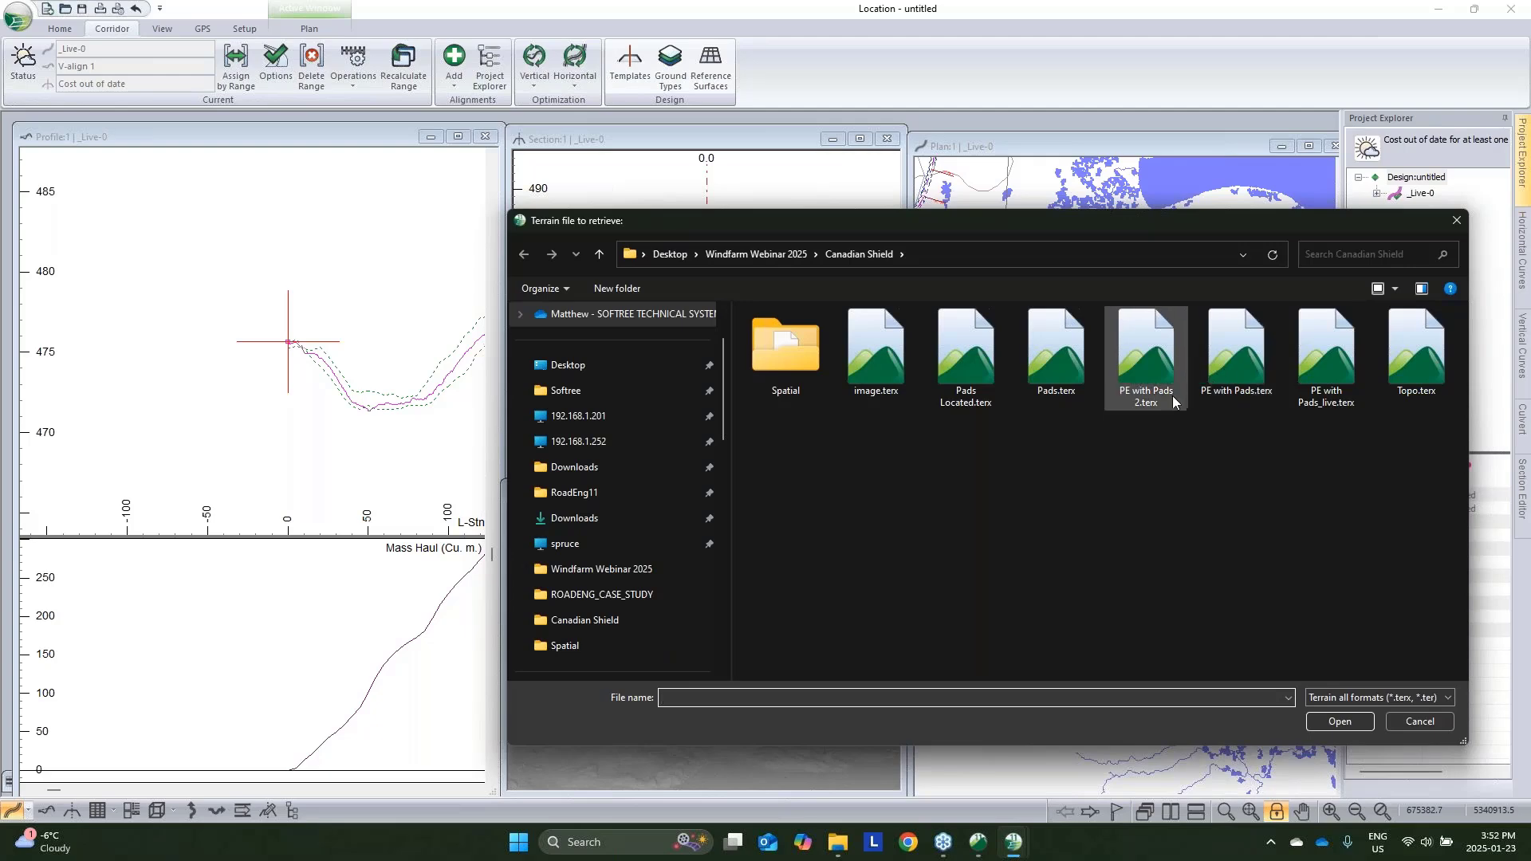
click(979, 356)
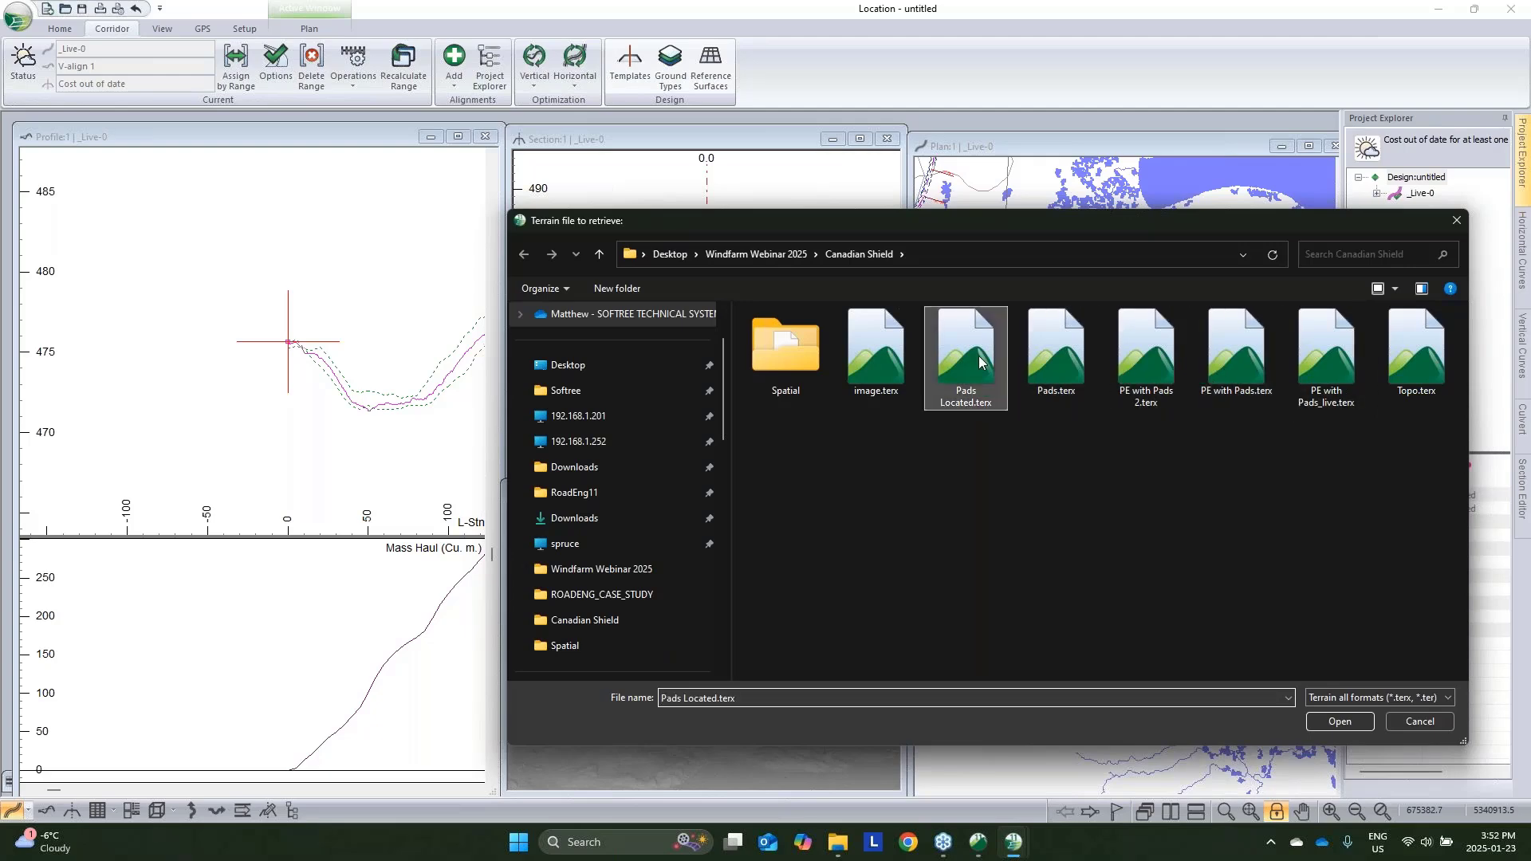
click(1333, 723)
click(929, 535)
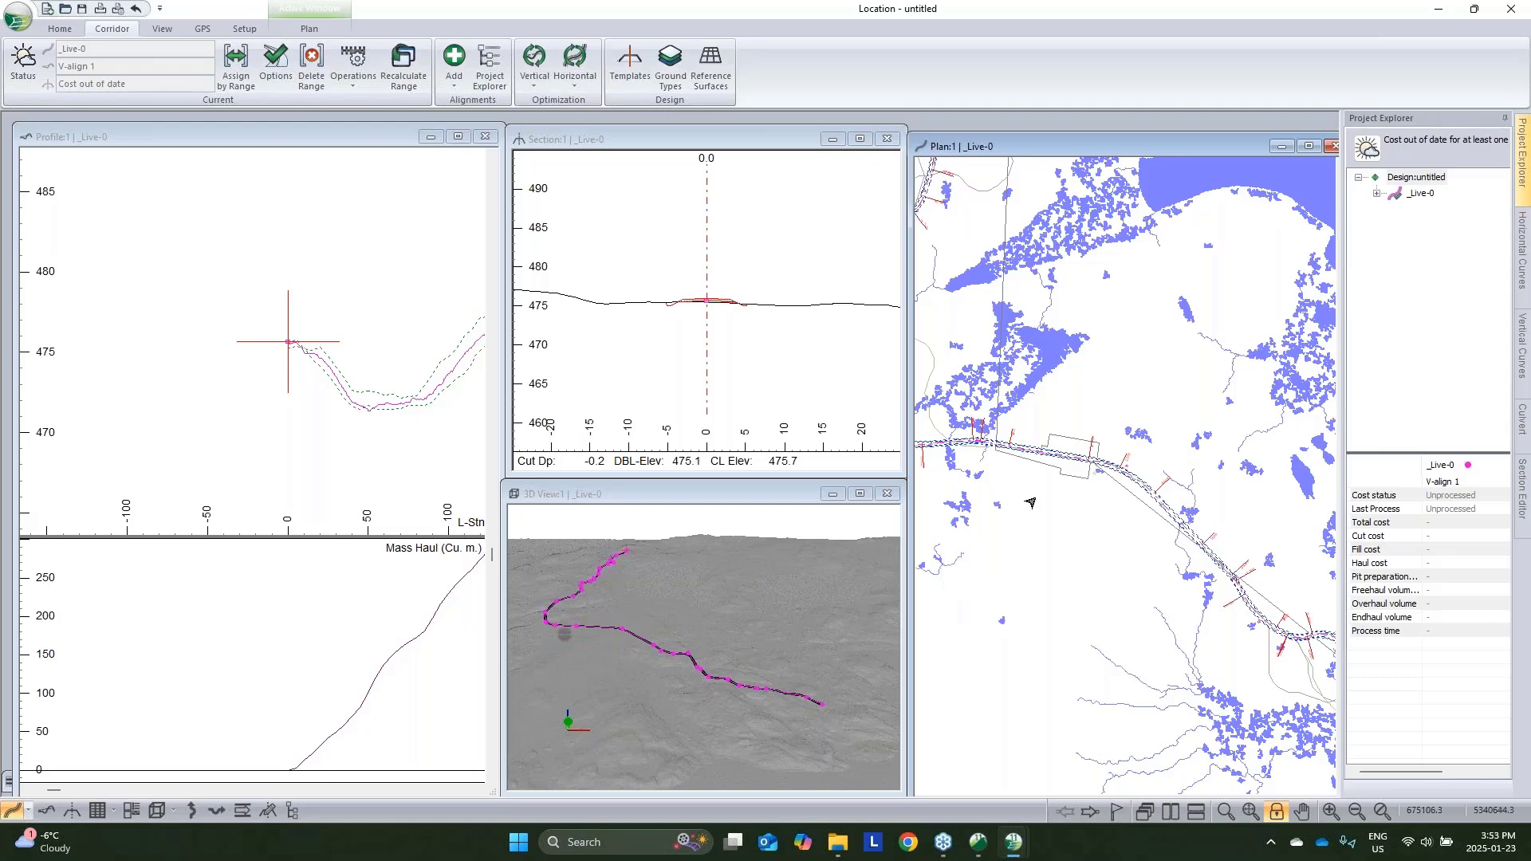
Make station 1905 inside the pad outline current and open the template editor, suppressing further section-point warnings
click(1067, 455)
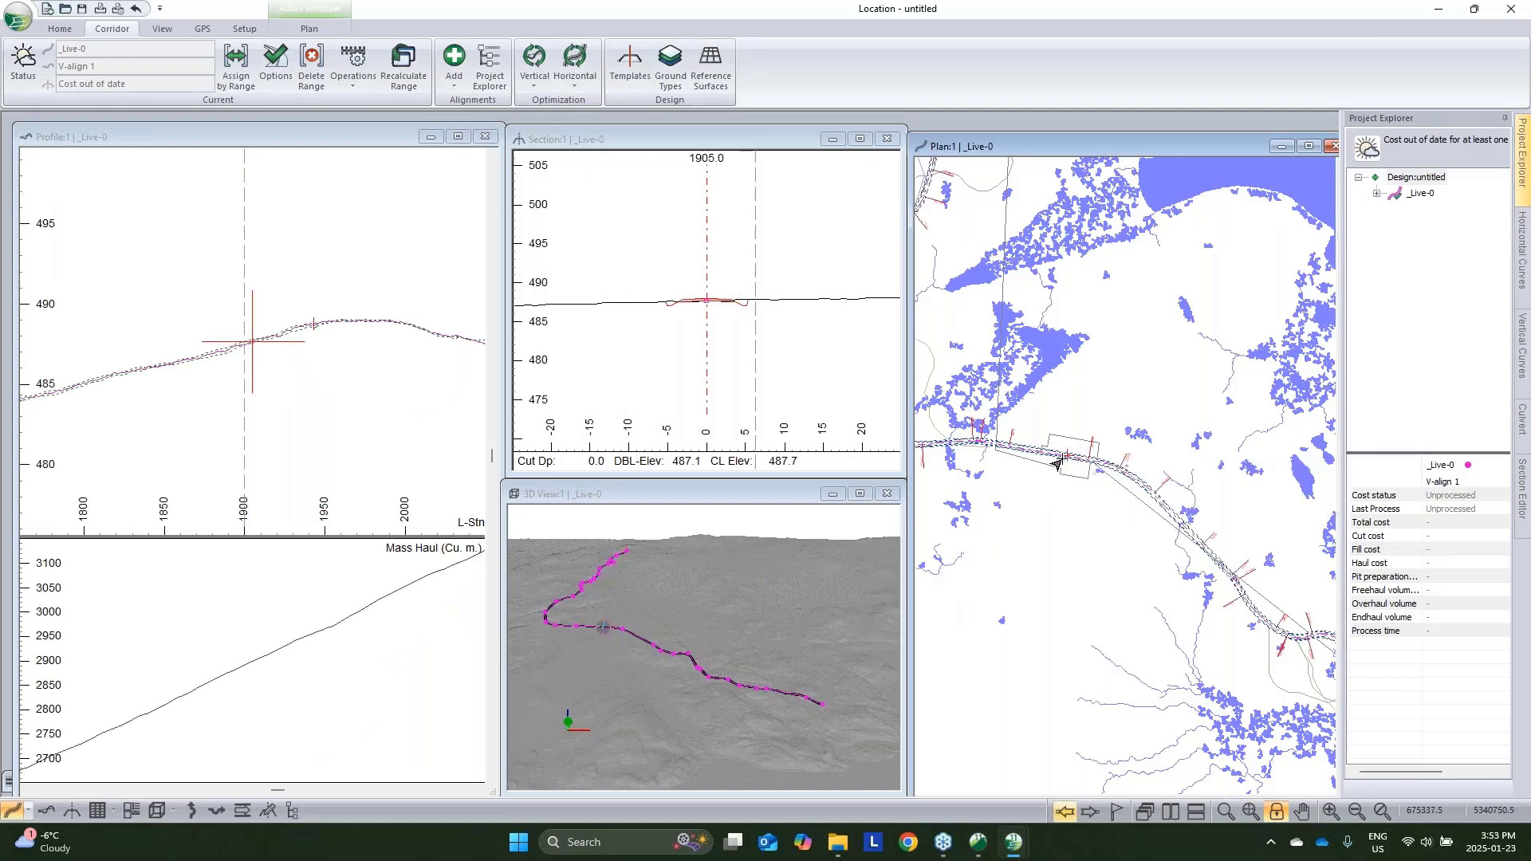
scroll(1067, 402, up, 2)
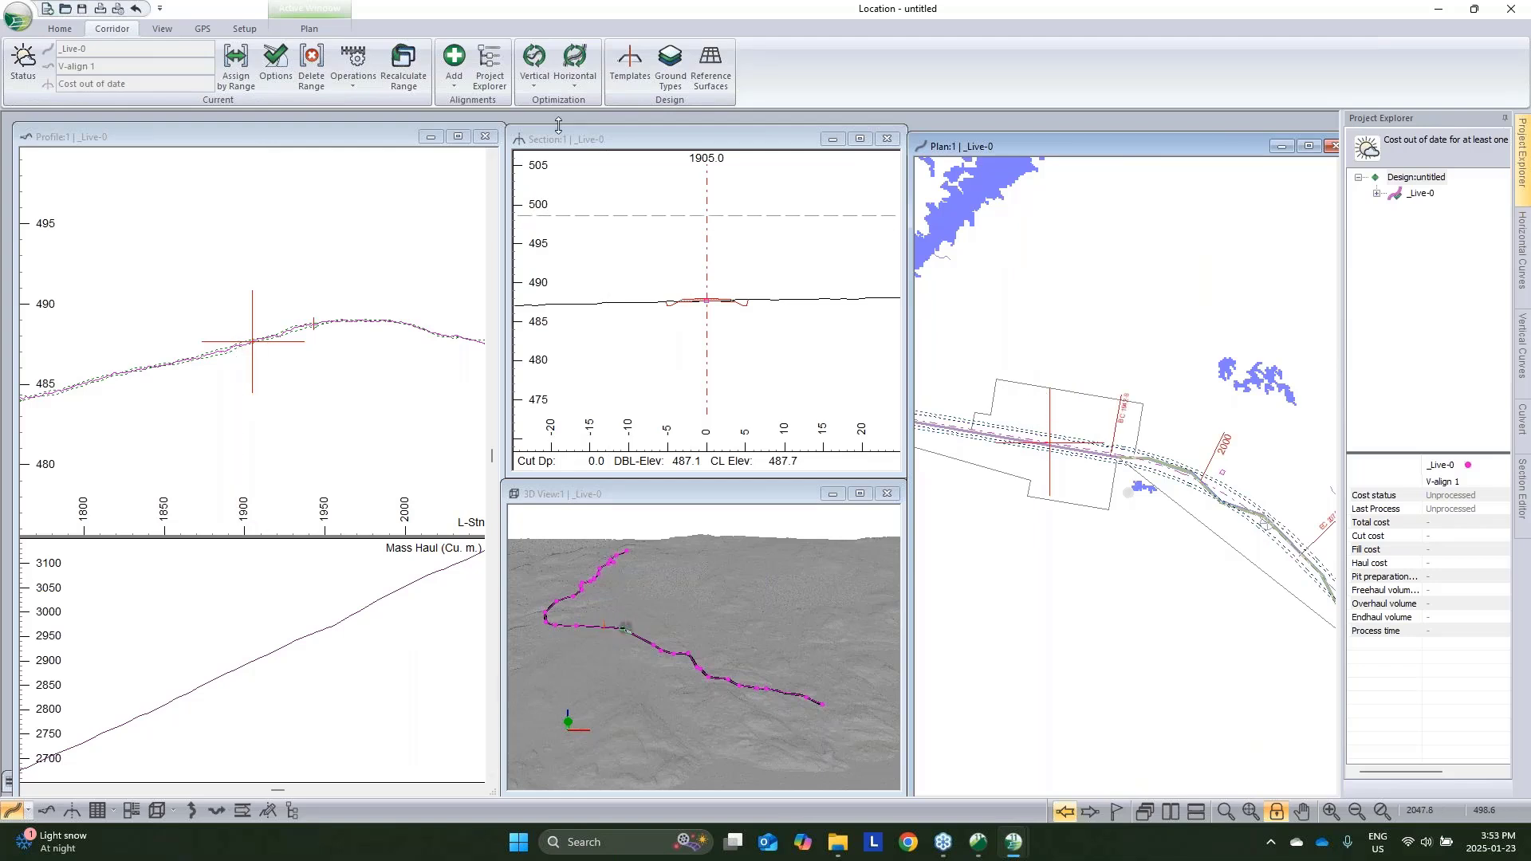
click(630, 64)
click(619, 463)
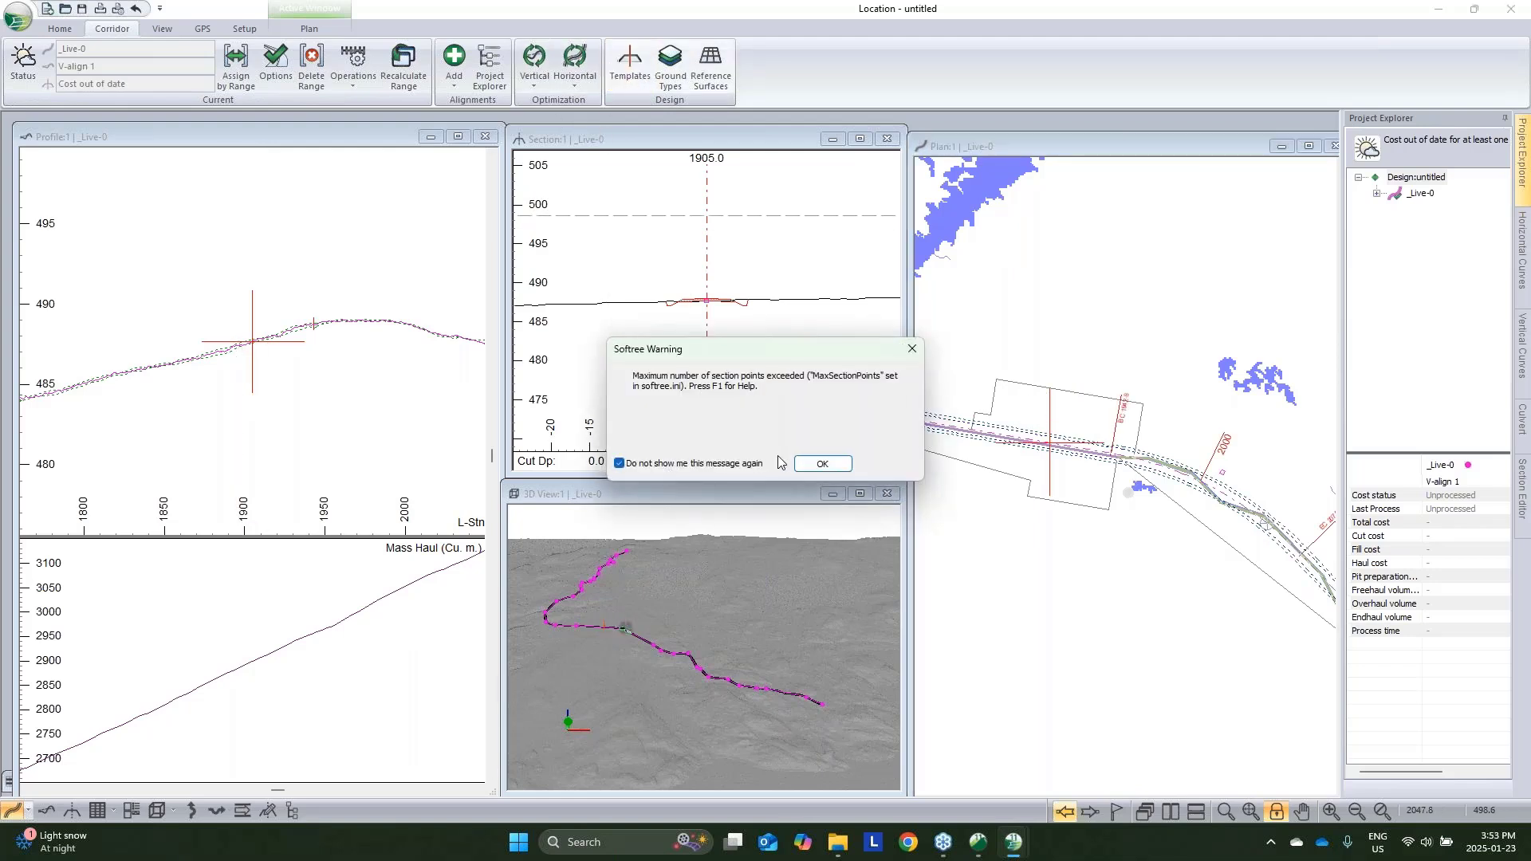
click(822, 463)
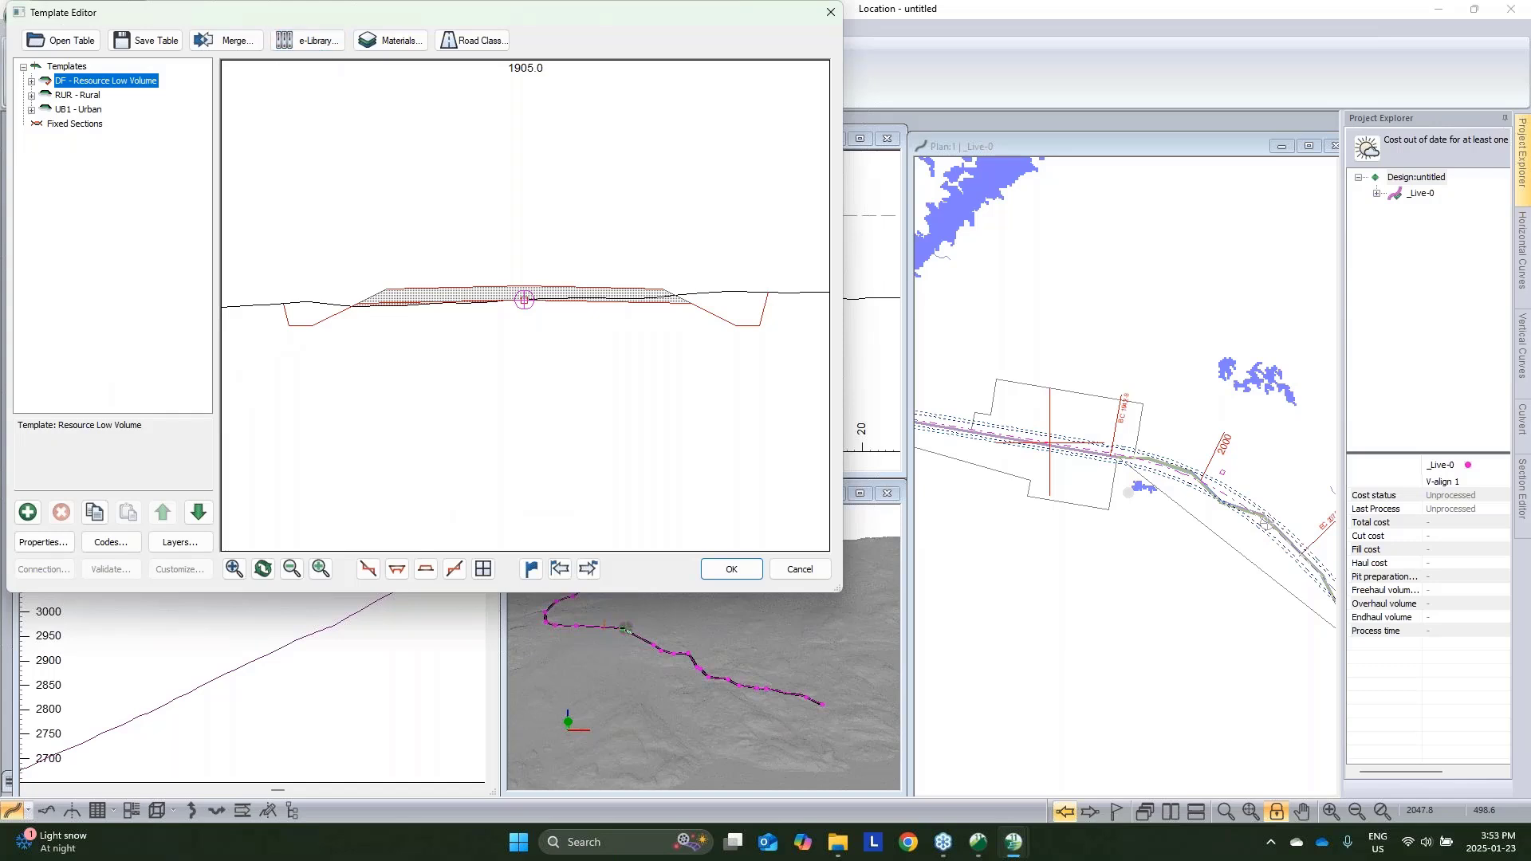
Examine the properties of the Resource I-left component in the Resource Low Volume template
scroll(532, 294, down, 2)
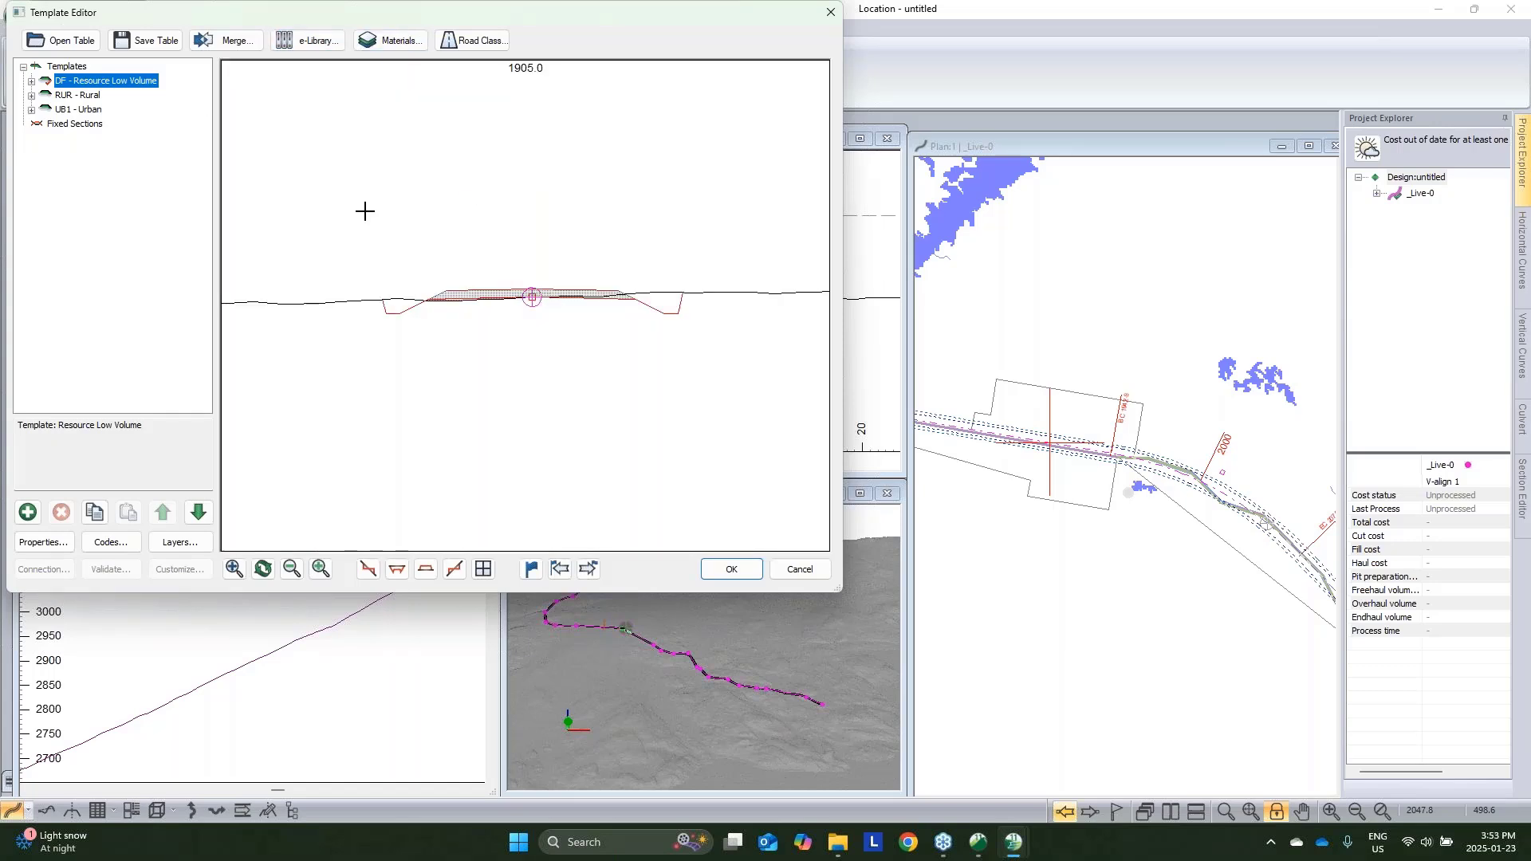
click(31, 81)
double_click(109, 97)
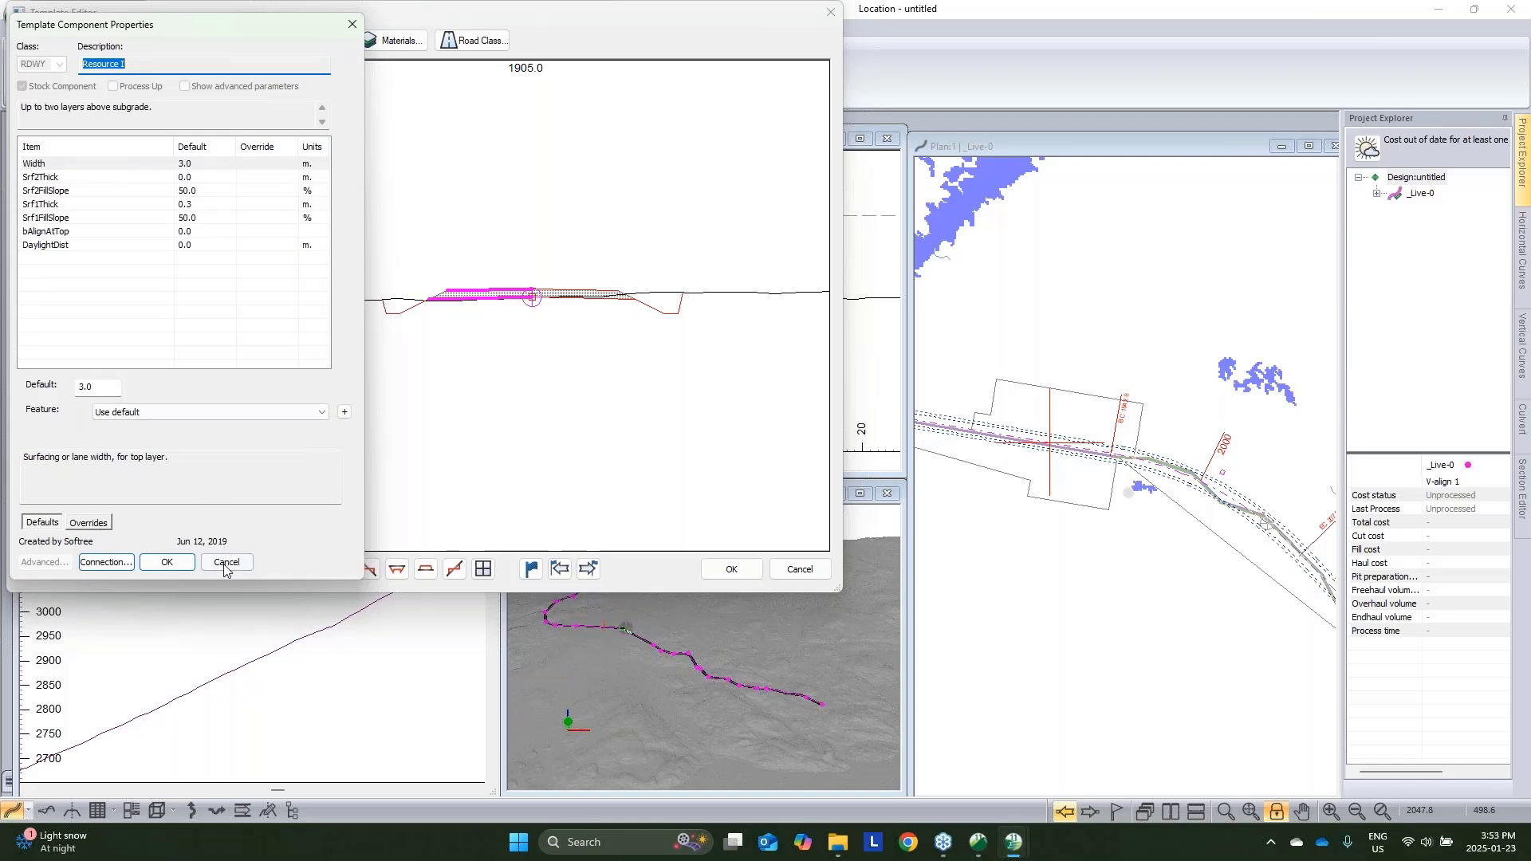
click(227, 561)
Retrieve all nine component groups, Roadway Components through Misc. Components, from the e-Library
click(310, 48)
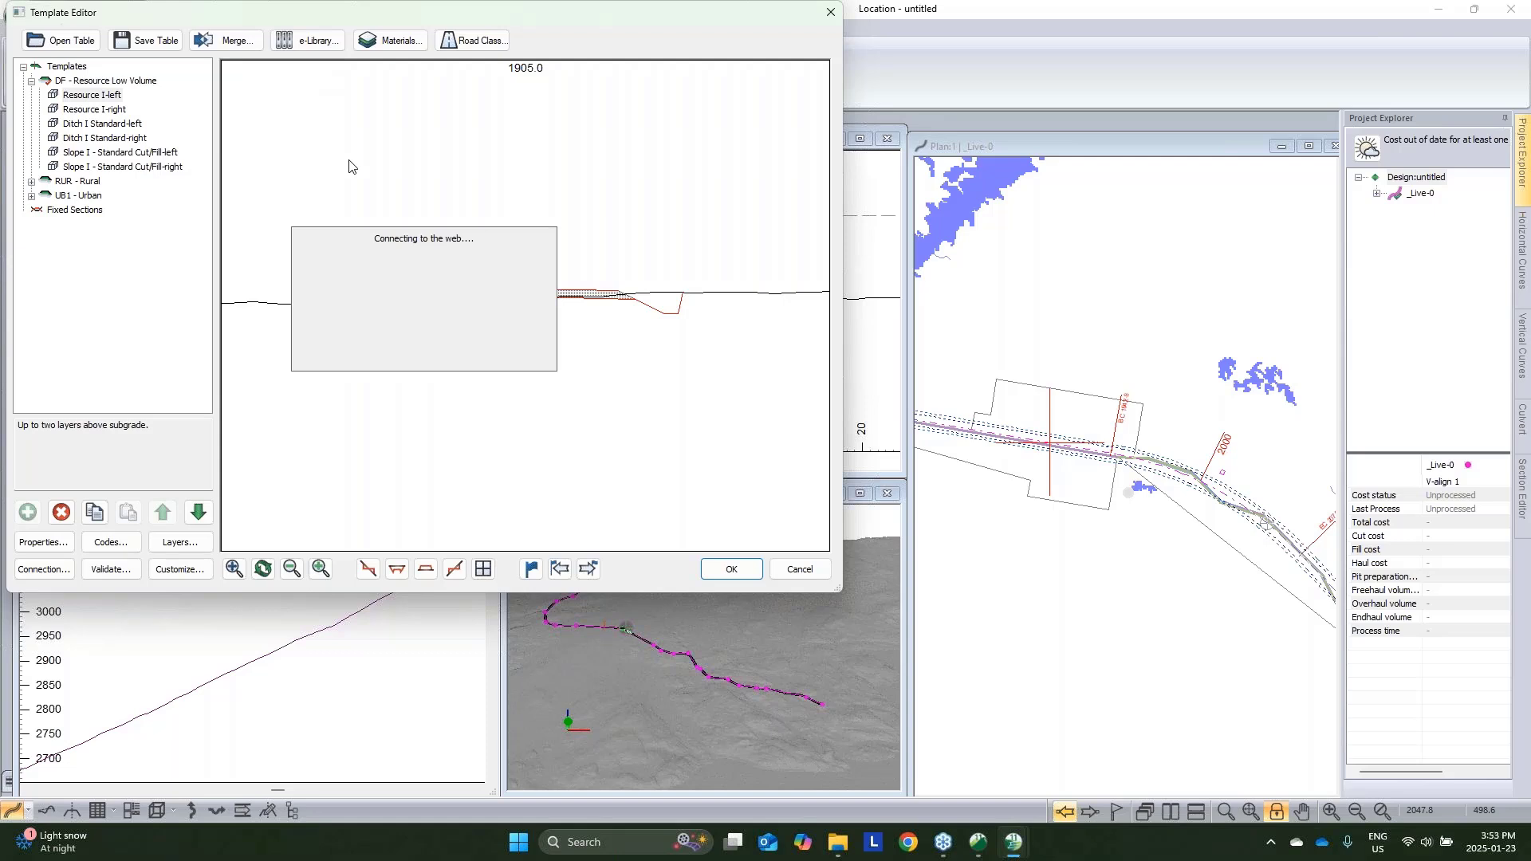
click(311, 311)
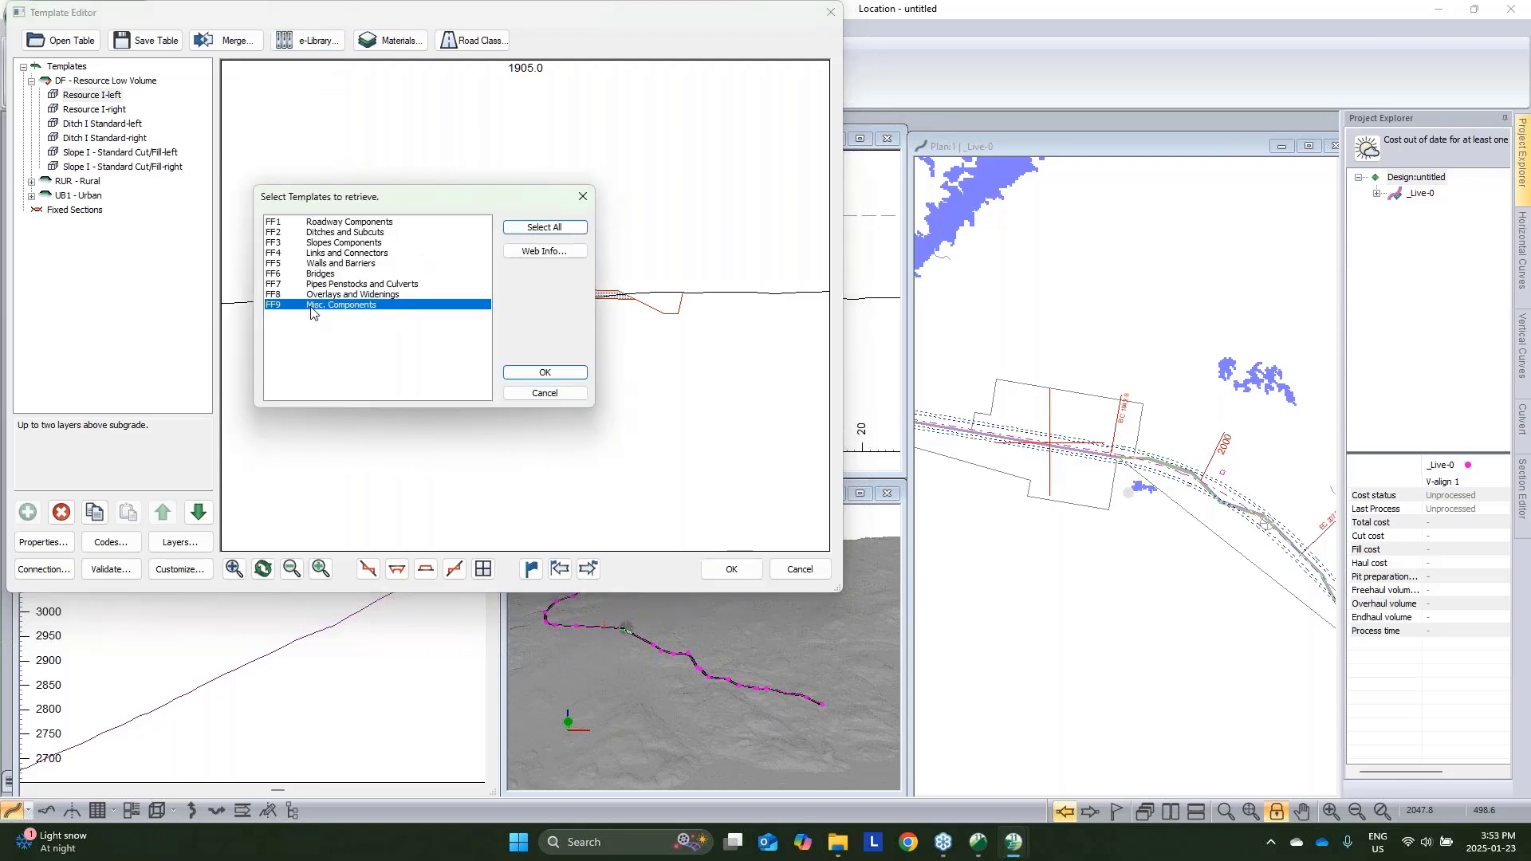
shift+click(351, 222)
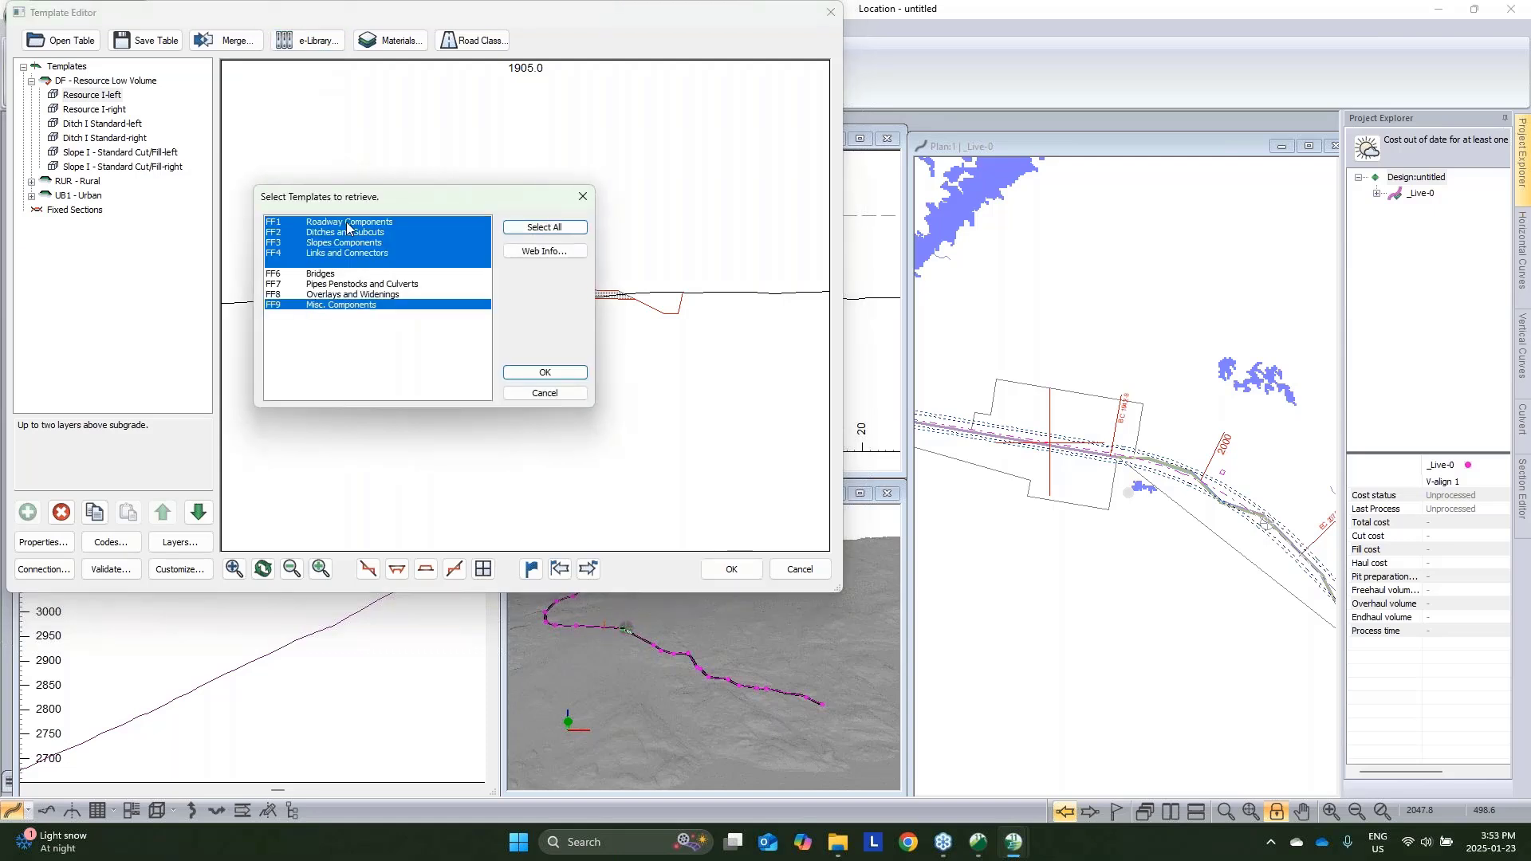
click(545, 373)
Copy the Pad IV - Windfarm (BETA)-left component from the Misc. Components group
click(31, 239)
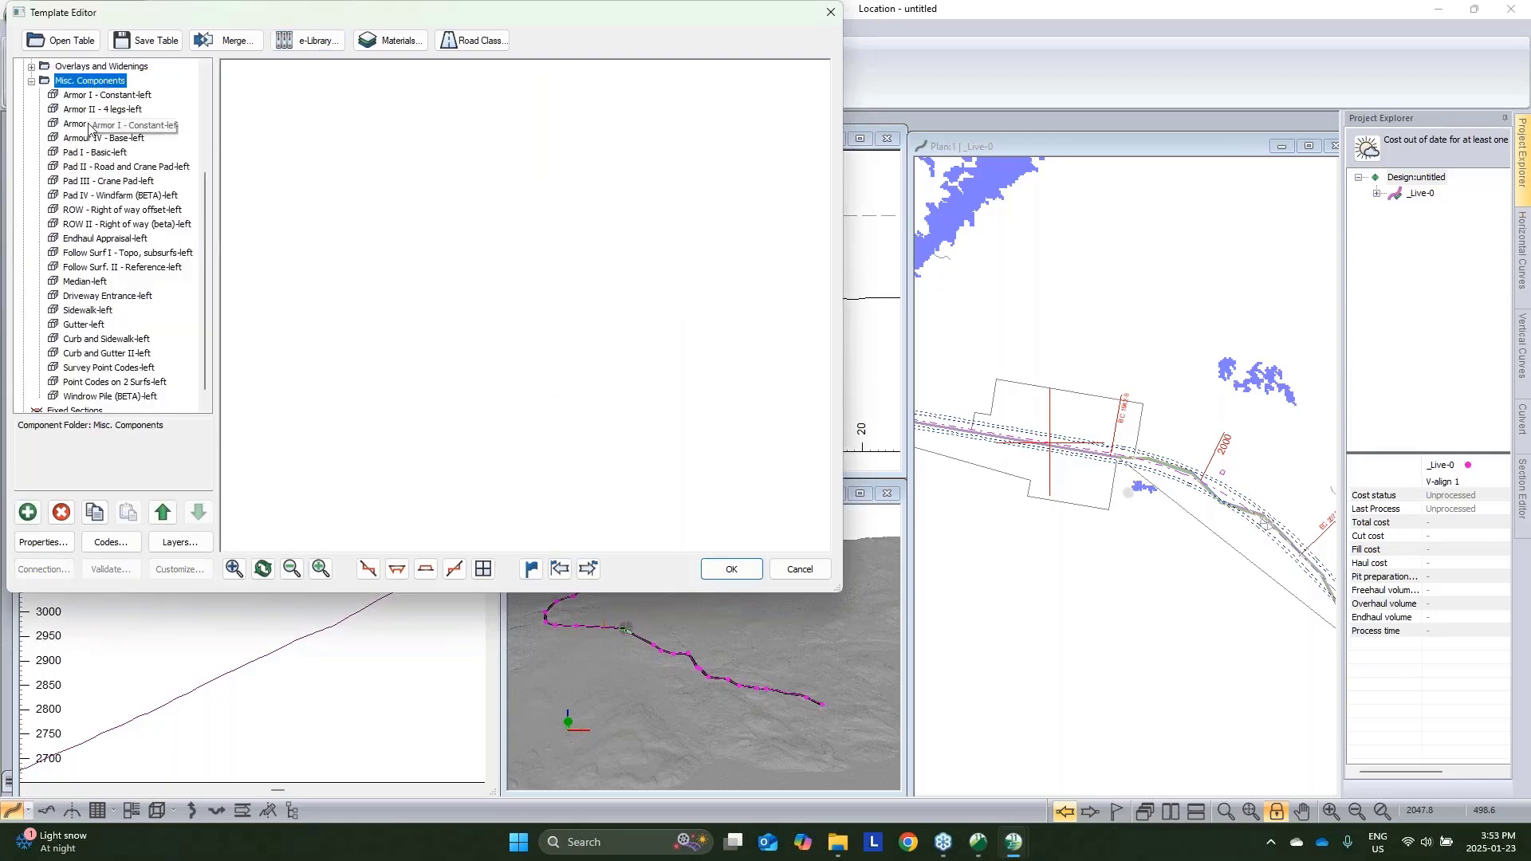
scroll(90, 104, up, 4)
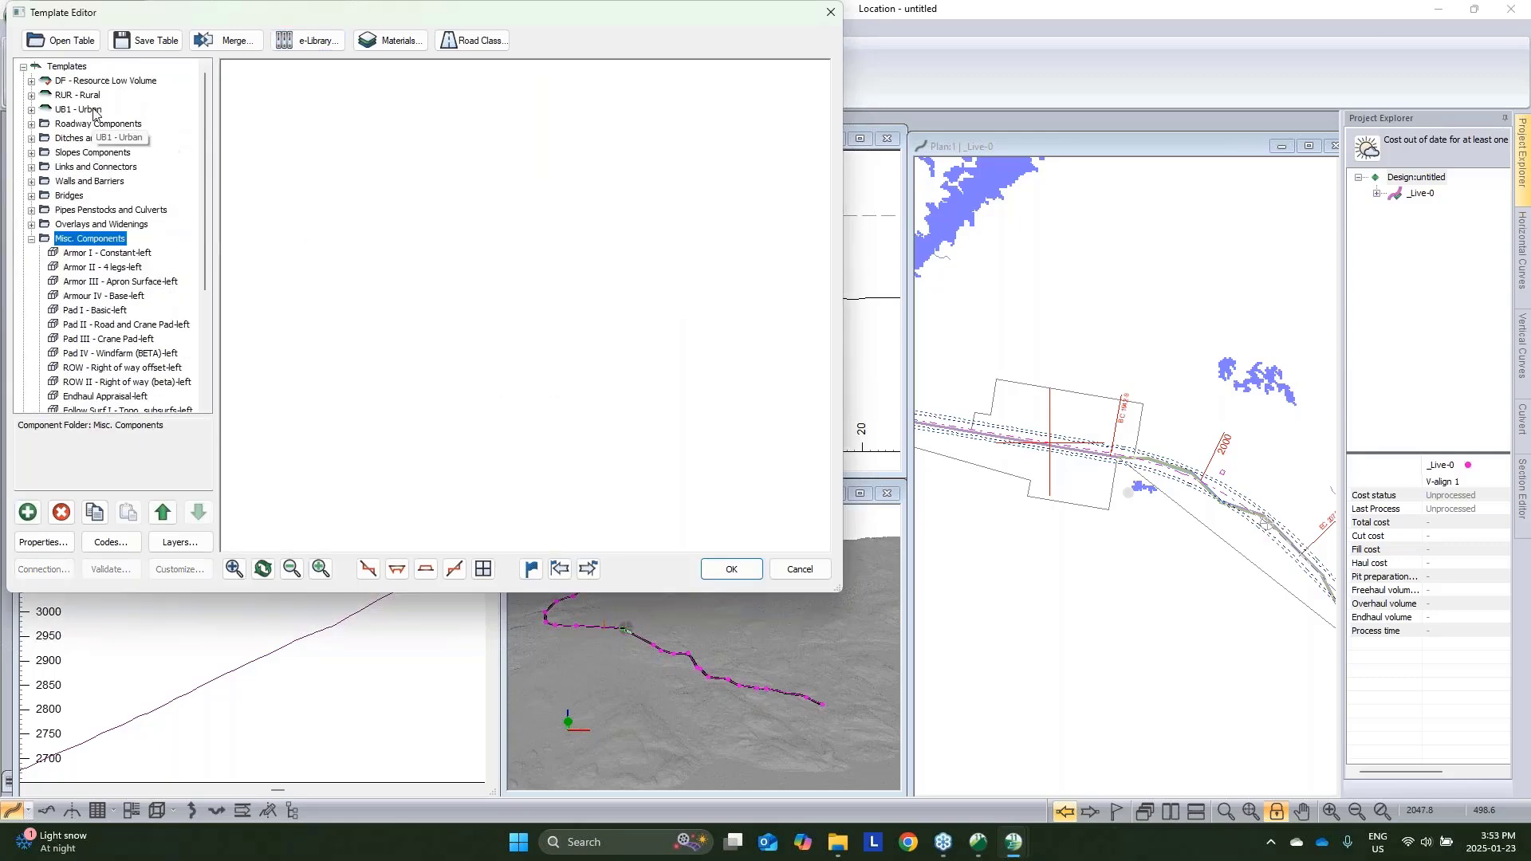
click(92, 359)
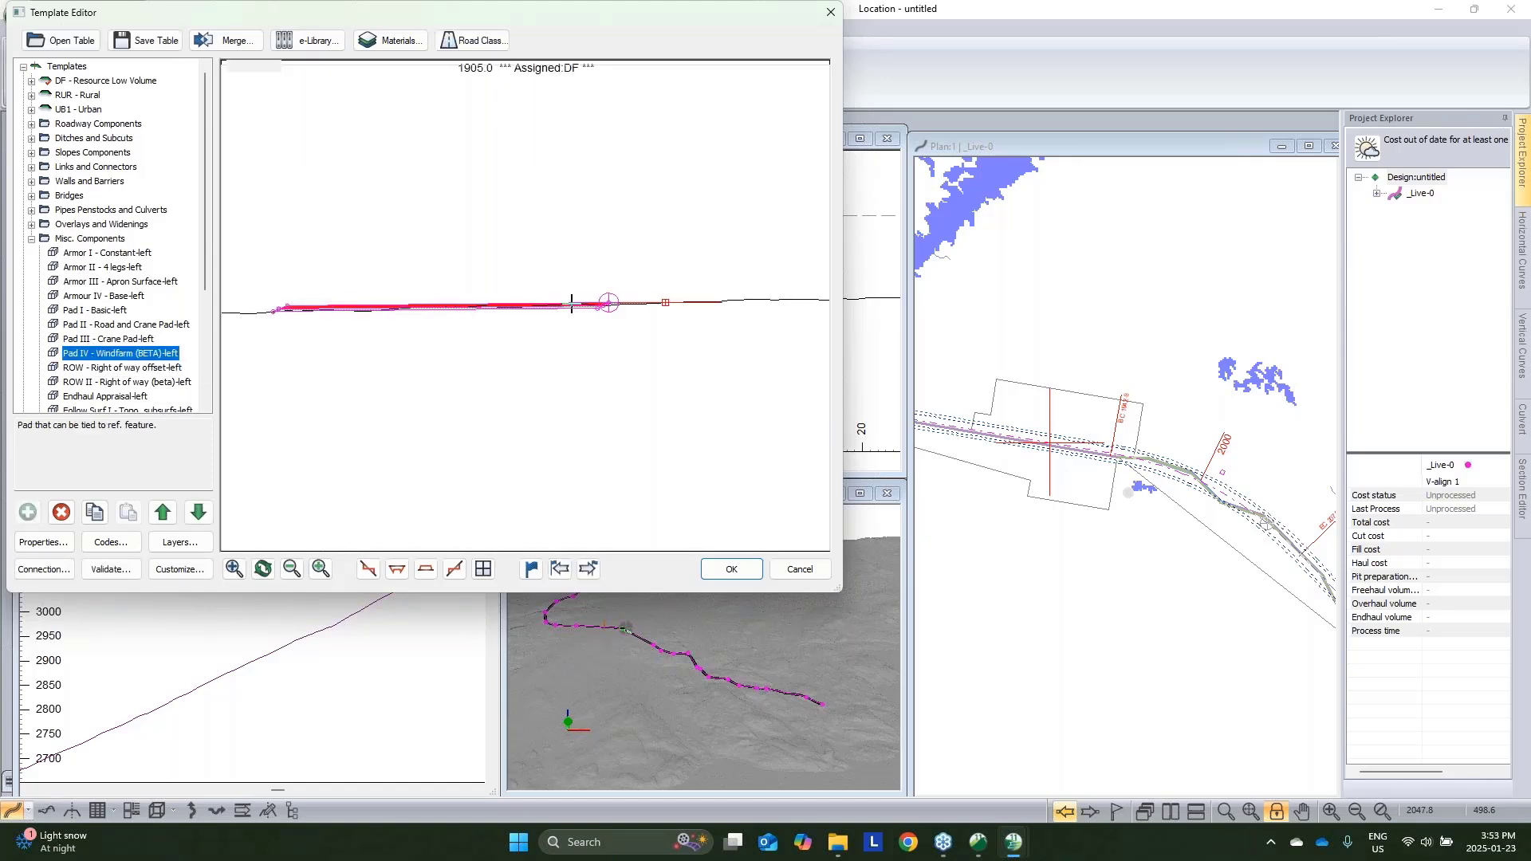
click(550, 315)
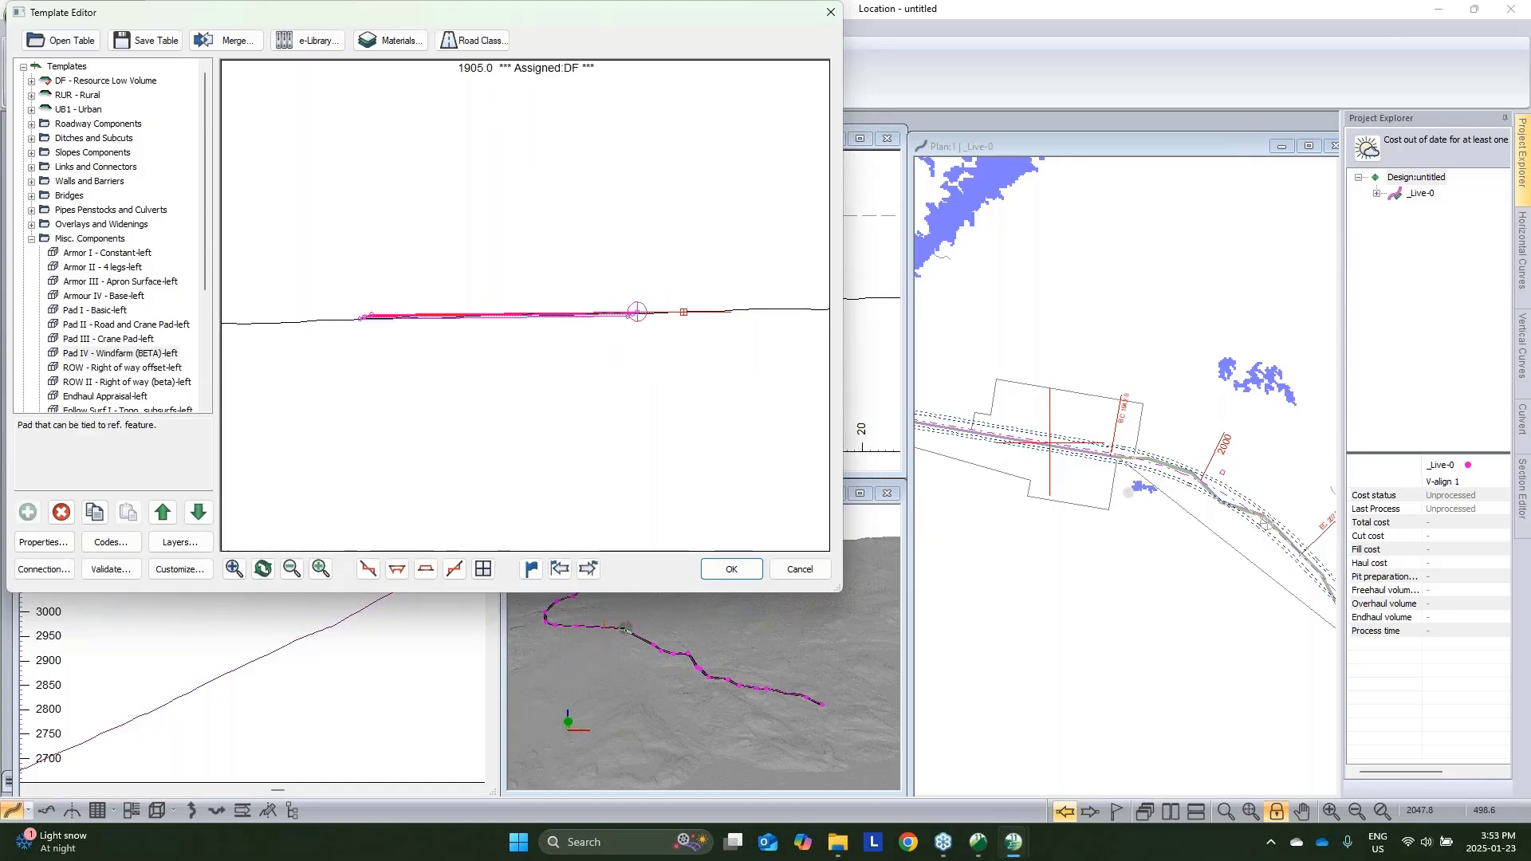
right_click(147, 363)
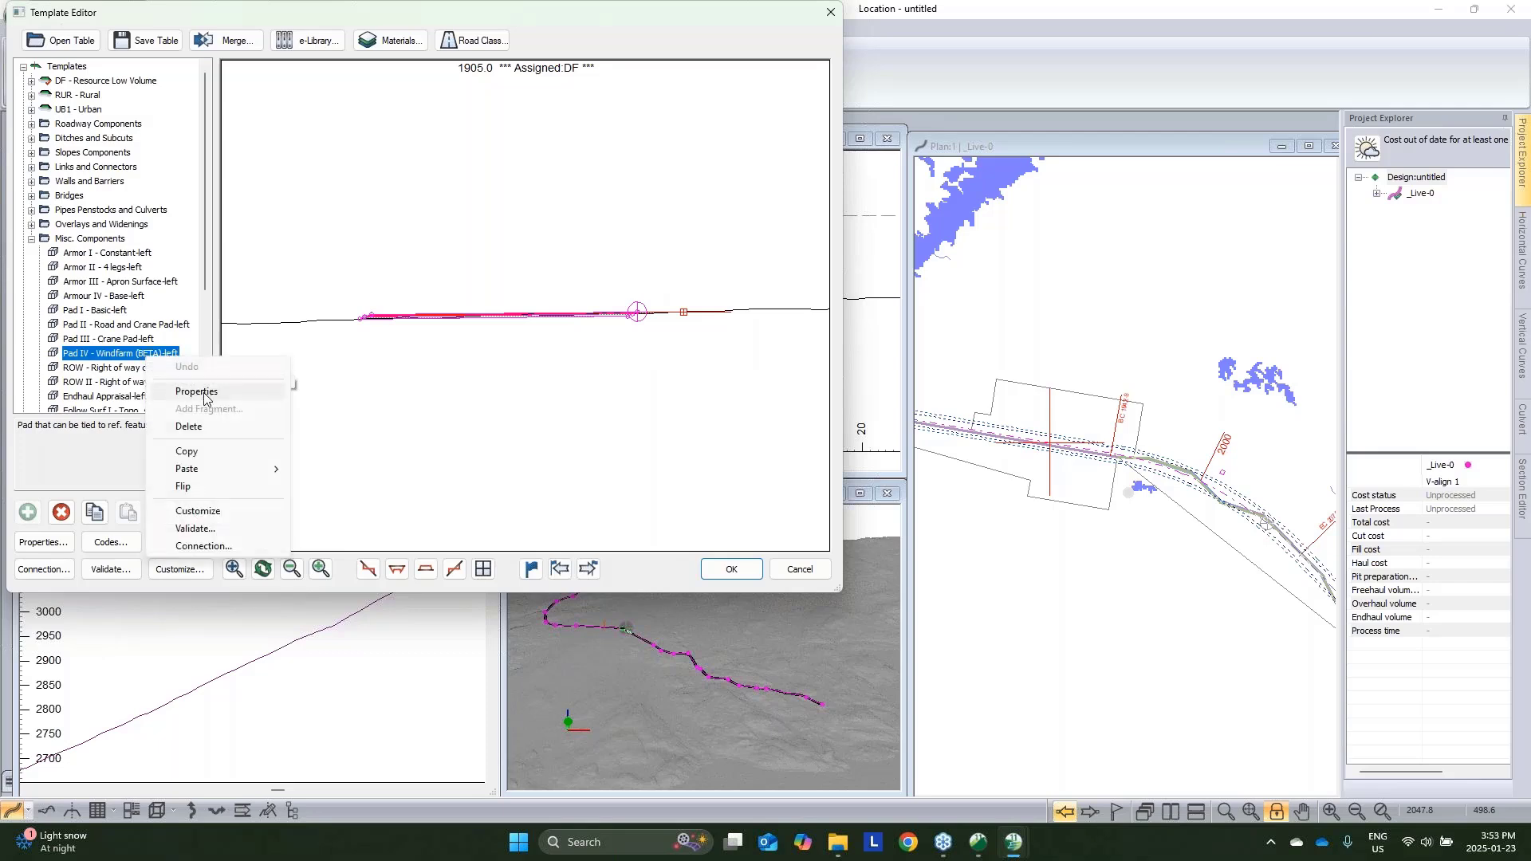
click(202, 451)
key(Left)
key(Left)
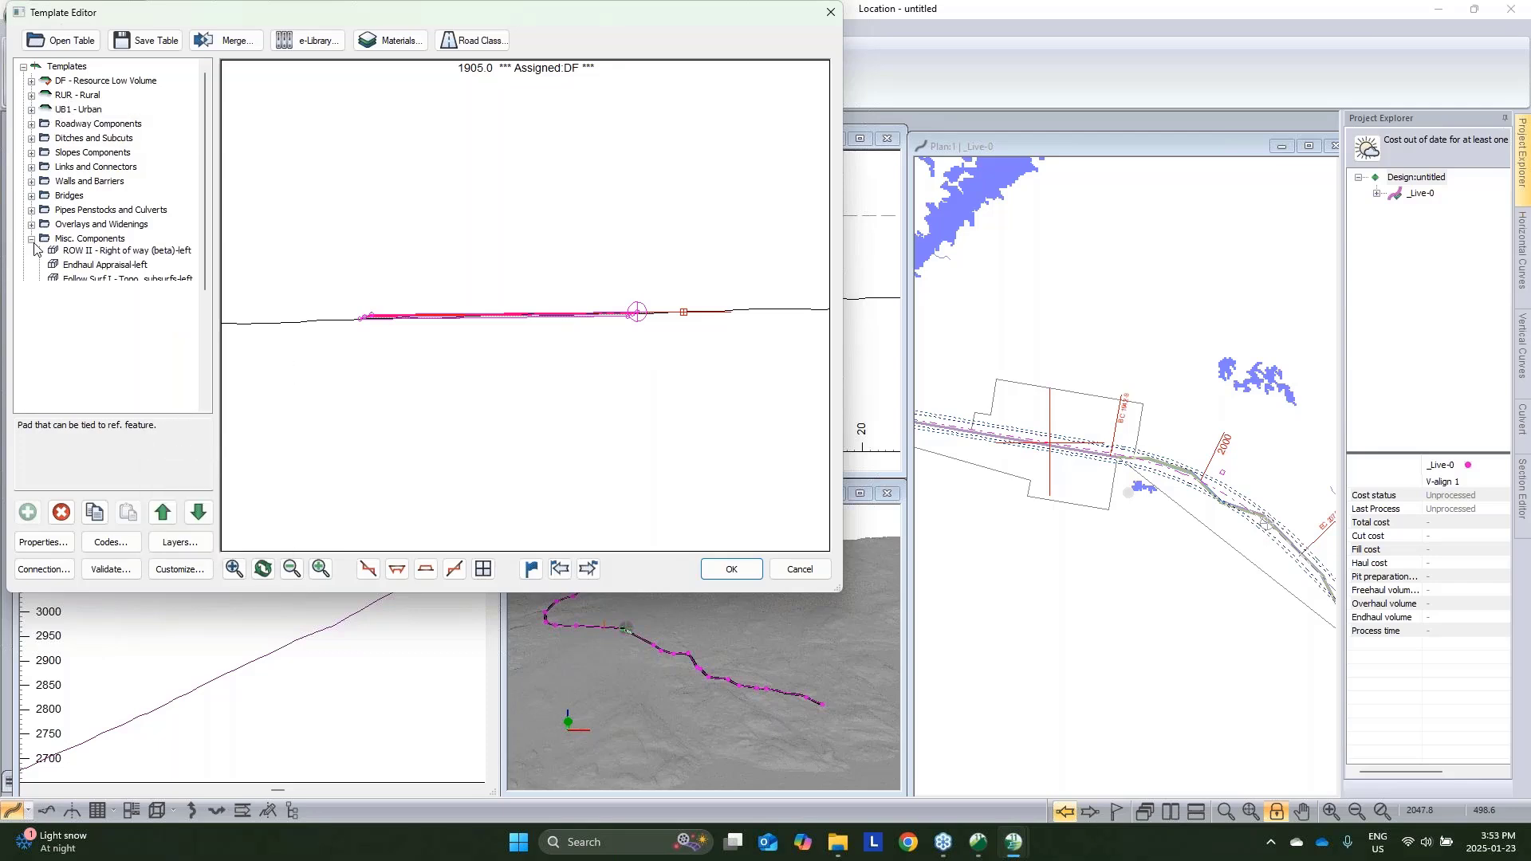
Paste the copied windfarm pad as a new left component after Resource I-right in the Resource Low Volume template
click(32, 81)
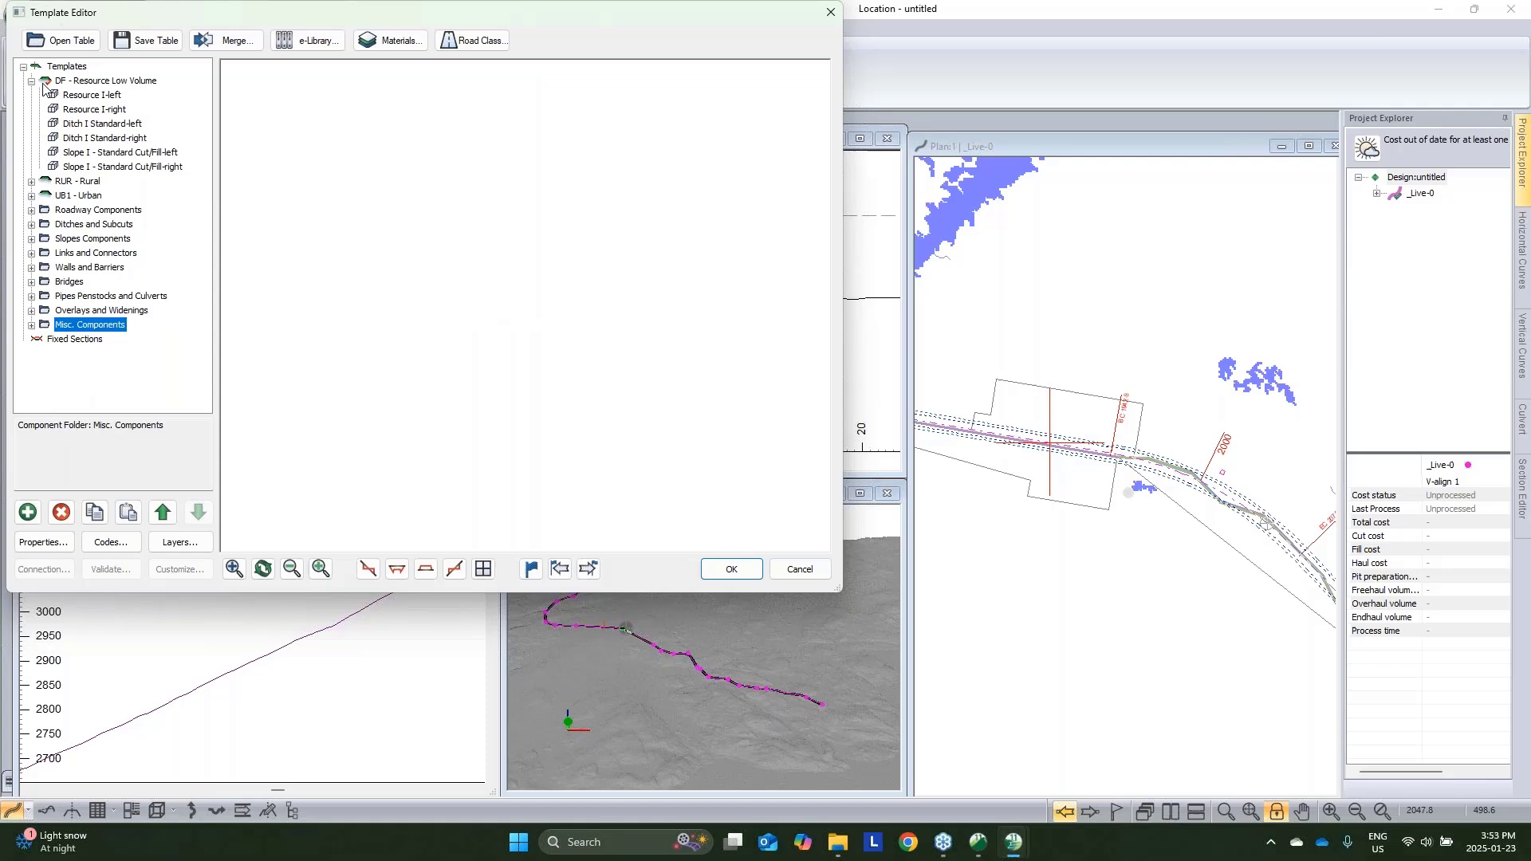
click(94, 109)
right_click(107, 111)
mouse_move(159, 222)
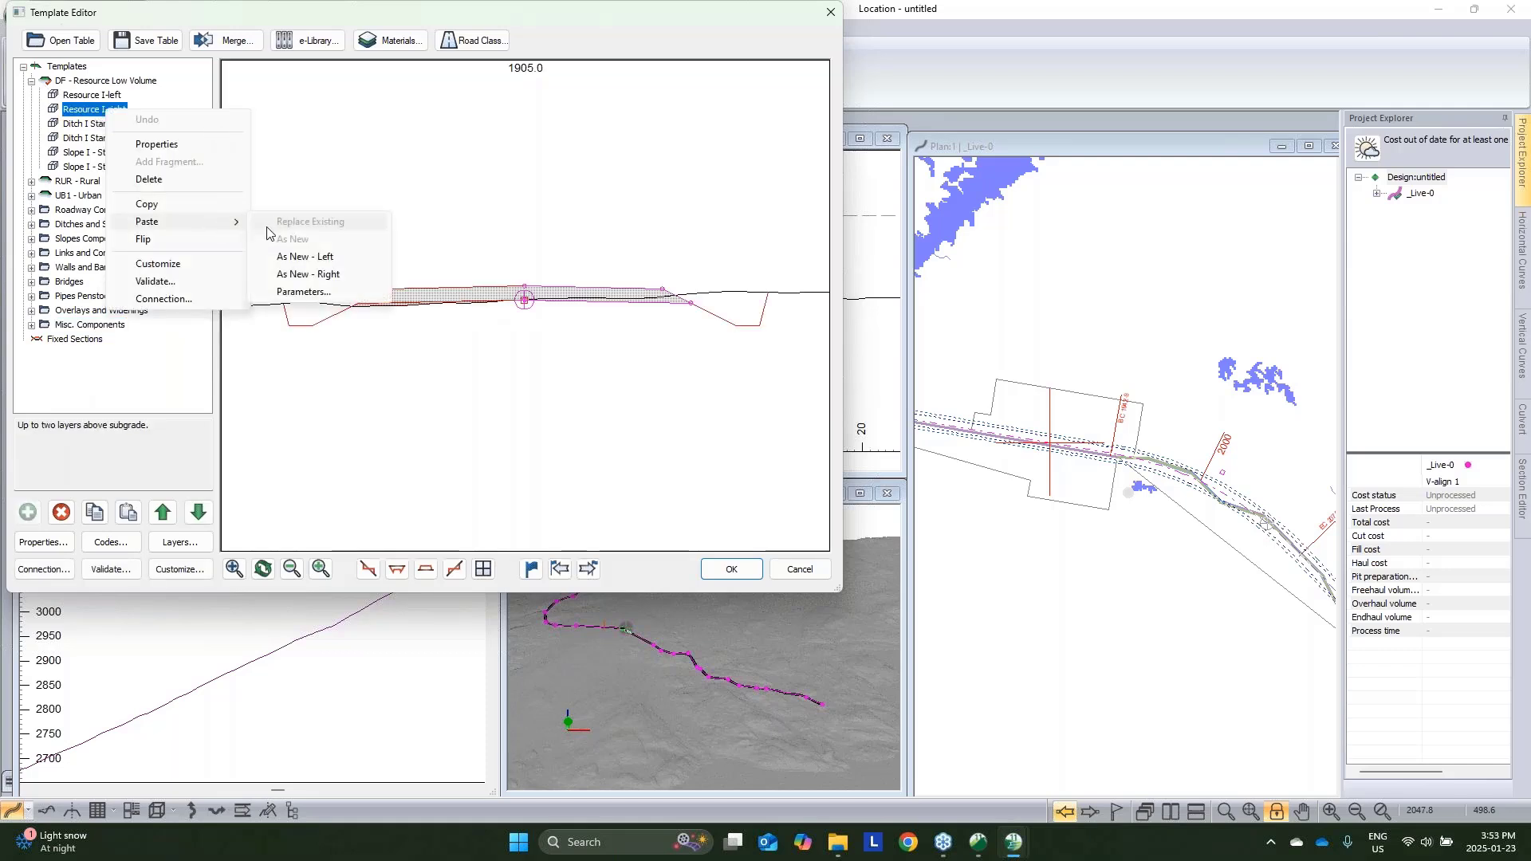
click(319, 251)
scroll(489, 287, up, 2)
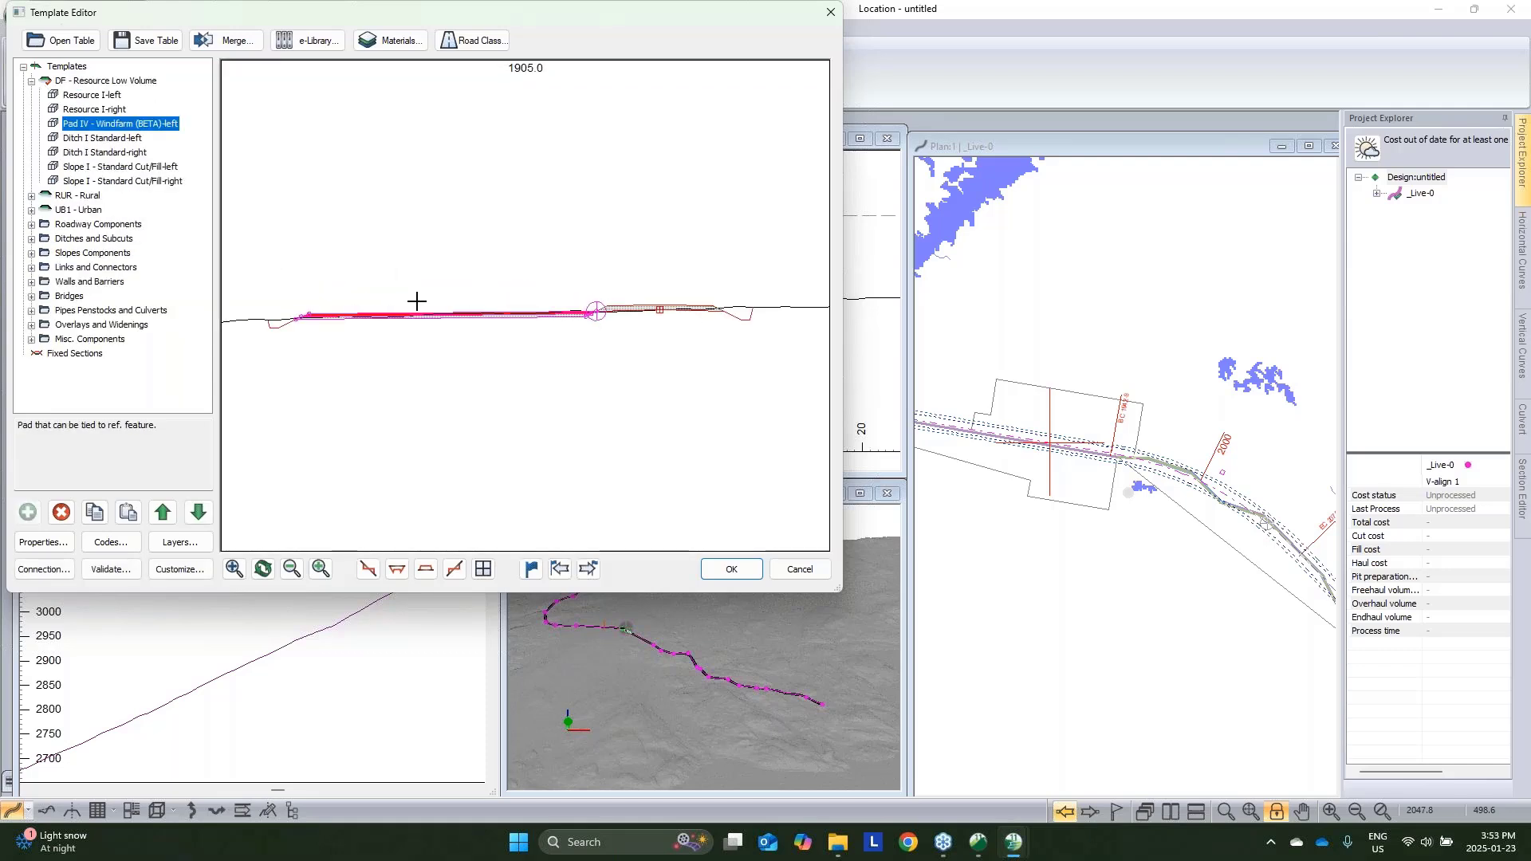
Set the default PadWidthOffset of the template's left windfarm pad to 0 m
double_click(88, 128)
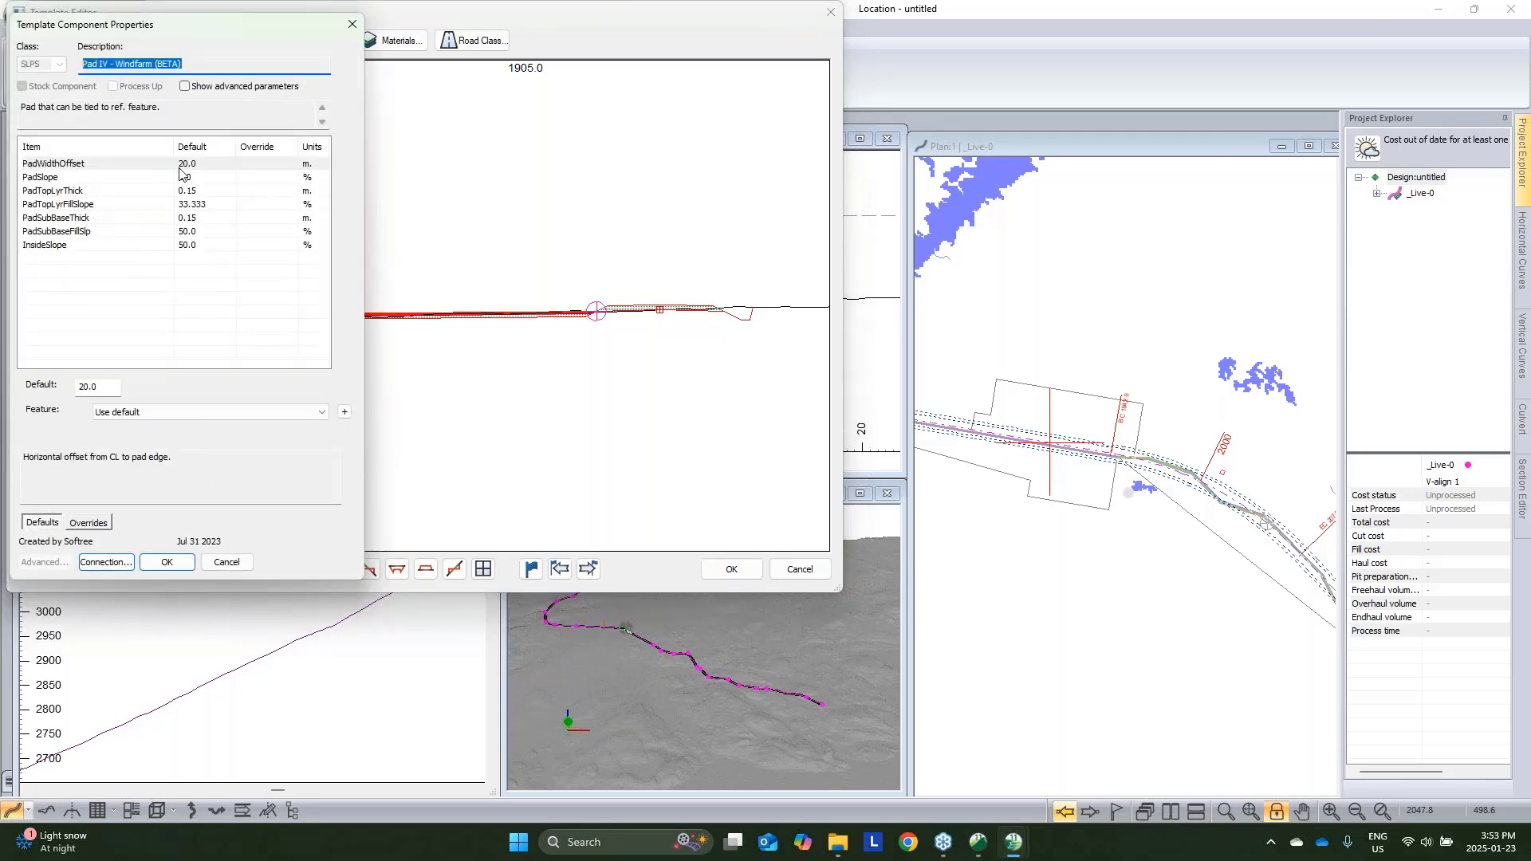
click(115, 386)
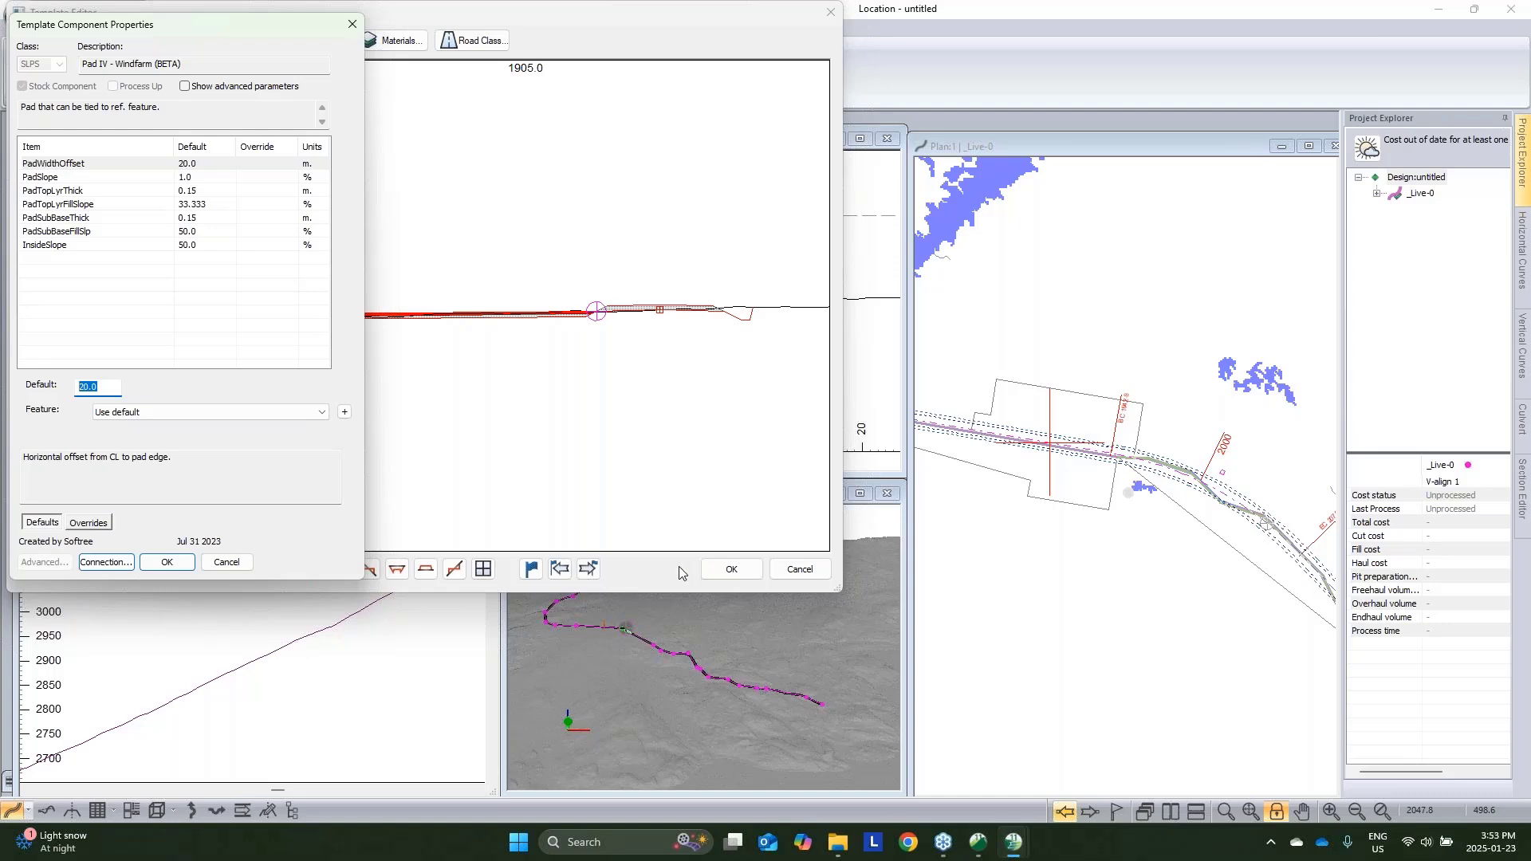
text(0)
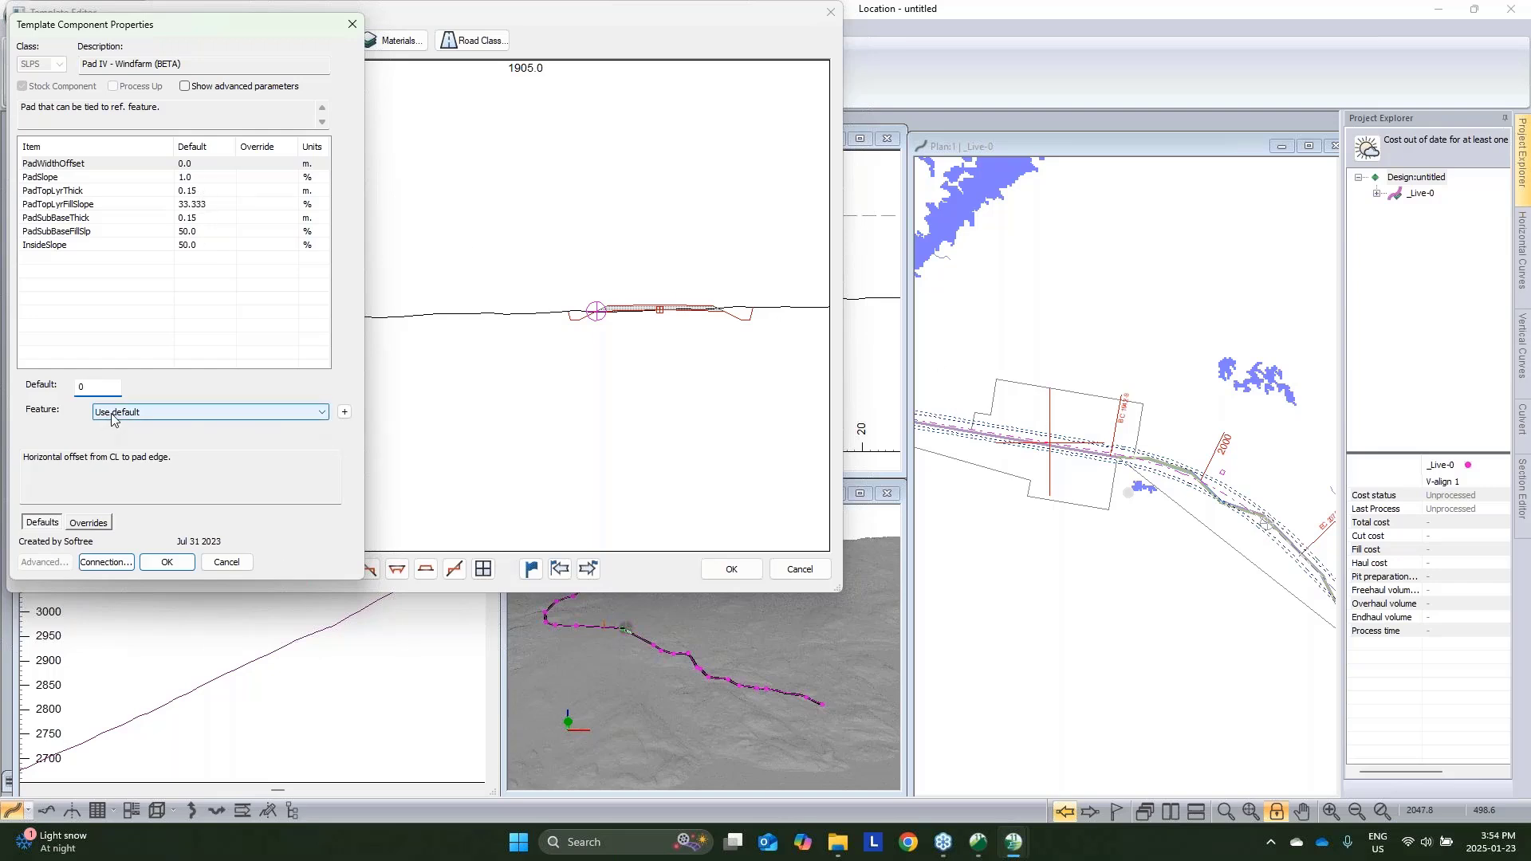
Create a reference feature from the Pads Located terrain's Outer-8 through Outer-13 features and assign it to PadWidthOffset
click(344, 412)
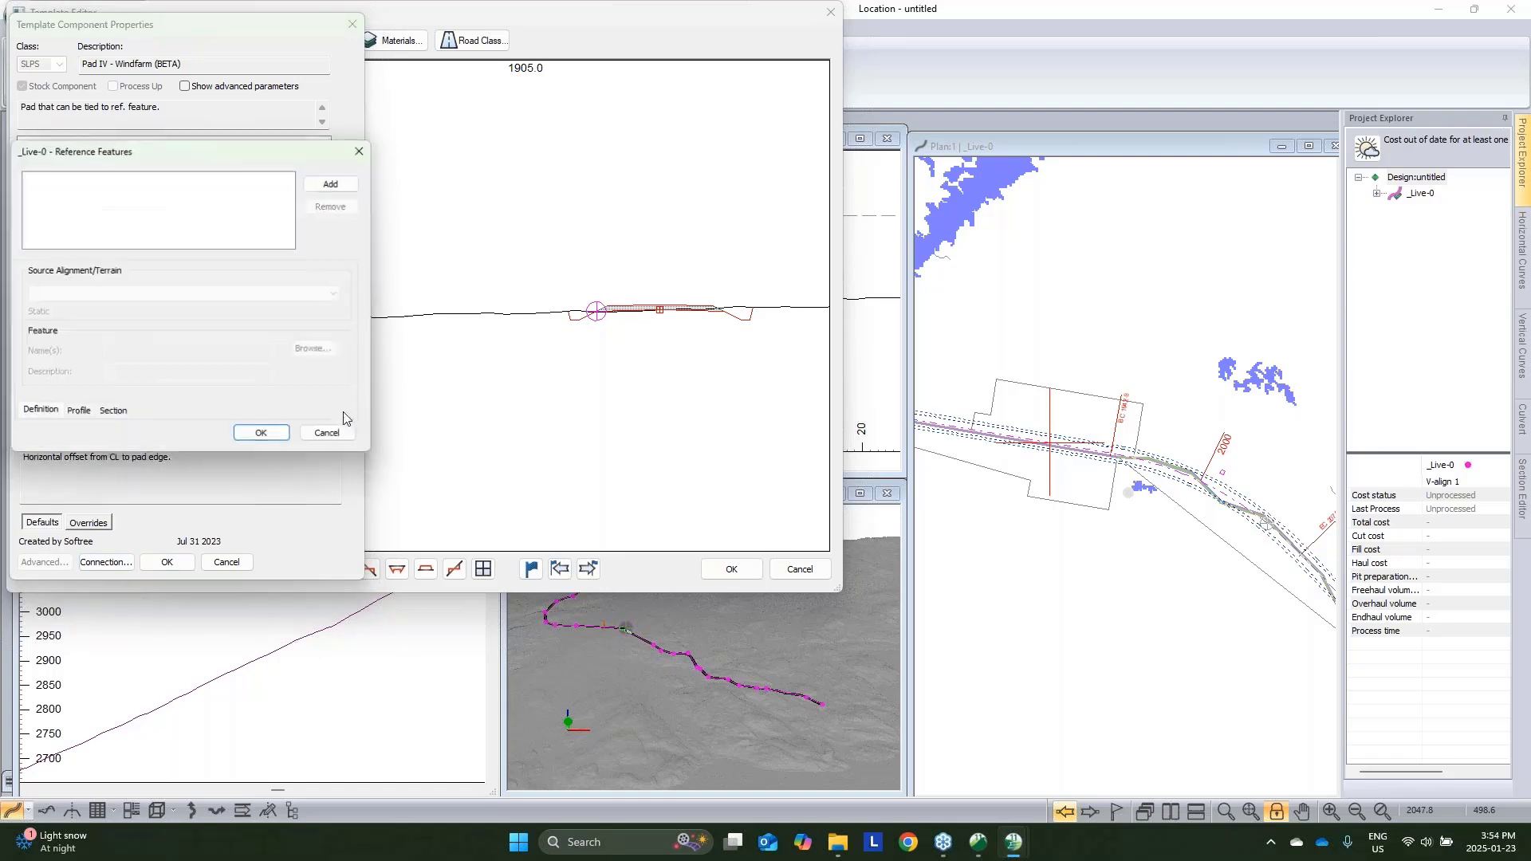
click(336, 181)
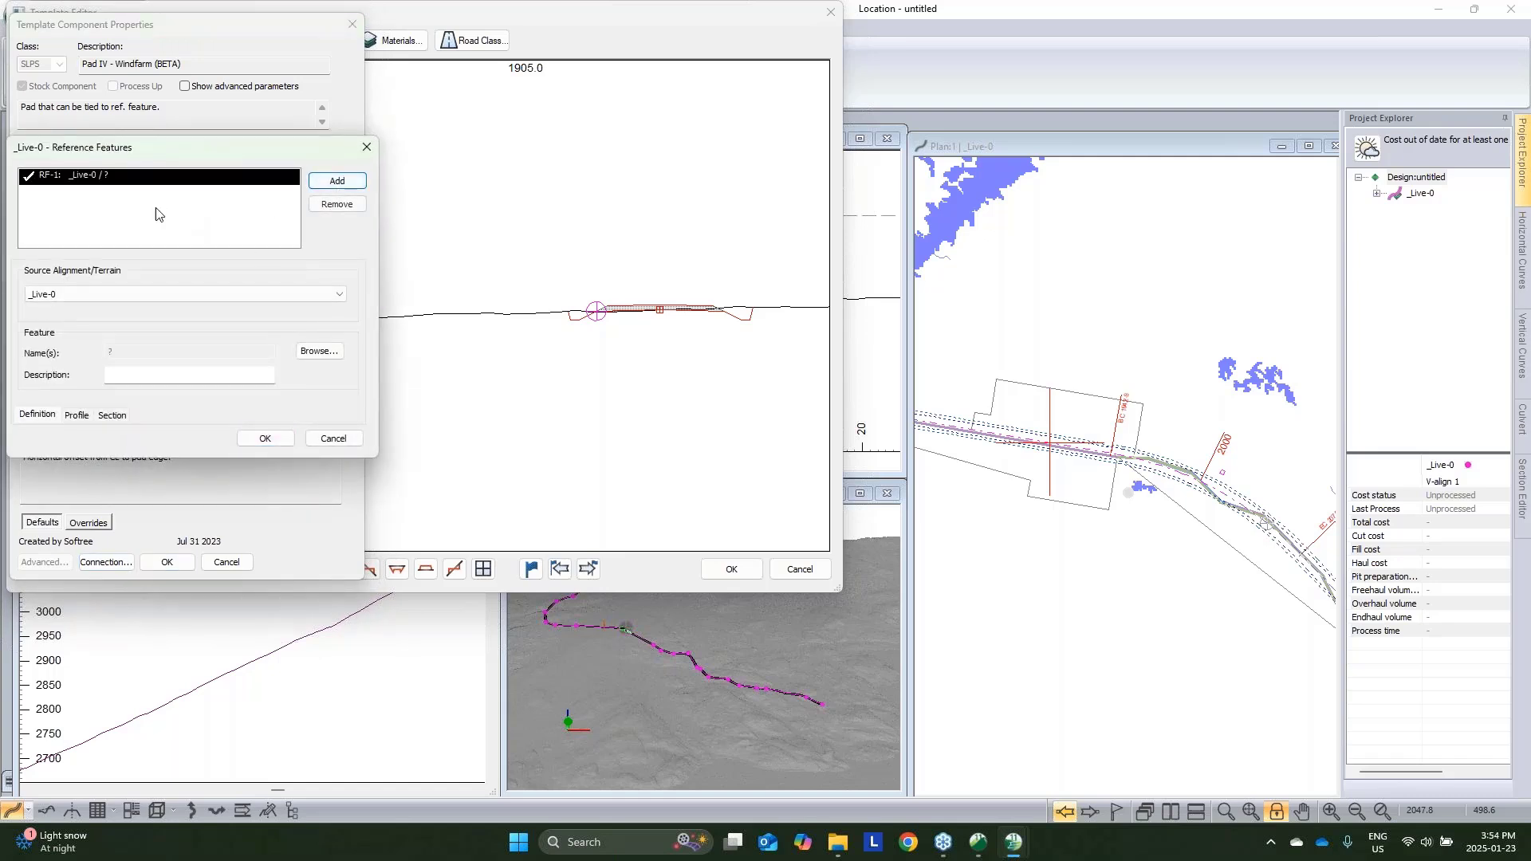
click(84, 296)
click(86, 331)
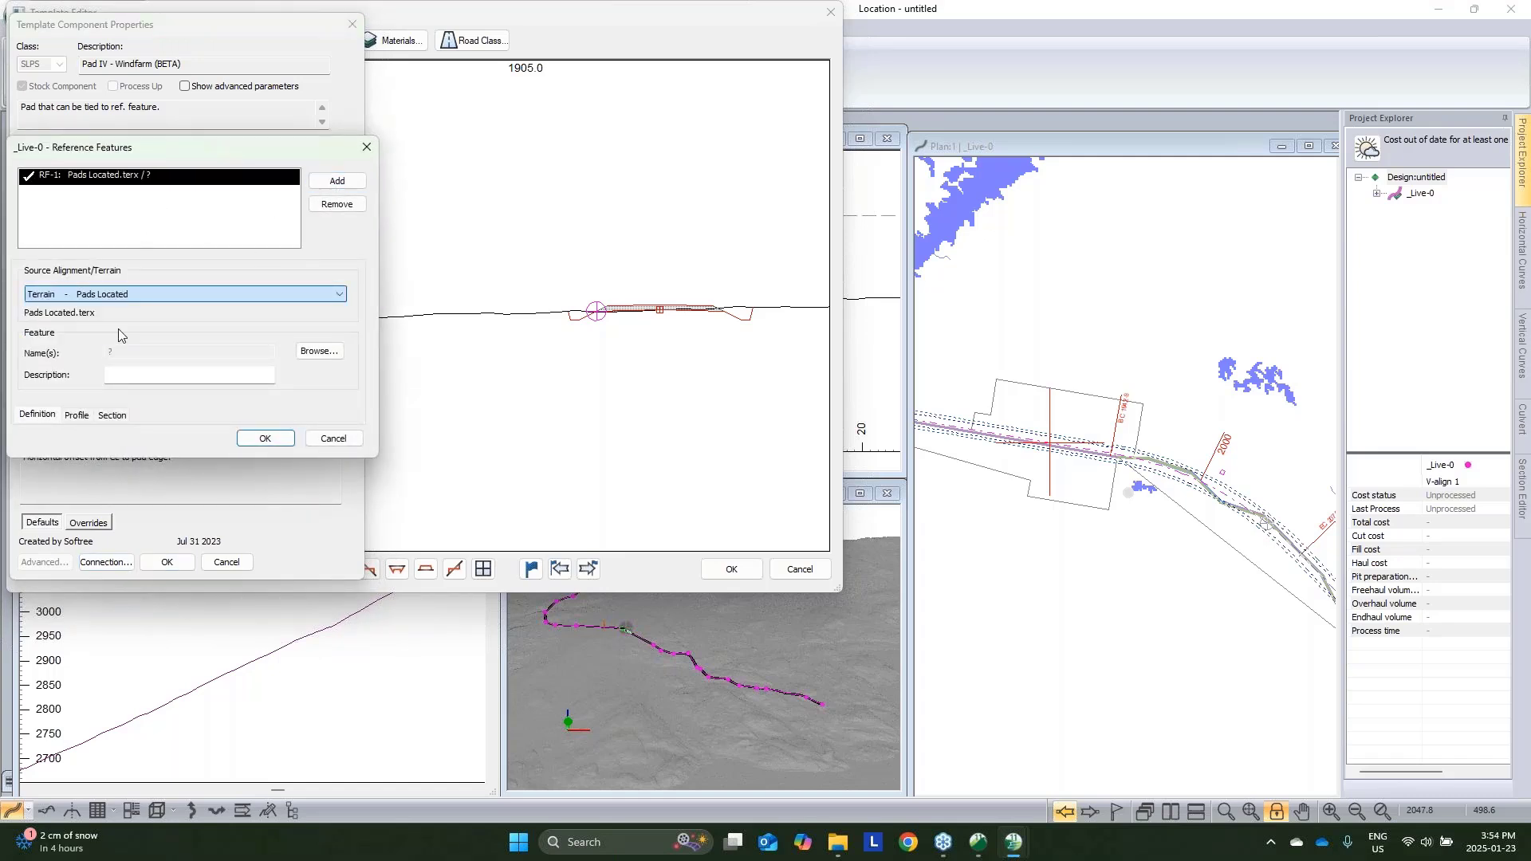
click(319, 352)
click(70, 173)
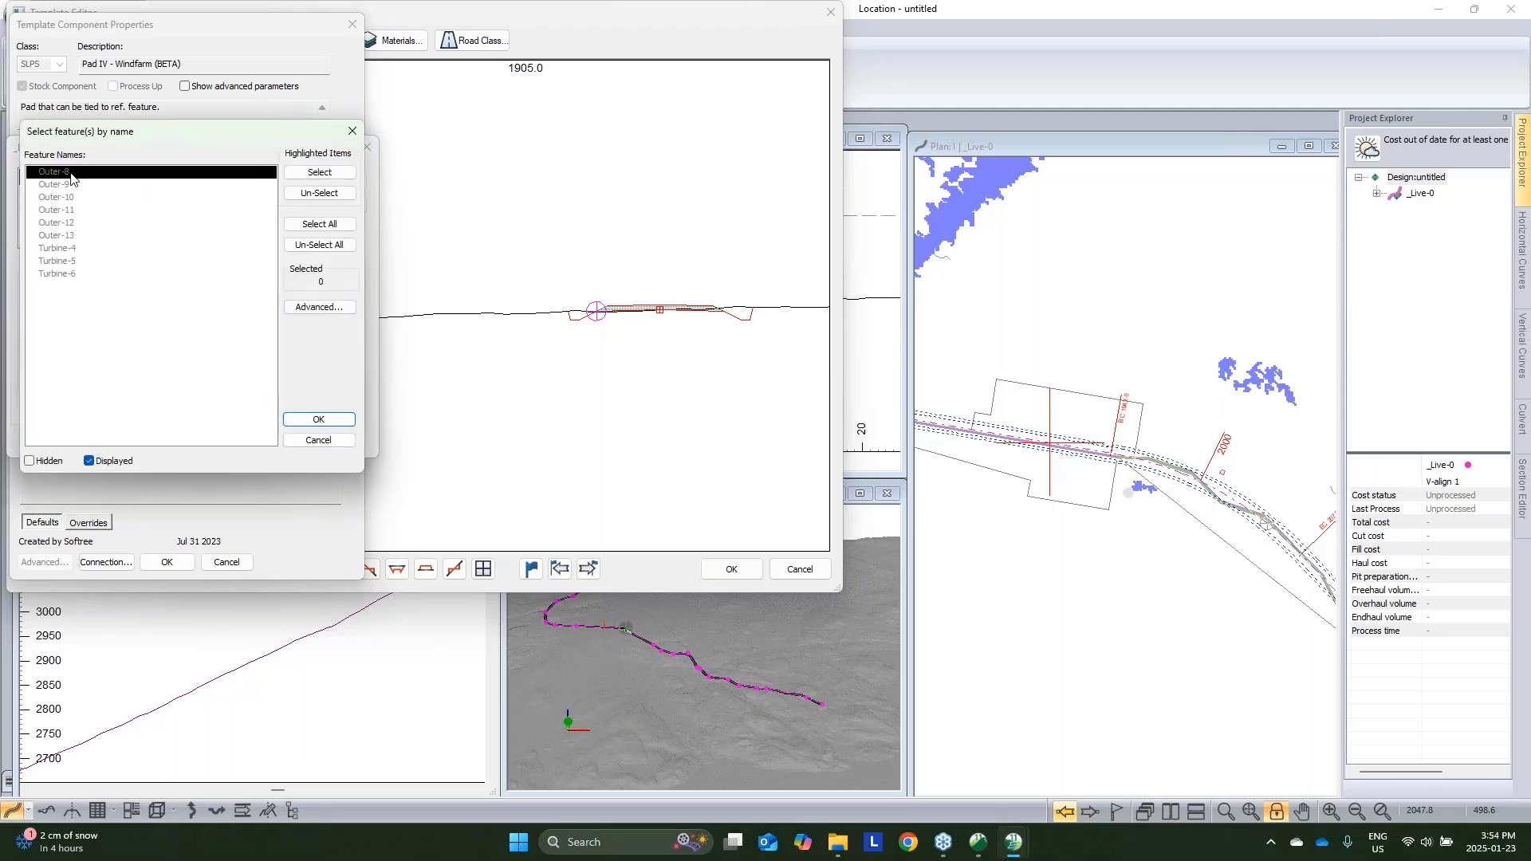
shift+click(100, 231)
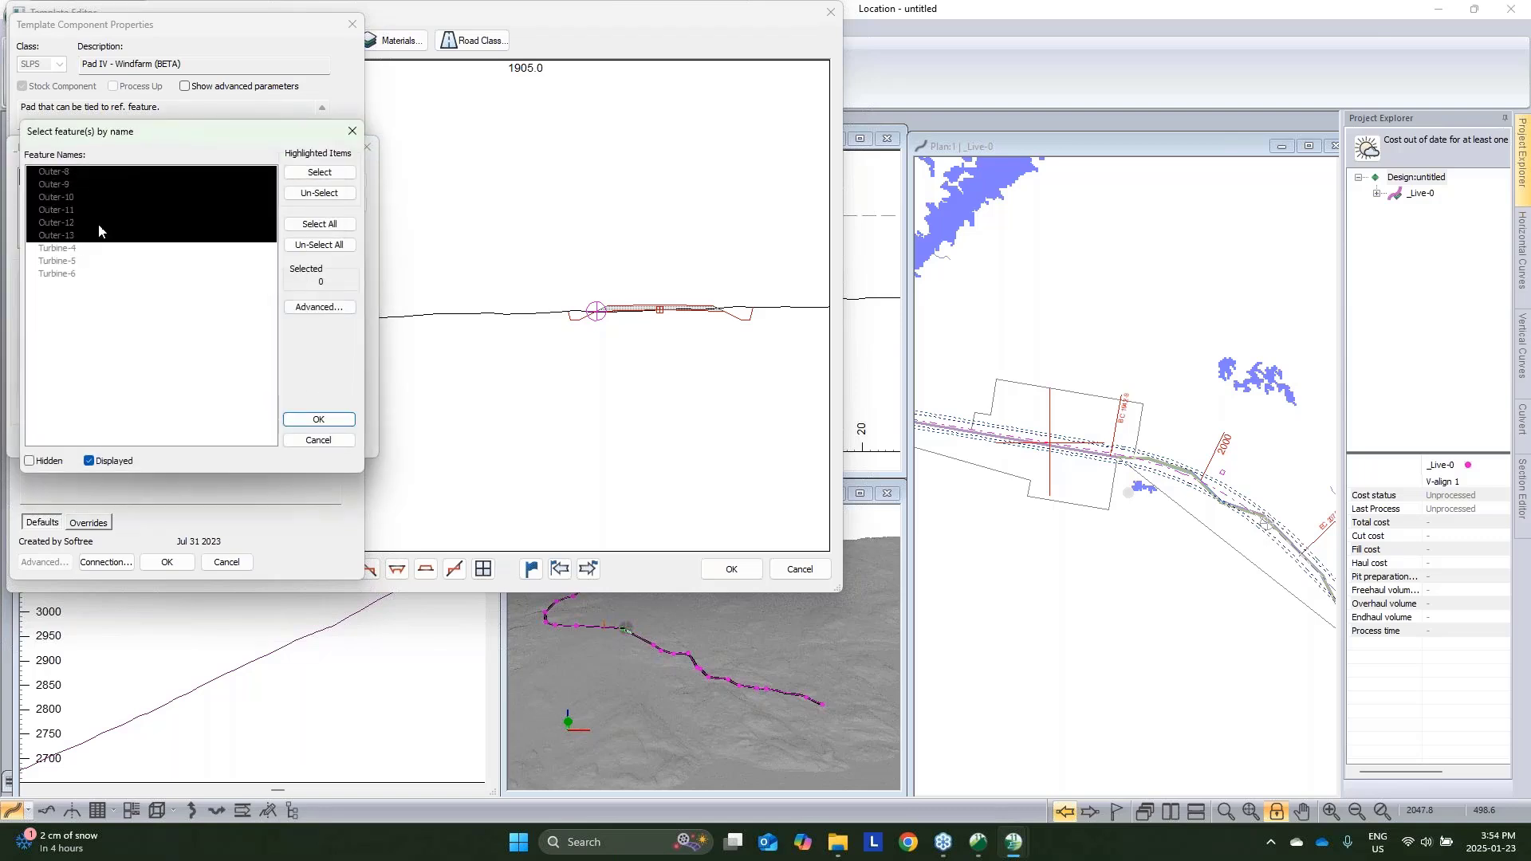
click(320, 173)
click(338, 420)
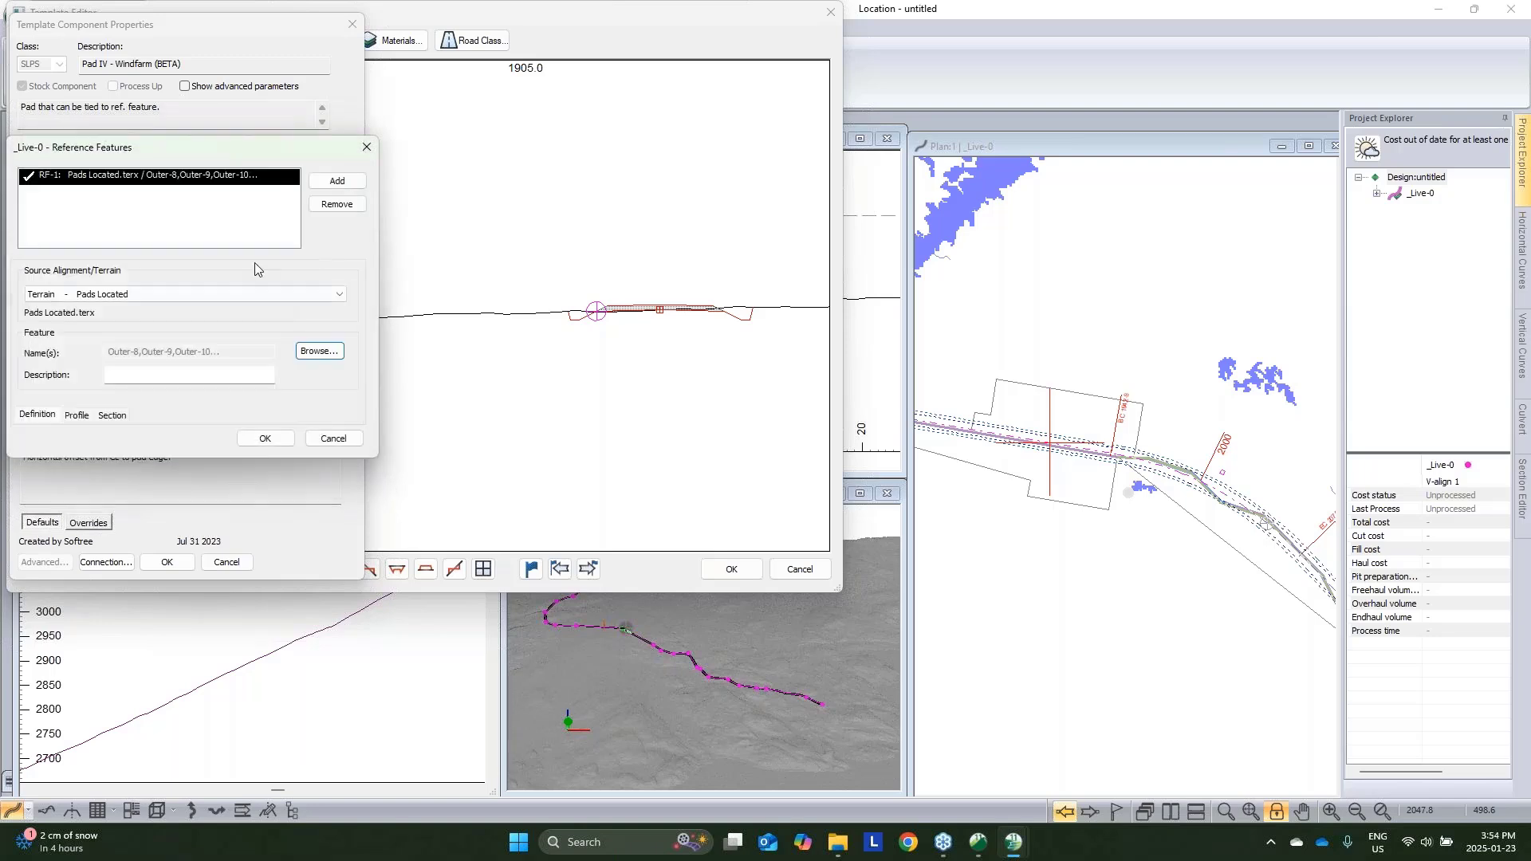
click(264, 438)
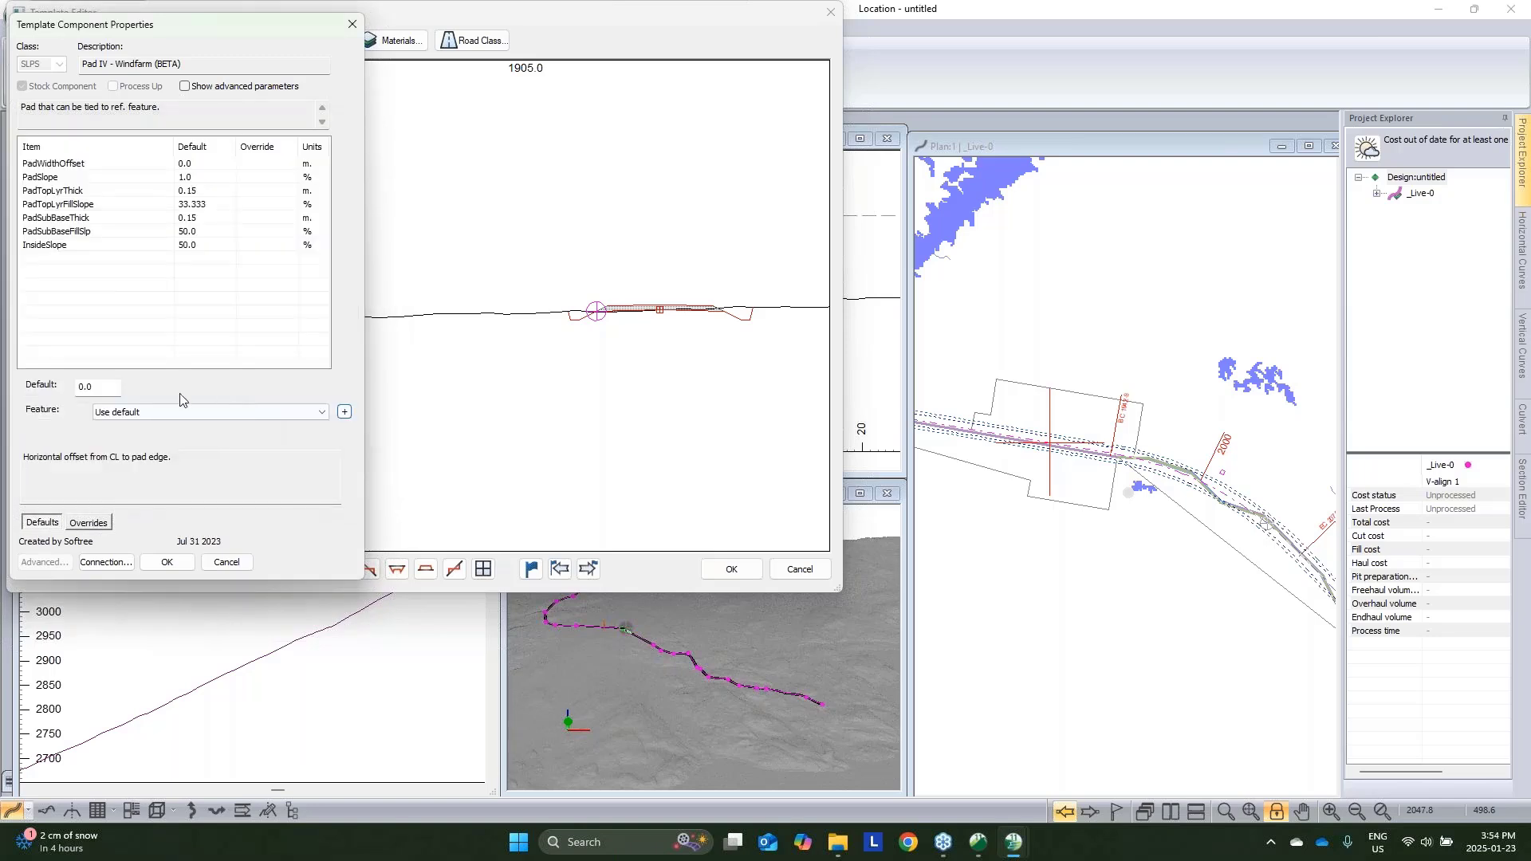
click(175, 412)
click(176, 438)
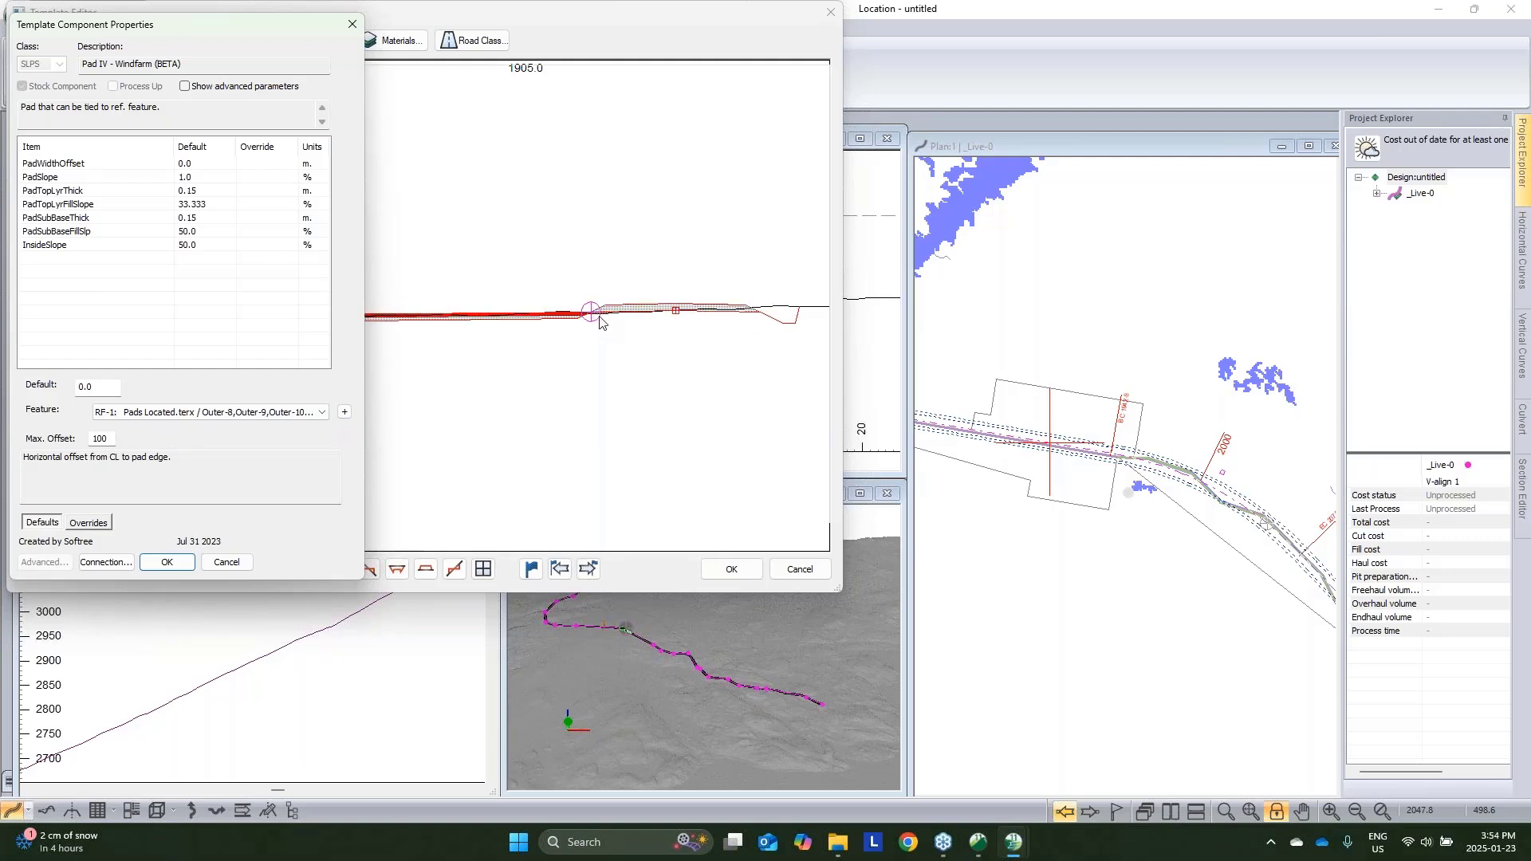
Connect the left windfarm pad by point code to ST1 and accept the component properties
click(103, 563)
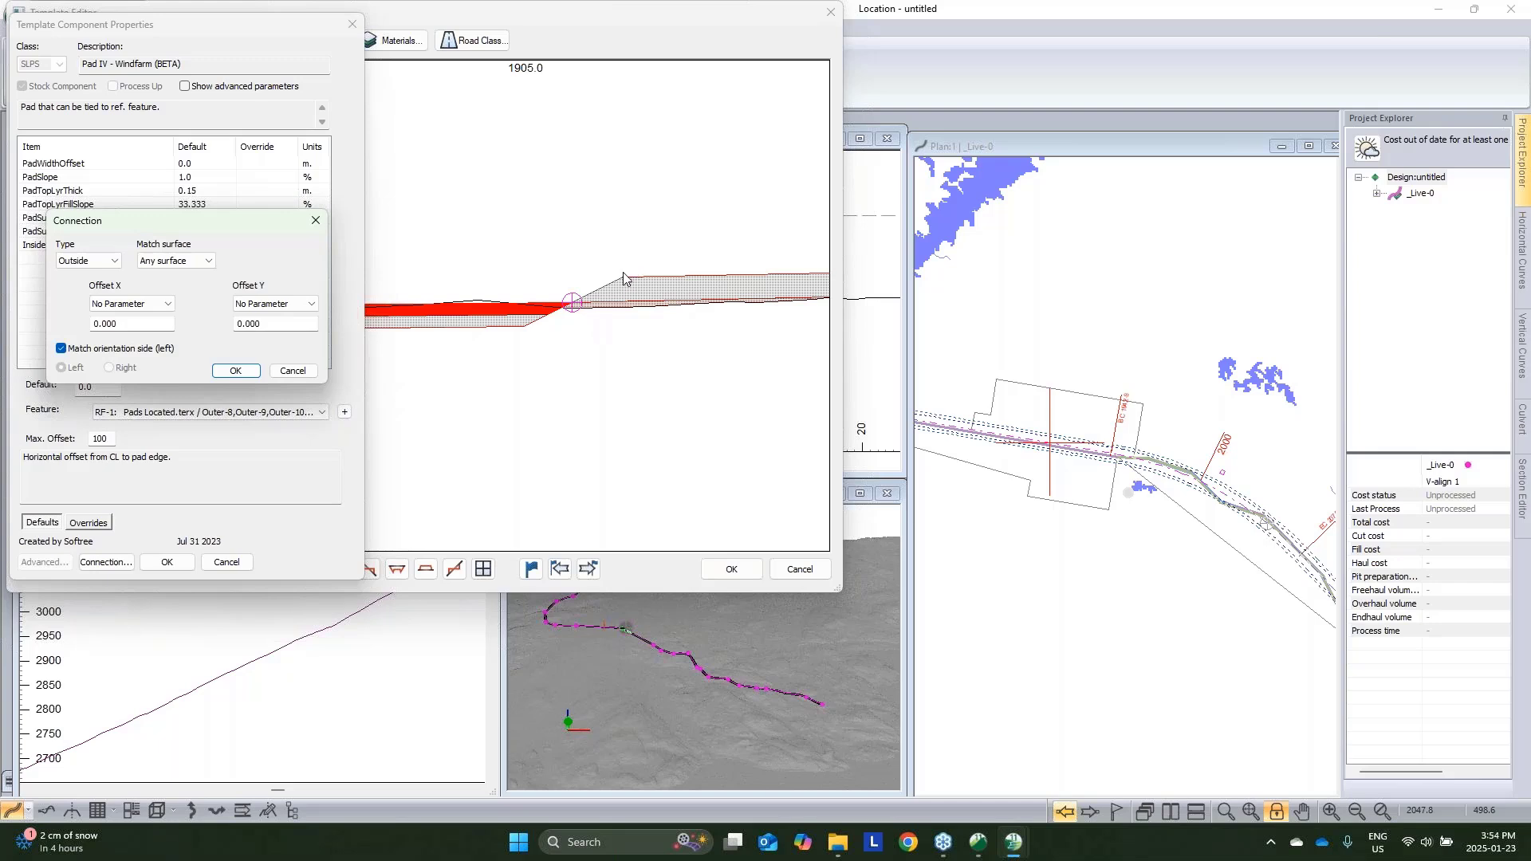
click(87, 260)
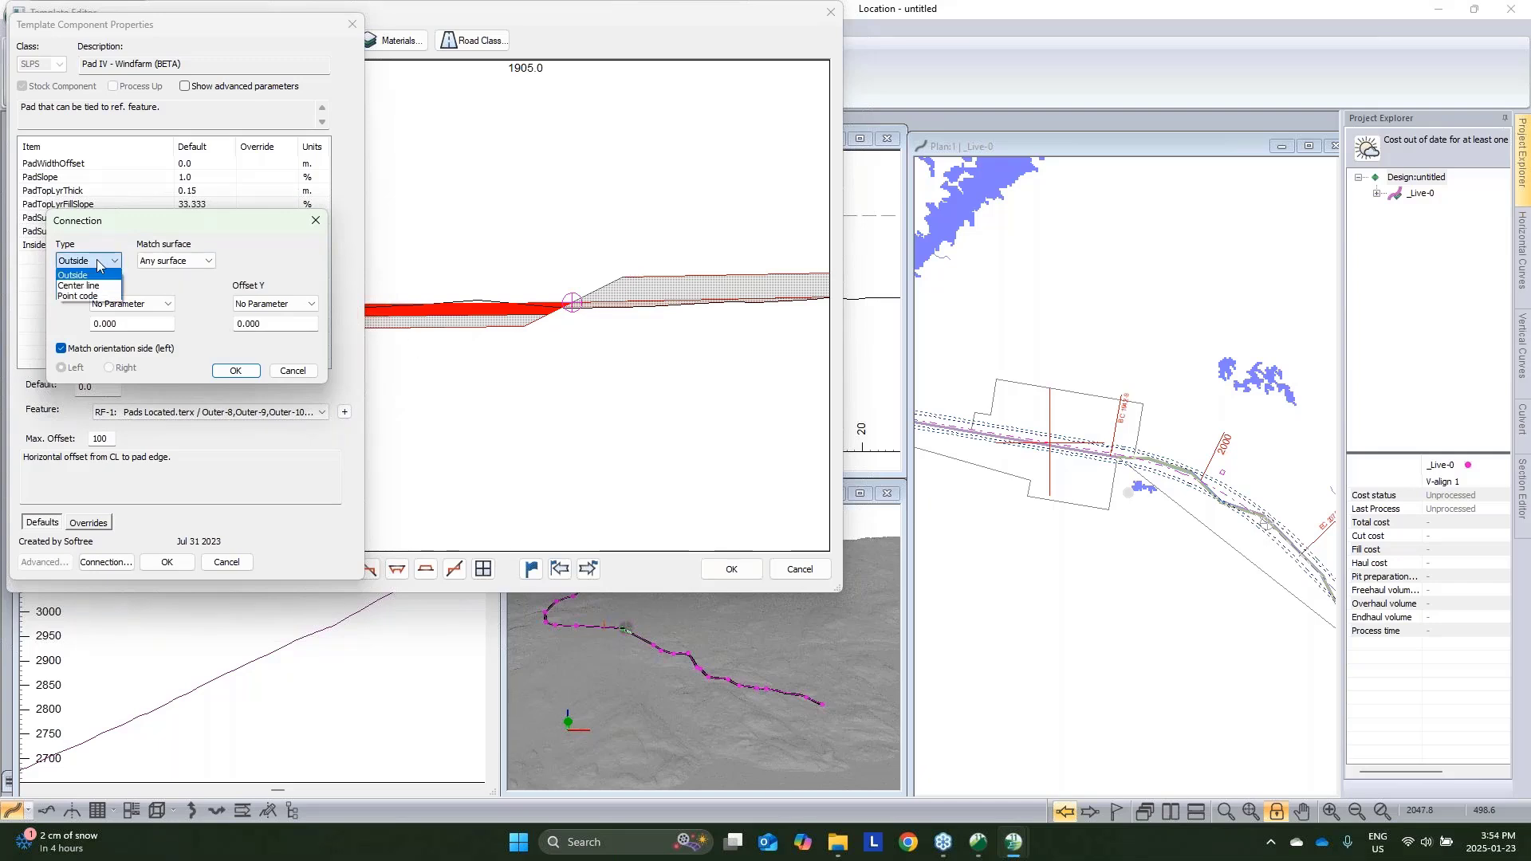
click(84, 297)
click(155, 261)
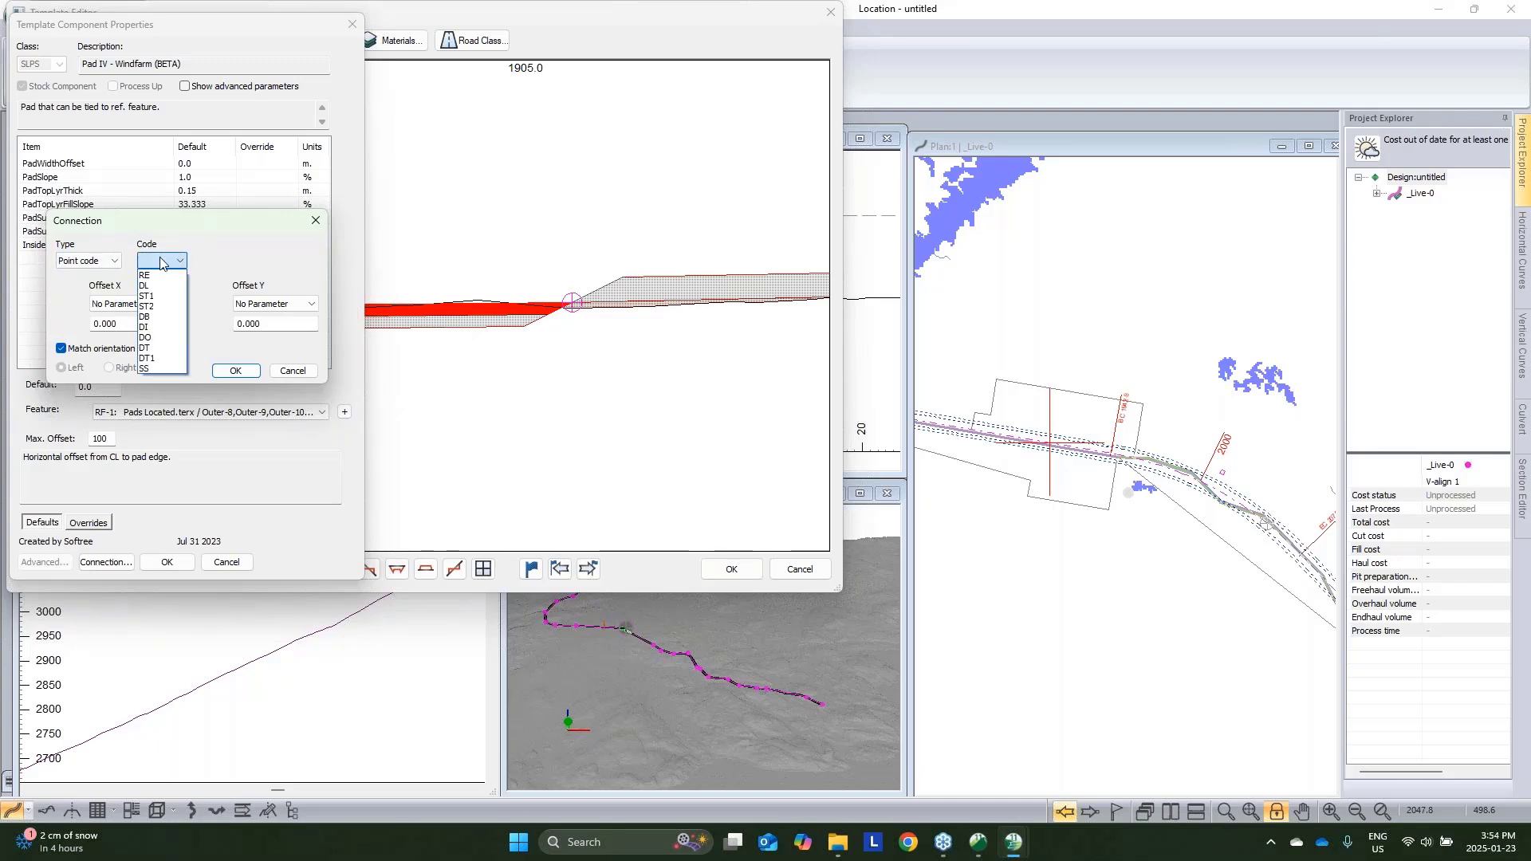
click(155, 298)
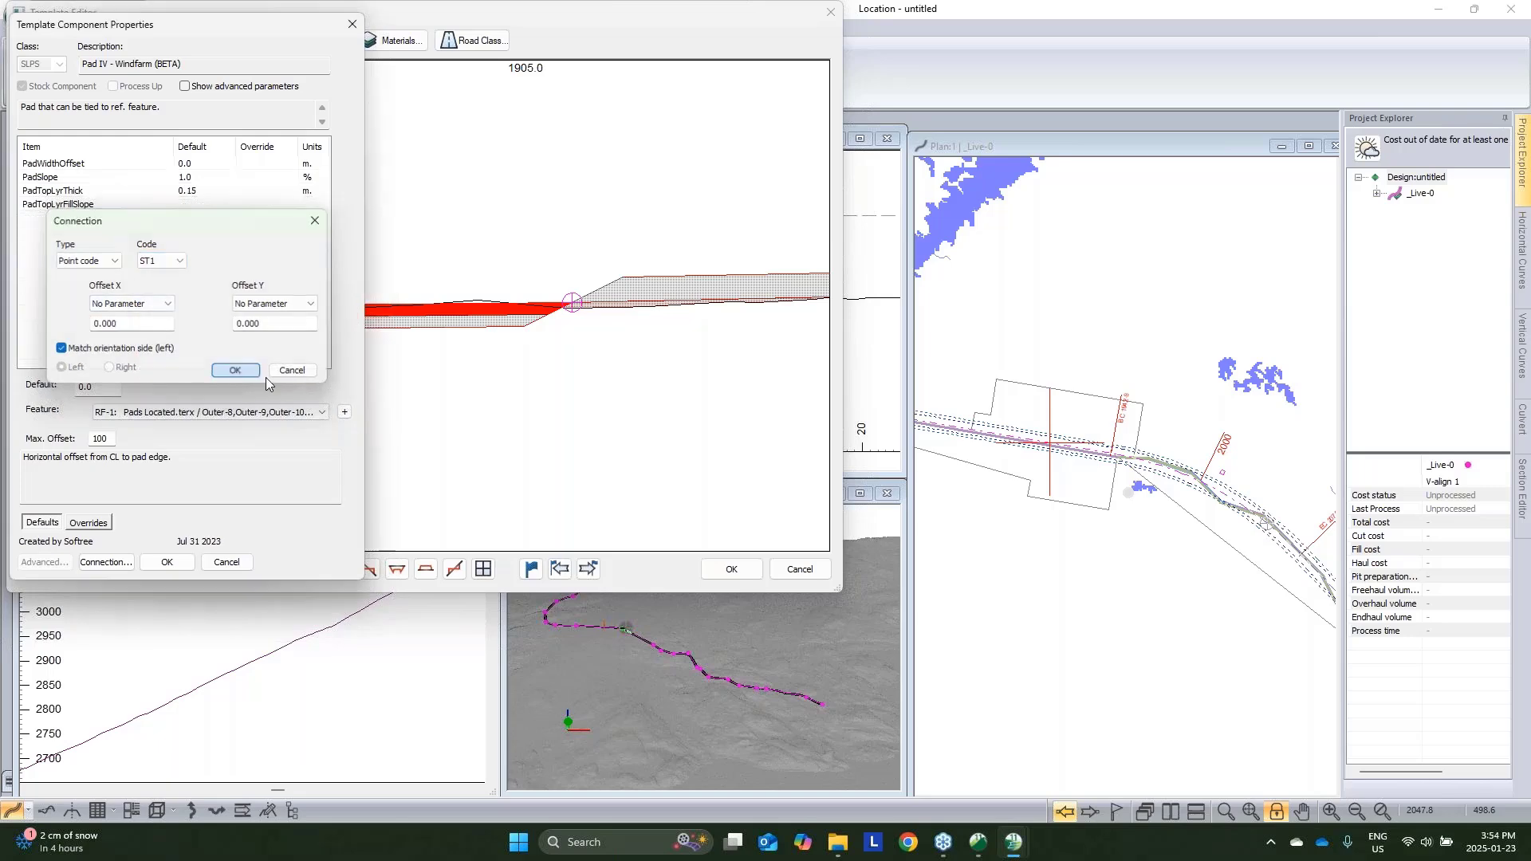
click(236, 370)
click(180, 566)
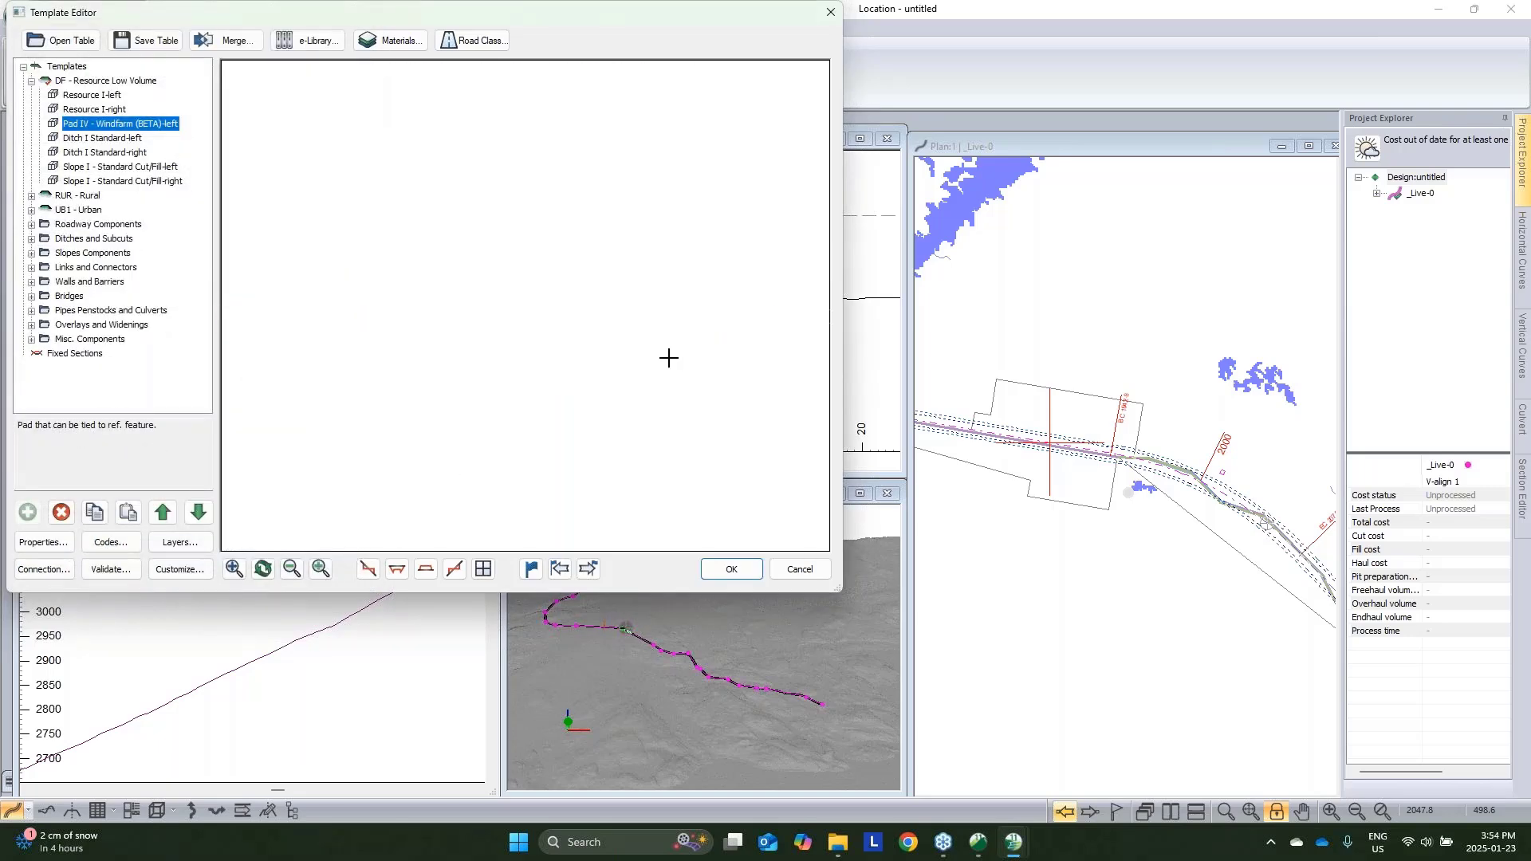
Duplicate the left windfarm pad component as a new right-hand component in the Resource Low Volume template
right_click(141, 125)
click(199, 222)
right_click(141, 122)
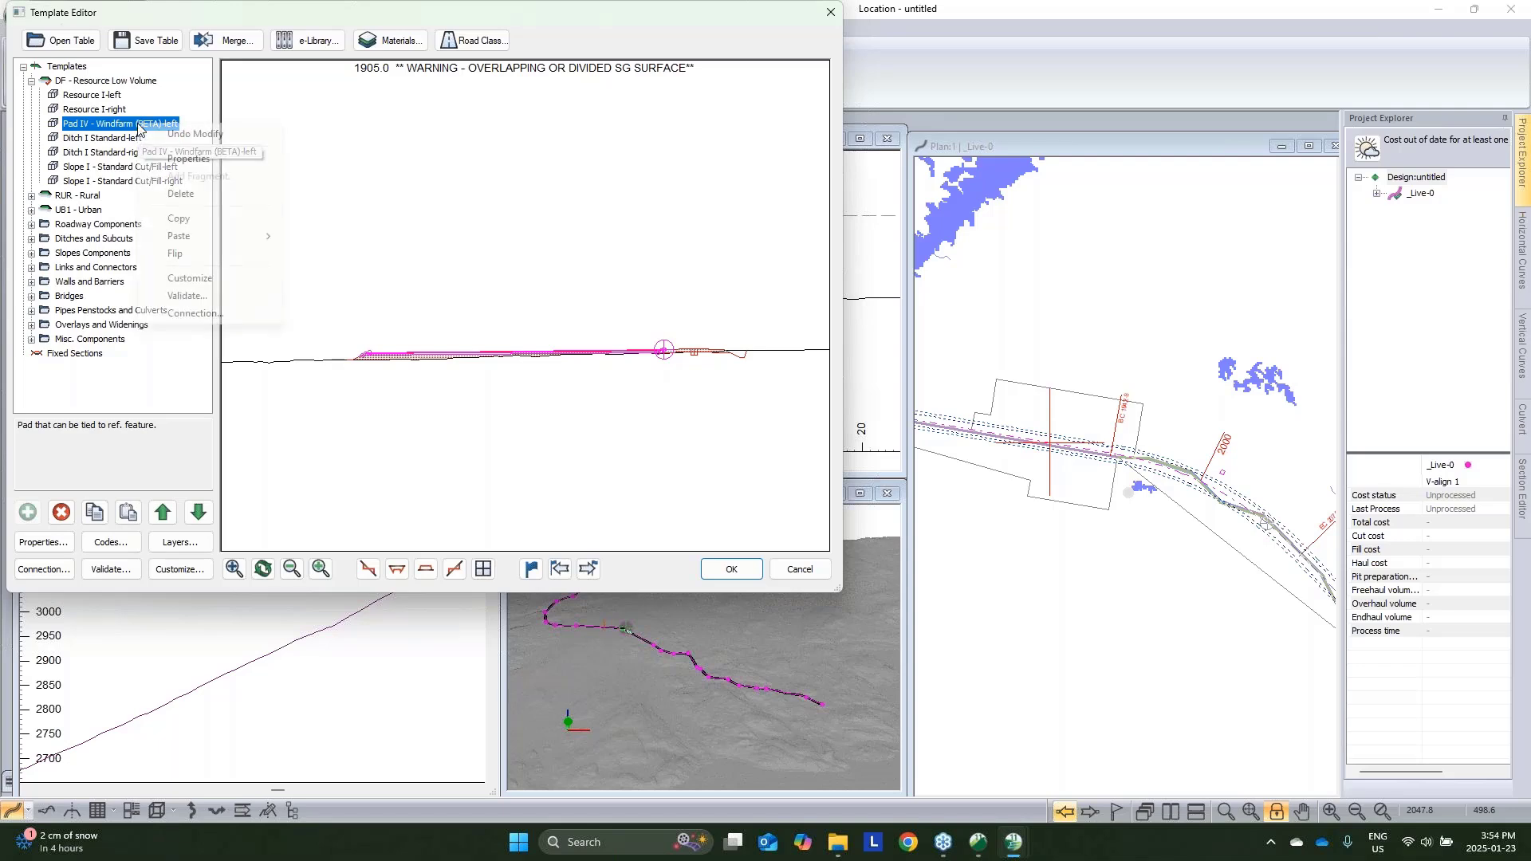
mouse_move(231, 236)
click(358, 288)
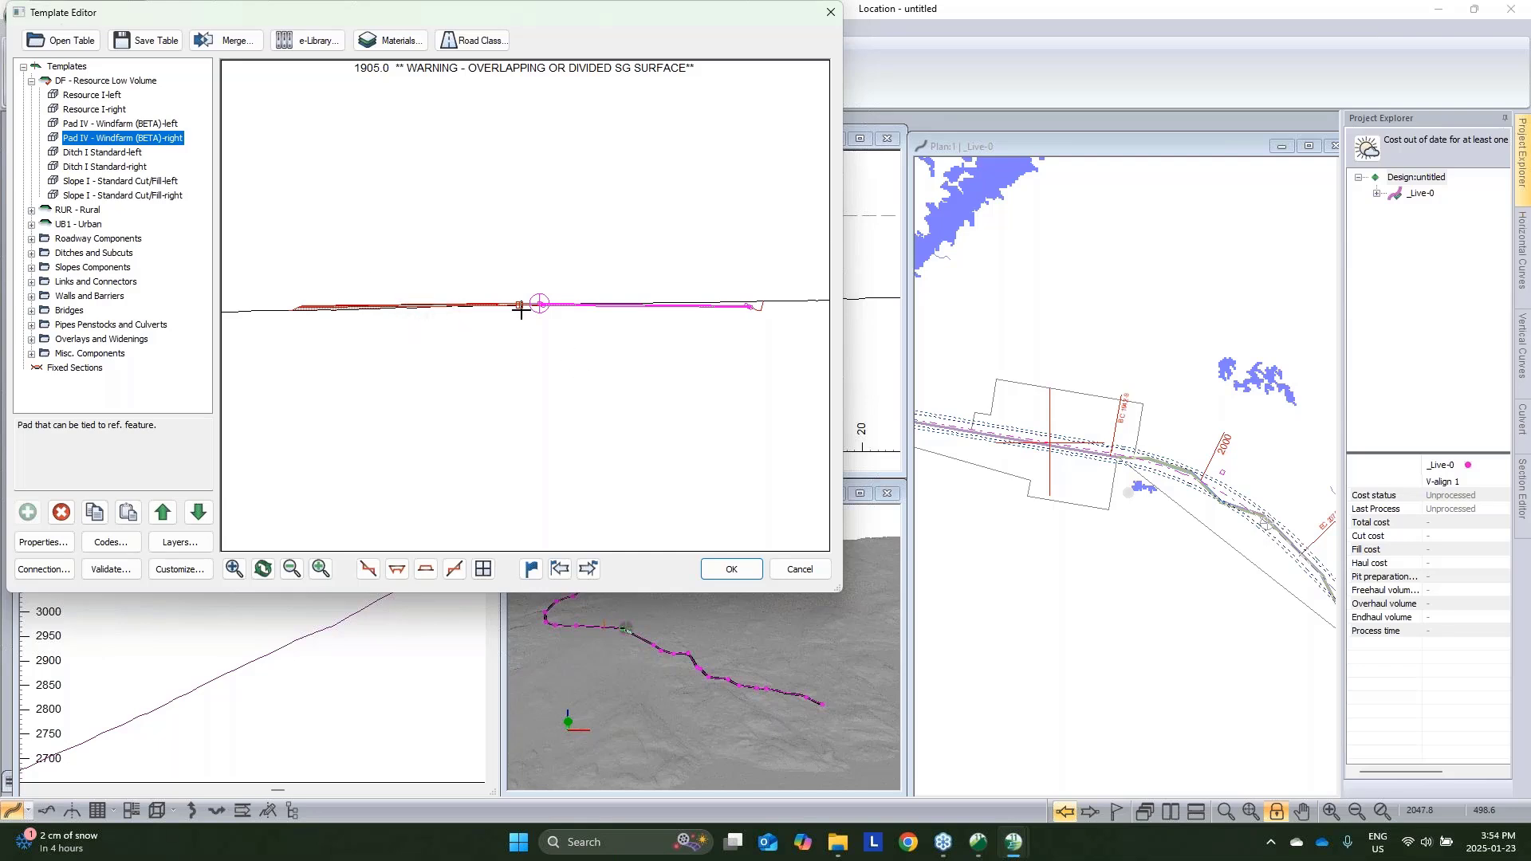
Examine the template's pad cross sections from station 1905 through 1990, inside and beyond the pad outline
mouse_move(522, 310)
mouse_down()
mouse_move(499, 311)
mouse_move(517, 308)
mouse_up()
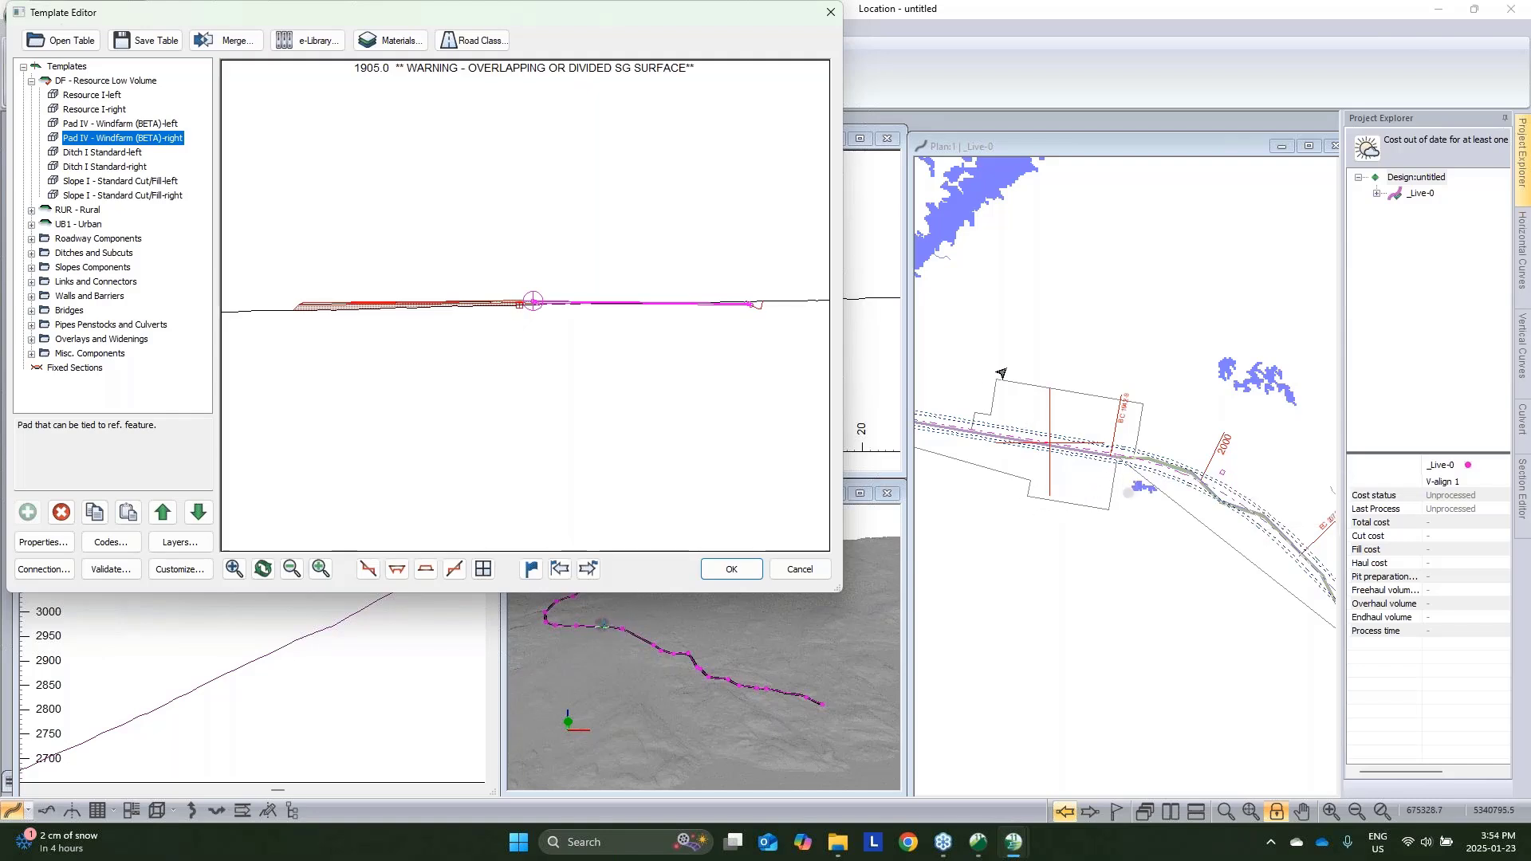
click(588, 570)
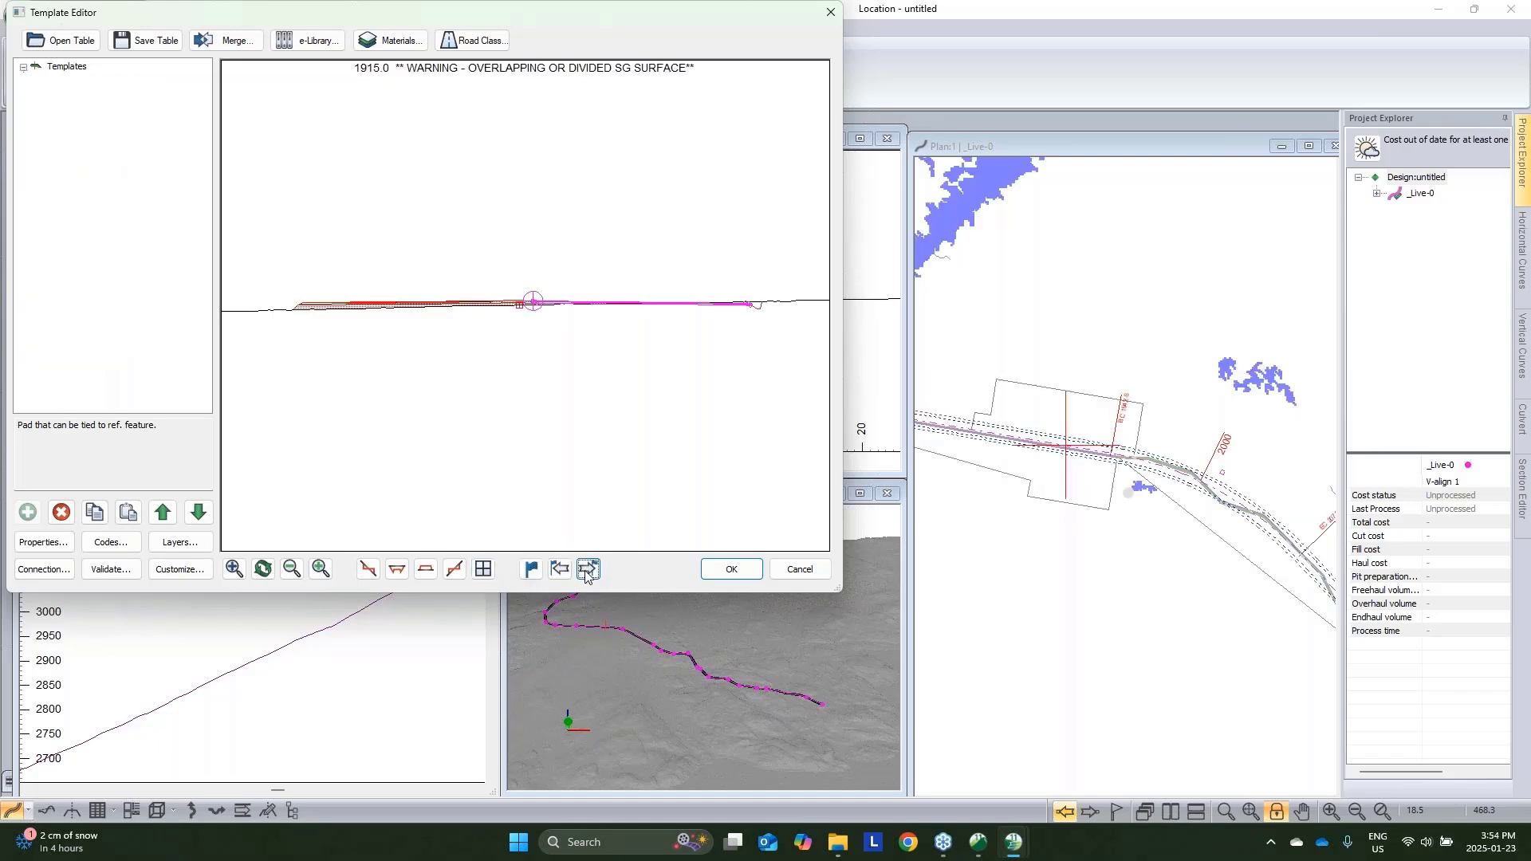
click(588, 569)
click(588, 570)
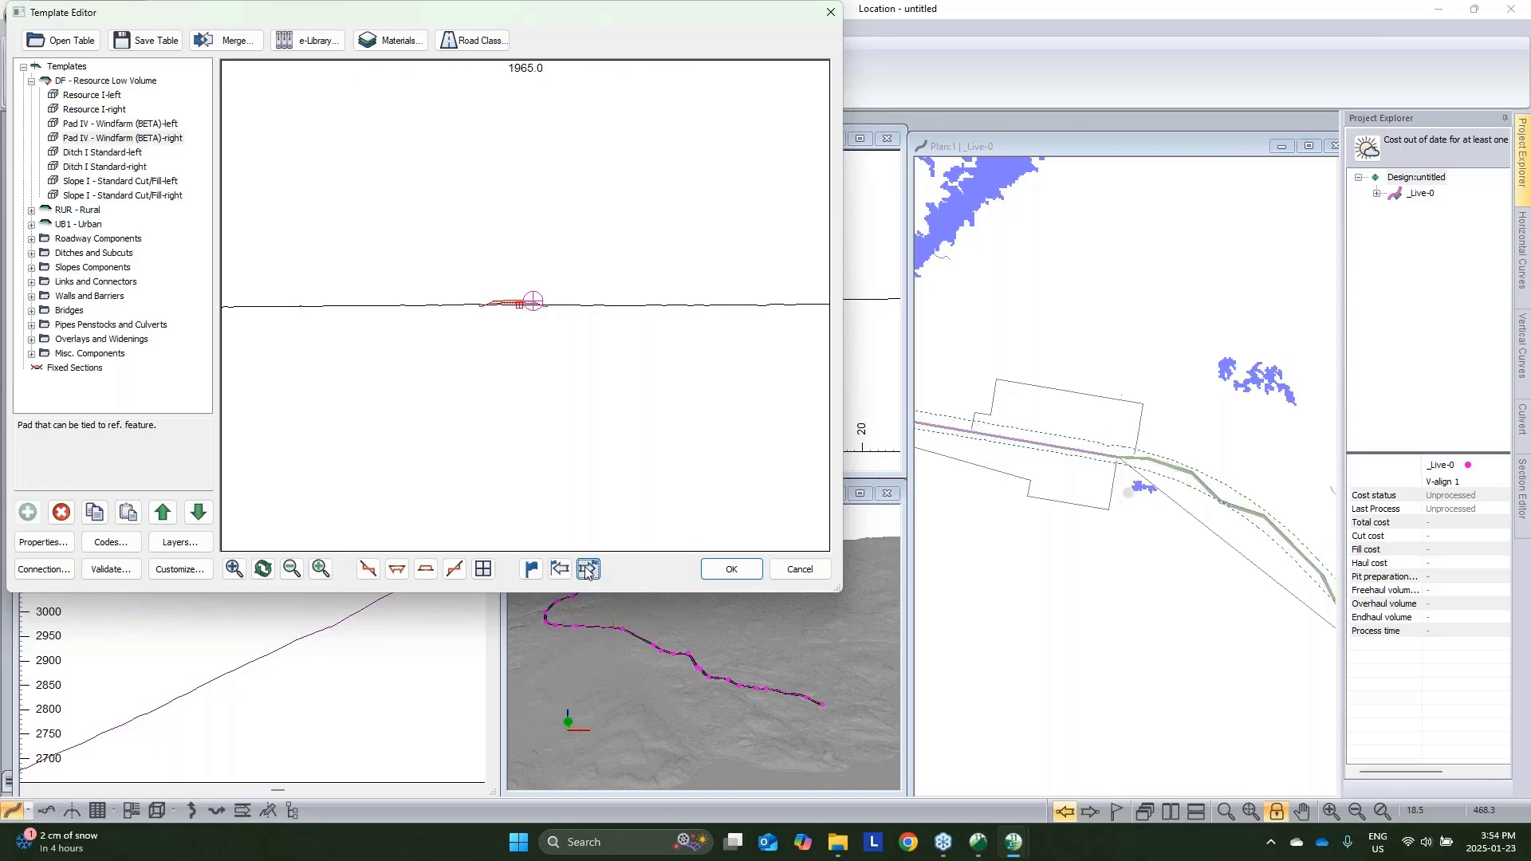
click(588, 569)
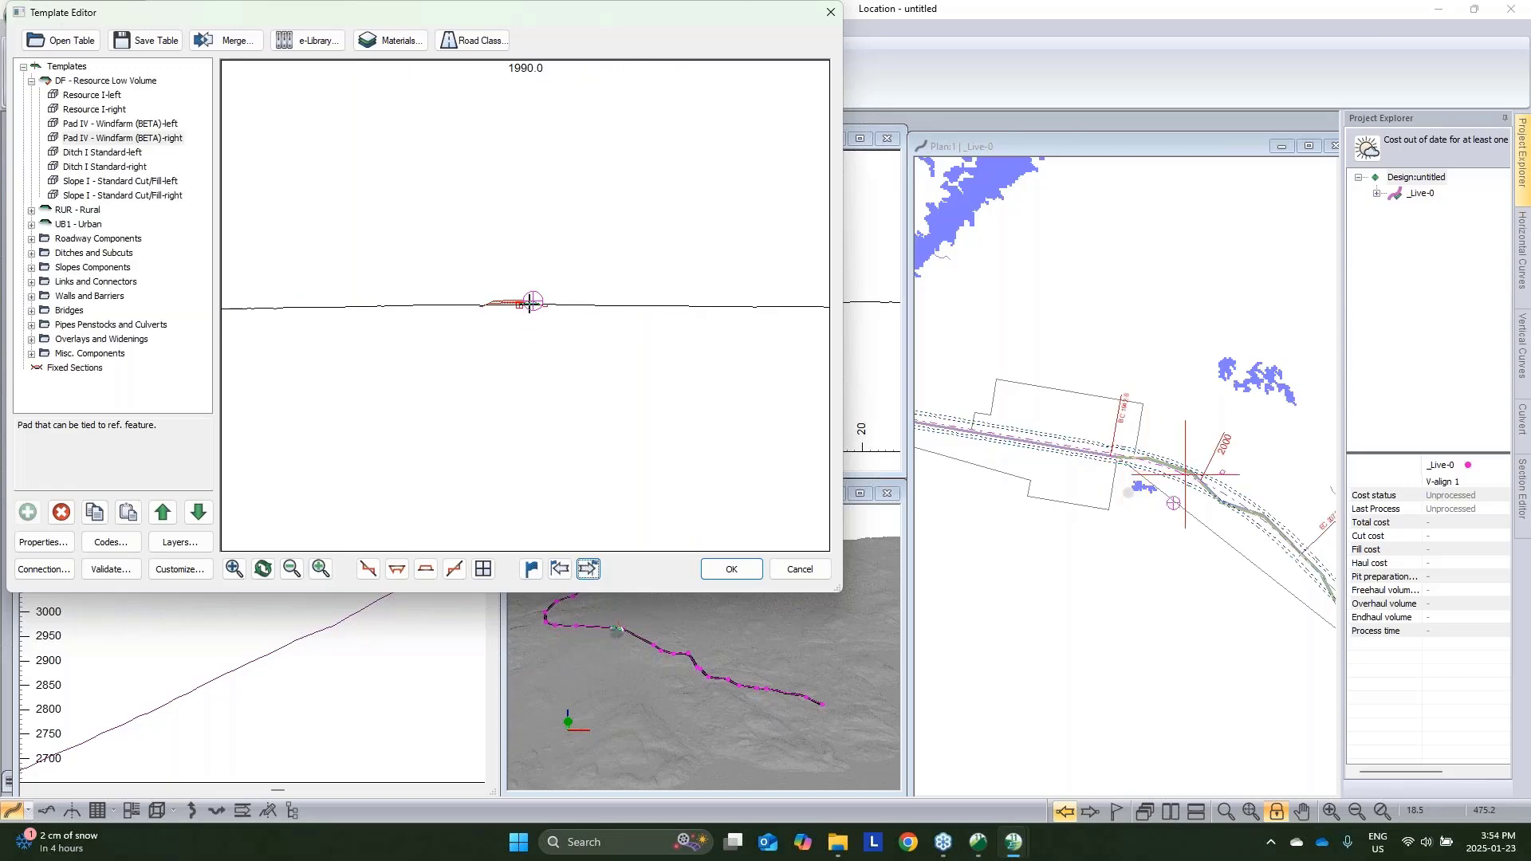
mouse_move(530, 304)
Accept the template edits and recalculate cross sections and corridor surfaces for the whole alignment
click(724, 571)
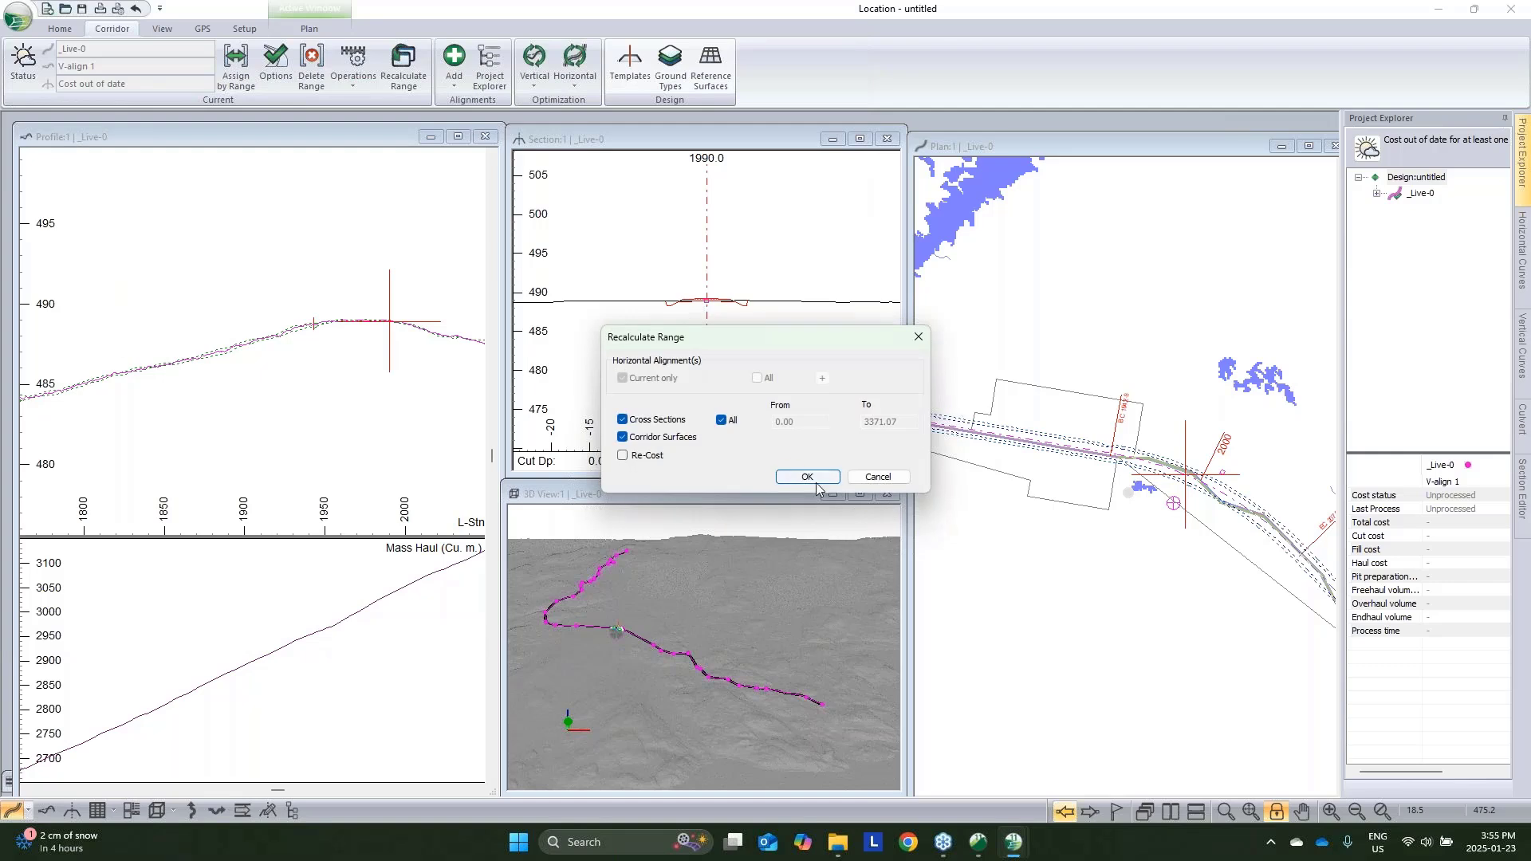
click(815, 481)
click(766, 465)
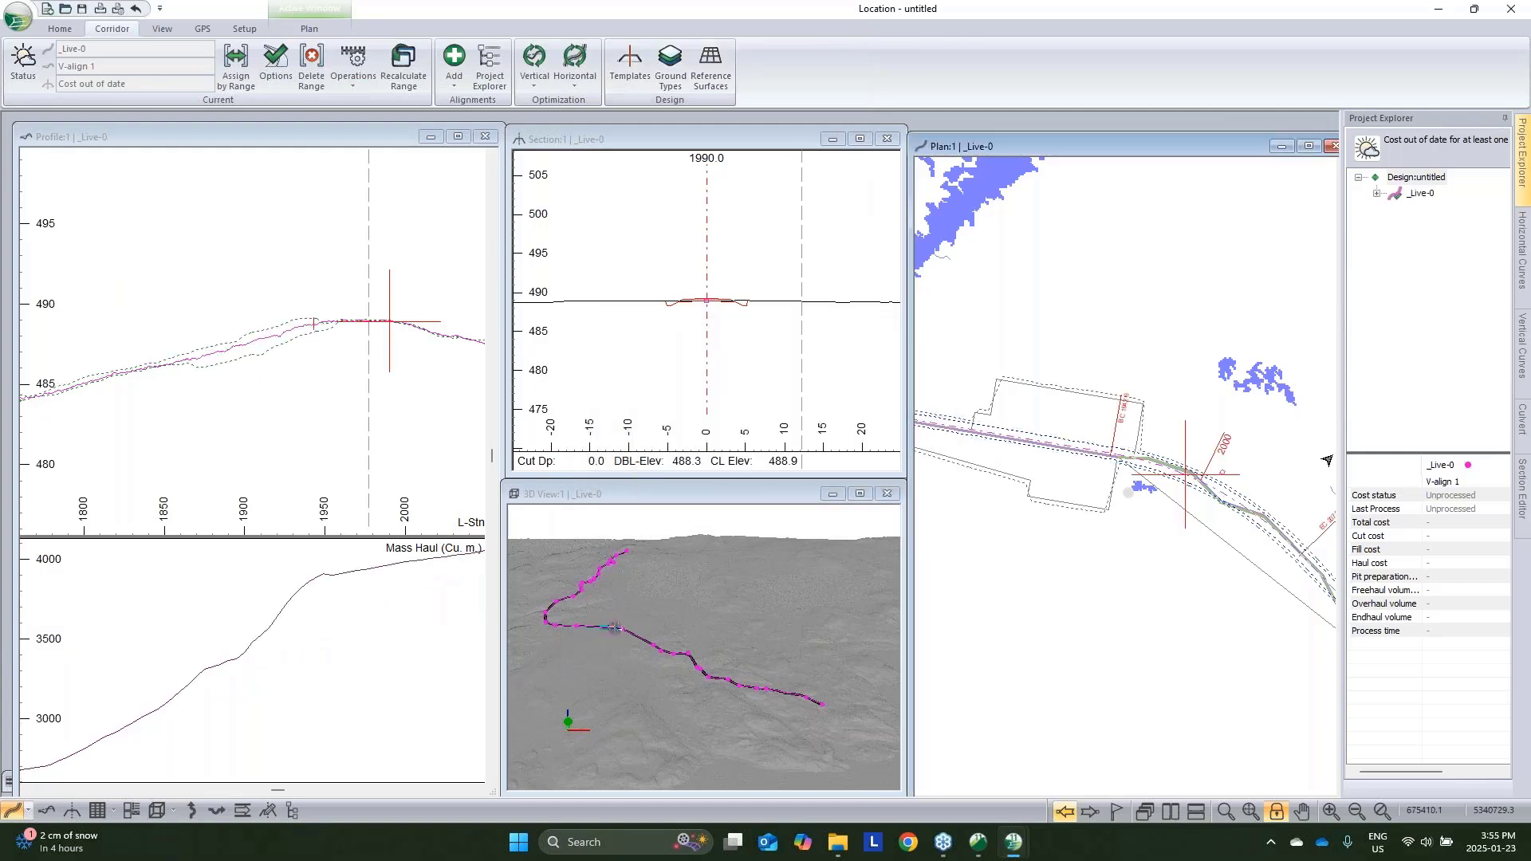
Inspect the turbine pad surface along the road in the 3D view, up close and from the opposite side
click(650, 654)
scroll(674, 678, up, 5)
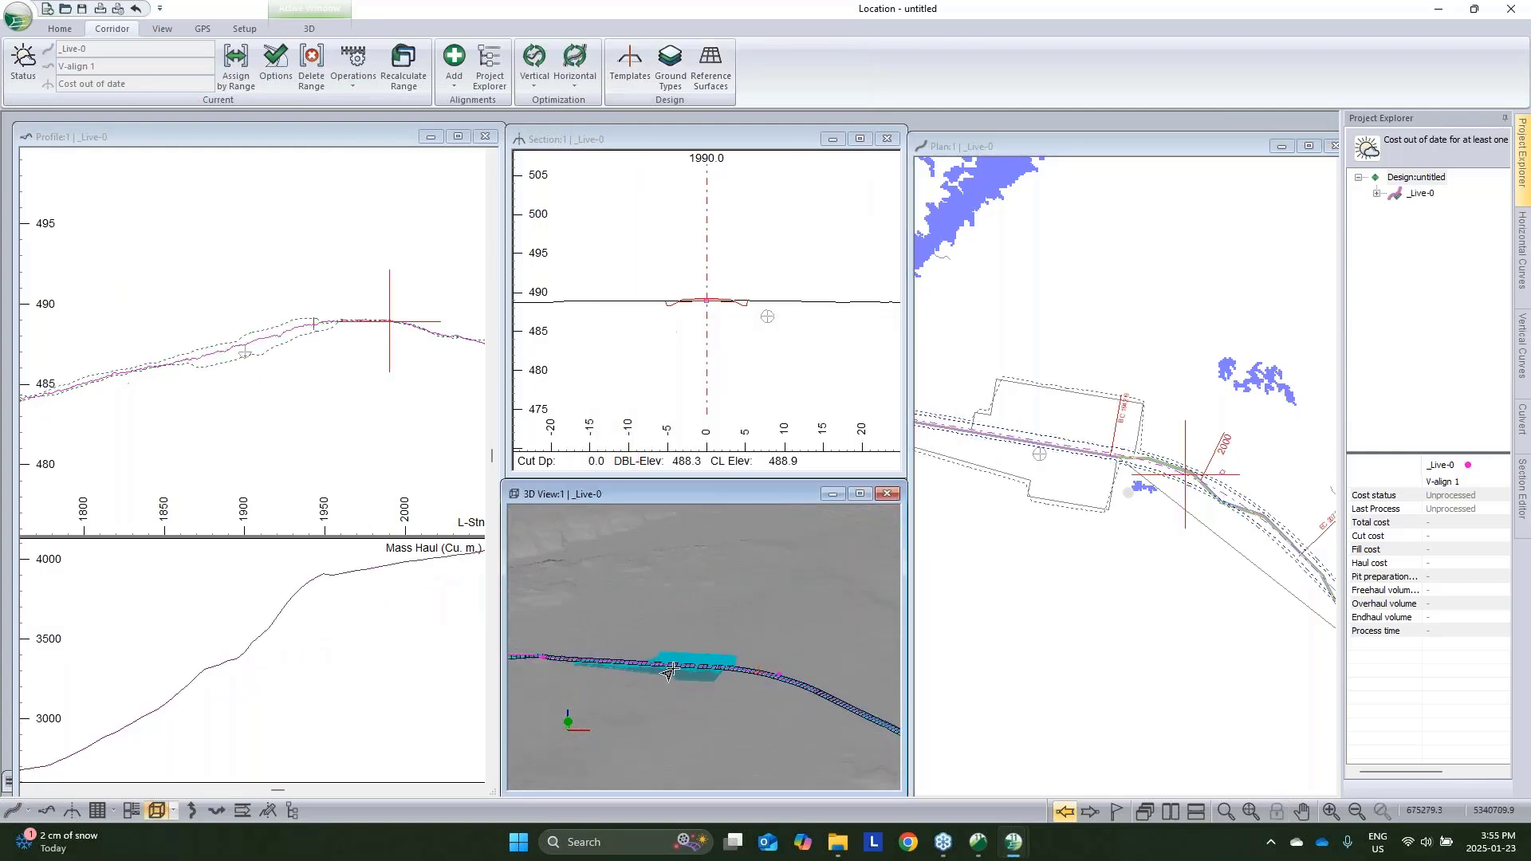
drag(674, 688, 850, 693)
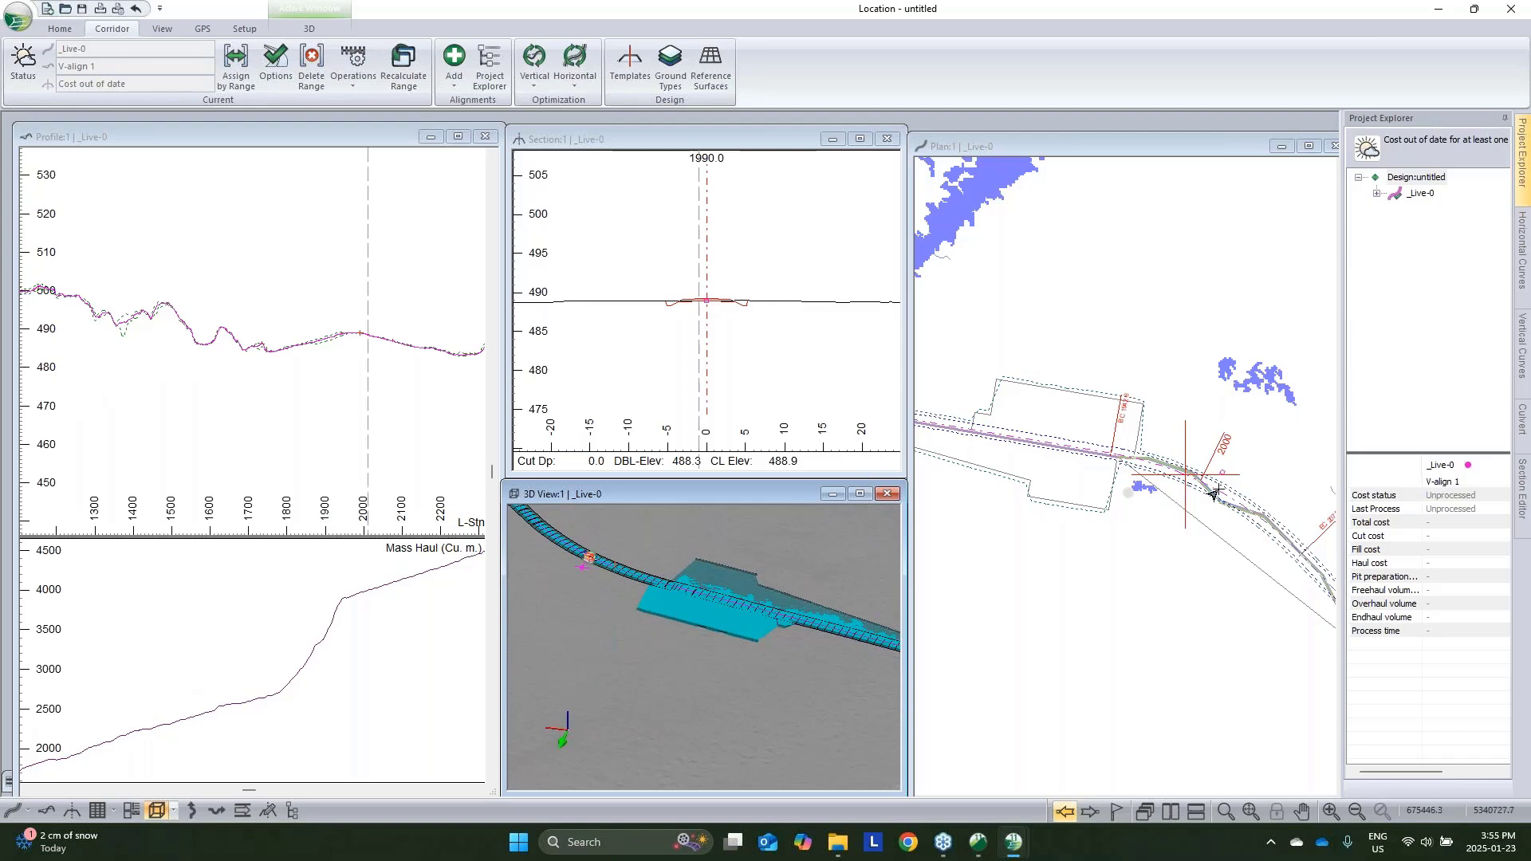
Set the V-align 1 optimization standards to grades between -12 and 12 % and a minimum K of 5 for sag and crest
click(1117, 638)
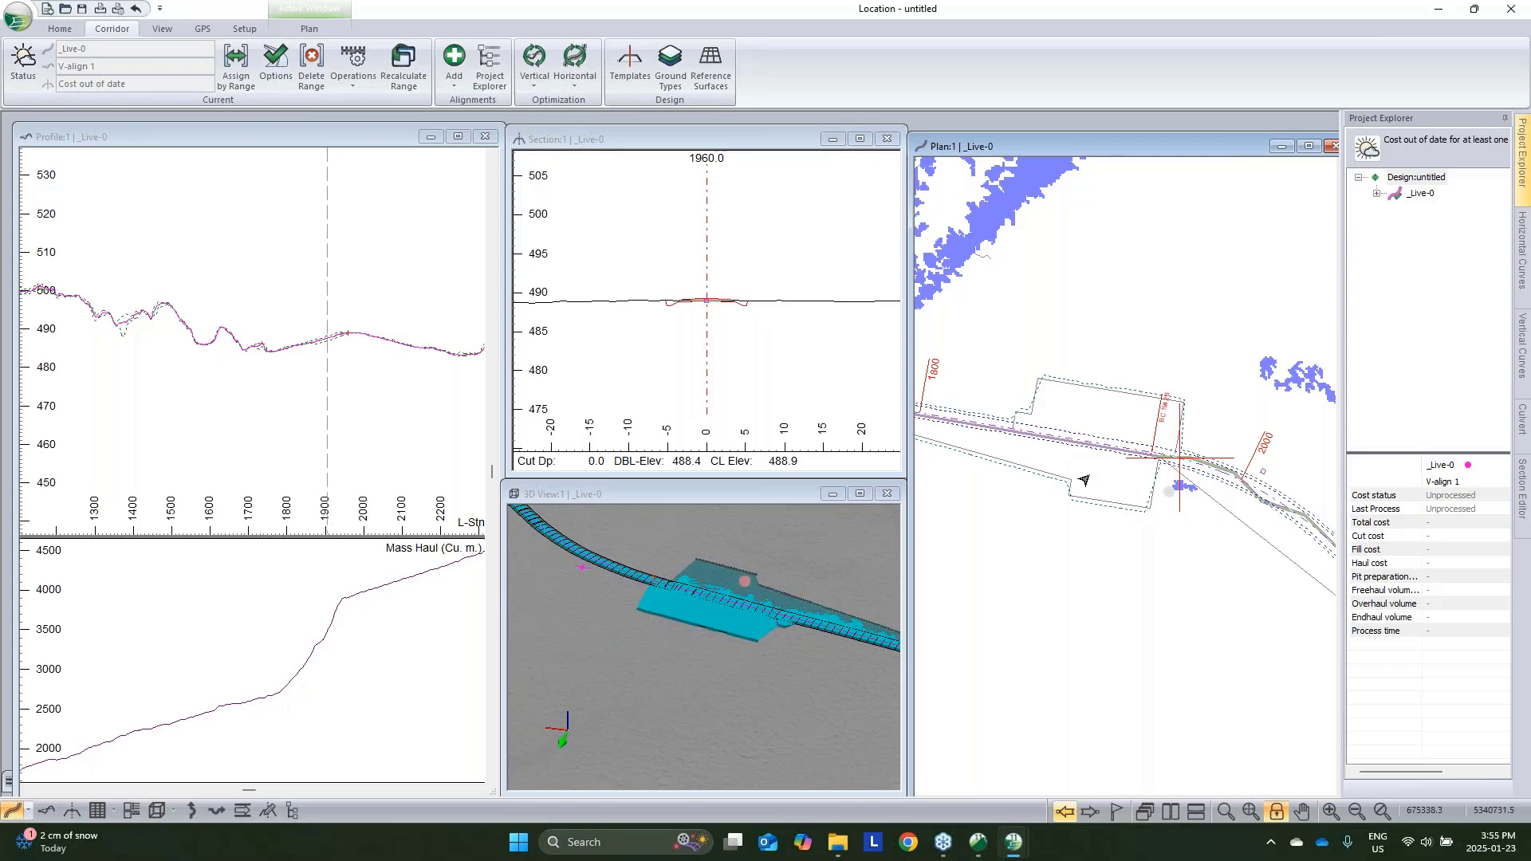
click(1377, 194)
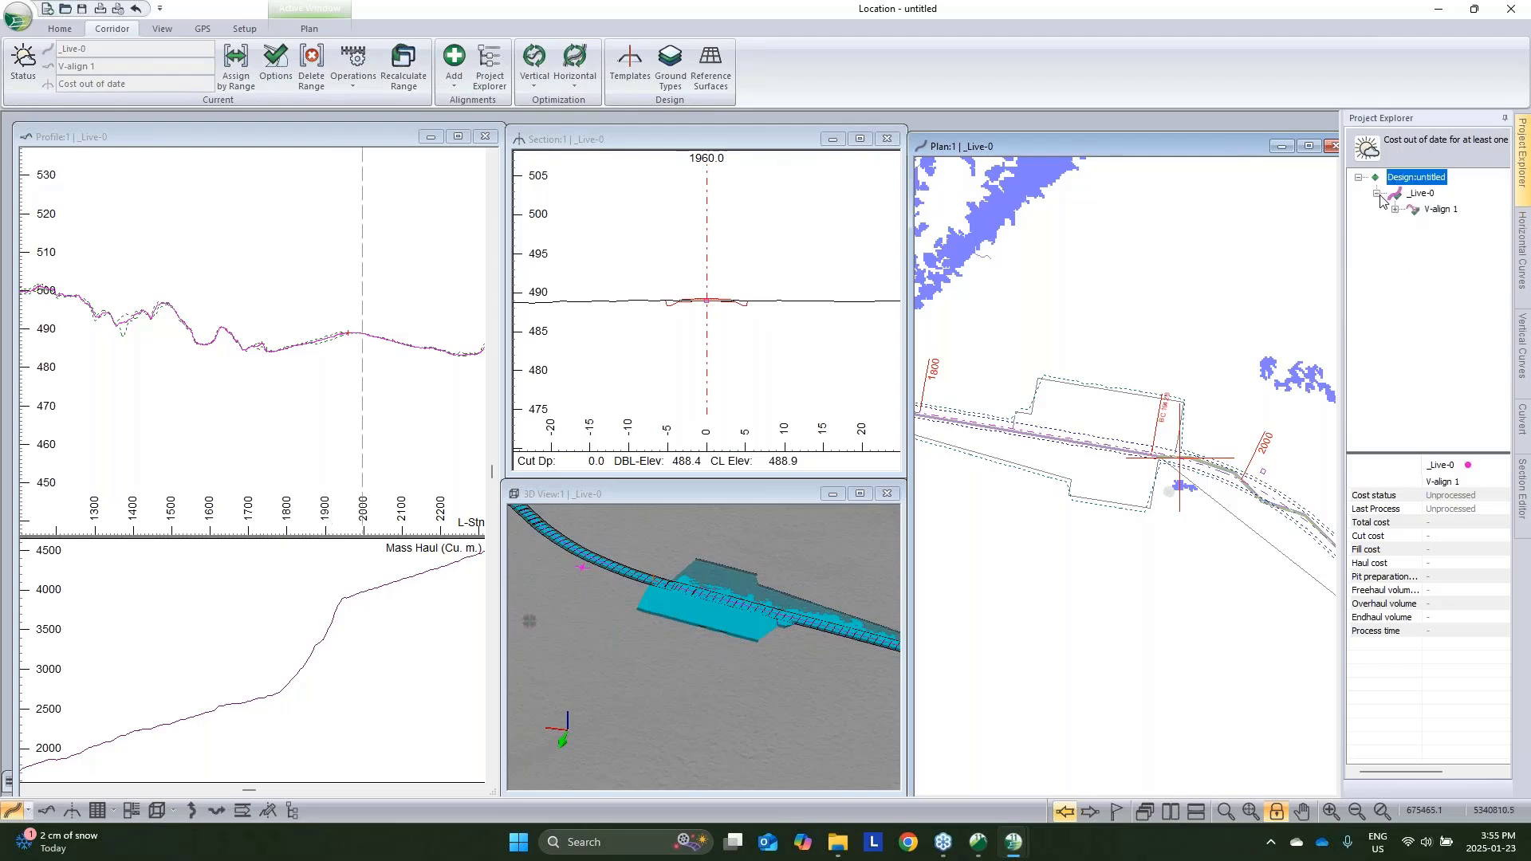
right_click(1438, 209)
click(1356, 246)
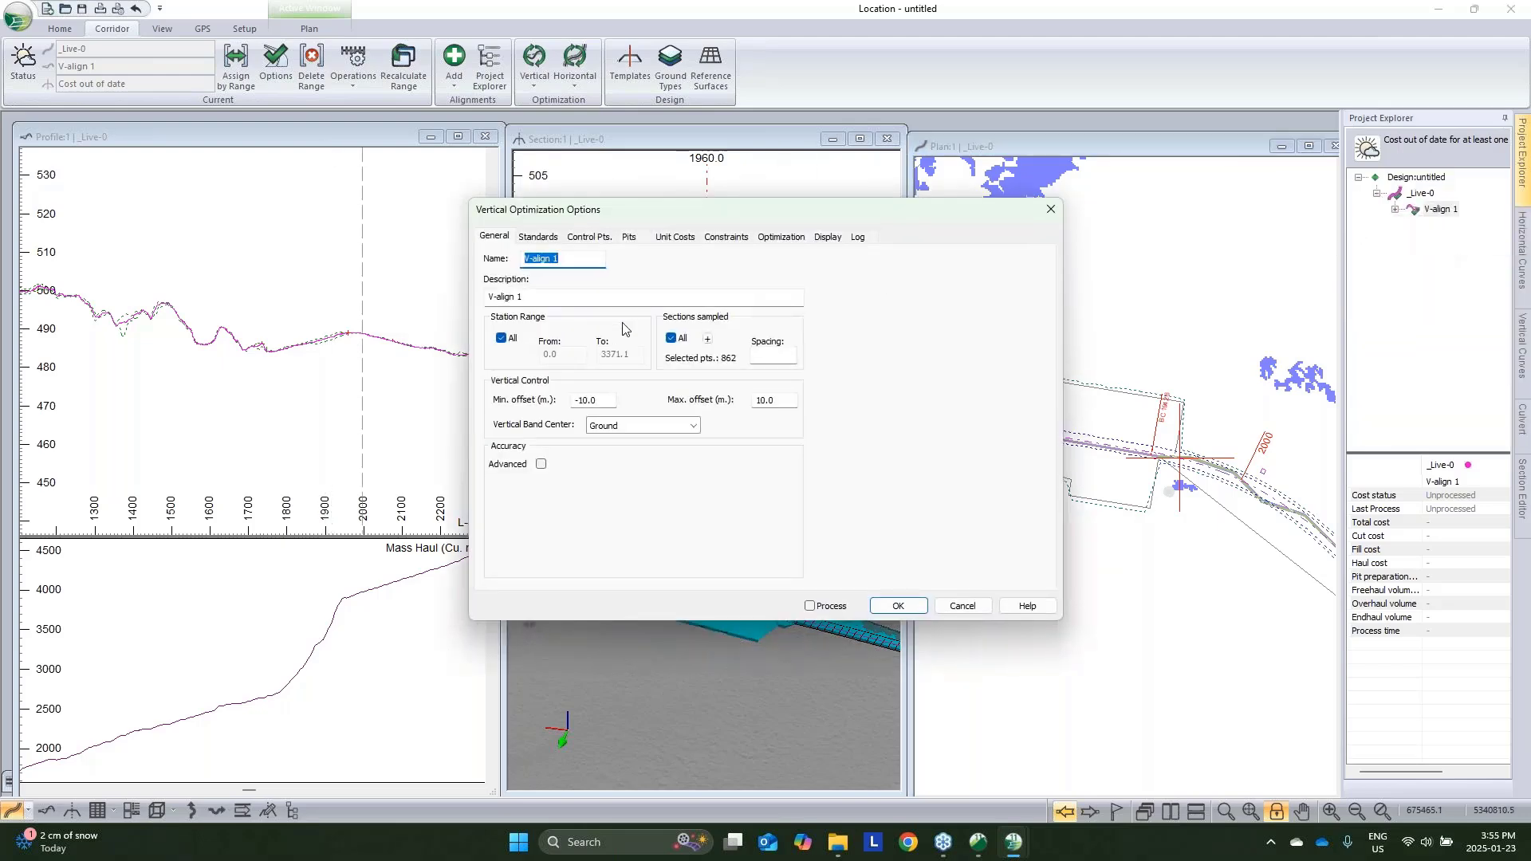
click(538, 236)
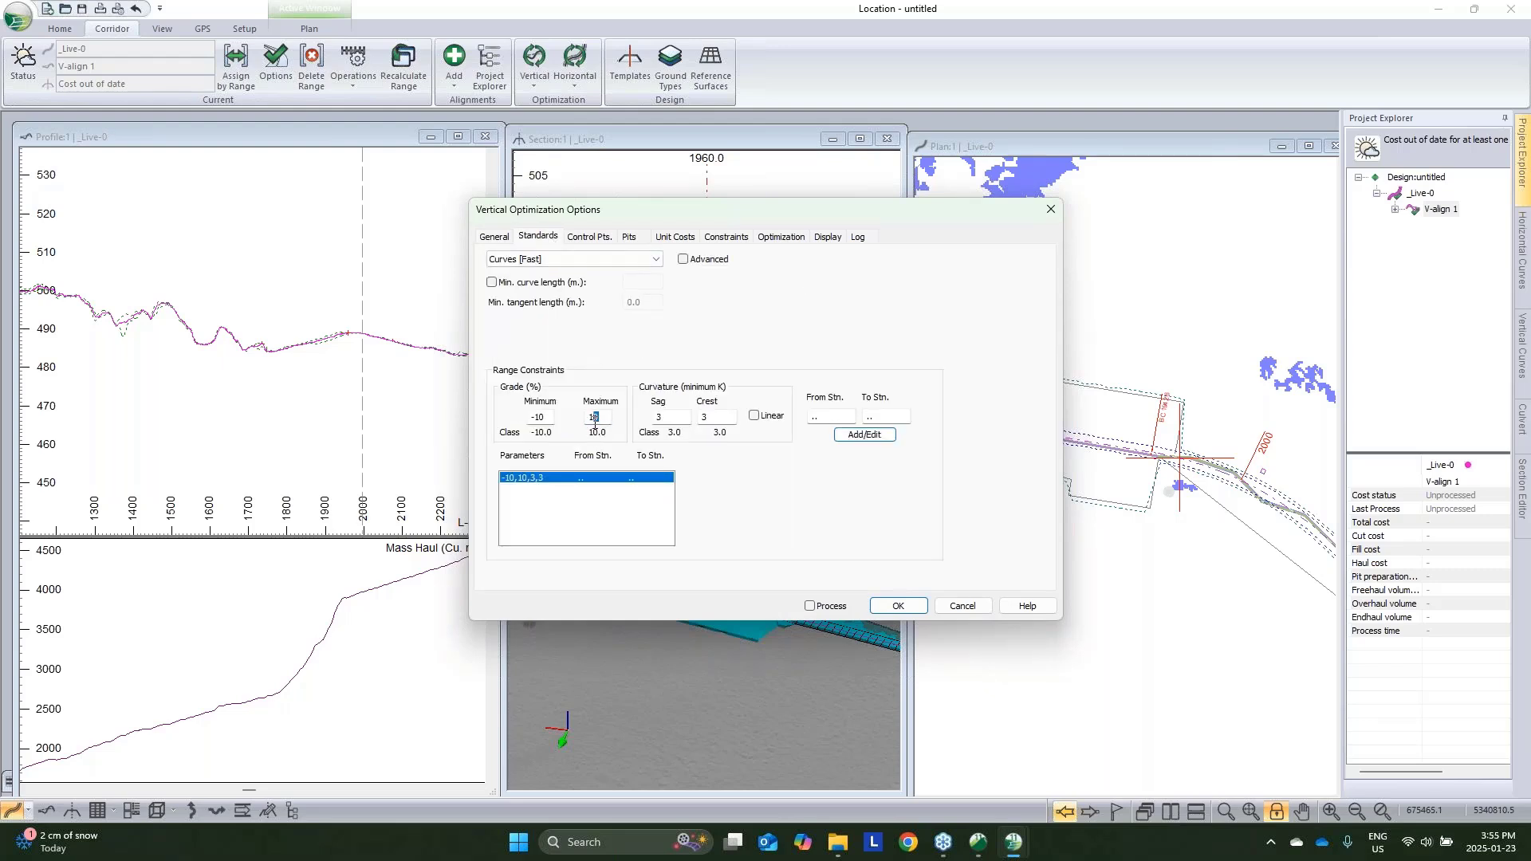
text(12)
double_click(539, 417)
text(-12)
double_click(716, 417)
double_click(667, 418)
text(5)
click(867, 435)
Add a linear range constraint from station 1765 to 1950 with grades limited to between -4 and 4 %
double_click(817, 416)
click(755, 416)
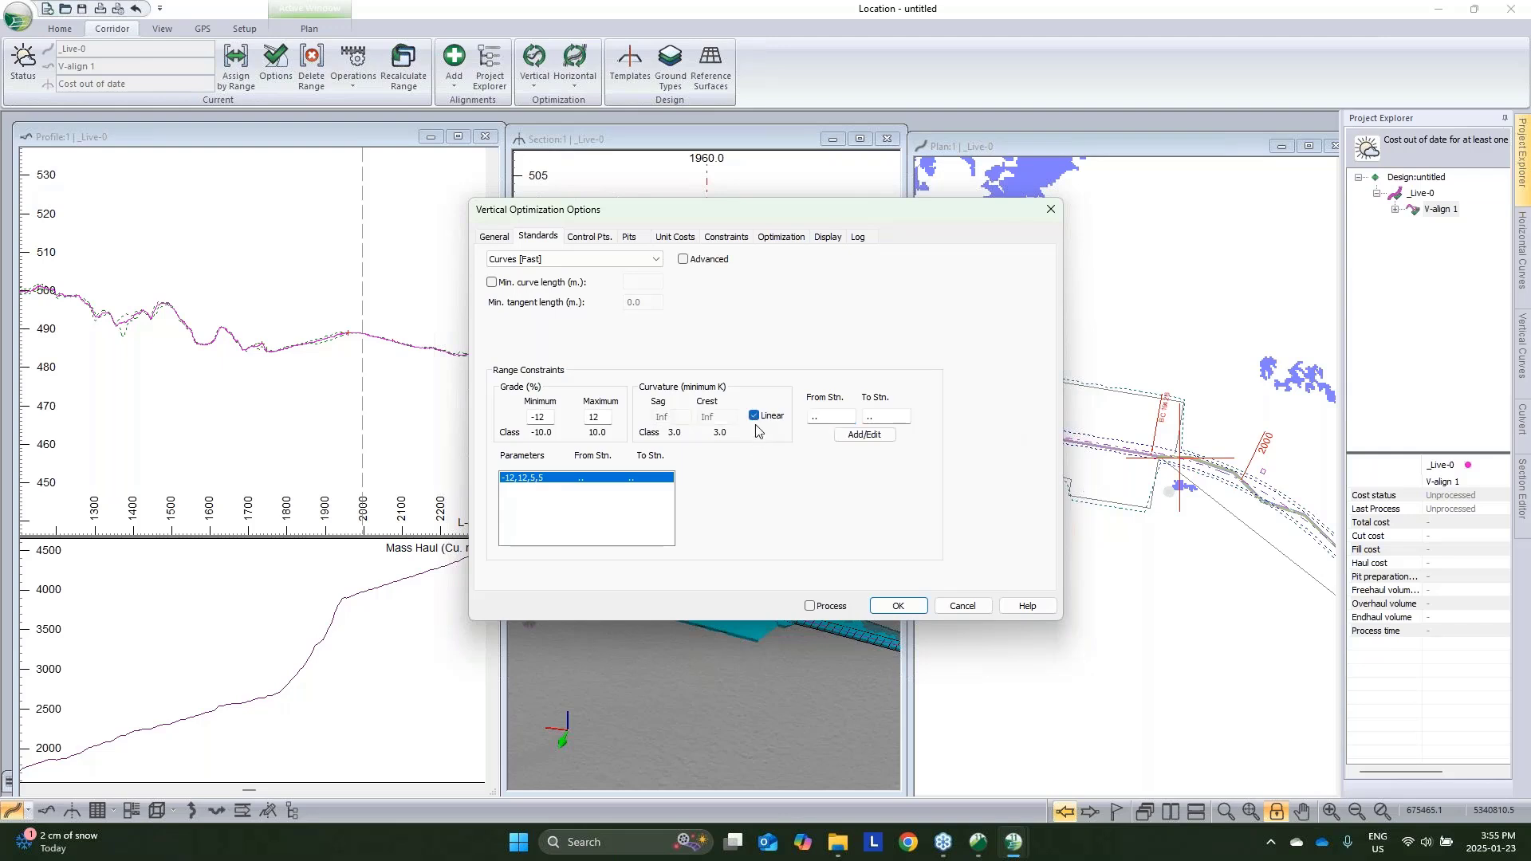
click(809, 416)
click(902, 416)
click(865, 434)
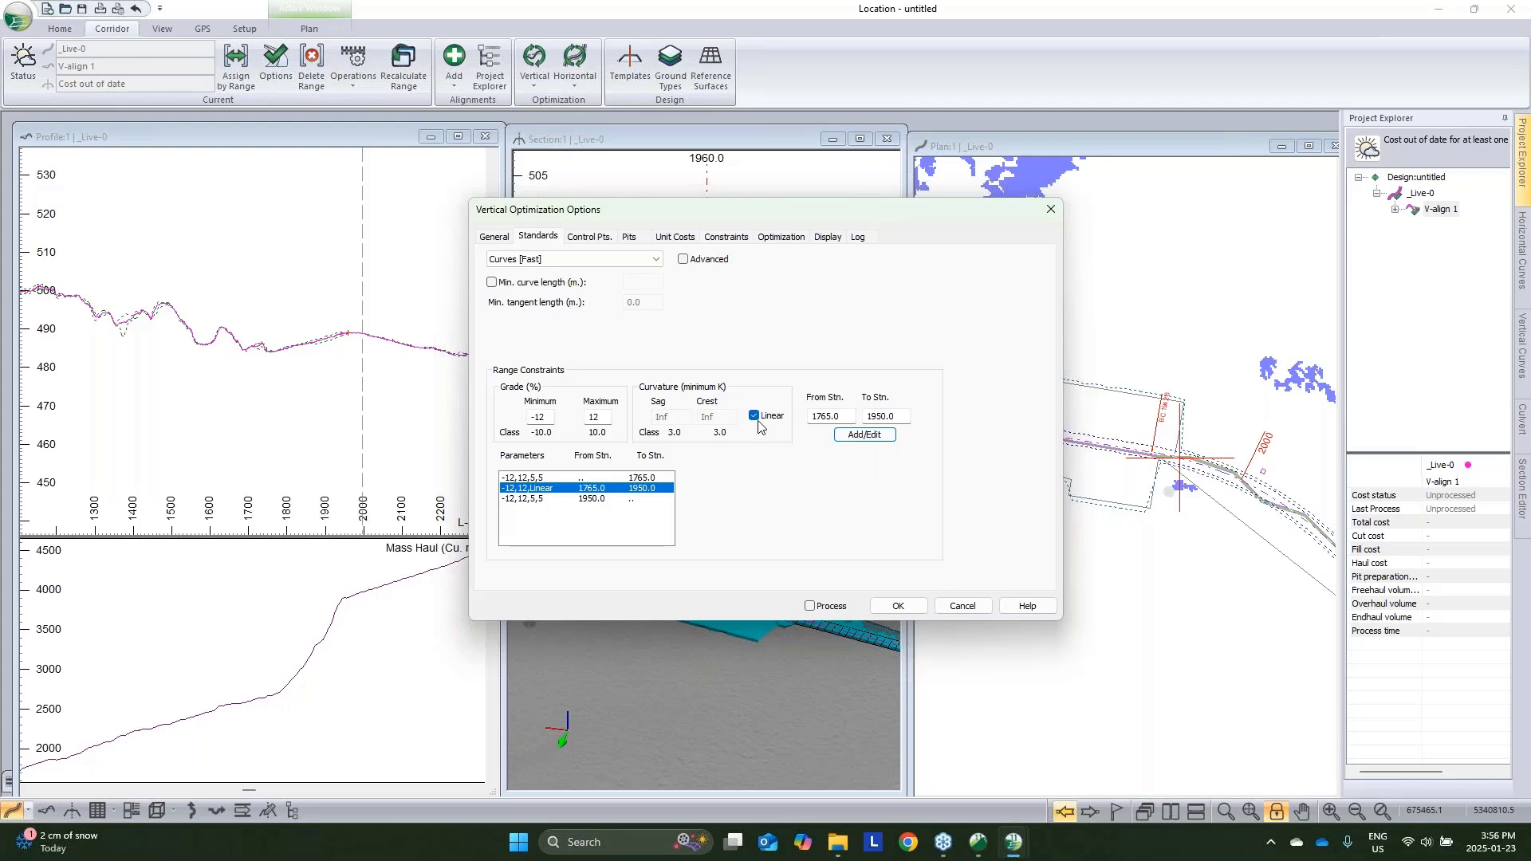
double_click(596, 416)
double_click(541, 416)
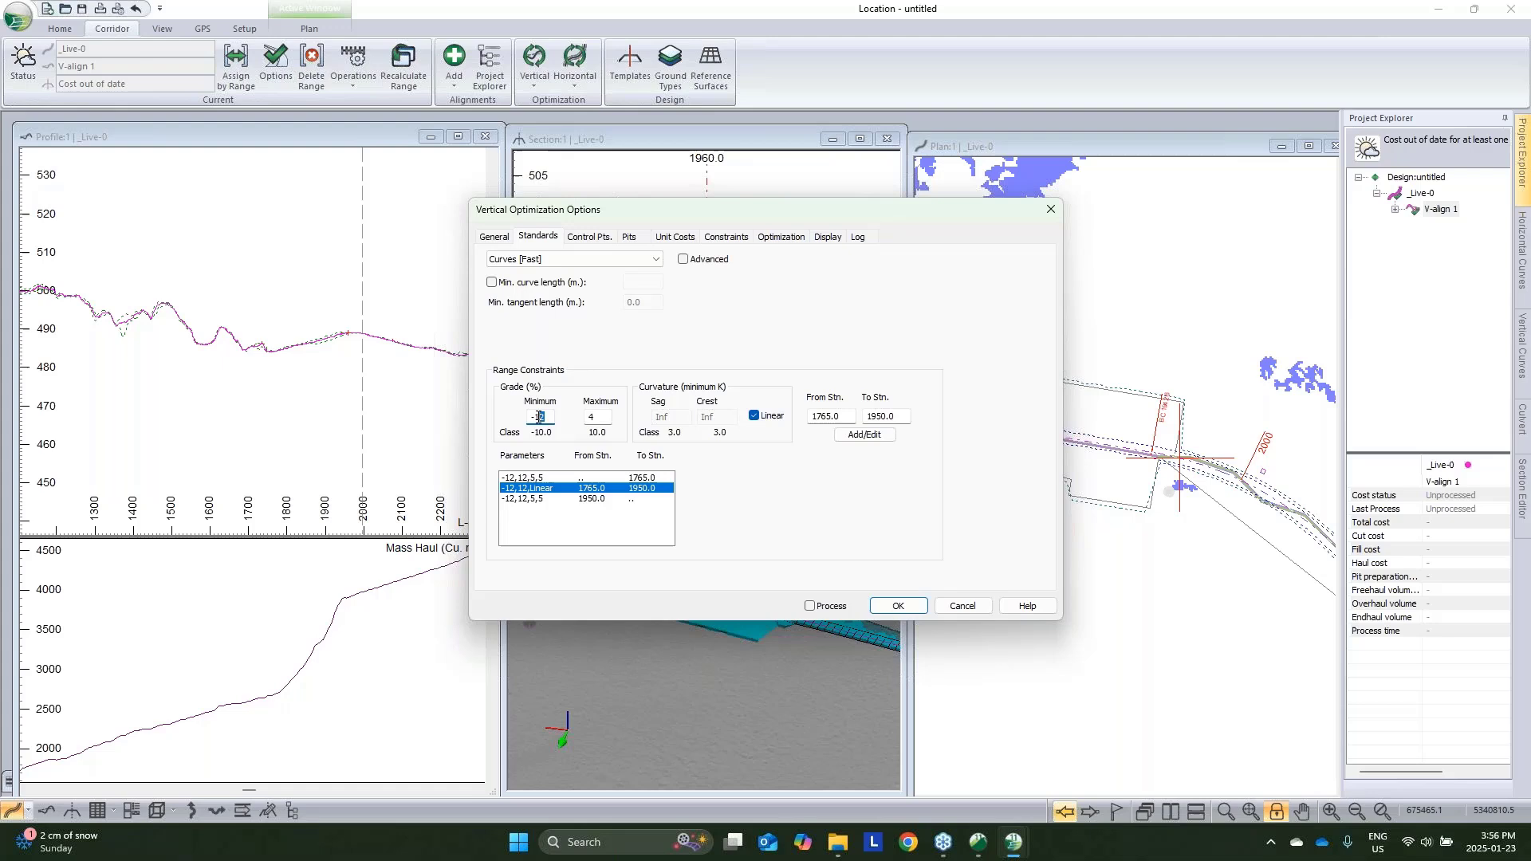
click(864, 435)
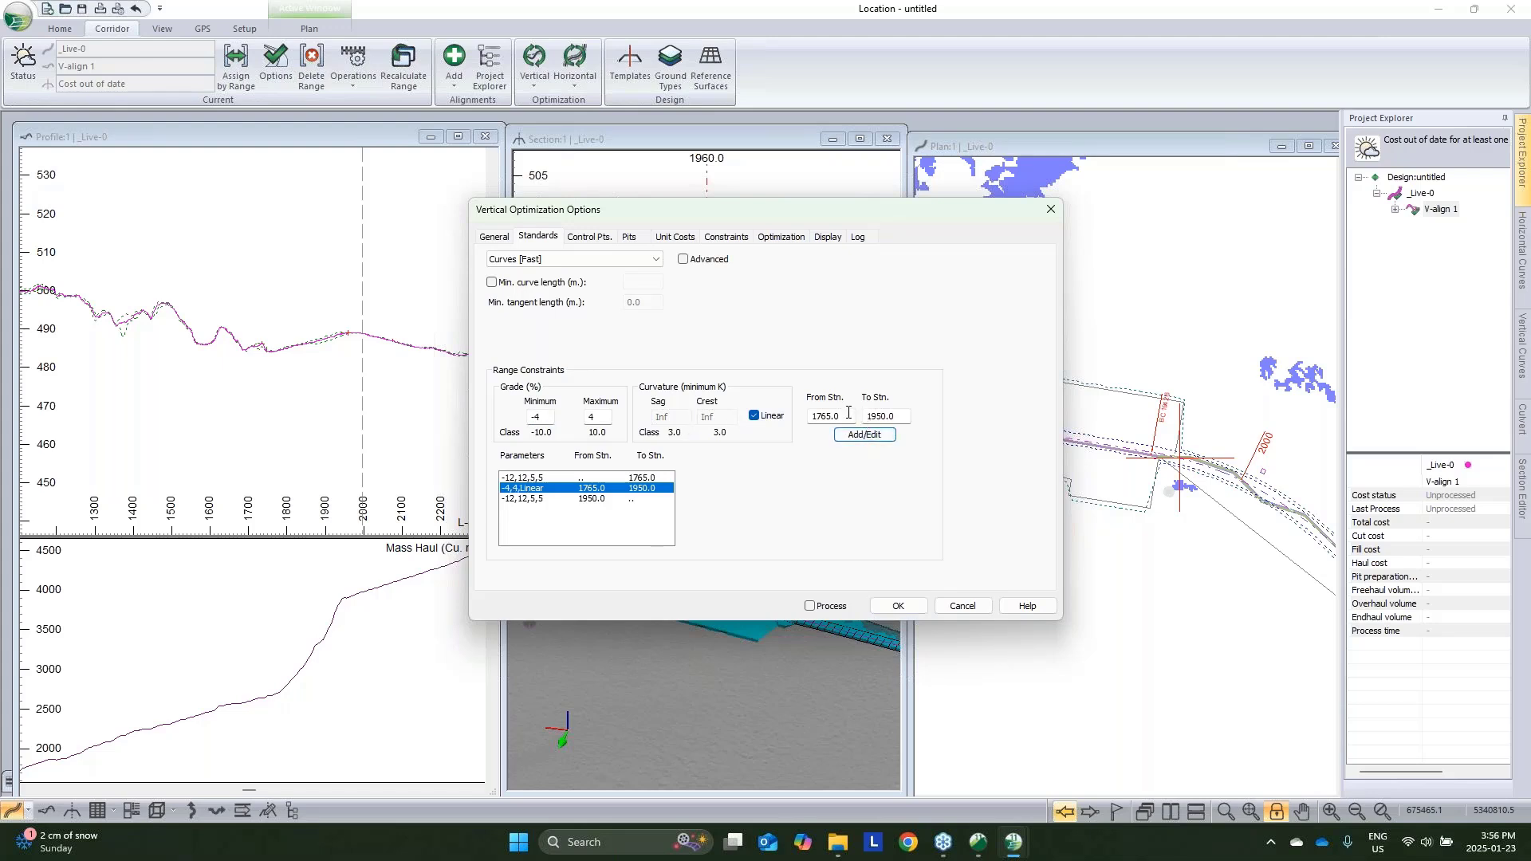
double_click(820, 416)
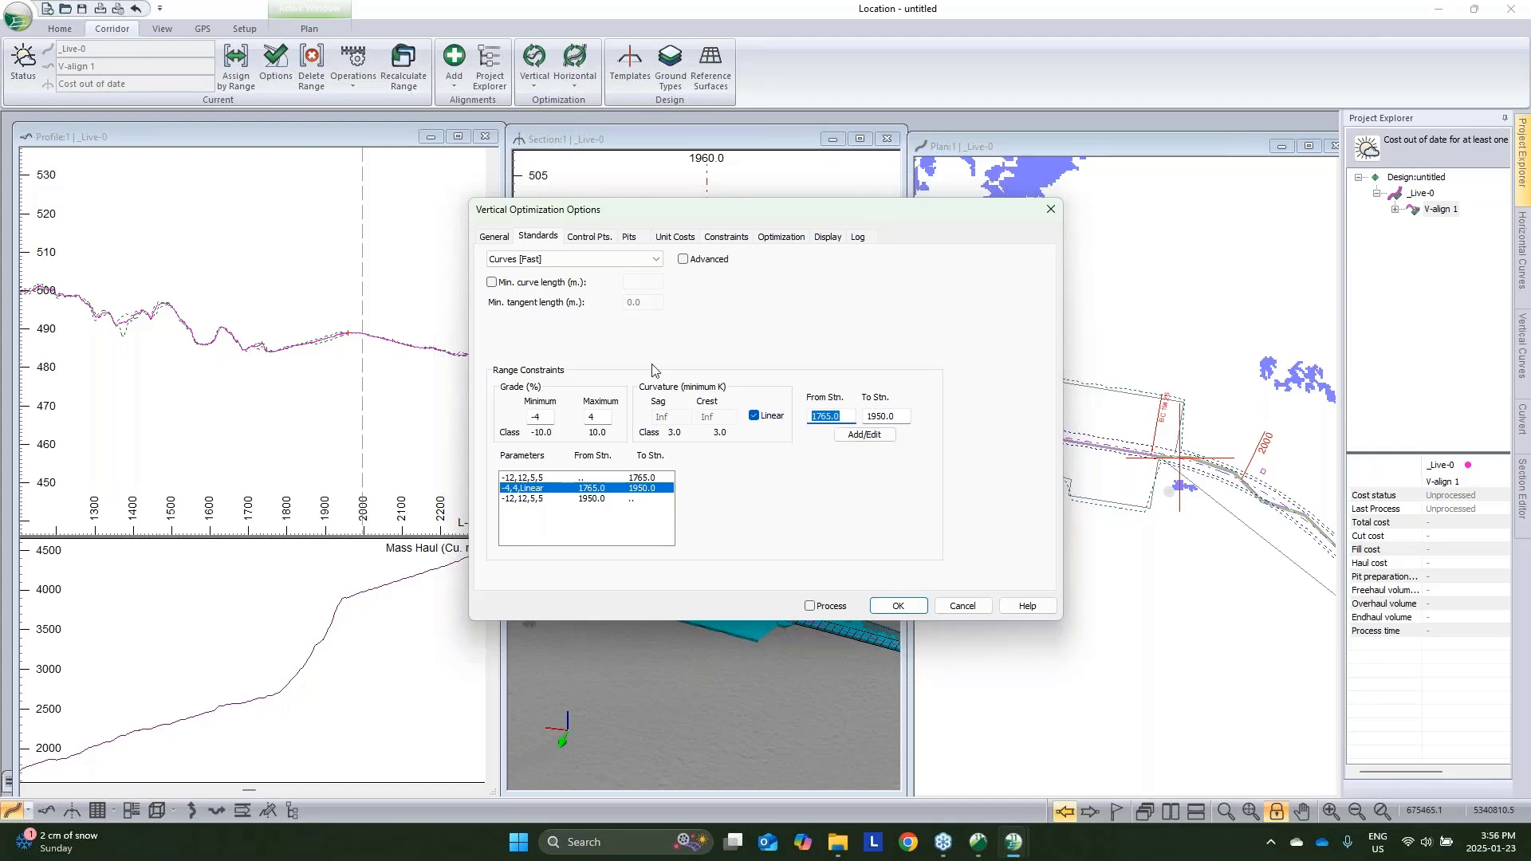
text(3)
click(641, 500)
click(644, 489)
Add a vertical control point at the start of the alignment
click(589, 239)
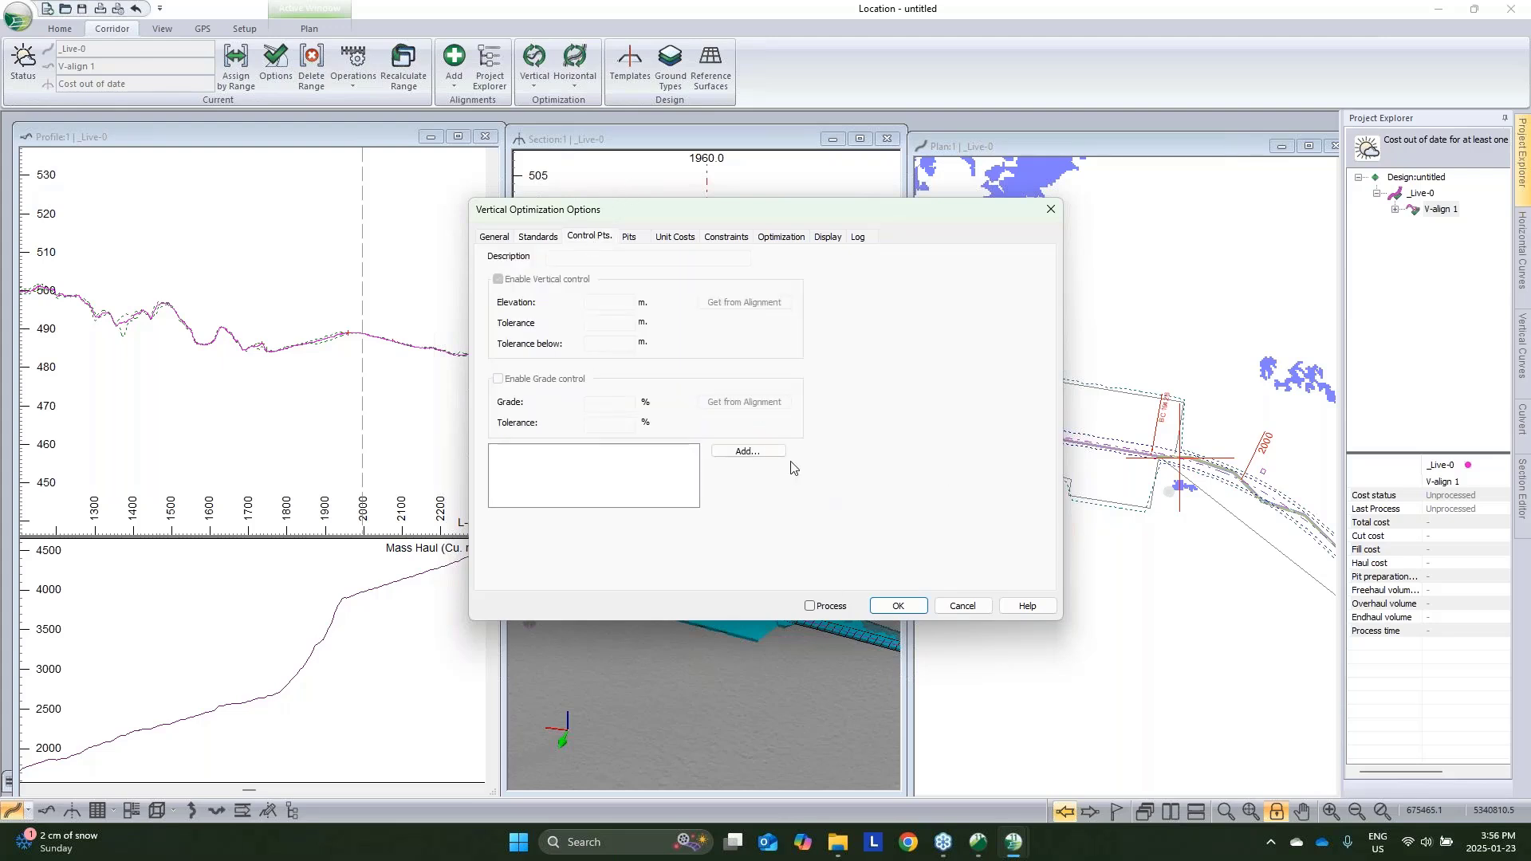
click(780, 452)
click(714, 411)
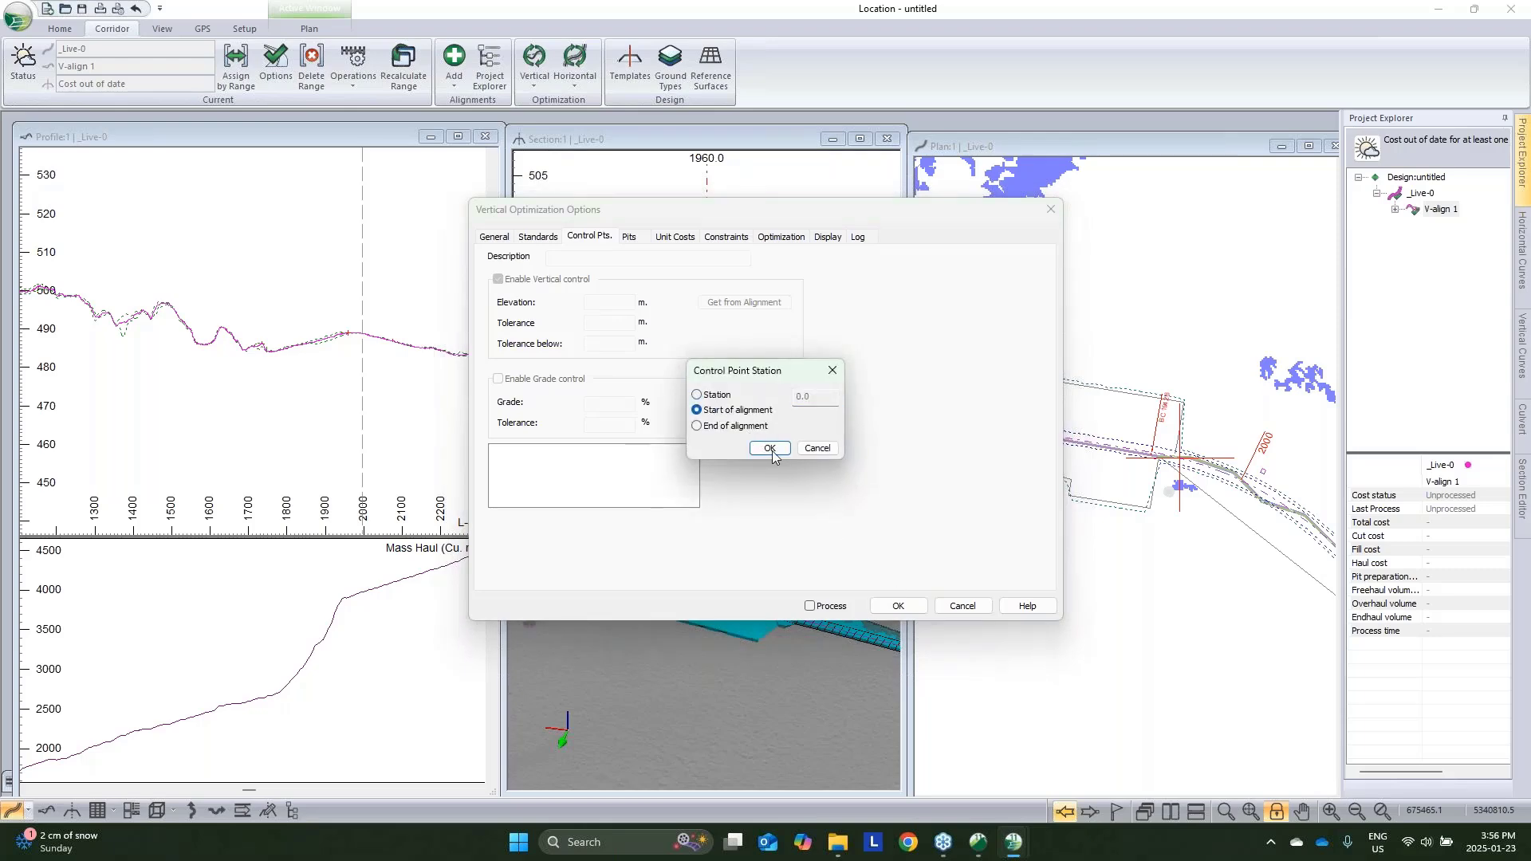
click(770, 449)
Accept the optimization options and process V-align 1 with Optimal Profile and Smart Curves
click(891, 608)
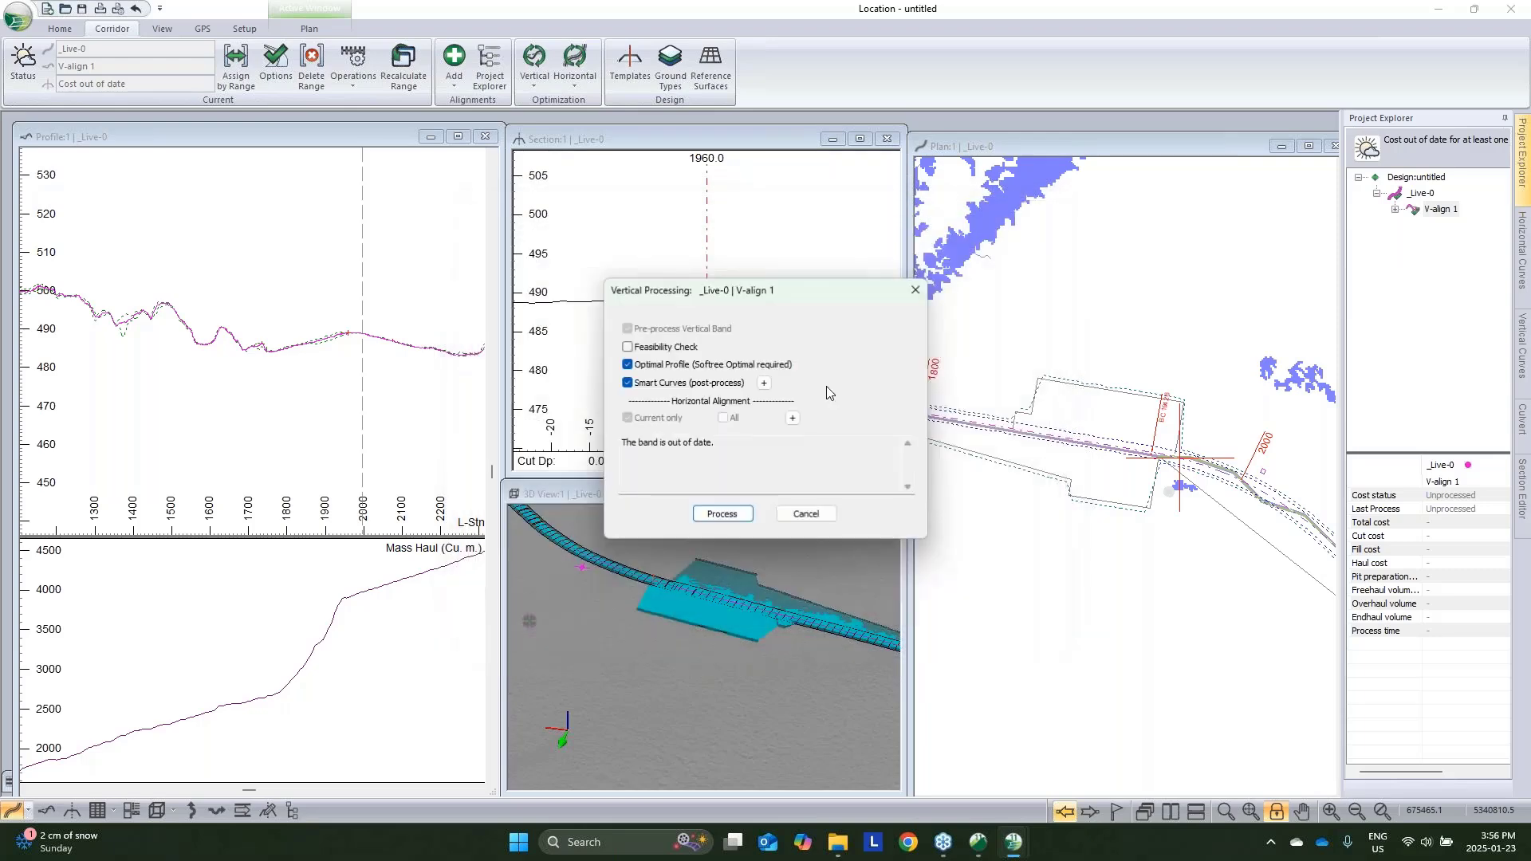
click(727, 520)
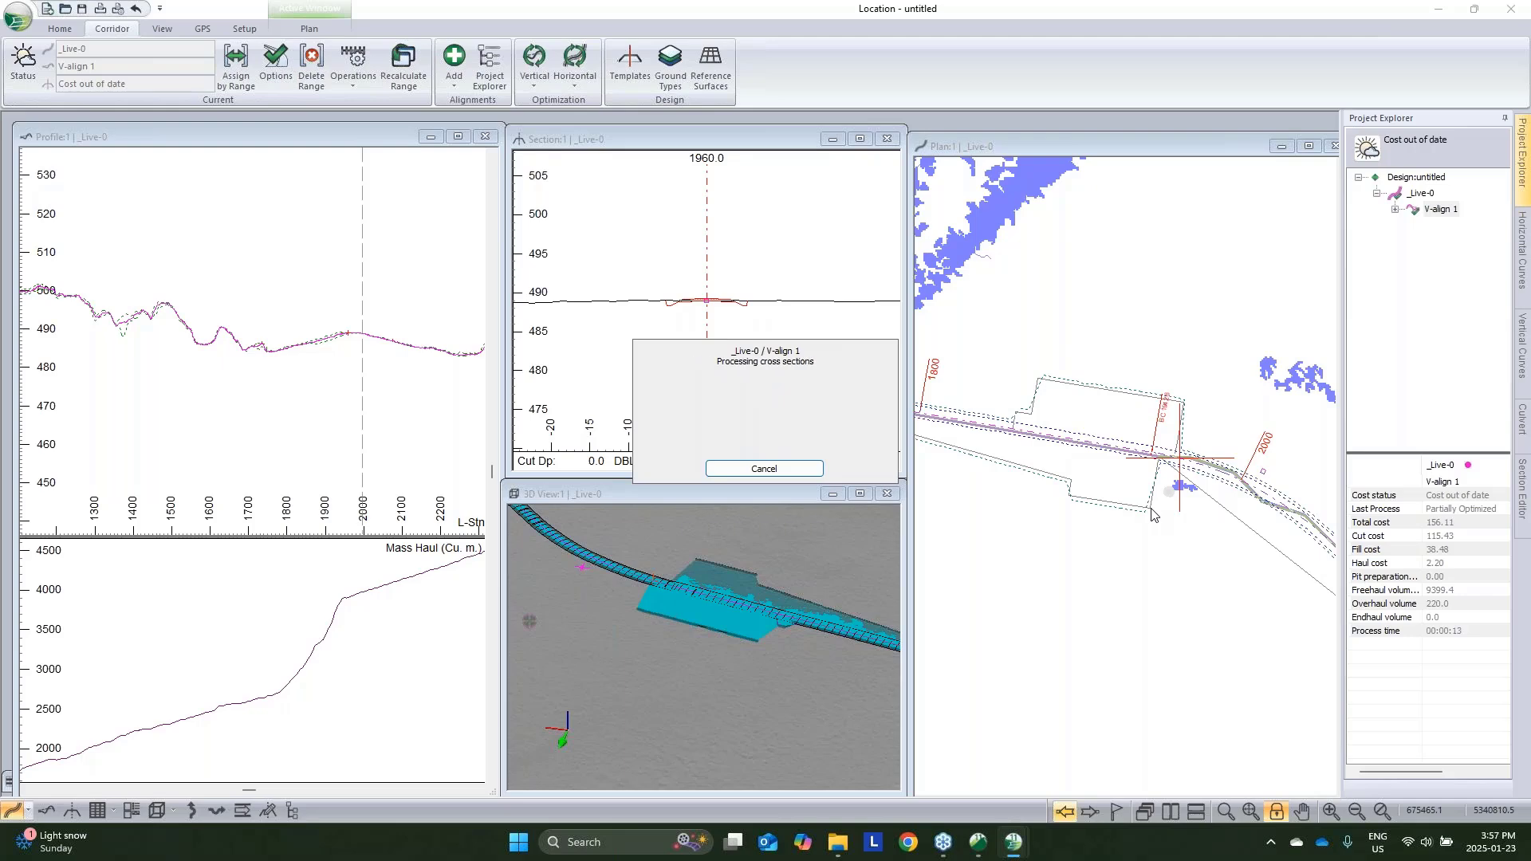
click(995, 571)
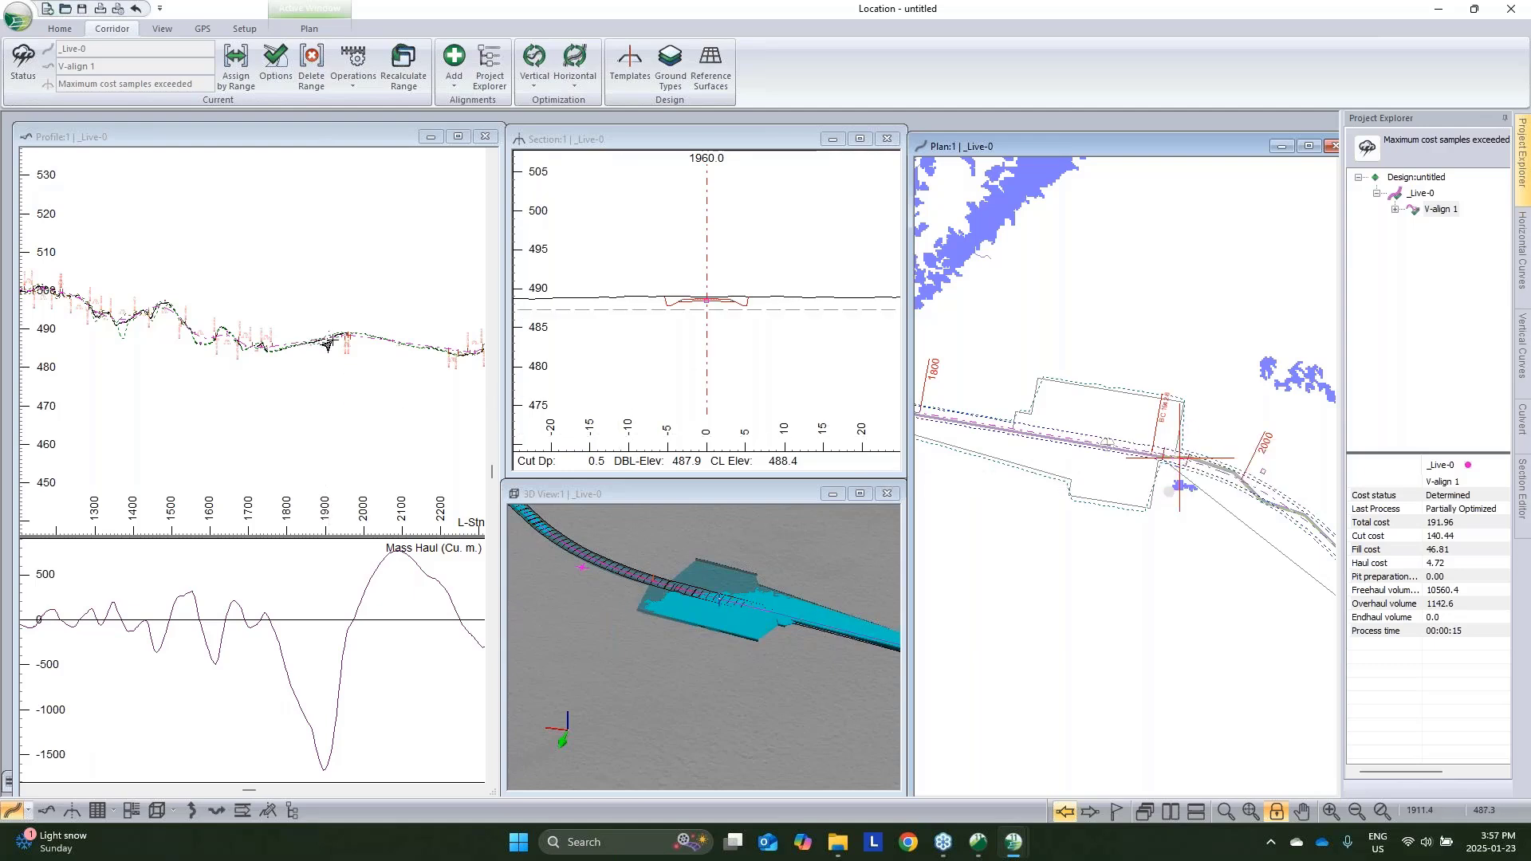
Examine the optimized profile across the pad range and the cross section at station 1770
mouse_move(440, 353)
scroll(295, 341, up, 3)
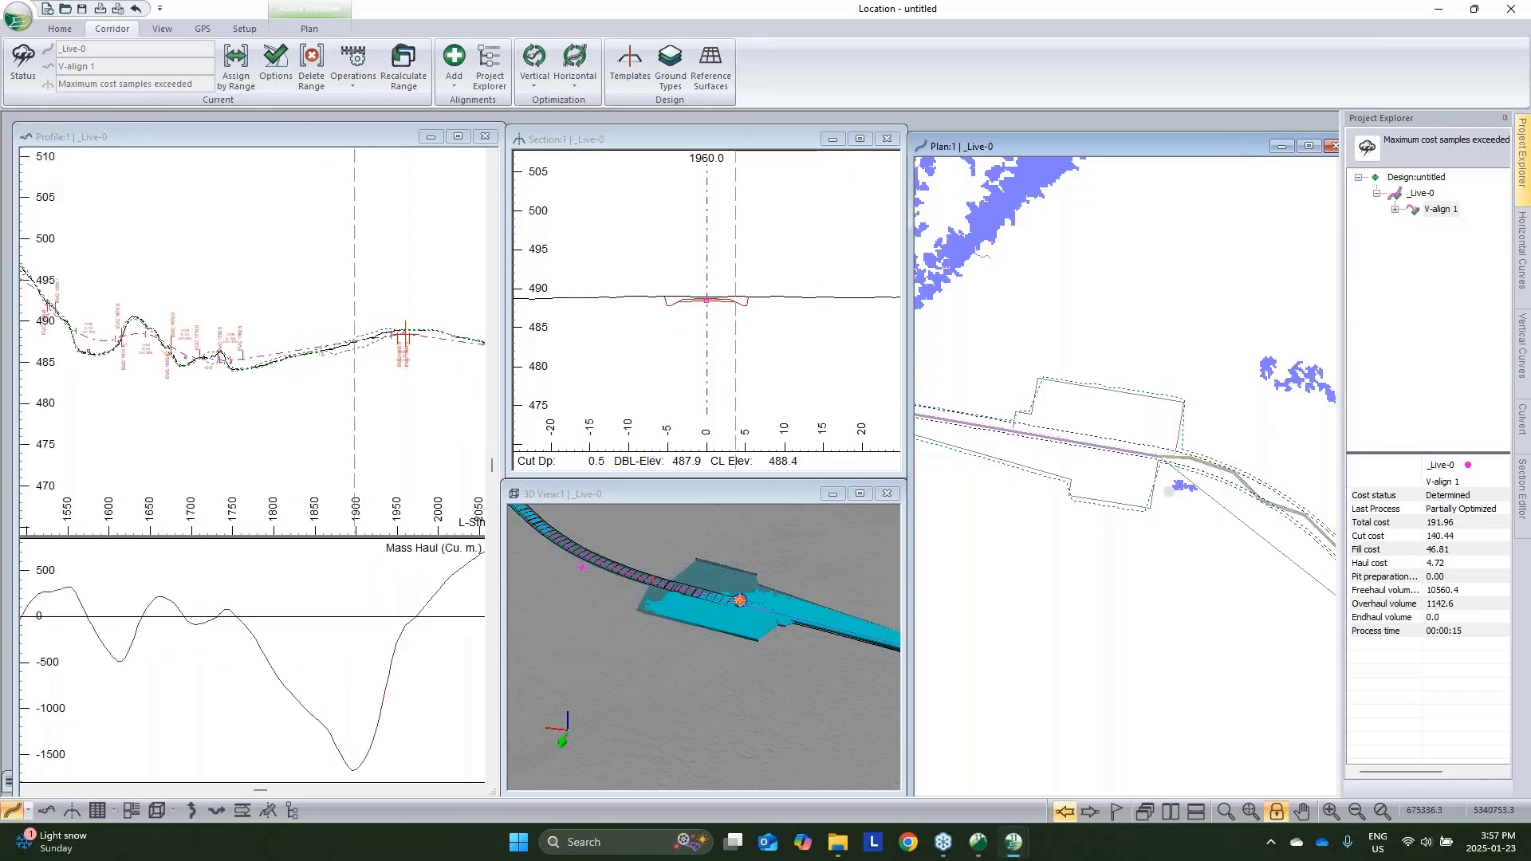
click(1178, 456)
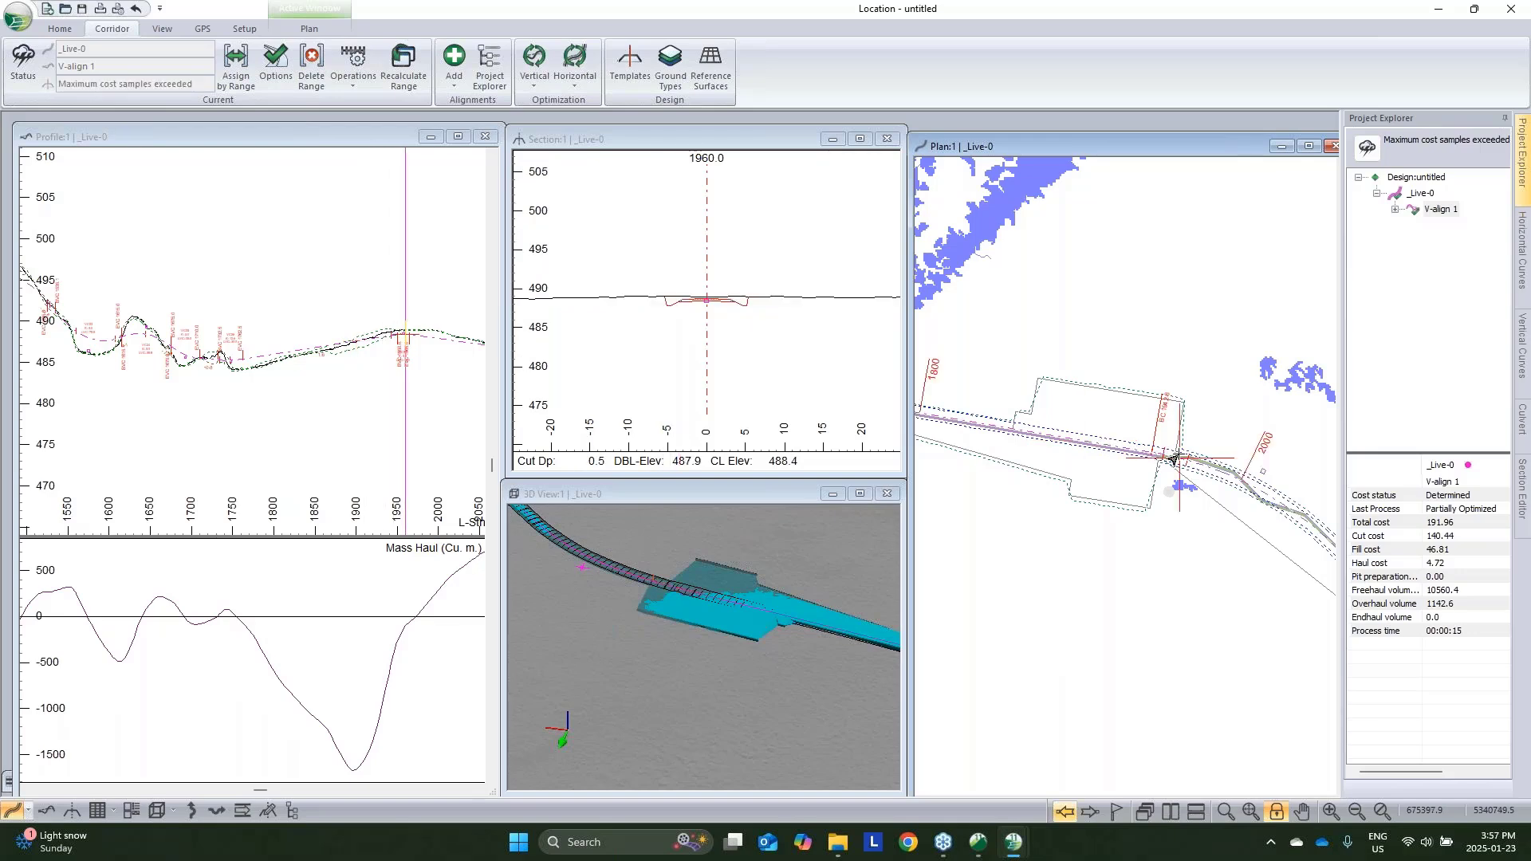
scroll(306, 349, up, 2)
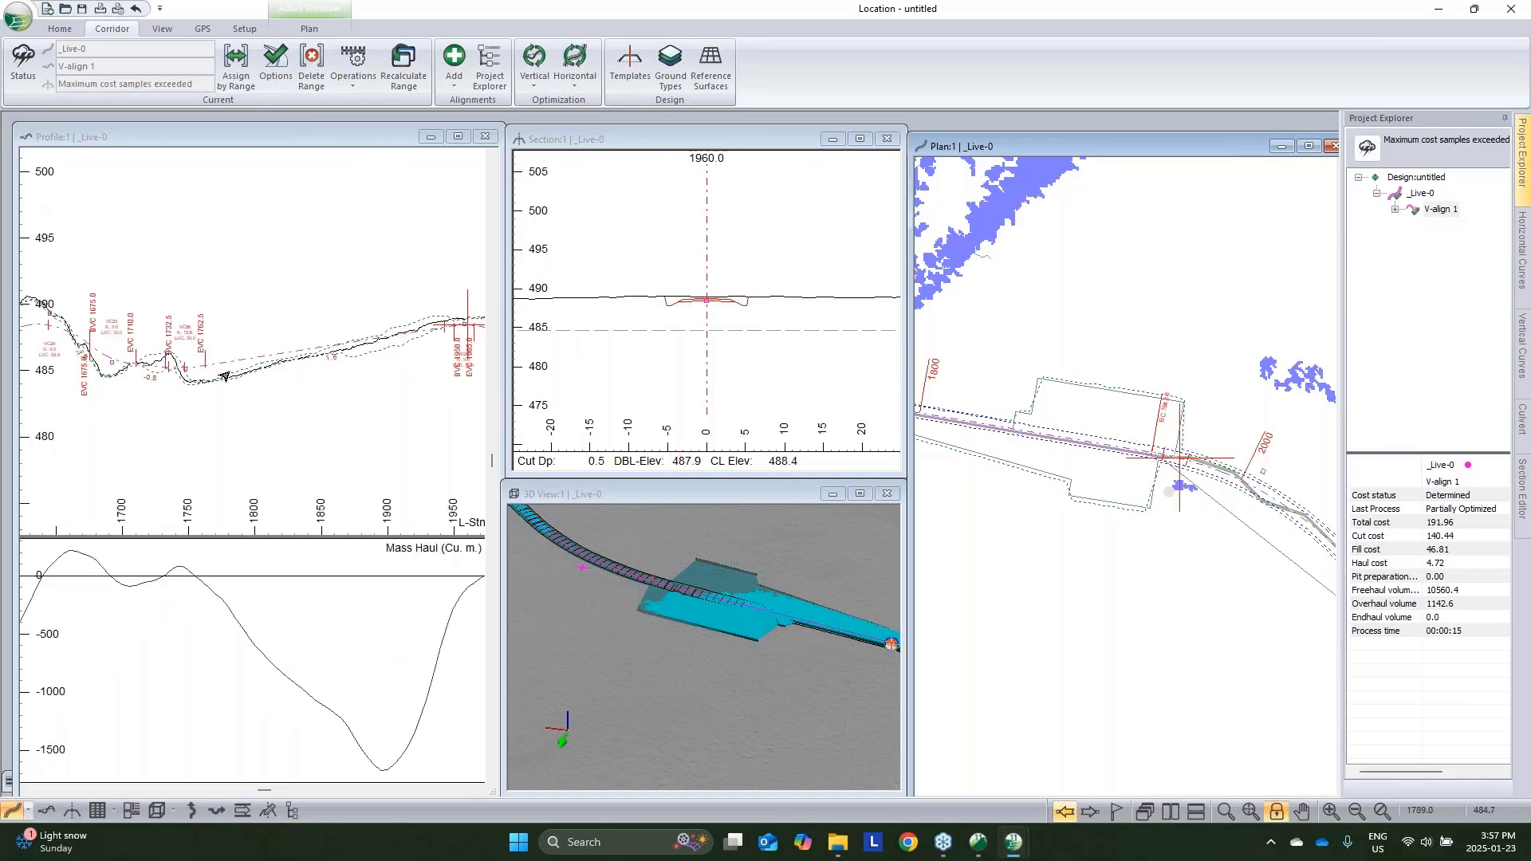
click(214, 371)
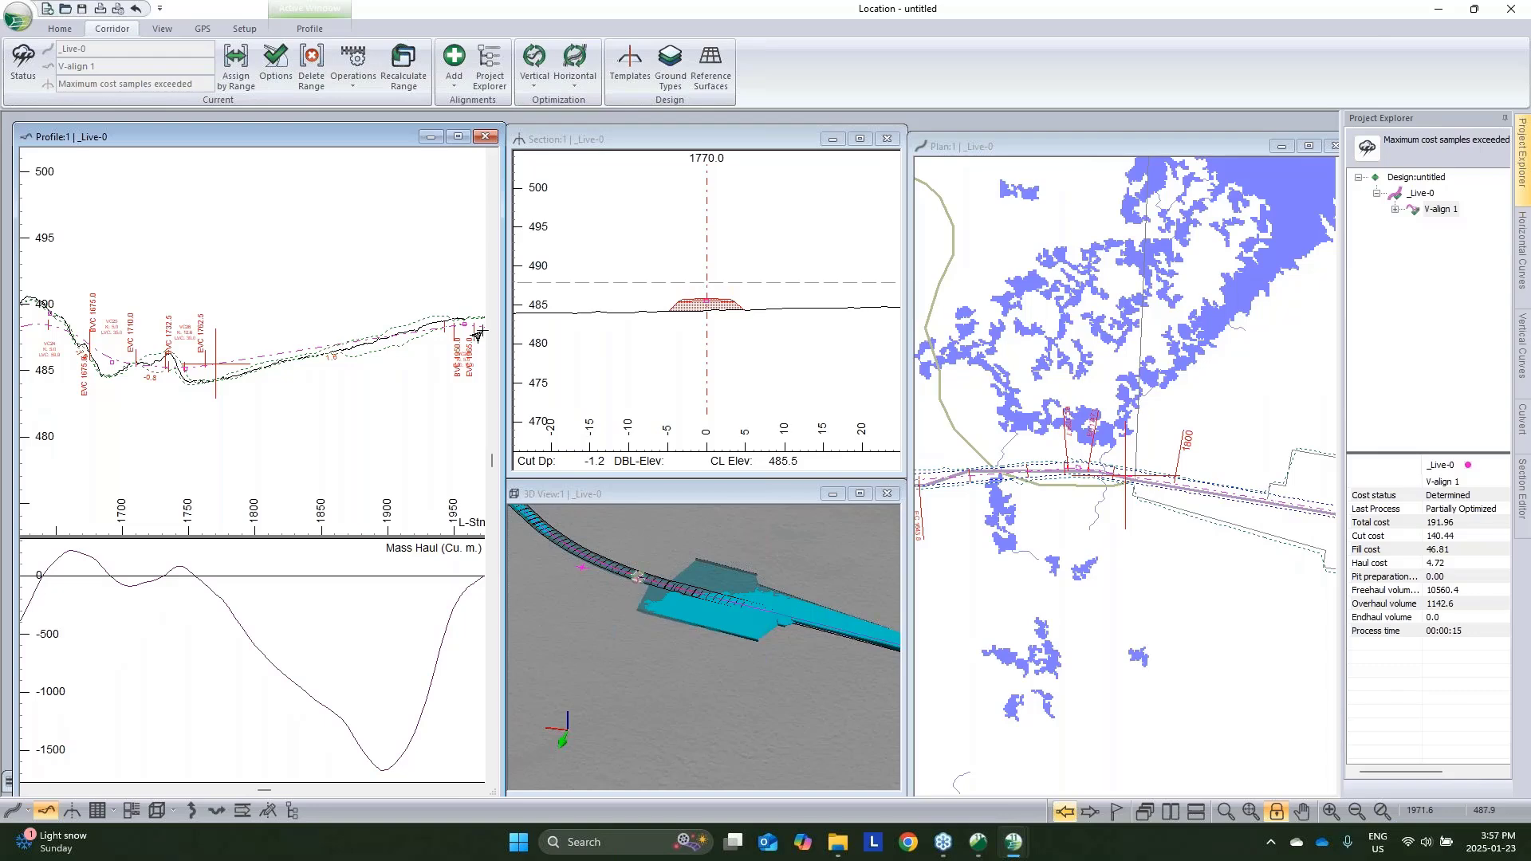
Review the profile and mass haul diagram over the whole alignment and around the pad
scroll(411, 346, down, 2)
scroll(399, 350, down, 4)
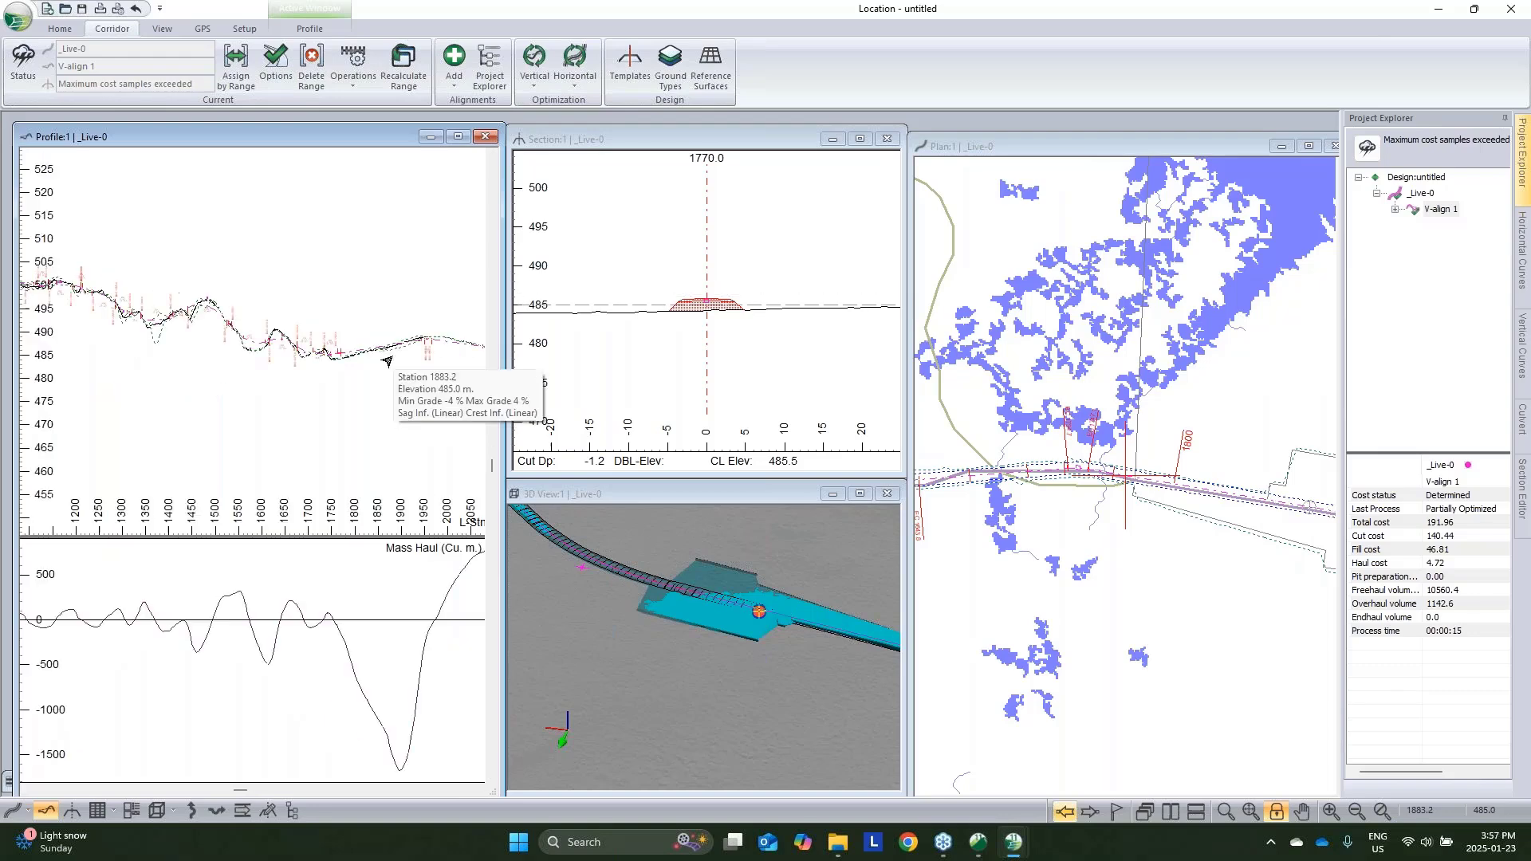
scroll(159, 343, down, 1)
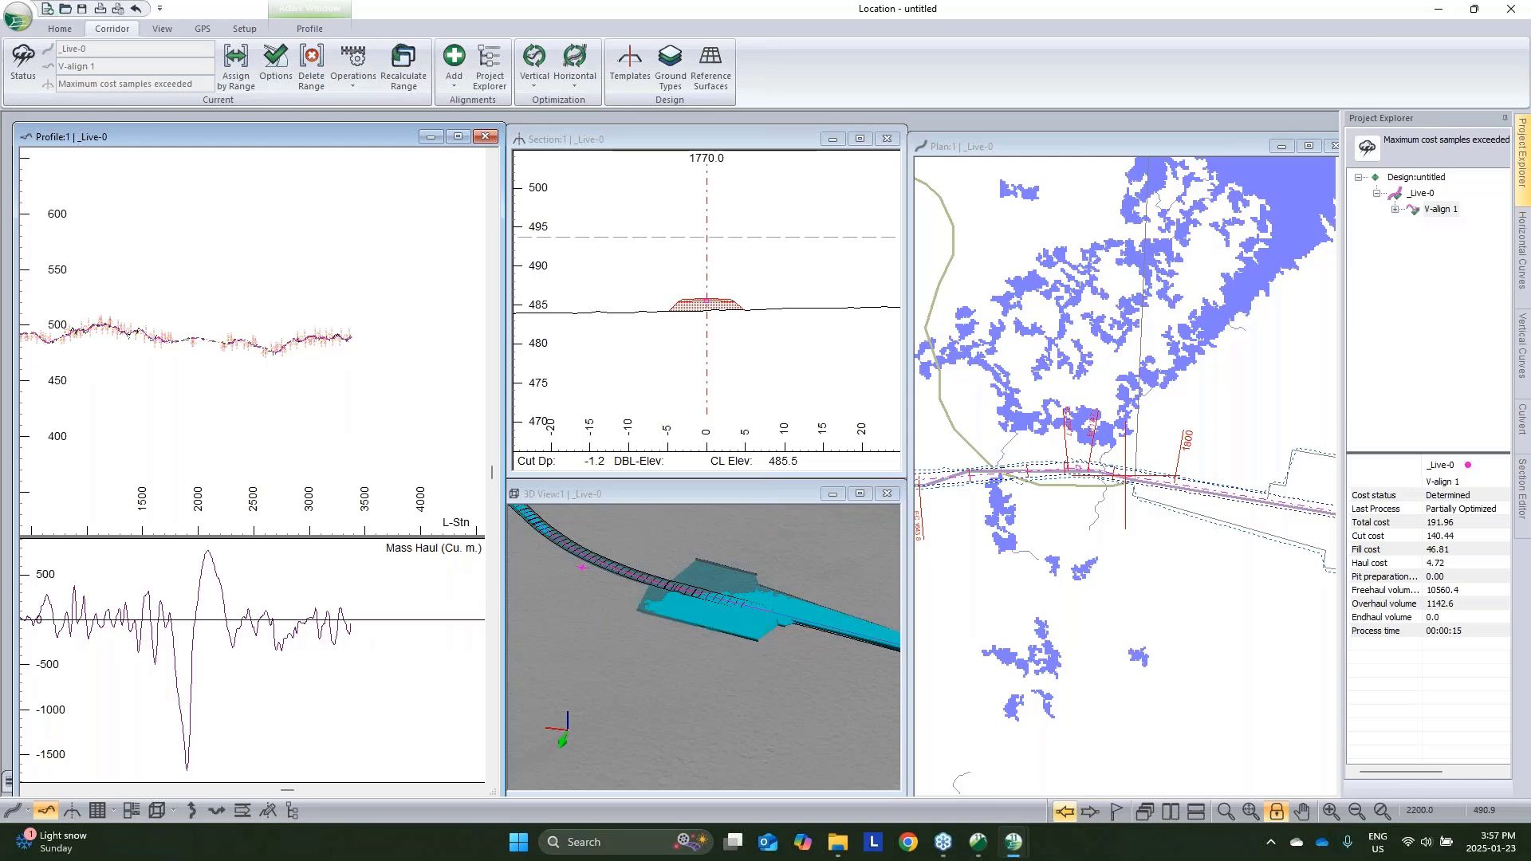
middle_drag(257, 288, 313, 288)
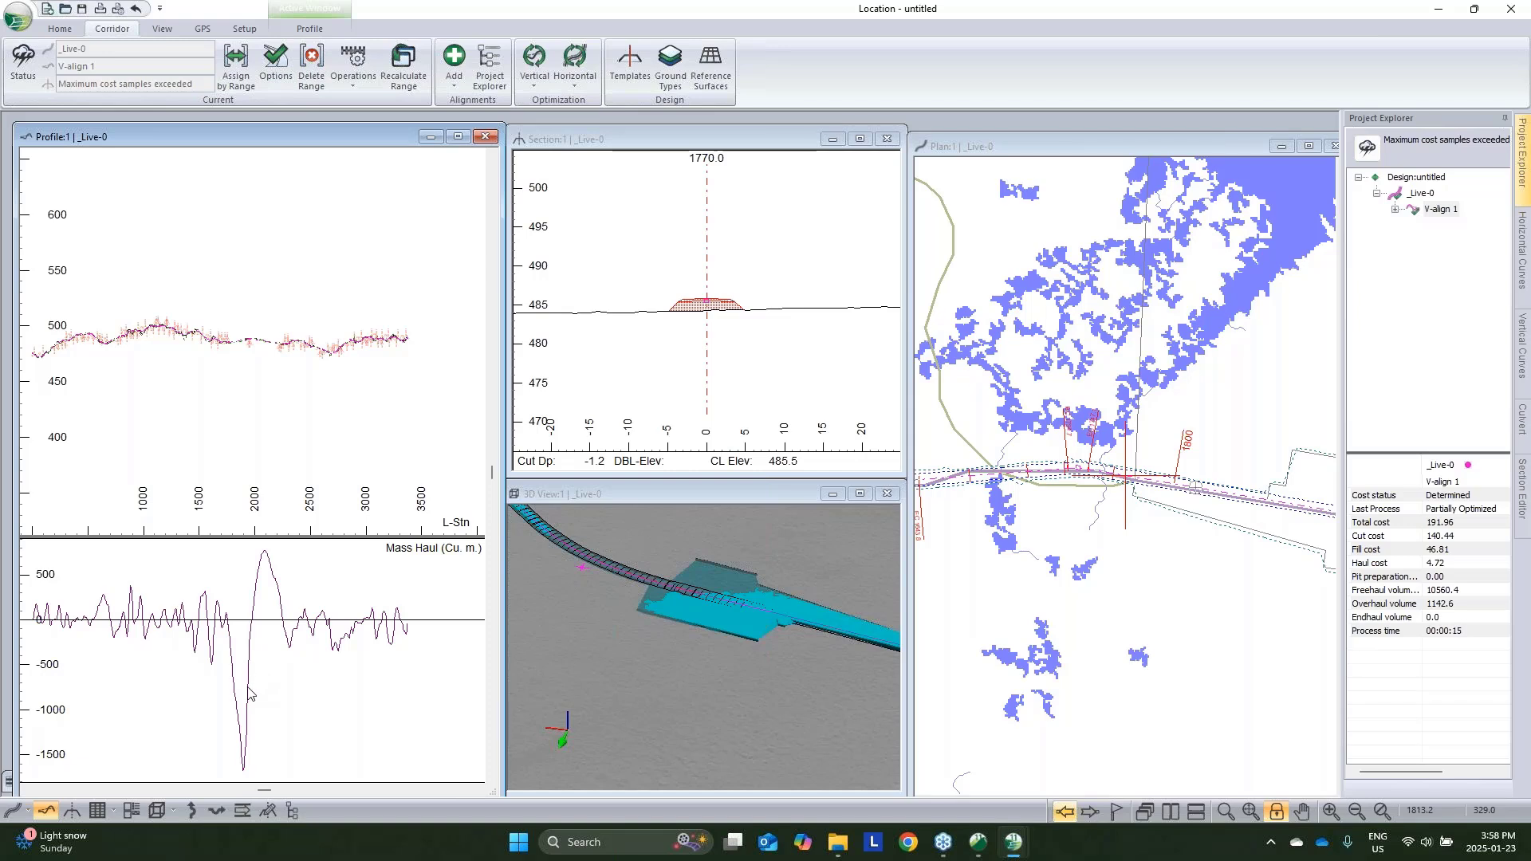
mouse_move(249, 692)
scroll(246, 341, up, 3)
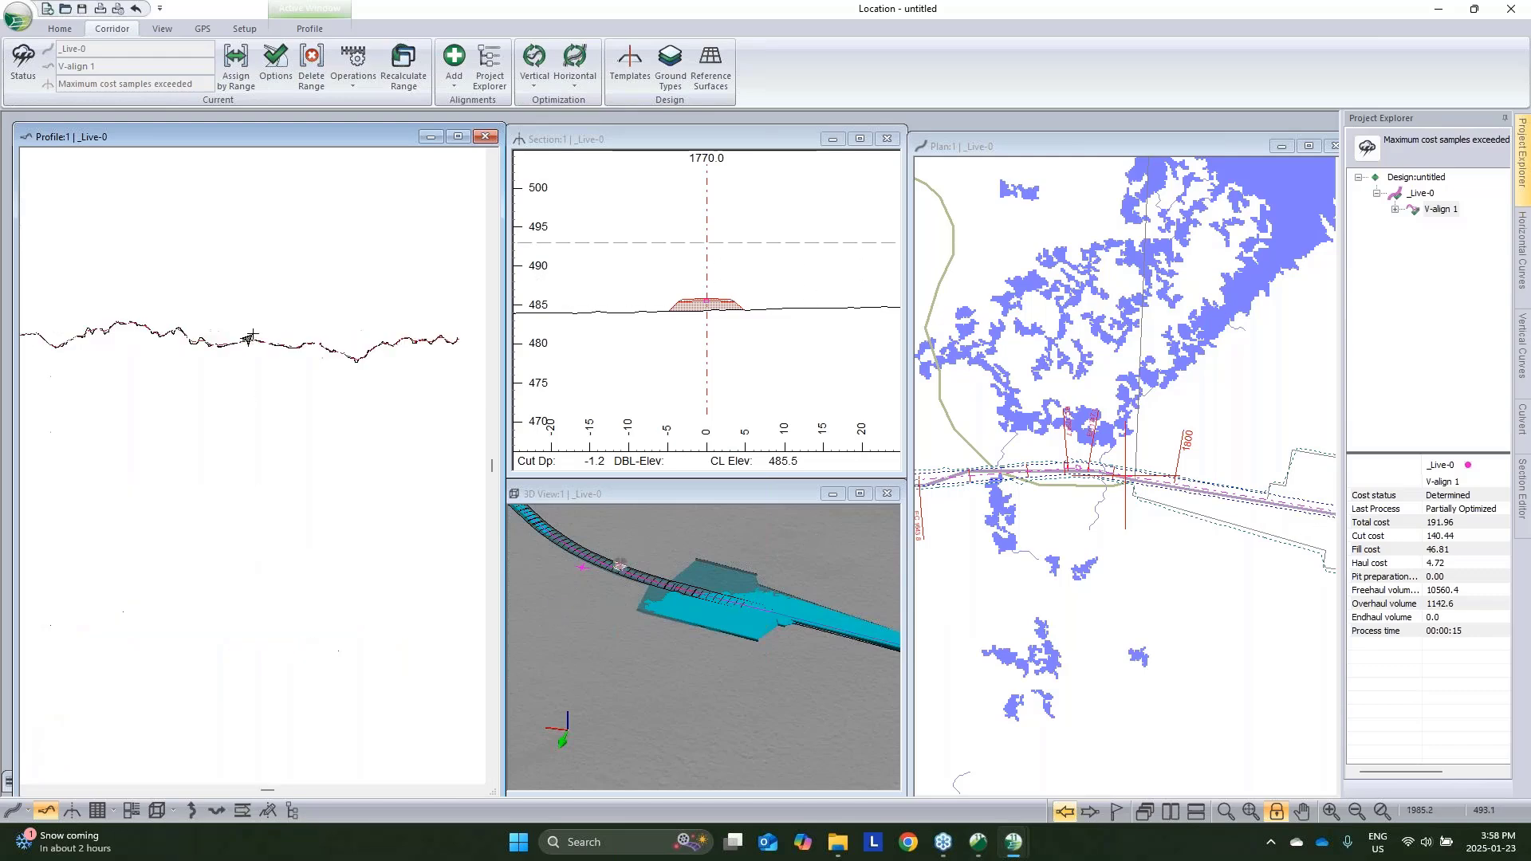
scroll(246, 341, up, 1)
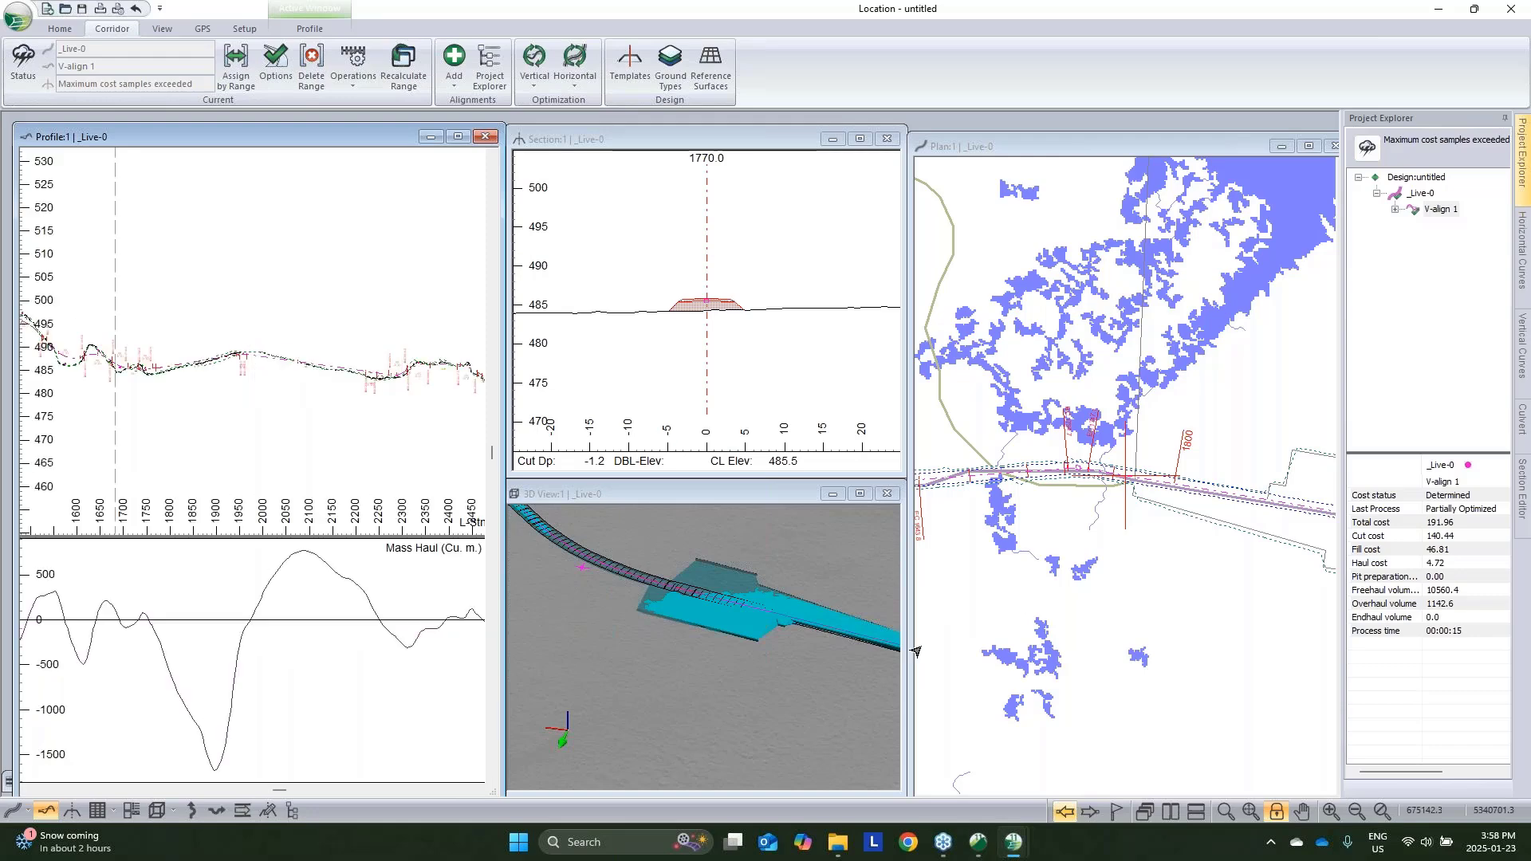
Extend the alignment from its current end by adding an IP at the far edge of the next pad outline, at station 3552.8
drag(670, 604, 704, 203)
middle_drag(630, 718, 717, 383)
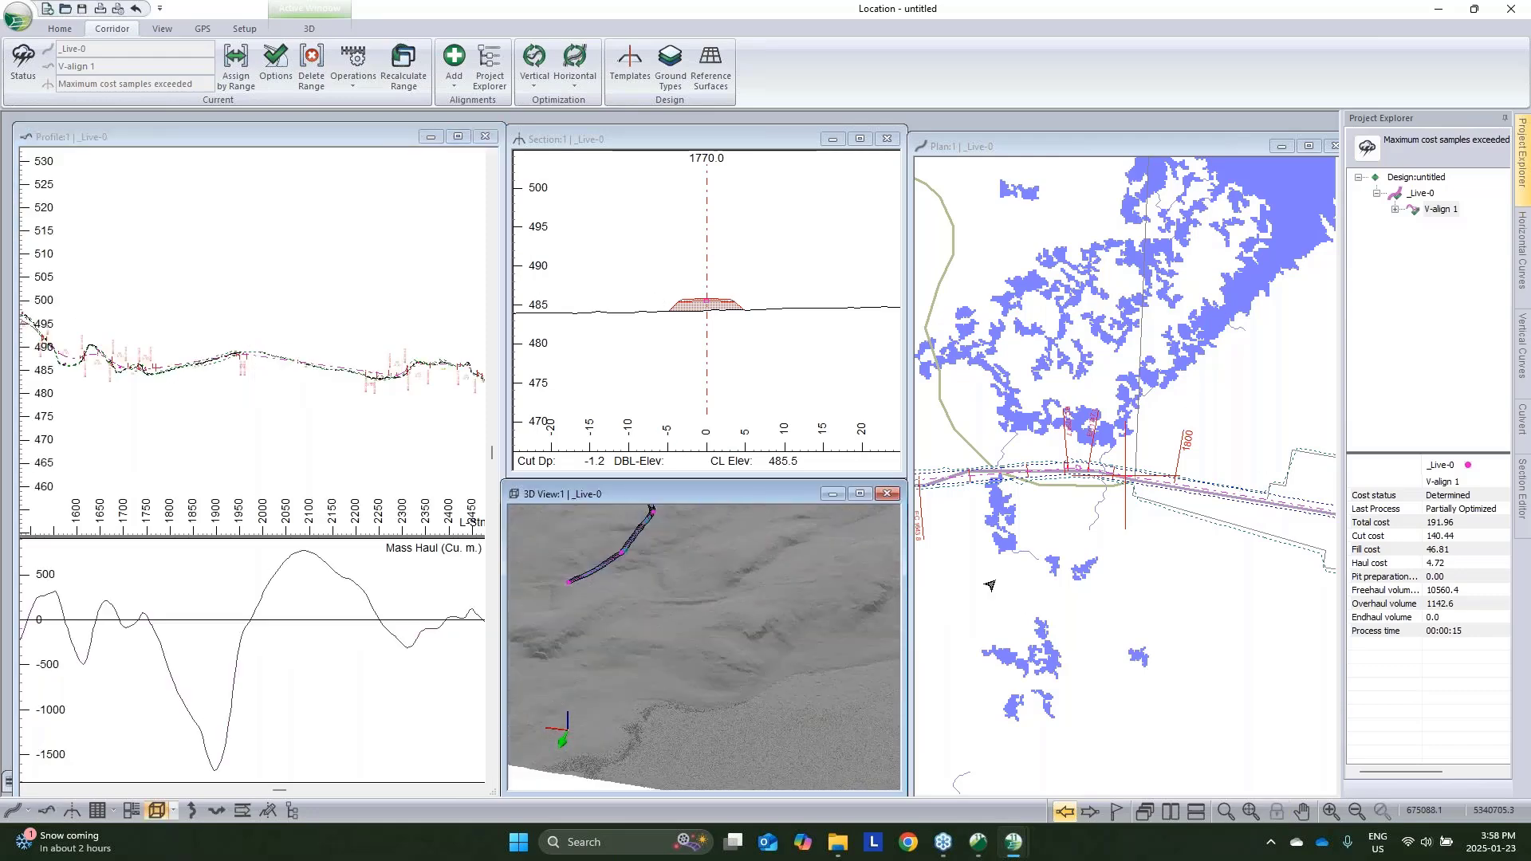
middle_drag(1248, 521, 943, 555)
scroll(1164, 598, down, 5)
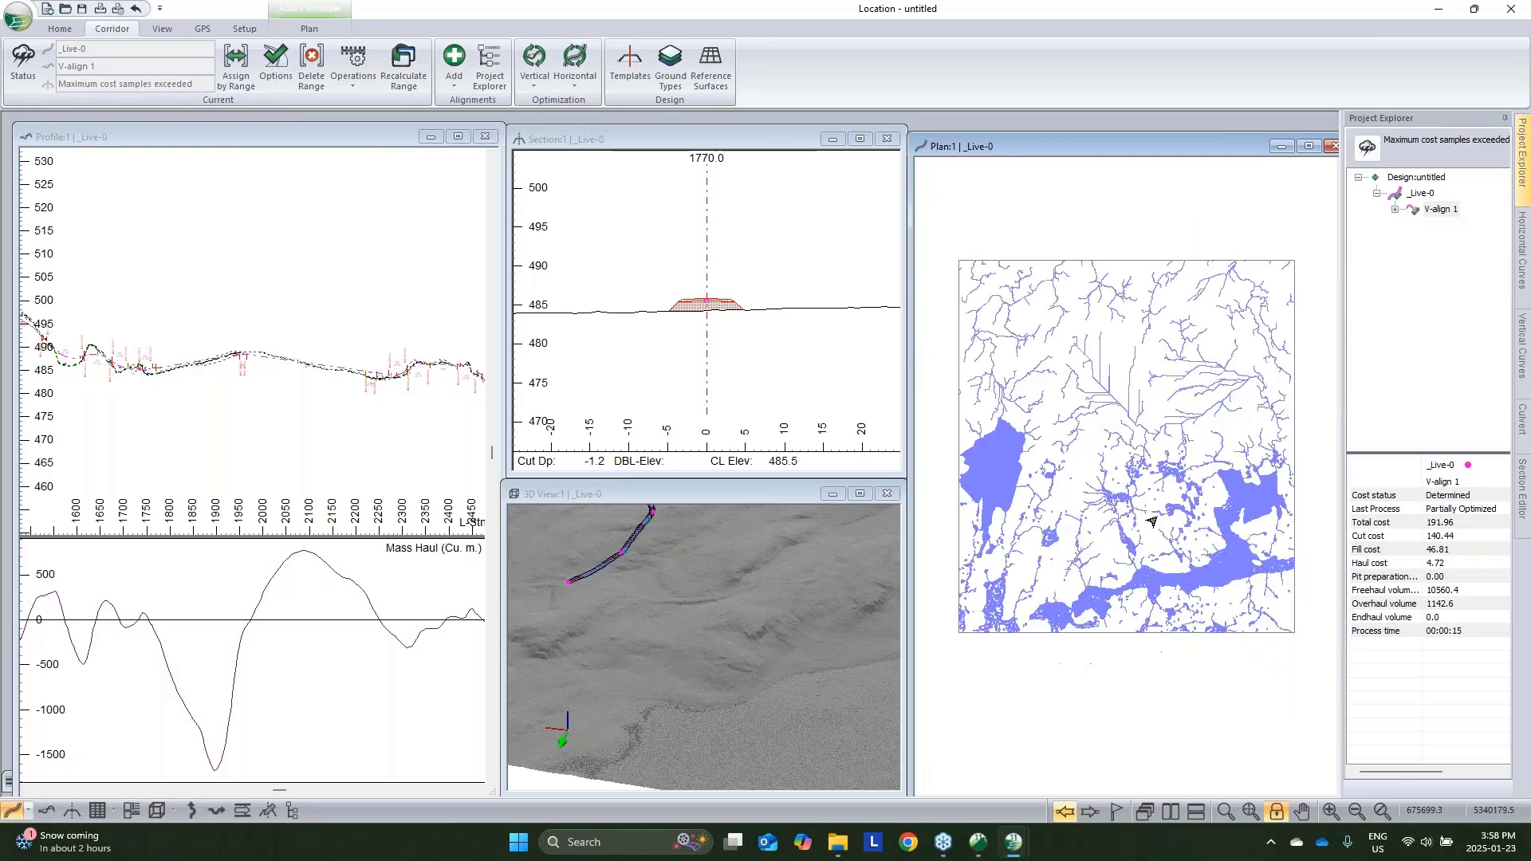
scroll(1192, 550, up, 4)
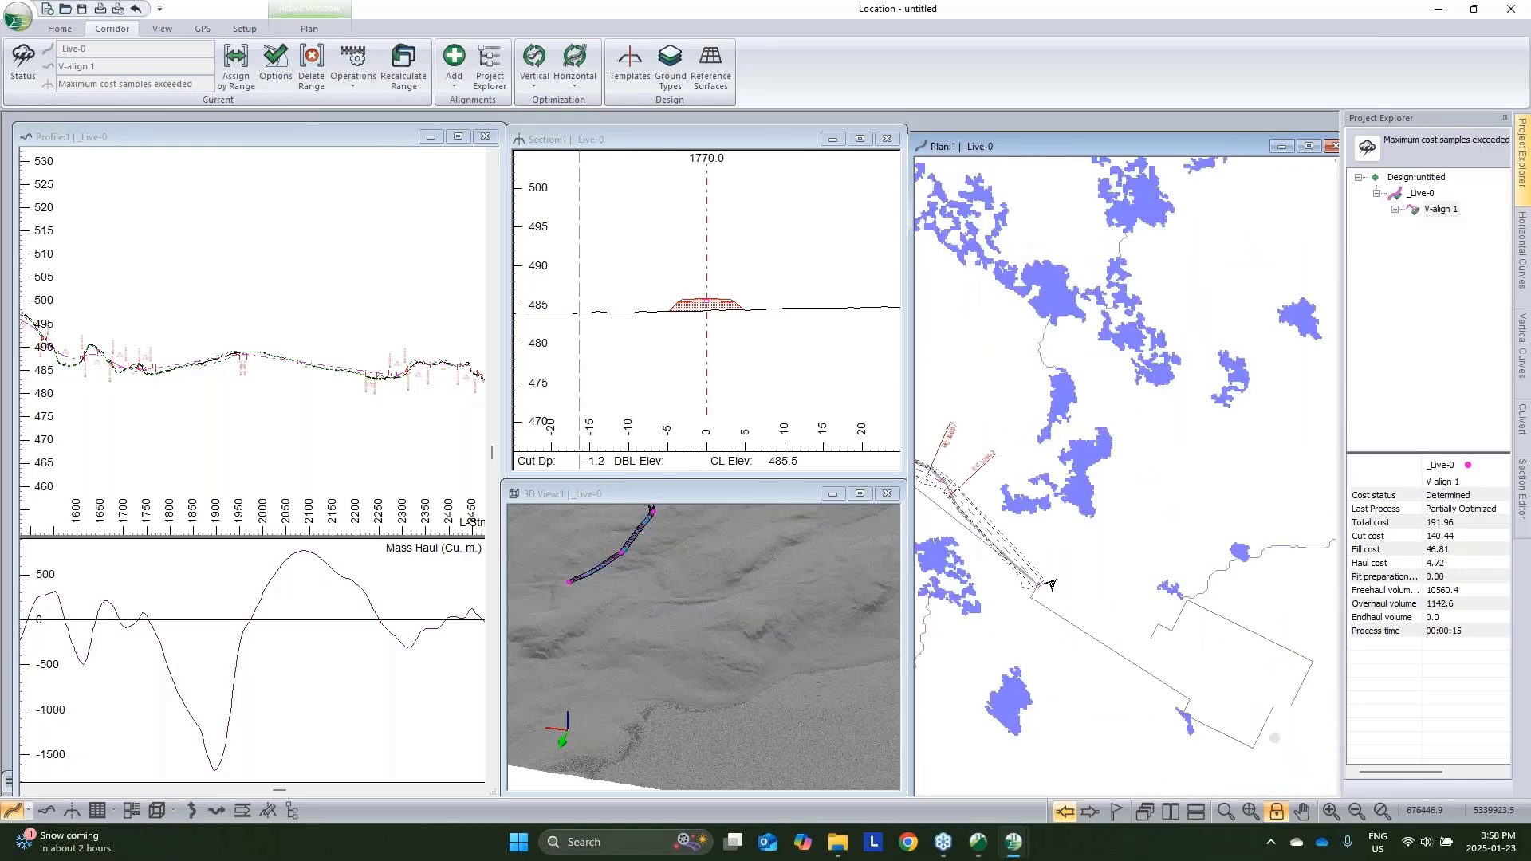
mouse_move(1044, 591)
right_click(1216, 614)
click(1232, 618)
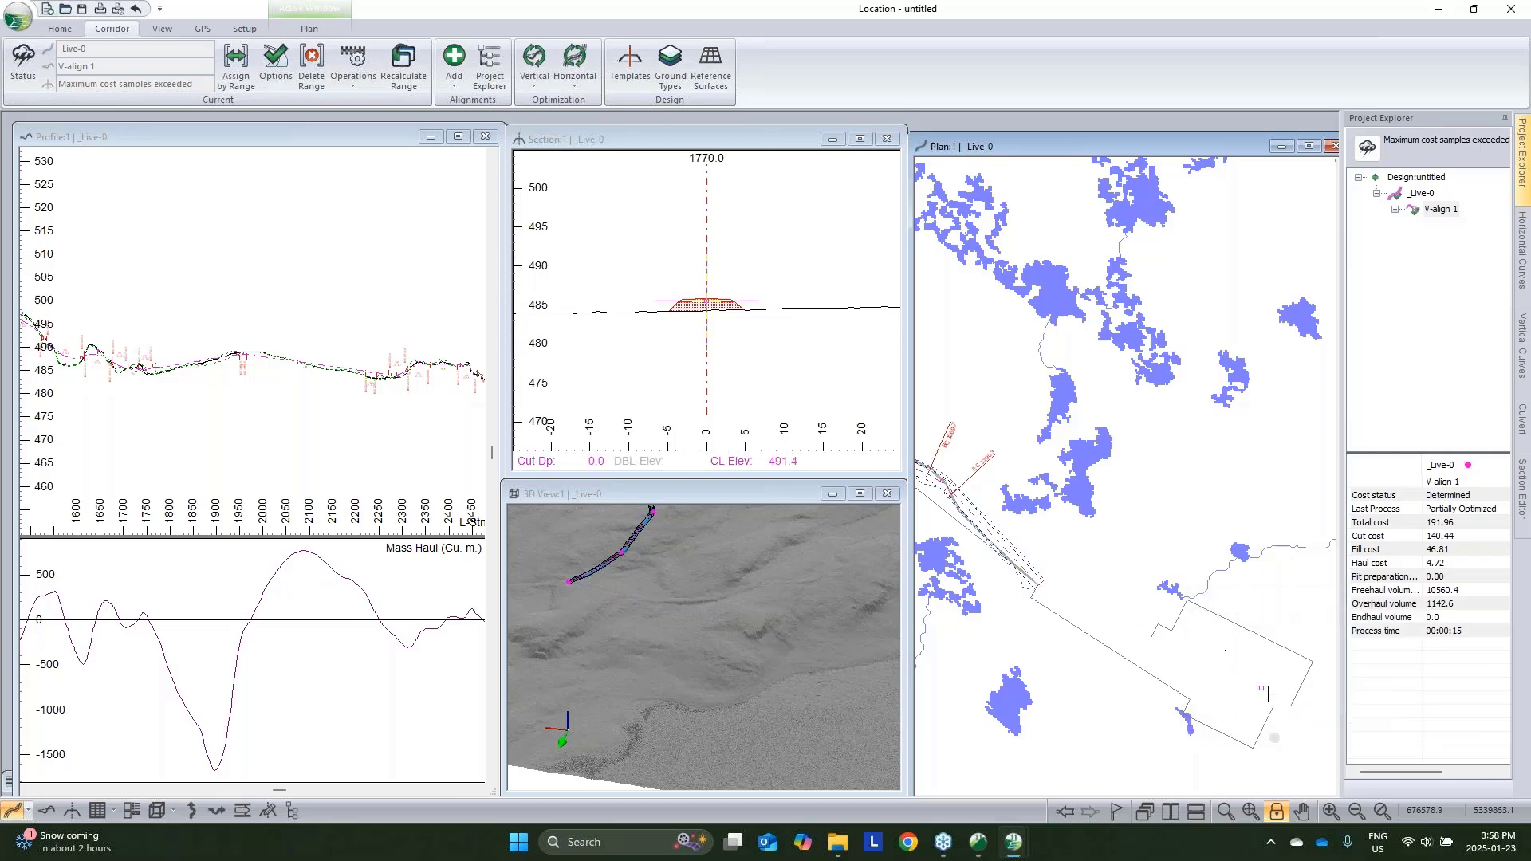
click(1291, 710)
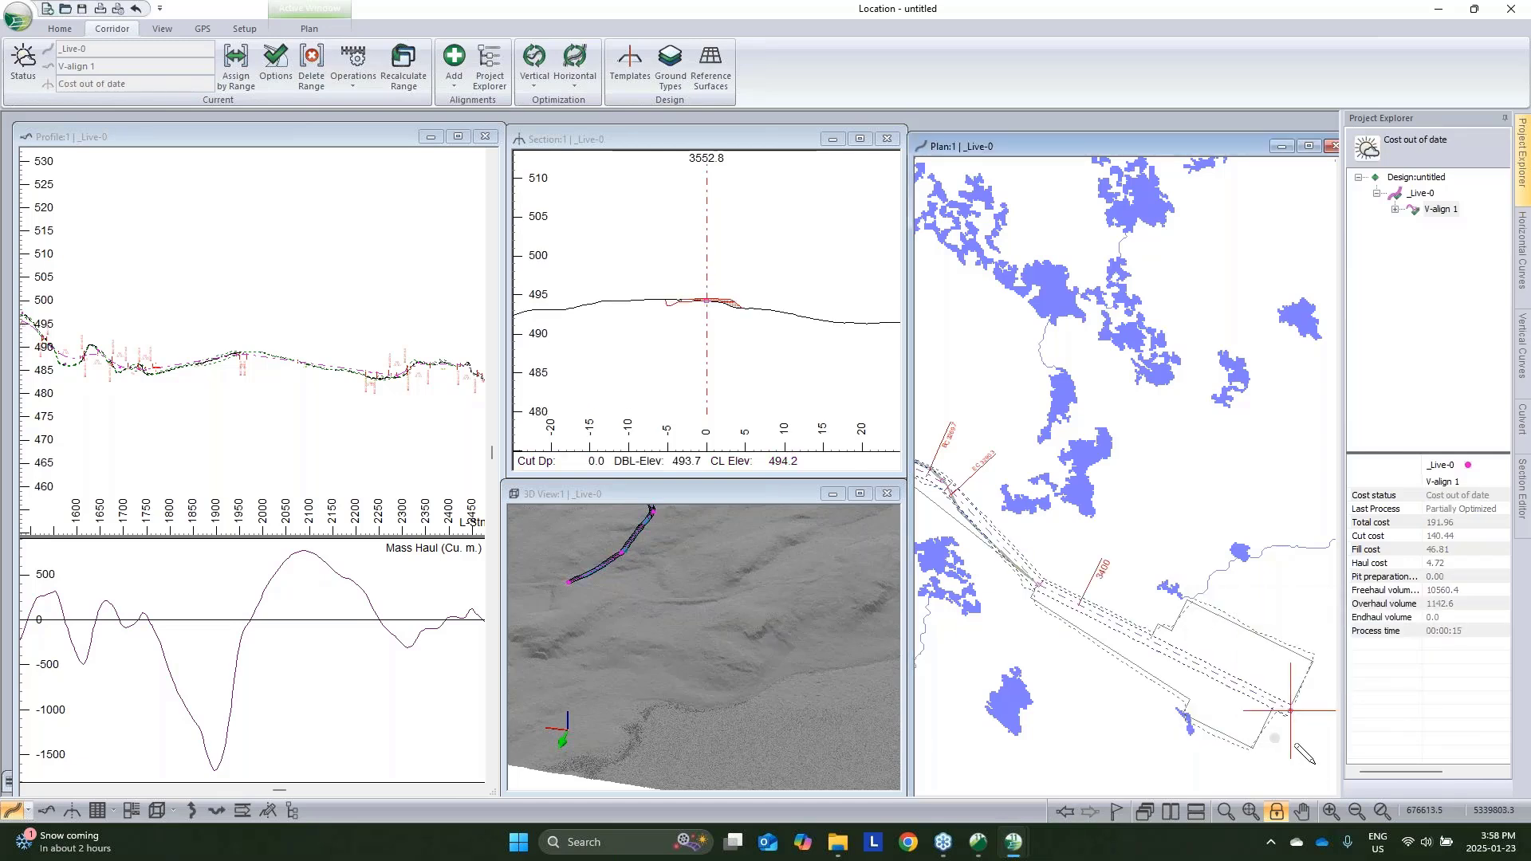
Return to the Selection Tool and examine the full pad cross section at station 3500
right_click(1281, 650)
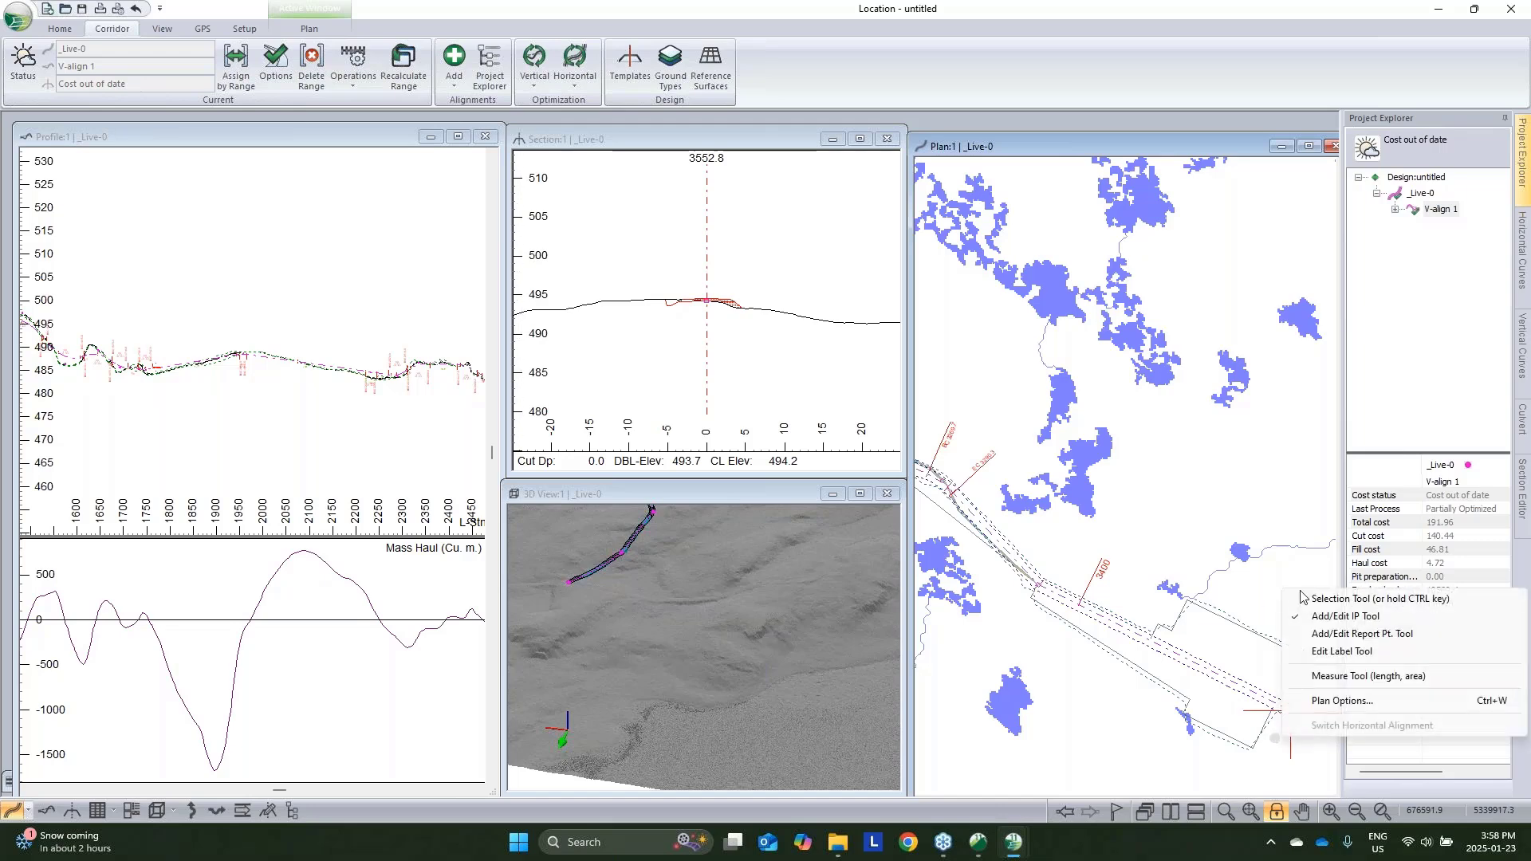
click(1356, 598)
click(1189, 665)
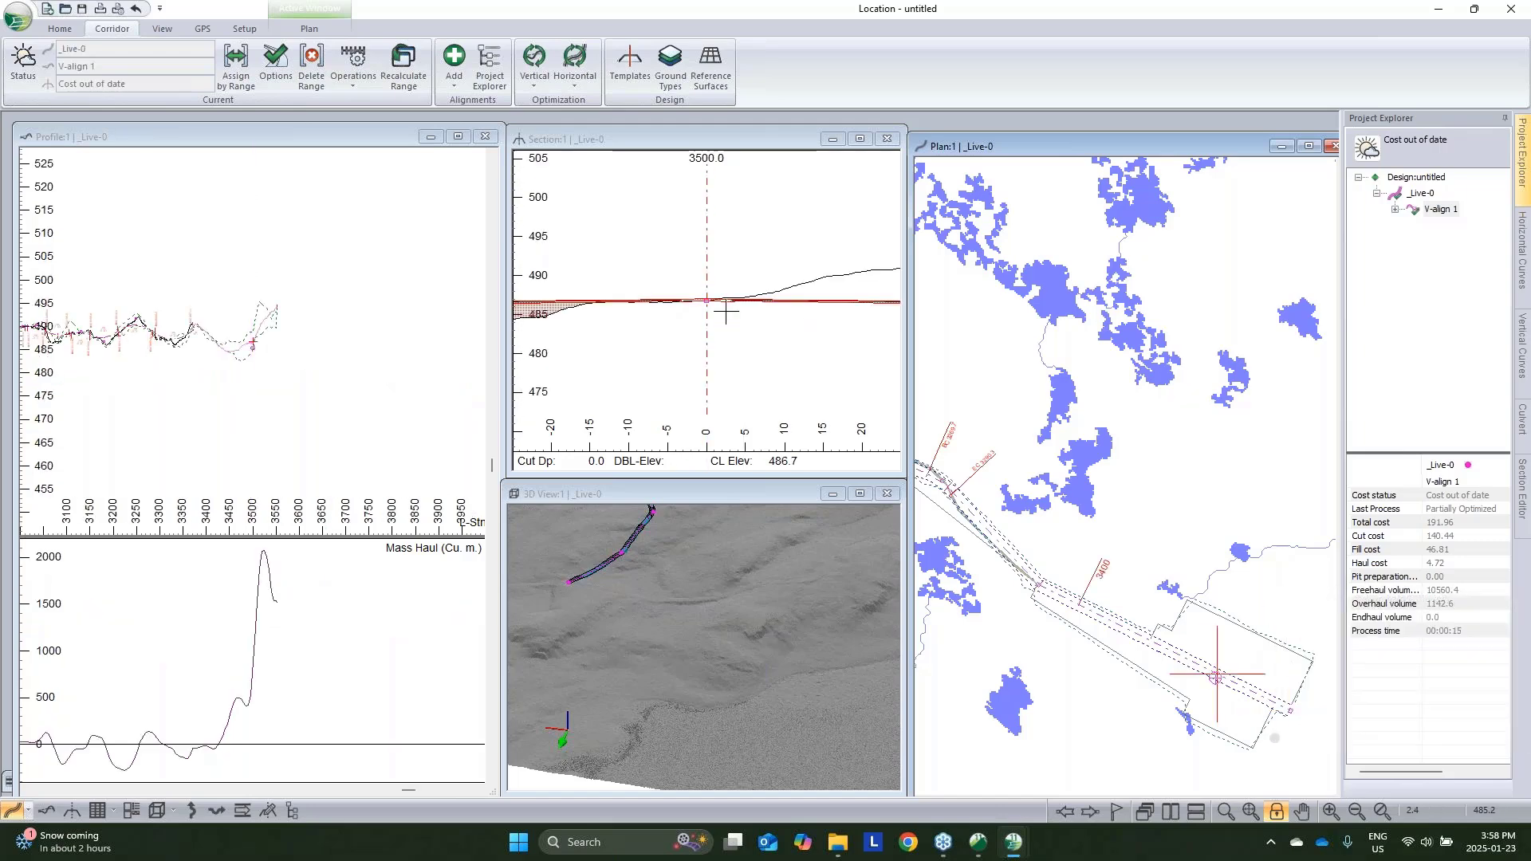
scroll(718, 323, down, 3)
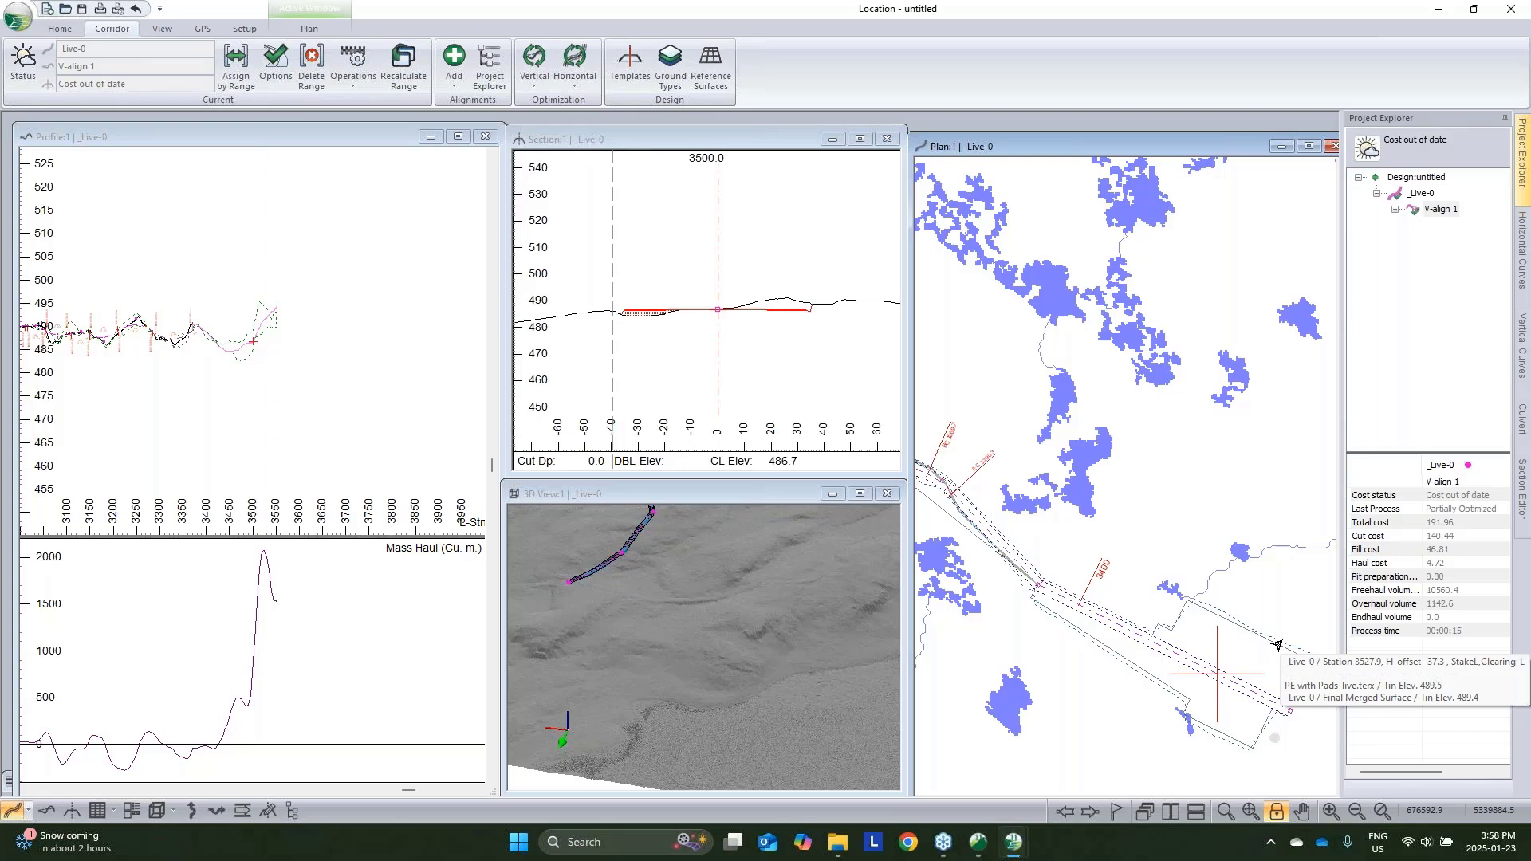
Return to the first pad in plan and inspect its cross section at station 1910
scroll(1084, 477, down, 4)
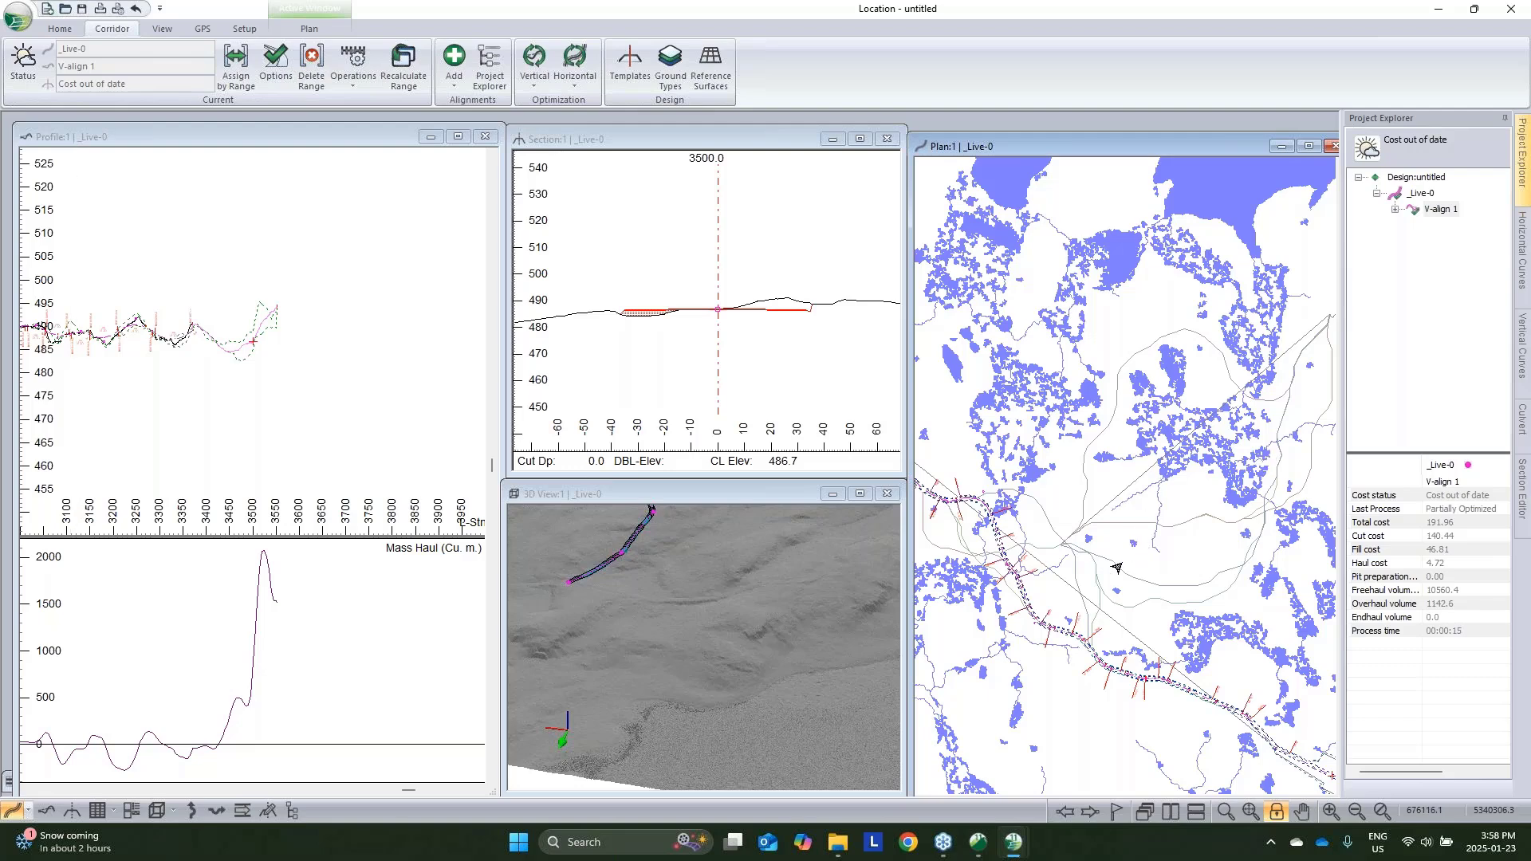
scroll(1052, 527, up, 4)
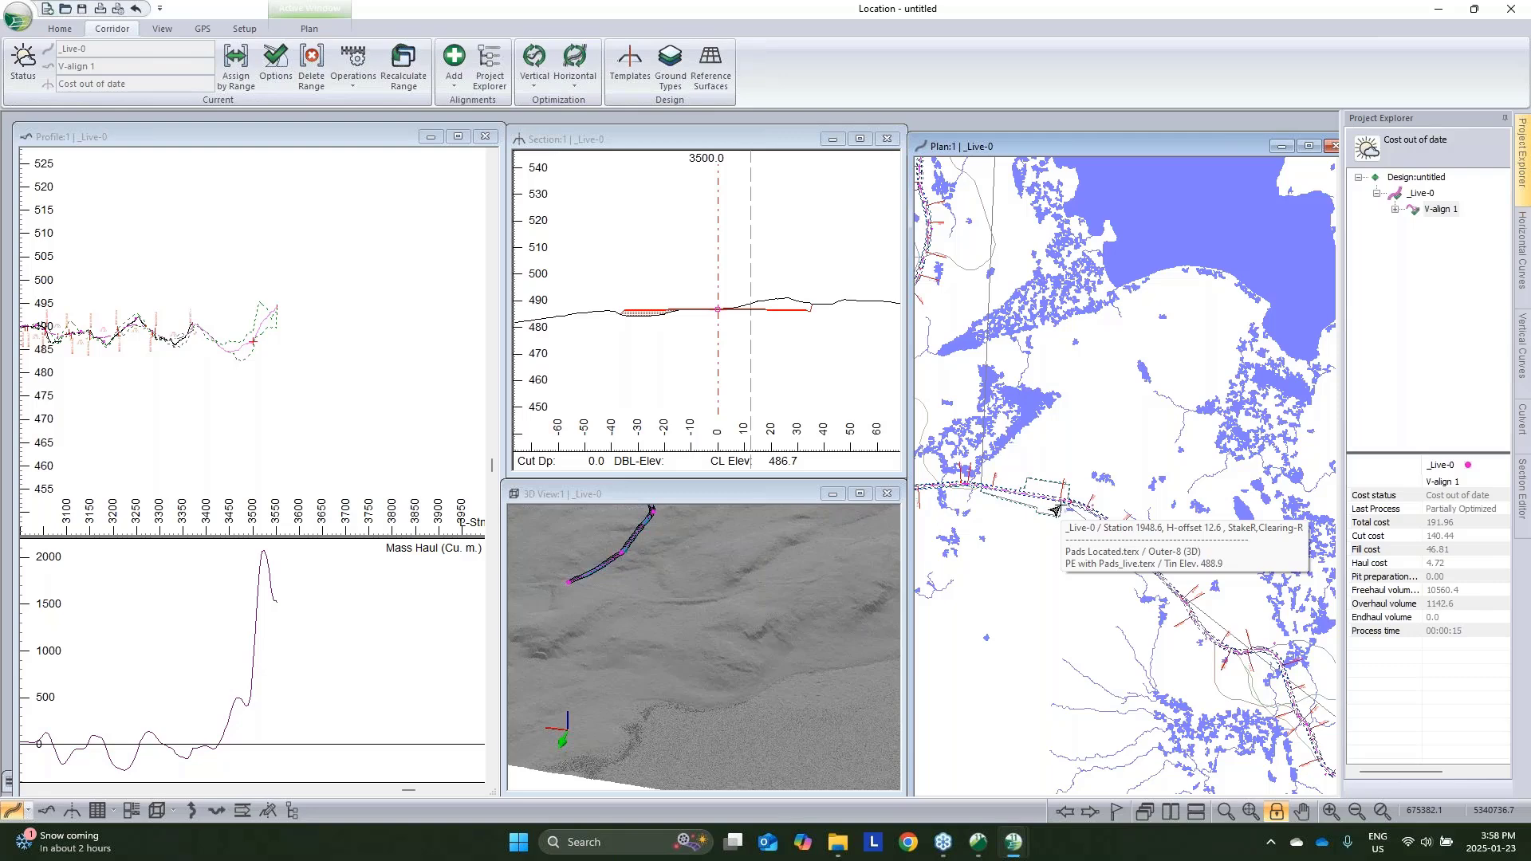
mouse_move(1056, 510)
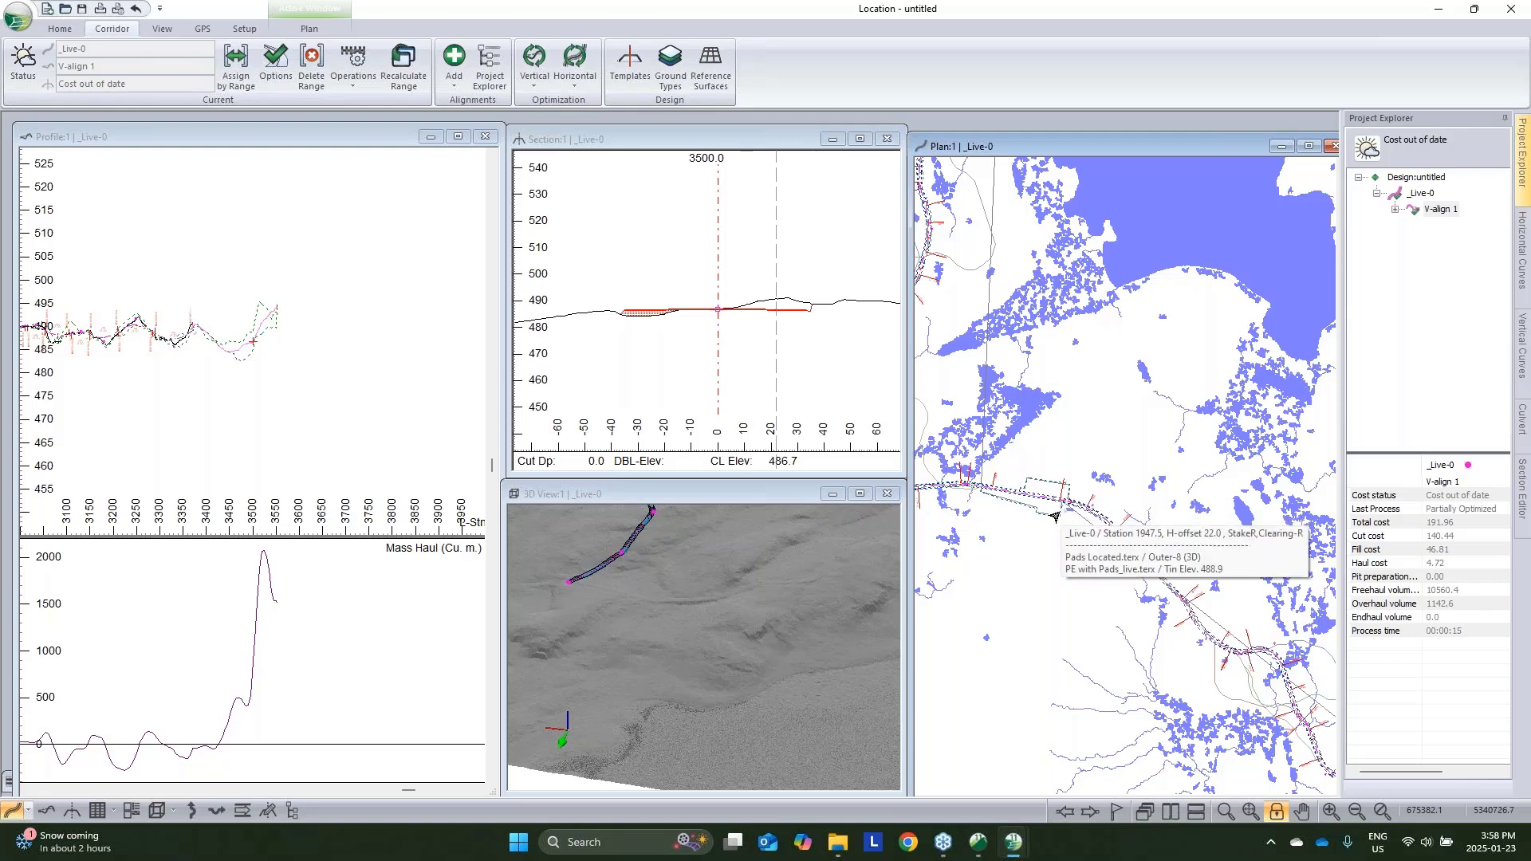
click(1041, 499)
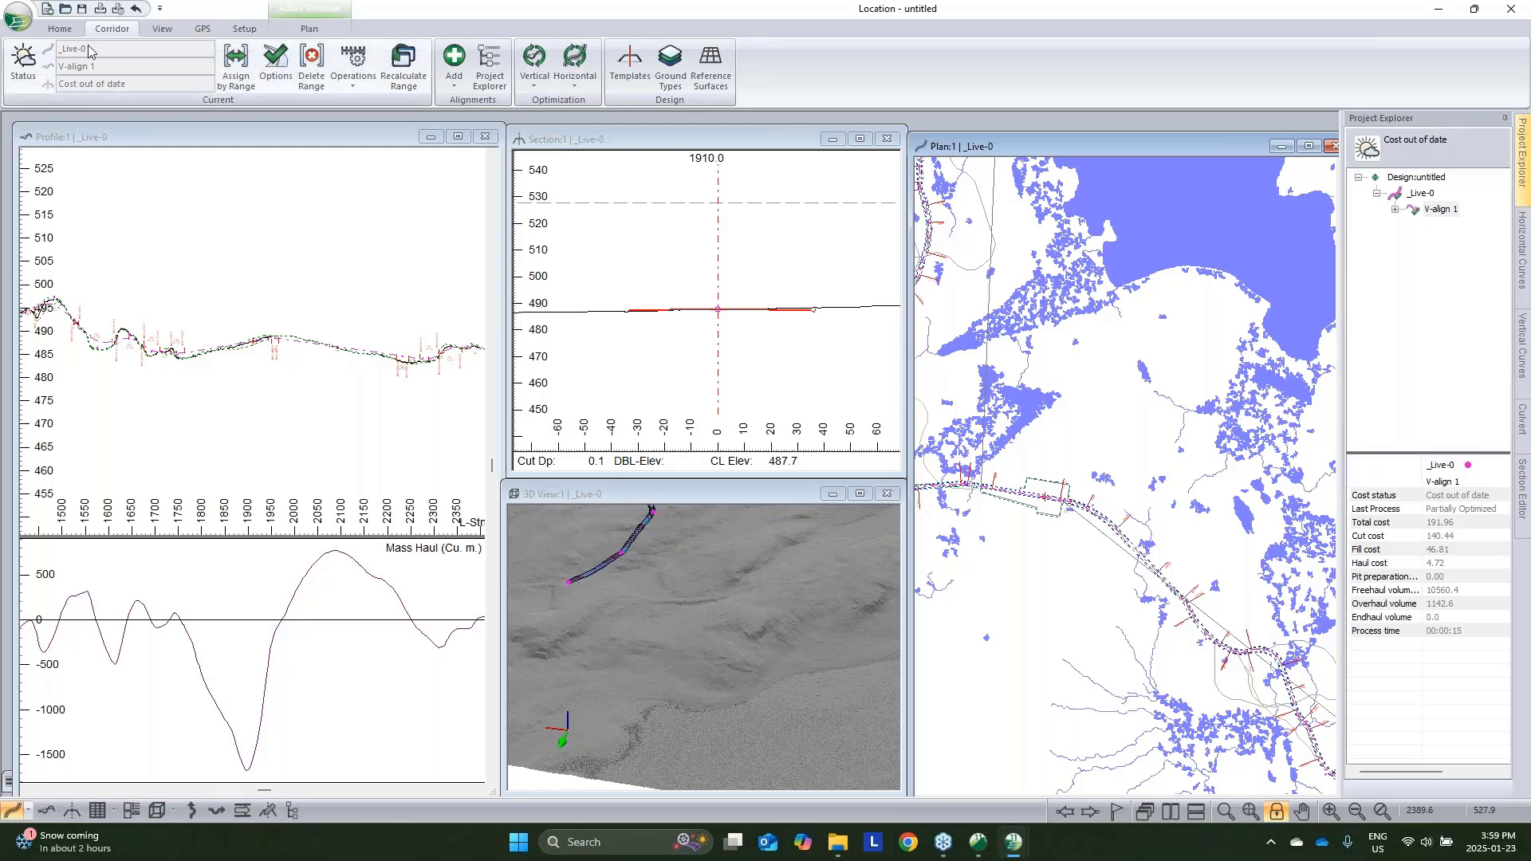
In the range assignment's site preparation settings, set overburden removal to 0.2 depth from topo, with Slope stake - base on left and right
click(59, 29)
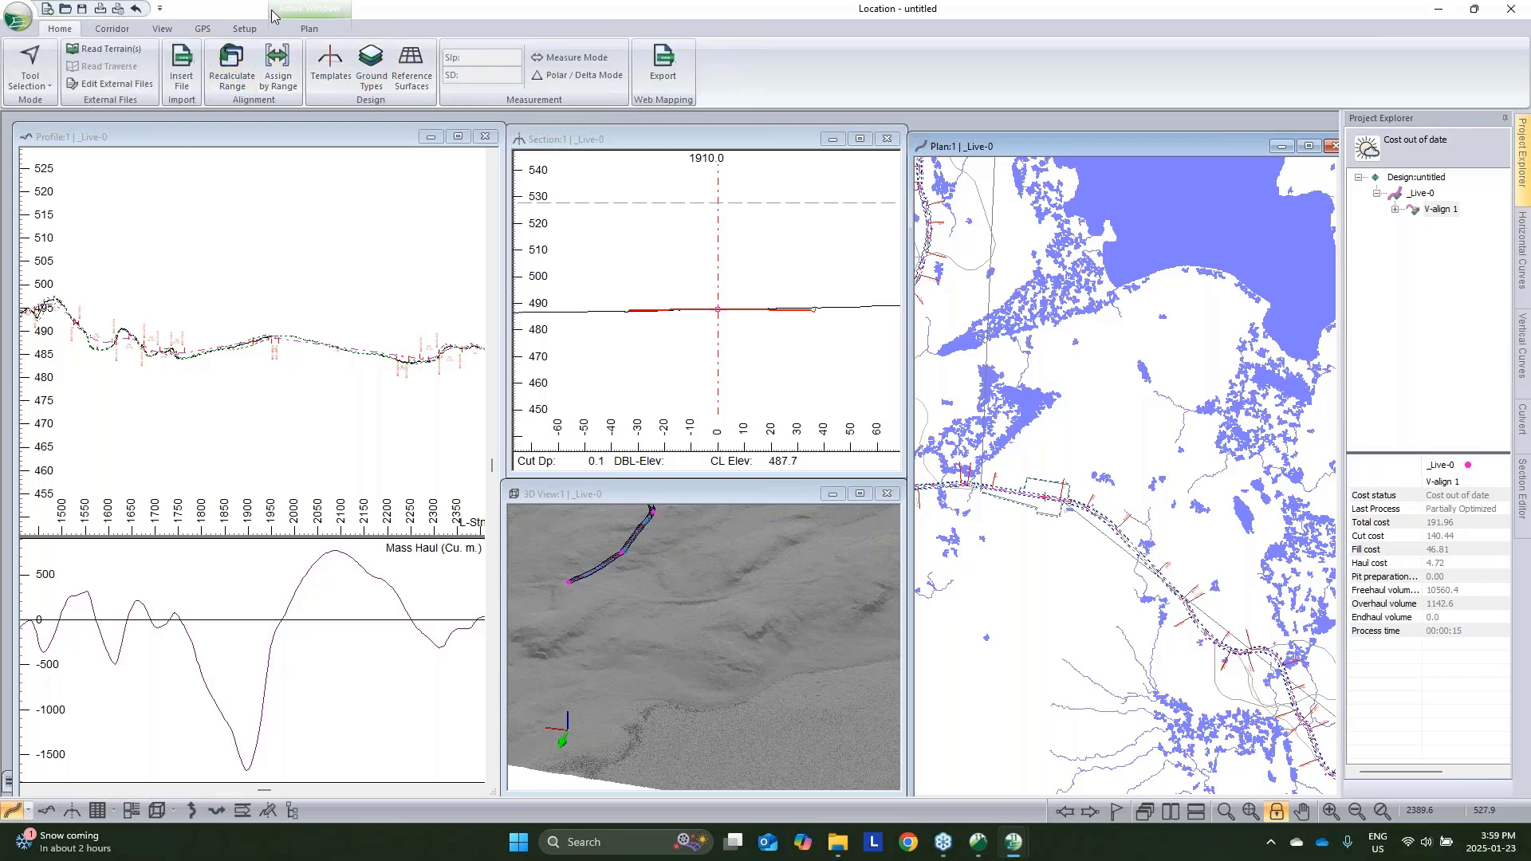
click(279, 62)
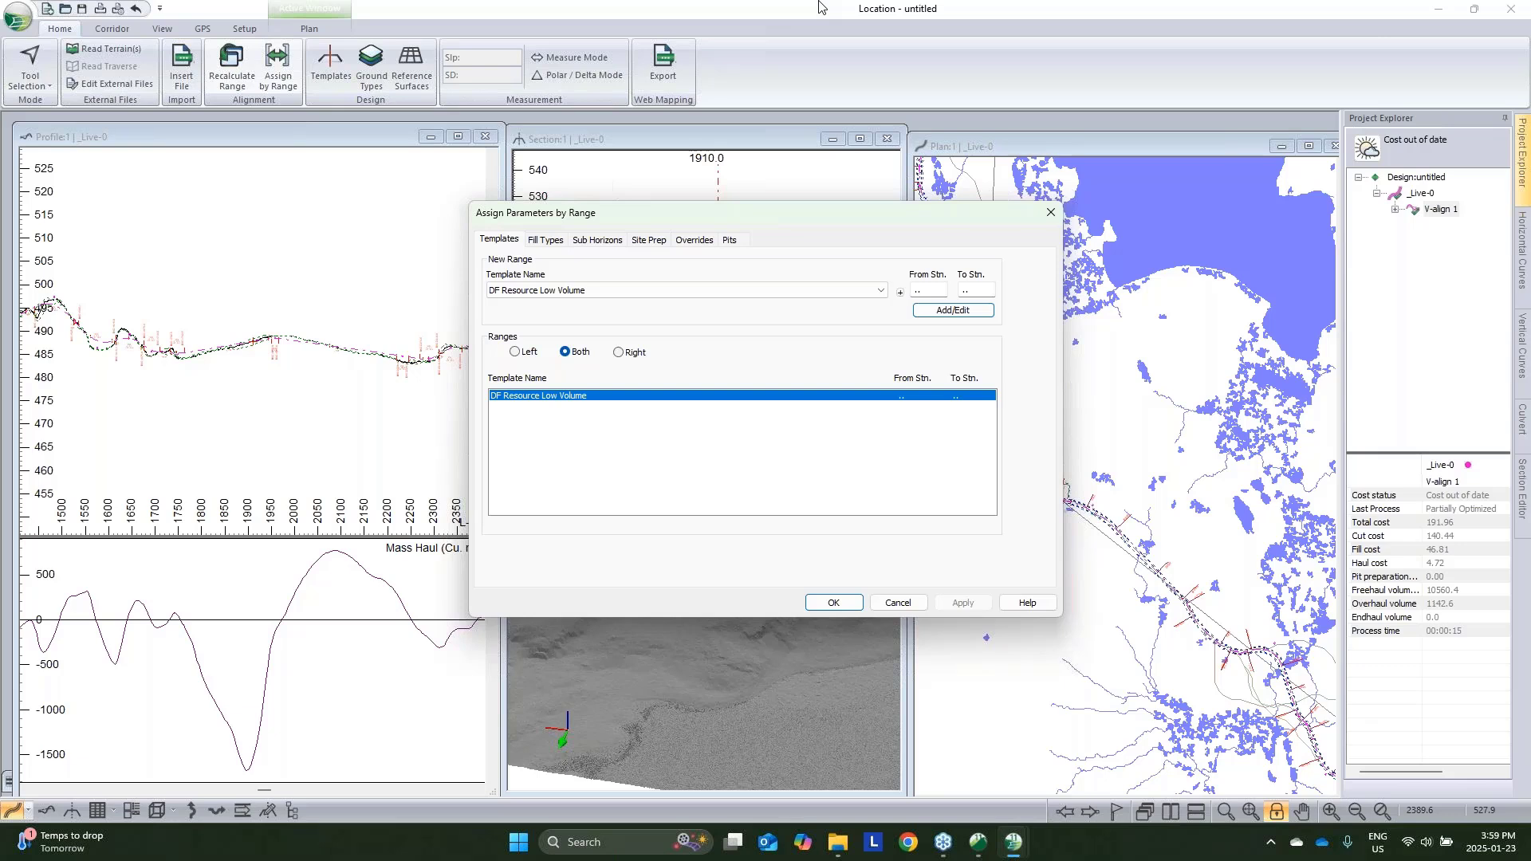
click(598, 240)
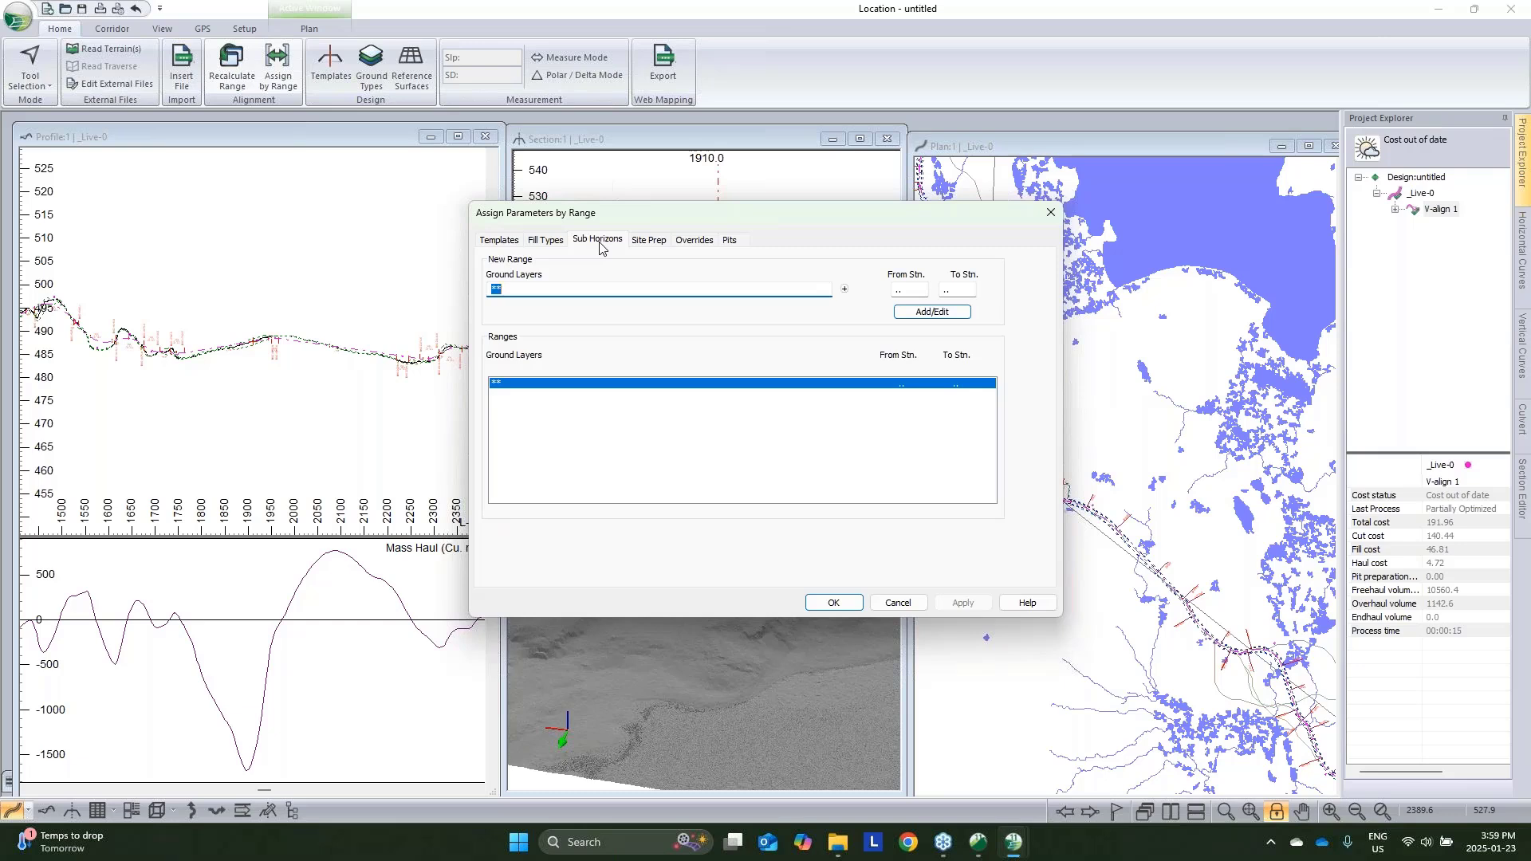
click(648, 240)
click(594, 240)
click(649, 240)
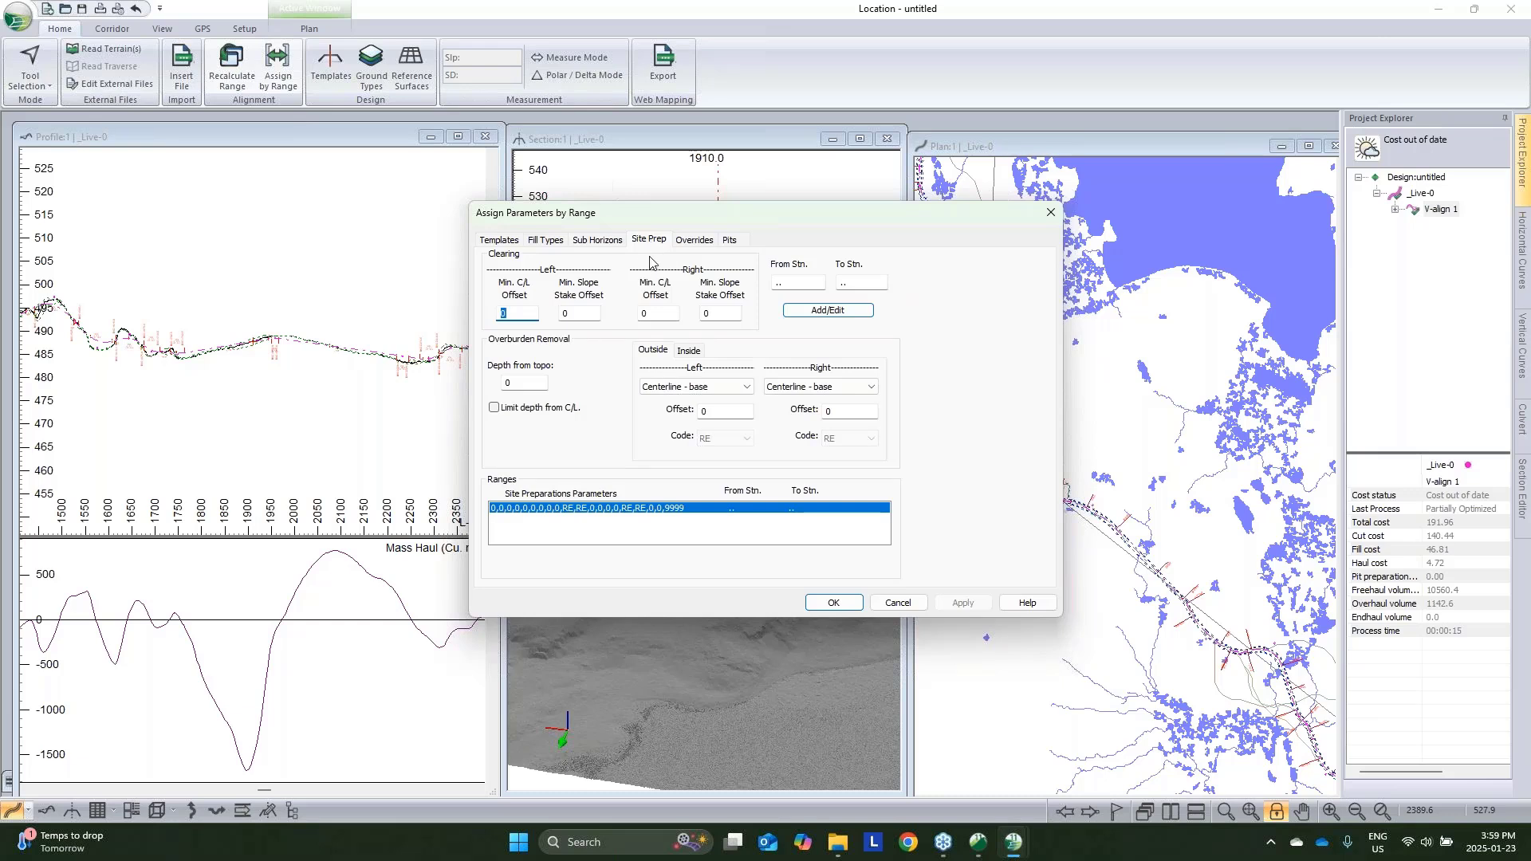
click(521, 385)
click(666, 387)
click(677, 412)
click(818, 387)
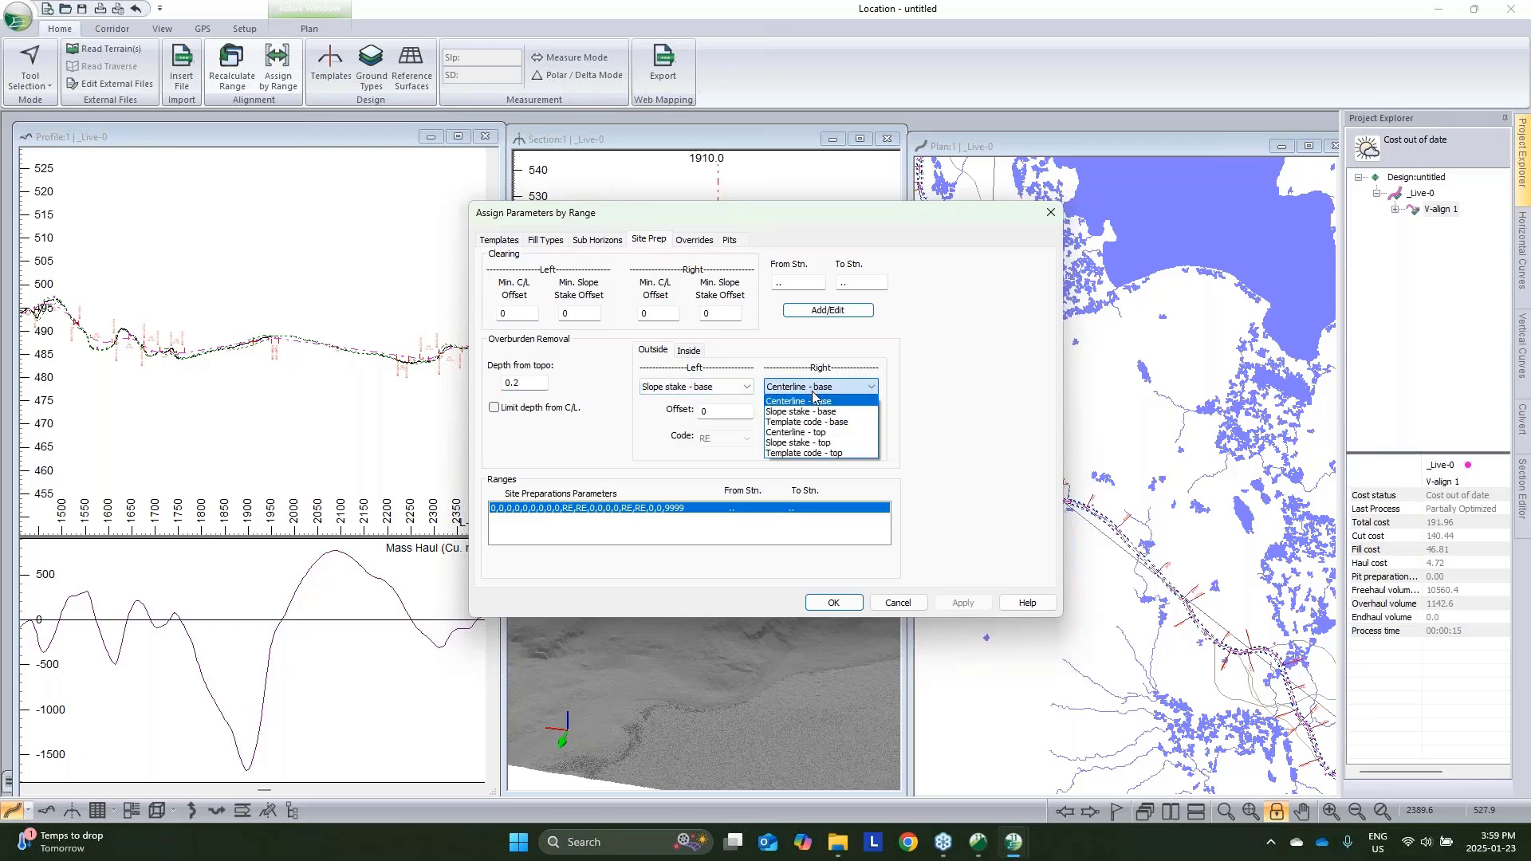
click(810, 412)
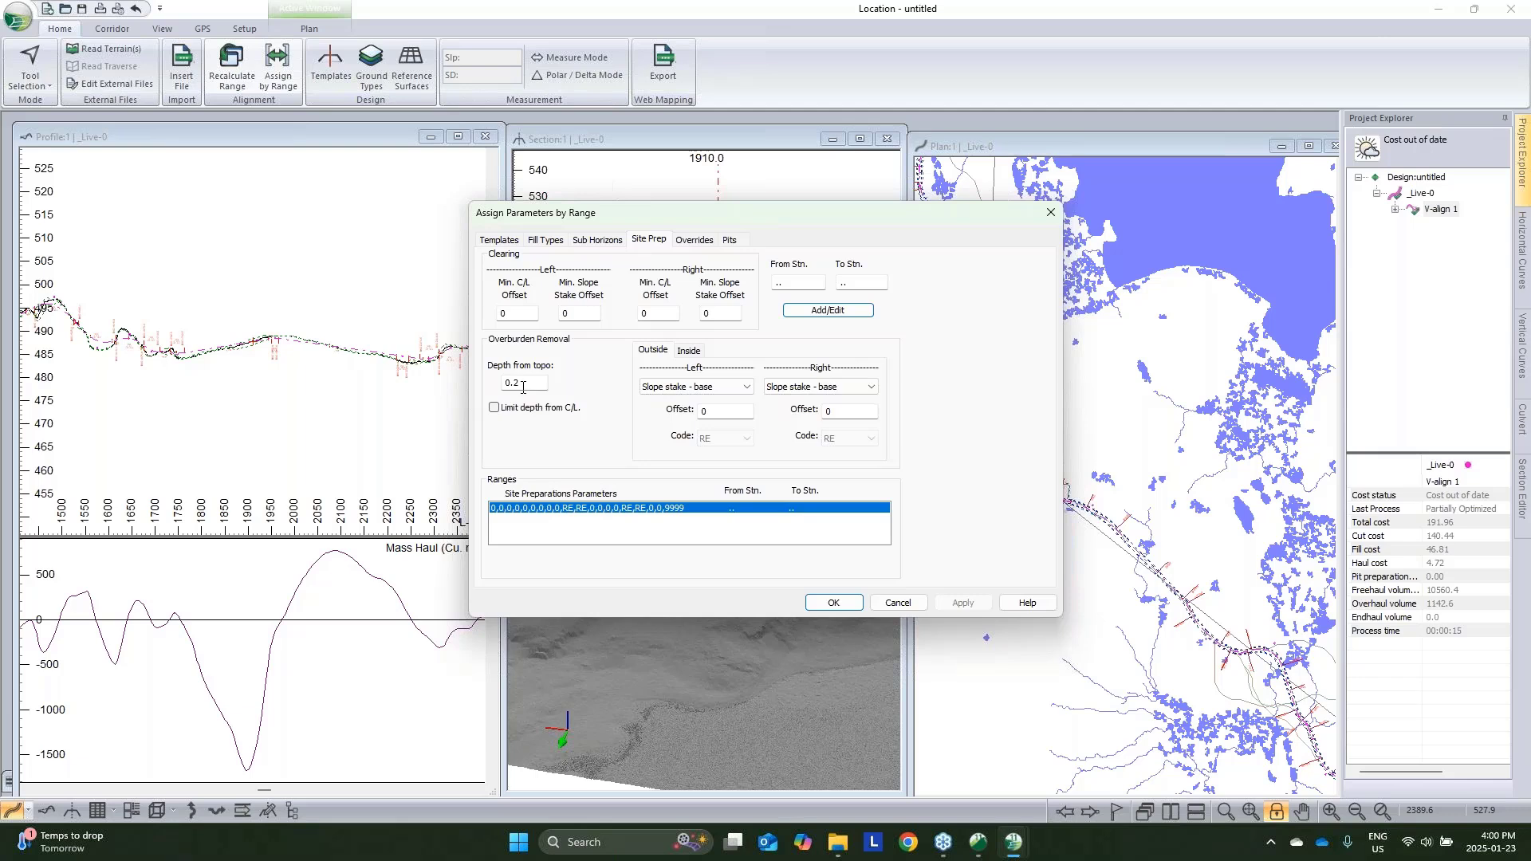
Update the site preparation range for the whole alignment with the overburden settings, and recalculate with re-costing
click(791, 313)
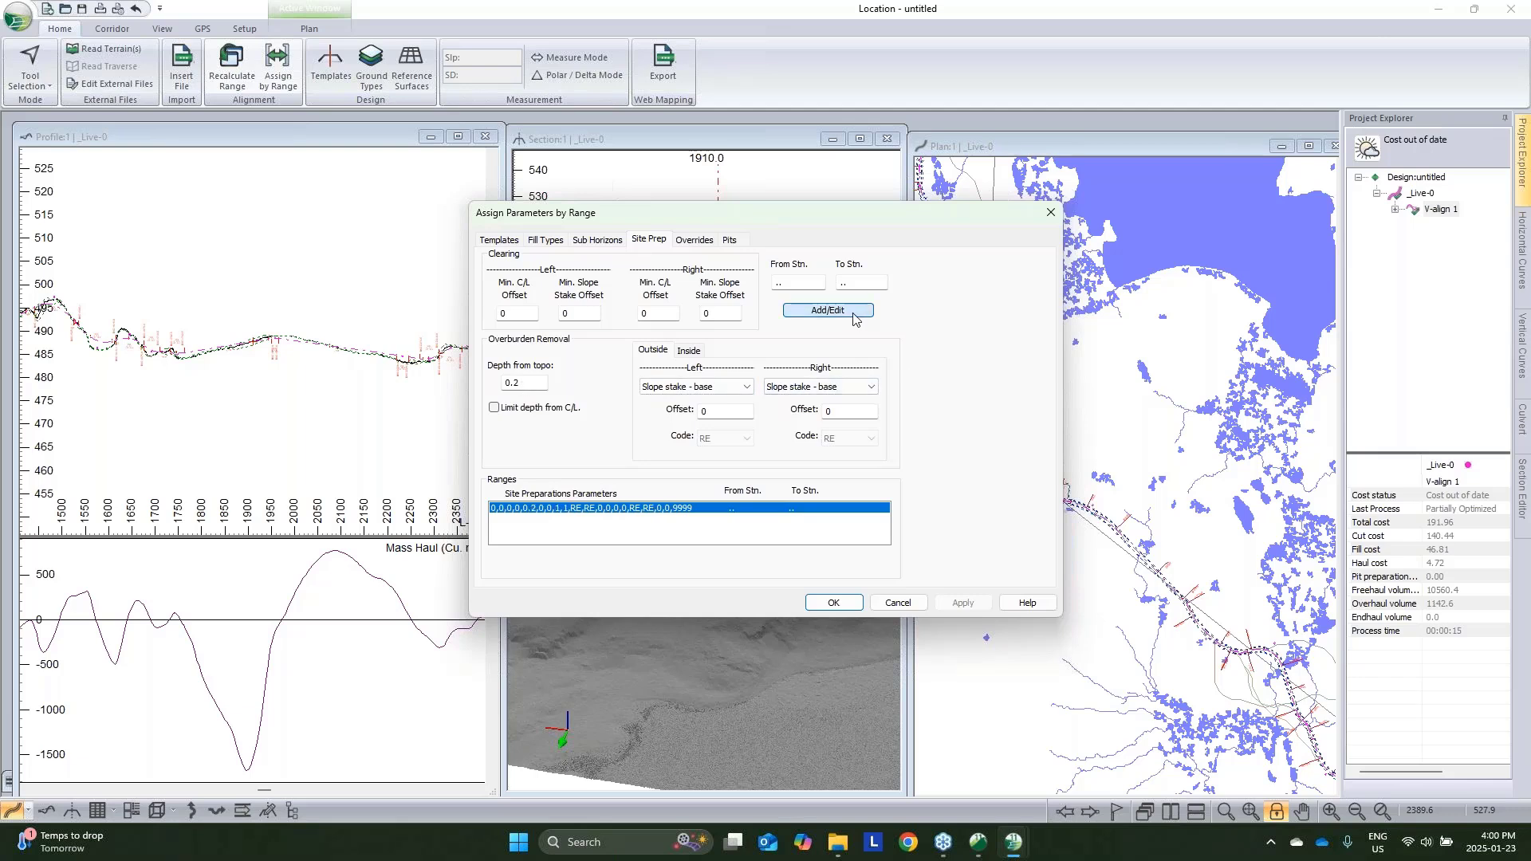
click(785, 284)
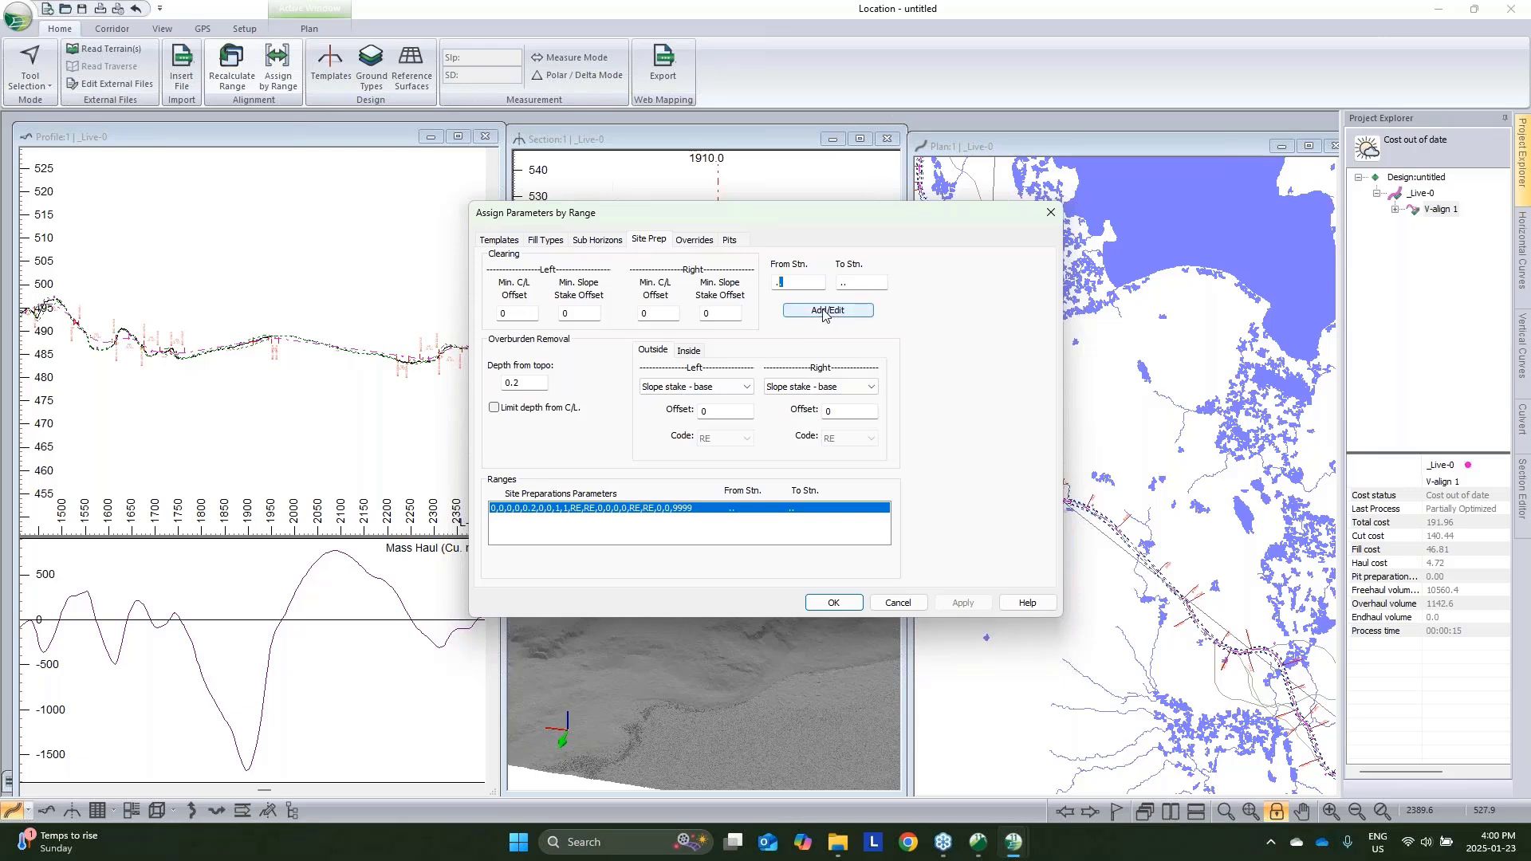
click(844, 284)
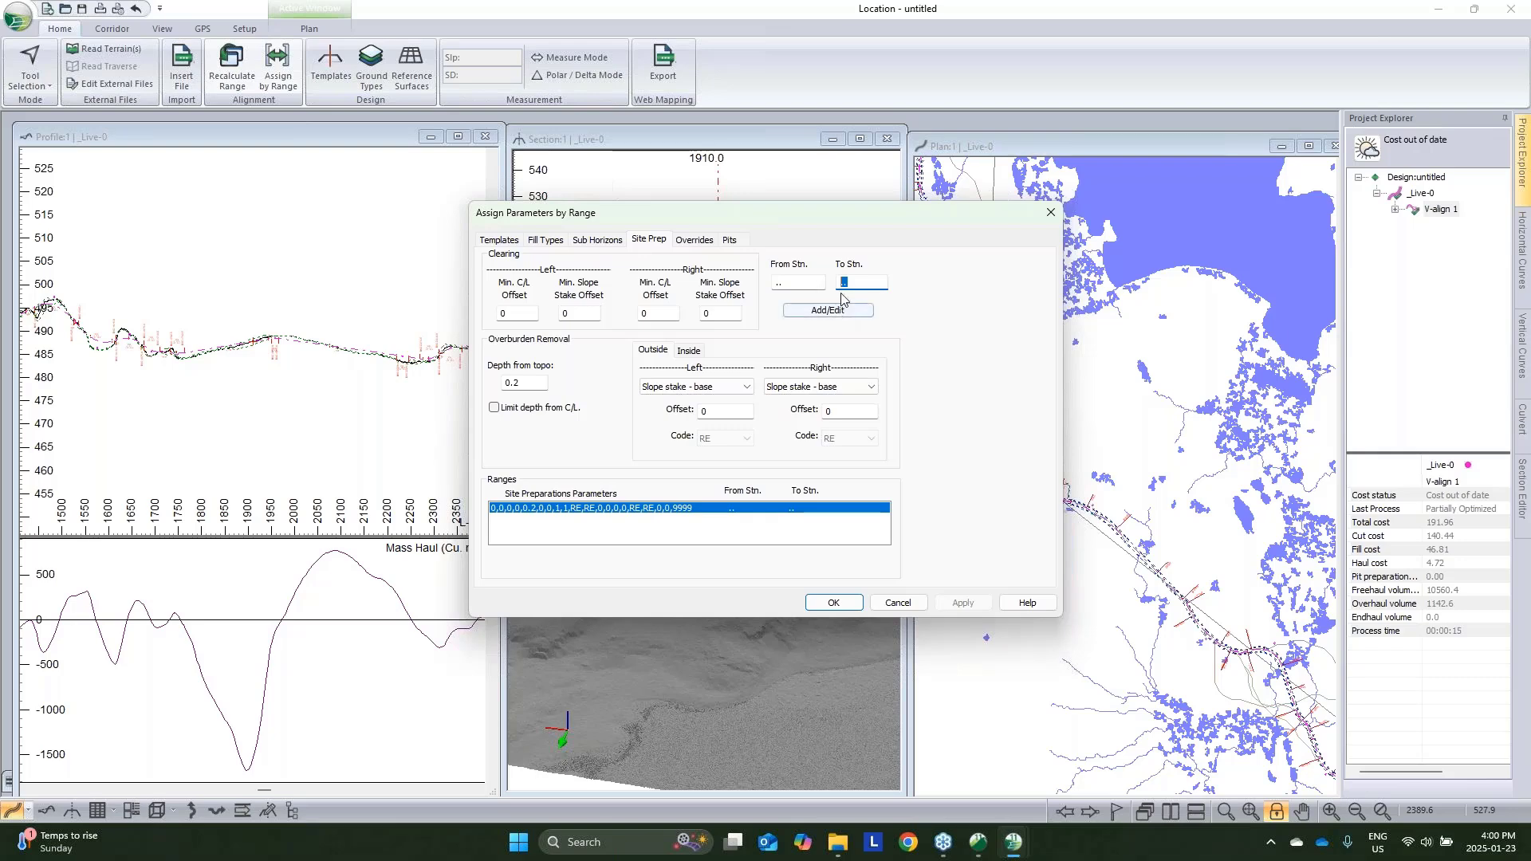
click(837, 605)
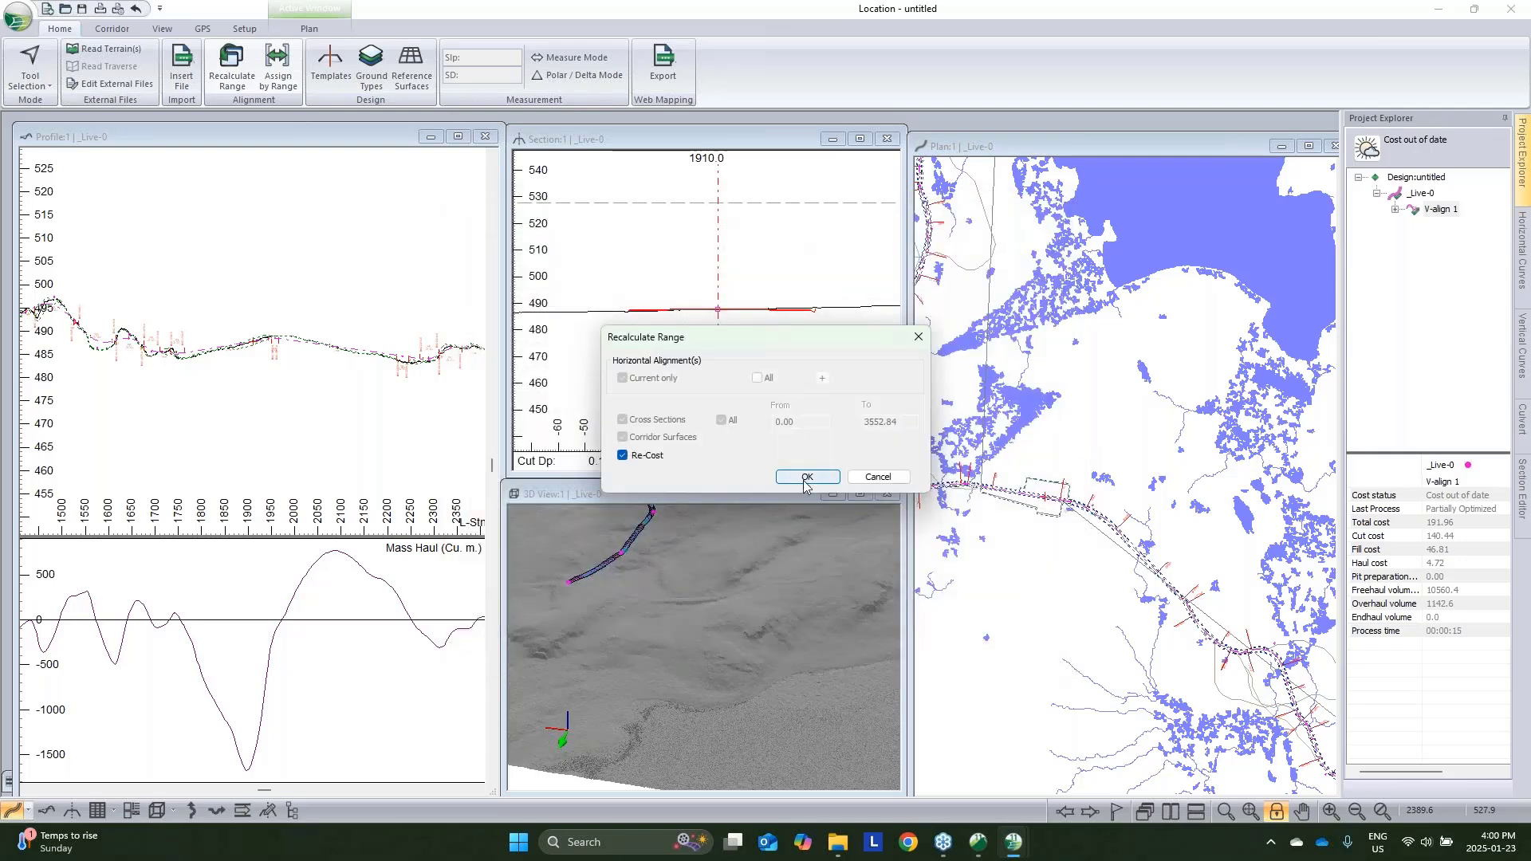
click(806, 477)
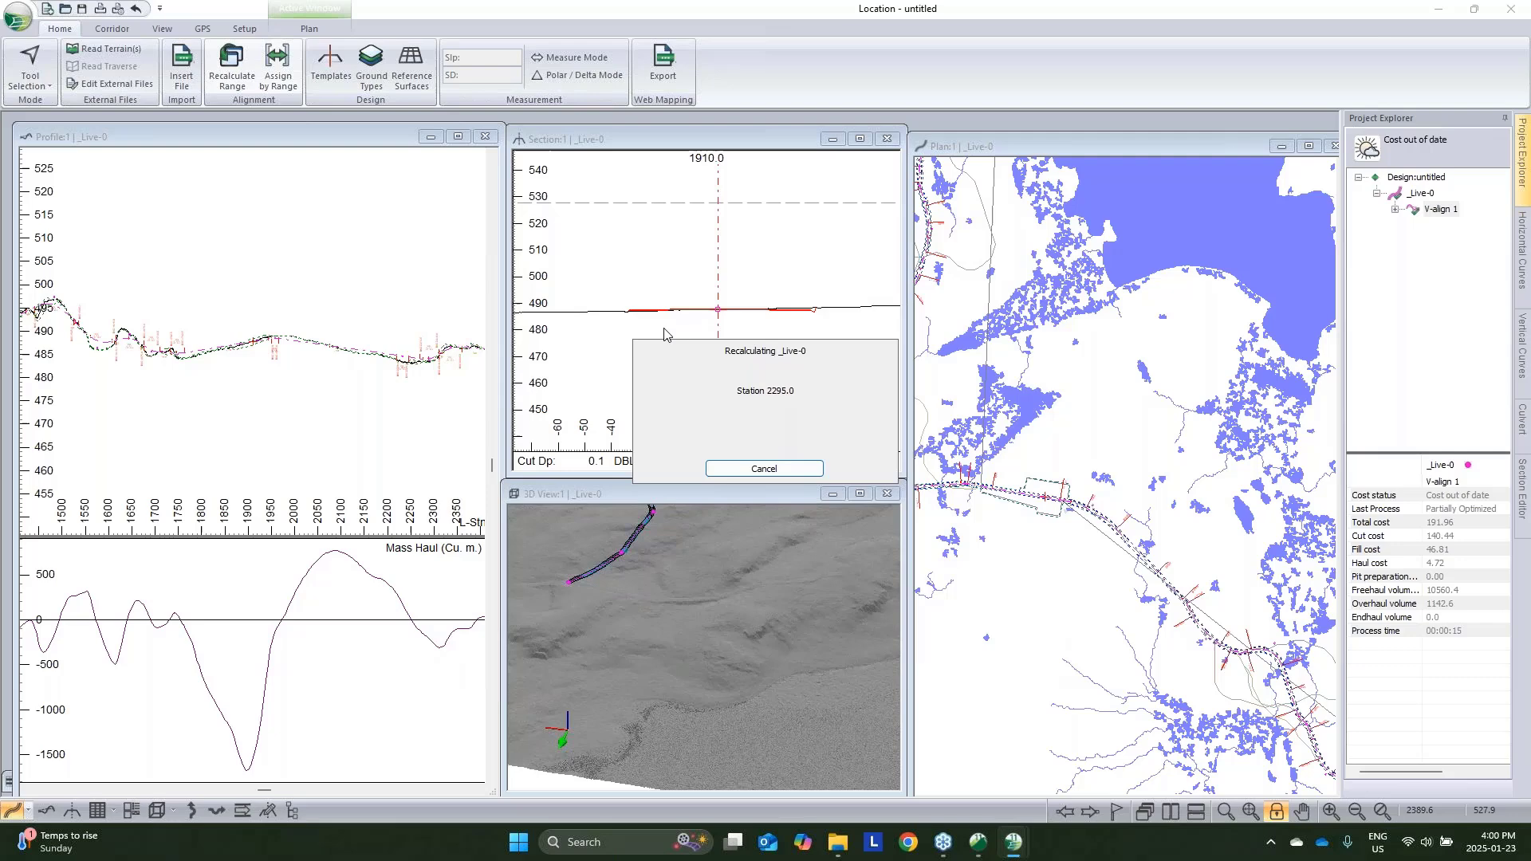
Examine the profile and mass haul diagram near the far end of the alignment
click(366, 343)
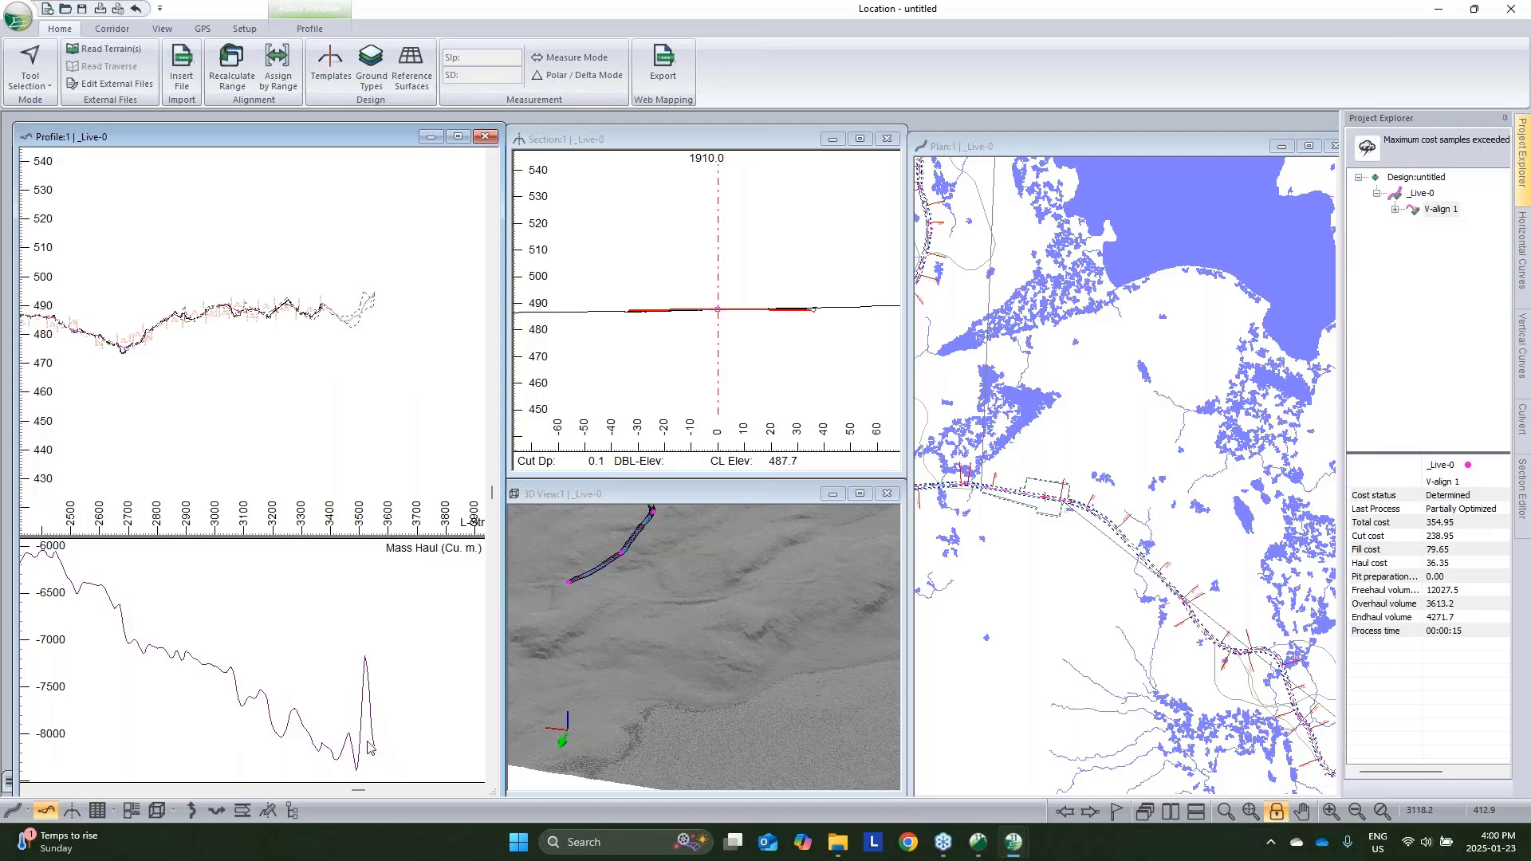
mouse_move(368, 748)
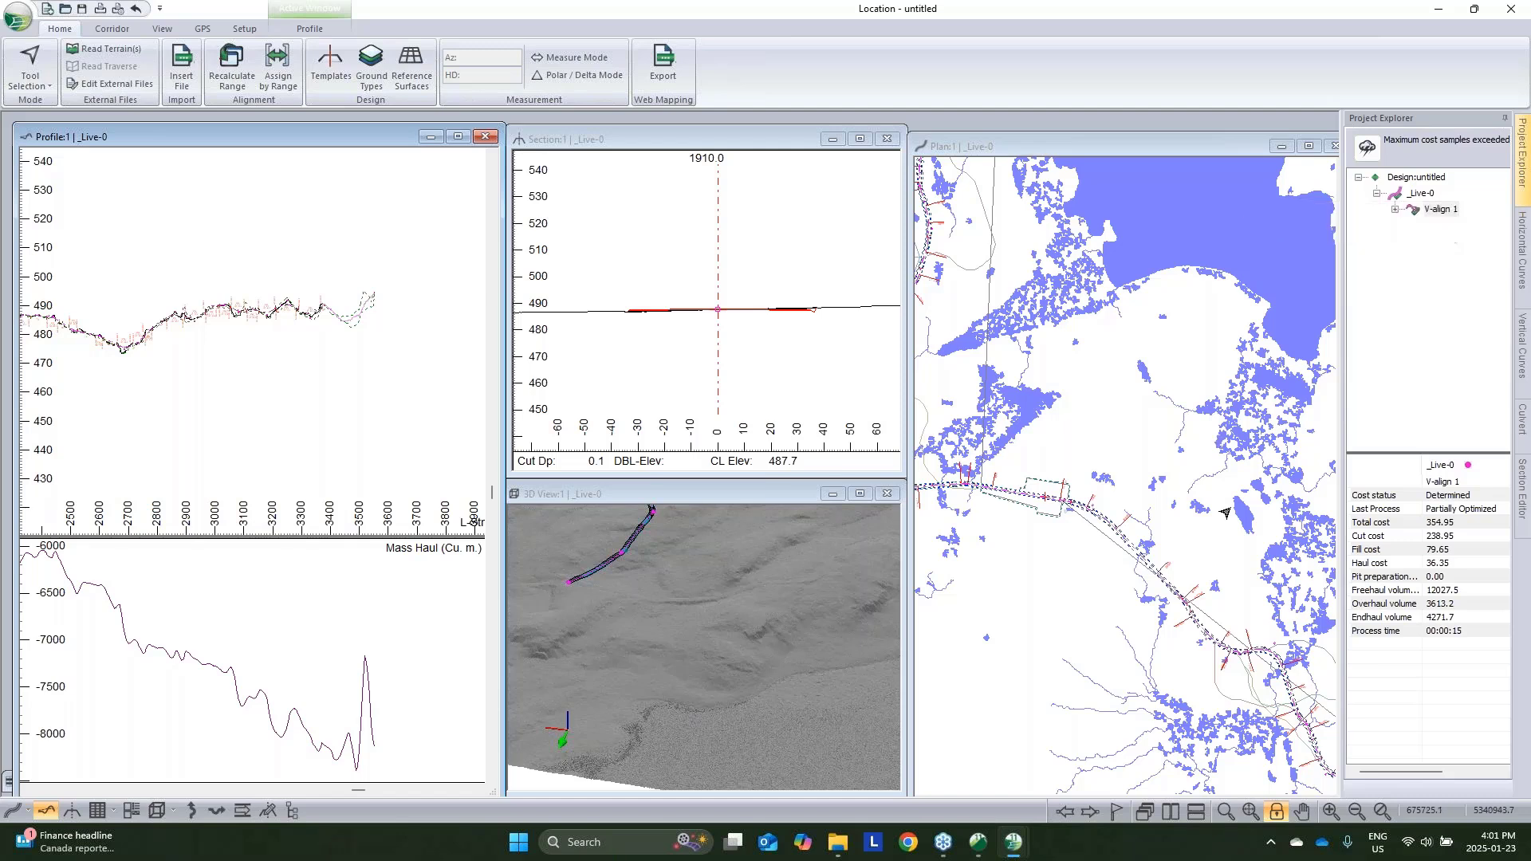
click(1437, 9)
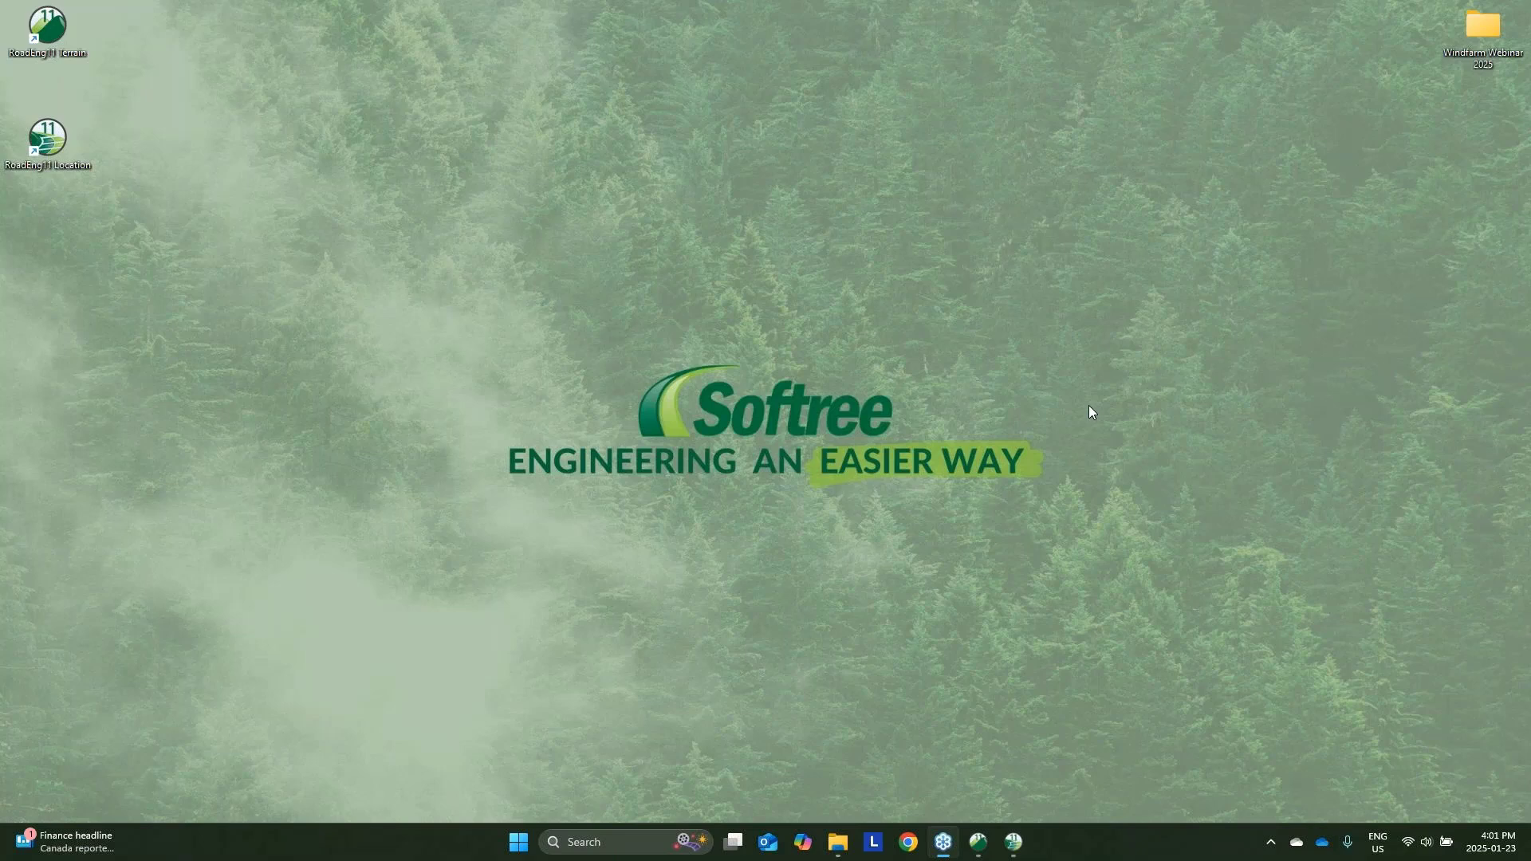
mouse_move(984, 844)
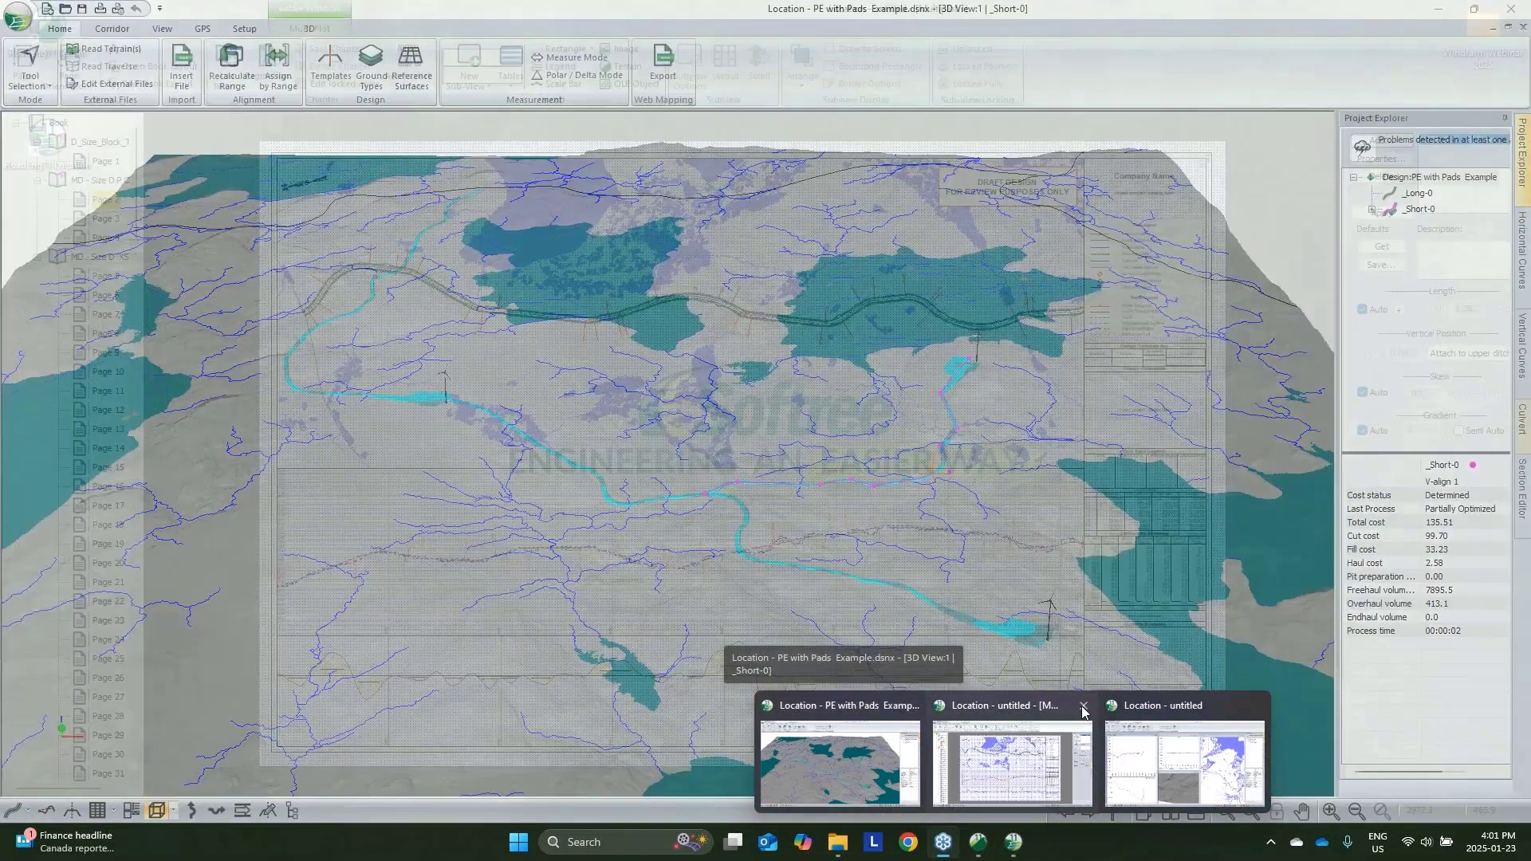
click(1184, 762)
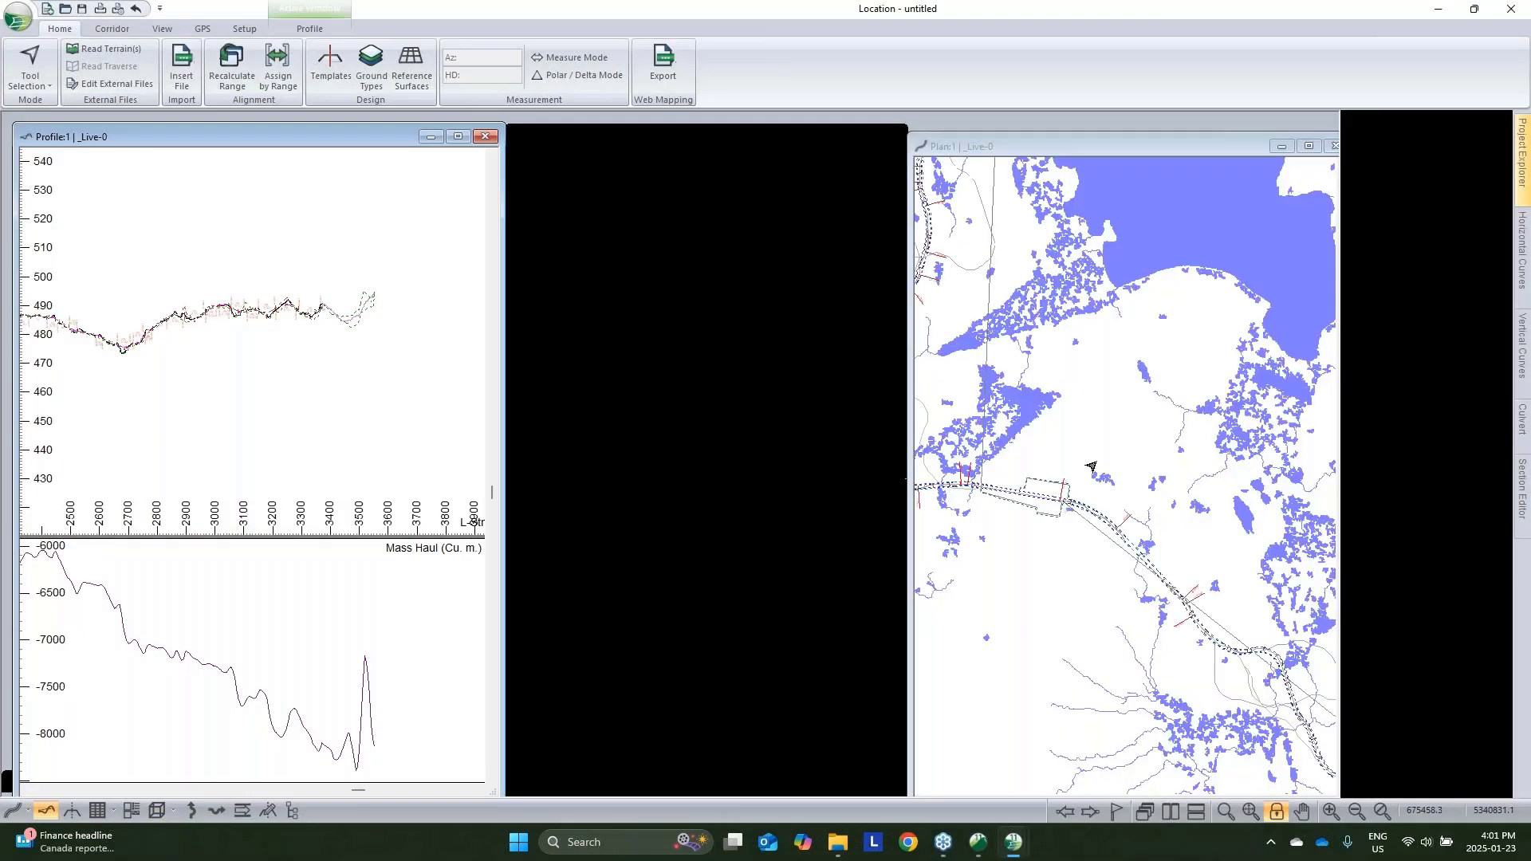